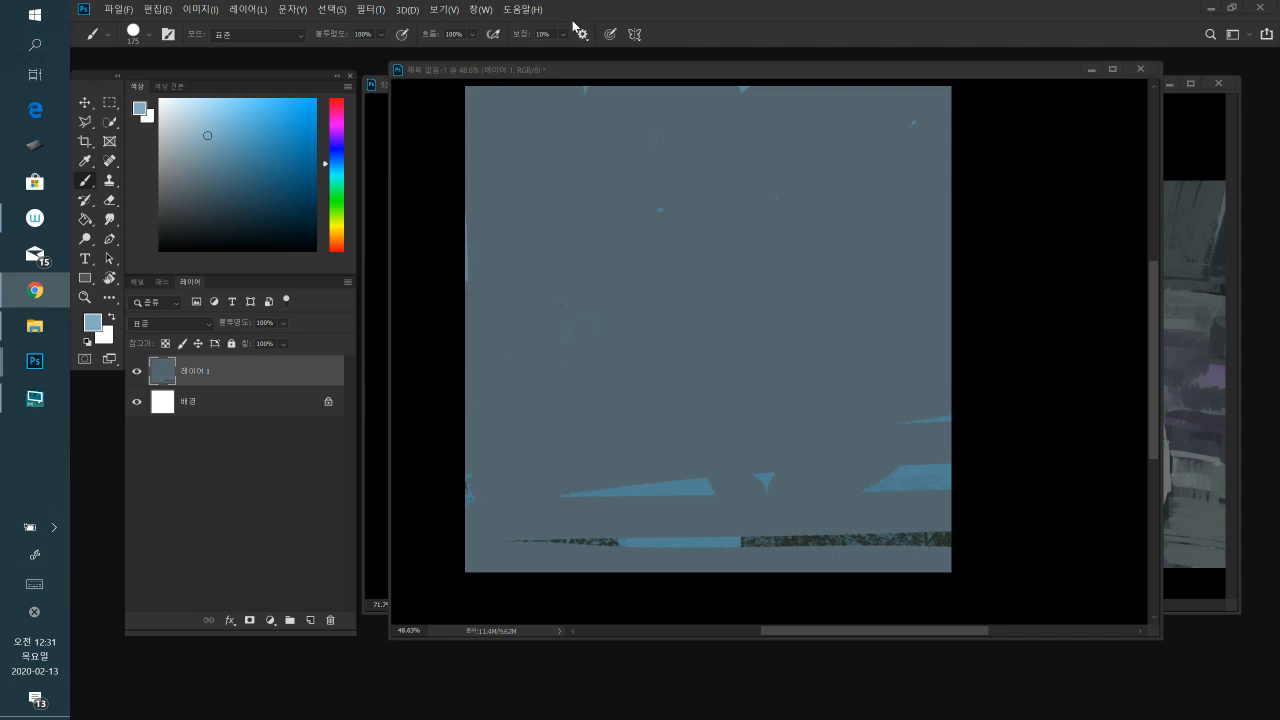
click(1041, 240)
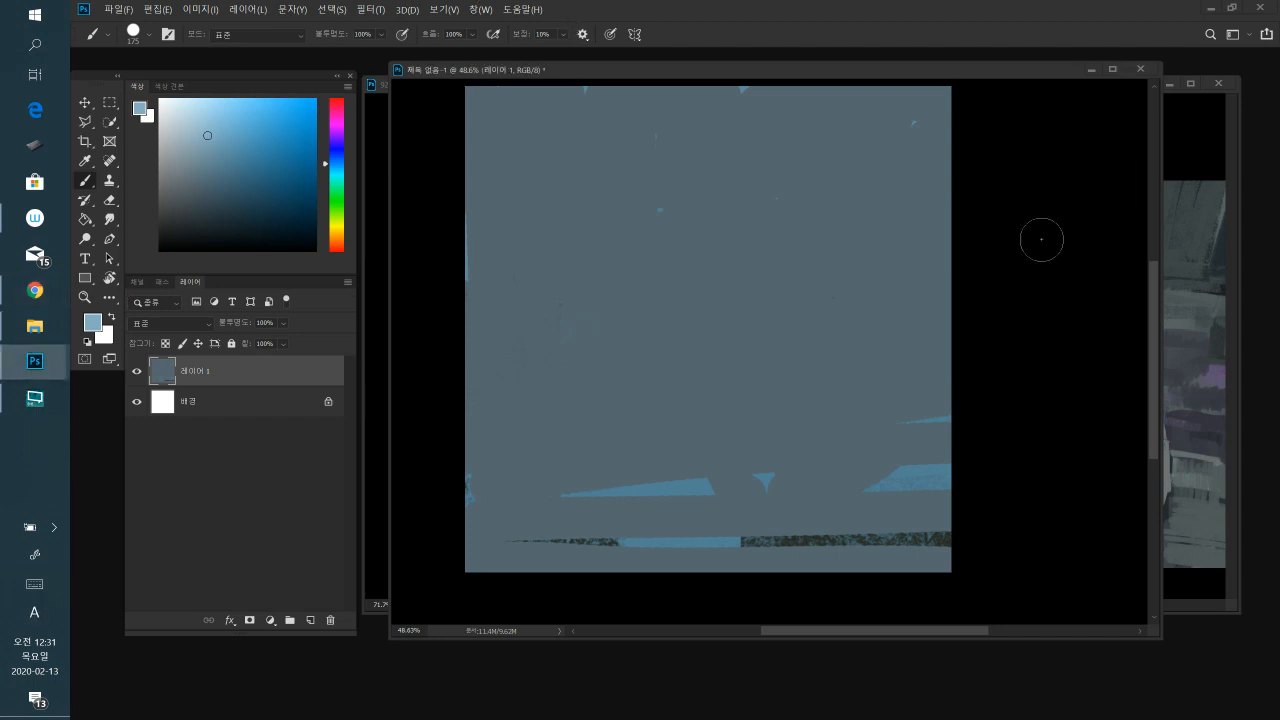
key(alt+Tab)
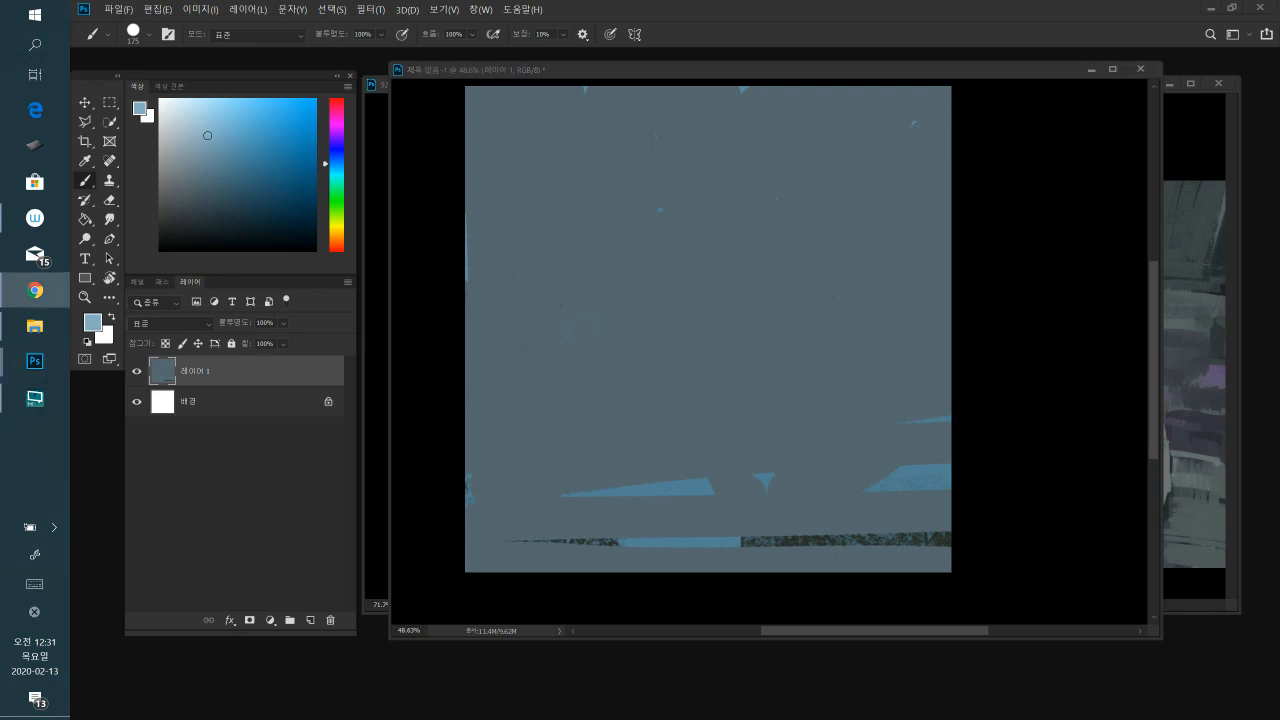
click(1011, 237)
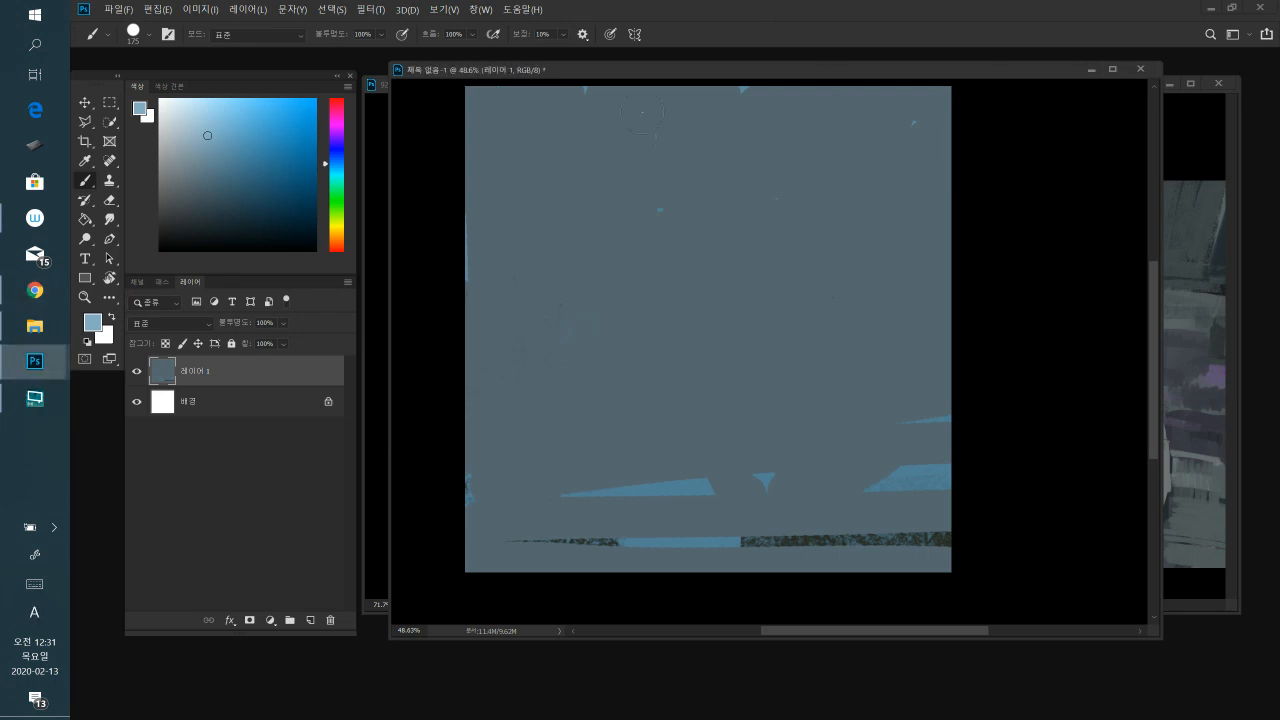
- Reduce the brush to 80 px and cover the light-blue specks along the canvas's upper and left edges with the sampled grey-blue
key(bracketleft)
key(bracketleft)
key(bracketleft)
mouse_move(669, 207)
mouse_down()
mouse_move(679, 155)
mouse_move(660, 248)
mouse_move(665, 208)
mouse_move(792, 117)
mouse_move(657, 105)
mouse_move(743, 200)
mouse_move(710, 100)
mouse_move(667, 217)
mouse_up()
alt+click(709, 211)
mouse_move(756, 80)
mouse_down()
mouse_move(740, 86)
mouse_move(753, 83)
mouse_up()
drag(580, 82, 589, 96)
drag(478, 226, 481, 292)
- Paint over most of the bright blue and textured streaks near the bottom of the canvas with the sampled grey-blue
alt+click(703, 441)
mouse_move(581, 487)
mouse_down()
mouse_move(715, 462)
mouse_move(600, 486)
mouse_up()
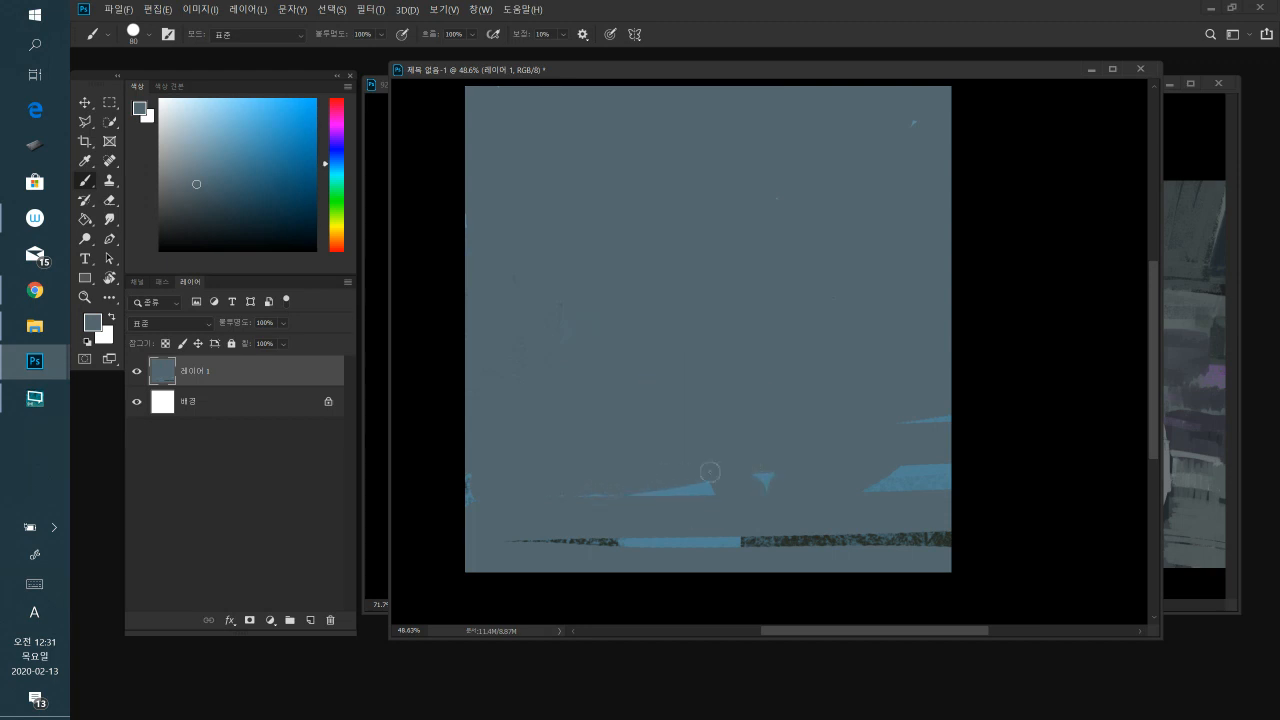
drag(760, 475, 742, 482)
drag(900, 491, 955, 464)
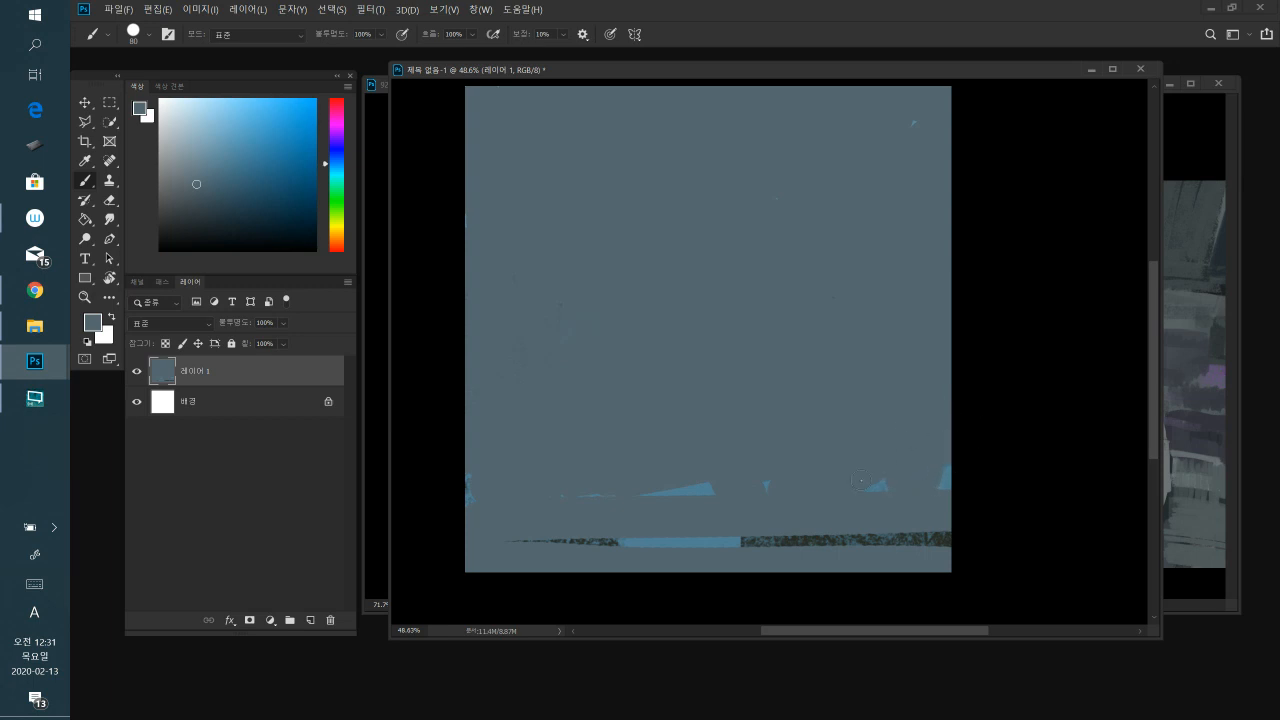
mouse_move(611, 536)
mouse_down()
mouse_move(645, 541)
mouse_move(535, 541)
mouse_move(610, 541)
mouse_up()
mouse_move(951, 523)
mouse_down()
mouse_move(730, 542)
mouse_move(744, 548)
mouse_up()
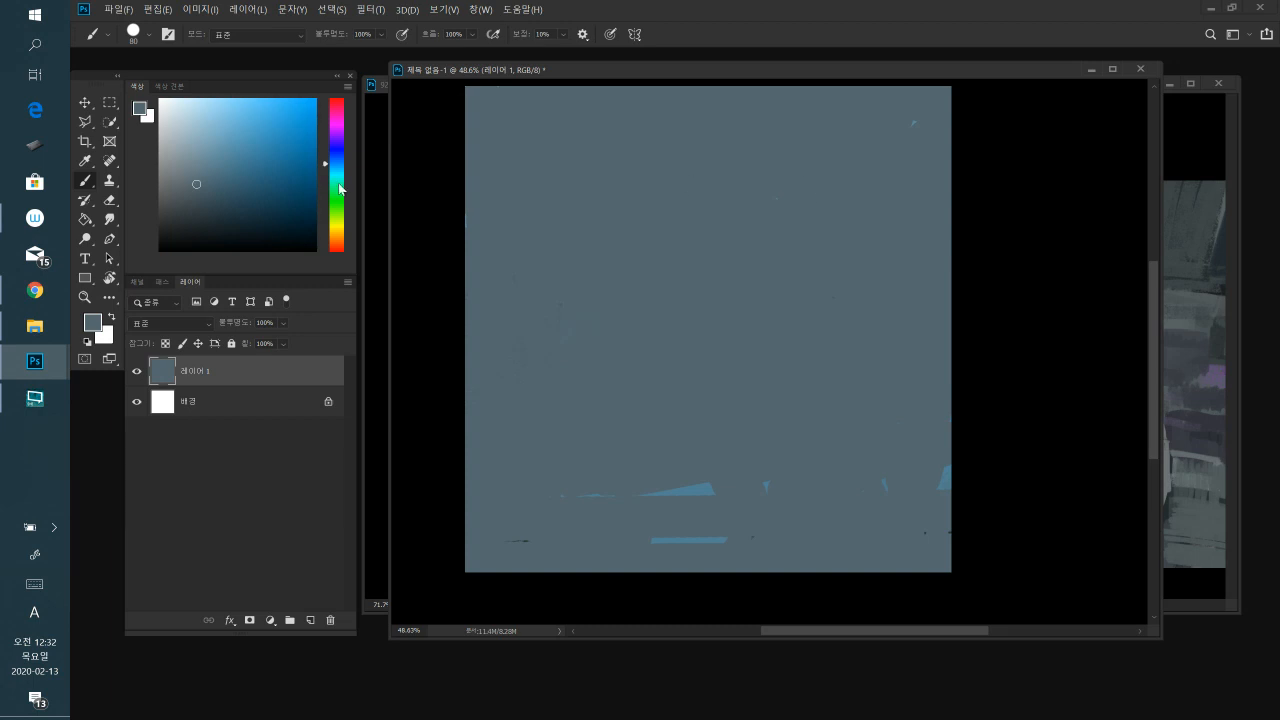
- Pick a dark slate colour, add a new layer and paint a solid oval head in the canvas's upper middle
drag(206, 194, 210, 214)
click(310, 620)
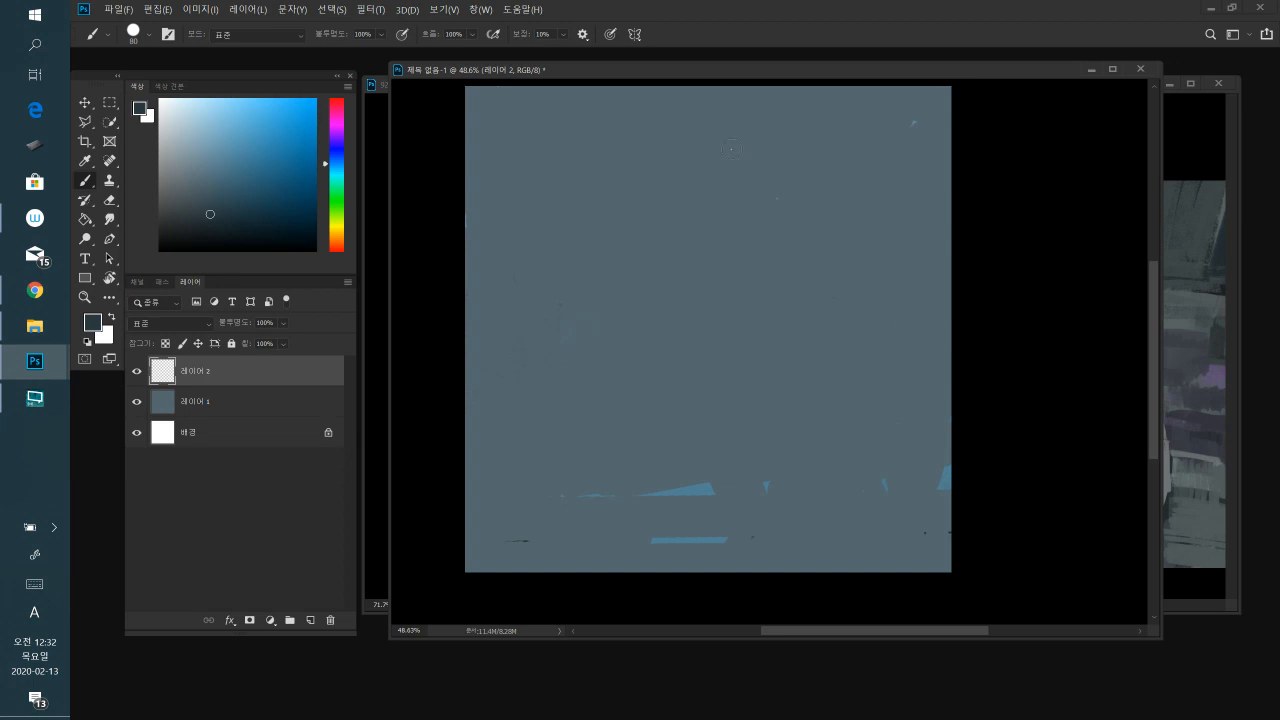
mouse_move(662, 203)
mouse_down()
mouse_move(690, 186)
mouse_move(682, 177)
mouse_move(693, 200)
mouse_move(688, 179)
mouse_move(694, 205)
mouse_move(664, 197)
mouse_move(670, 222)
mouse_move(661, 196)
mouse_move(689, 225)
mouse_up()
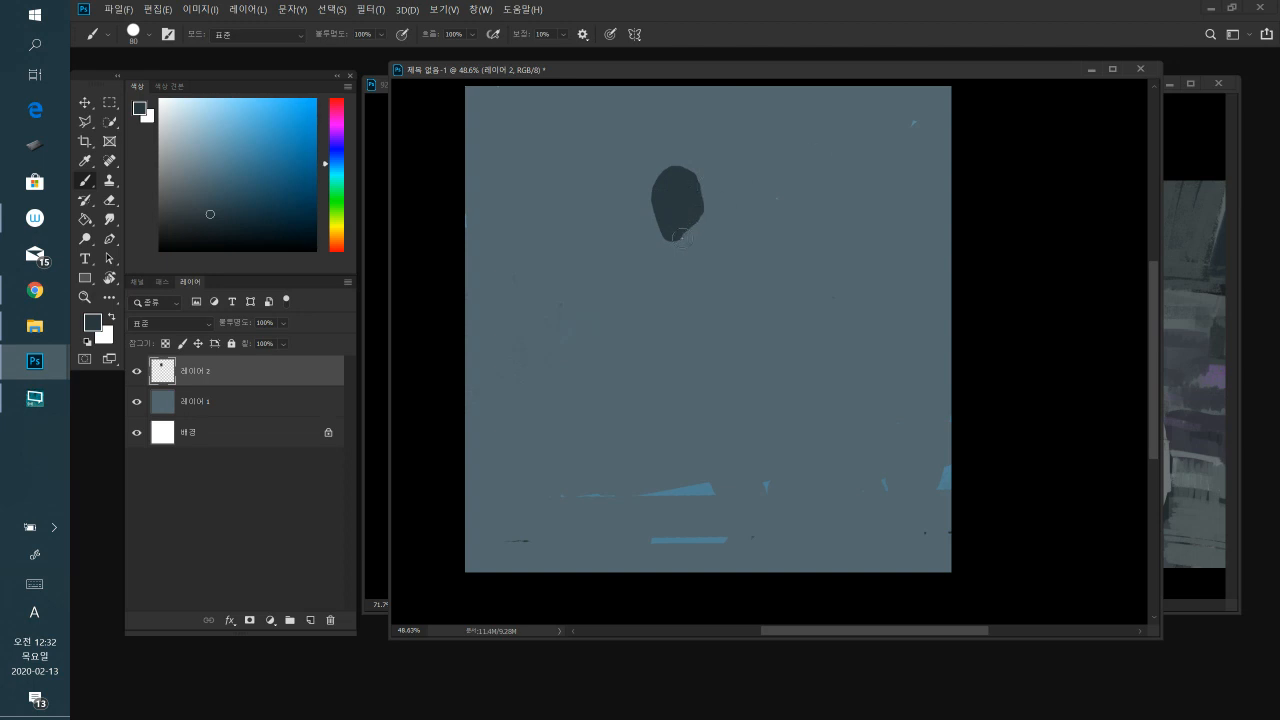
- Paint the neck, shoulders and torso below the head as one solid dark silhouette down to the hips
mouse_move(690, 217)
mouse_down()
mouse_move(667, 262)
mouse_move(707, 242)
mouse_move(678, 238)
mouse_move(706, 236)
mouse_move(718, 281)
mouse_move(665, 280)
mouse_move(643, 360)
mouse_up()
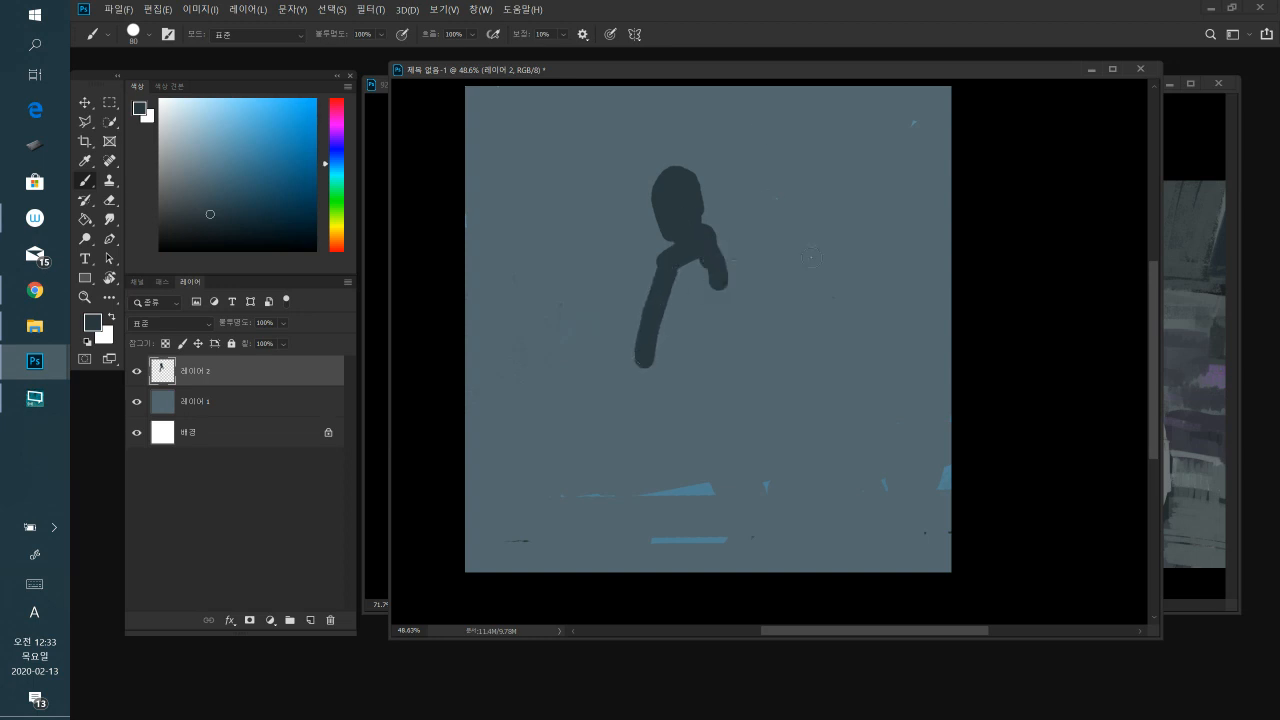
drag(717, 280, 700, 362)
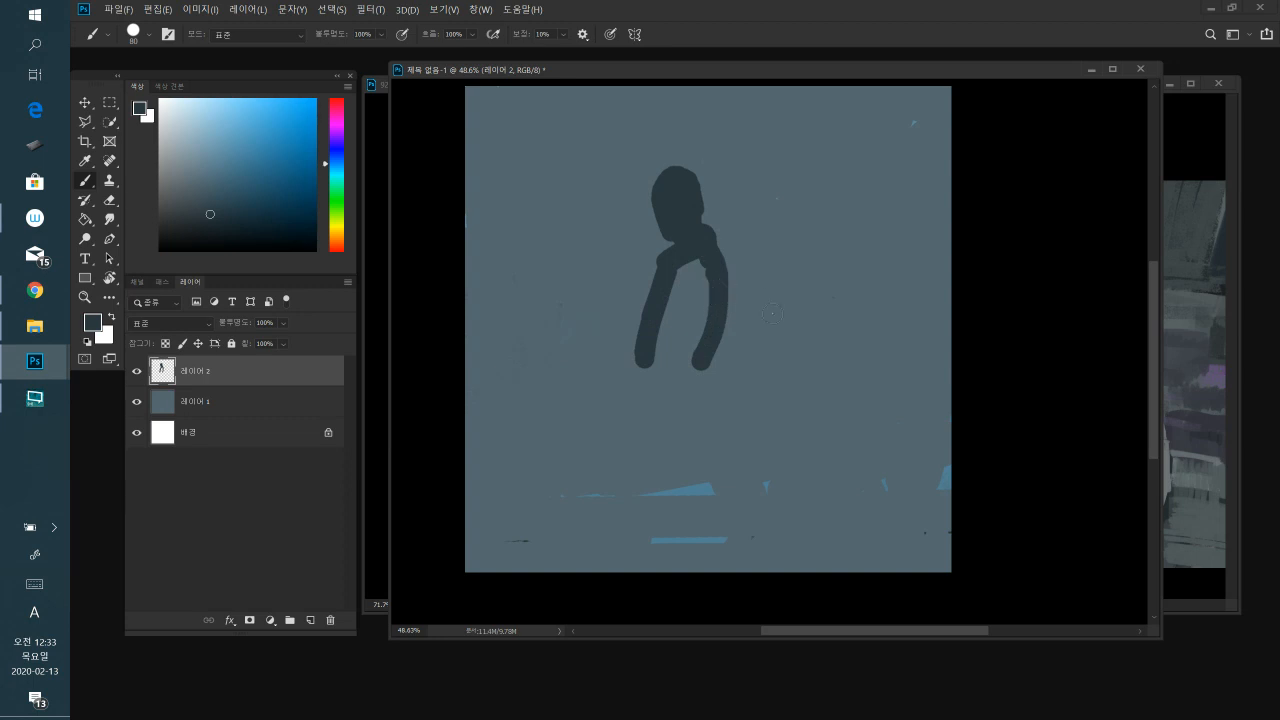
mouse_move(714, 290)
mouse_down()
mouse_move(696, 352)
mouse_move(707, 392)
mouse_up()
drag(643, 356, 655, 428)
mouse_move(652, 380)
mouse_down()
mouse_move(700, 377)
mouse_move(658, 417)
mouse_move(704, 418)
mouse_up()
mouse_move(688, 269)
mouse_down()
mouse_move(662, 378)
mouse_move(709, 266)
mouse_up()
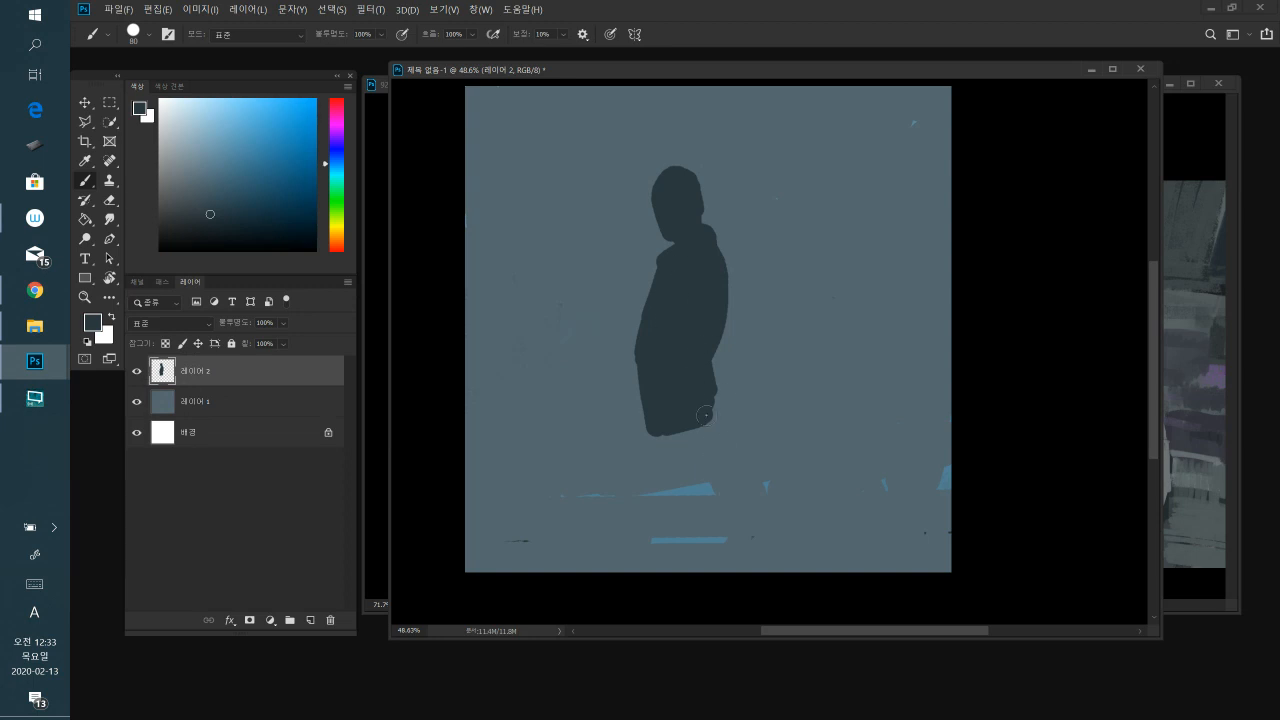
- Extend the dark silhouette with legs reaching the canvas's bottom edge and trim their outline
drag(660, 425, 707, 564)
mouse_move(681, 430)
mouse_down()
mouse_move(706, 553)
mouse_move(713, 535)
mouse_up()
drag(697, 394, 709, 443)
alt+click(724, 478)
mouse_move(724, 480)
mouse_down()
mouse_move(732, 539)
mouse_move(700, 496)
mouse_move(720, 576)
mouse_up()
- Push the silhouette's front outward at the waist with the figure colour and trim below it with the sampled background colour
alt+click(702, 506)
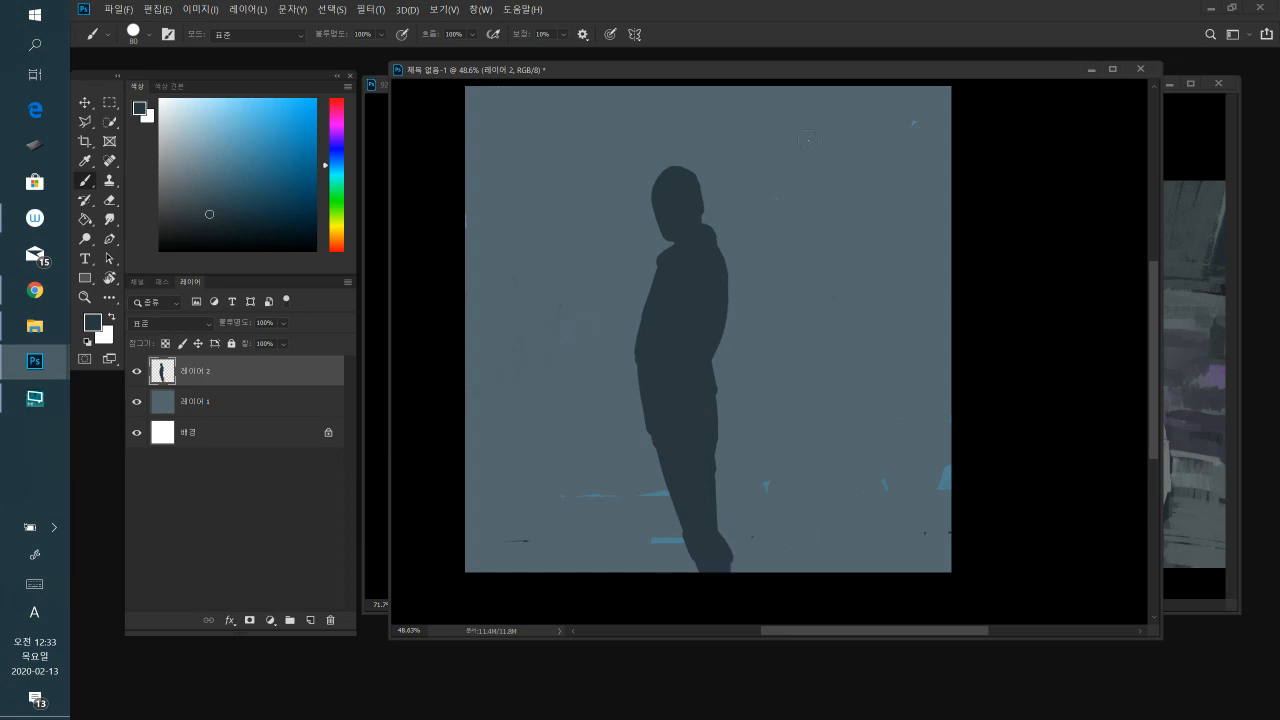
alt+click(866, 188)
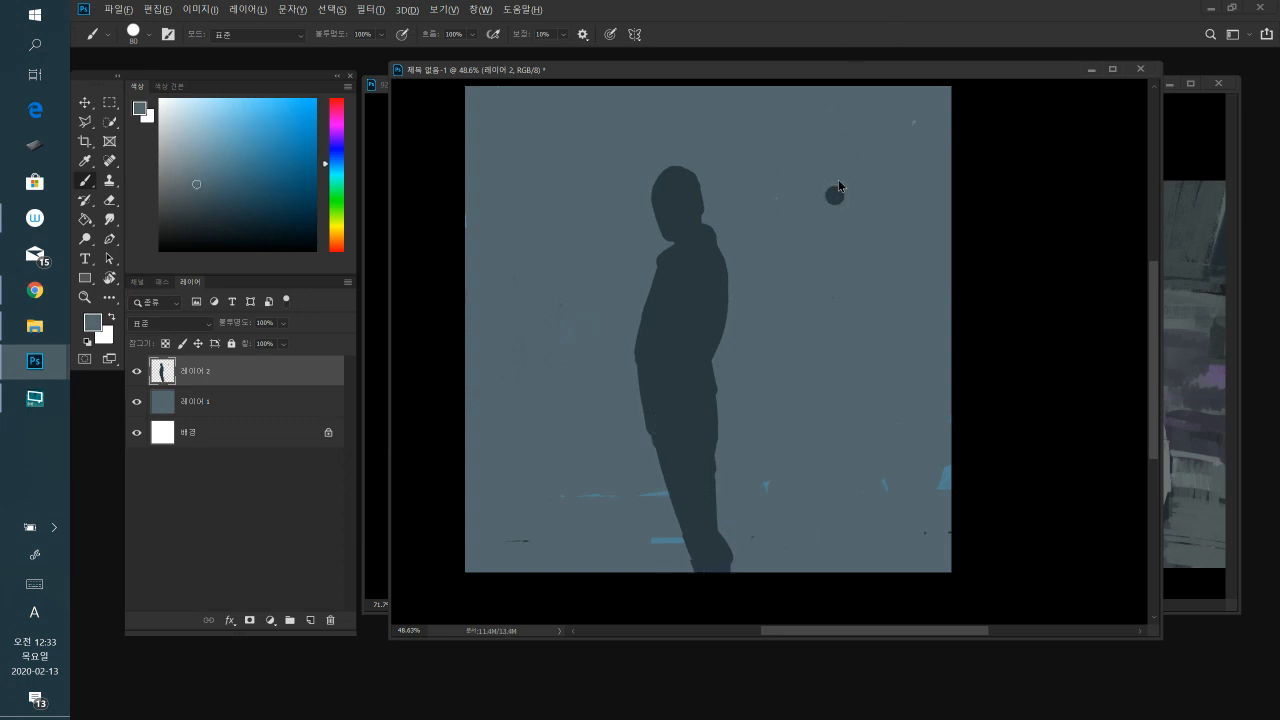
alt+click(700, 300)
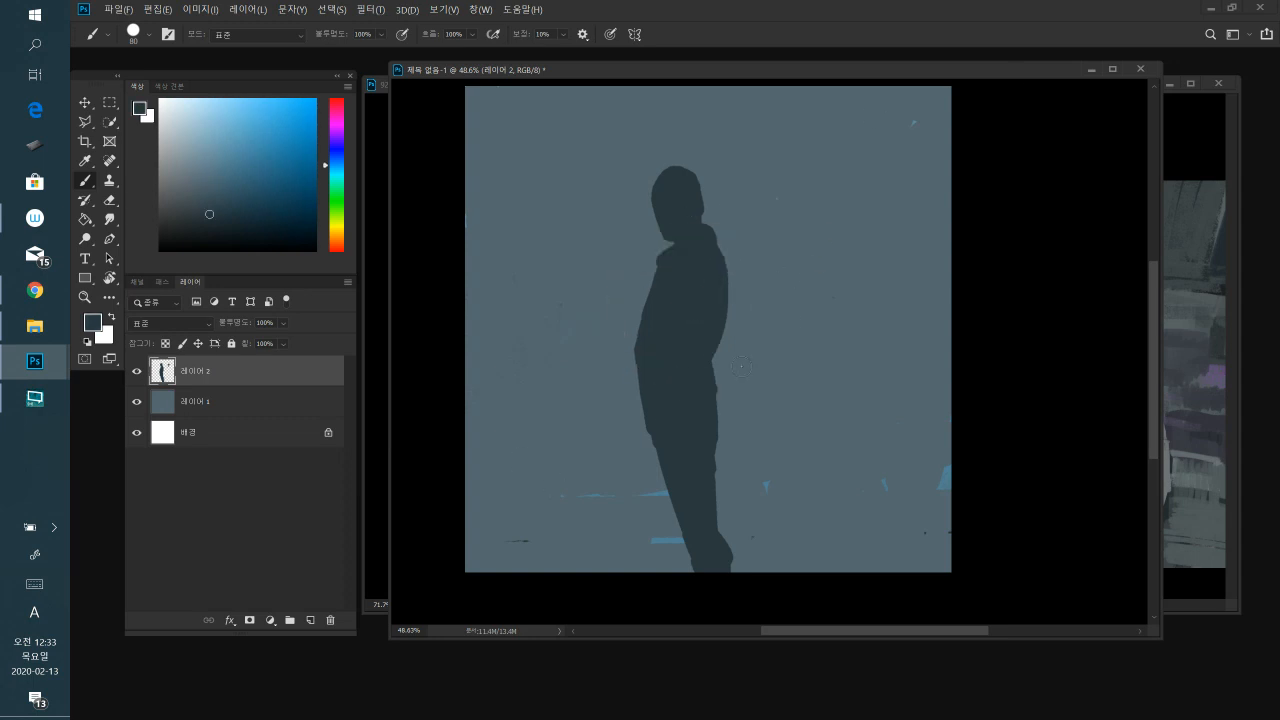
alt+click(696, 286)
mouse_move(643, 325)
mouse_down()
mouse_move(660, 288)
mouse_move(639, 334)
mouse_up()
alt+click(630, 401)
drag(639, 378, 637, 397)
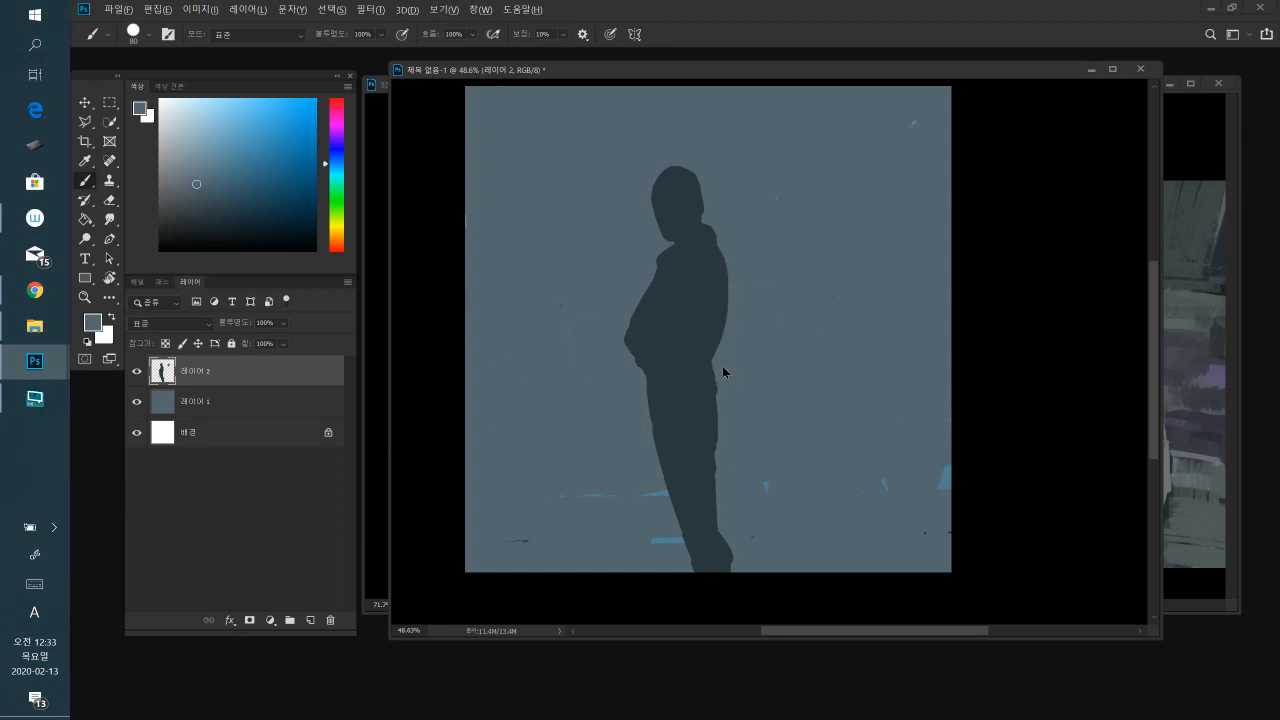
- Carve in the silhouette's lower back, add a bent front leg in dark slate and trim the rear foot
drag(733, 398, 722, 383)
alt+click(693, 305)
alt+click(697, 486)
mouse_move(670, 479)
mouse_down()
mouse_move(673, 458)
mouse_move(658, 484)
mouse_move(674, 525)
mouse_up()
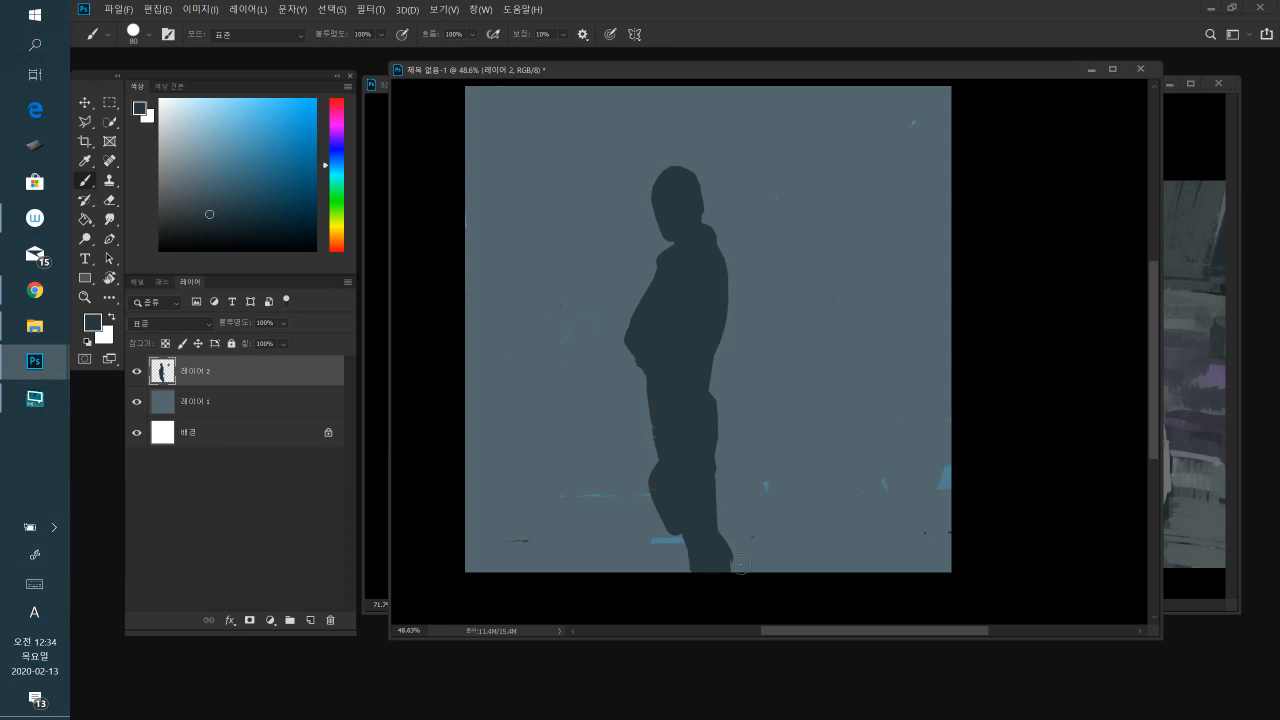
alt+click(746, 539)
drag(742, 545, 738, 583)
- On layer 레이어 1, paint a medium-blue horizontal band across the lower background behind the figure's legs
click(234, 403)
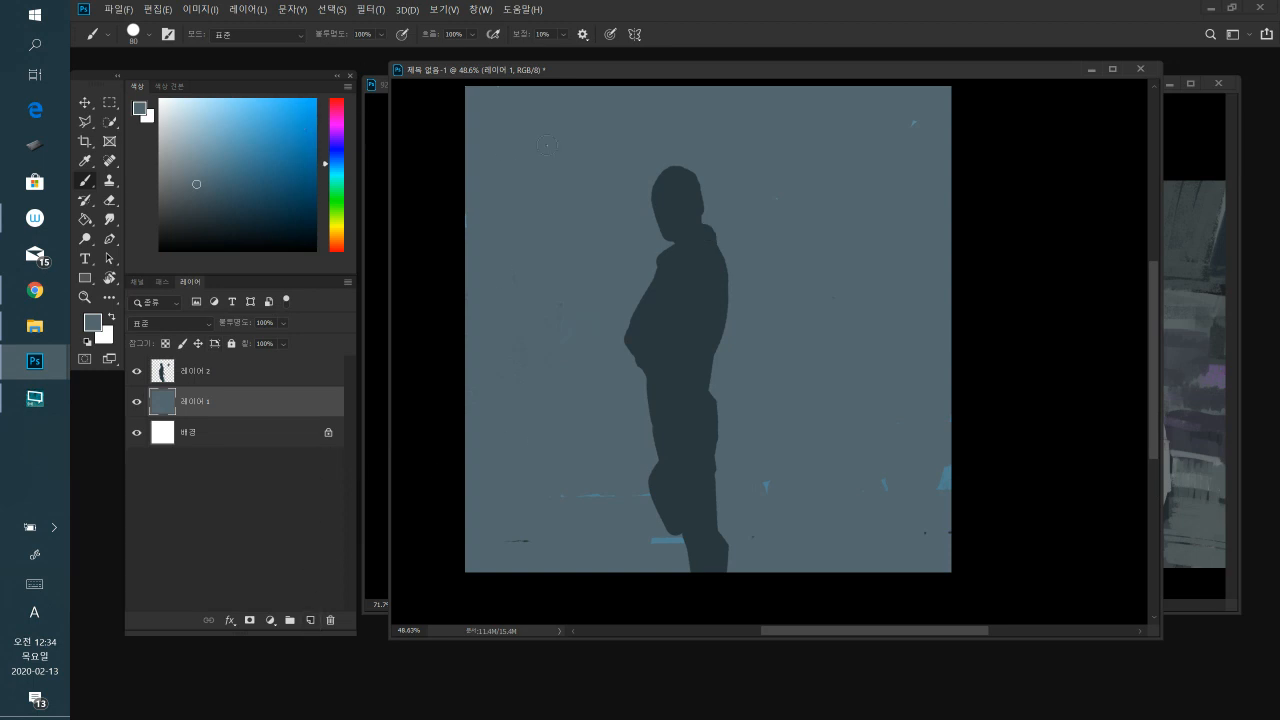
click(209, 157)
click(225, 175)
drag(509, 514, 1143, 513)
click(241, 176)
drag(582, 510, 1193, 527)
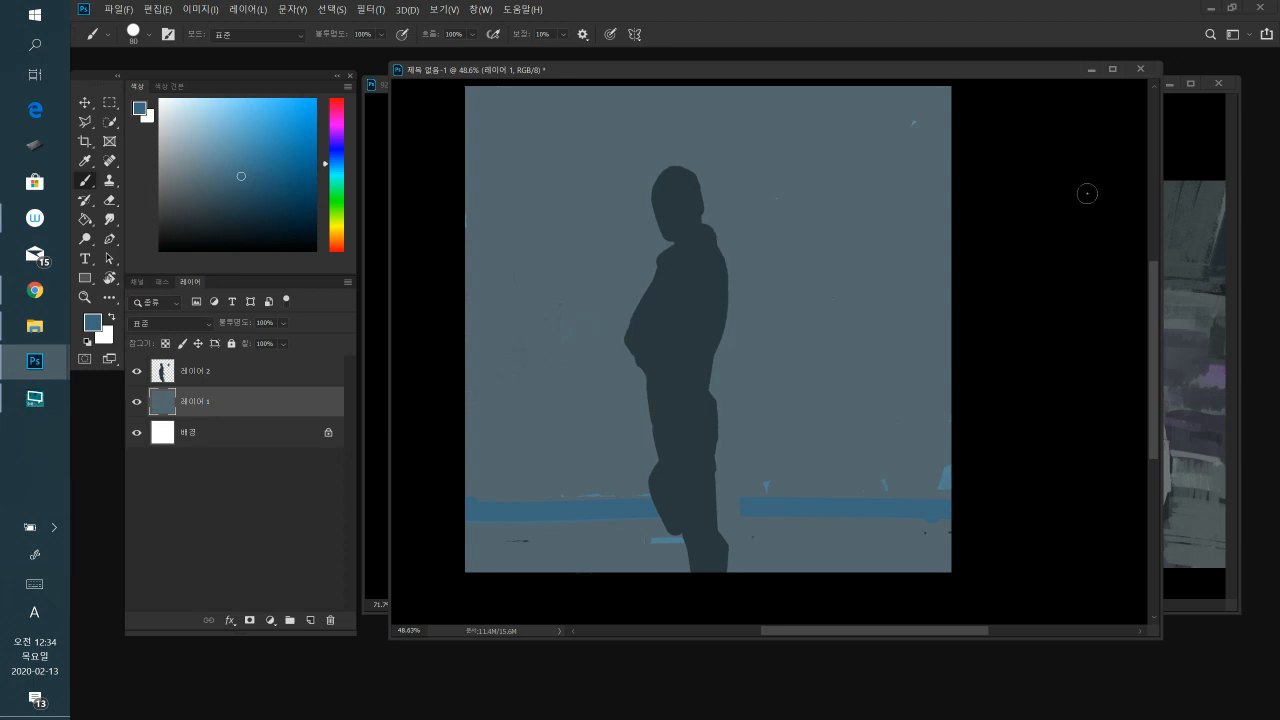
- Pick darker slate tones and paint two strokes outlining the top and side of an angular block at the canvas's left edge
drag(218, 192, 213, 208)
drag(435, 300, 557, 228)
click(196, 199)
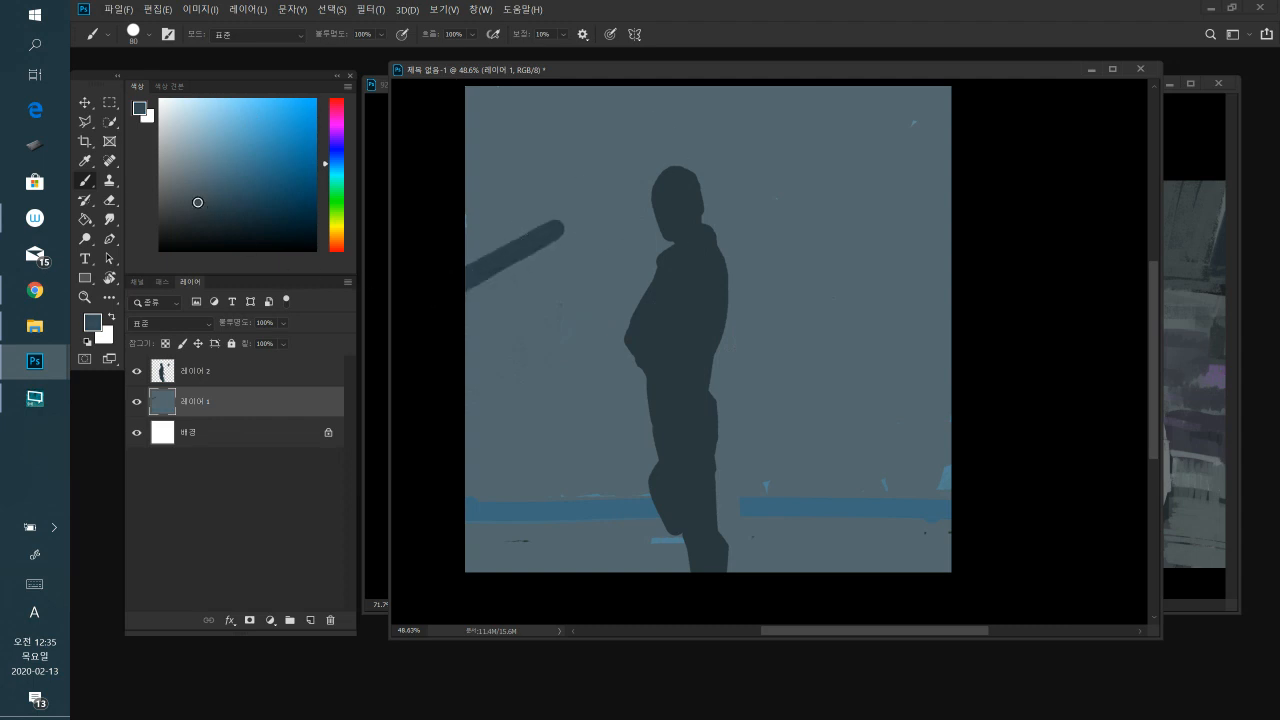
drag(464, 296, 515, 437)
drag(486, 350, 468, 249)
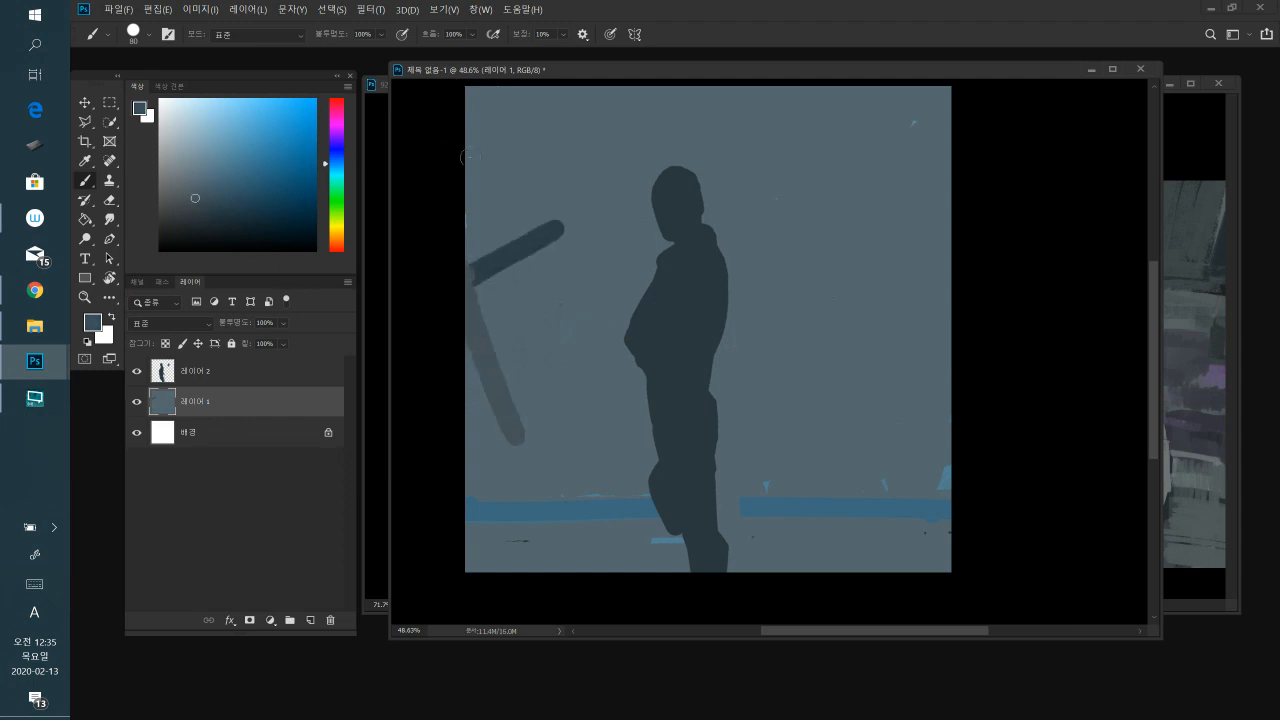
- Pick a dark blue-grey and fill in the angular background block between the left edge and the figure
click(212, 198)
drag(472, 268, 558, 228)
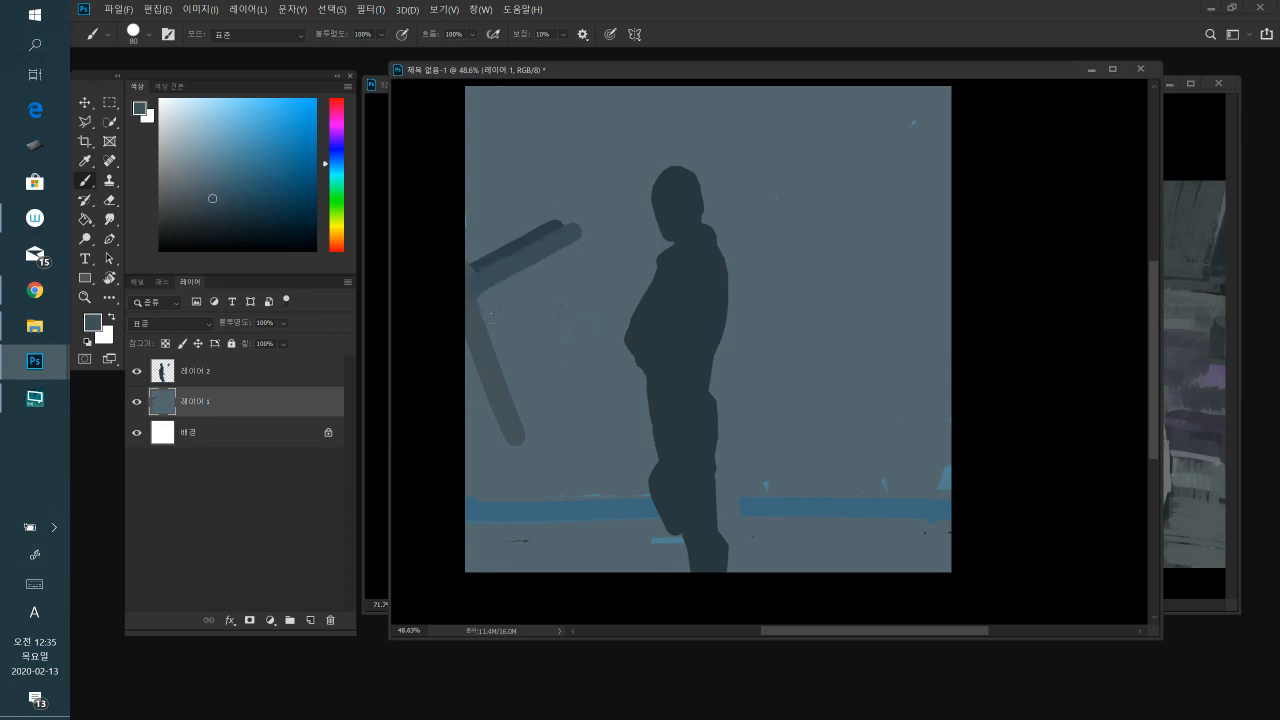
mouse_move(469, 293)
mouse_down()
mouse_move(525, 411)
mouse_move(515, 262)
mouse_up()
mouse_move(481, 301)
mouse_down()
mouse_move(535, 270)
mouse_move(600, 300)
mouse_move(610, 350)
mouse_move(549, 374)
mouse_move(615, 345)
mouse_move(585, 415)
mouse_up()
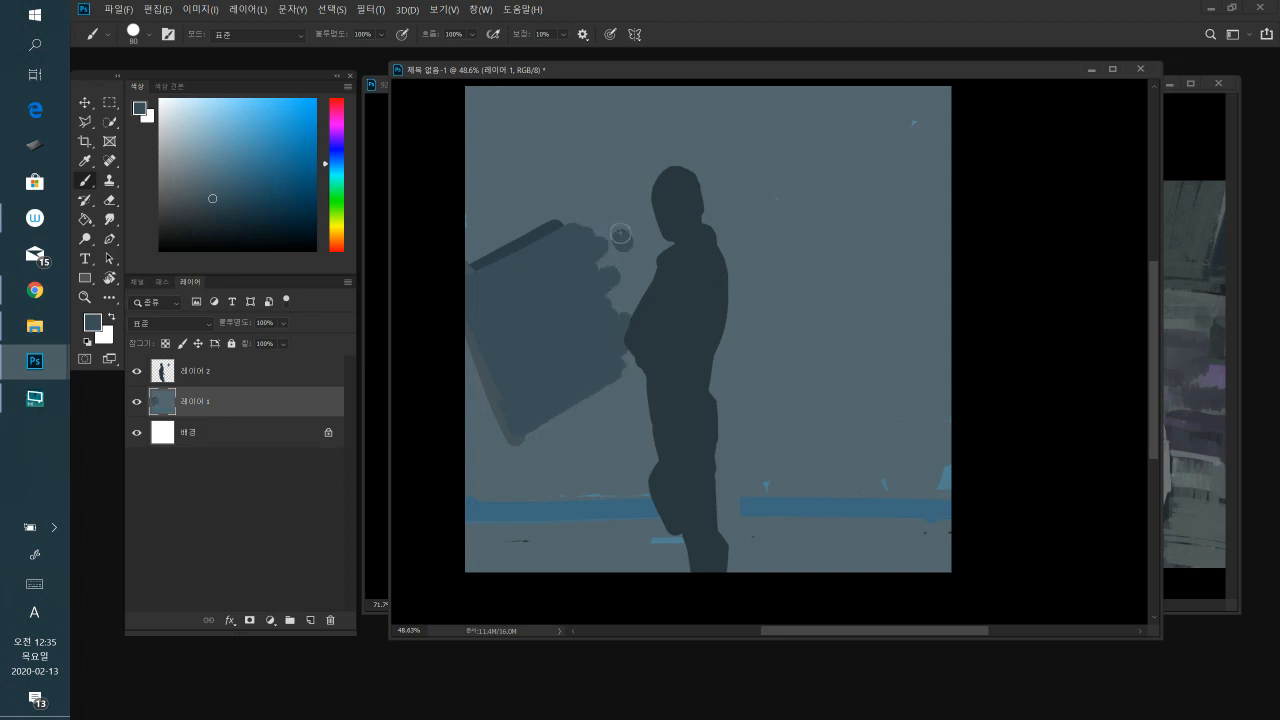
- Extend the dark blue-grey block behind the figure, with a sloping upper edge and filled area beyond its back
mouse_move(539, 253)
mouse_down()
mouse_move(605, 215)
mouse_move(810, 314)
mouse_up()
mouse_move(612, 252)
mouse_down()
mouse_move(659, 261)
mouse_move(668, 356)
mouse_move(700, 382)
mouse_move(740, 374)
mouse_up()
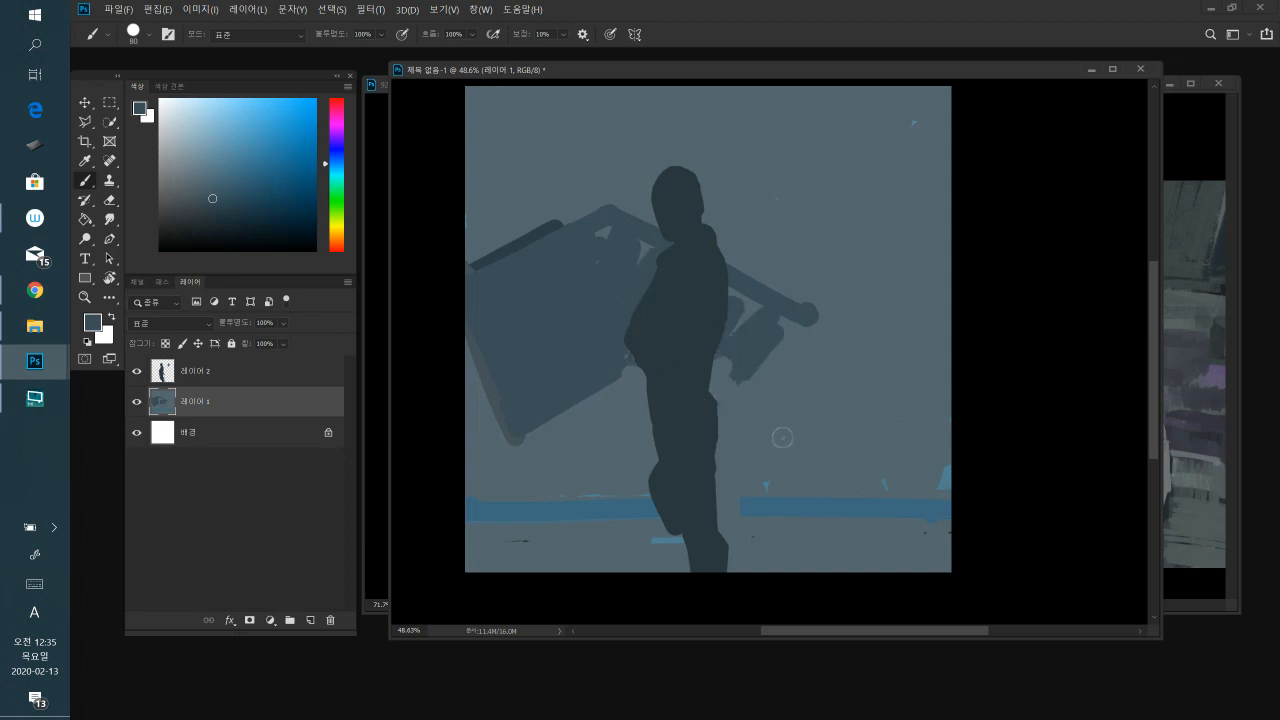
drag(782, 437, 724, 410)
mouse_move(790, 317)
mouse_down()
mouse_move(757, 398)
mouse_move(782, 418)
mouse_up()
mouse_move(740, 297)
mouse_down()
mouse_move(743, 339)
mouse_move(786, 312)
mouse_move(758, 298)
mouse_up()
- Block in a large, rough dark blue-grey mass along the right side of the background, down over the blue band
mouse_move(845, 329)
mouse_down()
mouse_move(893, 326)
mouse_move(852, 327)
mouse_up()
drag(948, 238, 935, 350)
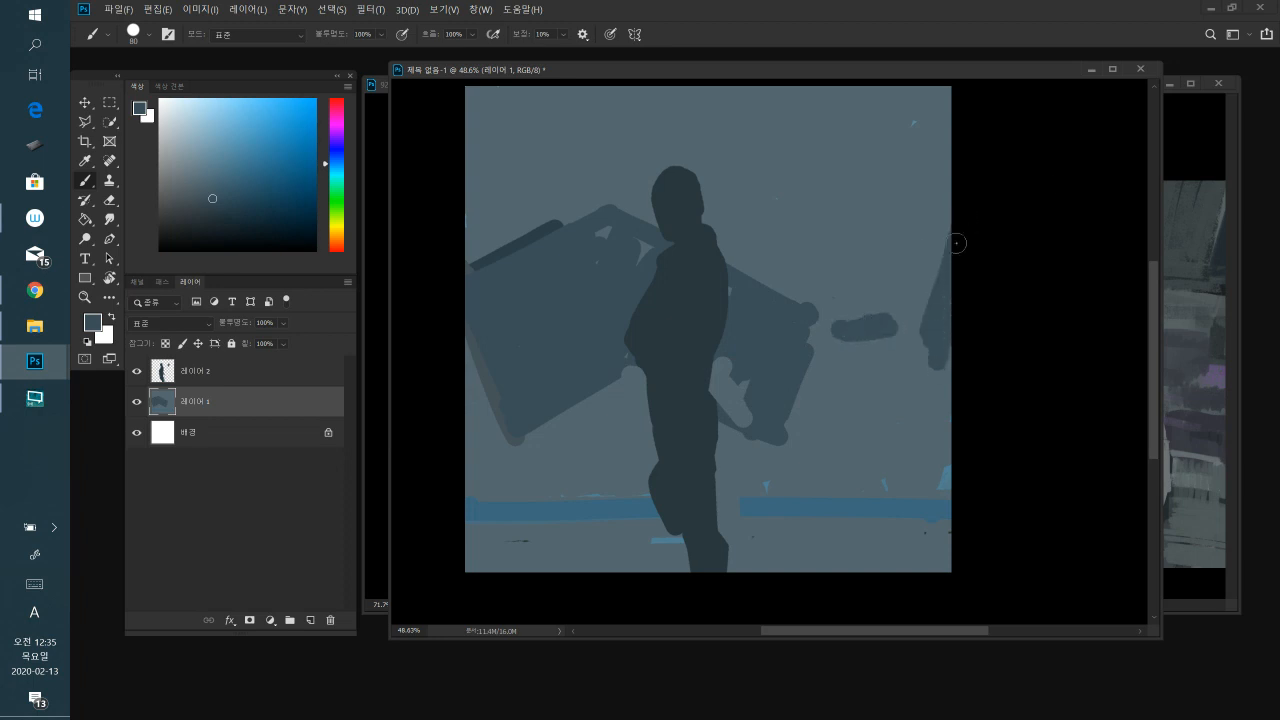
drag(847, 295, 945, 292)
click(856, 261)
mouse_move(898, 248)
mouse_down()
mouse_move(852, 250)
mouse_move(959, 234)
mouse_move(881, 219)
mouse_move(945, 205)
mouse_move(852, 225)
mouse_move(854, 206)
mouse_move(809, 214)
mouse_move(758, 275)
mouse_up()
click(852, 207)
drag(862, 207, 948, 194)
mouse_move(884, 100)
mouse_down()
mouse_move(885, 201)
mouse_move(900, 182)
mouse_move(950, 180)
mouse_up()
mouse_move(820, 345)
mouse_down()
mouse_move(783, 384)
mouse_move(862, 366)
mouse_move(884, 397)
mouse_move(965, 385)
mouse_move(964, 403)
mouse_move(858, 457)
mouse_move(897, 461)
mouse_move(791, 485)
mouse_move(963, 494)
mouse_move(824, 491)
mouse_move(795, 507)
mouse_move(950, 505)
mouse_move(832, 509)
mouse_up()
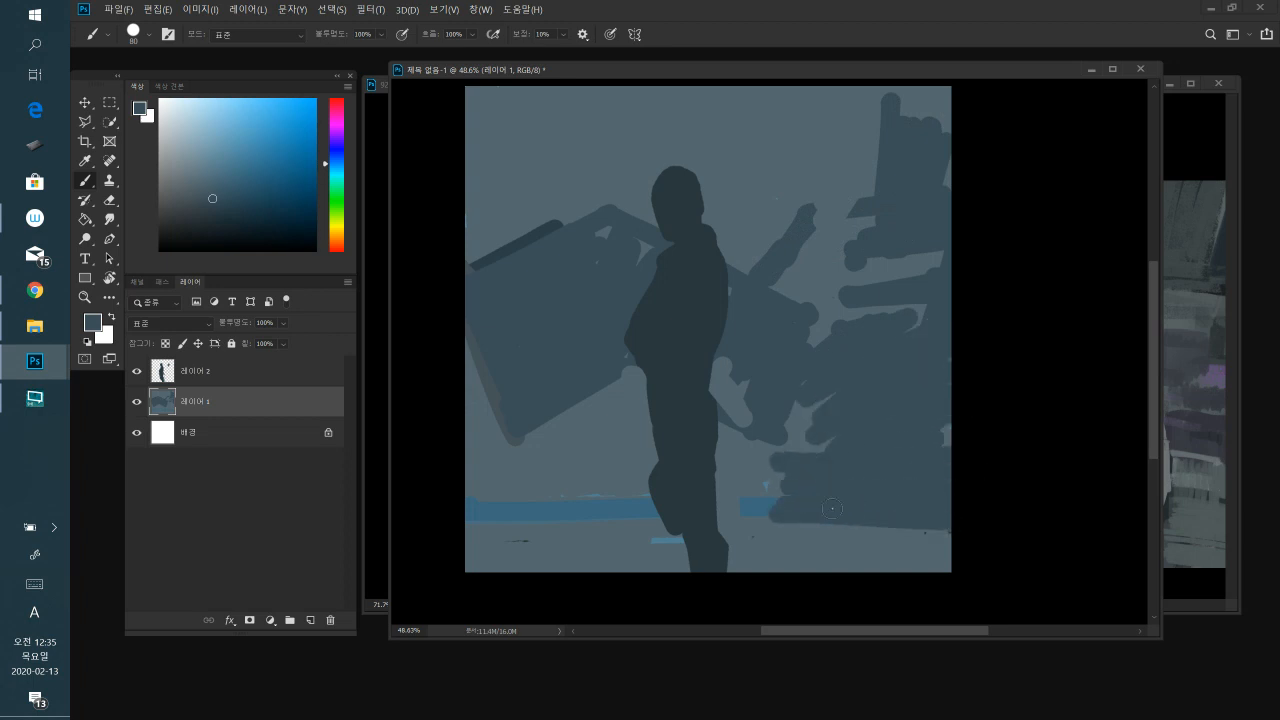
drag(718, 448, 782, 500)
- Trim the sloping upper edges of the background block on both sides of the figure with the sampled light grey-blue
alt+click(607, 197)
drag(607, 197, 812, 317)
drag(617, 221, 751, 298)
drag(751, 298, 648, 243)
alt+click(624, 198)
mouse_move(572, 226)
mouse_down()
mouse_move(443, 303)
mouse_move(460, 303)
mouse_up()
- Extend the left background block to the canvas's left edge and down towards the blue band with its sampled colour
alt+click(552, 331)
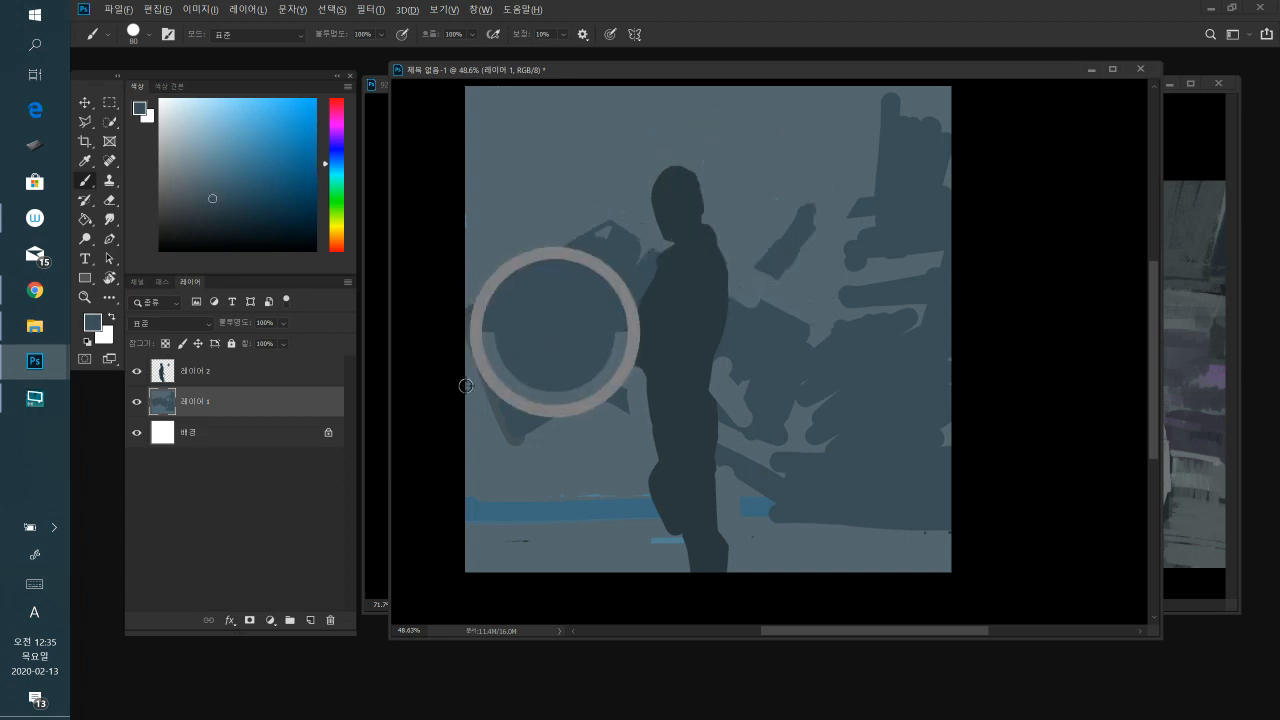
mouse_move(470, 483)
mouse_down()
mouse_move(457, 489)
mouse_move(613, 402)
mouse_move(543, 449)
mouse_up()
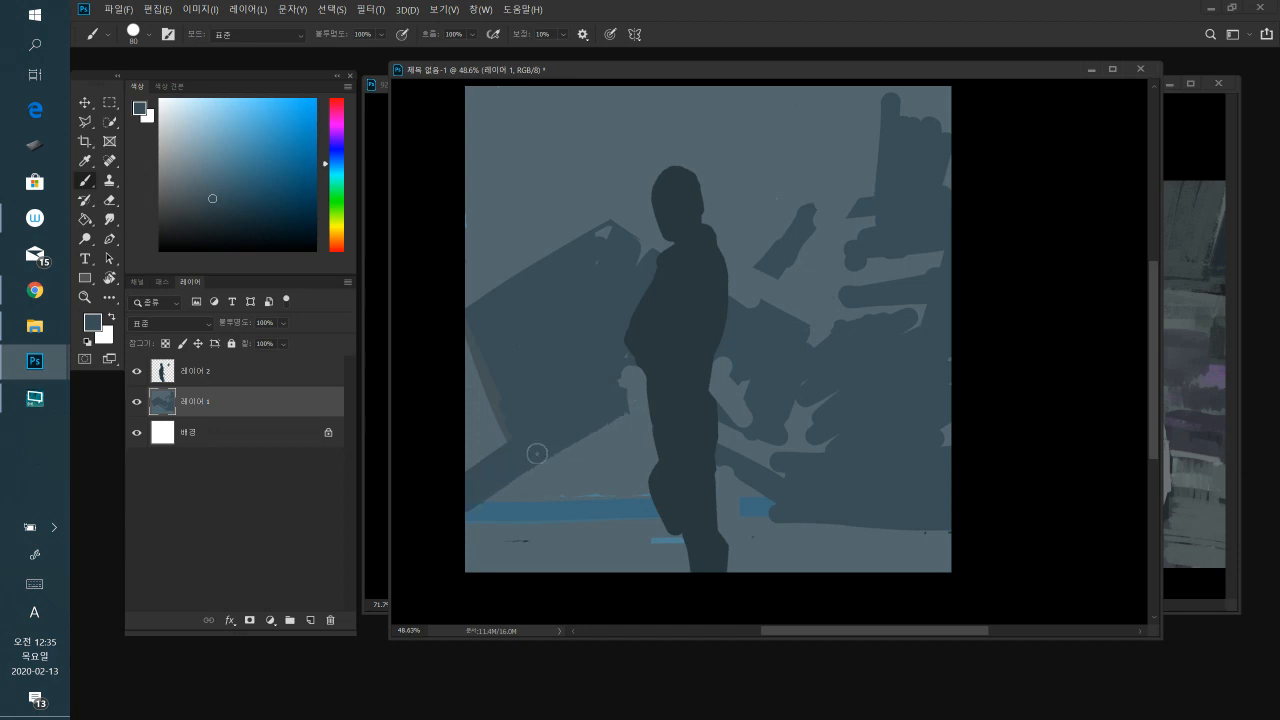
mouse_move(465, 339)
mouse_down()
mouse_move(449, 397)
mouse_move(478, 440)
mouse_up()
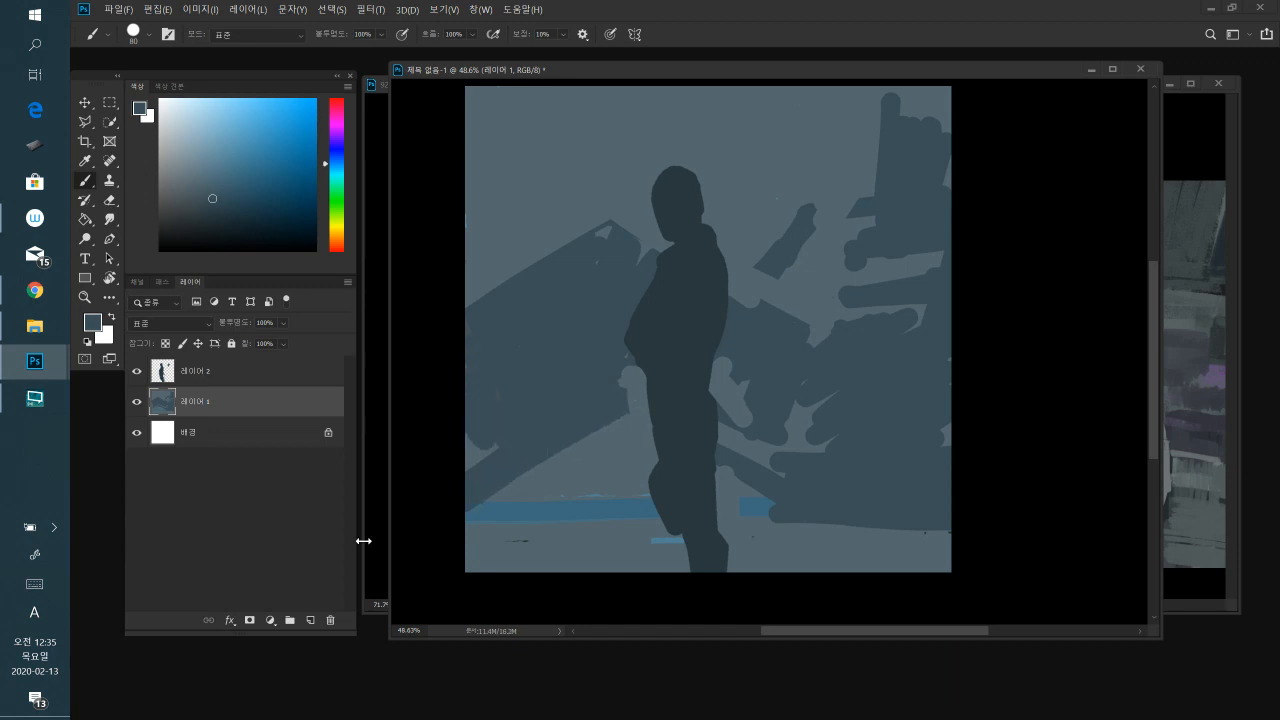
- Select layer 레이어 2 and switch to the rectangular 80 px brush preset, enlarging it to 150 px
click(245, 374)
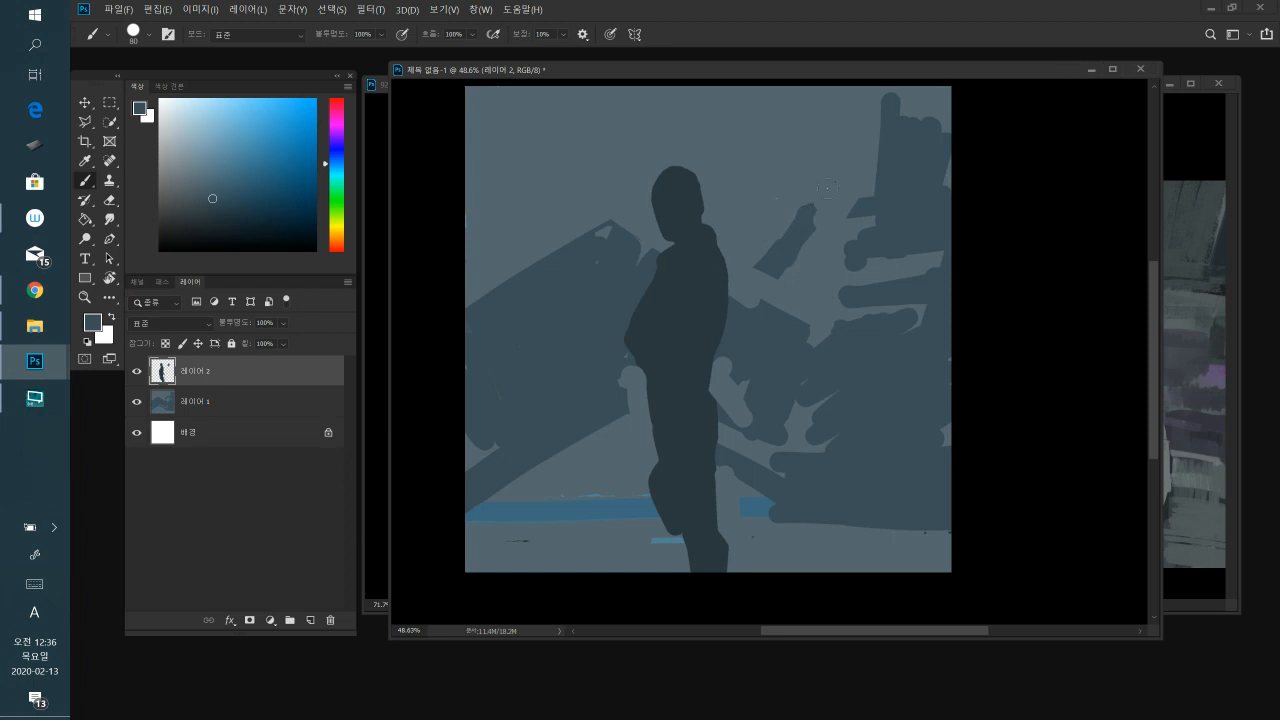
right_click(836, 173)
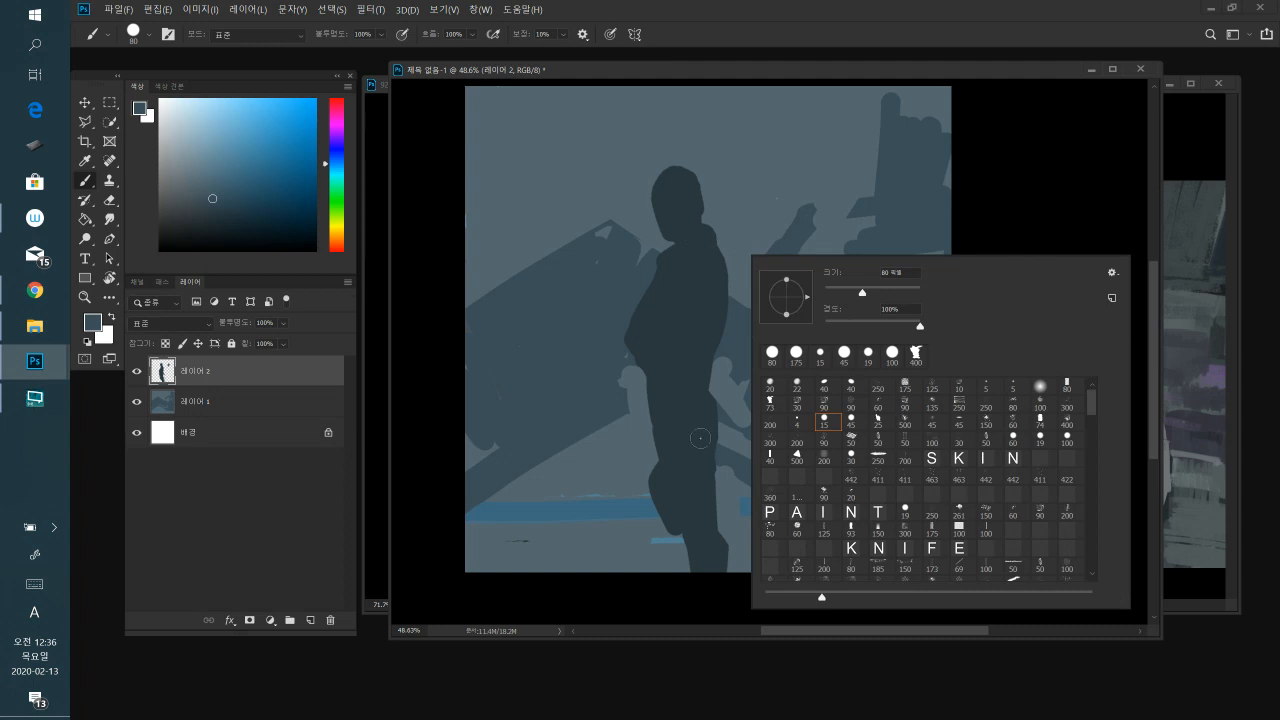
click(1067, 385)
click(1057, 207)
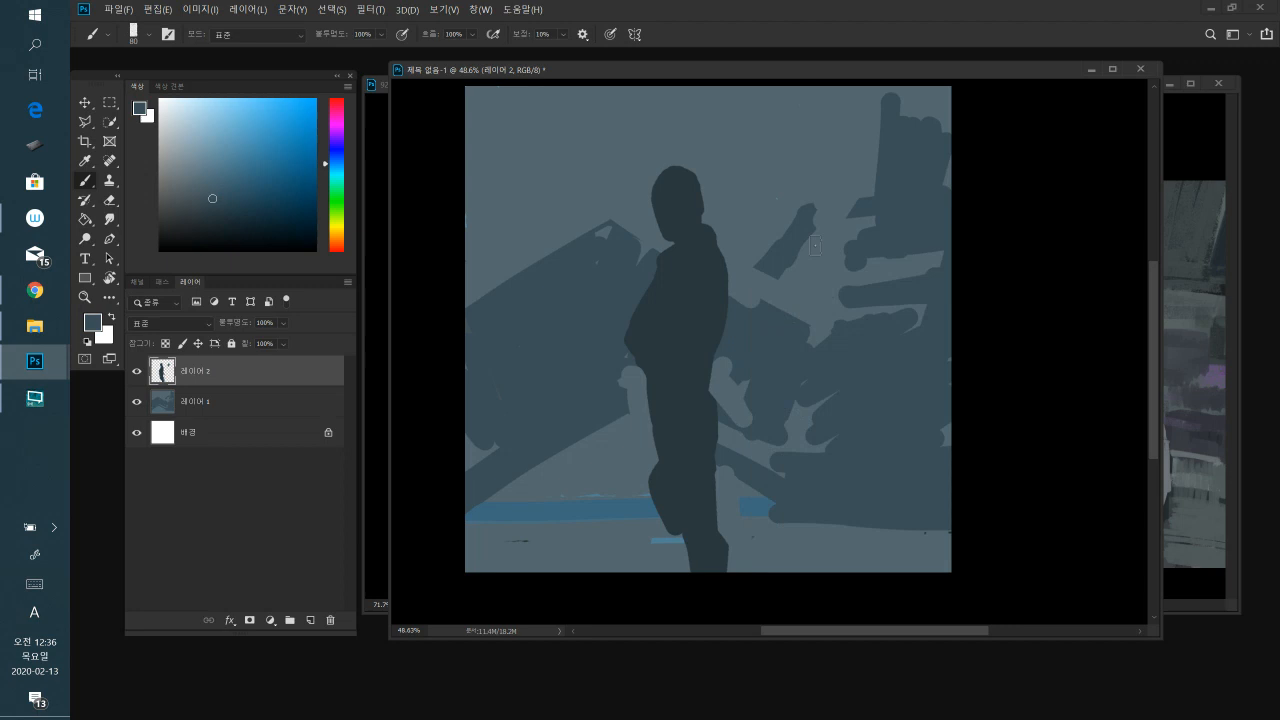
key(bracketright)
- Pick a light orange-tan skin colour, reduce the brush to 80 px and paint the face inside the figure's head
click(340, 231)
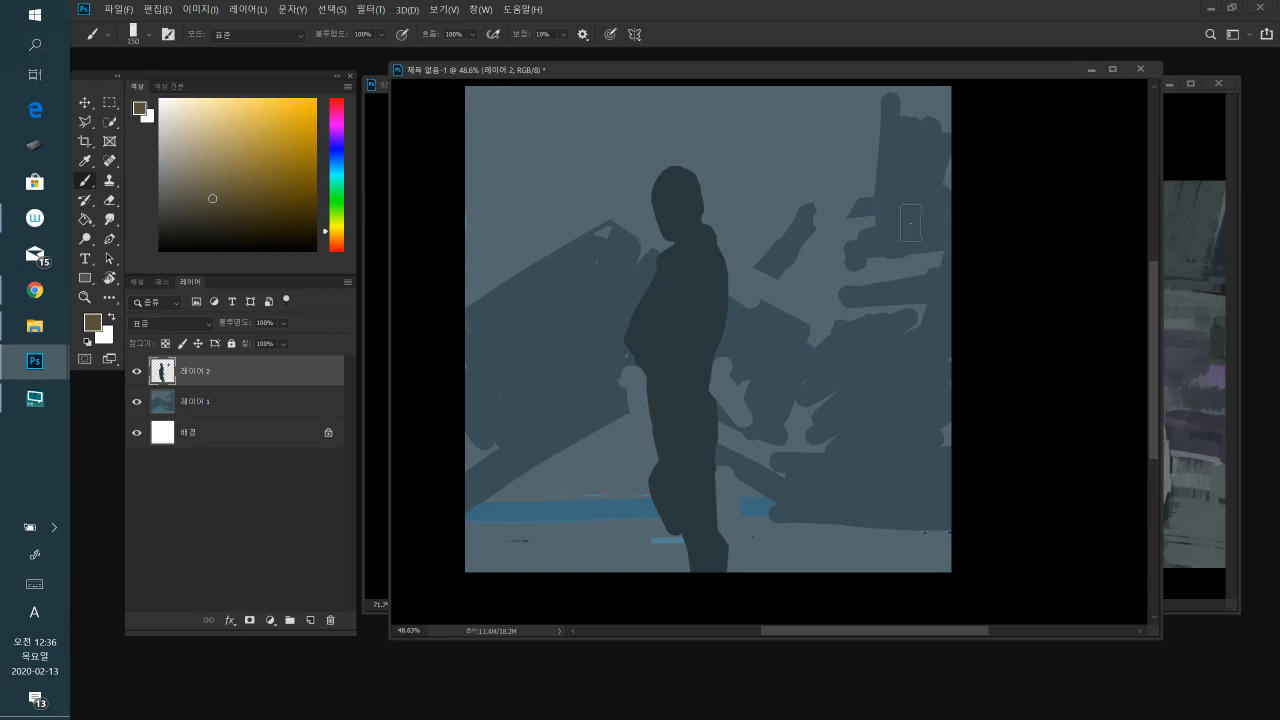
drag(214, 181, 278, 144)
click(335, 237)
mouse_move(222, 125)
mouse_down()
mouse_move(208, 135)
mouse_move(218, 145)
mouse_up()
click(337, 239)
key(bracketleft)
key(bracketleft)
key(bracketleft)
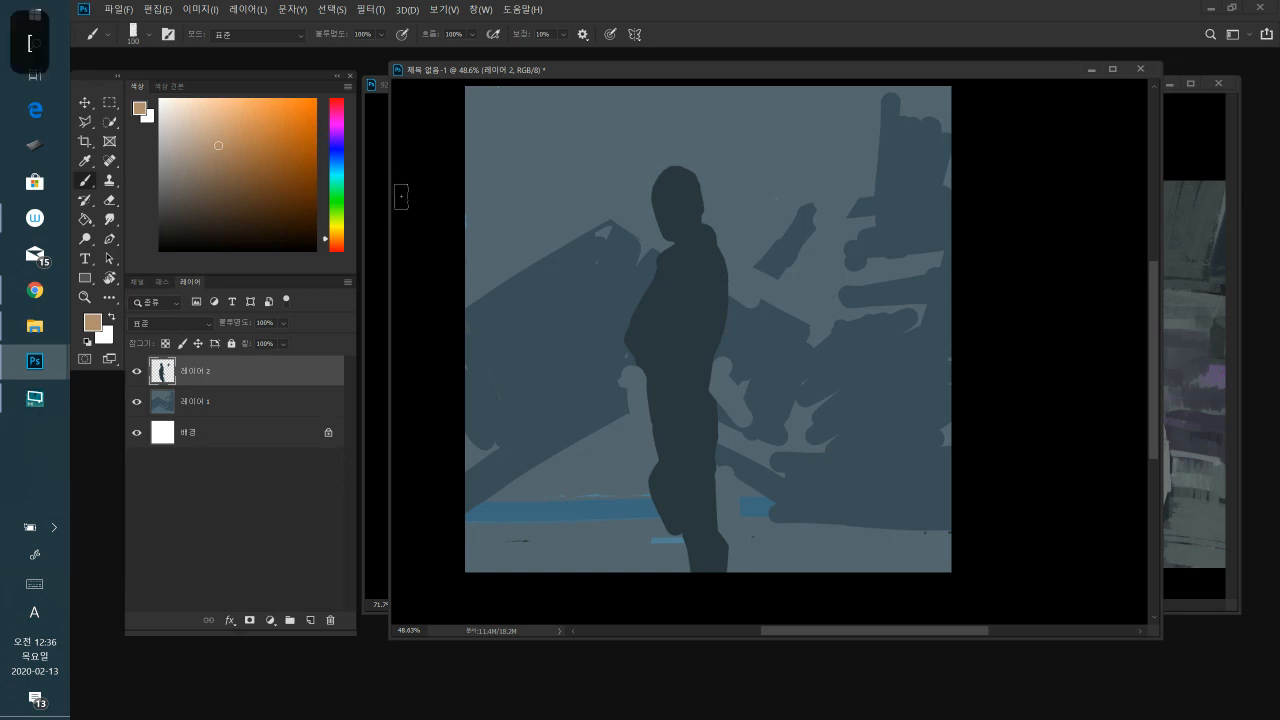
mouse_move(661, 197)
mouse_down()
mouse_move(663, 214)
mouse_move(660, 192)
mouse_move(676, 182)
mouse_move(688, 203)
mouse_move(668, 226)
mouse_move(690, 220)
mouse_move(686, 234)
mouse_up()
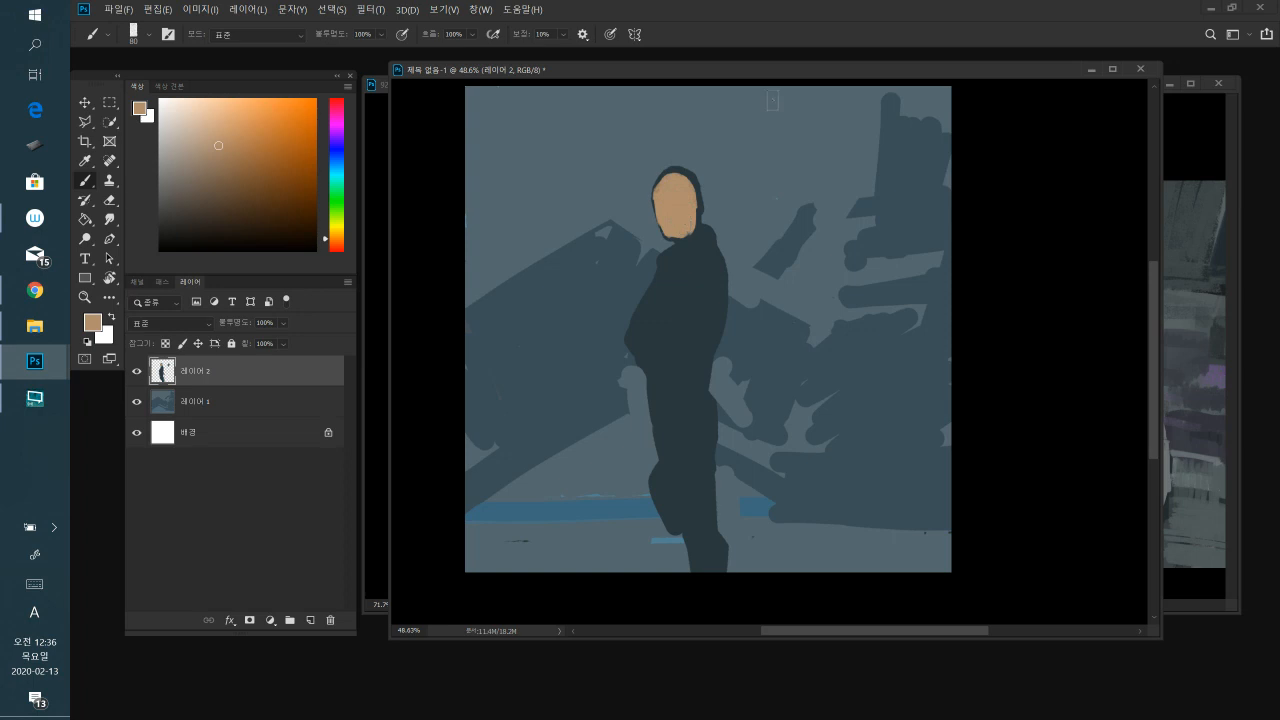
- Refine the chin, neck and back of the figure's head using the sampled dark, background and skin colours
alt+click(690, 252)
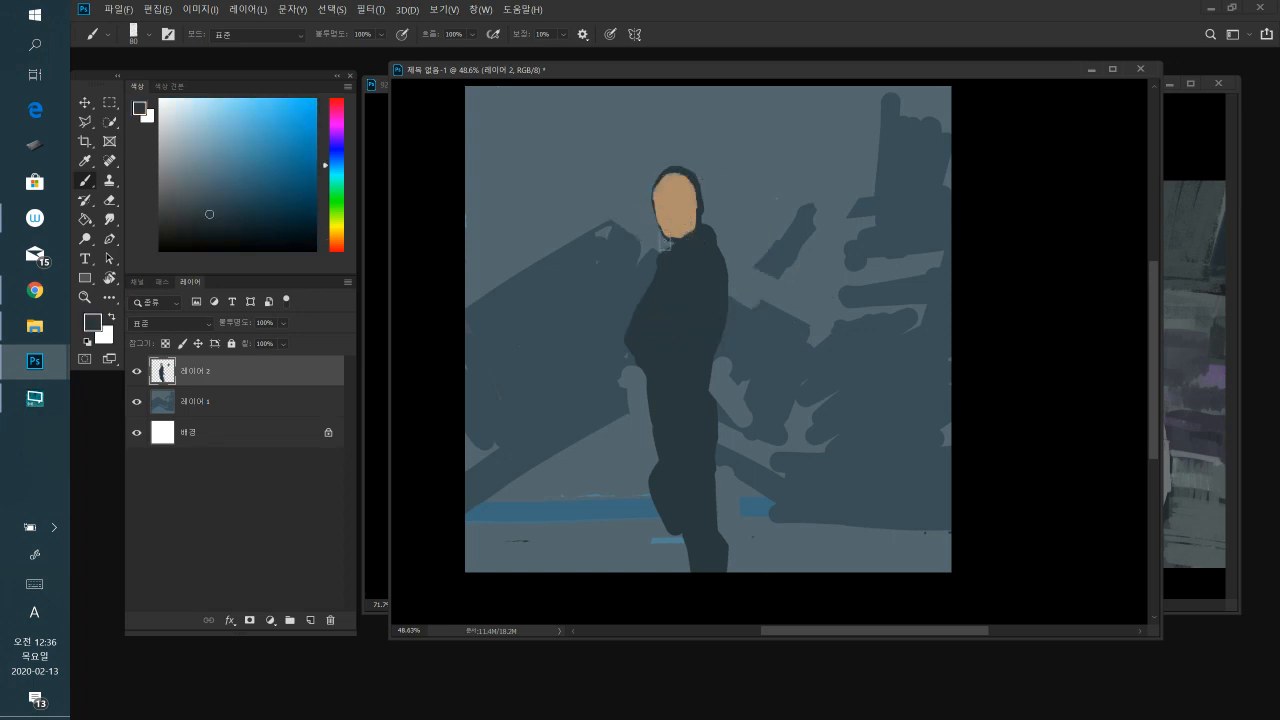
alt+click(722, 192)
drag(656, 242, 682, 240)
alt+click(698, 255)
alt+click(670, 190)
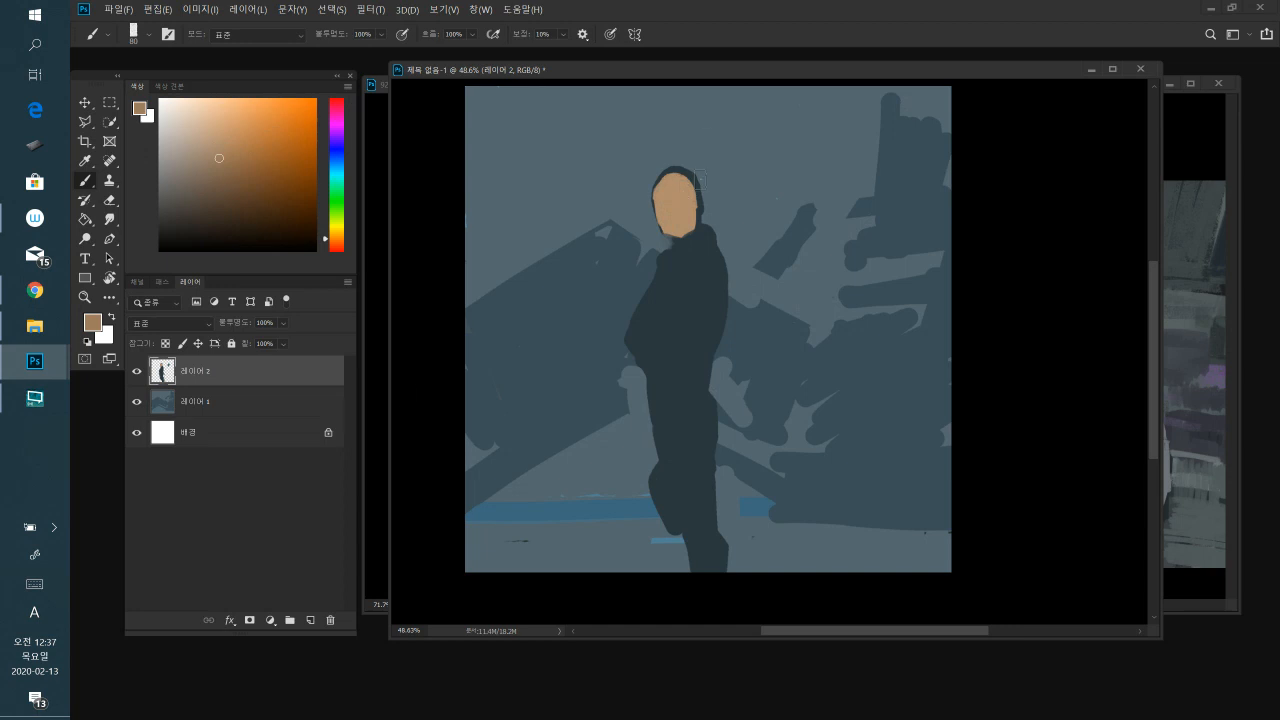
alt+click(710, 192)
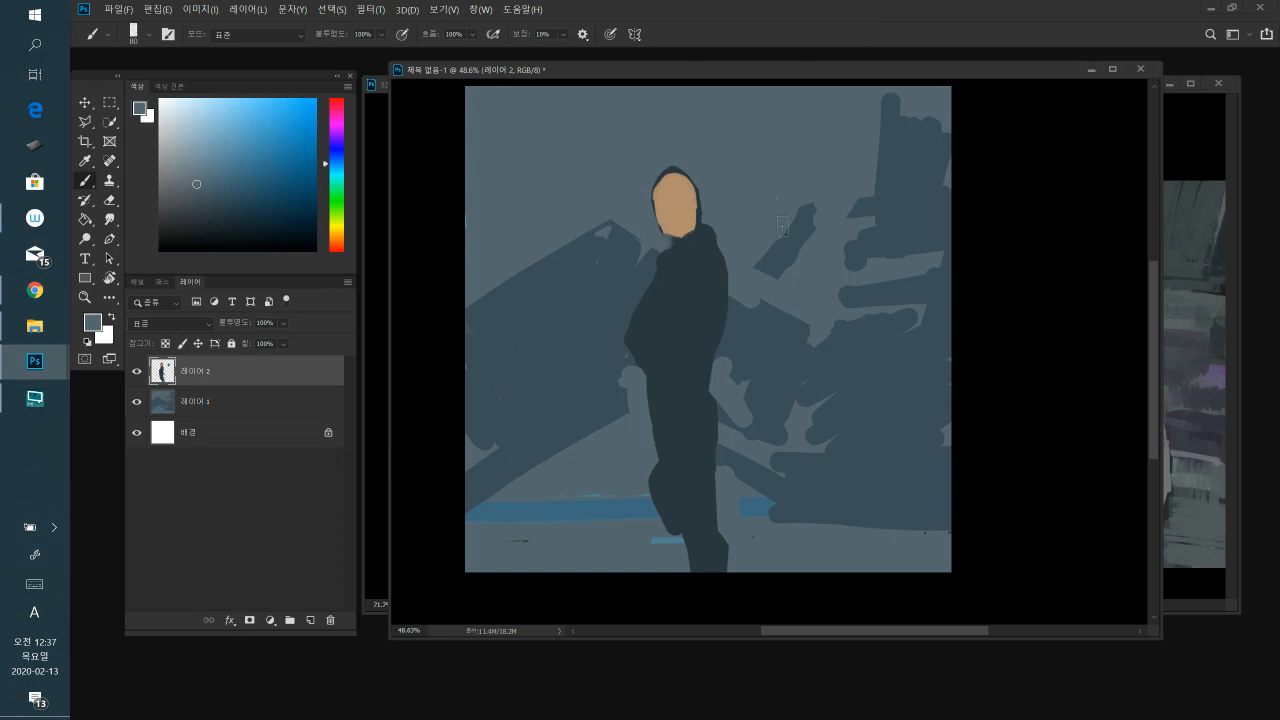
- Pick a golden yellow and paint the jacket's collar, front and upper torso over the dark silhouette
click(337, 232)
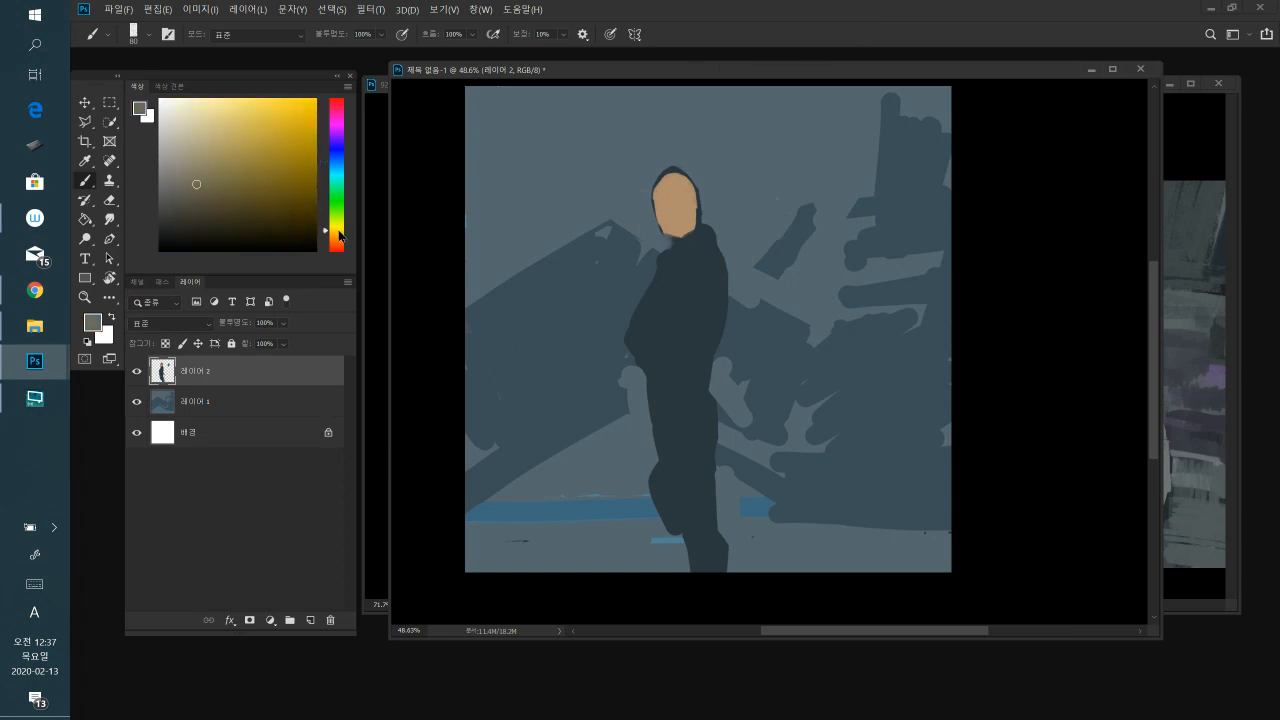
drag(231, 158, 282, 136)
mouse_move(691, 256)
mouse_down()
mouse_move(716, 260)
mouse_move(704, 230)
mouse_move(708, 244)
mouse_up()
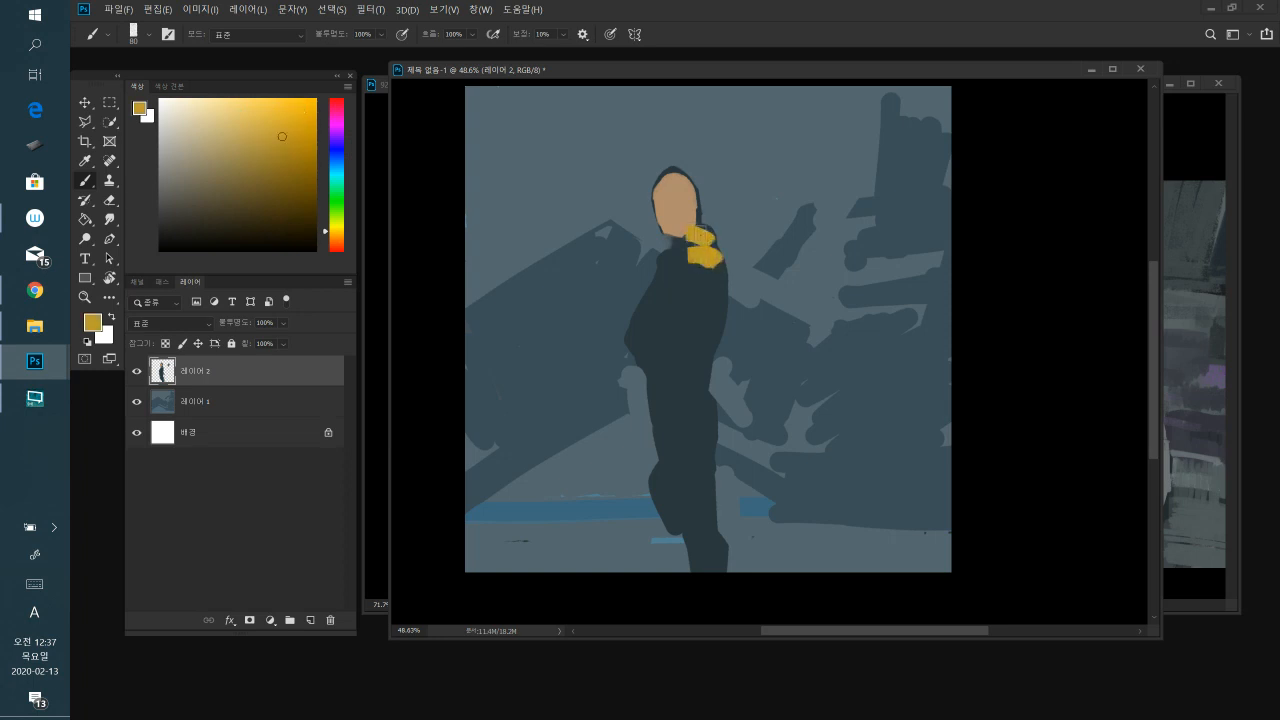
mouse_move(660, 306)
mouse_down()
mouse_move(690, 250)
mouse_move(665, 298)
mouse_move(675, 266)
mouse_move(650, 298)
mouse_move(668, 268)
mouse_up()
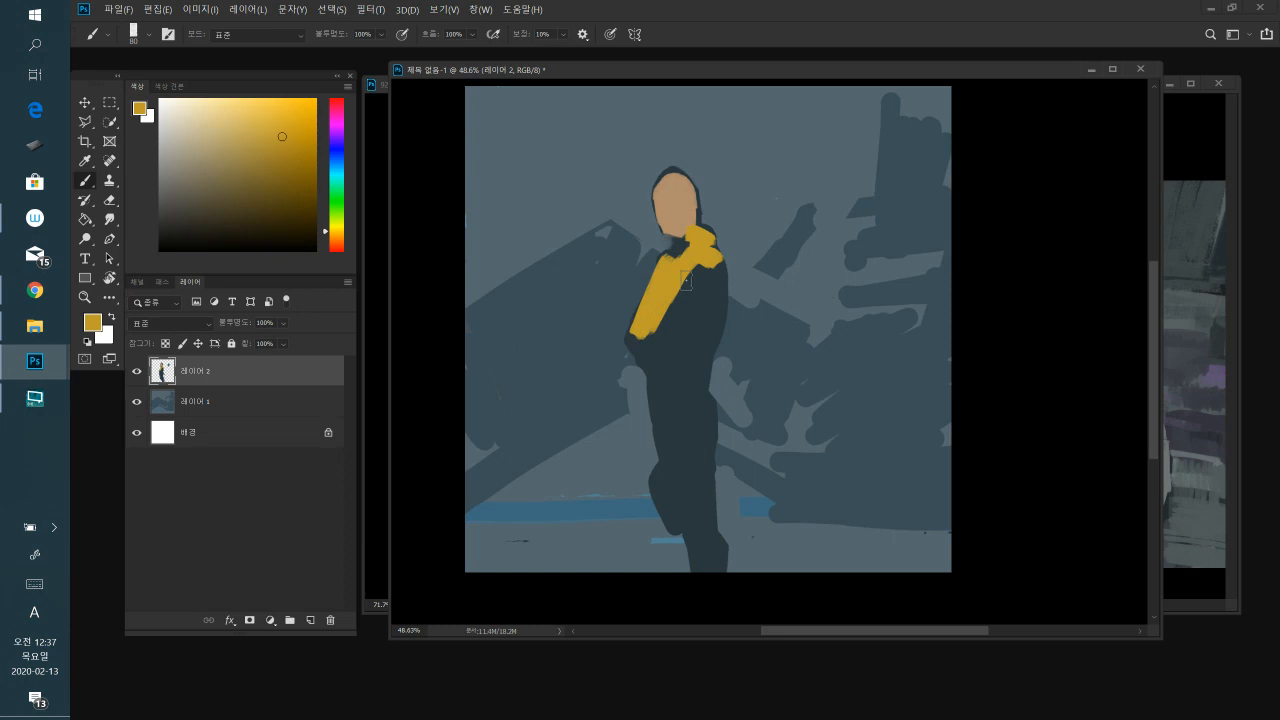
mouse_move(635, 338)
mouse_down()
mouse_move(658, 350)
mouse_move(672, 312)
mouse_move(700, 290)
mouse_move(698, 309)
mouse_move(716, 282)
mouse_move(719, 300)
mouse_move(720, 274)
mouse_up()
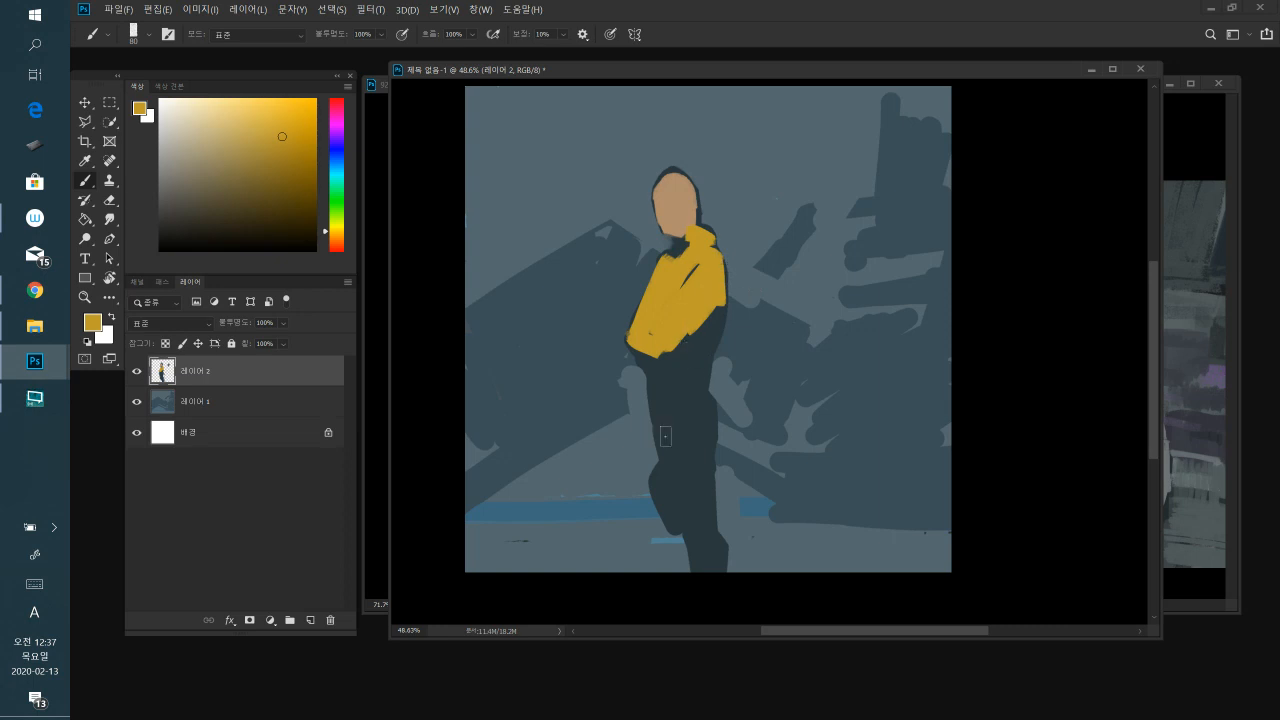
- Extend the golden yellow jacket down to the waist and paint the lower sleeve over the hip
drag(674, 347, 671, 346)
mouse_move(662, 345)
mouse_down()
mouse_move(652, 358)
mouse_move(685, 358)
mouse_move(702, 340)
mouse_move(690, 357)
mouse_move(722, 330)
mouse_move(726, 345)
mouse_up()
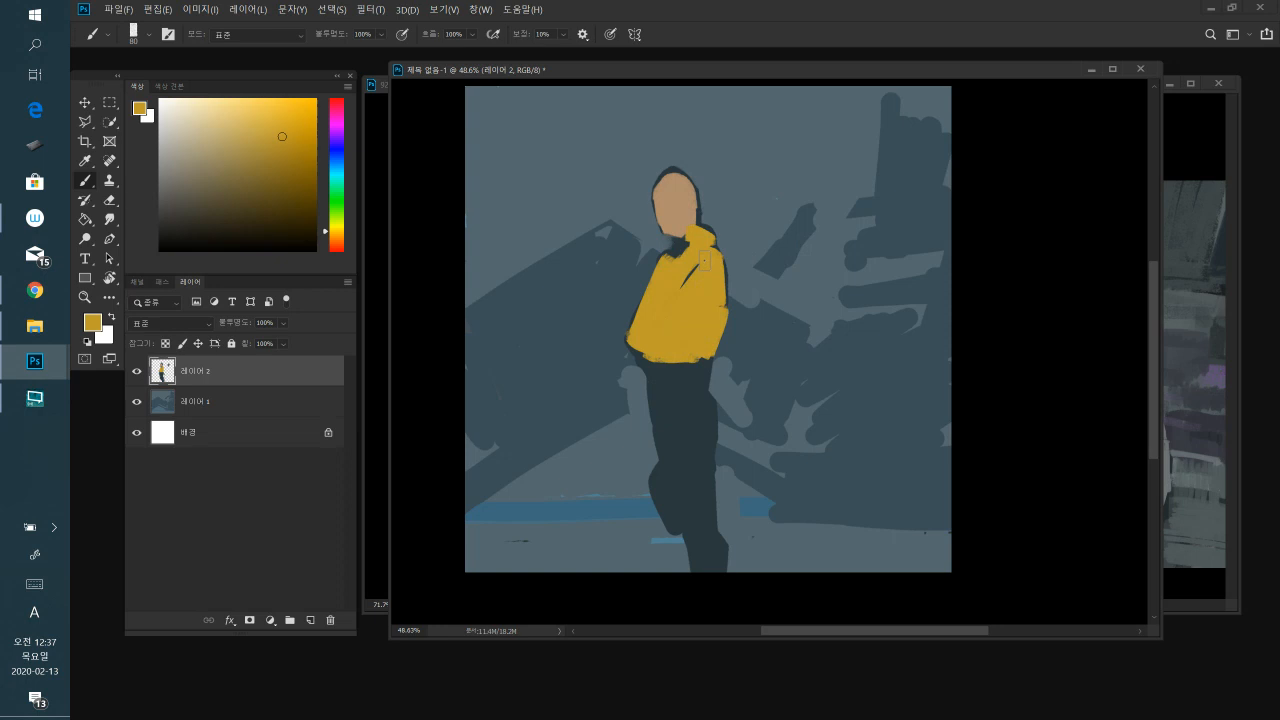
mouse_move(678, 362)
mouse_down()
mouse_move(675, 403)
mouse_move(686, 362)
mouse_up()
alt+click(693, 431)
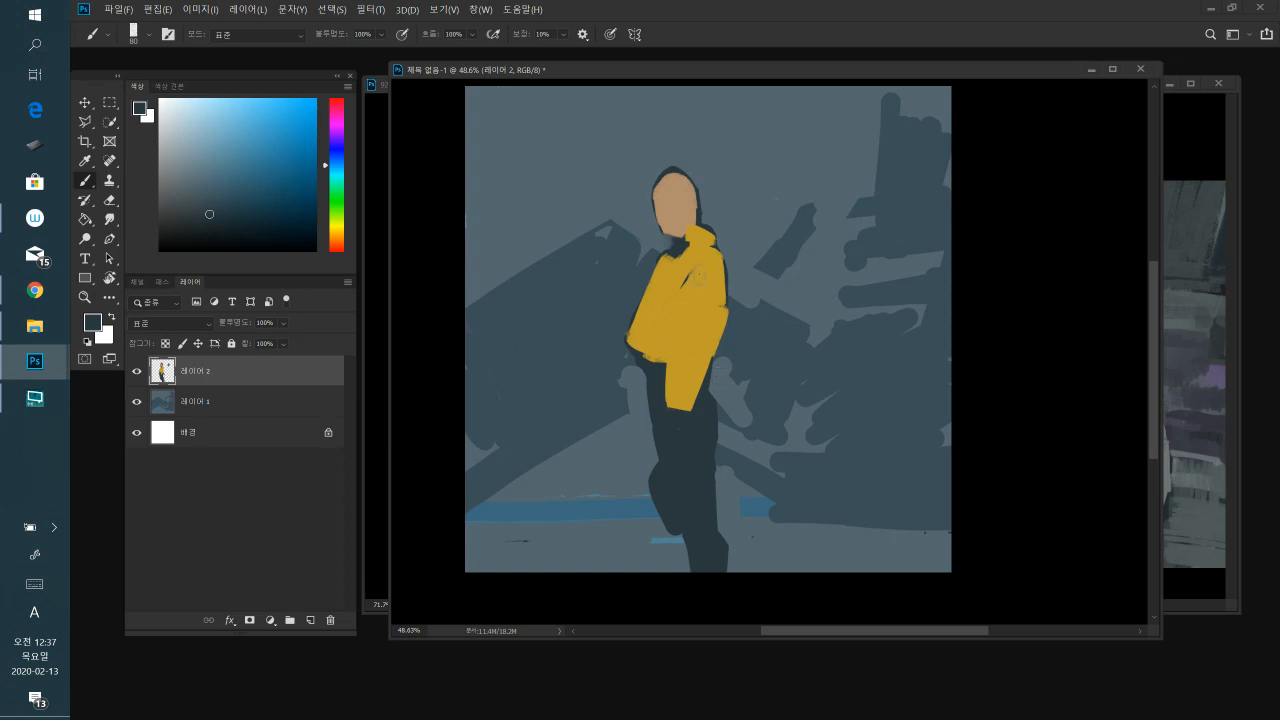
- Add the front collar piece in golden yellow, fill the gap in the jacket and extend its front point outwards
alt+click(710, 308)
alt+click(700, 245)
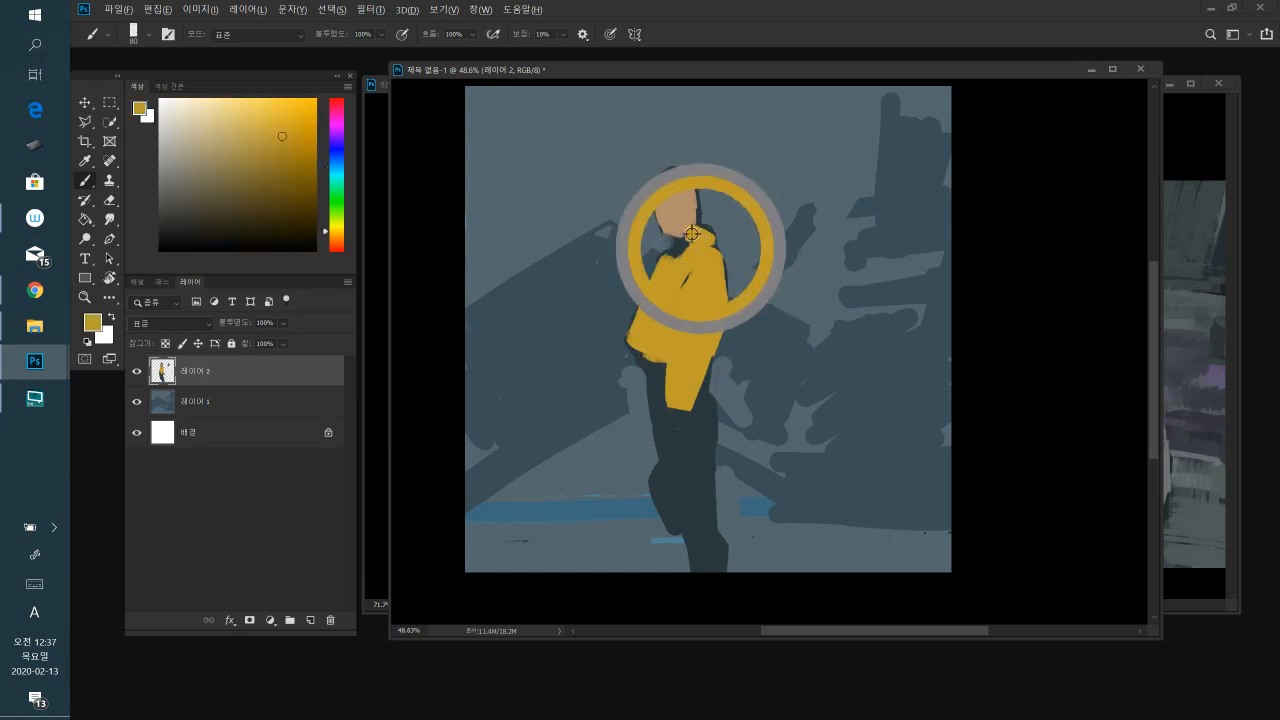
drag(658, 244, 676, 242)
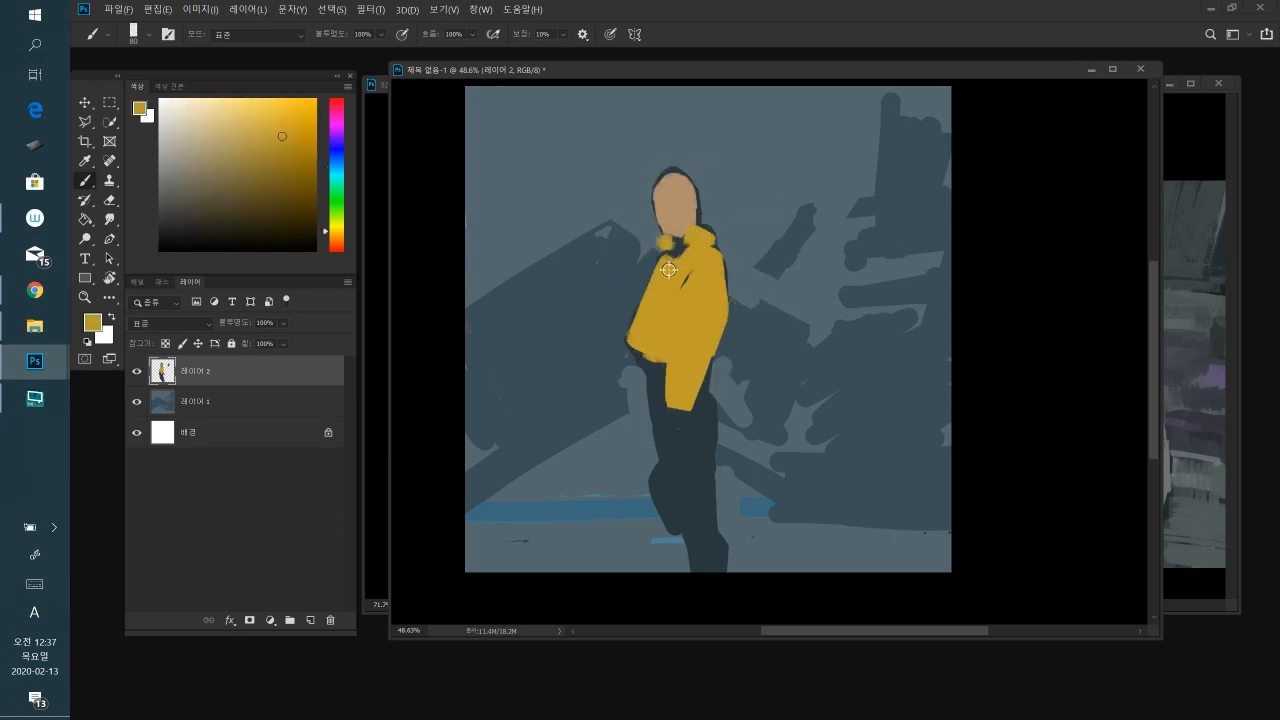
alt+click(660, 303)
mouse_move(640, 309)
mouse_down()
mouse_move(626, 337)
mouse_move(655, 355)
mouse_up()
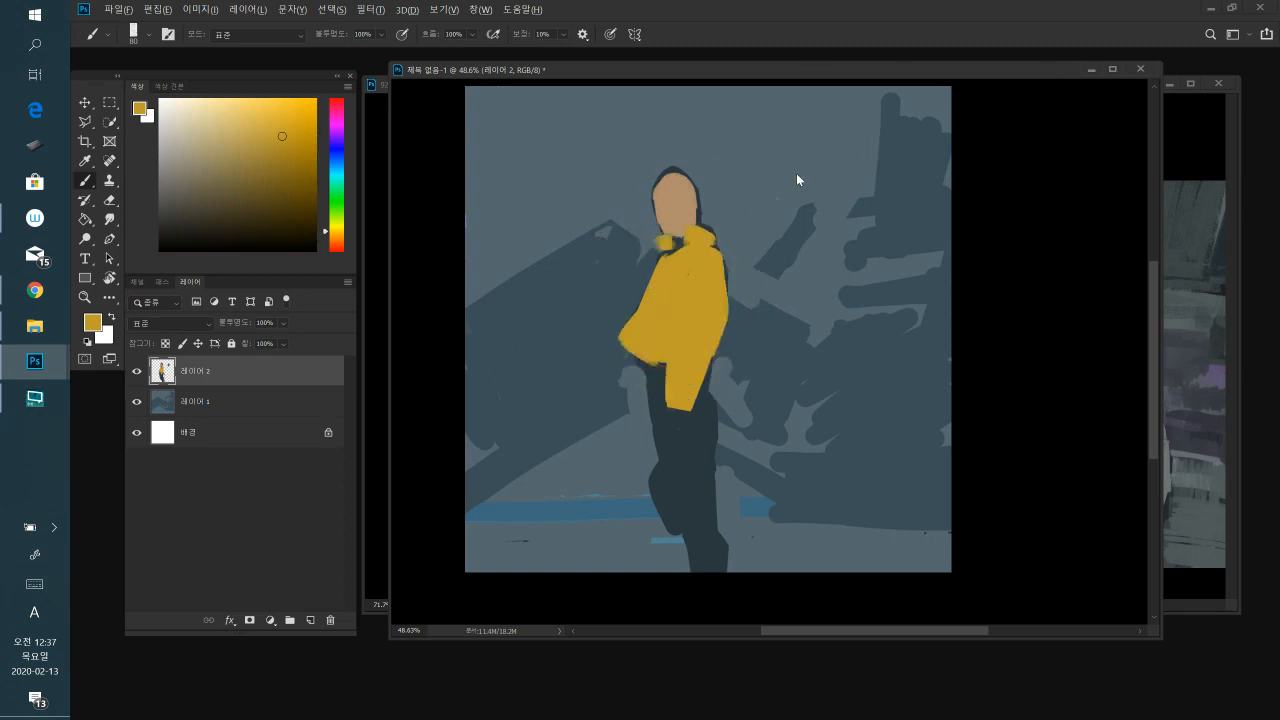
- Paint a dark fold line between arm and torso and a dark opening at the chest, using sampled colours
alt+click(656, 378)
mouse_move(681, 301)
mouse_down()
mouse_move(693, 262)
mouse_move(679, 311)
mouse_move(711, 261)
mouse_move(705, 290)
mouse_move(685, 270)
mouse_move(695, 262)
mouse_move(686, 310)
mouse_up()
alt+click(704, 290)
alt+click(700, 440)
alt+click(666, 306)
alt+click(674, 245)
mouse_move(669, 256)
mouse_down()
mouse_move(651, 296)
mouse_move(660, 277)
mouse_up()
alt+click(674, 279)
- Paint a pale beige shirt in the jacket's opening and rebuild the jacket's front edge in golden yellow
click(180, 135)
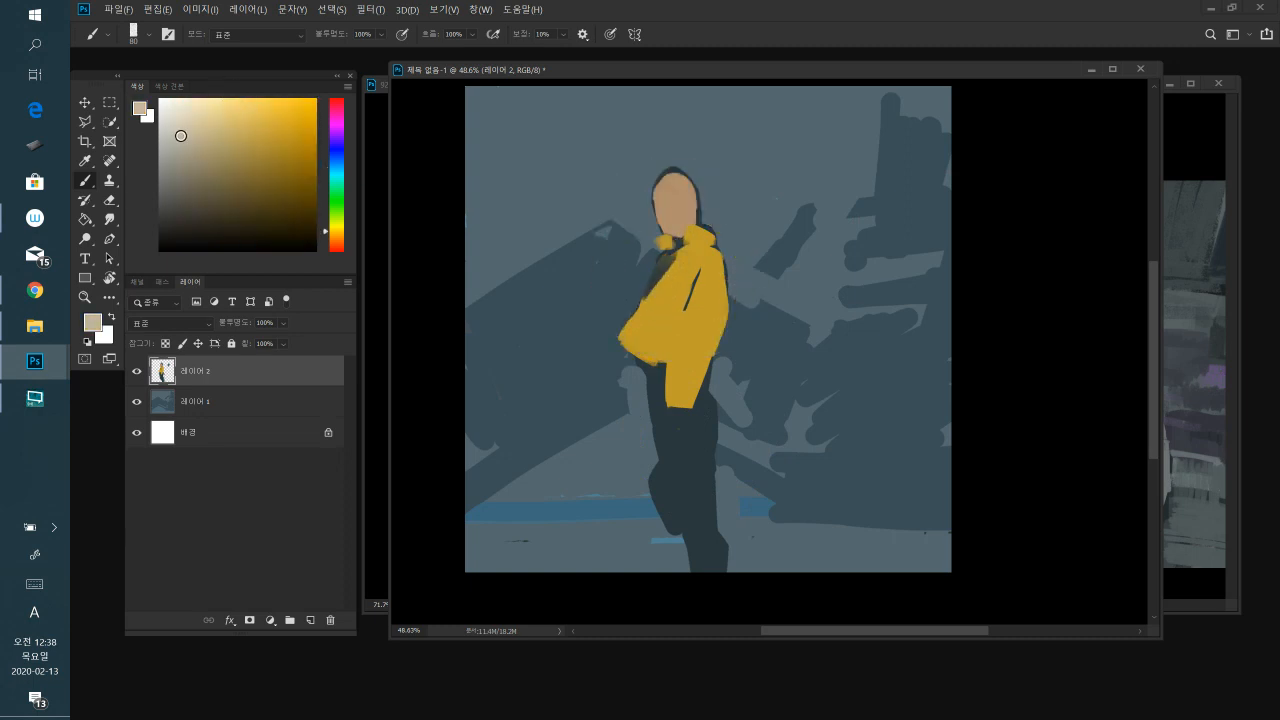
mouse_move(675, 275)
mouse_down()
mouse_move(662, 255)
mouse_move(655, 280)
mouse_move(655, 252)
mouse_move(640, 300)
mouse_up()
alt+click(643, 250)
alt+click(668, 333)
alt+click(635, 298)
drag(645, 255, 638, 315)
alt+click(680, 348)
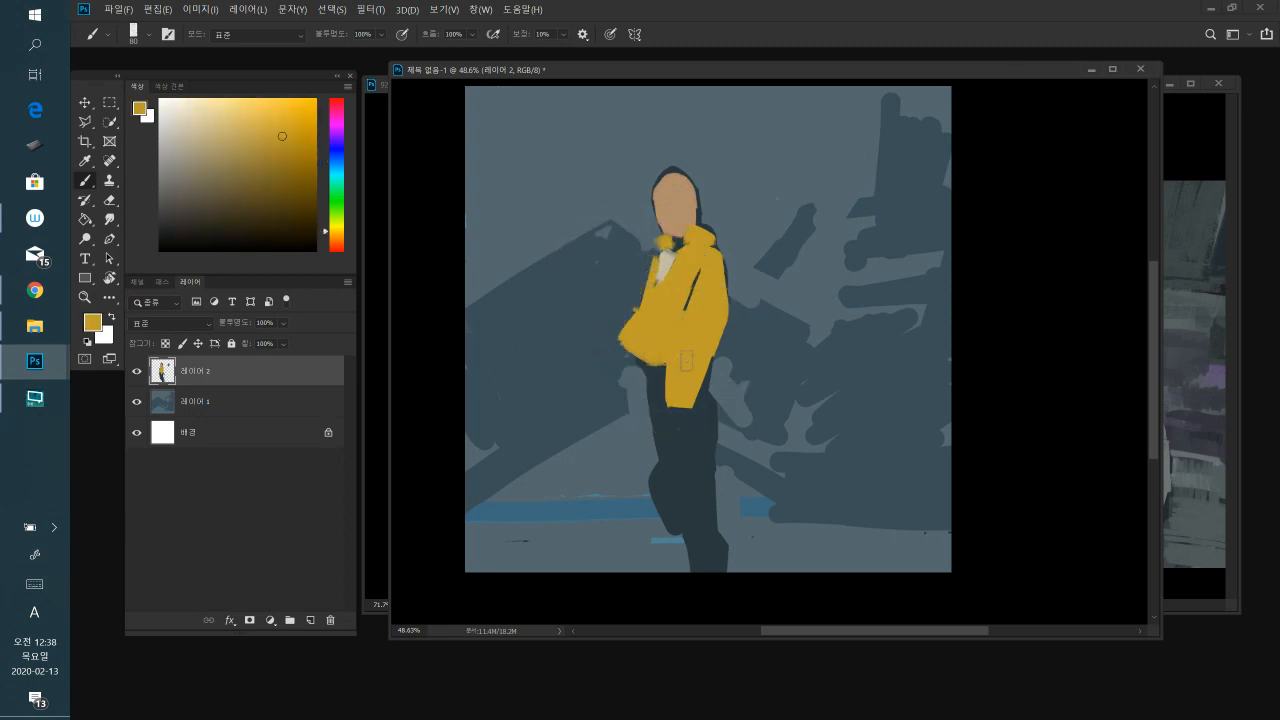
drag(688, 365, 658, 359)
- Paint long dark hair around the face, with a windblown strand sweeping out behind the shoulder
alt+click(672, 246)
mouse_move(660, 176)
mouse_down()
mouse_move(630, 232)
mouse_move(641, 236)
mouse_move(572, 326)
mouse_up()
alt+click(674, 169)
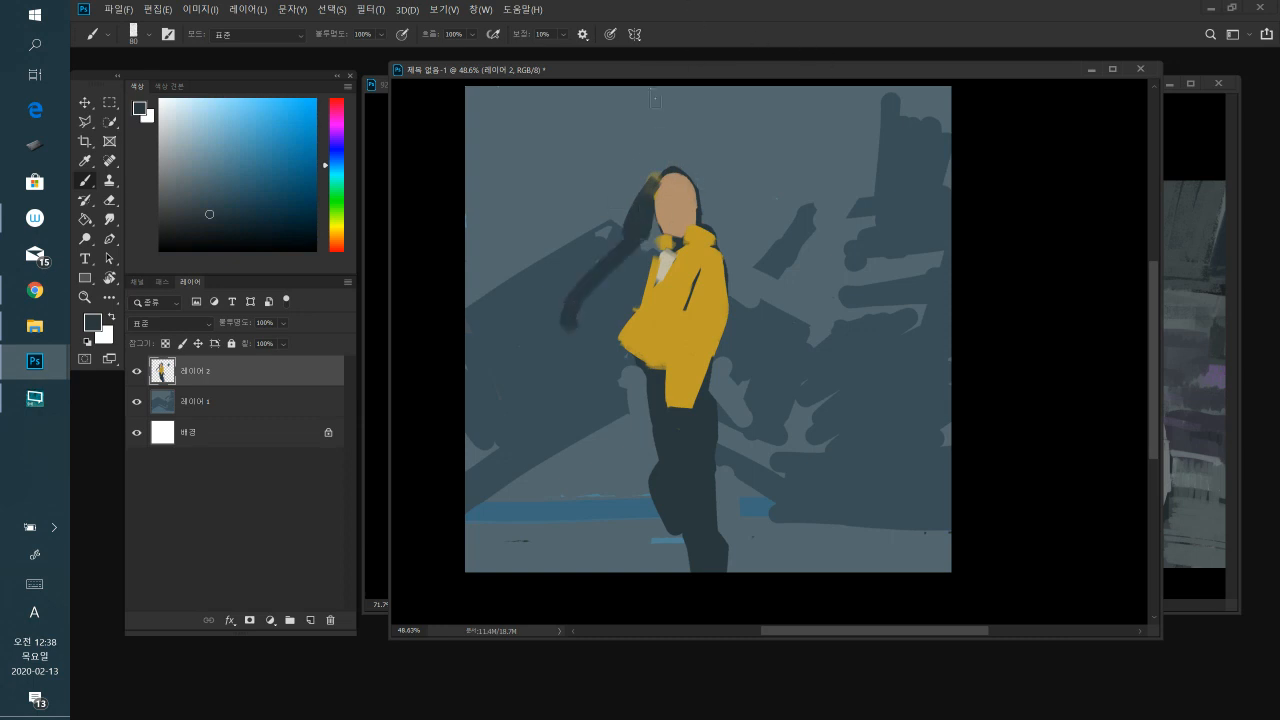
mouse_move(697, 190)
mouse_down()
mouse_move(700, 234)
mouse_move(680, 248)
mouse_move(700, 224)
mouse_up()
mouse_move(679, 180)
mouse_down()
mouse_move(704, 214)
mouse_move(704, 196)
mouse_up()
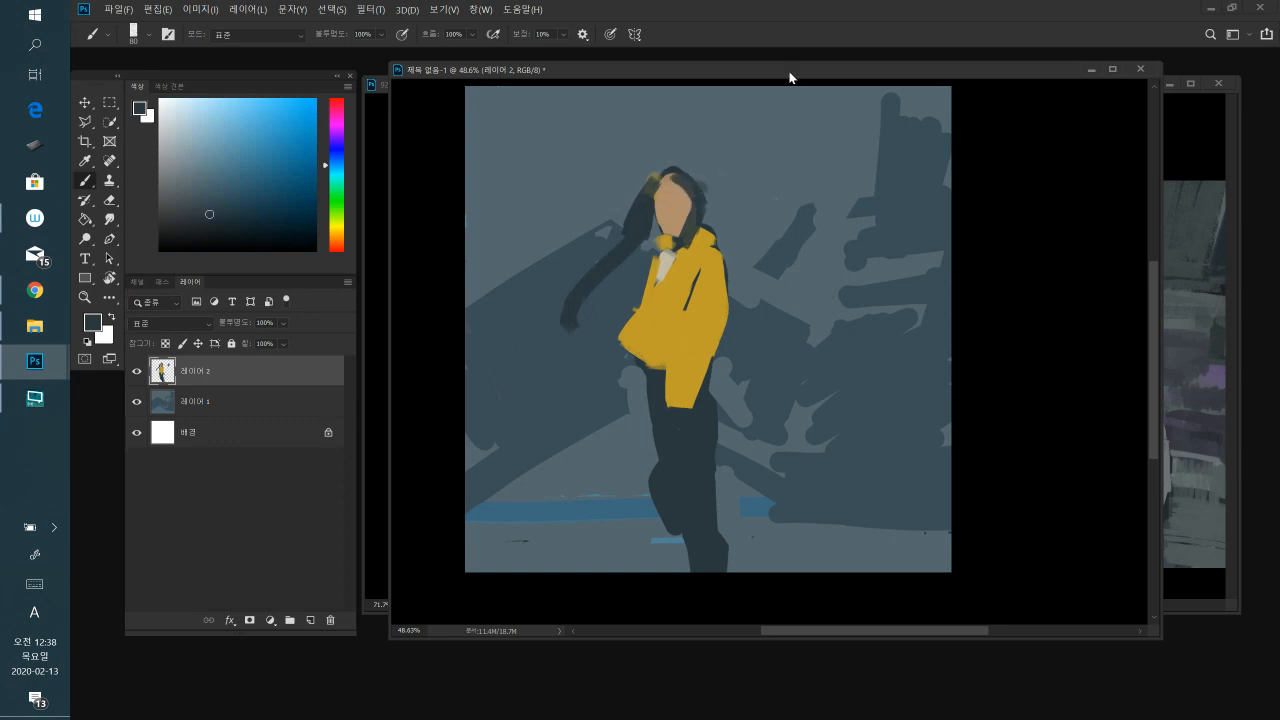
drag(652, 236, 617, 293)
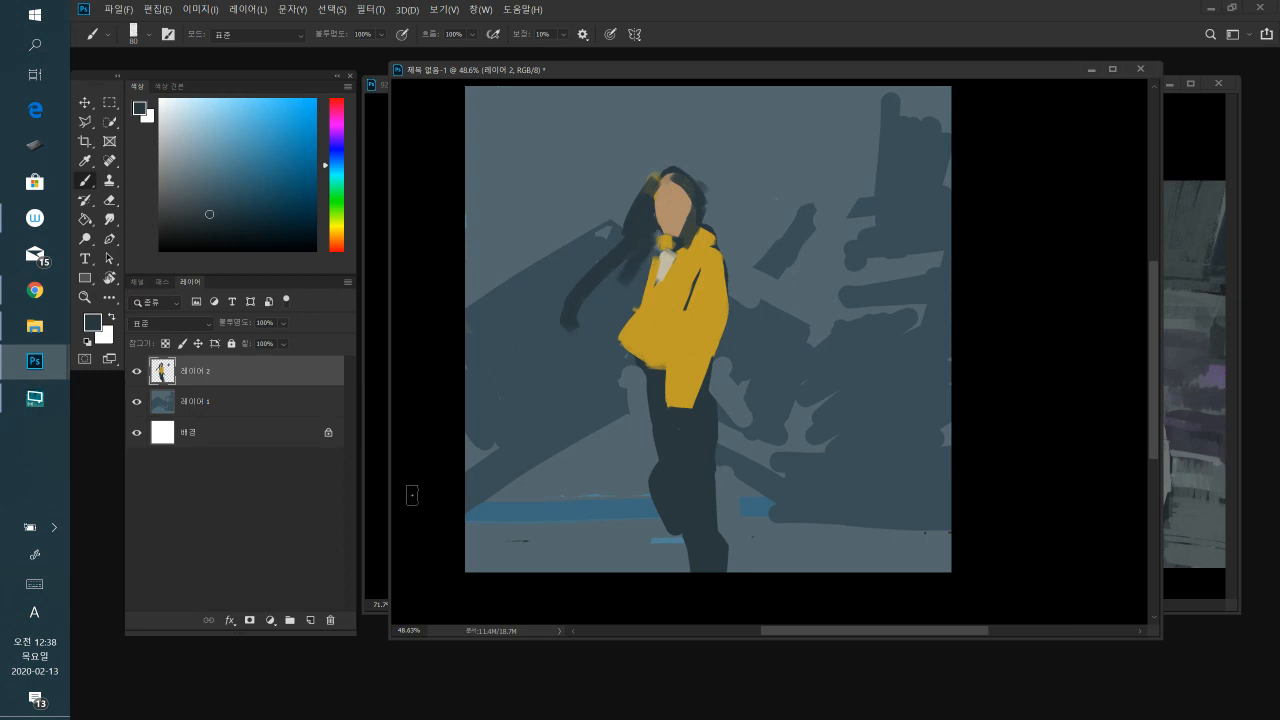
- Reduce the brush to 50 px and paint the hand below the sleeve with the shirt's pale beige
key(bracketleft)
key(bracketleft)
key(bracketleft)
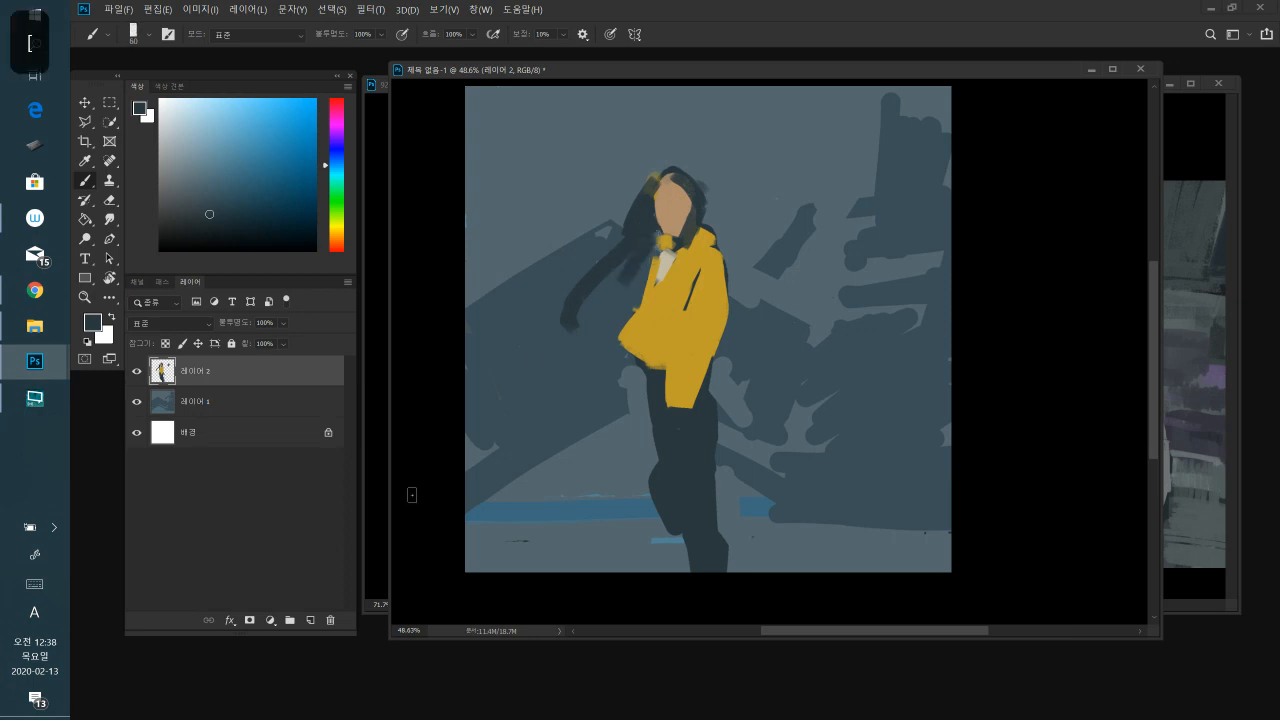
alt+click(662, 258)
mouse_move(673, 410)
mouse_down()
mouse_move(672, 455)
mouse_move(677, 418)
mouse_move(677, 435)
mouse_move(707, 389)
mouse_move(688, 389)
mouse_move(695, 435)
mouse_move(678, 433)
mouse_move(689, 466)
mouse_move(677, 437)
mouse_move(680, 480)
mouse_up()
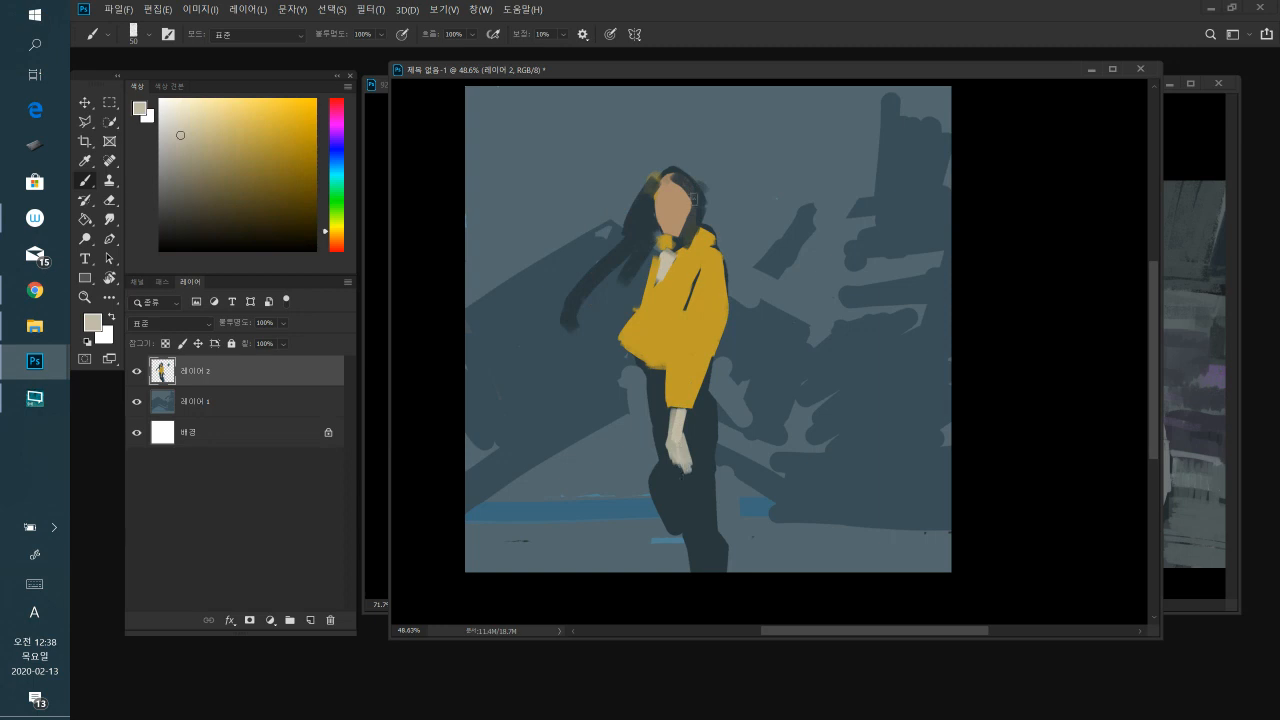
- Trim the leg's outer edge with the background colour and paint two golden yellow stripes across the lower leg
alt+click(724, 492)
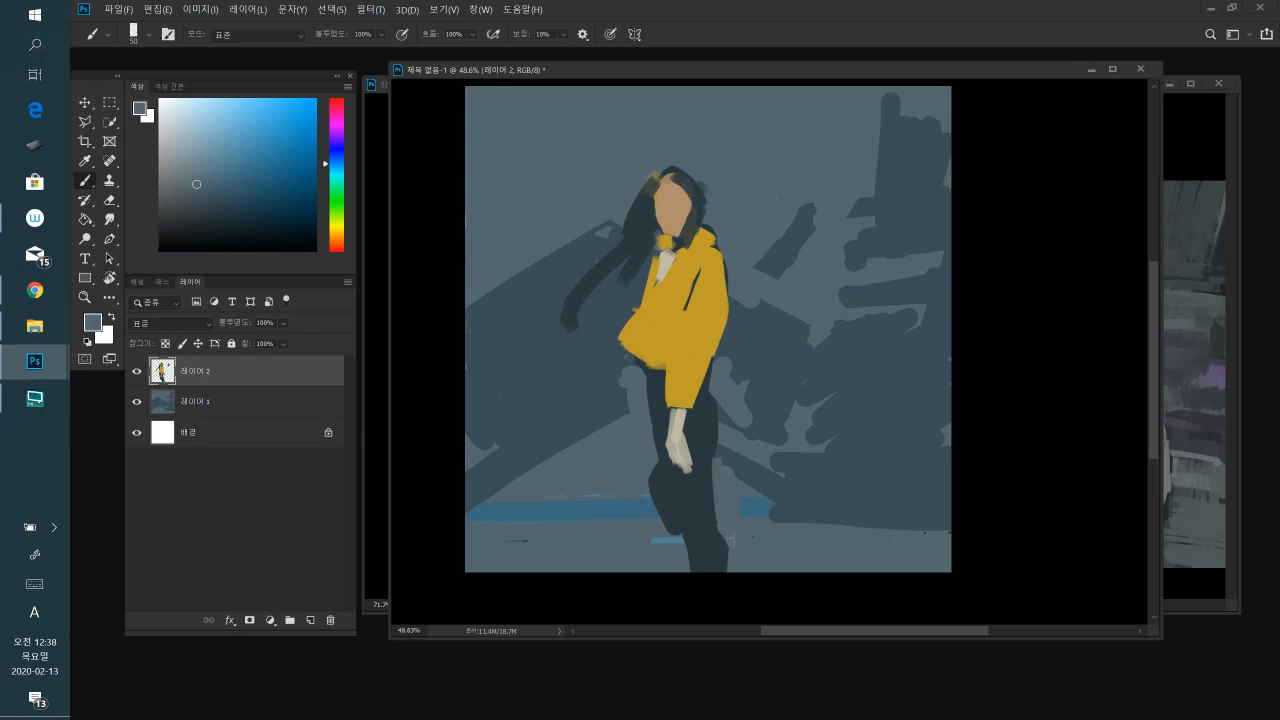
alt+click(686, 332)
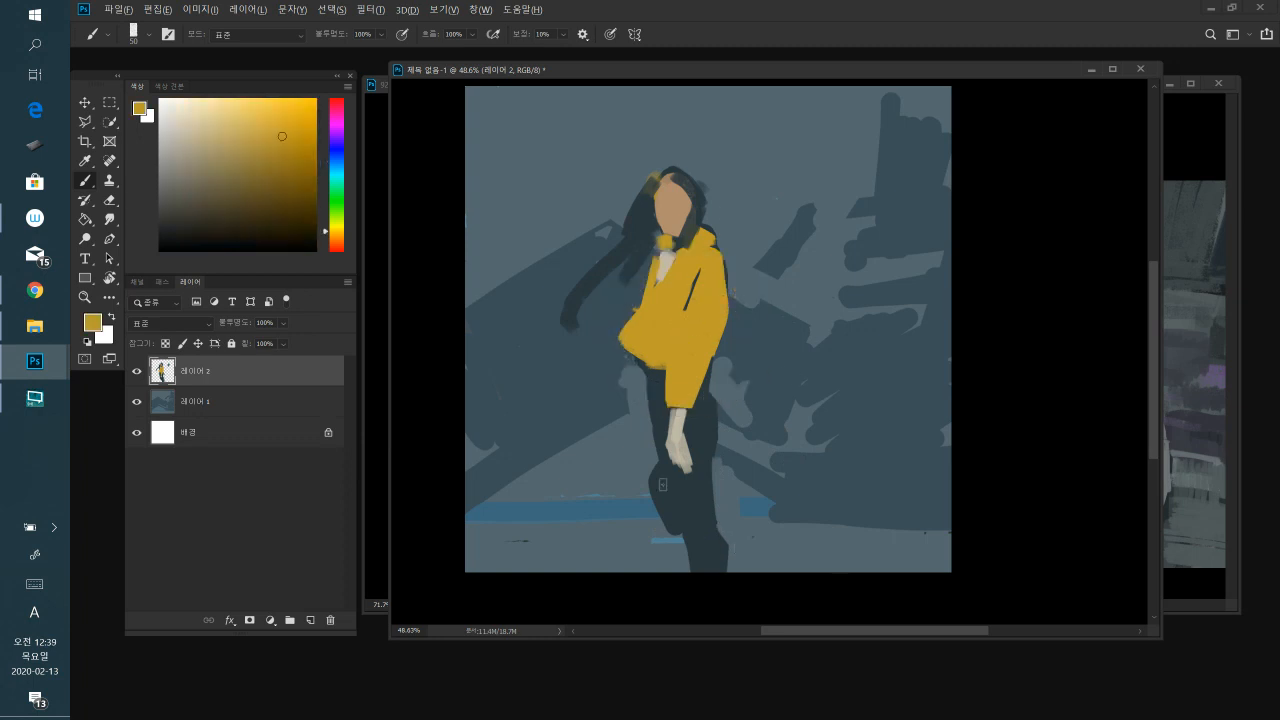
drag(690, 551, 714, 547)
alt+click(698, 528)
alt+click(704, 555)
drag(694, 568, 721, 574)
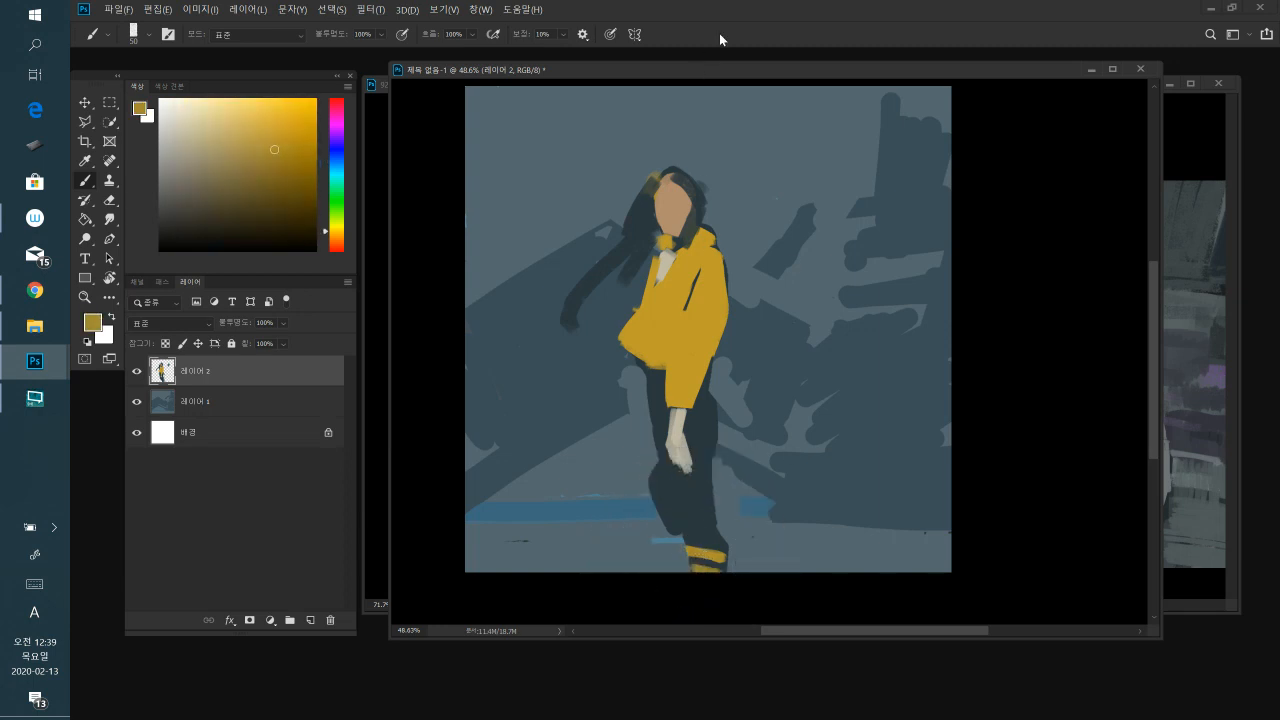
- Paint the shirt hem and second hand in sampled pale beige, trimming their shapes with a sampled dark colour
alt+click(677, 437)
mouse_move(652, 438)
mouse_down()
mouse_move(668, 412)
mouse_move(675, 426)
mouse_move(705, 398)
mouse_move(650, 397)
mouse_move(657, 383)
mouse_up()
alt+click(657, 401)
alt+click(675, 430)
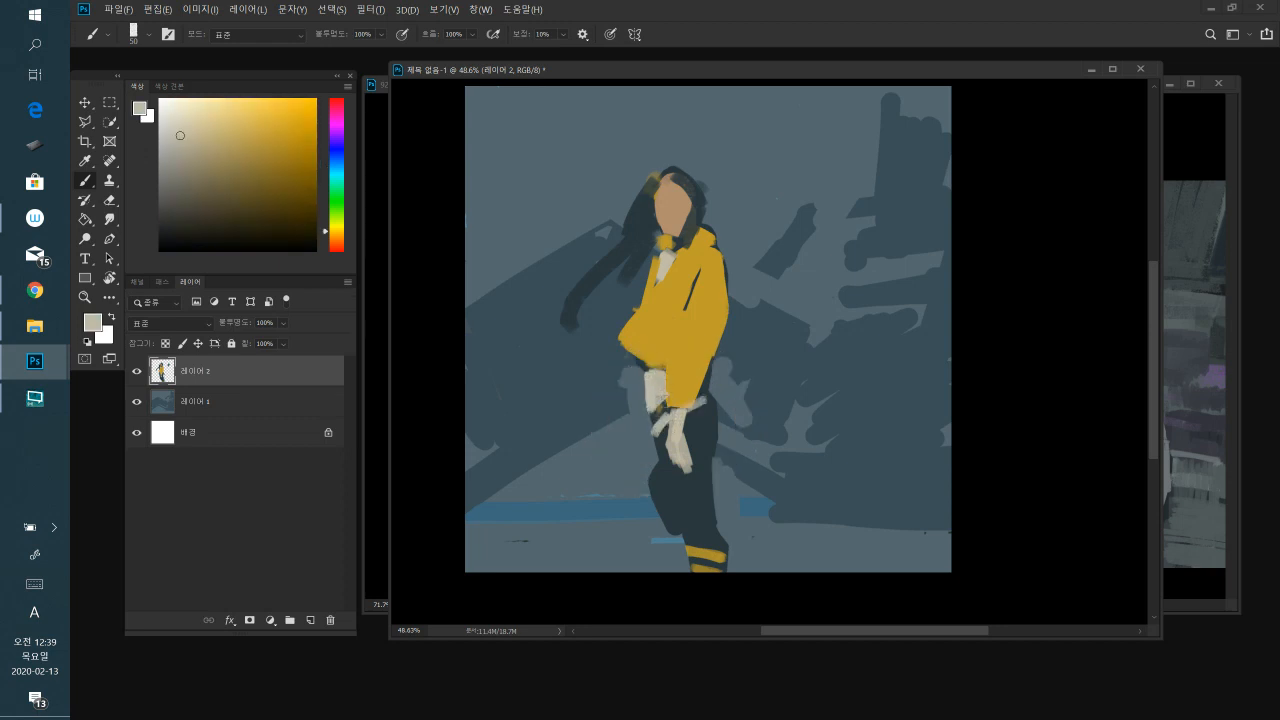
alt+click(654, 418)
drag(656, 418, 662, 399)
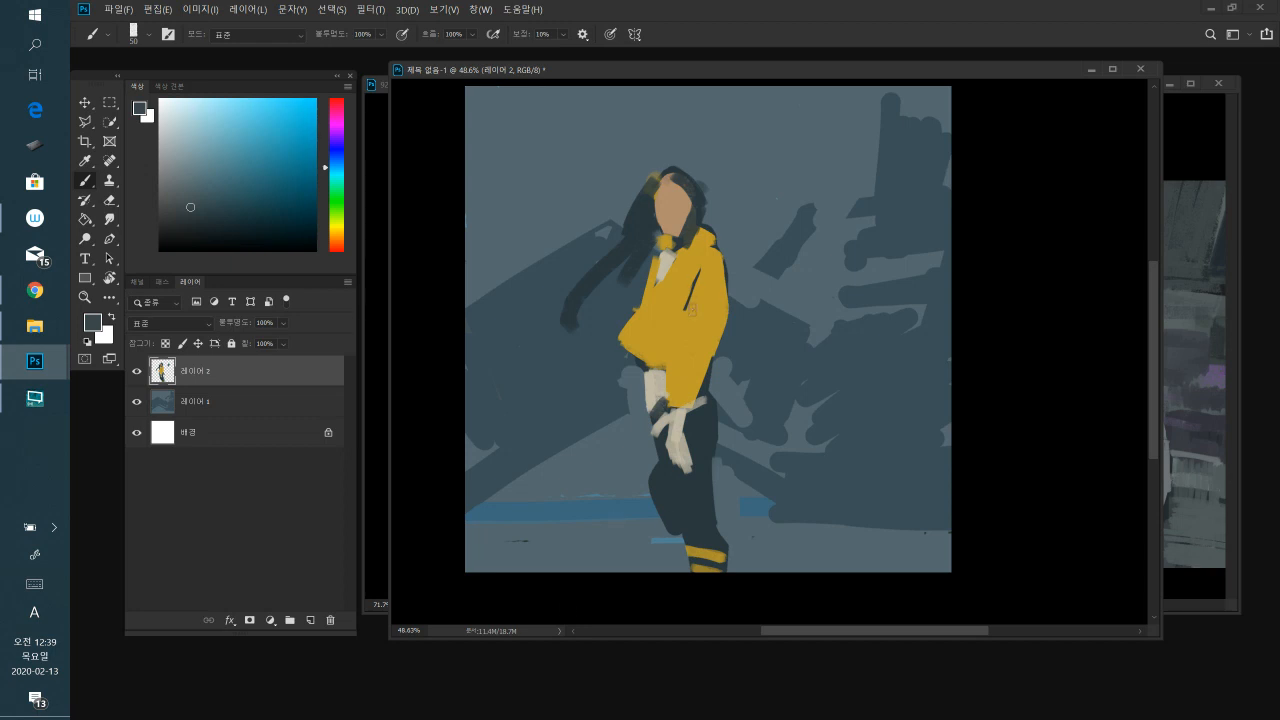
- Rework the jacket's lower front hem with sampled yellow and beige, and trim its pointed edge with the background colour
alt+click(682, 356)
alt+click(654, 379)
mouse_move(644, 357)
mouse_down()
mouse_move(661, 358)
mouse_move(628, 348)
mouse_move(637, 354)
mouse_up()
alt+click(636, 364)
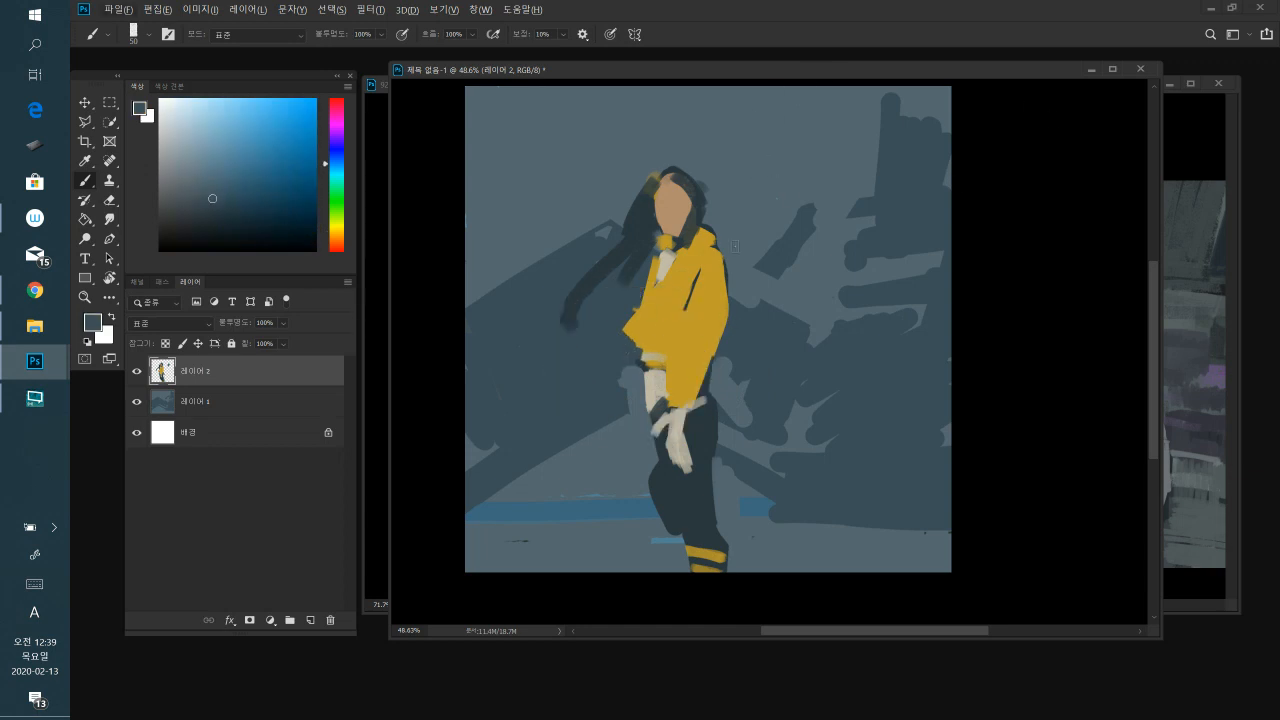
alt+click(692, 308)
alt+click(692, 318)
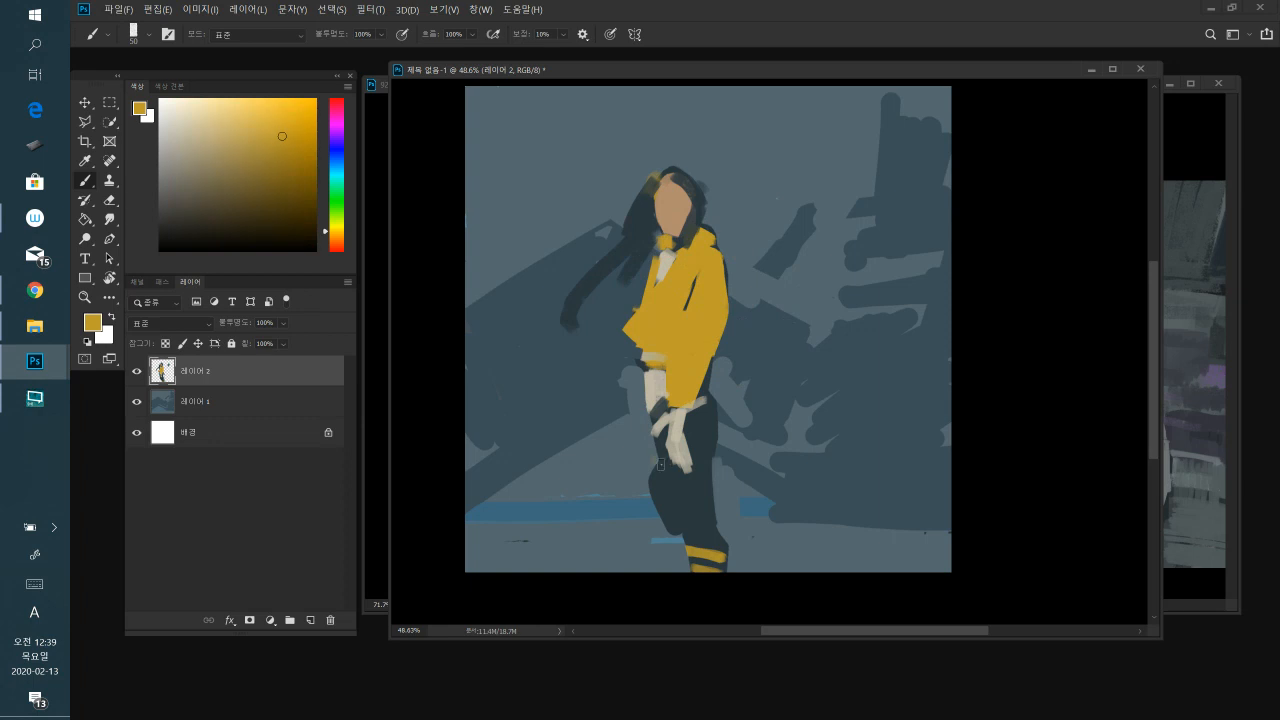
- Reshape the front thigh and knee with the dark trouser colour and clean up the outline with the background colour
alt+click(656, 473)
alt+click(664, 545)
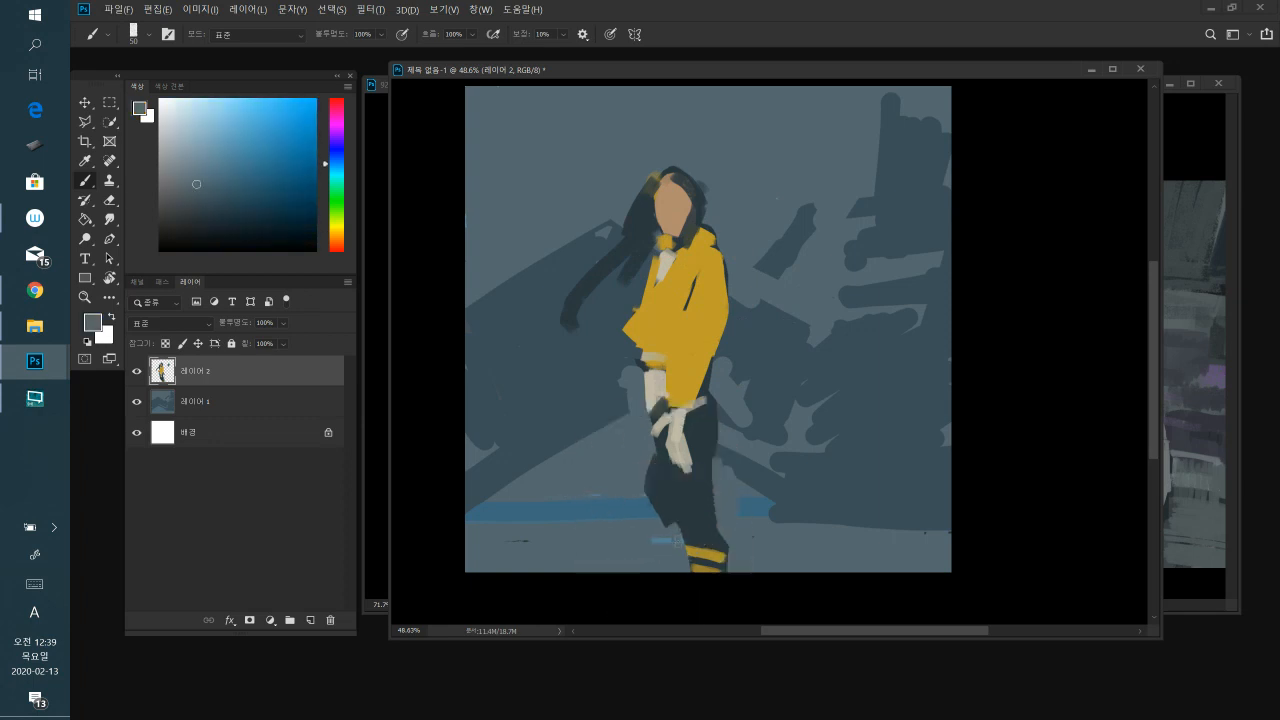
alt+click(660, 491)
mouse_move(654, 456)
mouse_down()
mouse_move(645, 485)
mouse_move(665, 515)
mouse_up()
alt+click(730, 537)
alt+click(674, 492)
drag(655, 415, 653, 445)
drag(667, 512, 687, 541)
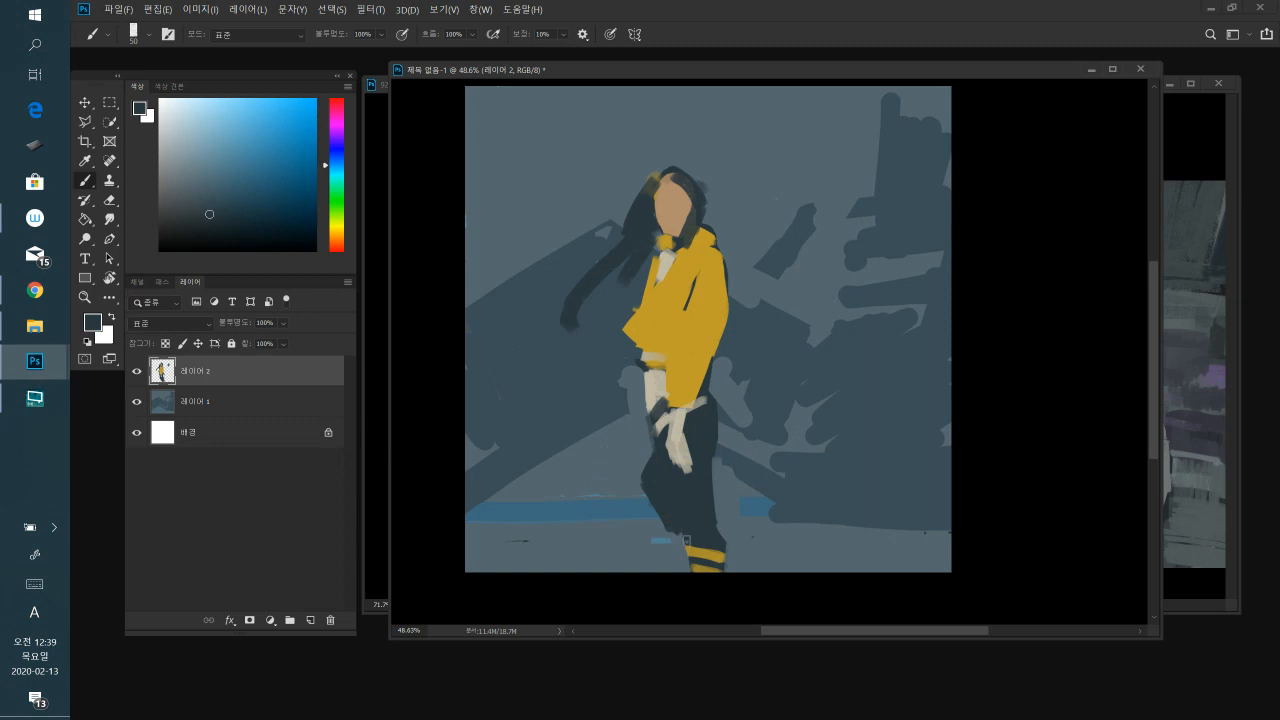
alt+click(666, 547)
- Darken the sampled yellow to brown, reduce the brush to 35 px and paint brown strands in the hair beside the face
alt+click(706, 255)
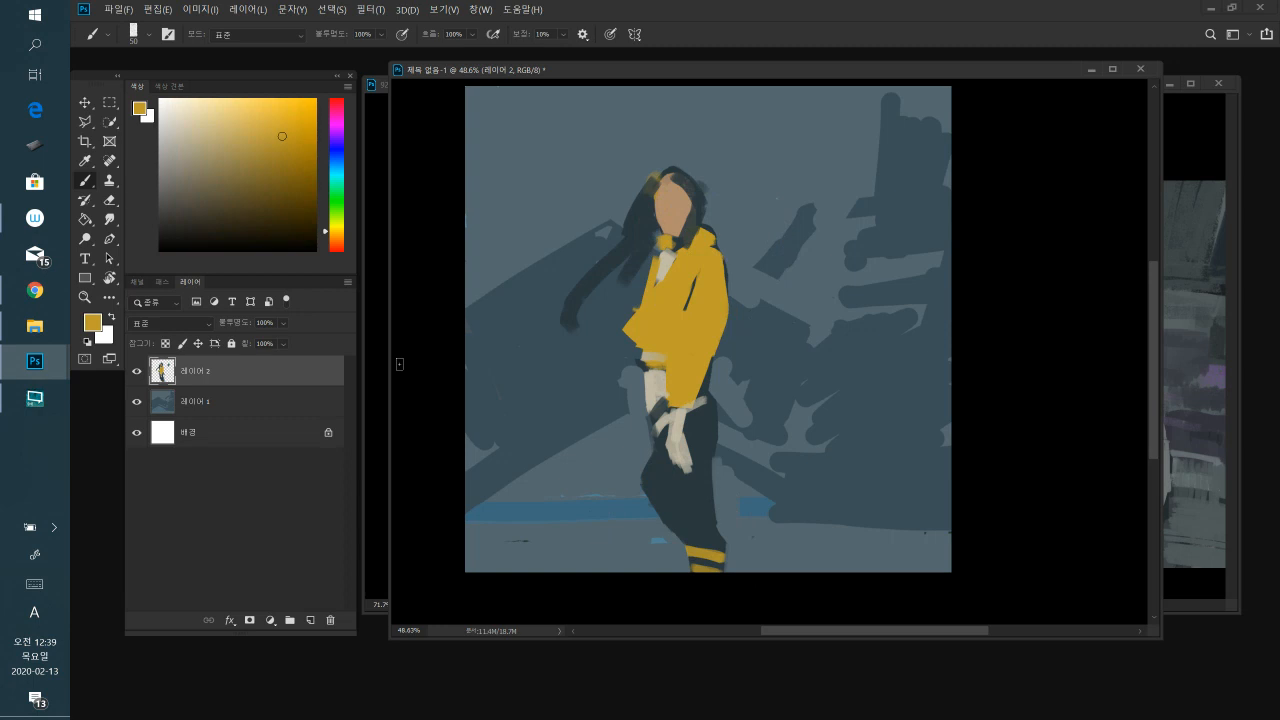
drag(274, 164, 253, 198)
key(bracketleft)
mouse_move(654, 183)
mouse_down()
mouse_move(662, 176)
mouse_move(648, 189)
mouse_up()
drag(231, 211, 215, 204)
mouse_move(649, 191)
mouse_down()
mouse_move(637, 213)
mouse_move(641, 203)
mouse_up()
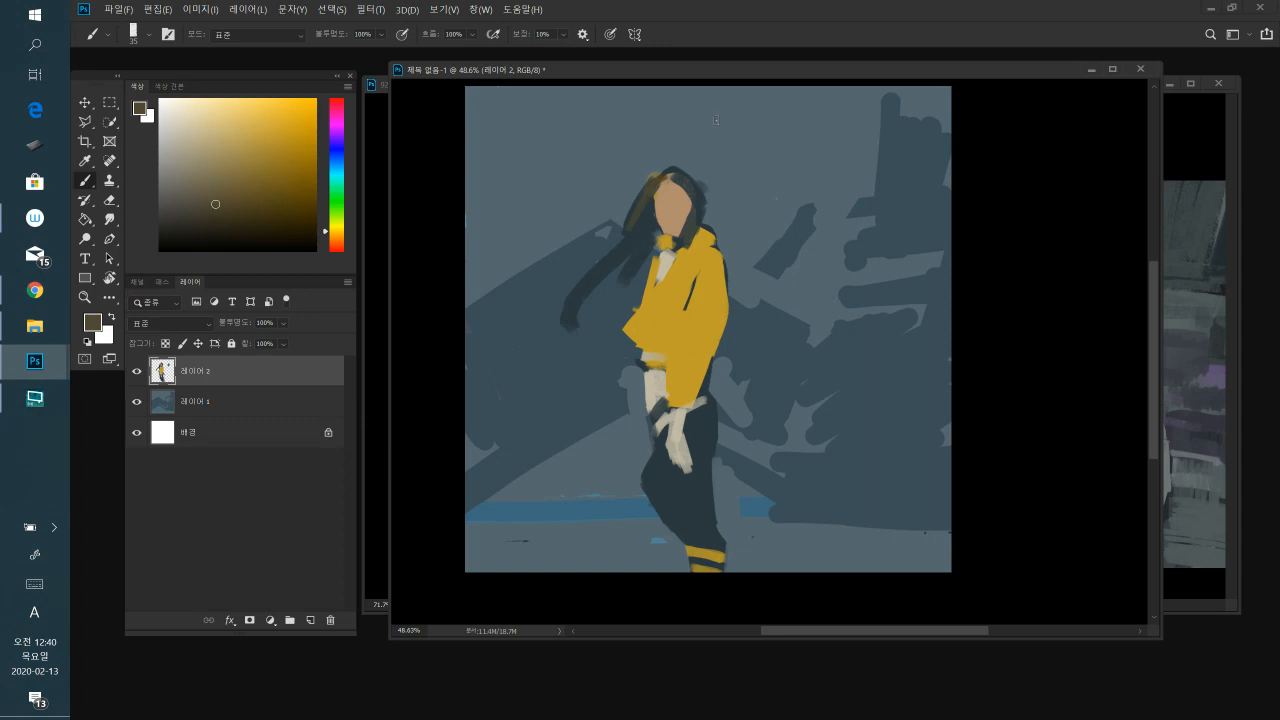
- Pick a darker brown, reduce the brush to 30 px and paint the eyes and the hairline framing the face
drag(252, 164, 234, 216)
key(bracketleft)
key(bracketleft)
drag(656, 191, 660, 230)
click(686, 205)
drag(670, 182, 653, 206)
drag(667, 178, 659, 187)
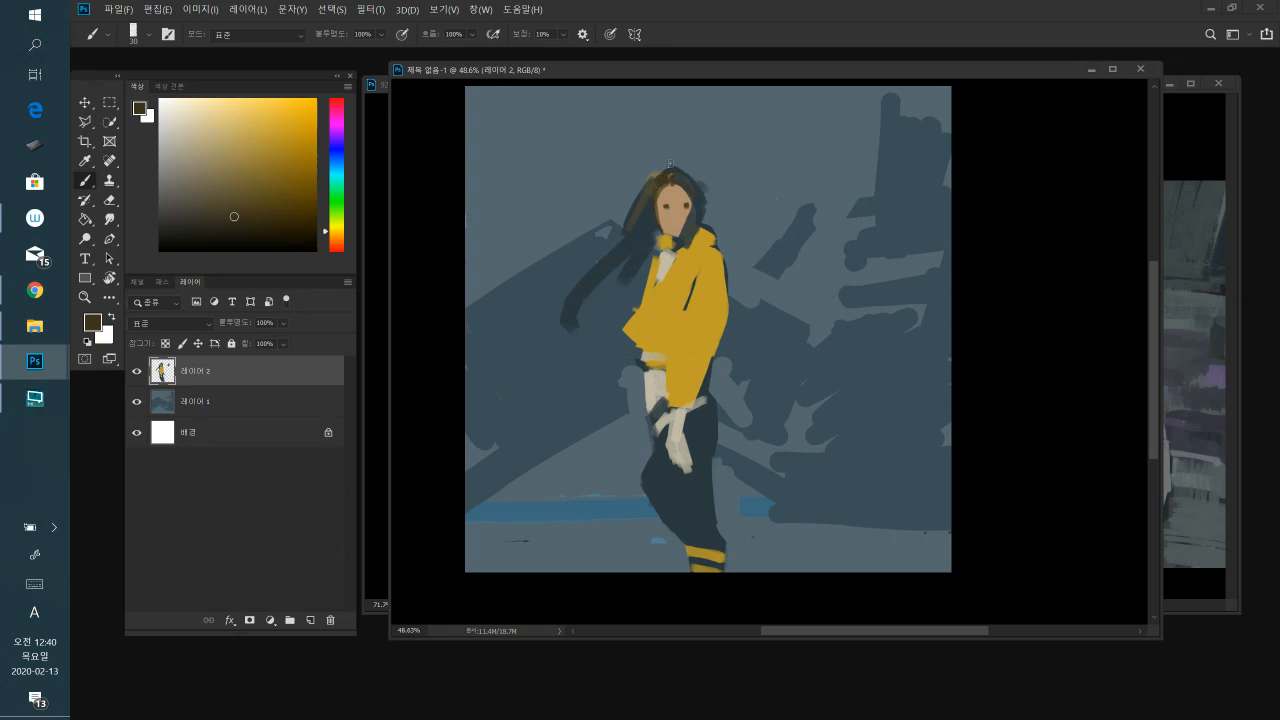
drag(675, 180, 694, 204)
- Refine the eyes, nose and face contour by alternating sampled skin tone with dark tones from the hair and eyes
alt+click(674, 241)
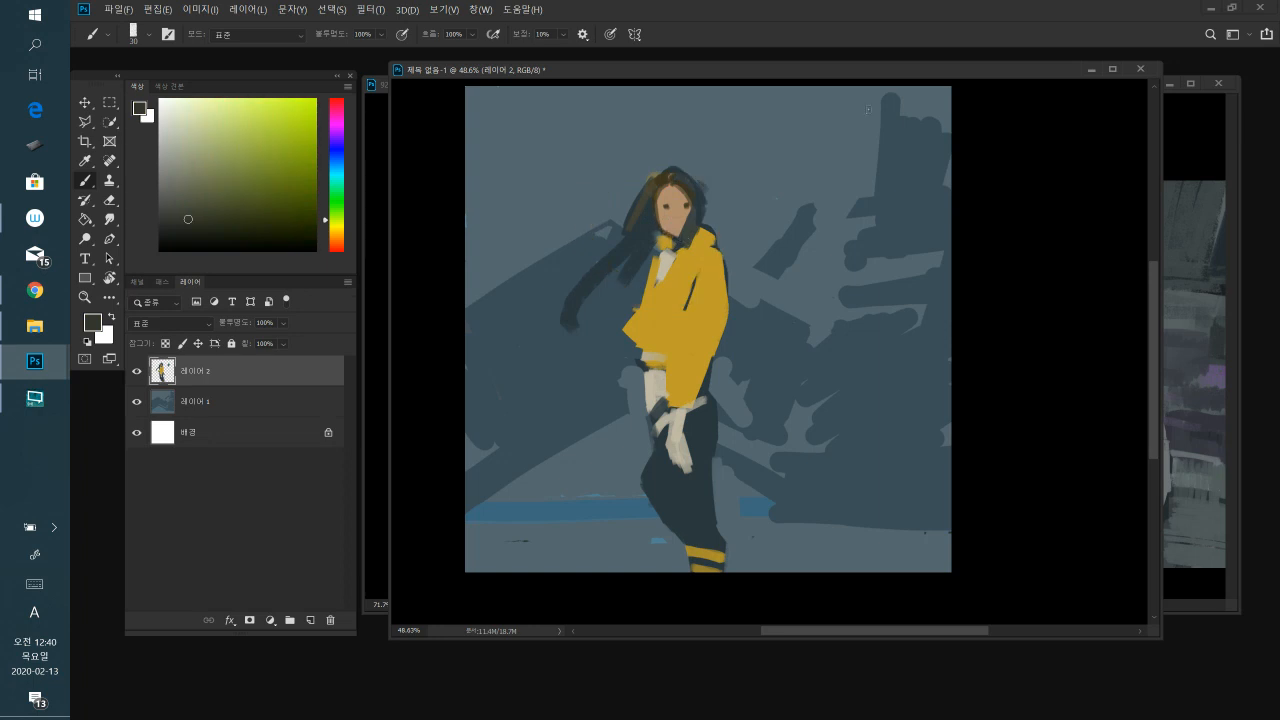
alt+click(671, 206)
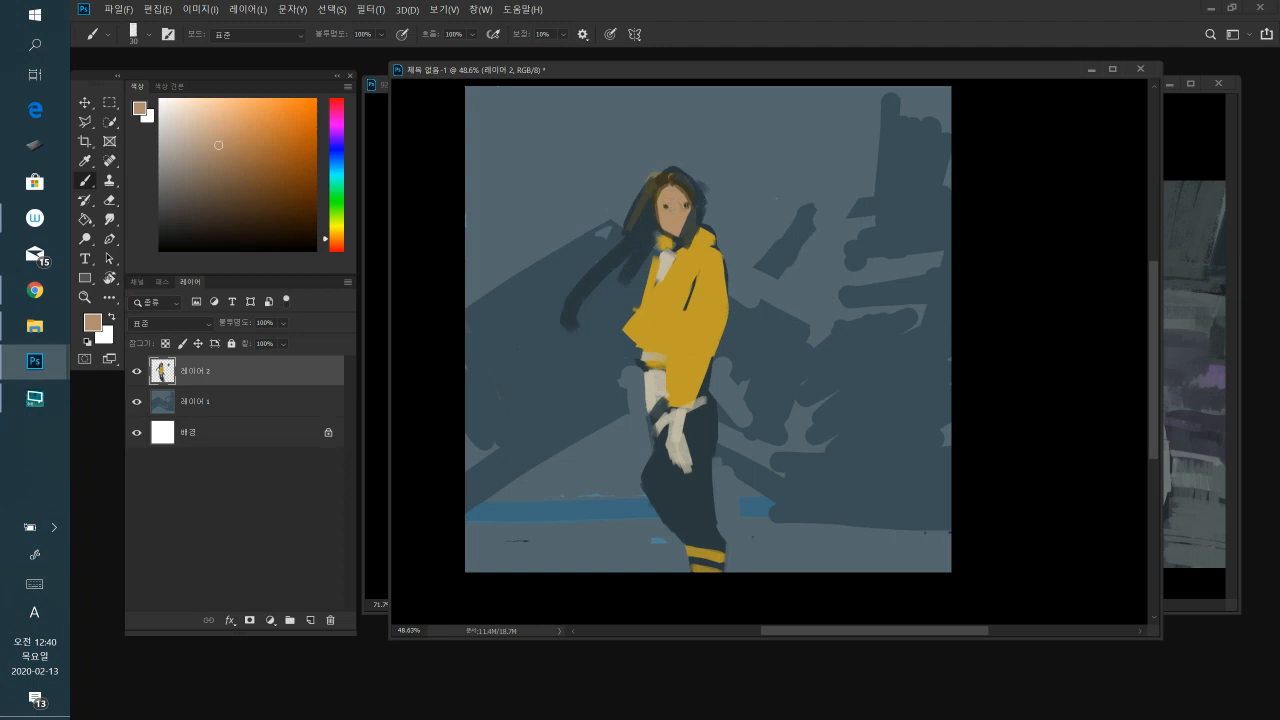
alt+click(690, 207)
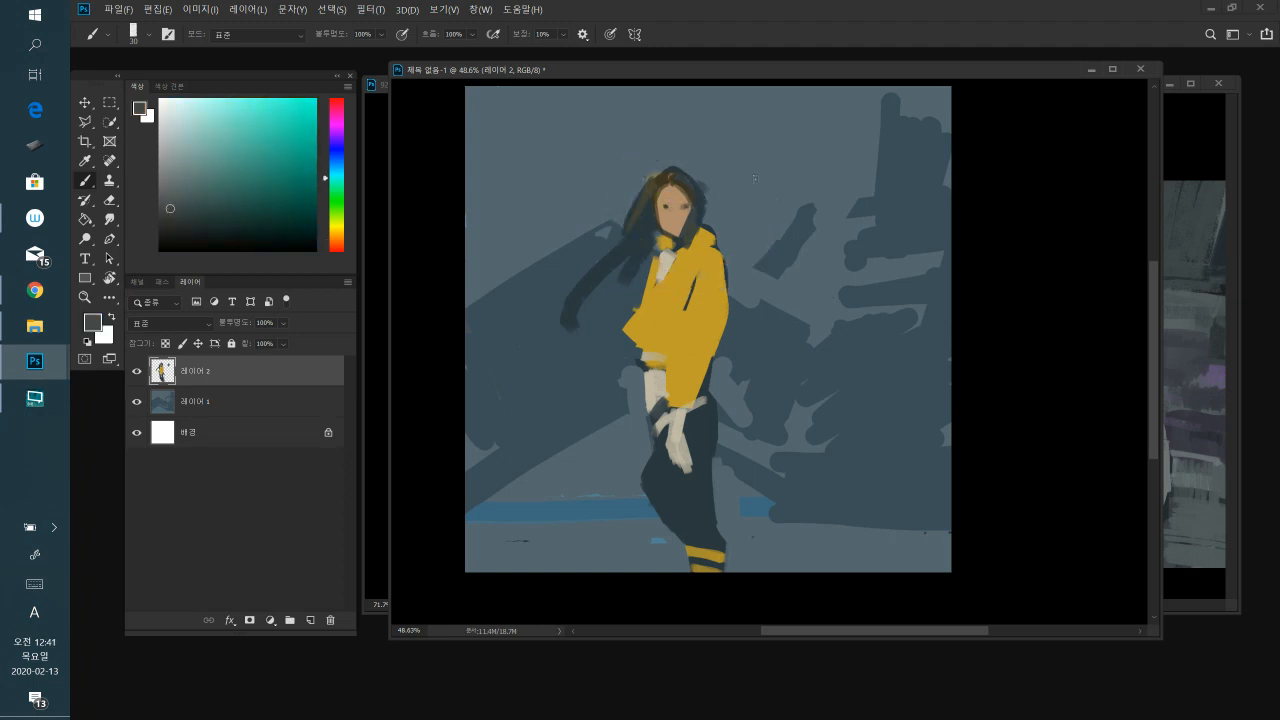
alt+click(670, 204)
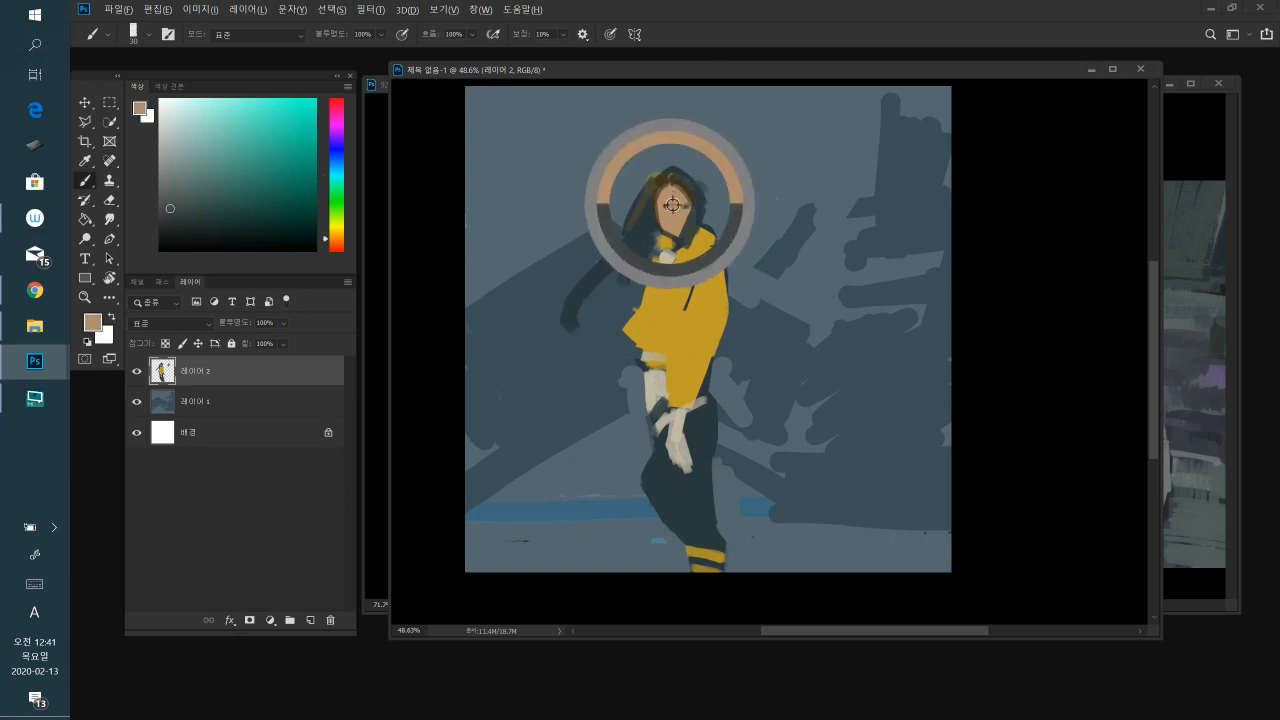
alt+click(697, 208)
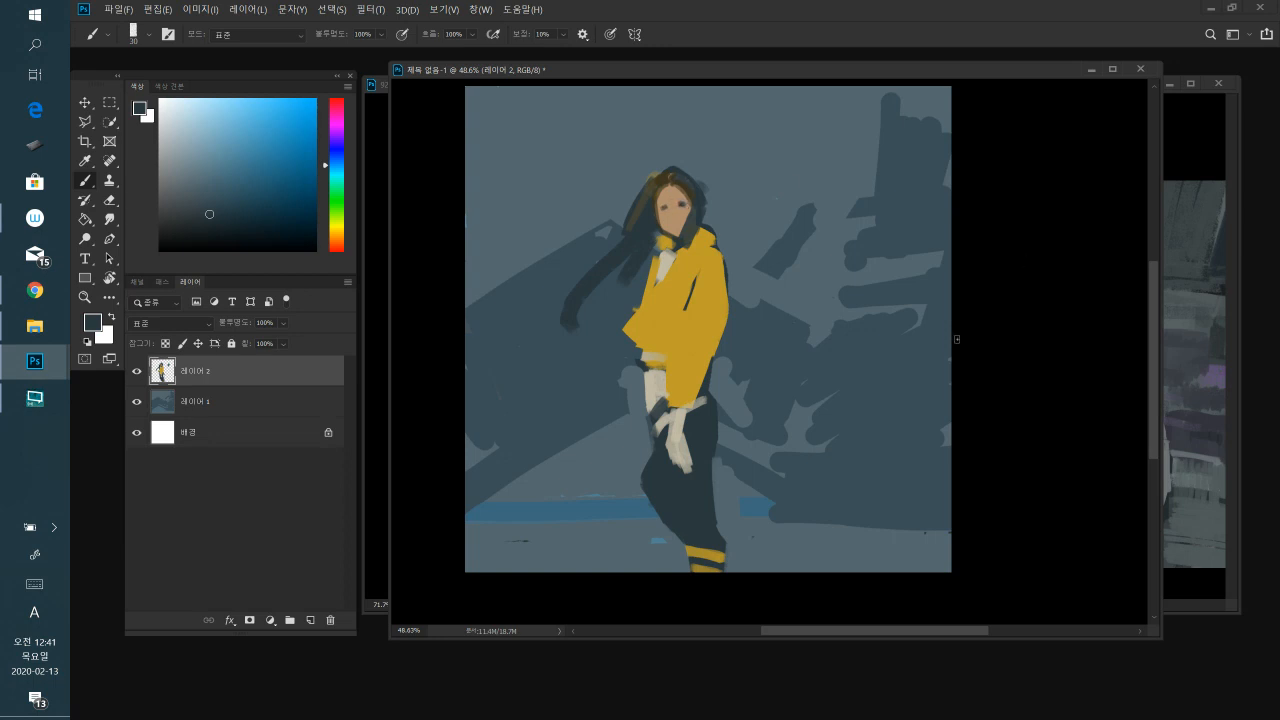
alt+click(676, 208)
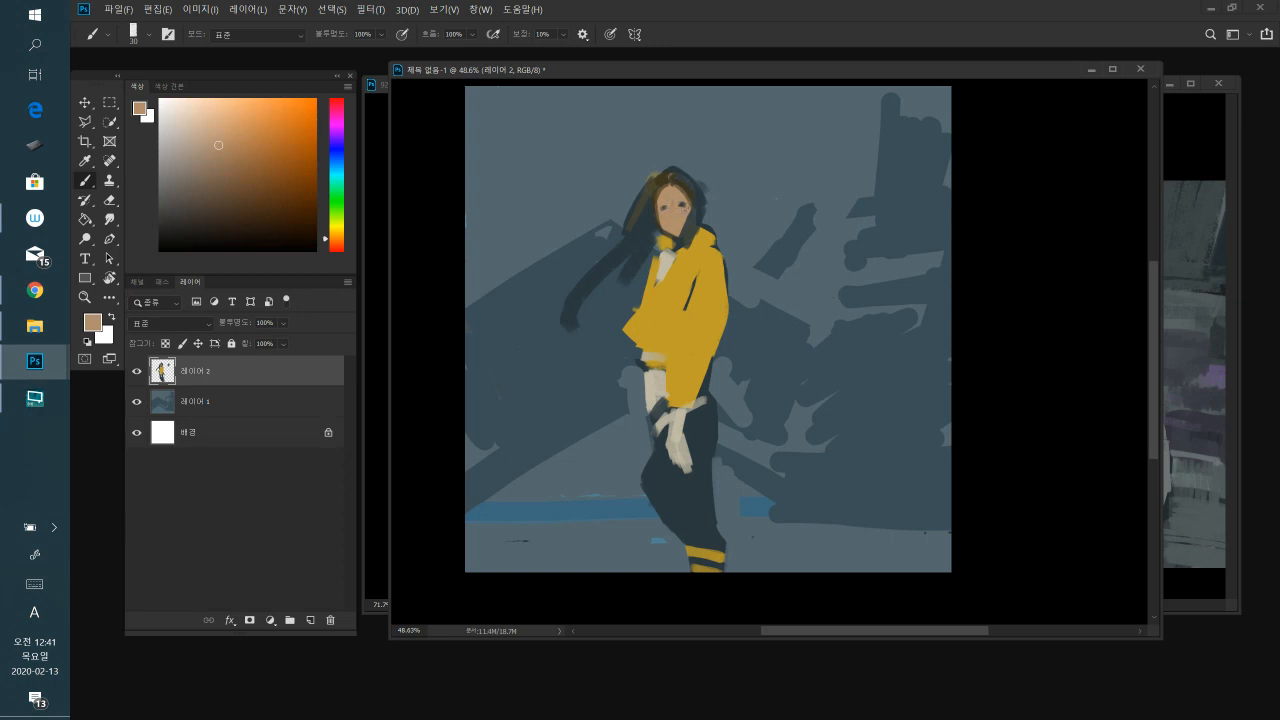
alt+click(676, 224)
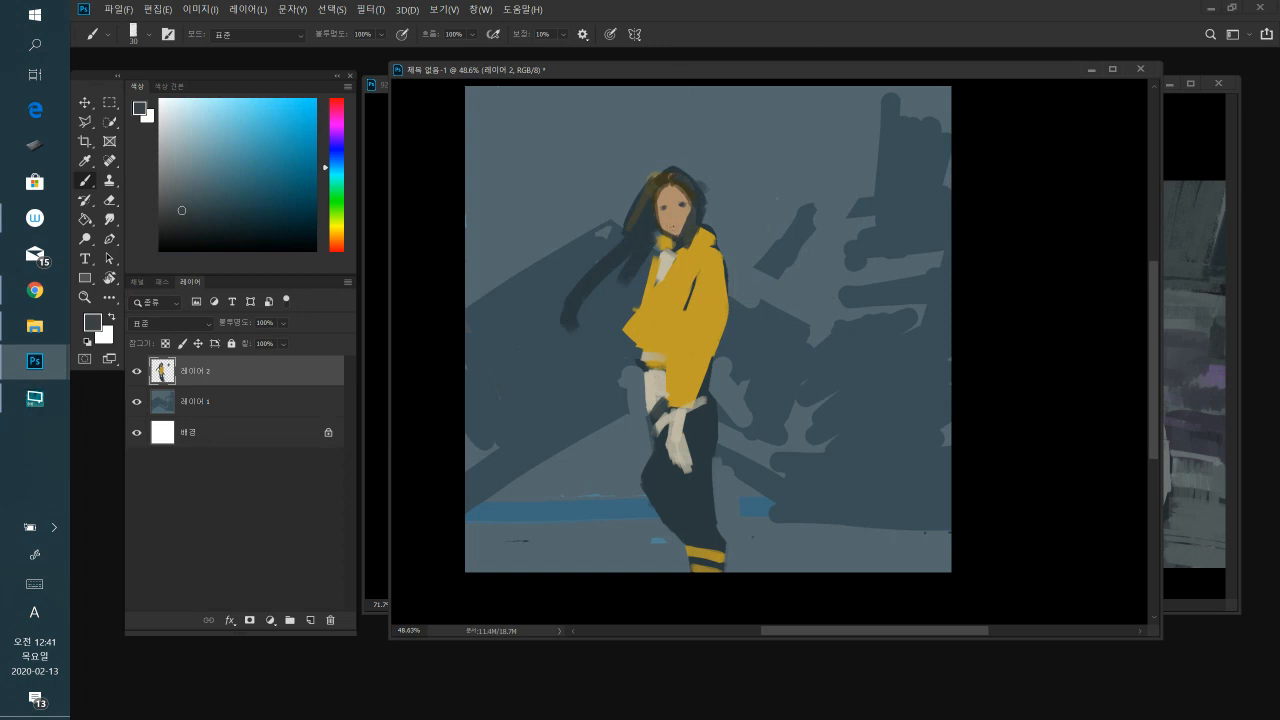
- Mix muted pink and mauve shades, paint the lips and reduce the brush to 15 px
click(342, 106)
click(225, 184)
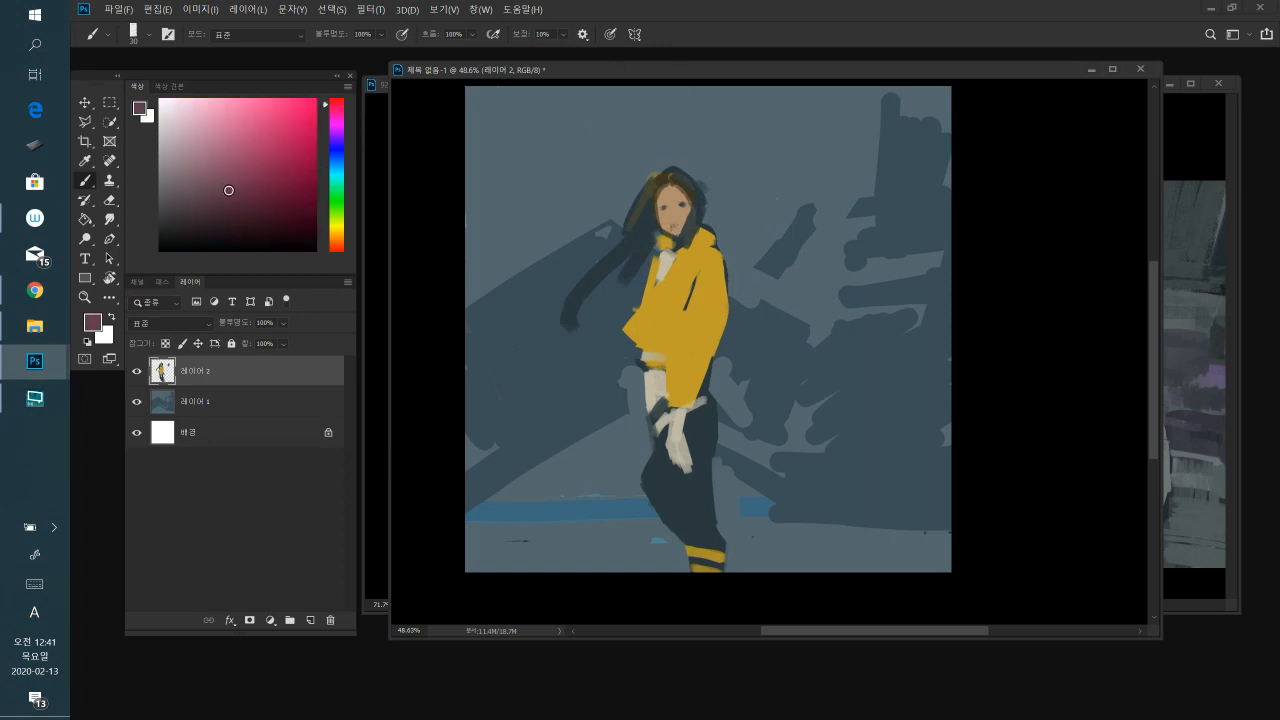
click(232, 168)
click(694, 214)
click(682, 212)
click(199, 175)
key(bracketleft)
key(bracketleft)
key(bracketleft)
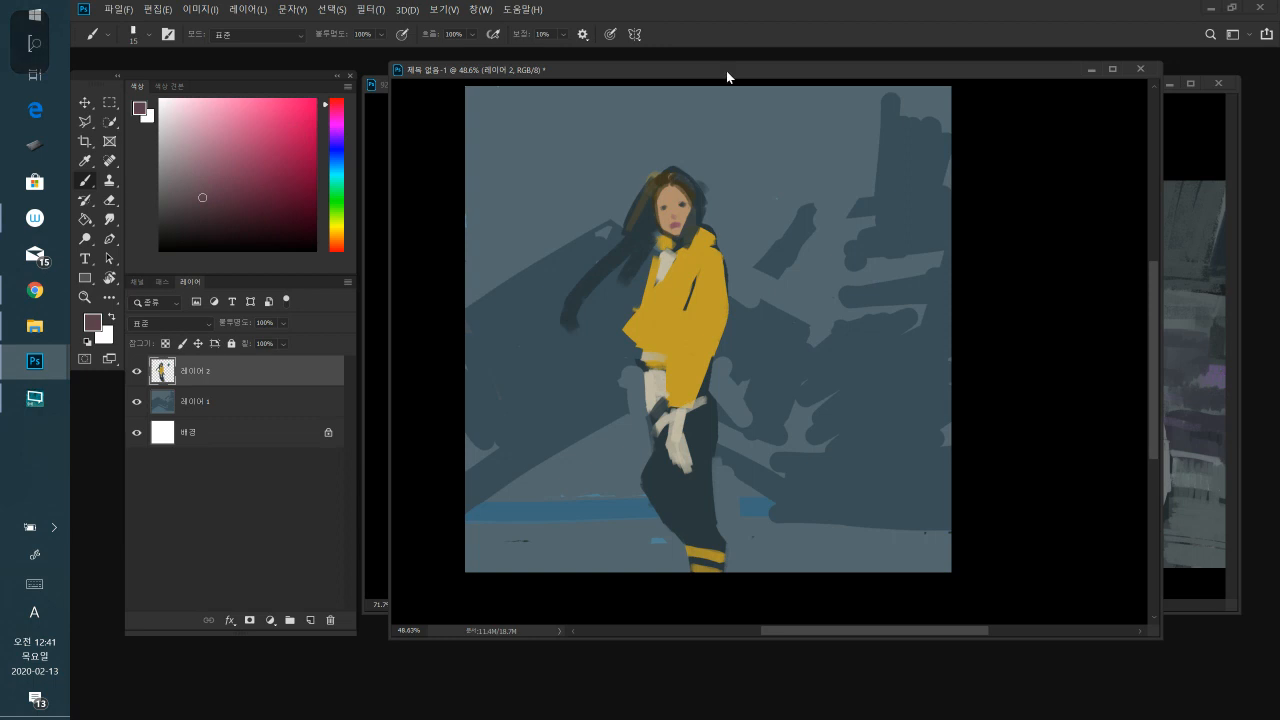
- Sample the hair brown, shift it to a darker, redder brown, and deepen the hair beside the face with a 35 px brush
alt+click(662, 178)
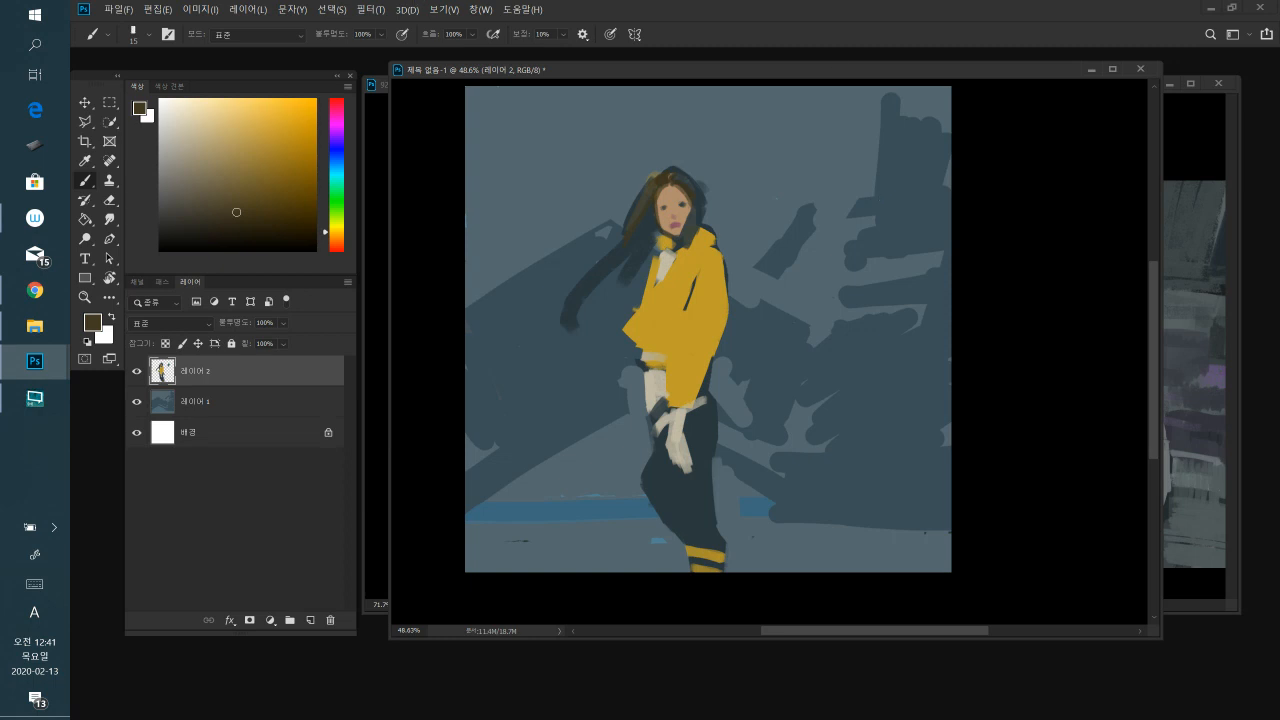
click(484, 1)
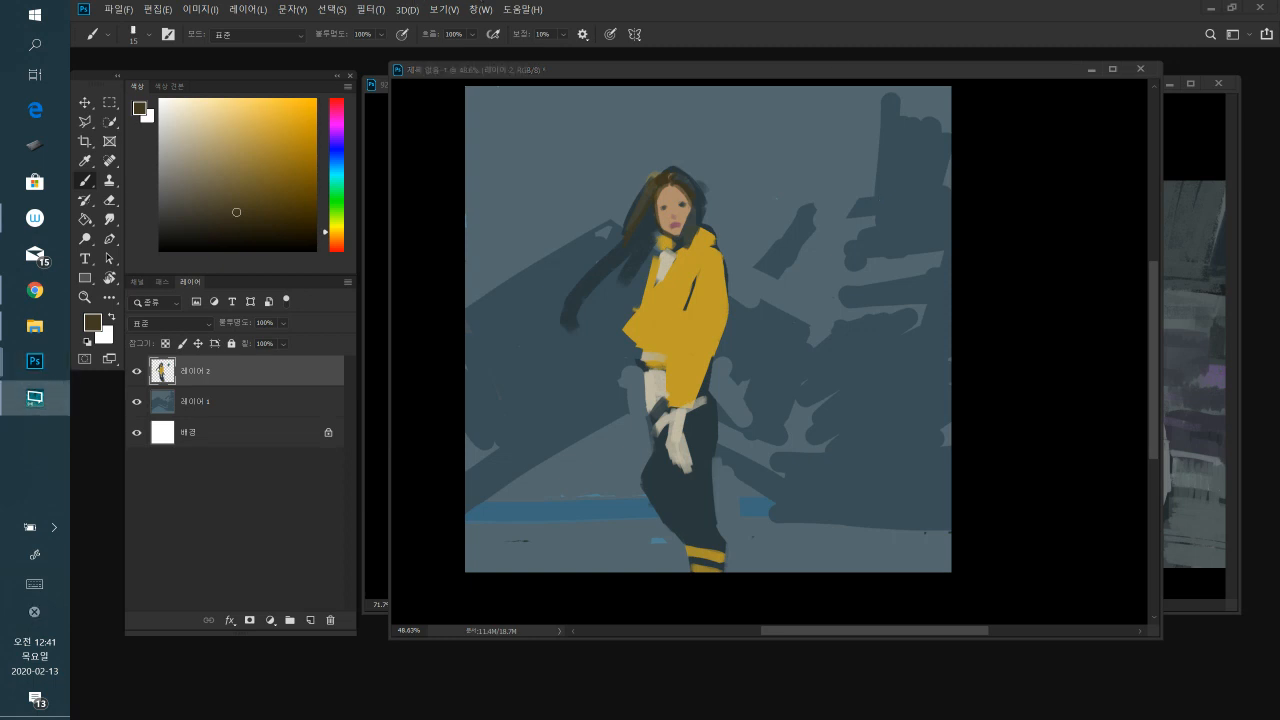
click(1022, 271)
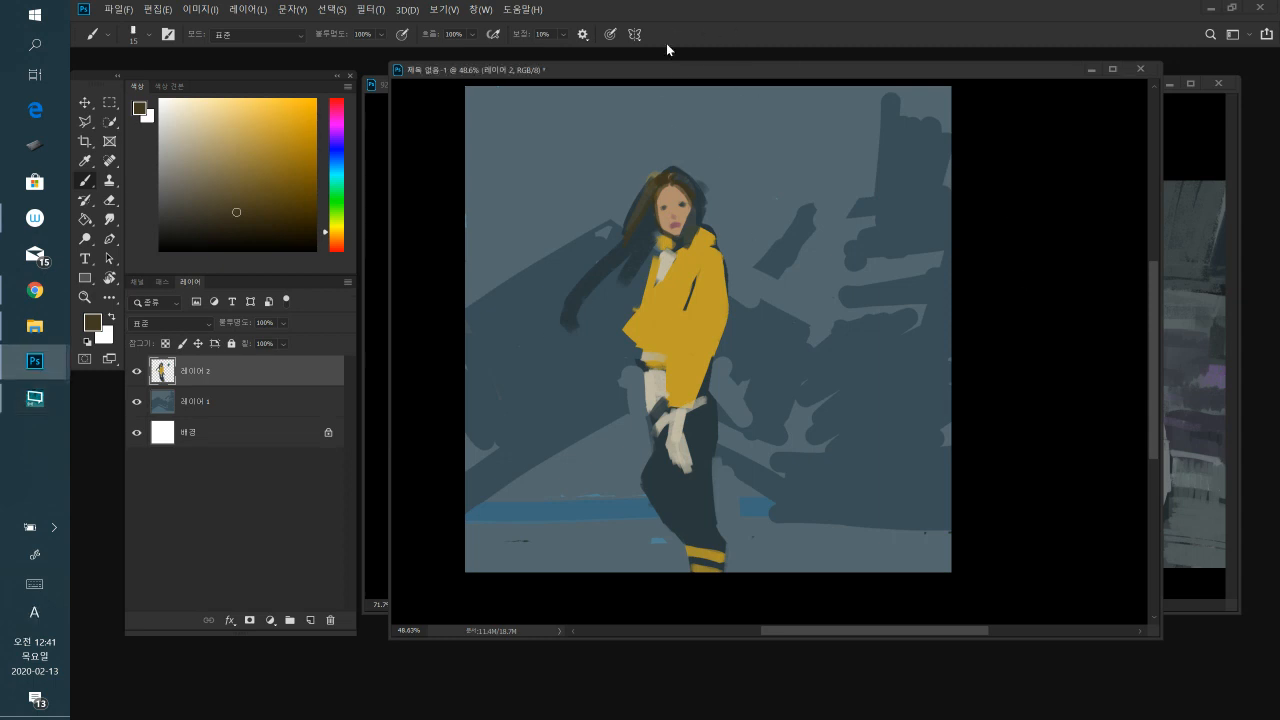
drag(339, 236, 338, 241)
drag(238, 211, 215, 220)
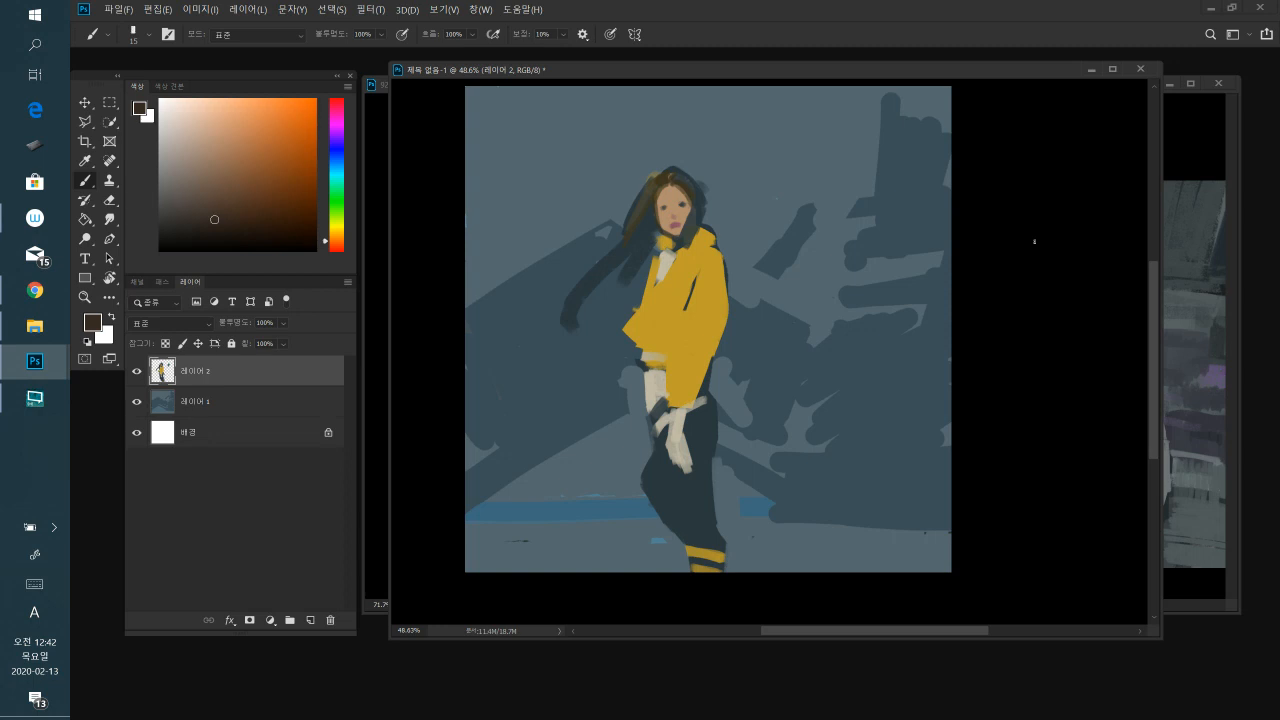
key(bracketright)
- Reshape the hip and the back of the thigh by alternating sampled background and dark trouser colours
alt+click(722, 371)
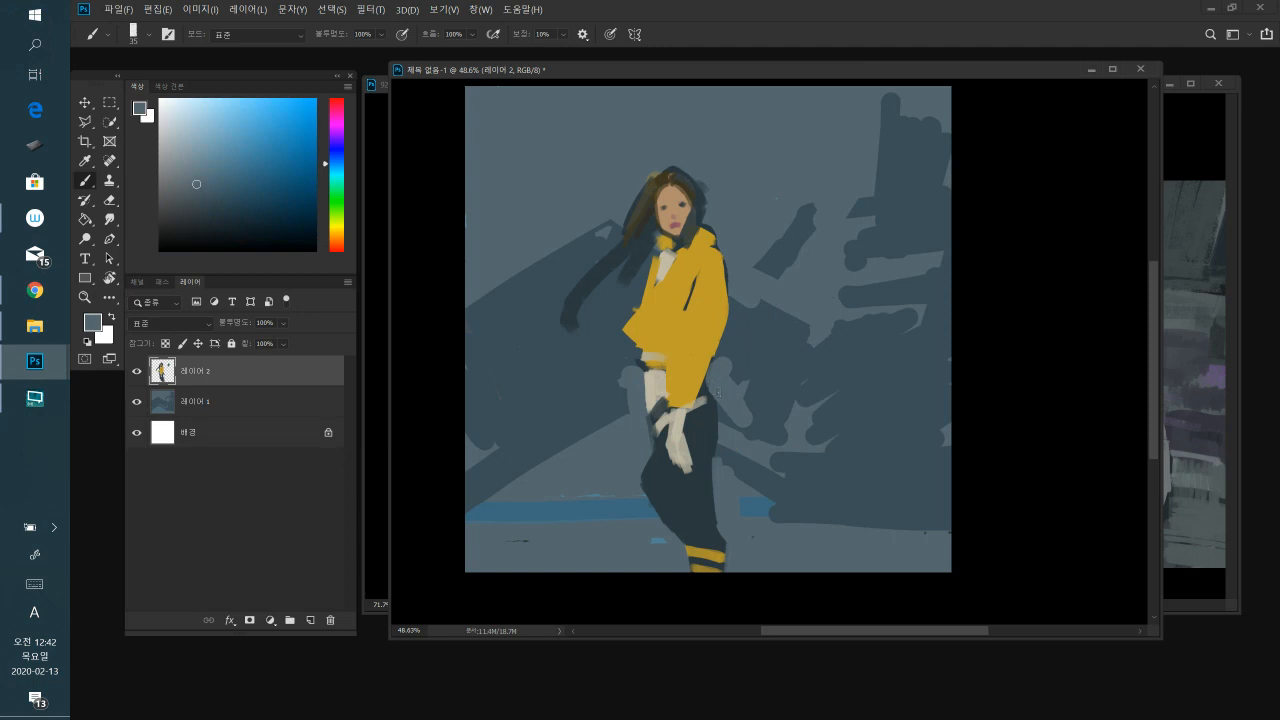
alt+click(721, 438)
drag(713, 447, 715, 485)
alt+click(706, 418)
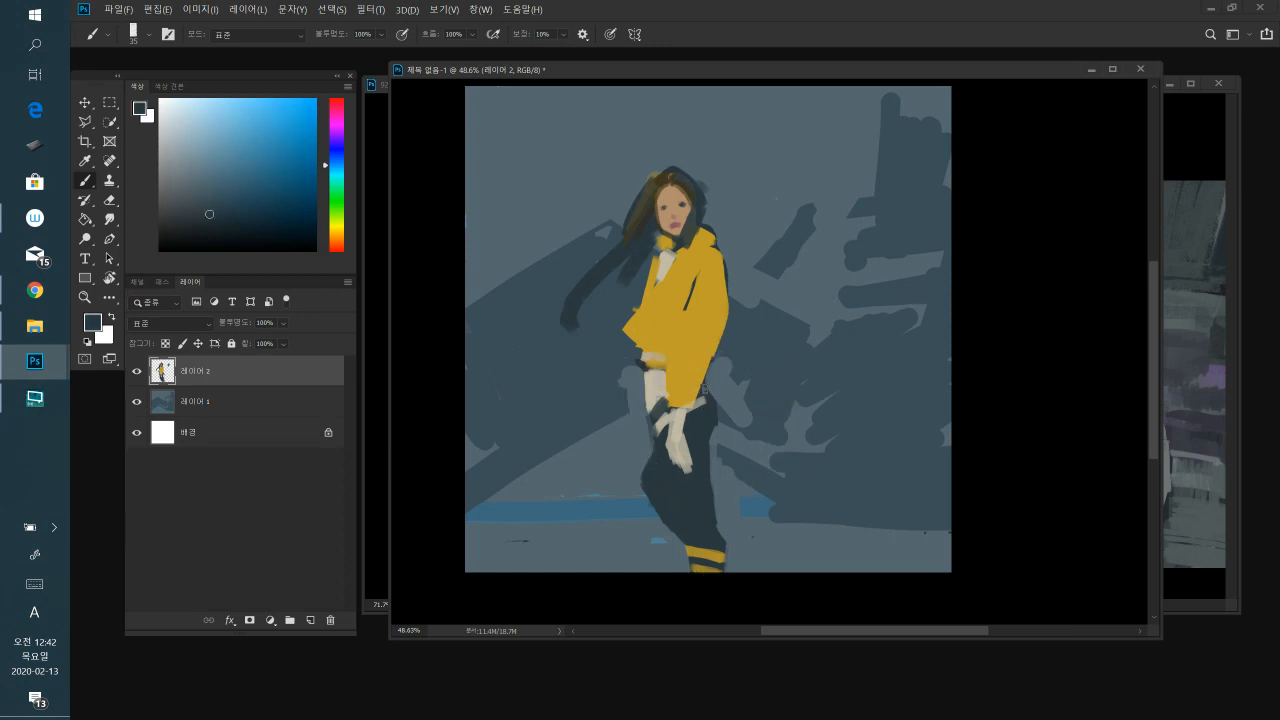
alt+click(726, 396)
drag(717, 392, 720, 407)
alt+click(696, 452)
- Soften the hair's outline with the background colour and paint thin brown strands blowing away behind the head
alt+click(692, 205)
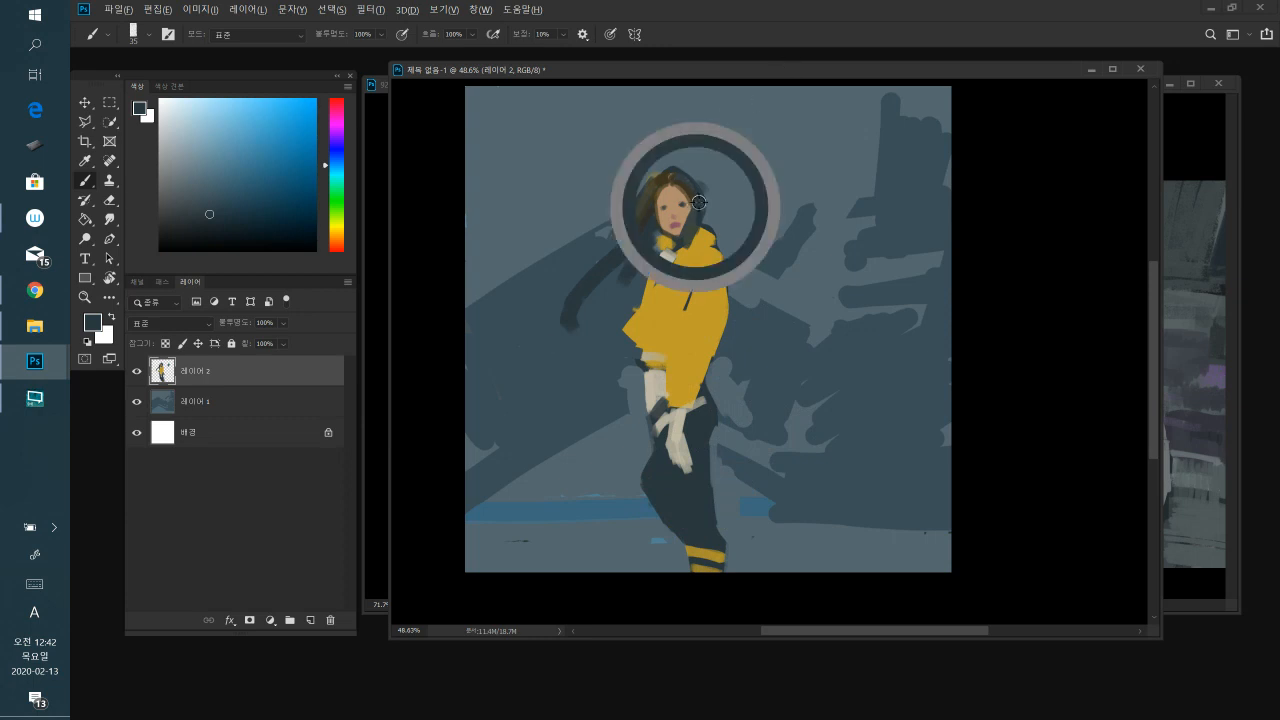
alt+click(695, 218)
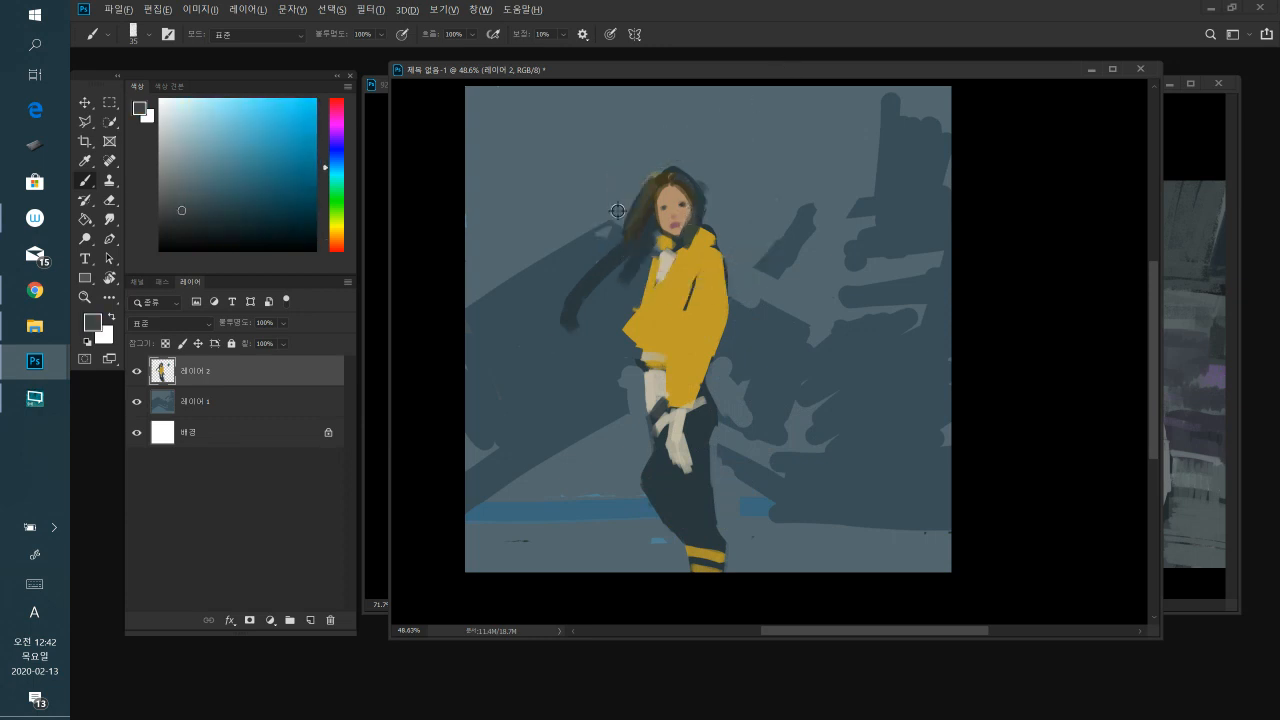
alt+click(648, 186)
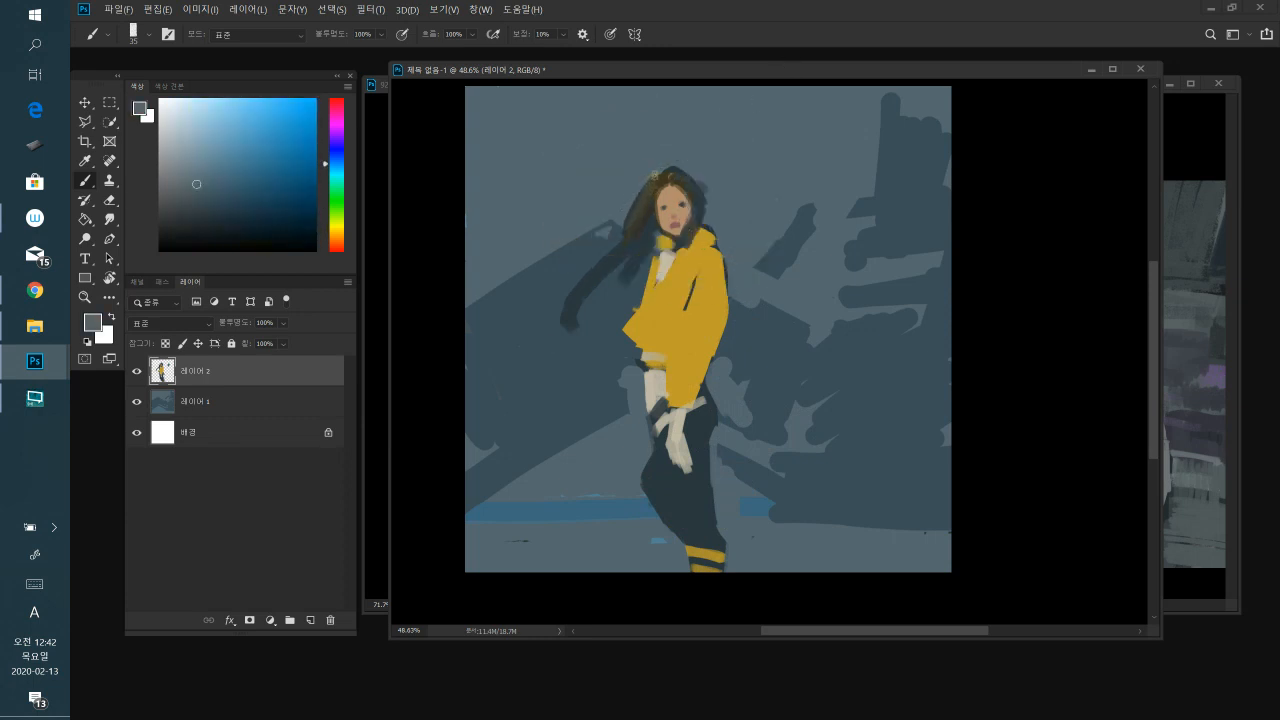
alt+click(643, 206)
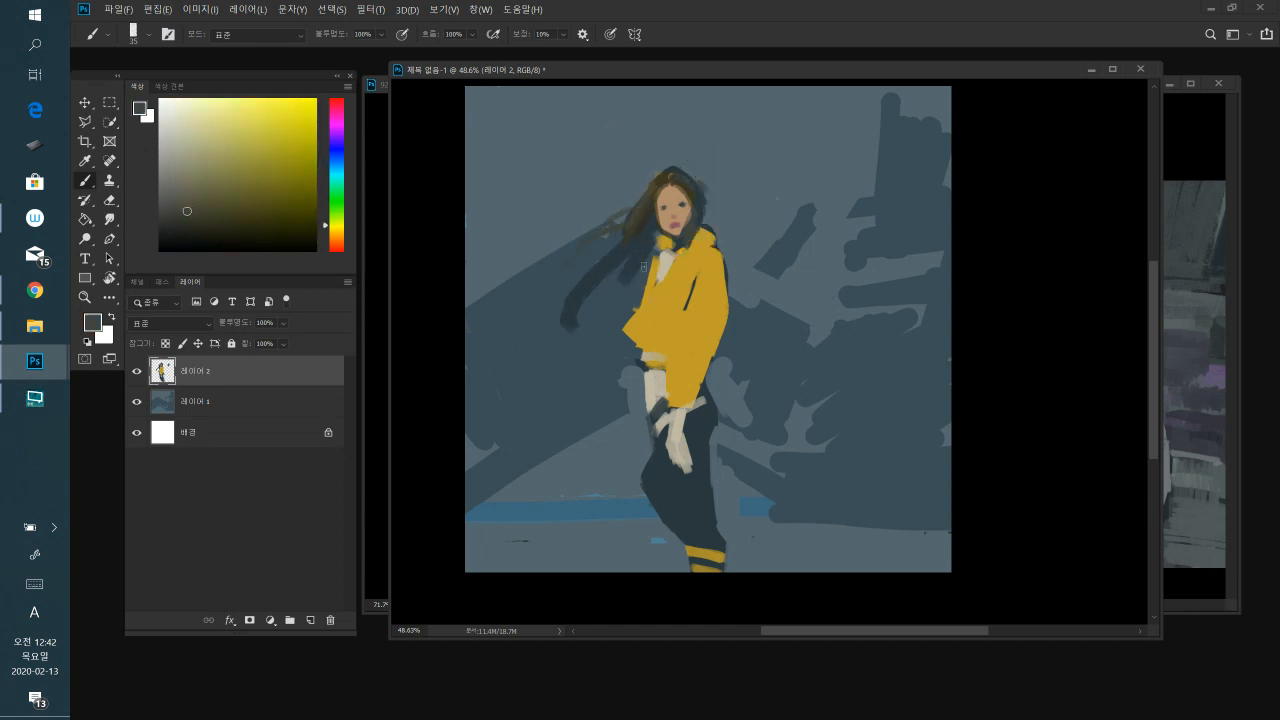
alt+click(636, 224)
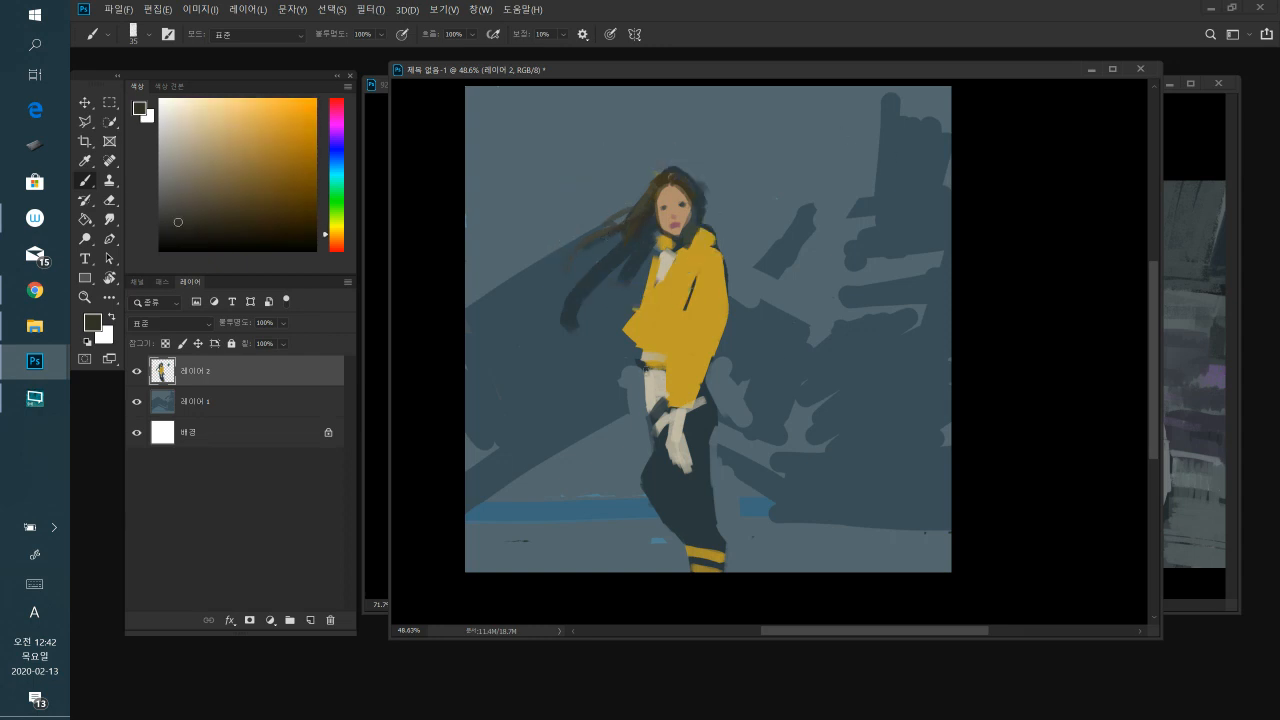
- Paint long grey drawstring-like strokes from the waist down the front trouser leg and rework the lower leg's edge with sampled colours
alt+click(646, 404)
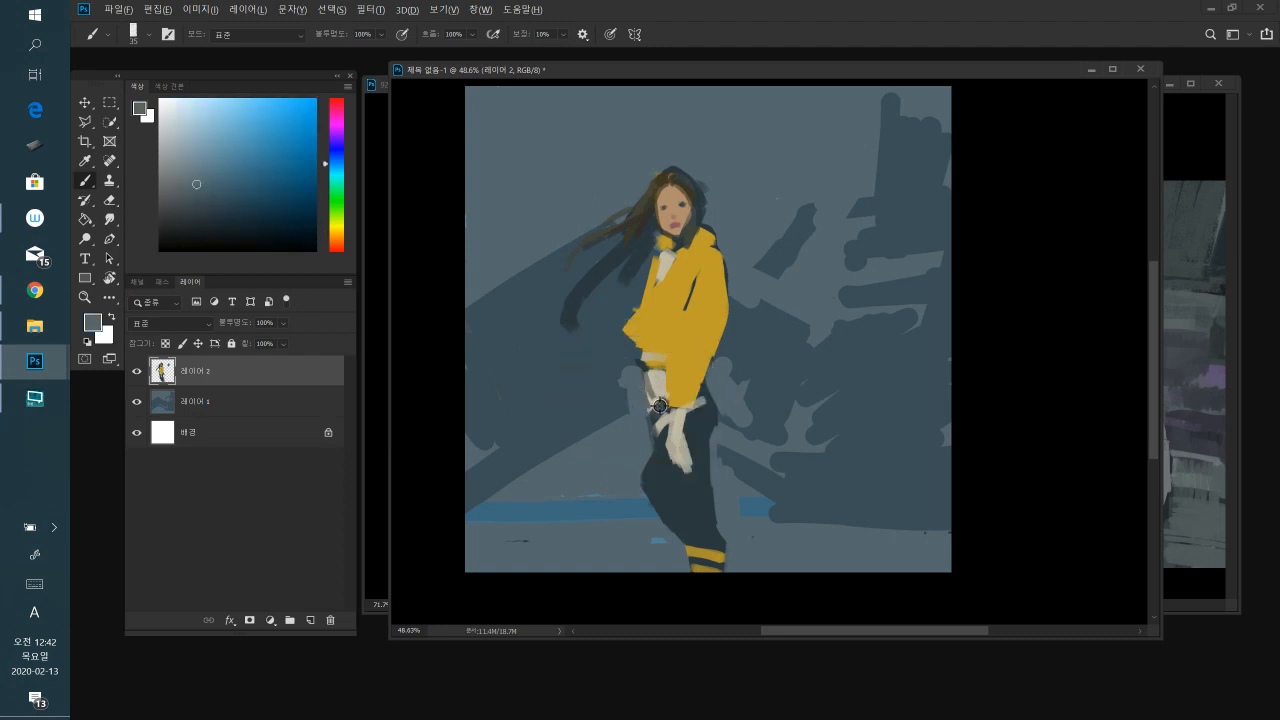
alt+click(658, 402)
alt+click(656, 402)
drag(658, 378, 675, 486)
drag(660, 428, 690, 538)
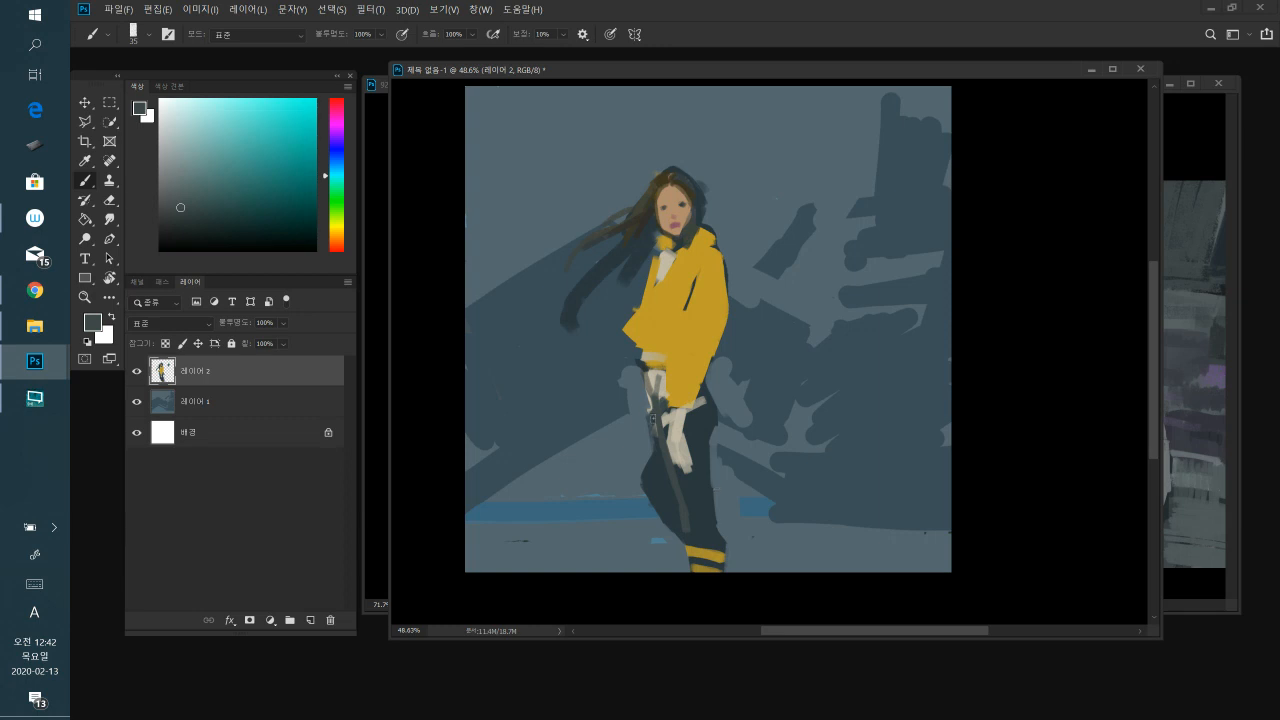
drag(651, 483, 664, 540)
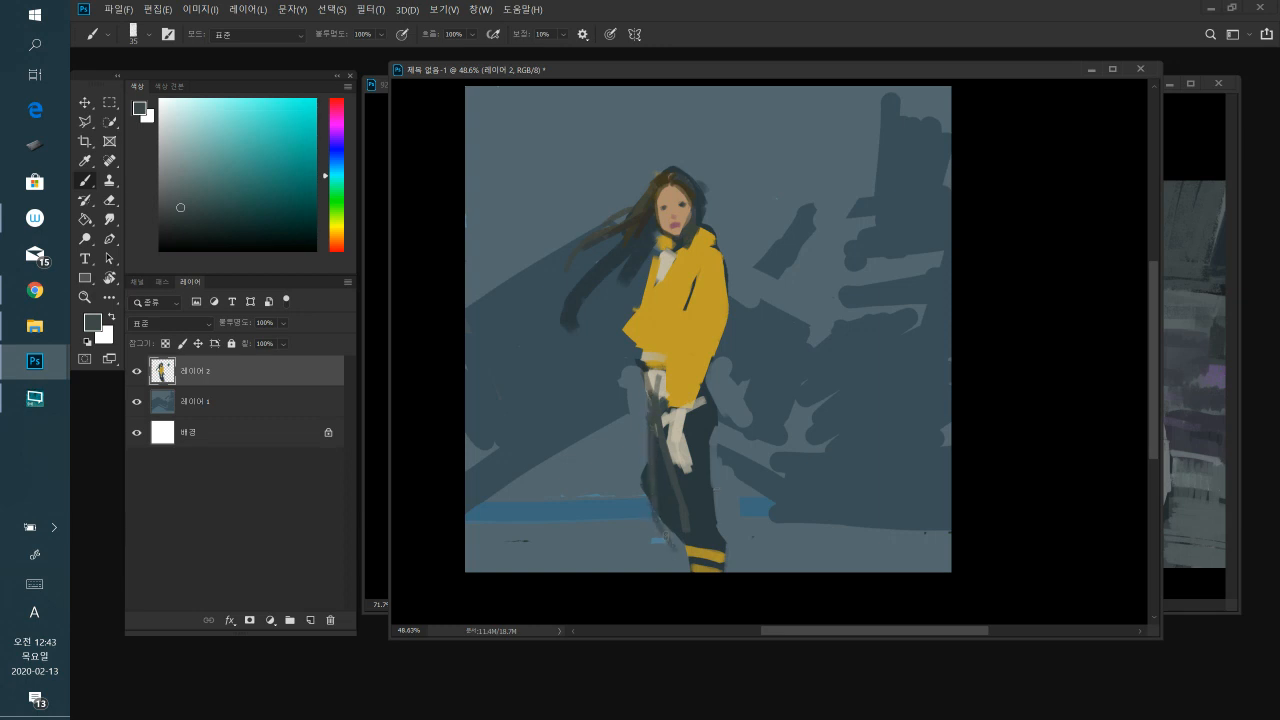
alt+click(658, 516)
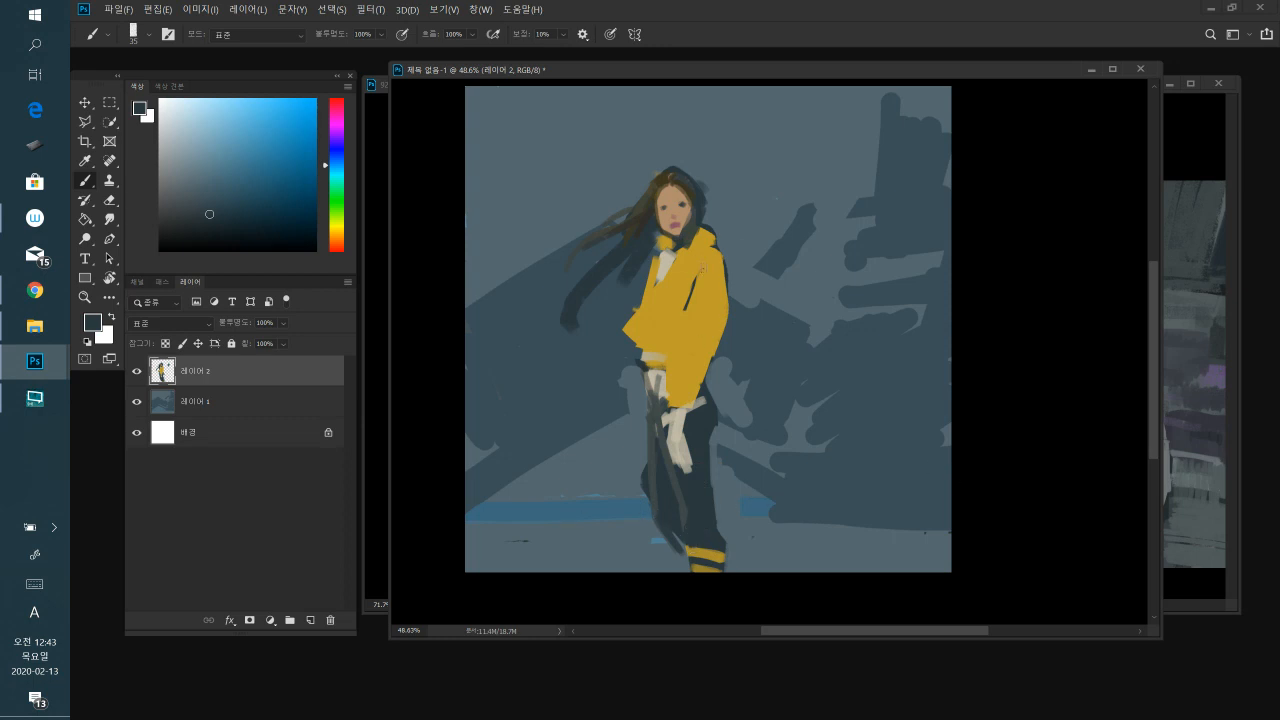
- Paint a short grey-blue stripe across the jacket's shoulder and a dark band across its front hem with sampled colours
alt+click(643, 261)
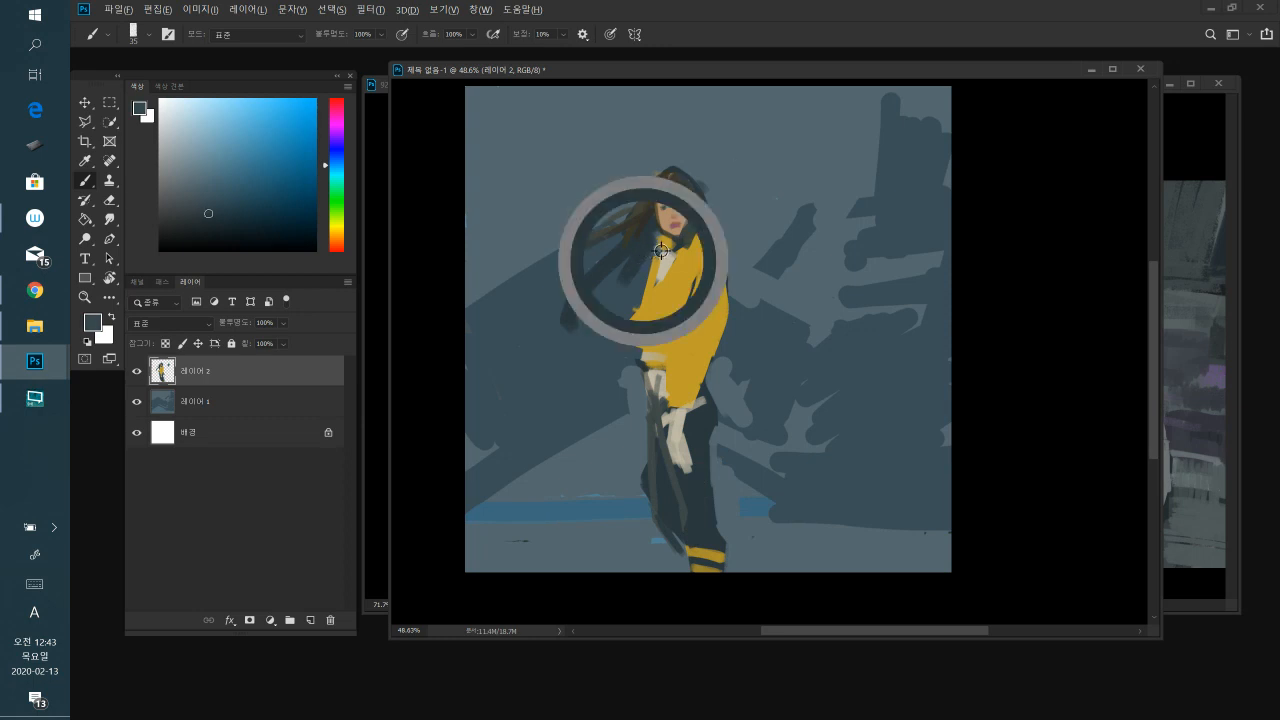
alt+click(706, 253)
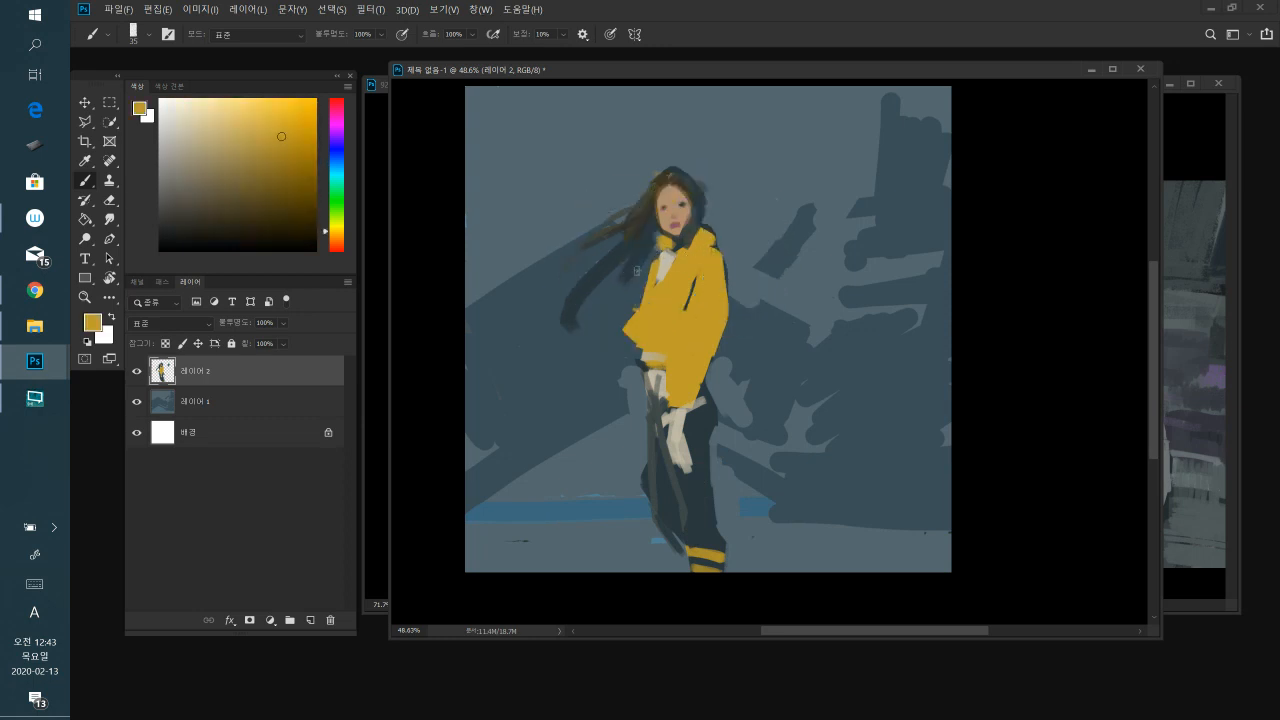
alt+click(790, 243)
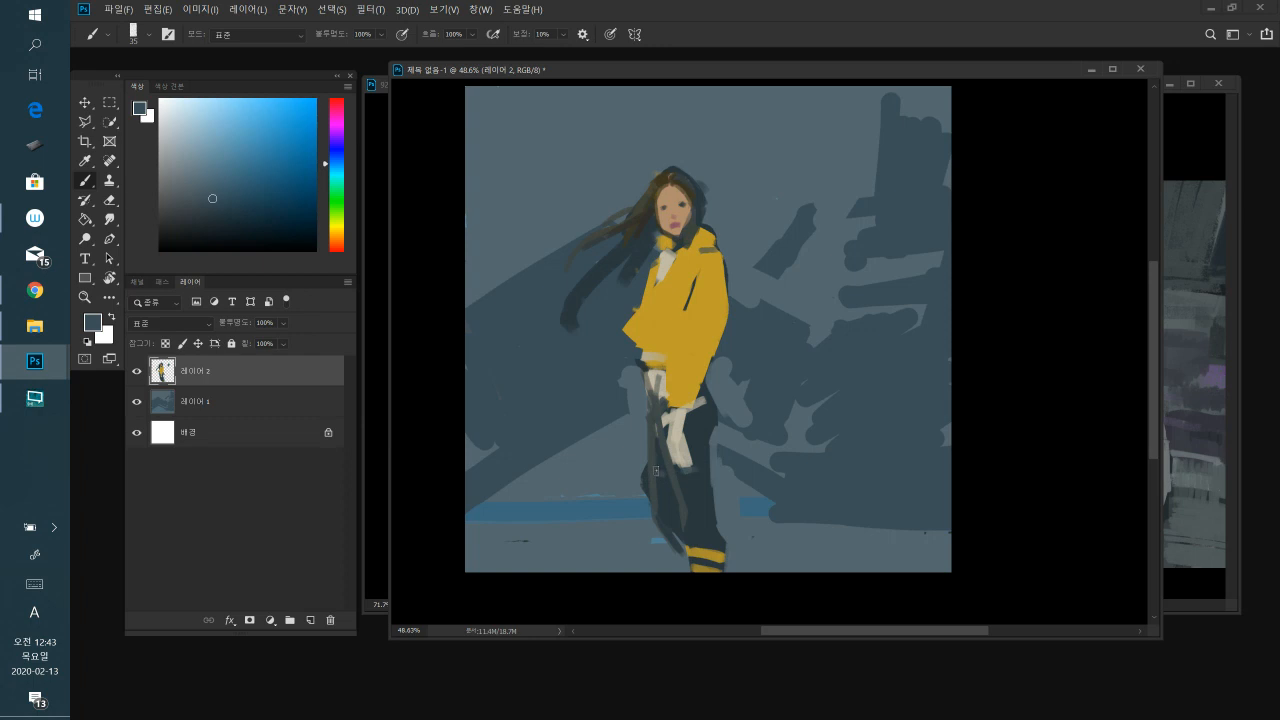
mouse_move(642, 352)
mouse_down()
mouse_move(674, 347)
mouse_move(666, 365)
mouse_up()
- Rework the collar and neckline with sampled jacket yellow and shirt beige
alt+click(678, 266)
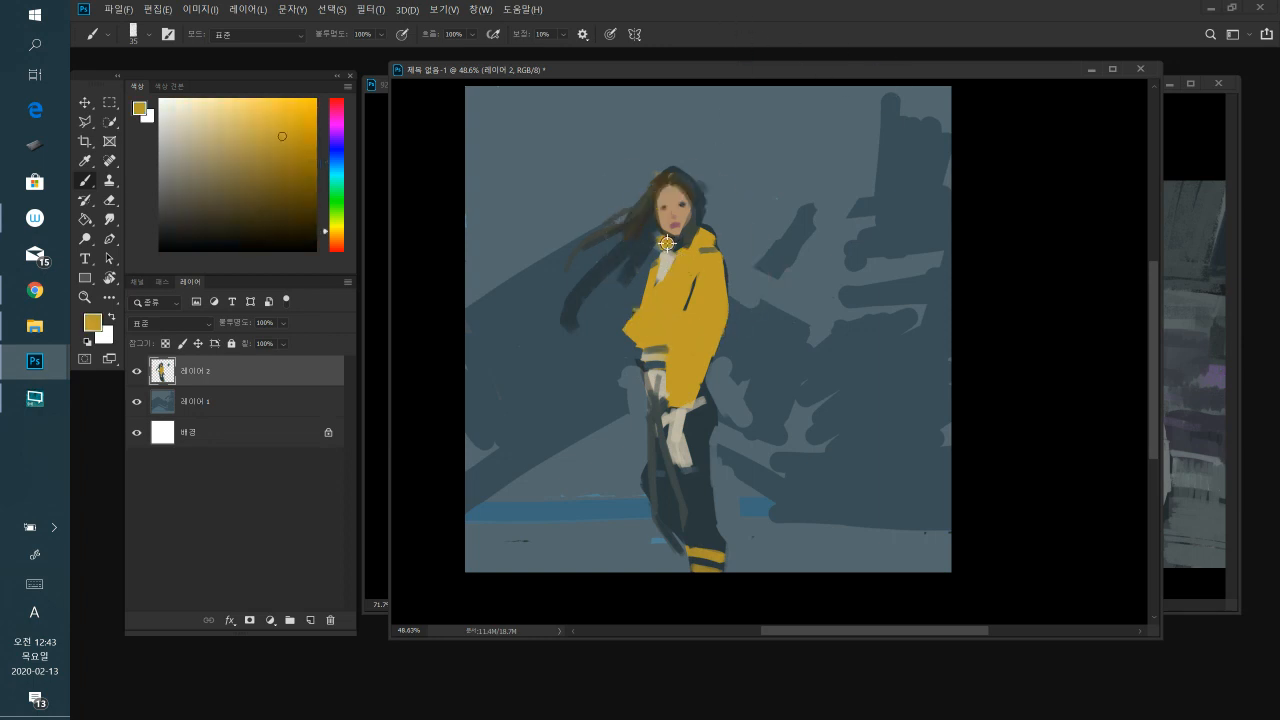
alt+click(671, 250)
alt+click(667, 247)
alt+click(670, 268)
- Cover the dark gap in the jacket with yellow, paint a thin sleeve line down to the hem and touch up the beige shirt below
alt+click(716, 306)
alt+click(666, 347)
mouse_move(686, 308)
mouse_down()
mouse_move(676, 356)
mouse_move(685, 325)
mouse_up()
mouse_move(691, 269)
mouse_down()
mouse_move(672, 364)
mouse_move(668, 353)
mouse_up()
alt+click(701, 291)
alt+click(664, 350)
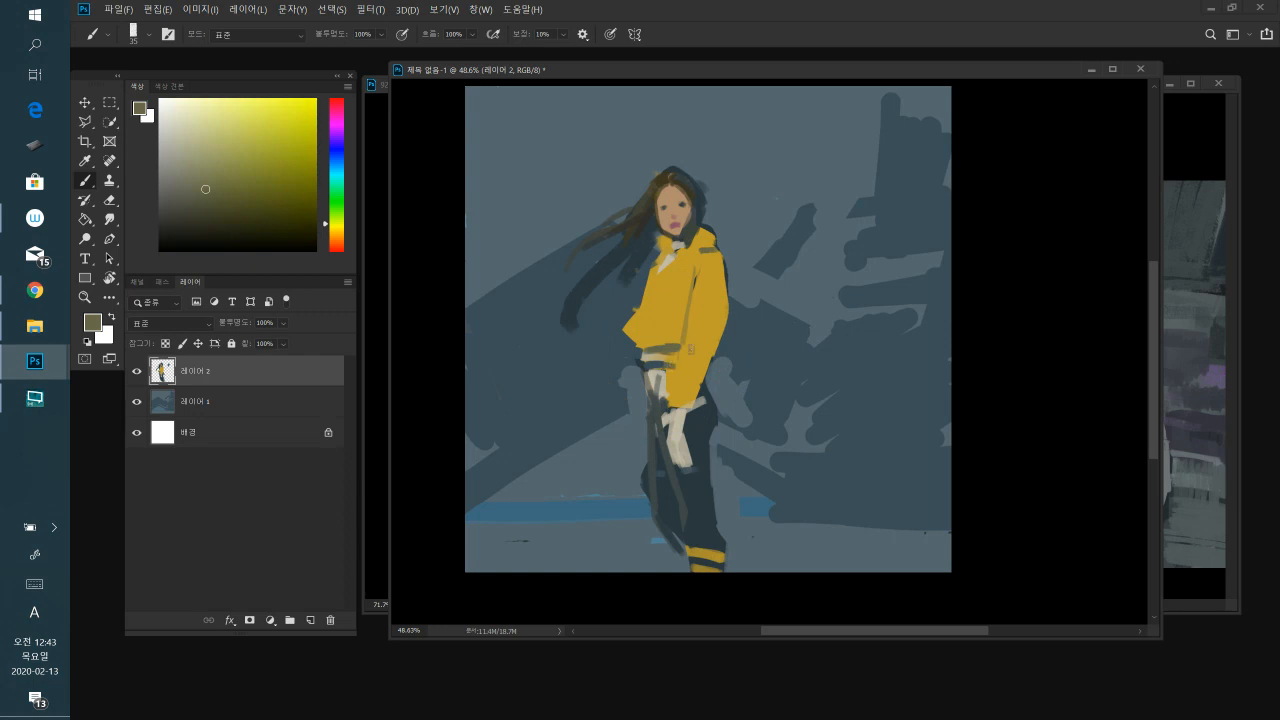
alt+click(662, 389)
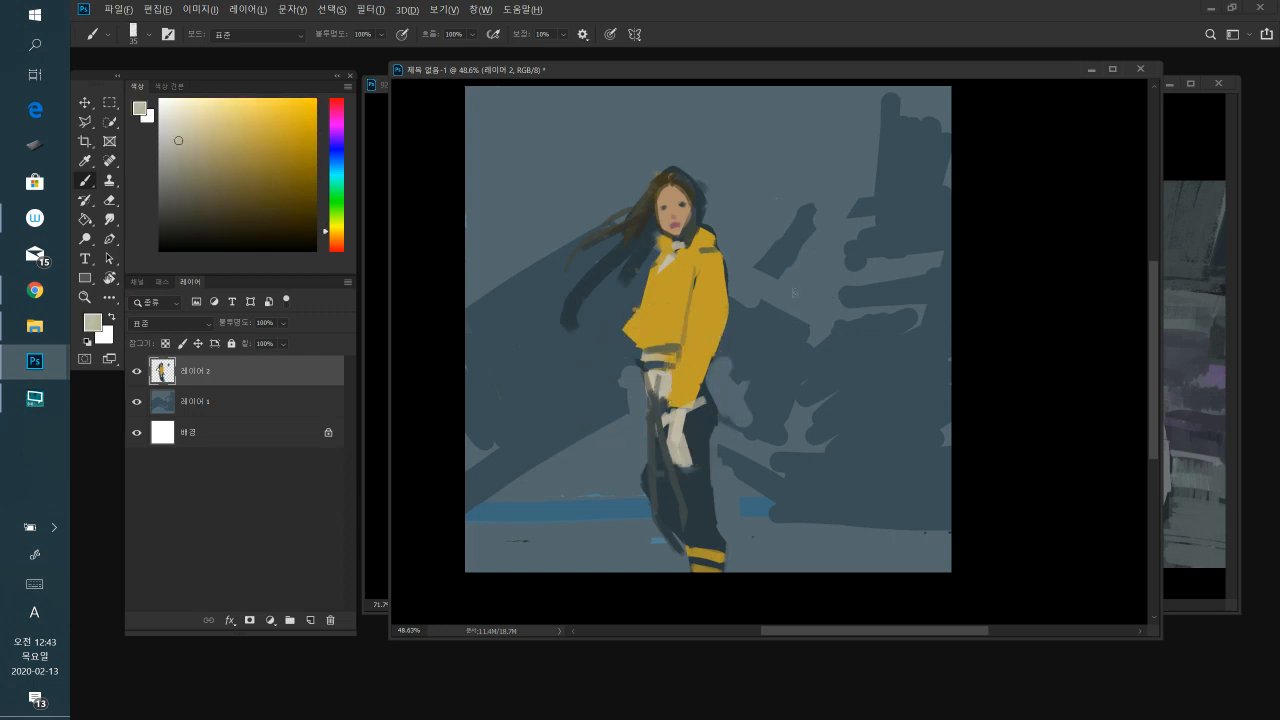
- Darken the sampled jacket yellow and paint a diagonal fold line below the shoulder stripe
alt+click(706, 282)
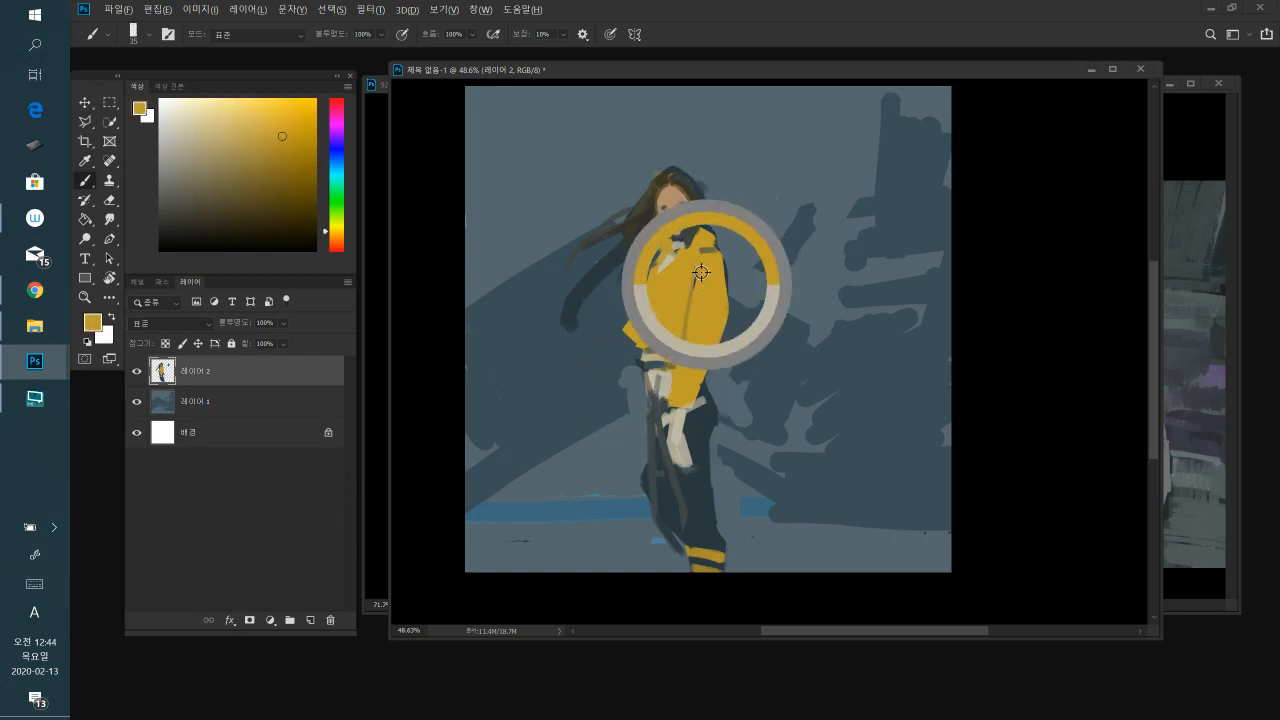
click(285, 174)
drag(700, 278, 710, 264)
alt+click(706, 286)
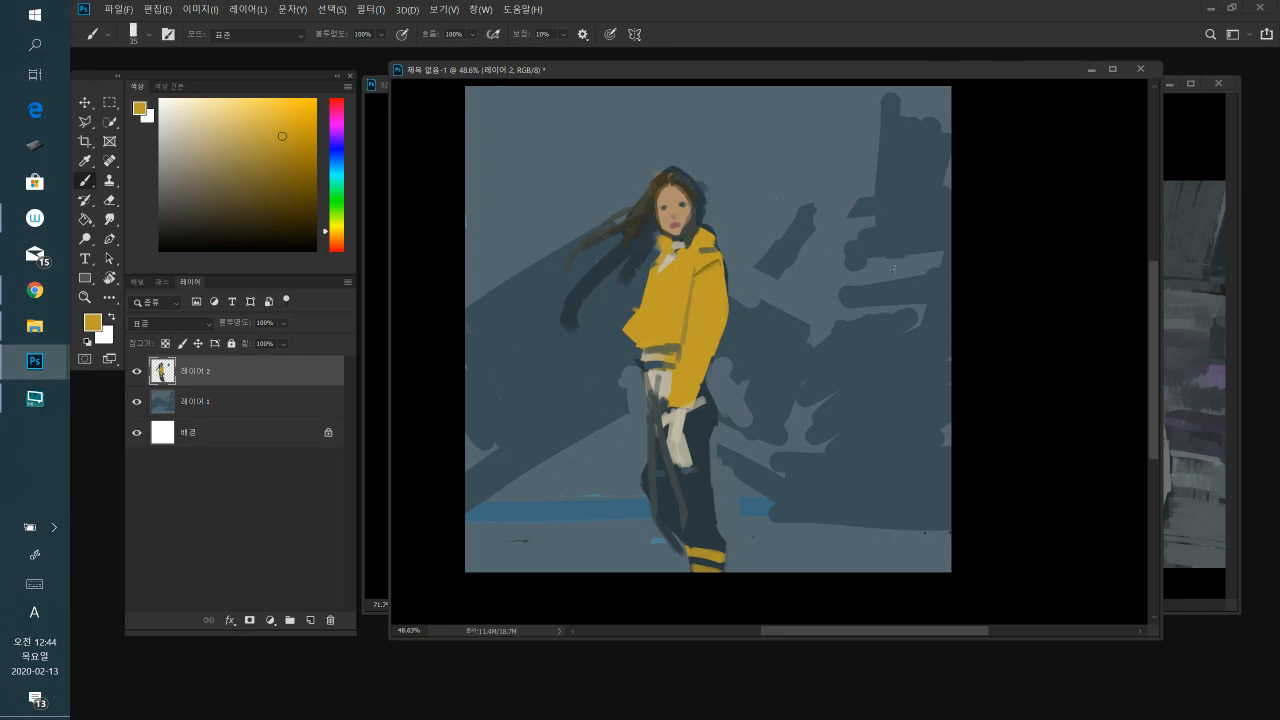
- Fill out the jacket's front chest edge with sampled yellow and pick the background colour beside the head
alt+click(653, 298)
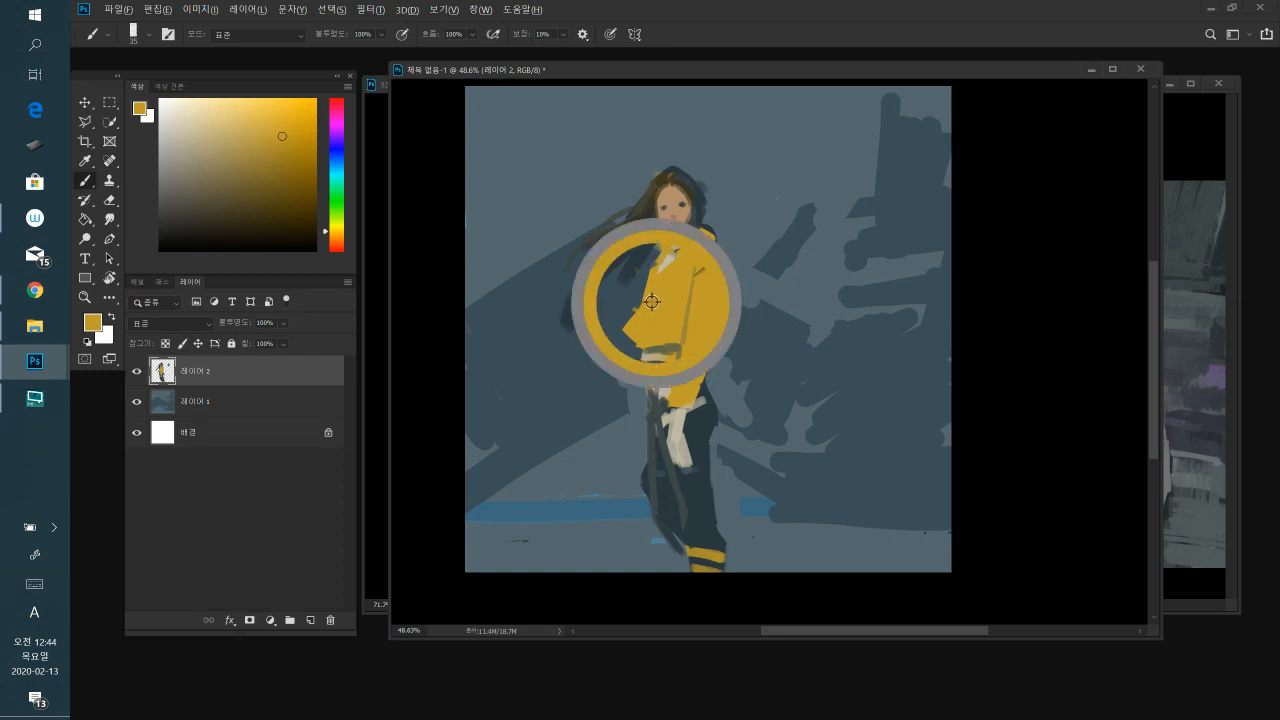
drag(651, 280, 641, 303)
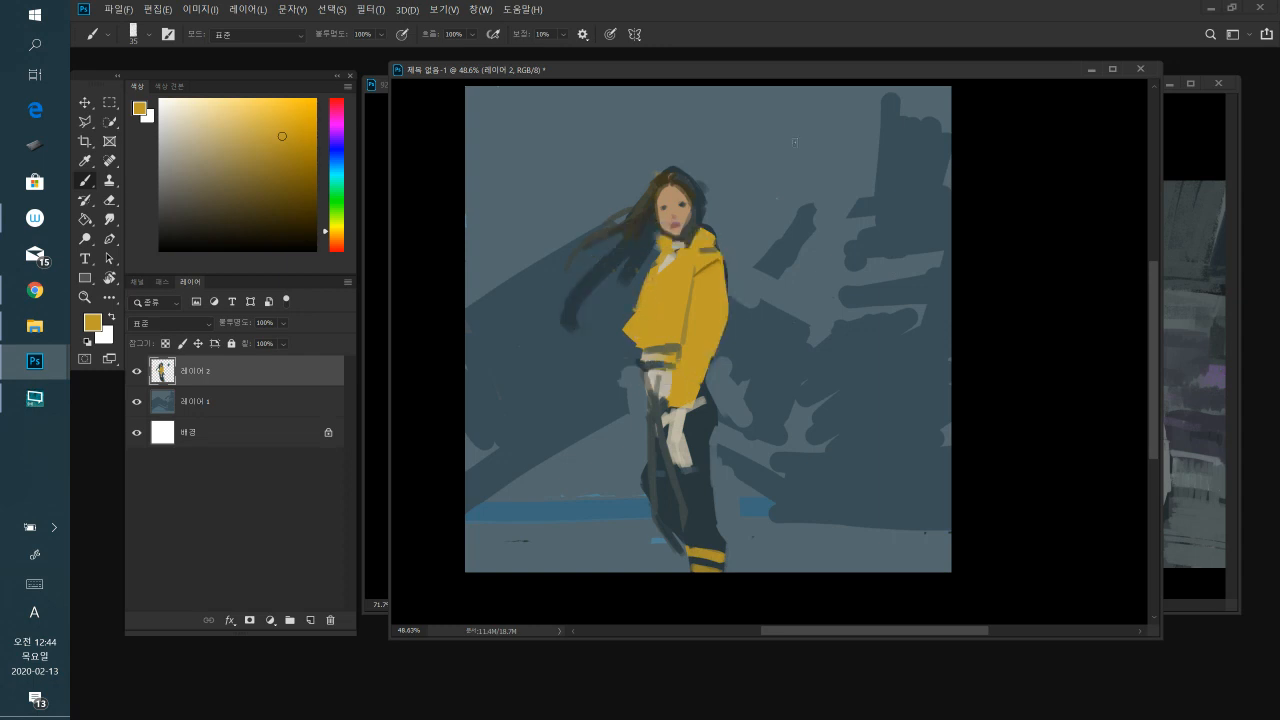
alt+click(697, 158)
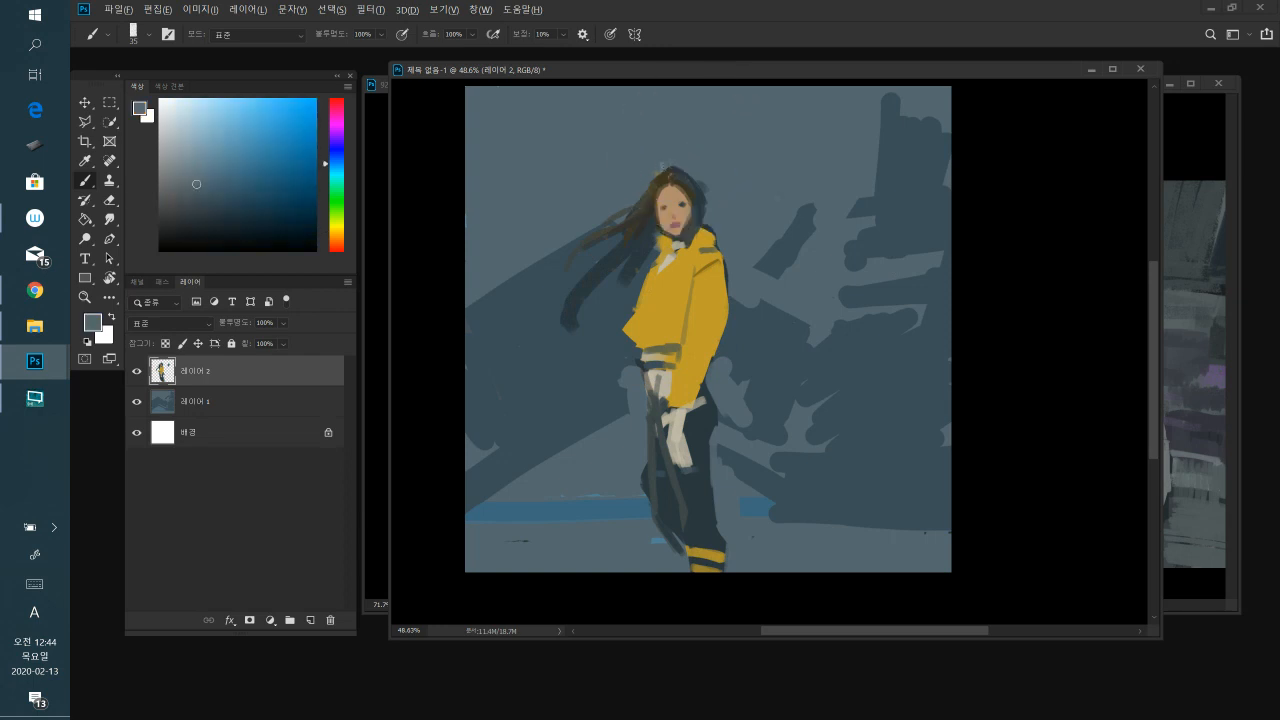
- Repaint the sky around the figure in muted blue with a large 300 px brush, covering the upper background
alt+click(697, 191)
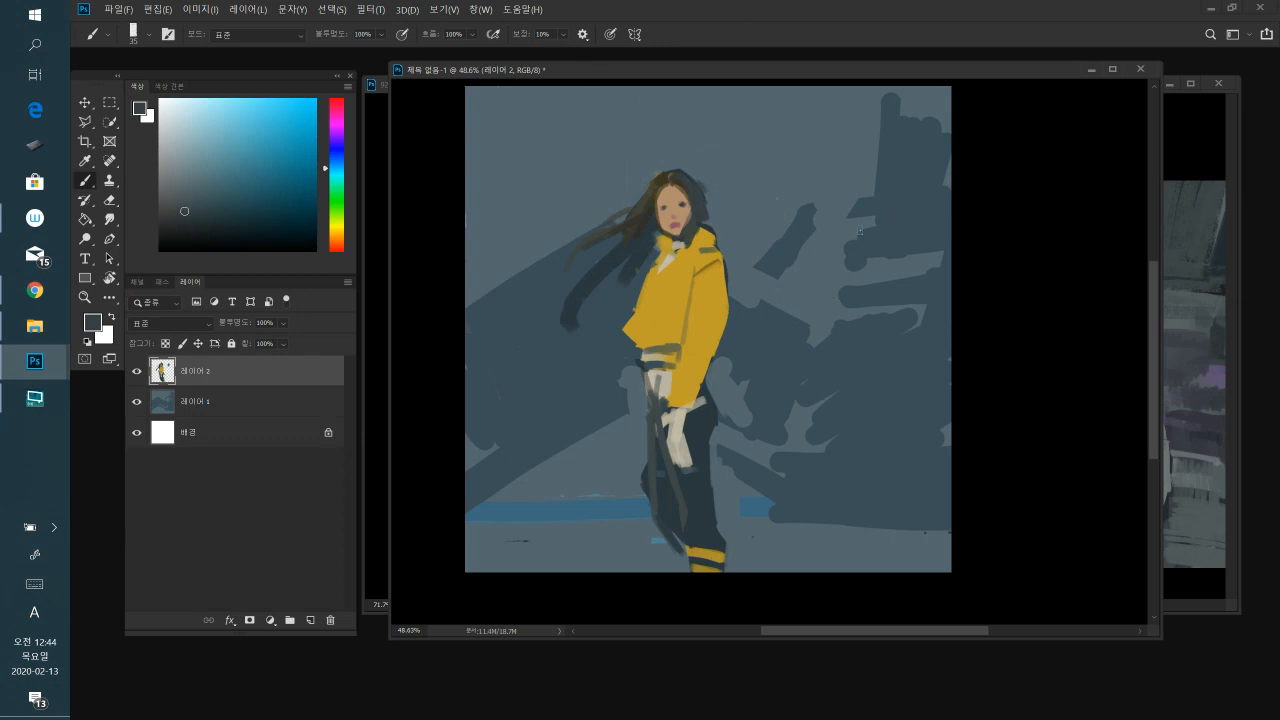
key(b)
key(bracketright)
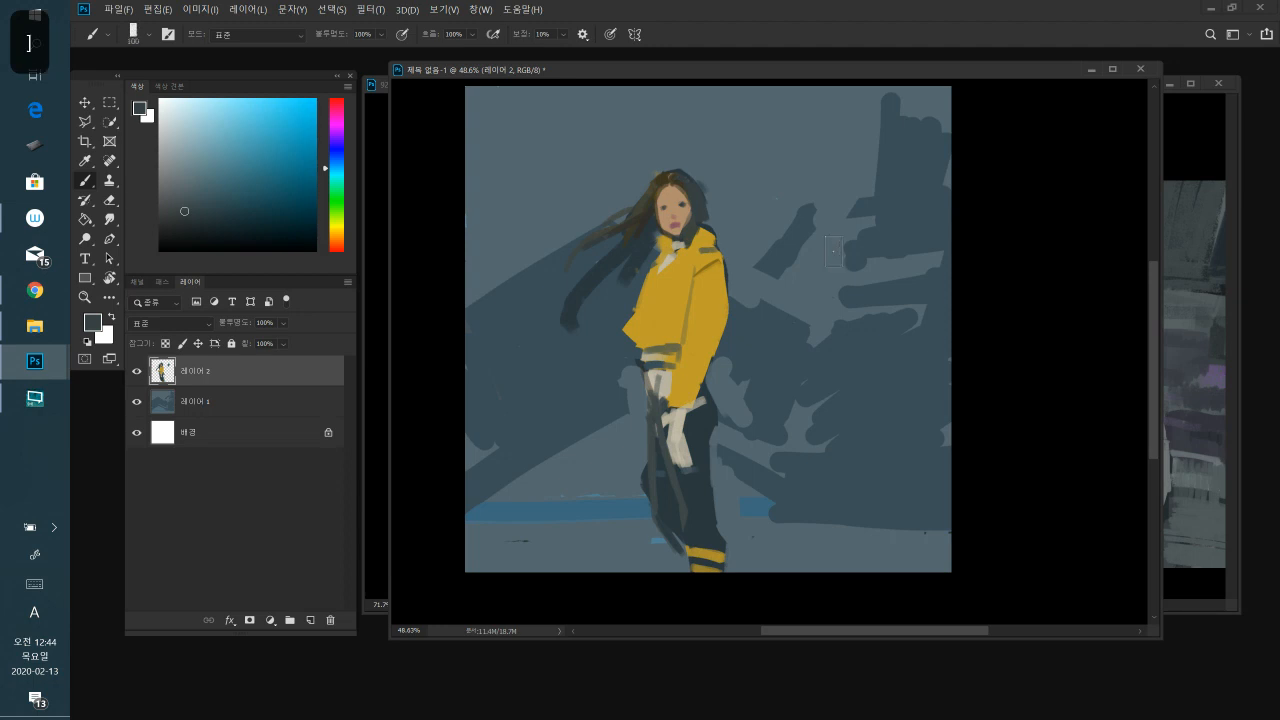
key(bracketright)
click(339, 162)
click(212, 180)
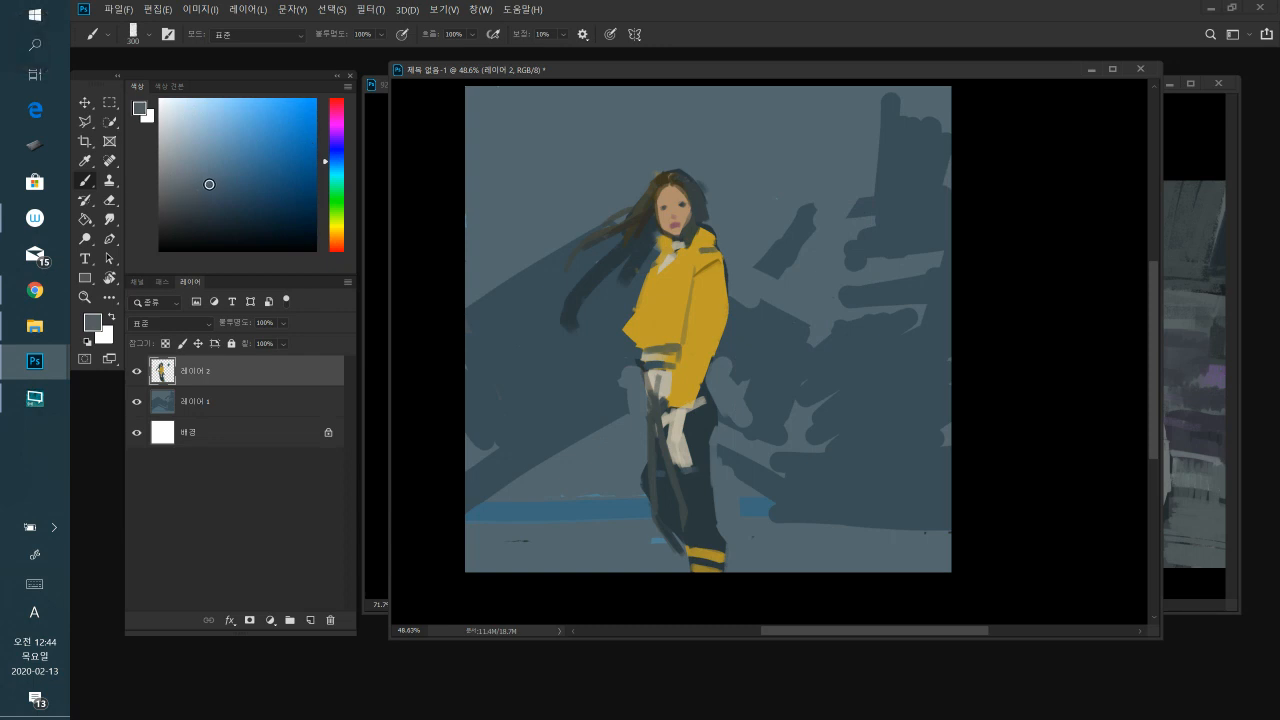
drag(484, 118, 474, 254)
drag(524, 172, 522, 226)
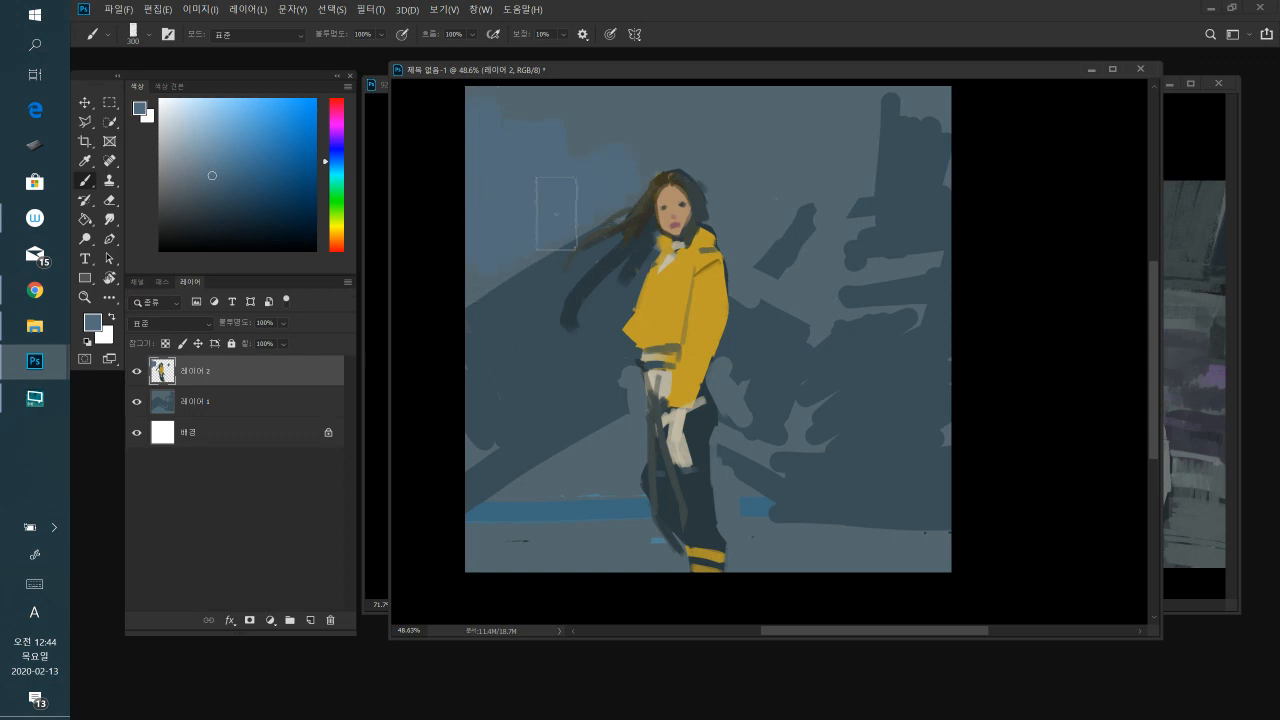
mouse_move(735, 152)
mouse_down()
mouse_move(739, 189)
mouse_move(738, 166)
mouse_move(900, 109)
mouse_move(737, 190)
mouse_up()
mouse_move(800, 140)
mouse_down()
mouse_move(800, 200)
mouse_move(815, 165)
mouse_move(830, 195)
mouse_move(835, 180)
mouse_up()
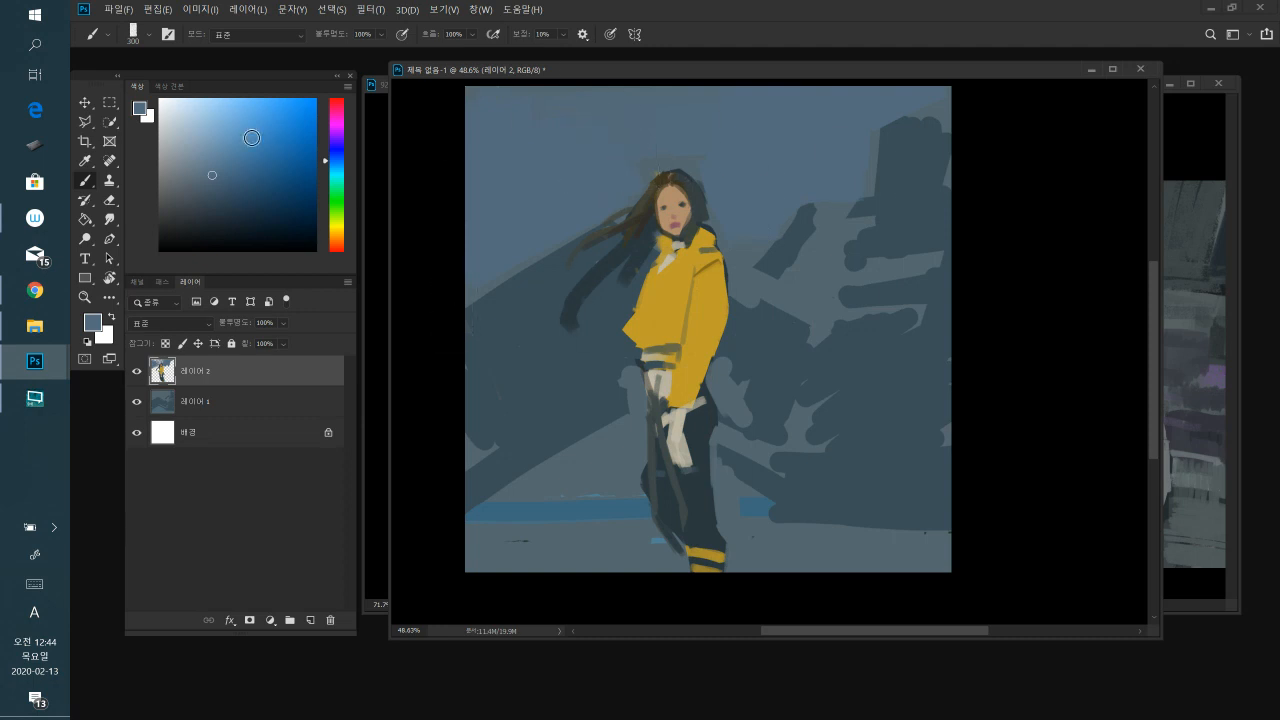
- Paint a lighter grey-blue haze above the slope behind the hair and blend it into the sky with sampled tones
click(181, 166)
mouse_move(470, 261)
mouse_down()
mouse_move(496, 221)
mouse_move(486, 261)
mouse_move(532, 240)
mouse_up()
alt+click(487, 197)
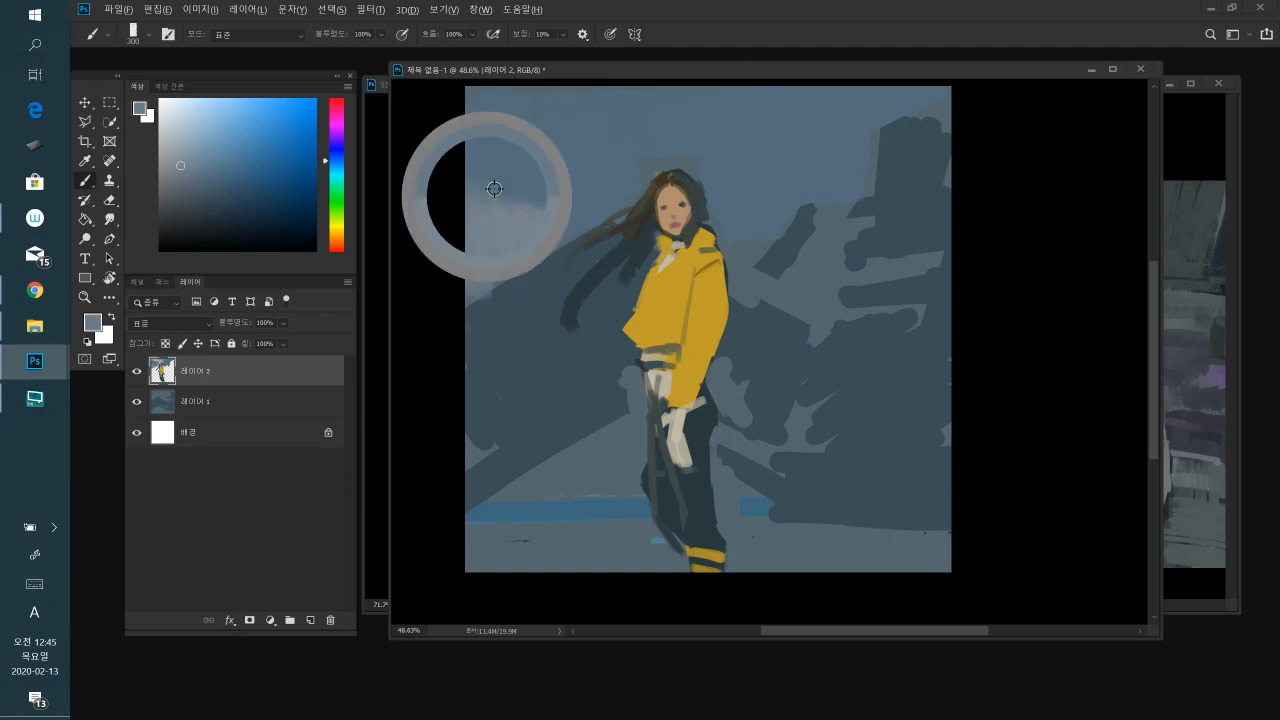
mouse_move(487, 202)
mouse_down()
mouse_move(523, 181)
mouse_move(556, 210)
mouse_up()
alt+click(550, 202)
mouse_move(486, 182)
mouse_down()
mouse_move(591, 188)
mouse_move(584, 208)
mouse_up()
- Blend sampled sky blues across the upper sky and paint pale haze beside the jacket's shoulder toward the dark rocks
alt+click(572, 130)
mouse_move(501, 121)
mouse_down()
mouse_move(508, 190)
mouse_move(559, 114)
mouse_move(577, 183)
mouse_move(602, 188)
mouse_move(625, 166)
mouse_up()
alt+click(518, 226)
mouse_move(726, 235)
mouse_down()
mouse_move(772, 238)
mouse_move(758, 200)
mouse_move(791, 222)
mouse_up()
alt+click(738, 227)
alt+click(756, 162)
alt+click(833, 146)
- Paint a light grey patch on the ground beside the legs using the sampled haze colour
alt+click(501, 244)
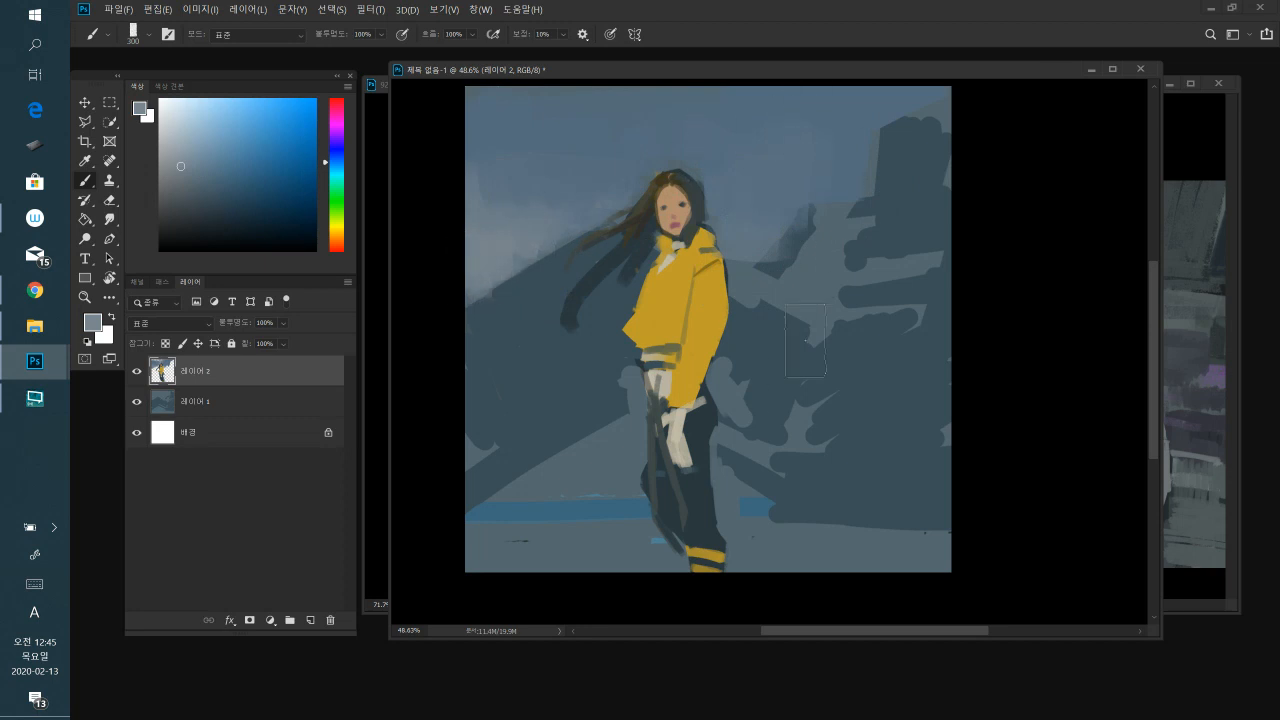
key(bracketleft)
mouse_move(607, 436)
mouse_down()
mouse_move(557, 461)
mouse_move(630, 426)
mouse_move(560, 463)
mouse_move(614, 464)
mouse_up()
- Try a broad near-black textured stroke over the dark rocks with a 600 px brush, and undo it
key(bracketright)
key(bracketright)
key(bracketright)
key(bracketright)
key(bracketright)
key(bracketright)
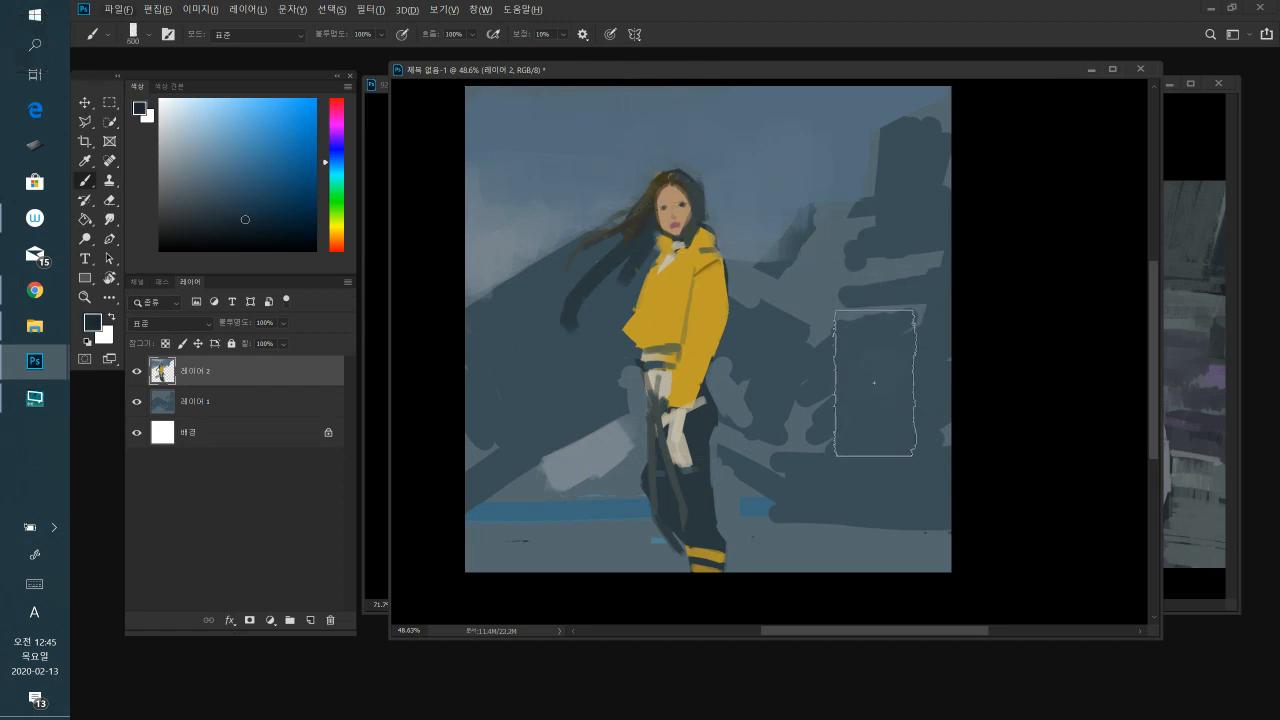
click(302, 213)
drag(302, 213, 267, 246)
click(885, 360)
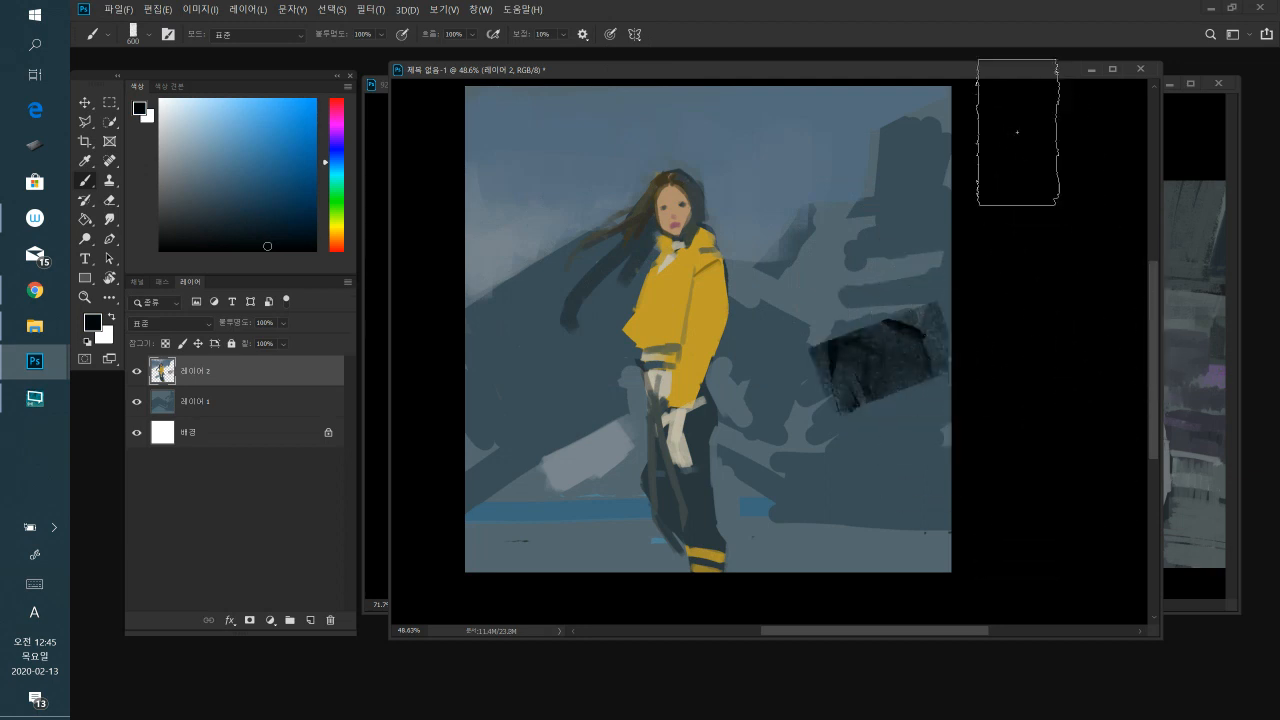
key(ctrl+z)
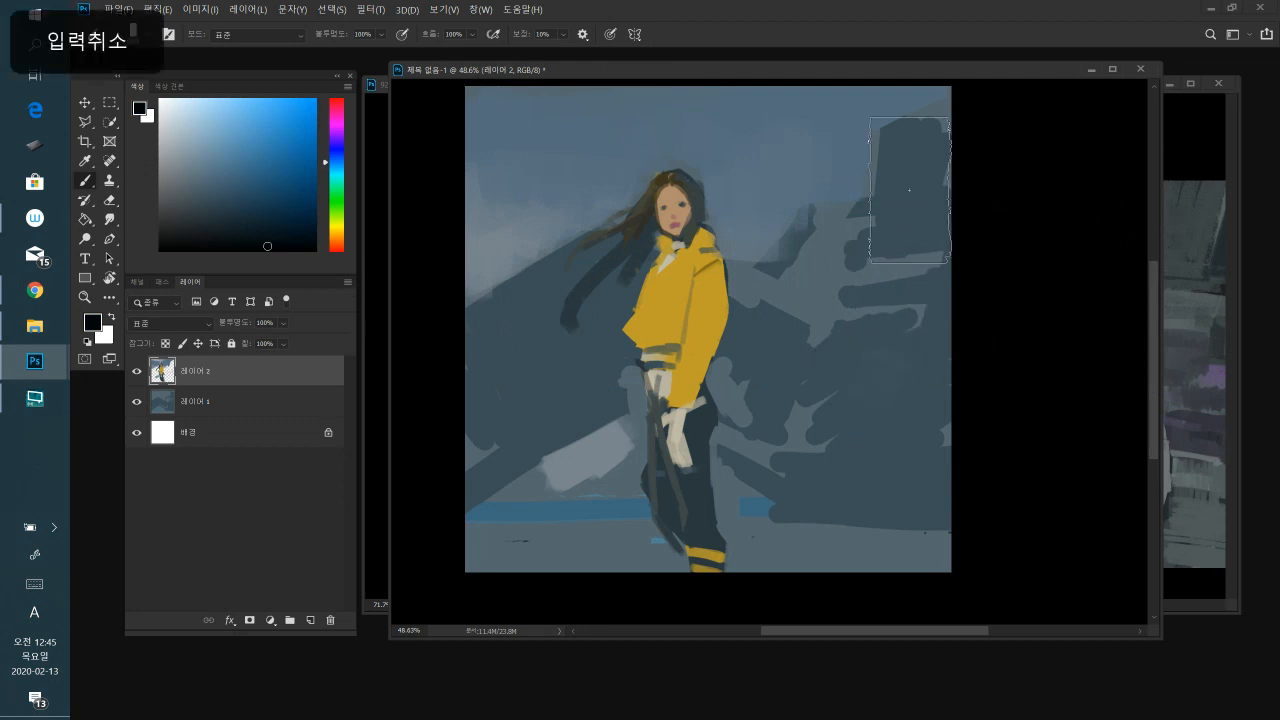
- Try a narrower near-black diagonal stroke on the rocks with a 250 px brush, and undo it
key(bracketleft)
key(bracketleft)
key(bracketleft)
key(bracketleft)
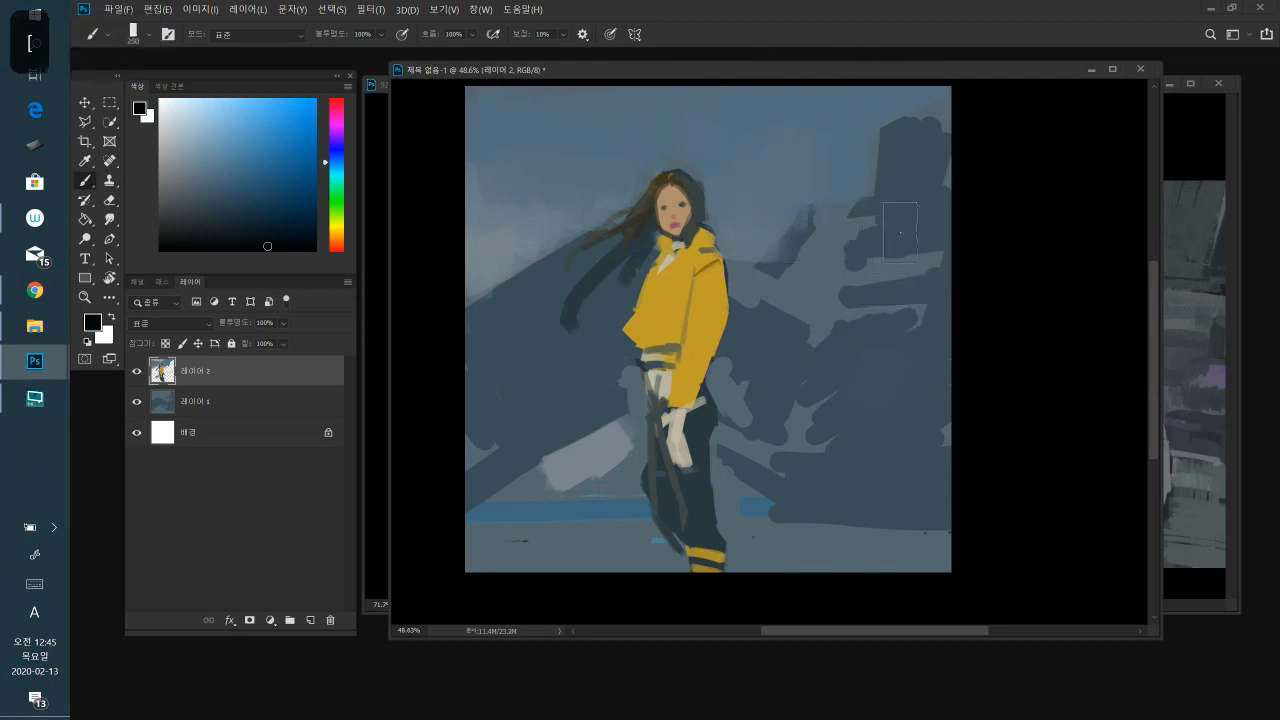
drag(905, 233, 860, 345)
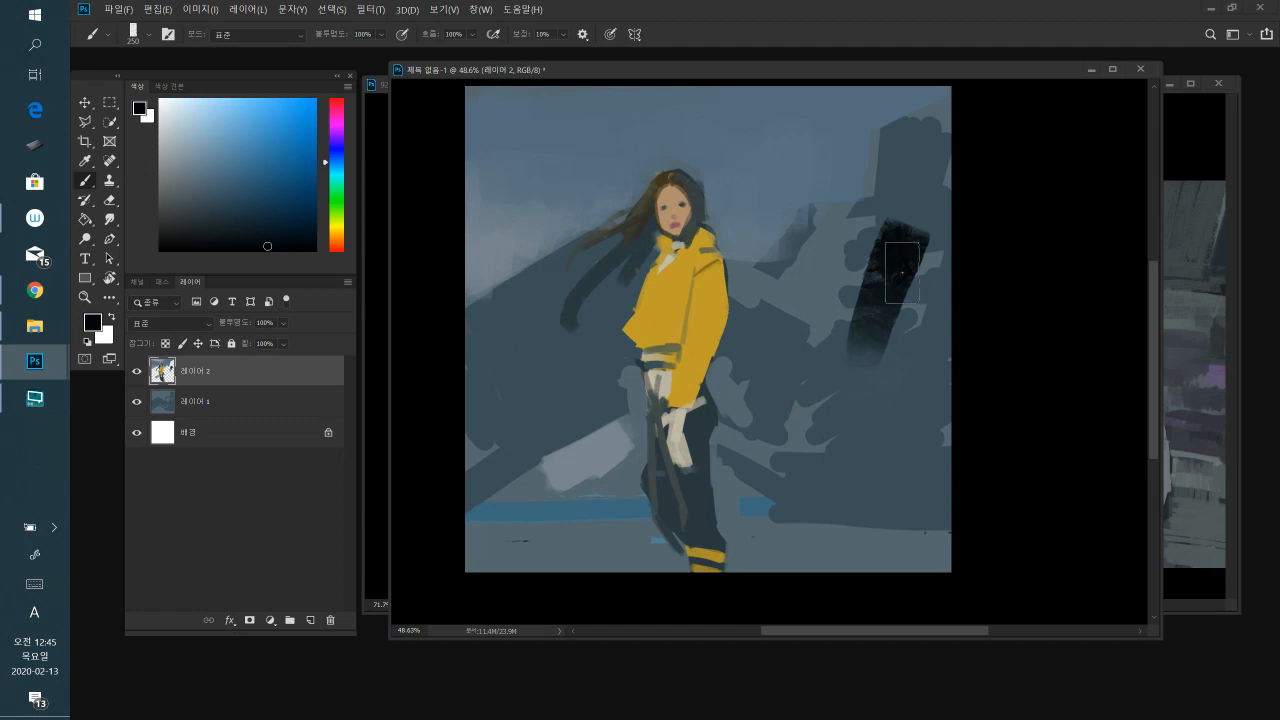
key(ctrl+z)
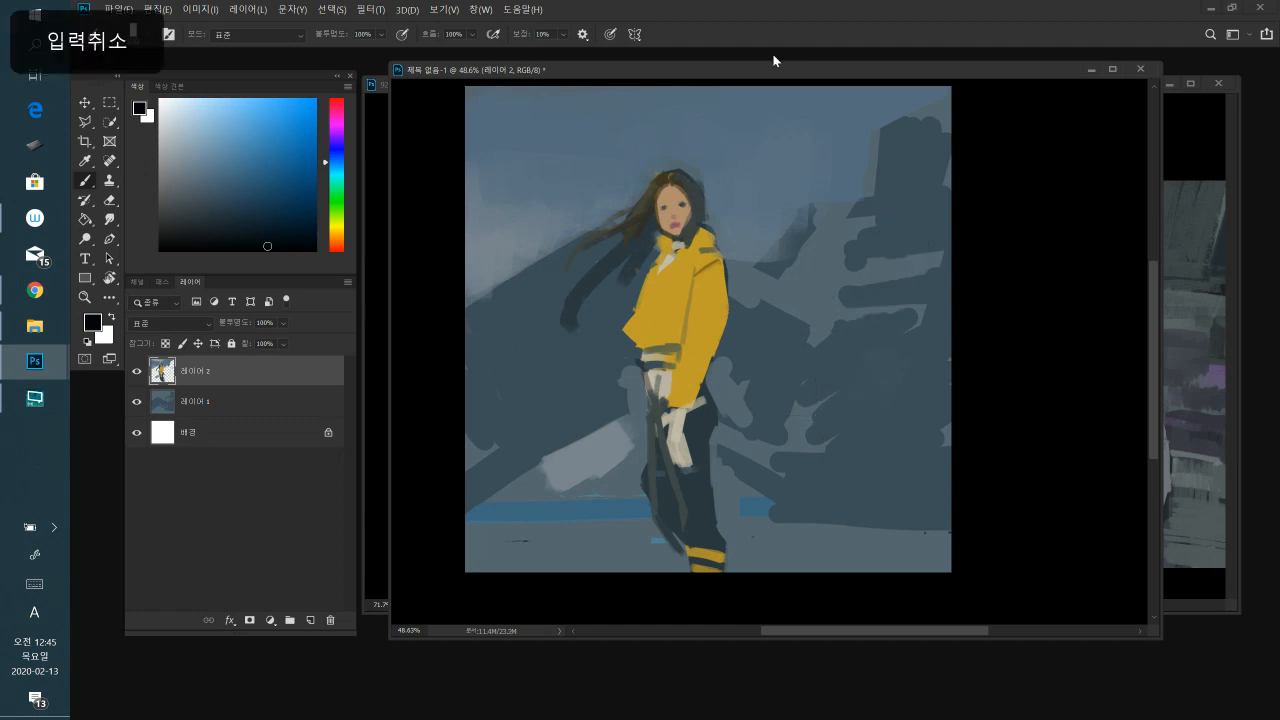
- Cover the drooping end of the lower hair strand with sampled slate background and taper the strand with a smaller brush
alt+click(591, 319)
drag(576, 327, 618, 287)
key(bracketleft)
key(bracketleft)
key(bracketleft)
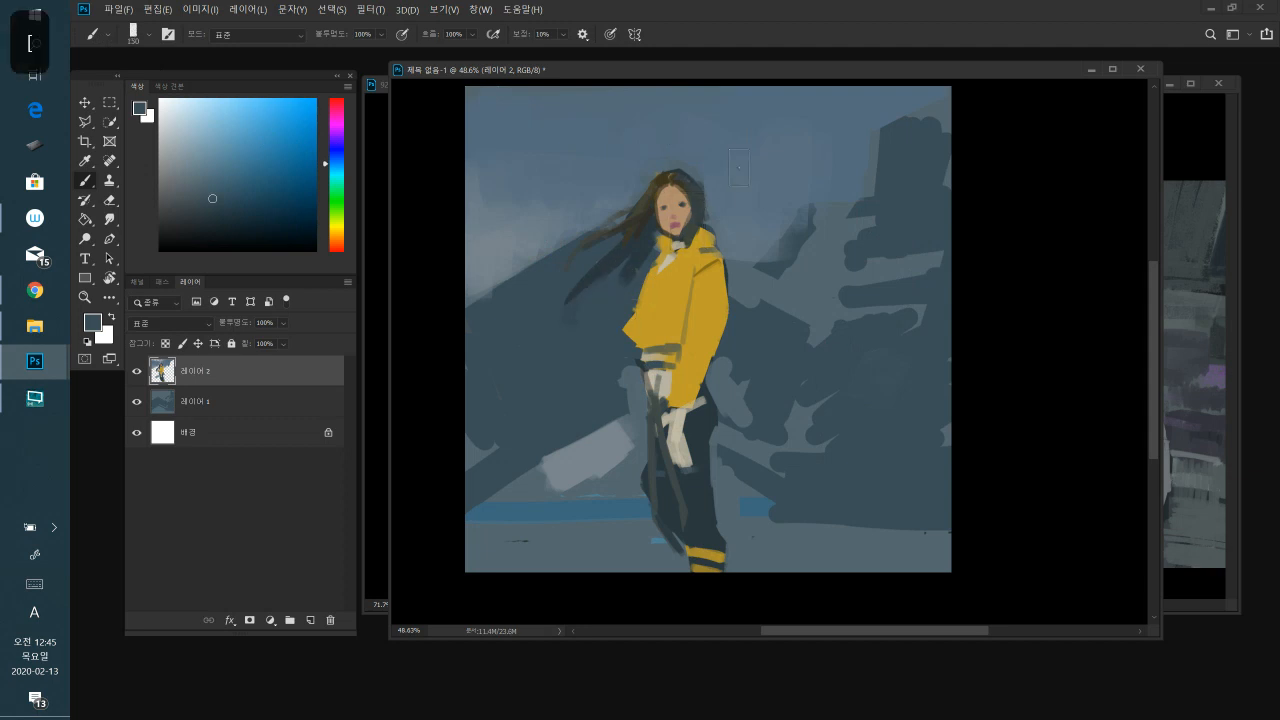
- Deepen the windblown hair strands with dark navy and sampled hair tones, using brush sizes between 35 and 60 px
key(bracketleft)
click(337, 160)
drag(213, 200, 223, 215)
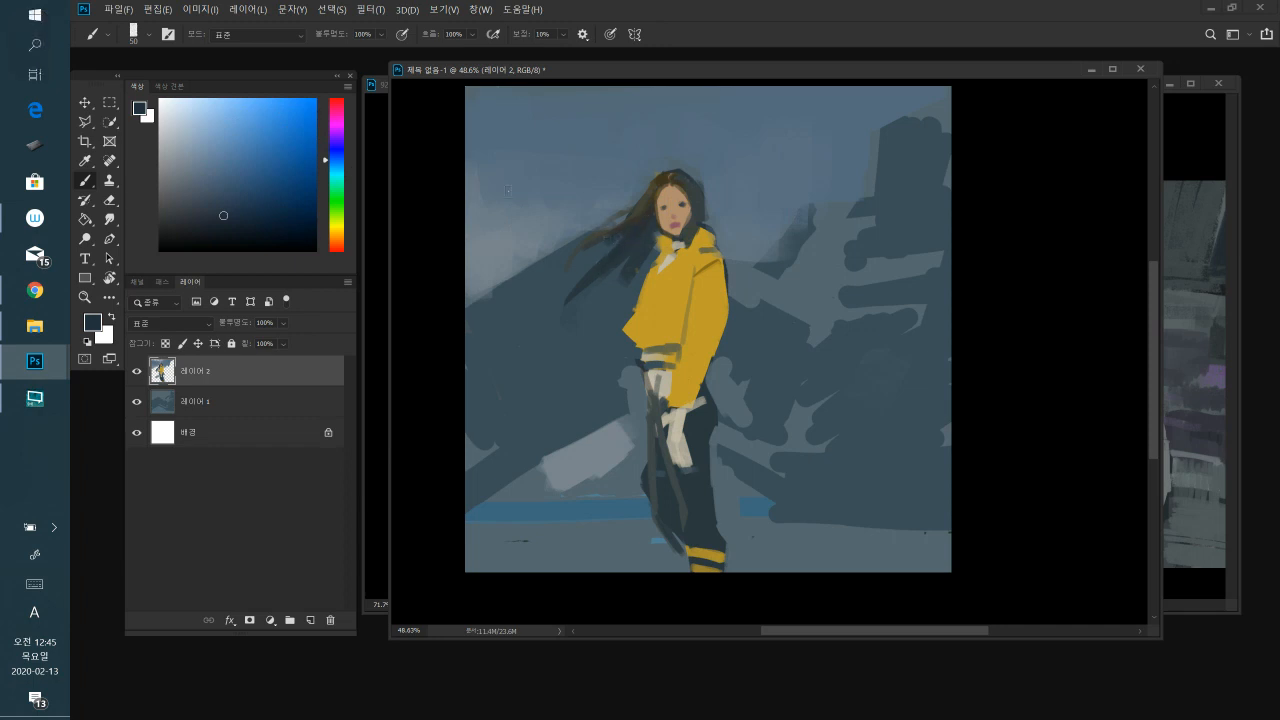
key(bracketleft)
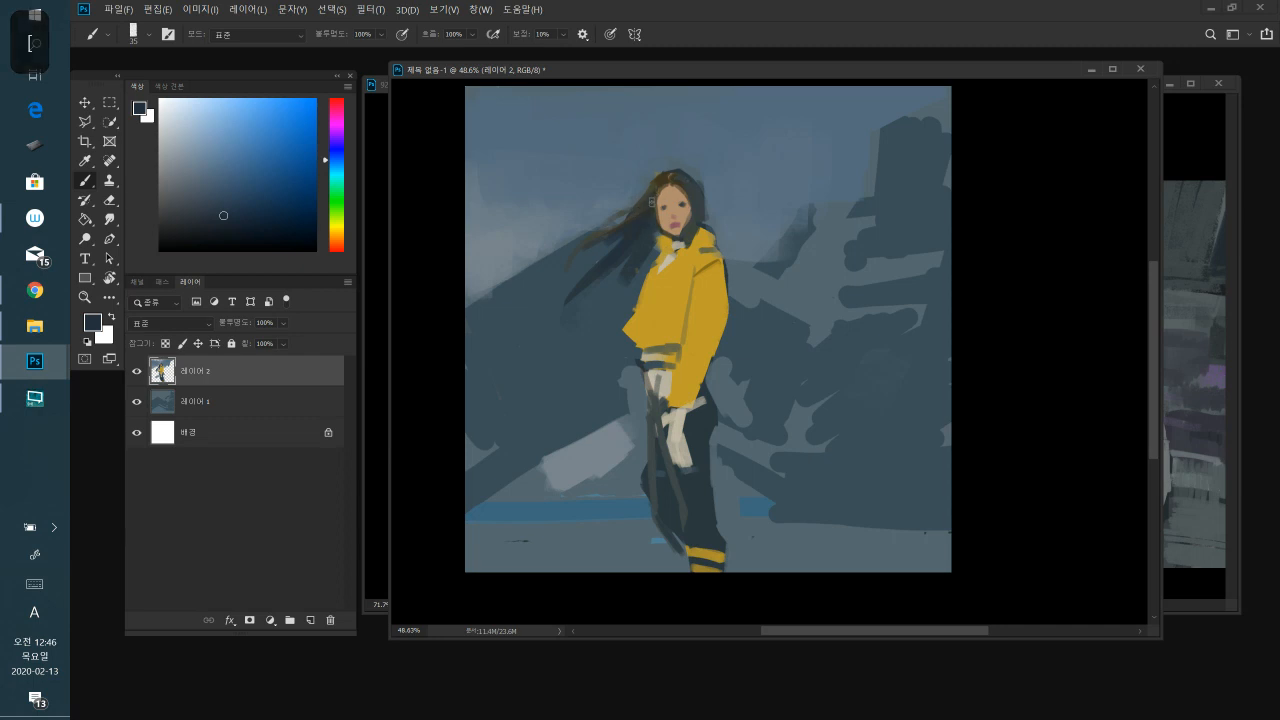
click(204, 225)
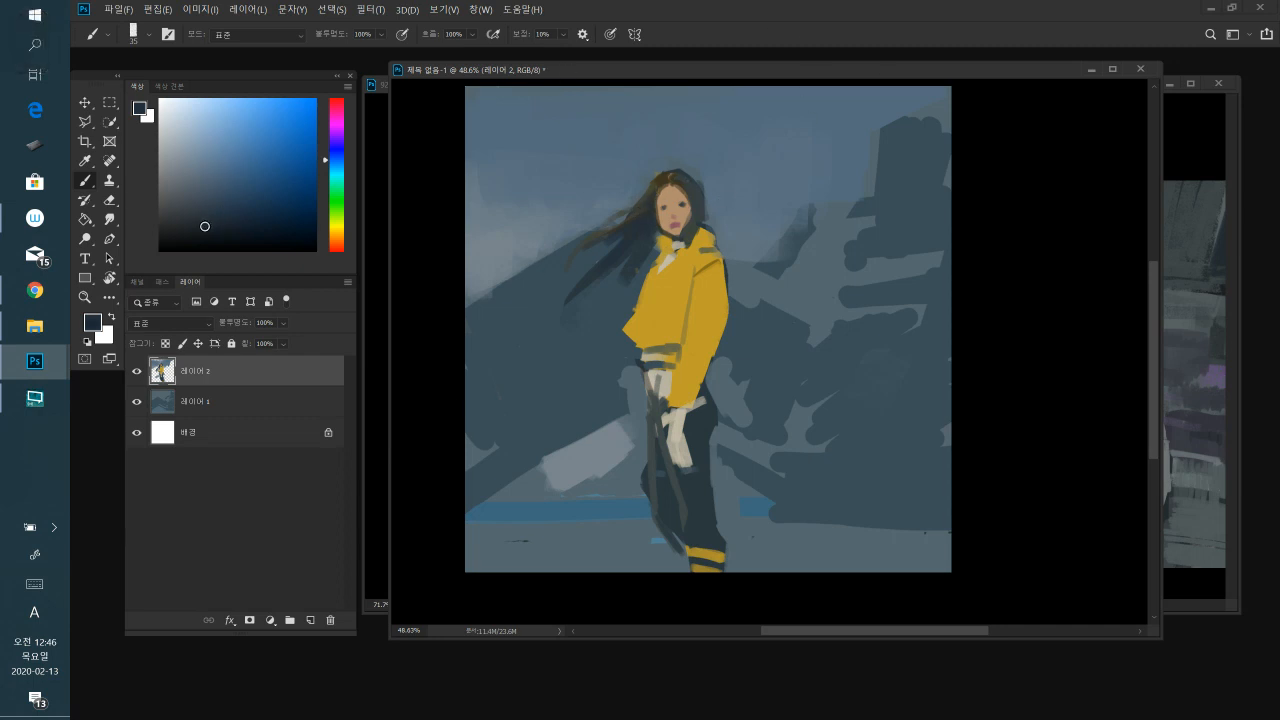
key(bracketright)
key(bracketright)
key(bracketright)
alt+click(639, 224)
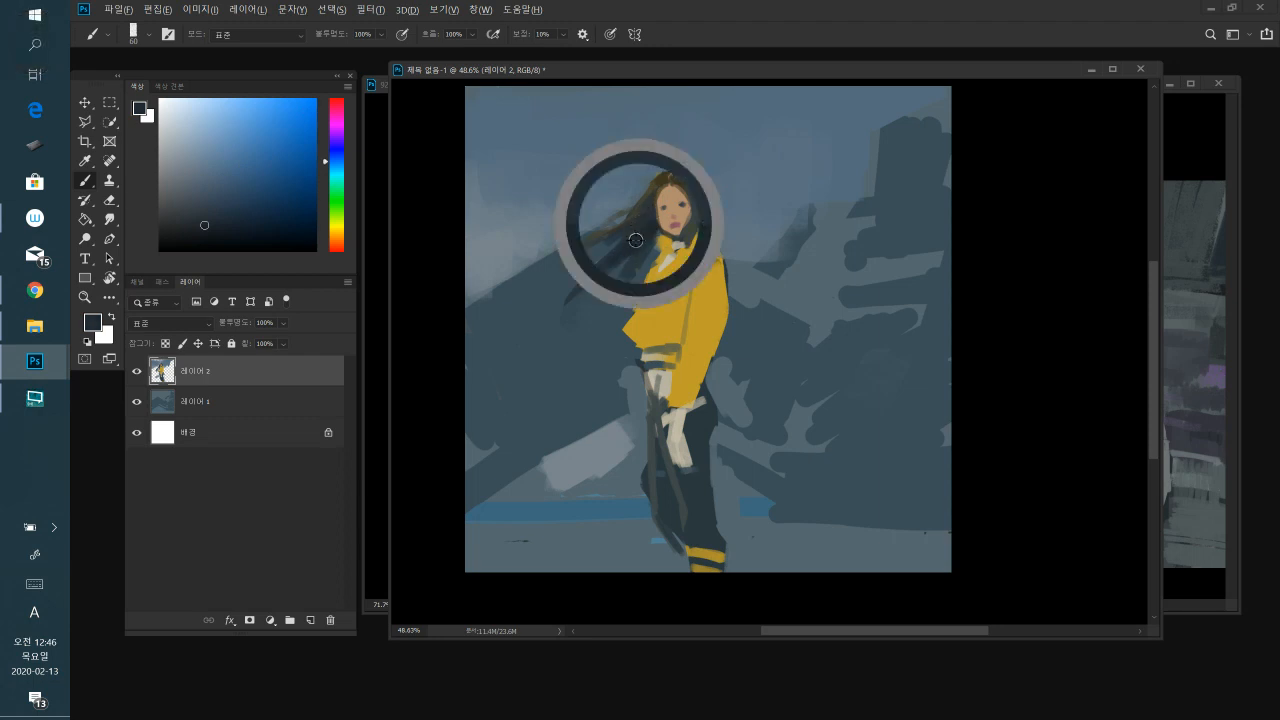
alt+click(652, 224)
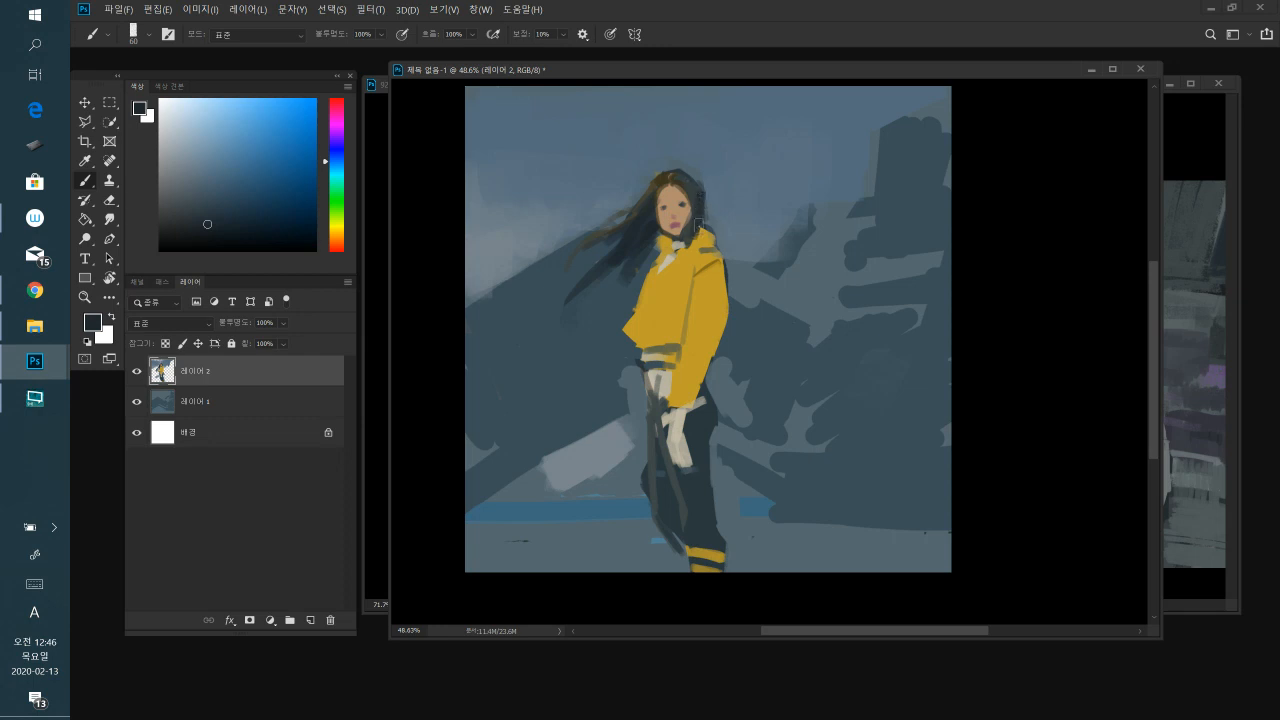
- Darken and reshape the hair on the side of the face opposite the blowing strands with sampled dark tones
alt+click(694, 183)
drag(694, 184, 700, 206)
alt+click(692, 197)
- Rework the jacket's collar and shoulder with sampled yellow and sample the adjoining sky blue for edge touch-ups
alt+click(670, 293)
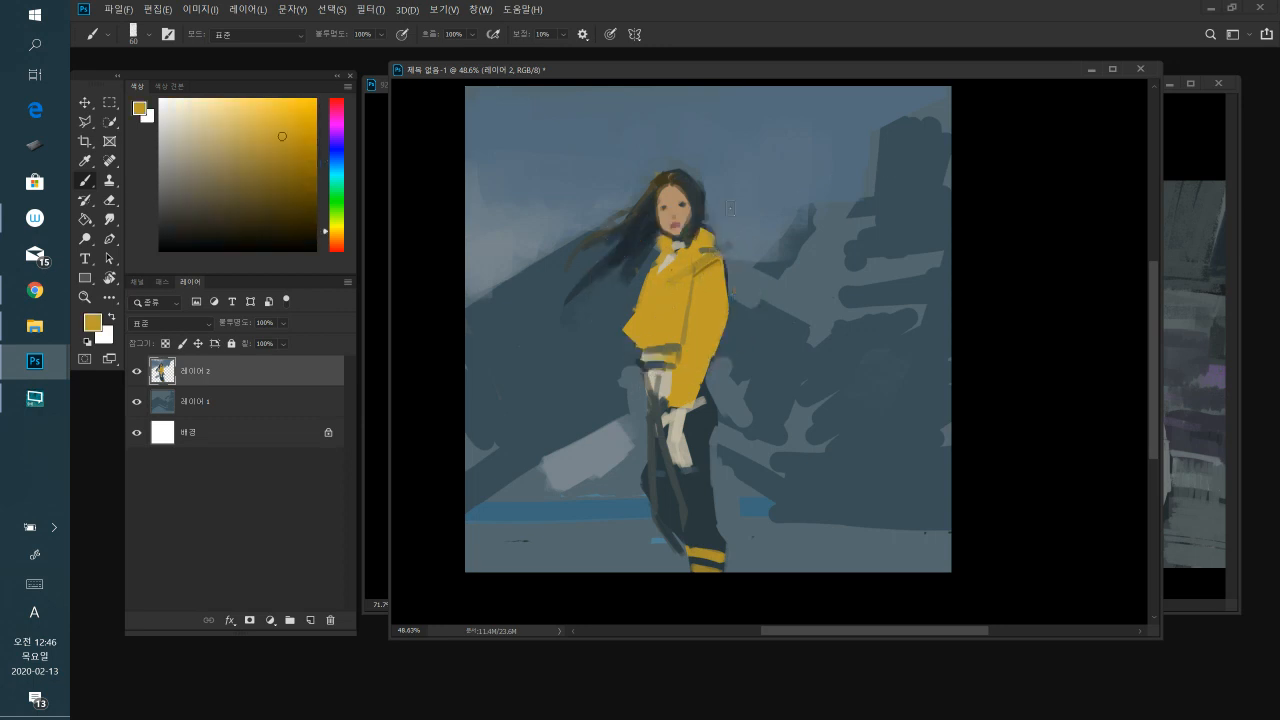
alt+click(736, 224)
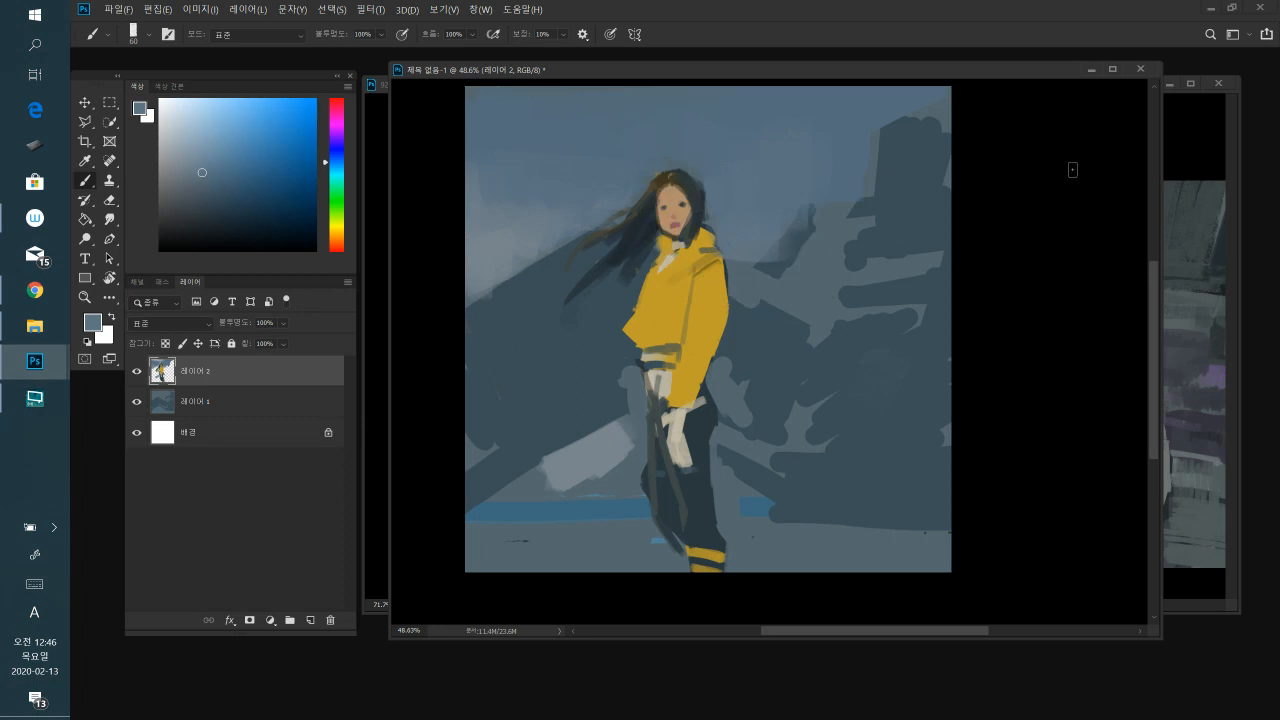
alt+click(656, 294)
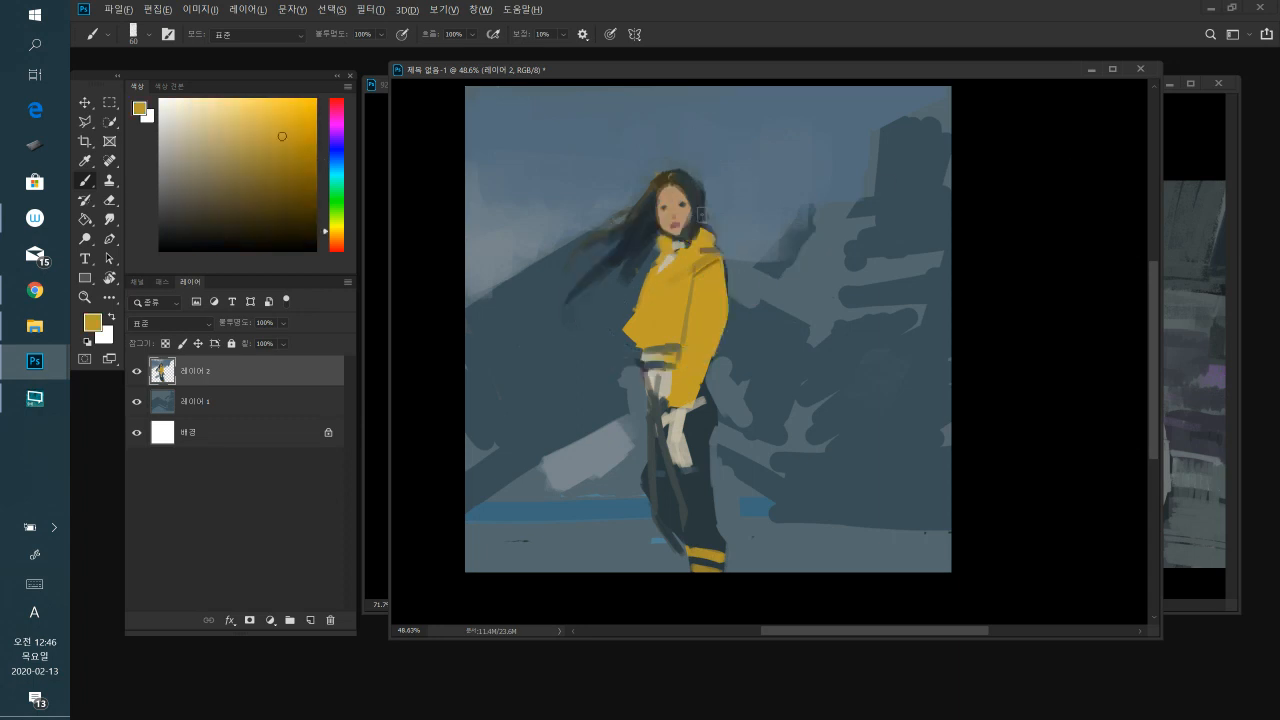
- Darken the sampled hair tone to near-black for hair touch-ups, and mix an ochre brown with a 40 px brush
alt+click(683, 205)
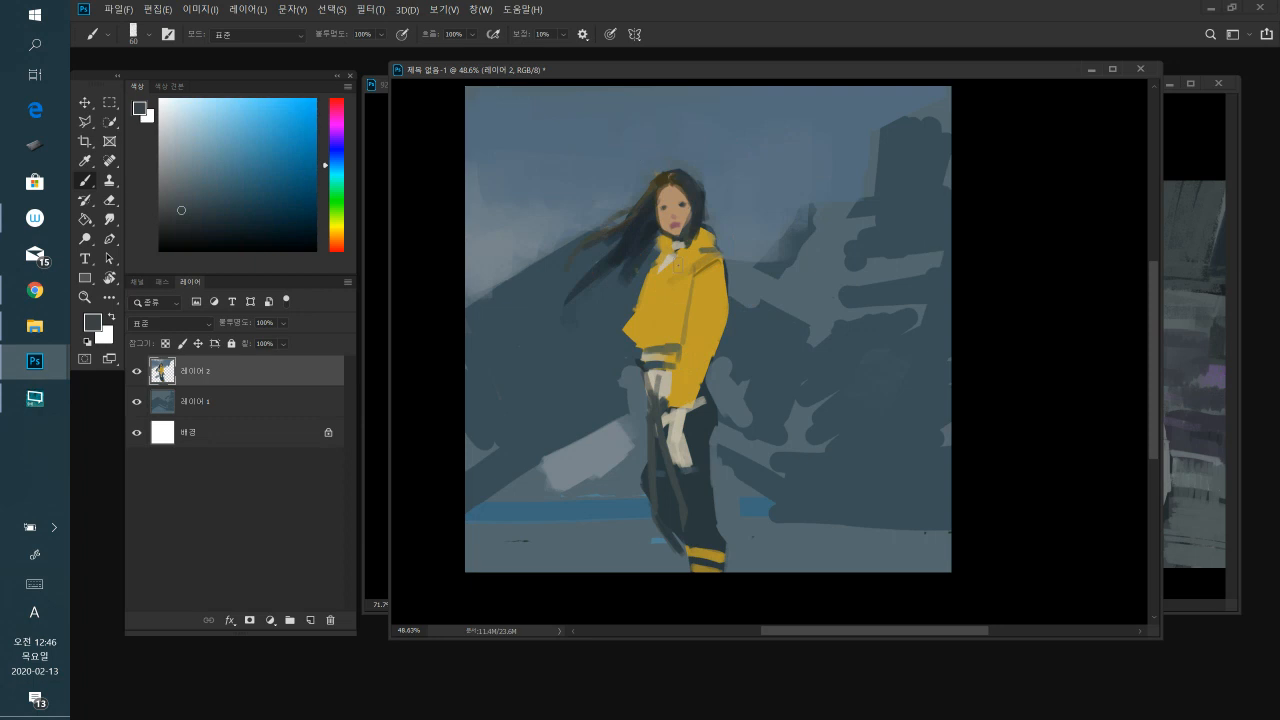
click(243, 232)
key(bracketleft)
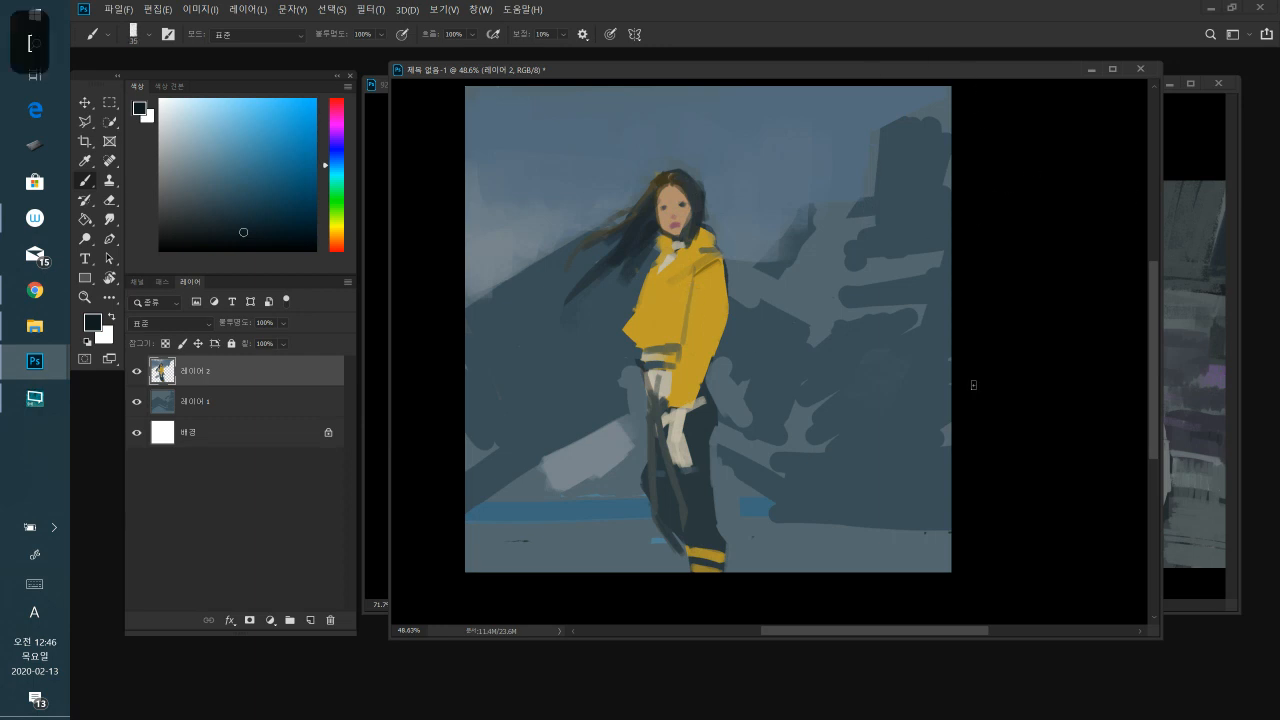
key(bracketright)
drag(337, 228, 337, 234)
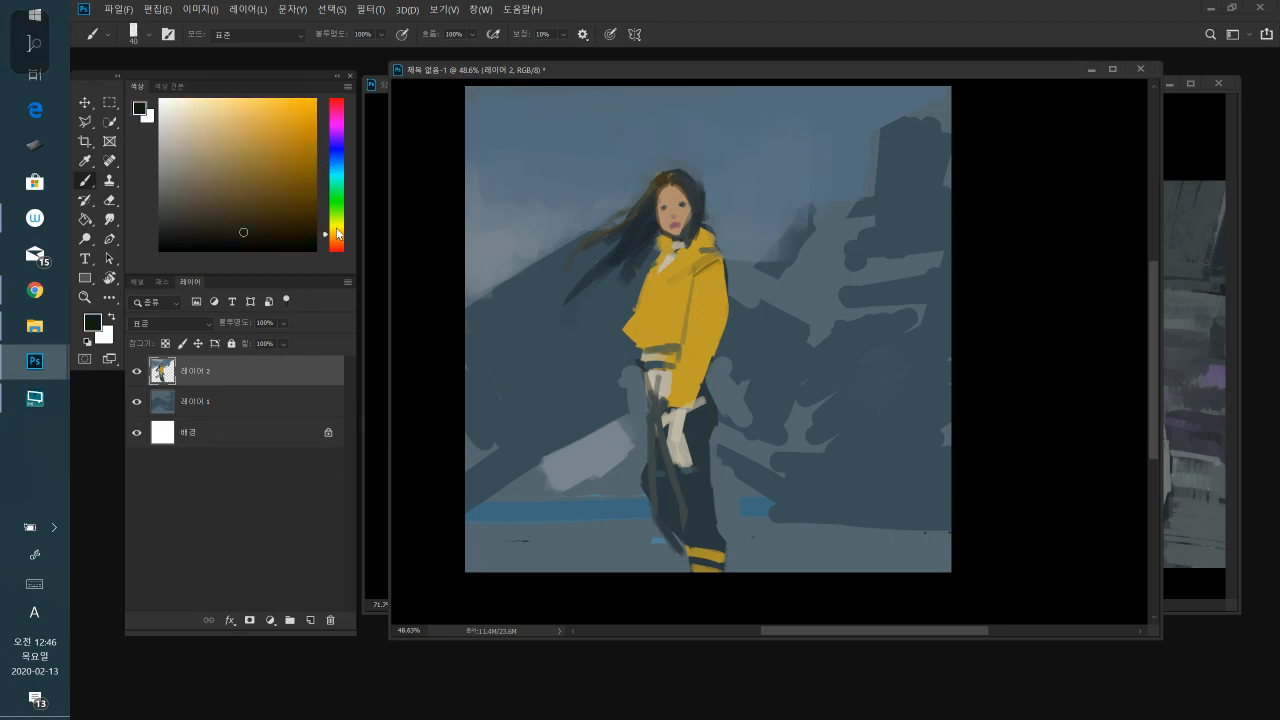
click(277, 162)
click(279, 167)
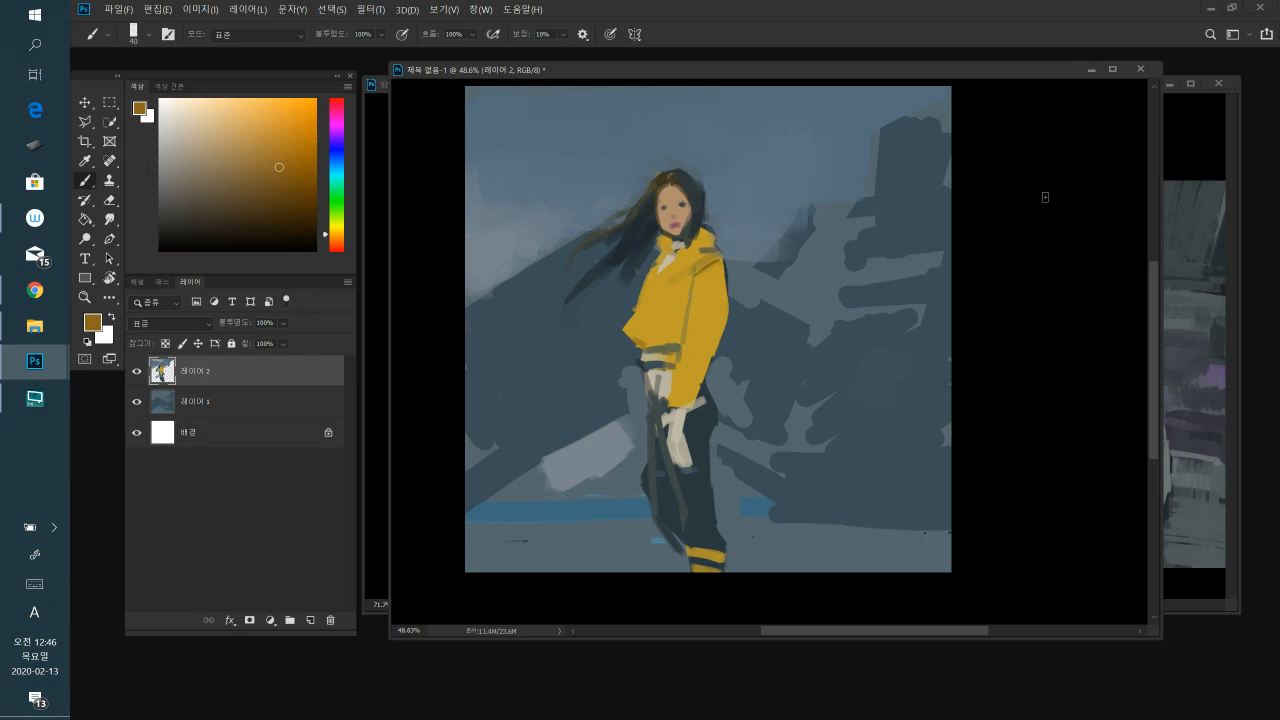
- Extend the light ground patch to the leg, trim its lower edge with sampled ground grey, and sample the backdrop blues
alt+click(620, 446)
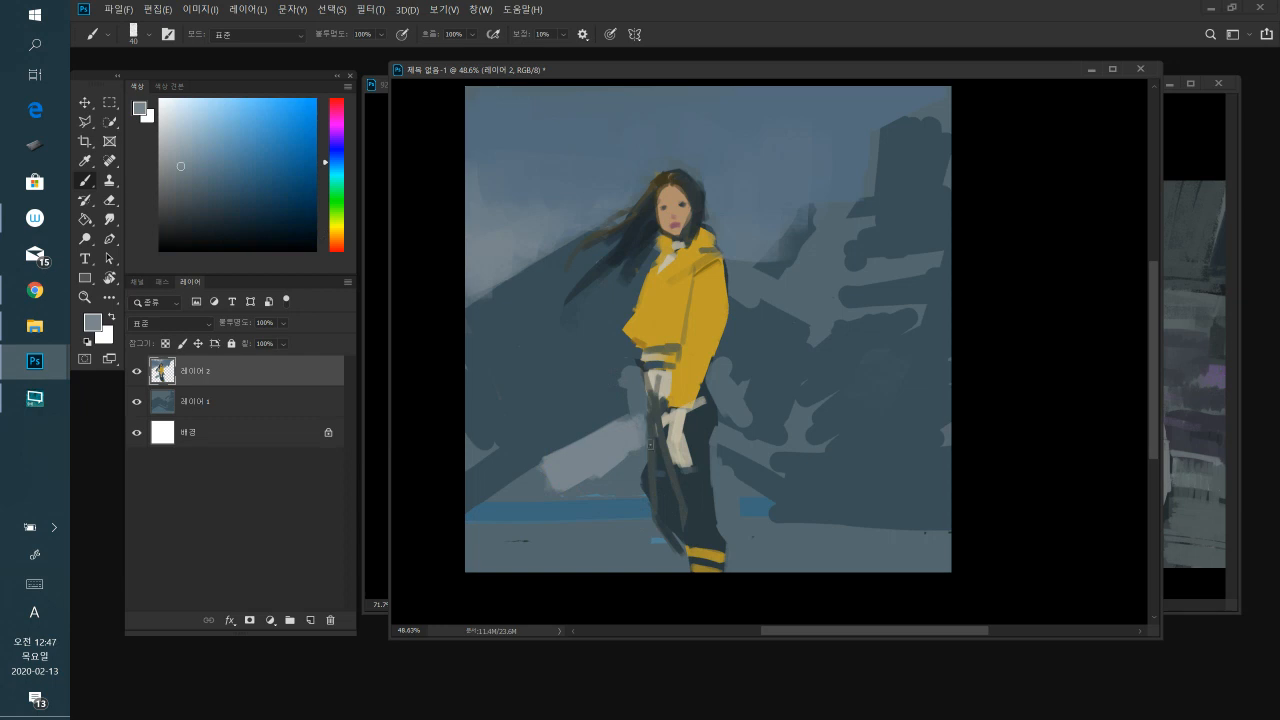
alt+click(586, 466)
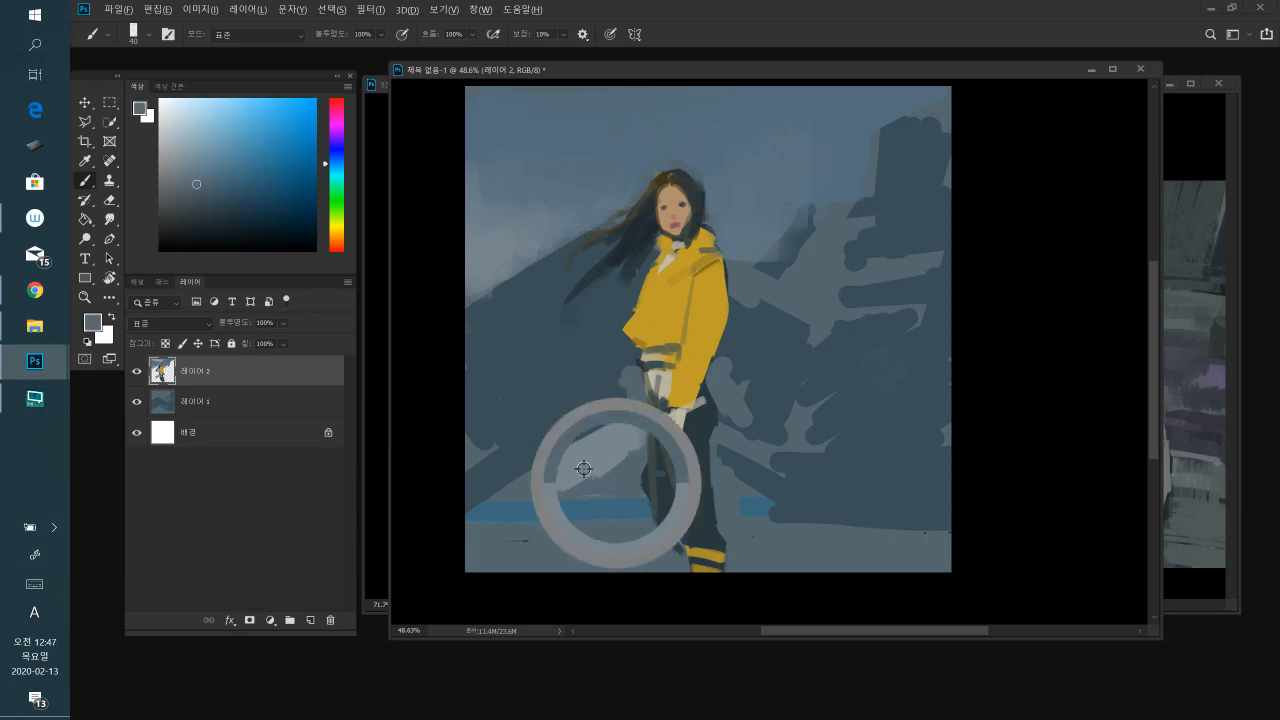
mouse_move(614, 476)
mouse_down()
mouse_move(560, 484)
mouse_move(608, 495)
mouse_up()
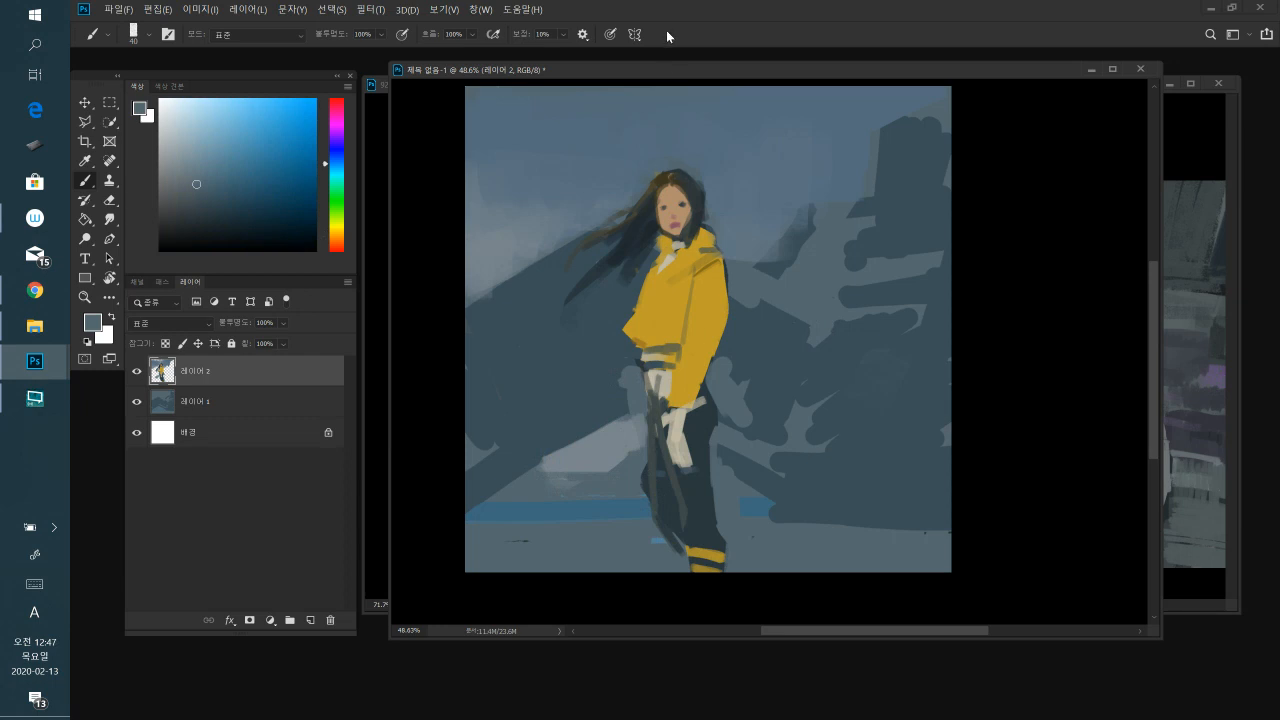
alt+click(694, 150)
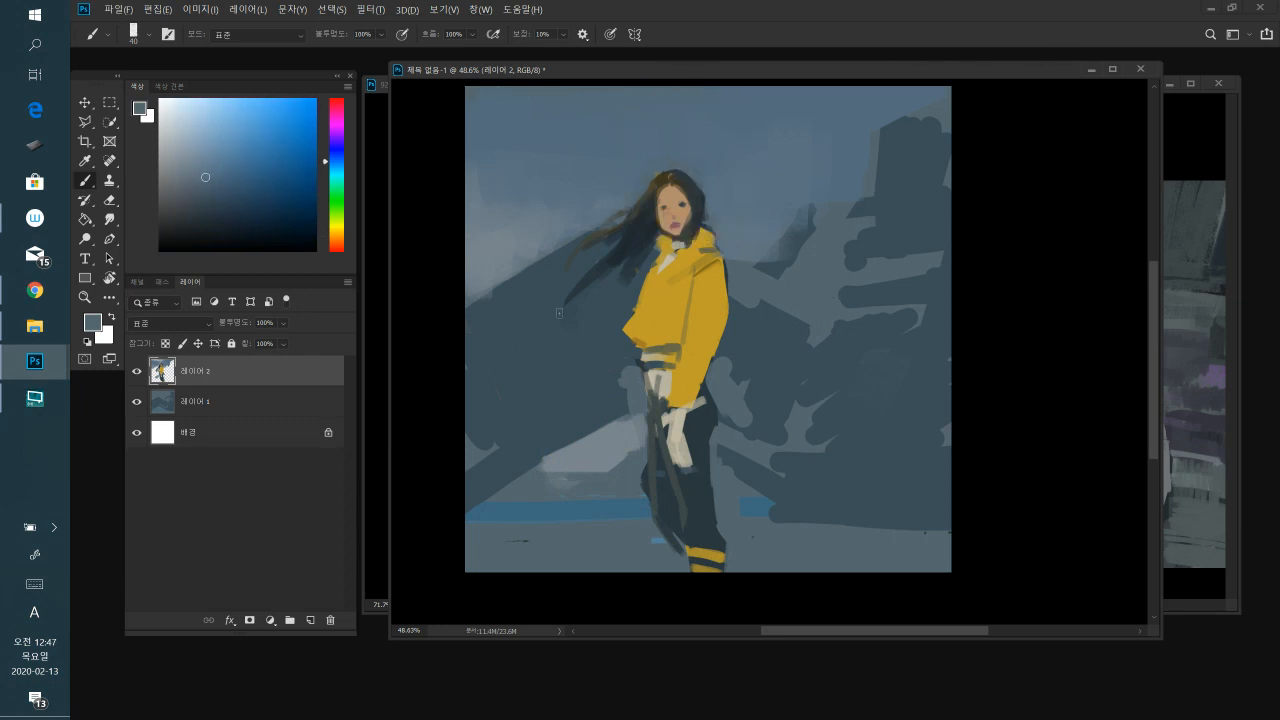
alt+click(900, 152)
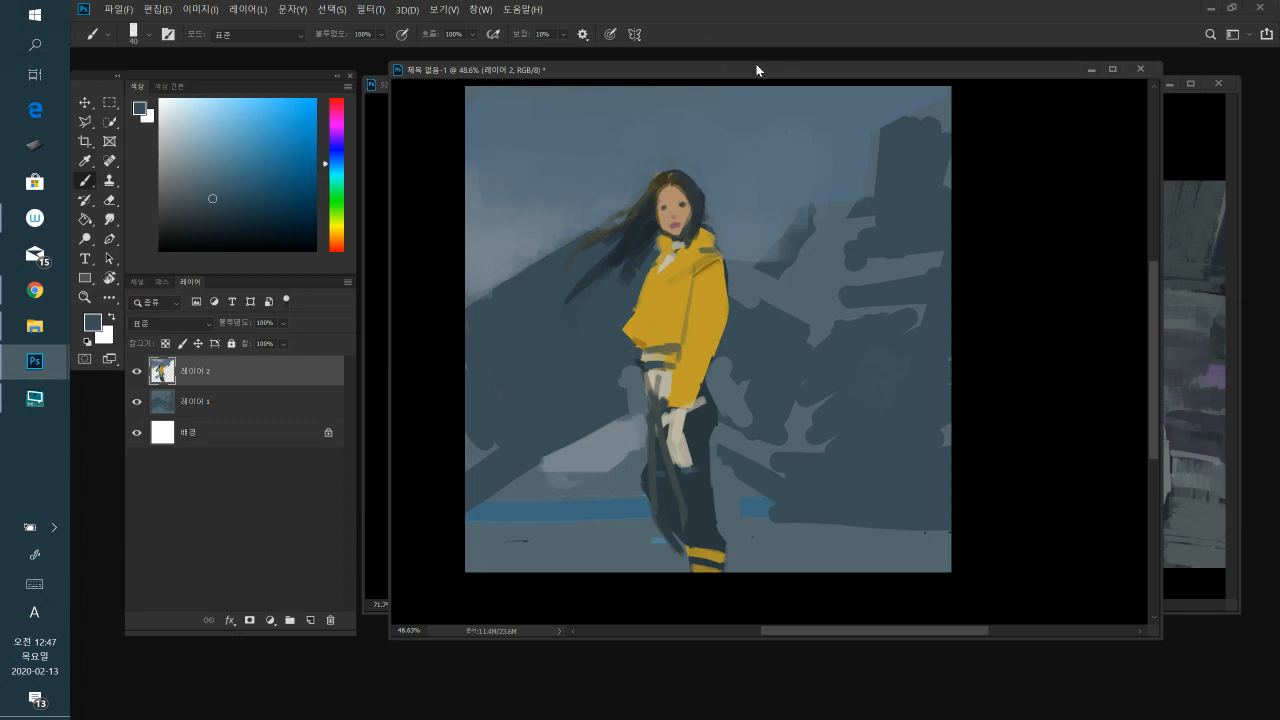
- Shade the eyes, nose and mouth with dark reddish brown using a 25 px brush, and sample the skin tone
drag(336, 234, 337, 245)
mouse_move(214, 204)
mouse_down()
mouse_move(229, 194)
mouse_move(222, 215)
mouse_up()
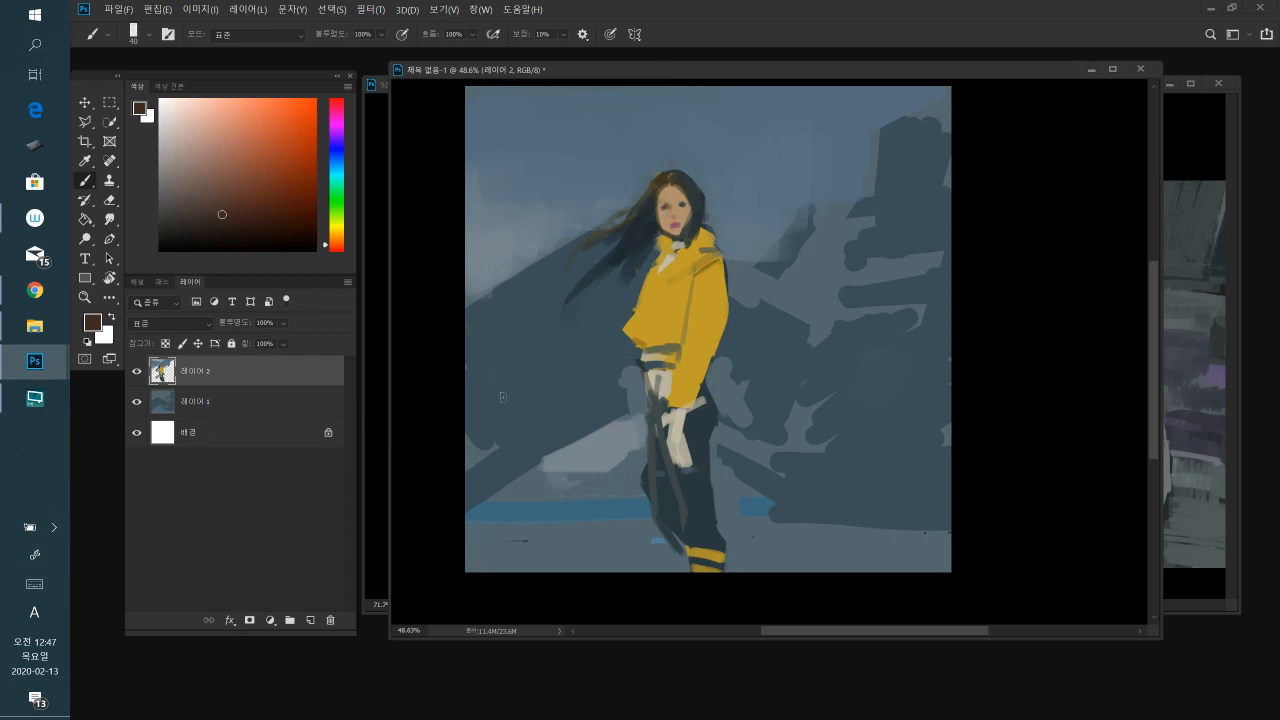
key(bracketleft)
alt+click(683, 209)
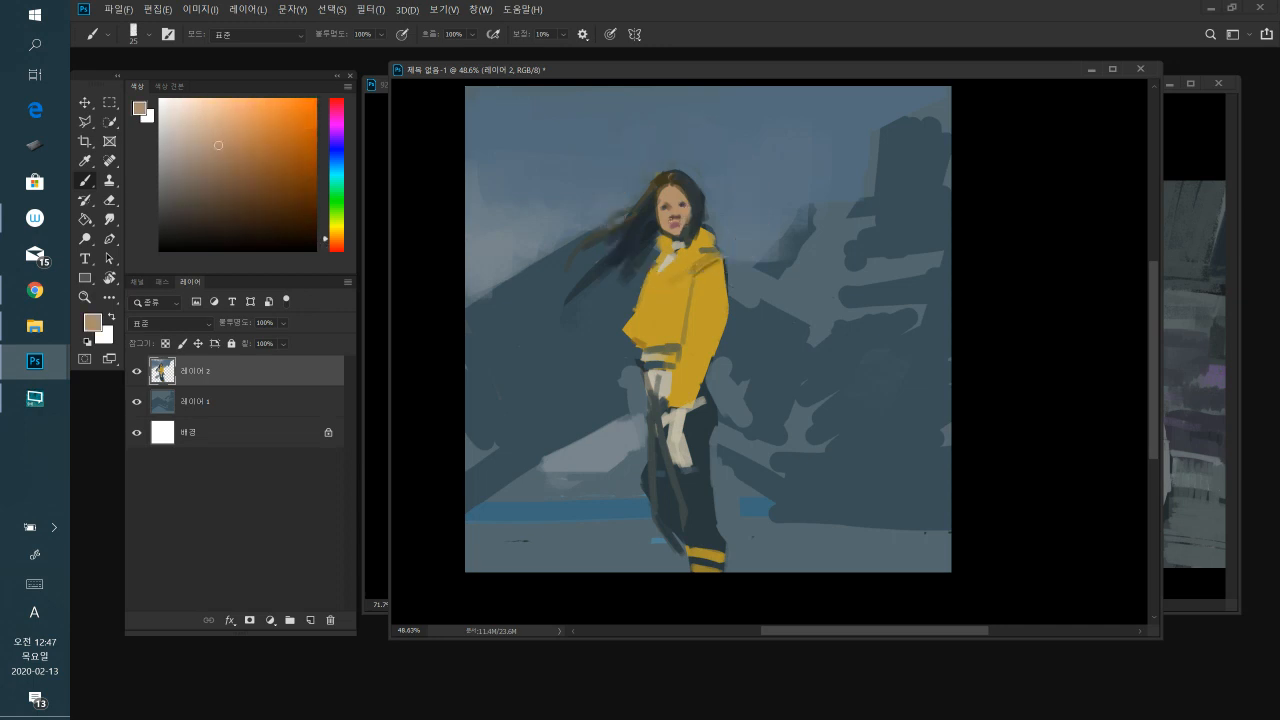
- Refine the facial features and the hairline along the cheek with sampled brown shadow, skin and dark hair tones
alt+click(679, 216)
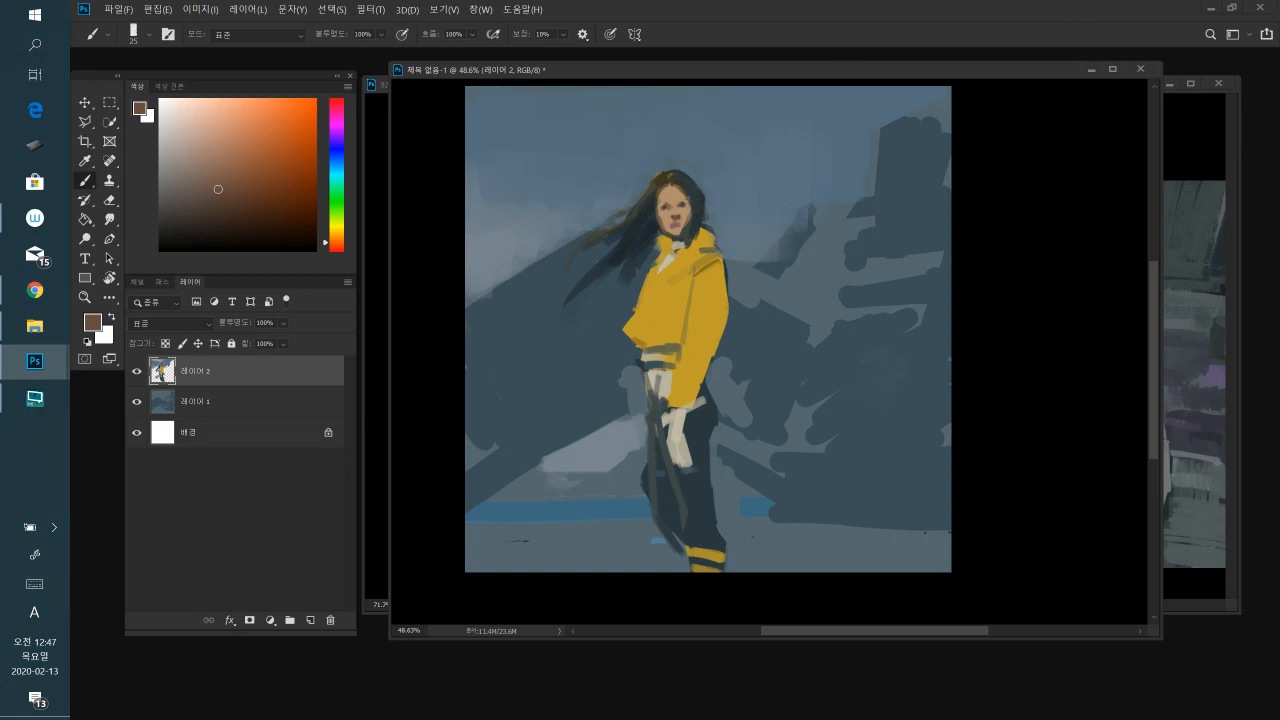
alt+click(666, 196)
alt+click(646, 214)
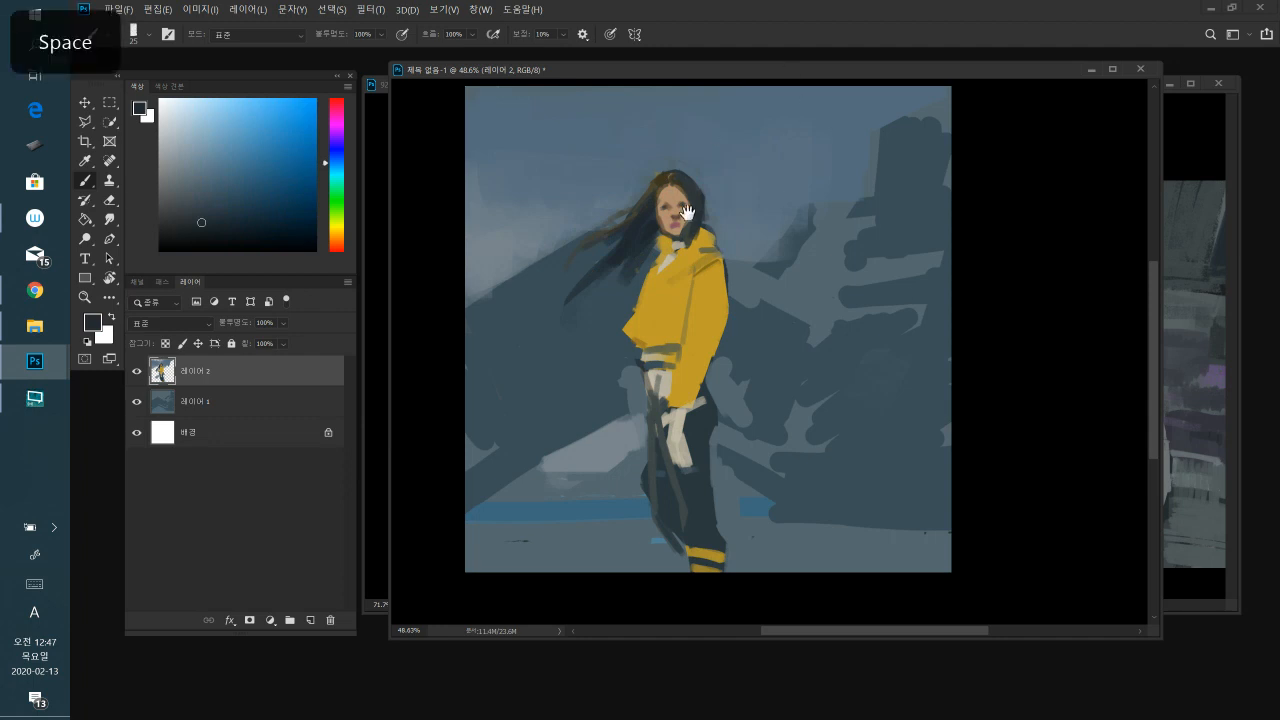
- Paint both eyes with the sampled dark hair tone using a 15 px brush, and trim their edges with sampled skin tone
drag(670, 200, 869, 208)
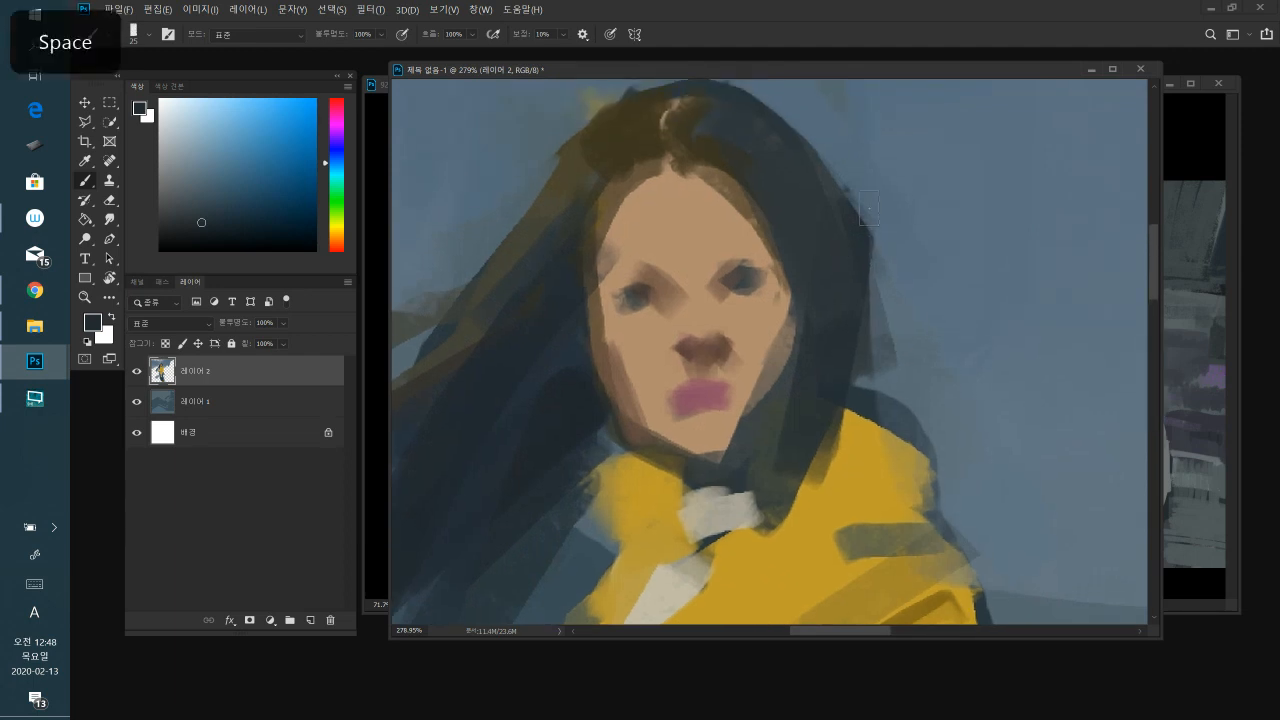
key(bracketleft)
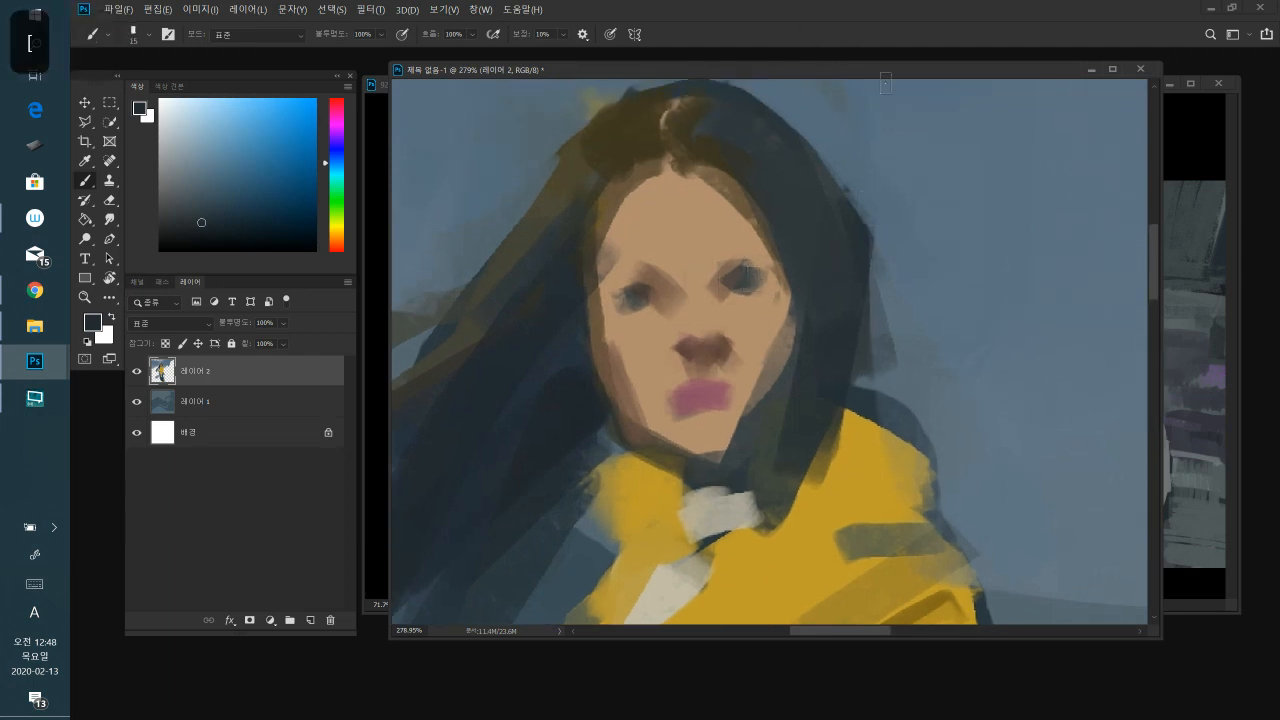
alt+click(566, 300)
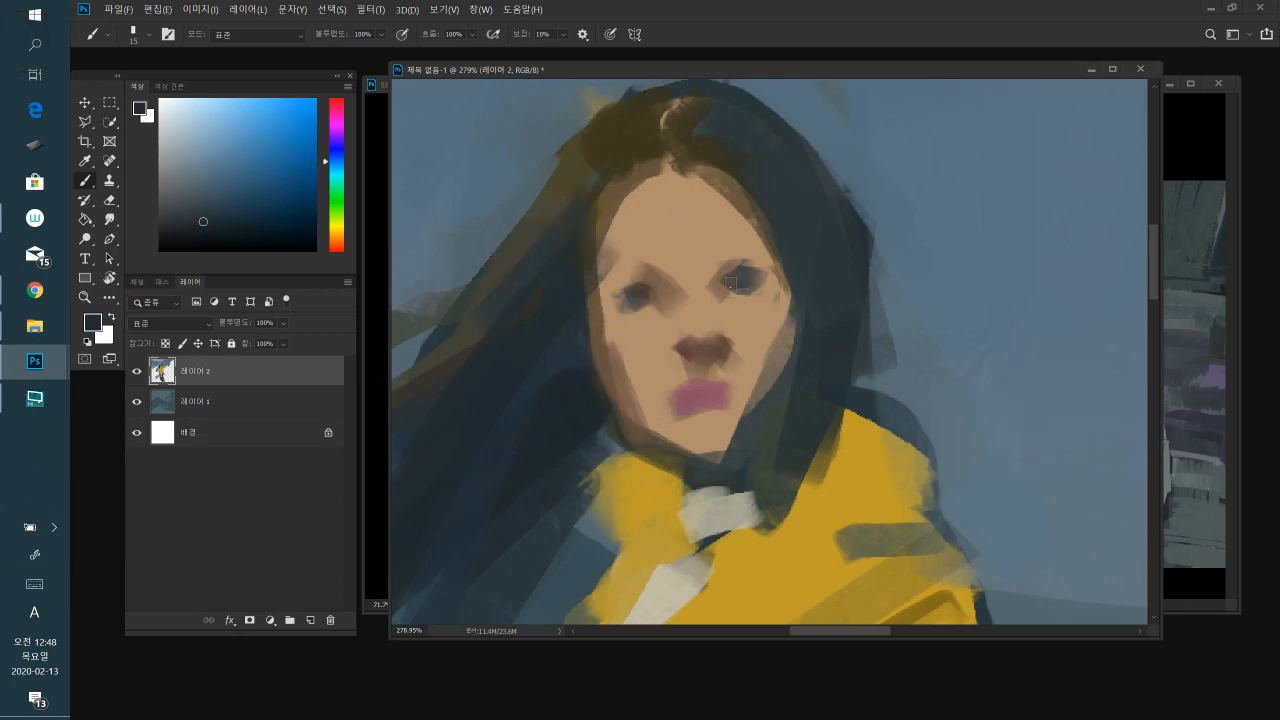
mouse_move(727, 289)
mouse_down()
mouse_move(782, 266)
mouse_move(763, 283)
mouse_move(757, 265)
mouse_move(780, 258)
mouse_move(743, 270)
mouse_up()
alt+click(757, 262)
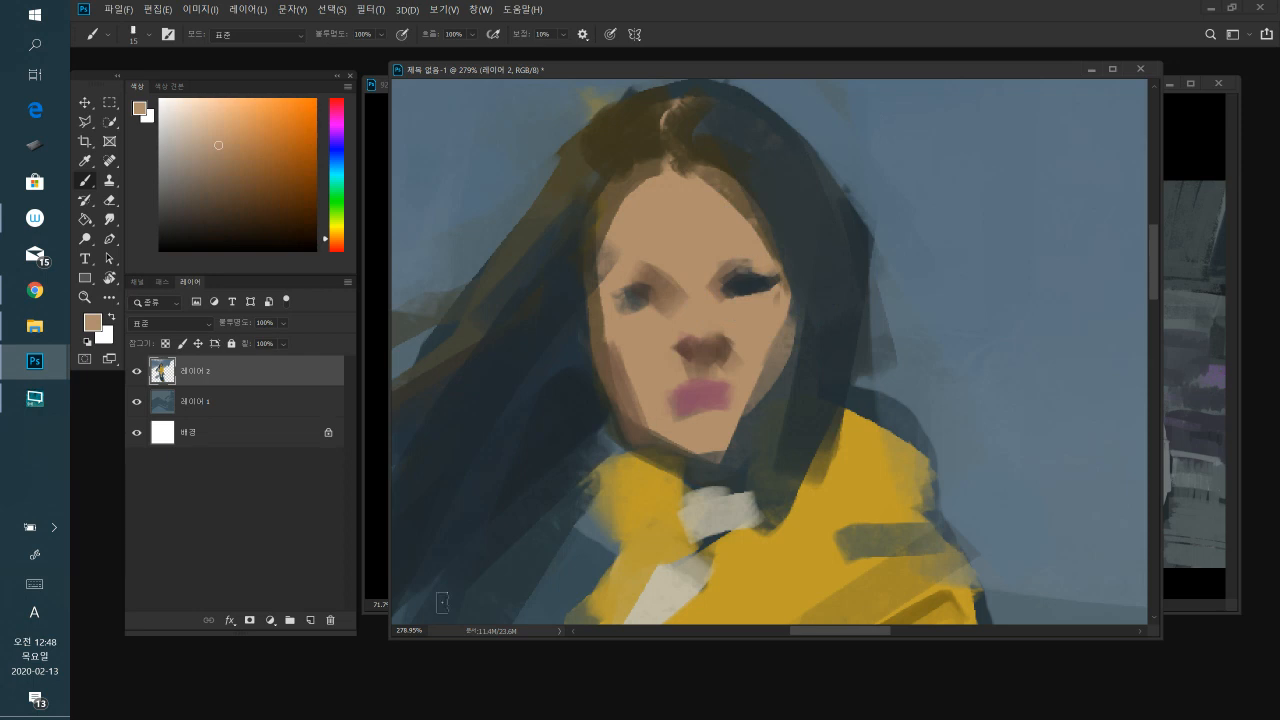
alt+click(753, 286)
mouse_move(643, 296)
mouse_down()
mouse_move(657, 302)
mouse_move(604, 296)
mouse_up()
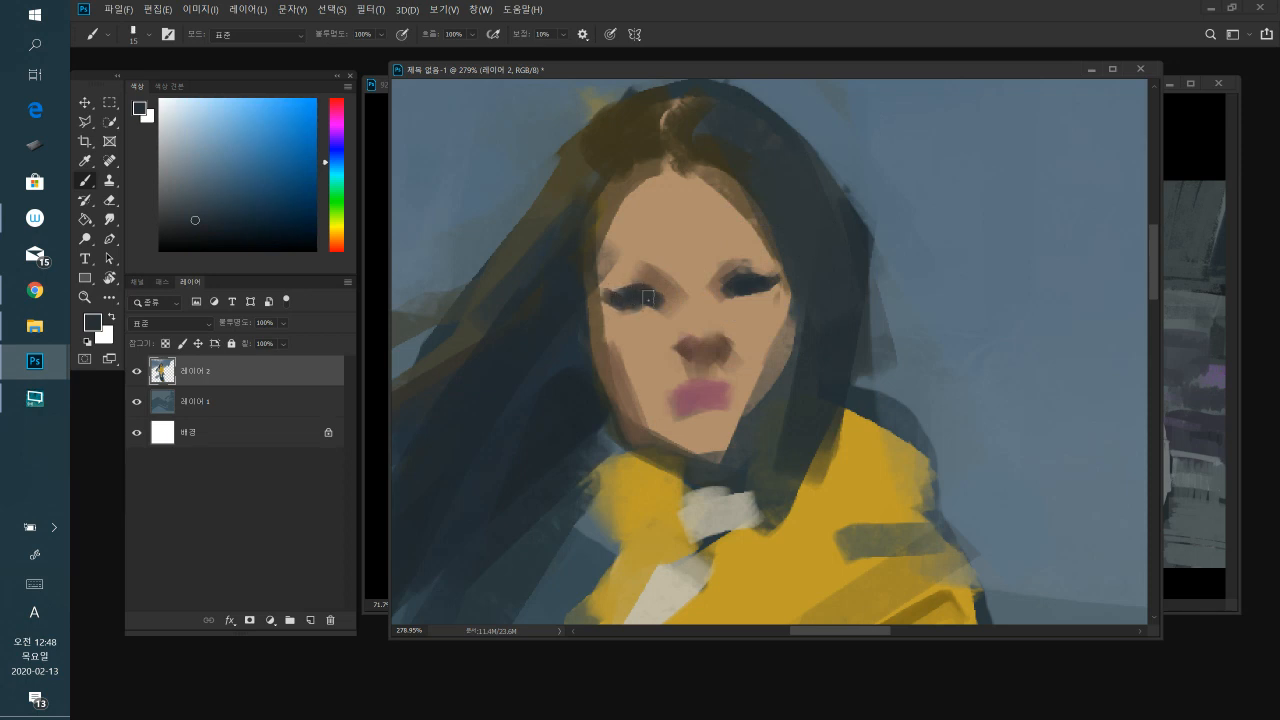
alt+click(620, 318)
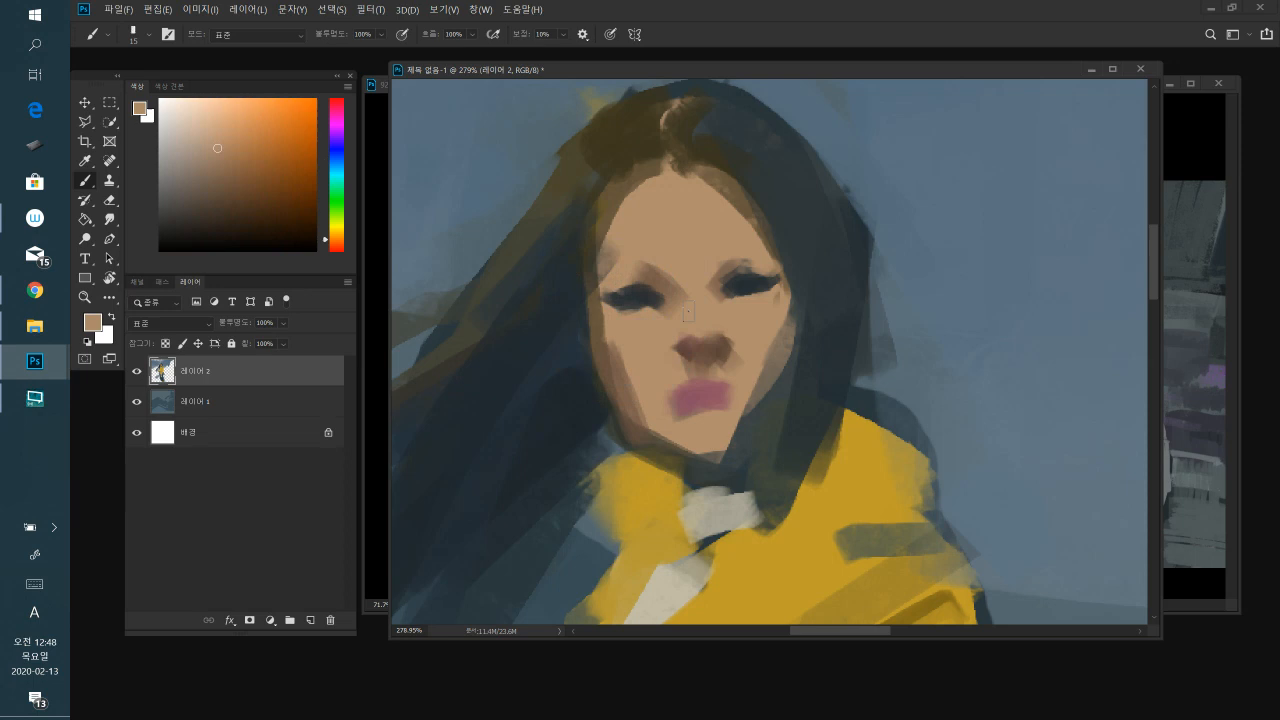
alt+click(658, 318)
- Cover the dark eye shapes with sampled skin tone using a 30 px brush
drag(936, 374, 901, 415)
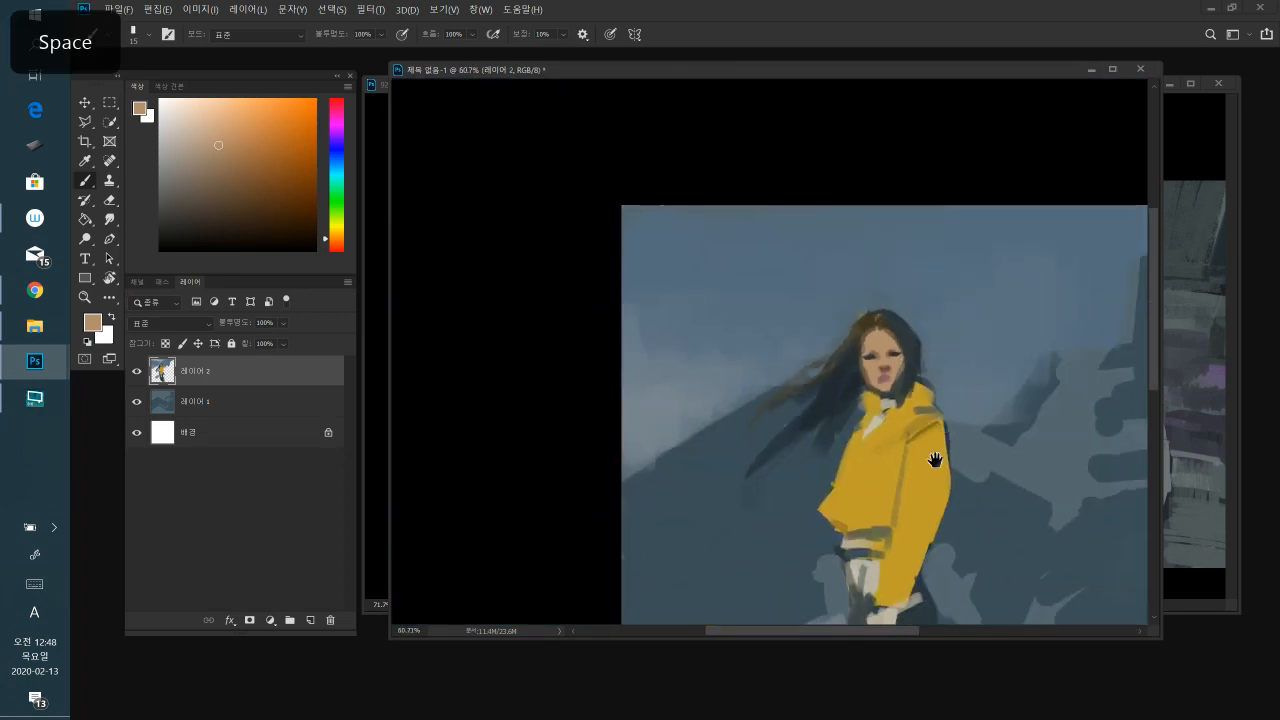
mouse_move(935, 460)
mouse_down()
mouse_move(880, 303)
mouse_move(871, 317)
mouse_up()
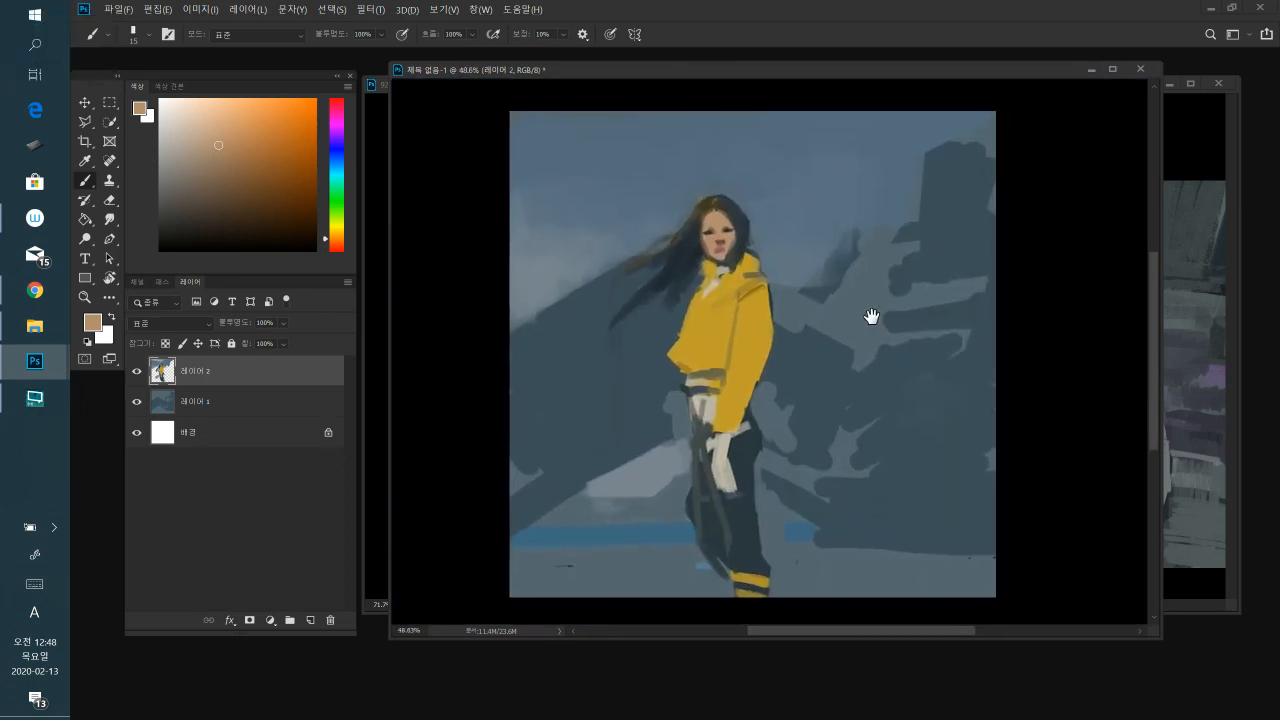
drag(715, 212, 800, 181)
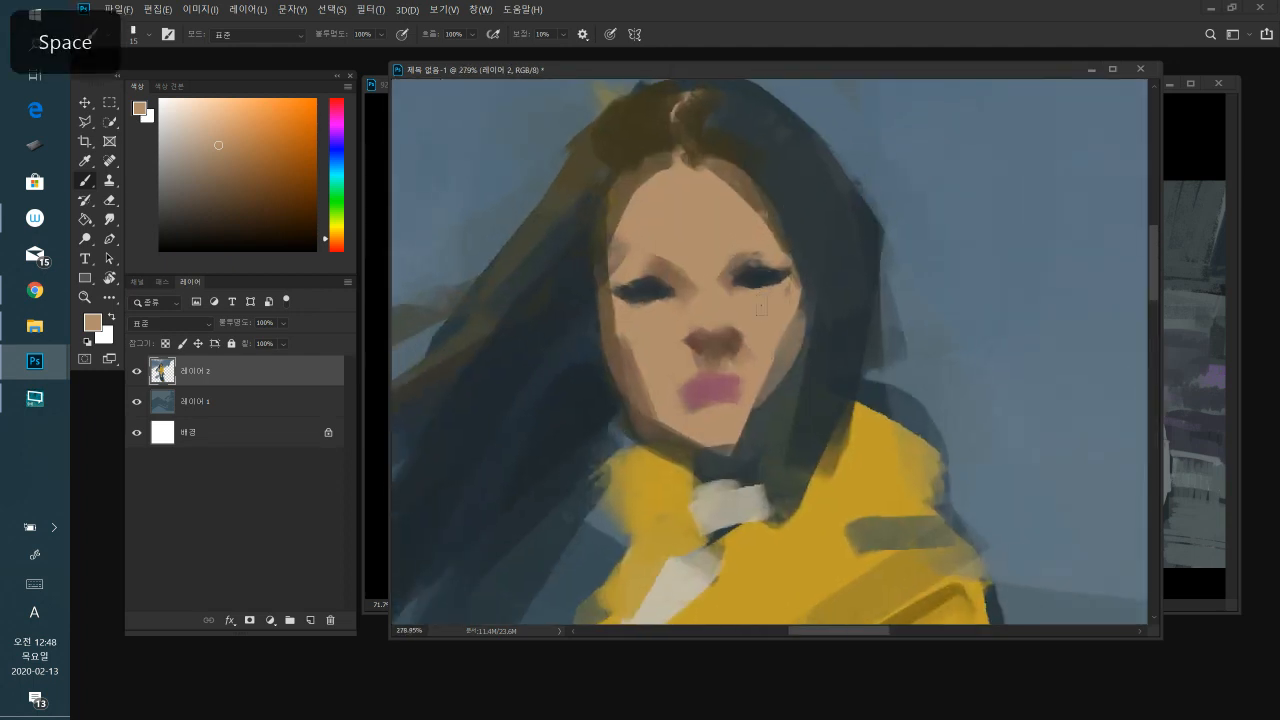
key(bracketright)
alt+click(761, 306)
key(bracketright)
key(bracketright)
mouse_move(748, 272)
mouse_down()
mouse_move(776, 274)
mouse_move(758, 280)
mouse_up()
mouse_move(624, 301)
mouse_down()
mouse_move(661, 315)
mouse_move(672, 286)
mouse_up()
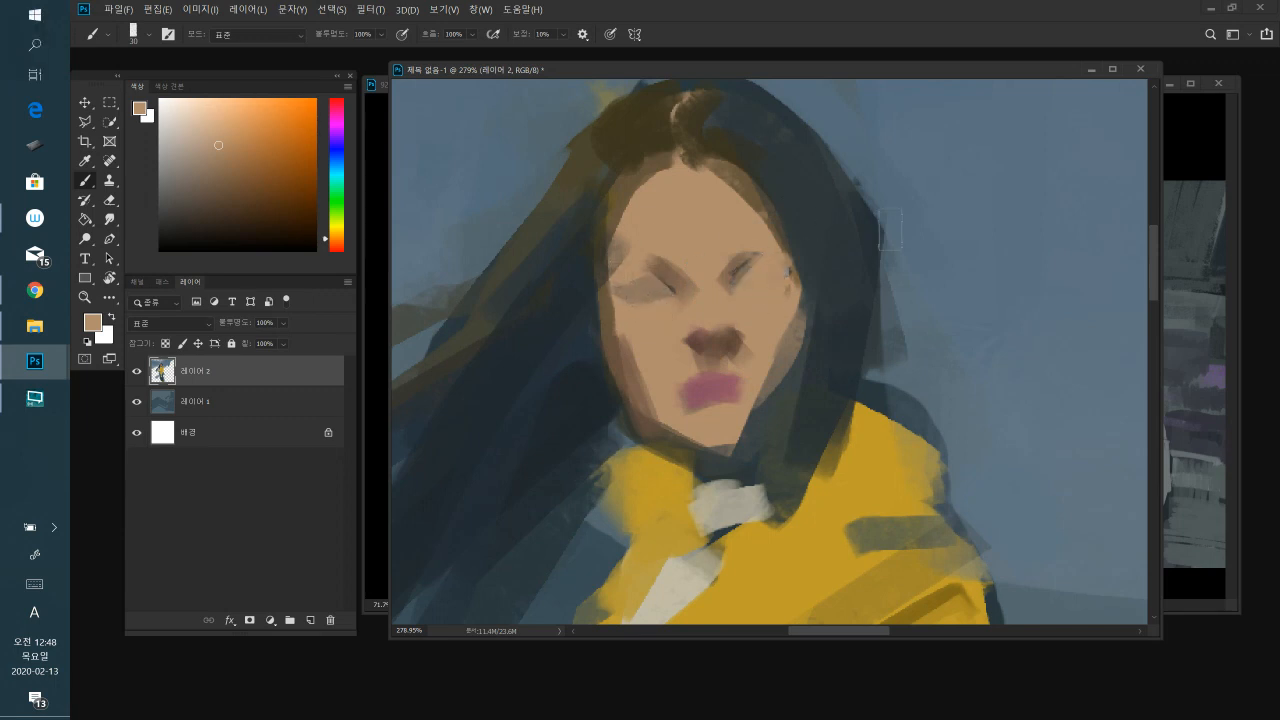
- Mix a dark muted purple and repaint both eyes as narrow shapes with a 9 px brush
alt+click(570, 392)
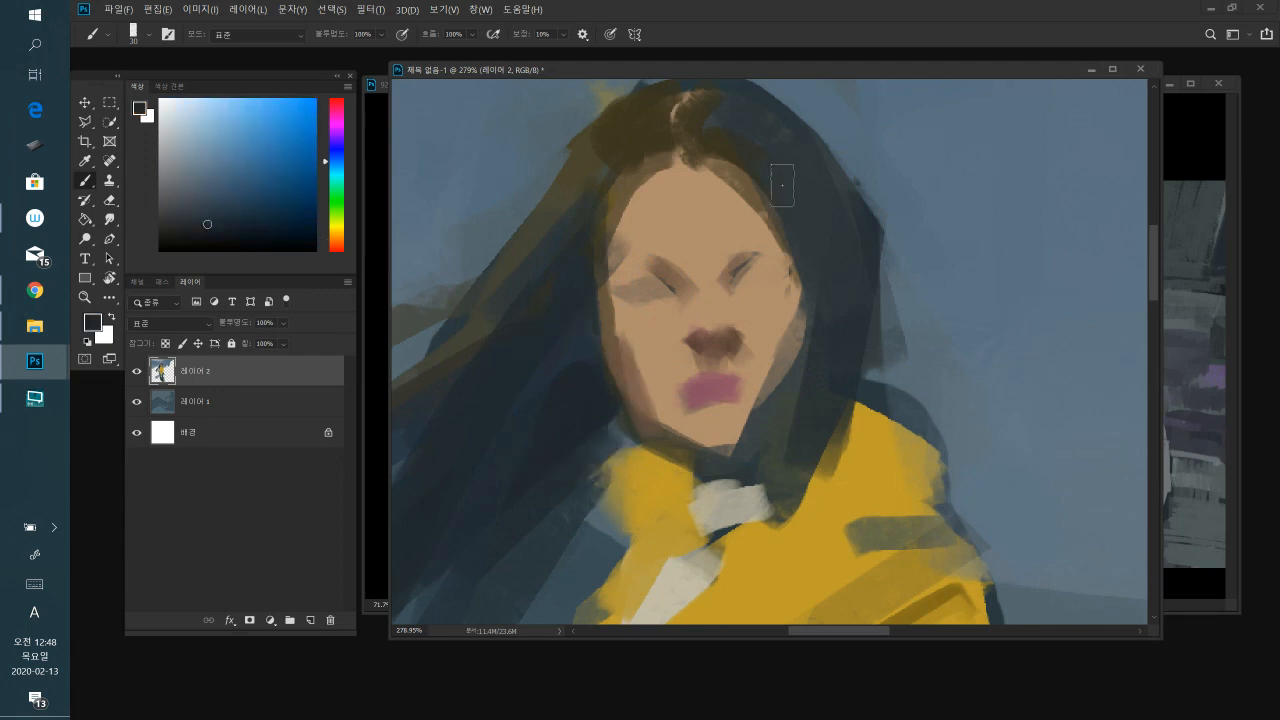
click(337, 133)
click(204, 205)
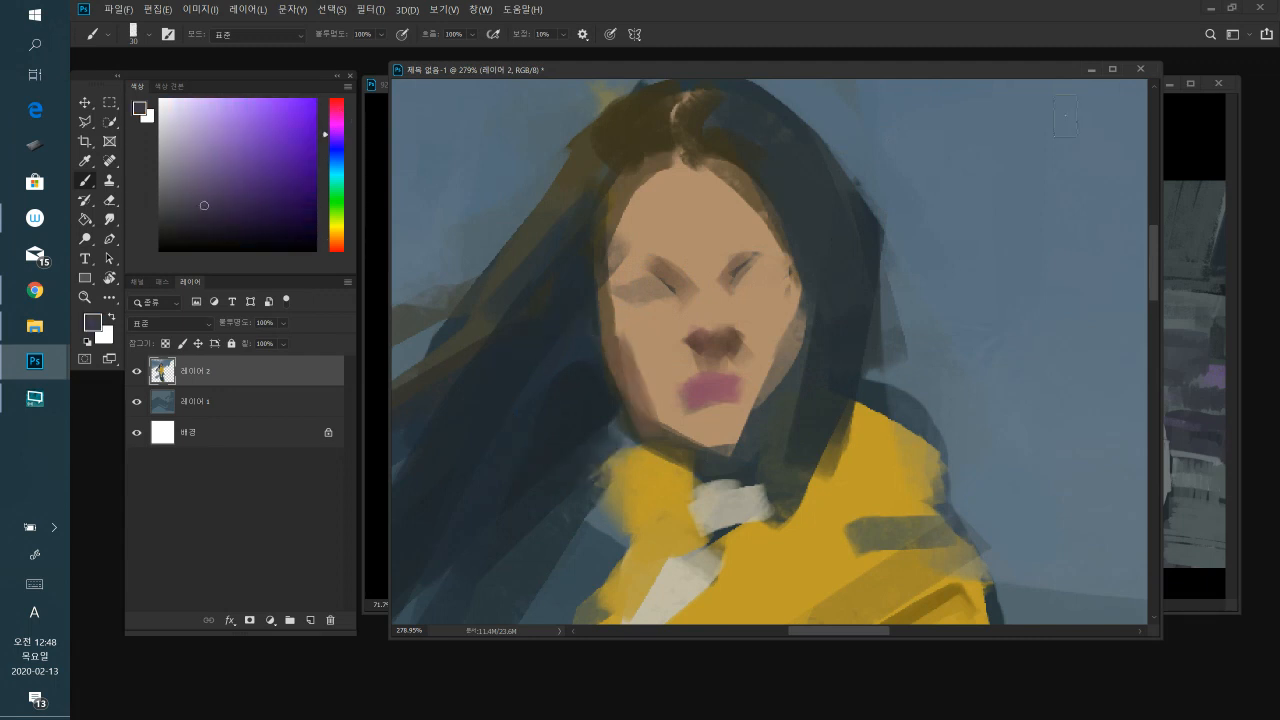
key(bracketleft)
key(bracketleft)
drag(739, 285, 781, 274)
mouse_move(648, 290)
mouse_down()
mouse_move(670, 293)
mouse_move(636, 296)
mouse_move(671, 291)
mouse_move(627, 297)
mouse_move(661, 295)
mouse_up()
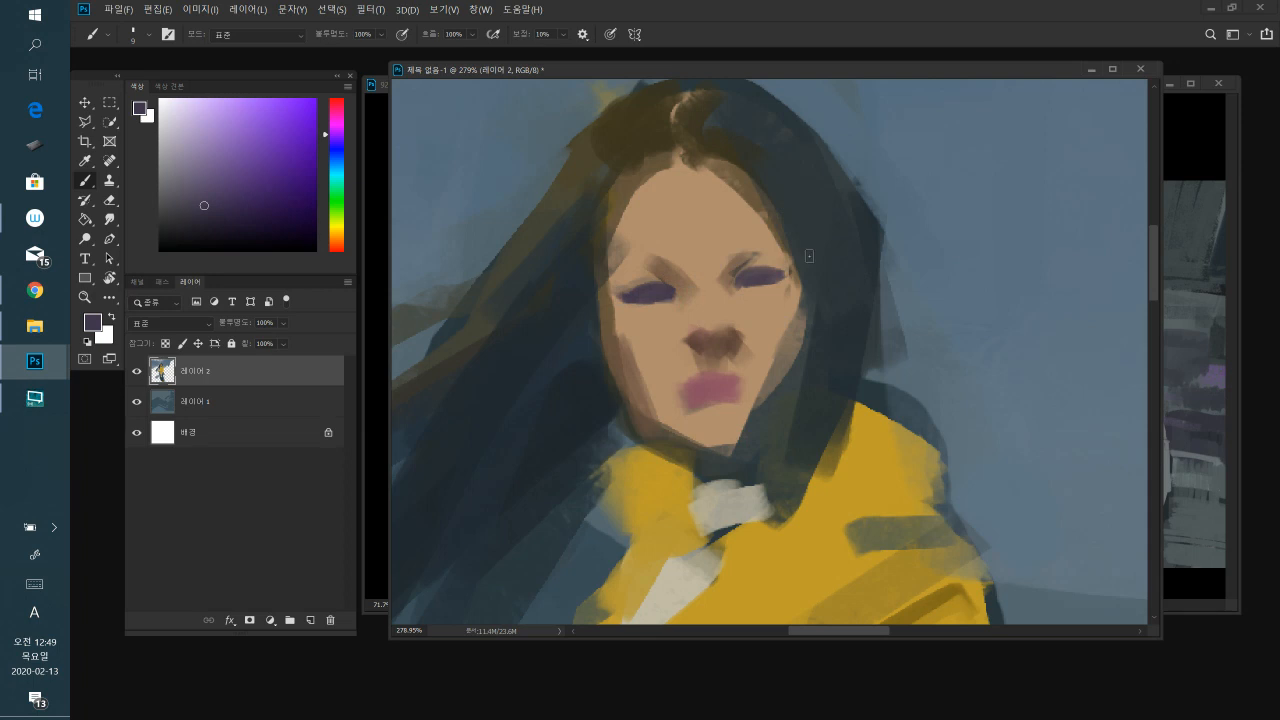
drag(776, 280, 792, 276)
- Touch up the eyes with sampled skin and purple-grey tones using a 10 px brush
key(space)
scroll(903, 366, down, 5)
mouse_move(835, 418)
mouse_down()
mouse_move(677, 355)
mouse_move(638, 360)
mouse_up()
key(bracketright)
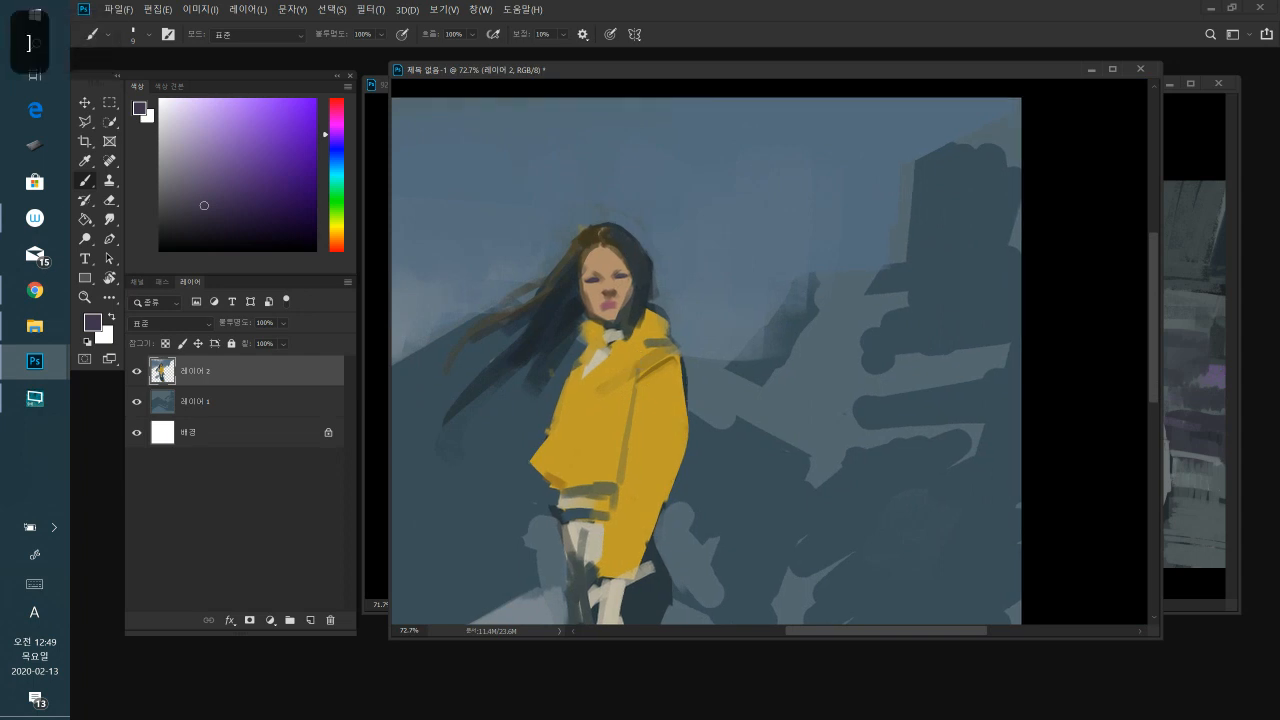
alt+click(605, 280)
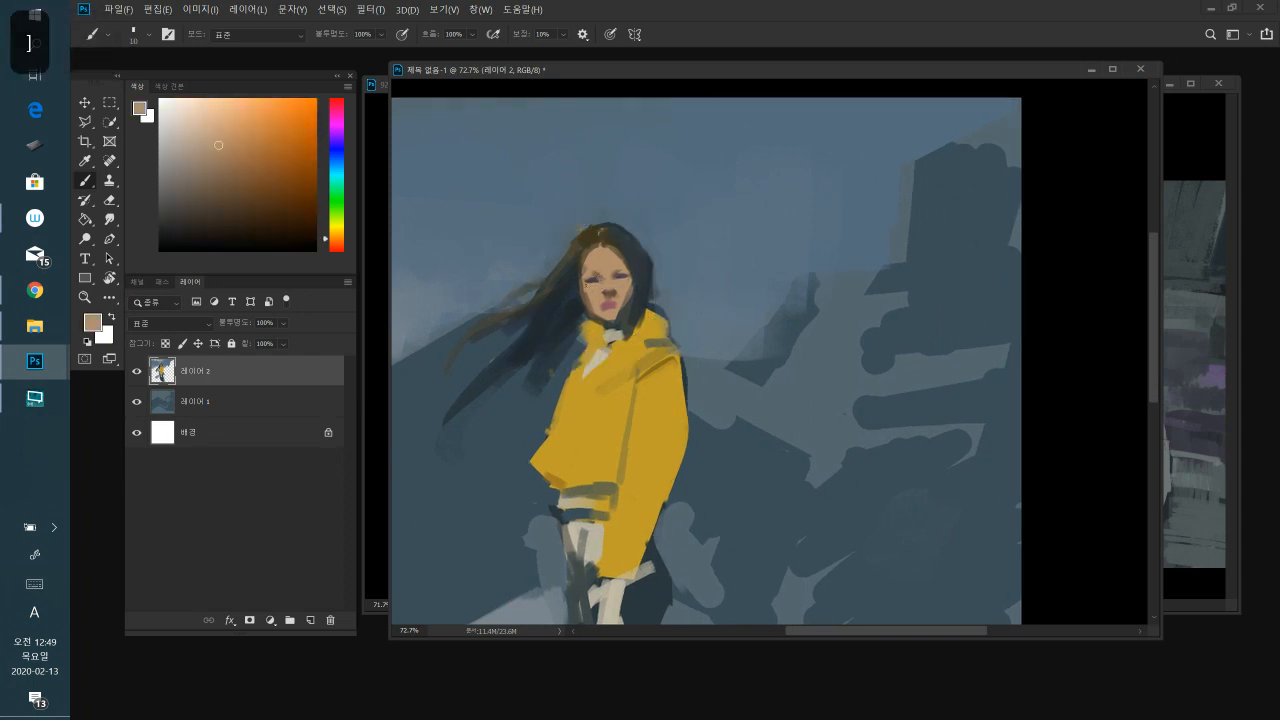
alt+click(590, 281)
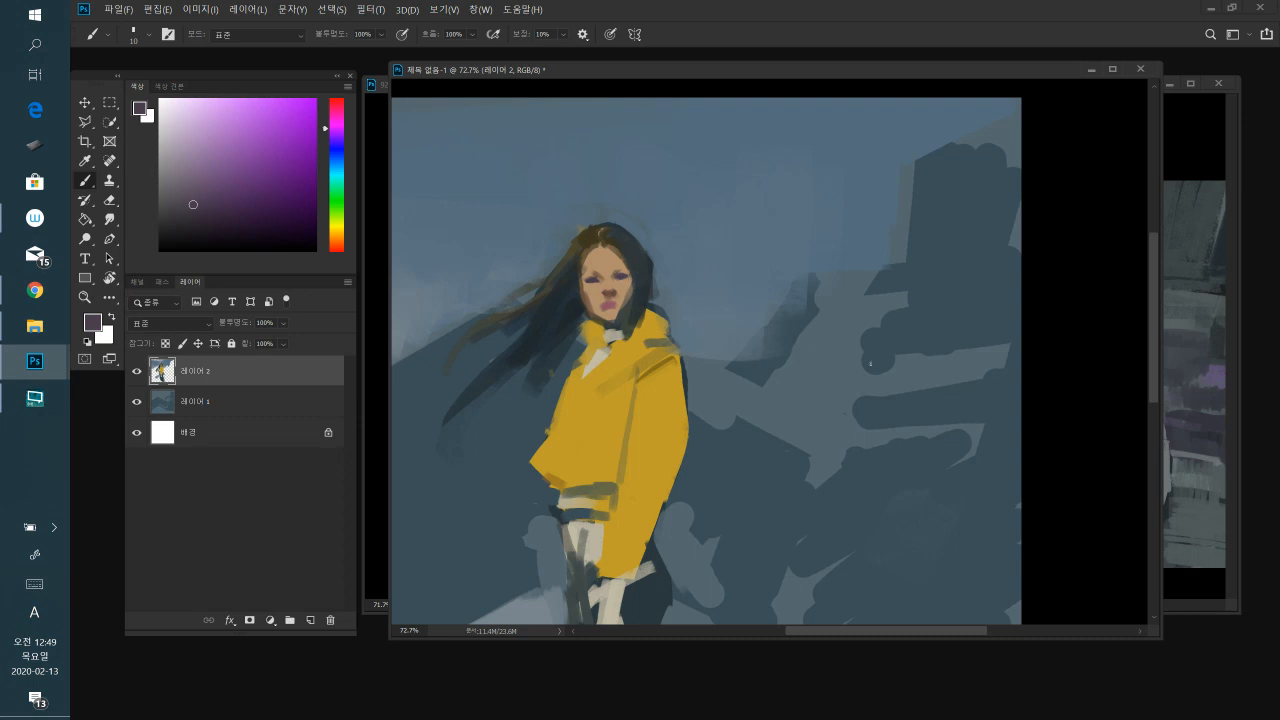
- Enlarge the document window and refine the nose, mouth and cheeks with sampled skin and reddish-brown tones using a 20 px brush
drag(873, 381, 892, 346)
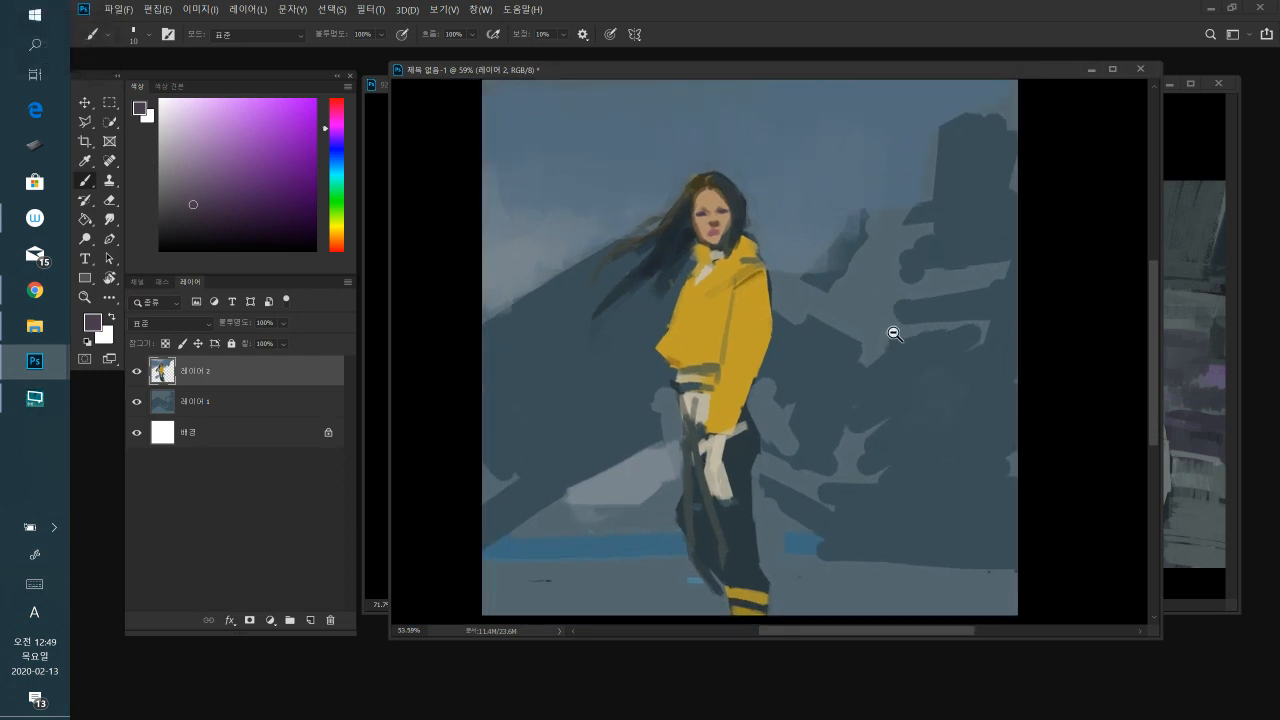
drag(1158, 634, 1183, 671)
drag(880, 371, 803, 362)
key(bracketright)
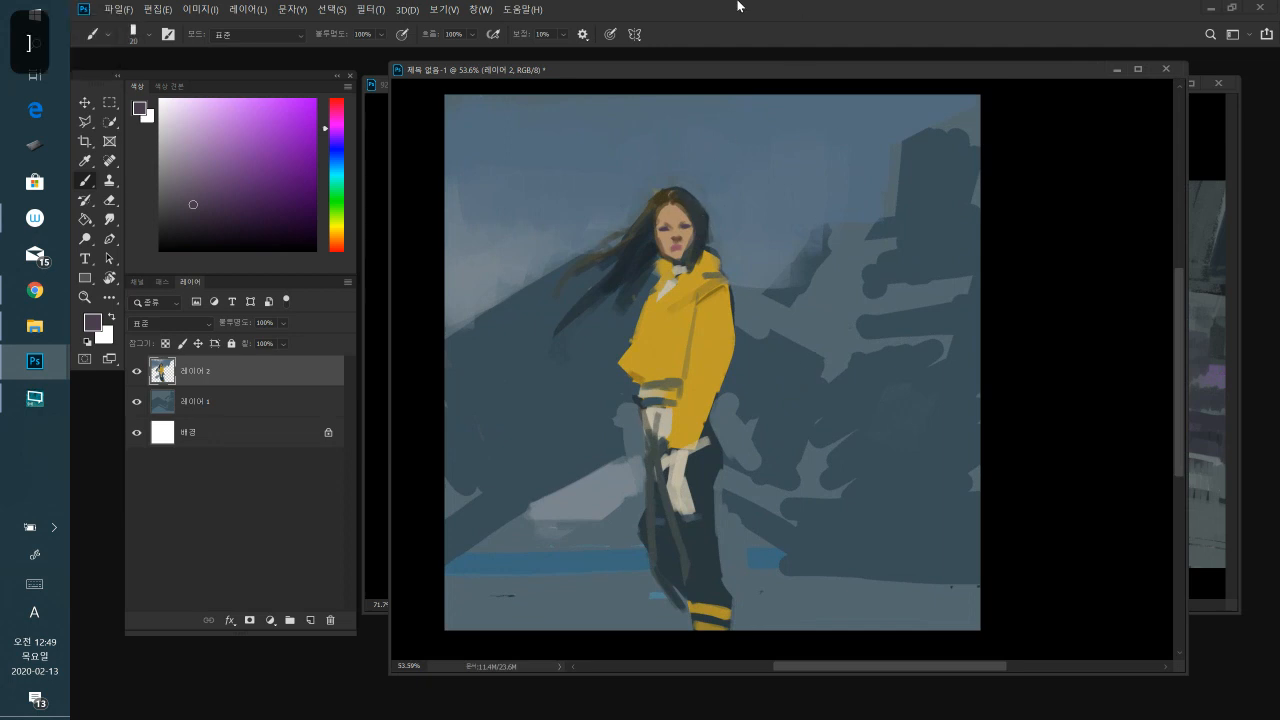
alt+click(649, 307)
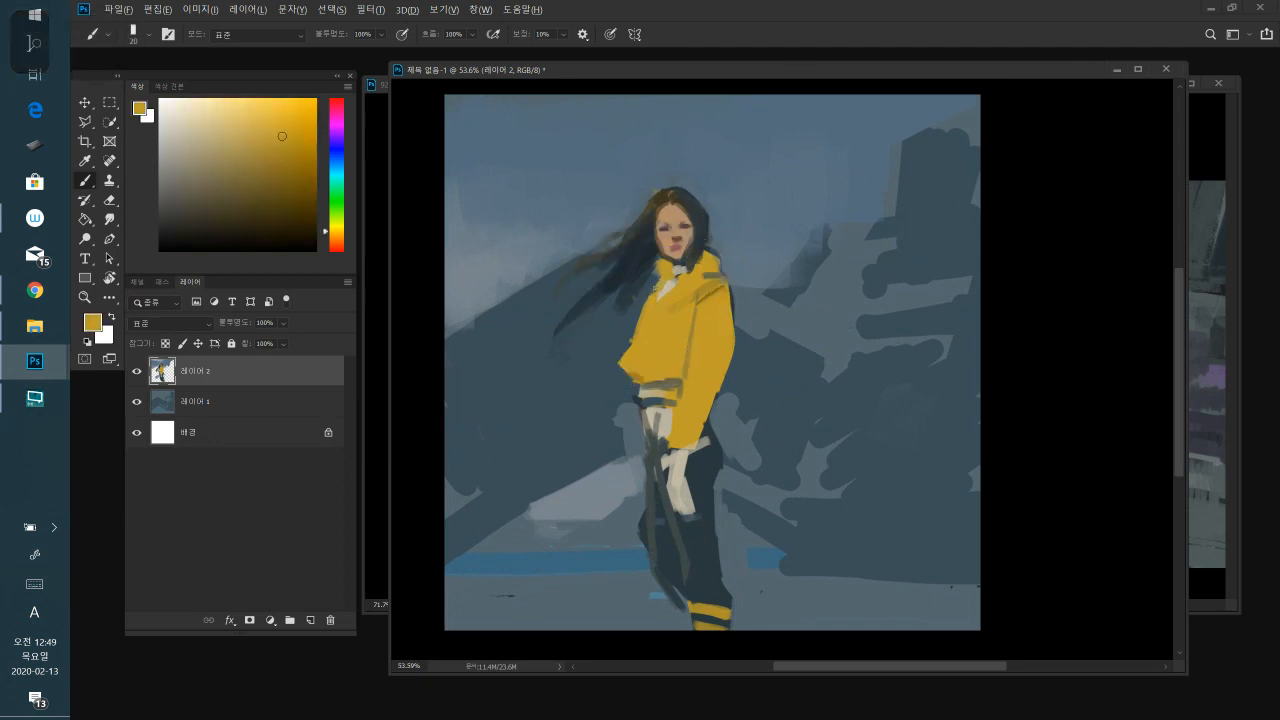
alt+click(685, 232)
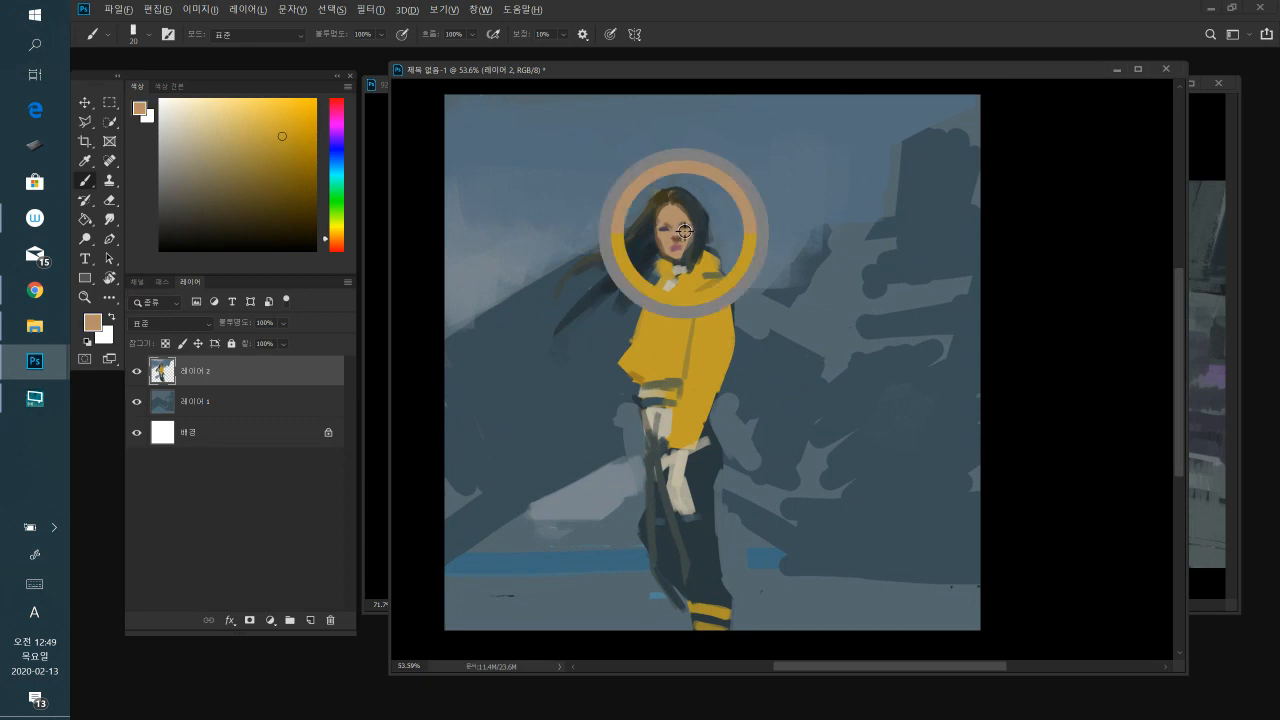
alt+click(680, 246)
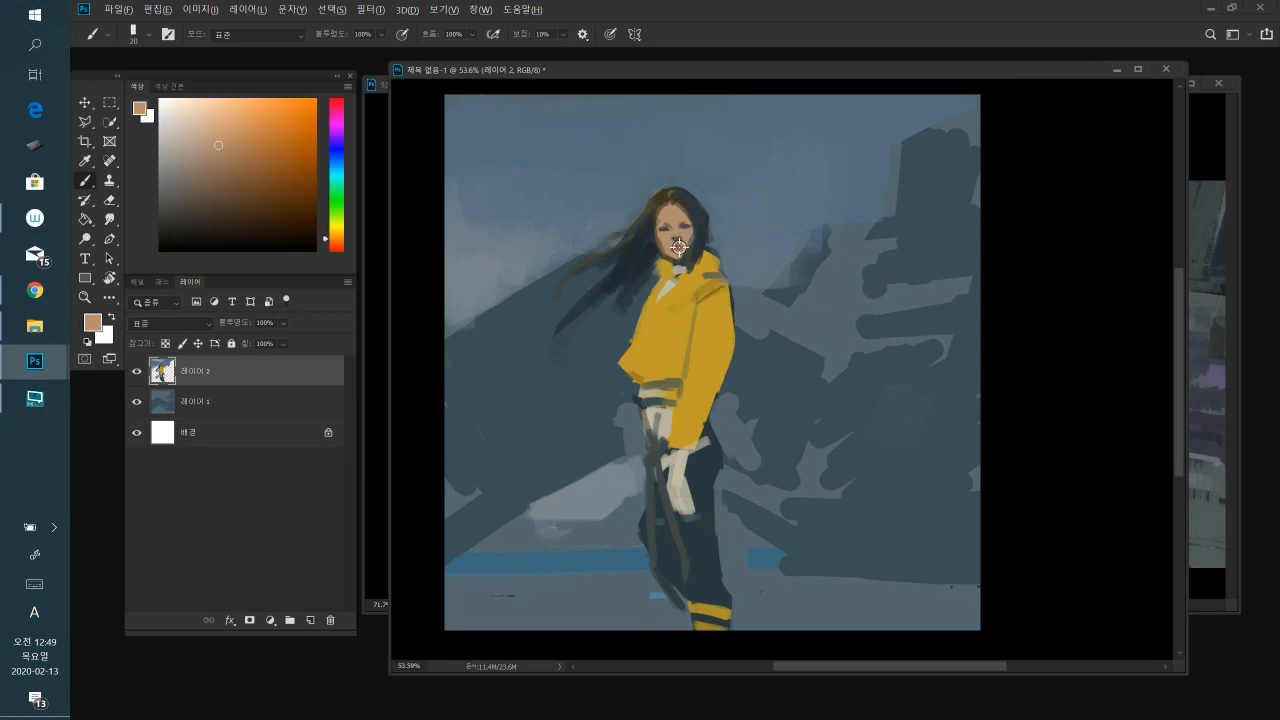
alt+click(684, 242)
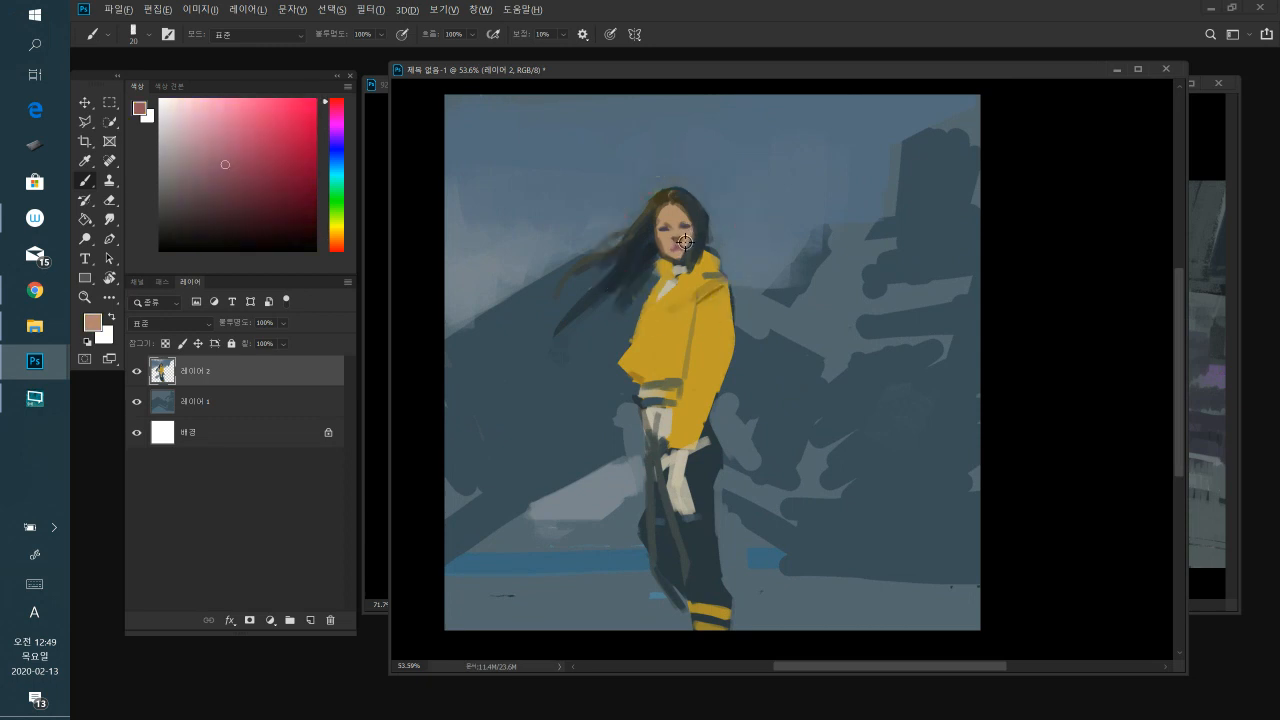
alt+click(675, 255)
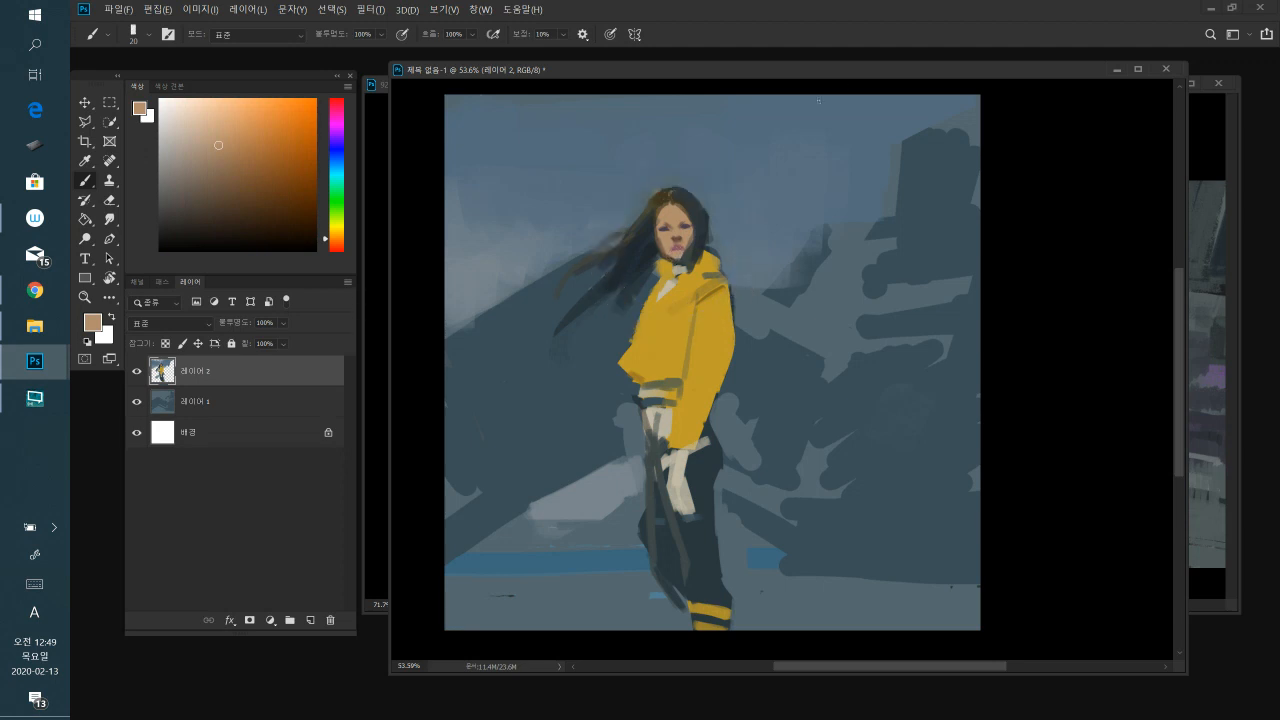
alt+click(676, 238)
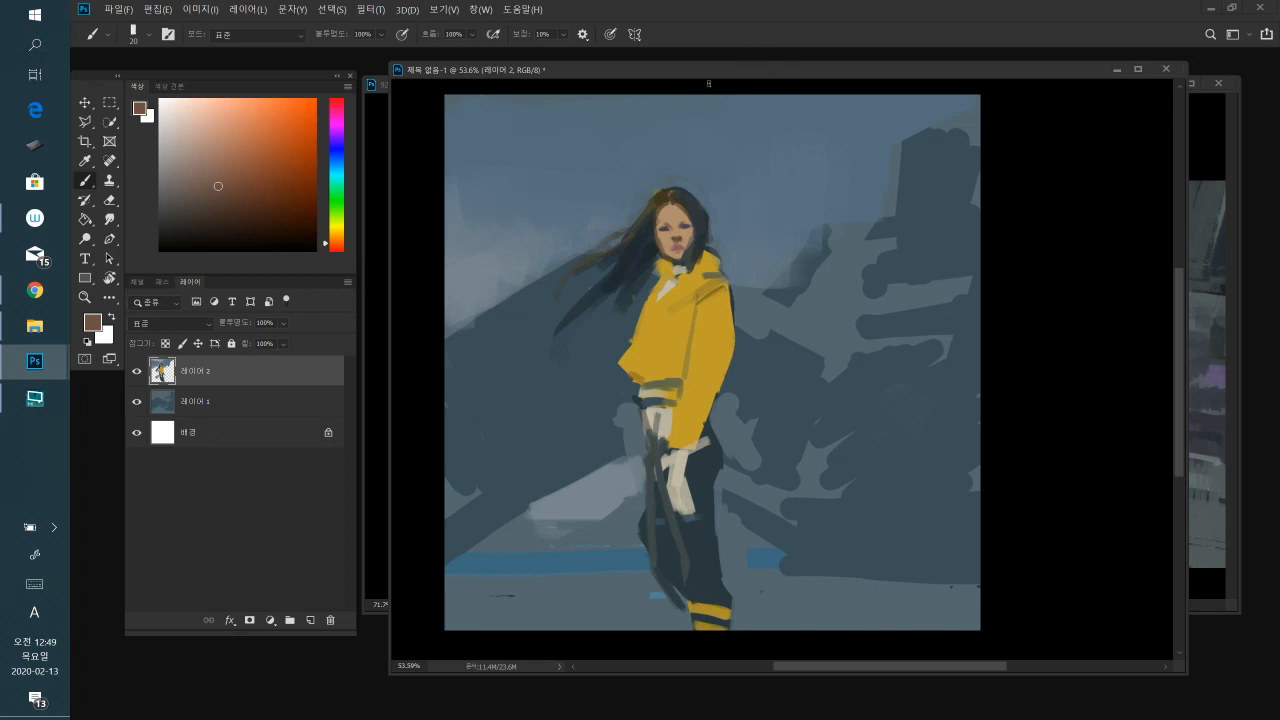
alt+click(669, 251)
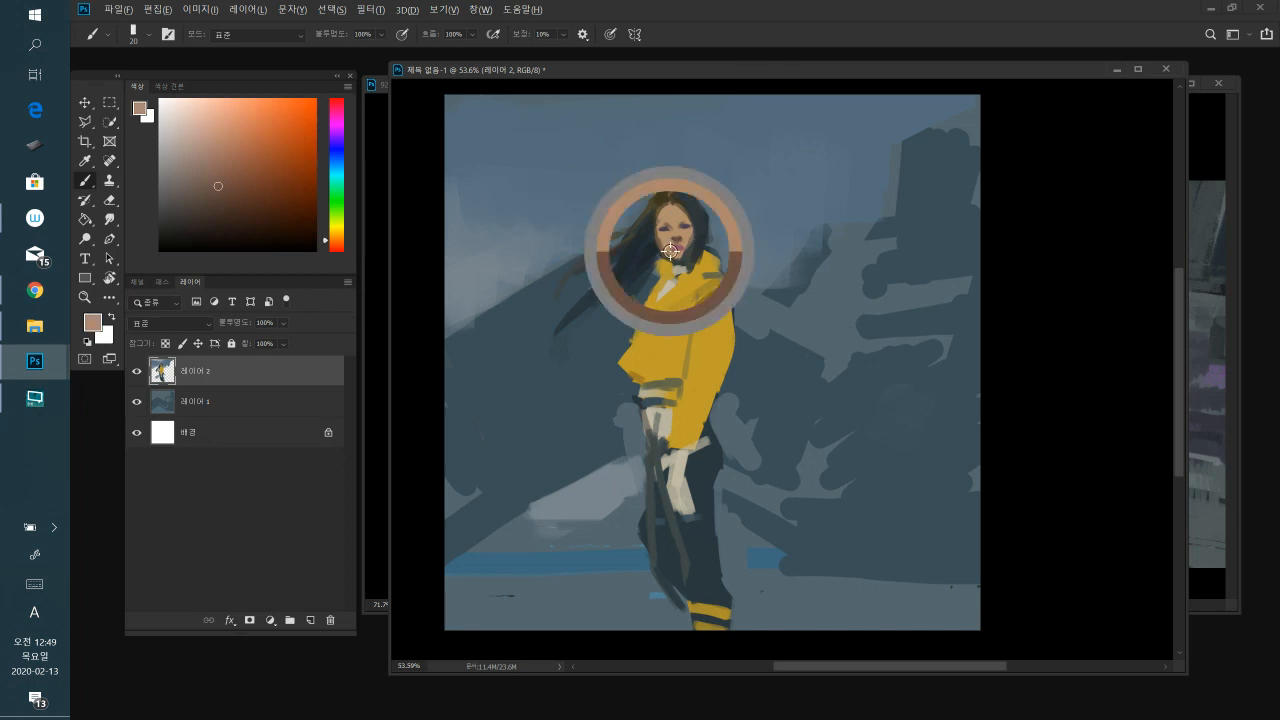
drag(669, 254, 677, 257)
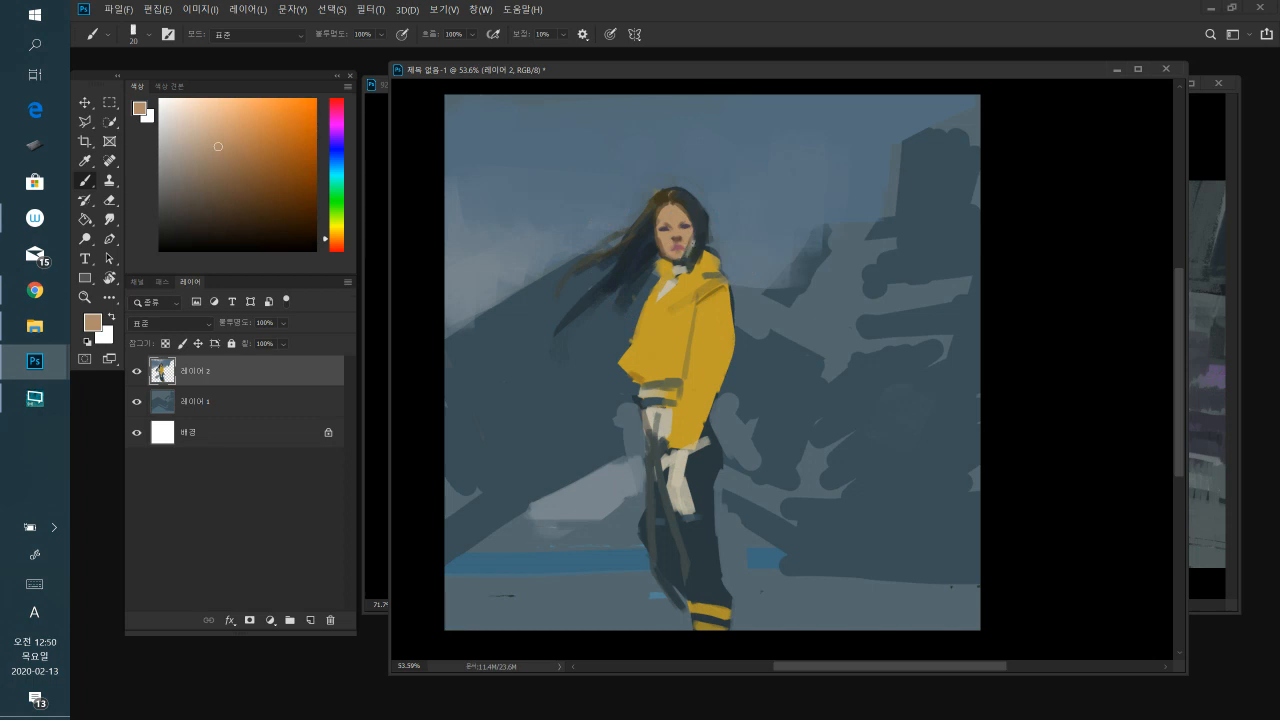
- Darken the hair edge along the cheek and reshape the crown's outline with sampled hair and backdrop tones
alt+click(693, 236)
drag(693, 234, 687, 256)
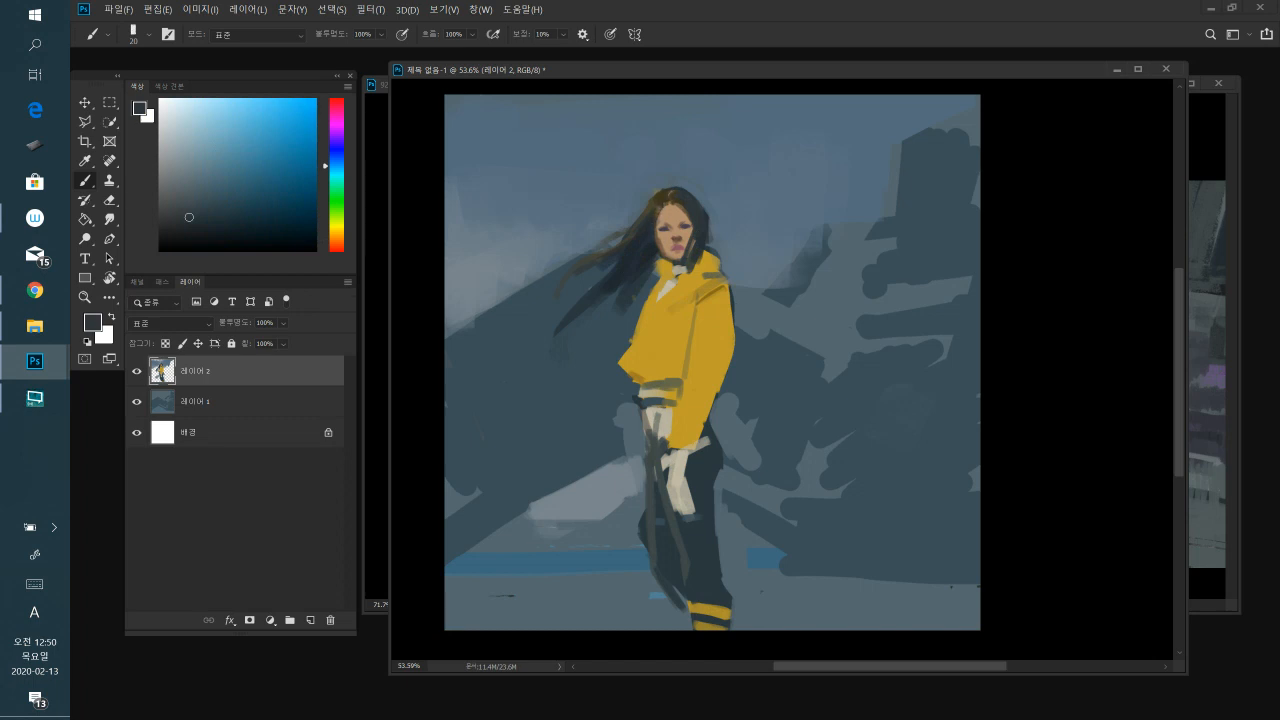
alt+click(642, 198)
drag(660, 191, 679, 187)
drag(700, 202, 707, 217)
alt+click(707, 233)
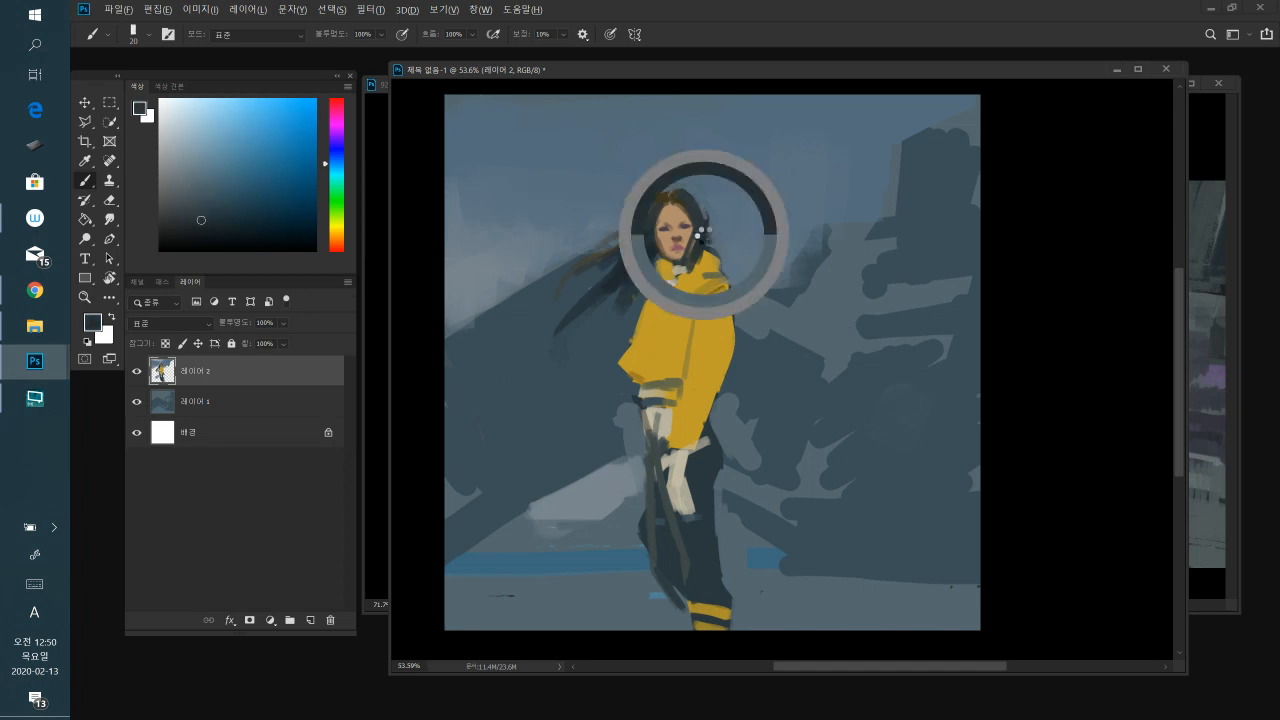
- Carve backdrop gaps into the windblown hair with sampled grey-blue, and extend a long near-black strand from the head
alt+click(630, 216)
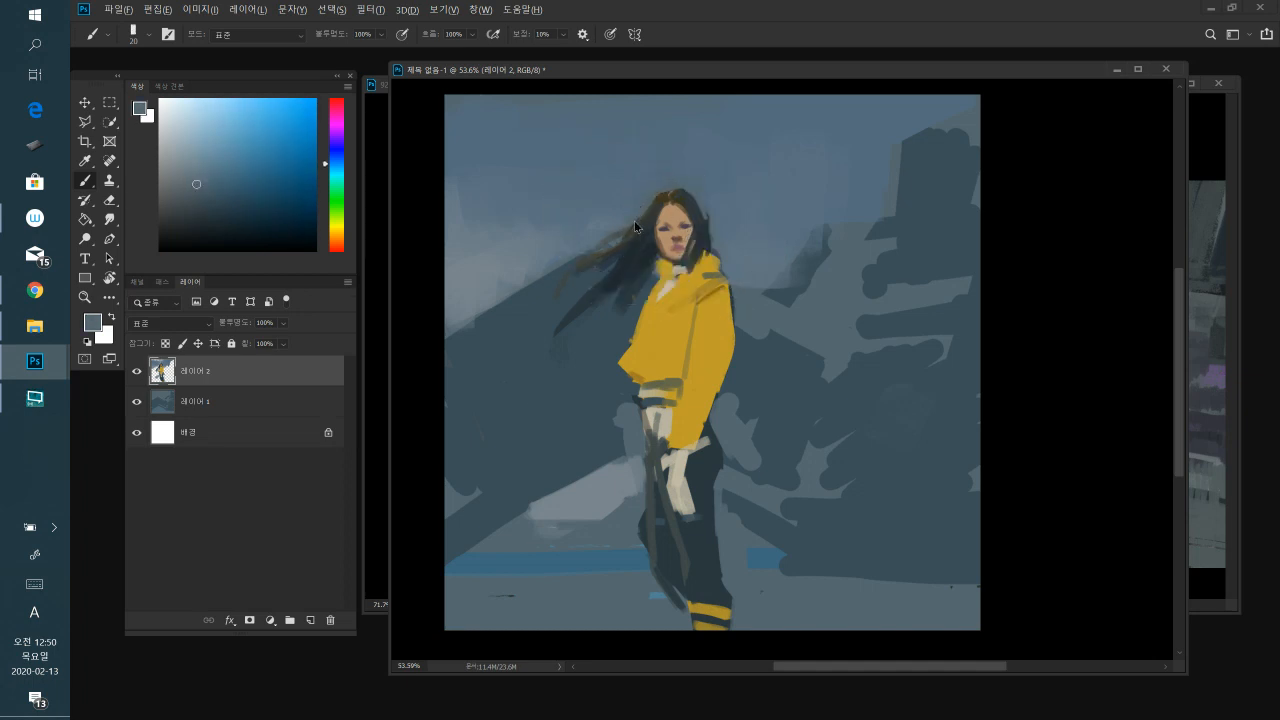
drag(626, 232, 590, 260)
alt+click(639, 251)
drag(645, 228, 633, 222)
alt+click(634, 214)
alt+click(647, 239)
alt+click(655, 250)
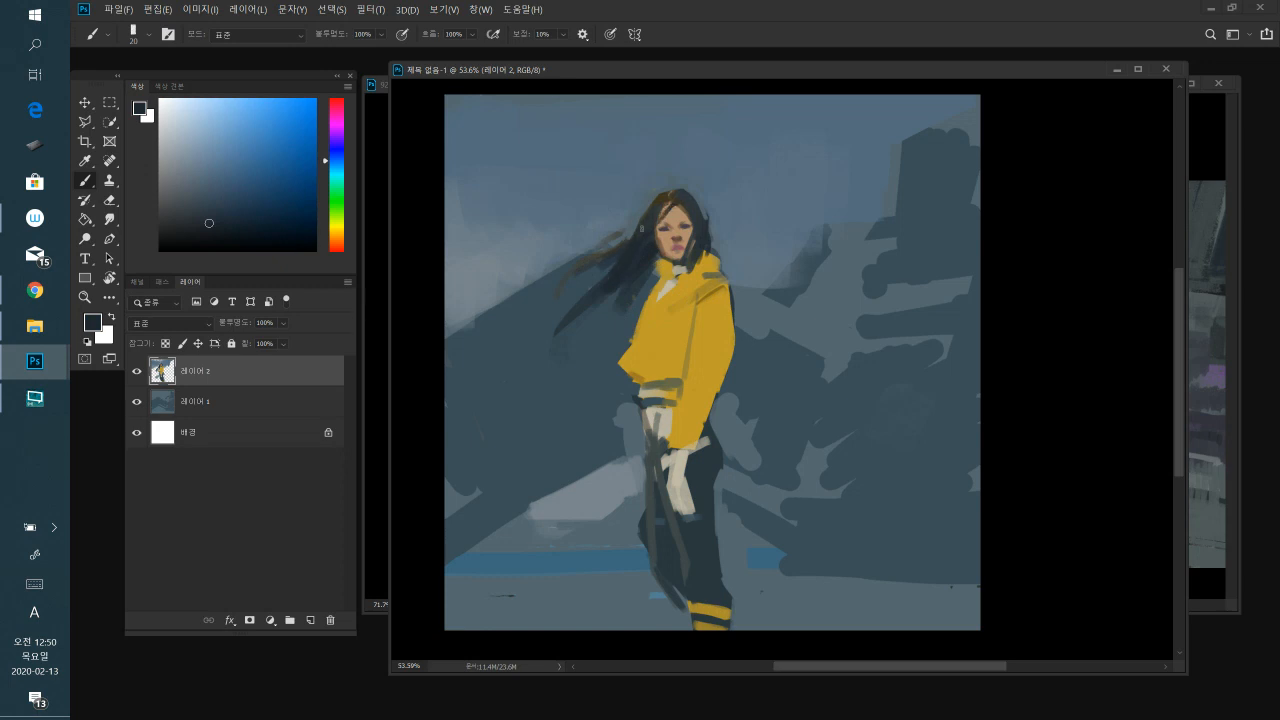
mouse_move(641, 229)
mouse_down()
mouse_move(572, 265)
mouse_move(560, 287)
mouse_up()
- Touch up the hair beside the forehead with sampled dark brown and backdrop blue using a 30 px brush
alt+click(662, 180)
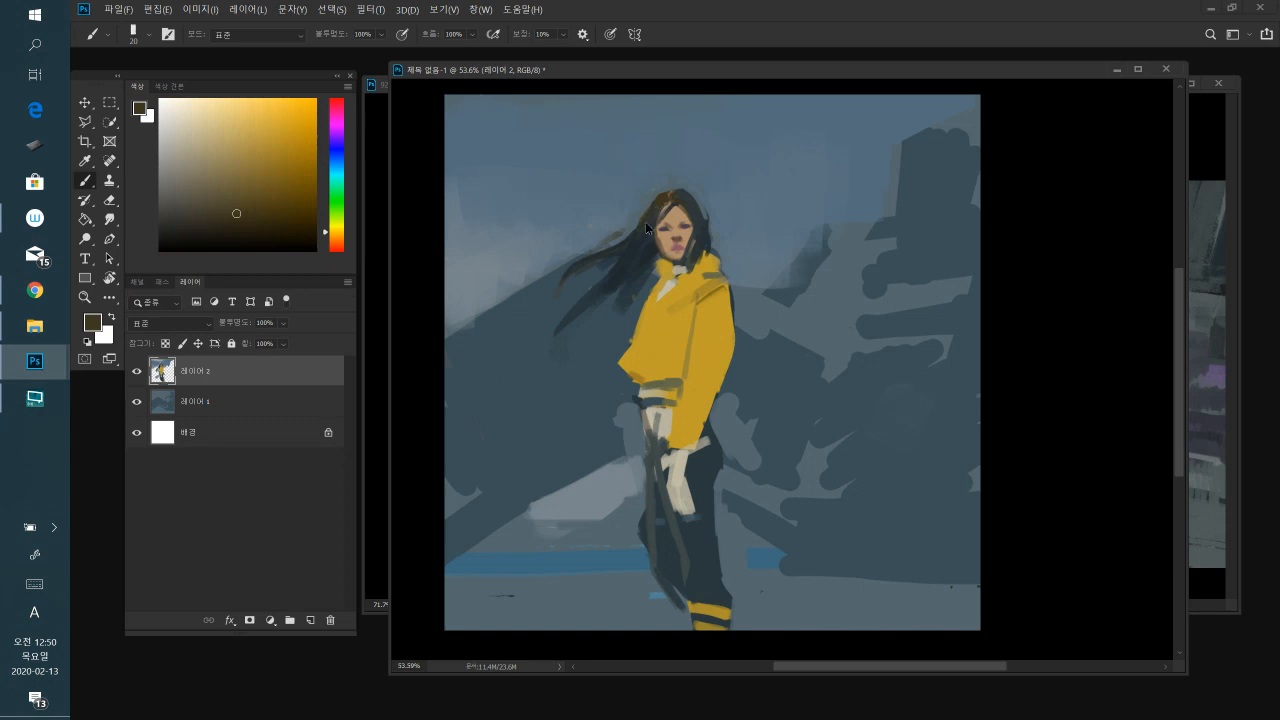
key(bracketright)
alt+click(640, 208)
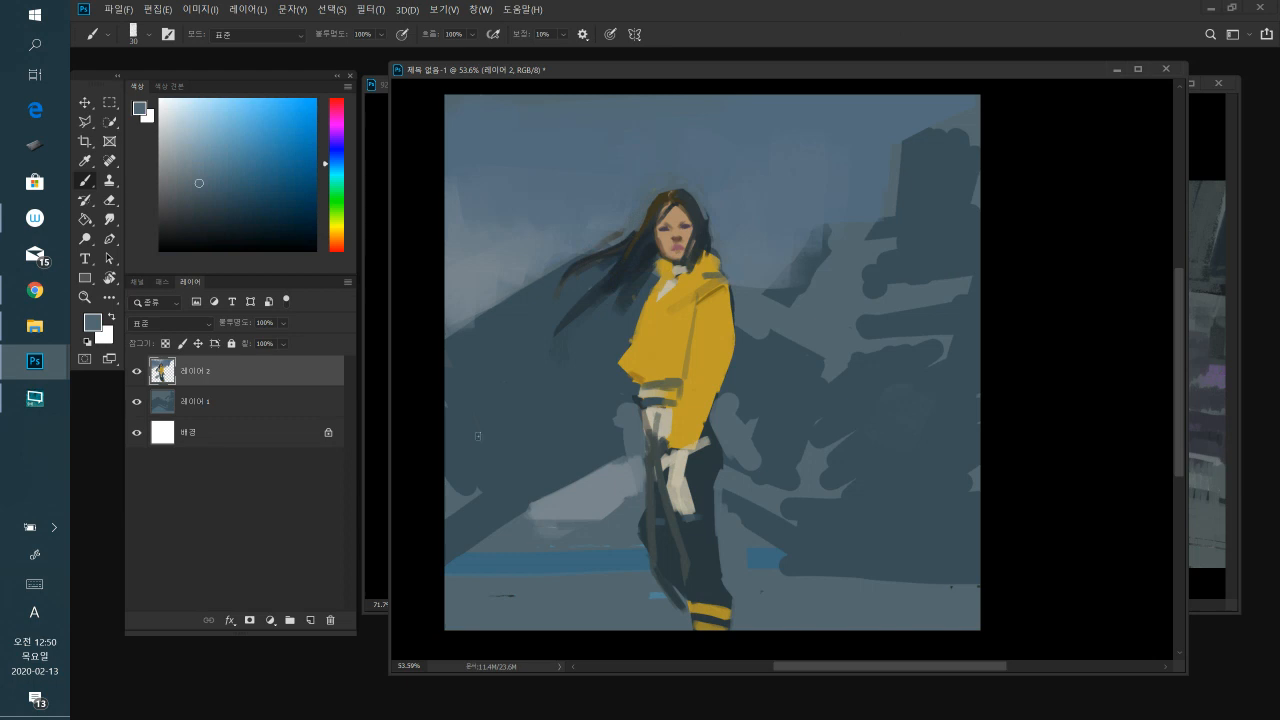
- Lighten the sampled jacket yellow to a pale yellow and paint highlights on the collar and shoulder with a 40 px brush
key(bracketright)
alt+click(642, 302)
alt+click(644, 322)
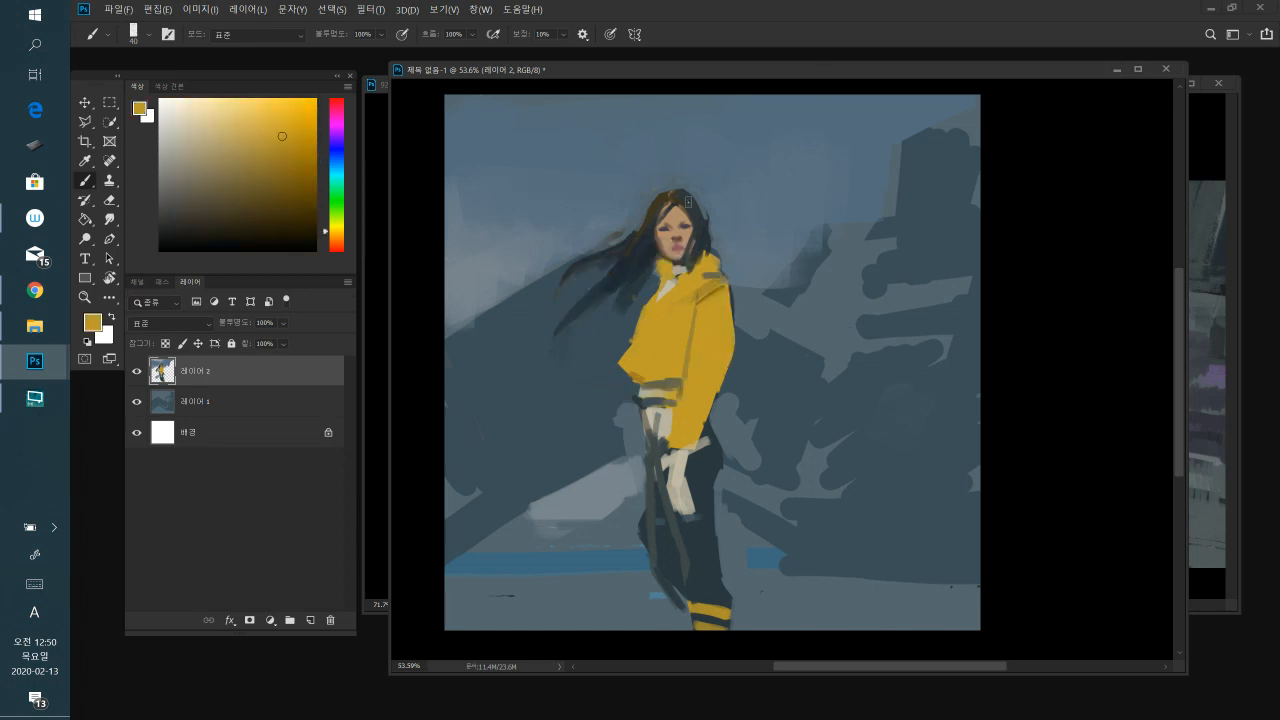
click(218, 122)
drag(699, 251, 713, 257)
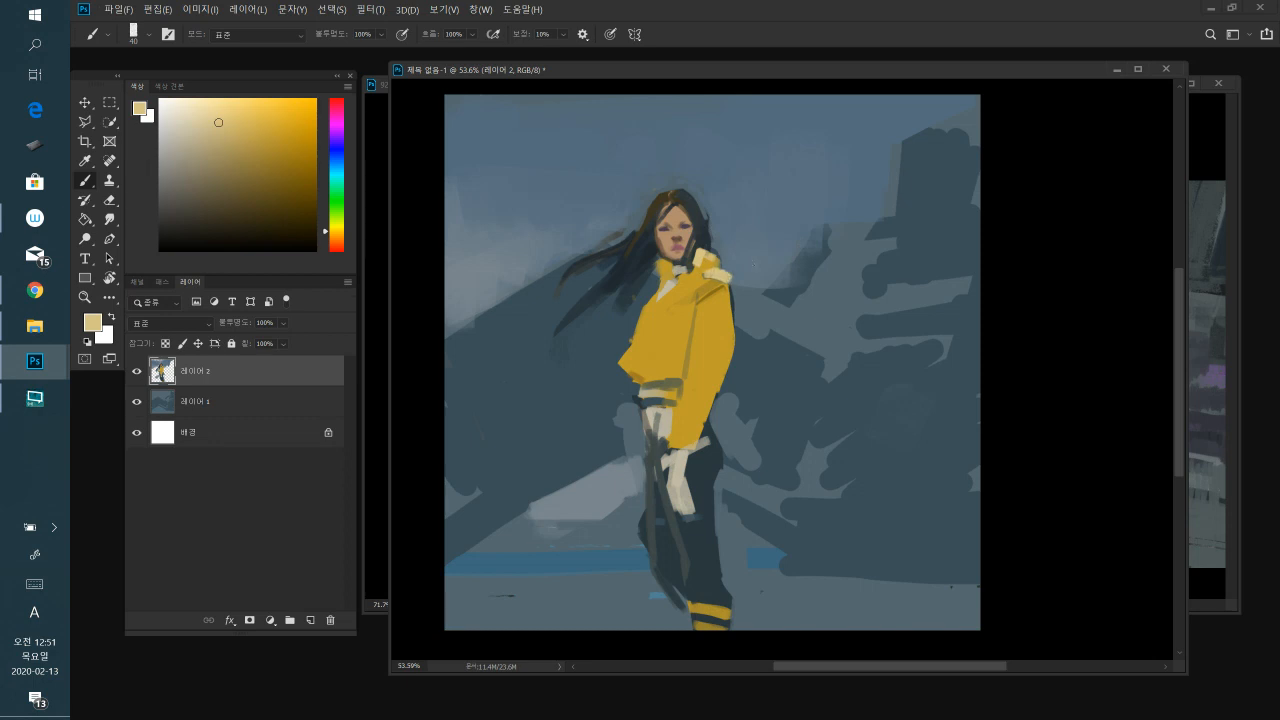
- Repaint the shoulder and upper sleeve with sampled jacket yellow, and sample the grey-blue backdrop beside the shoulder
alt+click(702, 281)
mouse_move(721, 284)
mouse_down()
mouse_move(704, 292)
mouse_move(716, 278)
mouse_move(728, 320)
mouse_up()
alt+click(745, 278)
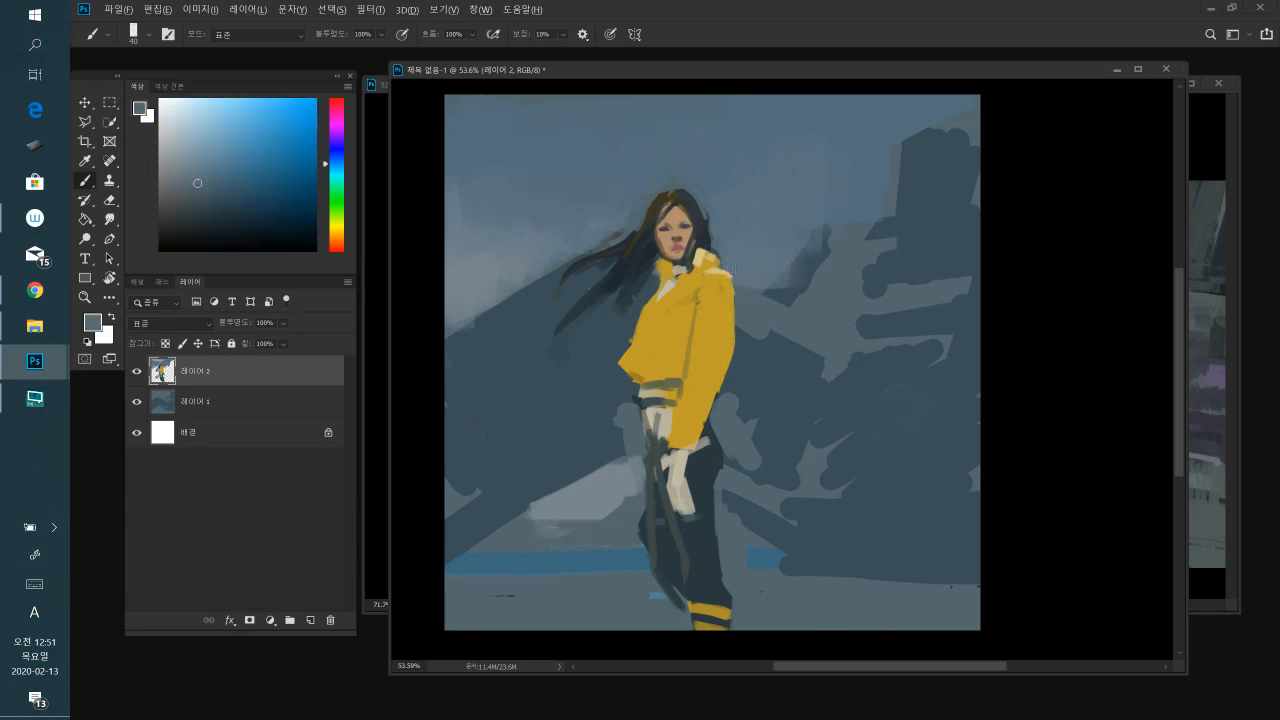
- Trim the sleeve's outer edge and cuff with sampled backdrop grey-blue, and smooth the sleeve with sampled jacket yellow using a 40 px brush
alt+click(720, 322)
alt+click(744, 295)
drag(733, 281, 735, 346)
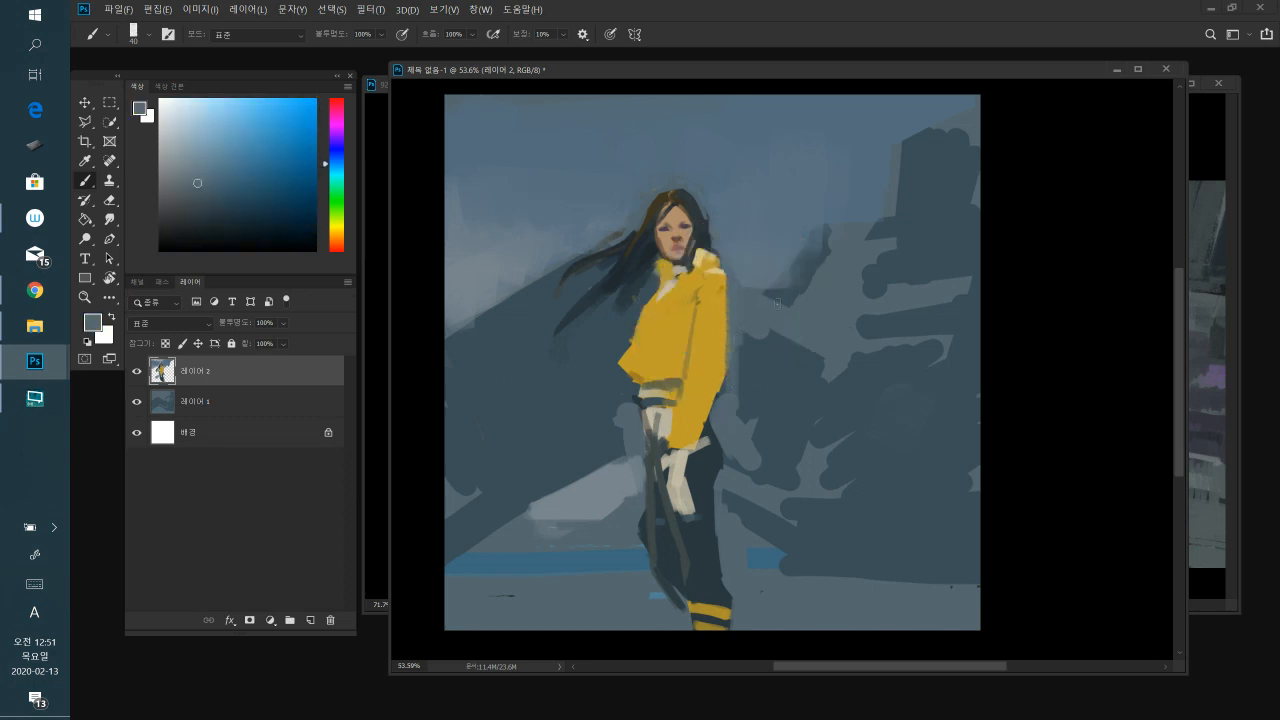
alt+click(710, 358)
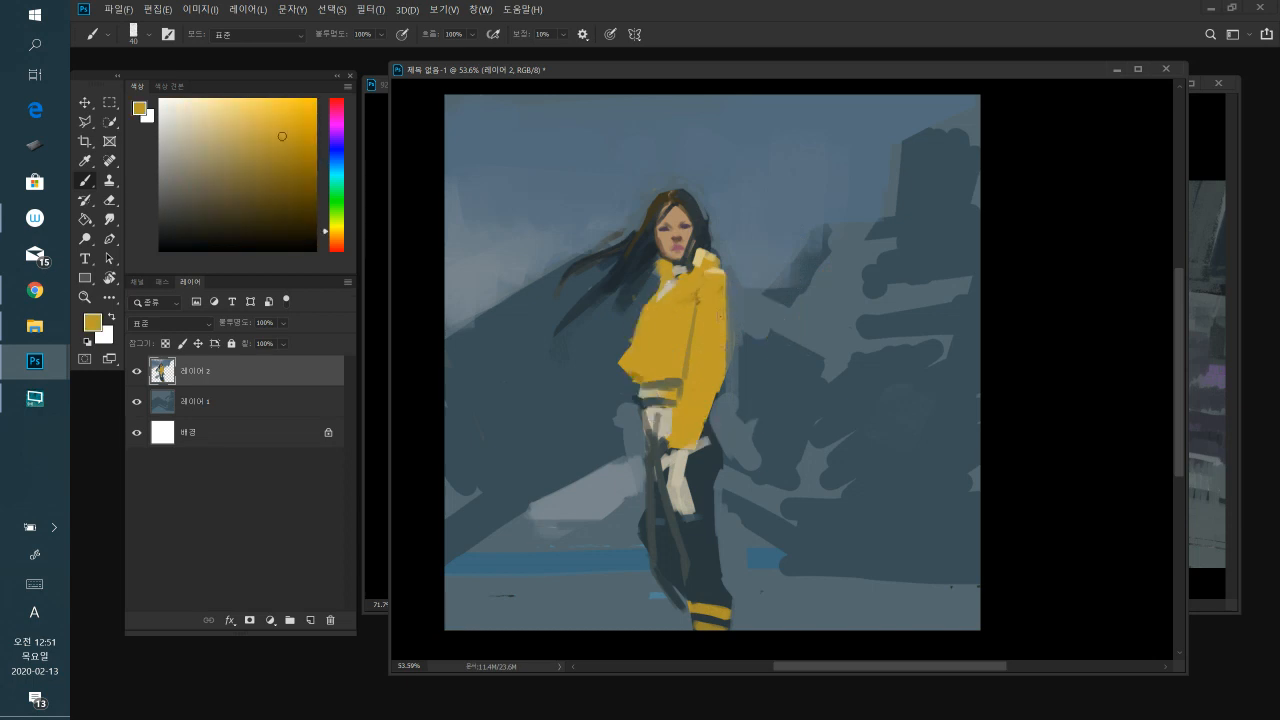
drag(719, 383, 704, 415)
alt+click(716, 420)
drag(703, 435, 694, 455)
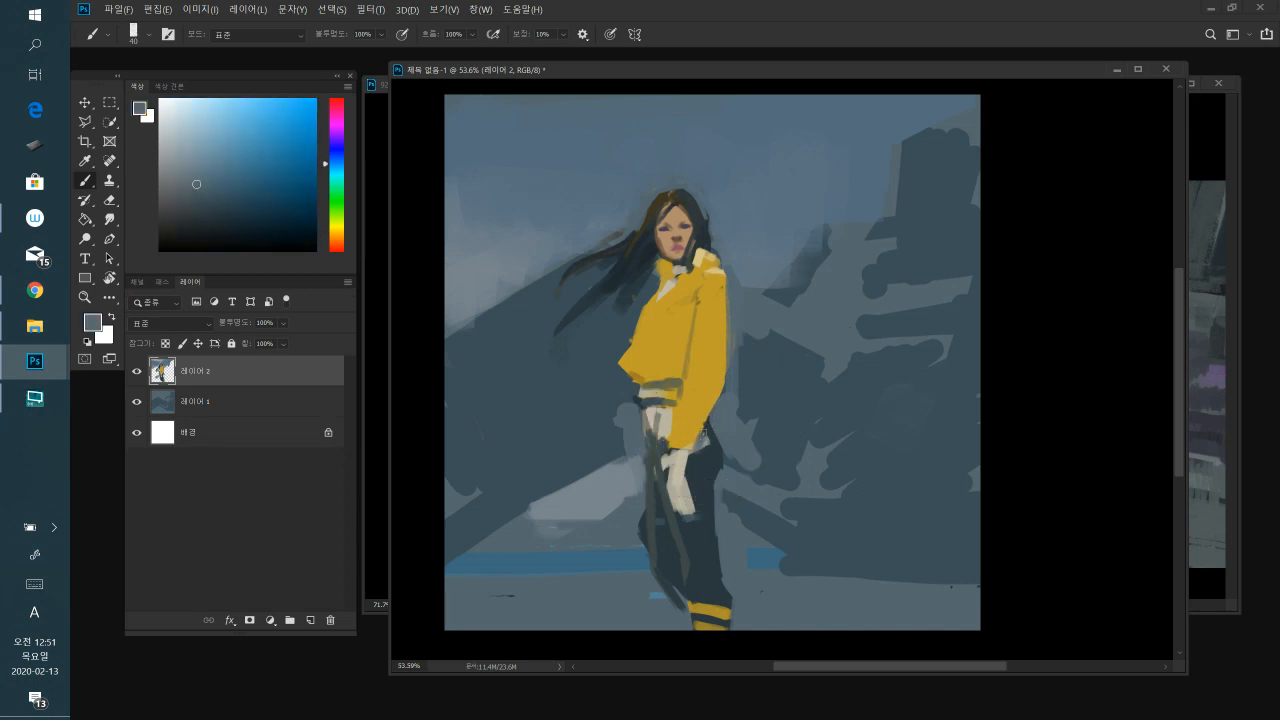
alt+click(702, 376)
drag(694, 352, 678, 400)
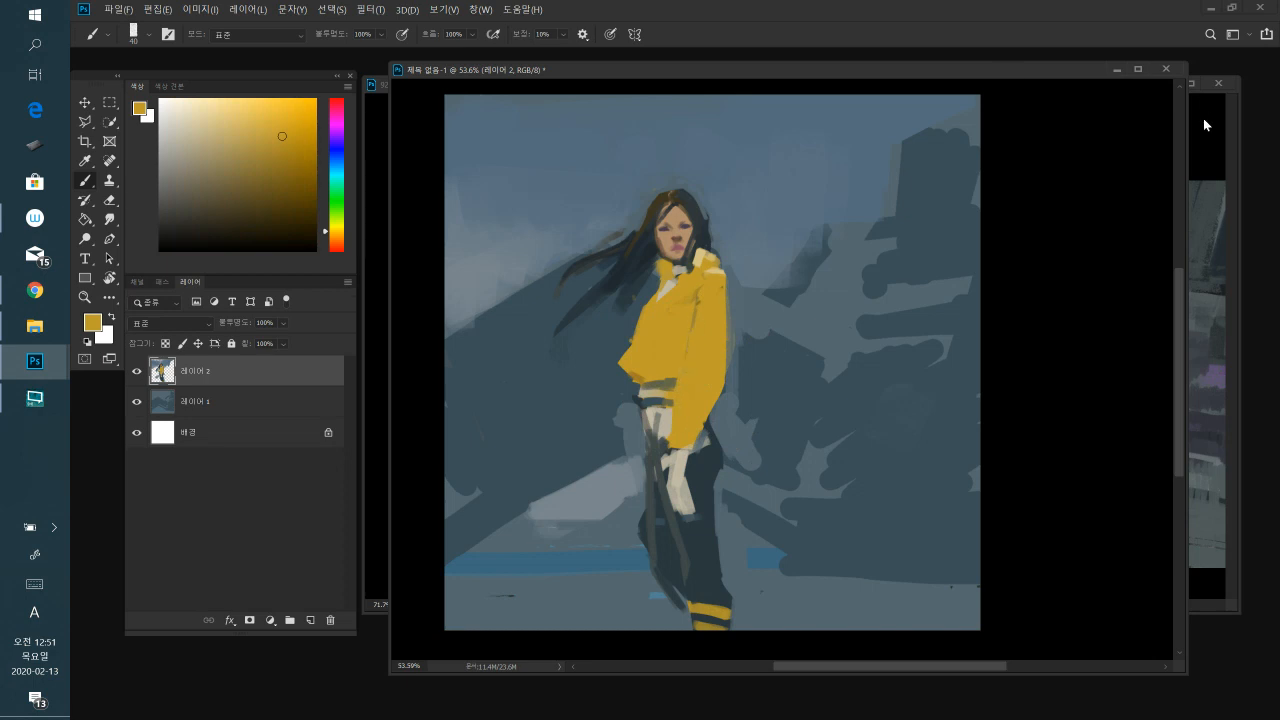
- Paint pale-yellow highlights across the jacket's torso and sleeve using tones sampled from the collar, and soften them with sampled jacket yellow
alt+click(719, 297)
alt+click(715, 269)
alt+click(708, 283)
alt+click(707, 263)
alt+click(704, 278)
mouse_move(634, 348)
mouse_down()
mouse_move(629, 361)
mouse_move(680, 331)
mouse_up()
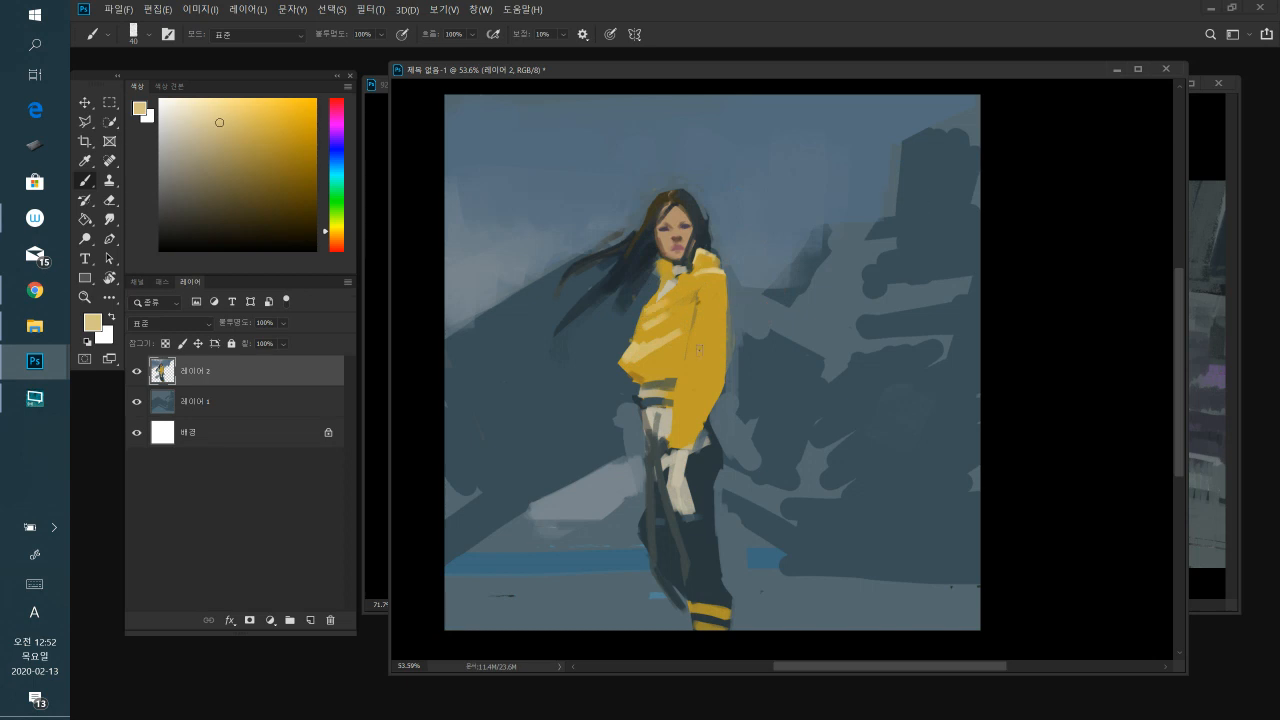
alt+click(670, 312)
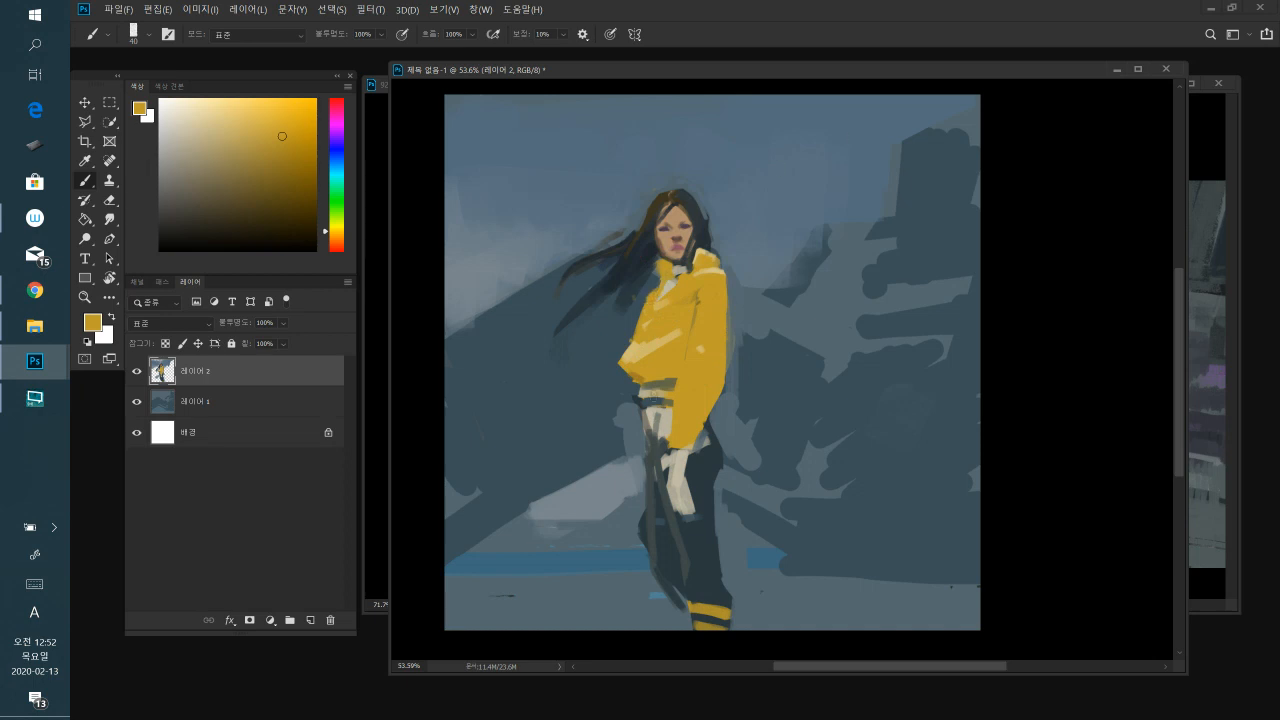
- Refine the neck opening and the hair-side collar edge with sampled dark and jacket-yellow tones
drag(686, 260, 674, 270)
alt+click(668, 272)
alt+click(678, 264)
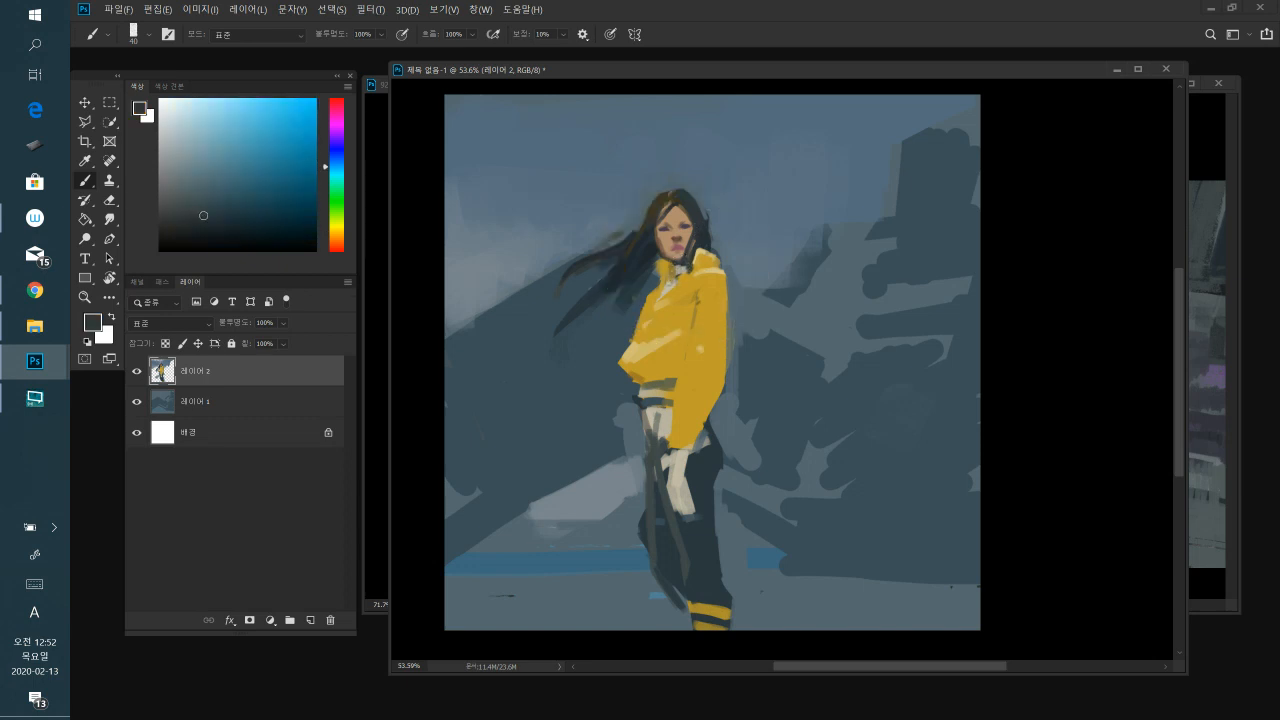
alt+click(649, 301)
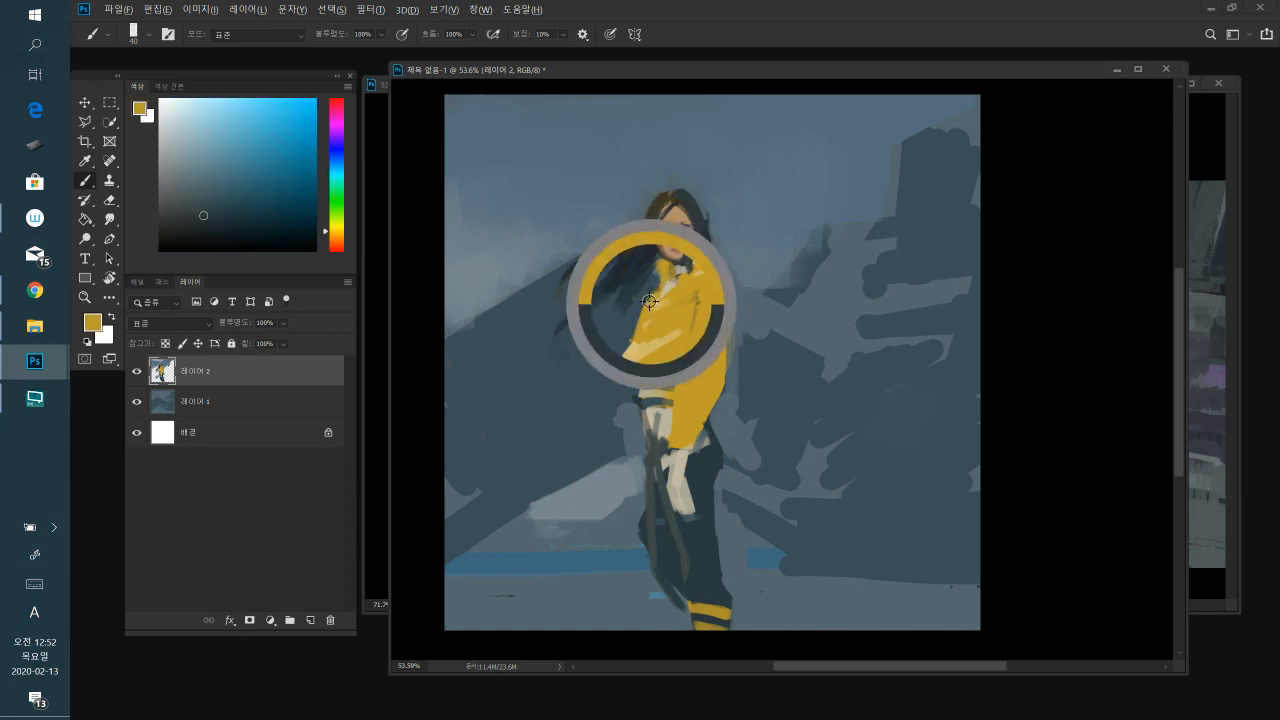
alt+click(654, 285)
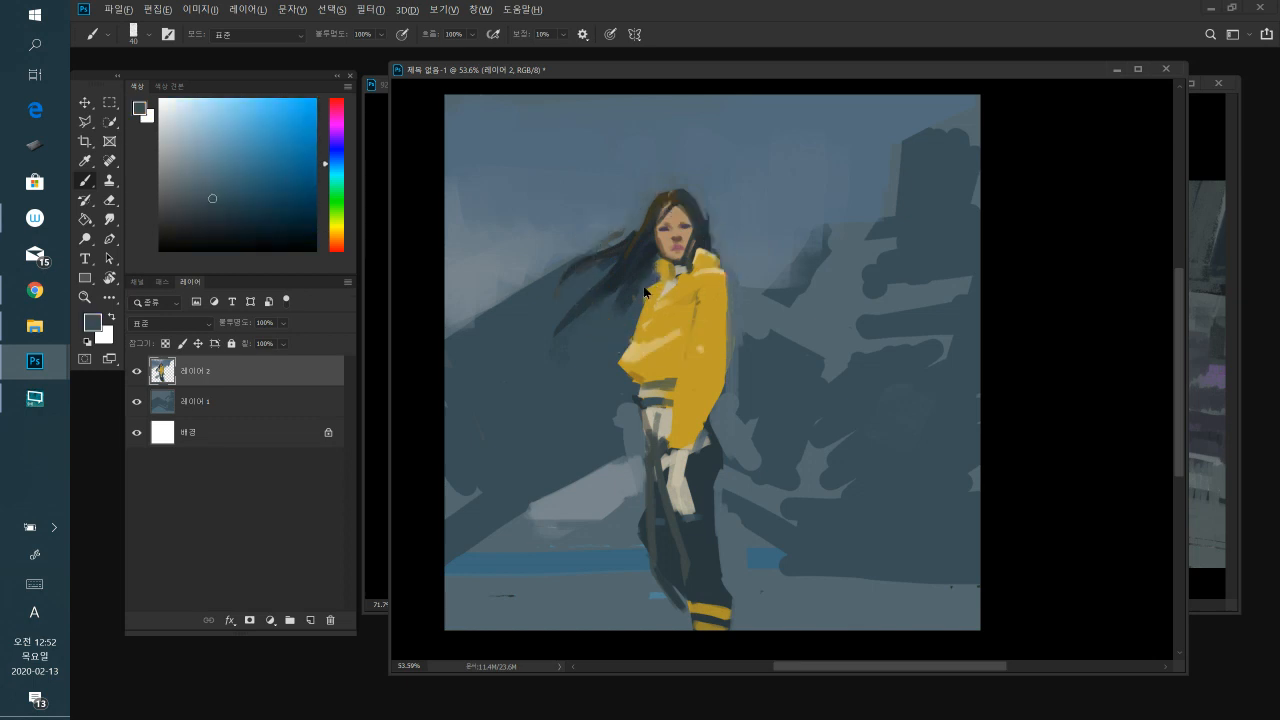
- Clean up the outer collar and shoulder contour with sampled jacket yellow and backdrop grey-blue
alt+click(706, 264)
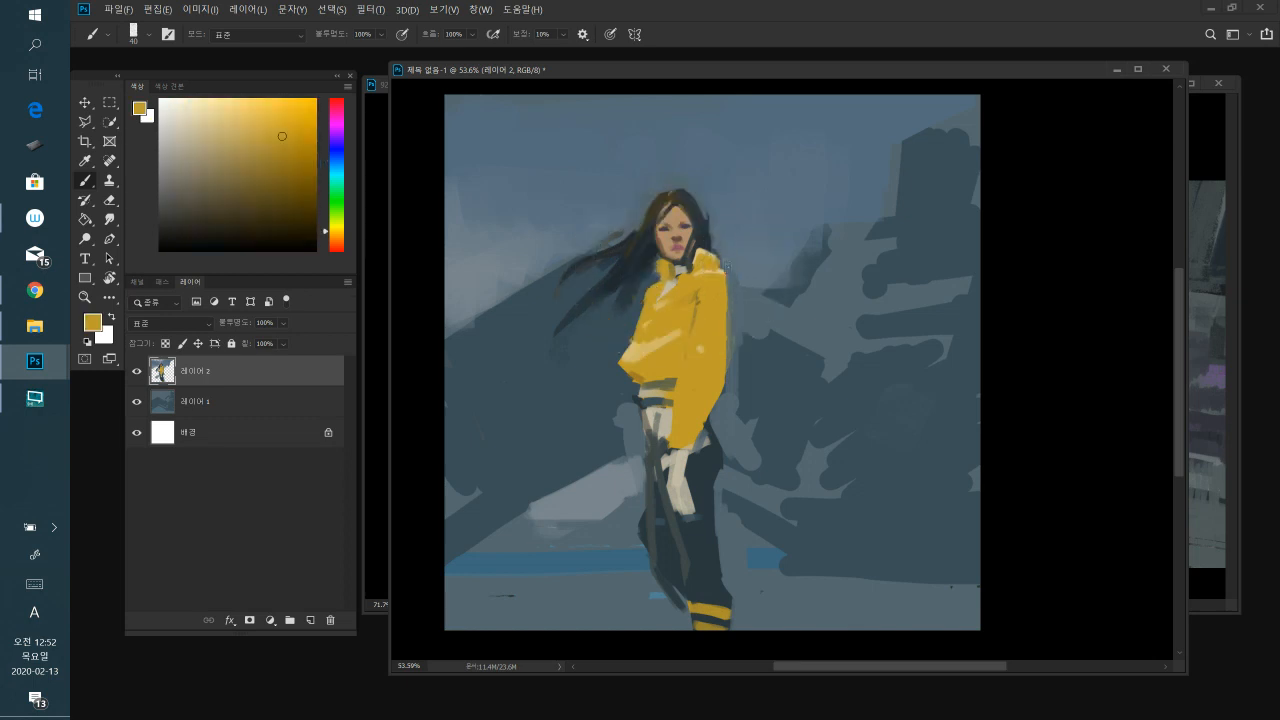
alt+click(736, 264)
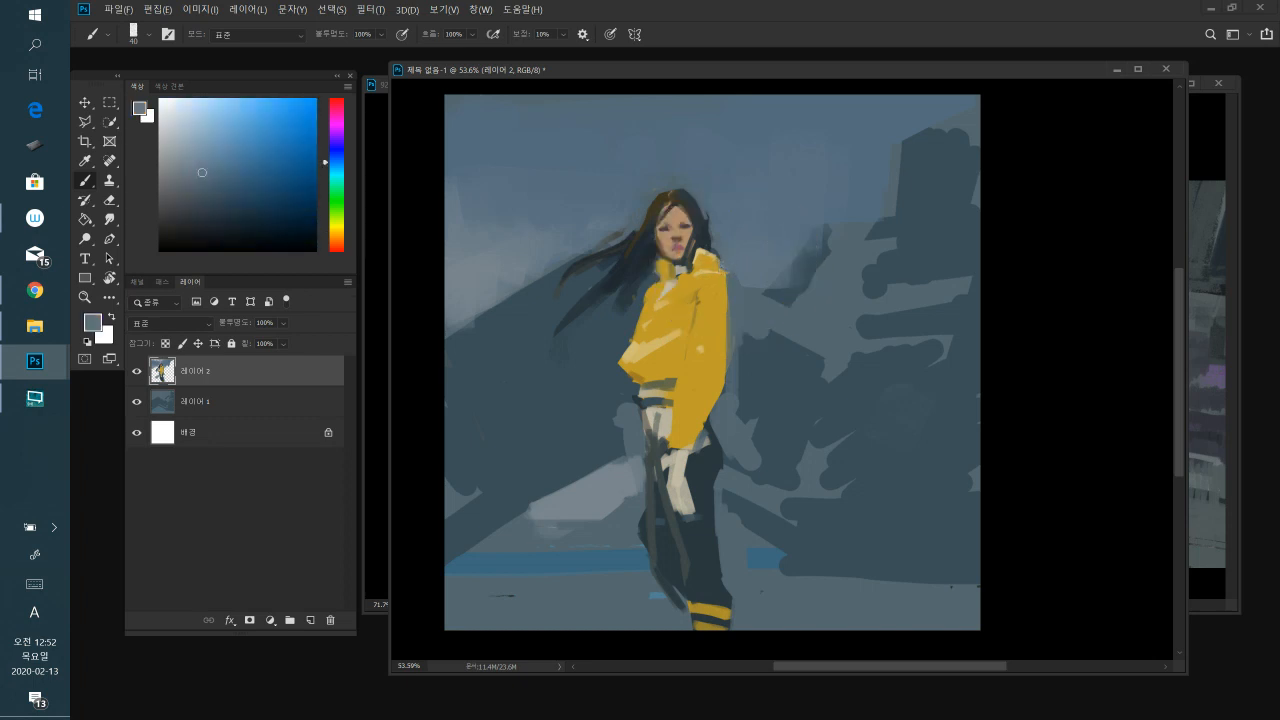
alt+click(718, 295)
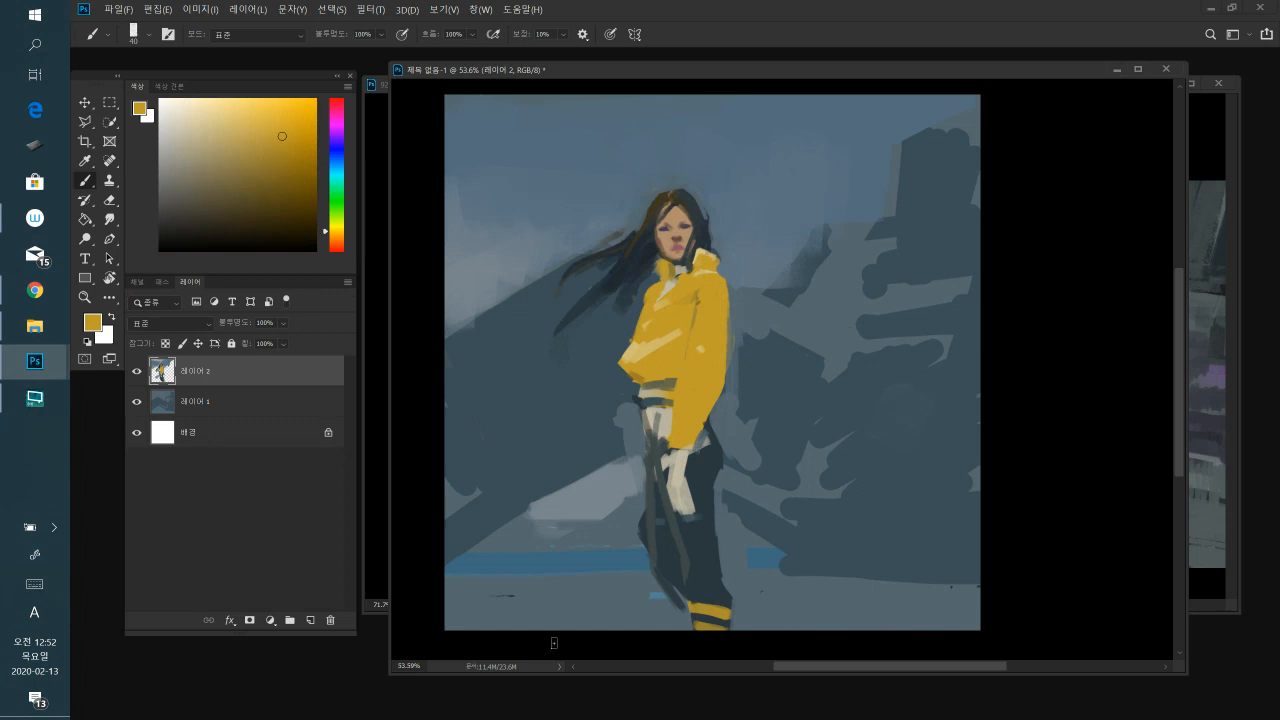
- Adjust the torso highlights, paint an olive-brown jacket hem, and fill the waist below it with sampled cream
alt+click(672, 351)
alt+click(660, 326)
mouse_move(684, 333)
mouse_down()
mouse_move(656, 350)
mouse_move(640, 392)
mouse_up()
alt+click(657, 382)
mouse_move(657, 382)
mouse_down()
mouse_move(670, 380)
mouse_move(645, 378)
mouse_move(660, 378)
mouse_move(649, 405)
mouse_up()
alt+click(656, 412)
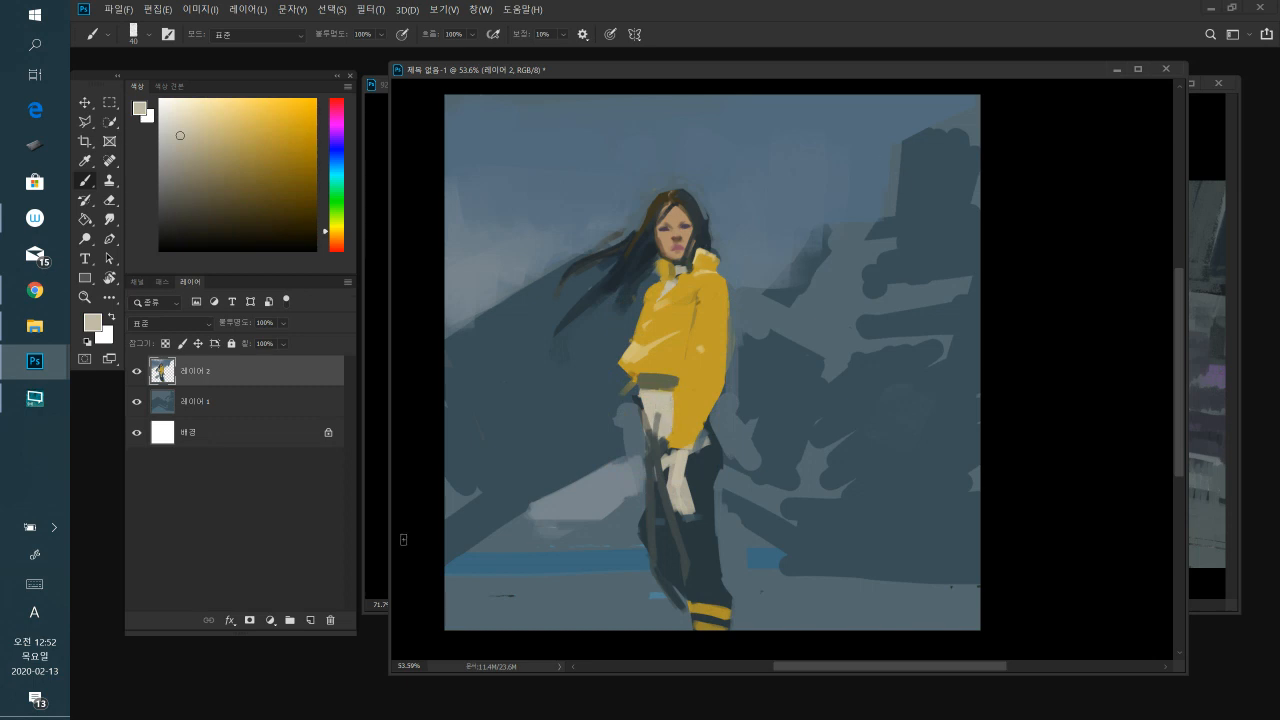
- Paint a dark belt across the cream waist and add a dark ochre patch at its hair-side end
alt+click(716, 467)
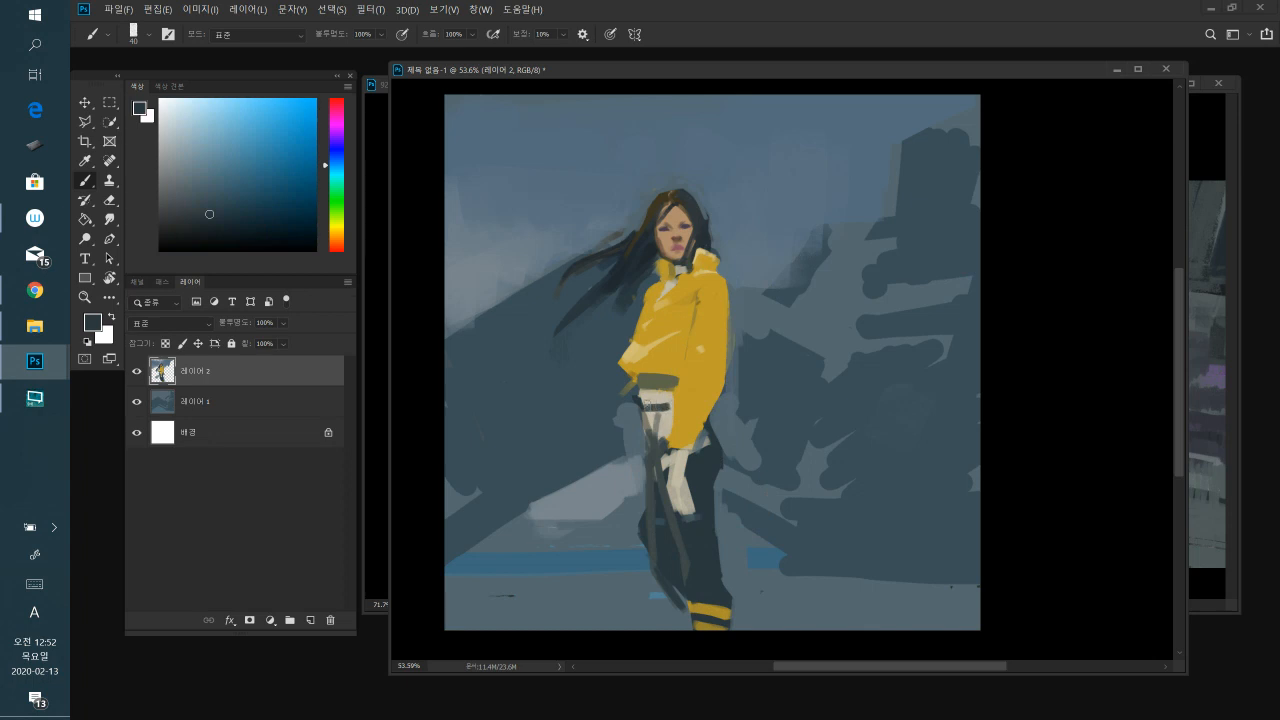
alt+click(652, 395)
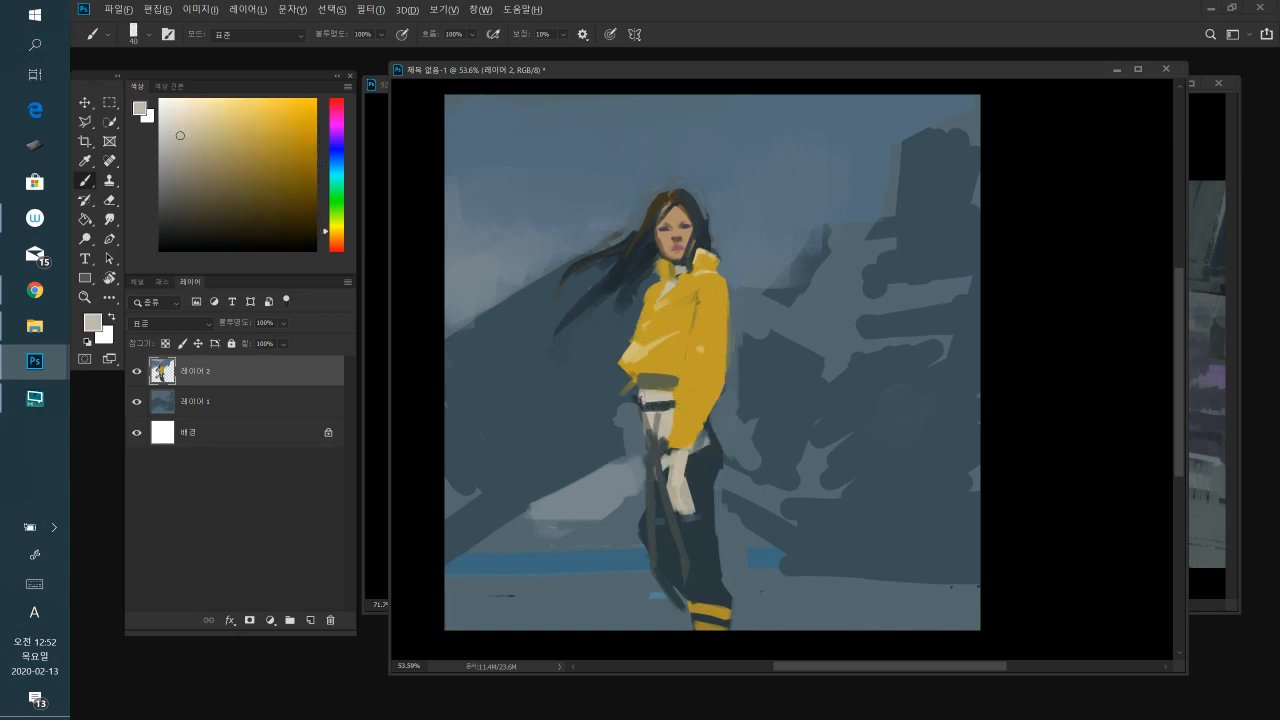
drag(639, 400, 637, 388)
drag(186, 142, 258, 168)
drag(637, 402, 636, 388)
alt+click(656, 400)
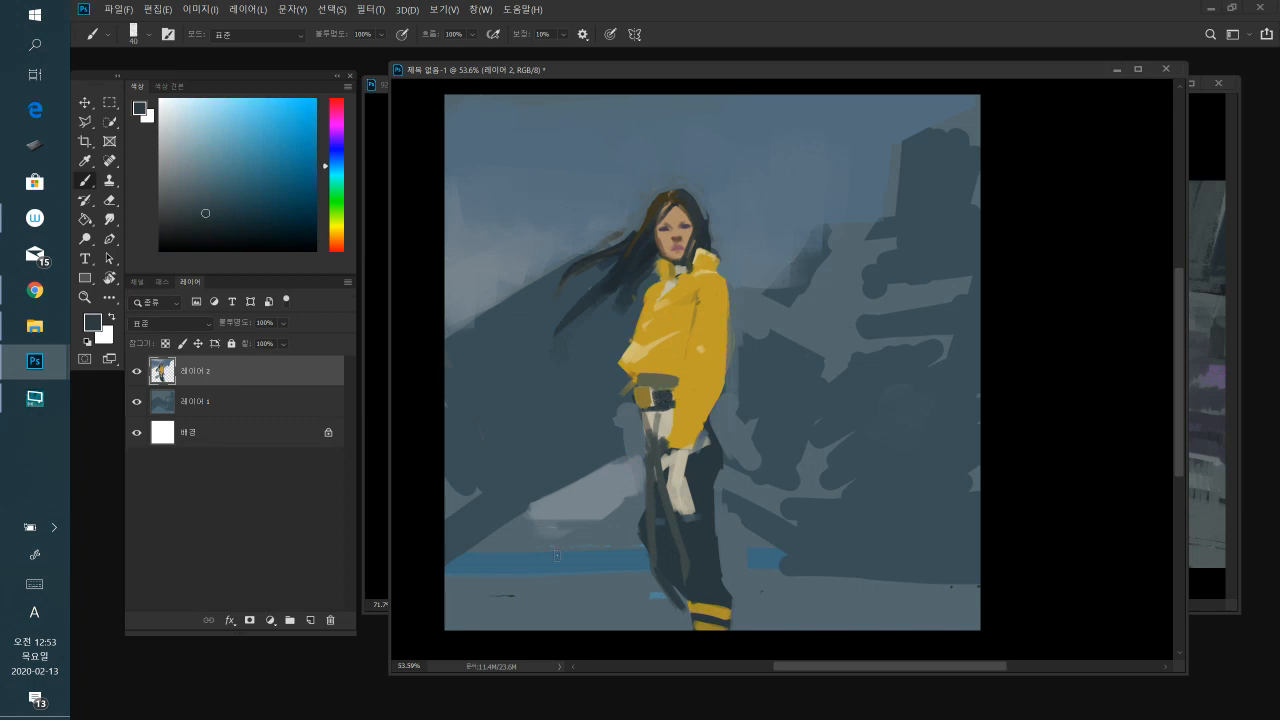
- Refine the cream trouser area below the belt with sampled cream, dark and grey-beige tones
alt+click(662, 420)
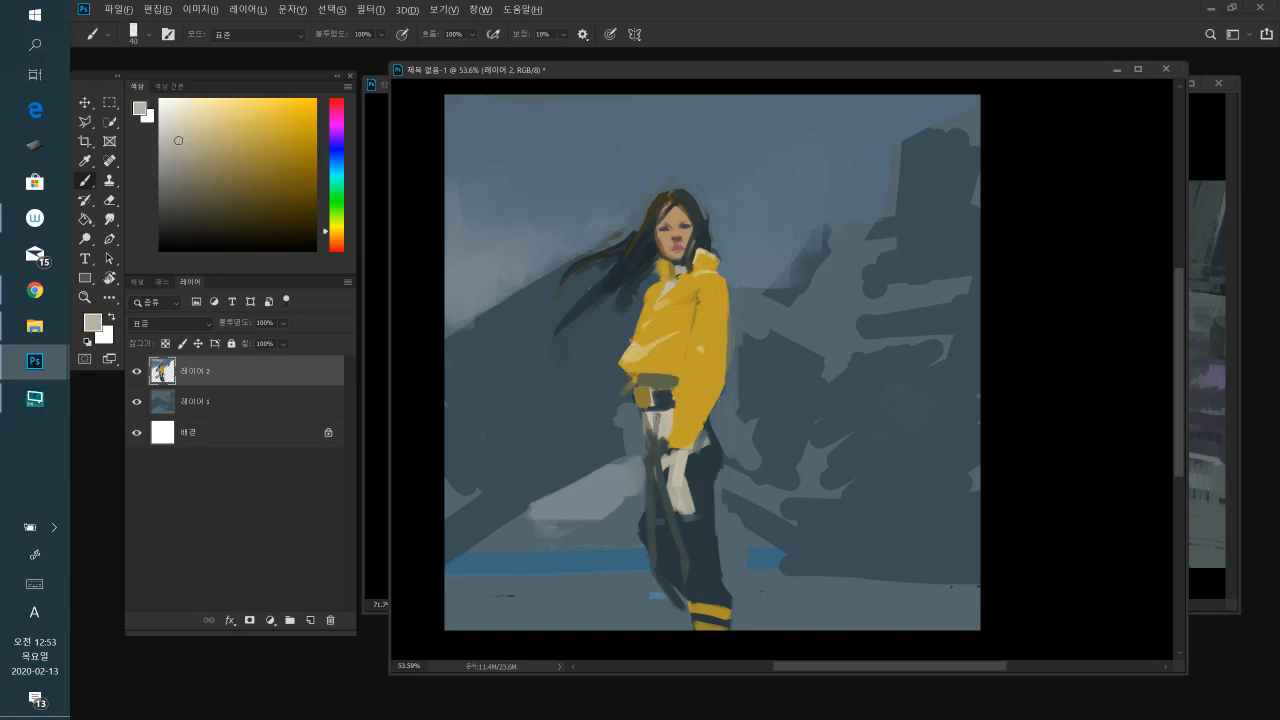
mouse_move(659, 416)
mouse_down()
mouse_move(655, 457)
mouse_move(661, 423)
mouse_up()
alt+click(649, 418)
alt+click(653, 449)
alt+click(653, 416)
alt+click(660, 416)
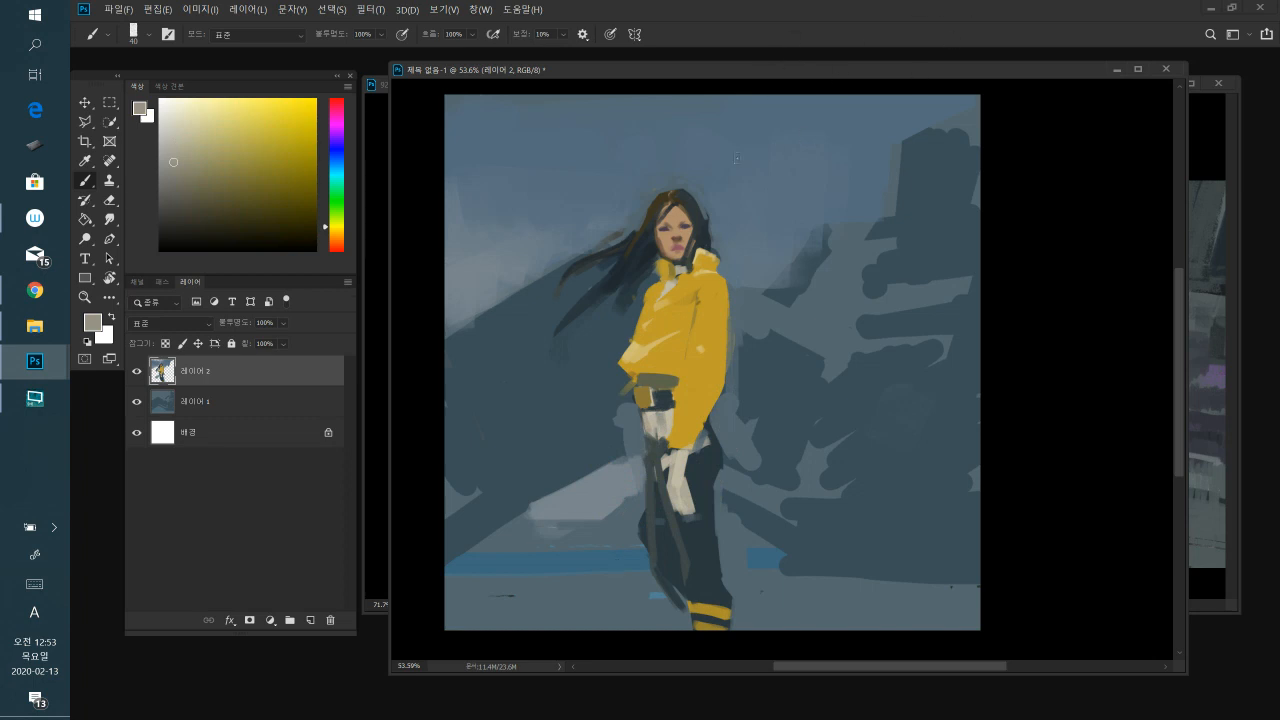
- Darken the lower trouser leg, and paint yellow cuffs with cream bands at both ankles using sampled figure colours
alt+click(667, 574)
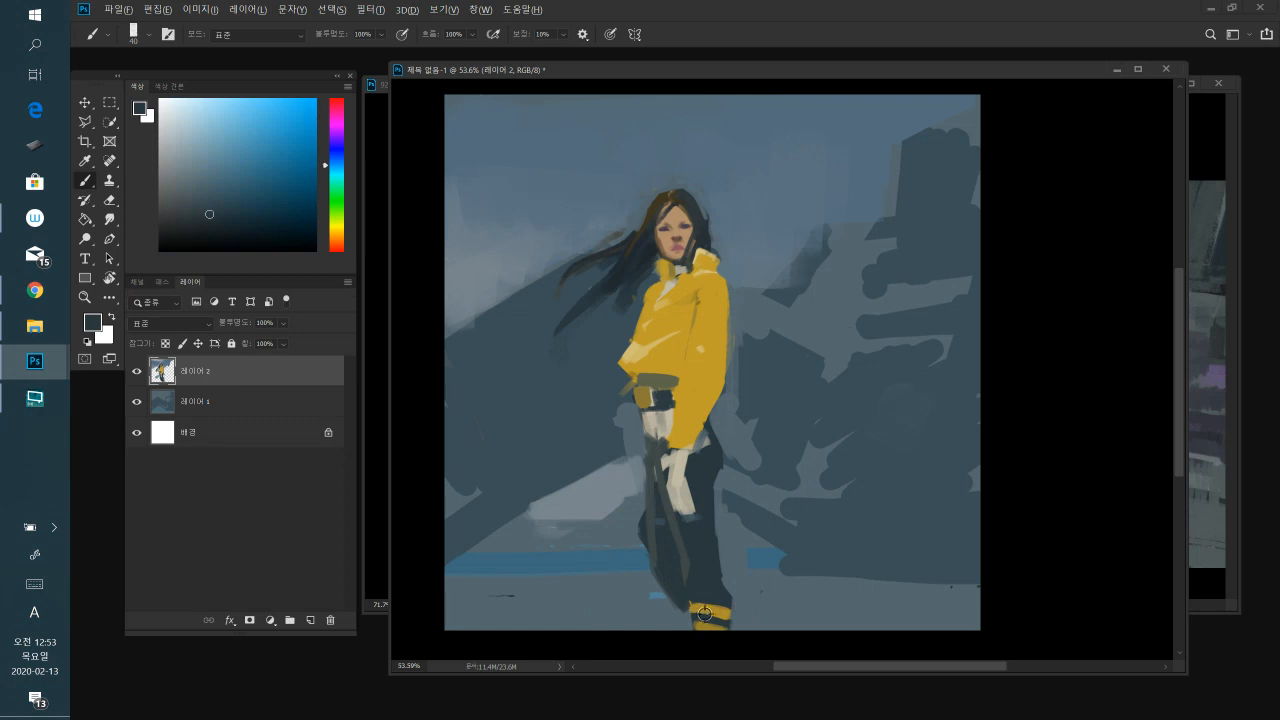
alt+click(706, 608)
drag(665, 599, 682, 600)
alt+click(669, 598)
alt+click(684, 471)
mouse_move(694, 614)
mouse_down()
mouse_move(722, 616)
mouse_move(688, 604)
mouse_up()
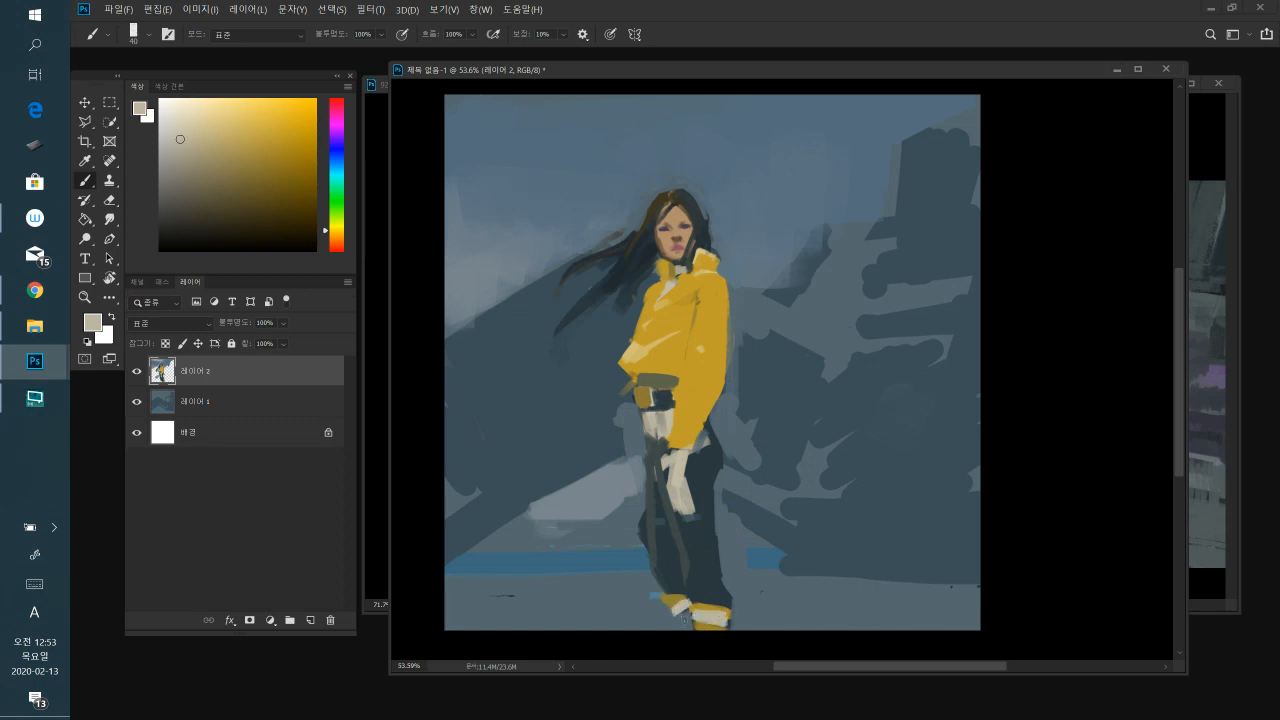
alt+click(674, 590)
alt+click(705, 352)
- Thicken the windblown hair beside the jacket with sampled near-black strands, and sample the sky blue beside the head
alt+click(636, 270)
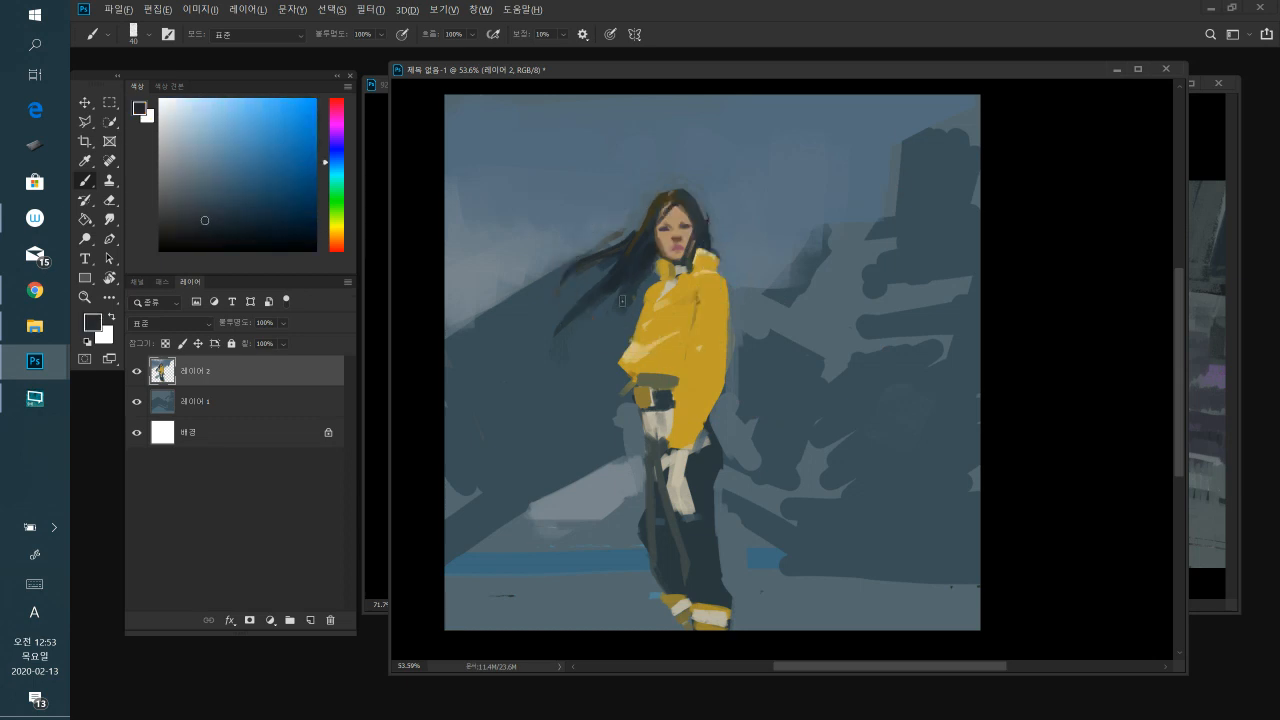
drag(624, 292, 607, 311)
mouse_move(653, 274)
mouse_down()
mouse_move(610, 326)
mouse_move(573, 340)
mouse_up()
drag(632, 299, 604, 325)
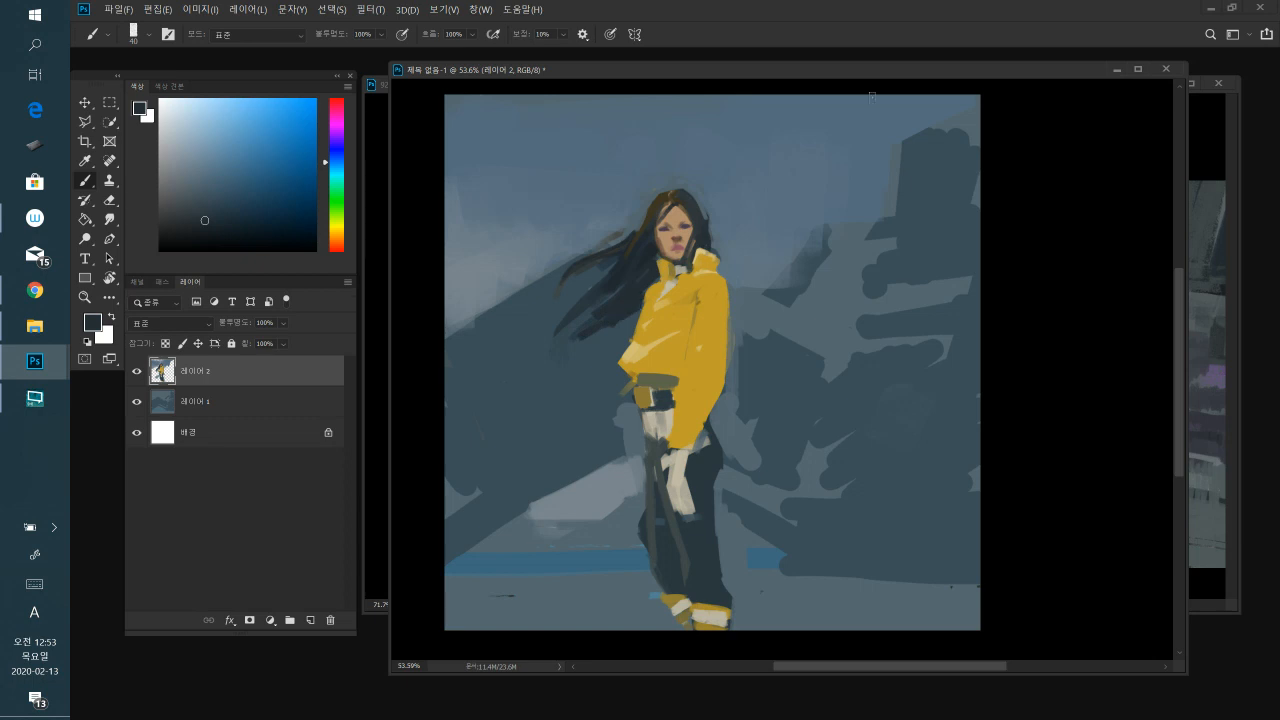
alt+click(614, 280)
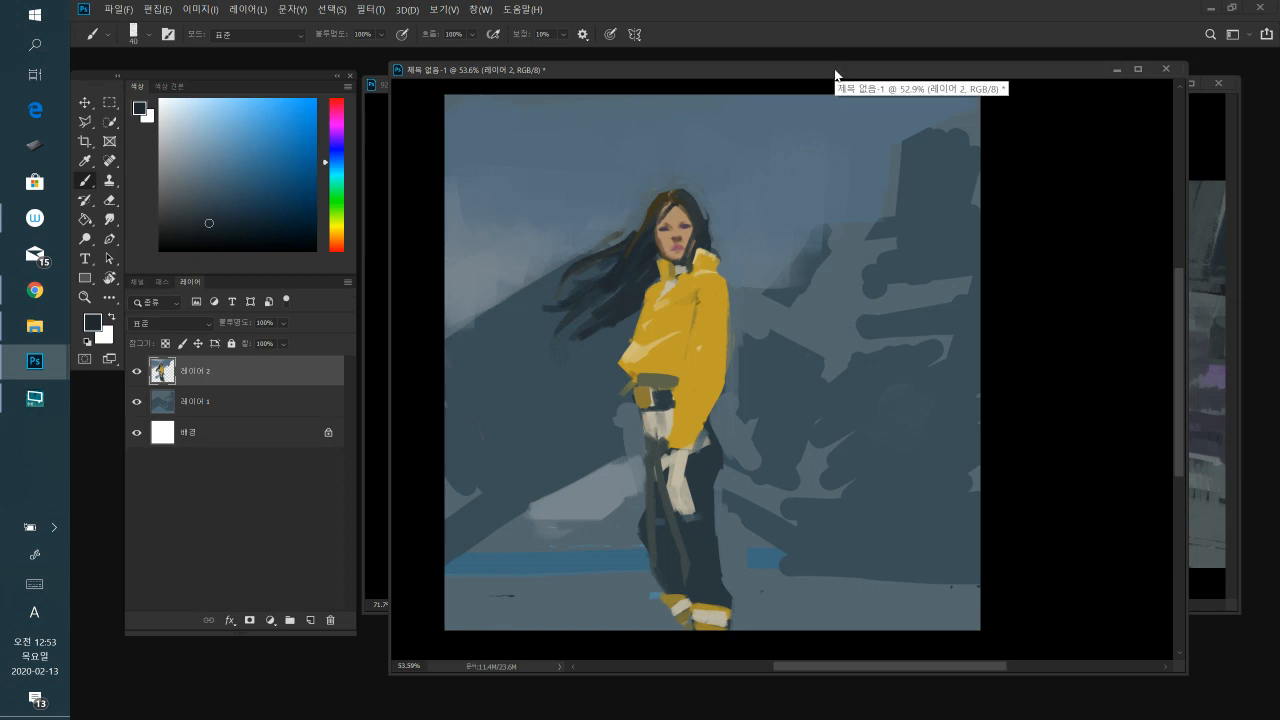
alt+click(711, 223)
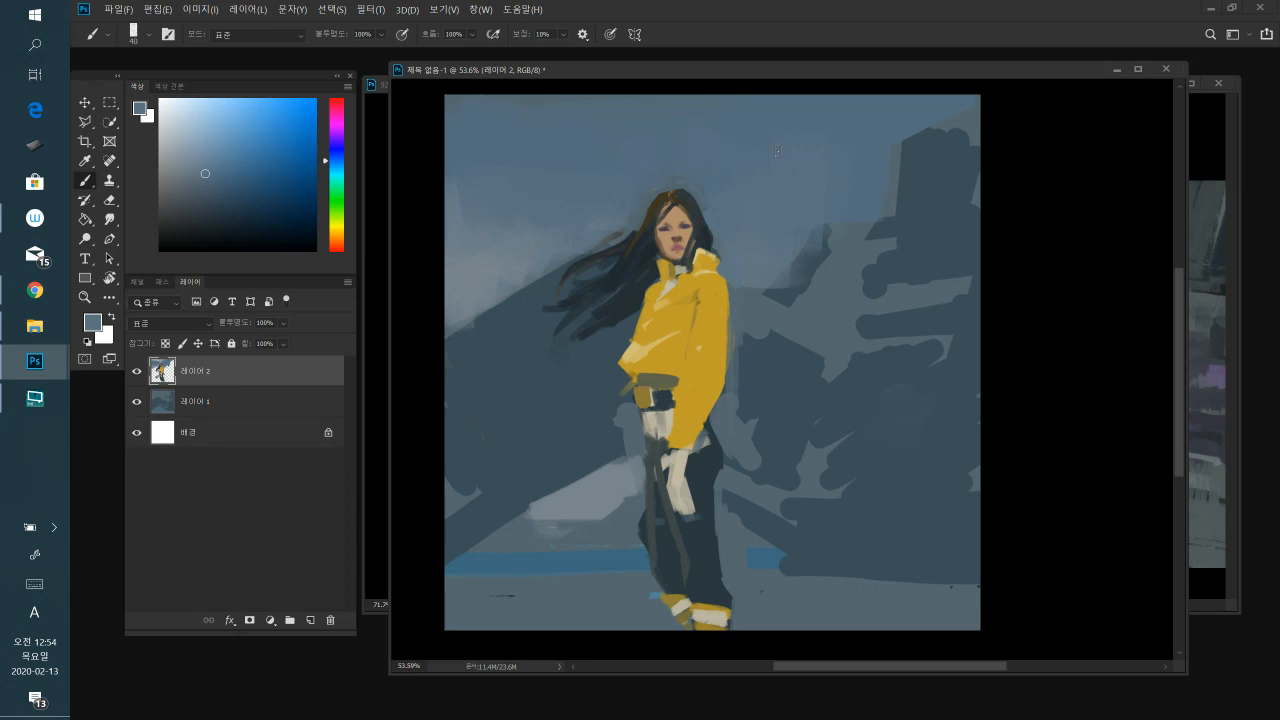
- Paint a dark hair lock from the chin down over the jacket's chest, and trim it with sampled jacket yellow
alt+click(634, 300)
drag(690, 252, 643, 324)
alt+click(660, 311)
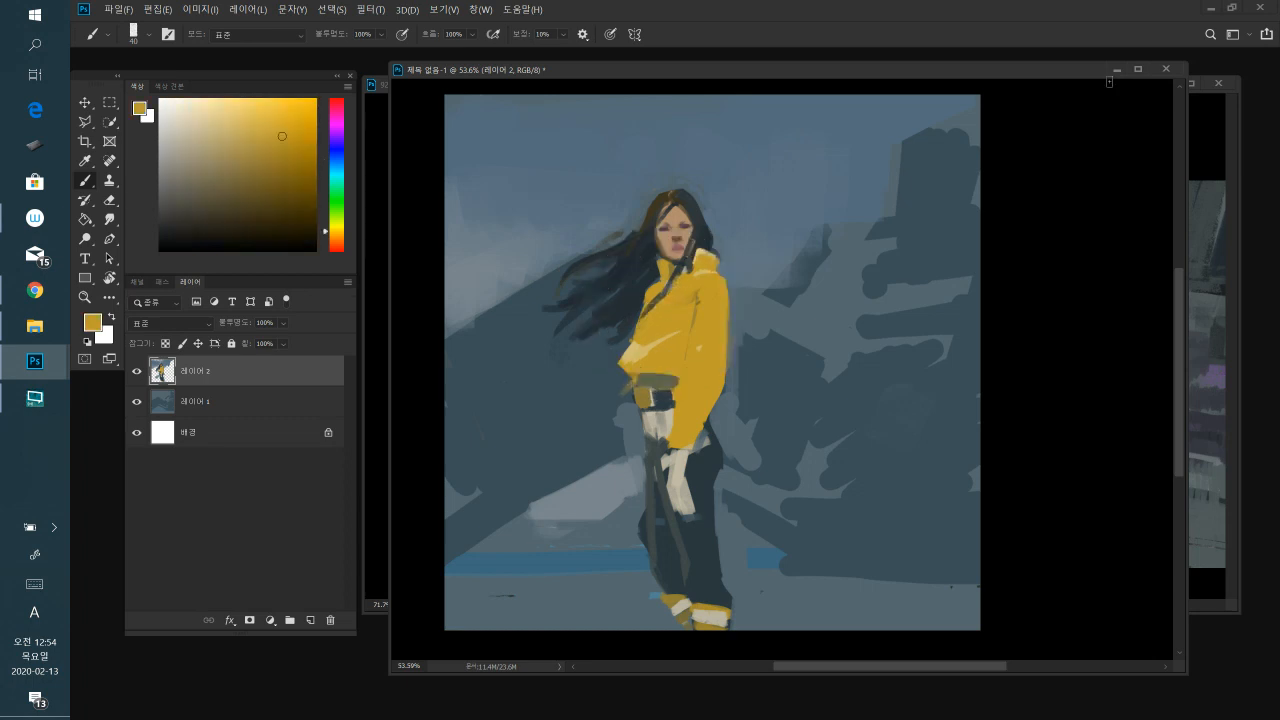
- Touch up the hair with a 25 px brush and draw a thin dark line down the jacket front, trimmed with sampled yellow
key(bracketleft)
alt+click(703, 231)
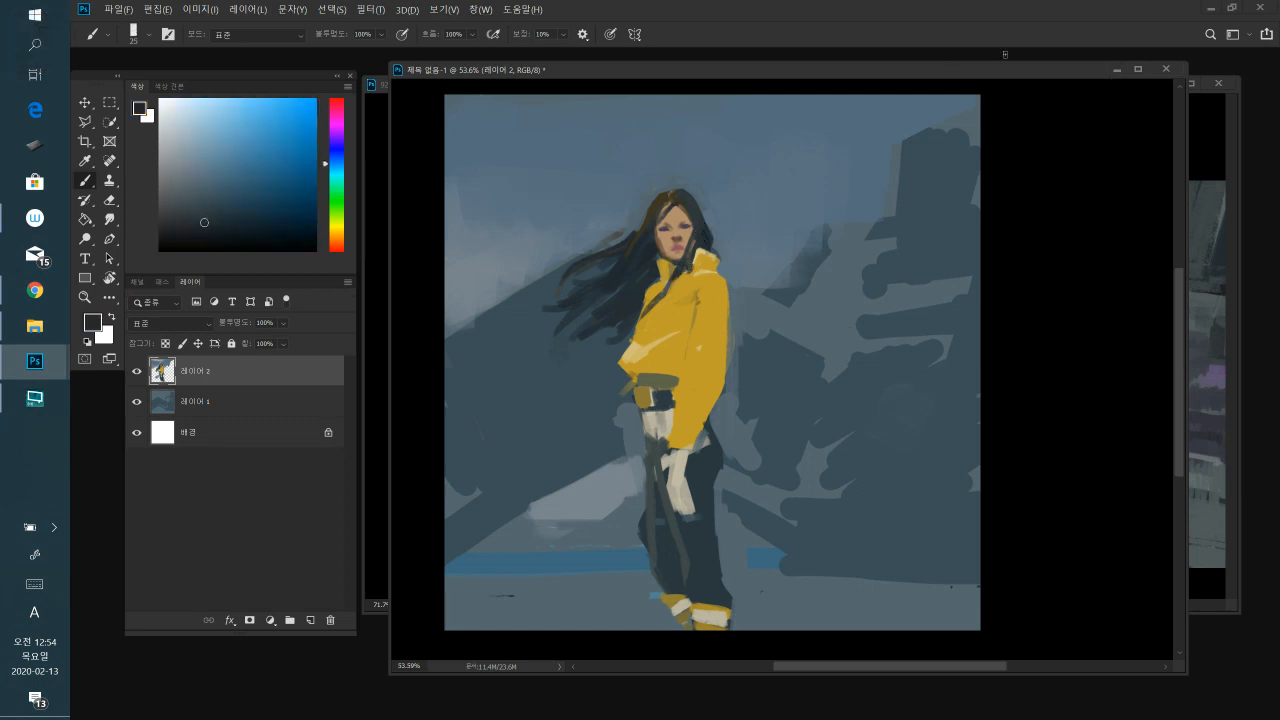
alt+click(632, 257)
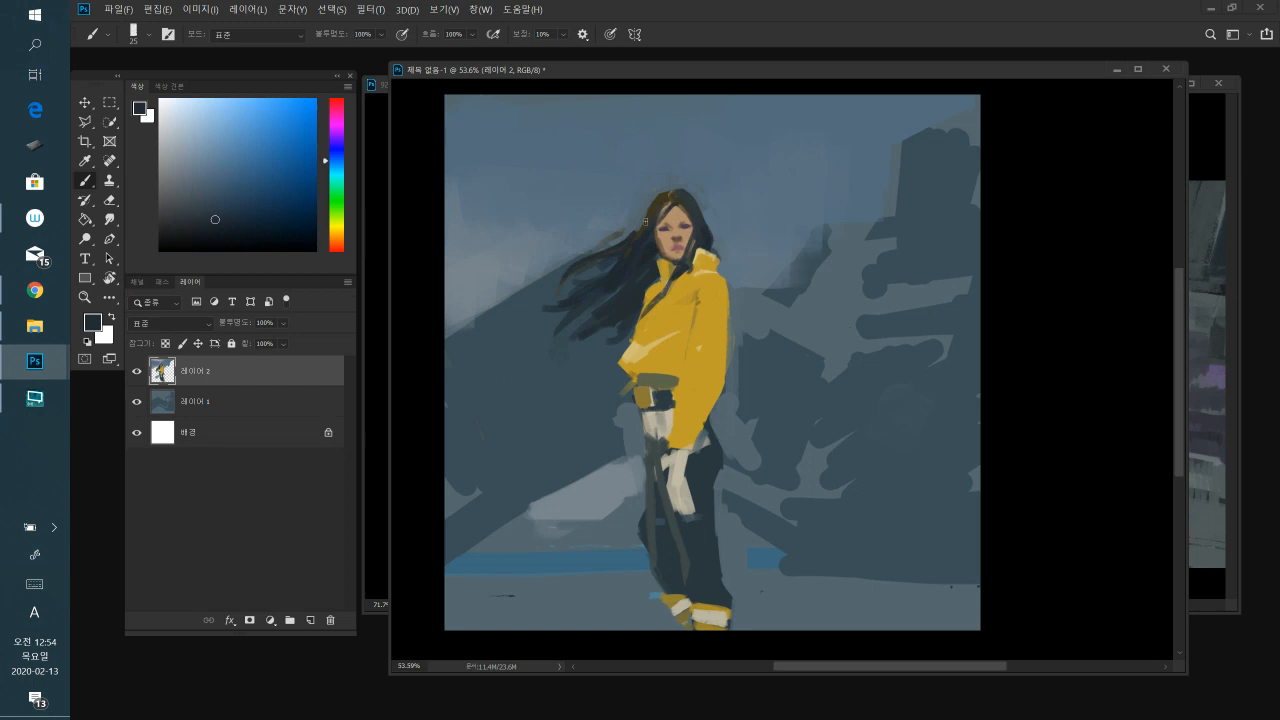
drag(658, 306, 648, 338)
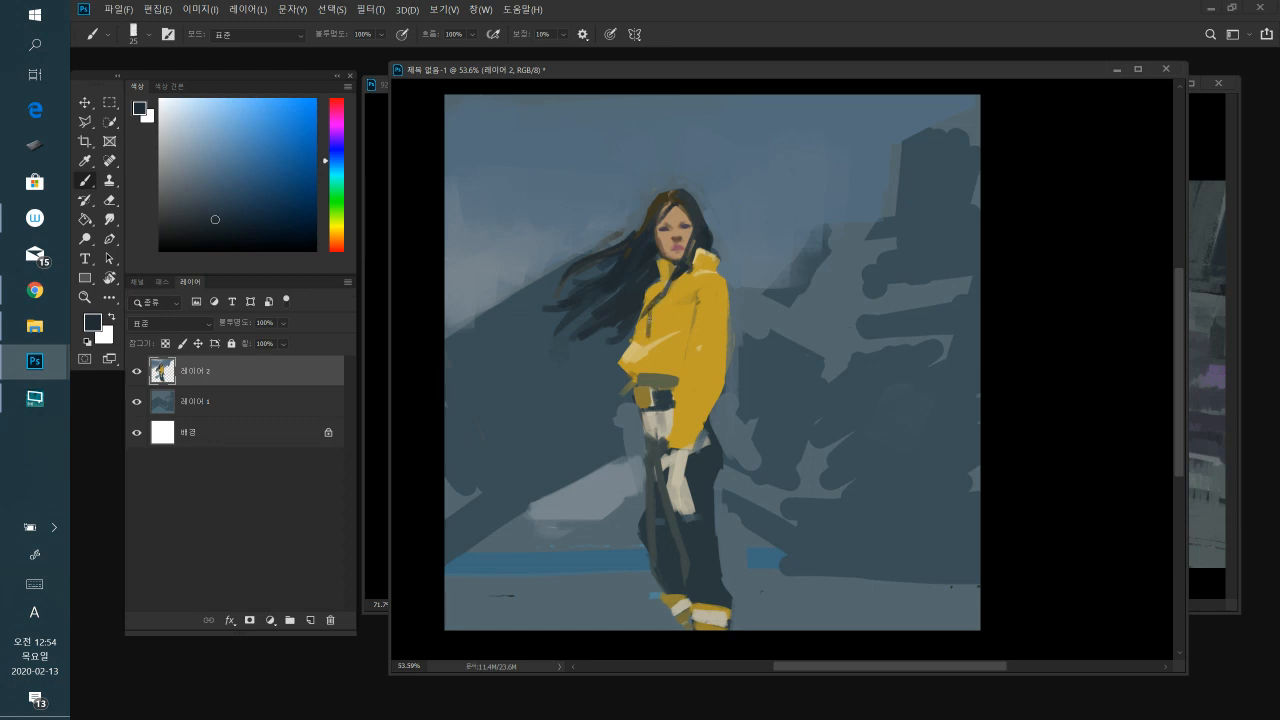
alt+click(656, 320)
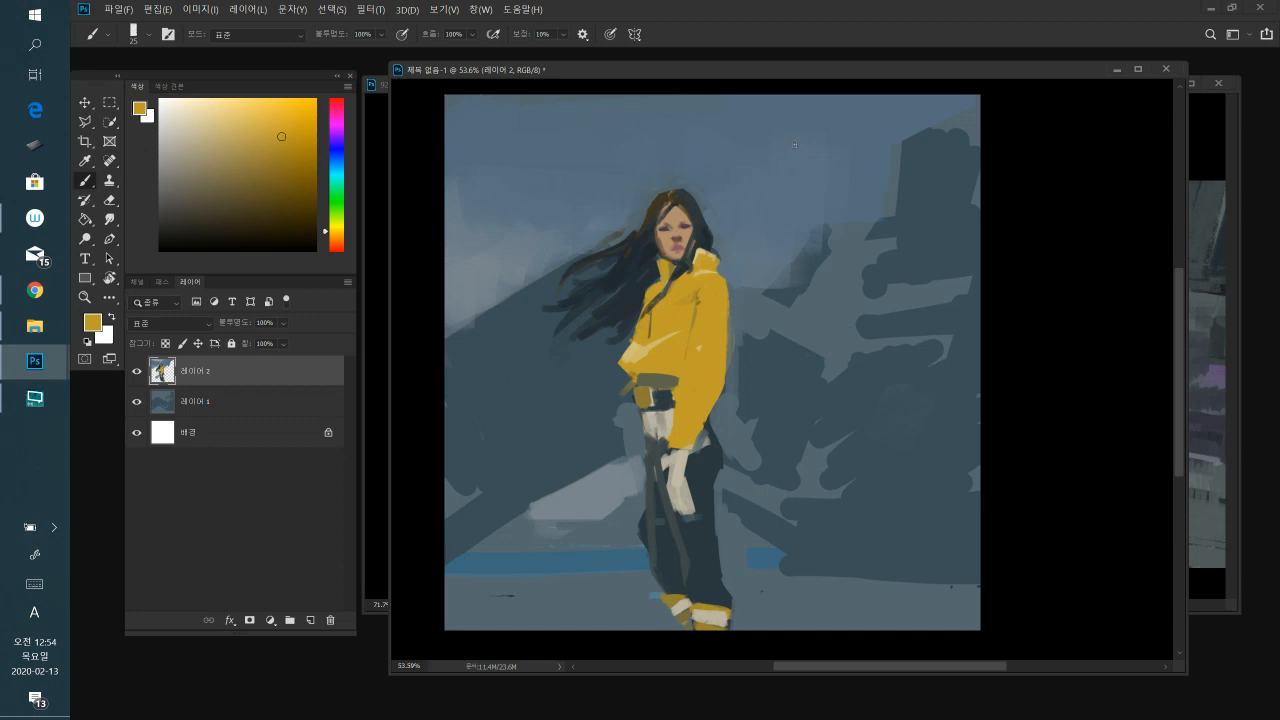
- Paint brownish fold lines on the shoulder and sleeve with a 10 px brush, and extend the sleeve's outer edge in sampled yellow
key(bracketleft)
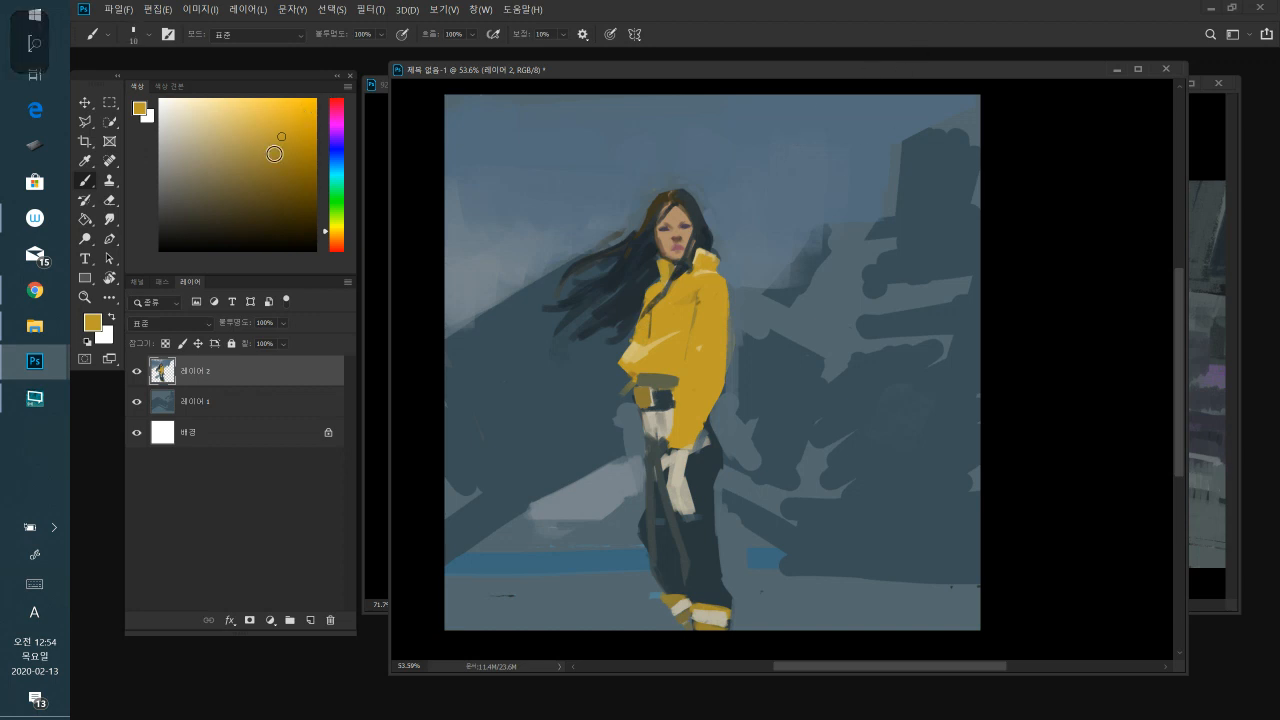
click(279, 181)
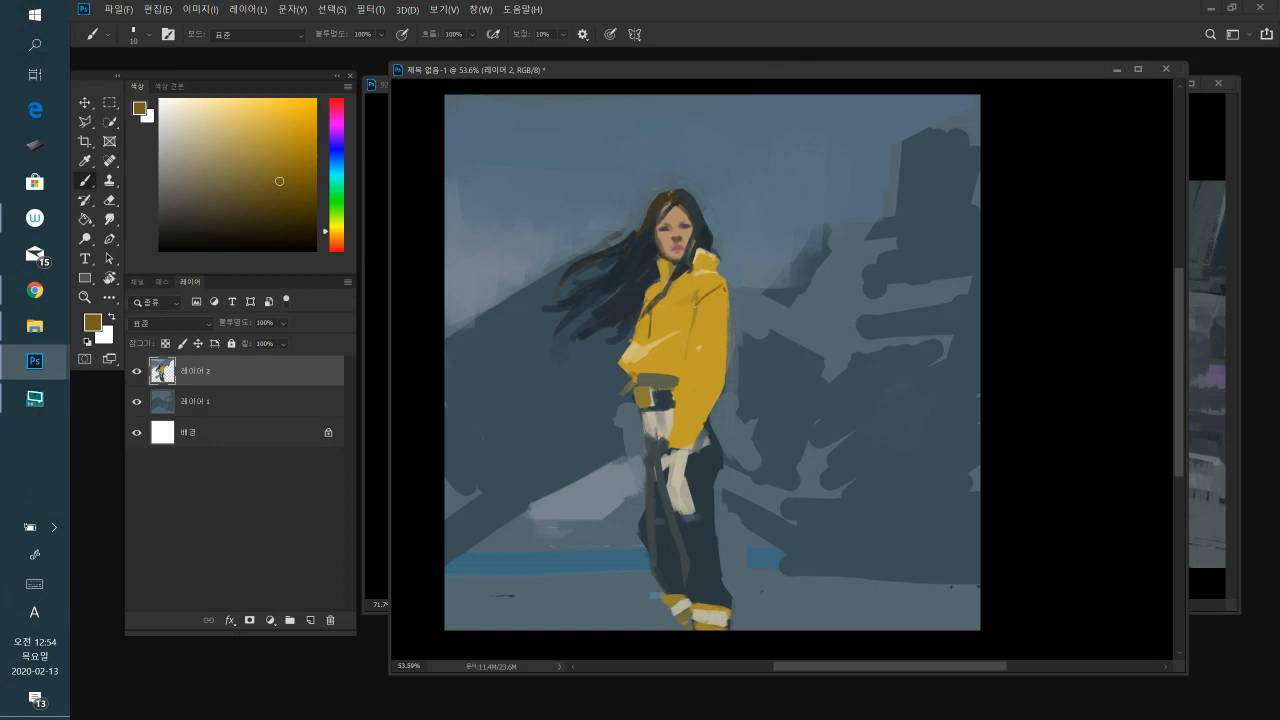
alt+click(714, 302)
alt+click(700, 262)
click(276, 153)
click(276, 165)
alt+click(715, 270)
drag(731, 289, 733, 302)
- Shape the hair-side collar flap beneath the chin with sampled yellow and near-black strokes
alt+click(668, 264)
drag(655, 262, 664, 268)
alt+click(653, 269)
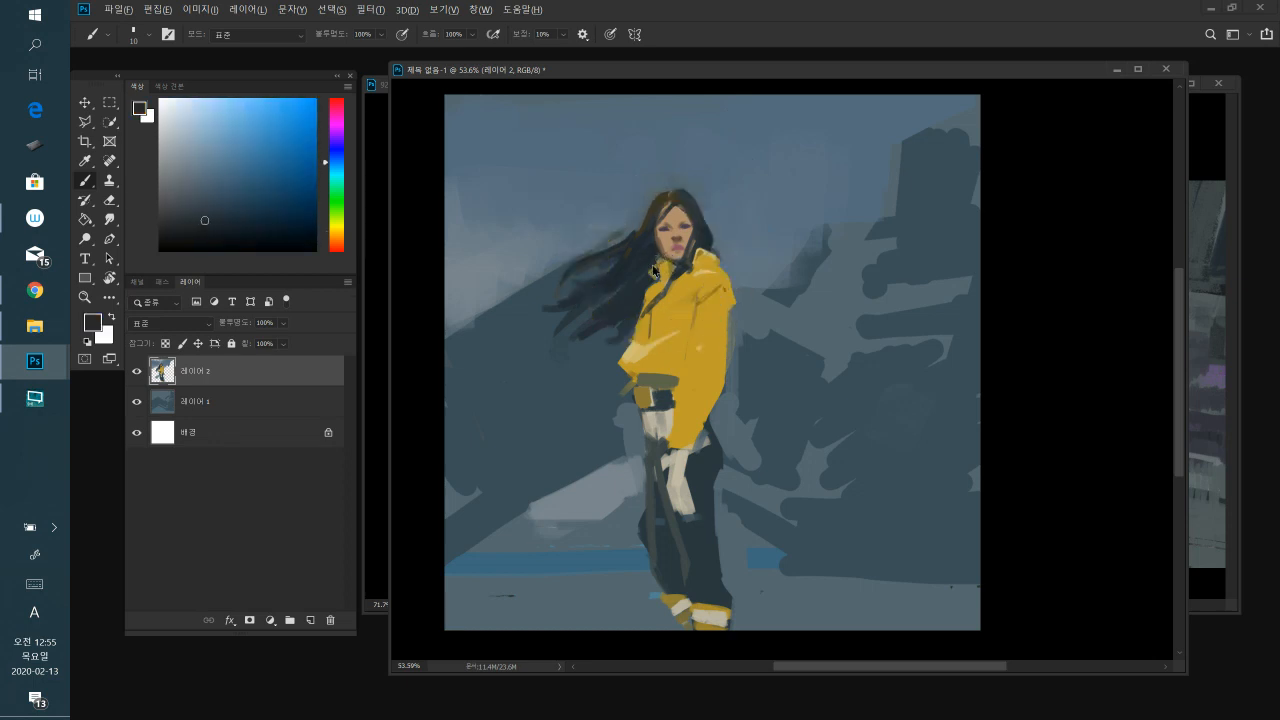
alt+click(664, 268)
alt+click(666, 266)
mouse_move(662, 267)
mouse_down()
mouse_move(656, 284)
mouse_move(671, 273)
mouse_up()
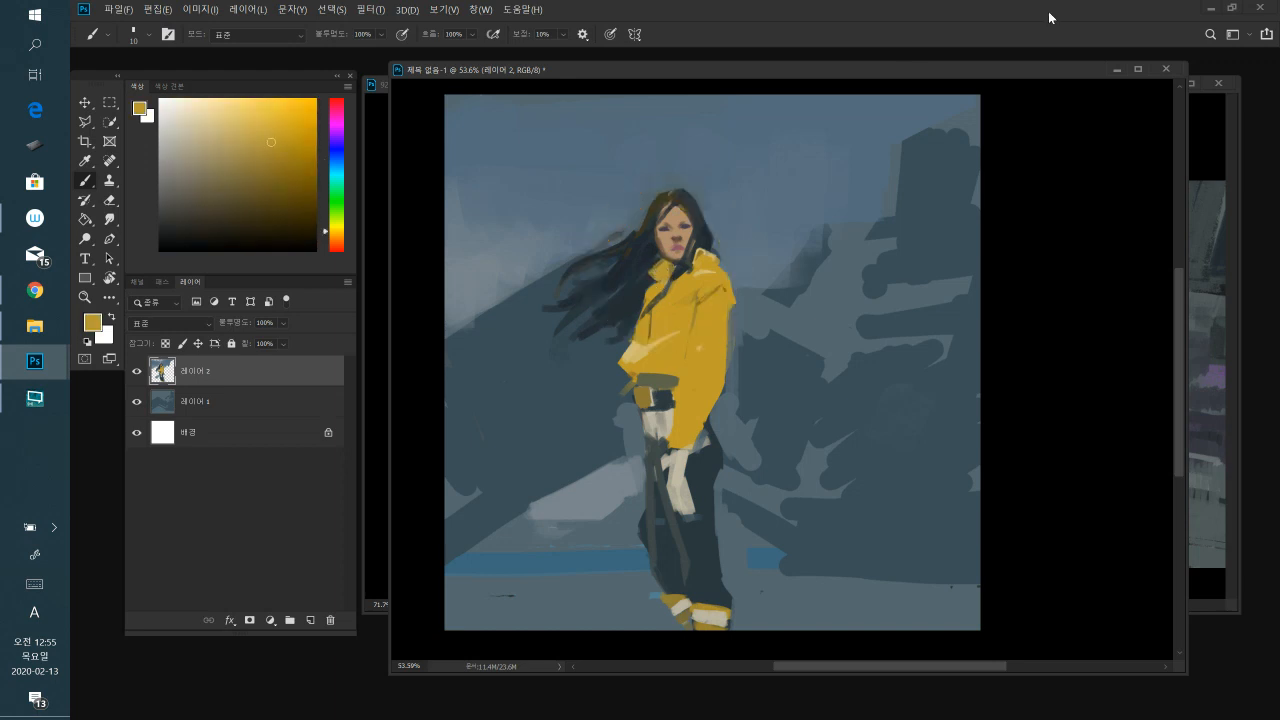
- Define the collar's folds and rim on both sides of the neck with sampled light and dark yellow tones
alt+click(703, 245)
mouse_move(698, 246)
mouse_down()
mouse_move(712, 268)
mouse_move(646, 285)
mouse_up()
alt+click(702, 262)
alt+click(698, 257)
mouse_move(706, 250)
mouse_down()
mouse_move(690, 270)
mouse_move(717, 265)
mouse_up()
alt+click(698, 255)
alt+click(706, 257)
- Paint an olive cuff band near the sleeve's end with a 20 px brush using the sampled hem colour, and sample the sleeve yellow
key(bracketright)
alt+click(668, 386)
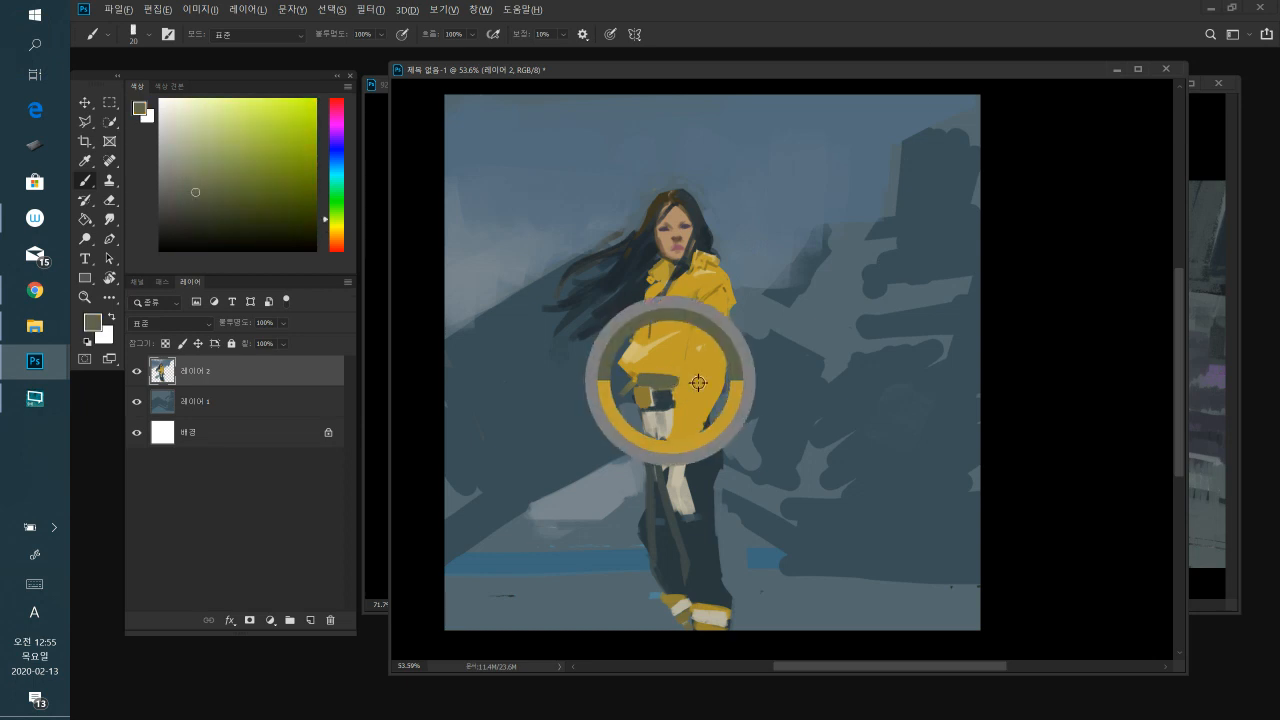
drag(678, 437, 692, 433)
alt+click(694, 423)
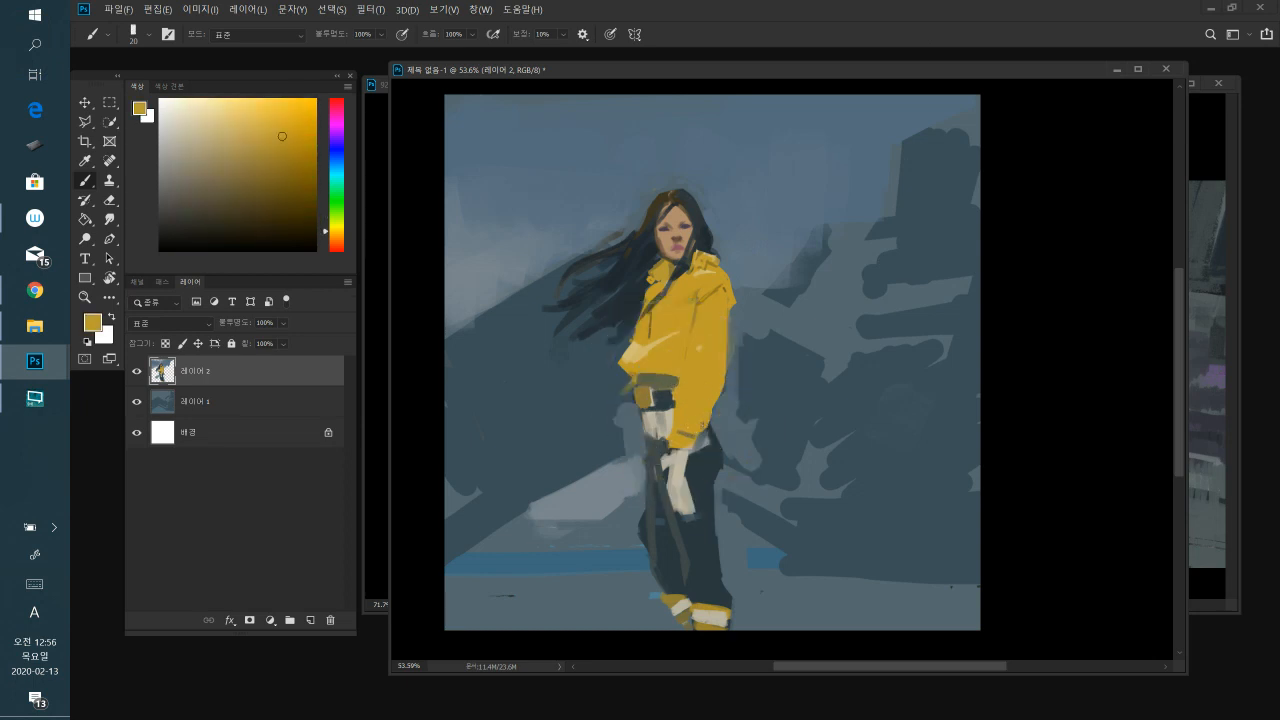
- Refine the belt, its pouch and the cream hip patch with sampled dark slate and cream tones, and sample the jacket yellow
alt+click(670, 398)
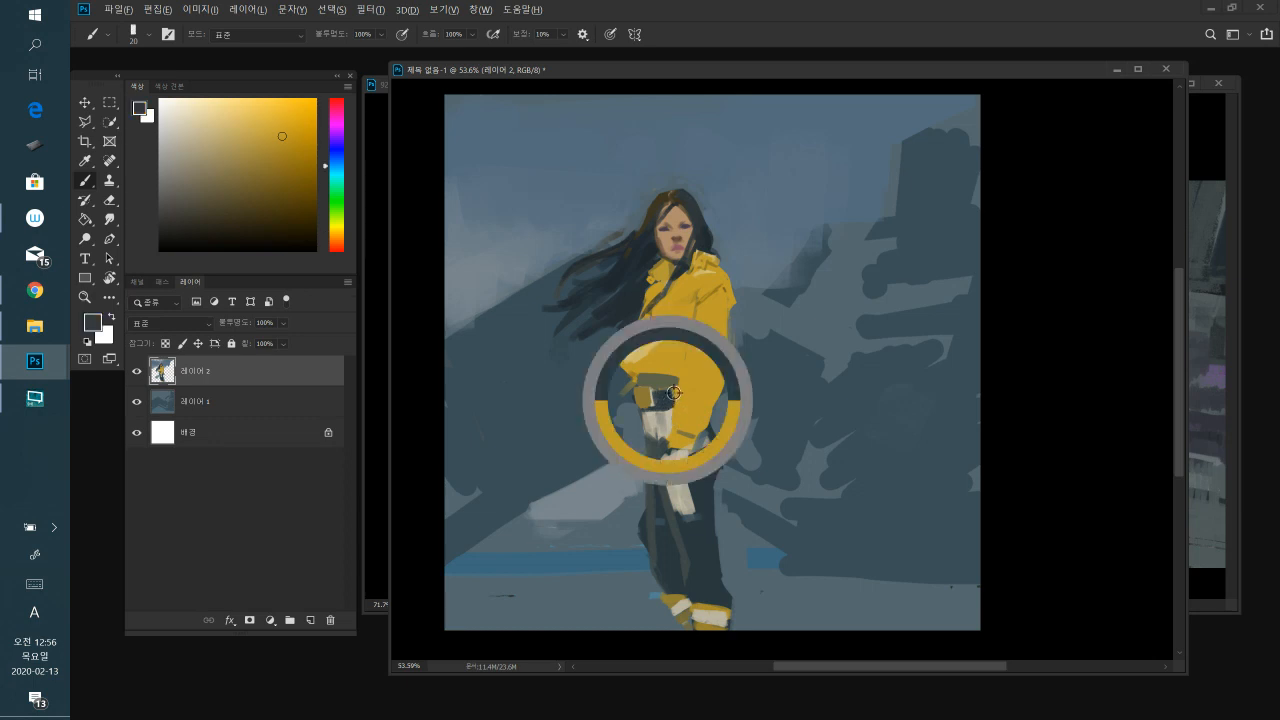
mouse_move(658, 420)
mouse_down()
mouse_move(672, 410)
mouse_move(655, 409)
mouse_move(661, 396)
mouse_up()
alt+click(666, 414)
alt+click(665, 399)
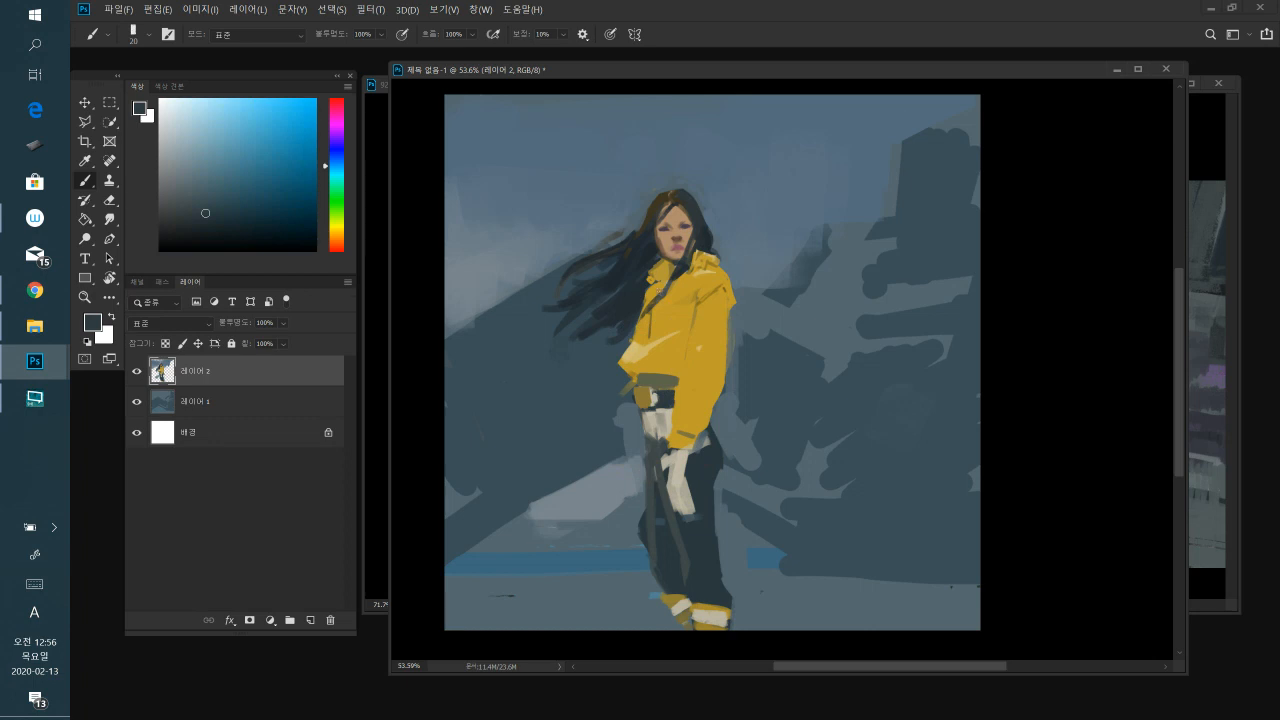
alt+click(666, 452)
alt+click(668, 372)
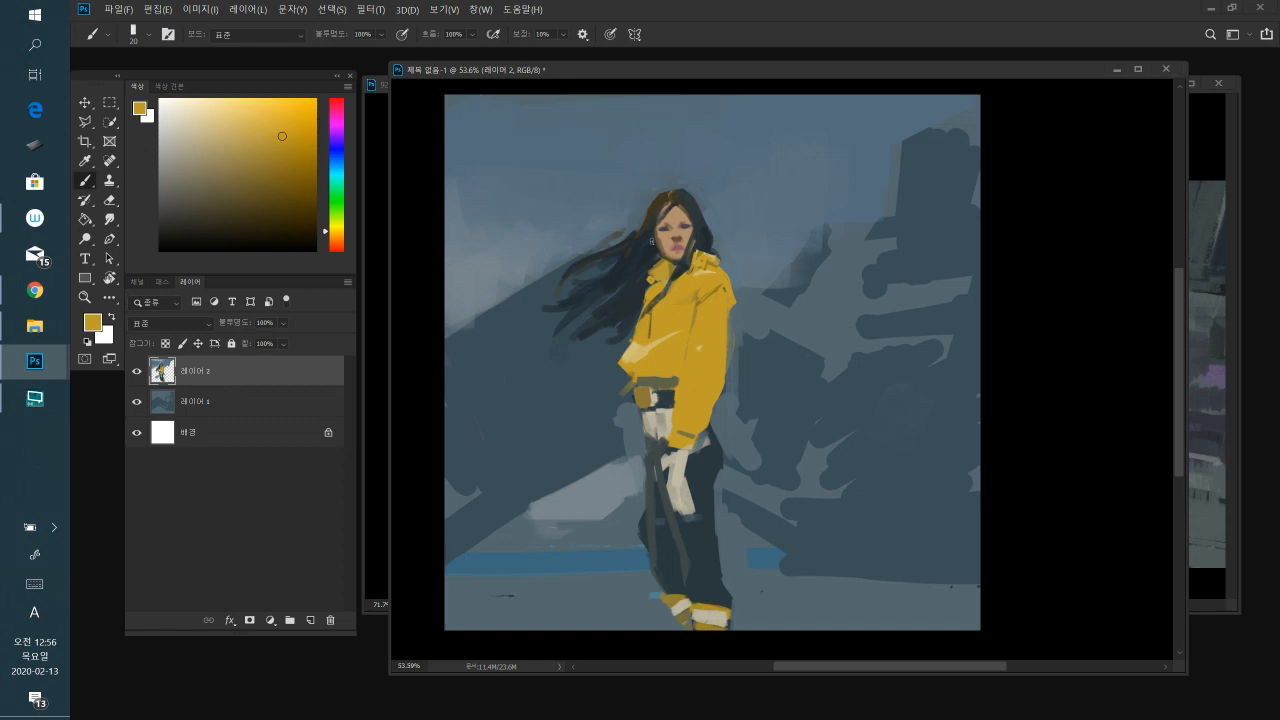
- Paint darker yellow fold lines across the jacket's lower front and hem, blending them with sampled jacket tones
mouse_move(281, 148)
mouse_down()
mouse_move(297, 177)
mouse_move(288, 188)
mouse_up()
drag(682, 357, 684, 369)
alt+click(680, 330)
alt+click(682, 362)
alt+click(662, 366)
alt+click(672, 355)
drag(635, 371, 673, 384)
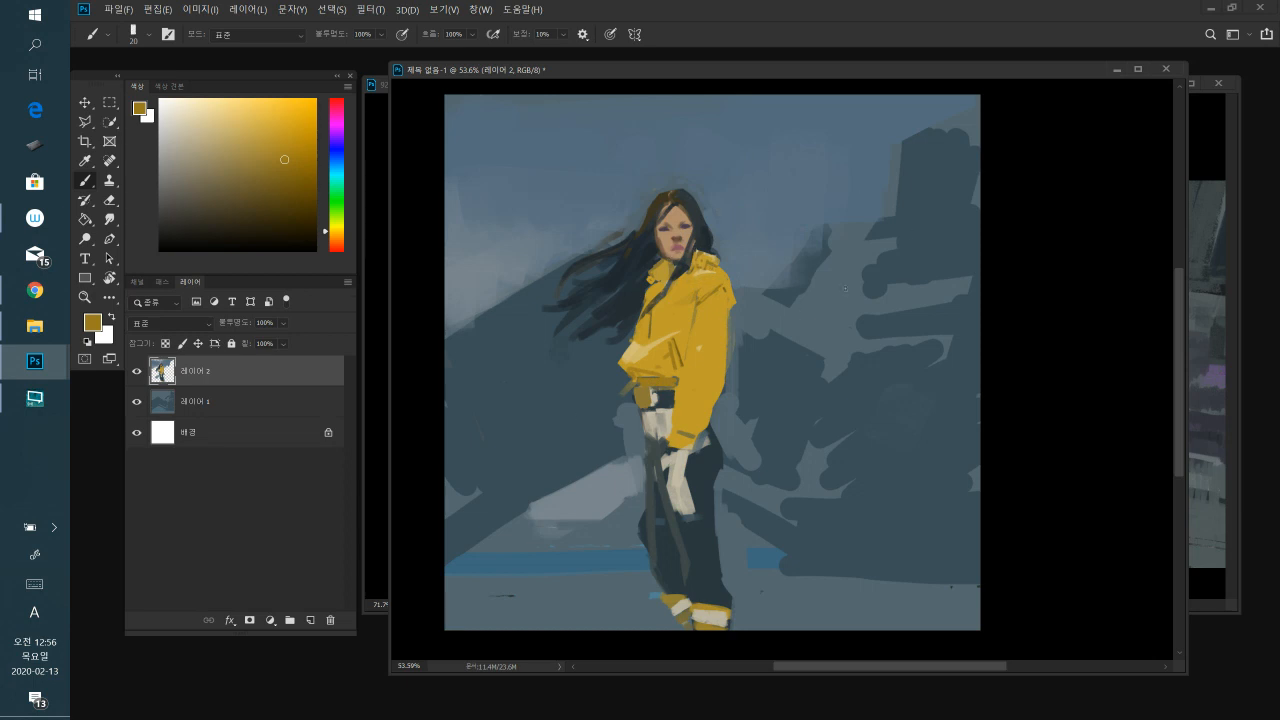
- Paint dark hair strands falling from the chin over the jacket's chest, and trim their edges with sampled yellow
alt+click(686, 274)
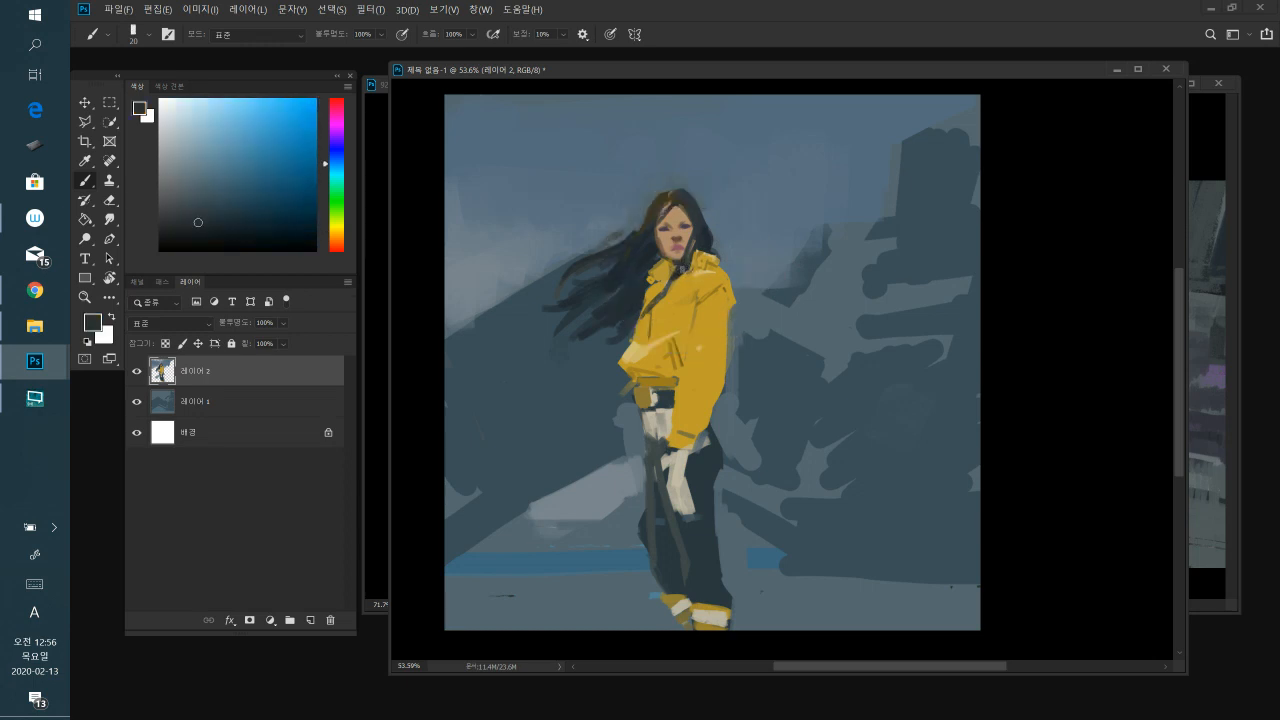
alt+click(687, 277)
alt+click(685, 269)
mouse_move(677, 272)
mouse_down()
mouse_move(657, 320)
mouse_move(669, 297)
mouse_up()
alt+click(684, 289)
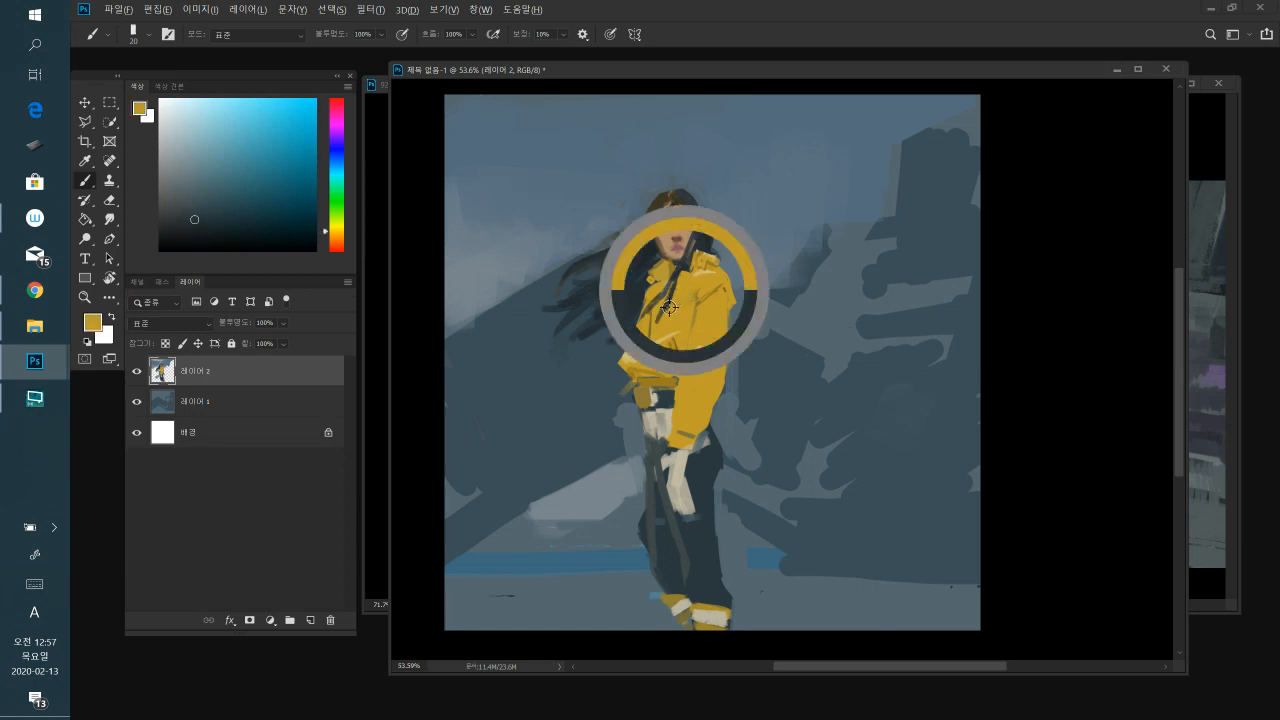
alt+click(689, 264)
drag(668, 304, 658, 325)
alt+click(673, 312)
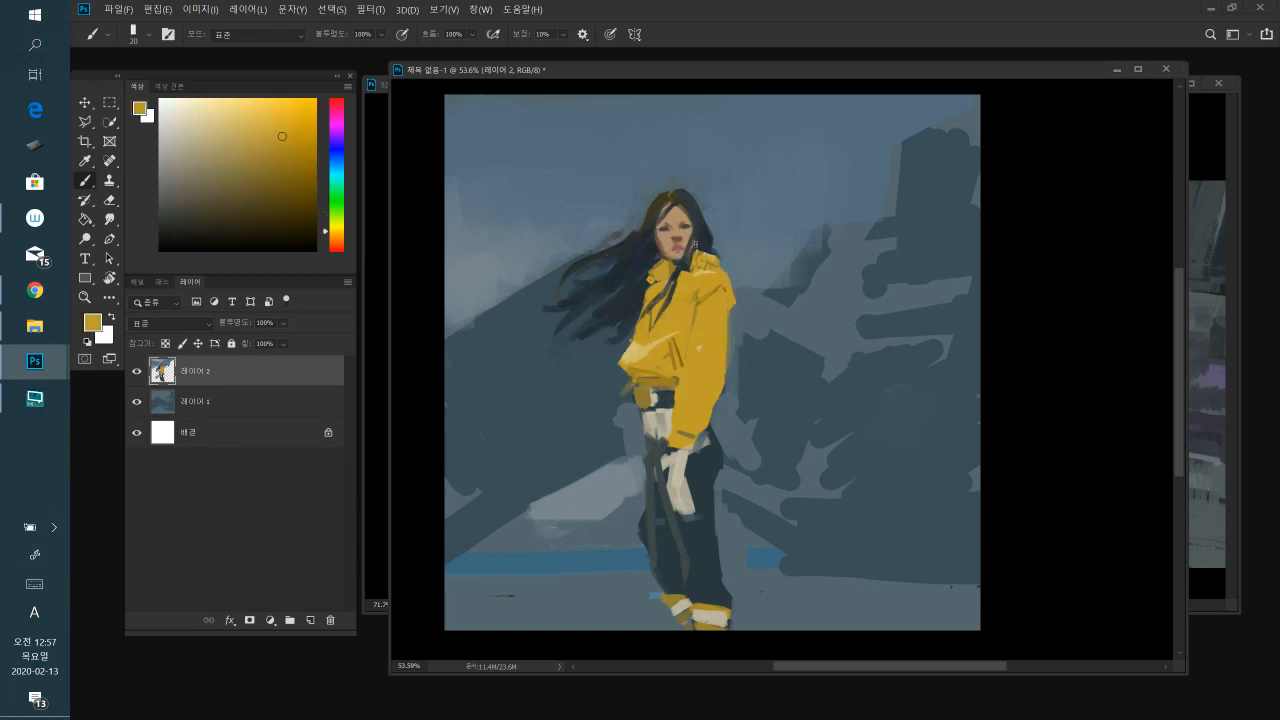
- Redefine the outer shoulder edge with a stroke of the sampled dark hair colour, and sample the jacket yellow
alt+click(676, 254)
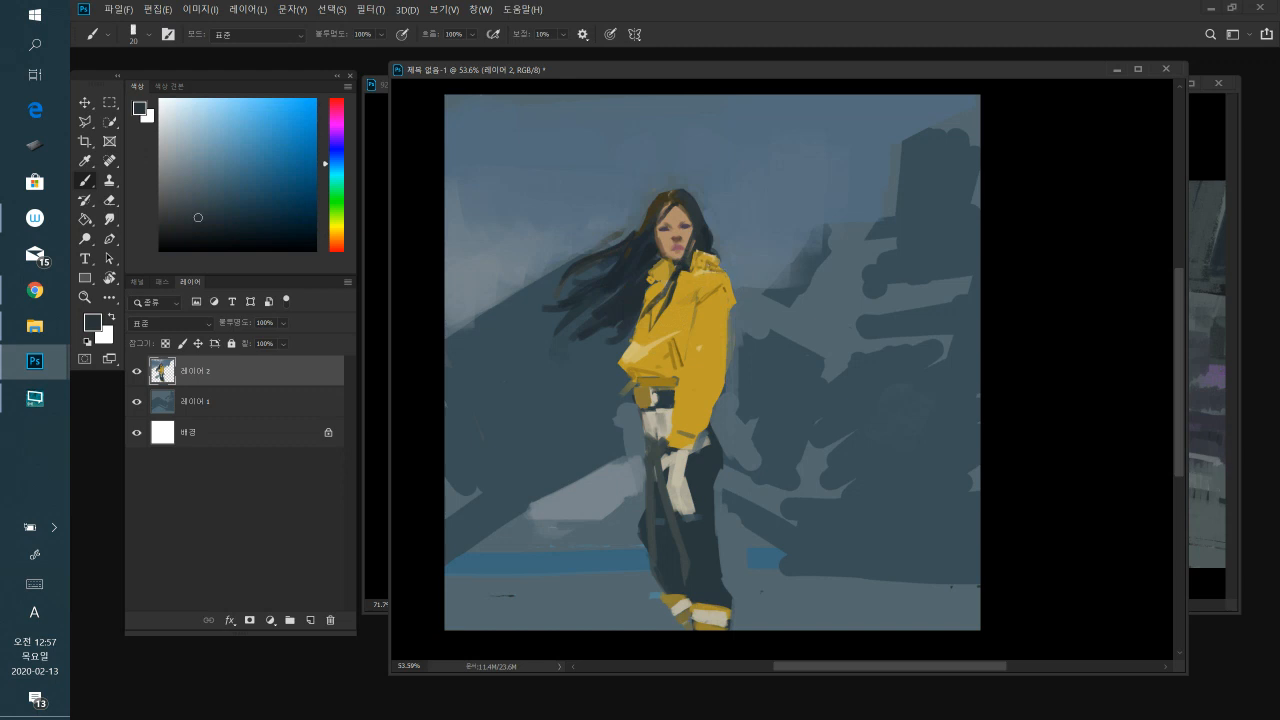
drag(711, 268, 734, 298)
alt+click(712, 284)
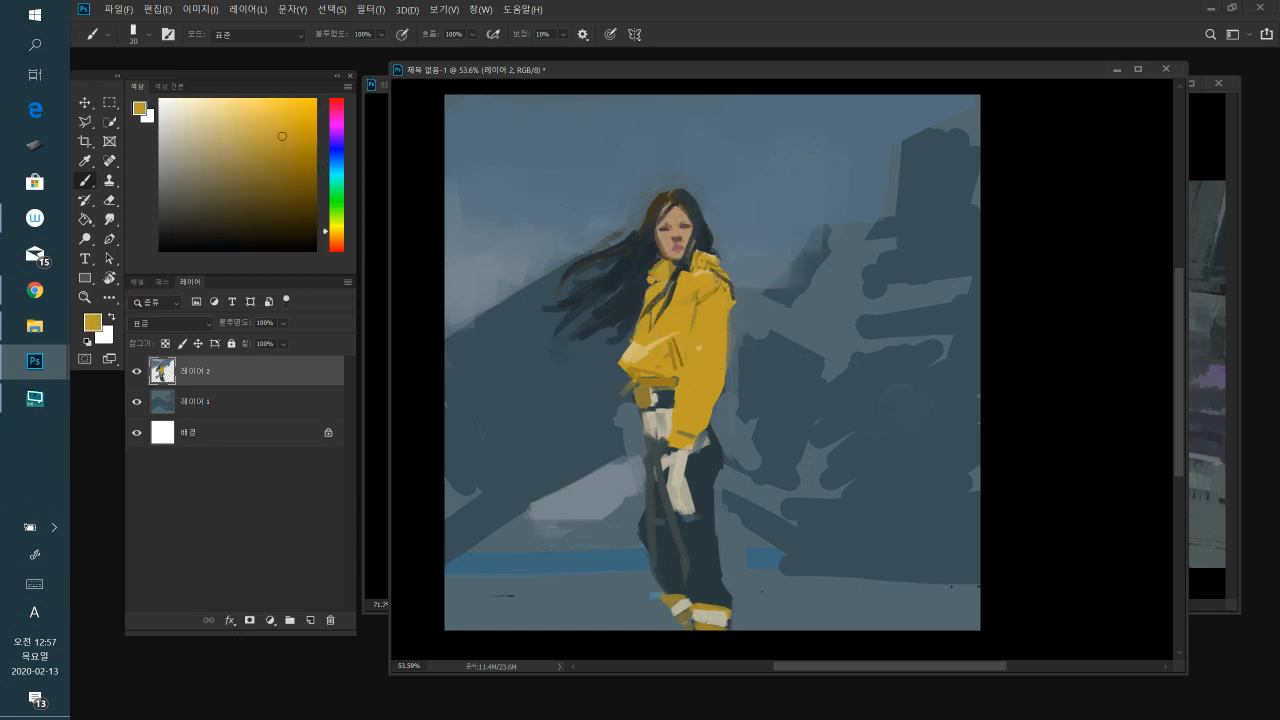
- Extend the dark belt toward the sleeve, and widen the sleeve down to the wrist with sampled yellow
alt+click(667, 391)
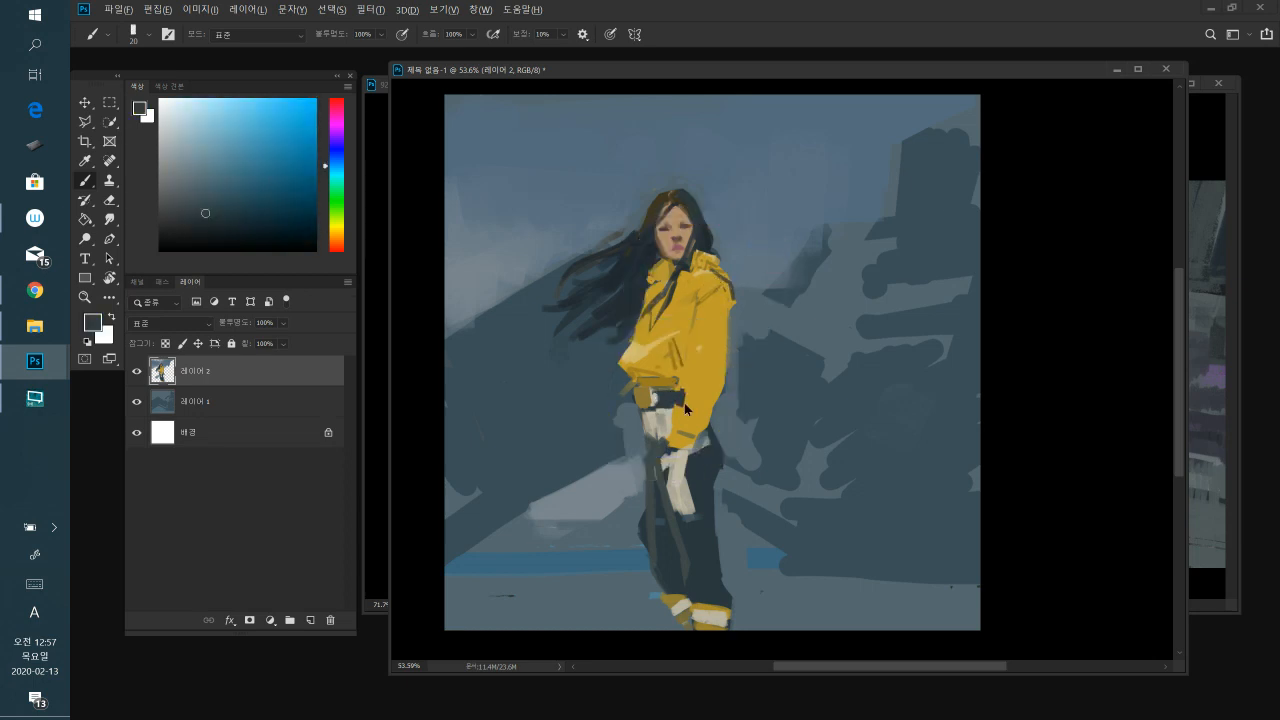
alt+click(719, 355)
mouse_move(731, 308)
mouse_down()
mouse_move(730, 376)
mouse_move(704, 442)
mouse_up()
drag(694, 388, 687, 436)
- Widen the cream hip patch, darken the gap beneath it and square off the sleeve's end with a 30 px brush
key(bracketright)
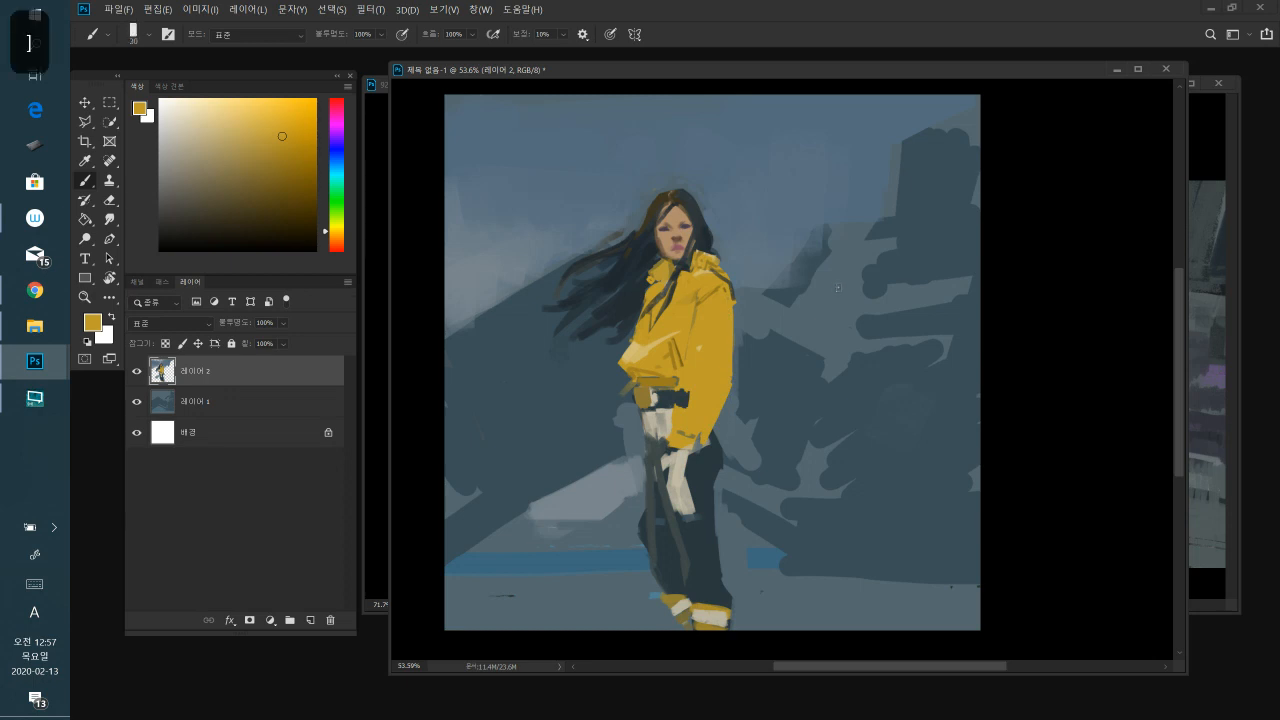
alt+click(664, 448)
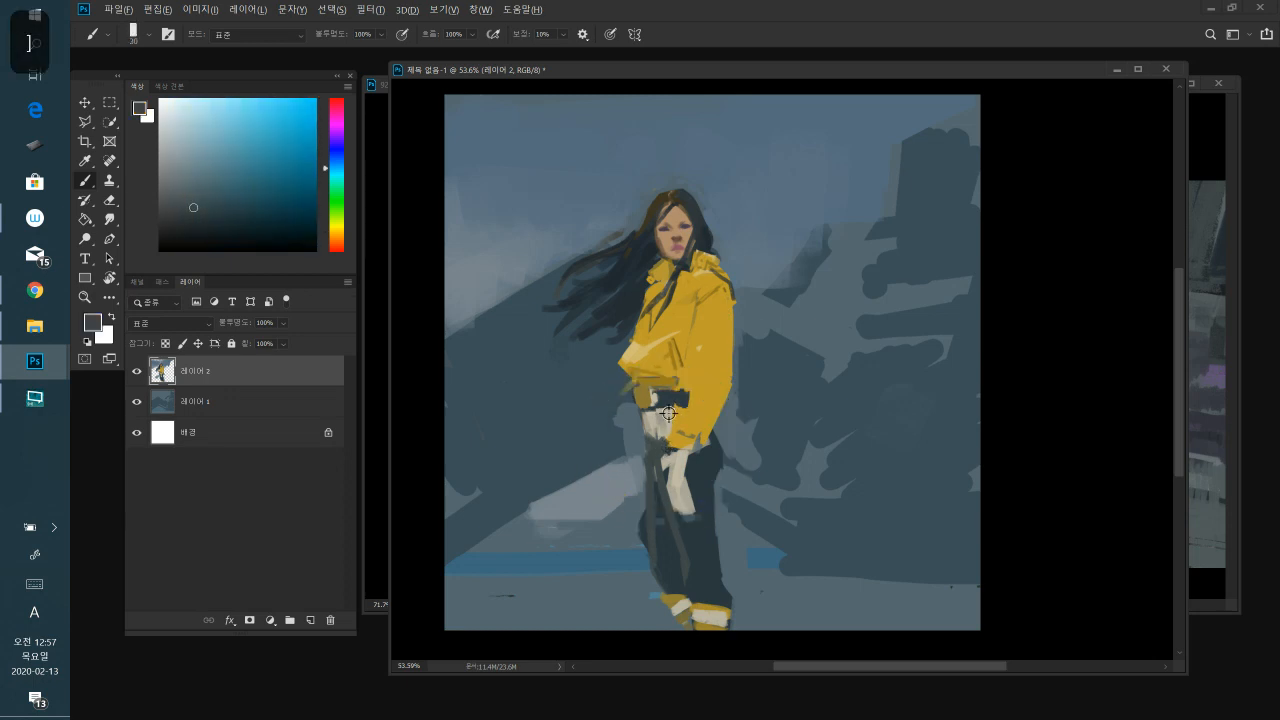
alt+click(668, 414)
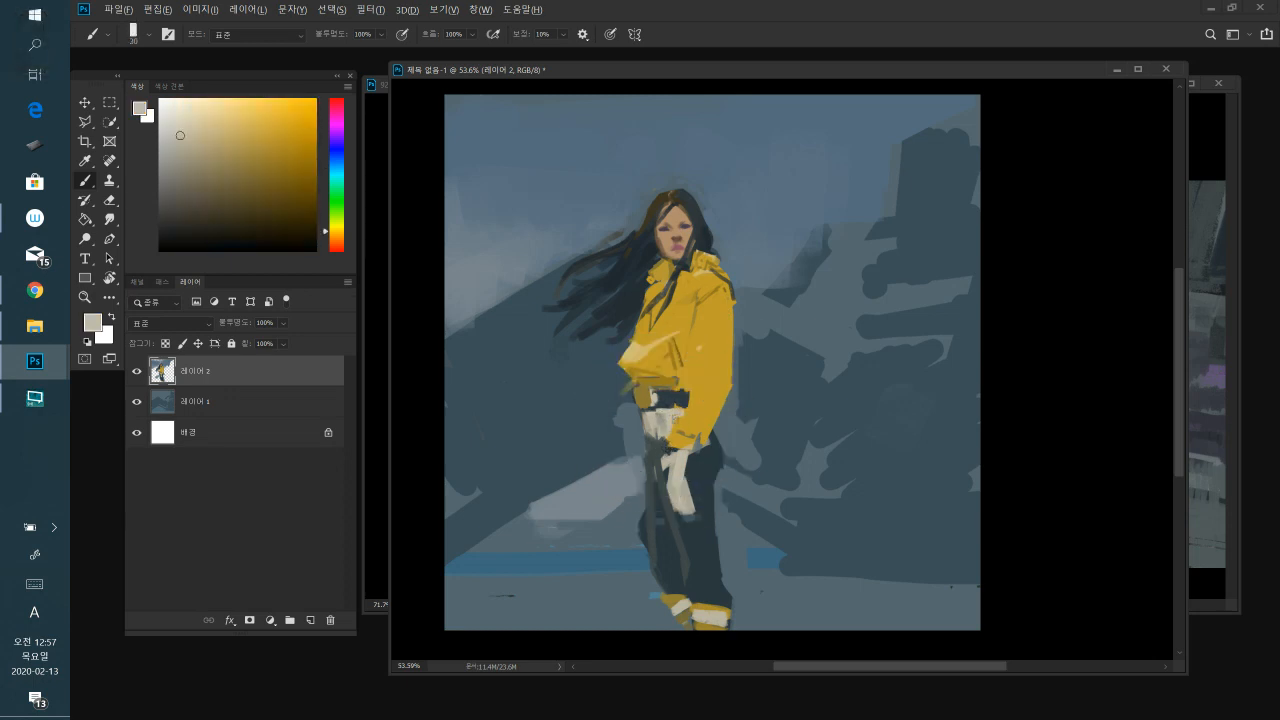
alt+click(670, 446)
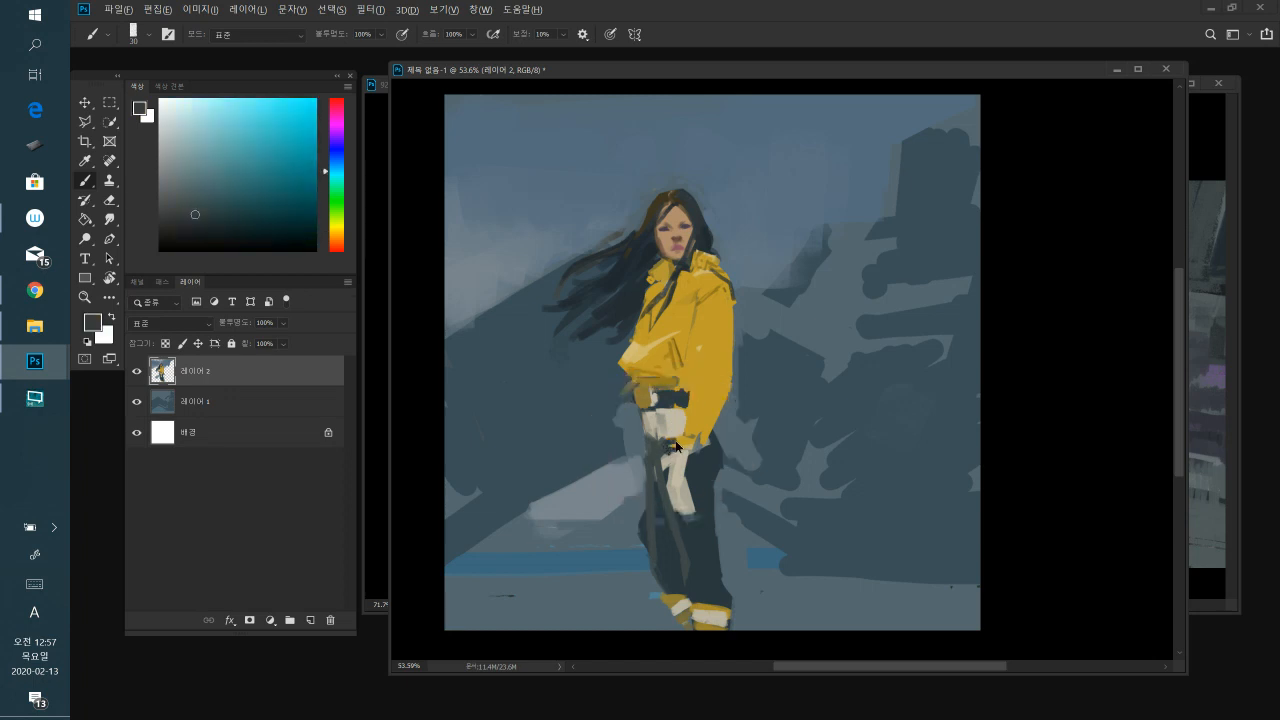
alt+click(698, 422)
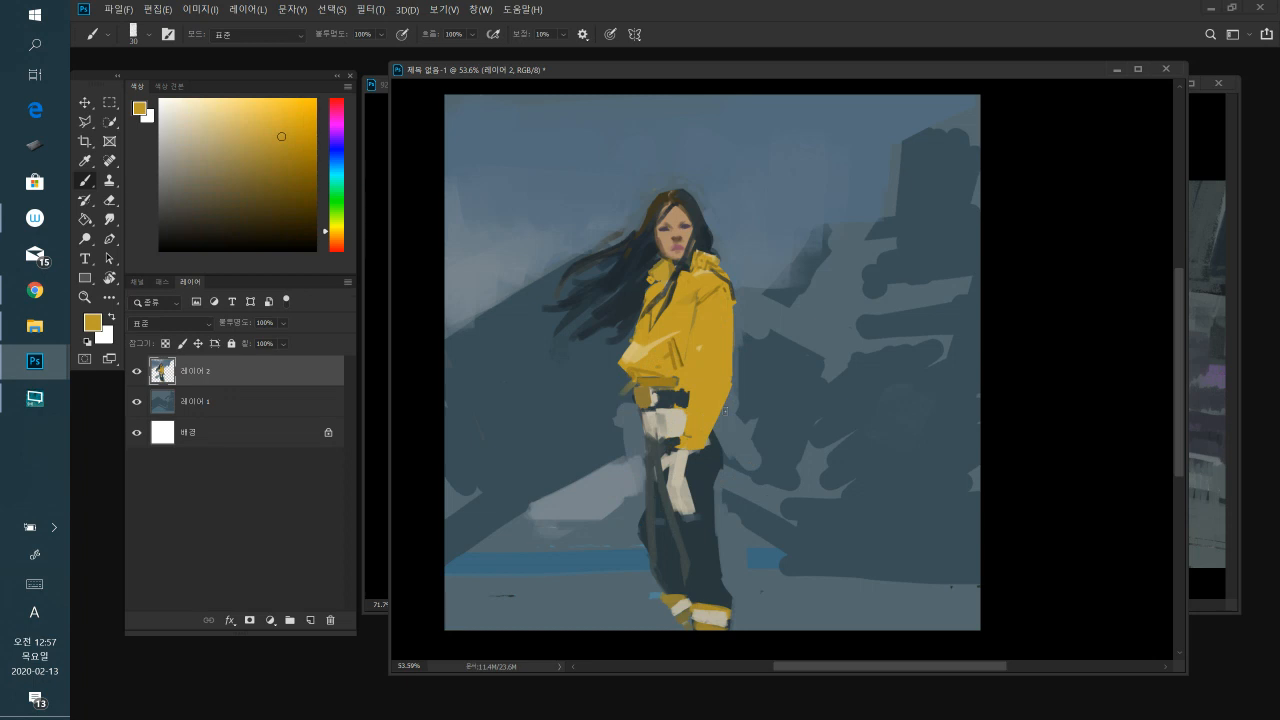
- Cover the long cream hand shape with the dark trouser colour, and repaint it as a shorter, wider cream glove
alt+click(682, 461)
mouse_move(688, 462)
mouse_down()
mouse_move(669, 477)
mouse_move(676, 511)
mouse_move(689, 487)
mouse_move(694, 511)
mouse_up()
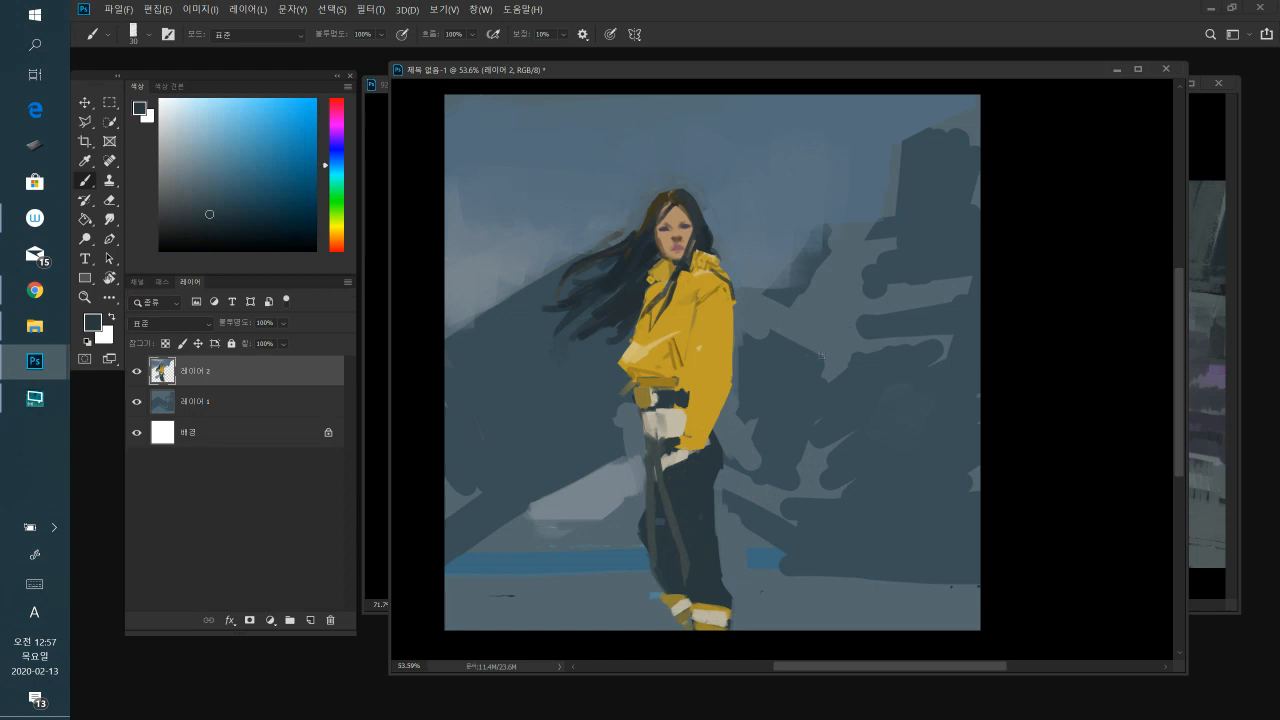
alt+click(681, 456)
drag(682, 456, 690, 496)
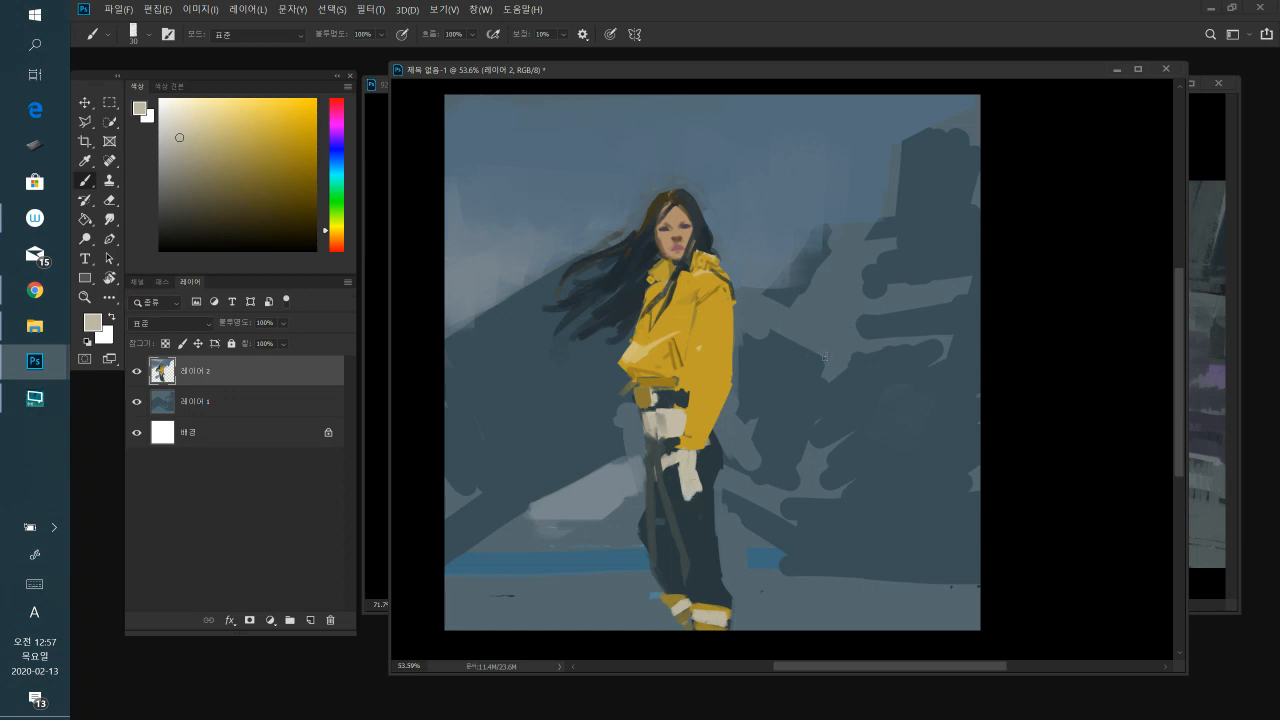
alt+click(706, 458)
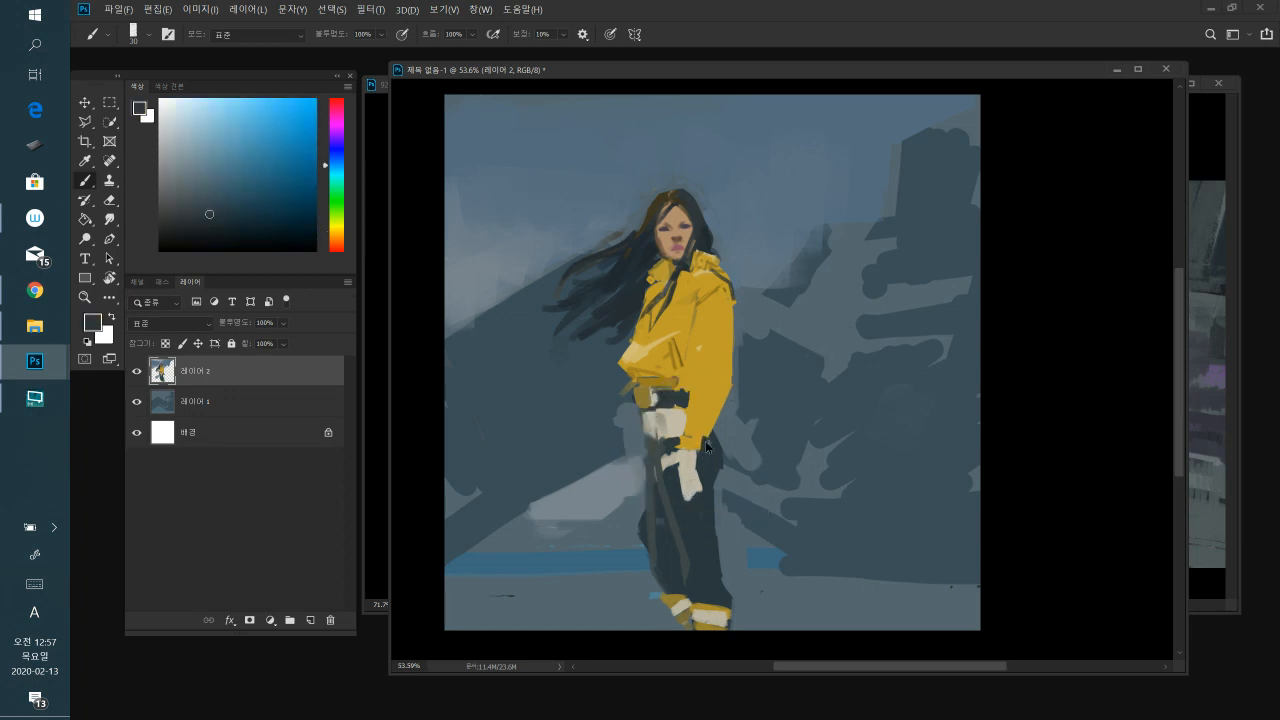
- Touch up the sleeve's edge, the belt, the hip patch and the glove with sampled yellow, slate and cream tones
alt+click(712, 416)
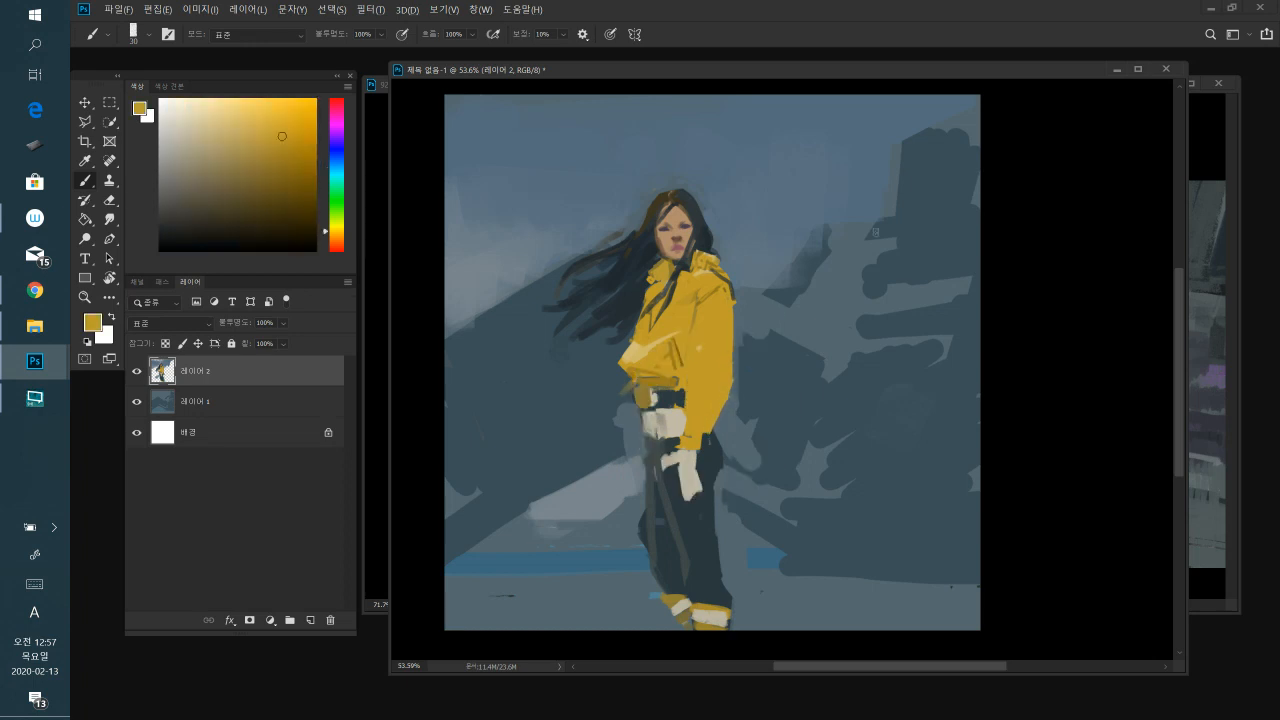
alt+click(680, 423)
alt+click(679, 399)
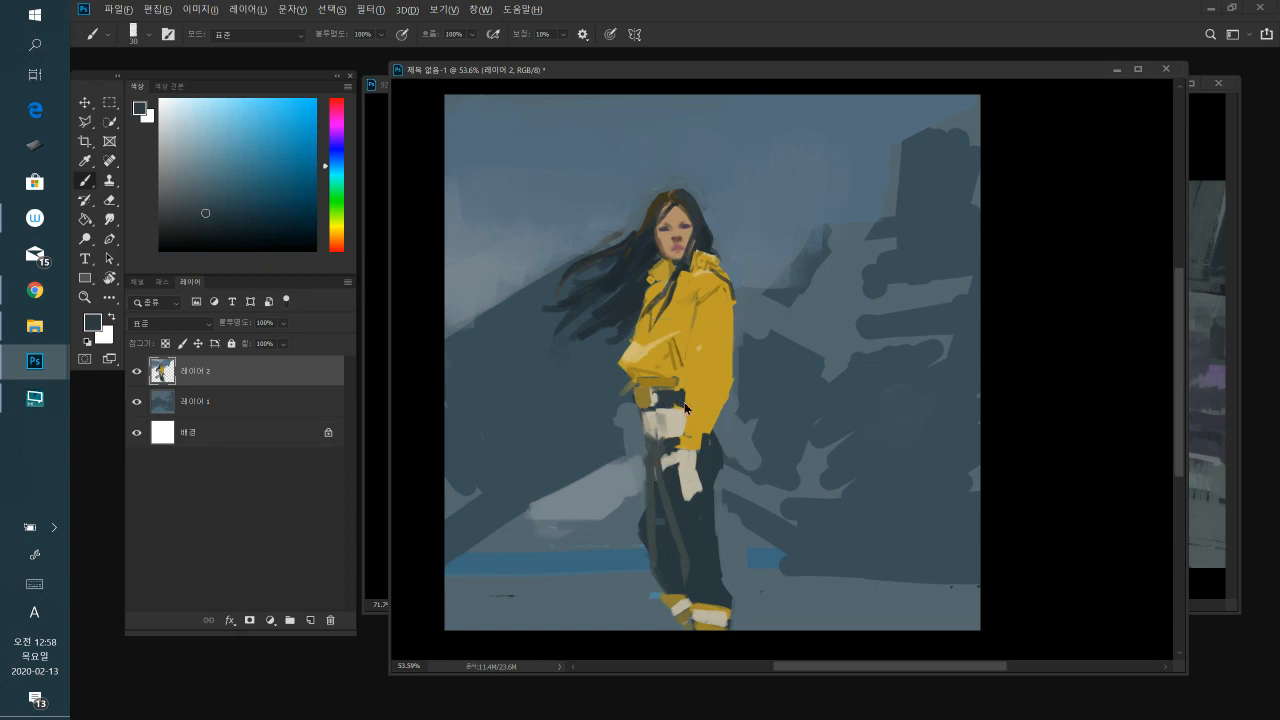
alt+click(664, 424)
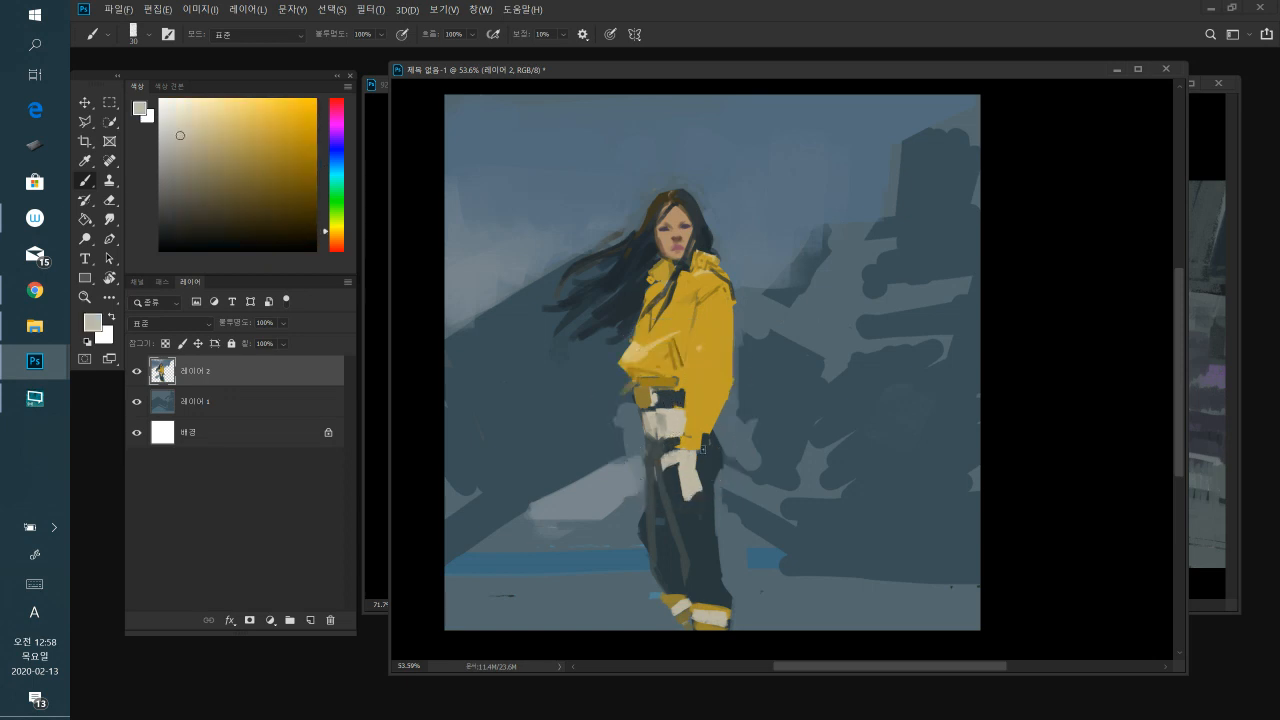
alt+click(680, 486)
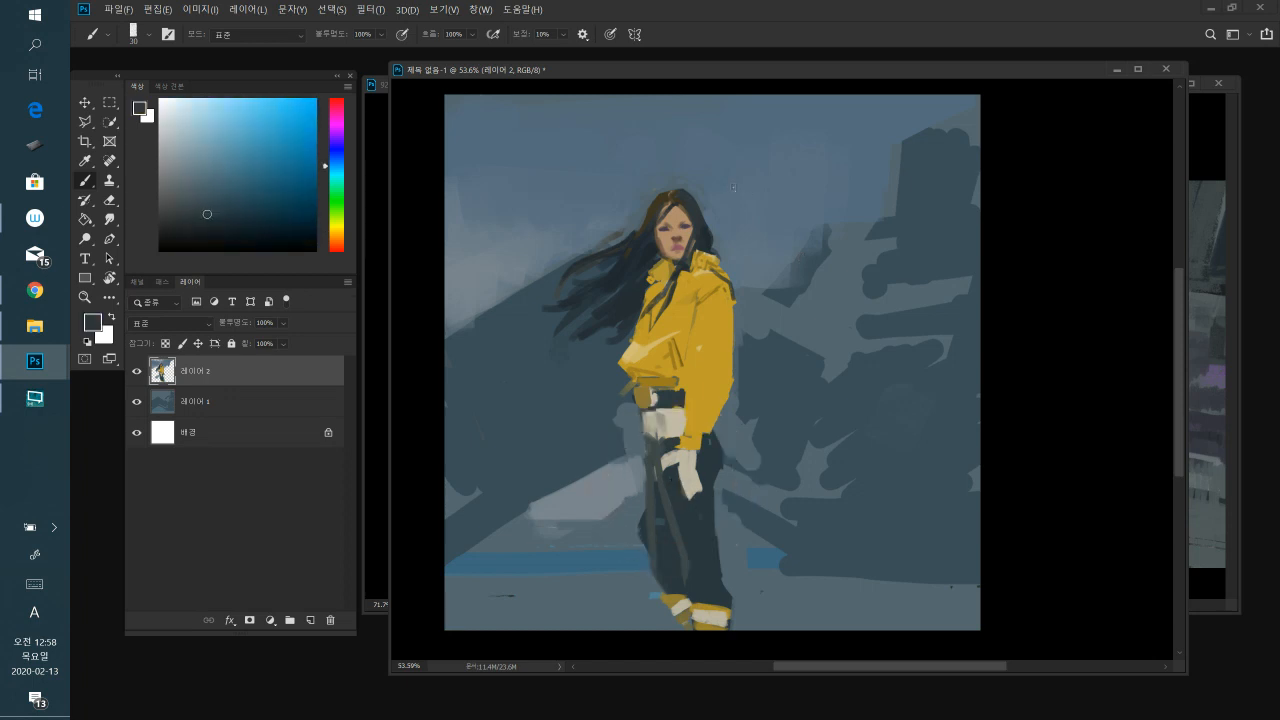
- Pick a dark brownish yellow and paint a fold shadow from the shoulder to the armpit, softening it with sampled yellow
click(337, 231)
click(277, 183)
click(290, 184)
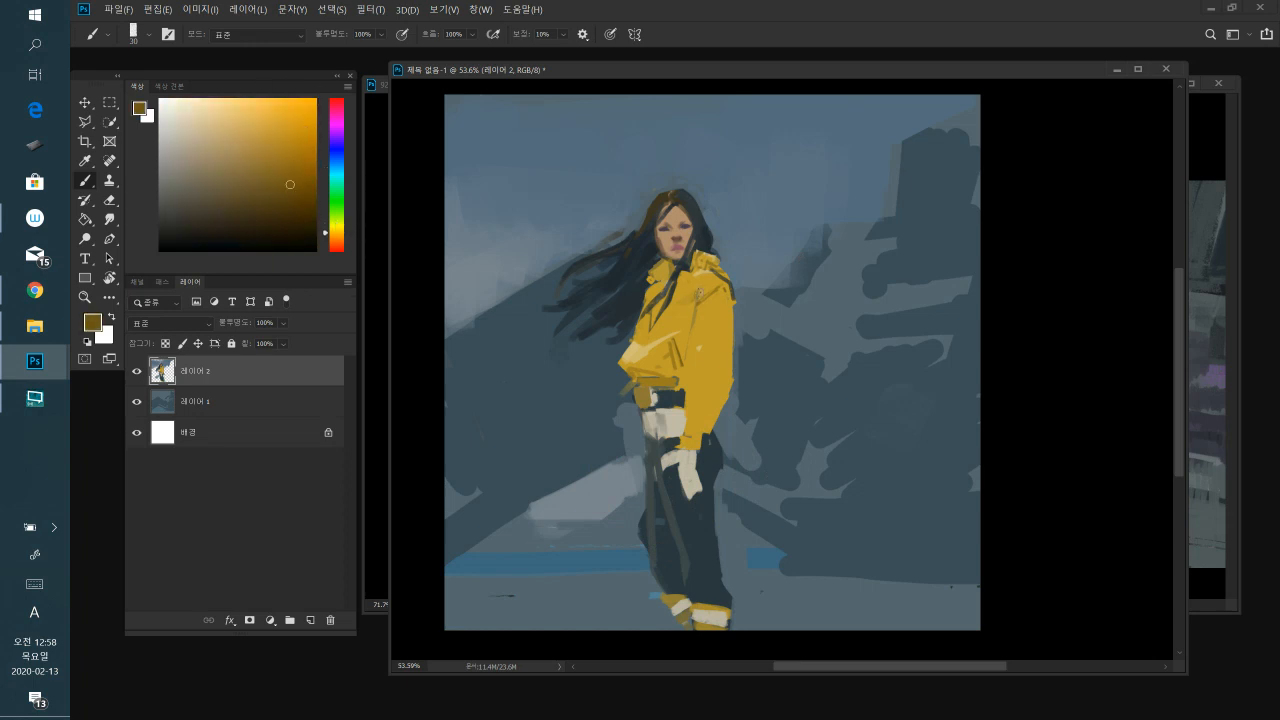
drag(704, 291, 695, 314)
alt+click(691, 312)
drag(704, 290, 700, 322)
alt+click(694, 320)
alt+click(718, 308)
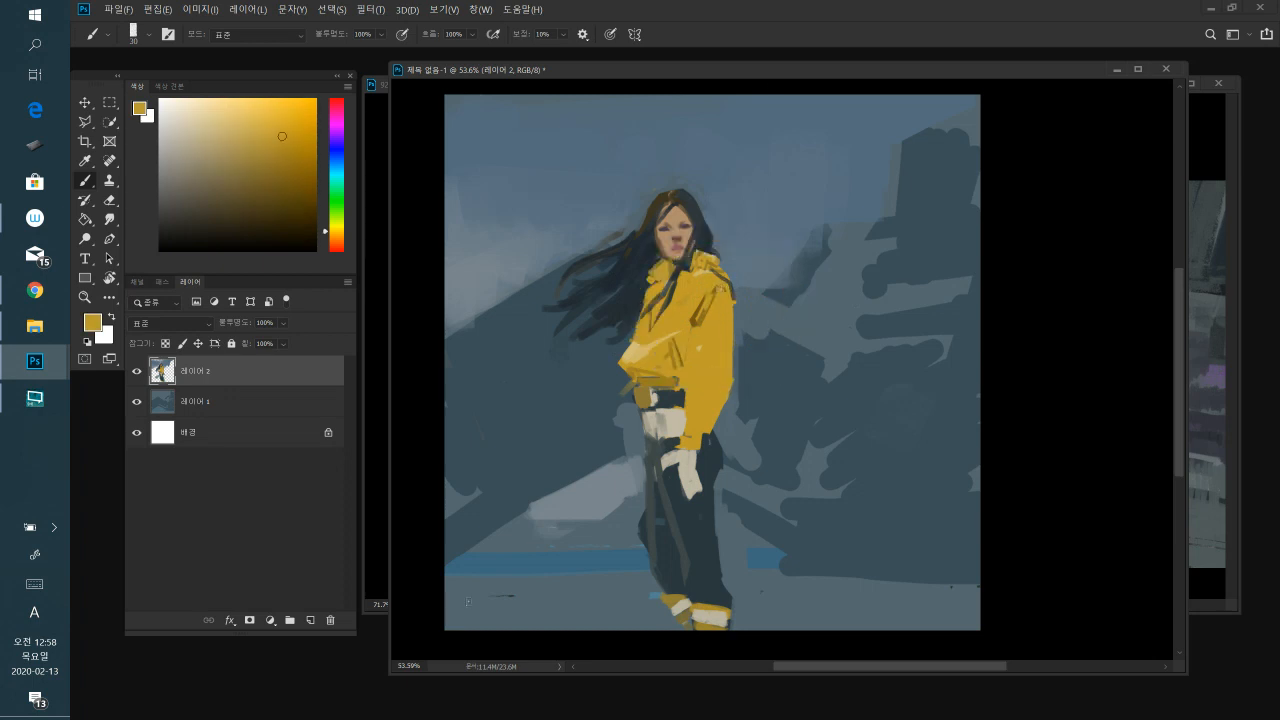
- Draw the sleeve's shoulder seam and the folds below the armpit in sampled brown with a 20 px brush
alt+click(697, 310)
key(bracketleft)
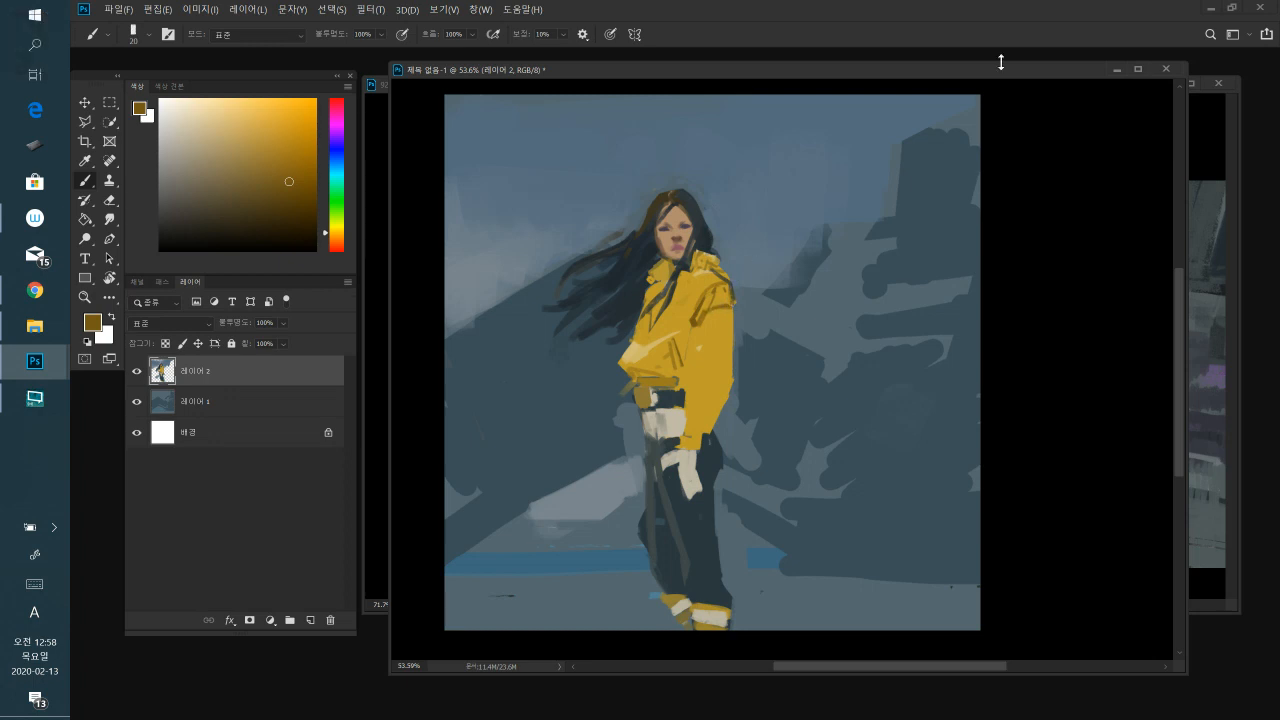
alt+click(716, 316)
alt+click(733, 299)
drag(705, 297, 729, 286)
alt+click(706, 286)
alt+click(698, 324)
drag(696, 330, 694, 343)
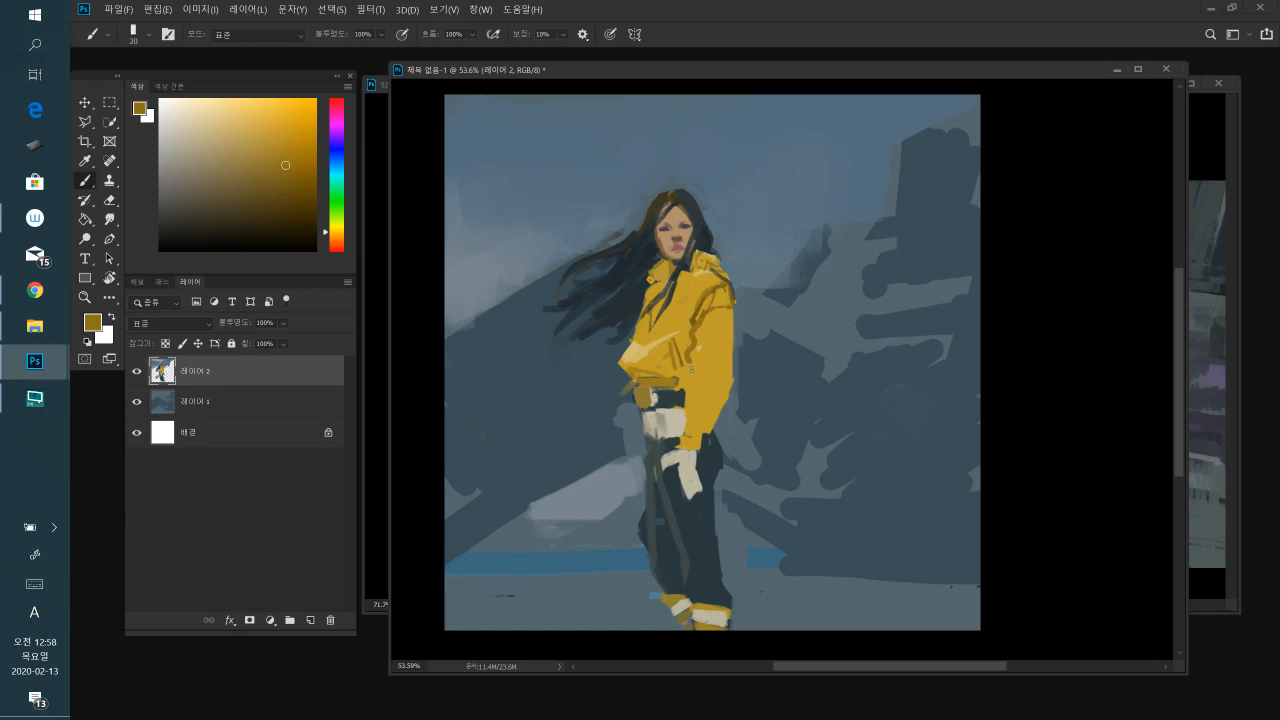
- Line the sleeve's inner and outer edges in brownish yellow, and trim its outer contour with the sampled background colour
drag(688, 368, 683, 432)
mouse_move(732, 308)
mouse_down()
mouse_move(731, 352)
mouse_move(729, 334)
mouse_up()
alt+click(726, 358)
alt+click(736, 381)
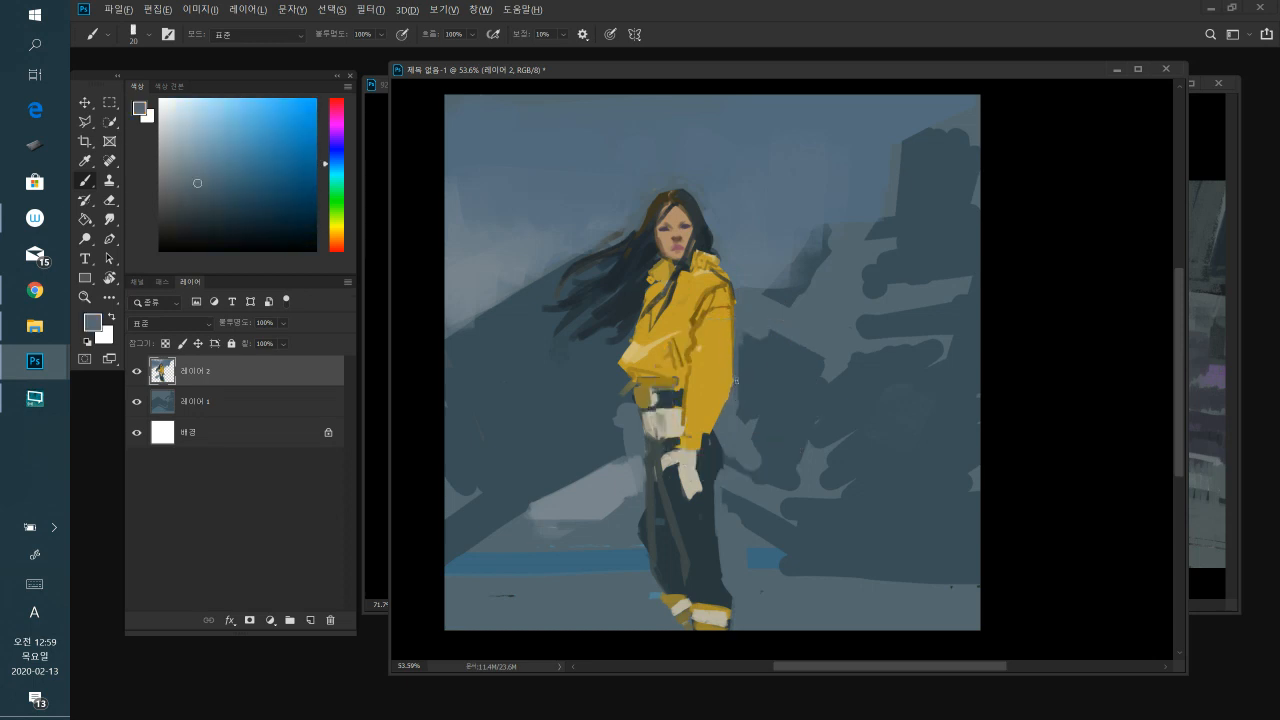
drag(726, 405, 729, 390)
- Paint brownish fold lines down the sleeve, refine them with sampled yellow, and add a pale yellow highlight on the shoulder
alt+click(712, 330)
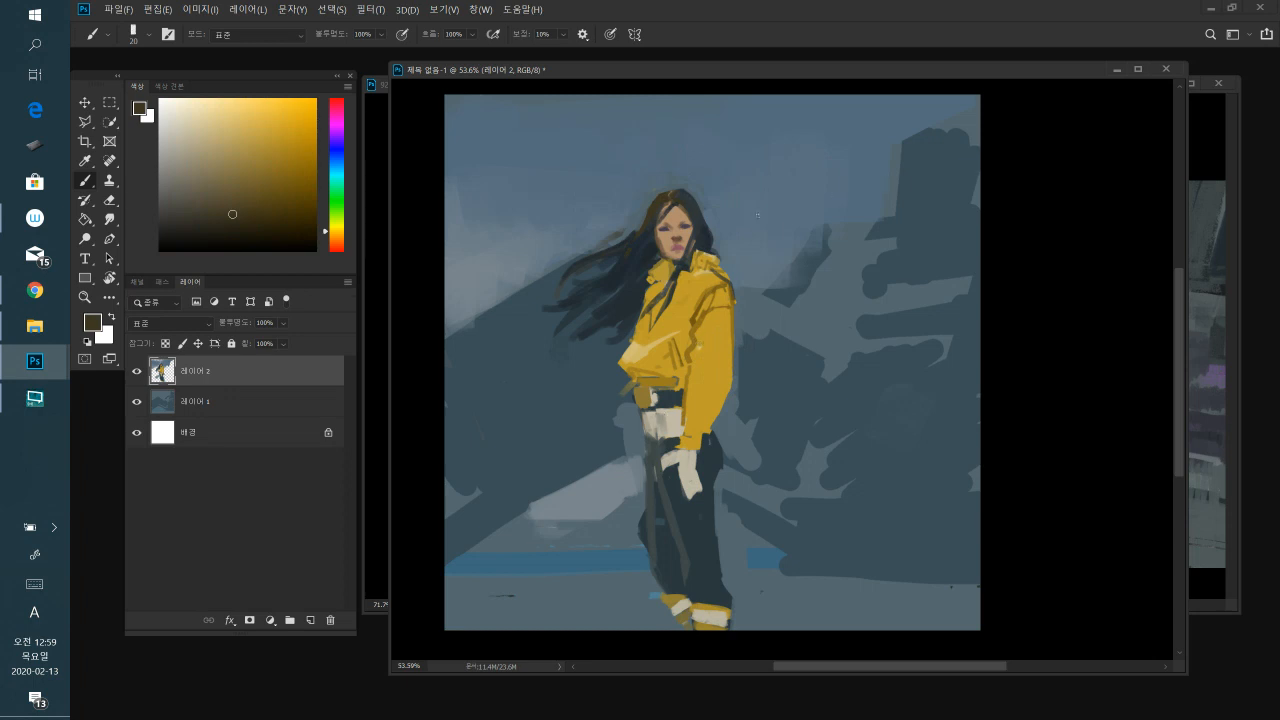
drag(726, 314, 712, 390)
alt+click(722, 368)
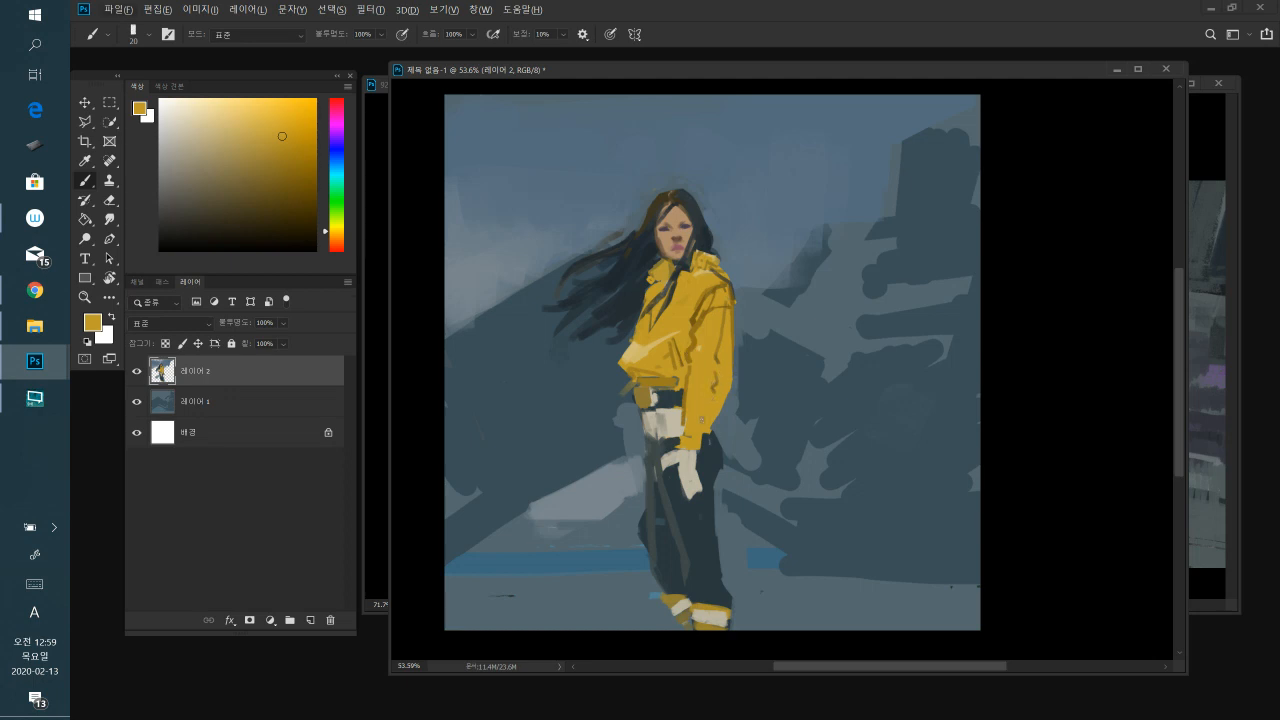
alt+click(689, 379)
drag(732, 347, 730, 371)
alt+click(634, 348)
drag(706, 276, 711, 276)
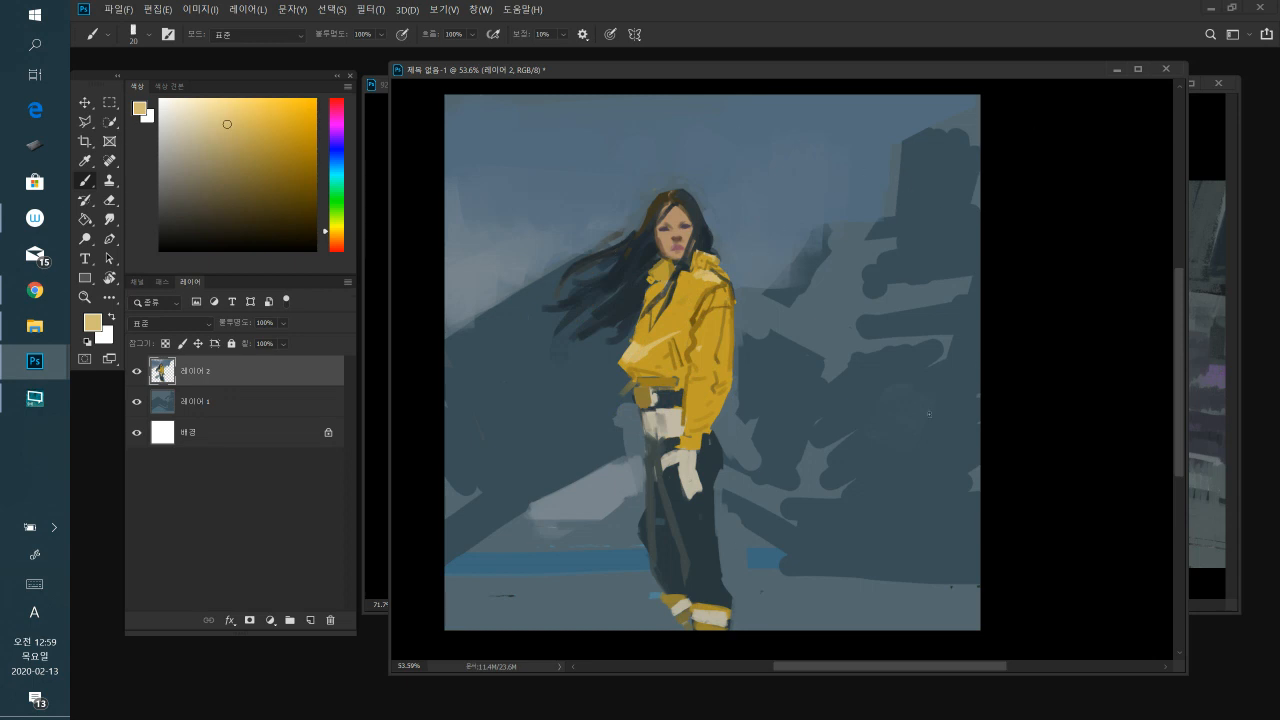
- Touch up the face with a sampled skin tone, and draw a thin horizontal line across the ground beneath the rocks
alt+click(672, 234)
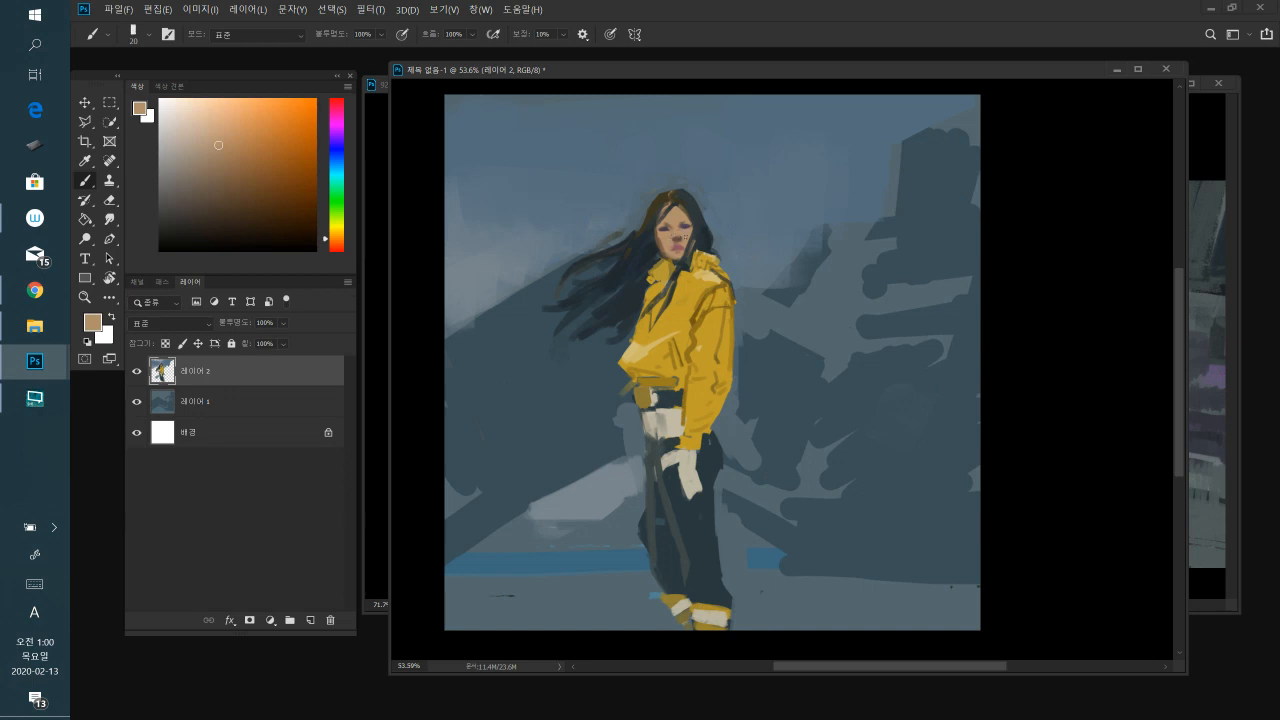
drag(910, 561, 828, 561)
- Rework the folds on the shoulder and chest with sampled yellows, and shade the jacket's hair-side chest in dark brownish yellow
alt+click(718, 296)
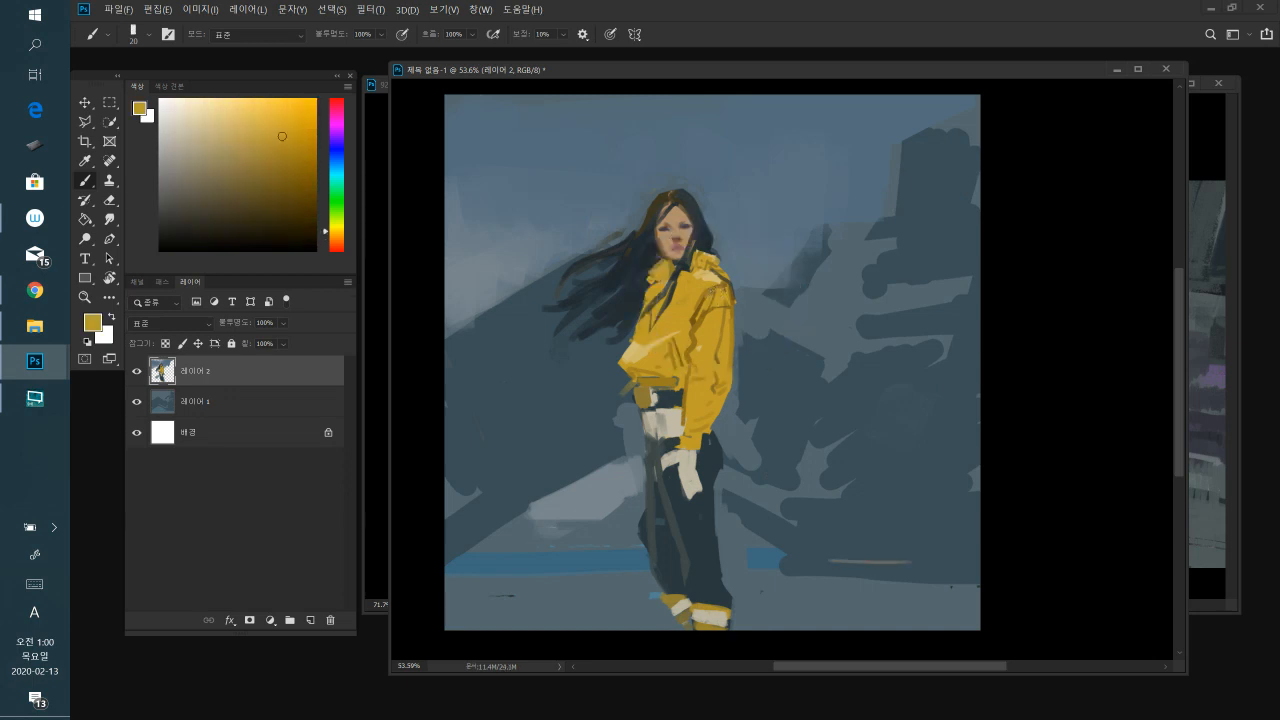
alt+click(706, 285)
alt+click(712, 276)
alt+click(705, 286)
alt+click(702, 286)
alt+click(704, 308)
drag(686, 288, 679, 296)
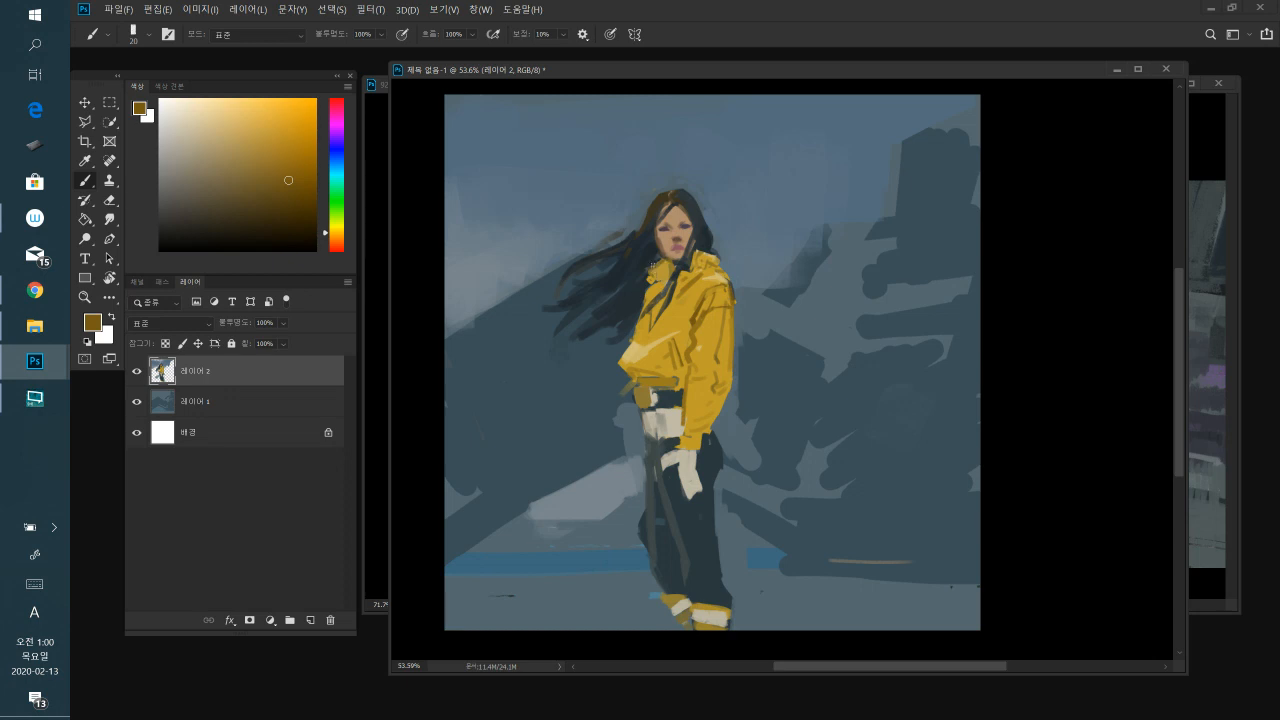
mouse_move(648, 280)
mouse_down()
mouse_move(650, 320)
mouse_move(659, 311)
mouse_up()
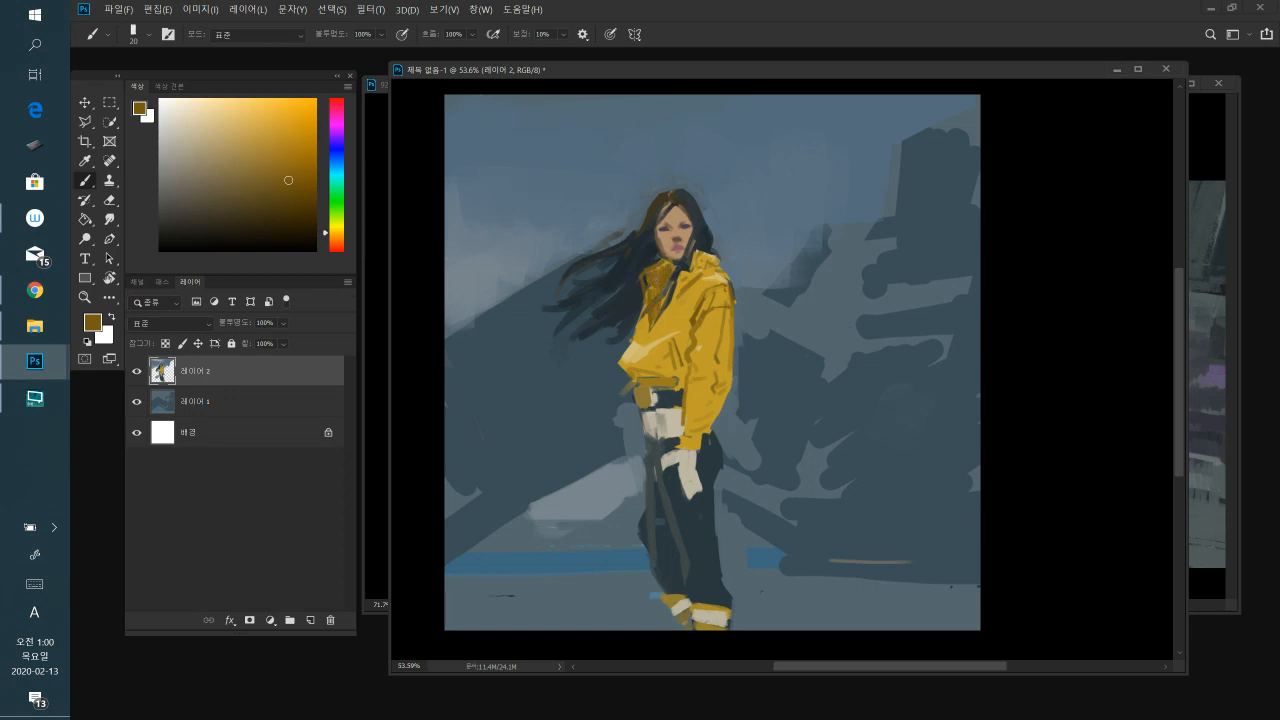
alt+click(661, 266)
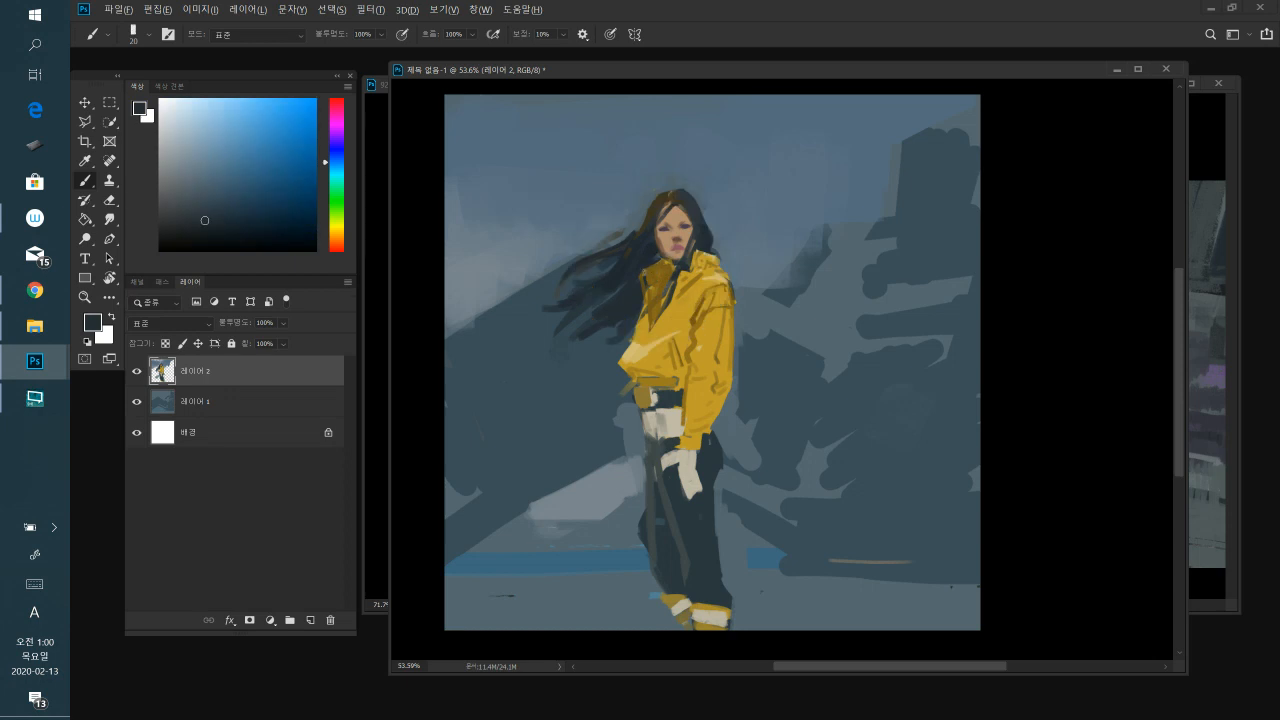
- Touch up the neck and collar with sampled tones, and paint a cream undershirt strip in the jacket opening
alt+click(640, 282)
alt+click(645, 283)
alt+click(643, 283)
alt+click(665, 251)
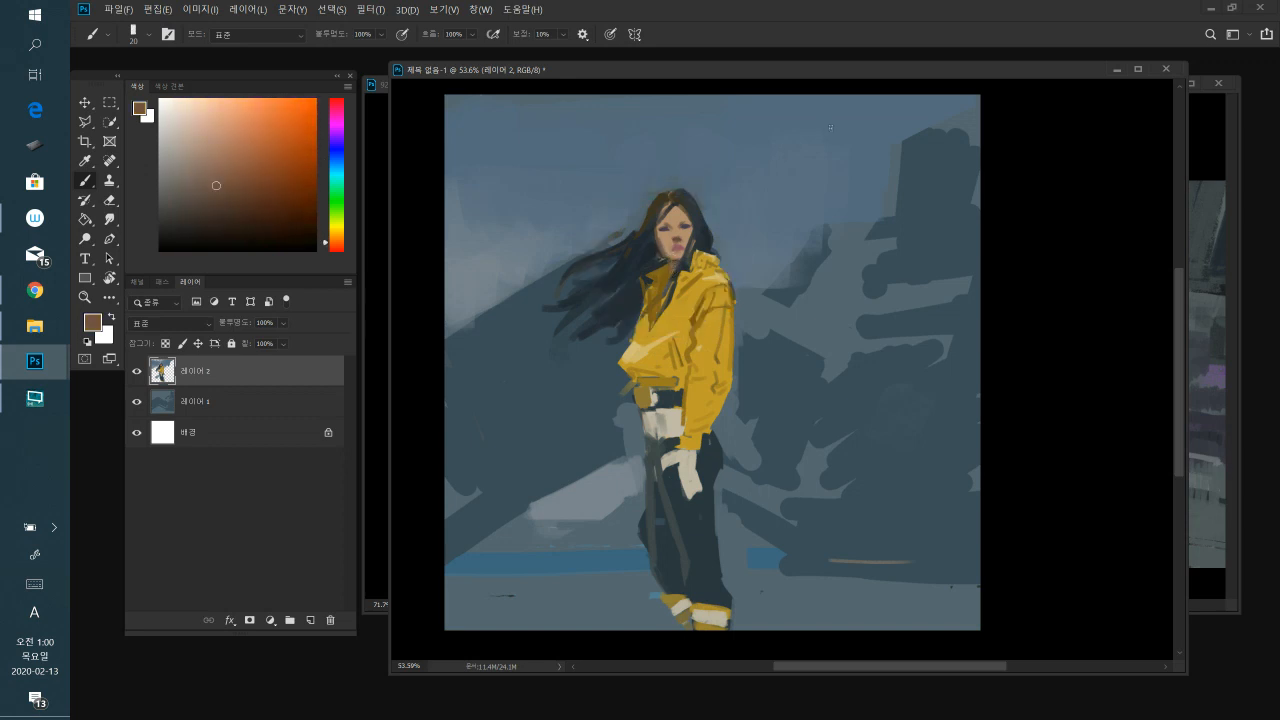
alt+click(672, 420)
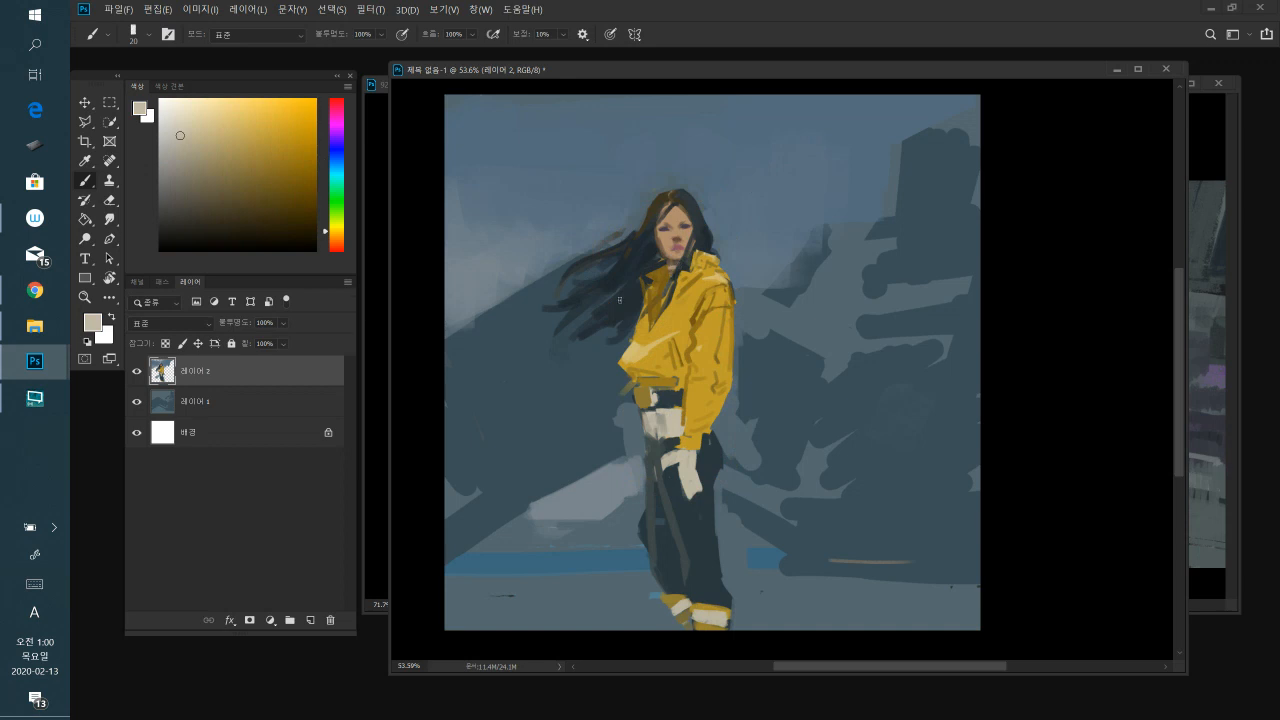
drag(669, 284, 659, 307)
- Touch up the facial features with sampled dark hair and skin tones, undoing the last two strokes
alt+click(692, 223)
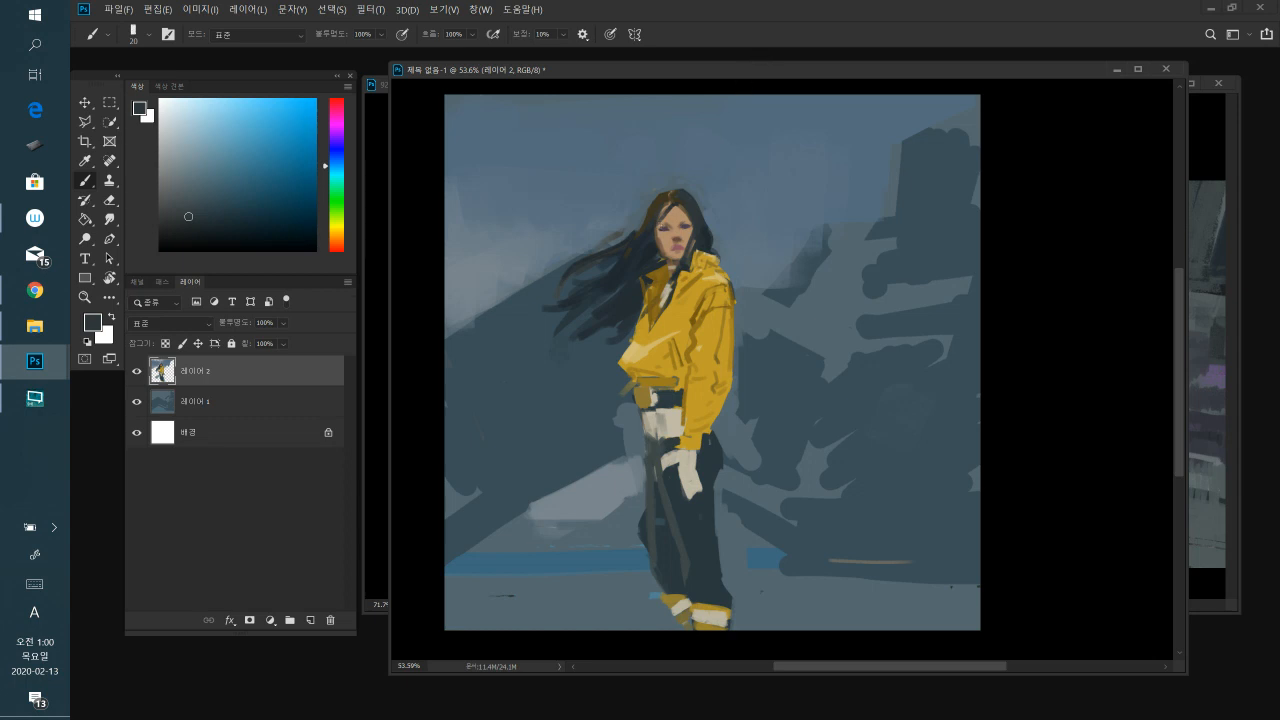
click(663, 224)
mouse_move(747, 193)
mouse_down()
mouse_move(777, 180)
mouse_move(825, 187)
mouse_up()
key(ctrl+z)
key(ctrl+z)
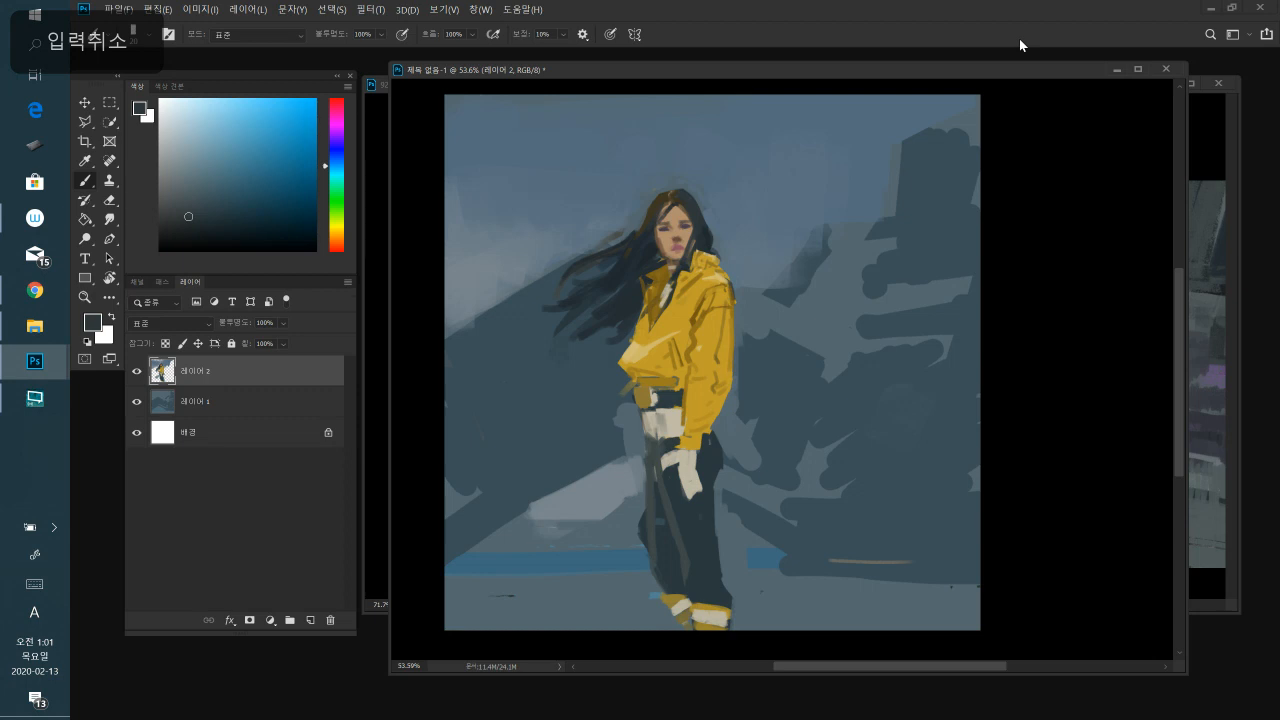
alt+click(669, 226)
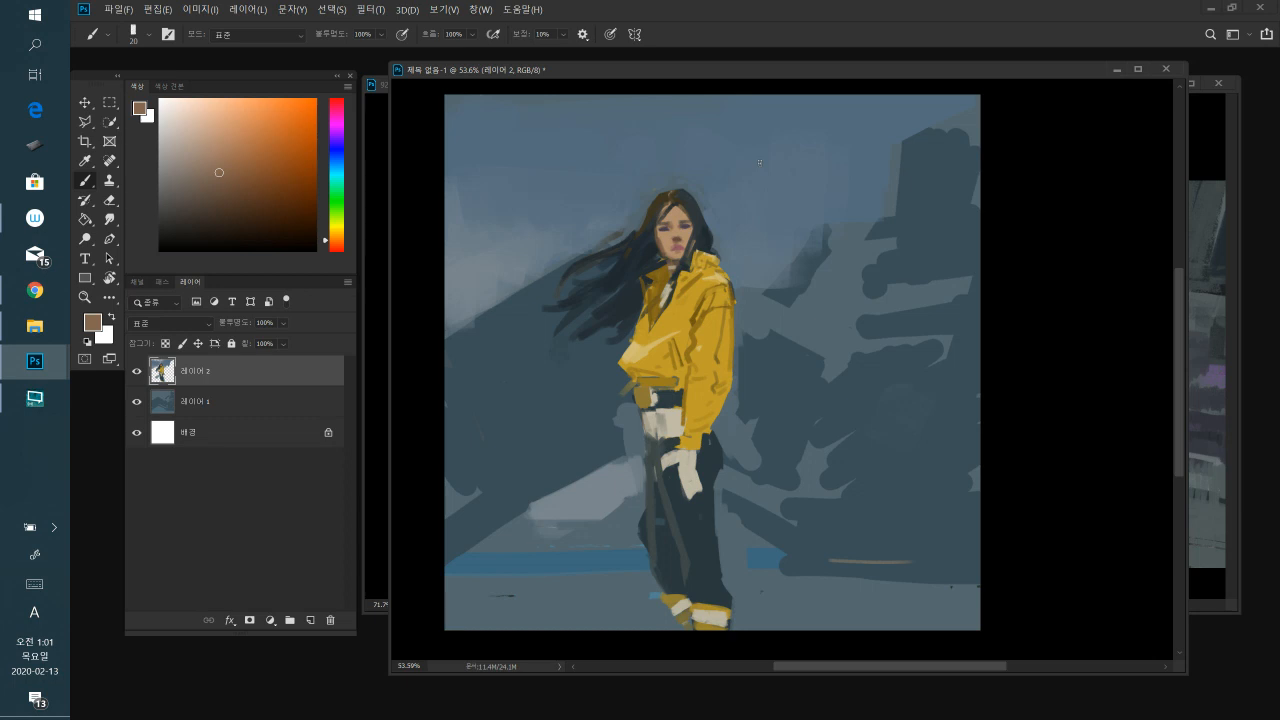
- Refine the fold highlights on the front of the jacket with sampled yellows
alt+click(660, 346)
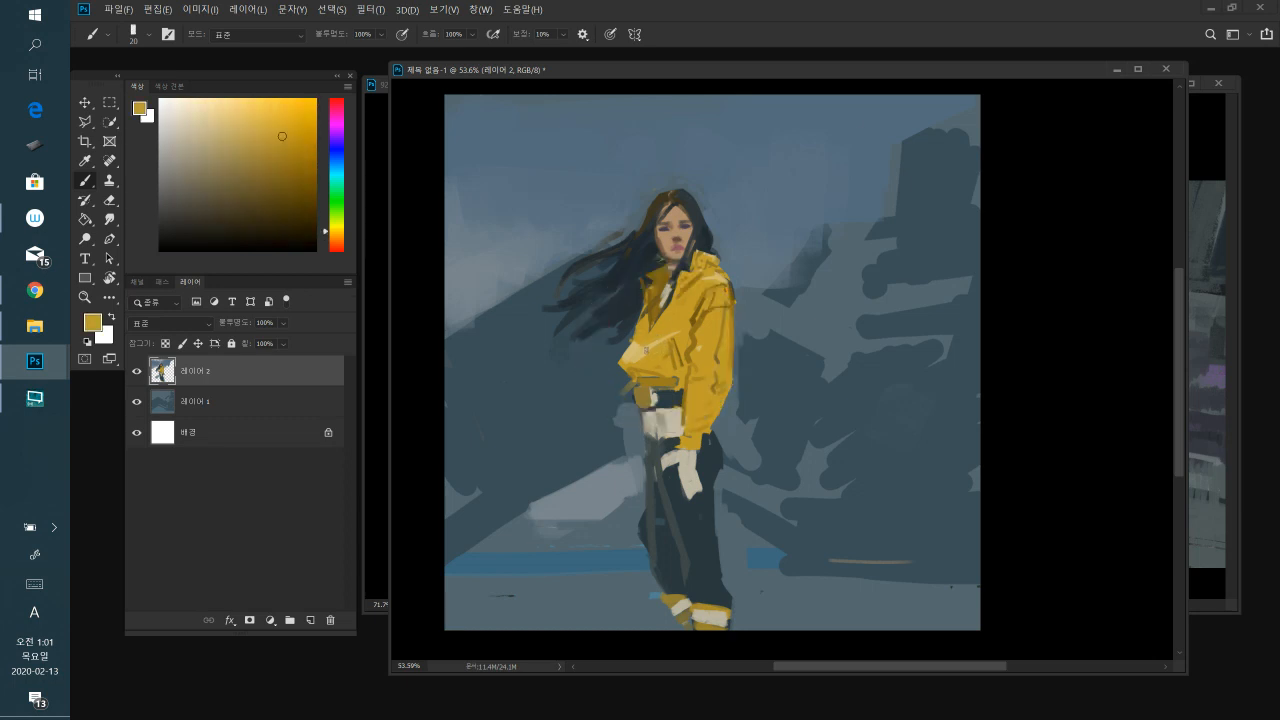
alt+click(636, 356)
drag(665, 319, 673, 317)
- Reshape the glove into a hand with curled fingers using sampled cream and dark trouser tones
alt+click(686, 468)
alt+click(701, 476)
alt+click(701, 488)
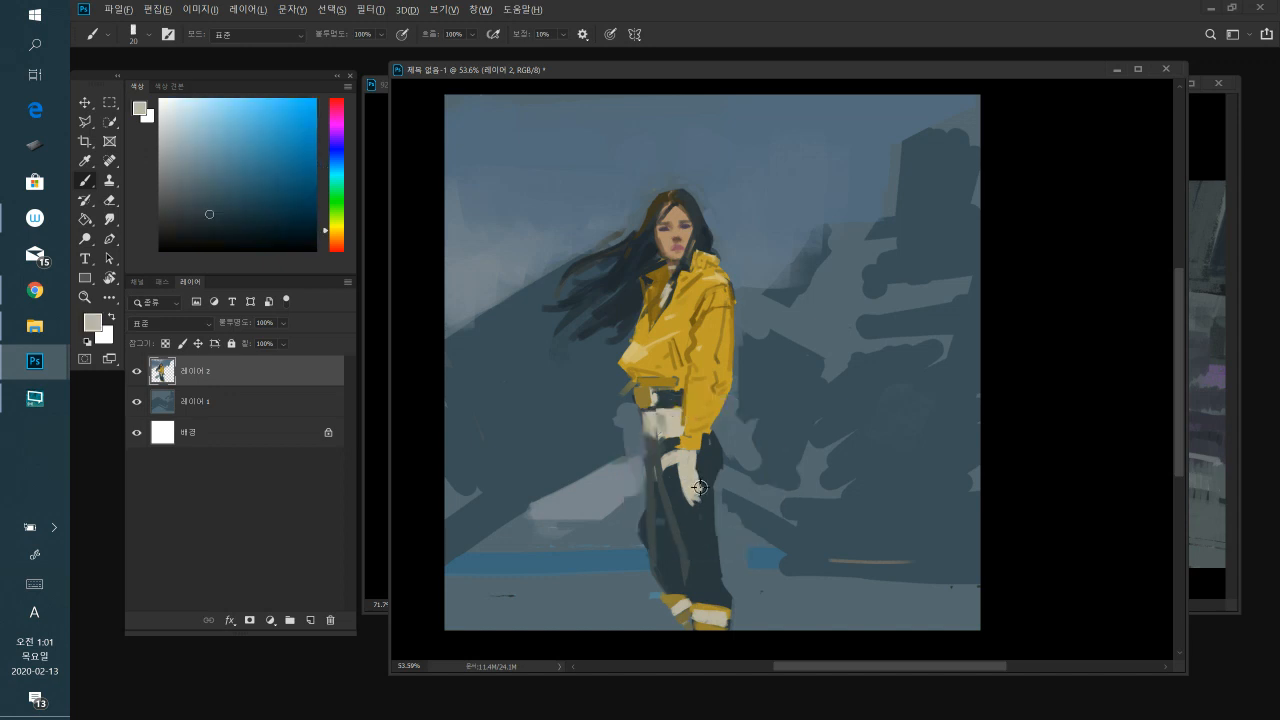
drag(698, 483, 706, 494)
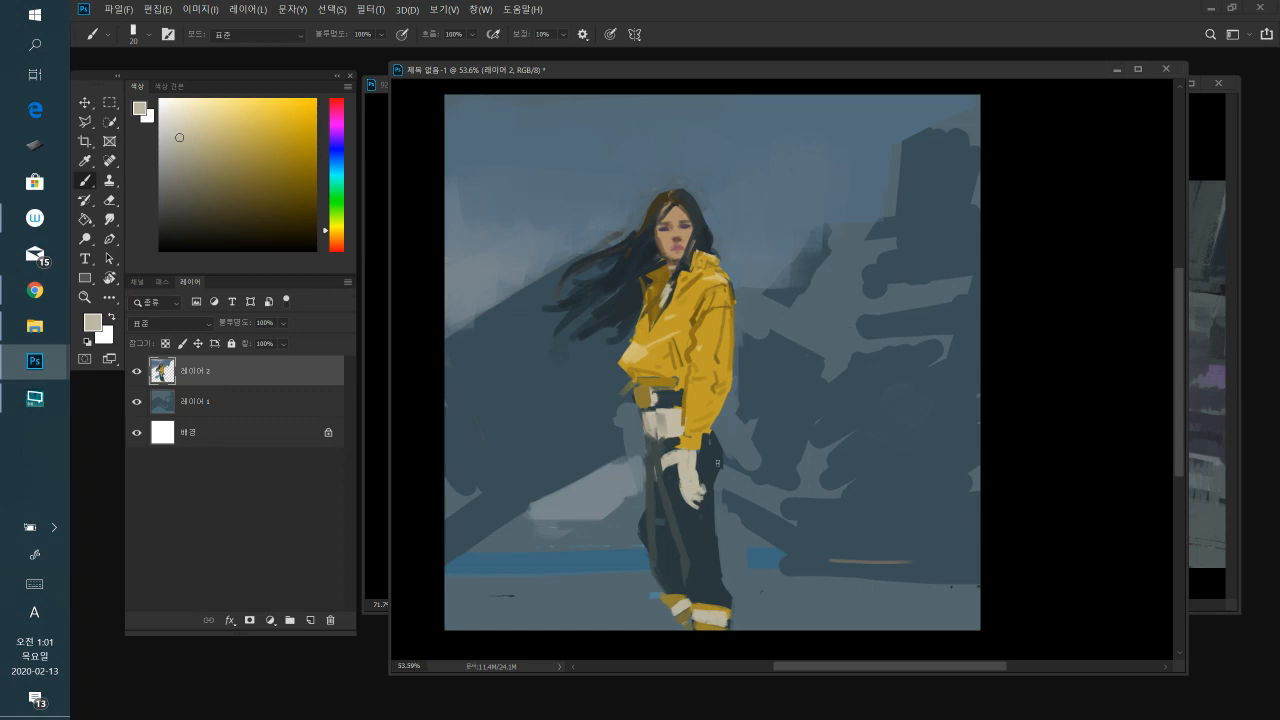
- Refine the jacket's hair-side collar and chest edge with sampled dark hair and brownish yellow tones
alt+click(636, 290)
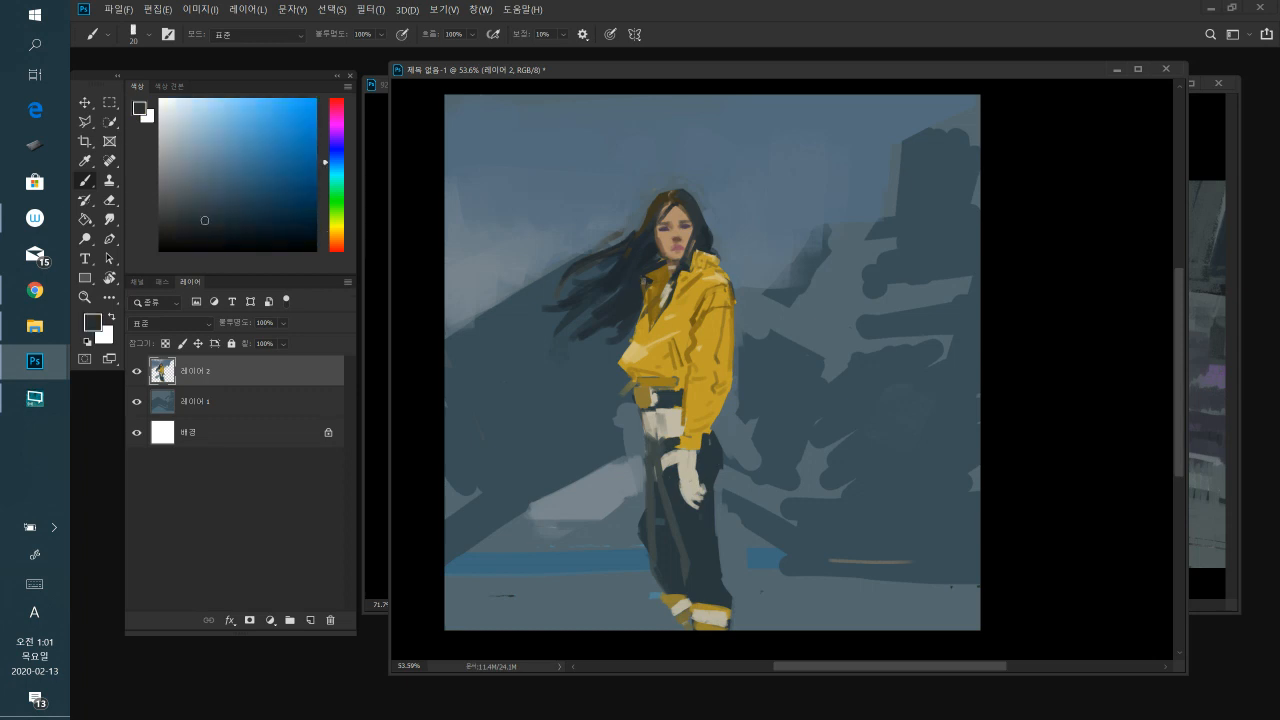
alt+click(652, 291)
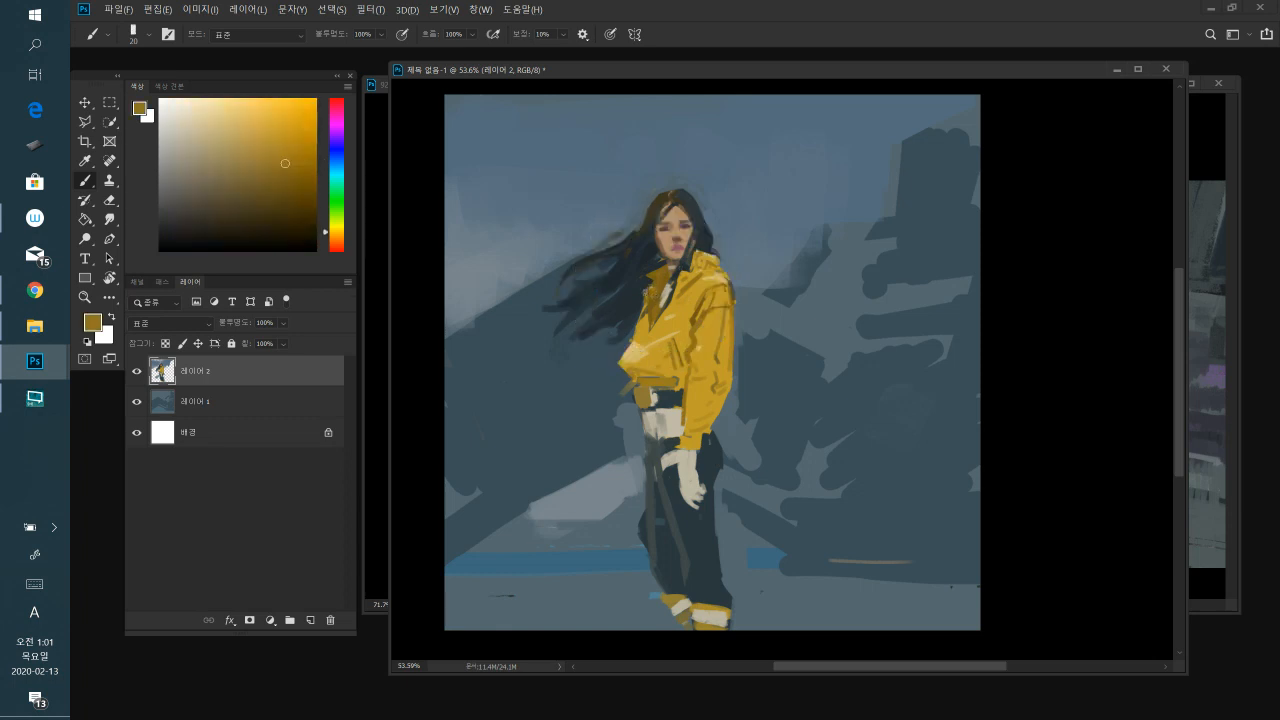
alt+click(682, 306)
alt+click(648, 306)
- Detail the belt and buckle beneath the jacket hem with sampled dark, cream and brownish yellow tones
alt+click(666, 400)
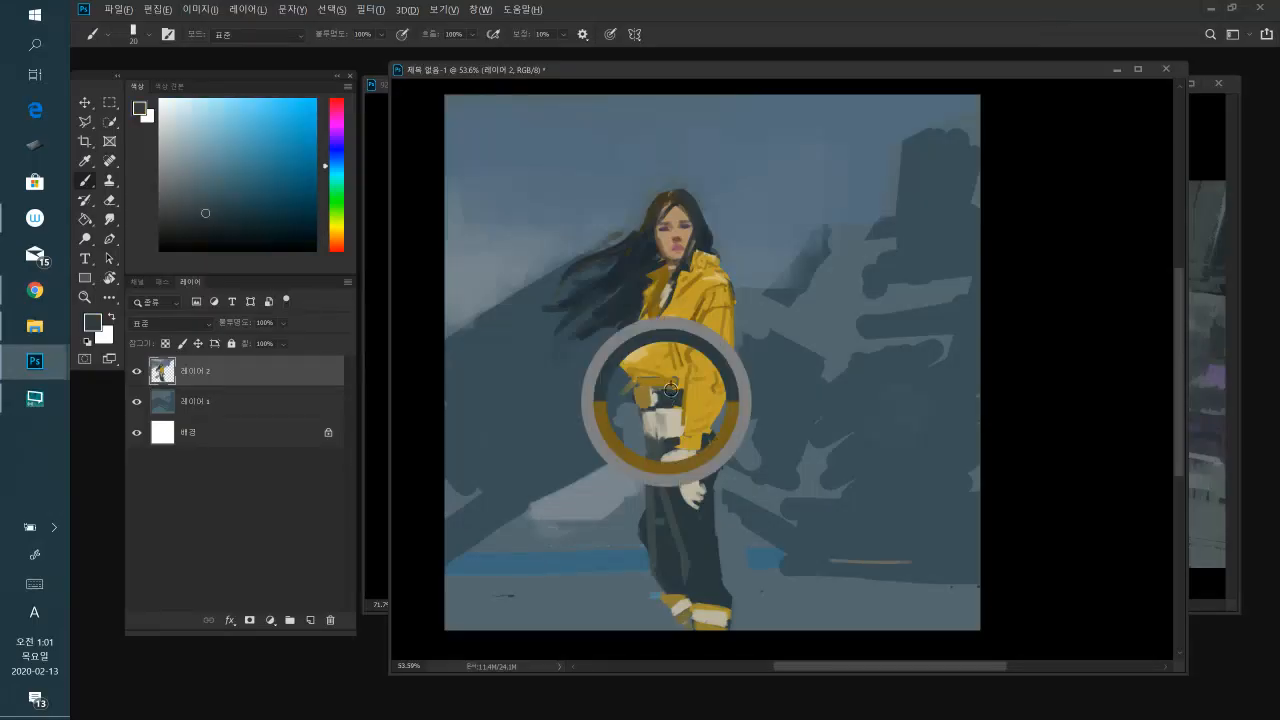
alt+click(660, 398)
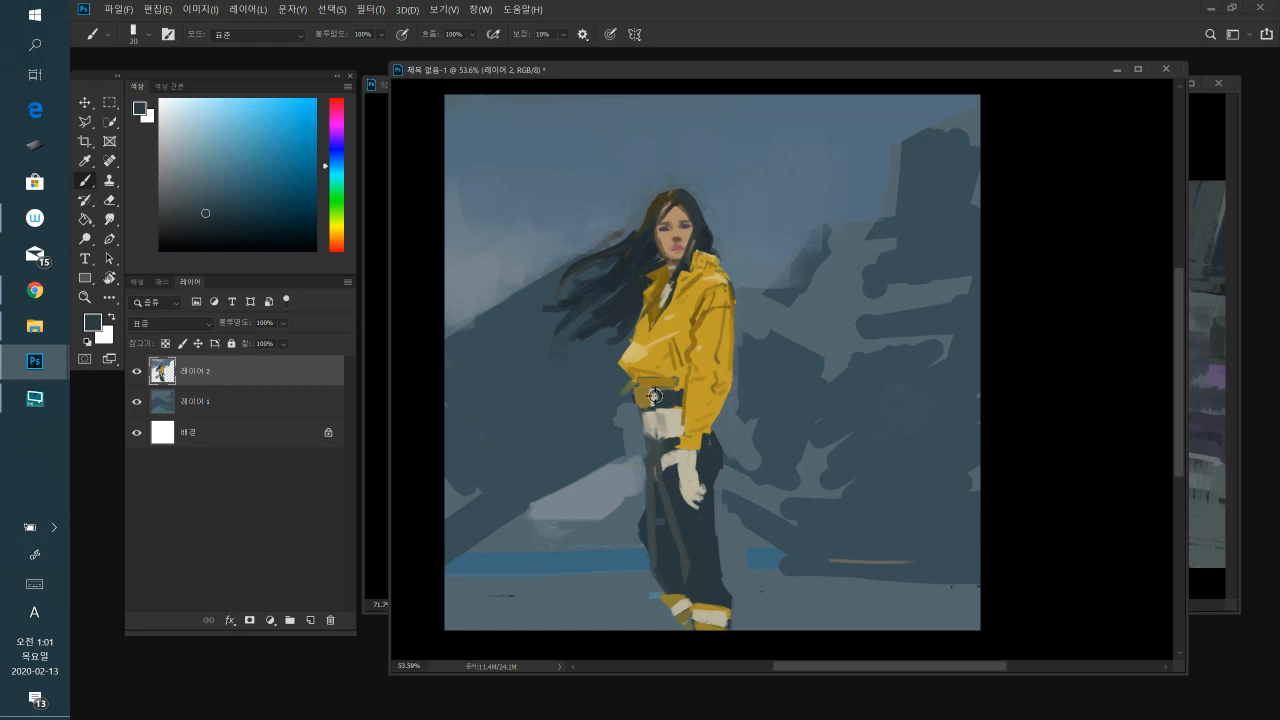
alt+click(656, 396)
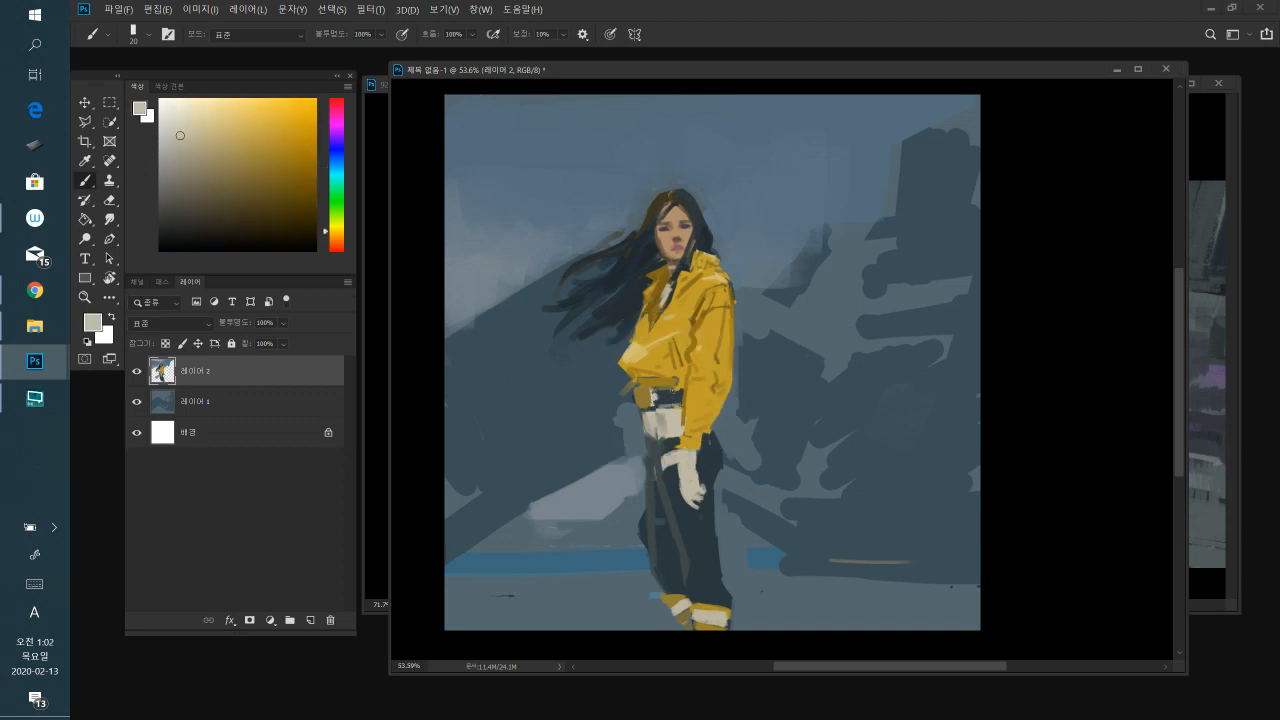
alt+click(674, 382)
- Mix a near-black navy and, with the brush at 15, darken the belt and the trousers under the sleeve and beside the glove
key(bracketright)
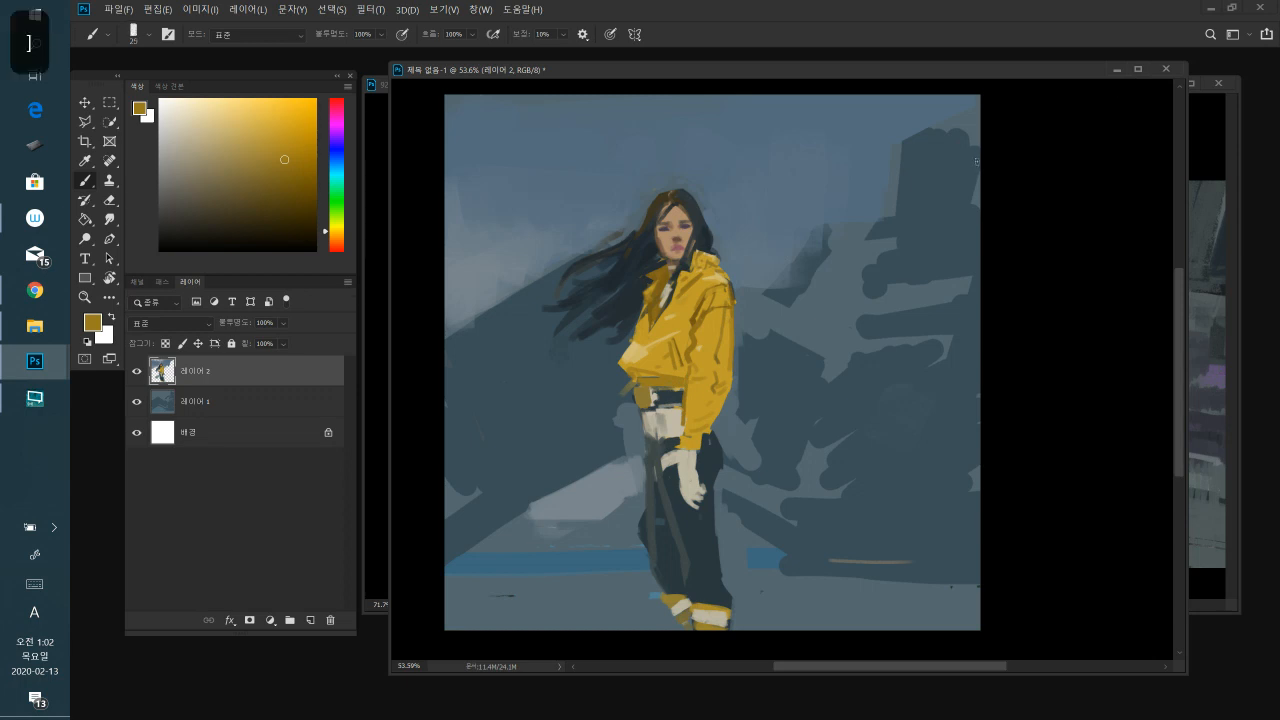
mouse_move(283, 185)
mouse_down()
mouse_move(266, 214)
mouse_move(286, 171)
mouse_up()
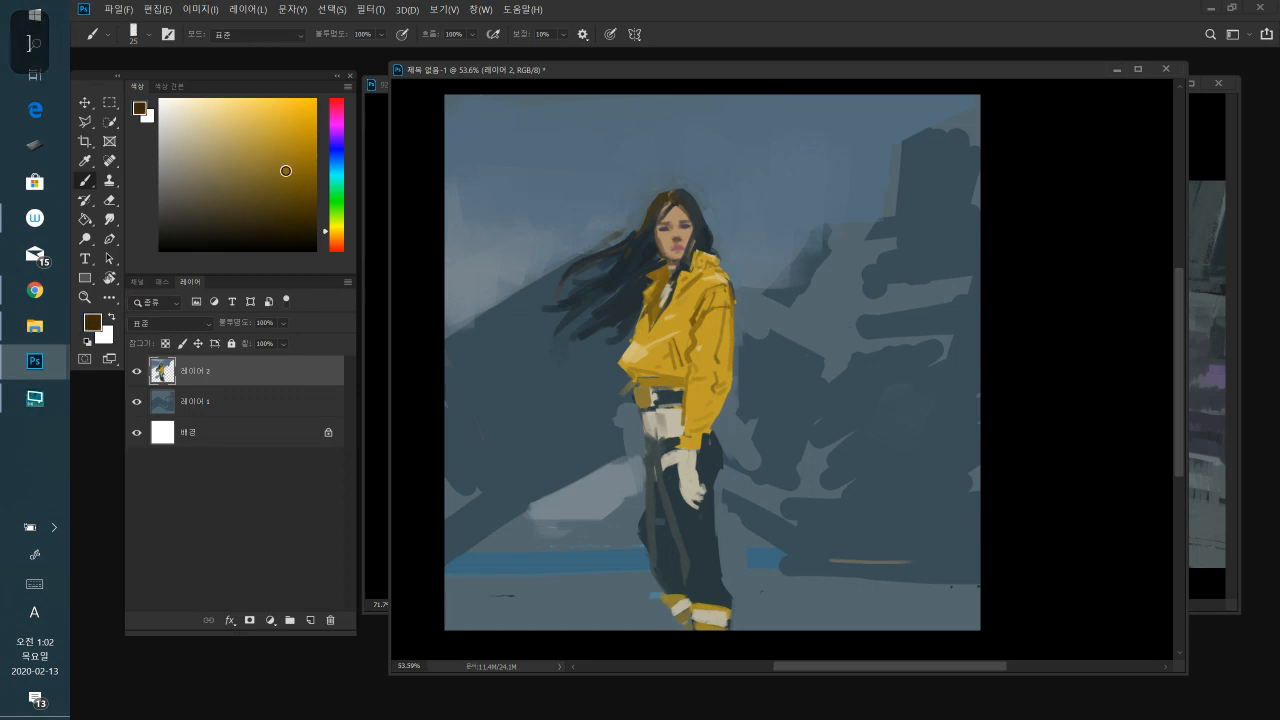
alt+click(706, 238)
drag(258, 221, 240, 231)
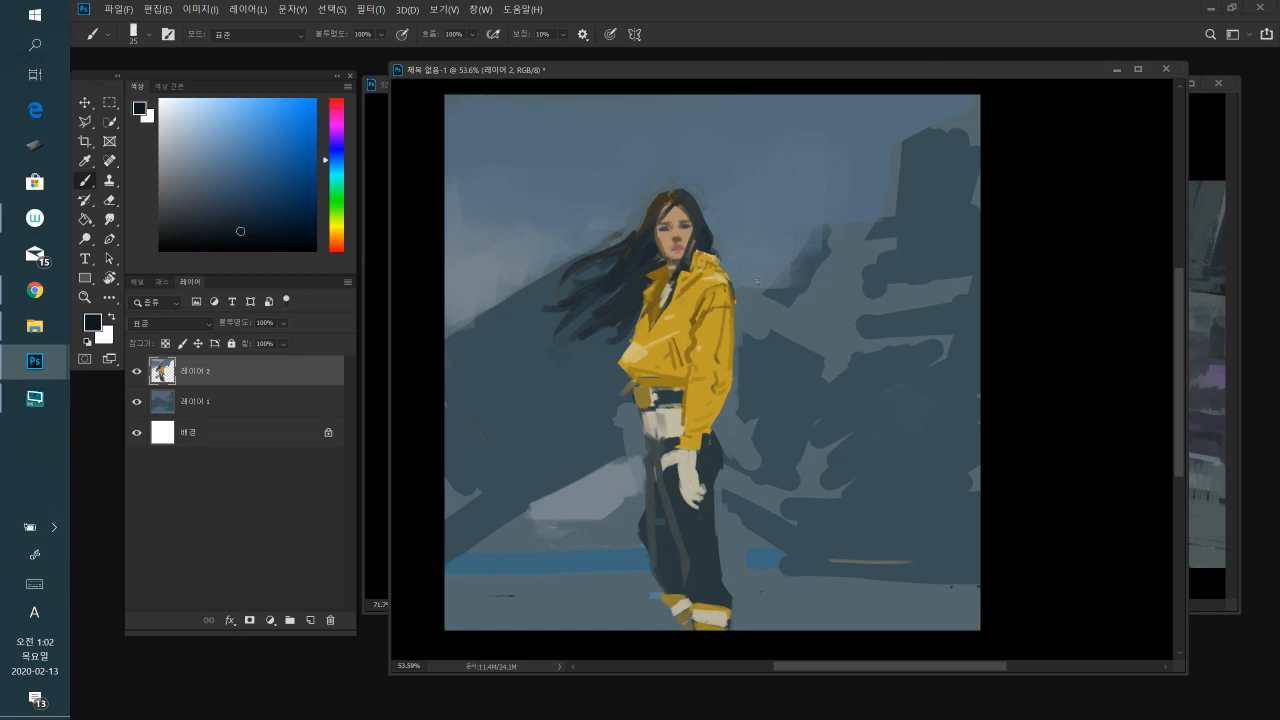
key(bracketleft)
mouse_move(654, 388)
mouse_down()
mouse_move(685, 381)
mouse_move(638, 378)
mouse_move(663, 380)
mouse_move(686, 405)
mouse_up()
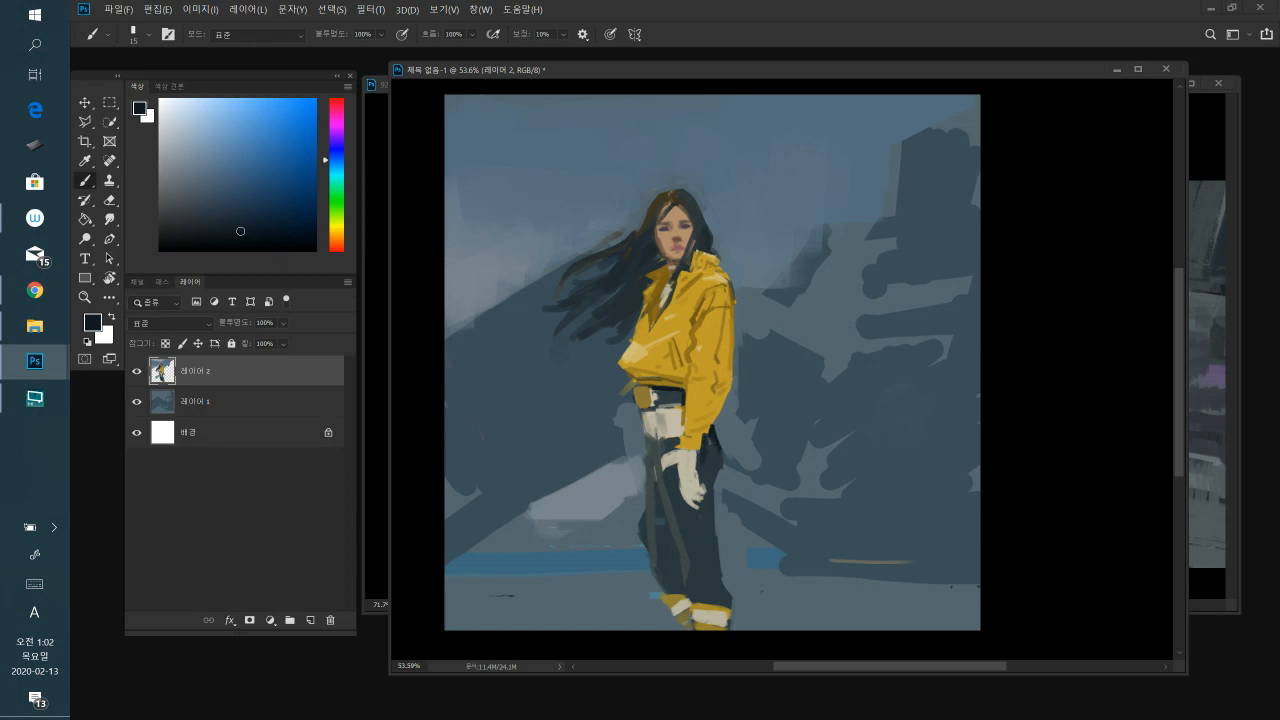
drag(698, 466, 703, 487)
- Enlarge the brush to 45 and paint over the trousers' inner diagonal stripe with sampled dark blues
key(bracketright)
key(bracketright)
key(bracketright)
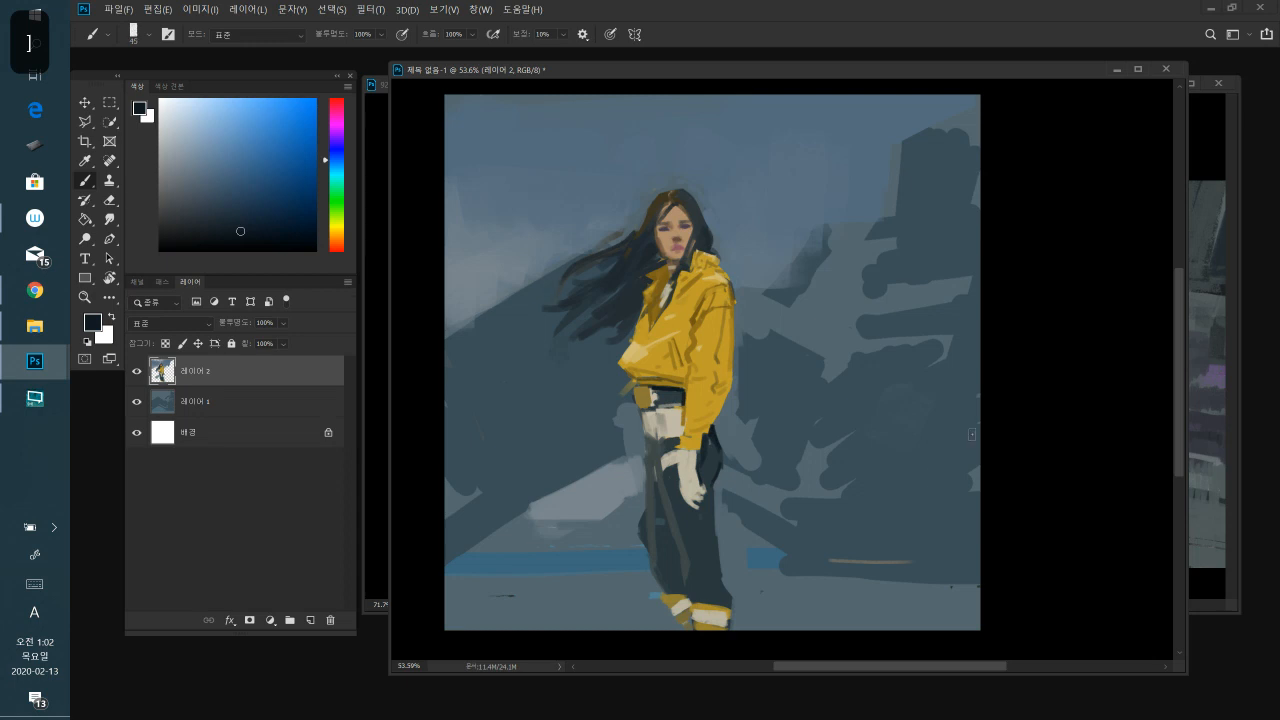
alt+click(702, 460)
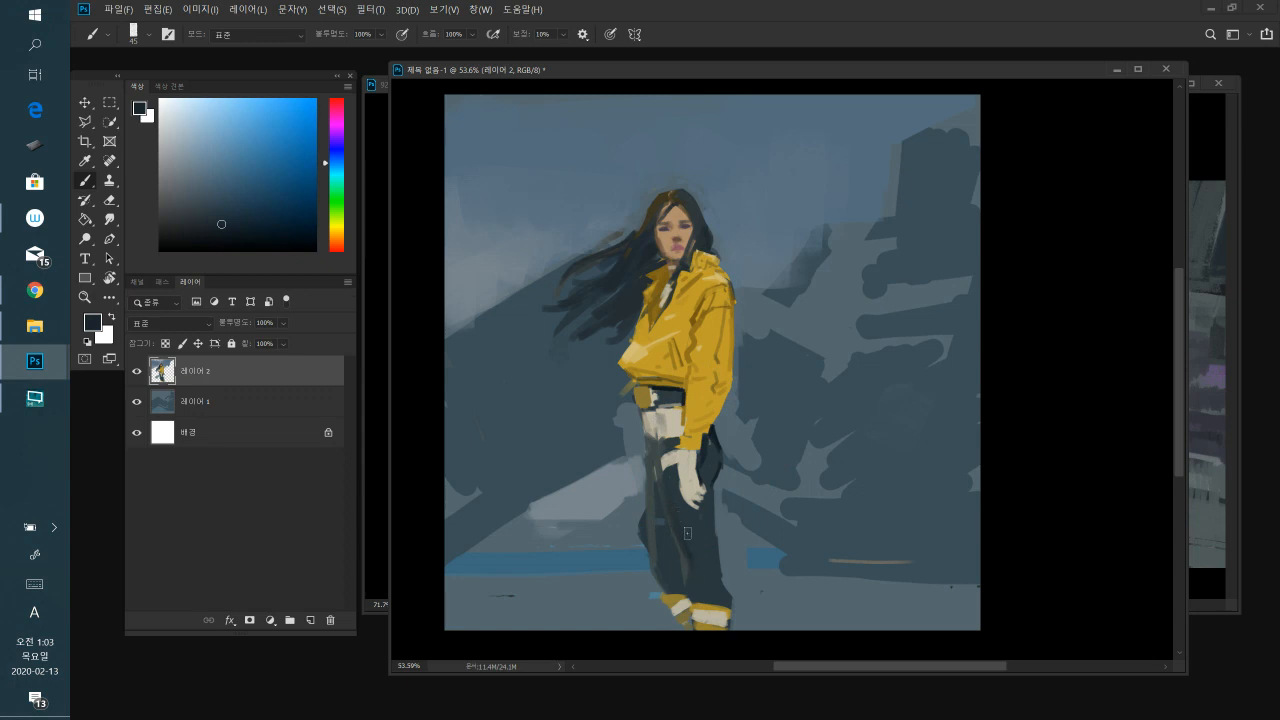
alt+click(686, 546)
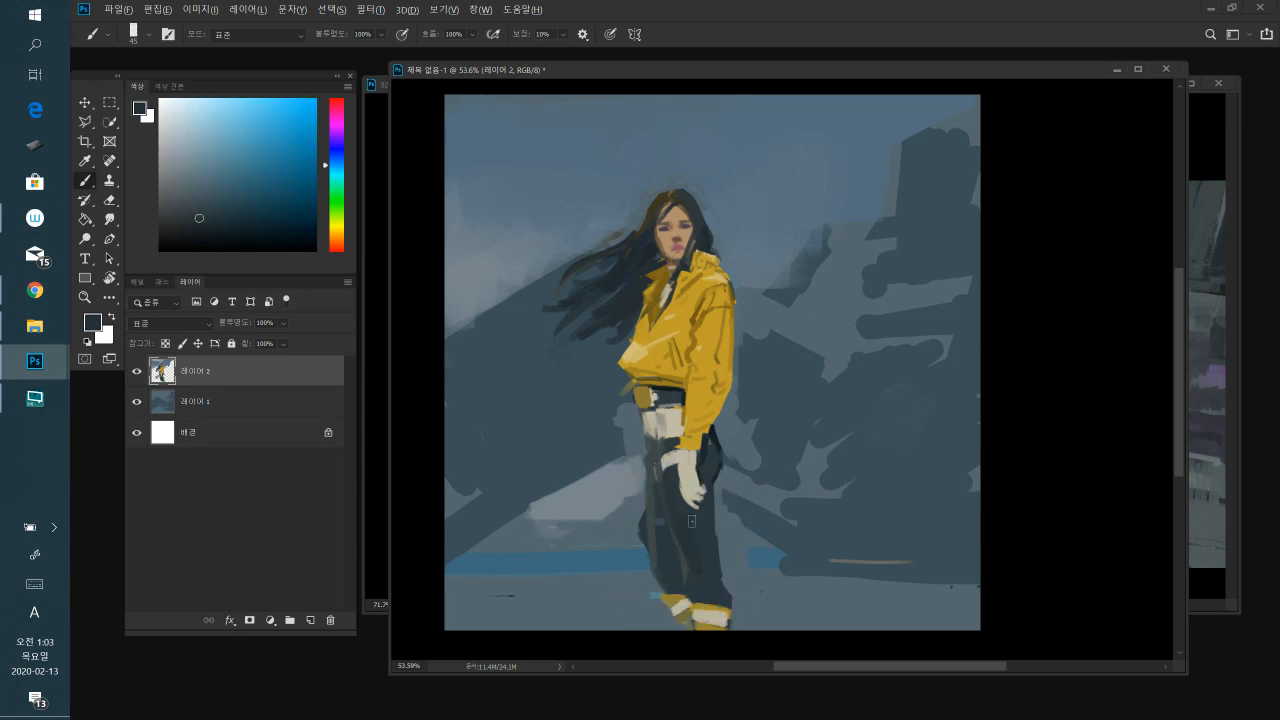
alt+click(704, 462)
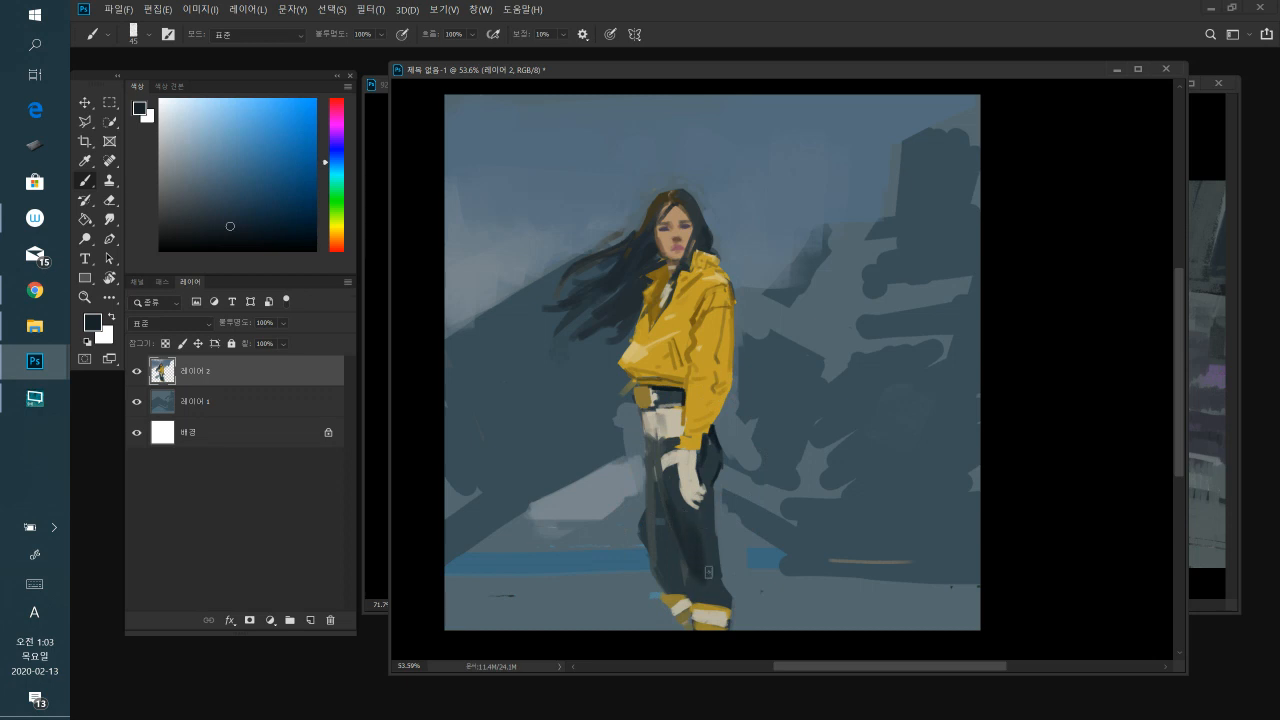
- Model the folds of the trousers from thigh to lower leg with sampled dark navy and slate tones
alt+click(712, 570)
alt+click(688, 525)
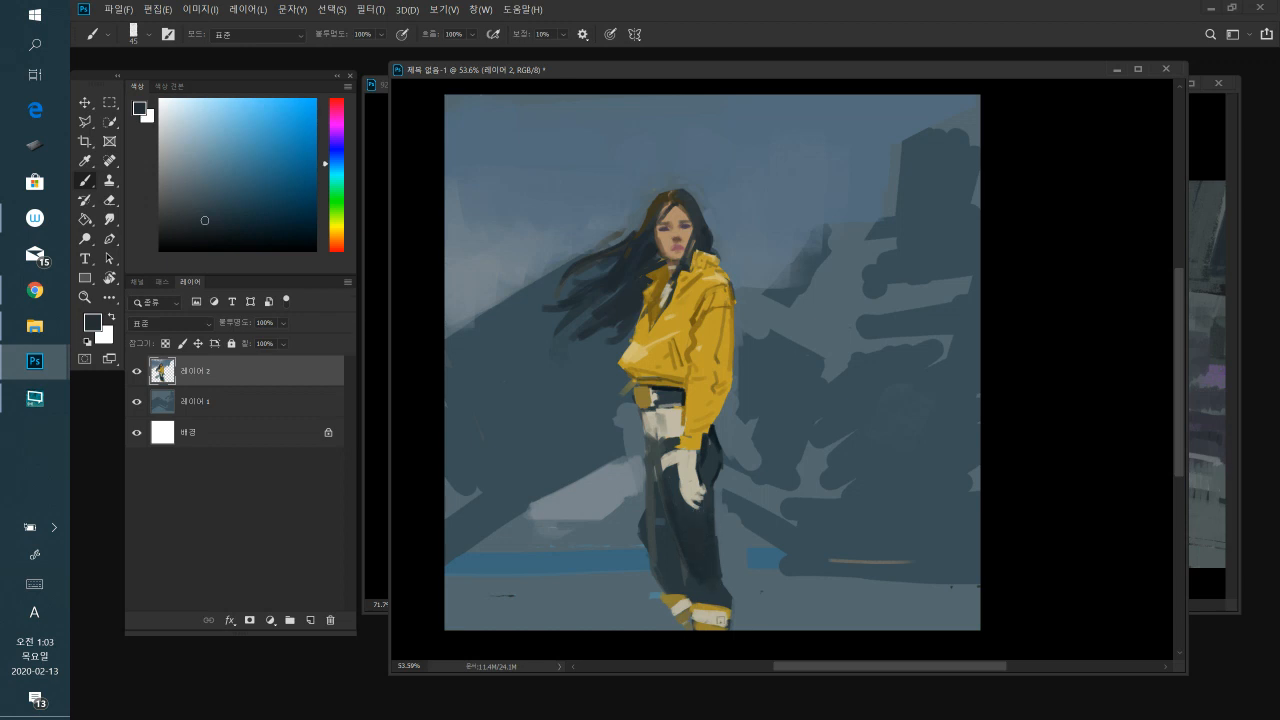
alt+click(709, 451)
alt+click(651, 487)
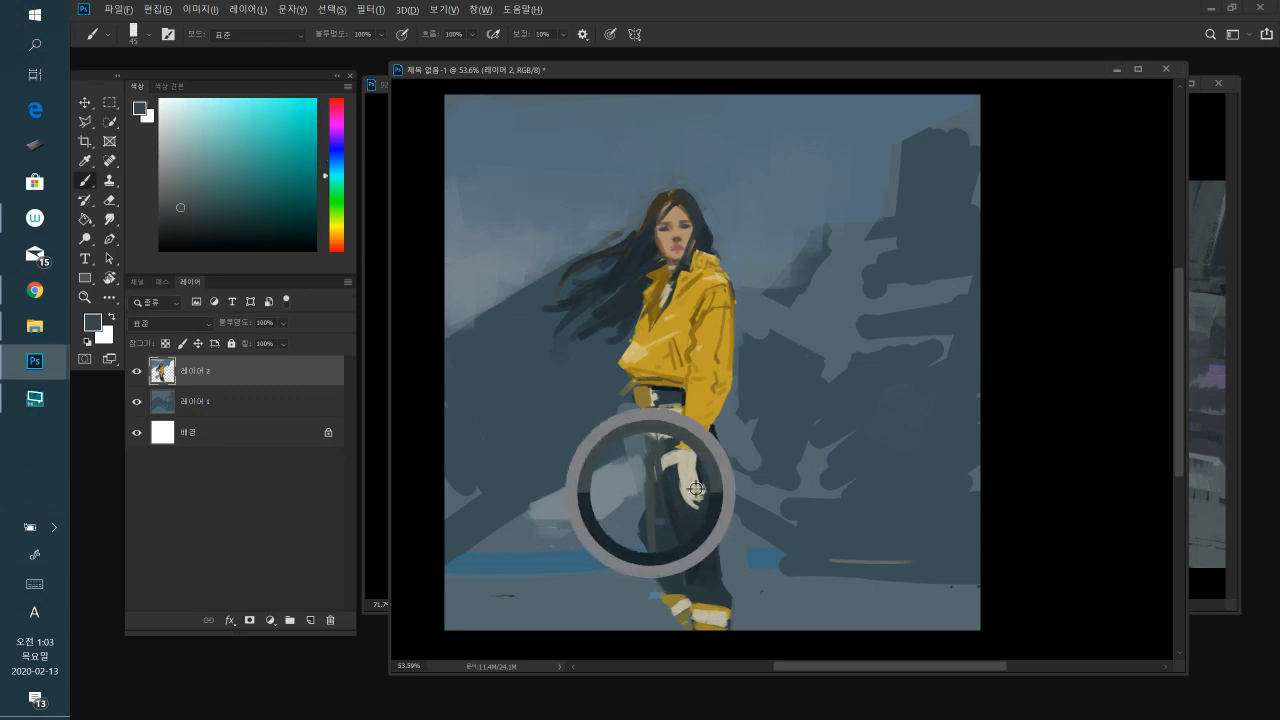
alt+click(691, 572)
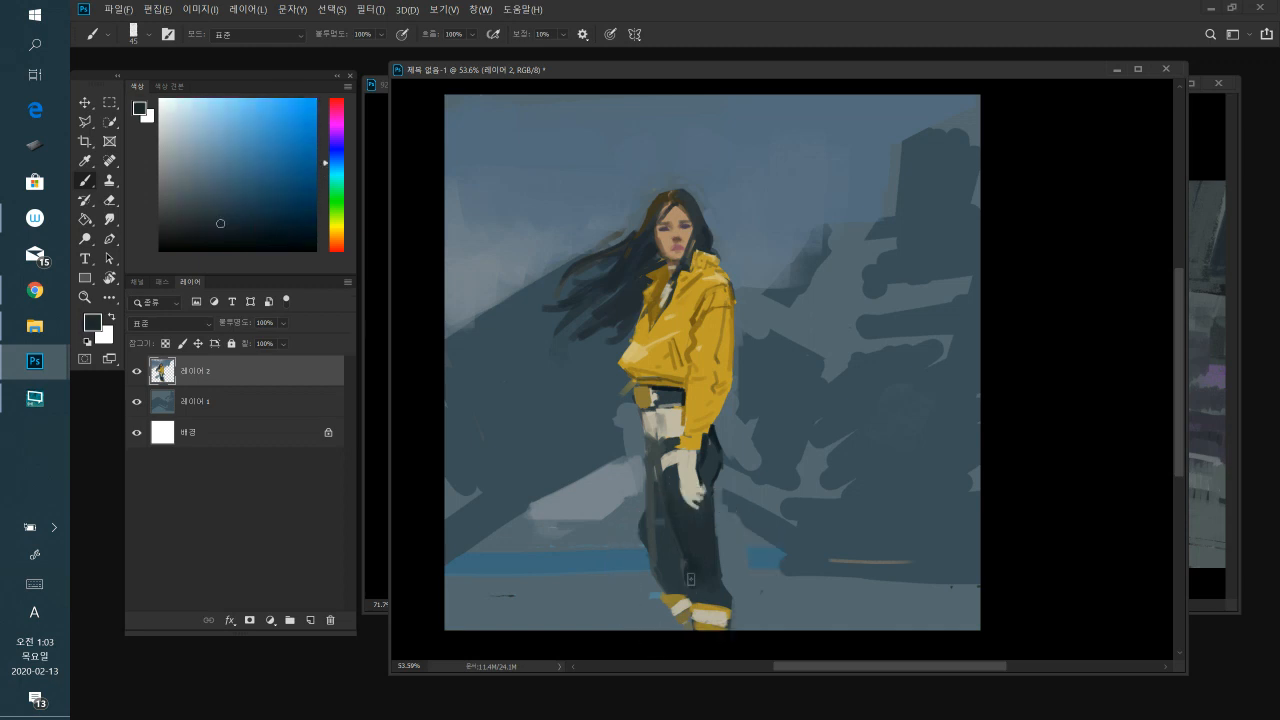
alt+click(700, 562)
alt+click(695, 568)
- Trim the rear leg's outer contour with sampled background grey-blue, and rework its hem in dark trouser tones
alt+click(720, 535)
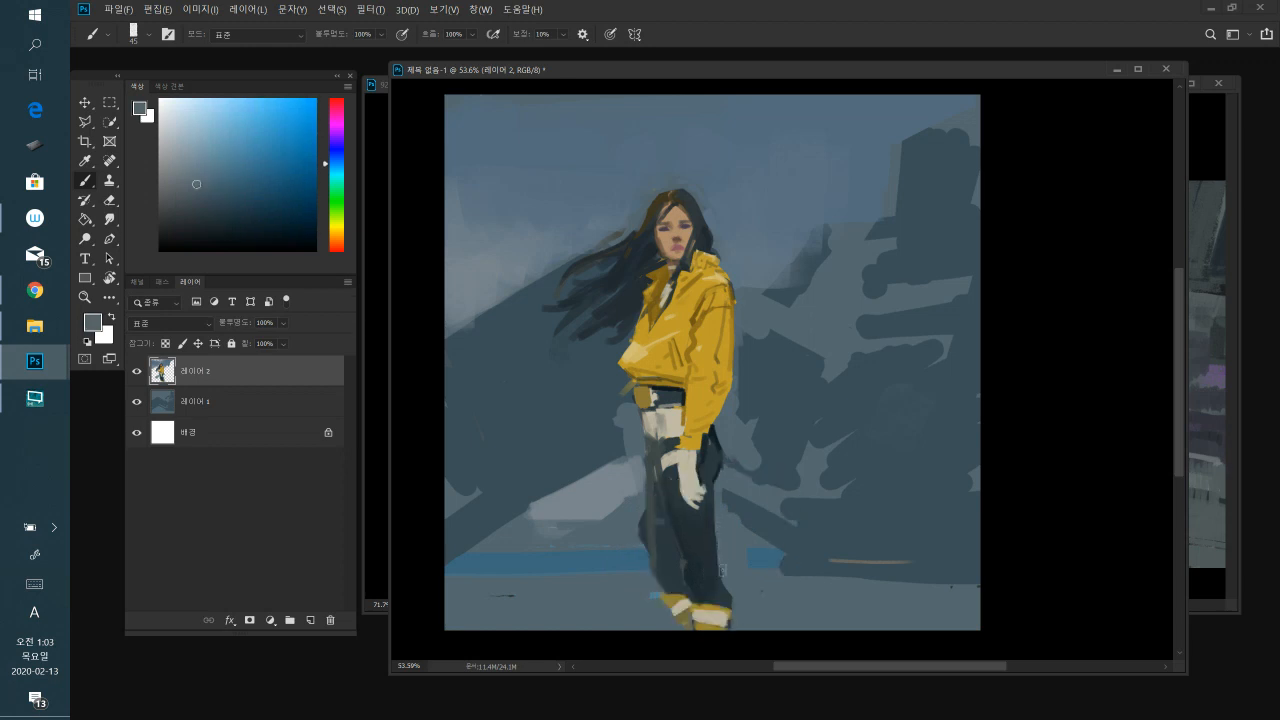
alt+click(716, 584)
alt+click(731, 598)
alt+click(703, 441)
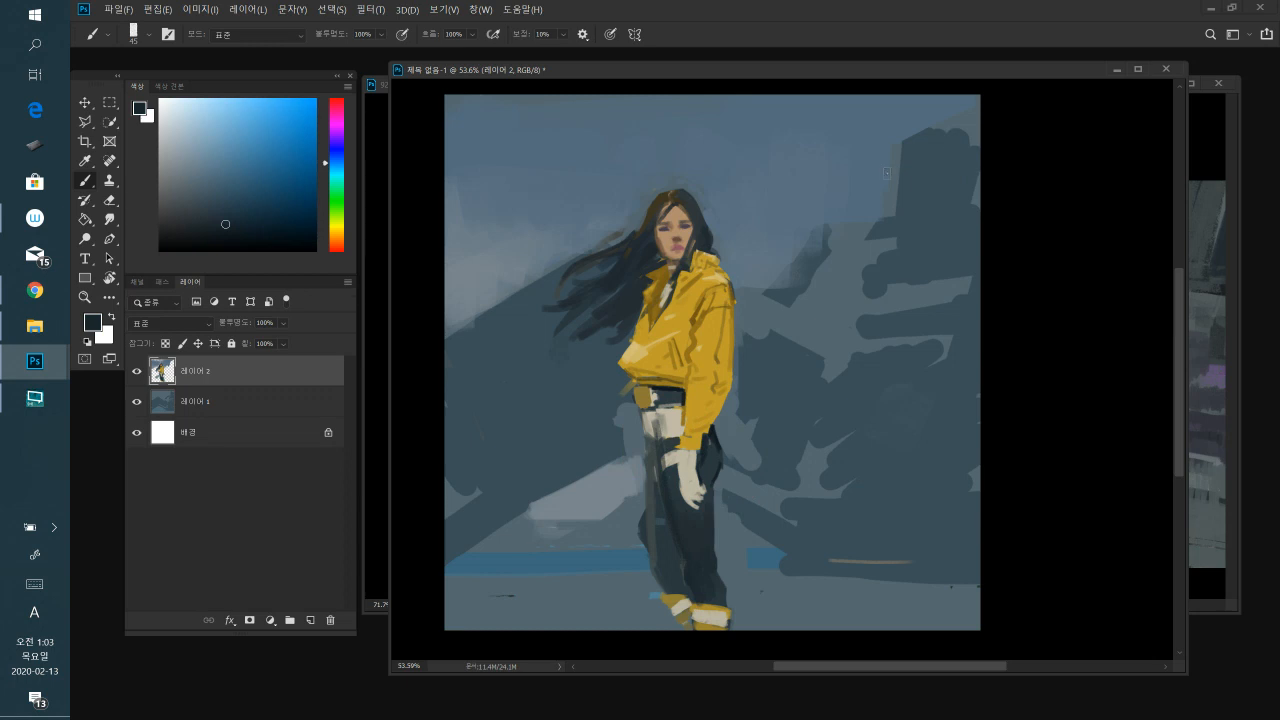
- Cover the remaining stripe on the front leg with sampled dark tones and blend the leg down to the cuff
alt+click(667, 442)
alt+click(671, 481)
alt+click(686, 553)
alt+click(665, 480)
drag(654, 471, 663, 553)
alt+click(663, 538)
drag(655, 496, 661, 557)
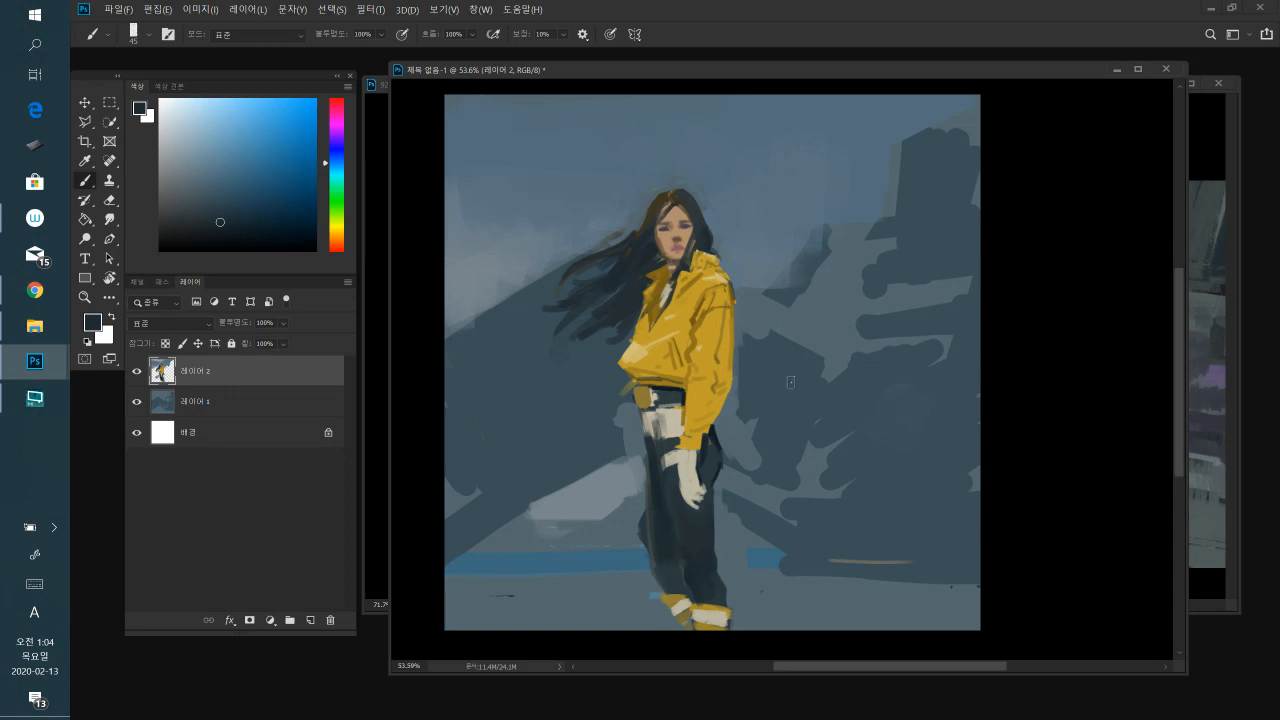
alt+click(673, 566)
alt+click(665, 567)
- Rework the windblown hair strands with a sampled dark brown and a sampled hair tone
alt+click(644, 223)
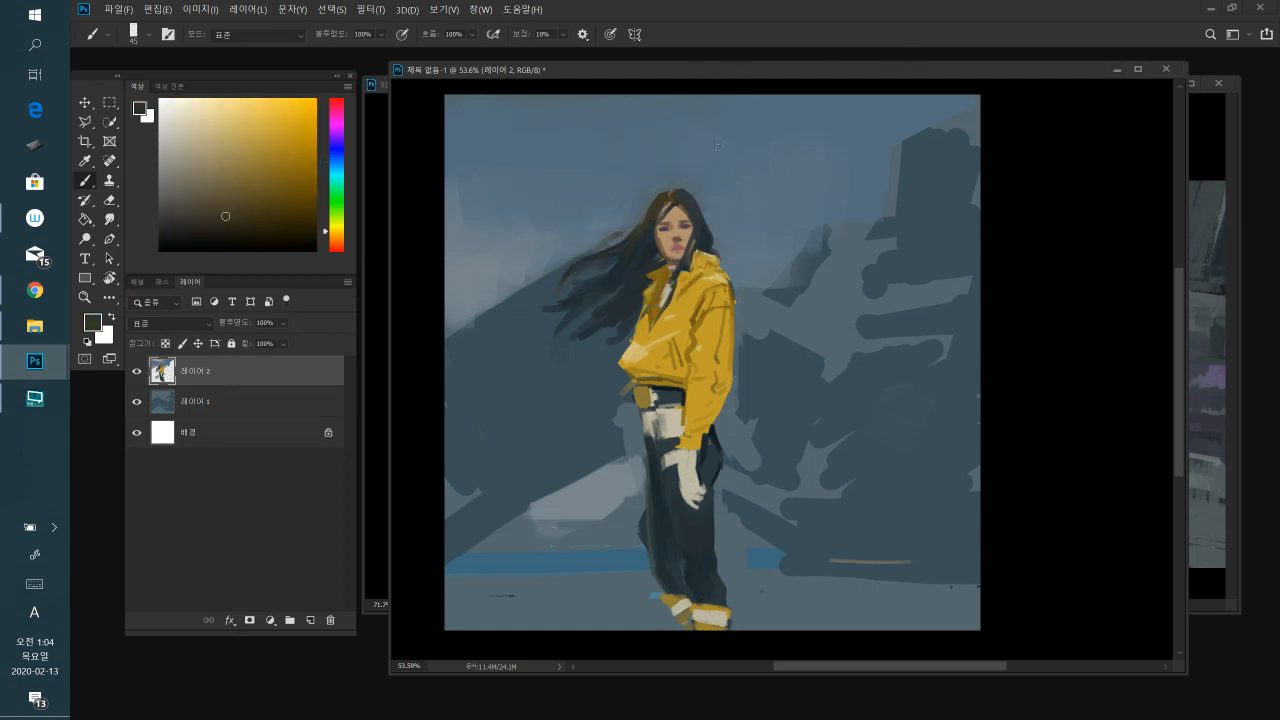
click(197, 191)
alt+click(614, 282)
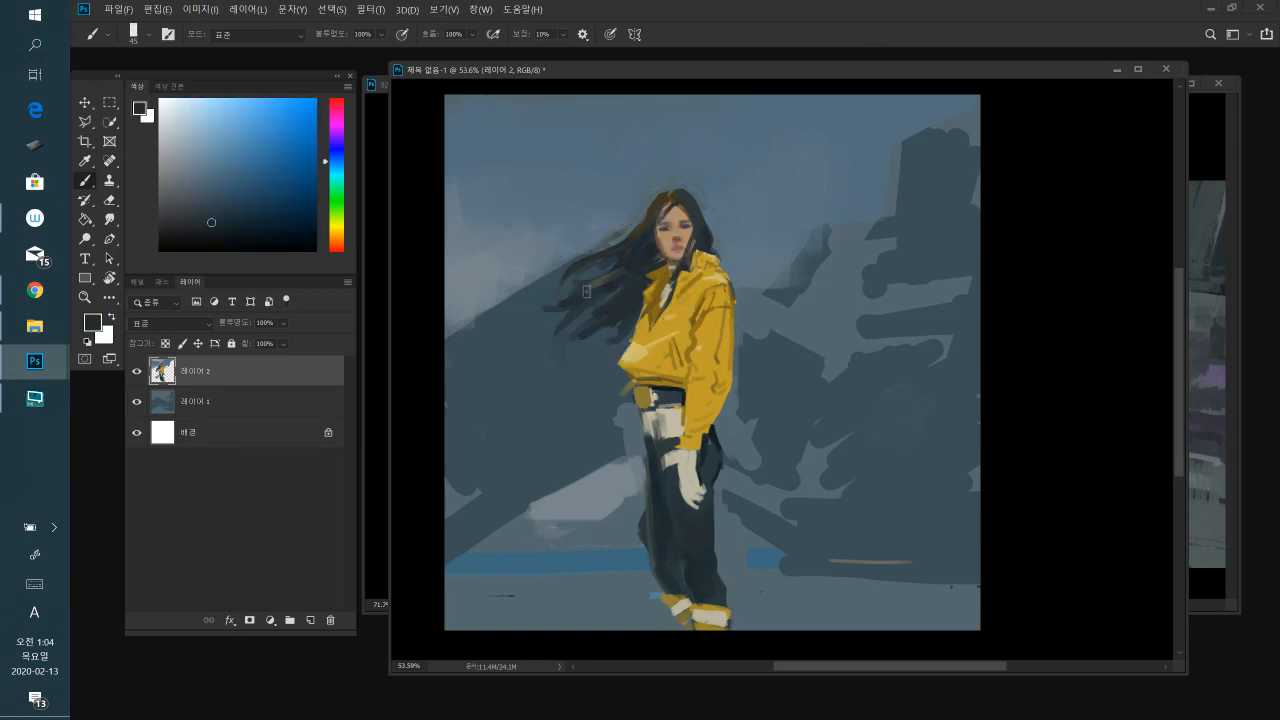
- Clean up the background beside the sleeve with sampled slate, and touch up the pale patch beside the front leg
alt+click(762, 369)
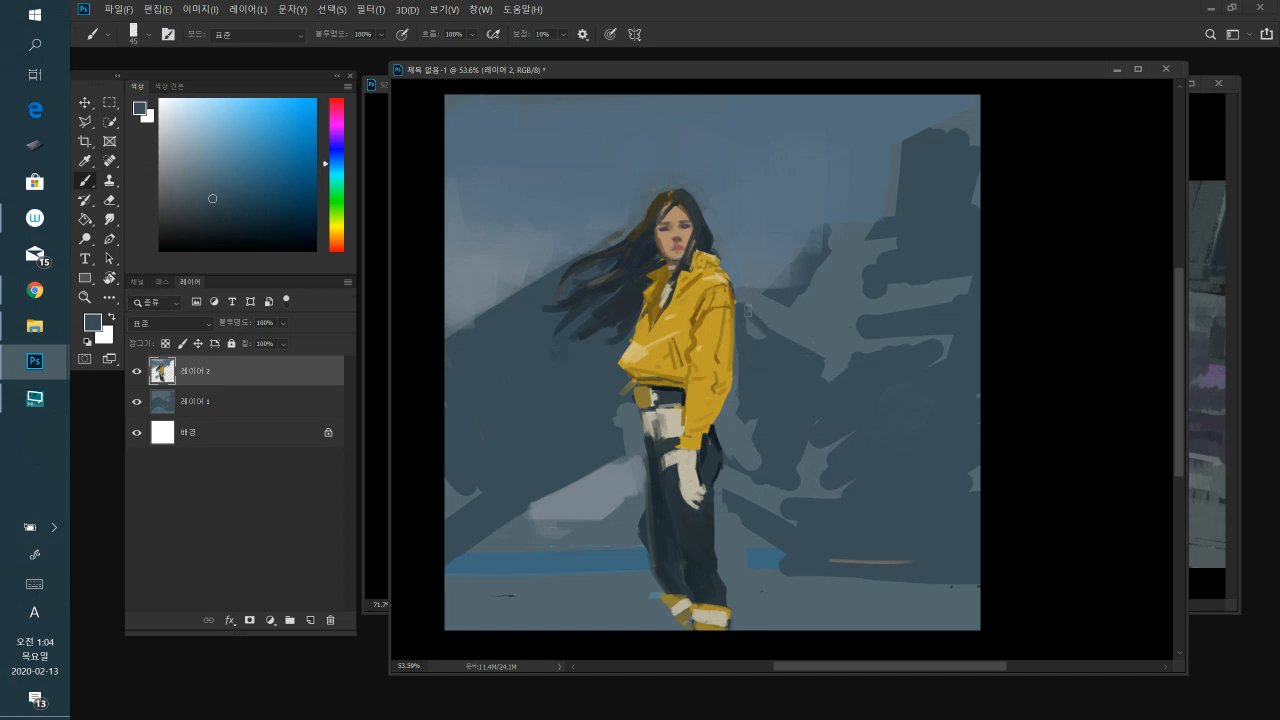
mouse_move(744, 317)
mouse_down()
mouse_move(738, 419)
mouse_move(725, 420)
mouse_move(742, 440)
mouse_up()
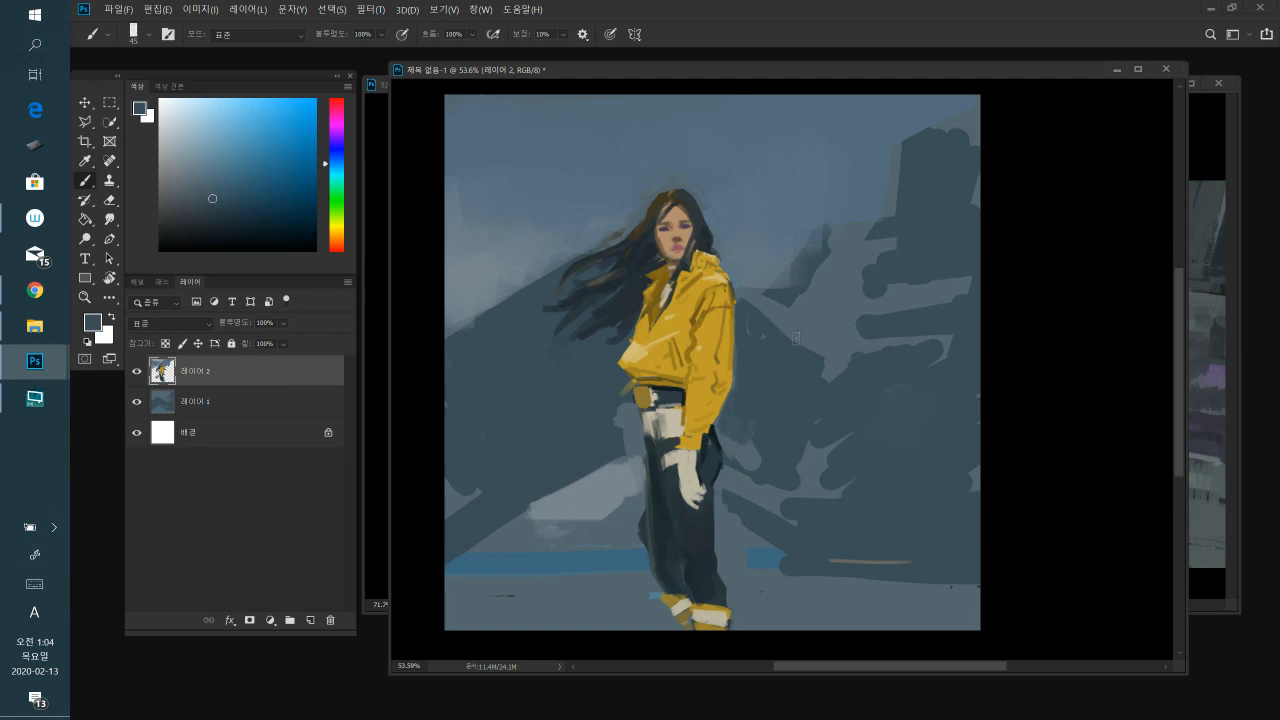
alt+click(625, 451)
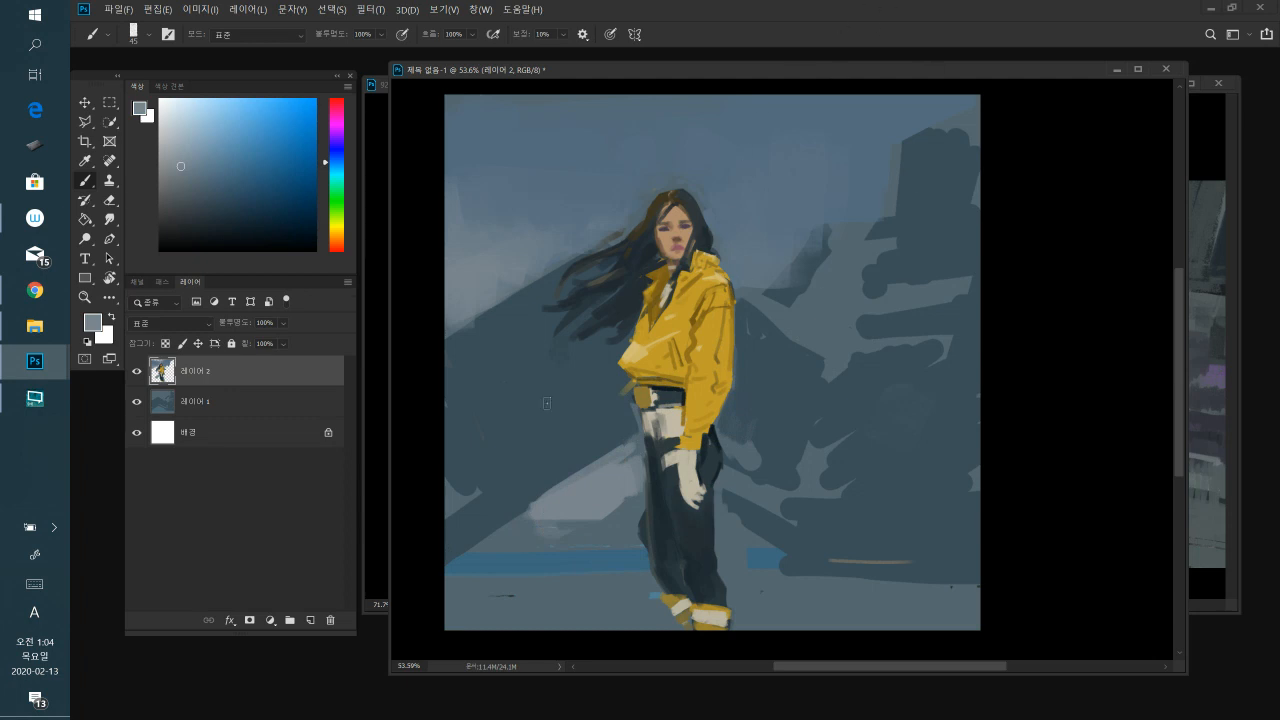
- Enlarge the brush to 70 and reshape the rocks' upper ledge with sampled grey-blue and slate
key(bracketright)
alt+click(872, 217)
alt+click(838, 246)
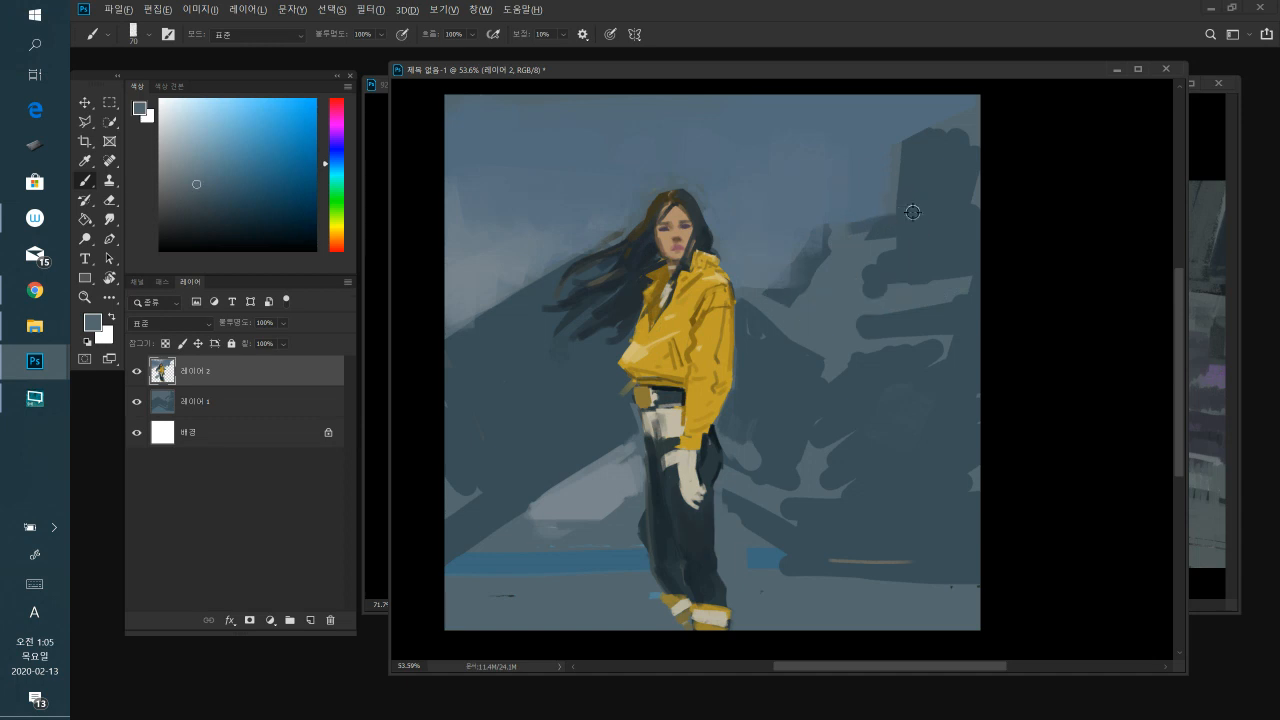
alt+click(930, 230)
mouse_move(862, 240)
mouse_down()
mouse_move(855, 251)
mouse_move(885, 245)
mouse_move(843, 236)
mouse_up()
alt+click(864, 243)
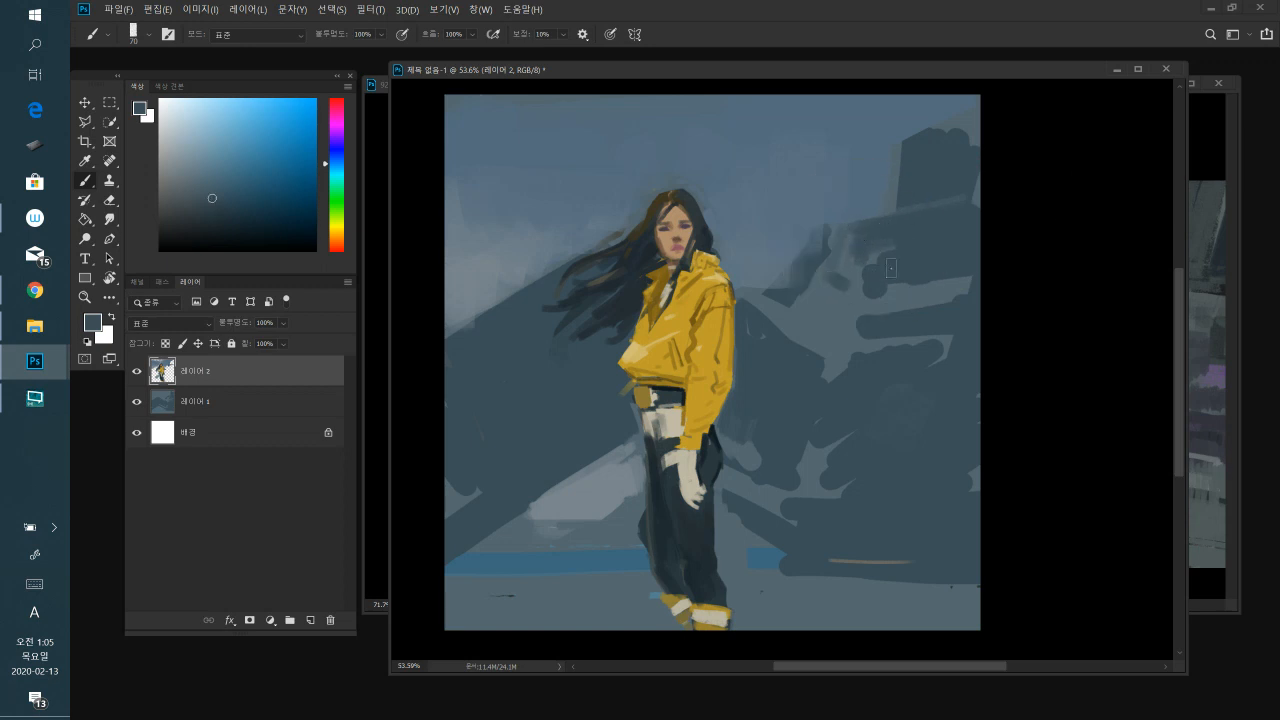
- Paint horizontal slate and lighter grey-blue bands across the rock face below the upper ledge
drag(845, 276, 936, 270)
alt+click(947, 289)
drag(859, 260, 990, 243)
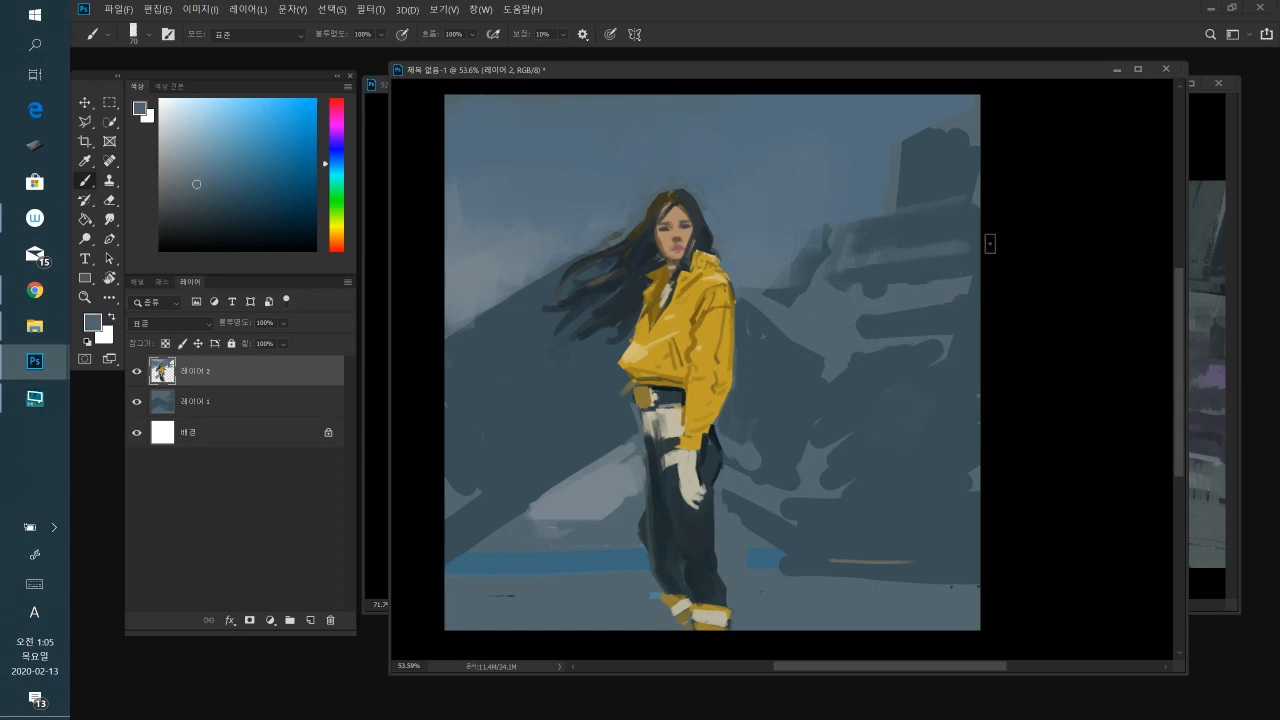
- Refine the horizontal bands on the rock face below the upper ledge with alternating sampled grey-blue and slate
alt+click(947, 242)
alt+click(940, 222)
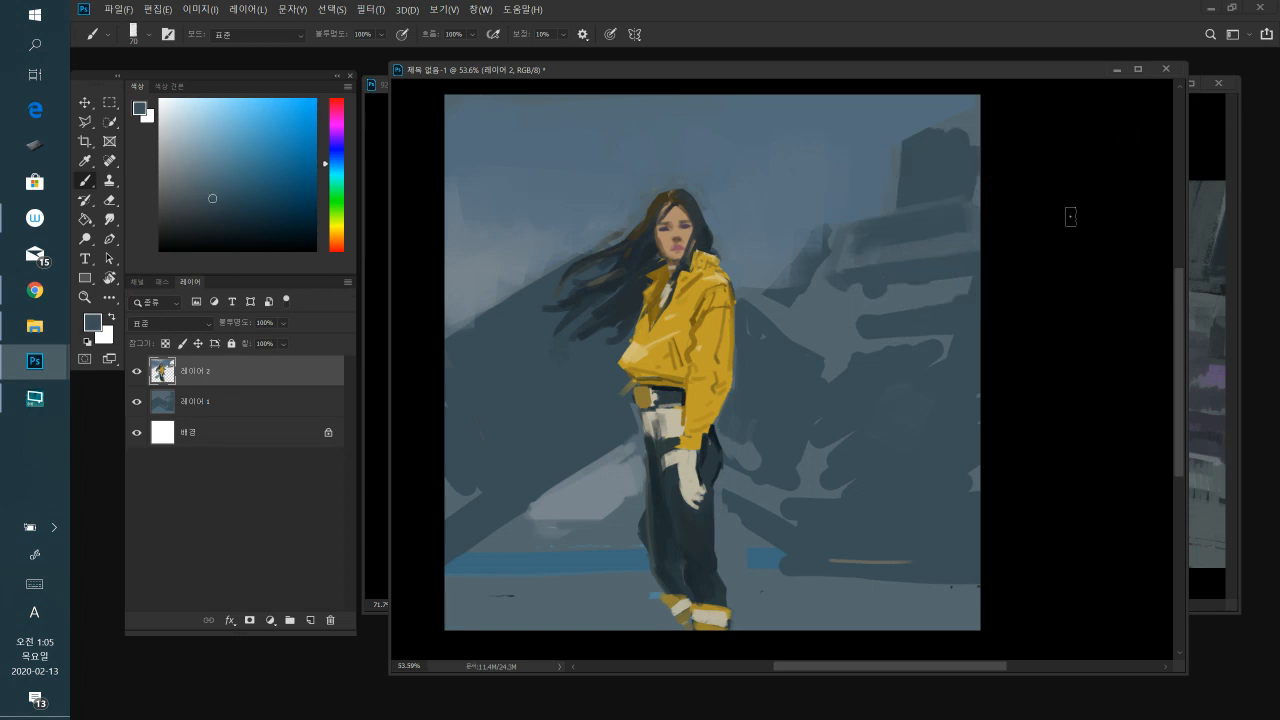
alt+click(895, 293)
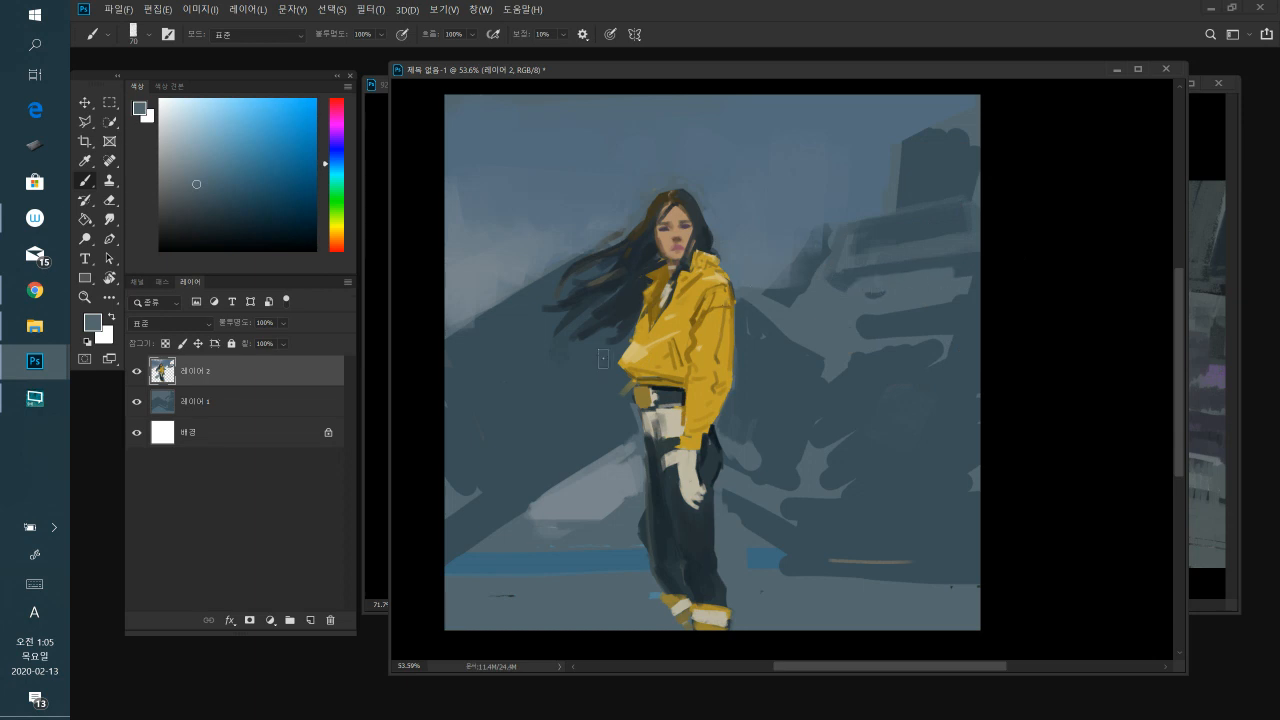
alt+click(971, 268)
mouse_move(853, 317)
mouse_down()
mouse_move(945, 310)
mouse_move(863, 304)
mouse_up()
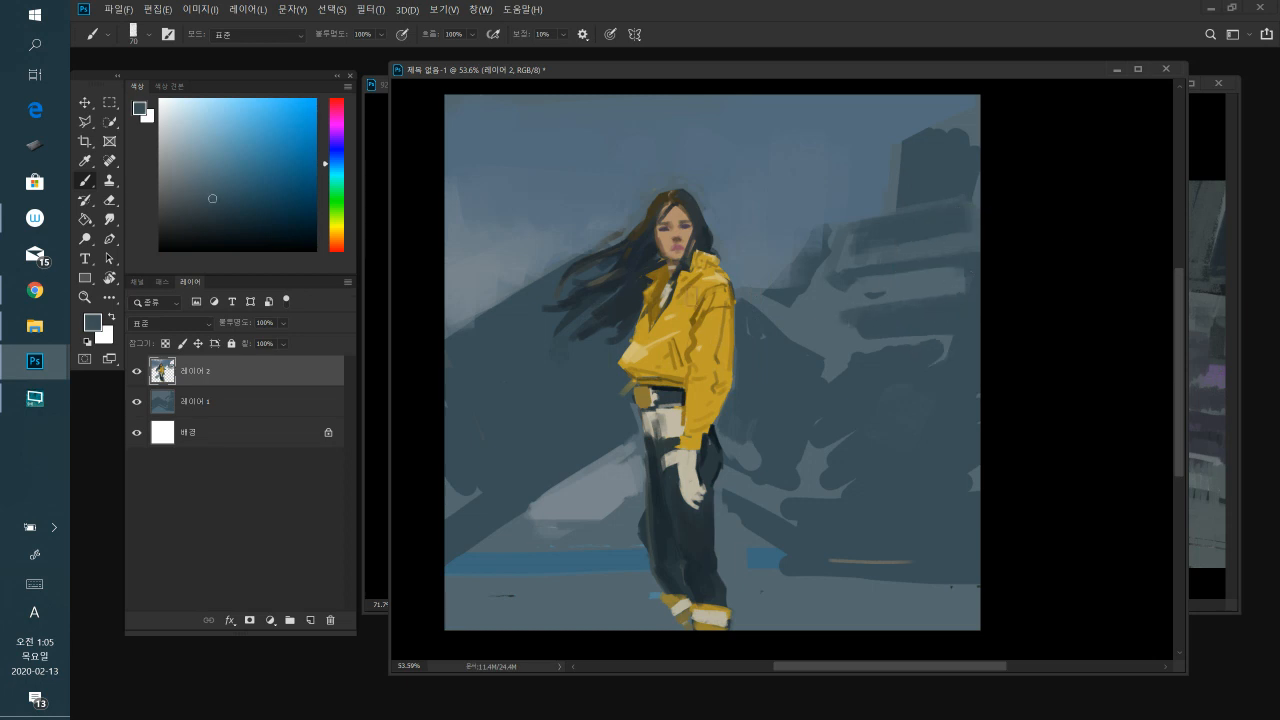
alt+click(848, 259)
- Reduce the brush to 40, dab sampled jacket yellow on the upper ledge's edge, and trim it to a small accent with sampled rock tones
alt+click(690, 300)
key(bracketleft)
key(bracketleft)
key(bracketleft)
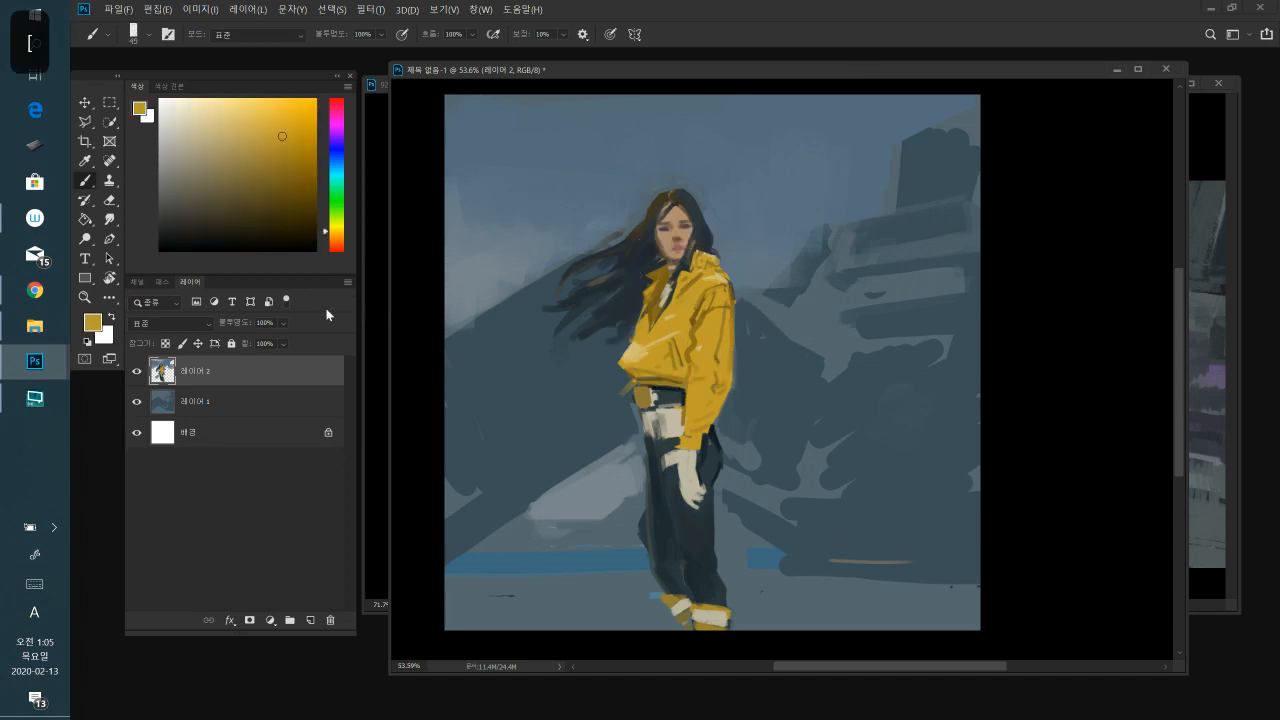
drag(874, 212, 874, 224)
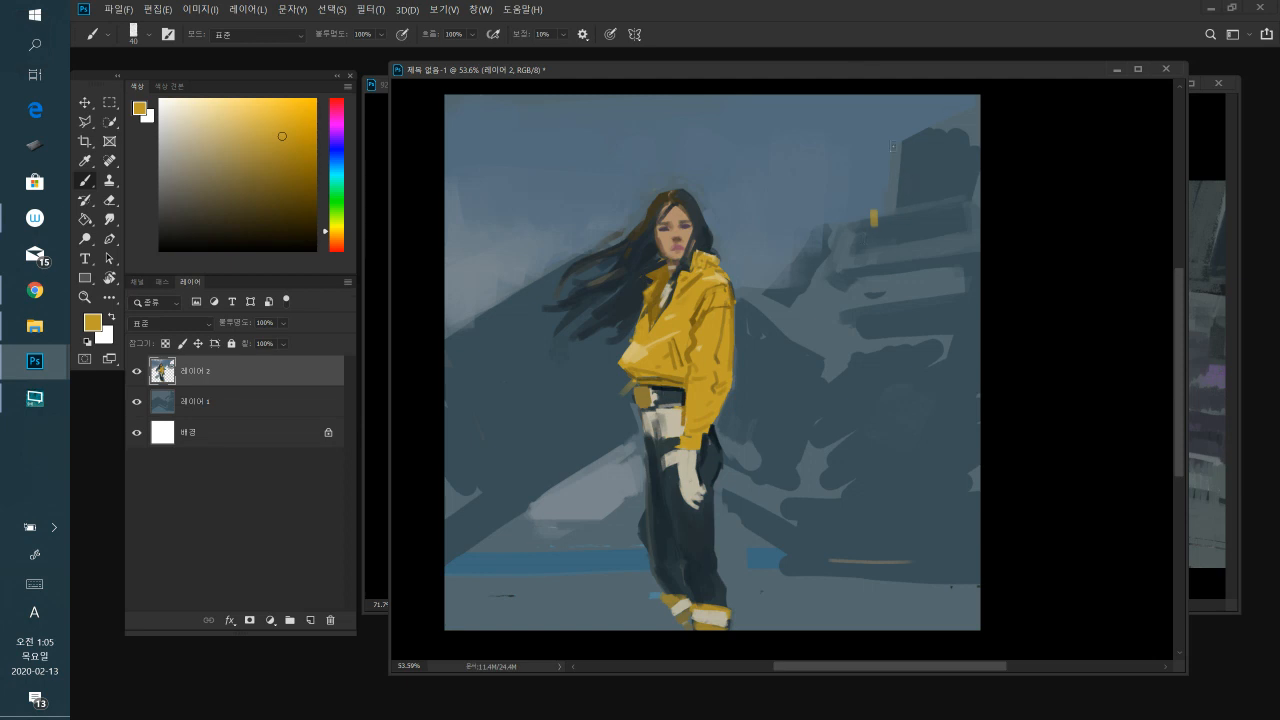
alt+click(886, 202)
alt+click(897, 226)
drag(870, 225, 893, 223)
alt+click(903, 245)
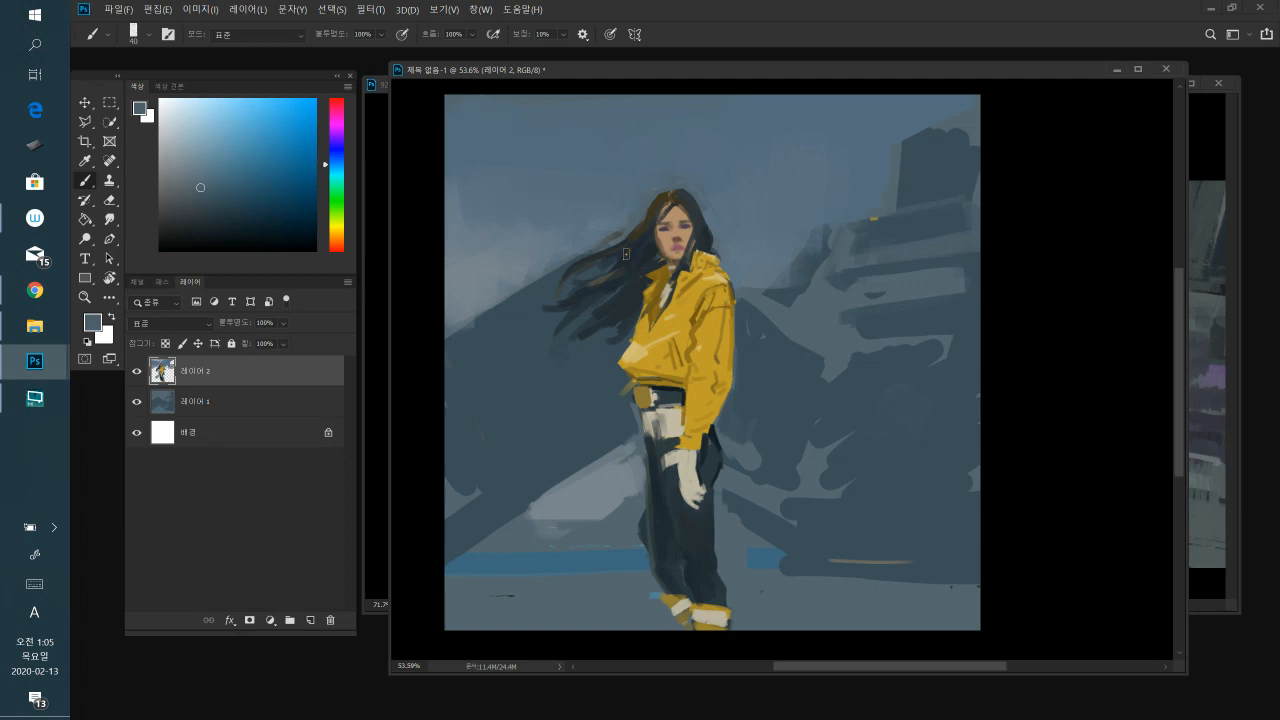
- Define the ends and edges of the rock bands beneath the upper ledge with sampled grey-blue and slate
alt+click(846, 240)
alt+click(848, 278)
alt+click(852, 284)
alt+click(838, 312)
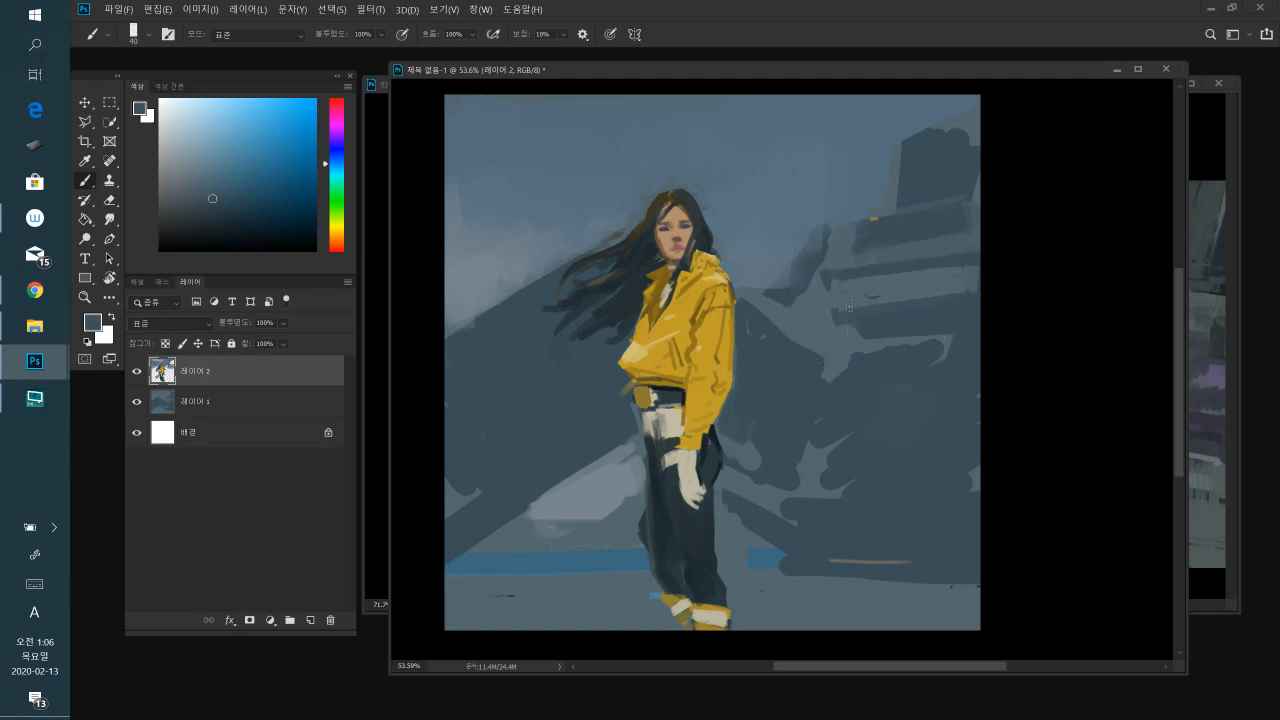
alt+click(869, 297)
alt+click(954, 304)
drag(479, 215, 548, 190)
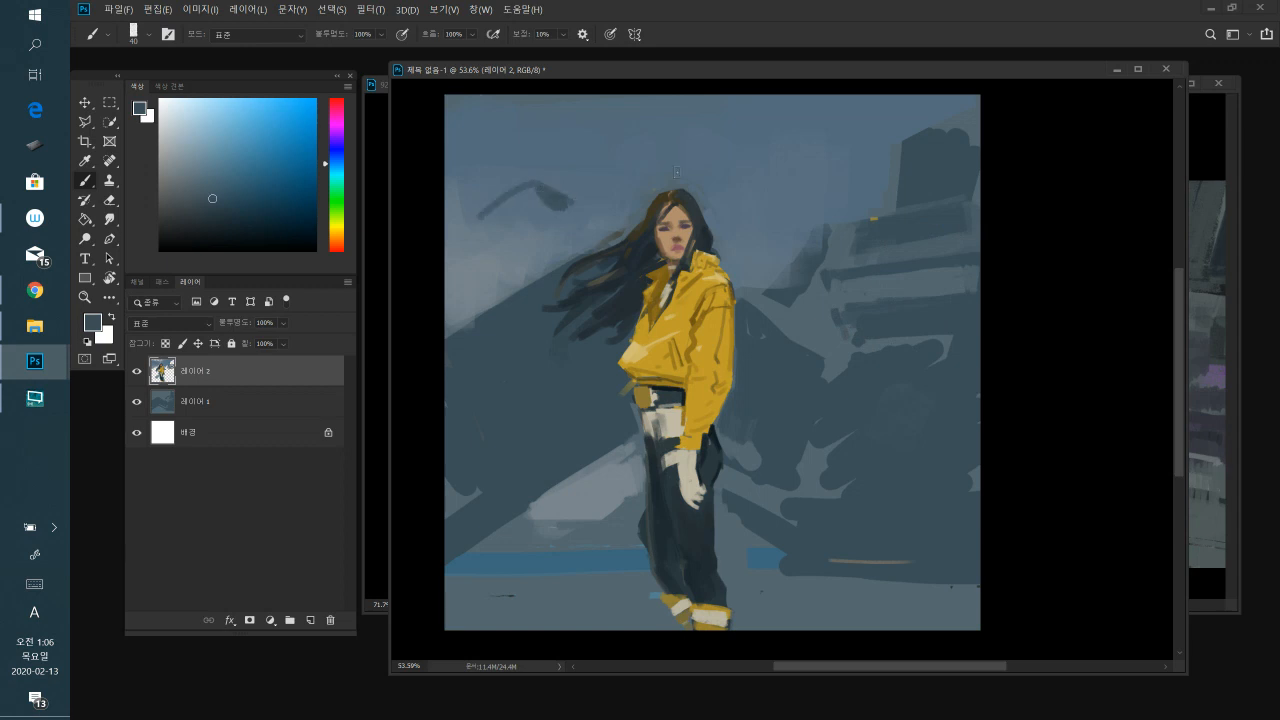
key(ctrl+z)
key(ctrl+z)
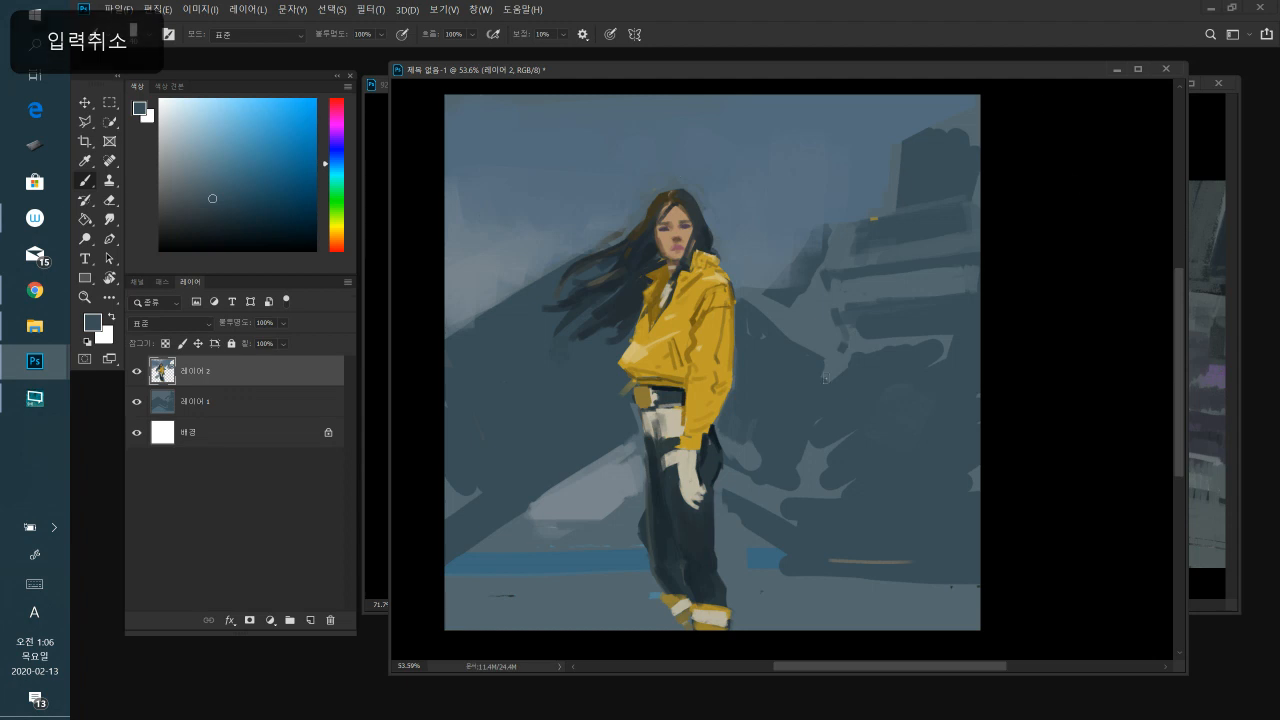
- Paint grey-blue strokes under the lowest rock band and cut them back with sampled slate
alt+click(878, 346)
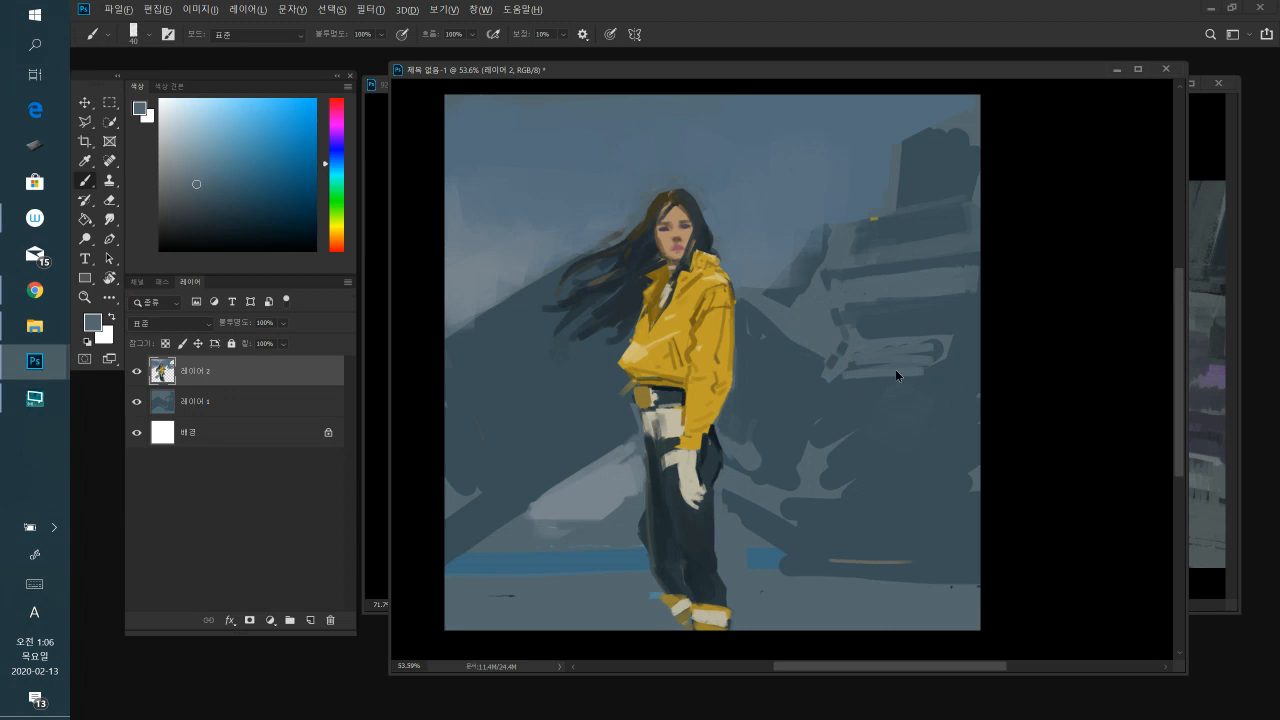
alt+click(888, 390)
drag(843, 359, 934, 360)
drag(846, 364, 876, 380)
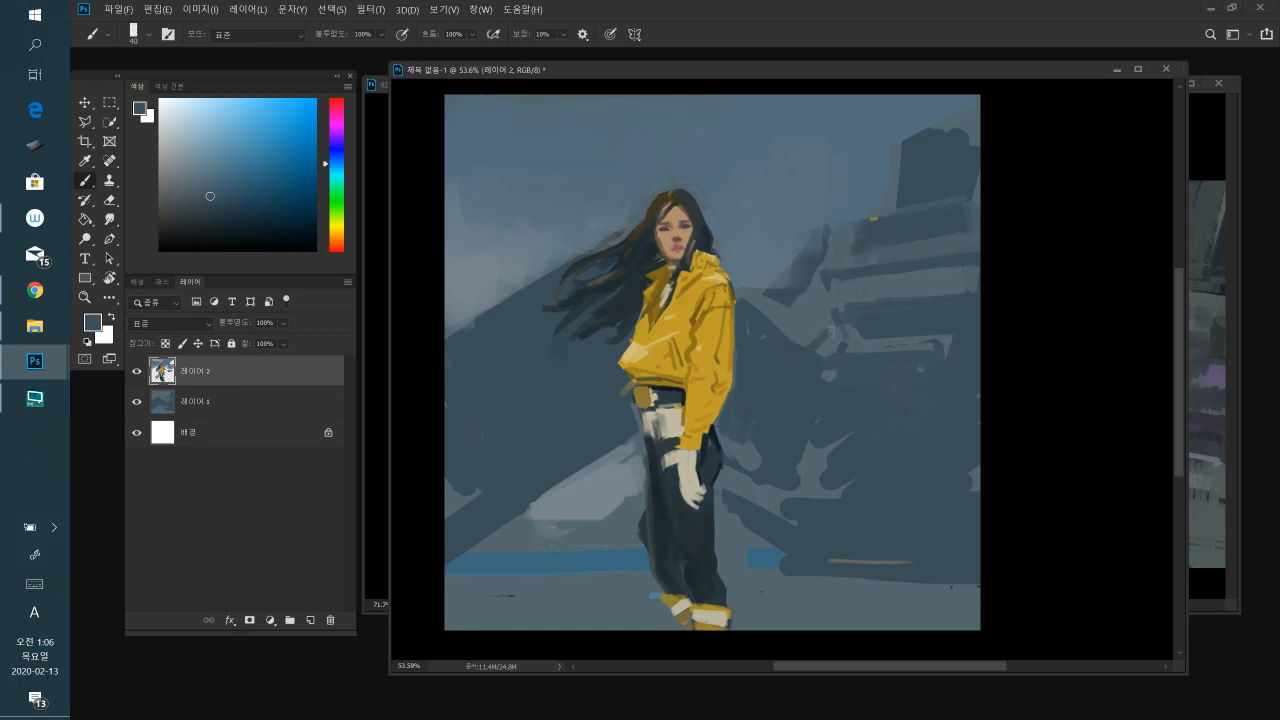
- Enlarge the brush to 60 and shape a slanted rock block between the figure's shoulder and the ledges with sampled grey-blue, slate and sky blue
alt+click(822, 330)
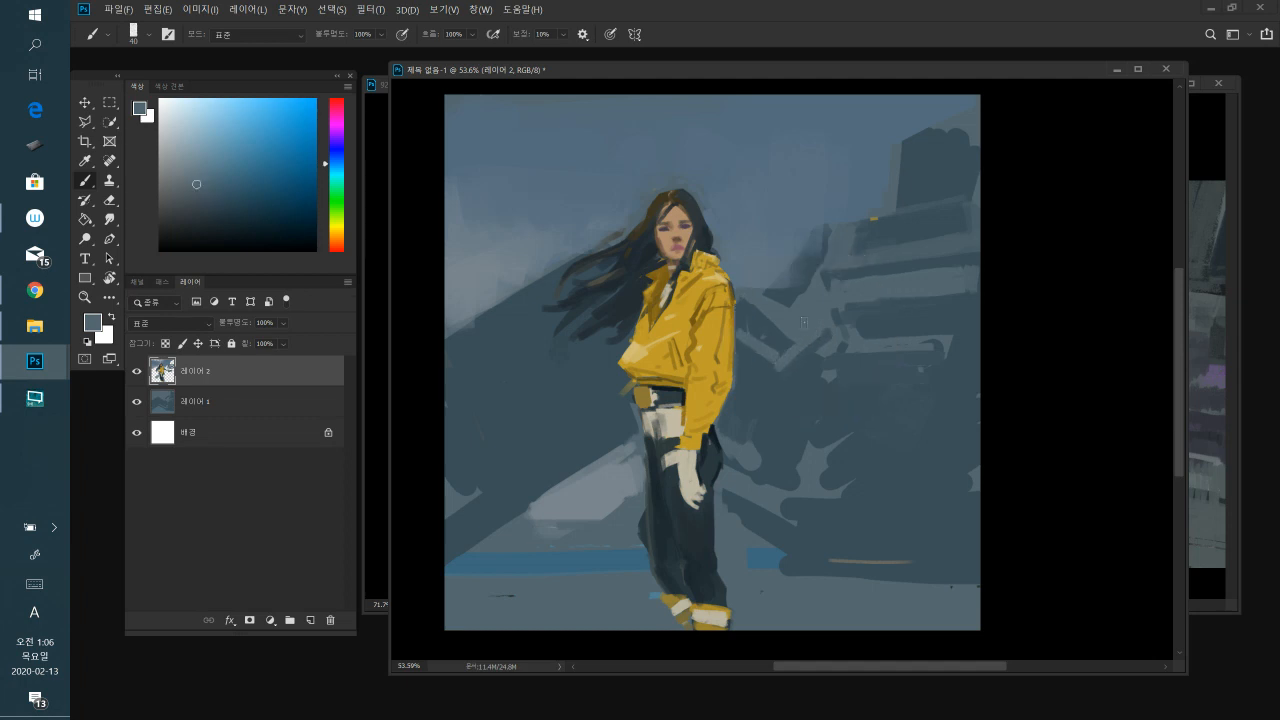
key(bracketright)
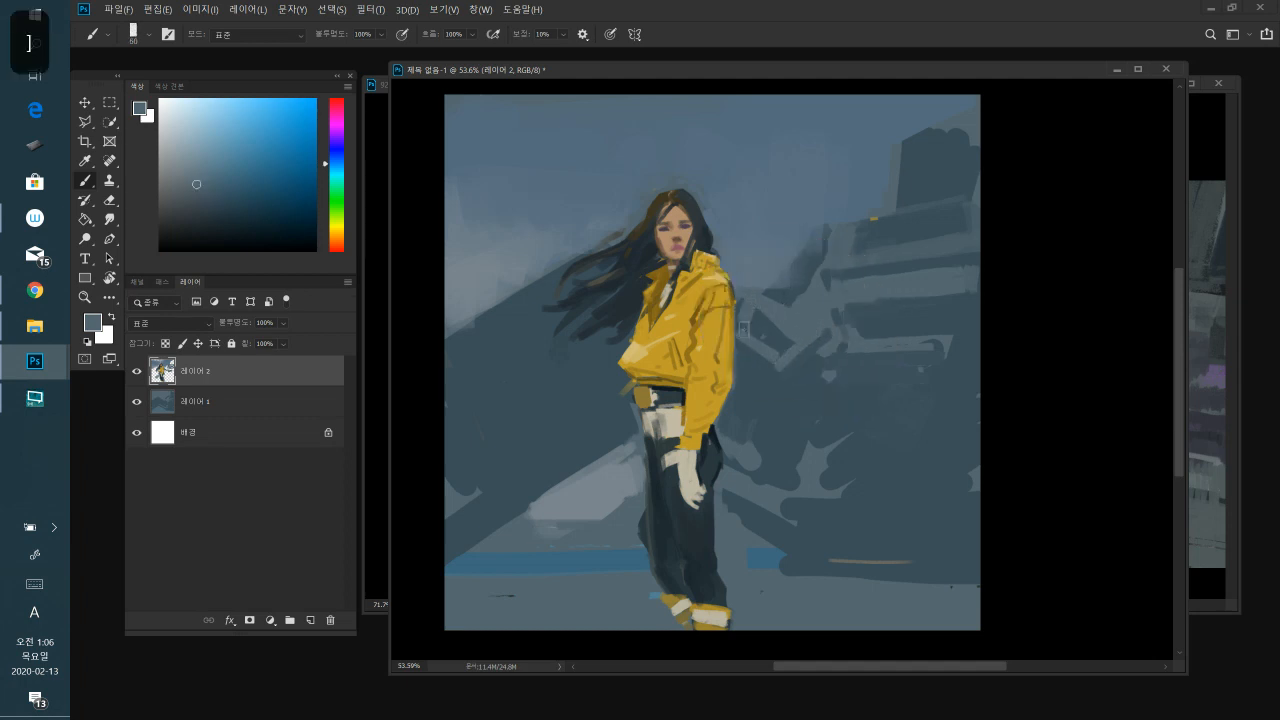
key(bracketright)
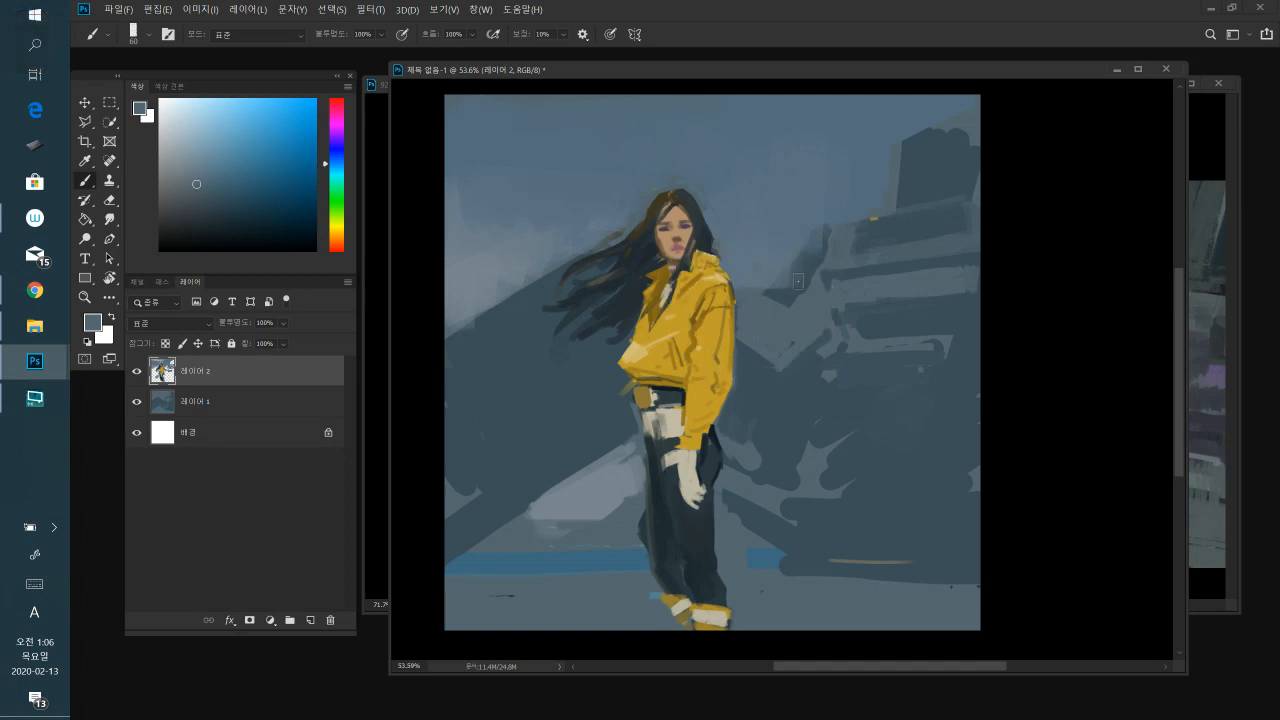
alt+click(818, 247)
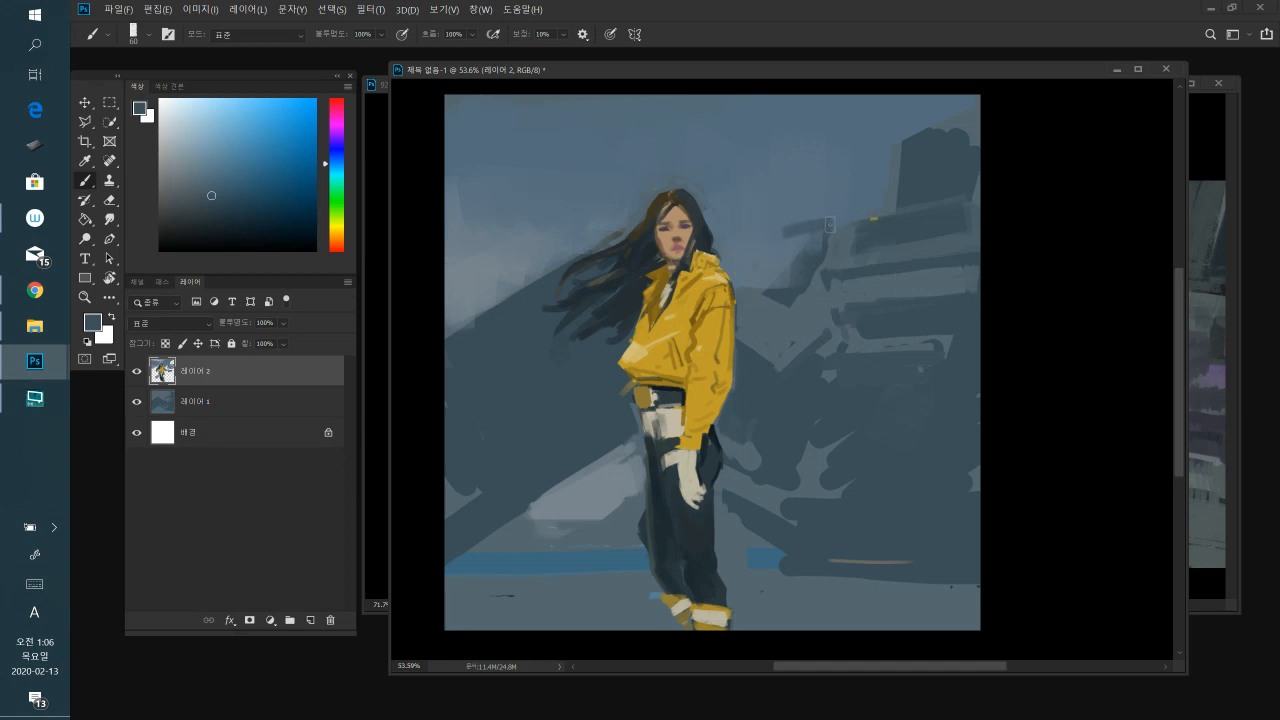
alt+click(806, 307)
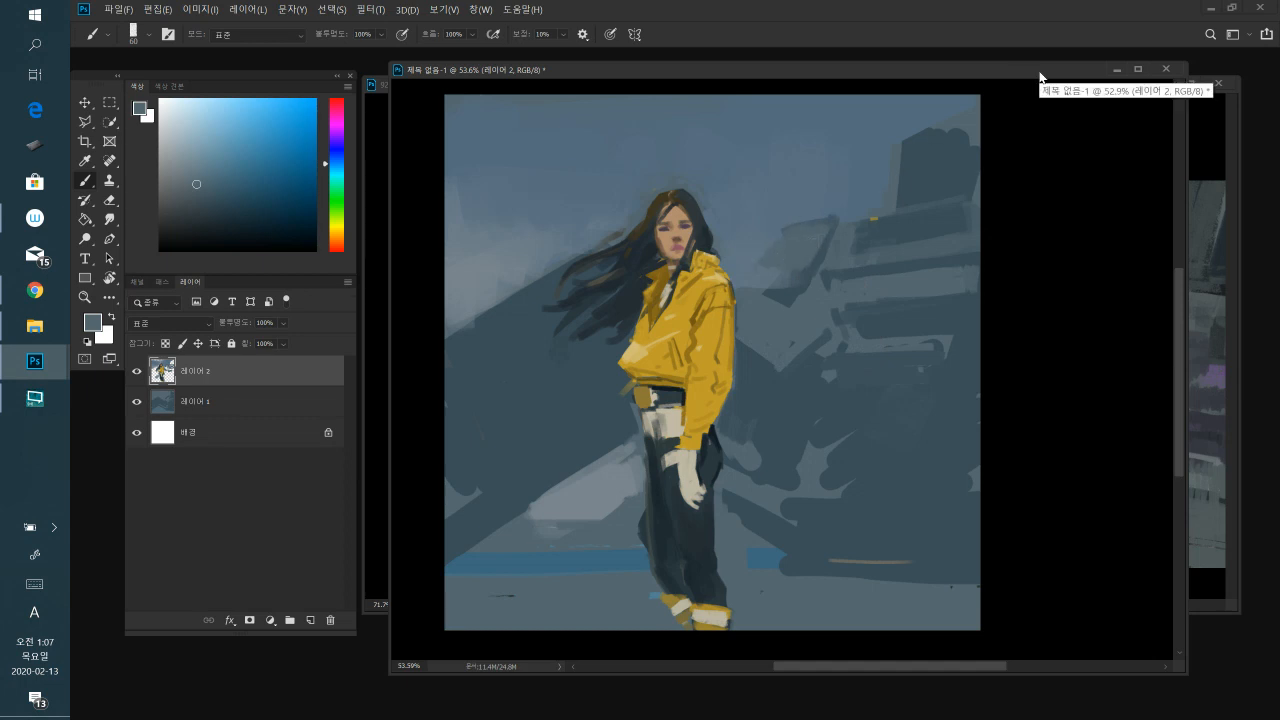
alt+click(779, 217)
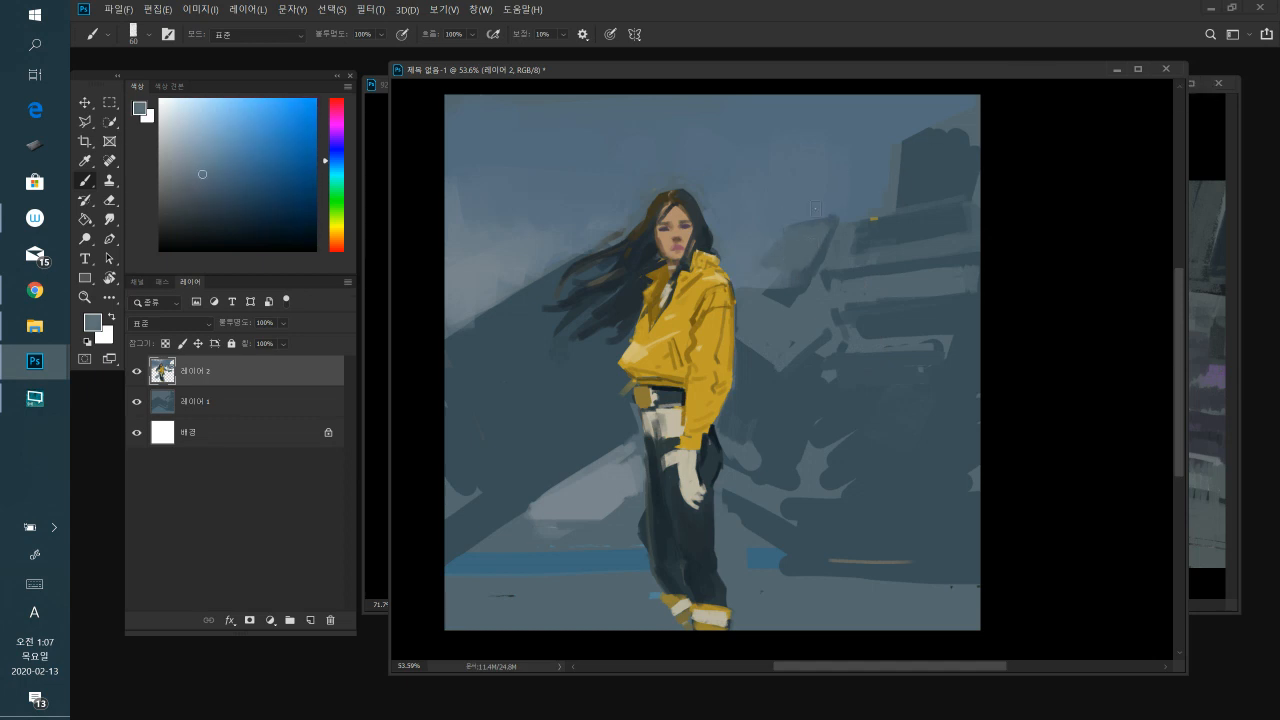
- Paint a lighter grey-blue face on the topmost rock tower and clean its outline with sampled rock and sky tones
alt+click(892, 206)
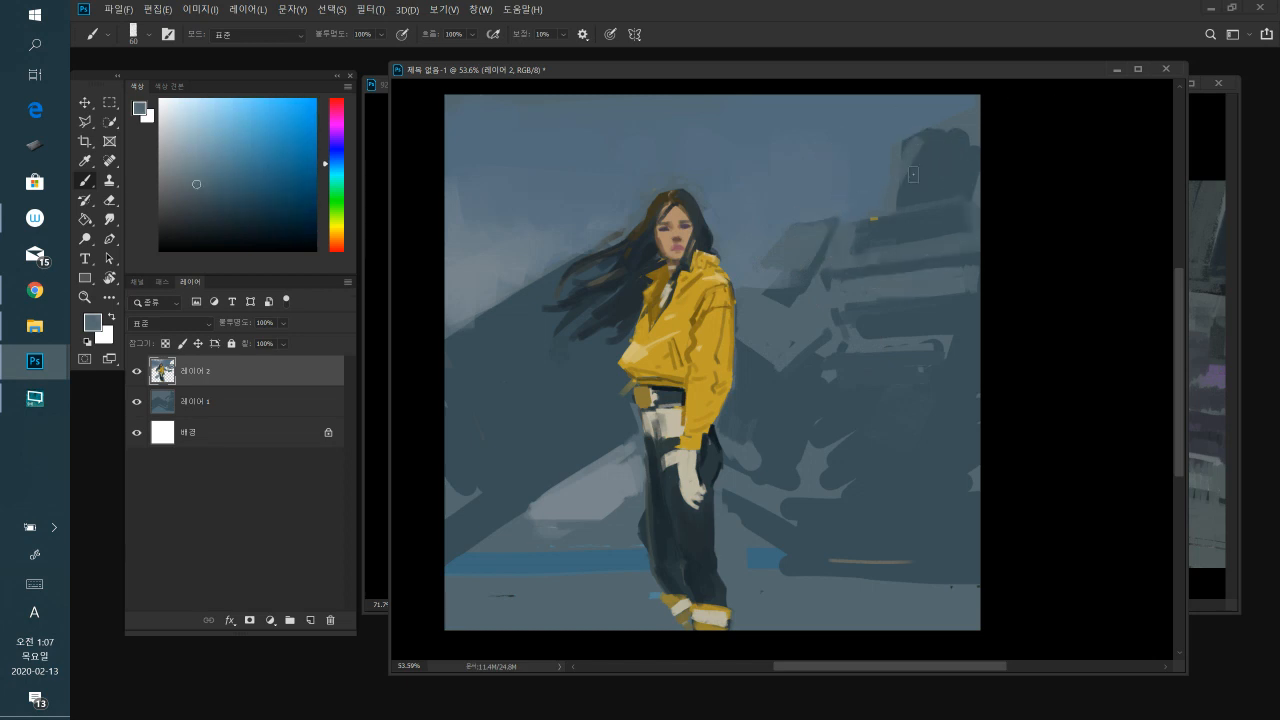
mouse_move(918, 145)
mouse_down()
mouse_move(956, 160)
mouse_move(946, 141)
mouse_up()
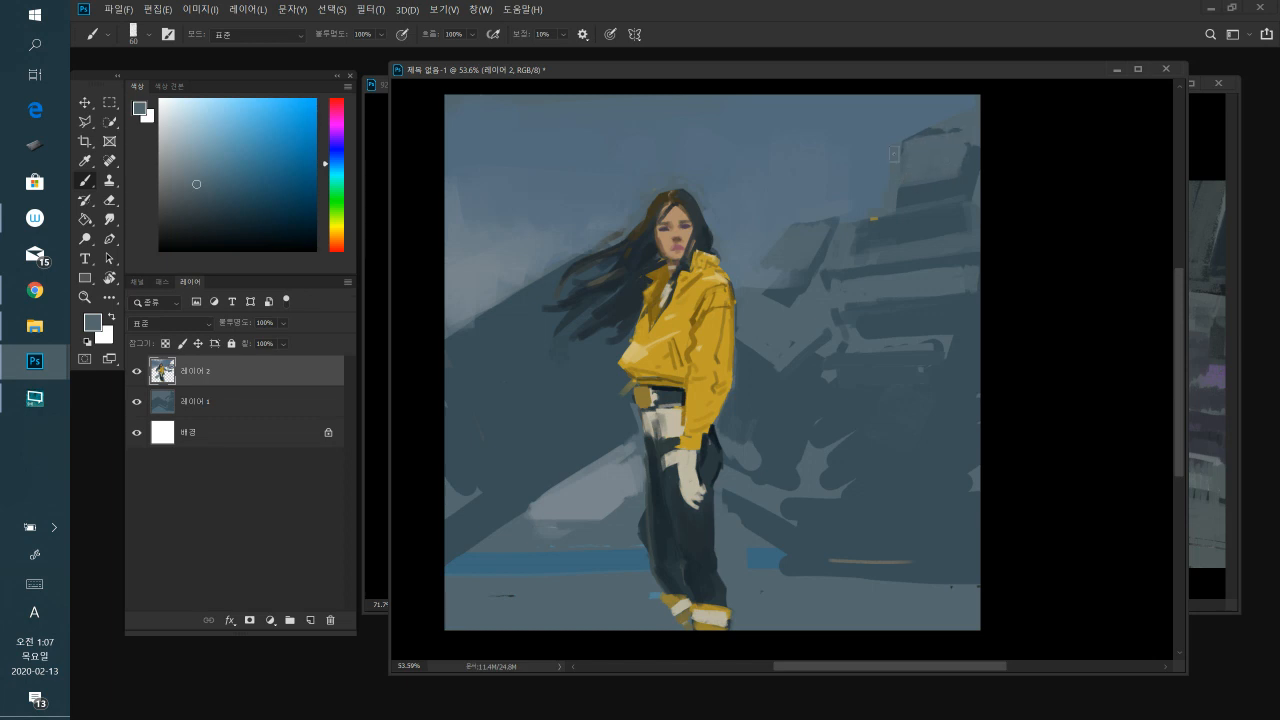
alt+click(897, 182)
alt+click(962, 150)
alt+click(971, 145)
alt+click(977, 136)
alt+click(908, 114)
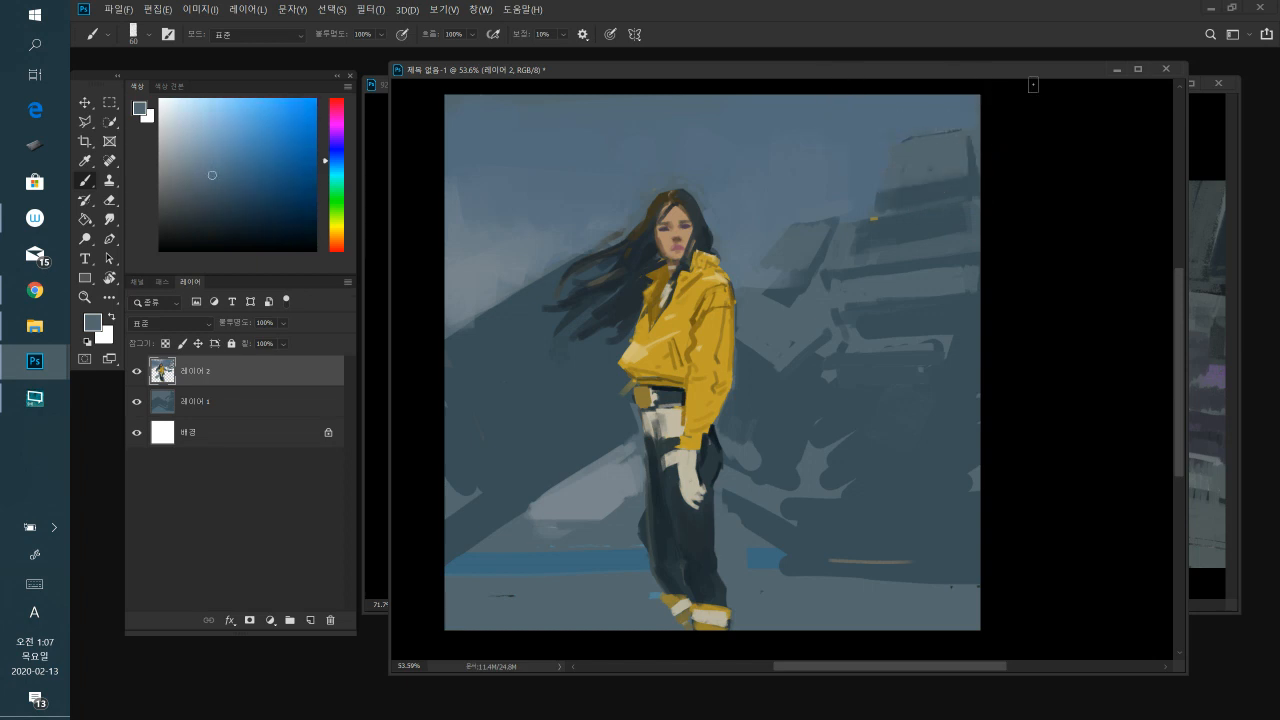
- Paint sampled slate over part of the pale patch beside the front leg and the light gaps beside the sleeve and glove
alt+click(802, 287)
drag(646, 463, 598, 517)
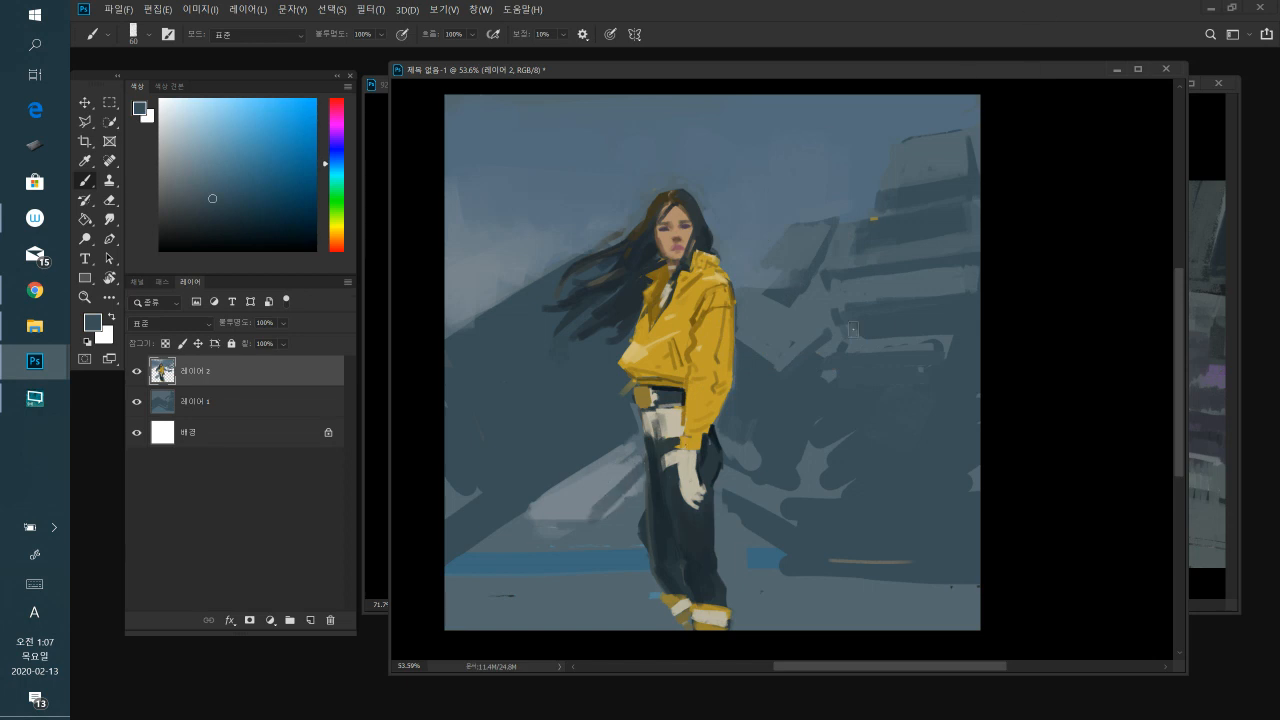
mouse_move(731, 440)
mouse_down()
mouse_move(750, 484)
mouse_move(854, 436)
mouse_move(743, 427)
mouse_move(740, 441)
mouse_move(732, 417)
mouse_move(730, 492)
mouse_move(750, 421)
mouse_up()
alt+click(741, 442)
mouse_move(742, 490)
mouse_down()
mouse_move(763, 508)
mouse_move(765, 491)
mouse_up()
- Enlarge the brush to 70 and paint sampled sky tones along the distant ridge and between the windblown hair strands
key(bracketright)
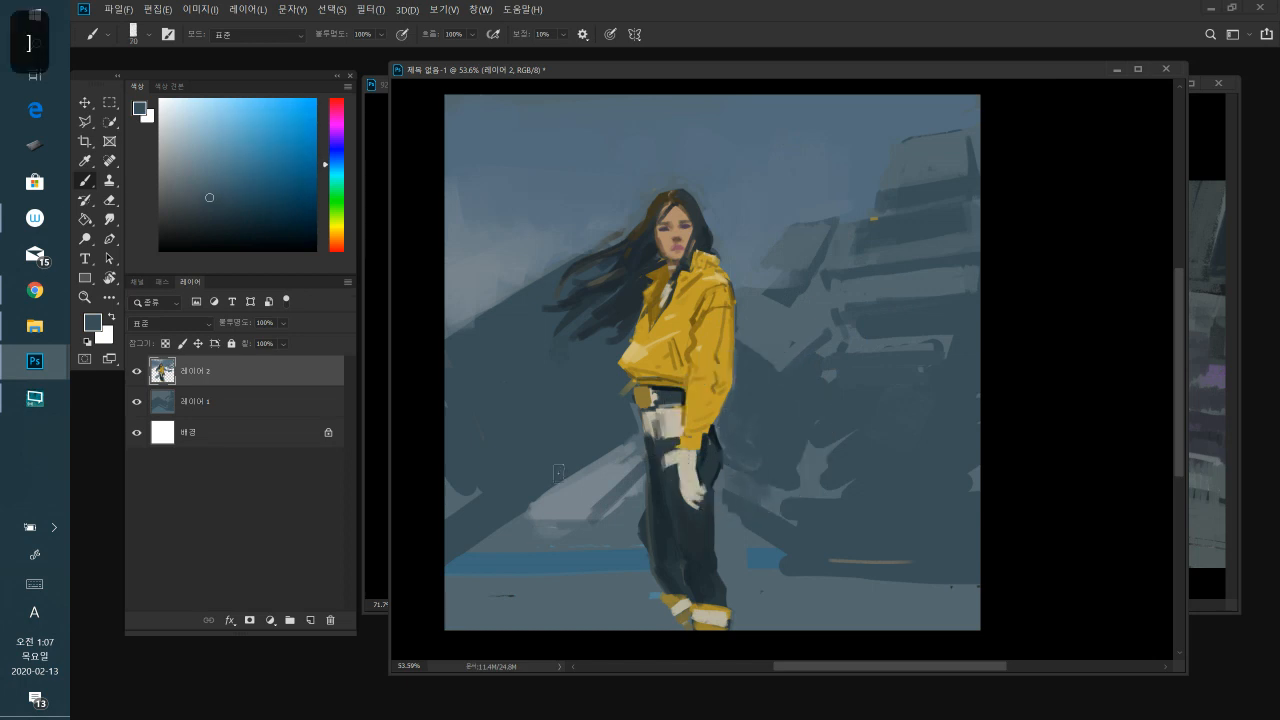
alt+click(730, 210)
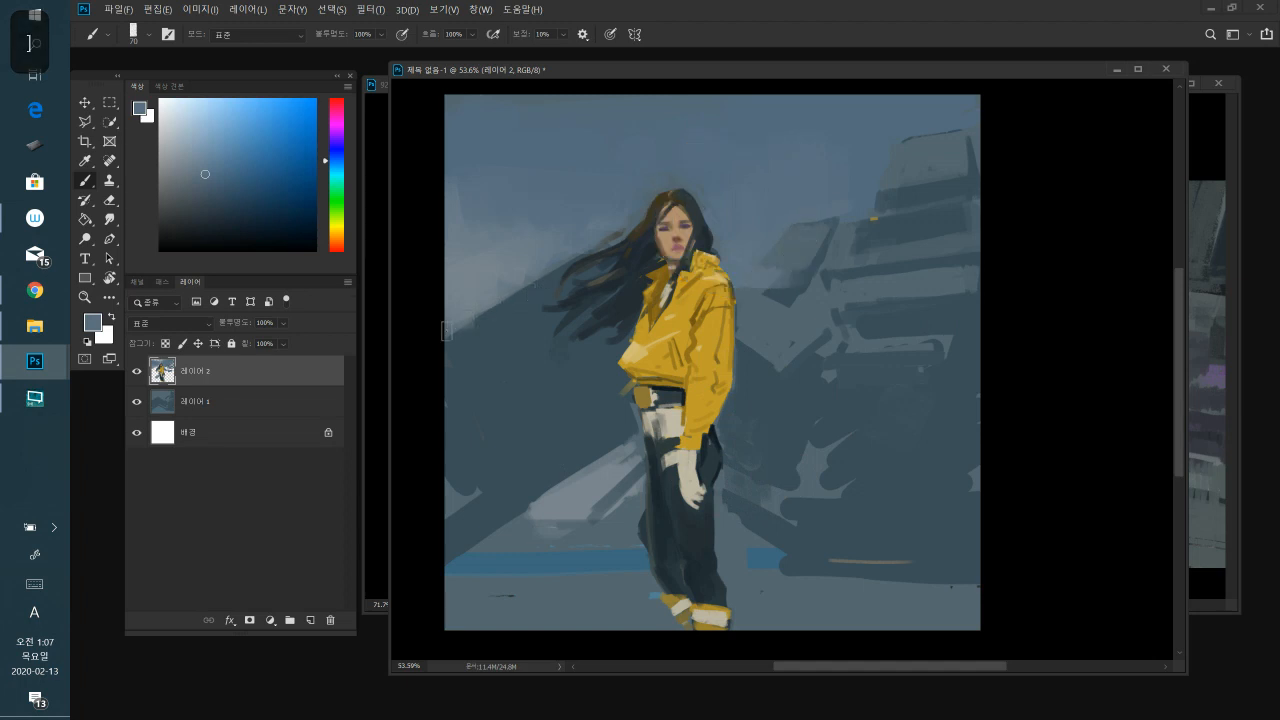
drag(497, 306, 542, 290)
alt+click(475, 300)
mouse_move(452, 326)
mouse_down()
mouse_move(558, 286)
mouse_move(552, 262)
mouse_move(566, 257)
mouse_move(559, 280)
mouse_move(620, 259)
mouse_up()
alt+click(584, 239)
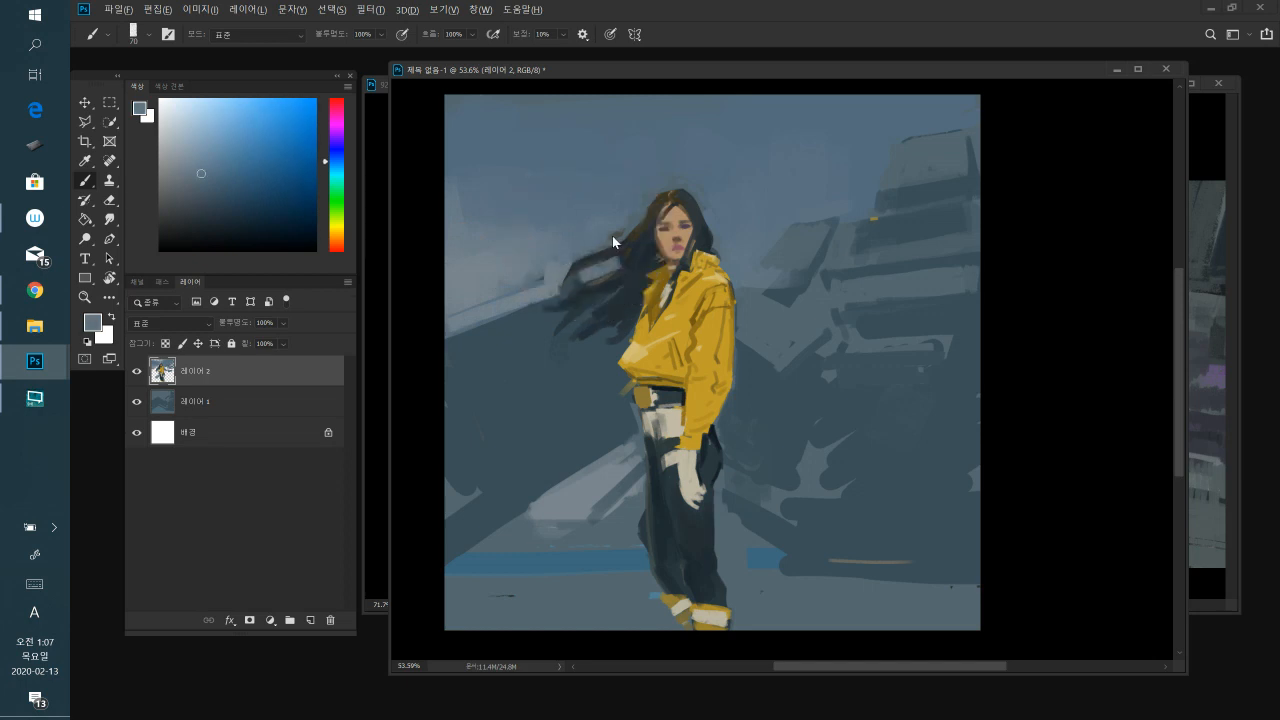
- Cut into the pale patch by the leg and fill the light gaps in the lower rocks with sampled slate
alt+click(545, 460)
drag(583, 486, 546, 506)
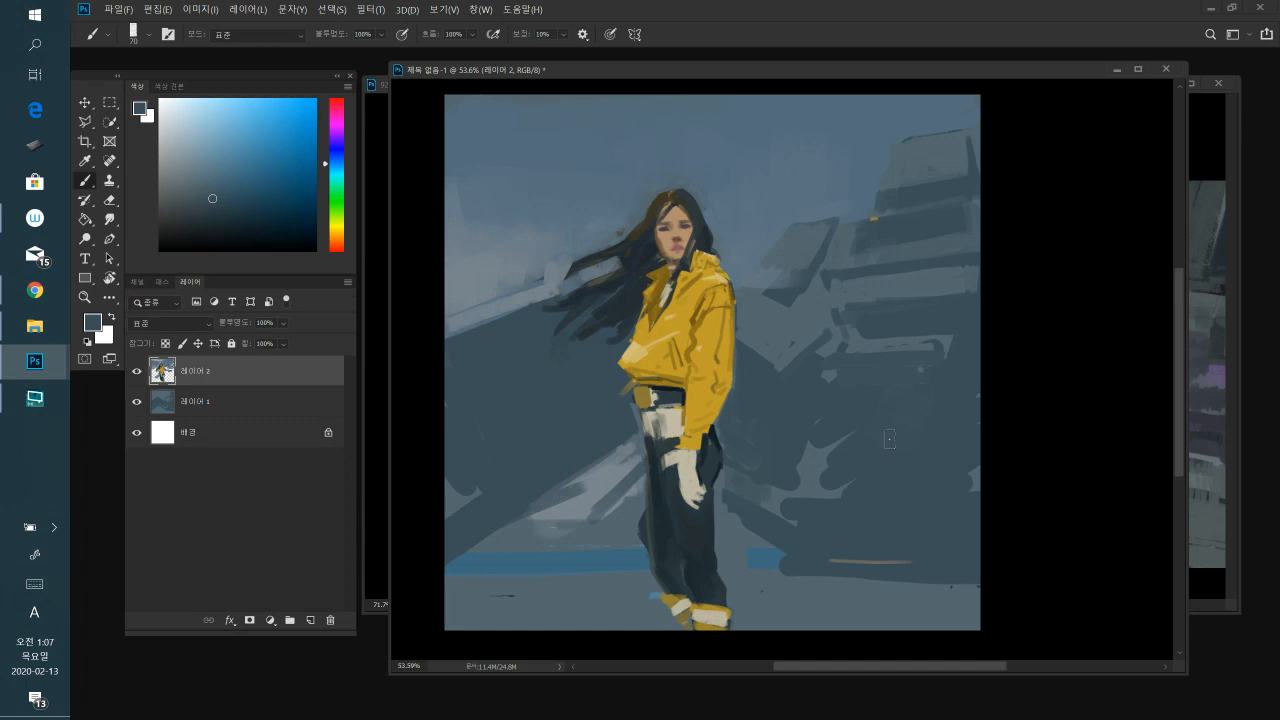
drag(776, 482, 825, 490)
mouse_move(834, 444)
mouse_down()
mouse_move(787, 478)
mouse_move(834, 486)
mouse_up()
mouse_move(727, 472)
mouse_down()
mouse_move(811, 515)
mouse_move(727, 477)
mouse_up()
- Paint slanted grey-blue facets on the outer lower rocks and a light horizontal block at their centre, trimming the shapes with sampled slate
alt+click(800, 331)
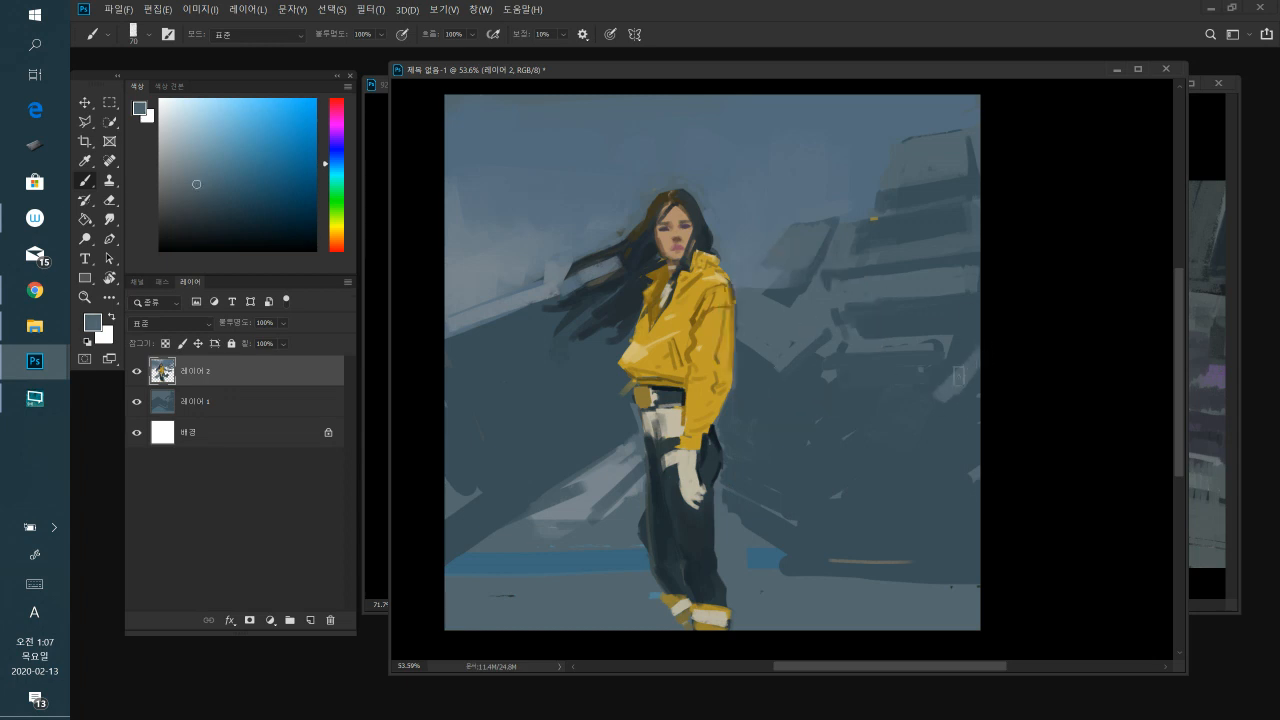
alt+click(940, 428)
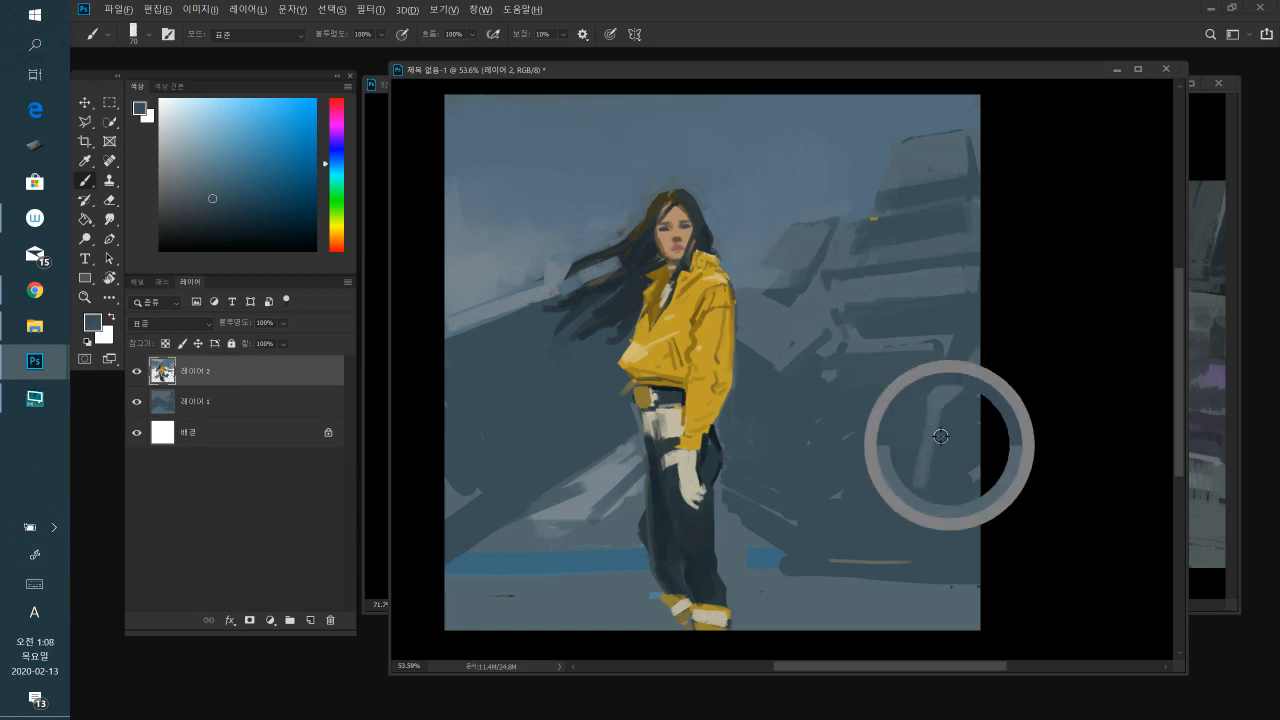
alt+click(940, 388)
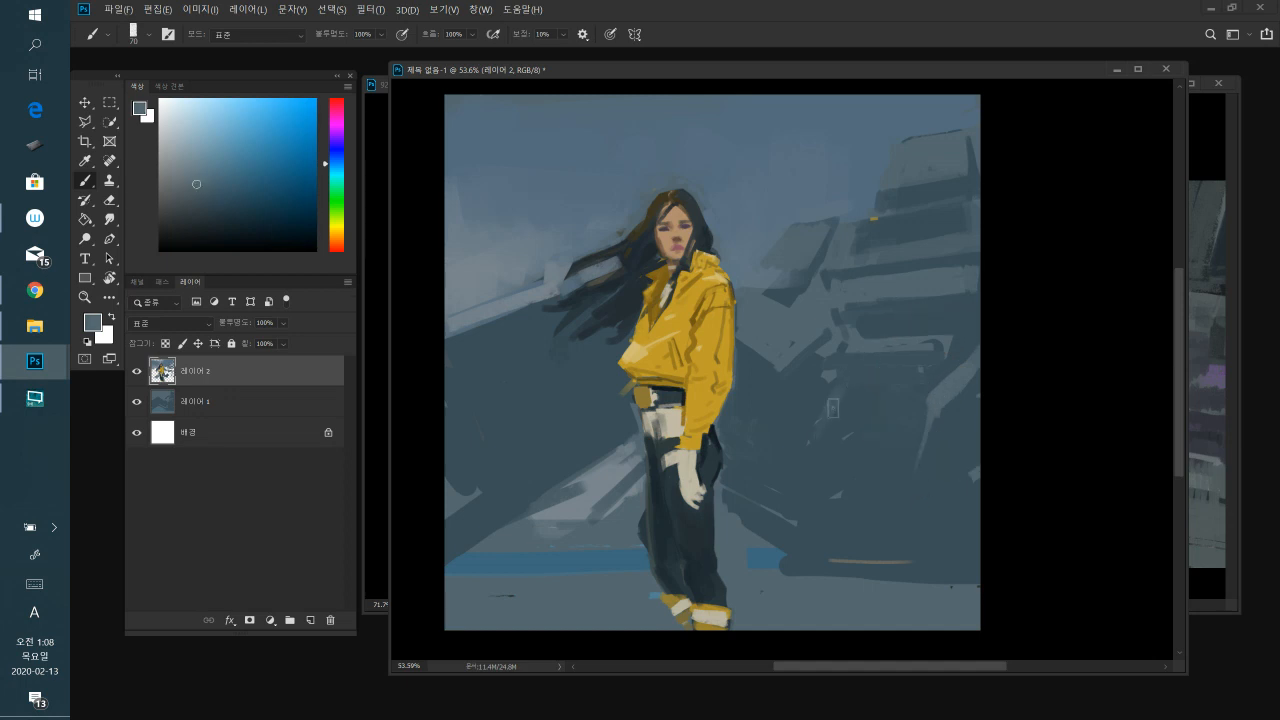
mouse_move(853, 420)
mouse_down()
mouse_move(822, 417)
mouse_move(889, 420)
mouse_move(835, 403)
mouse_move(891, 401)
mouse_move(840, 400)
mouse_up()
alt+click(832, 427)
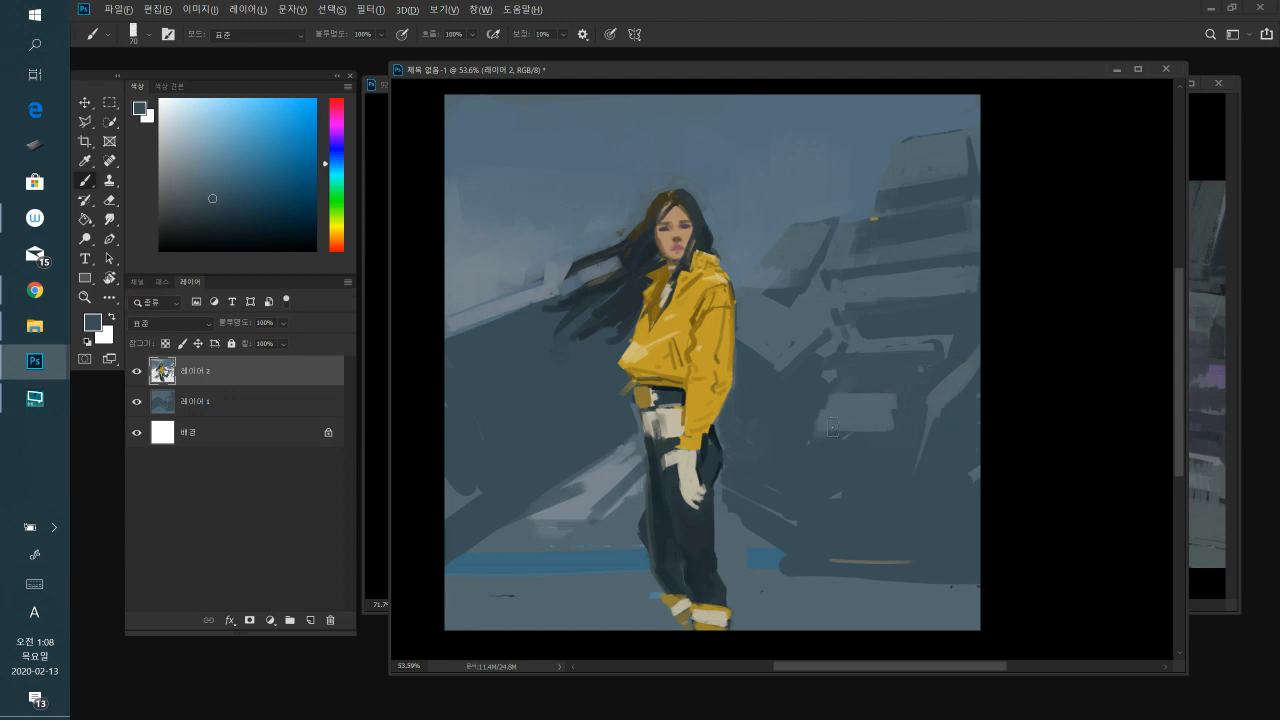
alt+click(846, 386)
alt+click(832, 424)
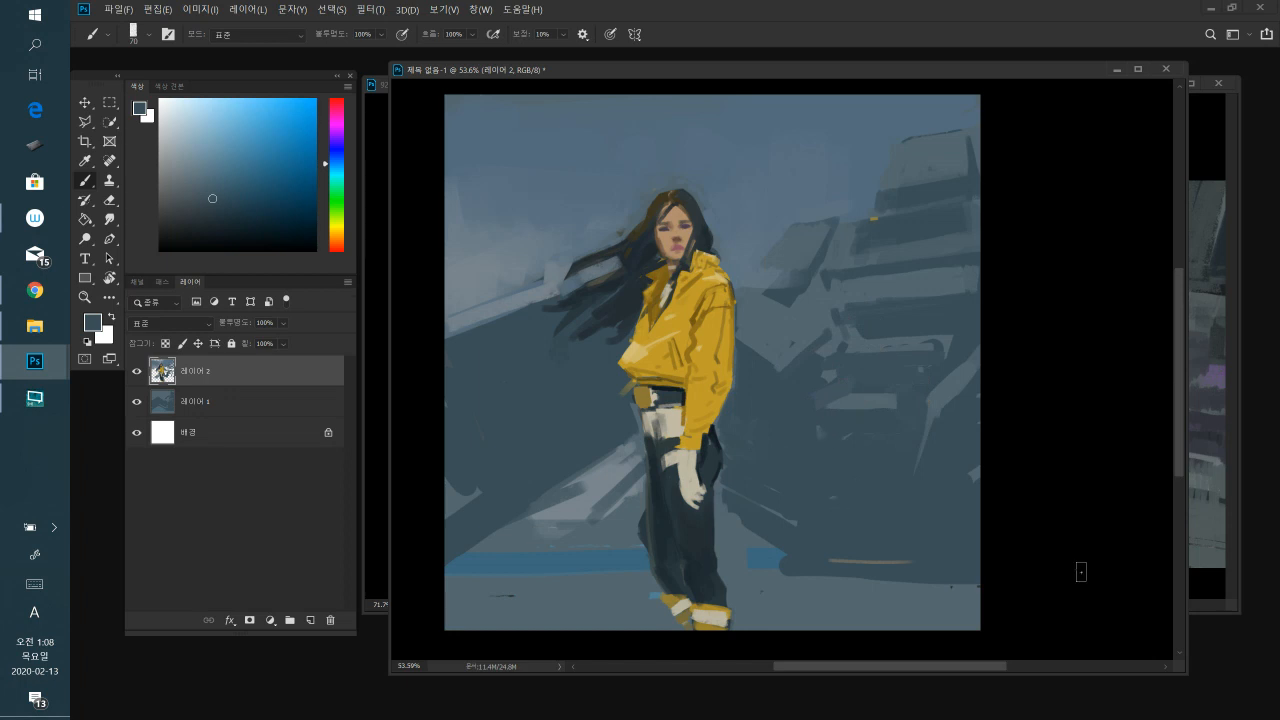
- Enlarge the brush to 100 and paint a sampled grey-blue ground strip across the base of the rocks, covering the orange line
key(])
key(])
key(])
key(])
alt+click(863, 586)
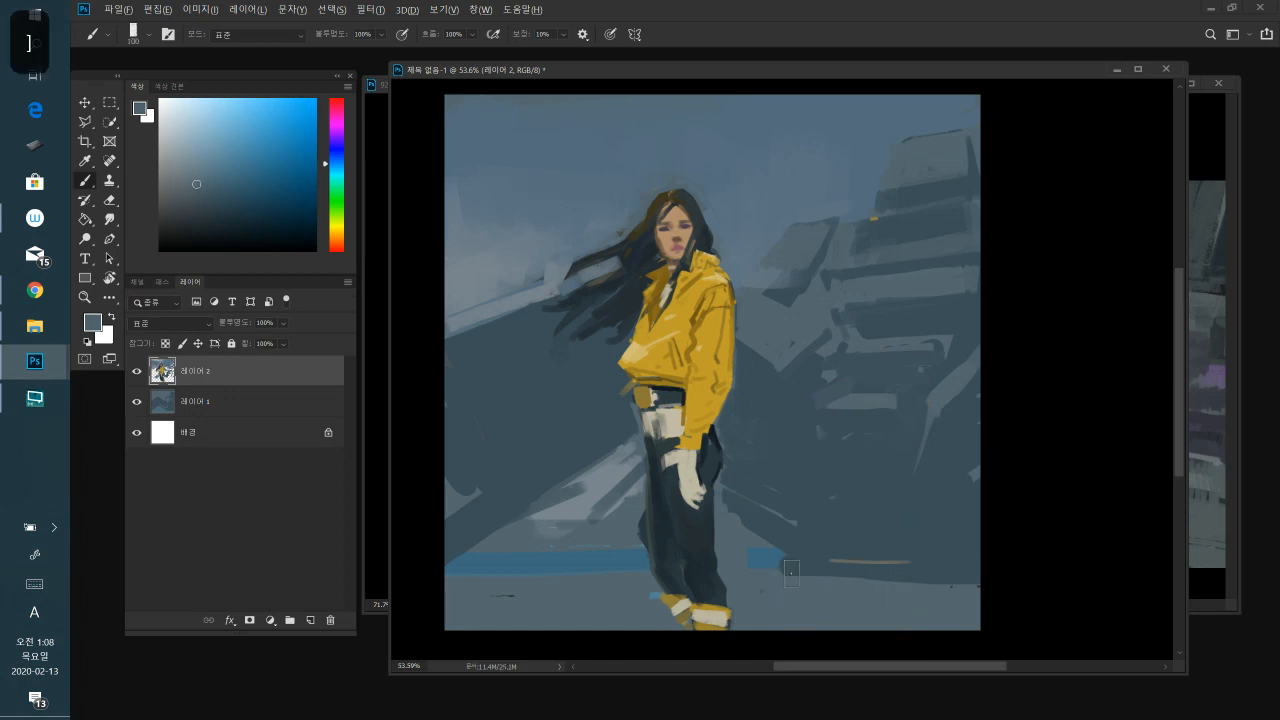
mouse_move(790, 567)
mouse_down()
mouse_move(992, 571)
mouse_move(977, 563)
mouse_up()
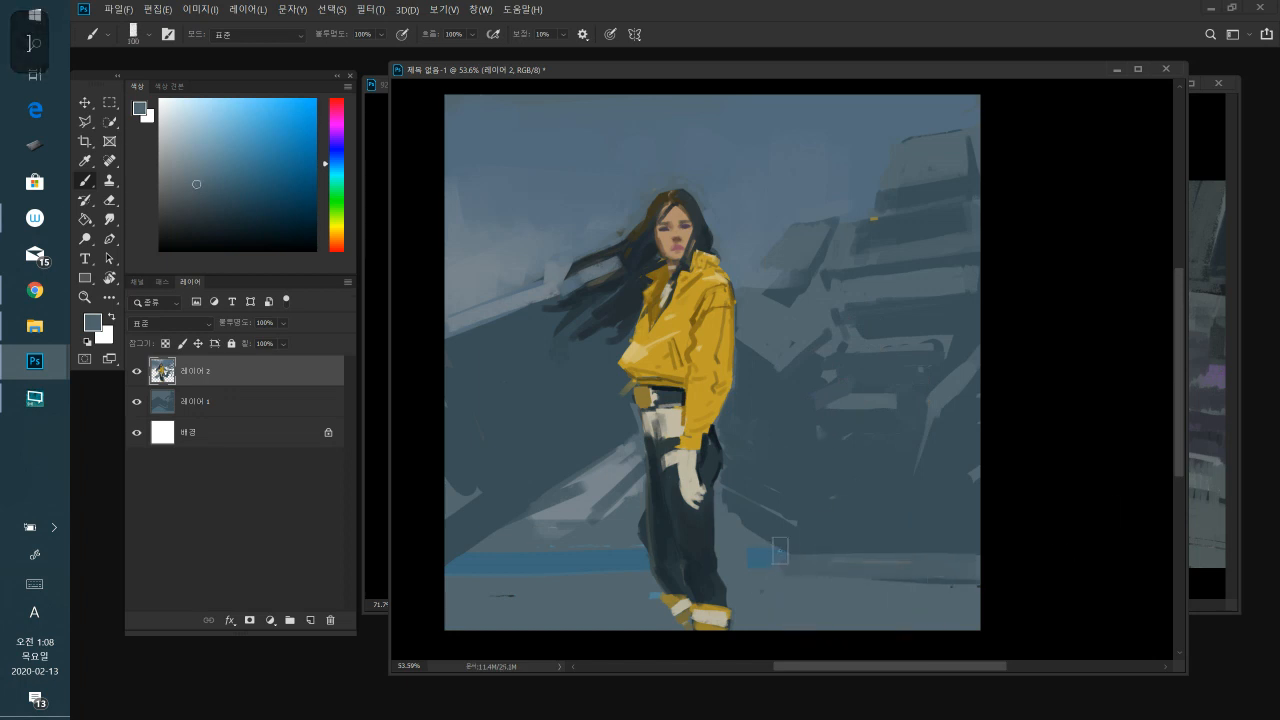
- Reshape the pale patch beside the leg with its sampled light tone and fill the distant slope's lower edge with sampled slate
alt+click(604, 476)
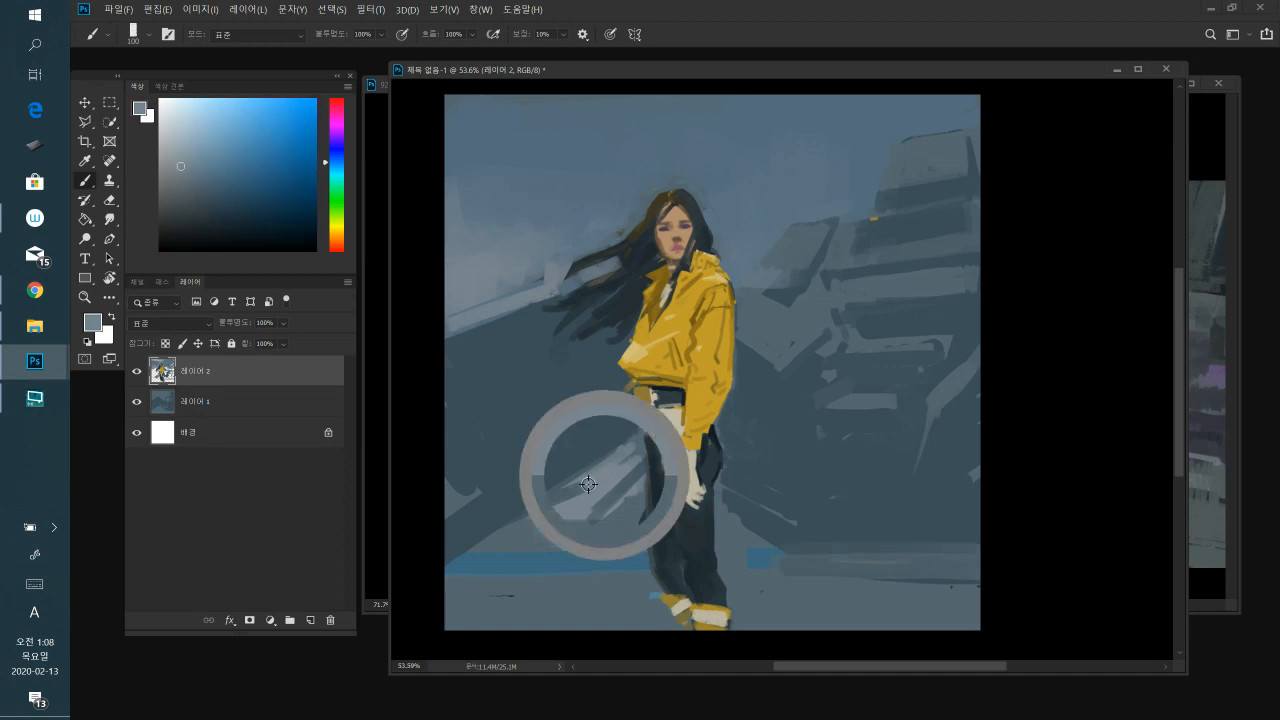
mouse_move(602, 472)
mouse_down()
mouse_move(563, 497)
mouse_move(584, 470)
mouse_up()
alt+click(528, 471)
mouse_move(461, 469)
mouse_down()
mouse_move(470, 504)
mouse_move(453, 518)
mouse_up()
- Clean up the distant ridge line behind the hair with sampled pale sky and touch up the slanted rock block with sampled slate
alt+click(466, 285)
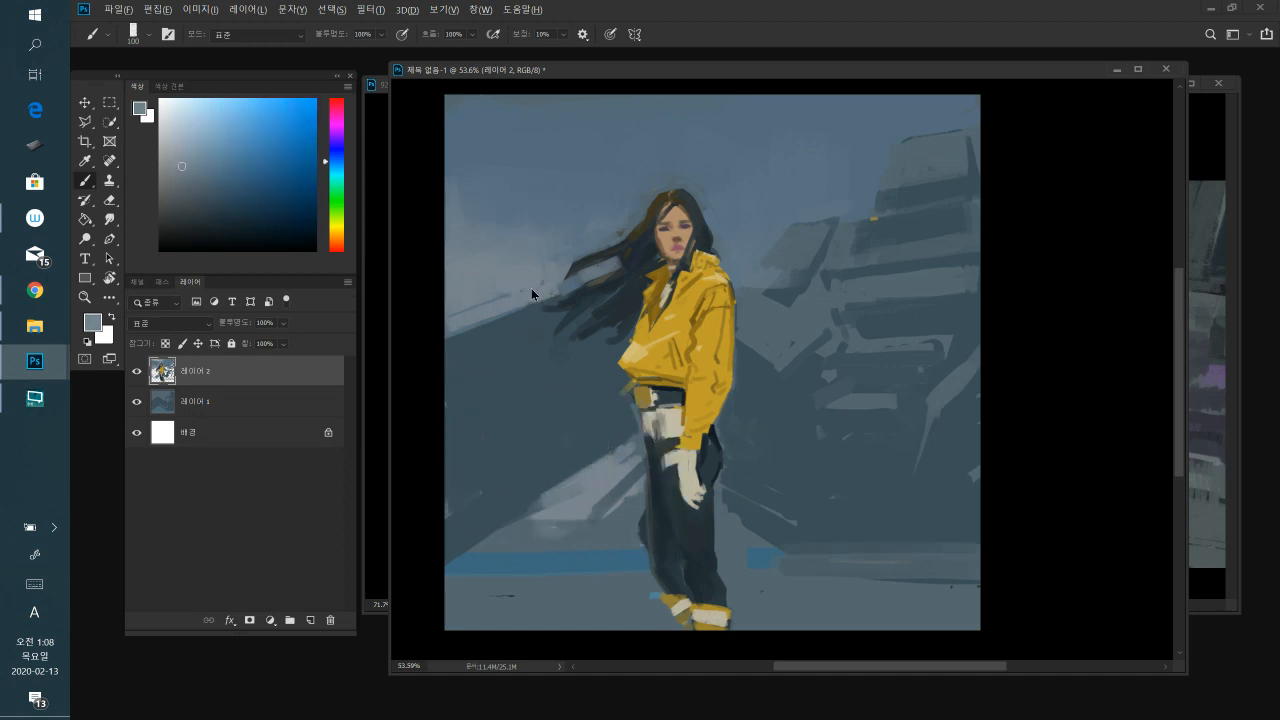
drag(471, 310, 435, 319)
alt+click(781, 289)
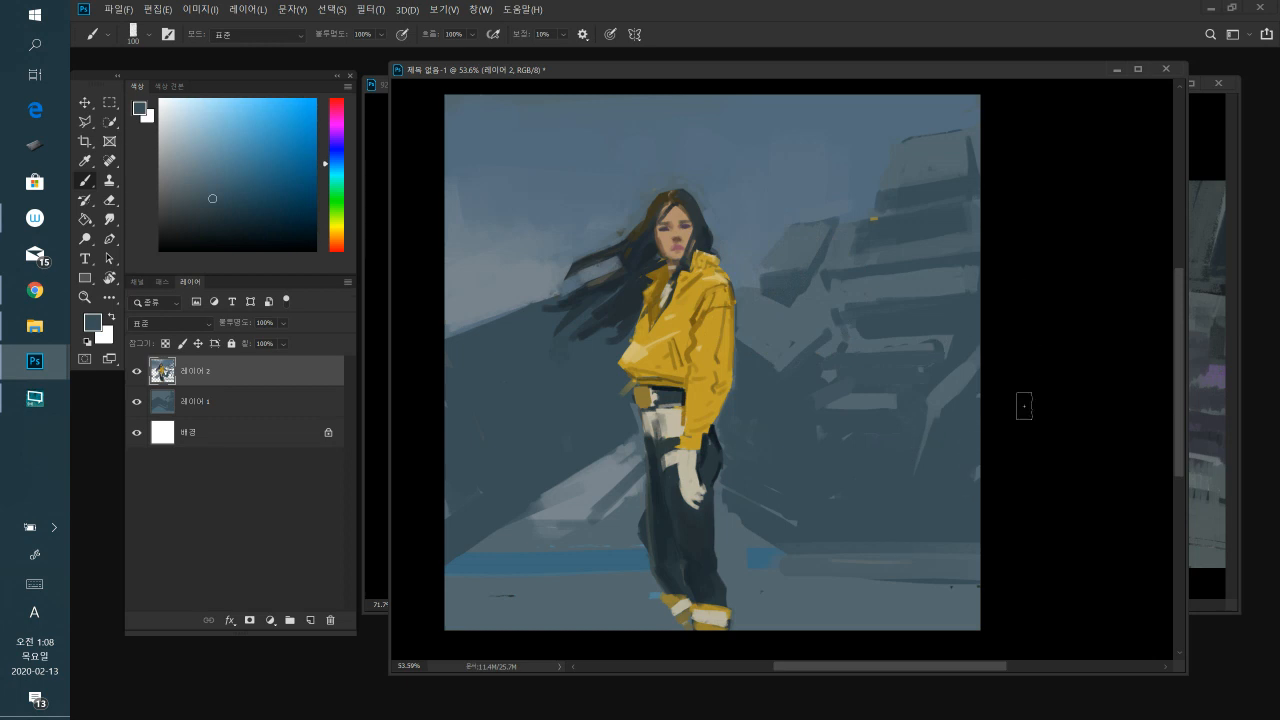
- Paint upright grey-blue strokes along the outer edge of the lower rocks and trim them with sampled slate
key(space)
drag(935, 503, 922, 502)
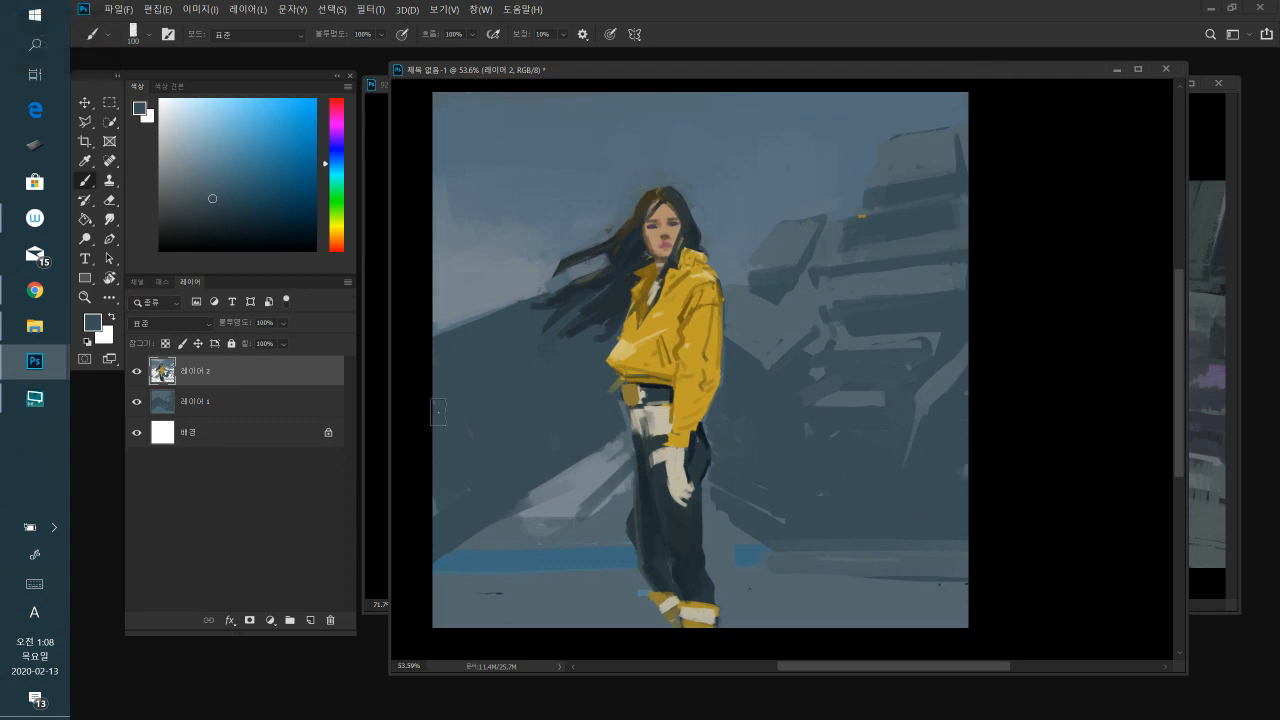
alt+click(531, 532)
mouse_move(957, 535)
mouse_down()
mouse_move(957, 506)
mouse_move(952, 574)
mouse_up()
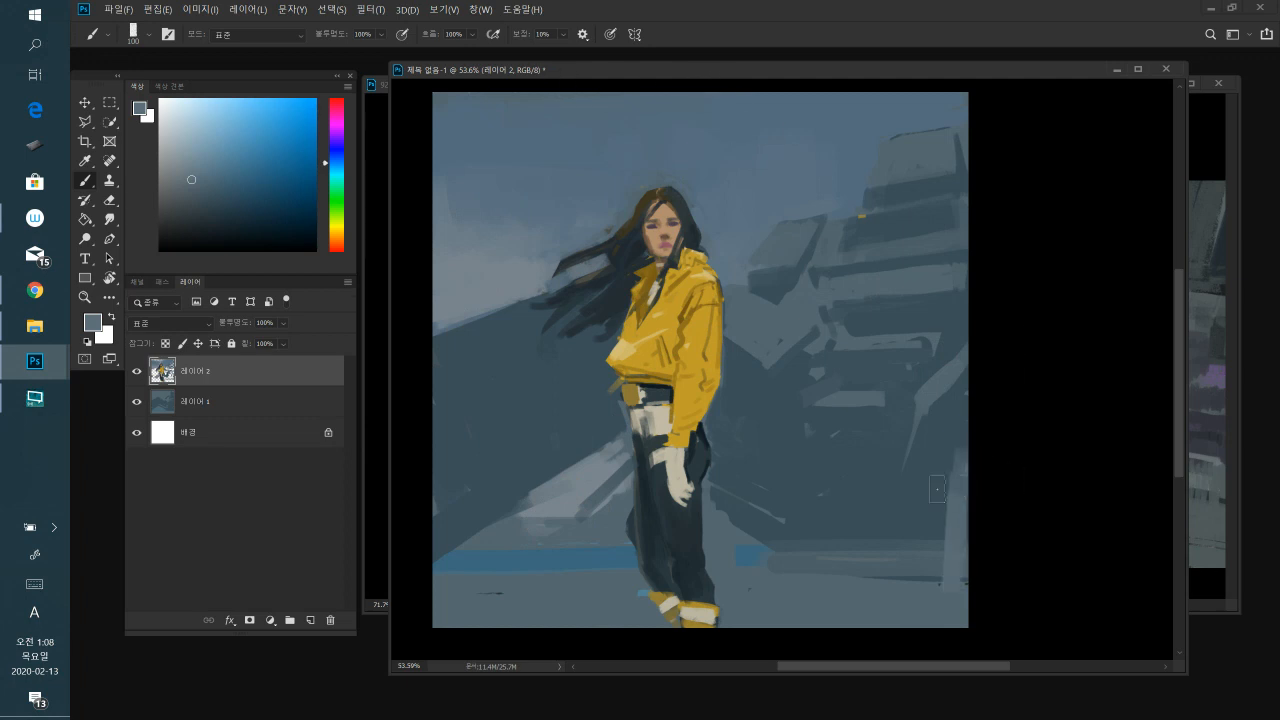
alt+click(922, 516)
drag(973, 519, 953, 617)
drag(969, 549, 953, 611)
- Paint sampled slate bands across the ground on both sides of the legs to mute the bright blue stripe
mouse_move(455, 562)
mouse_down()
mouse_move(464, 613)
mouse_move(444, 550)
mouse_move(456, 609)
mouse_move(488, 570)
mouse_move(519, 570)
mouse_move(473, 567)
mouse_move(521, 580)
mouse_move(466, 589)
mouse_move(598, 573)
mouse_up()
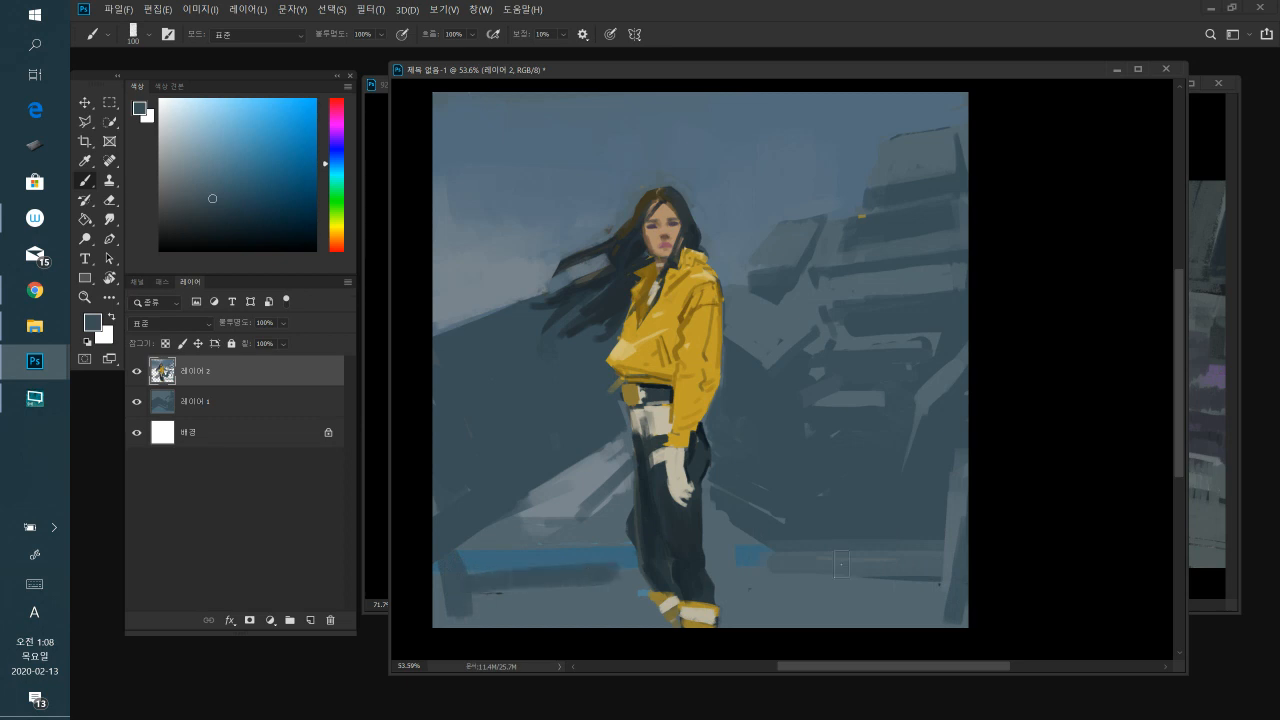
drag(714, 560, 797, 550)
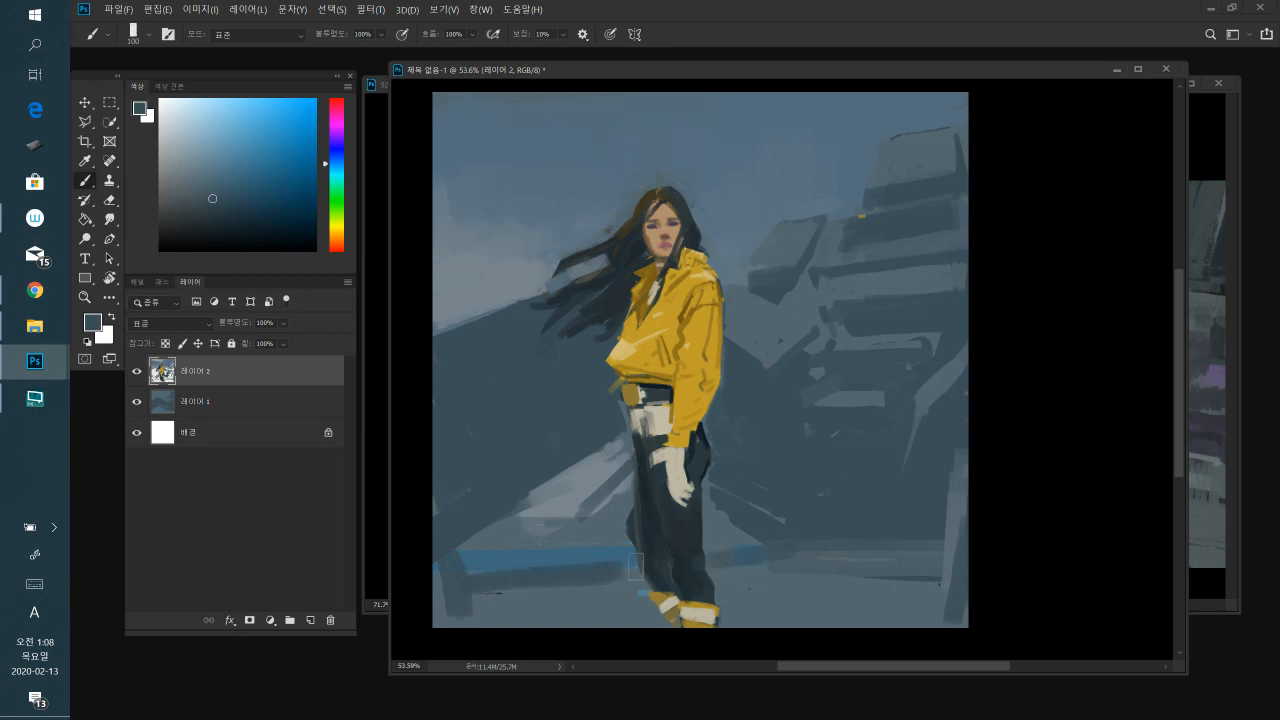
drag(704, 553, 754, 549)
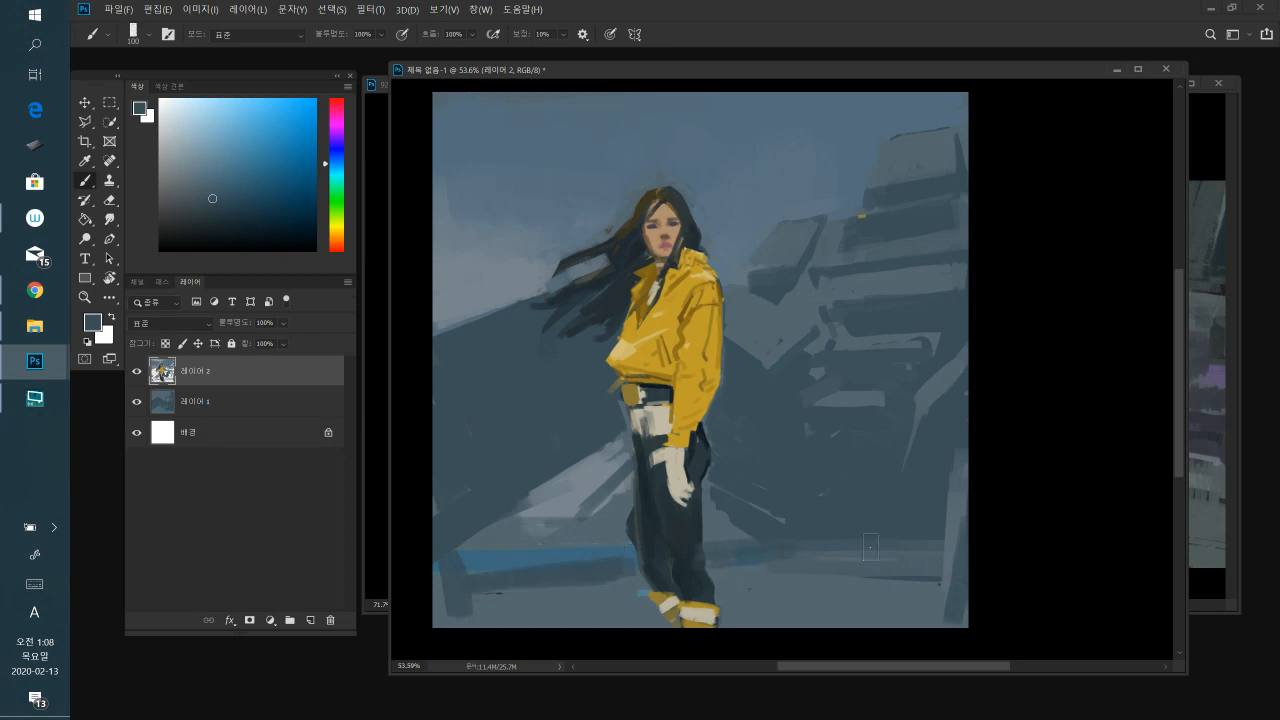
alt+click(750, 558)
drag(467, 550, 615, 545)
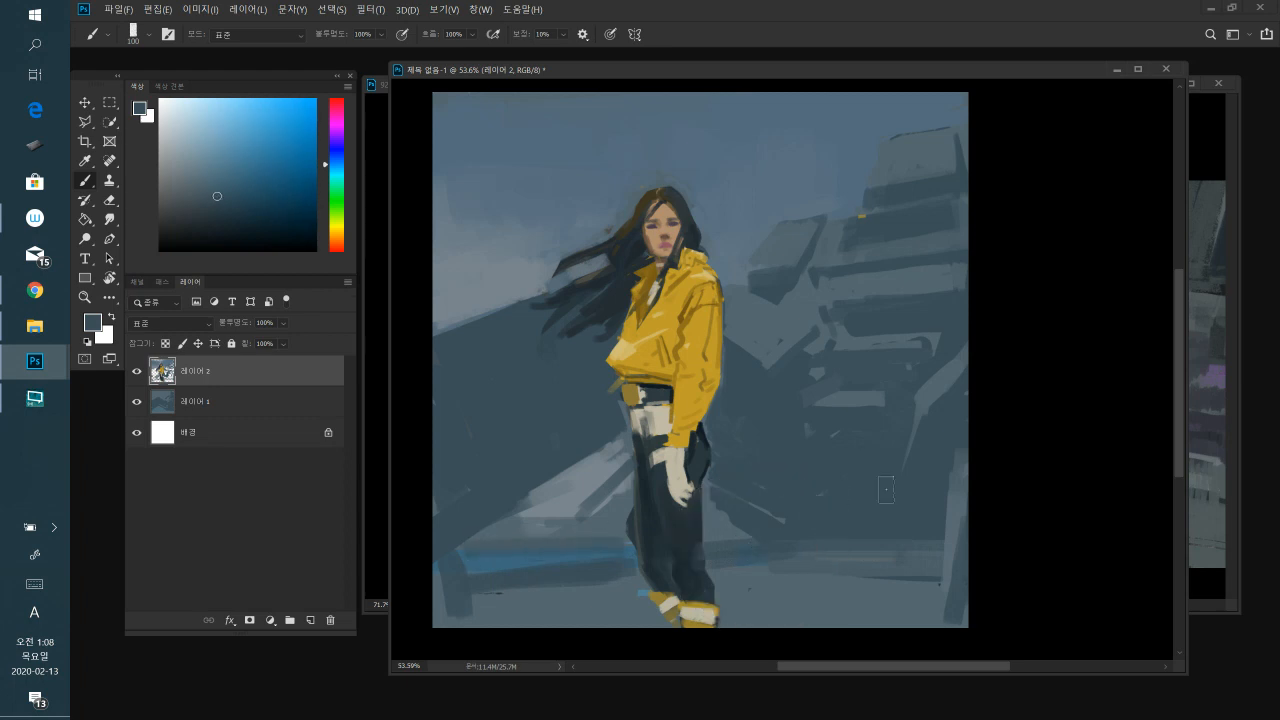
drag(455, 596, 625, 592)
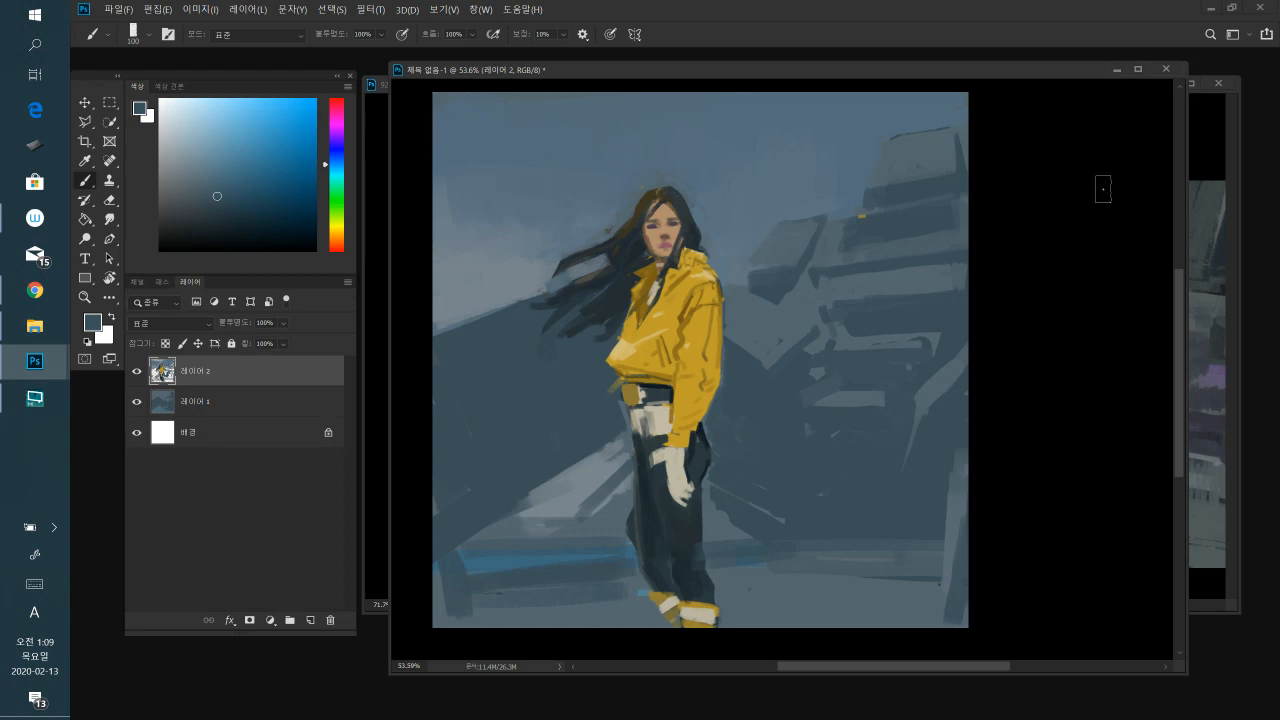
- Add sampled sky-blue vertical facets to the top rock, a dark slate band beside the legs and a light patch at the rock base
alt+click(849, 151)
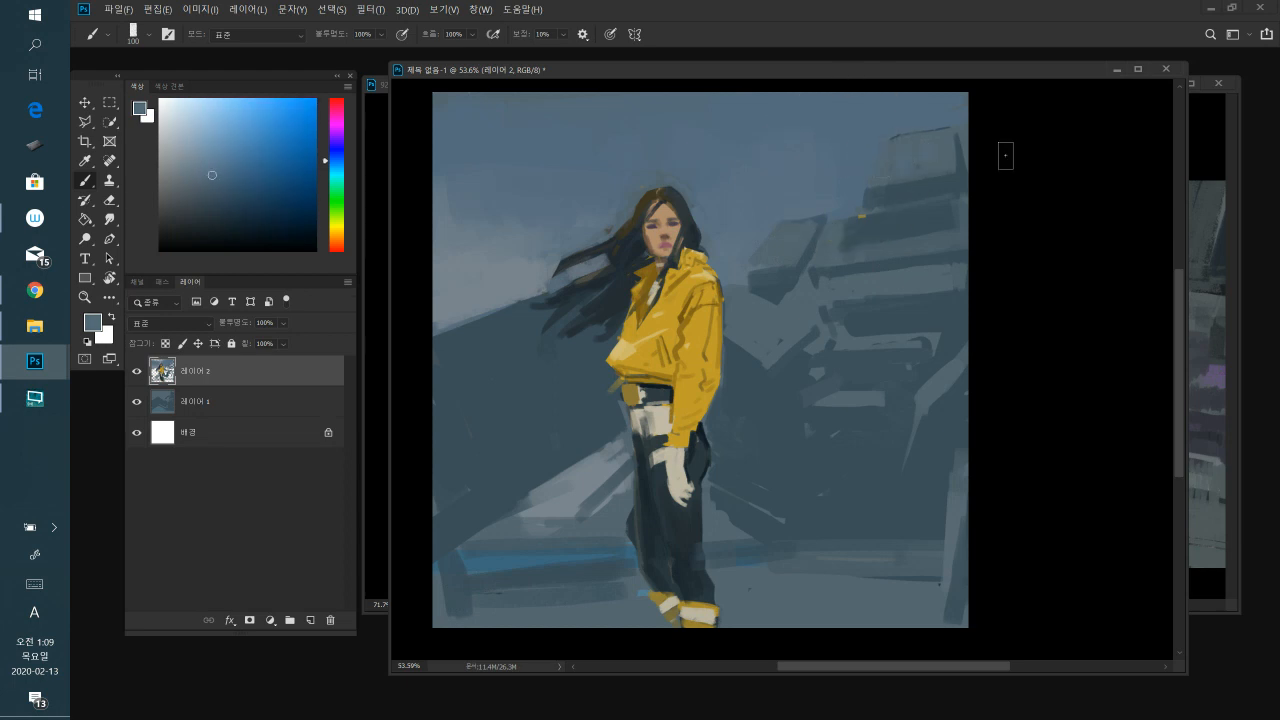
alt+click(555, 566)
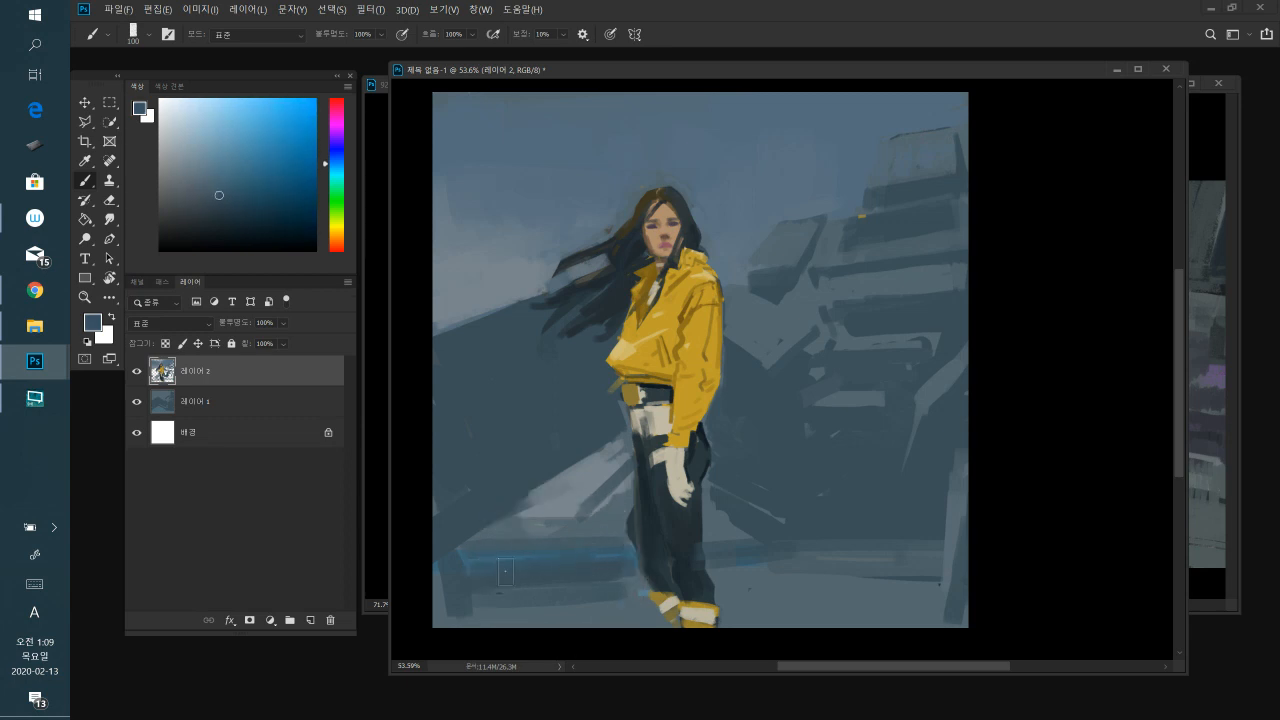
mouse_move(716, 568)
mouse_down()
mouse_move(811, 562)
mouse_move(785, 556)
mouse_move(932, 557)
mouse_up()
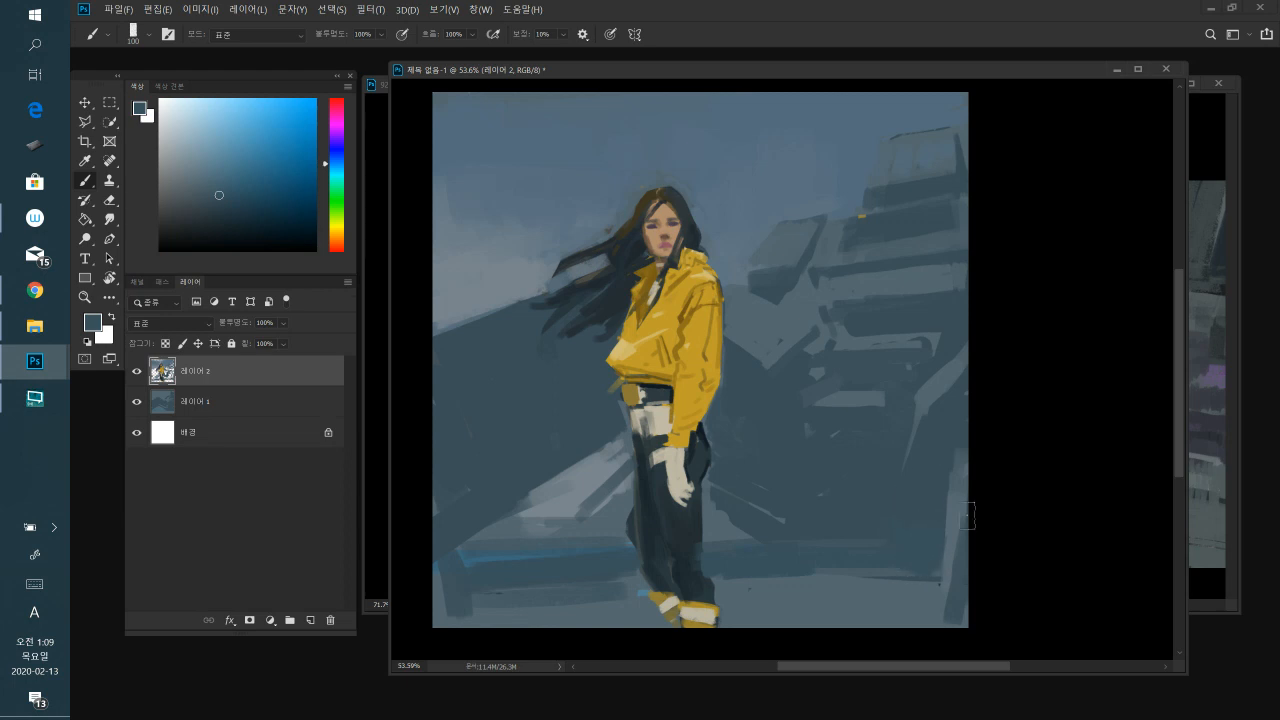
alt+click(775, 330)
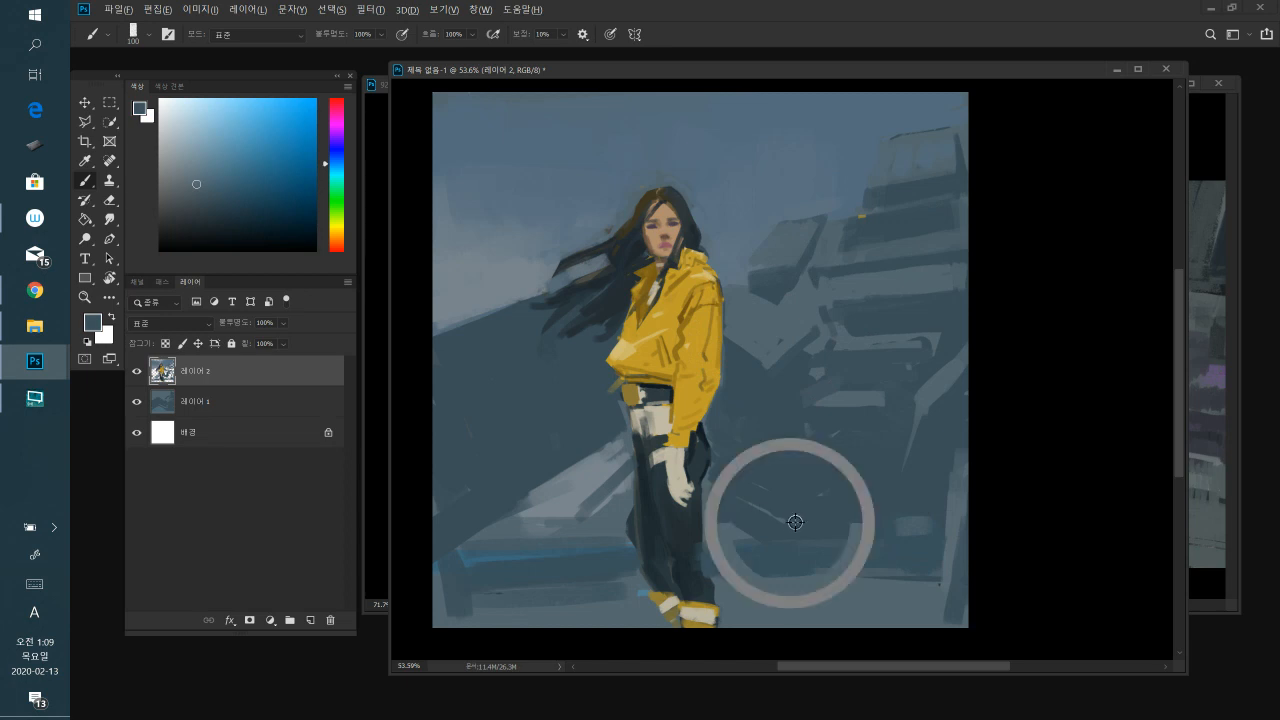
alt+click(802, 586)
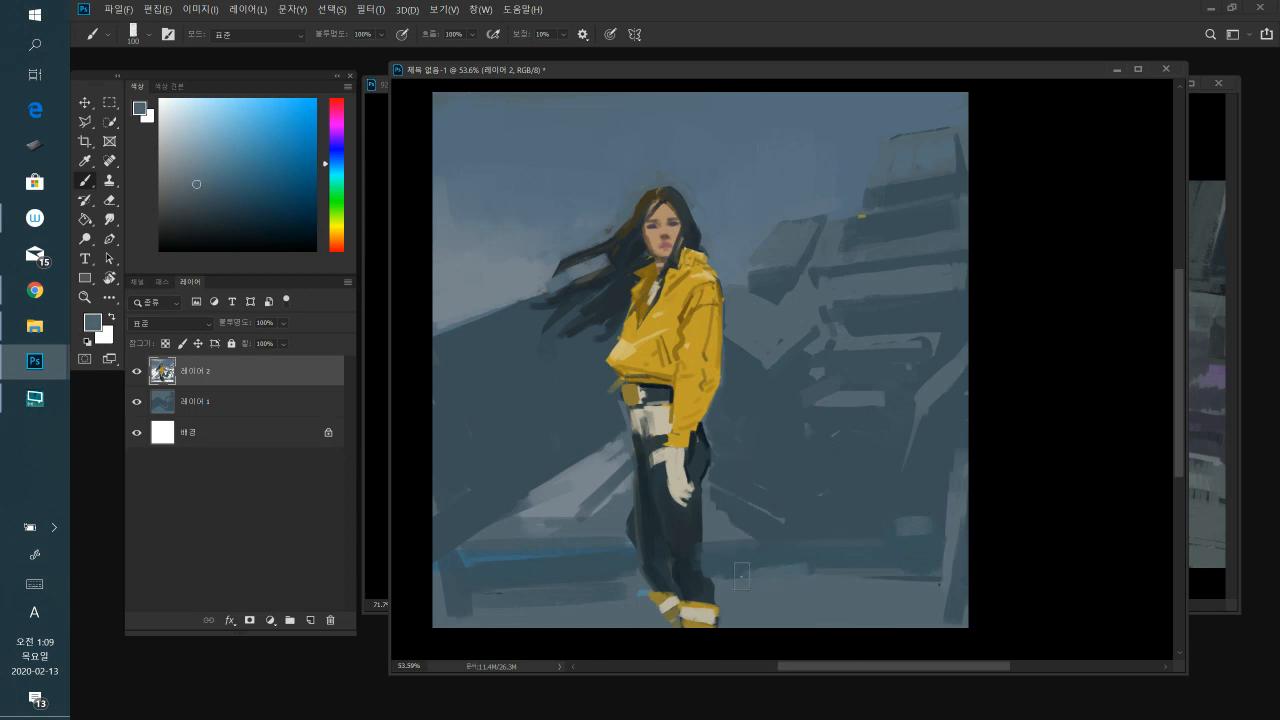
- Fill the foreground behind the figure with sampled dark slate and lay a lighter grey-blue band beneath the pale patch
alt+click(628, 584)
drag(448, 603, 617, 612)
drag(446, 613, 623, 615)
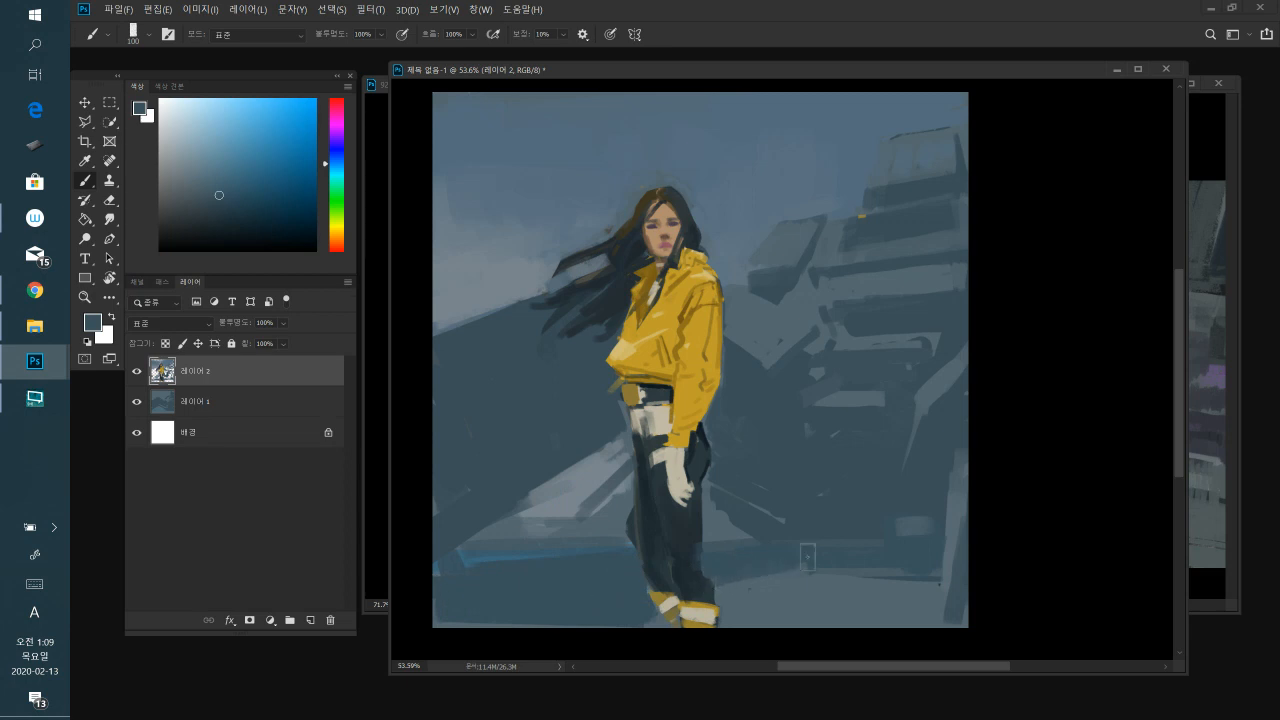
alt+click(824, 606)
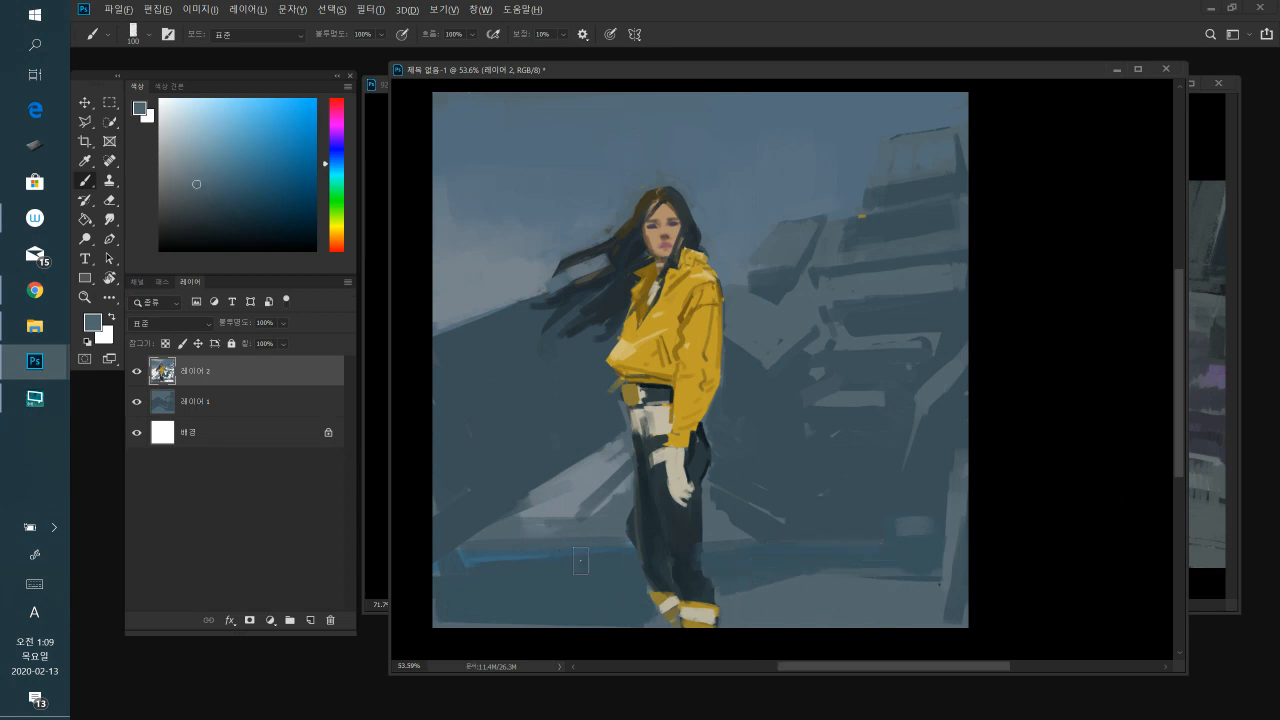
drag(479, 562, 620, 557)
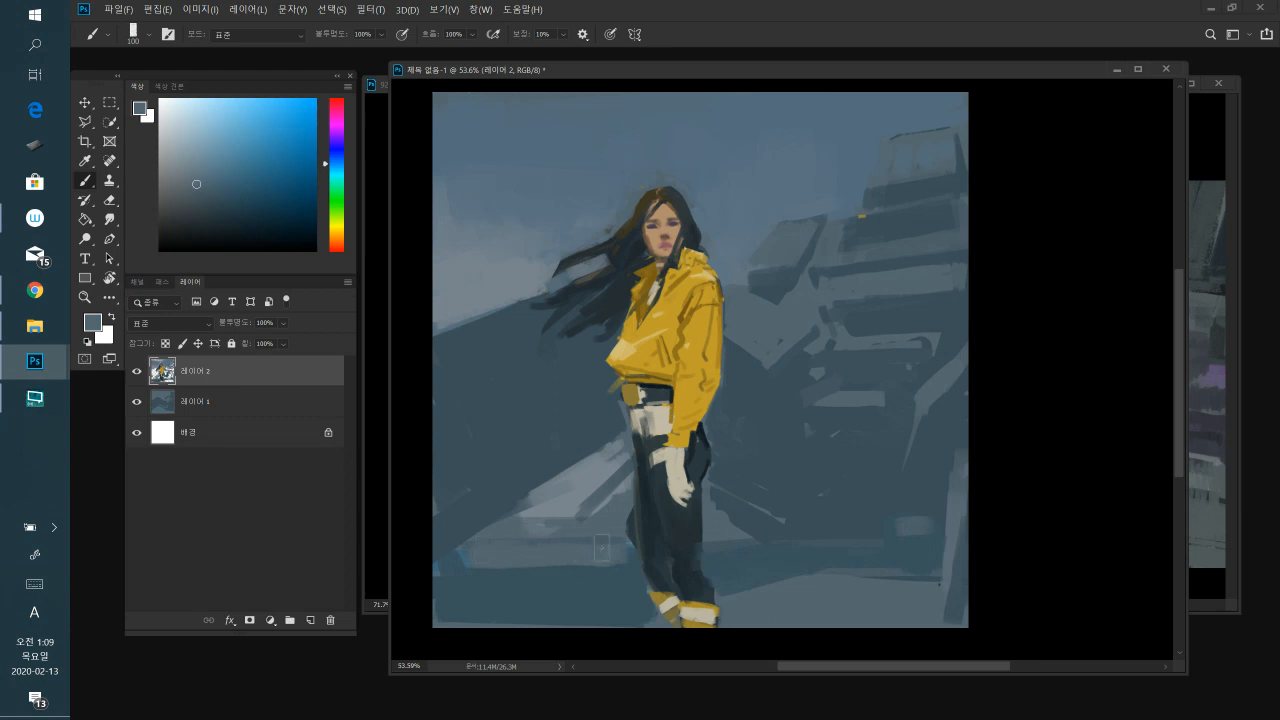
alt+click(740, 556)
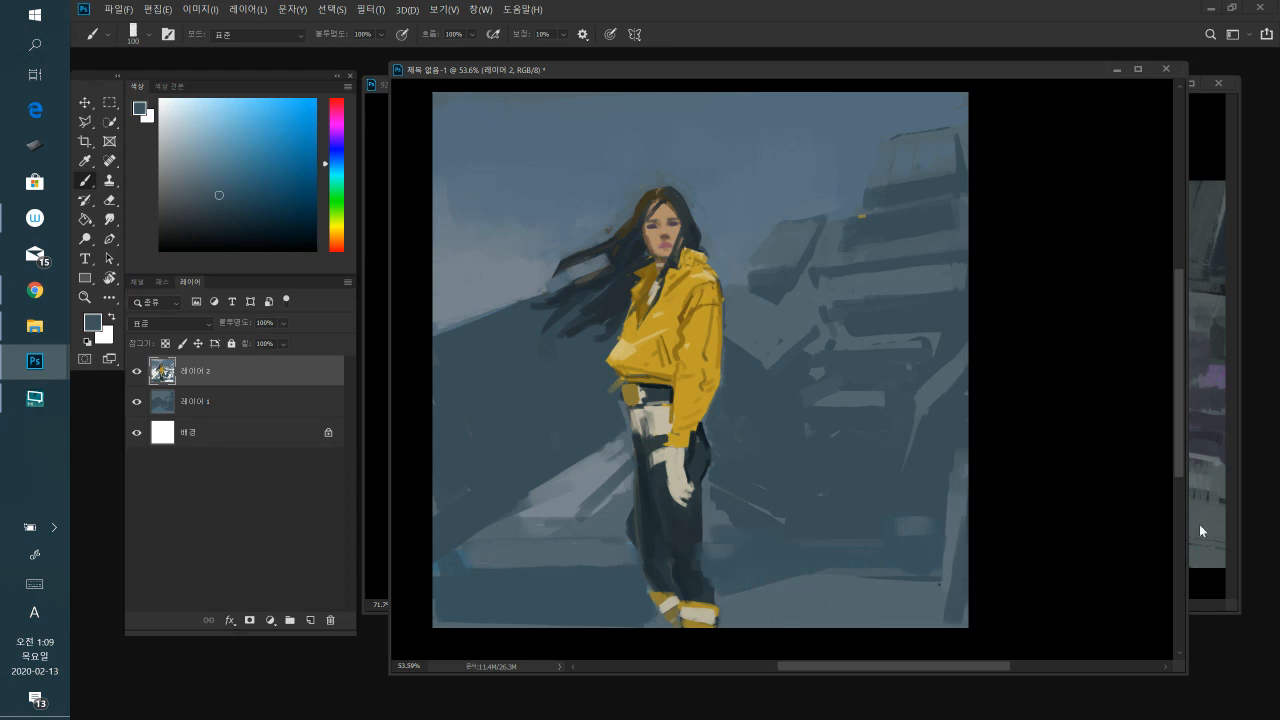
- Extend the sampled grey-blue ground to the canvas edge and trim the outer rock strokes with sampled slate
alt+click(899, 576)
drag(899, 576, 963, 578)
alt+click(962, 574)
alt+click(956, 456)
alt+click(948, 568)
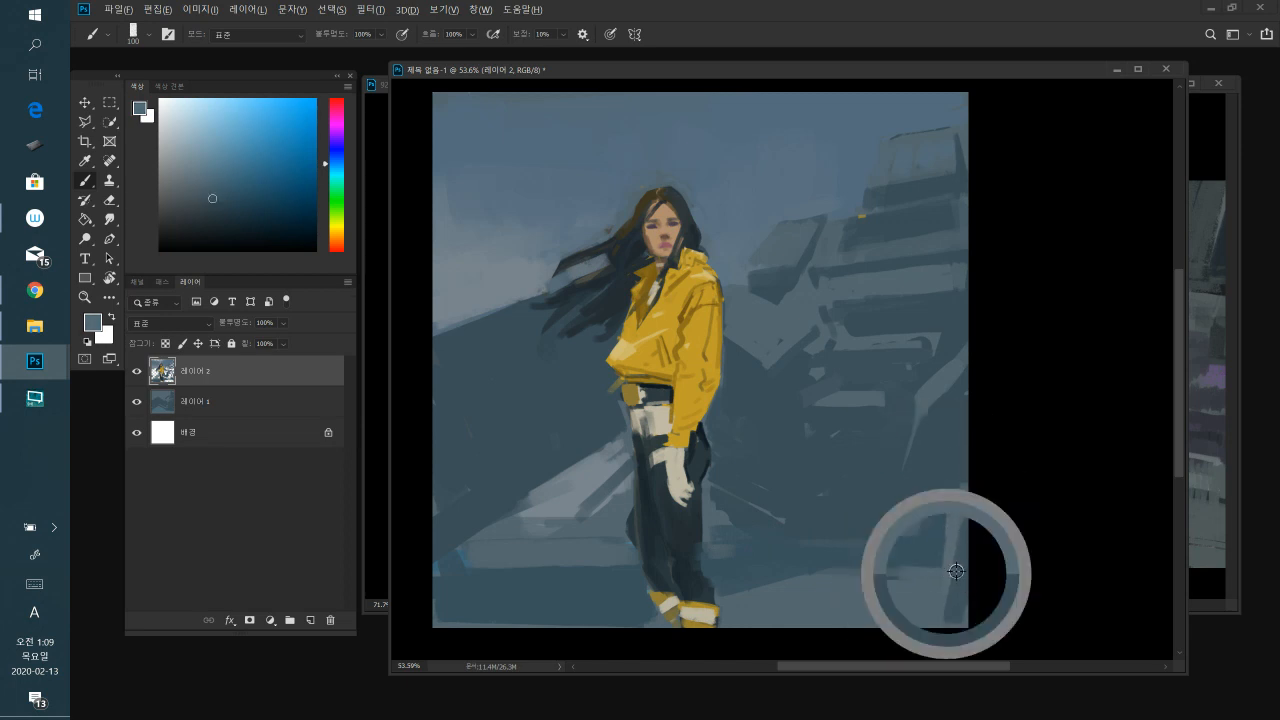
- Paint a slanted upright grey-blue slab at the outer rock base and place dark slate patches on the ground around it
alt+click(866, 583)
drag(887, 498, 866, 566)
alt+click(904, 508)
drag(899, 503, 881, 568)
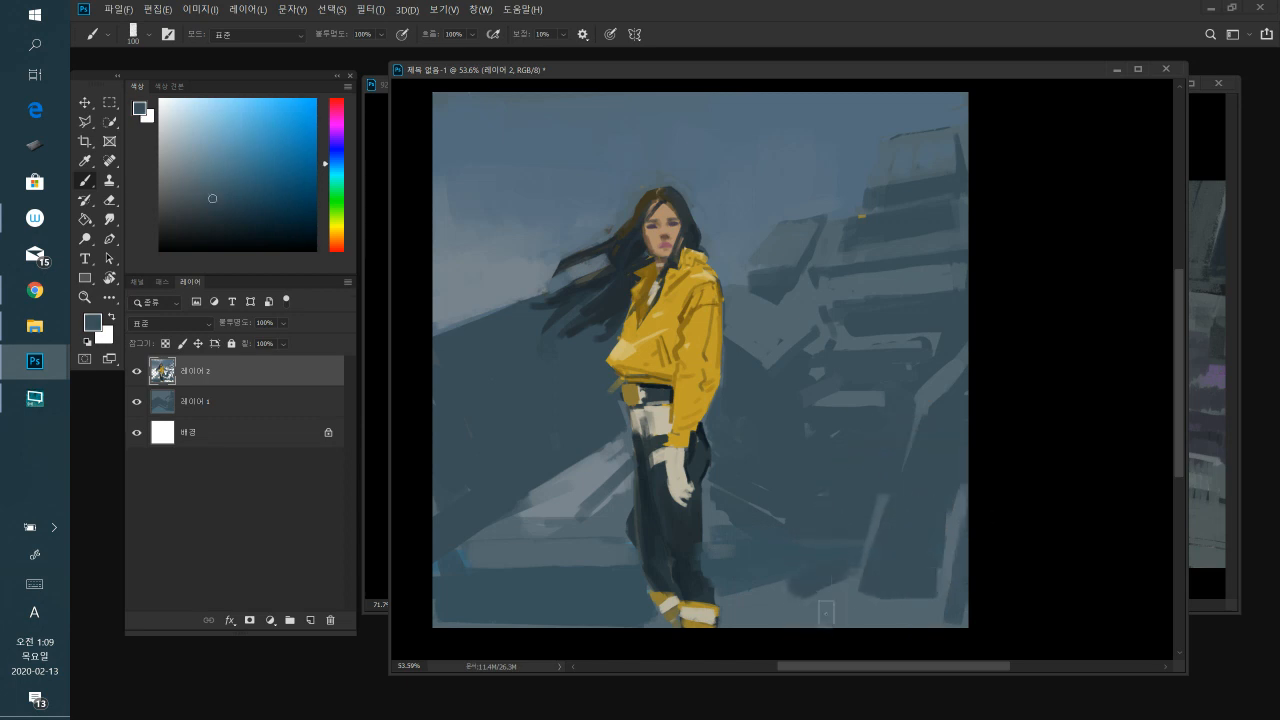
drag(826, 611, 916, 606)
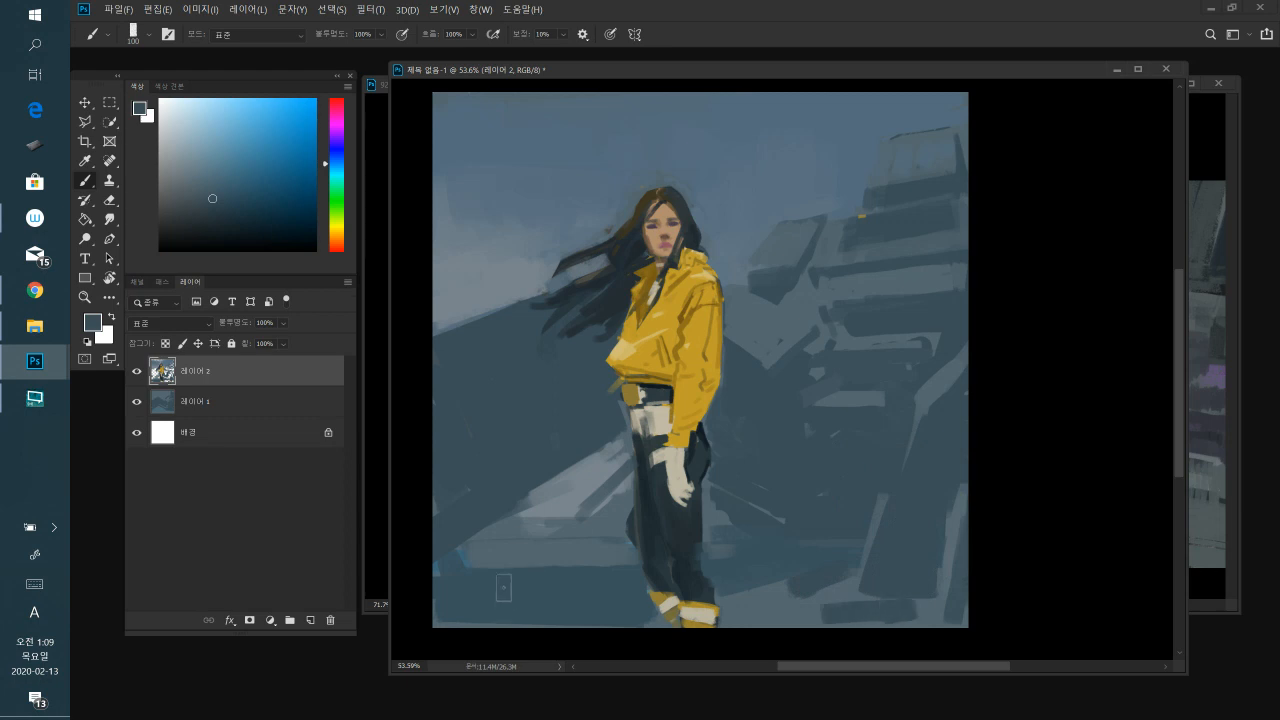
- Soften the ground beside the pale patch and paint a more saturated blue over the lower distant slope, blending it with sampled slate
alt+click(590, 582)
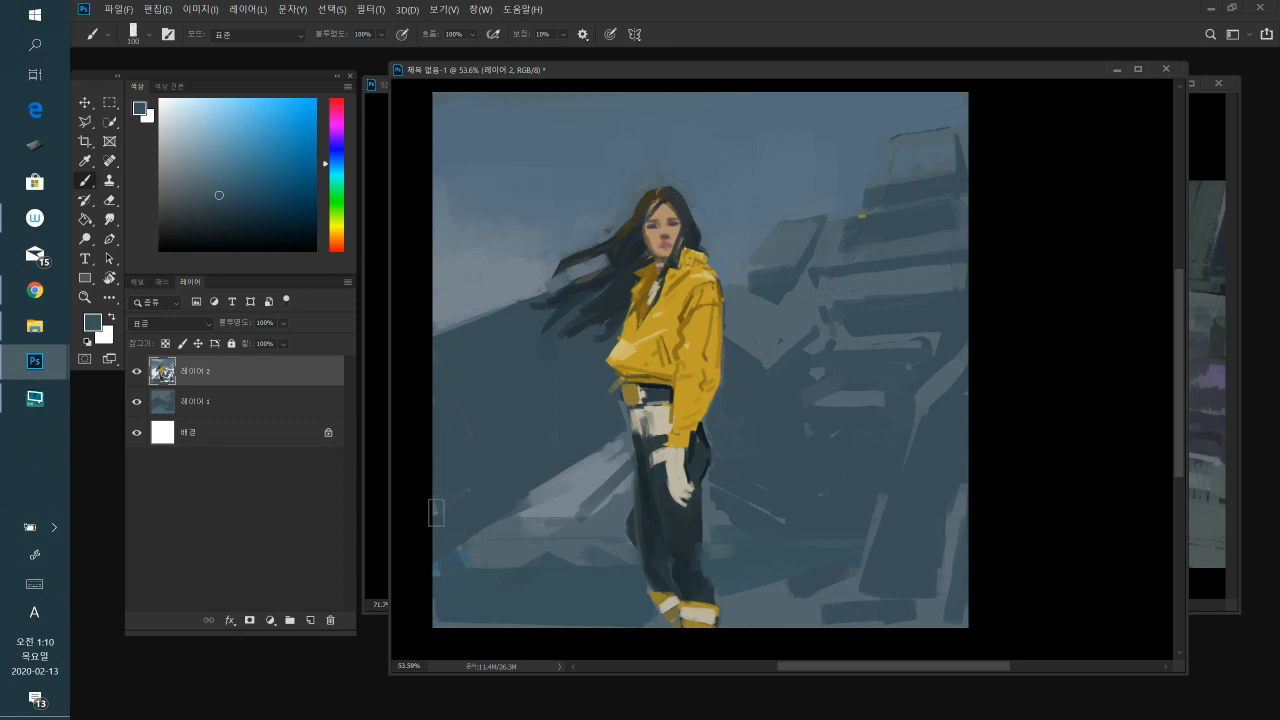
alt+click(452, 485)
click(222, 188)
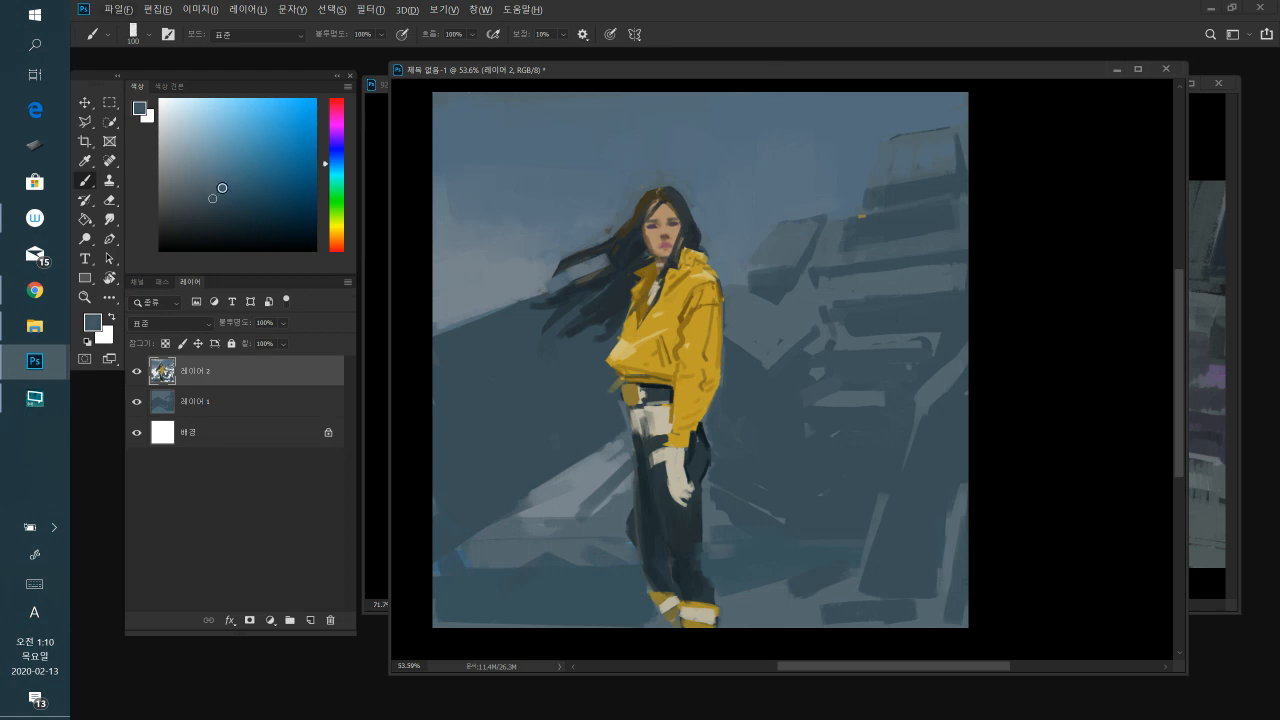
mouse_move(484, 470)
mouse_down()
mouse_move(509, 400)
mouse_move(550, 400)
mouse_move(570, 445)
mouse_up()
alt+click(478, 388)
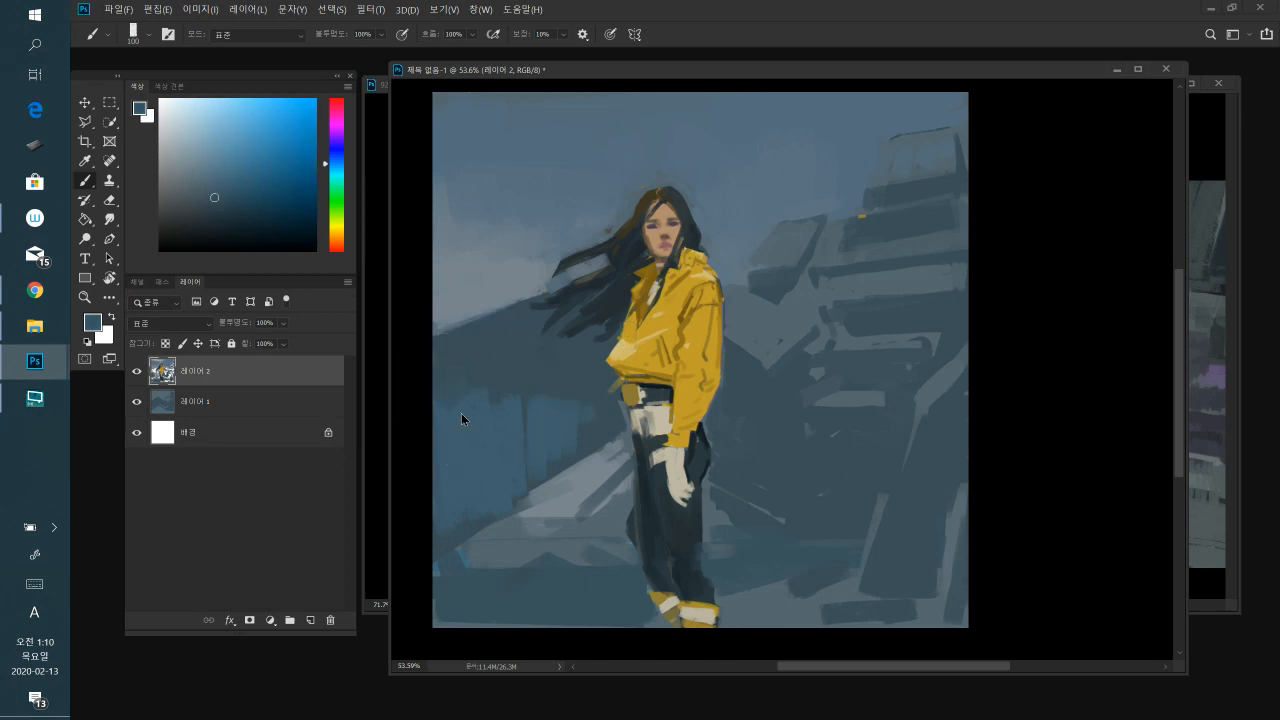
alt+click(513, 422)
- Paint a curved jacket-yellow shape behind the thigh with brush size 35, trim it with the trouser colour and edge it pale at size 20
alt+click(690, 334)
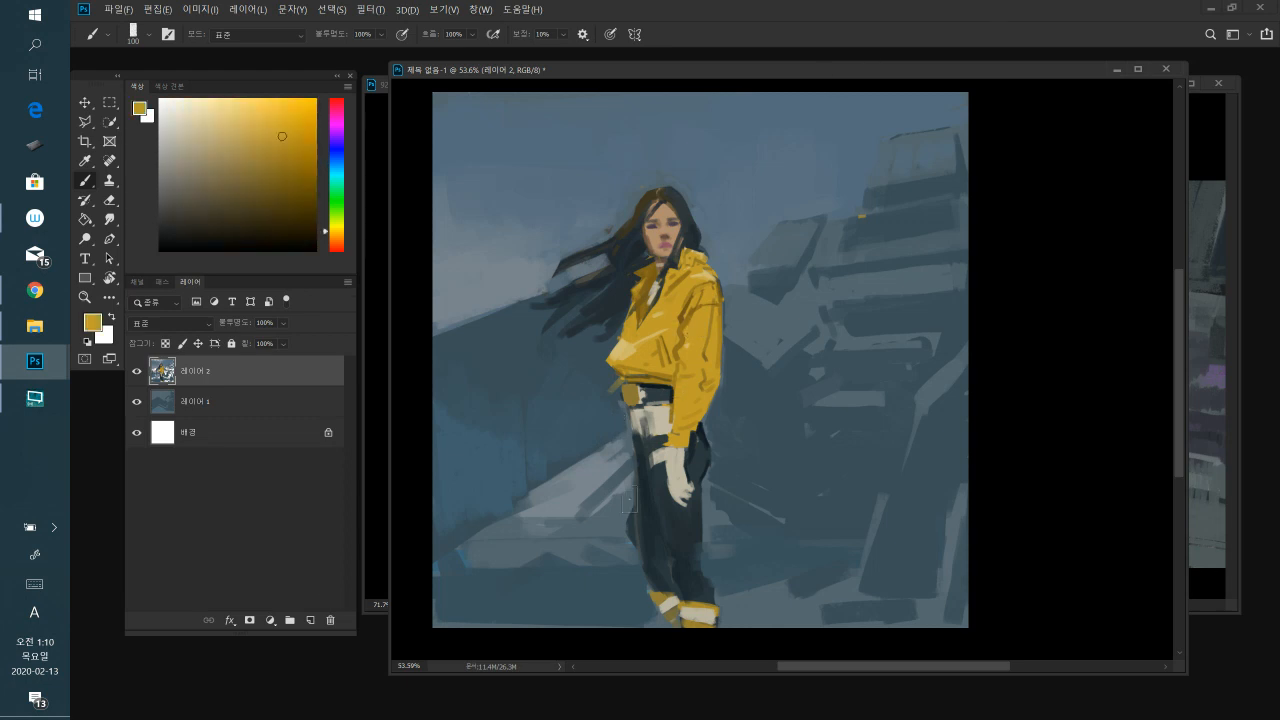
key(bracketleft)
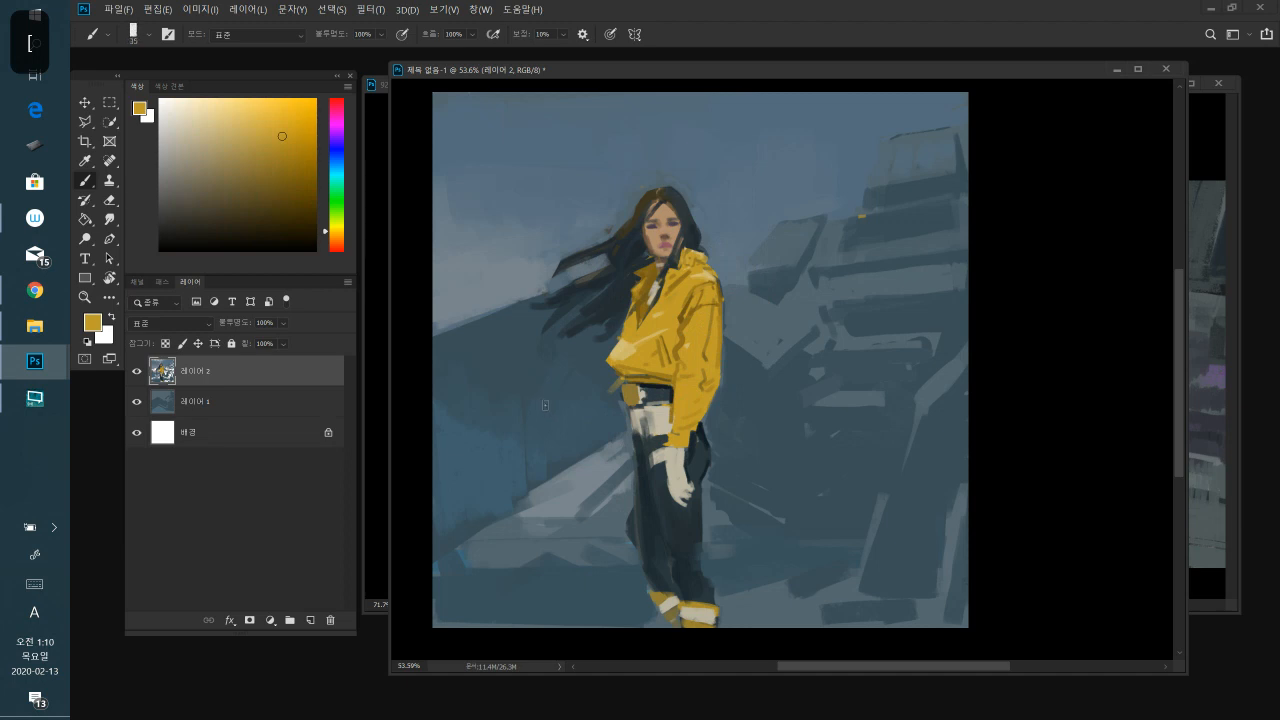
drag(629, 498, 621, 520)
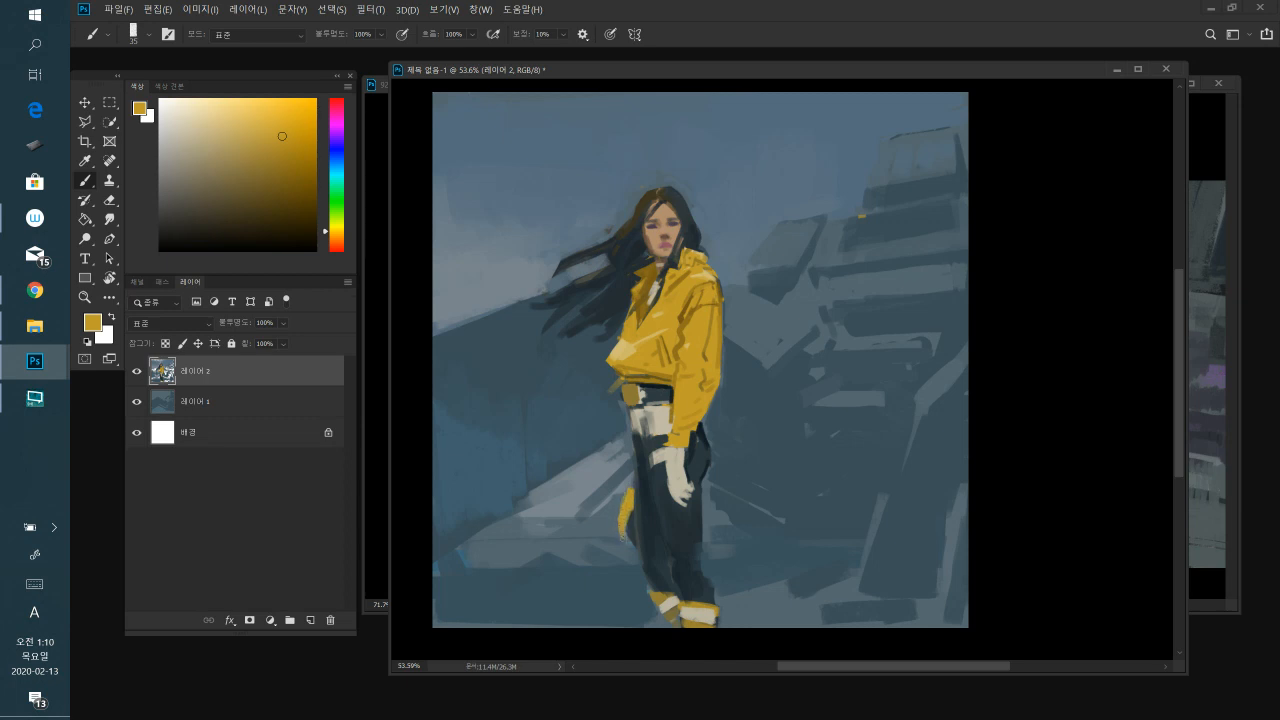
alt+click(632, 538)
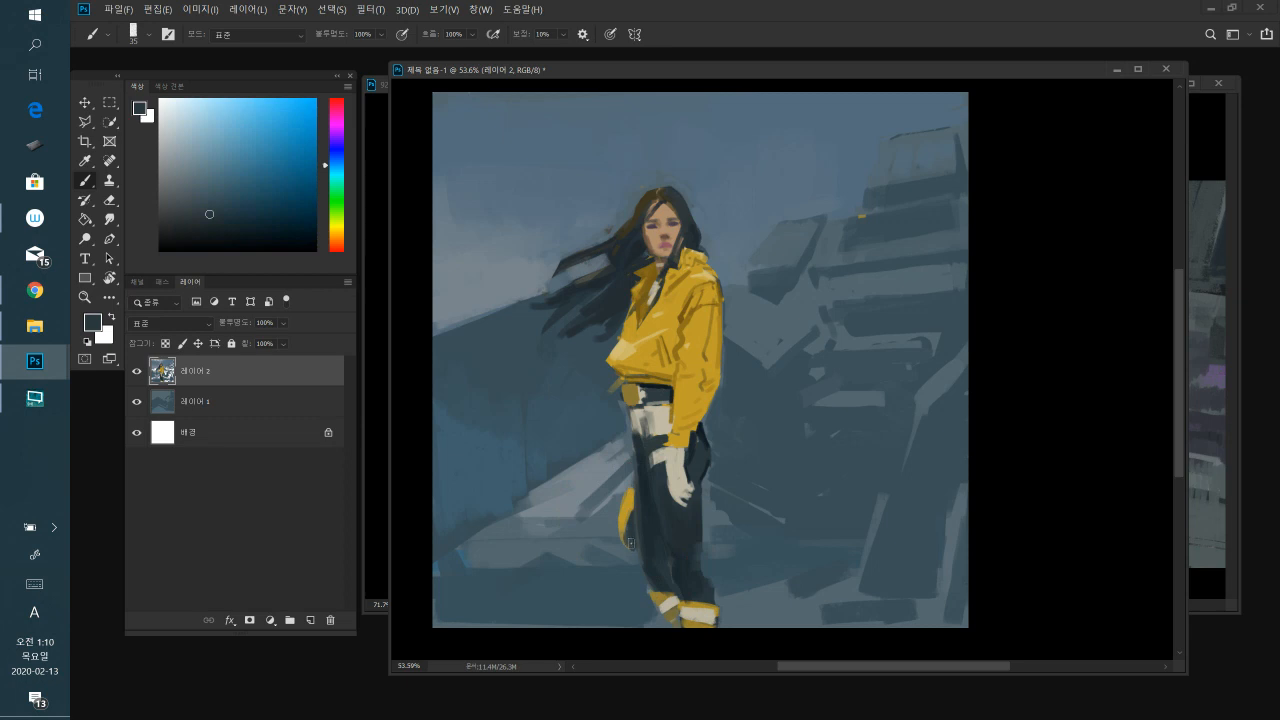
alt+click(692, 610)
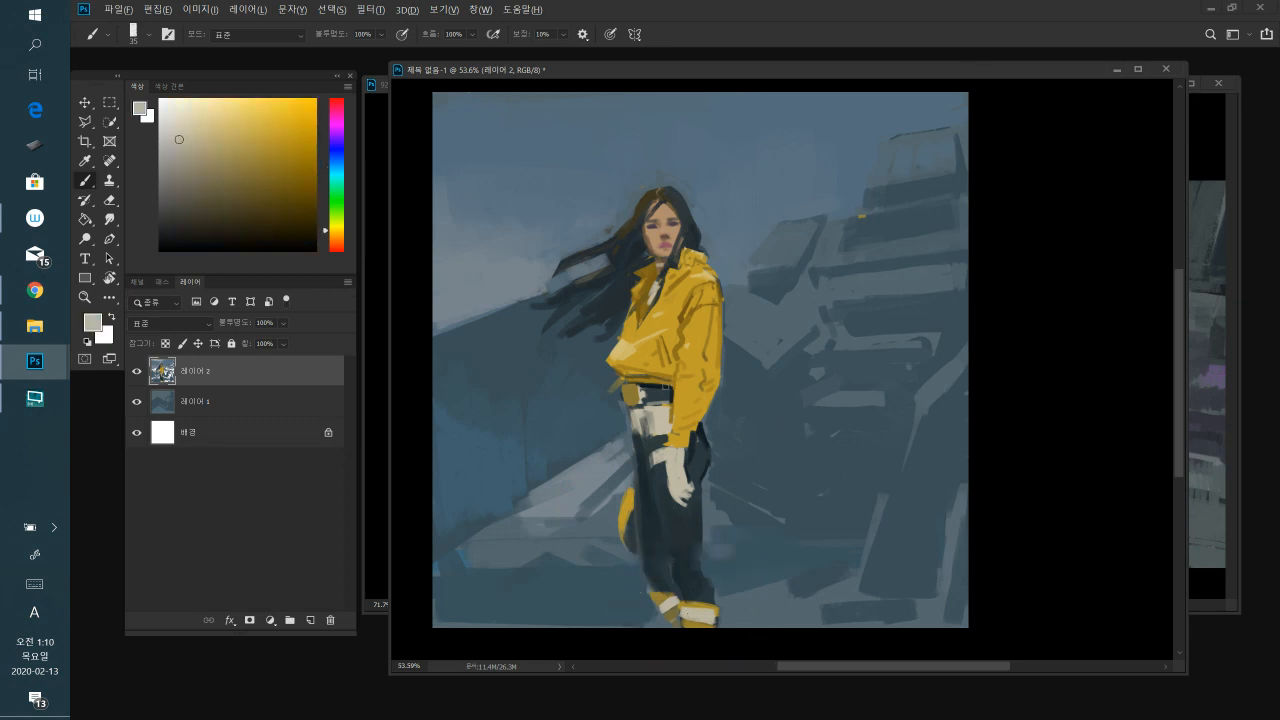
key(bracketleft)
- Carve facets into the rock beside the jacket with a size 20 brush, using sampled slate and grey-blue tones
alt+click(838, 274)
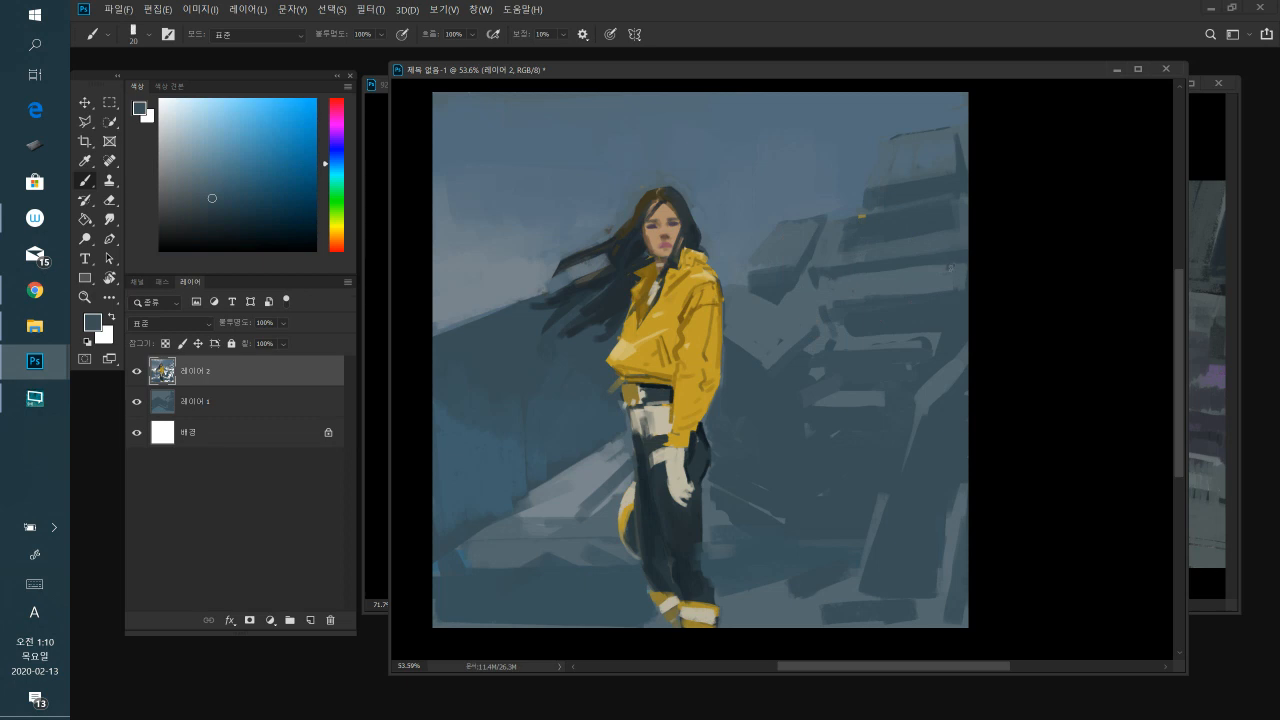
alt+click(755, 195)
alt+click(786, 288)
mouse_move(784, 311)
mouse_down()
mouse_move(752, 313)
mouse_move(790, 316)
mouse_move(779, 323)
mouse_move(766, 327)
mouse_move(853, 259)
mouse_move(913, 242)
mouse_move(863, 322)
mouse_move(777, 314)
mouse_move(782, 356)
mouse_up()
alt+click(838, 314)
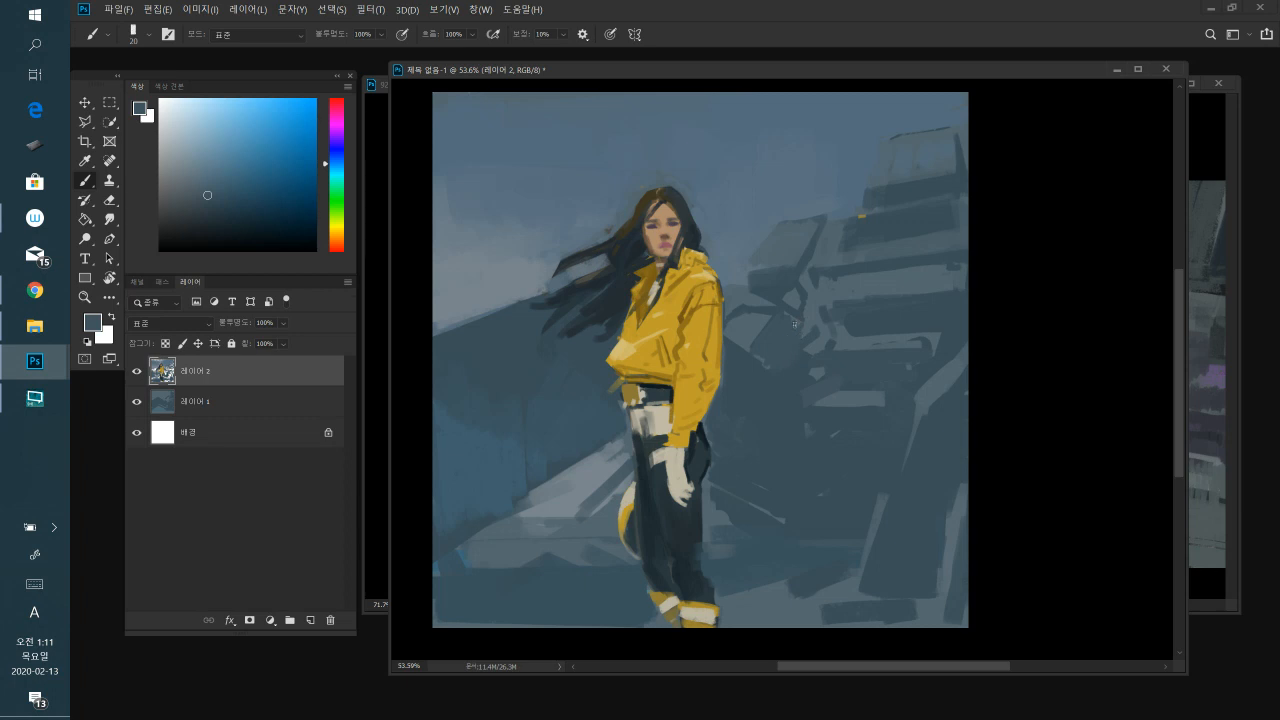
- Enlarge the brush to 35 and refine the middle rock ledges and outer facets with sampled light and dark slate tones
key(bracketright)
alt+click(943, 360)
alt+click(945, 380)
alt+click(946, 334)
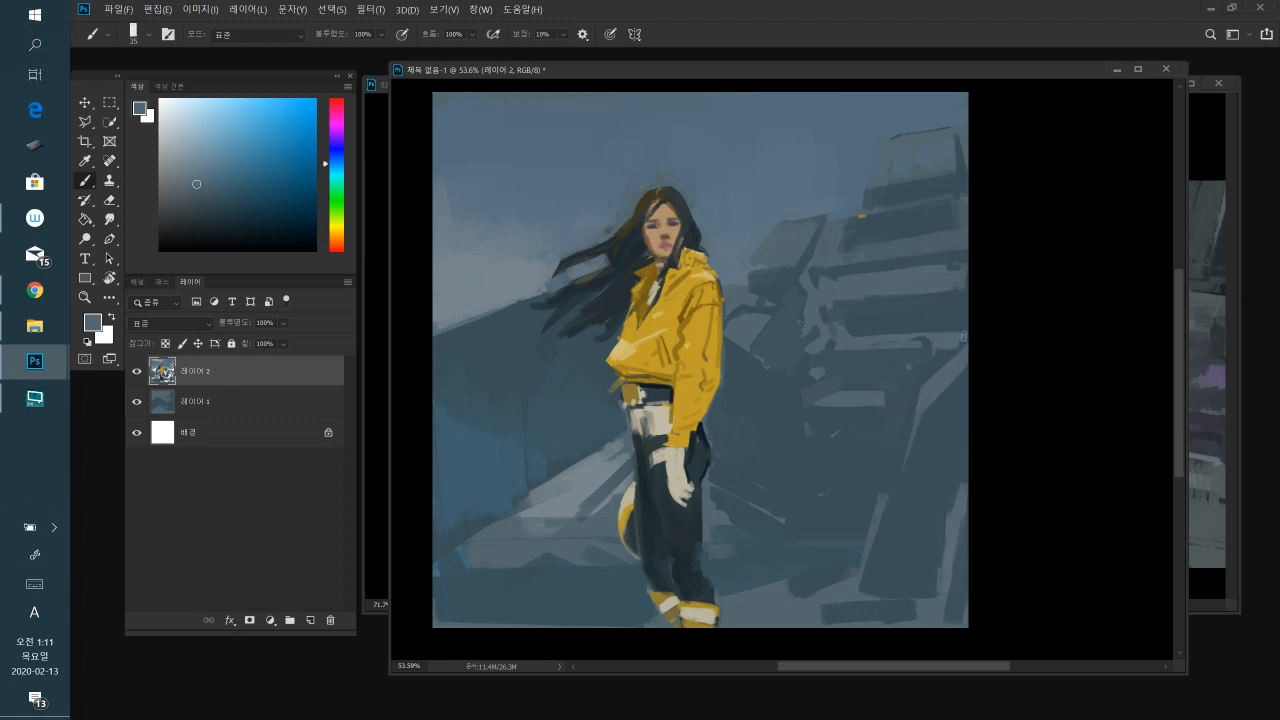
alt+click(862, 320)
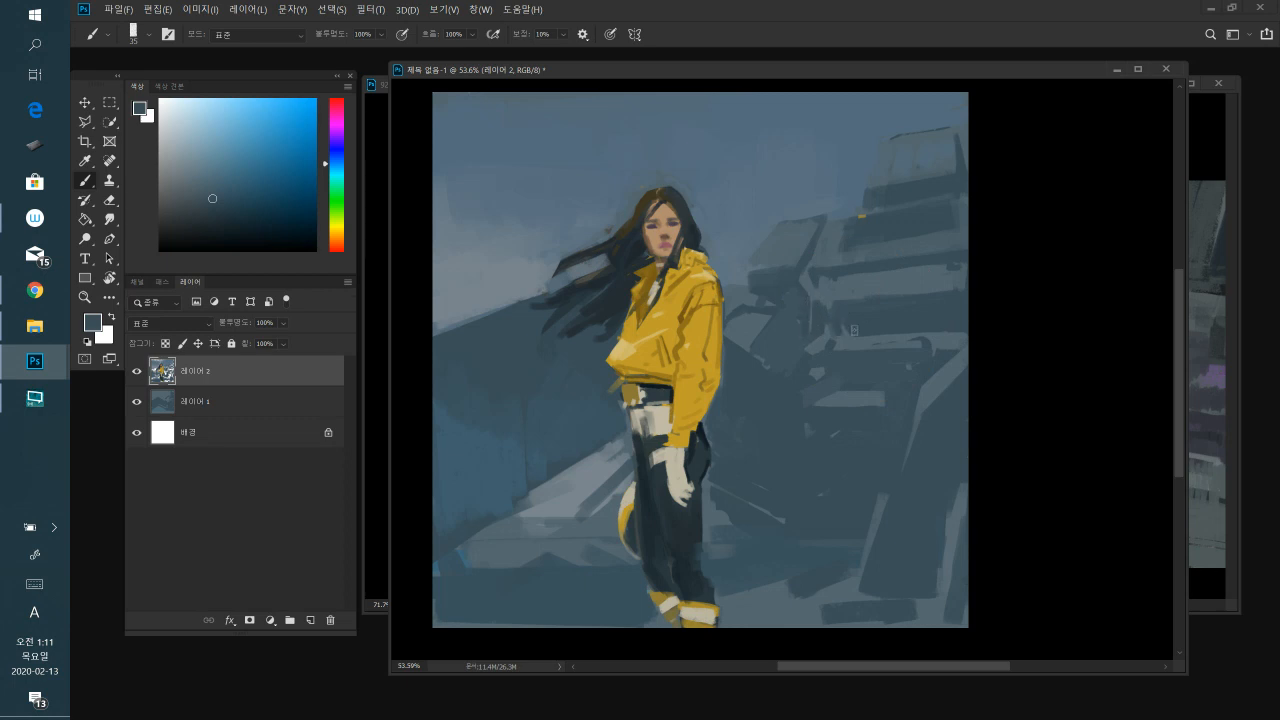
alt+click(941, 335)
click(940, 330)
alt+click(875, 326)
alt+click(940, 328)
alt+click(937, 508)
- Enlarge the brush to 60, blend the distant slope with its sampled blues and add a blue diagonal beside the hand
alt+click(551, 457)
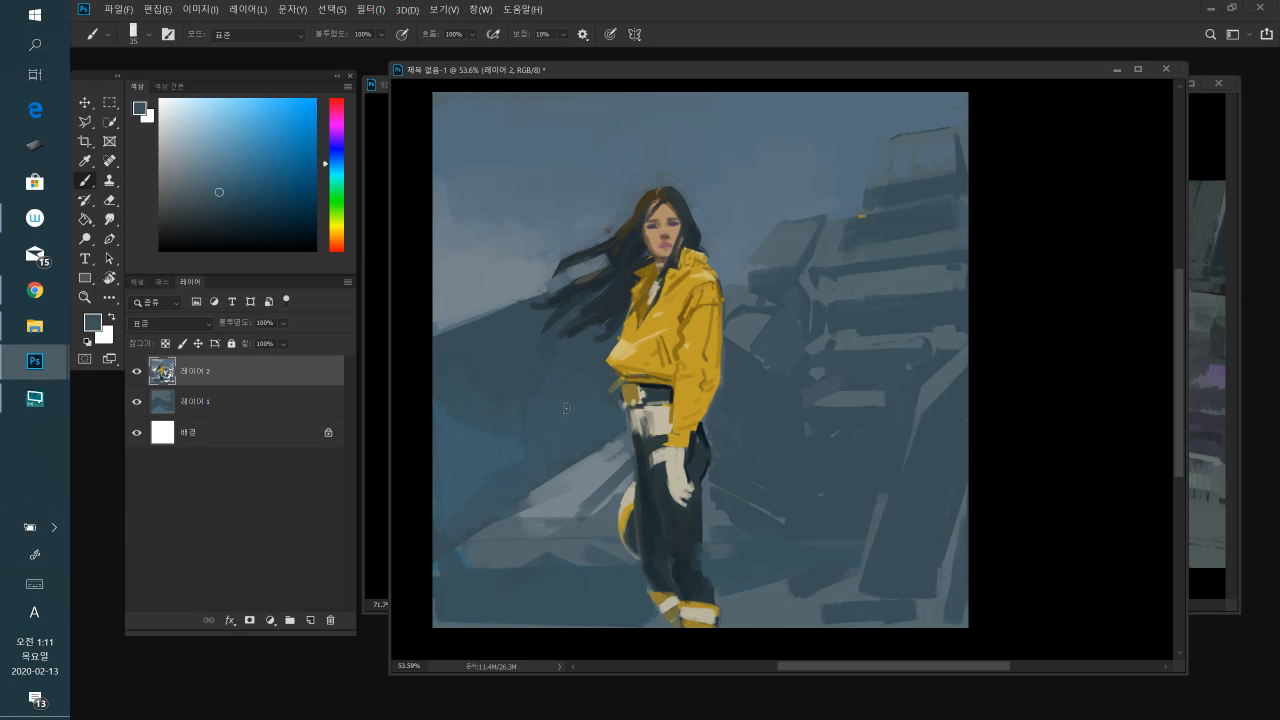
key(])
key(])
key(])
alt+click(508, 434)
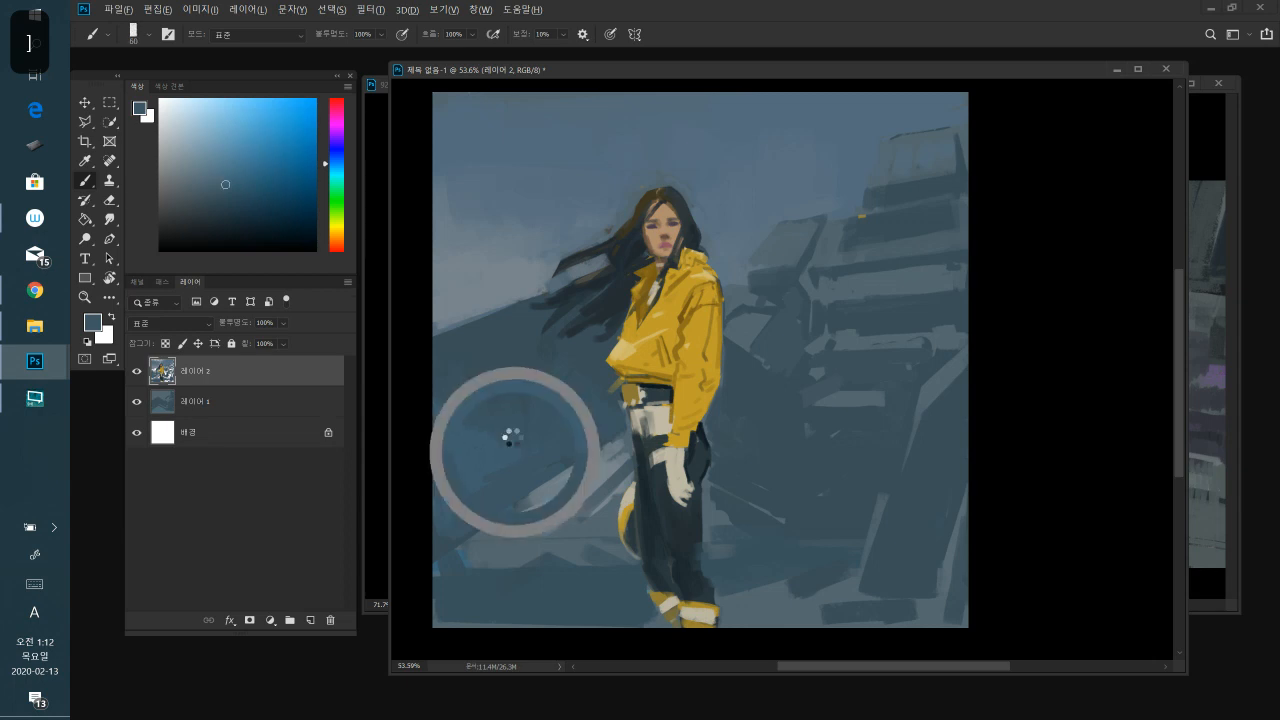
alt+click(538, 448)
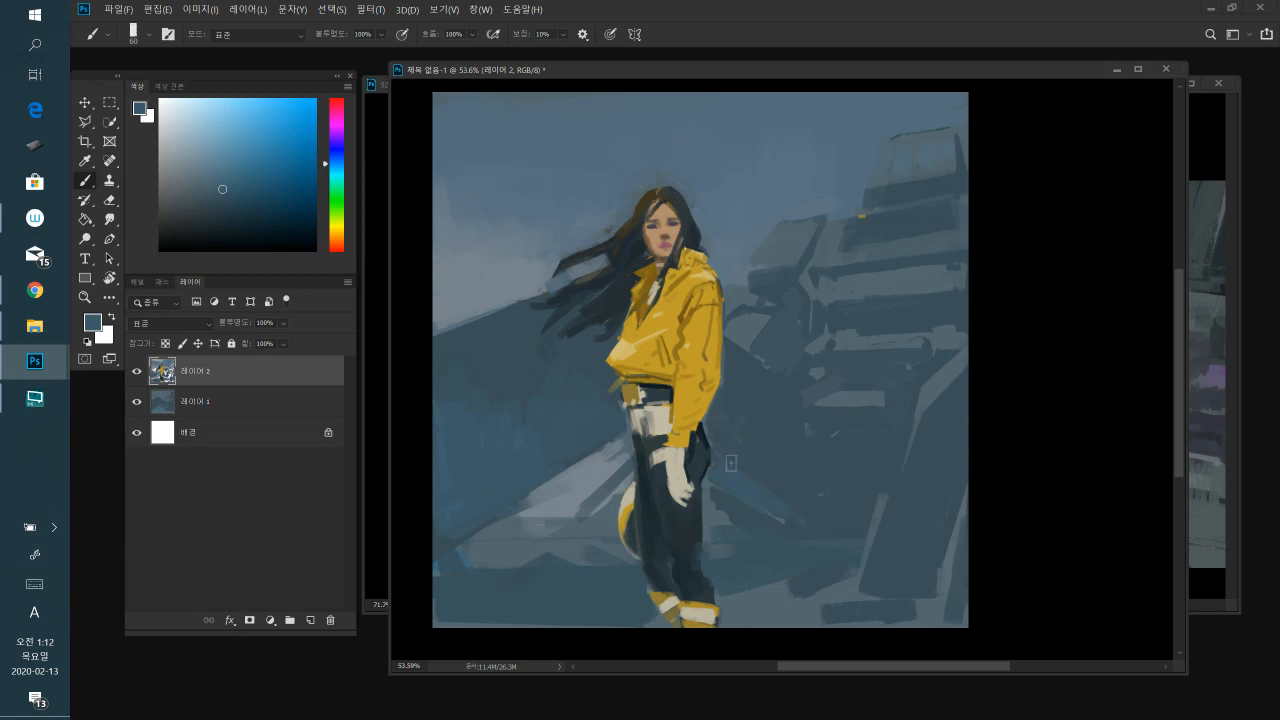
- Paint another light horizontal block below the rocks' central one, and reshape the top rock with sampled slate at brush size 35
alt+click(860, 400)
drag(819, 425, 882, 429)
alt+click(864, 446)
key(bracketleft)
key(bracketleft)
drag(889, 152, 952, 142)
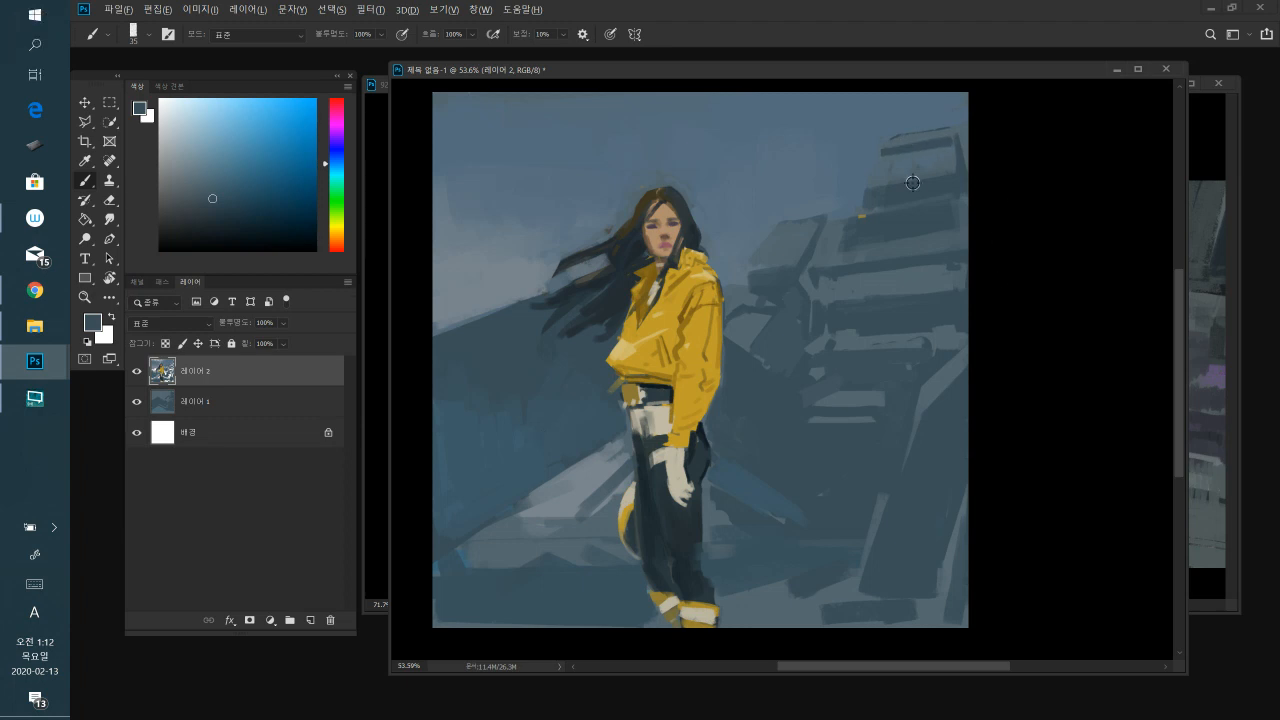
- Draw a dark arched handle on the top block and two wavy slate lines in the sky beside it
mouse_move(896, 180)
mouse_down()
mouse_move(928, 165)
mouse_move(931, 183)
mouse_up()
mouse_move(836, 131)
mouse_down()
mouse_move(802, 95)
mouse_move(757, 138)
mouse_move(823, 183)
mouse_move(831, 204)
mouse_up()
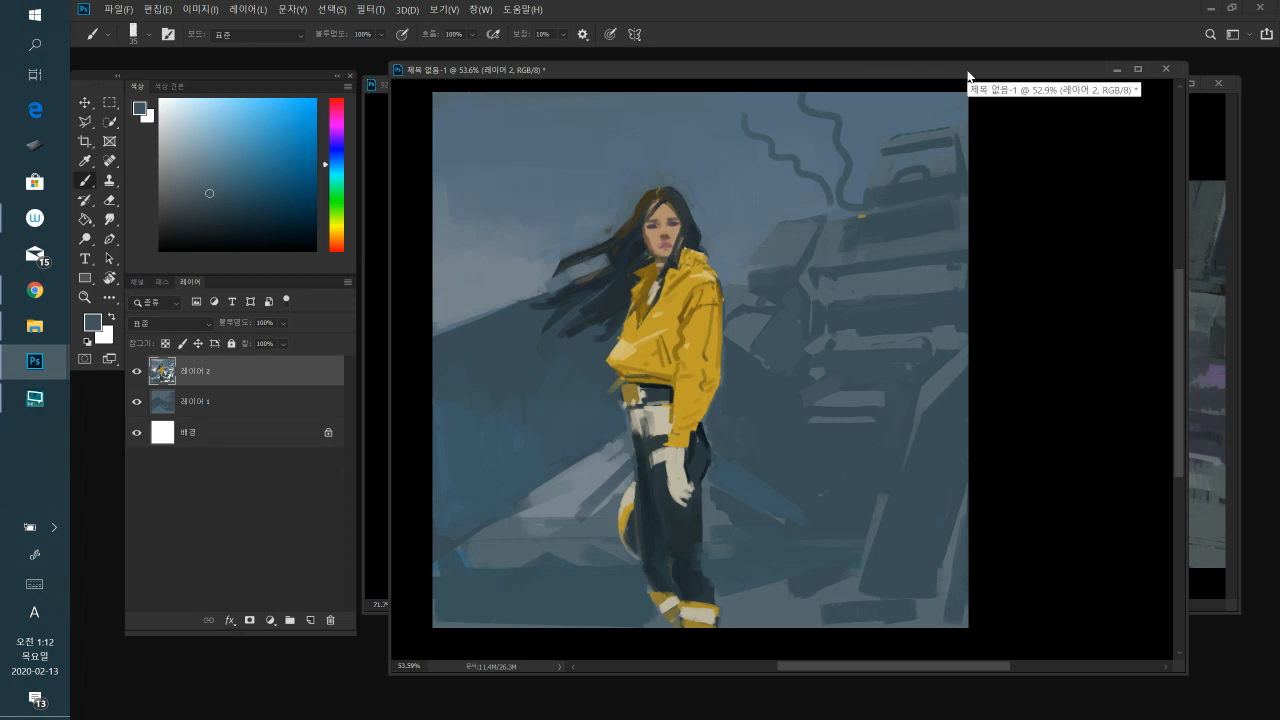
- Enlarge the brush to 50 and paint a light grey horizontal band across the upper ledge of the rocks
key(bracketright)
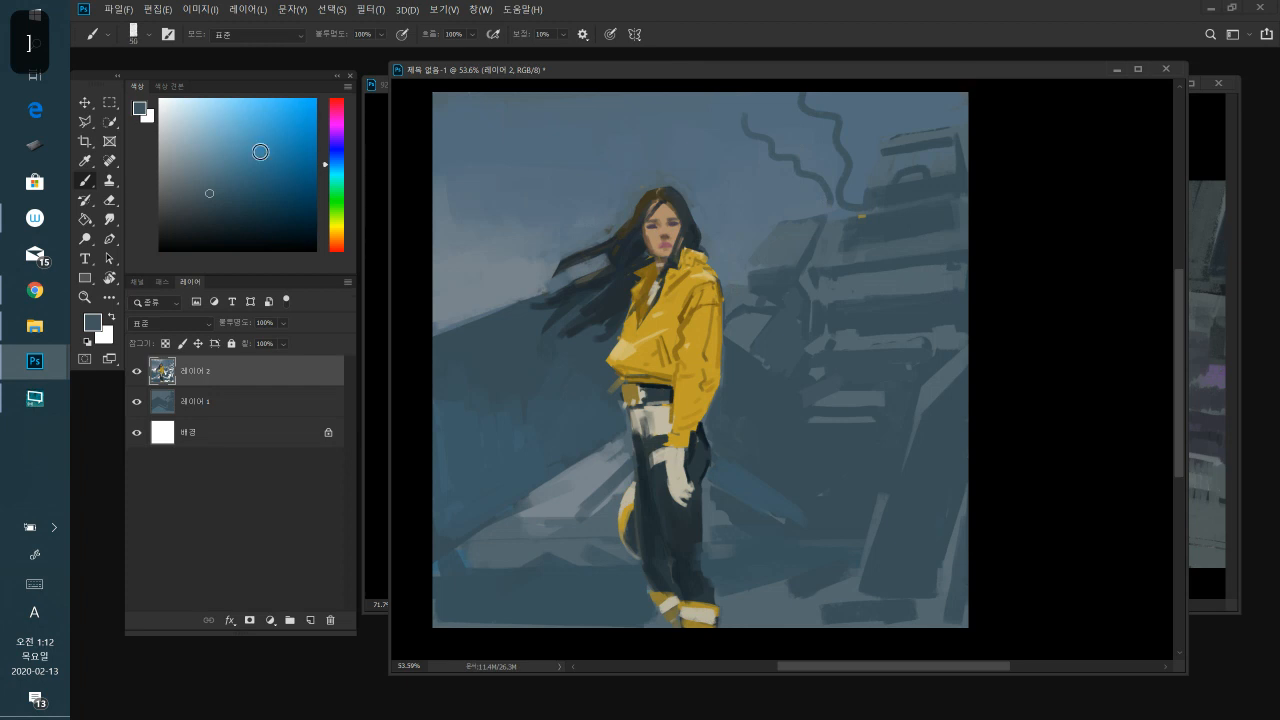
click(191, 185)
click(182, 180)
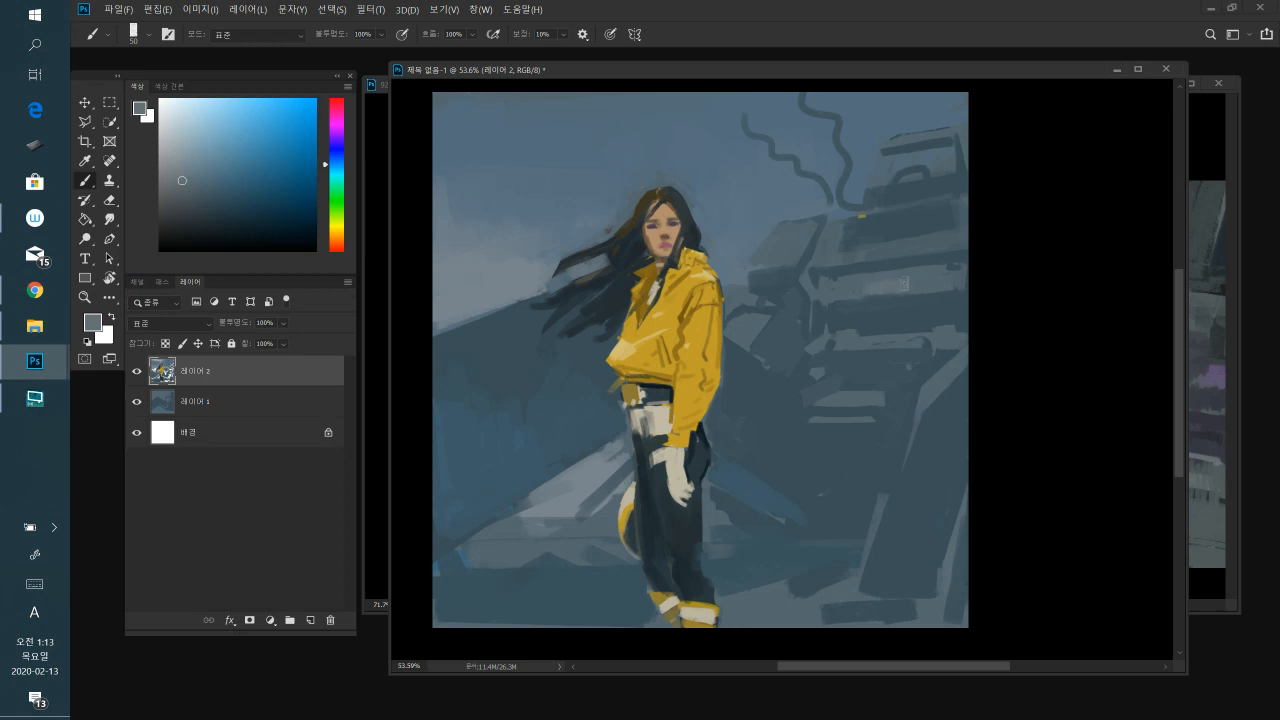
click(176, 162)
mouse_move(871, 288)
mouse_down()
mouse_move(916, 284)
mouse_move(871, 278)
mouse_up()
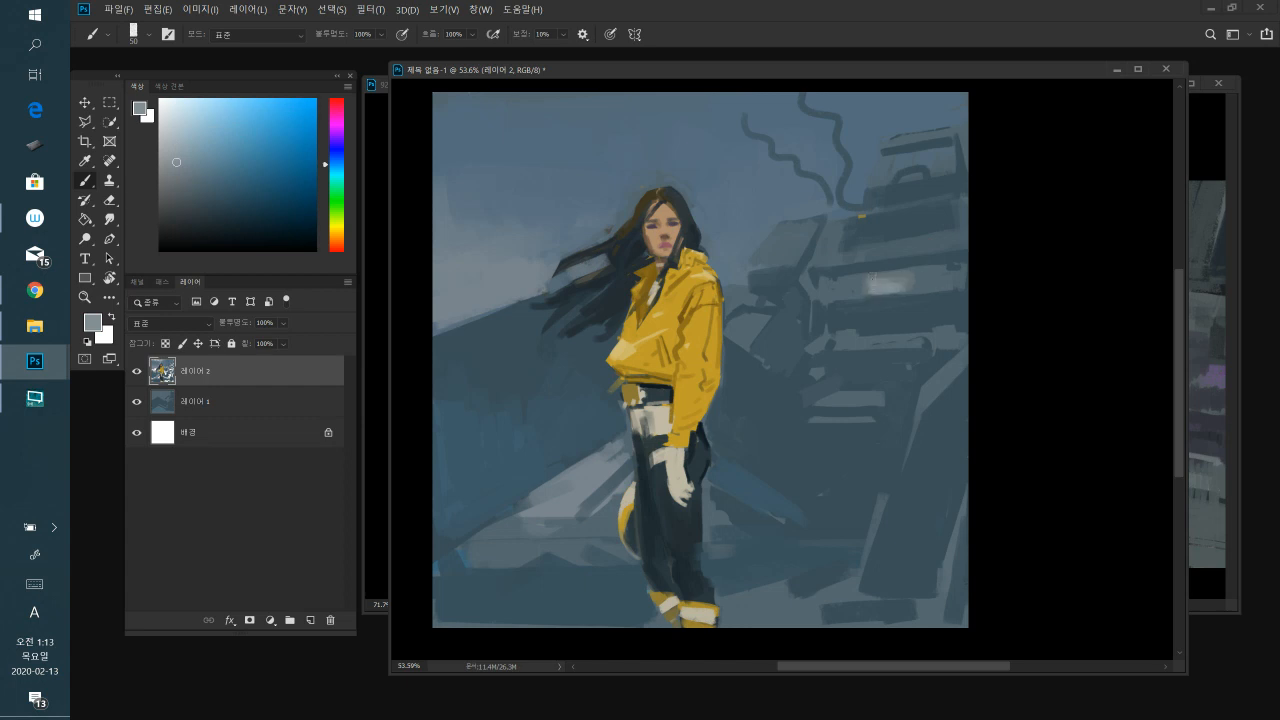
alt+click(898, 276)
drag(905, 284, 920, 283)
mouse_move(841, 284)
mouse_down()
mouse_move(875, 284)
mouse_move(818, 286)
mouse_up()
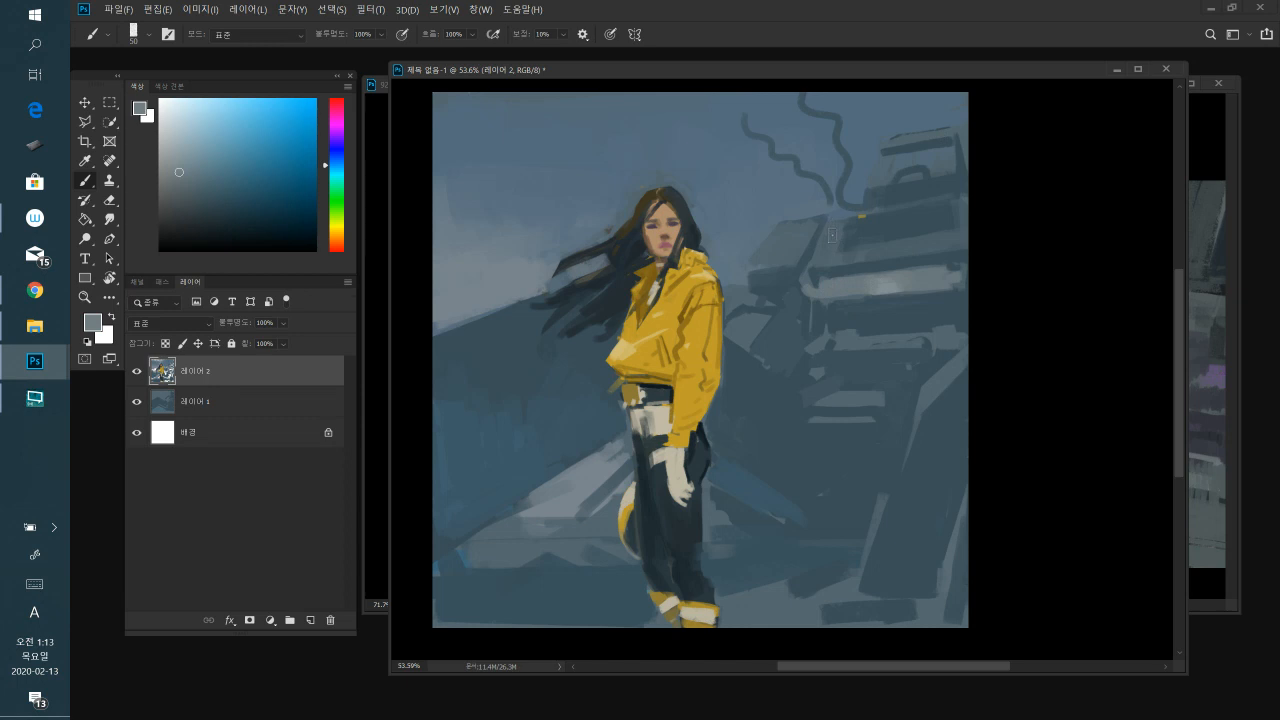
- Choose a muted red and paint its first strokes along the ledge above the light grey band
mouse_move(339, 118)
mouse_down()
mouse_move(341, 137)
mouse_move(338, 100)
mouse_move(338, 255)
mouse_up()
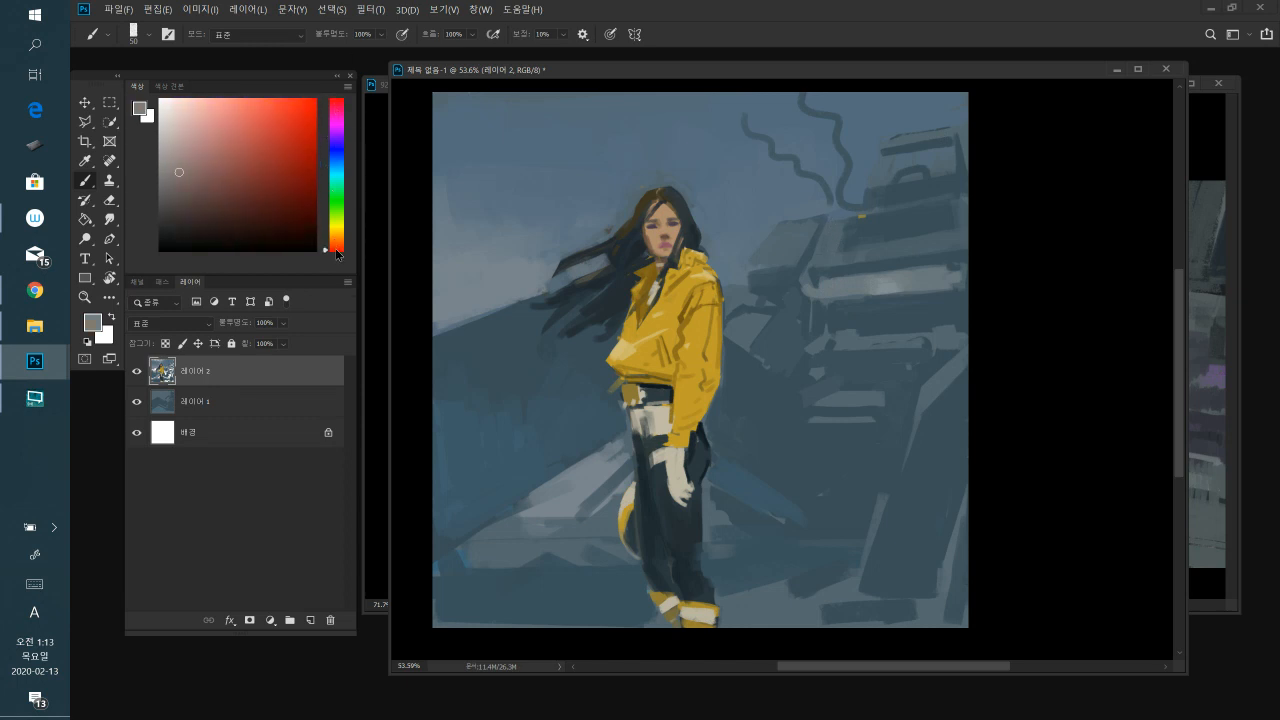
mouse_move(200, 155)
mouse_down()
mouse_move(186, 167)
mouse_move(224, 147)
mouse_move(229, 175)
mouse_move(222, 163)
mouse_up()
drag(830, 233, 823, 256)
drag(224, 168, 225, 182)
mouse_move(839, 230)
mouse_down()
mouse_move(819, 263)
mouse_move(828, 240)
mouse_move(817, 261)
mouse_move(911, 242)
mouse_up()
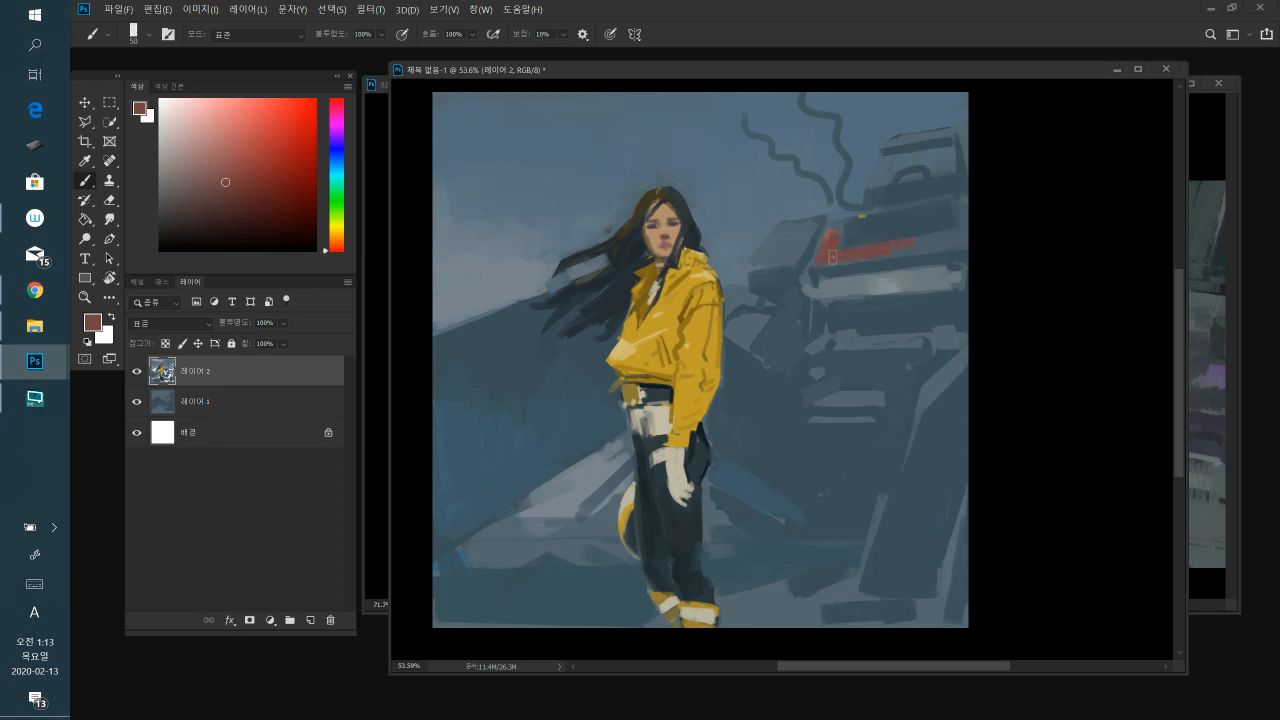
- Extend the red into a wide band along the ledge up to the canvas edge, using more saturated and sampled reds
drag(256, 182, 242, 183)
drag(863, 246, 831, 258)
alt+click(828, 252)
mouse_move(824, 238)
mouse_down()
mouse_move(820, 260)
mouse_move(820, 248)
mouse_up()
alt+click(872, 257)
drag(878, 255, 941, 248)
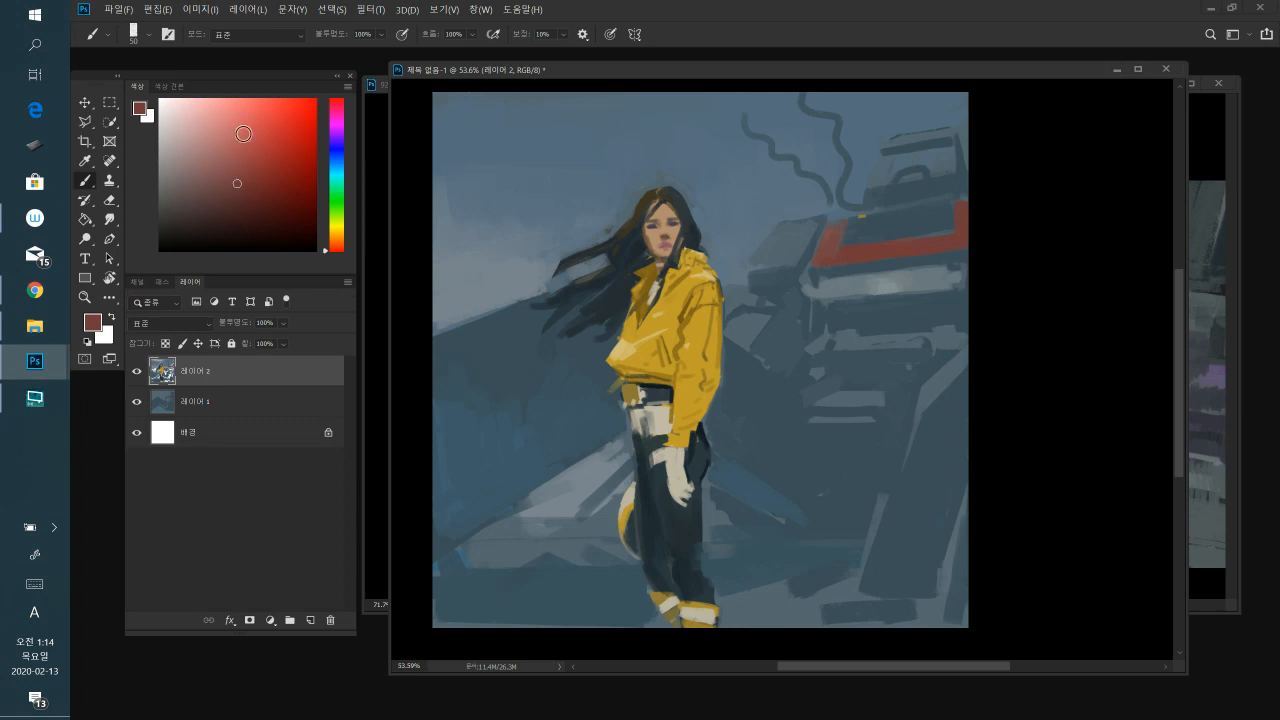
- Adjust the red band's tones and inner edge with darker reds and slate sampled from the ledge
drag(237, 196, 236, 198)
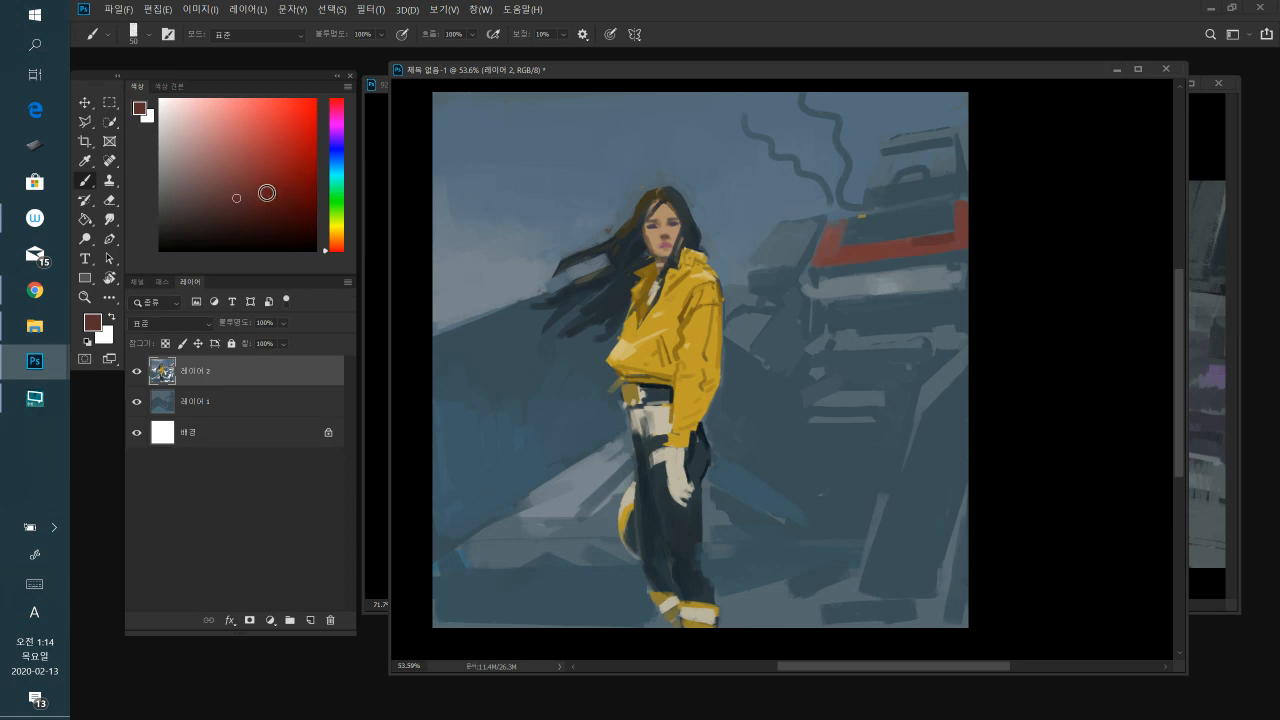
click(215, 199)
alt+click(922, 242)
alt+click(946, 238)
alt+click(834, 232)
alt+click(852, 232)
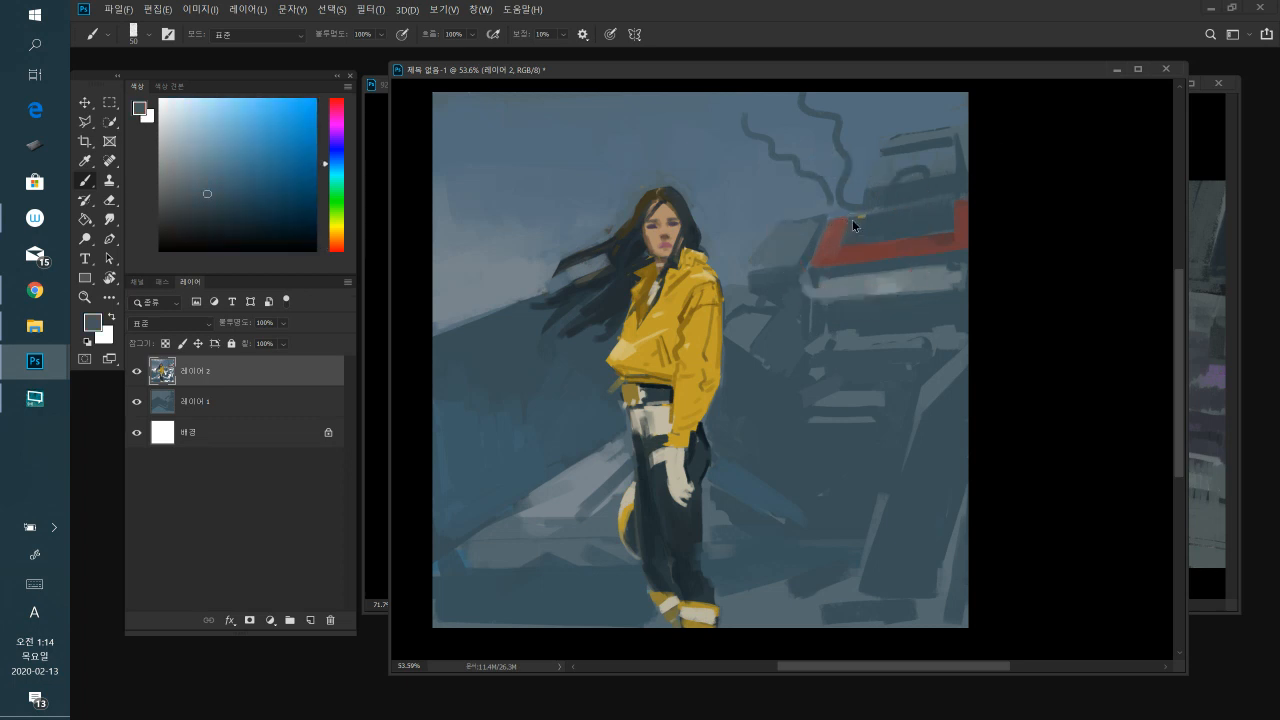
alt+click(938, 237)
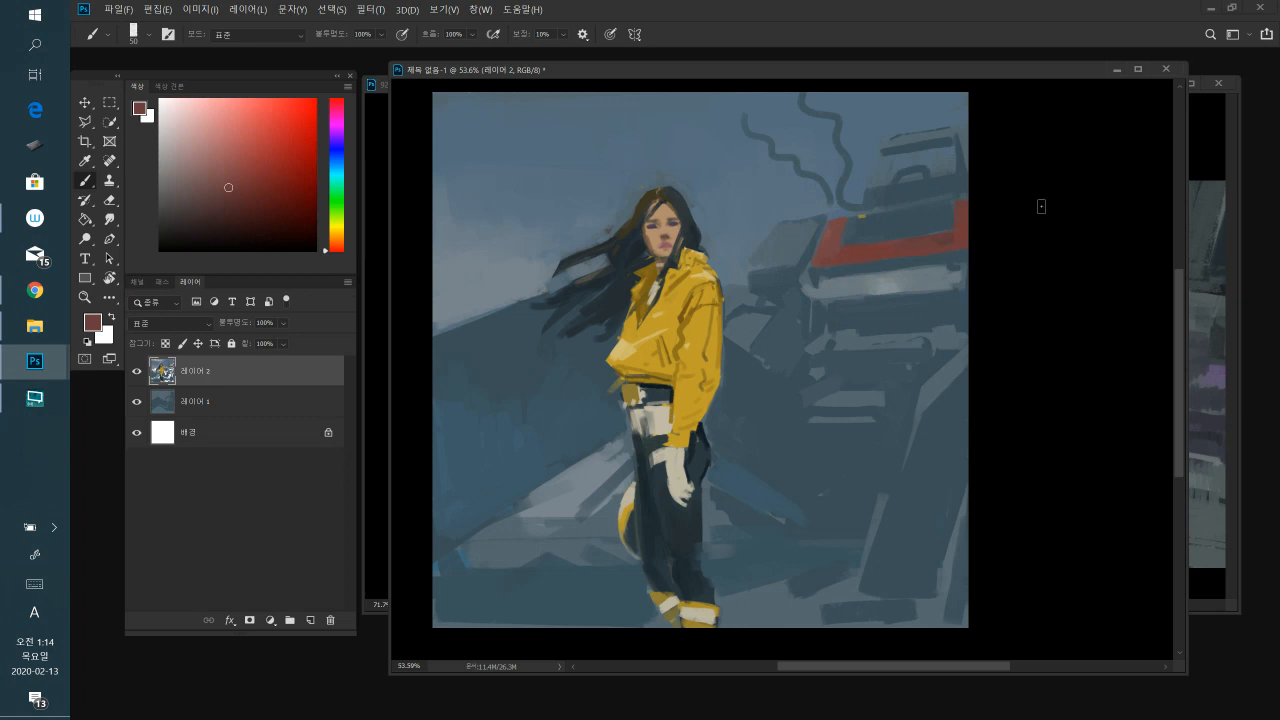
- Fill out the red band's corner and front face with sampled reds
alt+click(931, 248)
drag(959, 233, 937, 246)
alt+click(829, 252)
drag(856, 252, 874, 252)
alt+click(866, 260)
- Choose a saturated dark blue and paint an angled strip along the inner edge of the red band
drag(337, 168, 337, 160)
click(248, 181)
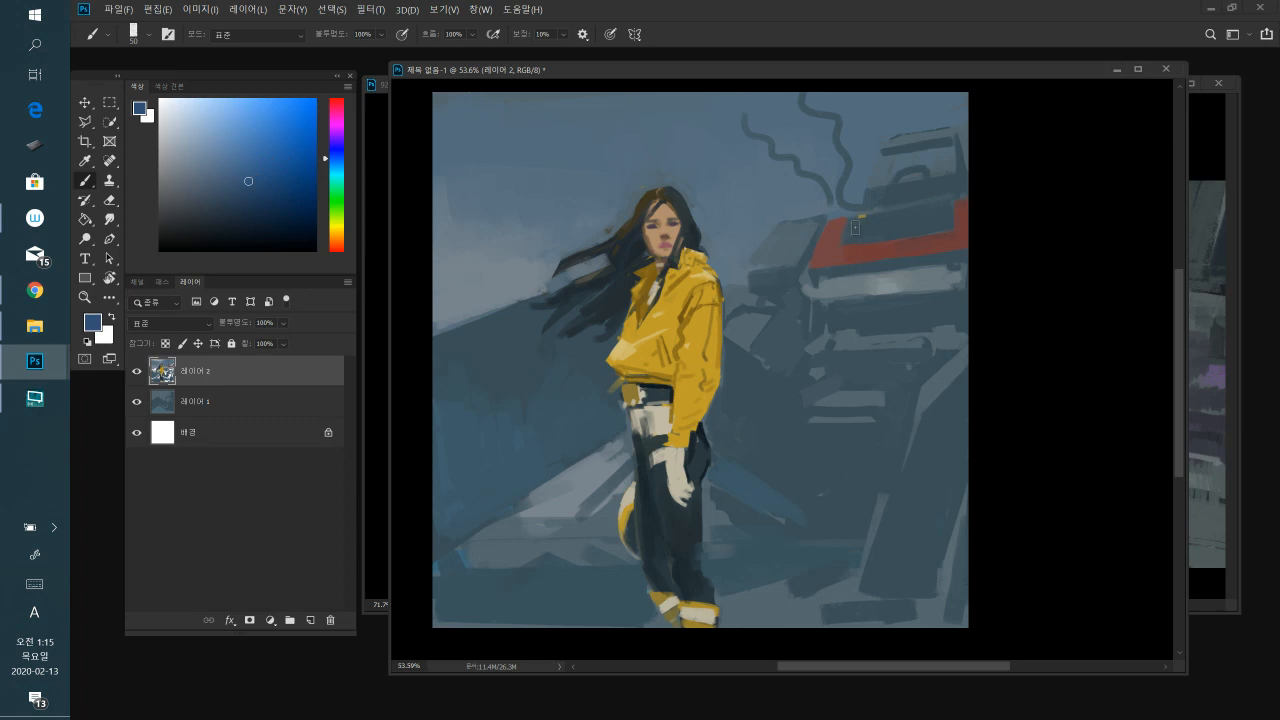
mouse_move(849, 222)
mouse_down()
mouse_move(881, 220)
mouse_move(842, 241)
mouse_move(928, 228)
mouse_move(862, 237)
mouse_up()
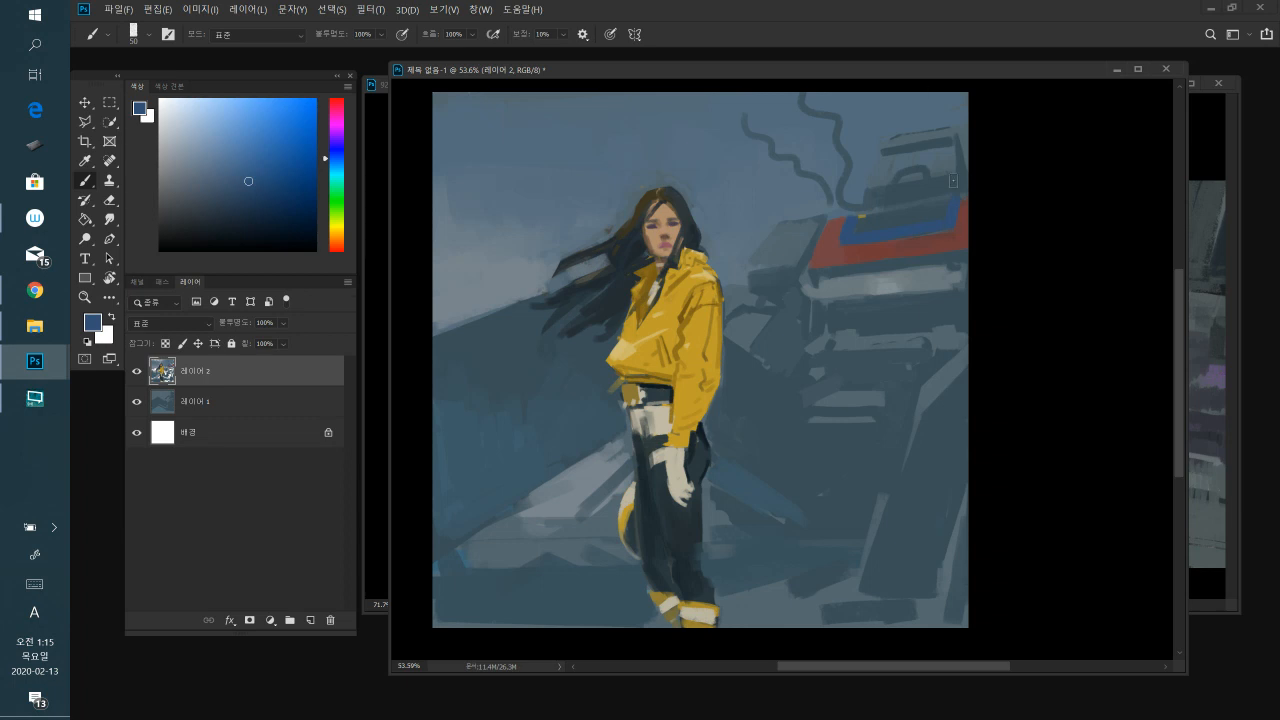
- Reduce the brush to 35 and add dark navy accents to the red block's front corner and the light grey band
click(220, 202)
click(228, 217)
click(231, 221)
key(bracketleft)
alt+click(818, 254)
alt+click(847, 305)
alt+click(834, 254)
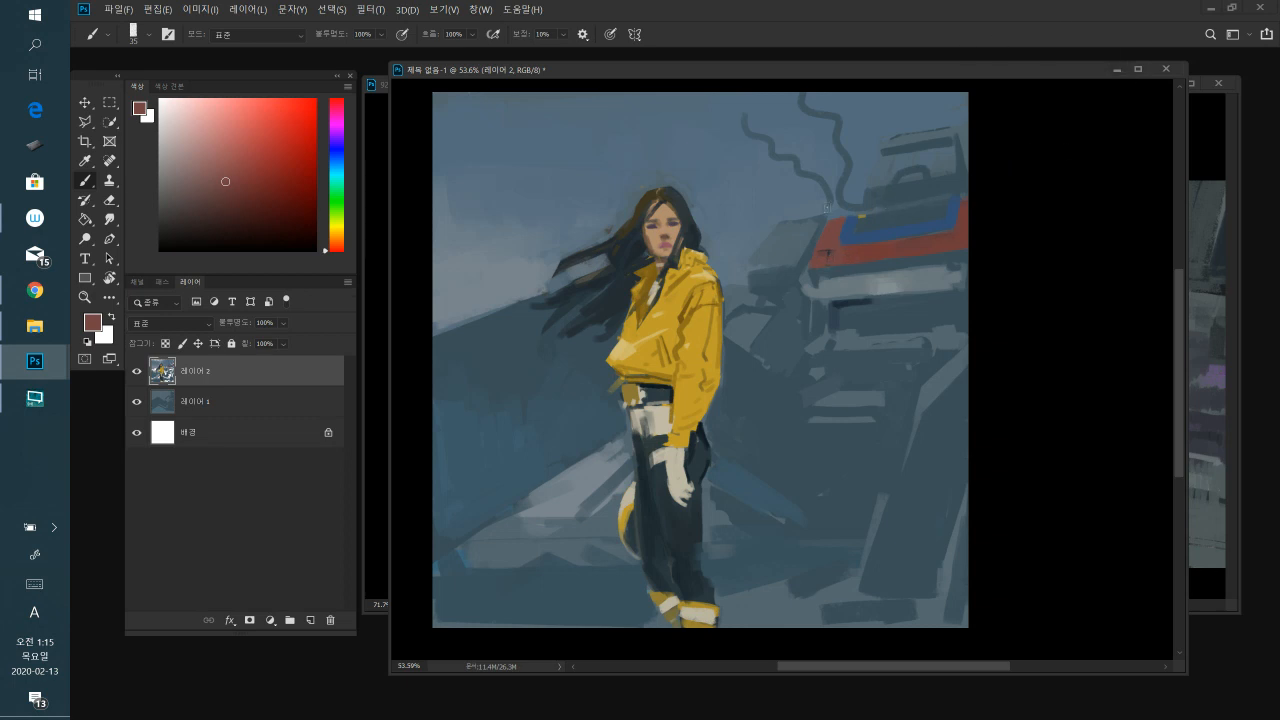
- Refine the red block's front corner and lower edge with sampled red, grey and navy, reducing the brush to 20
alt+click(836, 258)
drag(817, 265, 812, 274)
alt+click(851, 284)
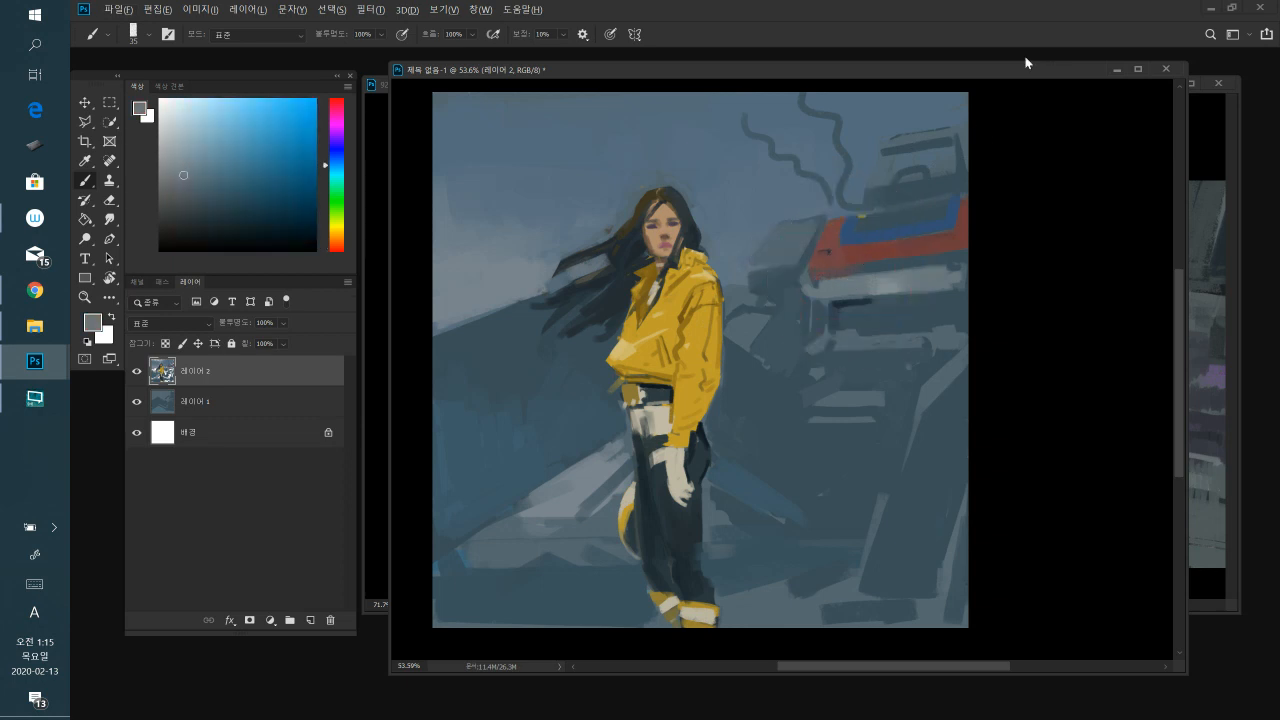
key(bracketleft)
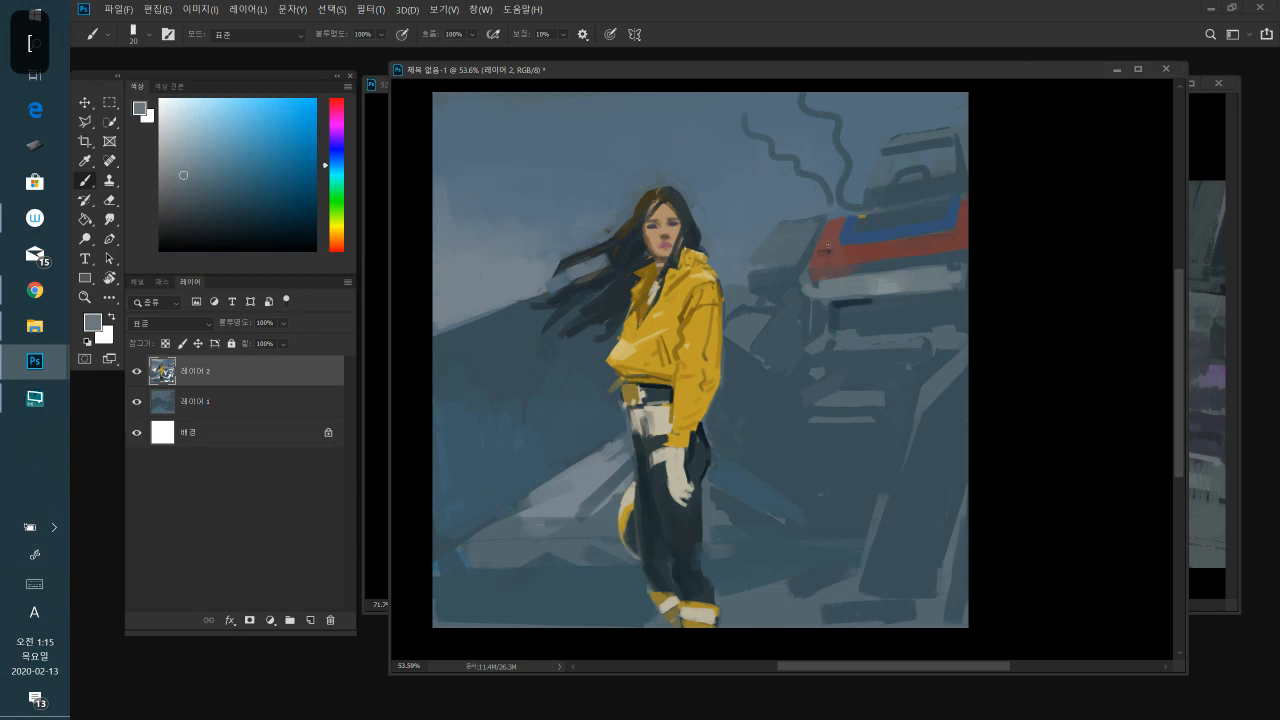
alt+click(826, 250)
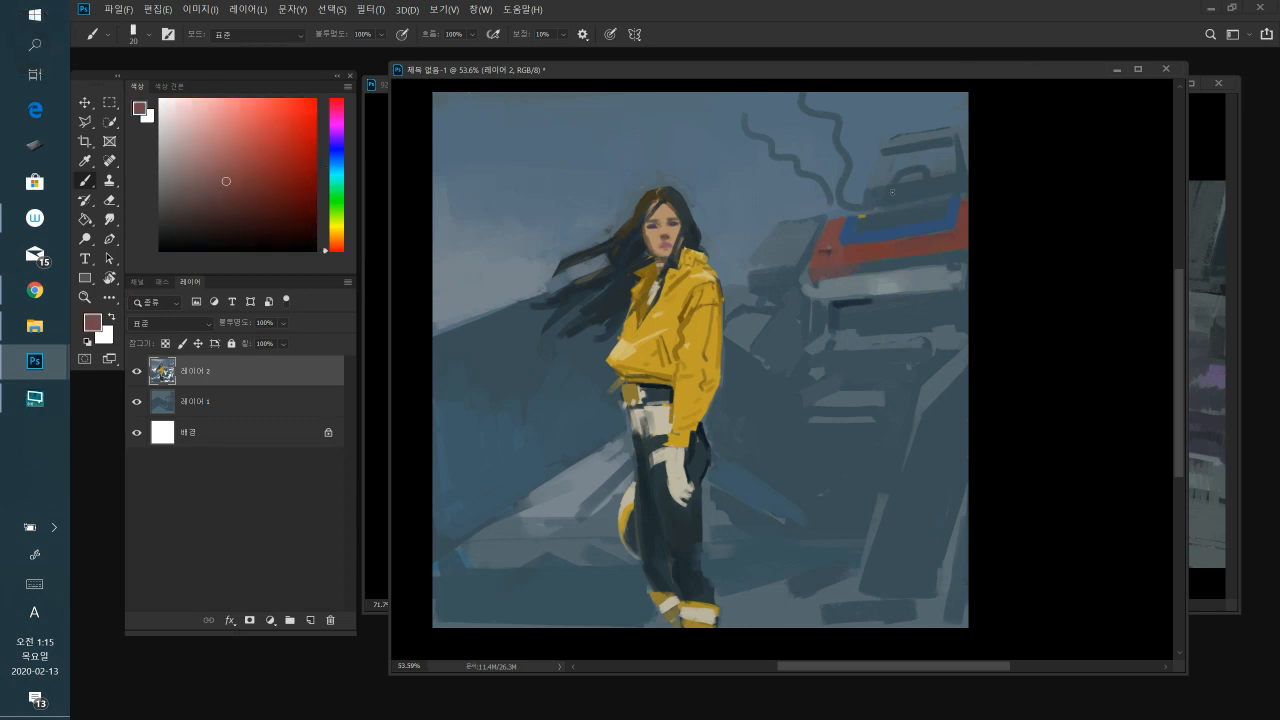
alt+click(856, 304)
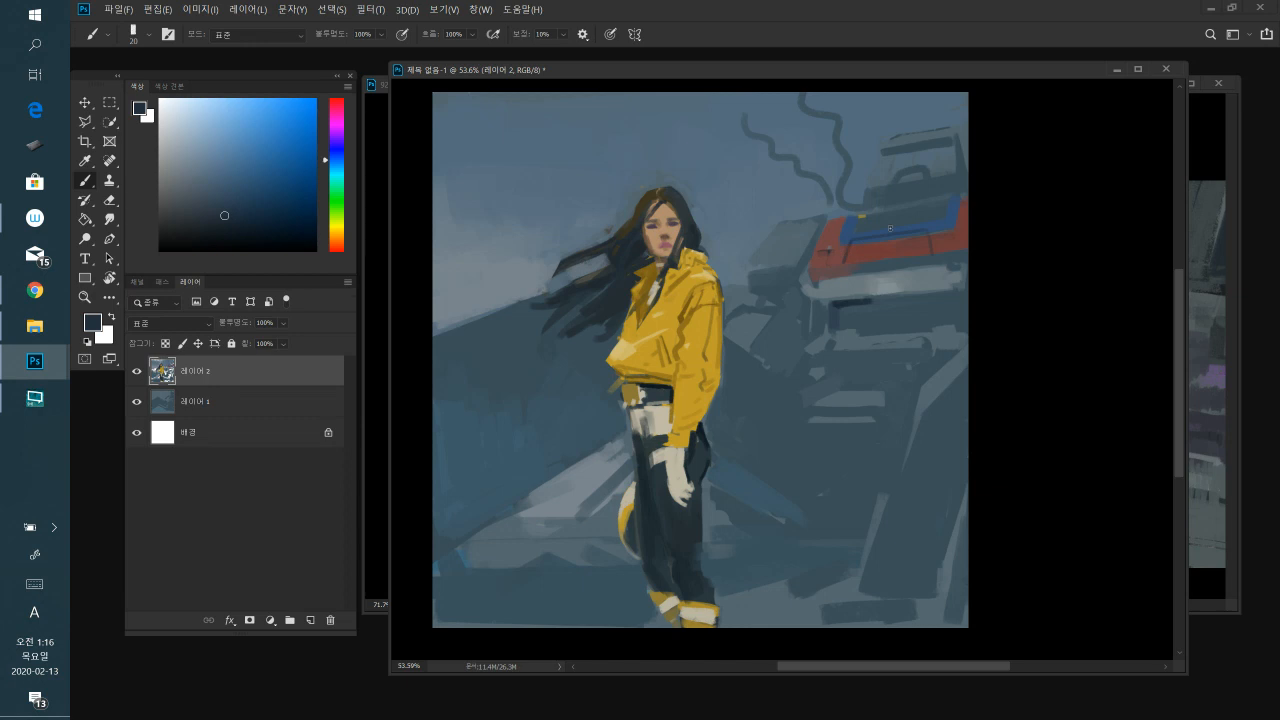
alt+click(852, 257)
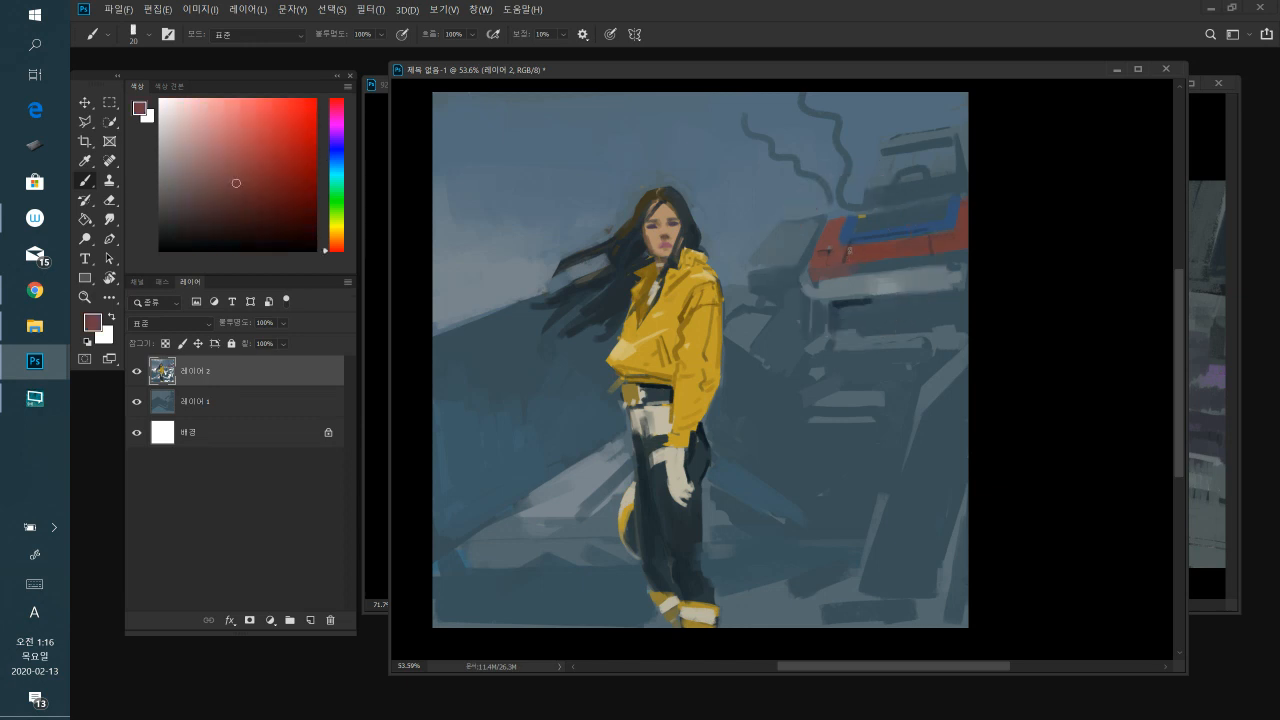
alt+click(852, 268)
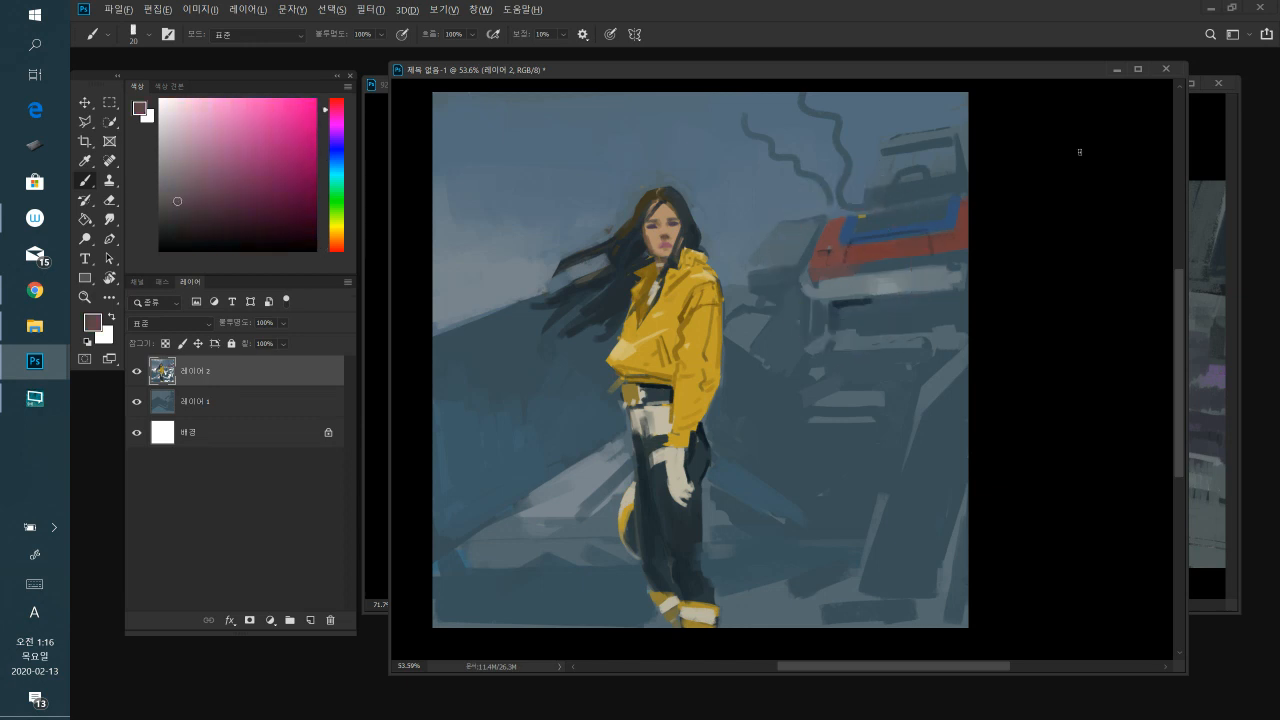
- Paint a dark maroon shadow along the underside of the red block with a size 35 brush
drag(331, 139, 337, 103)
click(207, 218)
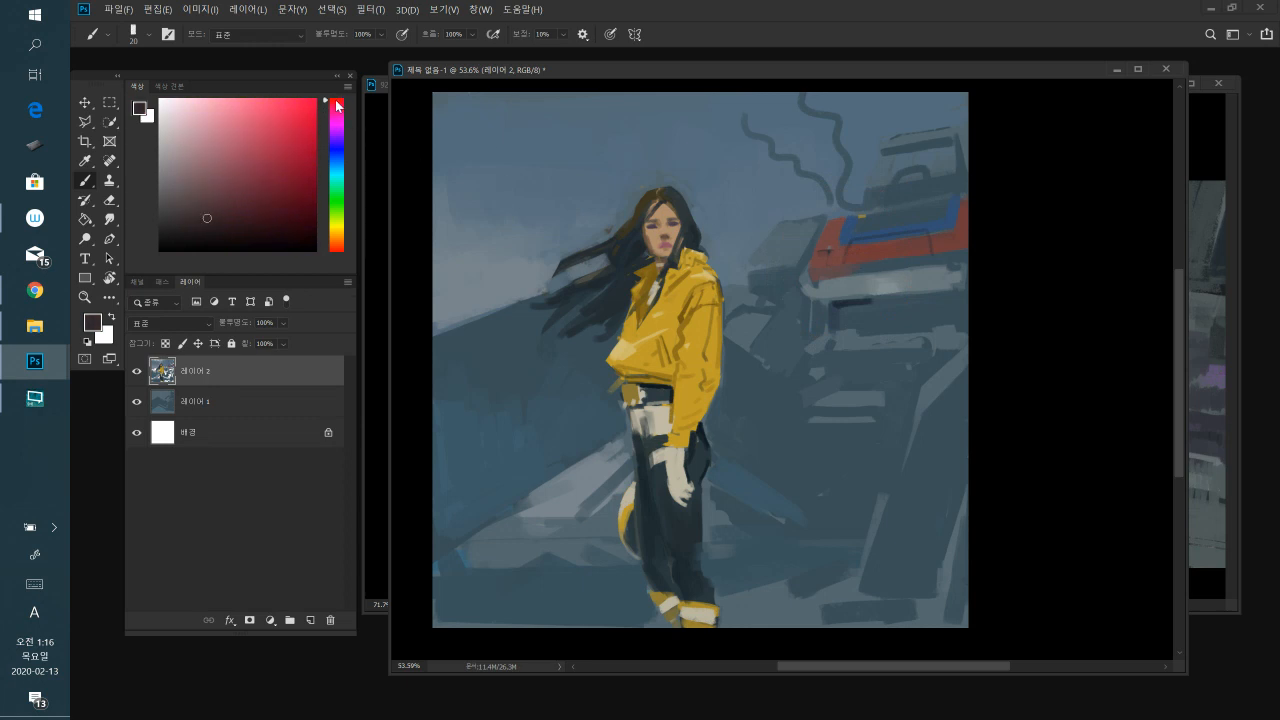
key(bracketright)
mouse_move(205, 216)
mouse_down()
mouse_move(177, 220)
mouse_move(186, 192)
mouse_move(191, 223)
mouse_up()
drag(190, 220, 184, 216)
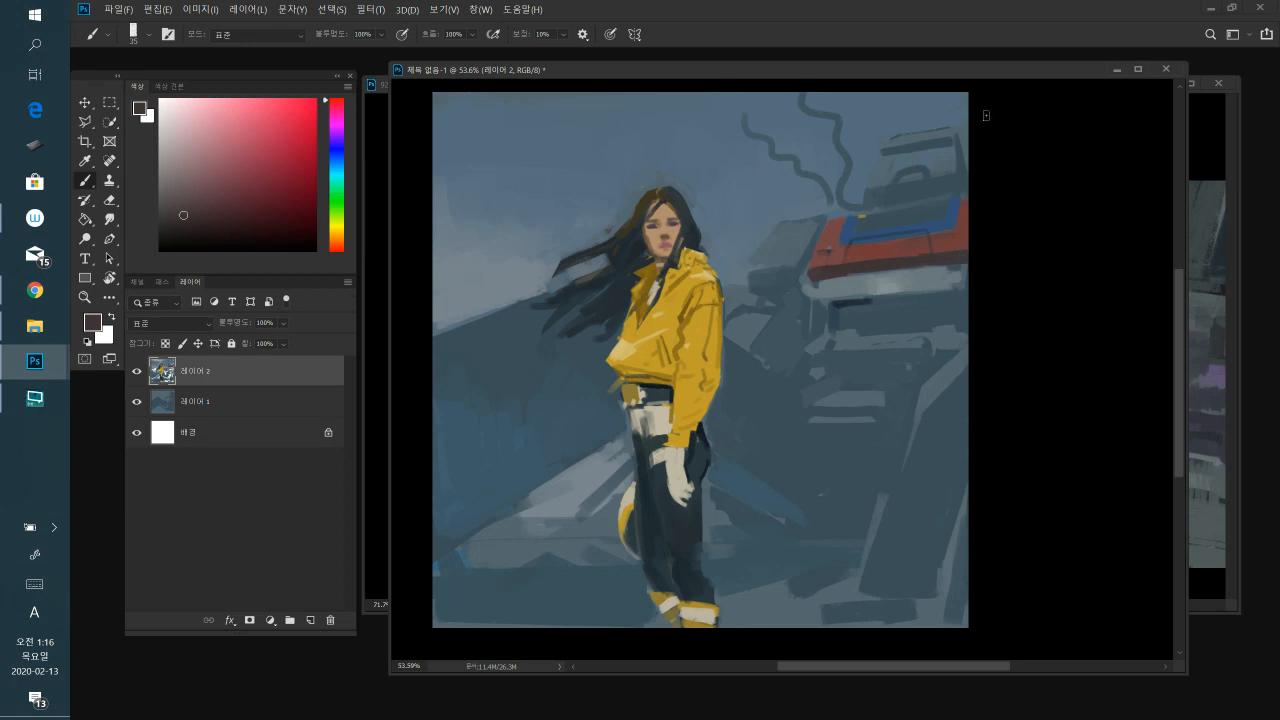
- Paint short dark supports beneath both ends of the red block using sampled navy and grey-blue
alt+click(858, 302)
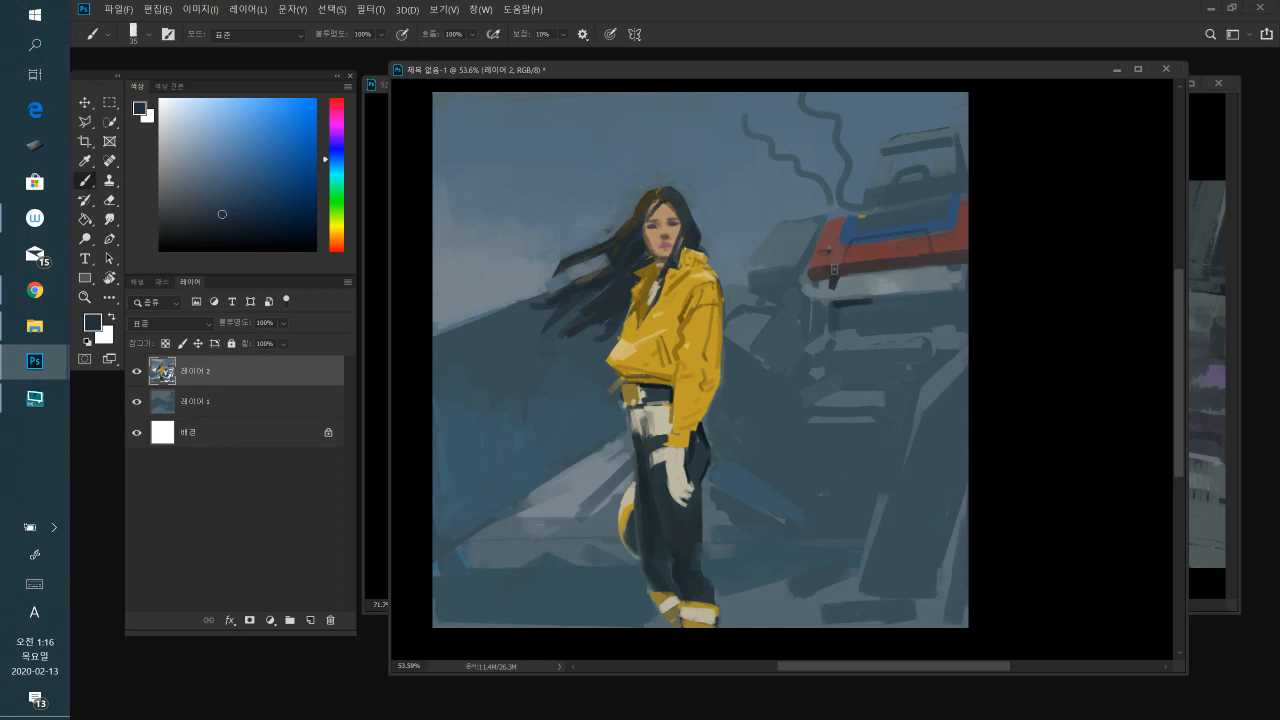
alt+click(830, 276)
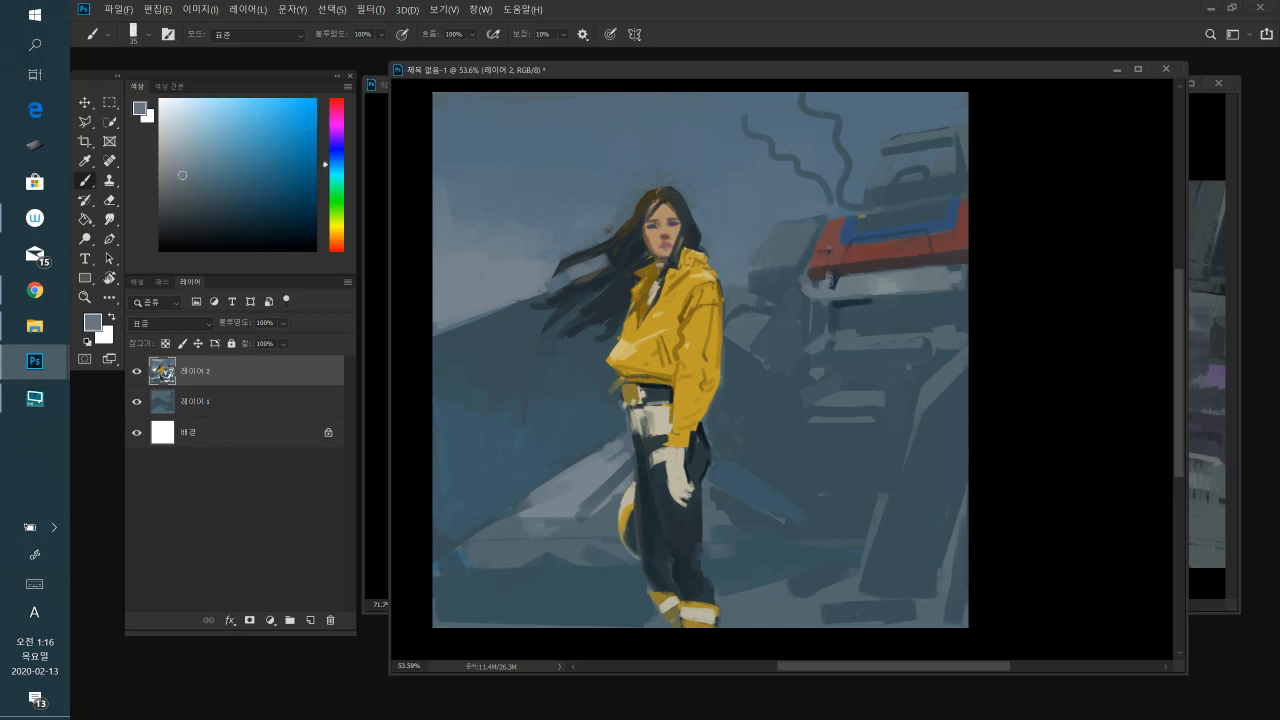
alt+click(834, 279)
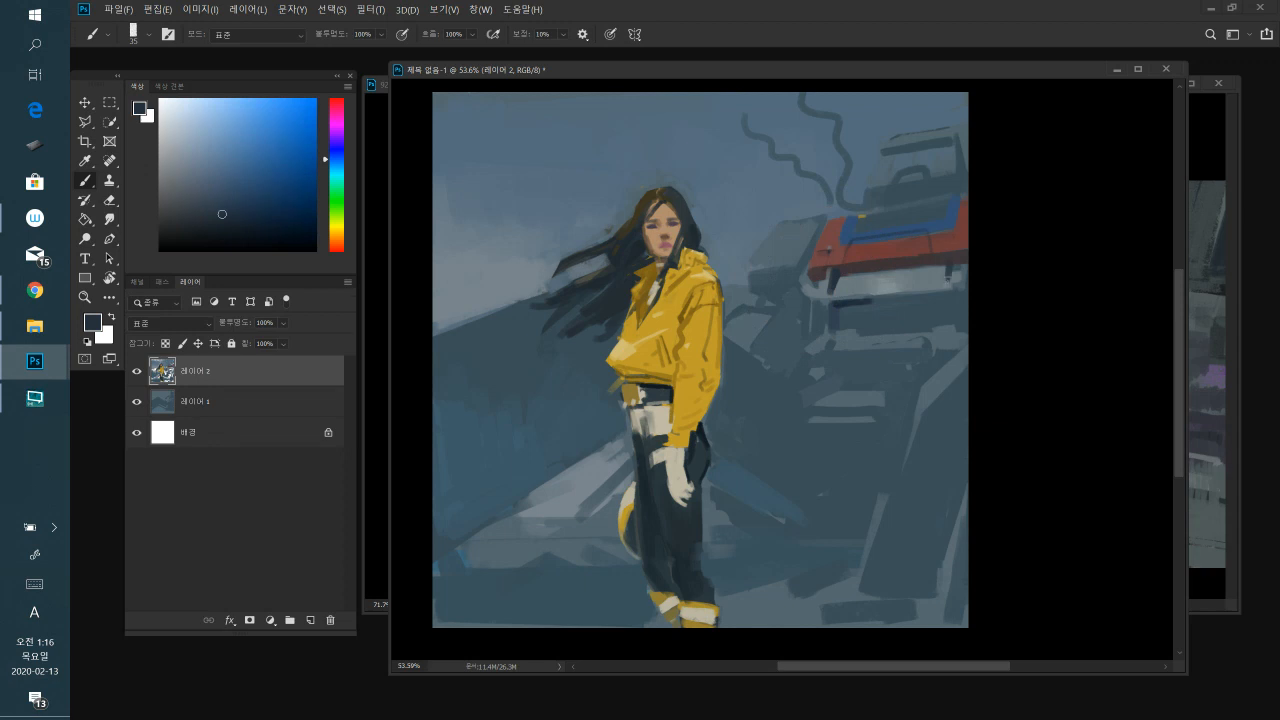
alt+click(956, 277)
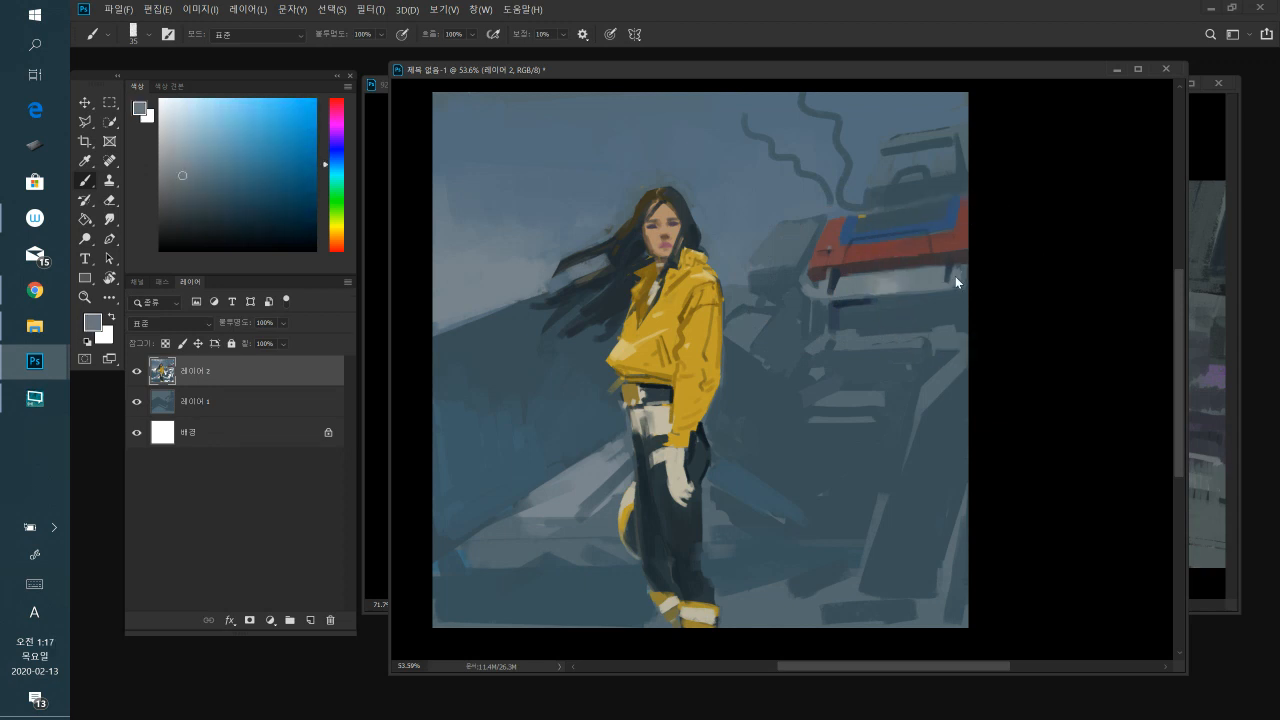
- Reduce the brush to 20 and add small light grey details over the blue strip and red block near the canvas edge
key([)
key([)
key([)
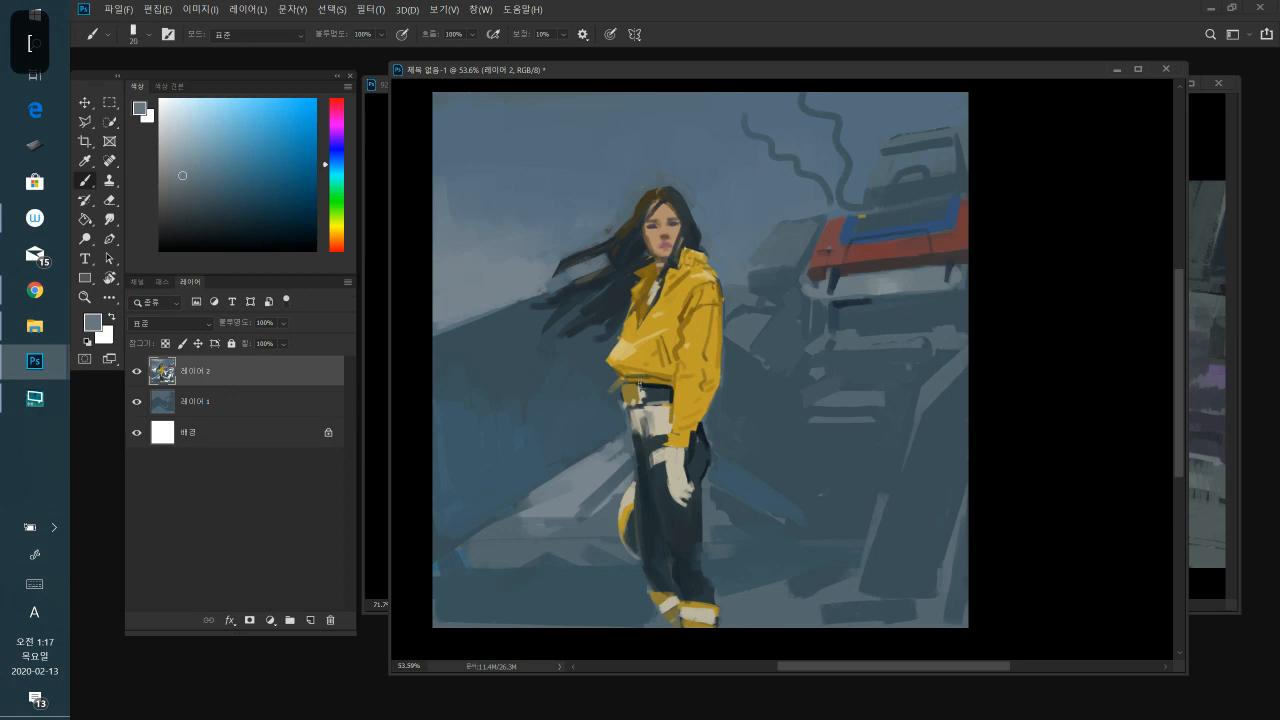
alt+click(928, 277)
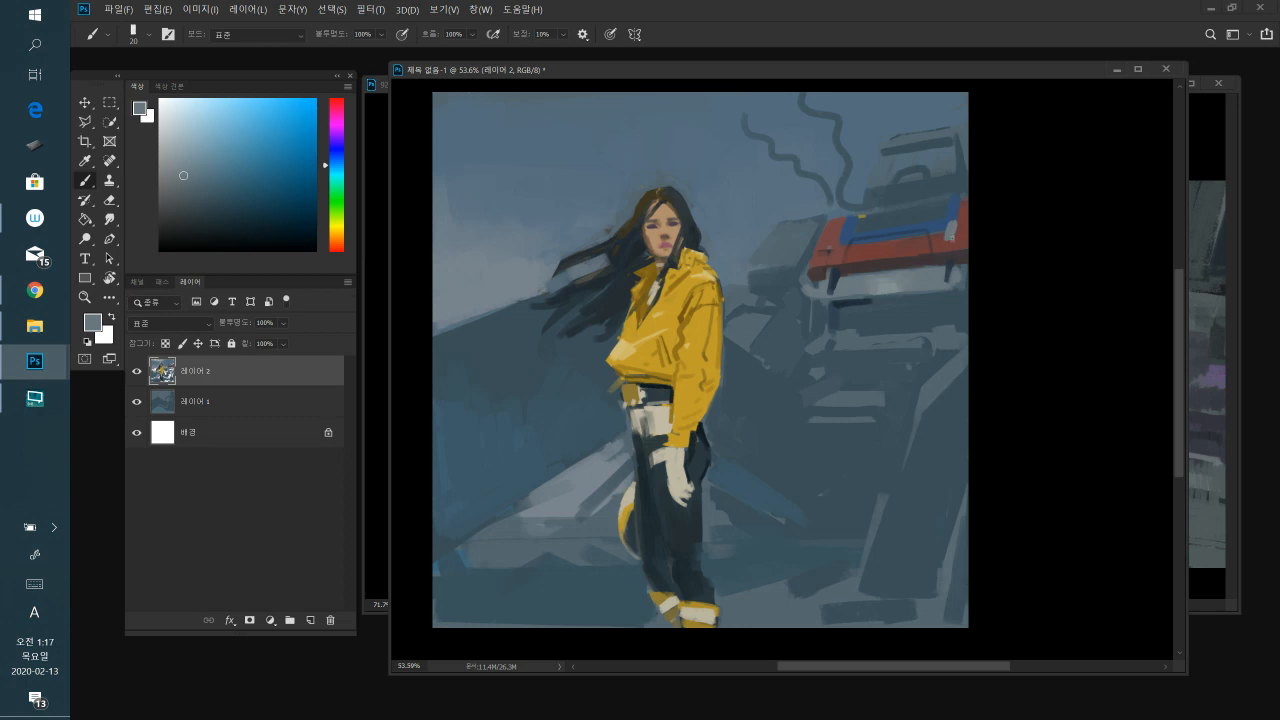
alt+click(953, 216)
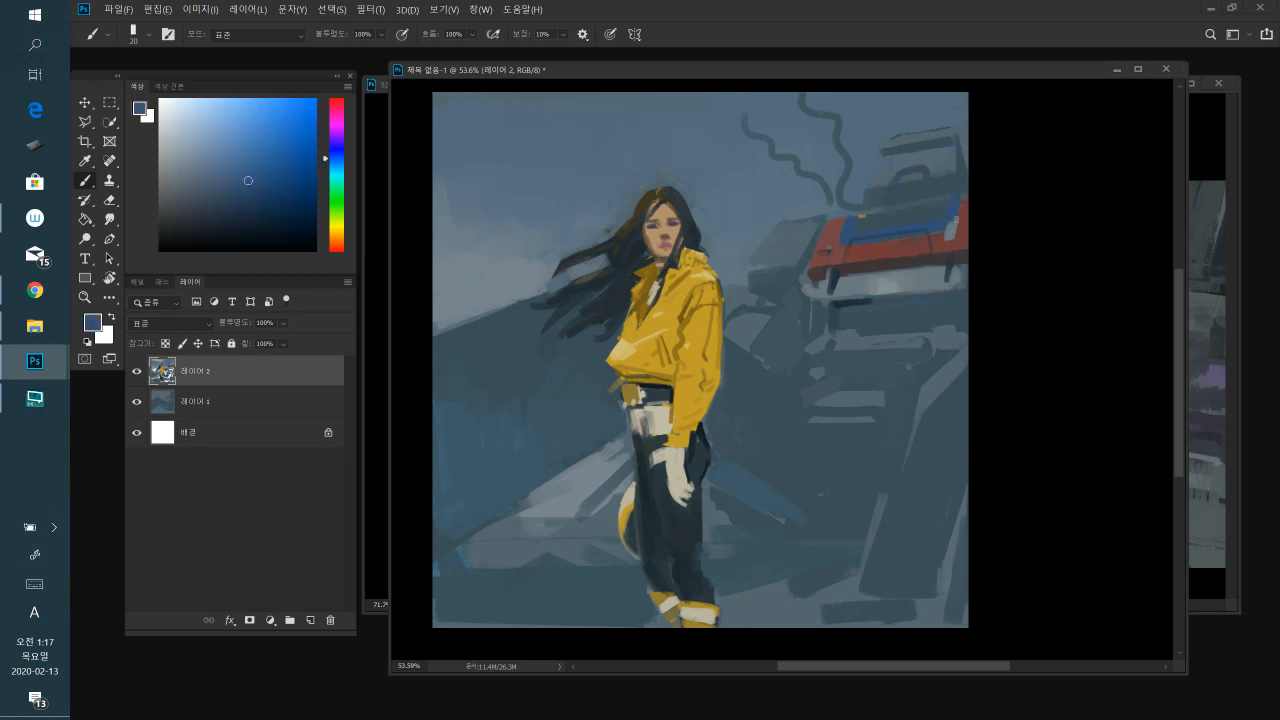
alt+click(945, 244)
alt+click(951, 229)
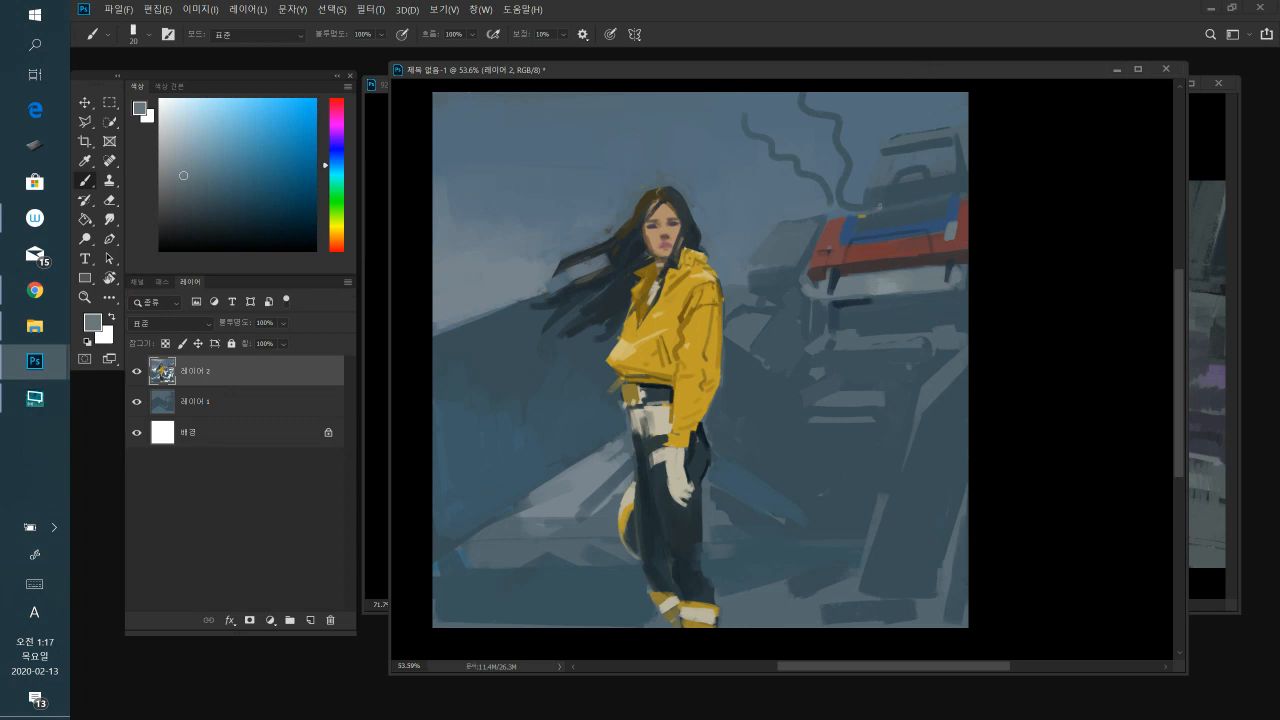
alt+click(952, 228)
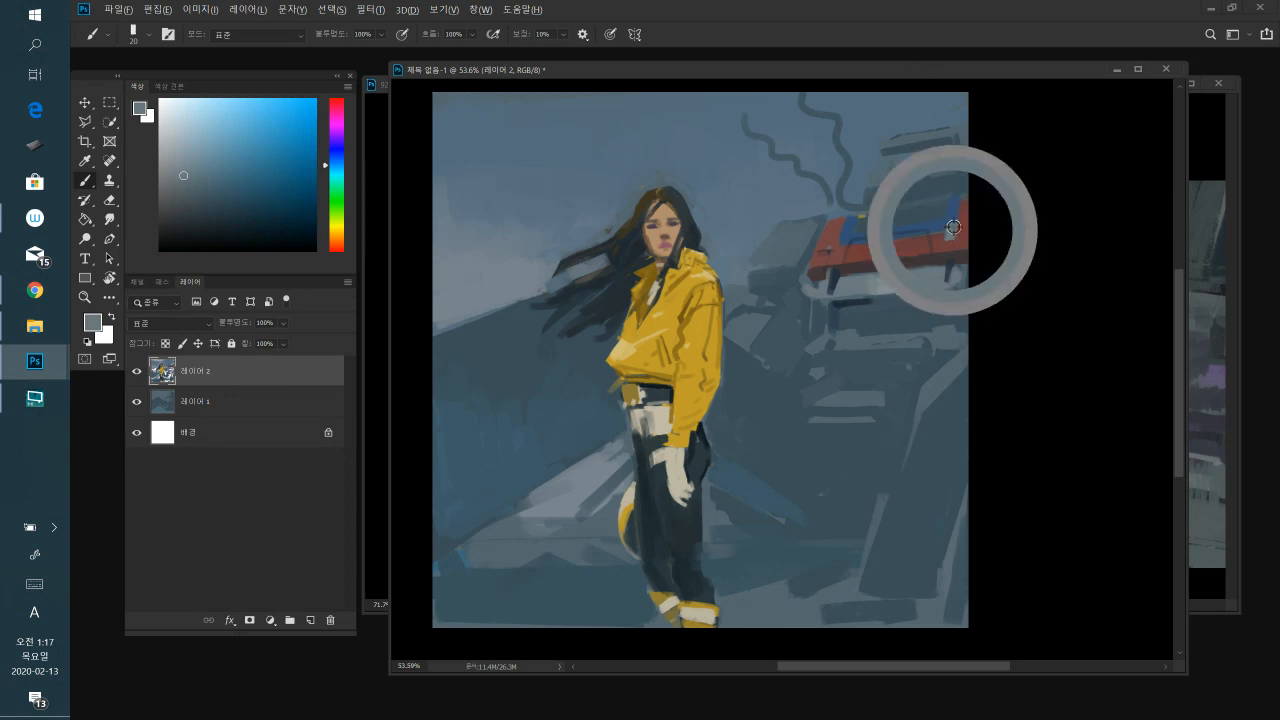
- Touch up the lower light blocks and lighten the edges of the rock beside the jacket with sampled grey-blue
click(272, 408)
click(287, 374)
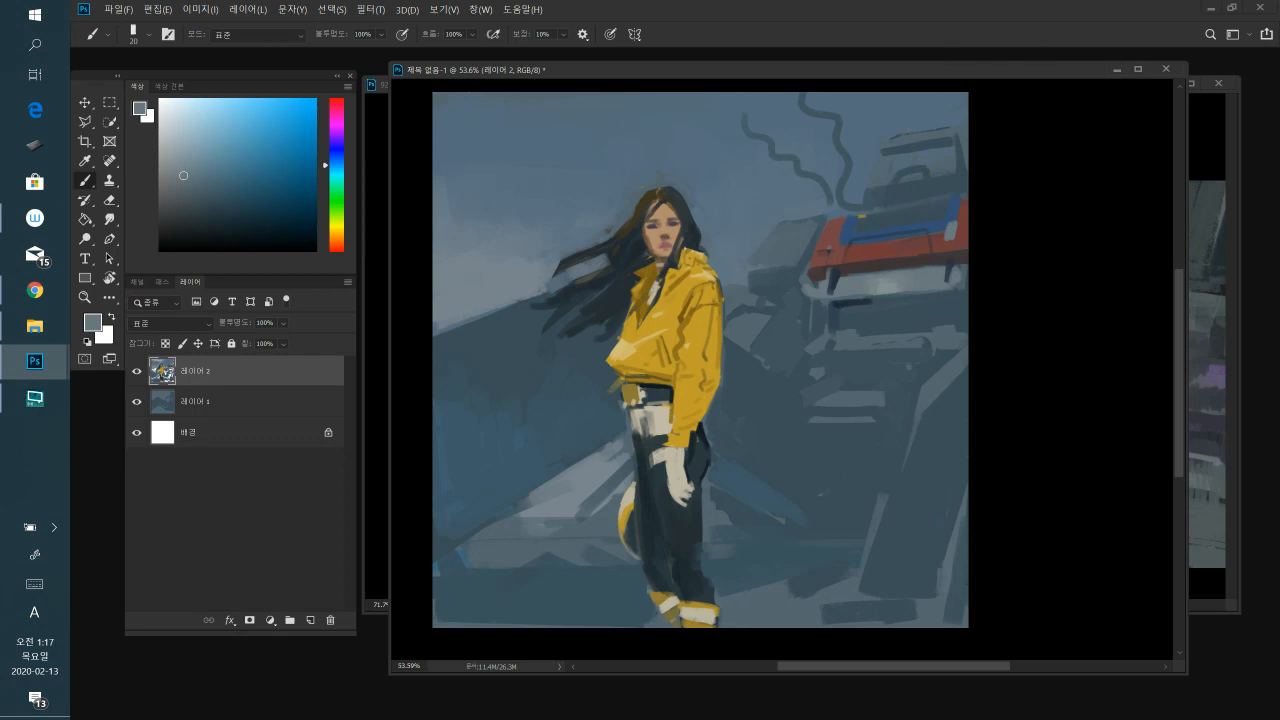
drag(904, 386, 904, 414)
drag(905, 366, 900, 396)
drag(908, 374, 908, 410)
alt+click(896, 410)
alt+click(860, 286)
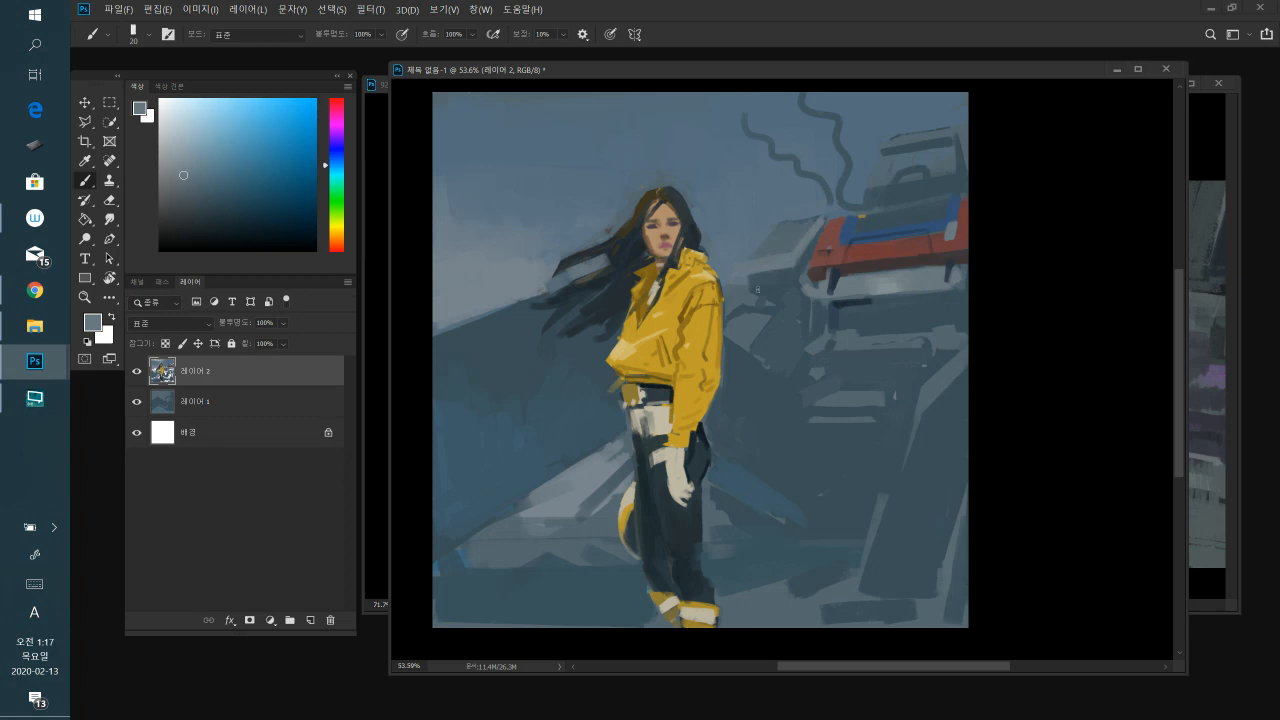
drag(739, 311, 769, 306)
- Enlarge the brush to 45 and paint a dark diagonal line across the slope from behind the figure to the canvas edge with sampled navy
key(bracketright)
key(bracketright)
key(bracketright)
key(bracketright)
key(bracketright)
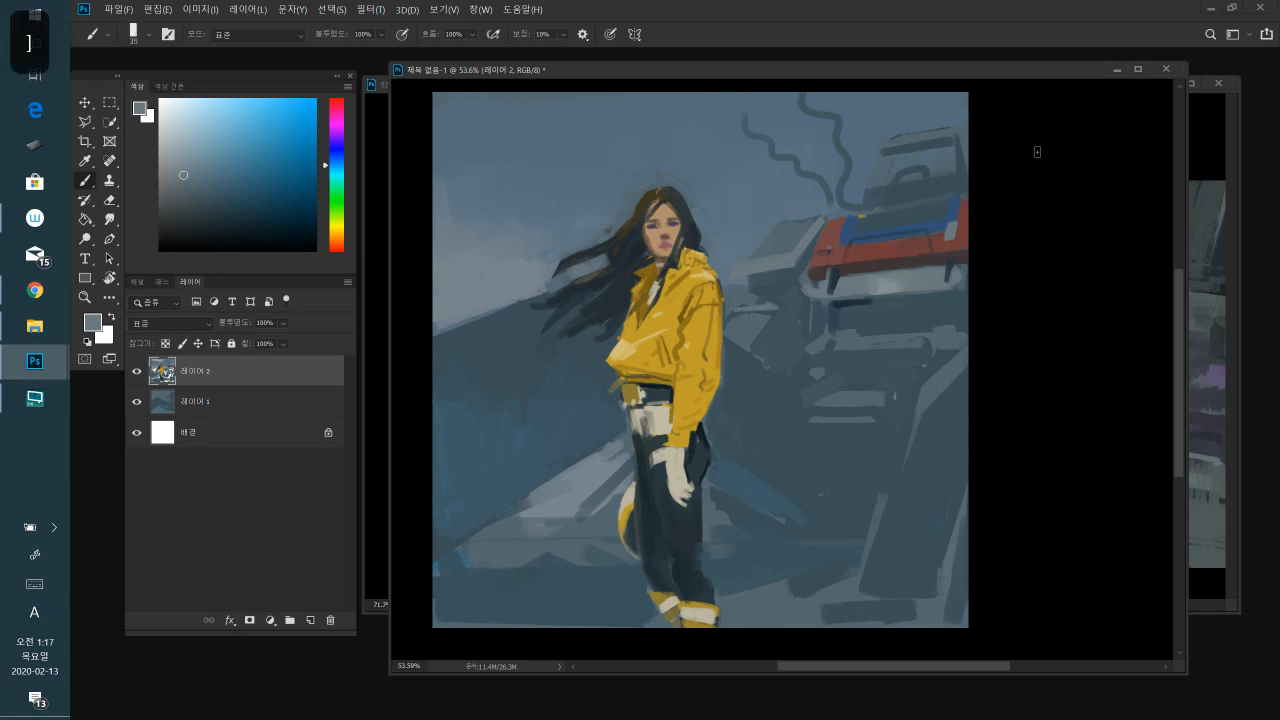
alt+click(884, 251)
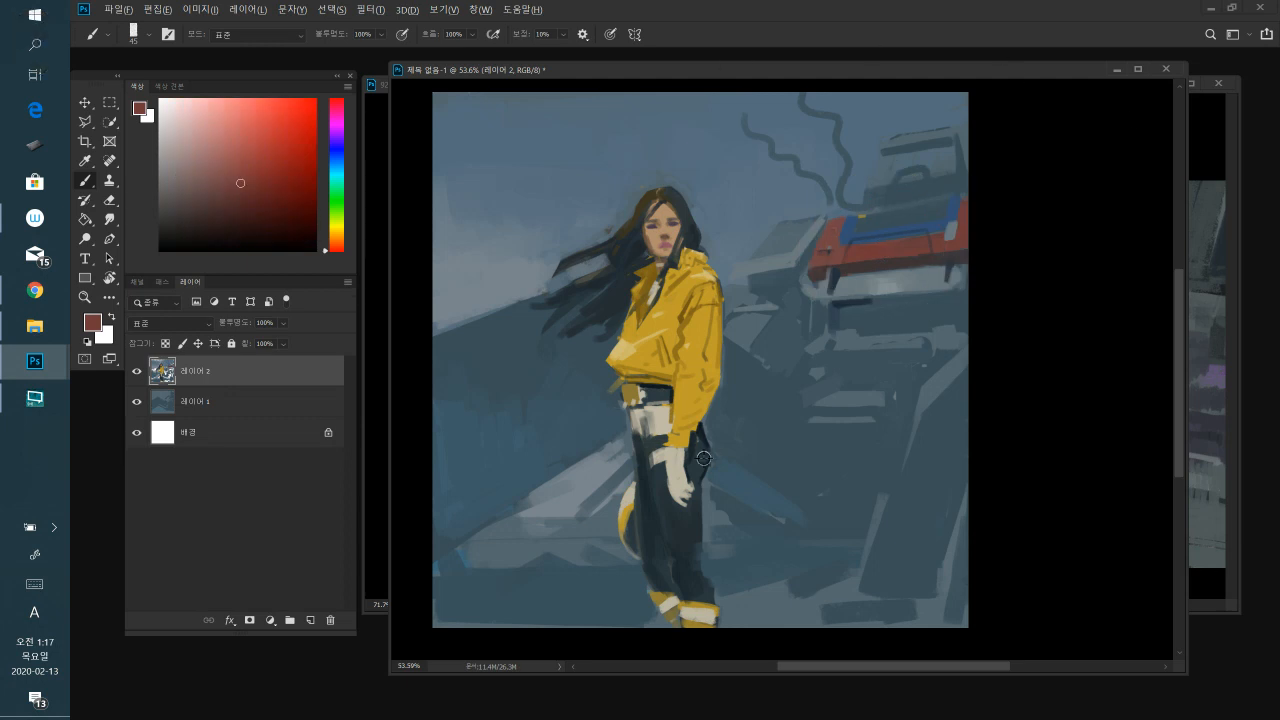
alt+click(707, 382)
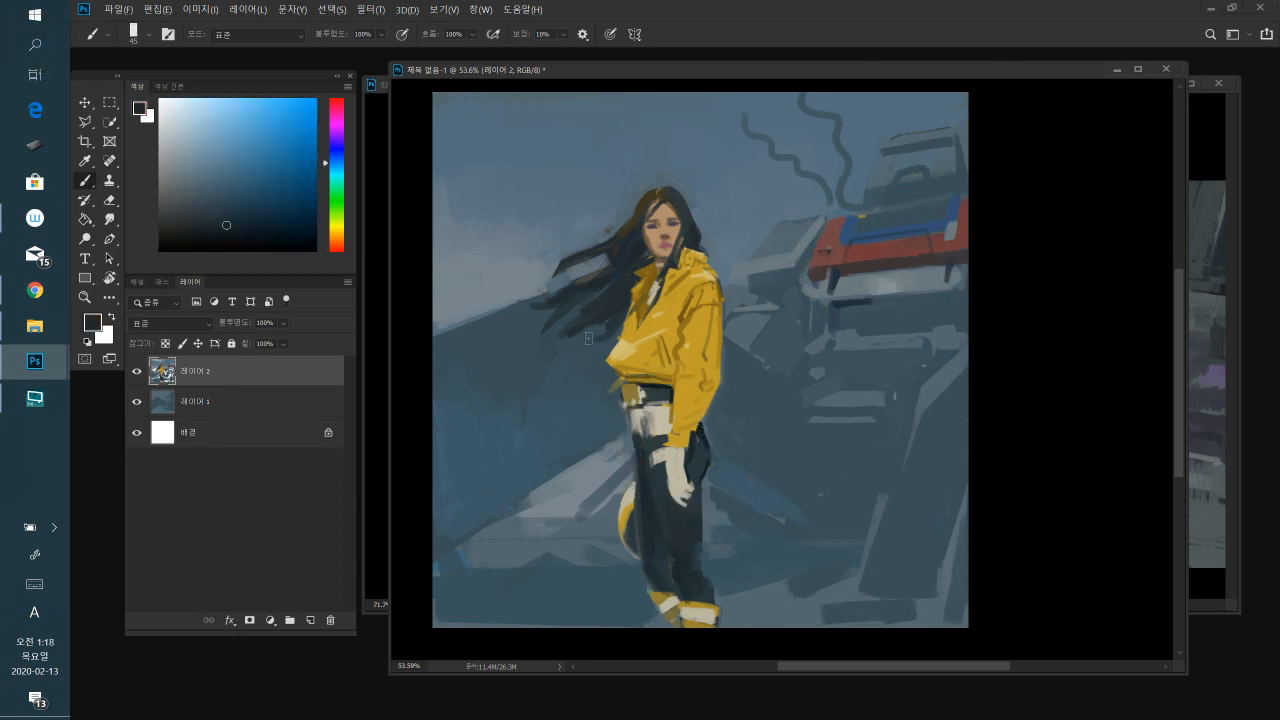
drag(588, 356, 485, 423)
alt+click(520, 404)
drag(484, 422, 452, 439)
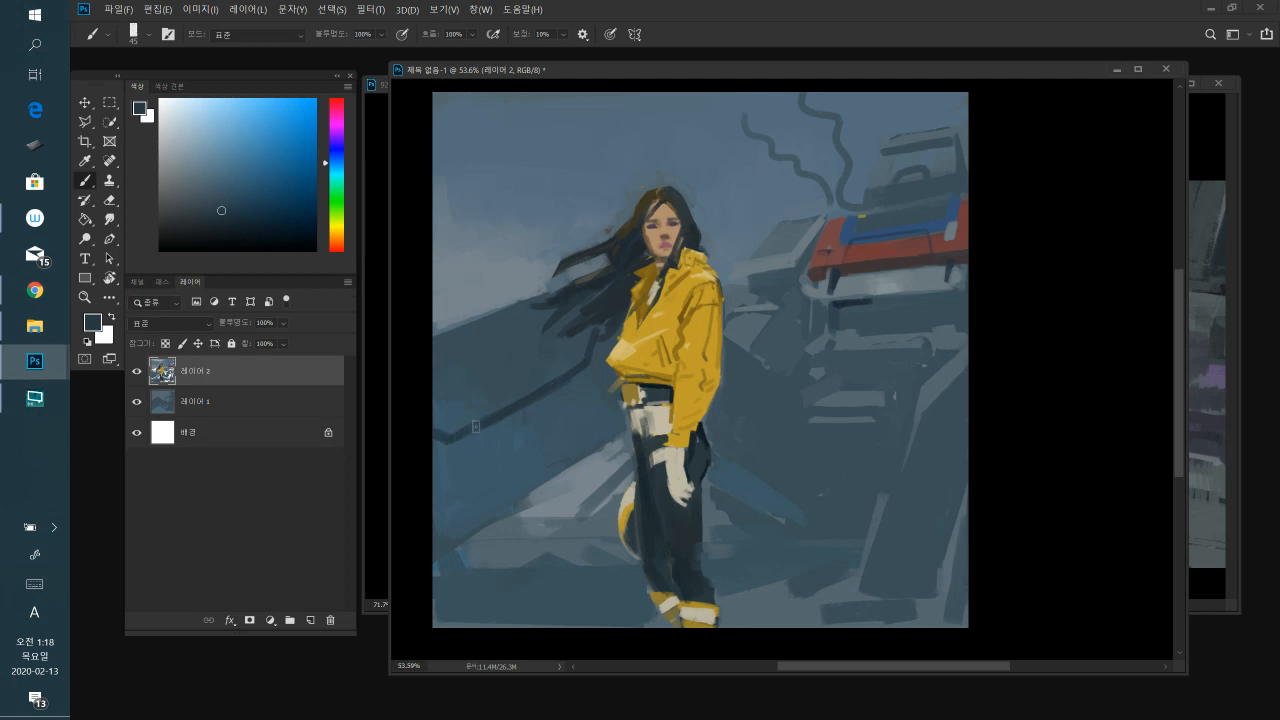
- Paint a dark angular block where the diagonal line meets the canvas edge and touch up the slope above with sampled grey-blue
shift+click(446, 488)
drag(446, 487, 473, 431)
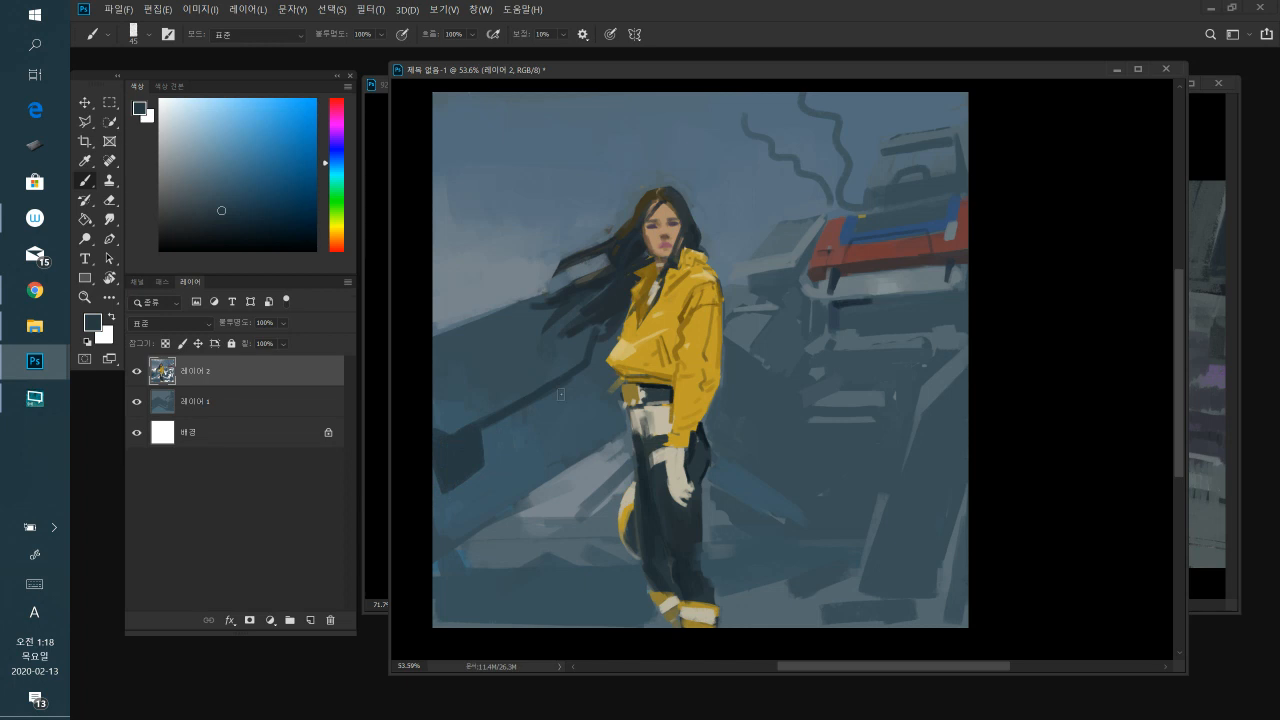
alt+click(926, 274)
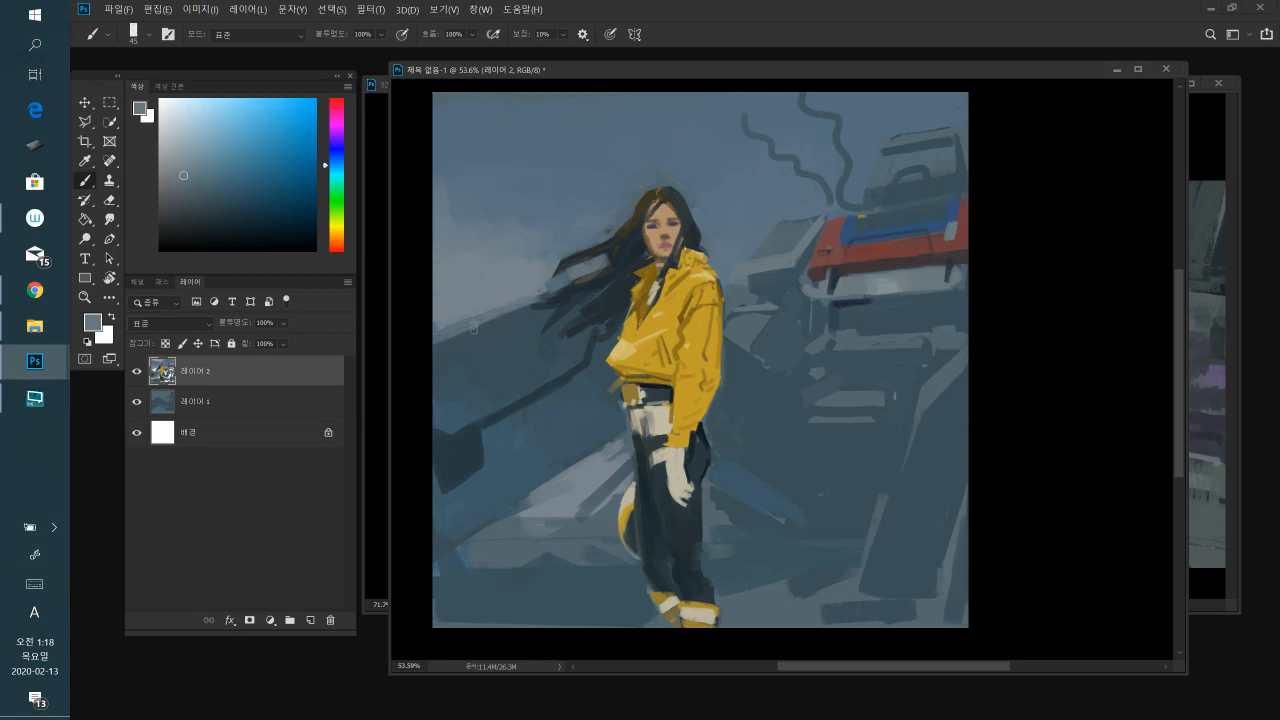
alt+click(492, 336)
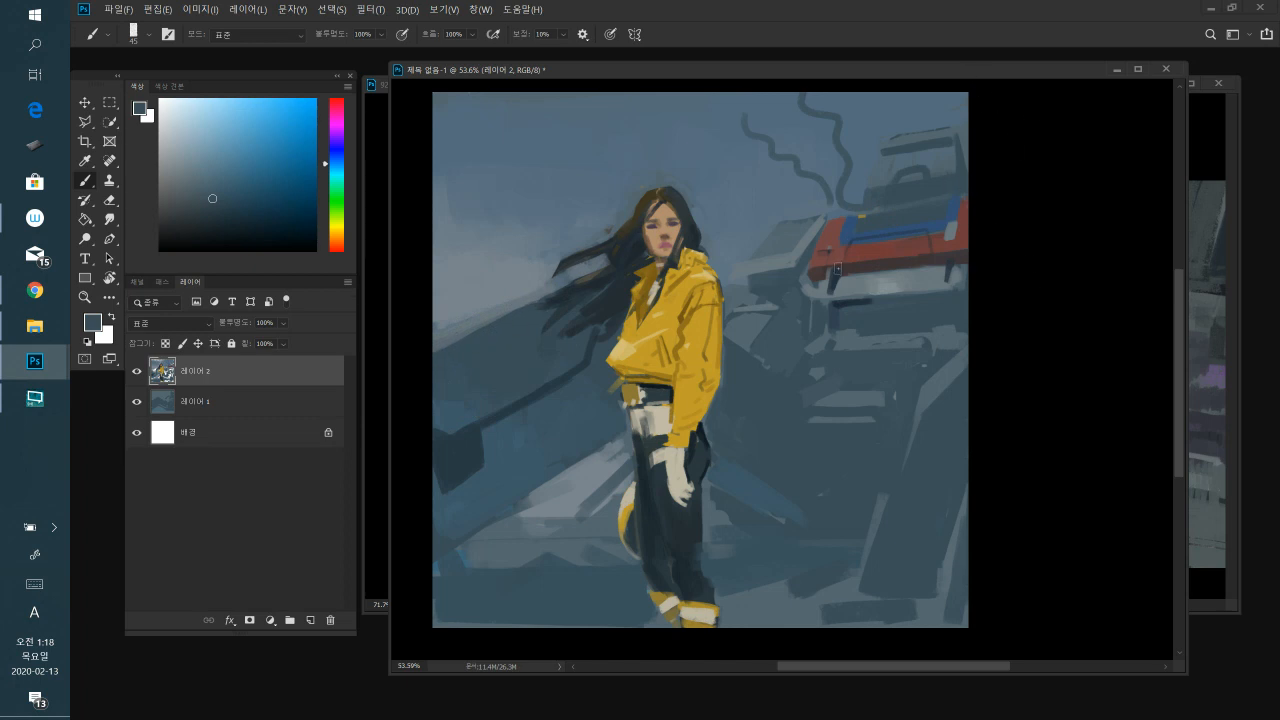
- Mix a saturated red and paint a patch on the shoulder of the yellow jacket
alt+click(707, 298)
drag(334, 230, 337, 247)
drag(295, 139, 302, 140)
drag(694, 306, 700, 289)
click(337, 250)
mouse_move(705, 300)
mouse_down()
mouse_move(707, 286)
mouse_move(707, 302)
mouse_up()
- Reduce the brush to 25 and extend the shoulder patch with slightly varied crimson reds
key(bracketleft)
key(bracketleft)
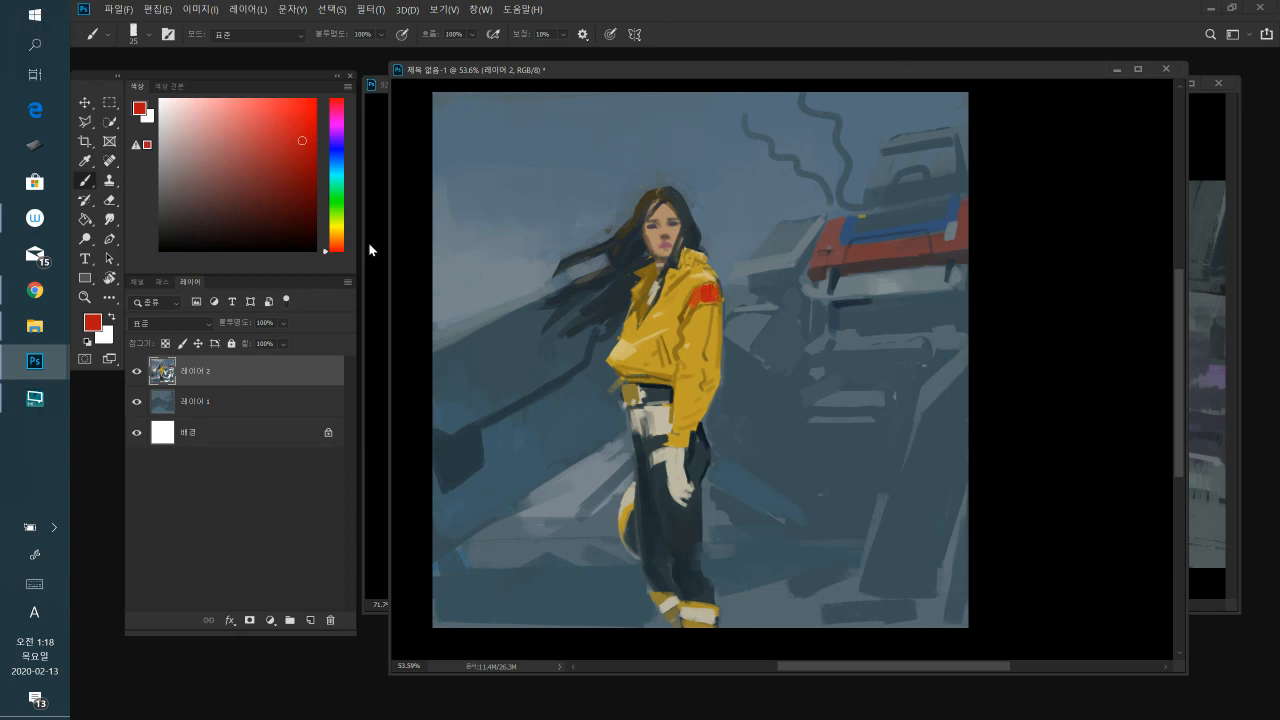
click(337, 102)
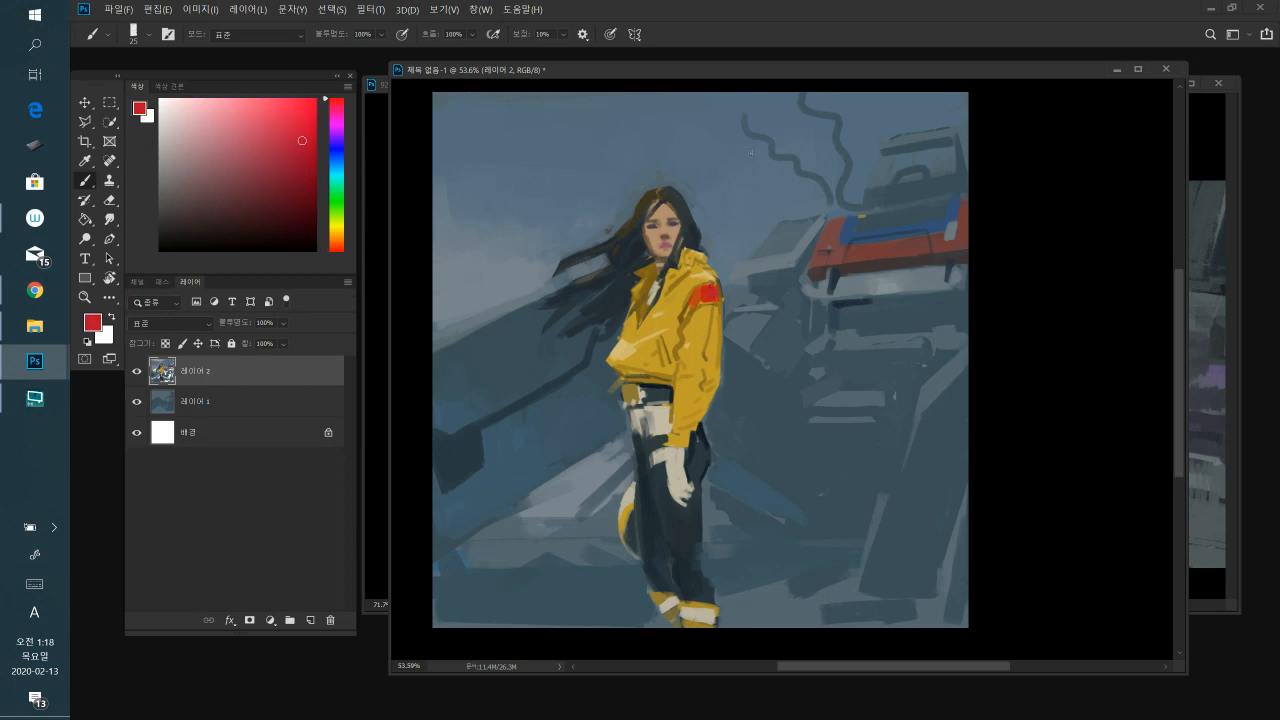
drag(705, 284, 714, 291)
click(282, 144)
drag(717, 288, 719, 302)
- Add a near-black marking inside the red shoulder patch and define its edges against the sleeve
drag(300, 134, 232, 191)
click(209, 198)
click(201, 224)
alt+click(691, 293)
mouse_move(691, 293)
mouse_down()
mouse_move(679, 316)
mouse_move(711, 285)
mouse_move(698, 308)
mouse_move(721, 315)
mouse_up()
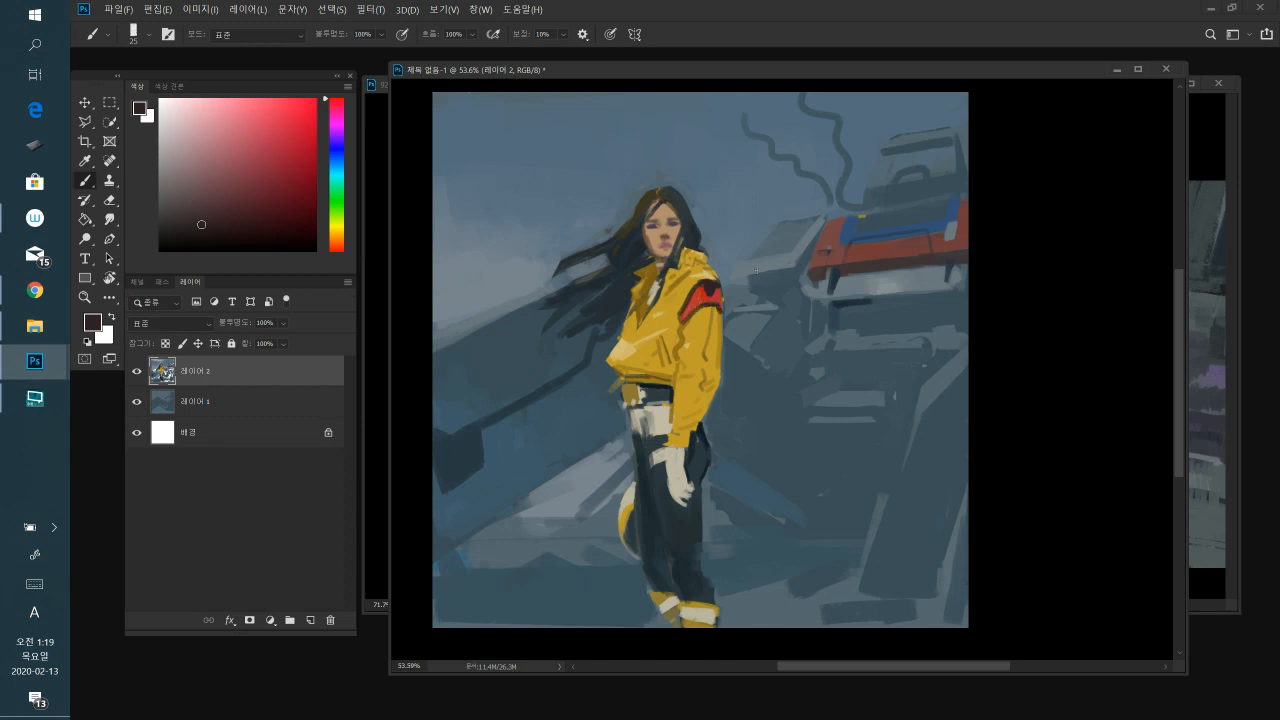
- Reduce the brush to 10 and draw the sleeve cuff's seams in sampled dark ochre
key(bracketleft)
key(bracketleft)
key(bracketleft)
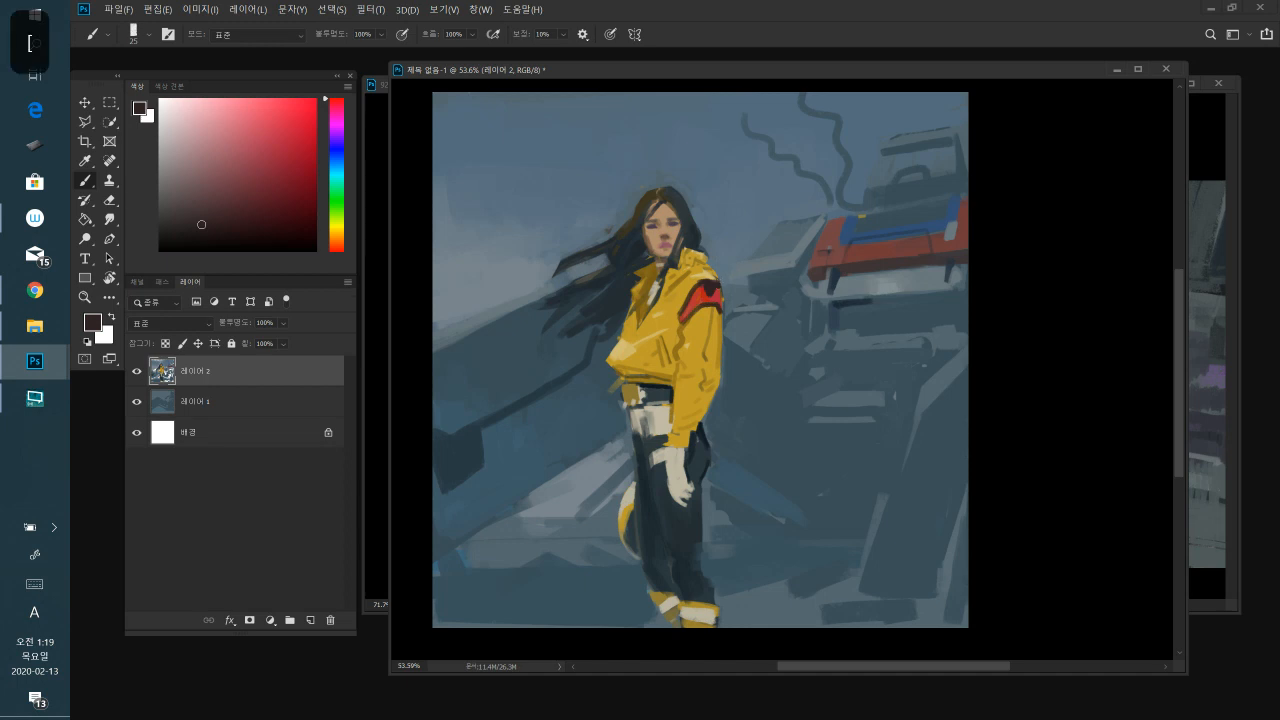
alt+click(682, 332)
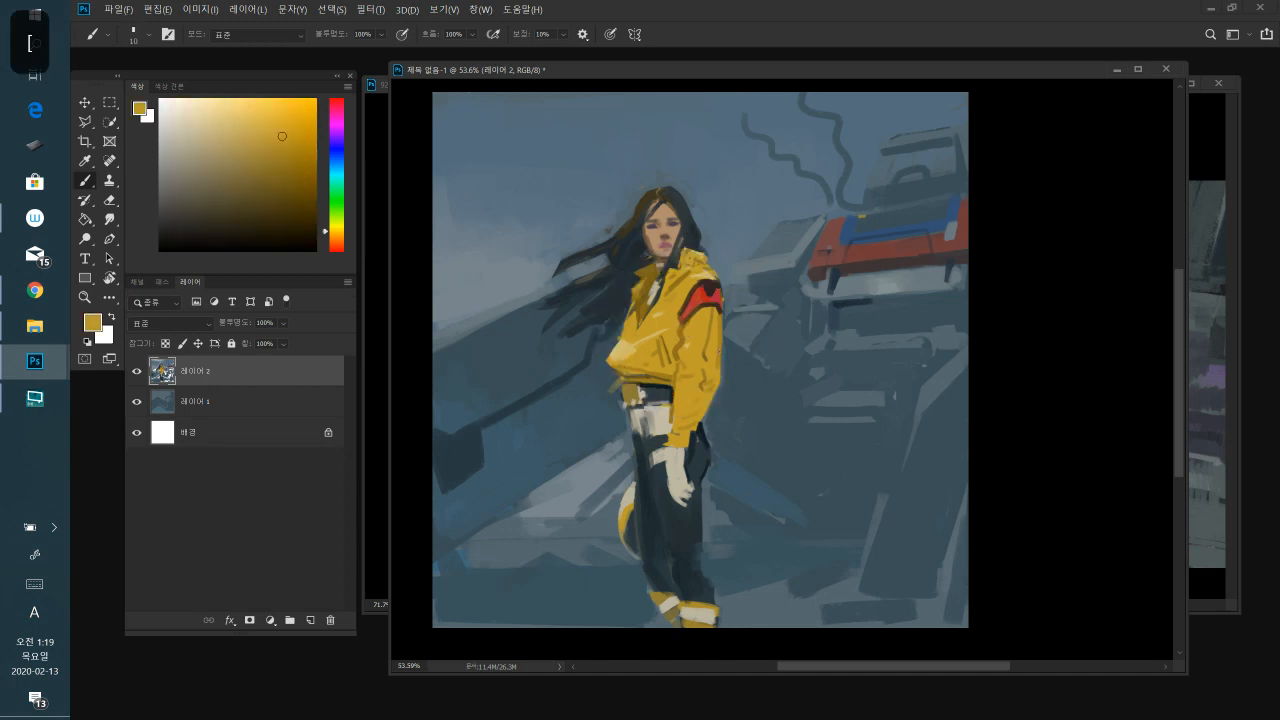
alt+click(680, 341)
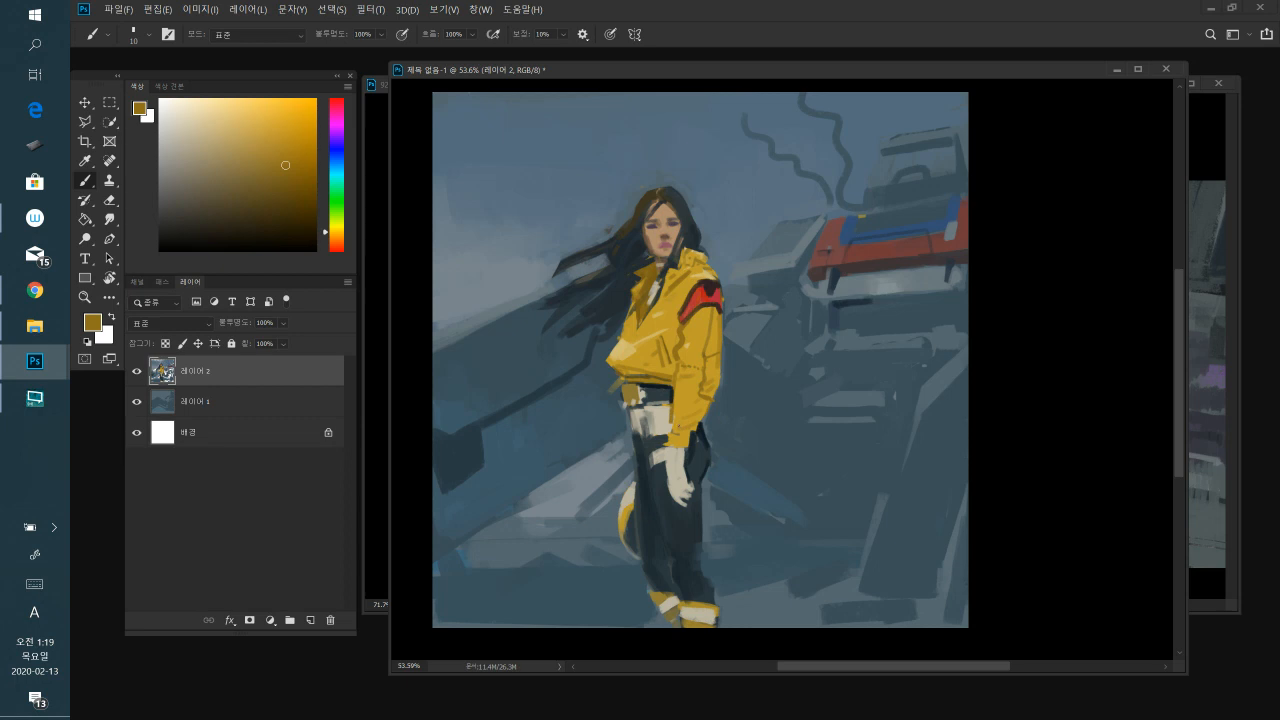
drag(670, 426, 696, 430)
drag(674, 447, 692, 443)
- Refine the folds and pocket area on the jacket front with sampled light and dark ochres
drag(633, 337, 623, 349)
alt+click(620, 346)
alt+click(643, 329)
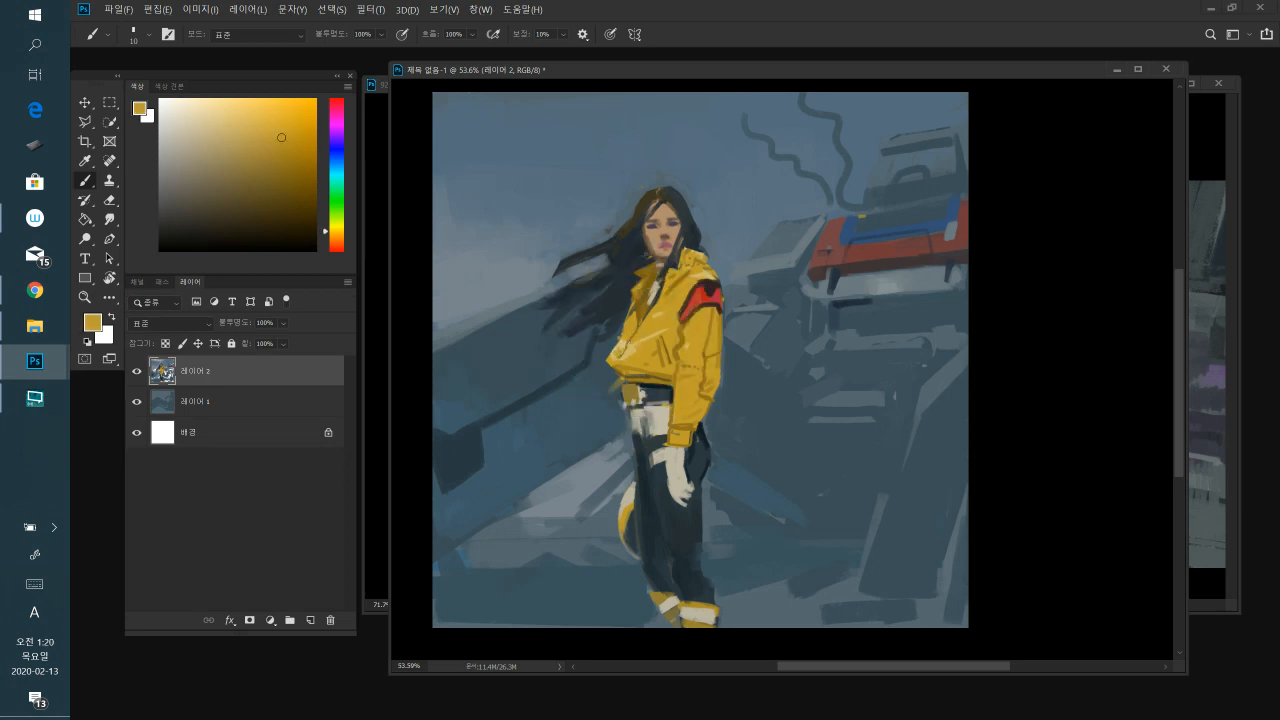
alt+click(630, 348)
alt+click(644, 309)
- Enlarge the brush to 35 and rework the jacket's lapel and chest with sampled ochre and yellow
drag(876, 416, 880, 354)
key(bracketright)
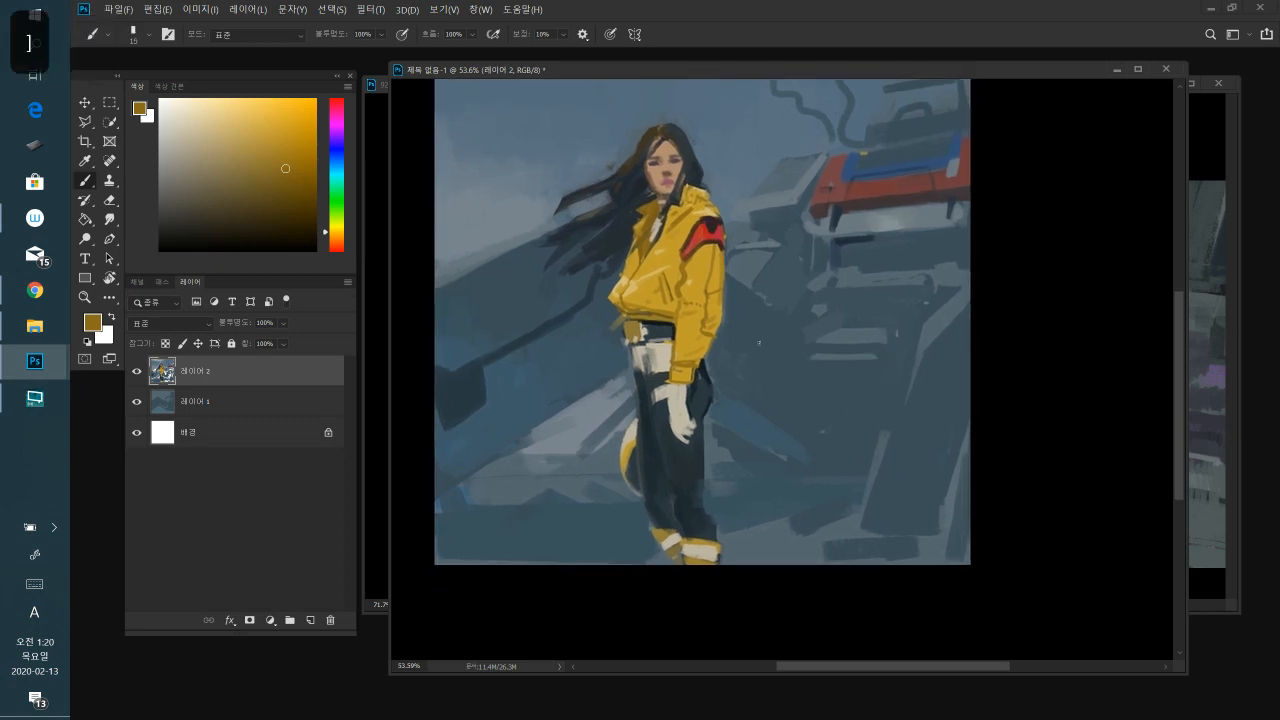
drag(884, 307, 904, 347)
key(bracketright)
key(bracketright)
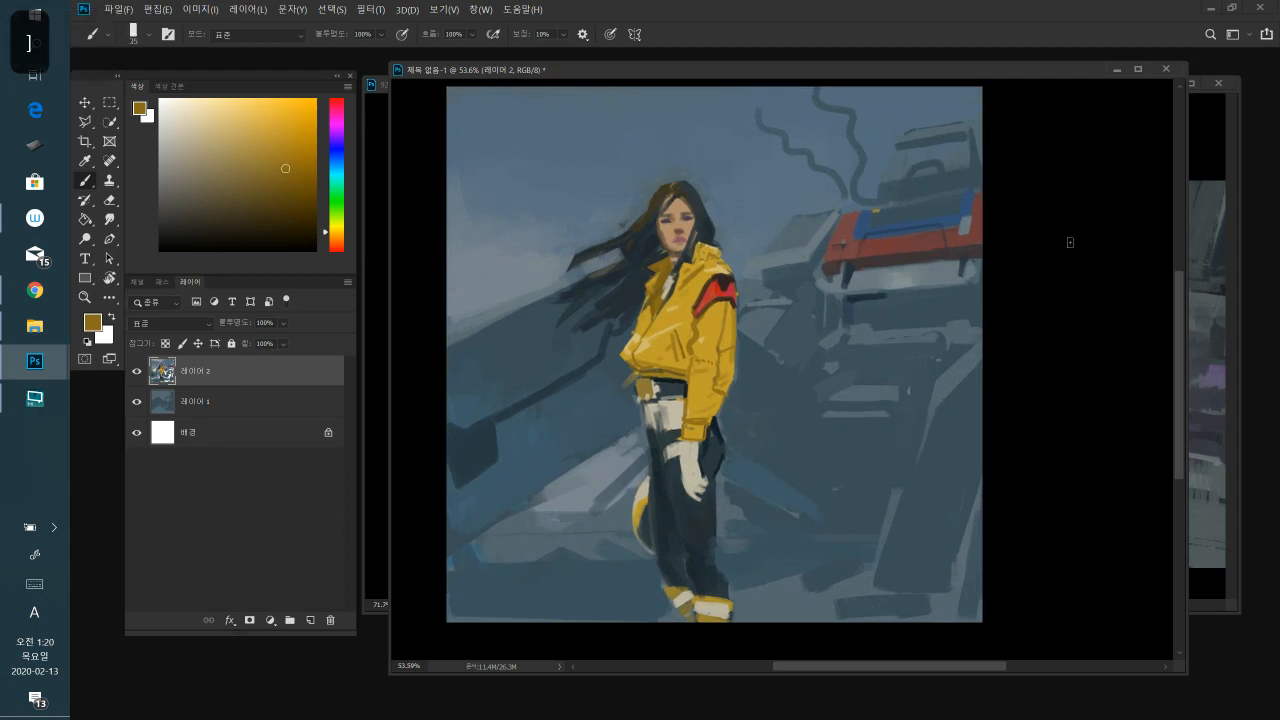
alt+click(660, 291)
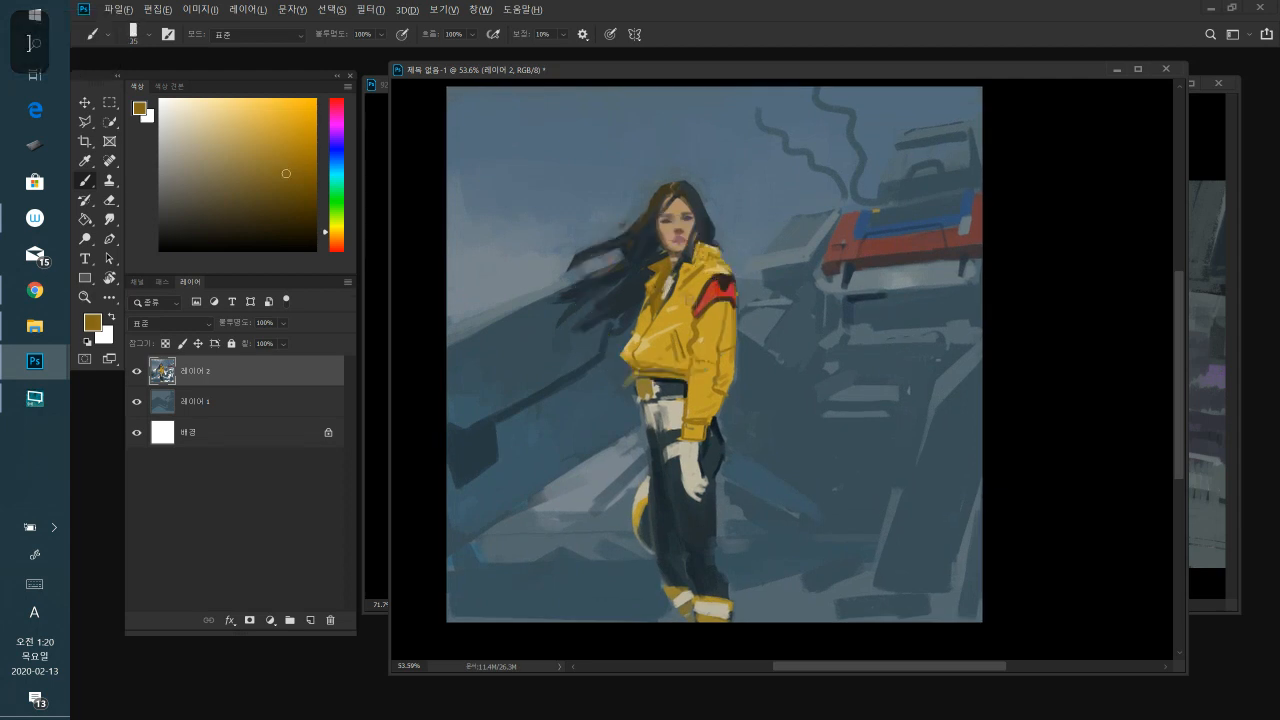
alt+click(690, 290)
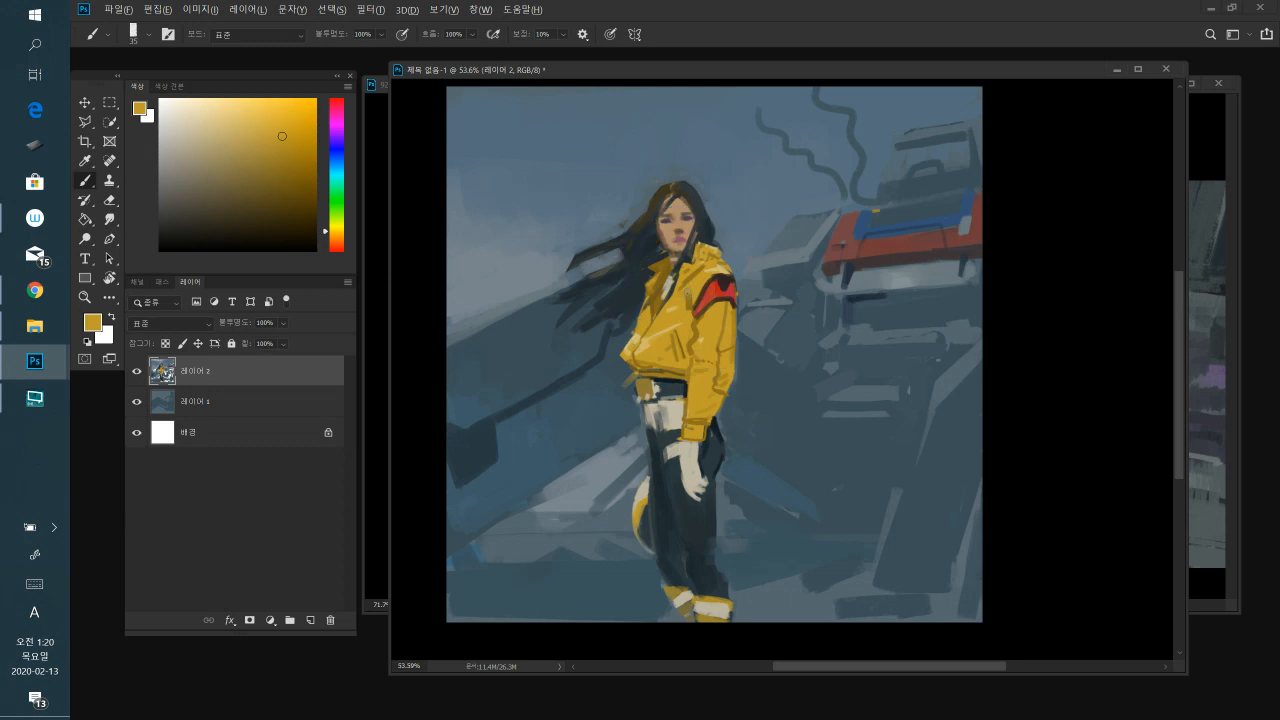
- Reduce the brush to 15 and refine the jacket's collar and shoulder with sampled dark brown and yellow
alt+click(660, 292)
key(bracketleft)
key(bracketleft)
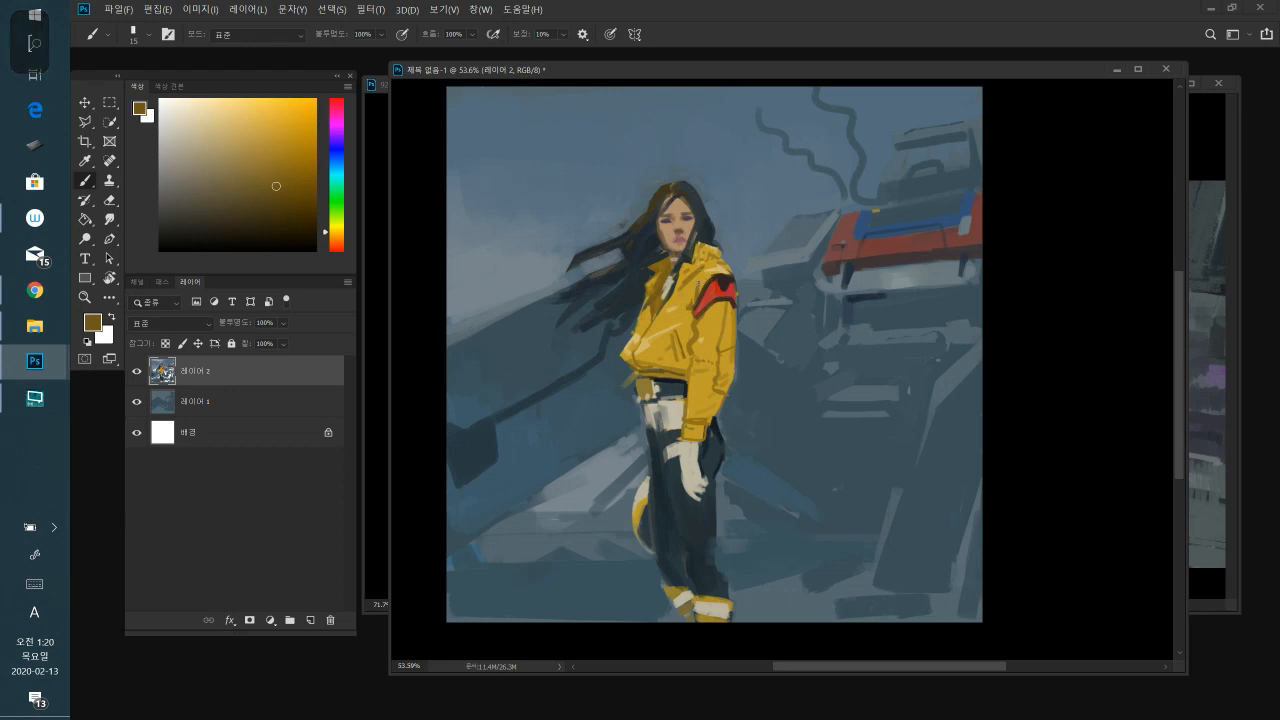
alt+click(702, 272)
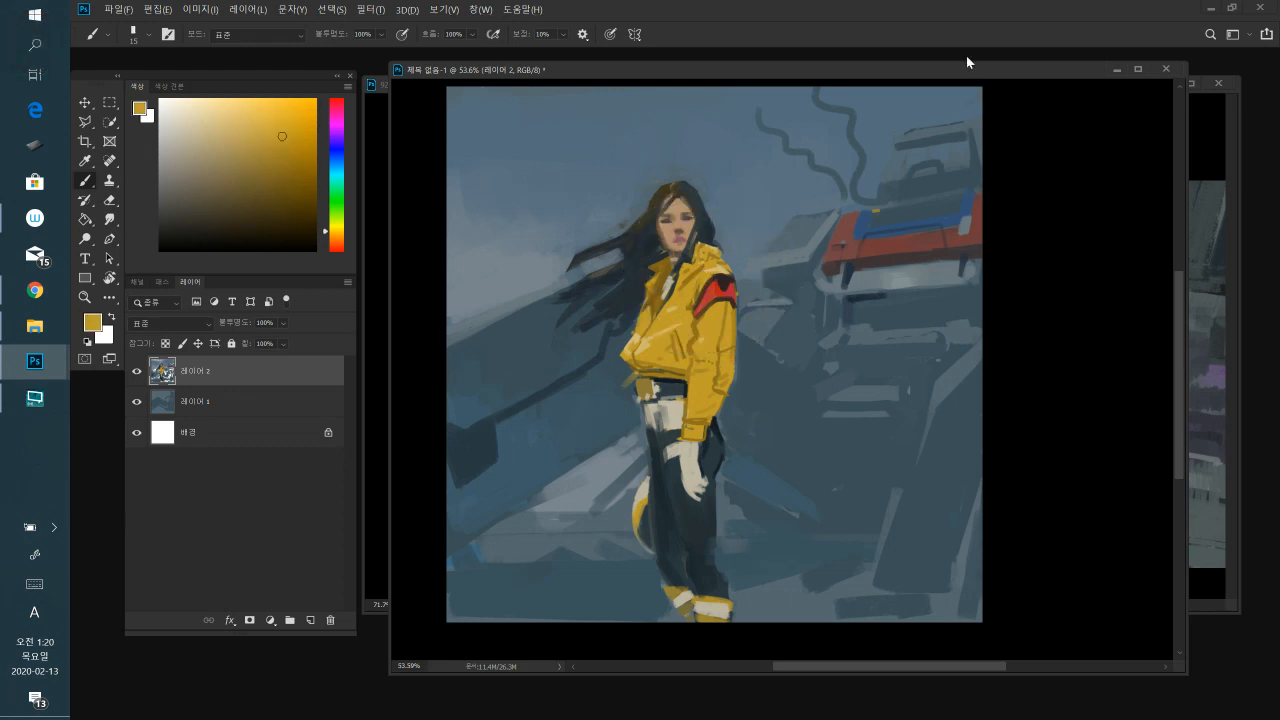
alt+click(705, 322)
- Shade the fold on the jacket beside the sleeve at brush size 25 and sample a grey-beige from the light hip band
alt+click(660, 298)
key(bracketright)
drag(707, 315, 704, 325)
alt+click(712, 318)
alt+click(664, 412)
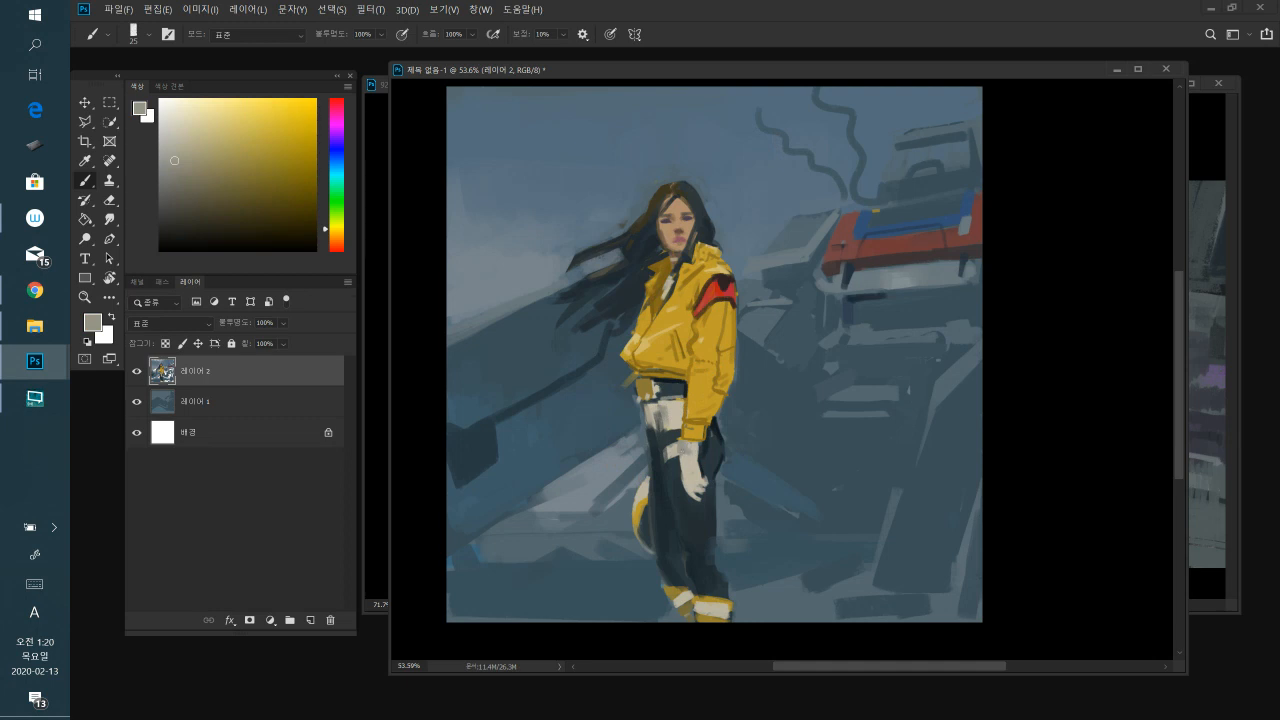
- Refine the light and shadow shapes of the woman's white glove using colours sampled from the glove
alt+click(694, 447)
alt+click(682, 450)
alt+click(688, 462)
drag(697, 475, 700, 490)
- Touch up the yellow jacket's front folds and collar with sampled yellows, and deepen the dark hair beside the face
alt+click(654, 340)
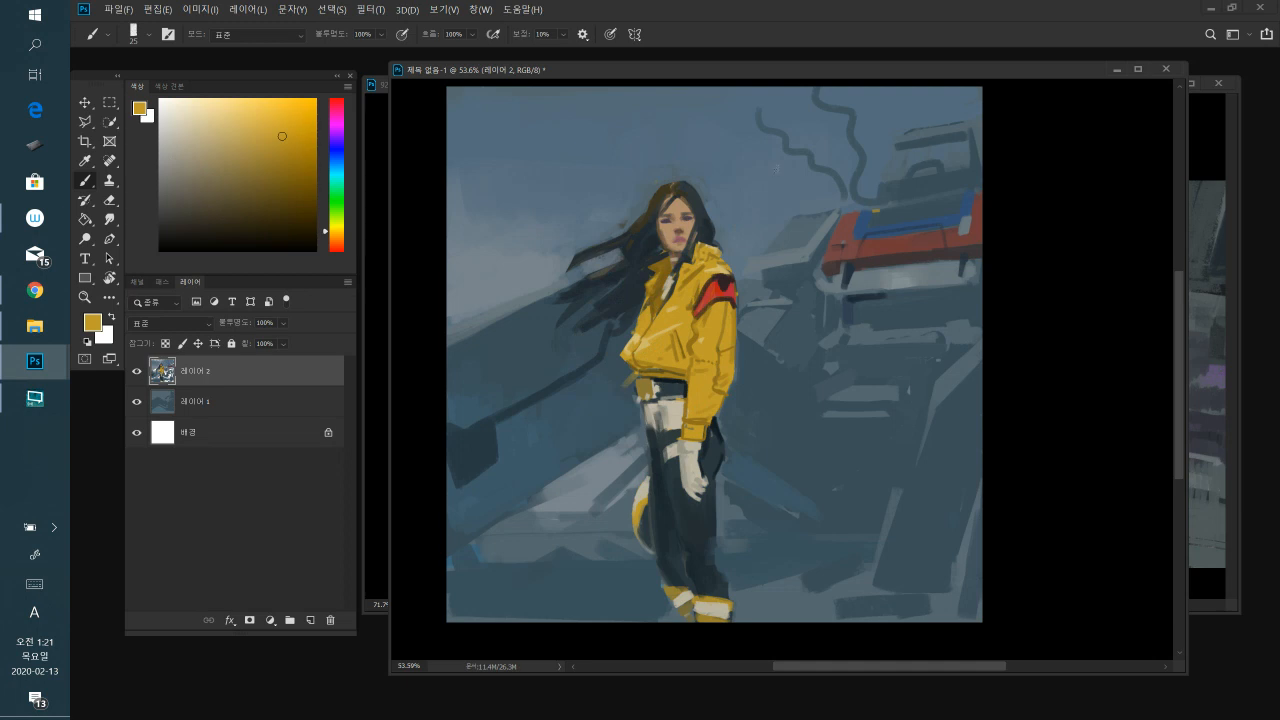
alt+click(636, 337)
alt+click(699, 268)
drag(716, 259, 702, 262)
alt+click(848, 272)
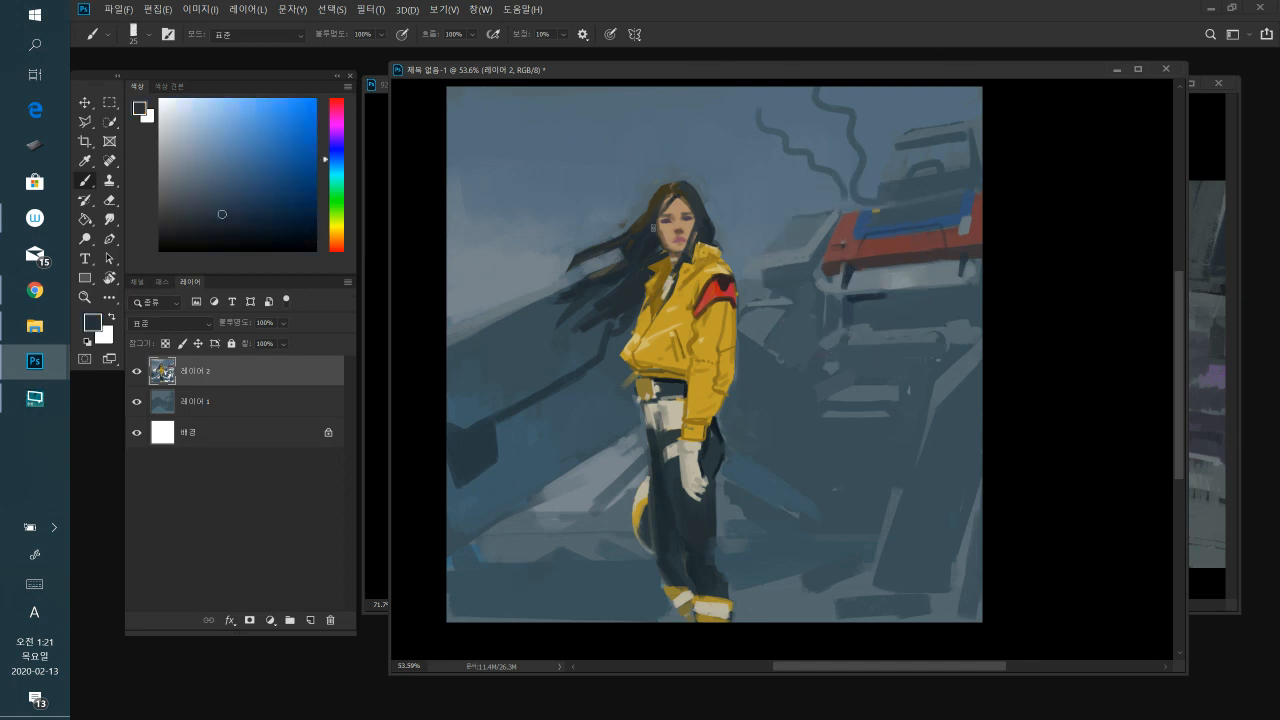
click(206, 232)
- Add fold and seam details to the jacket's sleeve and front with sampled yellows and a darker ochre
alt+click(700, 404)
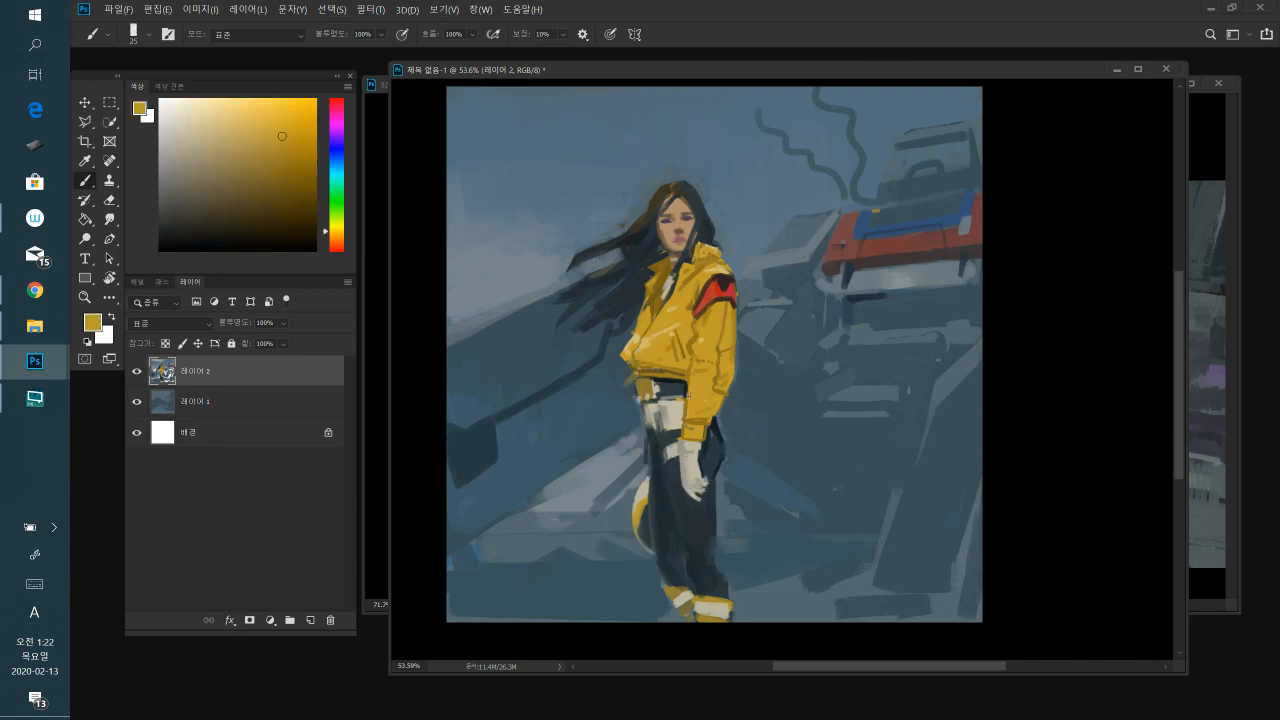
alt+click(701, 366)
alt+click(655, 294)
drag(265, 199, 257, 217)
- Darken the trouser edges around the hip and shade the white hip panel with sampled greys
alt+click(692, 410)
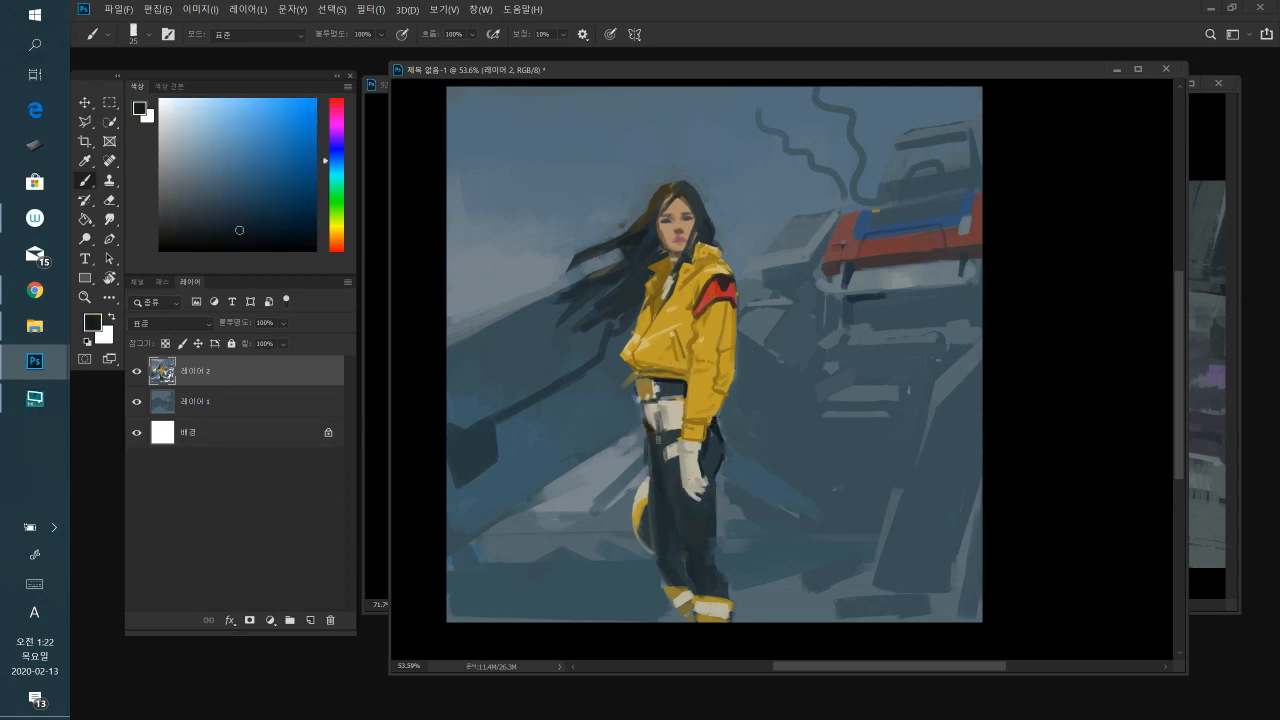
alt+click(654, 442)
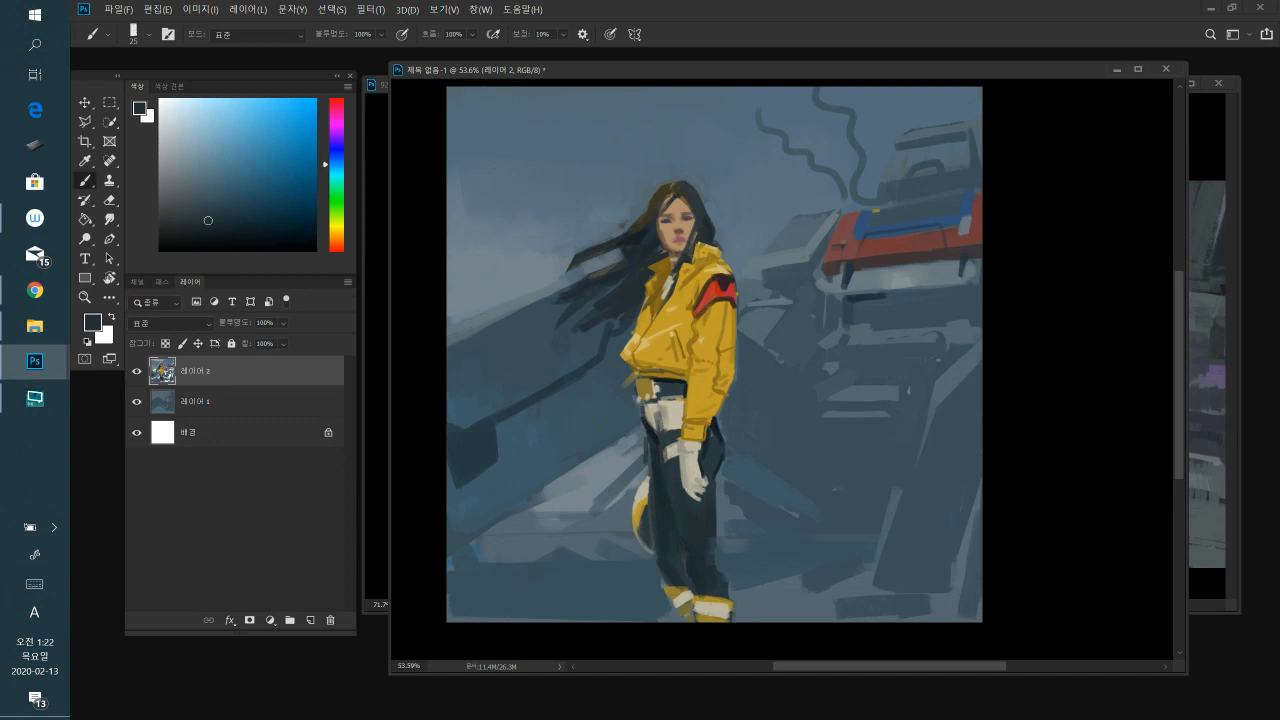
alt+click(656, 410)
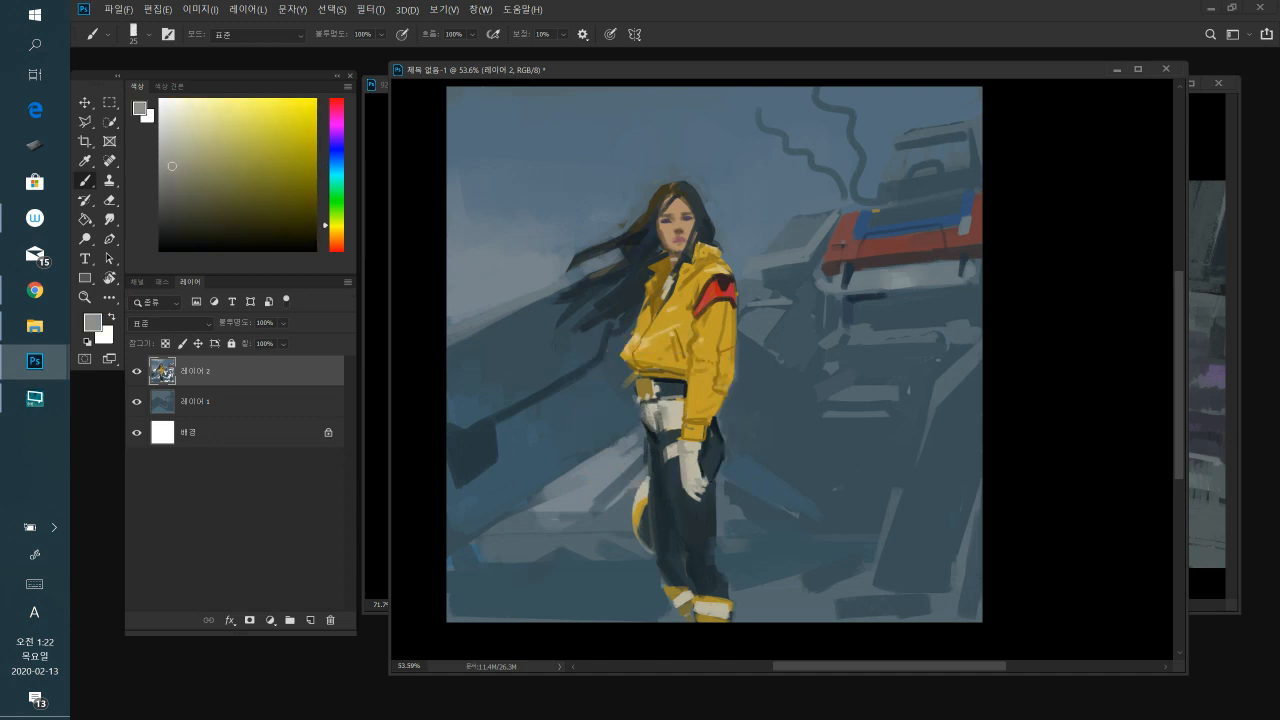
alt+click(670, 406)
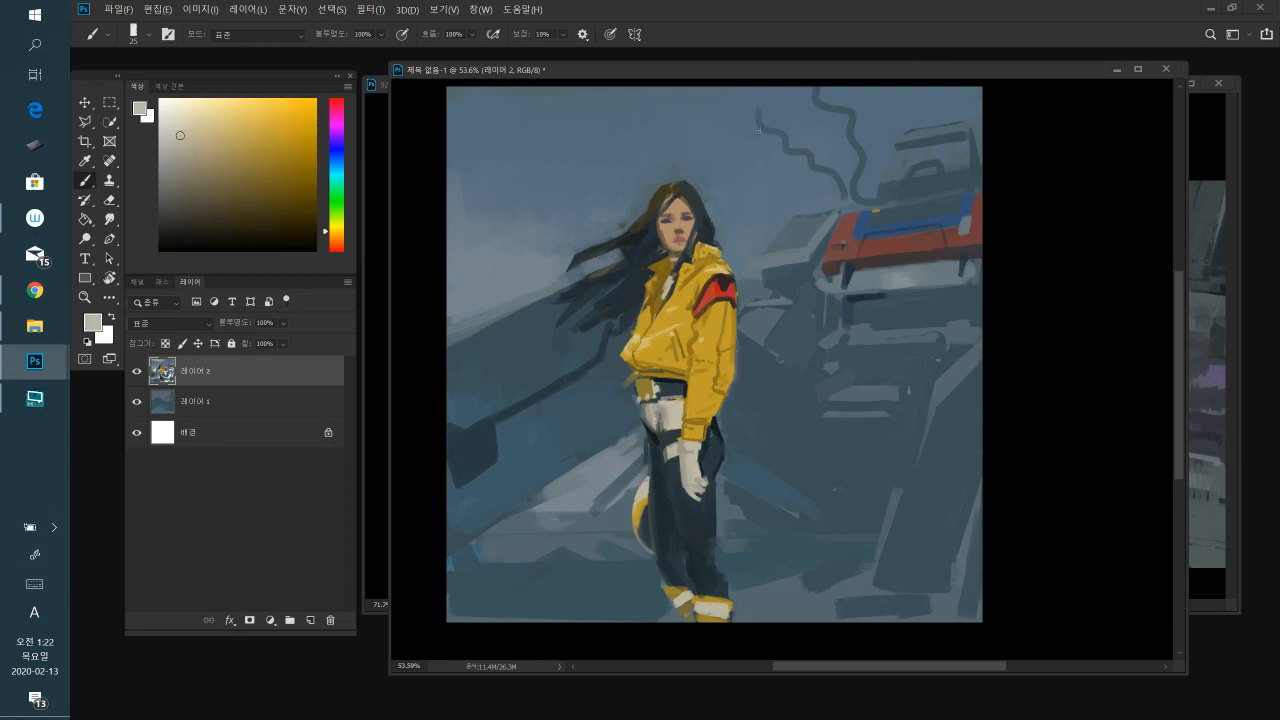
alt+click(661, 408)
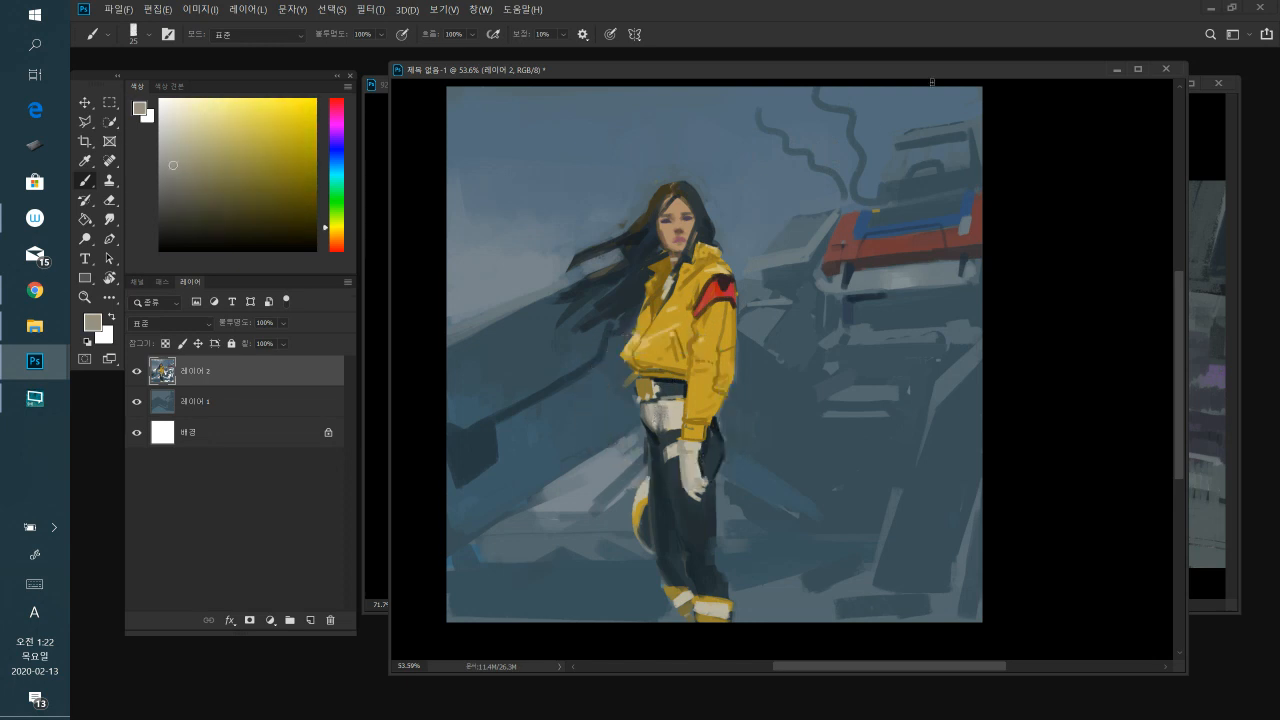
- Smooth the white hip panel with sampled warm greys at brush size 40, then reduce the brush to 25
key(bracketright)
key(bracketright)
alt+click(664, 414)
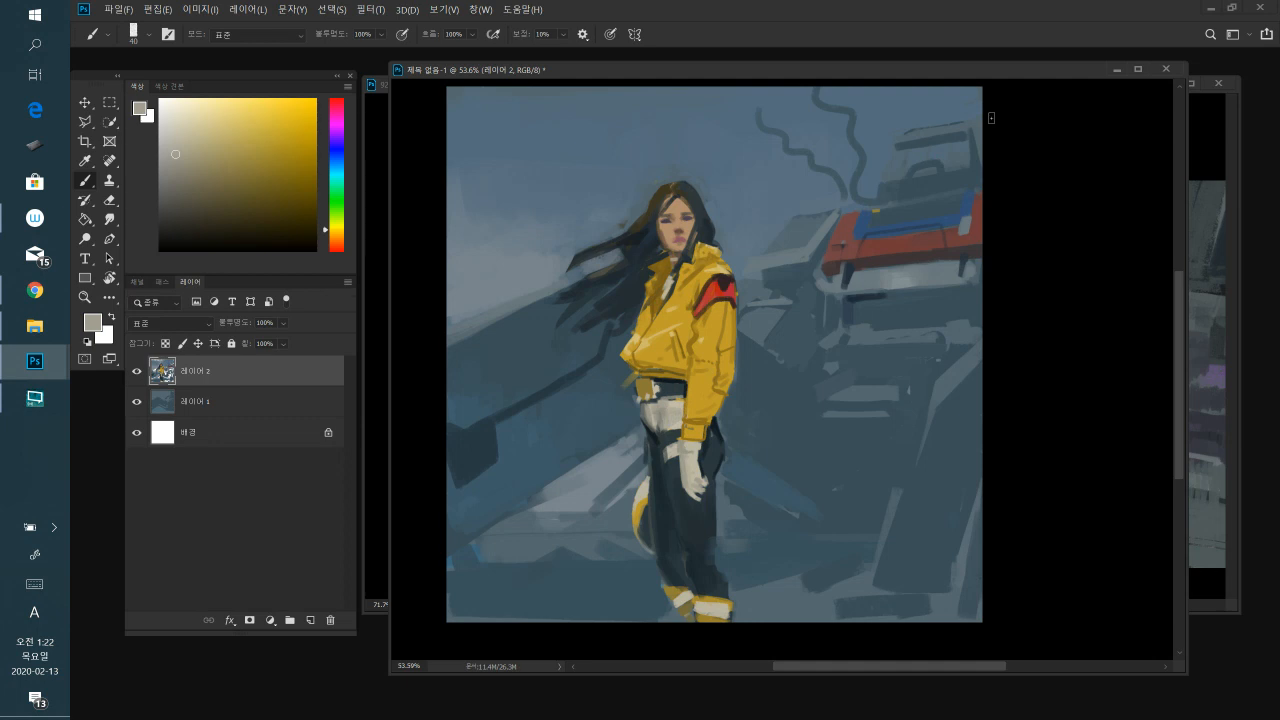
alt+click(680, 402)
key(bracketleft)
key(bracketleft)
key(bracketleft)
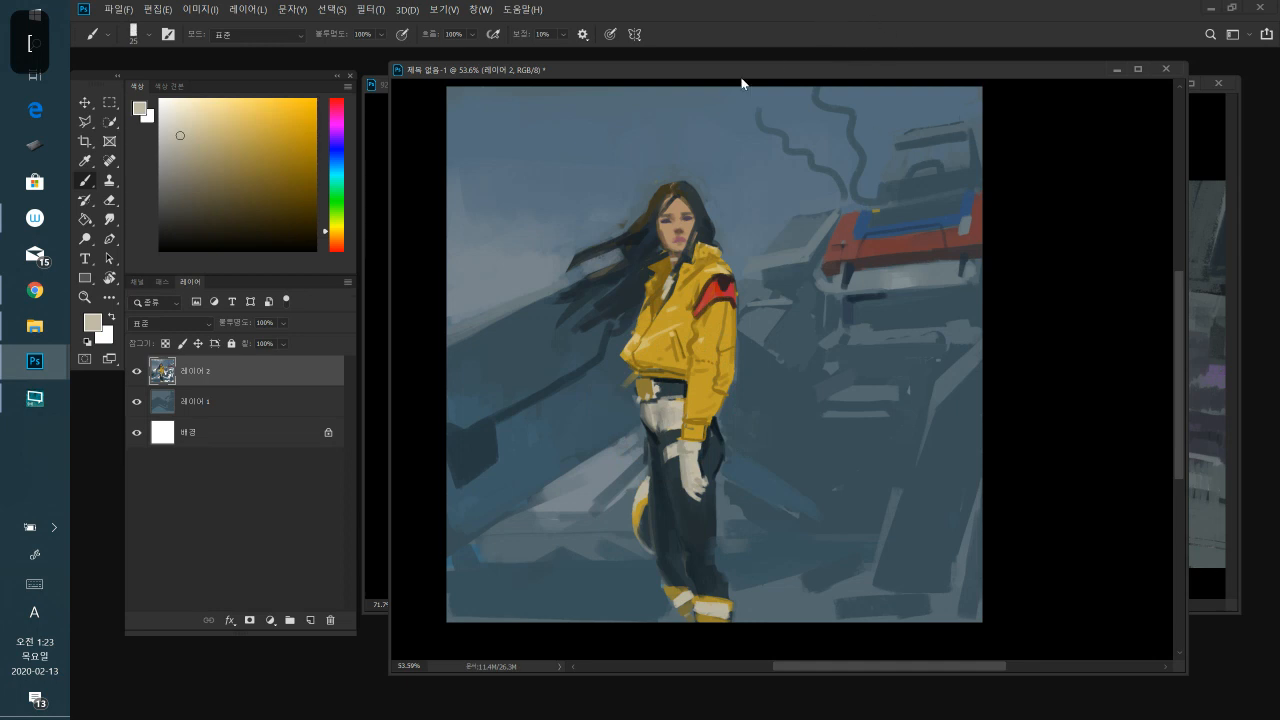
- Paint a cool grey-blue highlight on the crown of the dark hair and blend it with sampled hair tones
alt+click(638, 240)
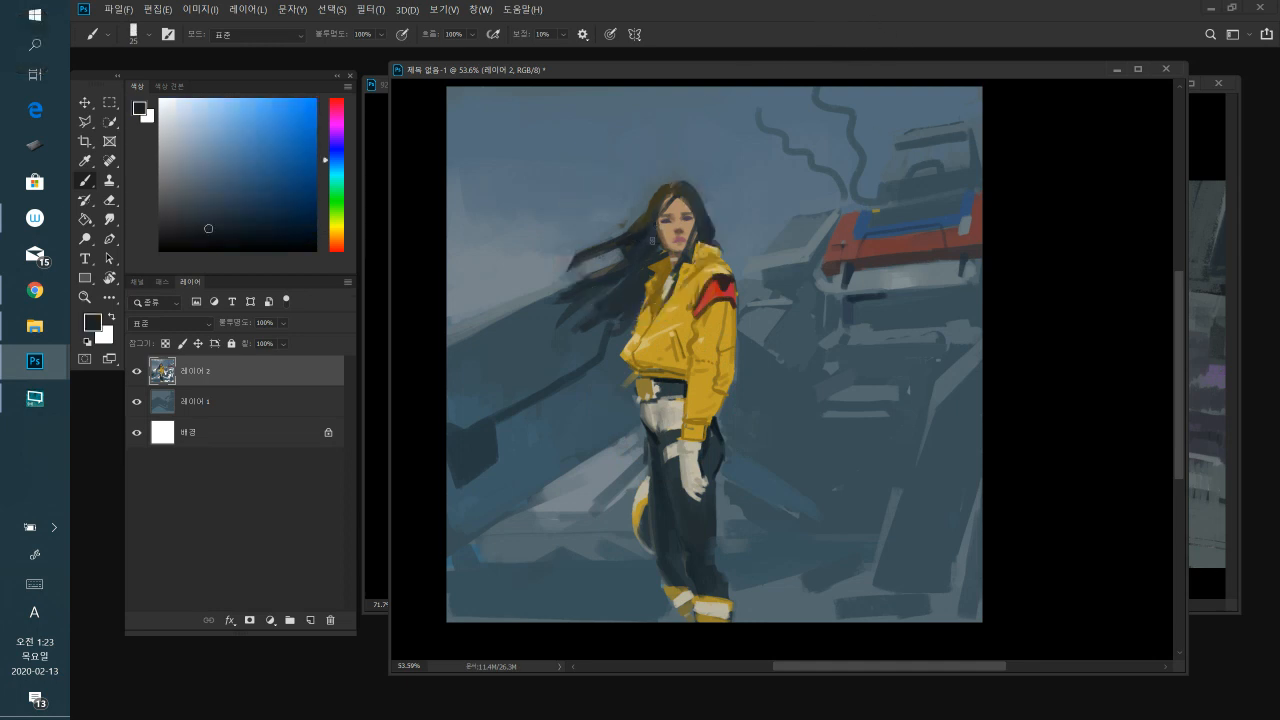
alt+click(643, 229)
alt+click(689, 171)
drag(691, 190, 698, 201)
alt+click(697, 196)
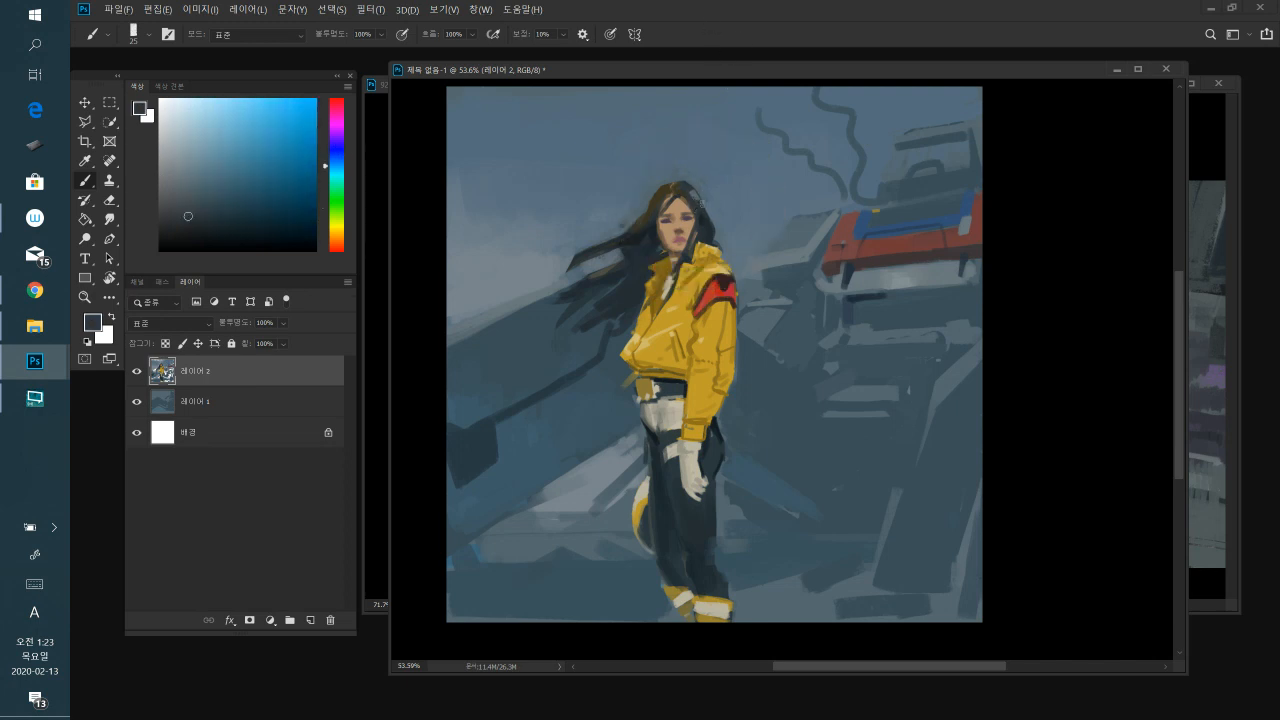
alt+click(696, 194)
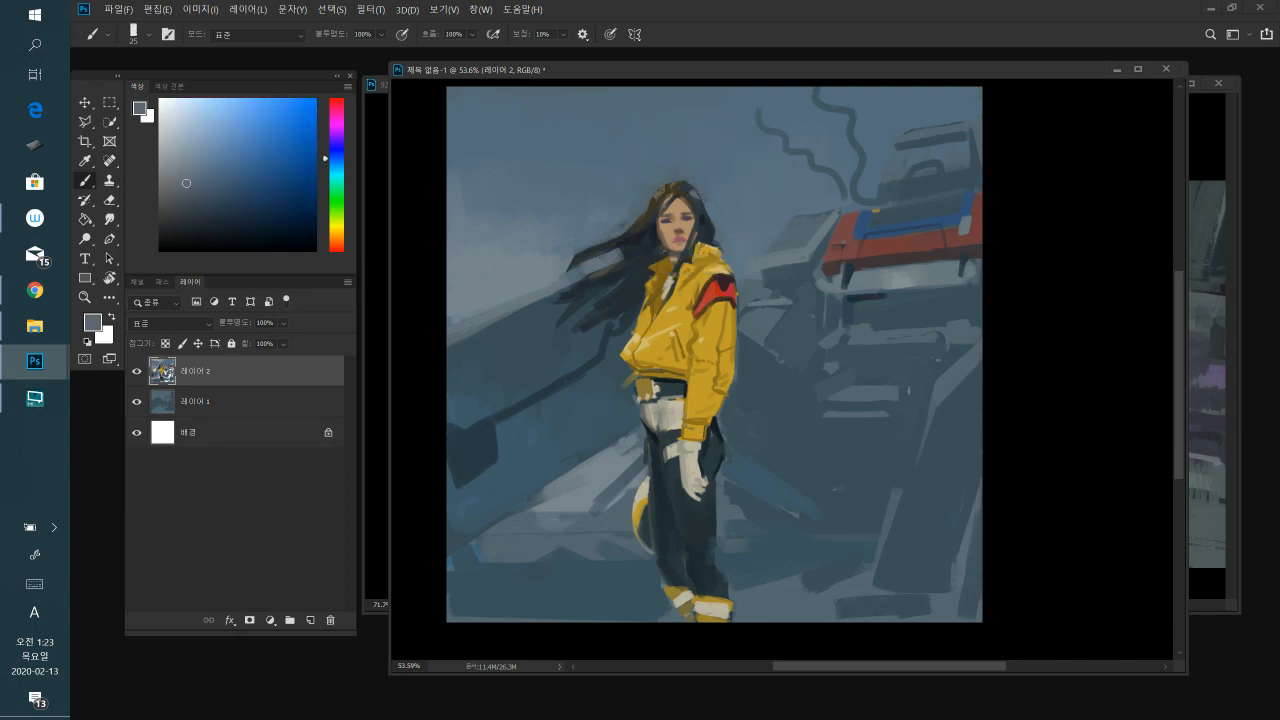
- Rework the hair around the parting with sampled darks, and pick a dark golden brown with a size 10 brush for fine strands
alt+click(671, 184)
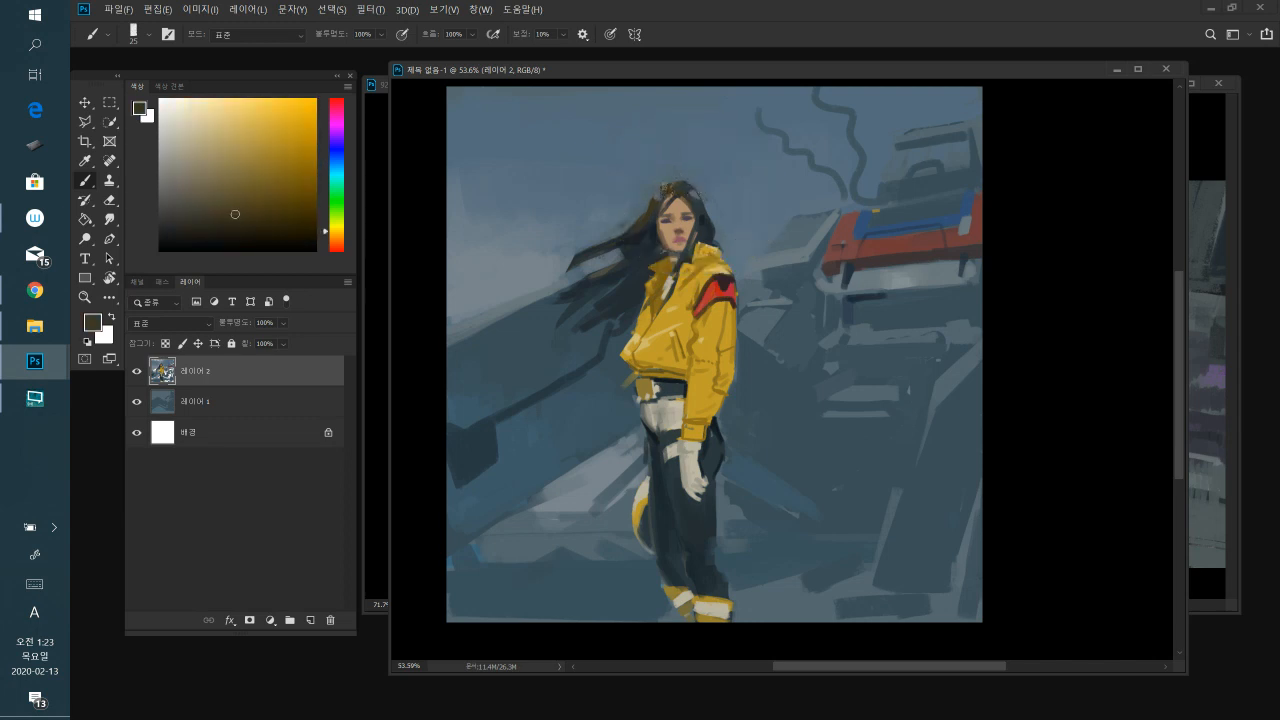
alt+click(665, 192)
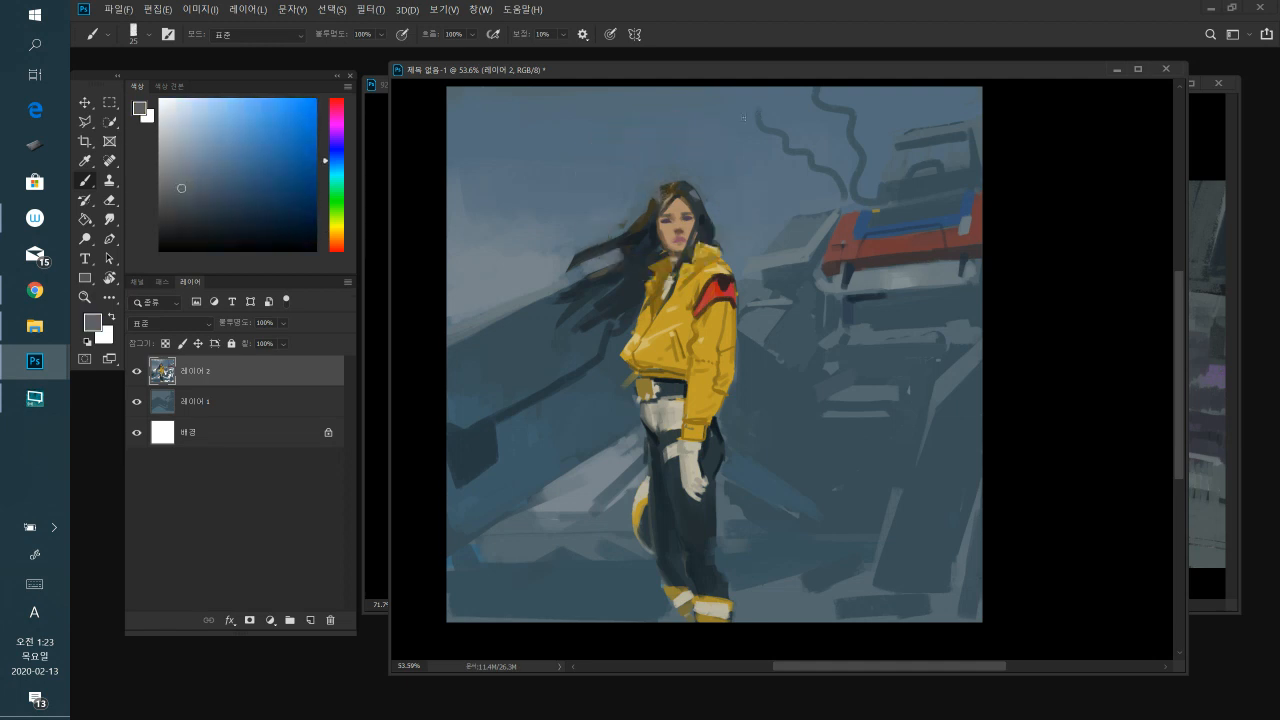
alt+click(656, 208)
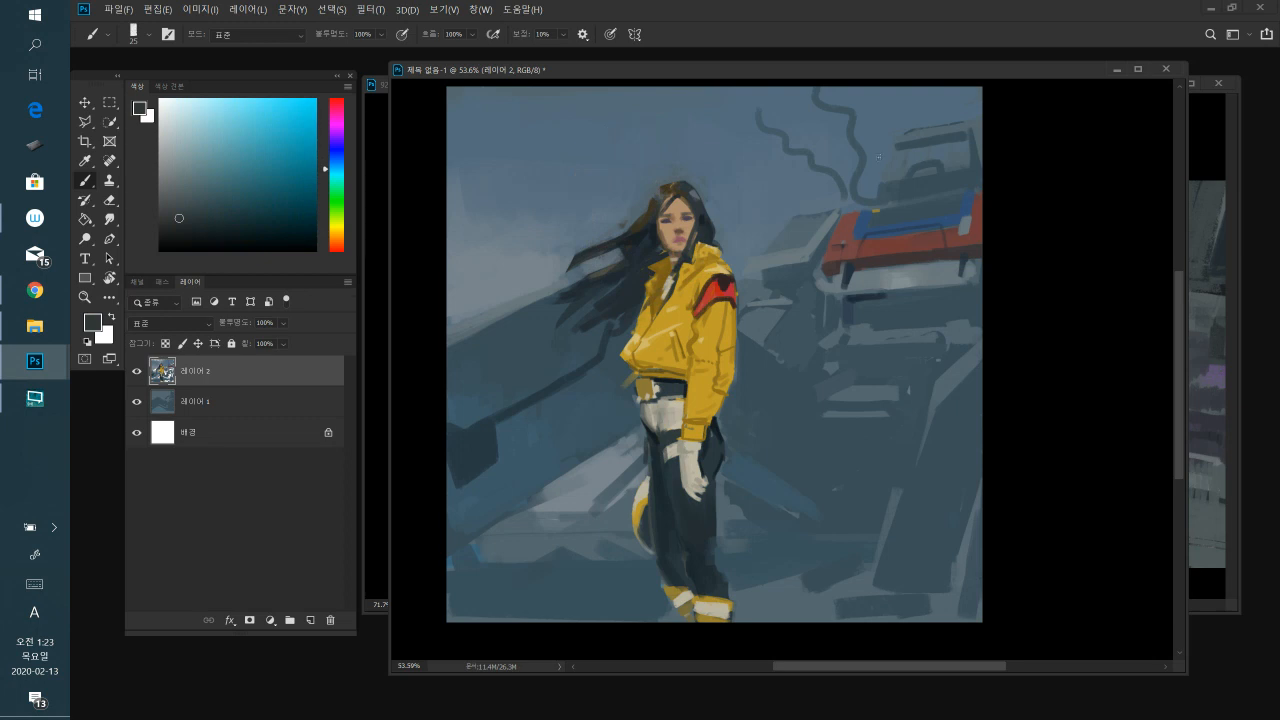
click(337, 230)
drag(268, 196, 295, 194)
key(bracketleft)
key(bracketleft)
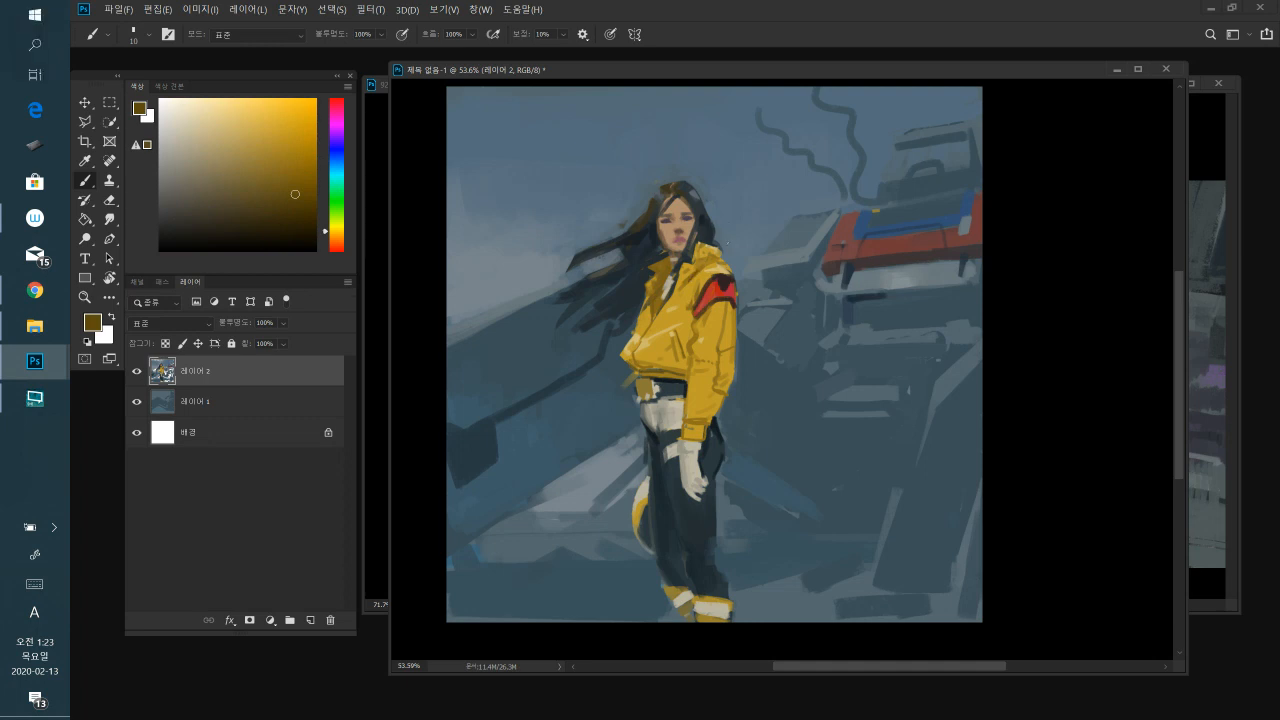
- Paint a dark navy recess under the robot's pale bumper using sampled tones and a size 50 brush
key(bracketright)
key(bracketright)
key(bracketright)
key(bracketright)
key(bracketright)
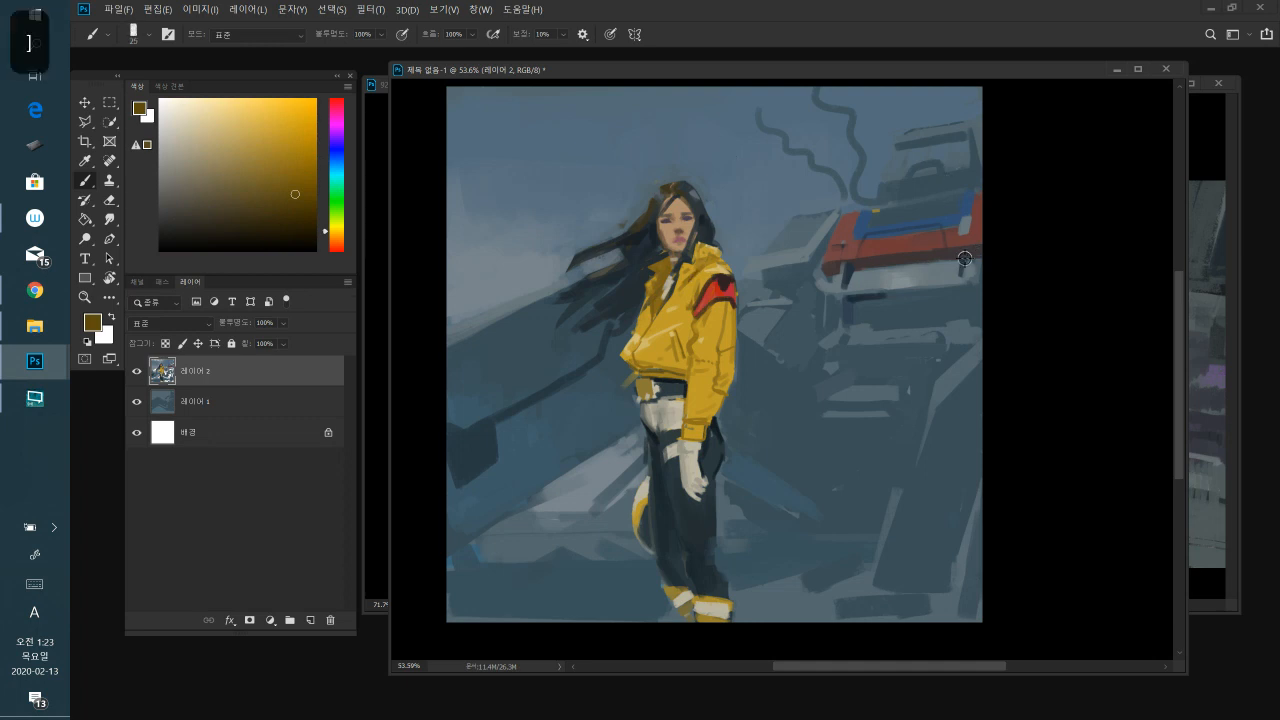
alt+click(966, 262)
key(bracketright)
key(bracketright)
key(bracketright)
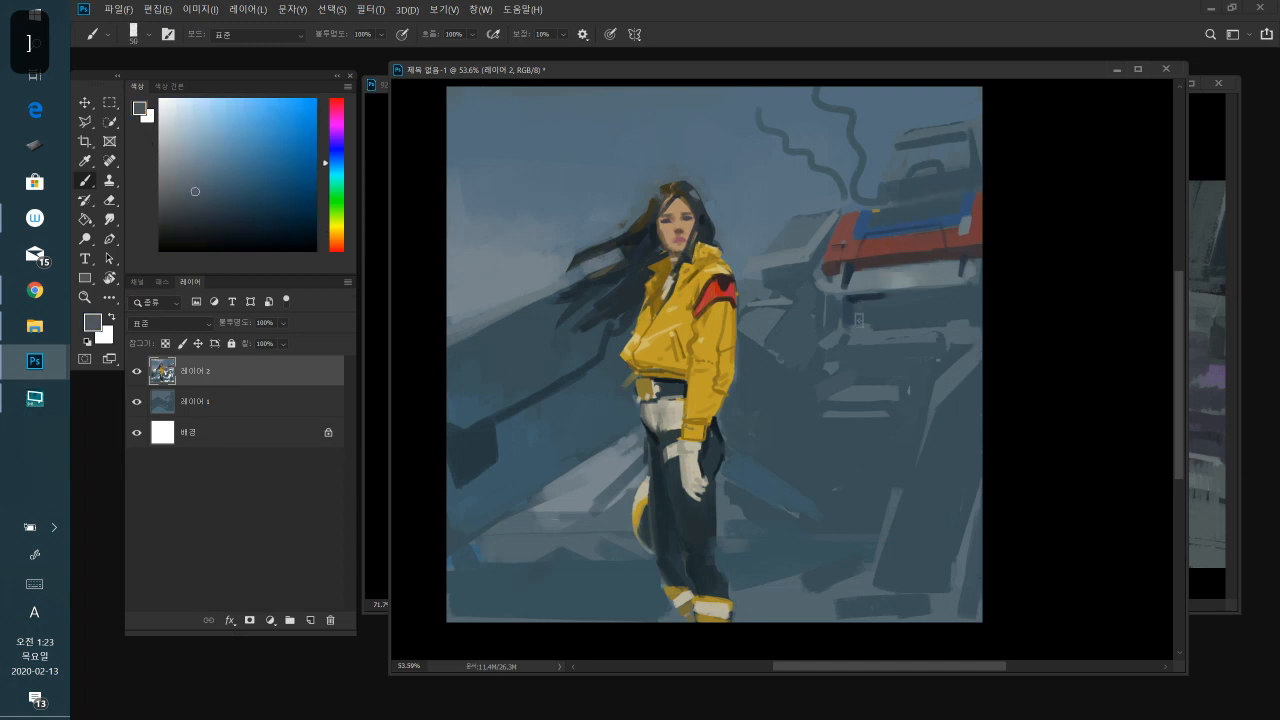
alt+click(857, 296)
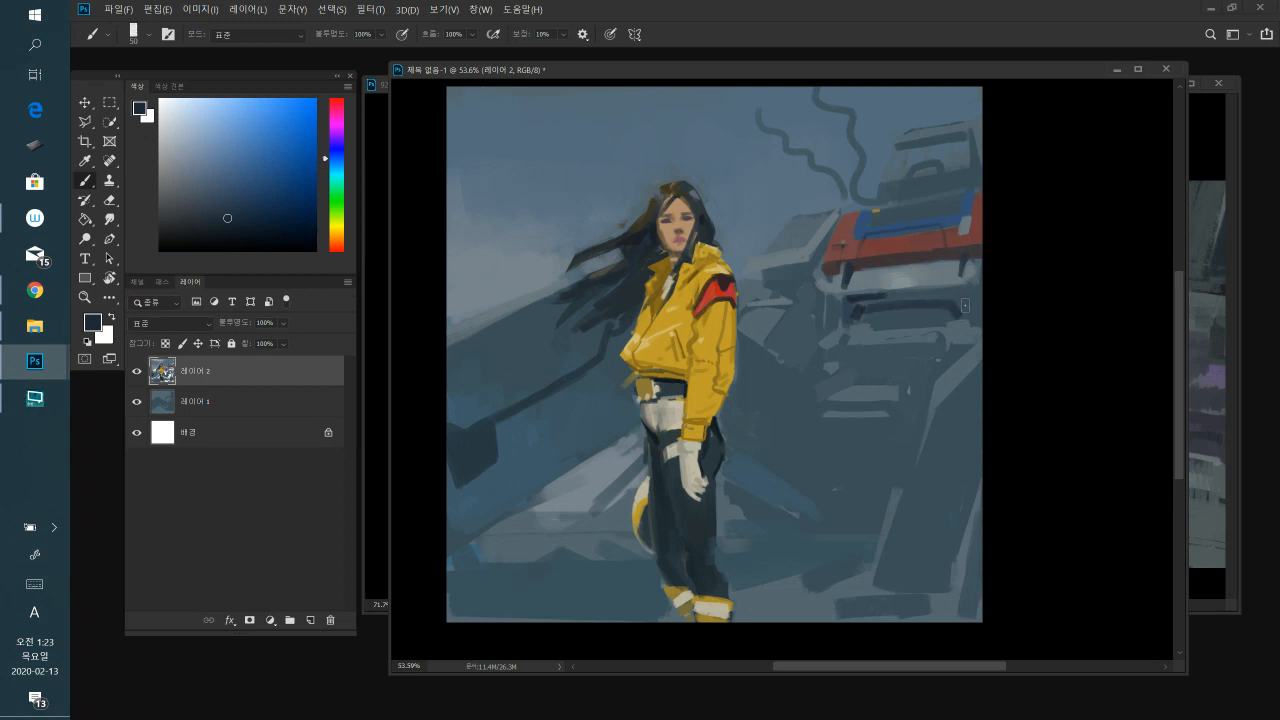
- Sharpen the dark gap under the robot's bumper with a sampled dark blue, using brush sizes 40 and 30
key(bracketleft)
key(bracketleft)
key(bracketright)
alt+click(966, 289)
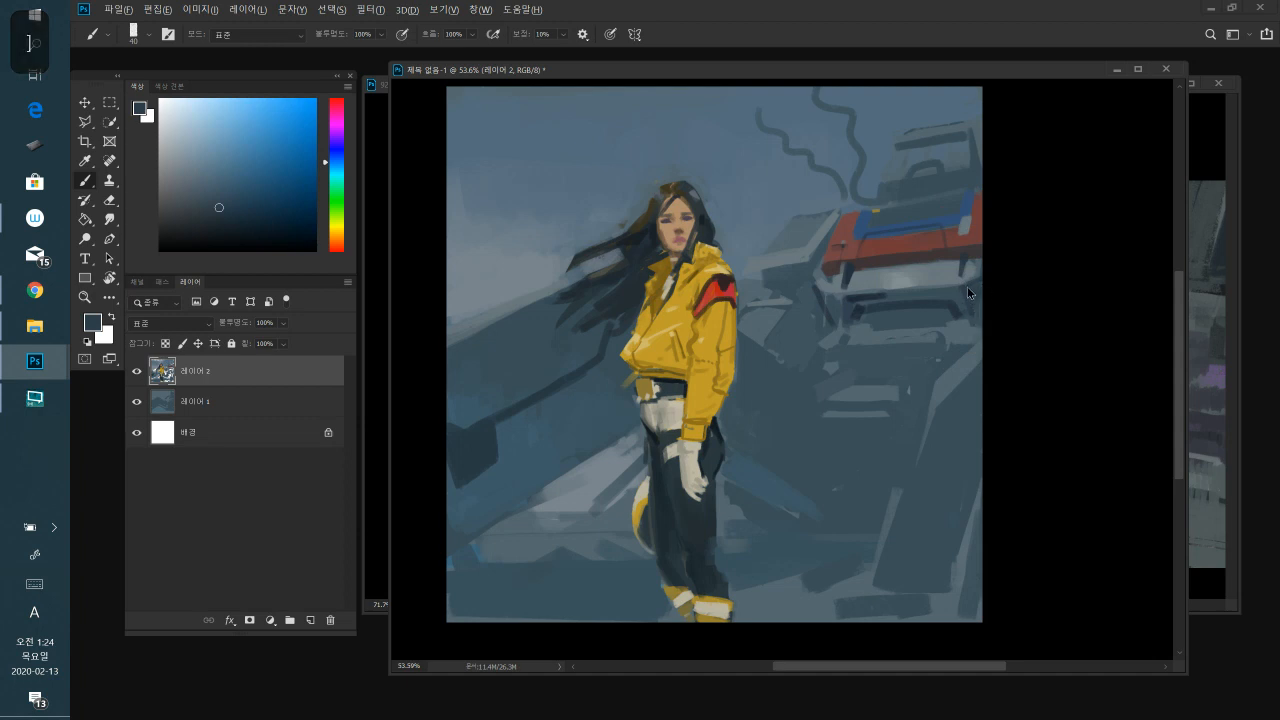
key(bracketleft)
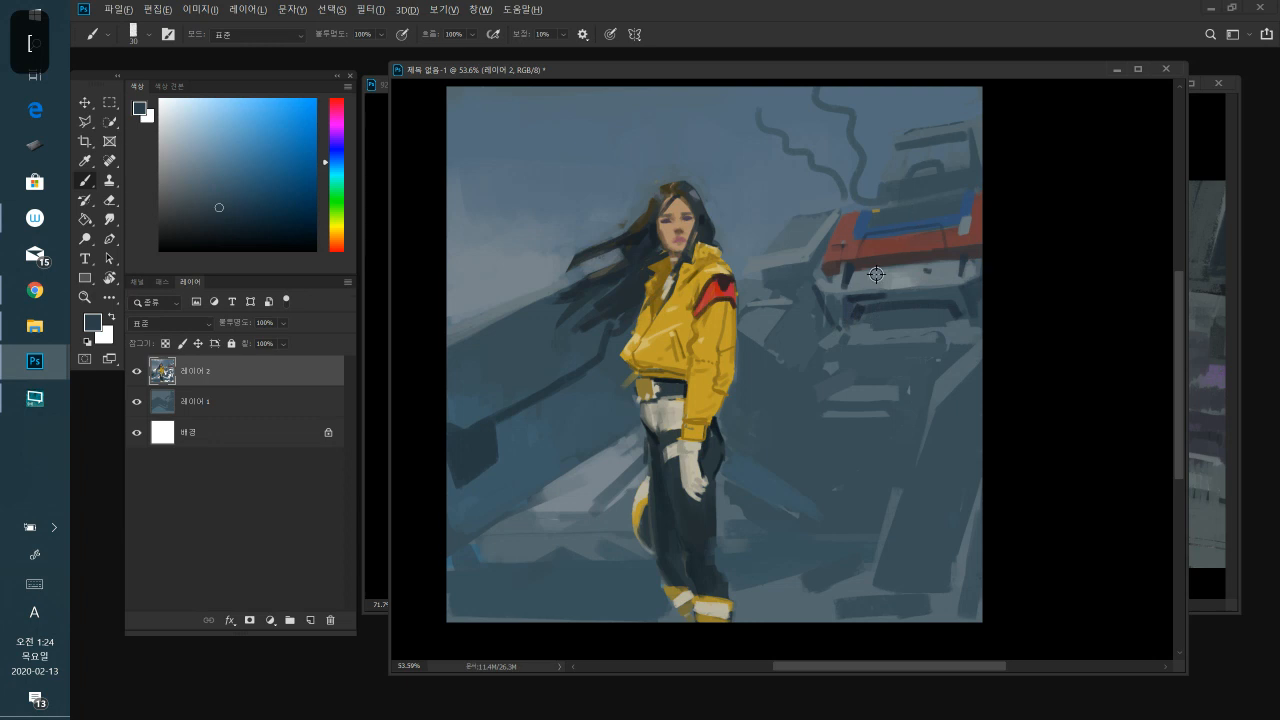
- Paint lighter grey horizontal plates below the robot's bumper and define their edges with sampled dark blues
alt+click(868, 280)
drag(857, 332, 936, 328)
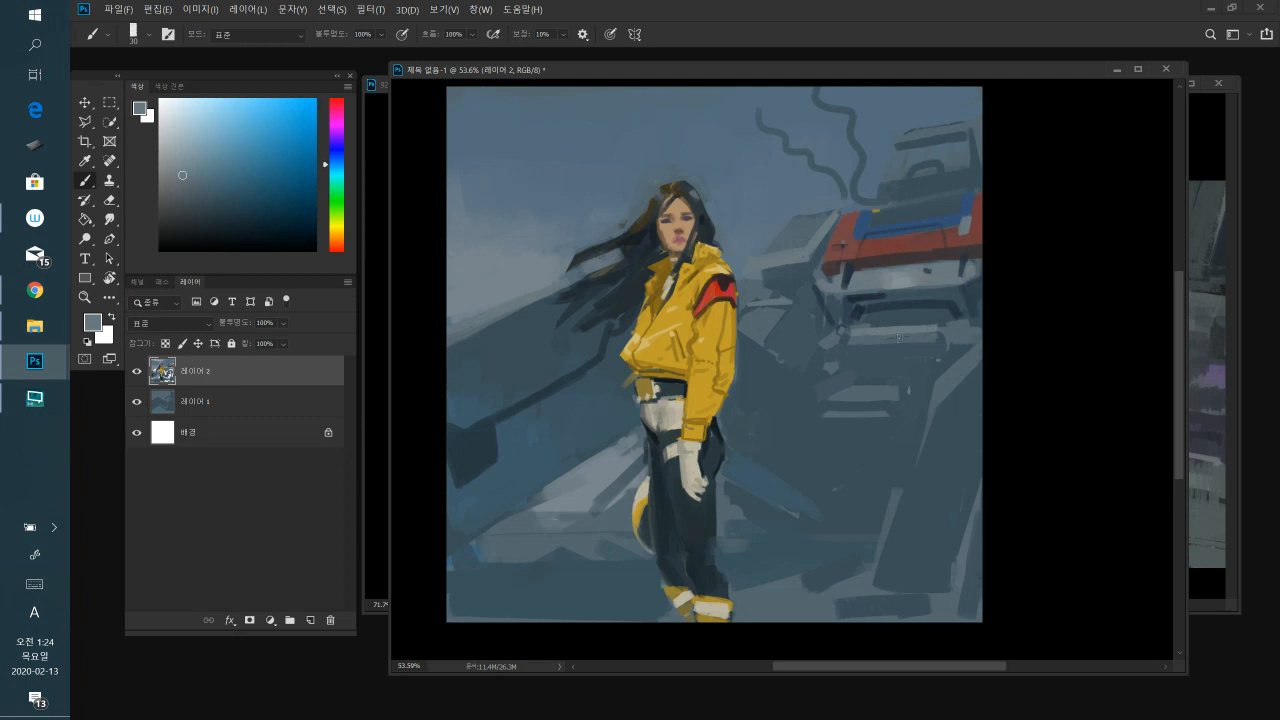
drag(852, 353, 922, 357)
alt+click(888, 362)
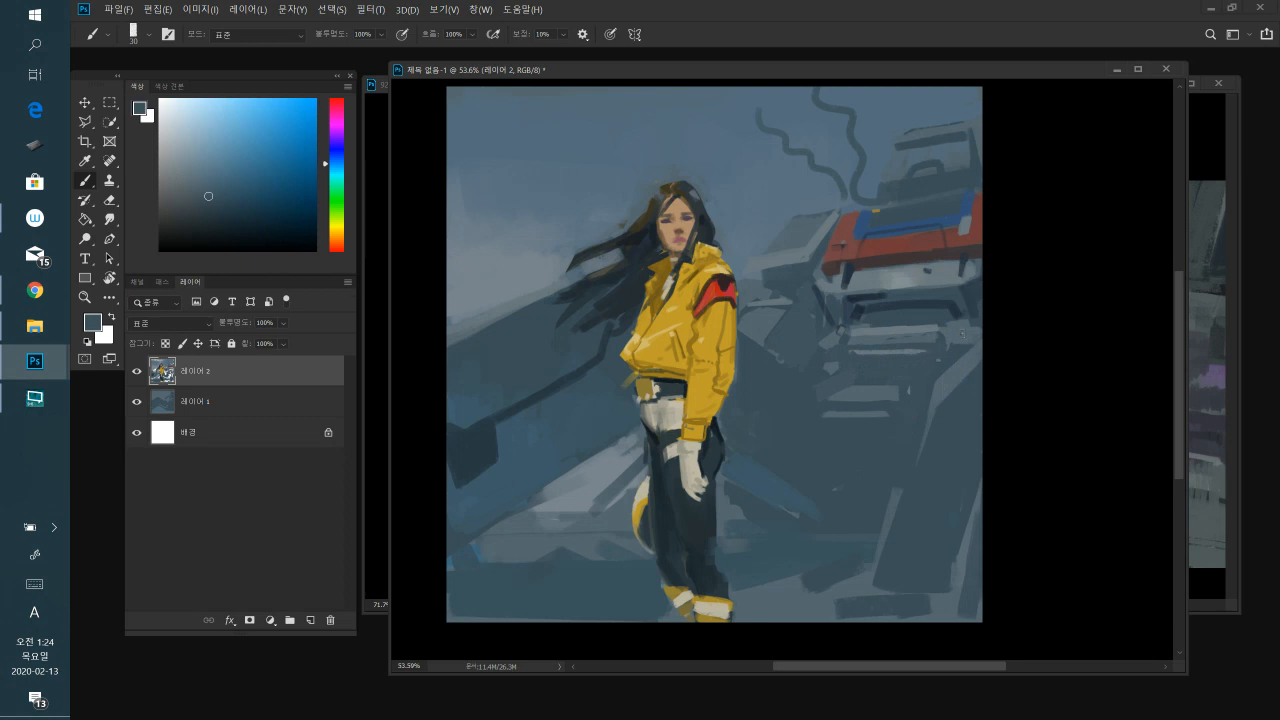
alt+click(953, 302)
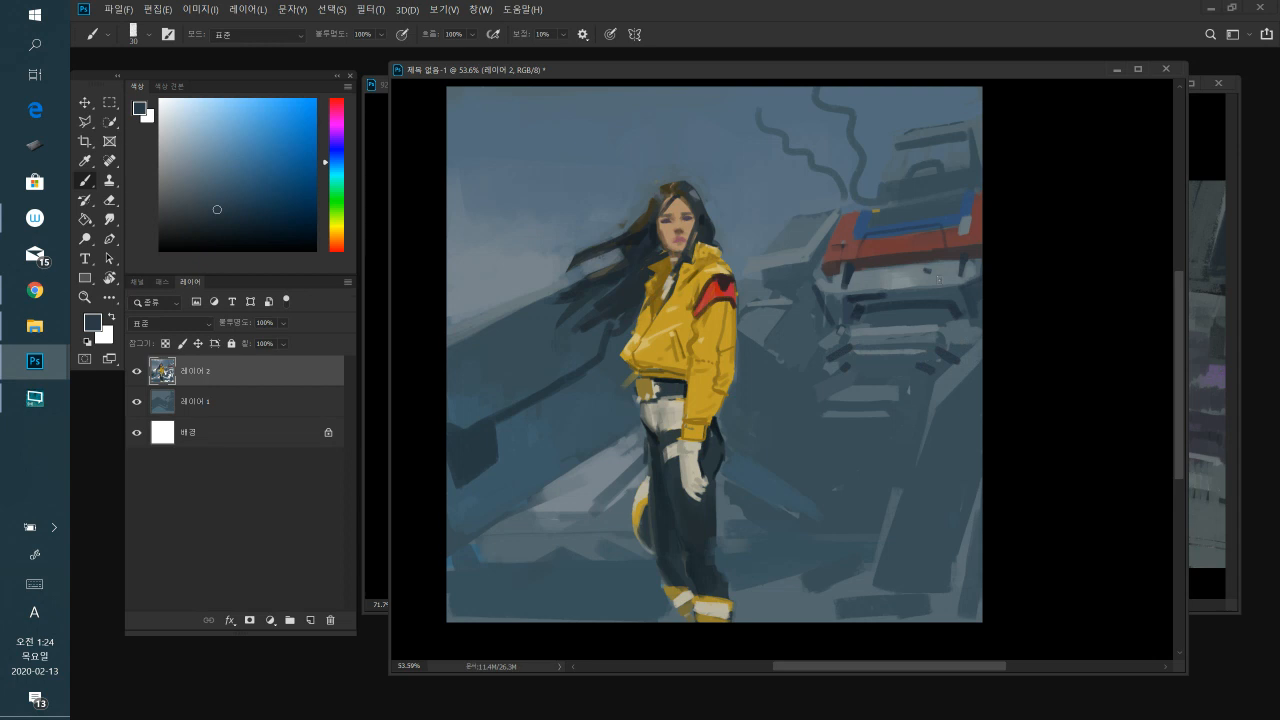
- Repaint the robot's upper block above the red panel as a solid grey-blue mass with a size 50 brush
alt+click(908, 238)
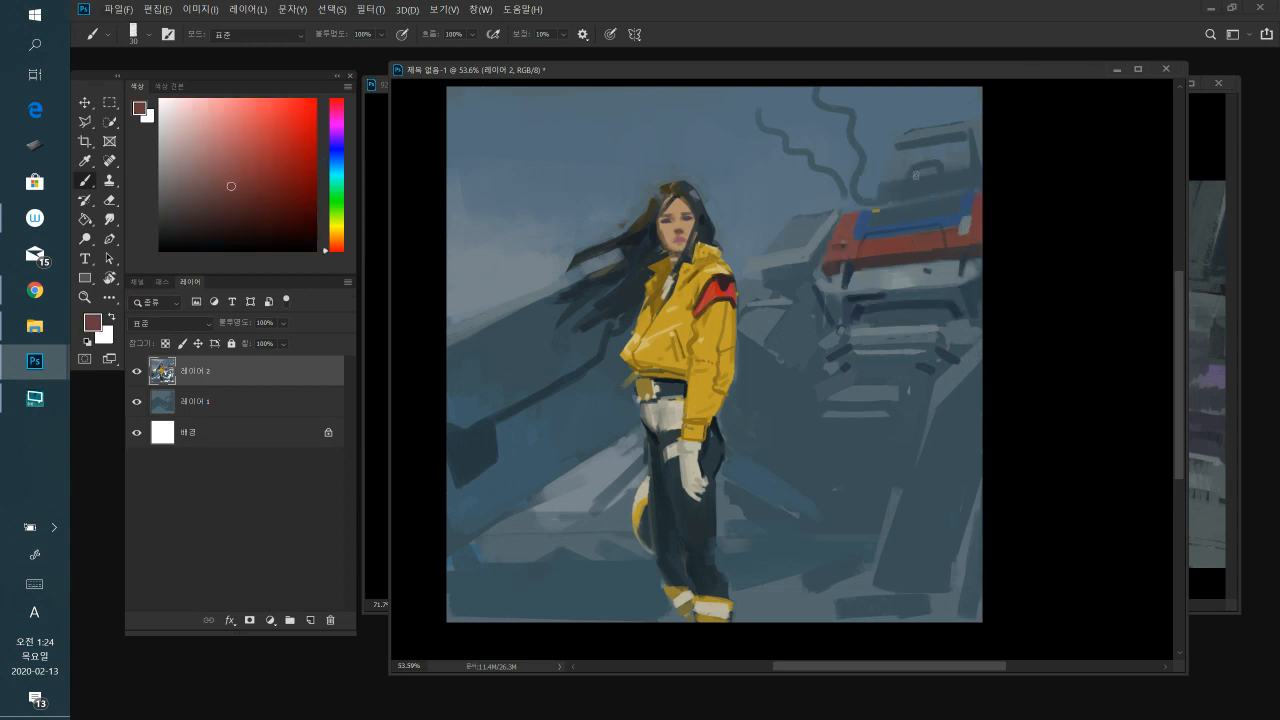
alt+click(898, 165)
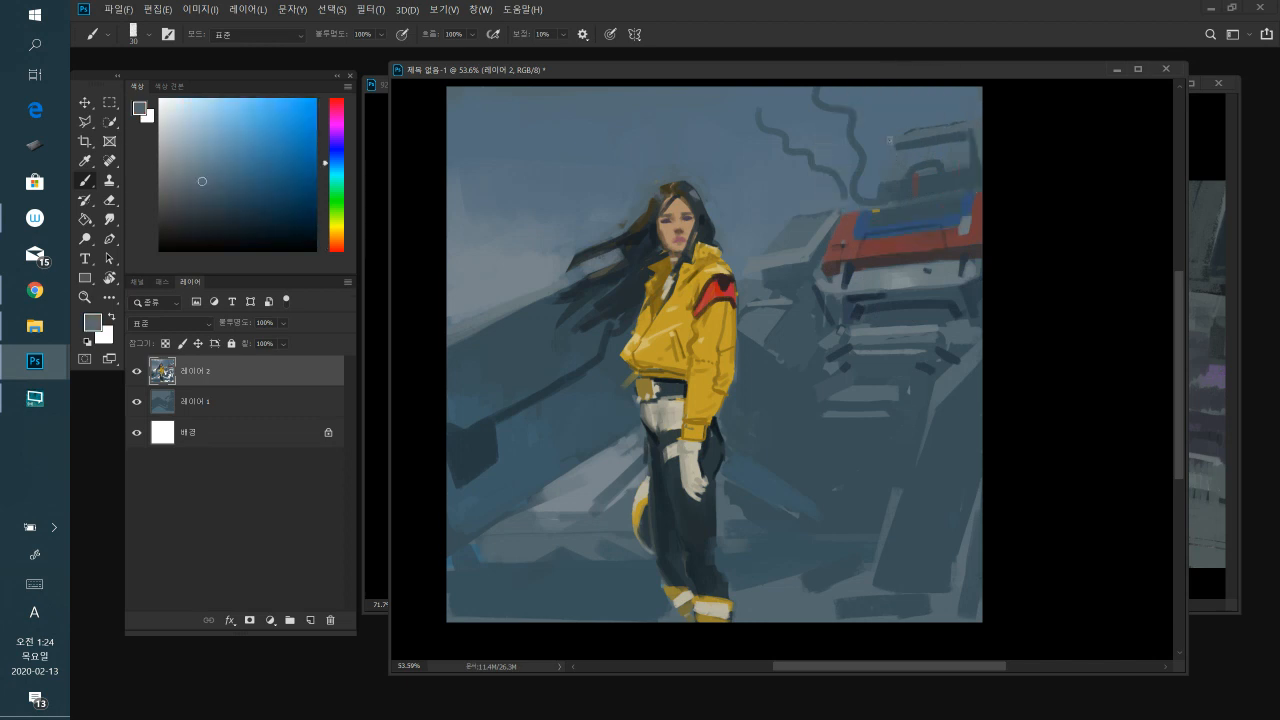
drag(889, 184, 887, 199)
key(bracketright)
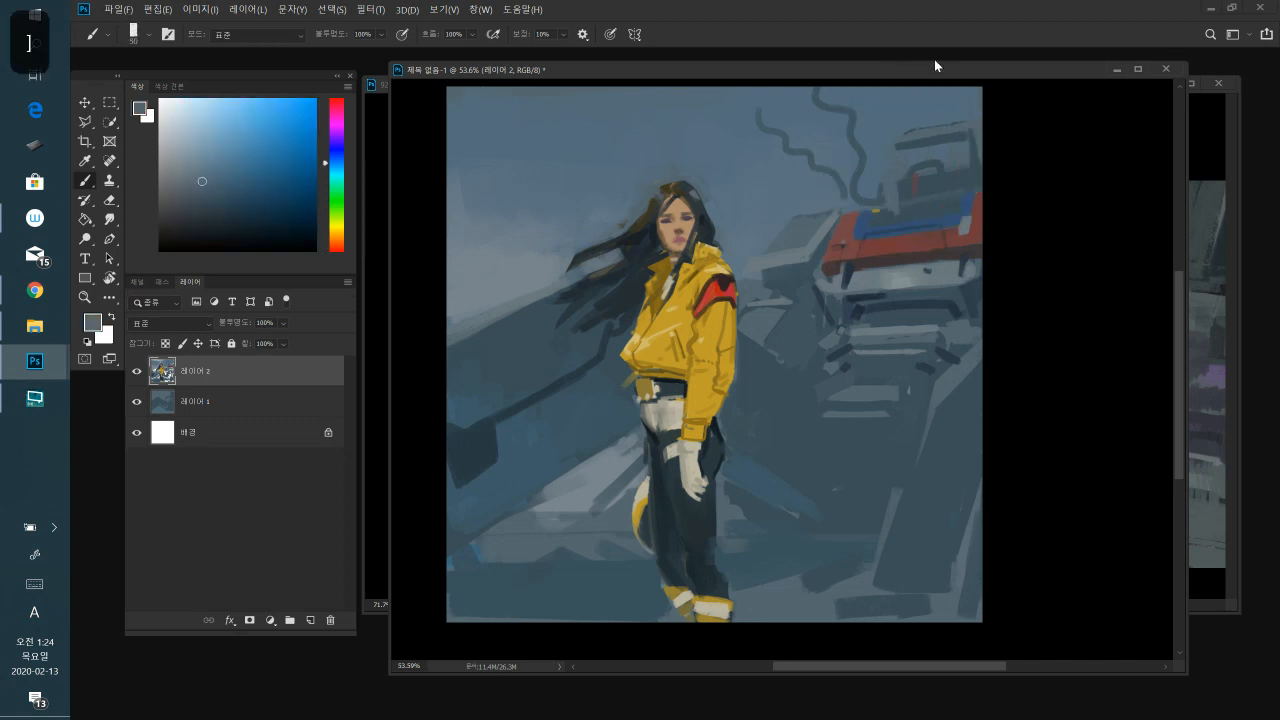
alt+click(901, 170)
alt+click(899, 179)
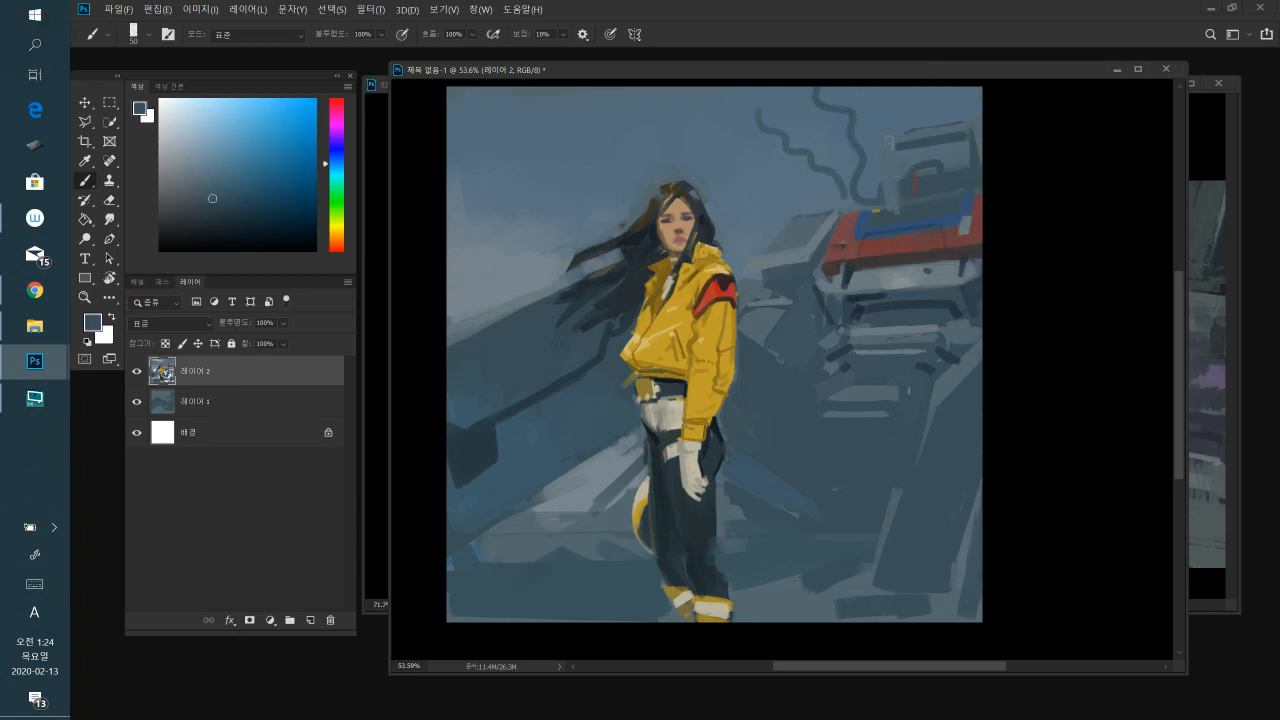
mouse_move(893, 143)
mouse_down()
mouse_move(963, 127)
mouse_move(895, 129)
mouse_move(959, 118)
mouse_move(899, 143)
mouse_move(906, 189)
mouse_move(923, 138)
mouse_move(966, 182)
mouse_up()
alt+click(962, 131)
- Lighten and soften the side edge and base of the robot's upper block with sampled greys
alt+click(885, 180)
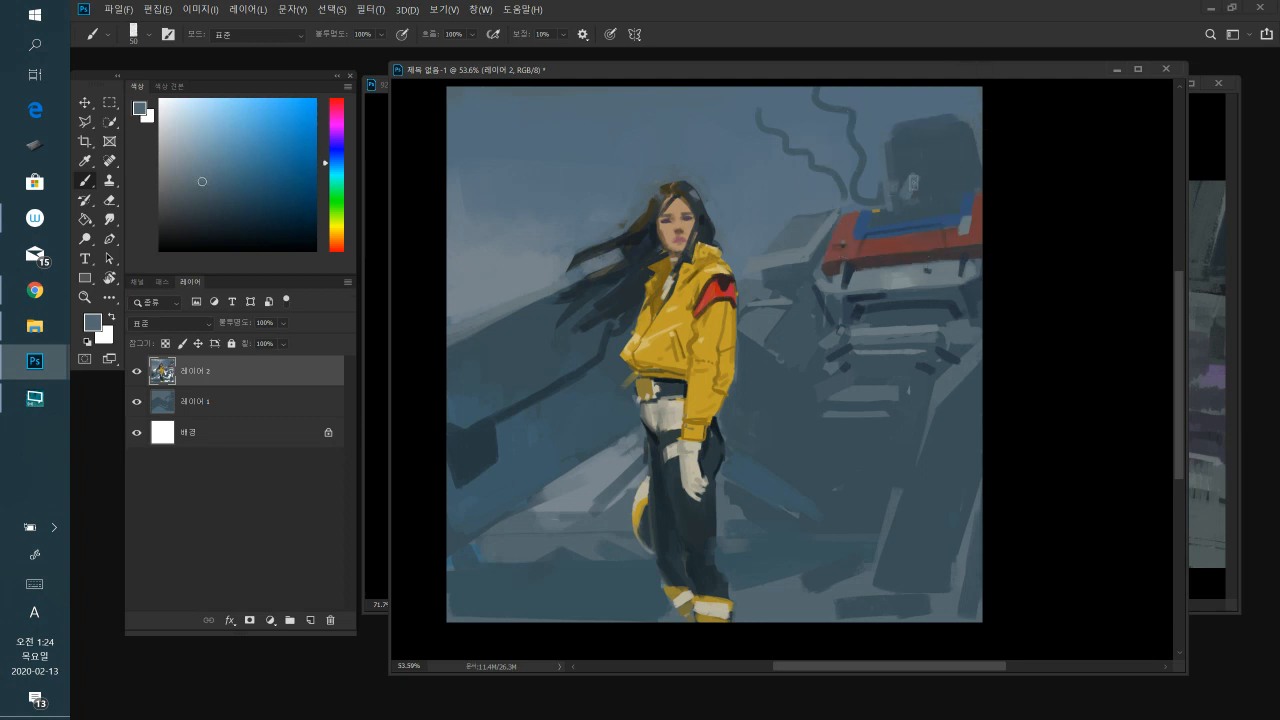
alt+click(921, 180)
alt+click(905, 192)
- Add a pale pinkish highlight to the robot's red panel and blend it with sampled reds at brush size 35
alt+click(878, 244)
drag(209, 159, 185, 161)
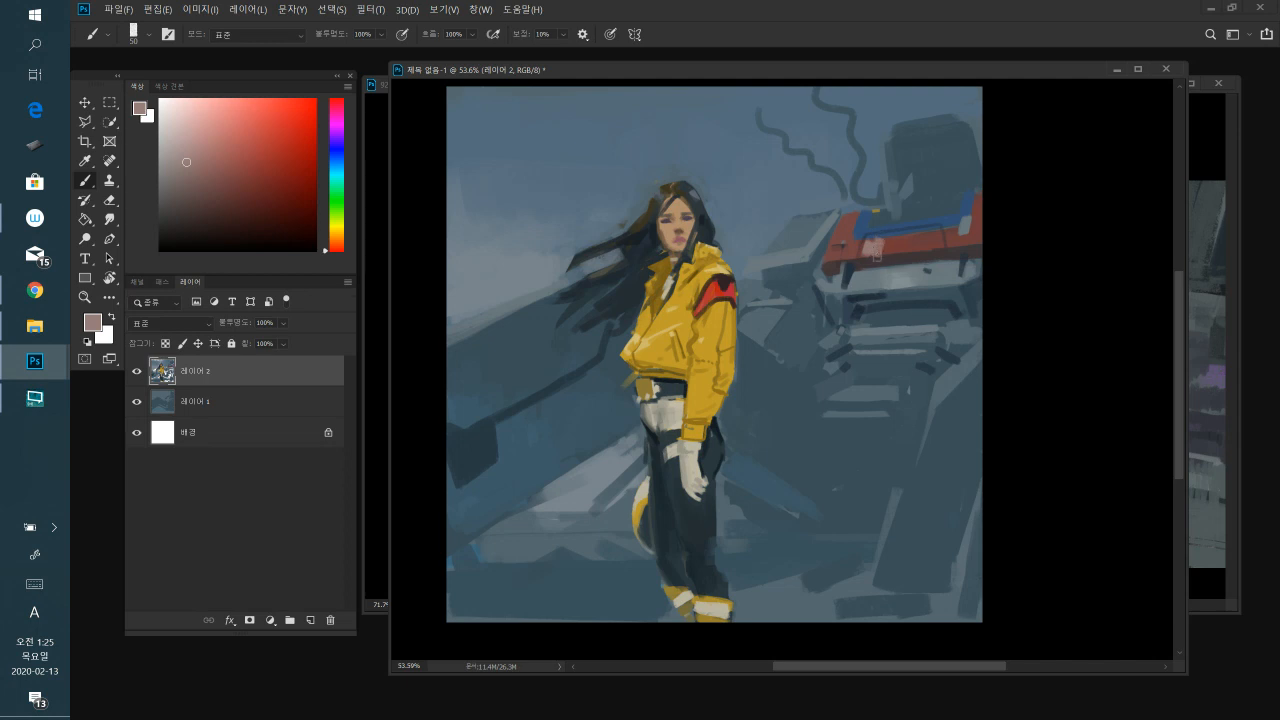
key(bracketleft)
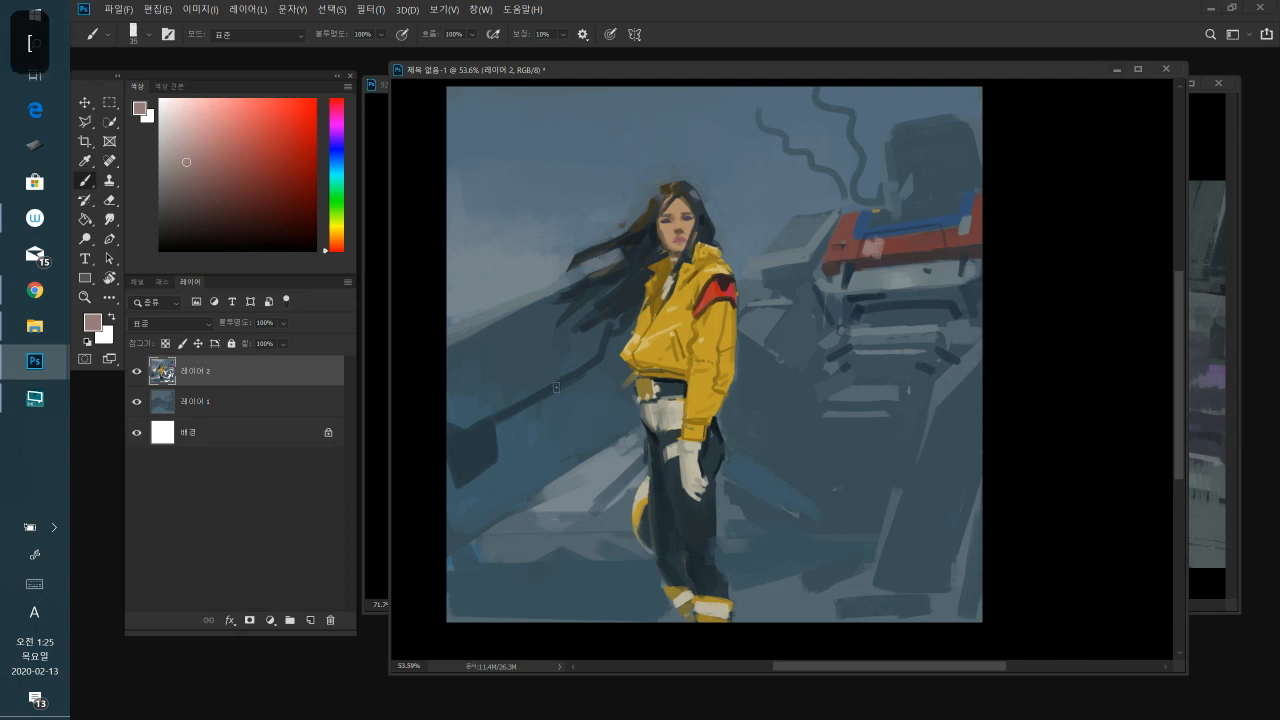
alt+click(877, 246)
alt+click(900, 238)
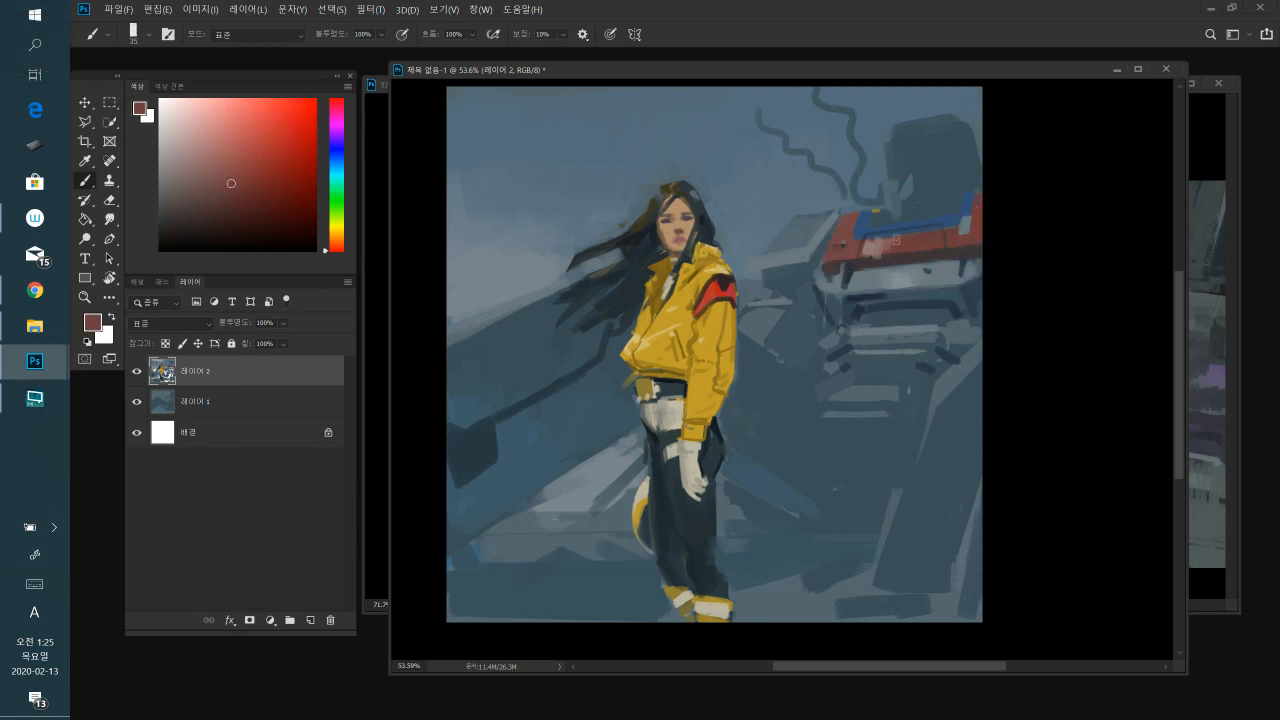
alt+click(886, 260)
alt+click(866, 250)
- Paint dark blue shadow shapes around the robot's lower plates with a size 50 brush
alt+click(928, 368)
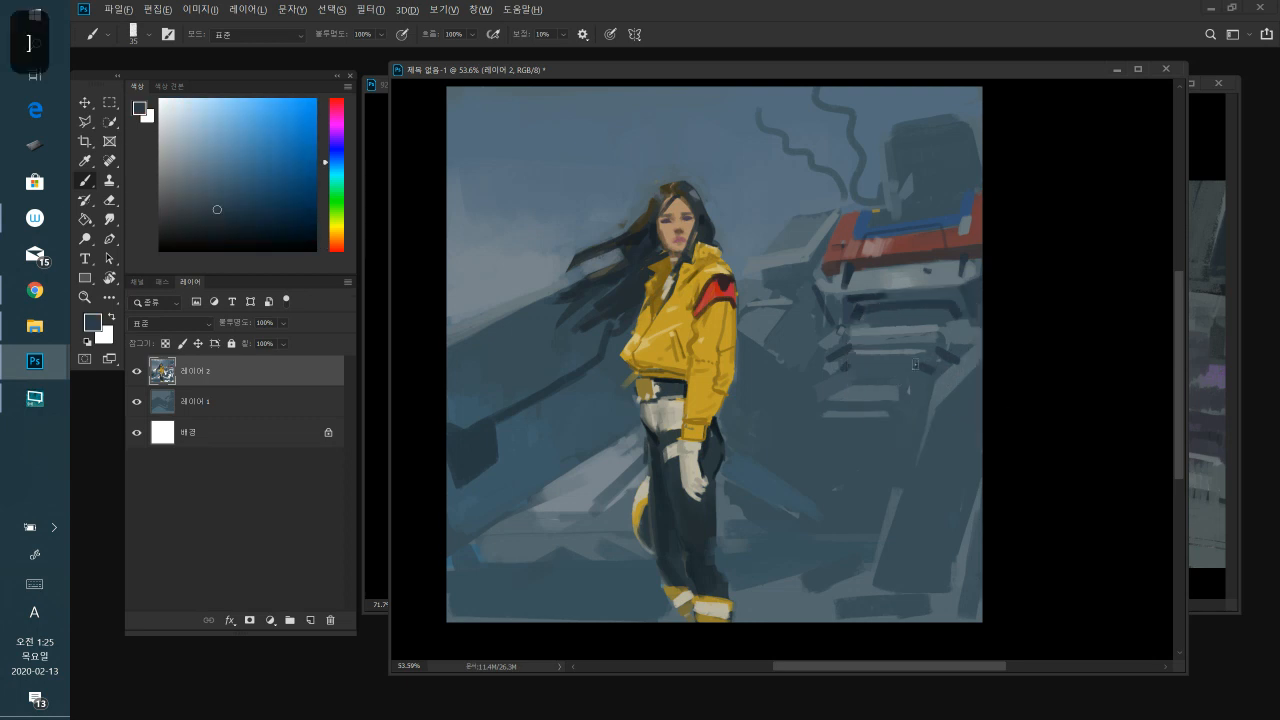
key(bracketright)
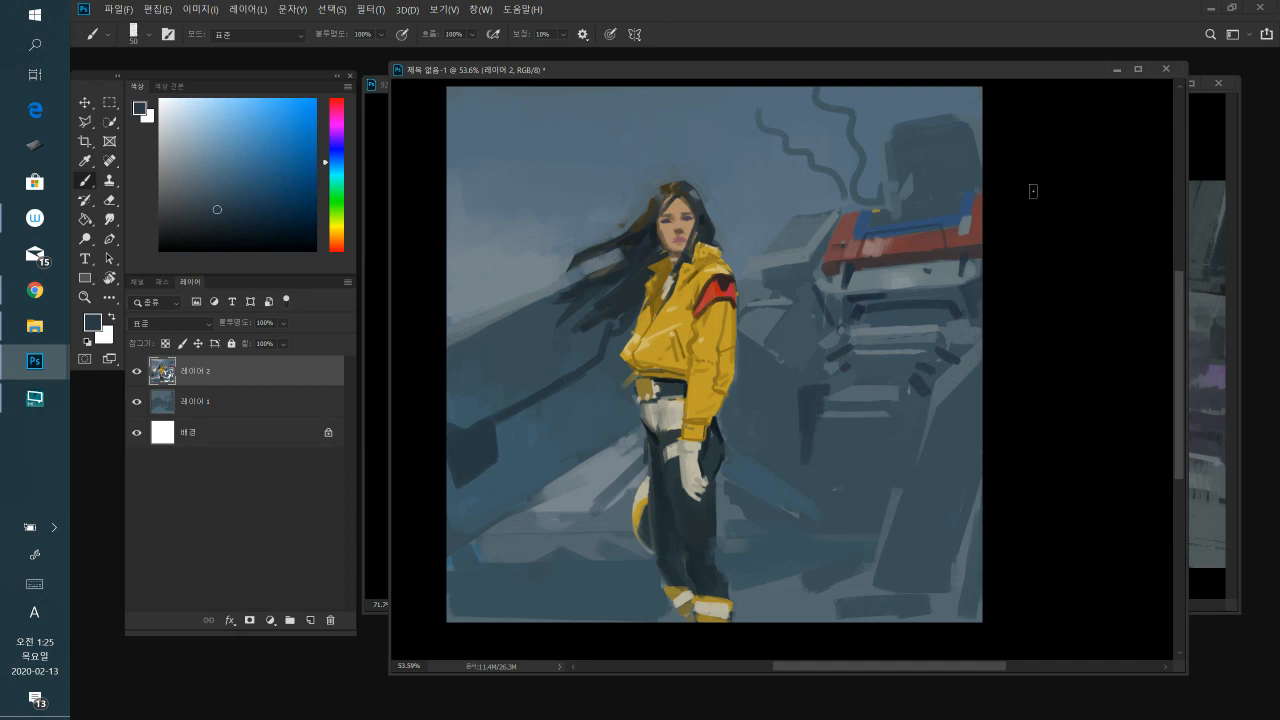
- Block in dark blue shadow shapes on the robot's lower body beside the woman's arm, carving their edges with sampled grey-blues
mouse_move(787, 431)
mouse_down()
mouse_move(807, 468)
mouse_move(793, 440)
mouse_move(796, 453)
mouse_up()
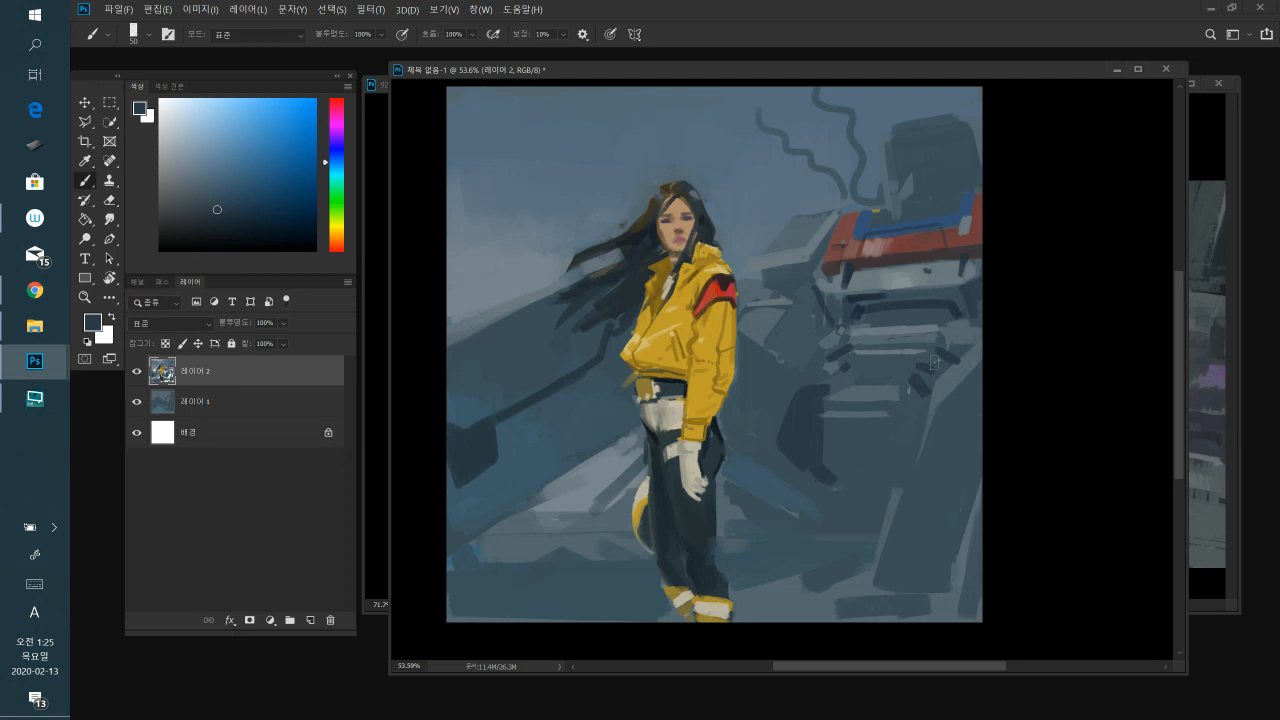
alt+click(895, 426)
alt+click(804, 434)
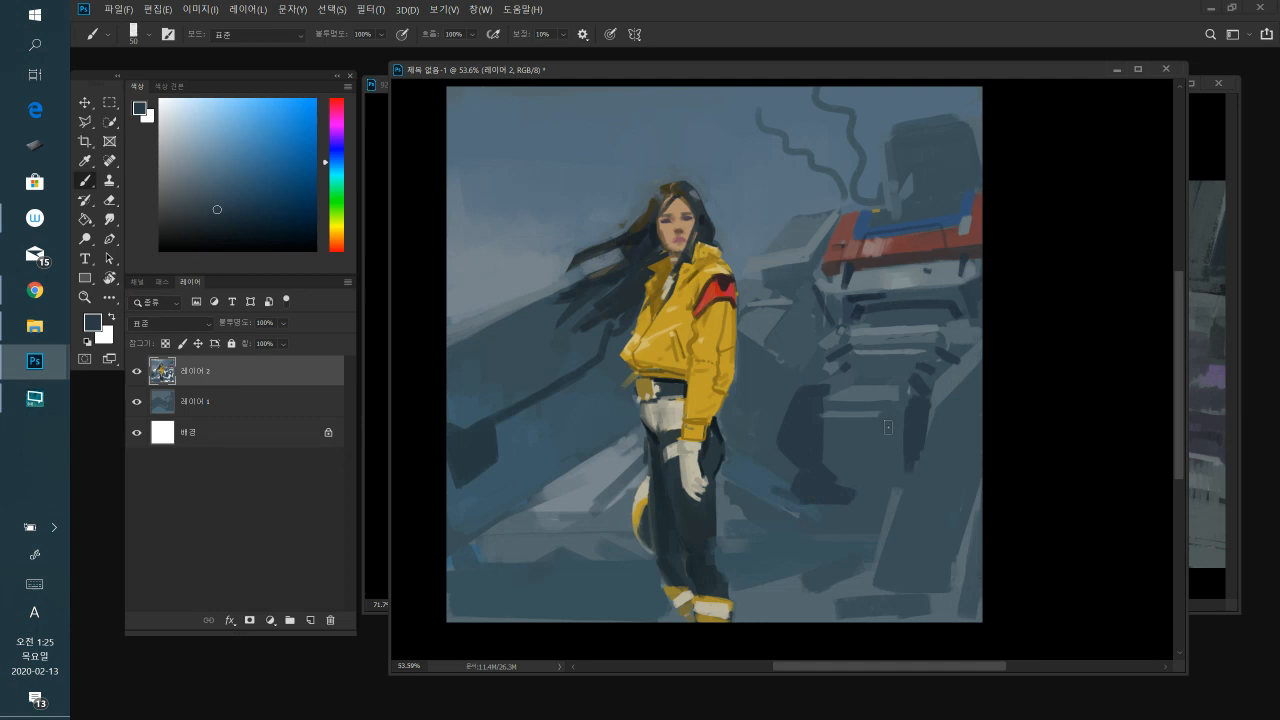
alt+click(845, 446)
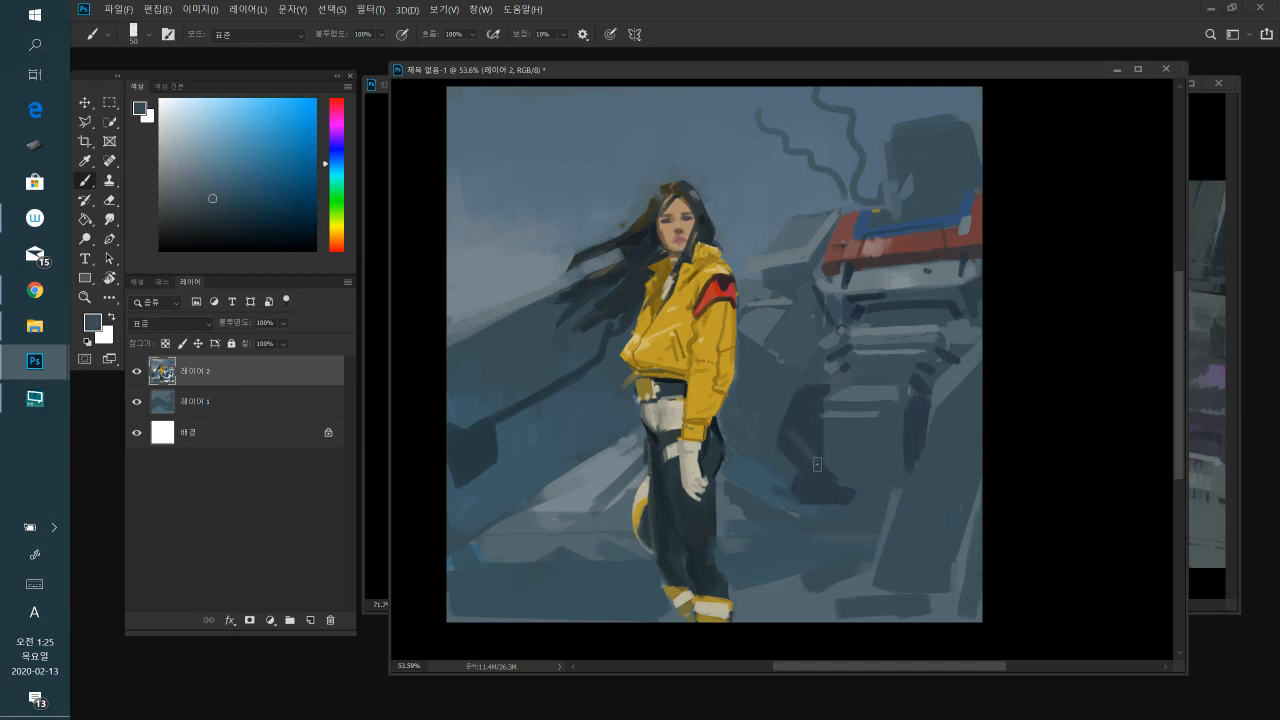
alt+click(810, 422)
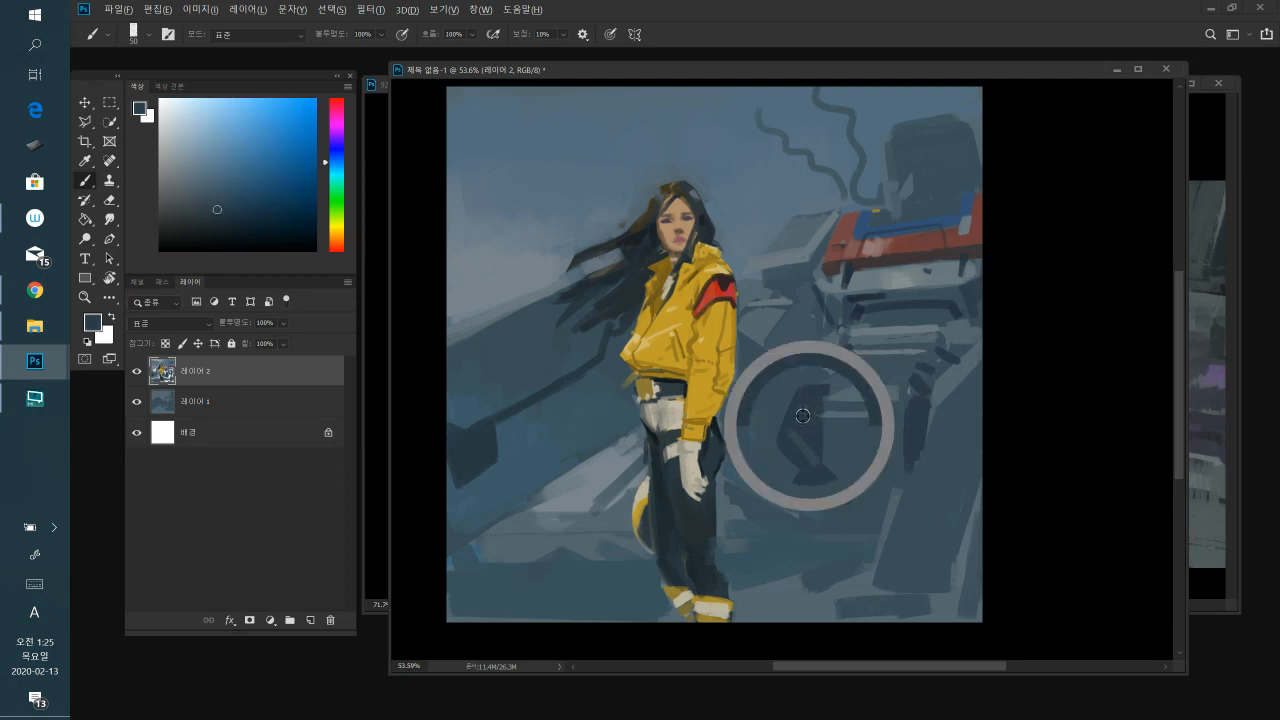
alt+click(874, 430)
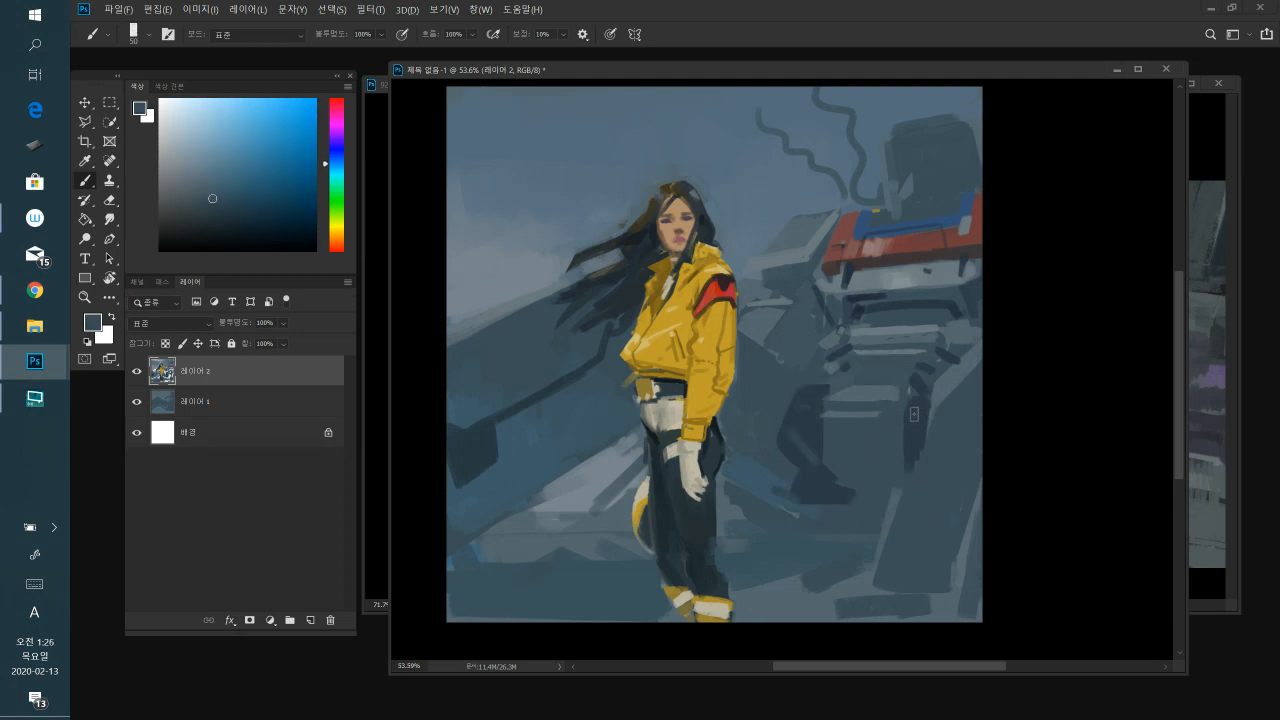
- Deepen the shadows down the far side of the robot's lower body and paint a dark horizontal bar along its base
alt+click(914, 420)
alt+click(932, 425)
alt+click(824, 494)
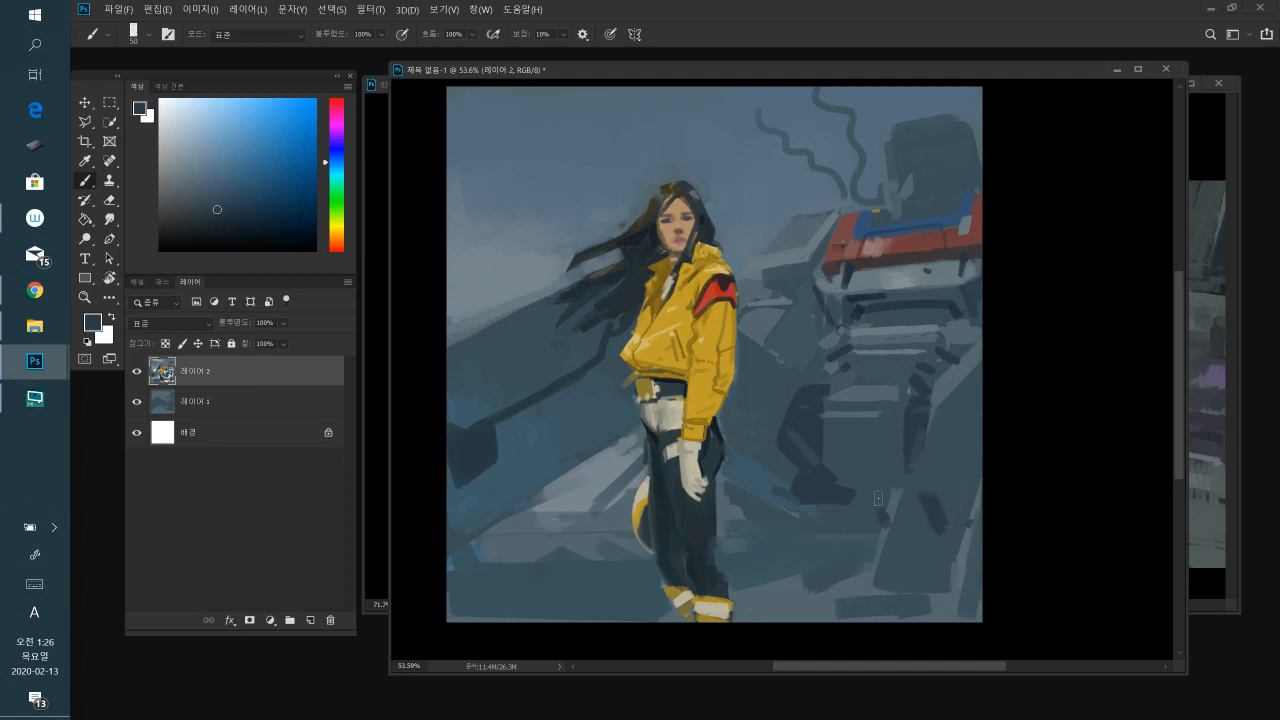
mouse_move(889, 503)
mouse_down()
mouse_move(794, 509)
mouse_move(922, 504)
mouse_move(780, 506)
mouse_up()
- Paint two small muted red accents on the robot's lower plates using reds sampled from its upper panel
alt+click(905, 234)
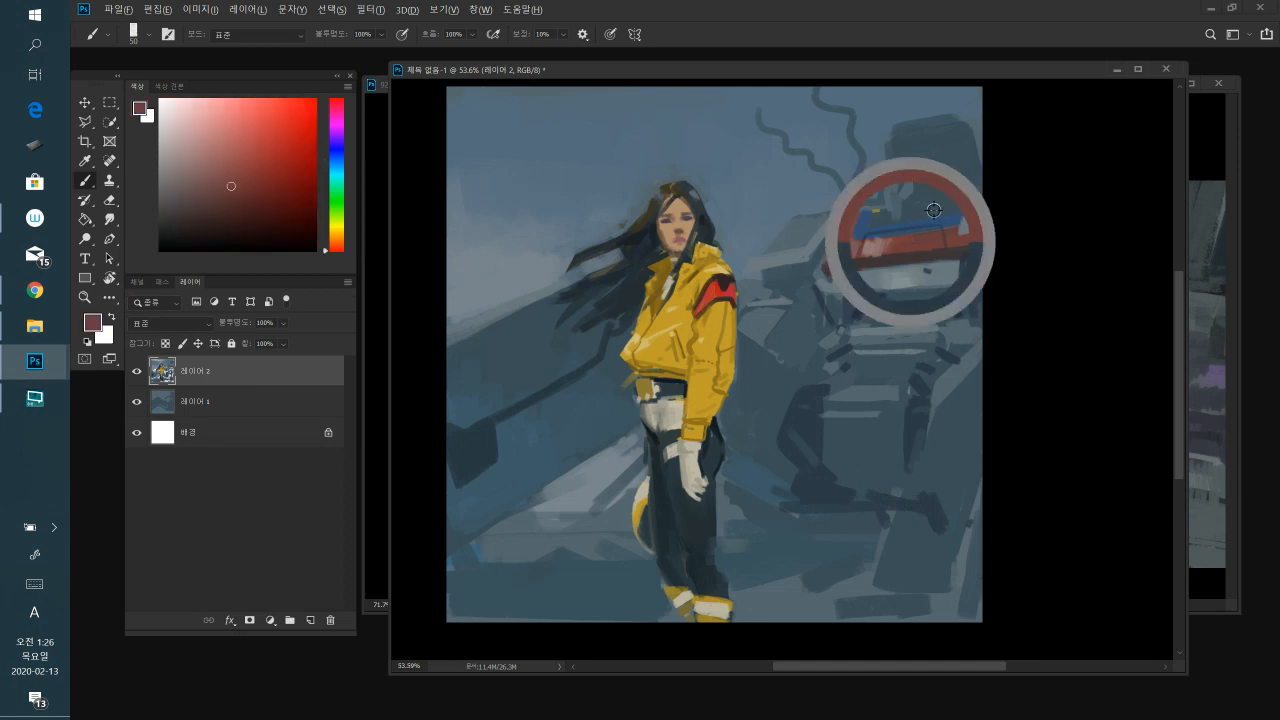
click(823, 368)
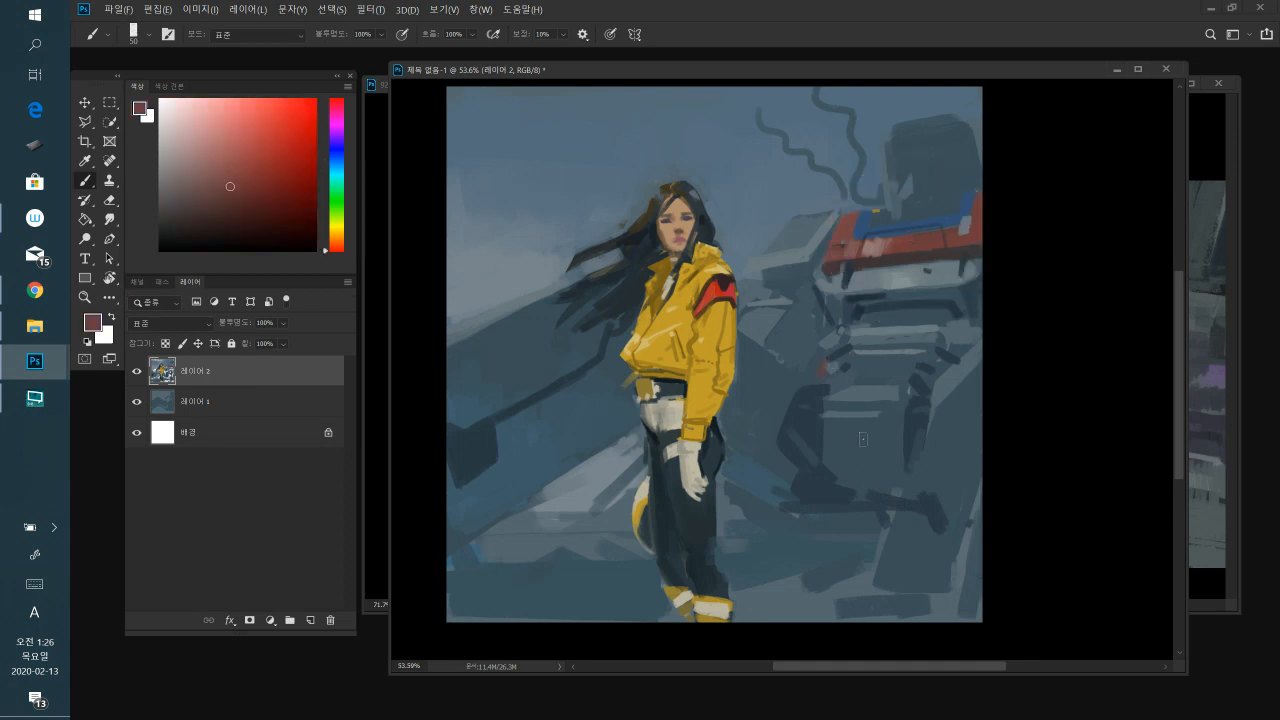
alt+click(913, 233)
drag(849, 369, 832, 378)
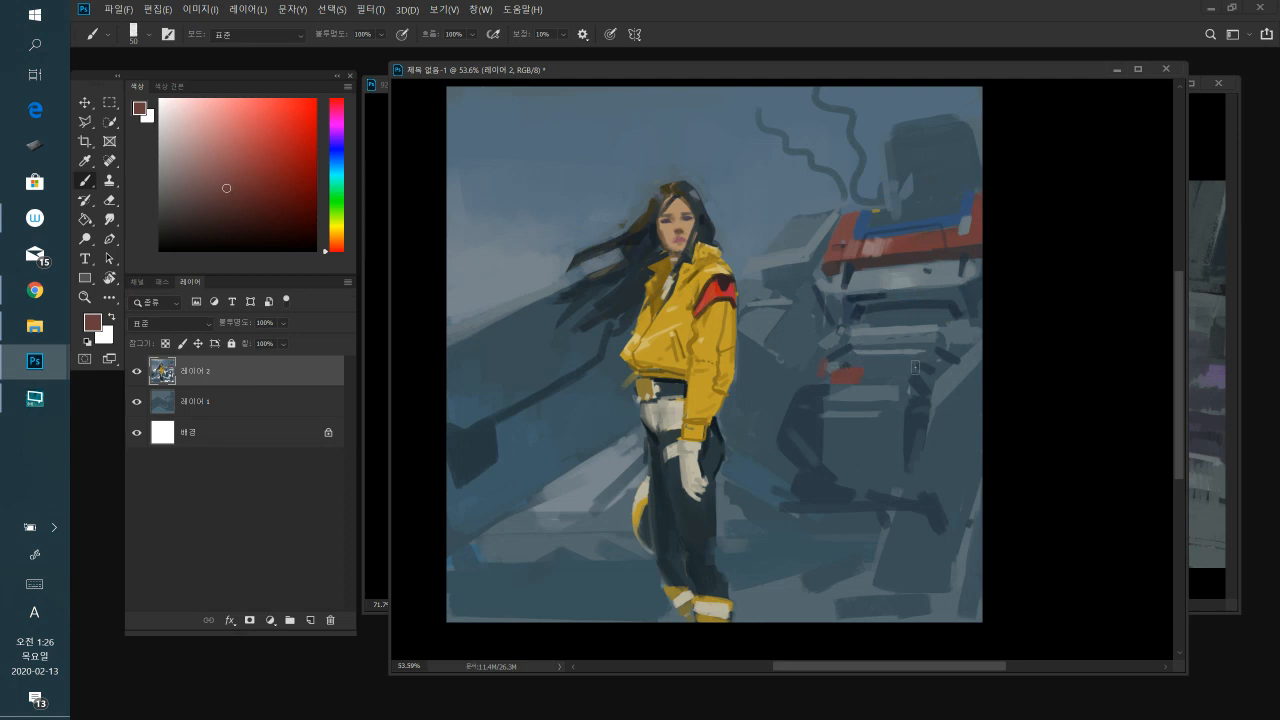
drag(921, 370, 936, 374)
- Cover the small yellow spot above the red panel and paint the robot's side block yellow with a dark patch
alt+click(875, 215)
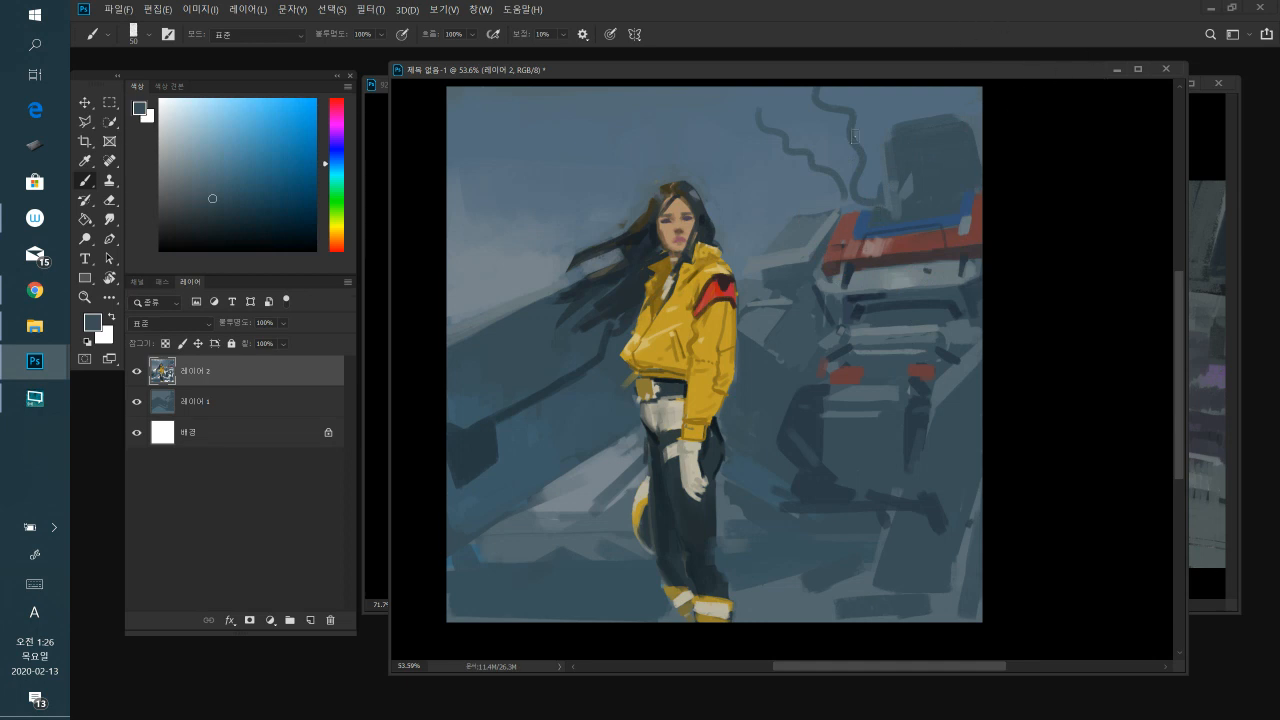
alt+click(680, 288)
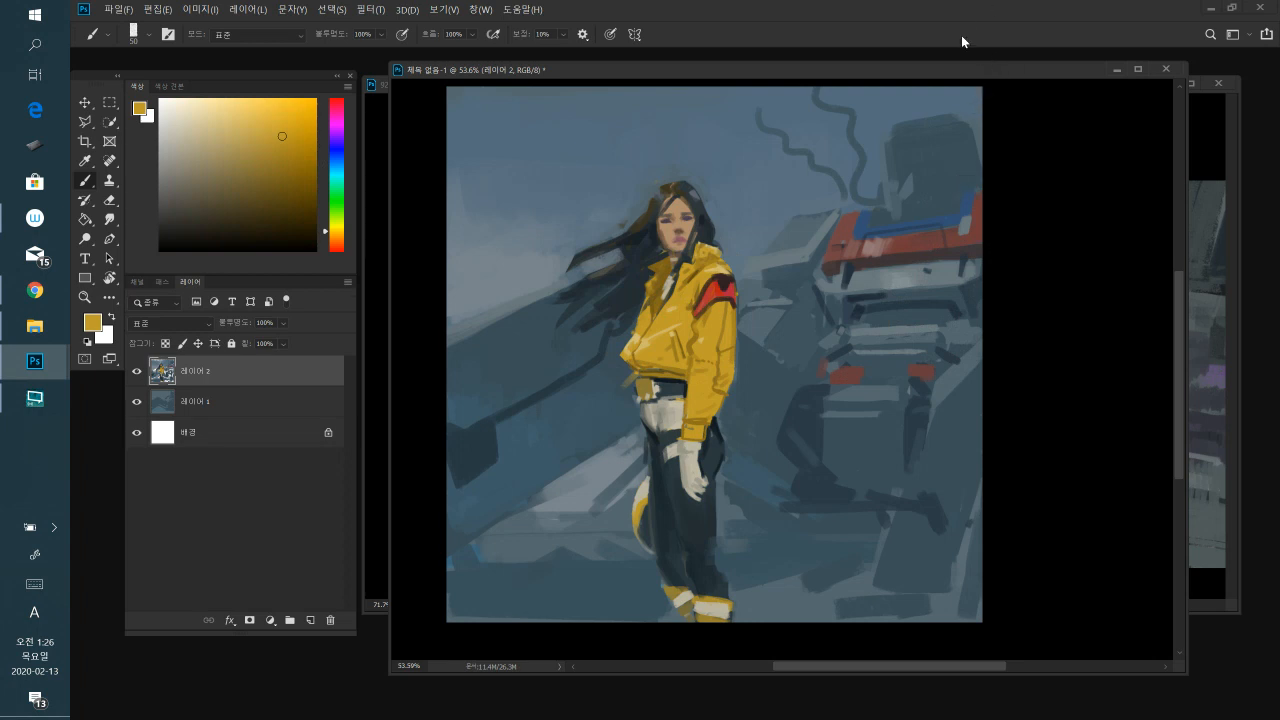
mouse_move(826, 212)
mouse_down()
mouse_move(799, 243)
mouse_move(759, 250)
mouse_move(800, 240)
mouse_up()
alt+click(756, 250)
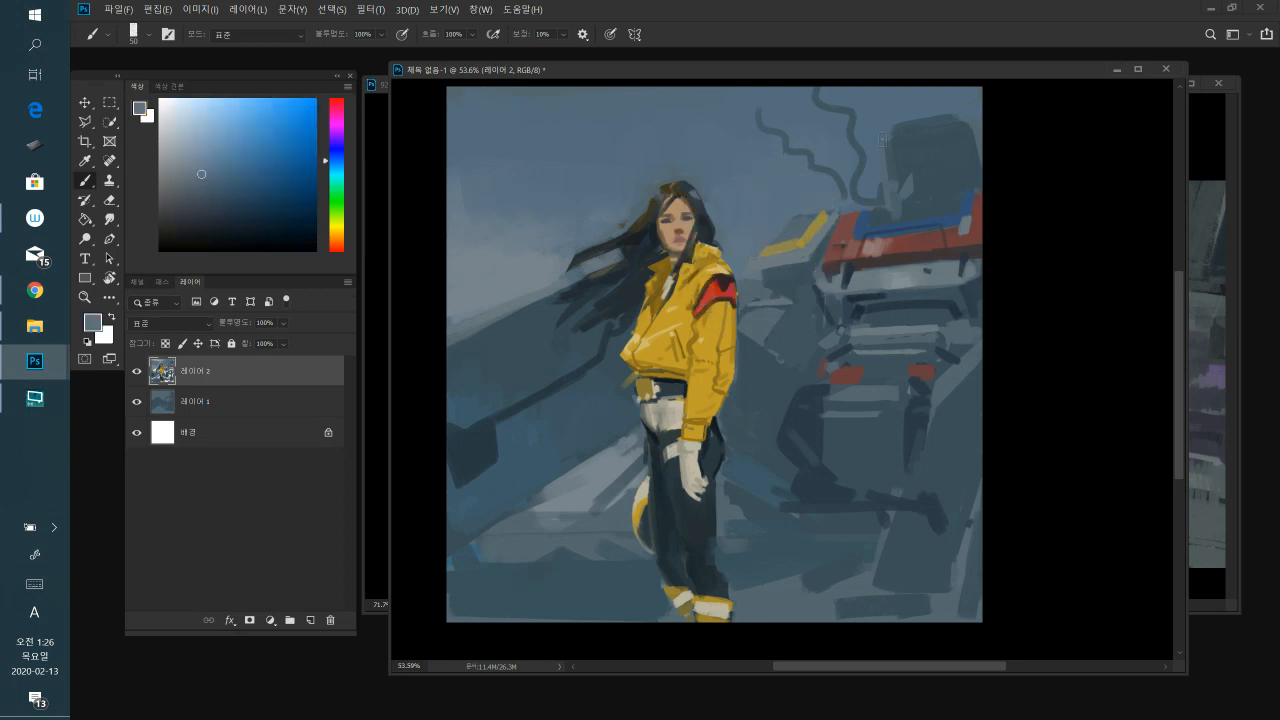
alt+click(837, 243)
drag(800, 215, 784, 236)
alt+click(802, 242)
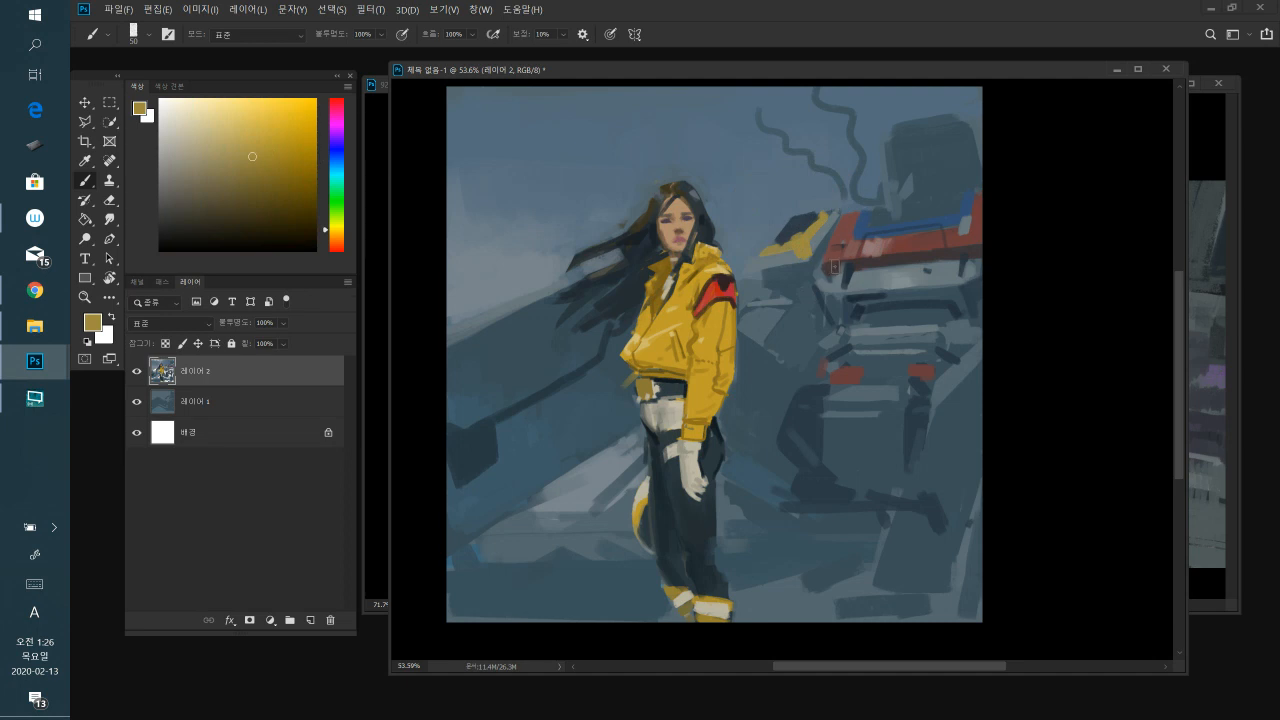
- Add dark and grey-blue strokes between the woman's sleeve and the robot's lower body with a size 40 brush
key(bracketleft)
alt+click(662, 194)
alt+click(786, 425)
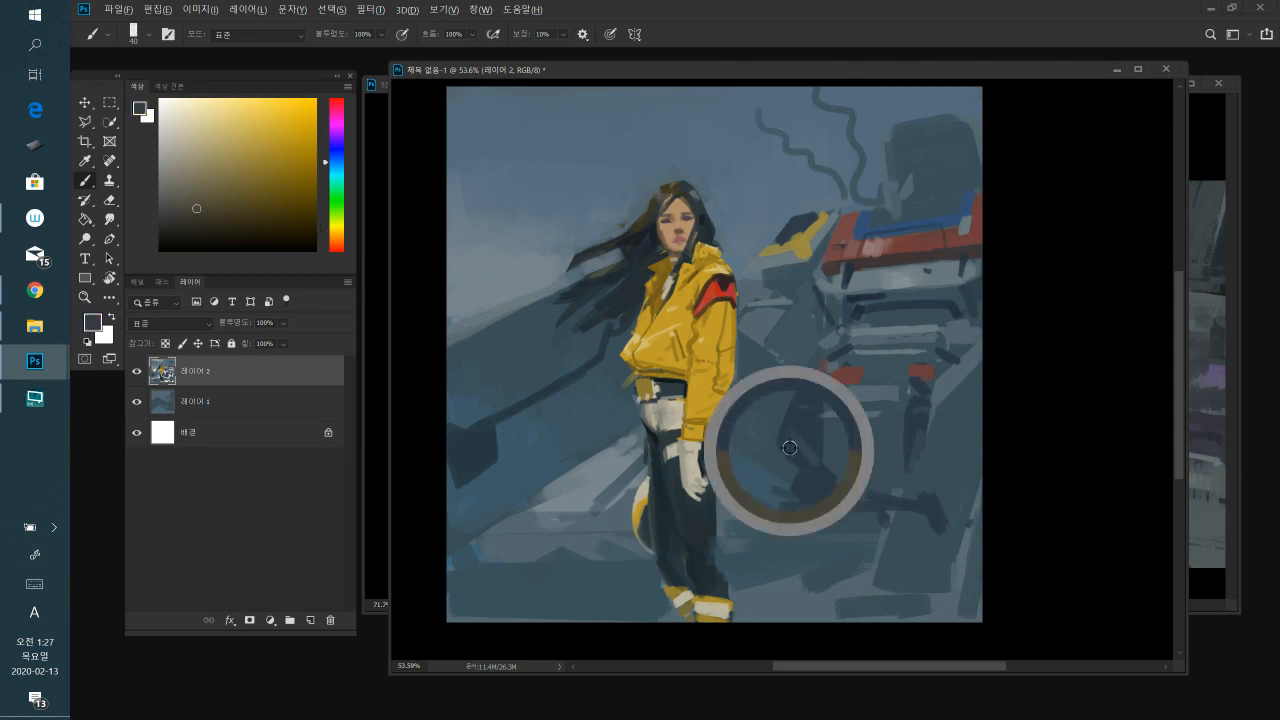
alt+click(764, 394)
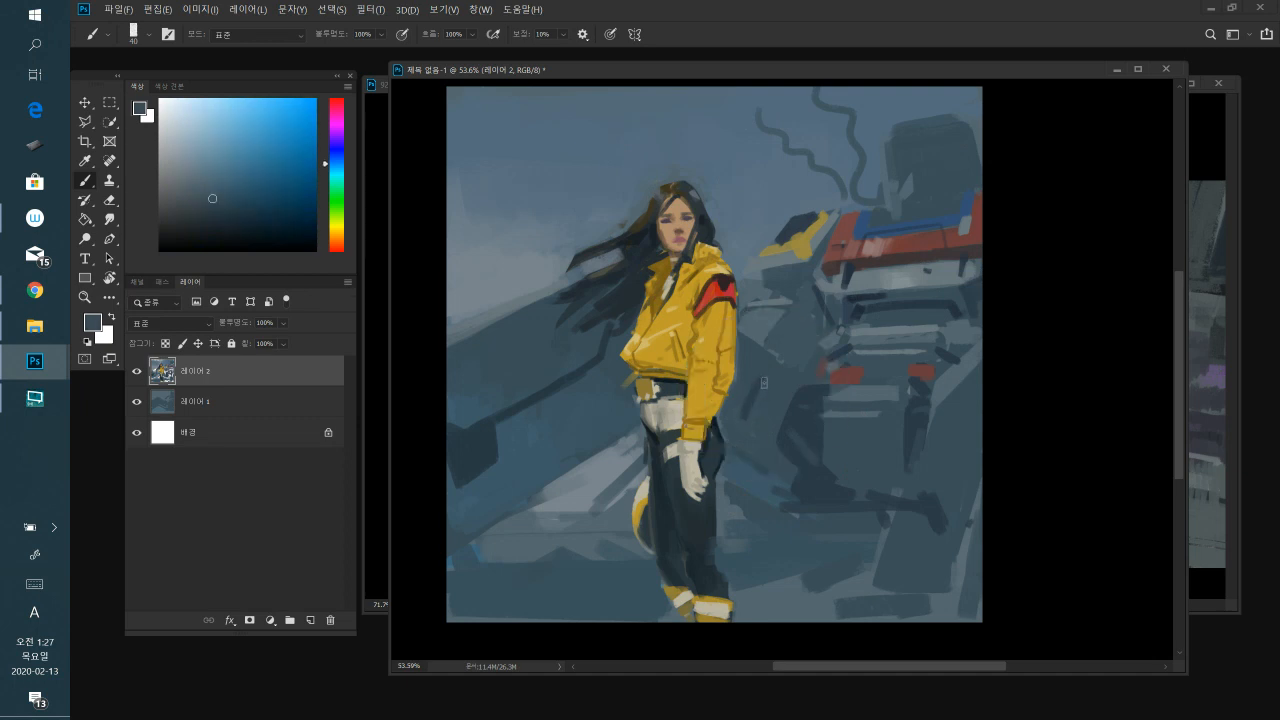
alt+click(806, 441)
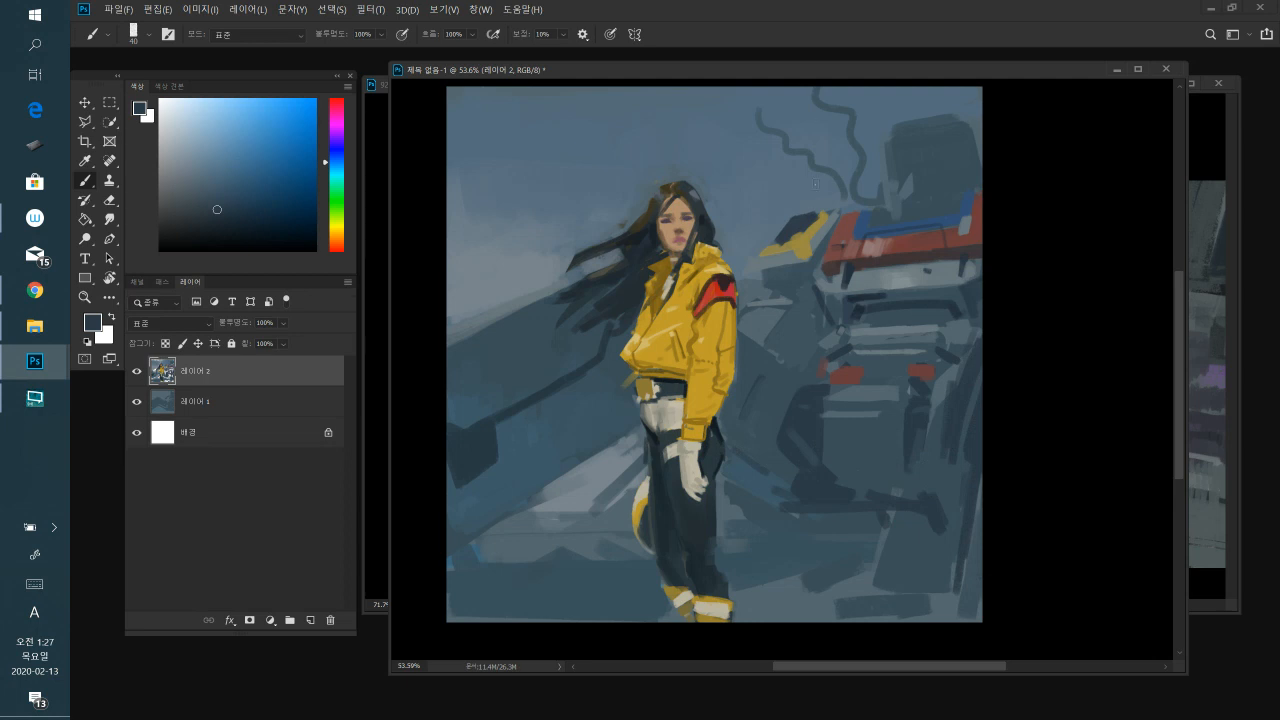
- Paint a light grey highlight along the top of the robot's upper block and shape it with sampled greys
alt+click(672, 412)
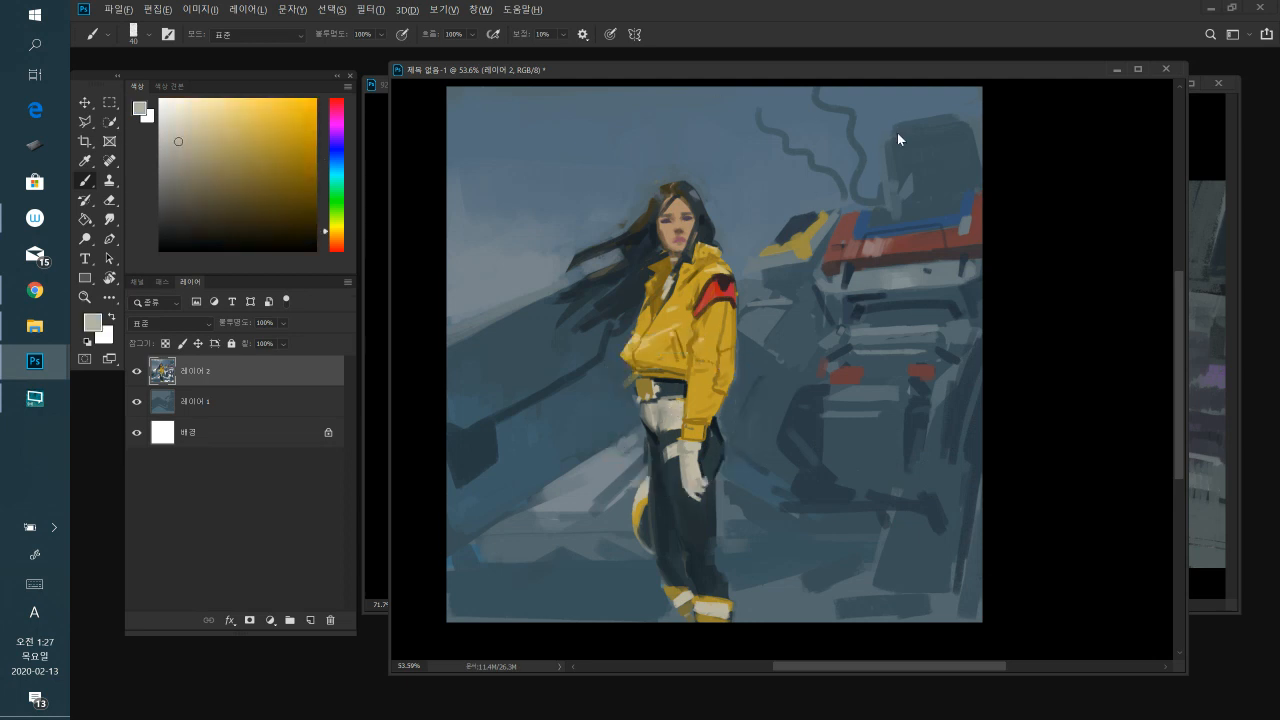
mouse_move(893, 140)
mouse_down()
mouse_move(903, 123)
mouse_move(903, 135)
mouse_move(955, 118)
mouse_move(910, 121)
mouse_move(942, 120)
mouse_up()
alt+click(902, 153)
alt+click(898, 129)
alt+click(925, 117)
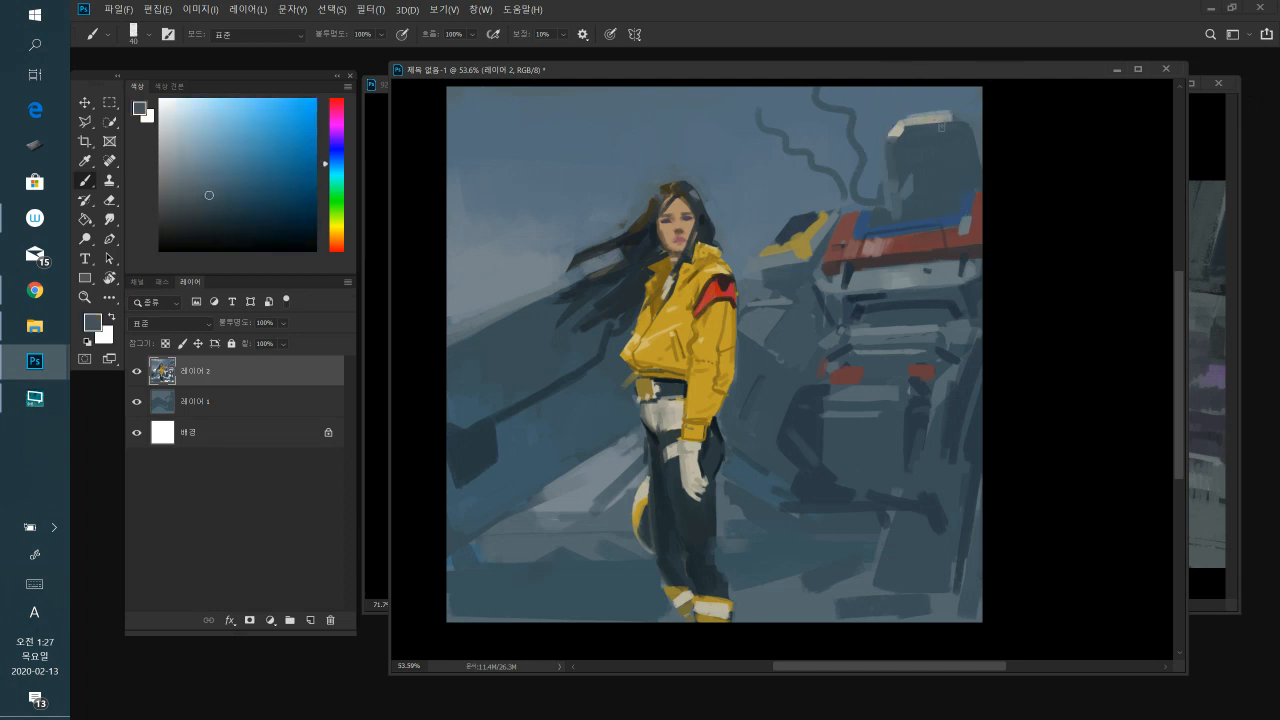
drag(908, 131, 901, 136)
alt+click(945, 120)
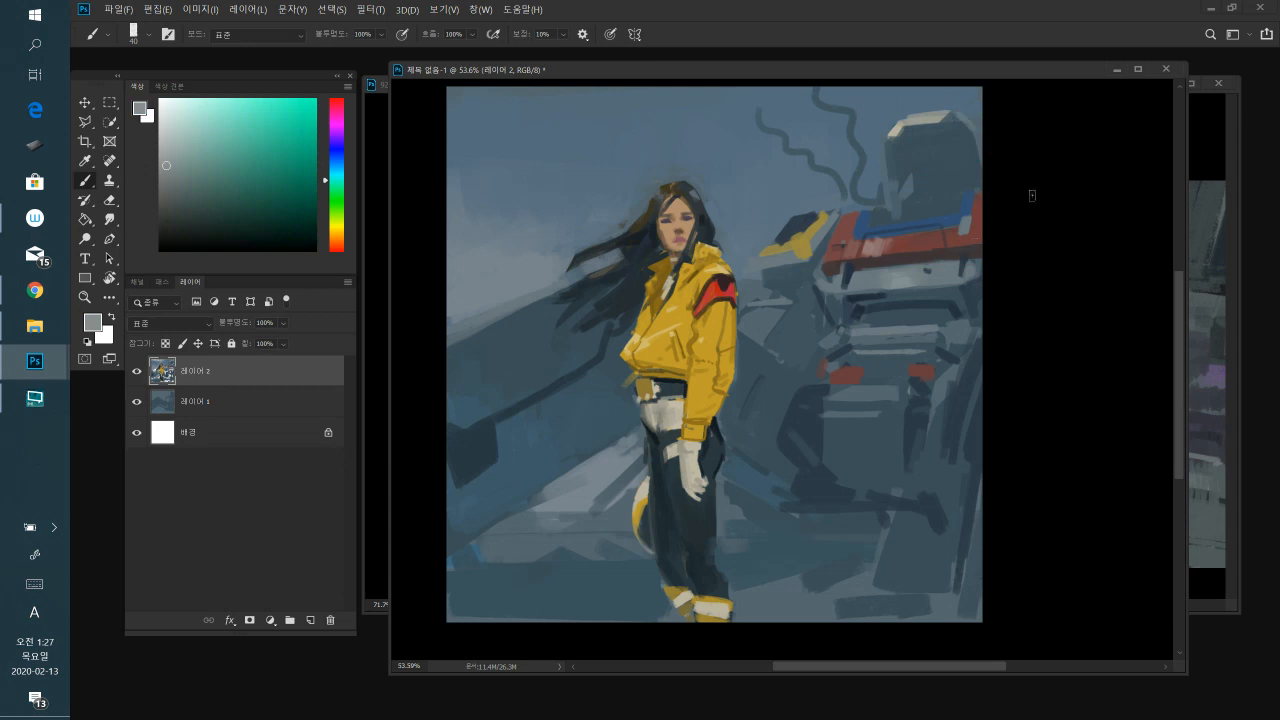
- Refine the side planes and top corner of the robot's upper block with sampled dark and light greys
alt+click(960, 155)
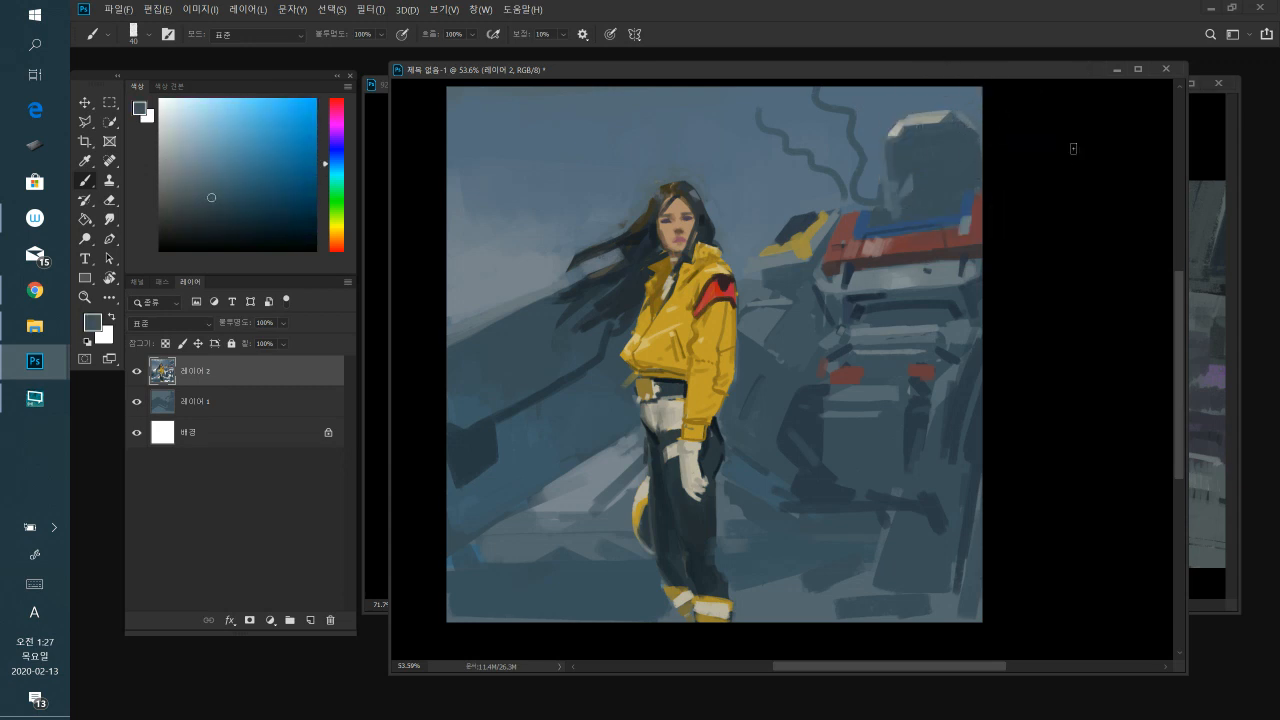
alt+click(911, 184)
alt+click(966, 164)
alt+click(906, 145)
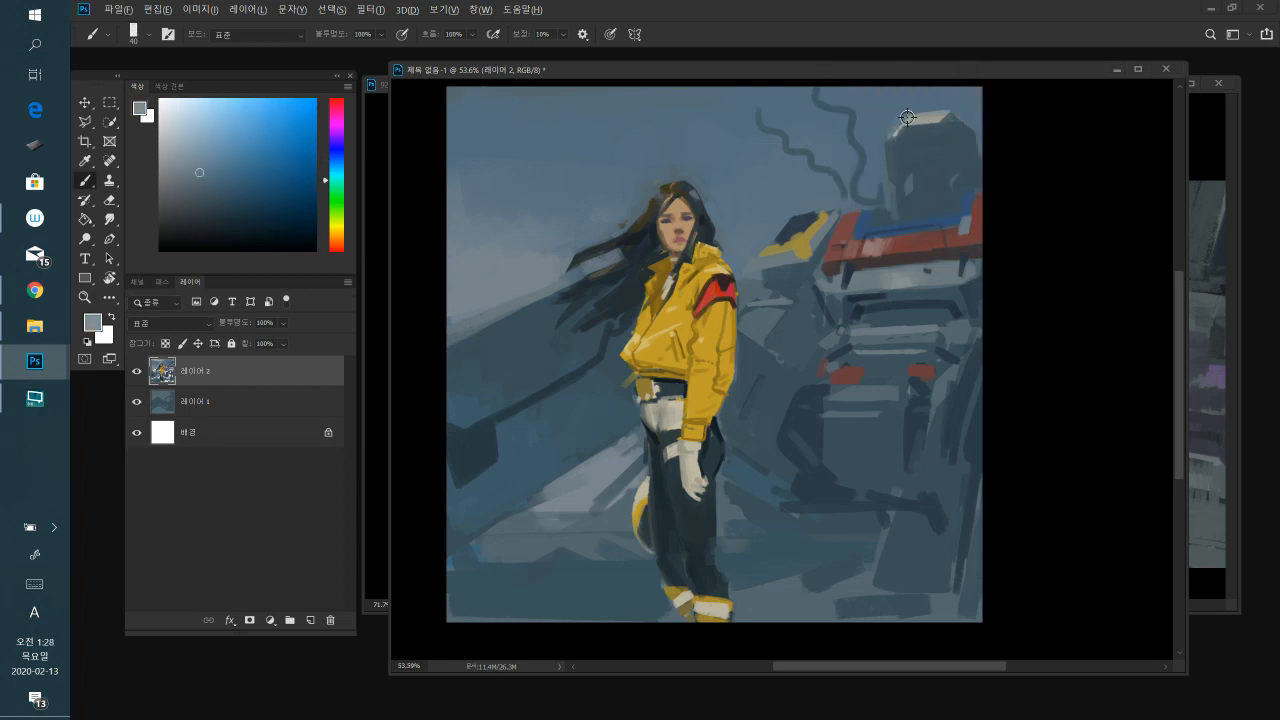
alt+click(906, 117)
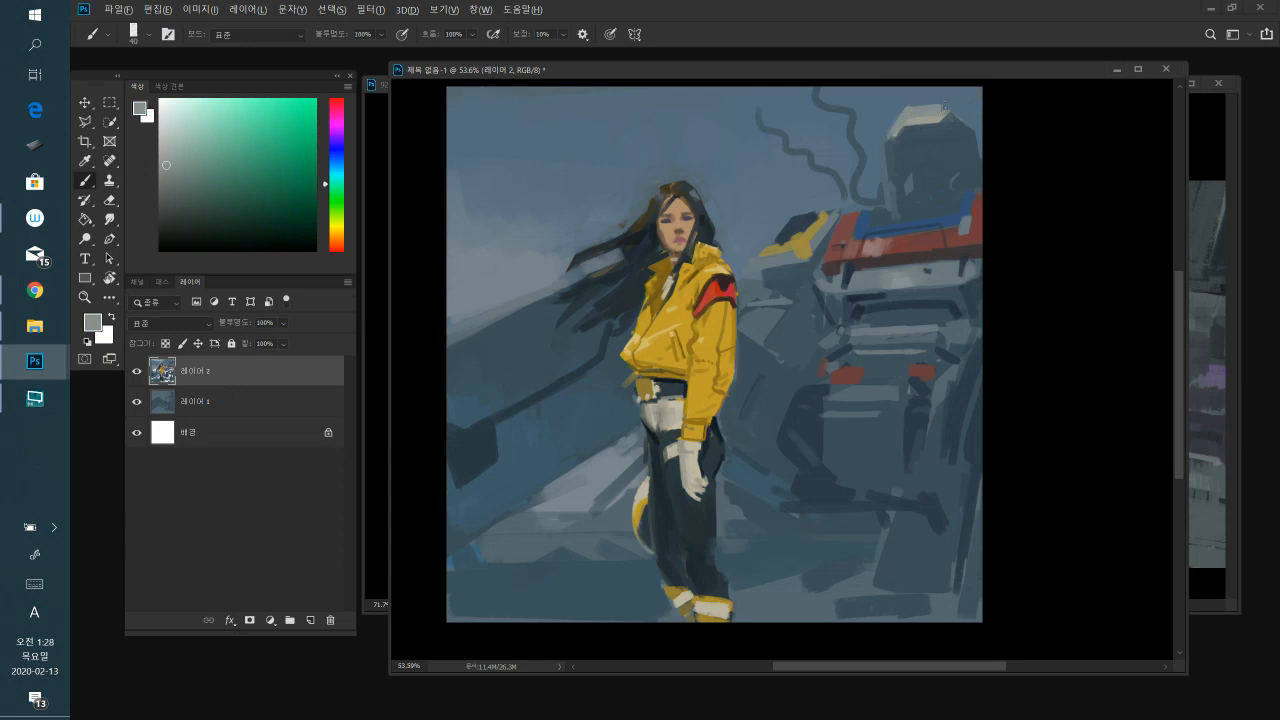
alt+click(955, 116)
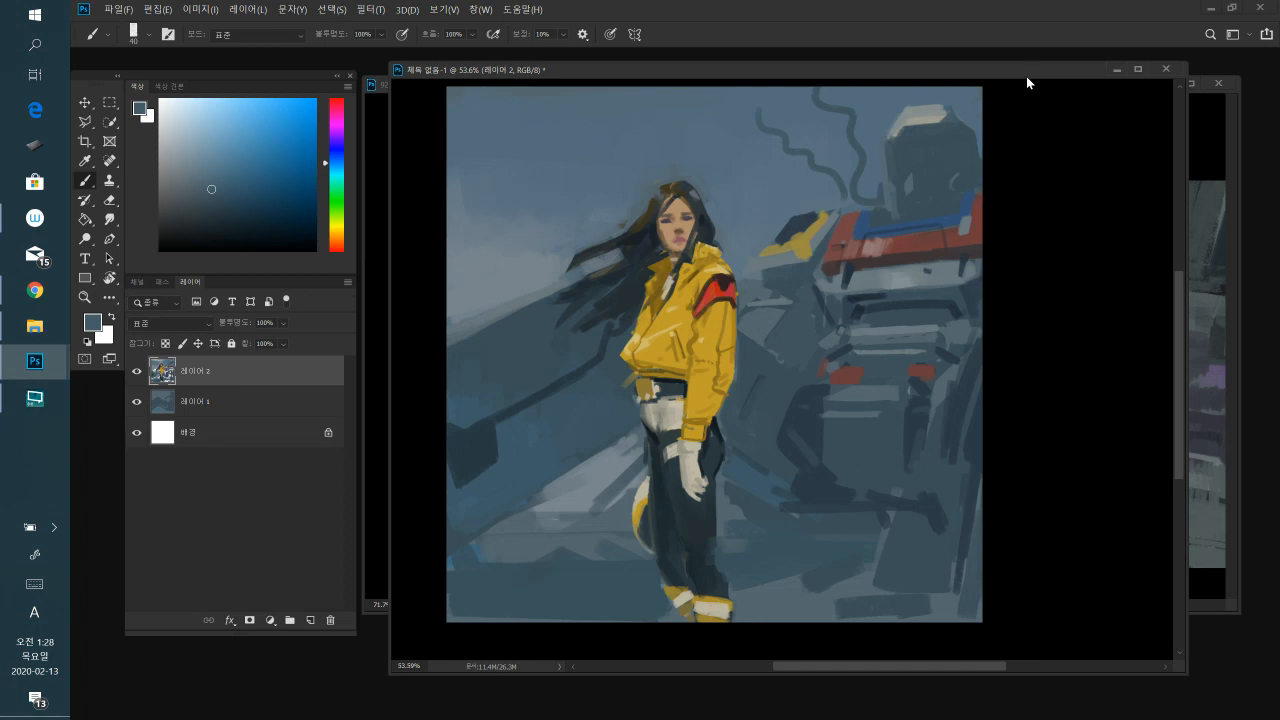
- Touch up the robot's yellow side block with sampled tones and add dark blue strokes to its lower body
alt+click(925, 142)
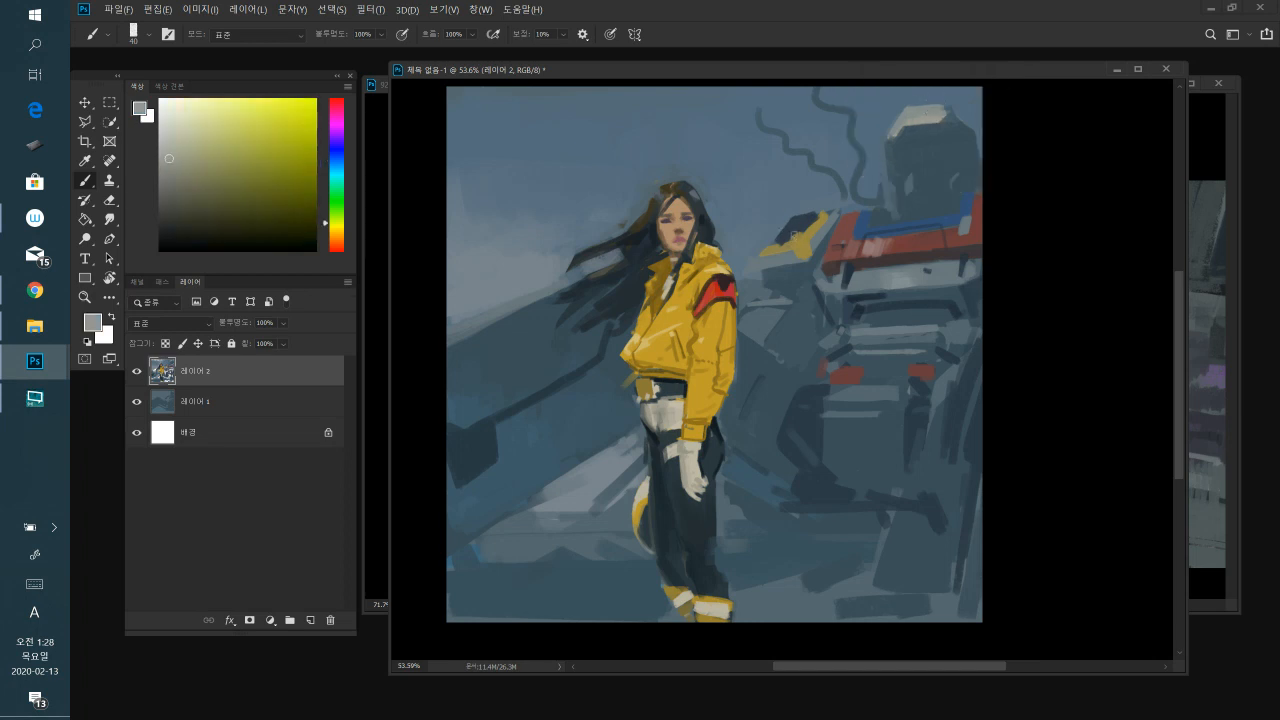
alt+click(802, 245)
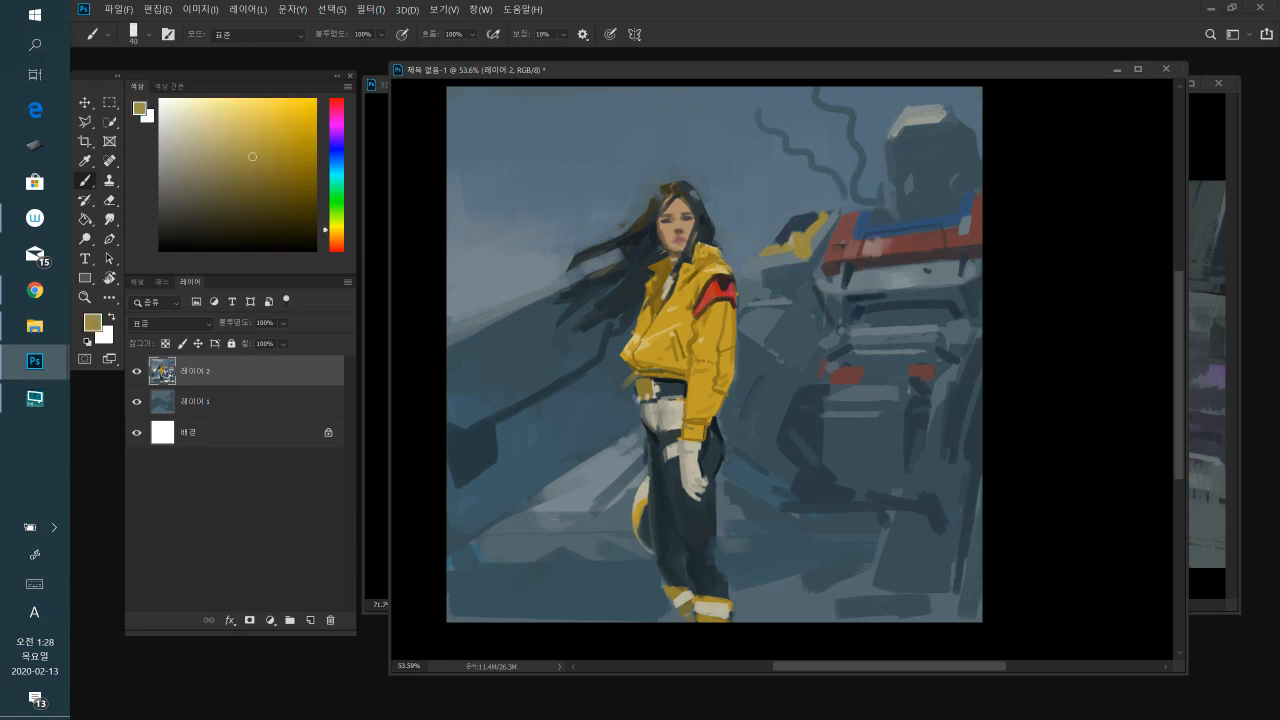
alt+click(804, 396)
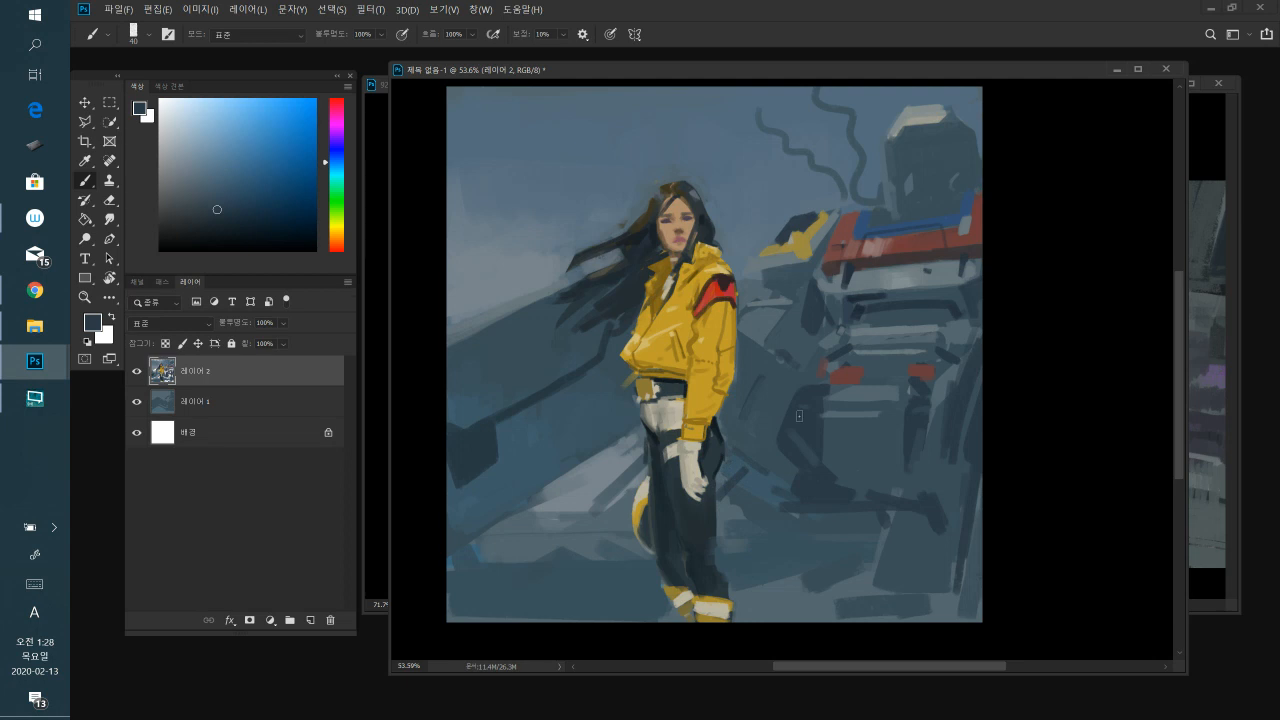
- Brighten the robot's middle plate with a light grey highlight and define the plates beneath it with sampled dark tones
alt+click(928, 114)
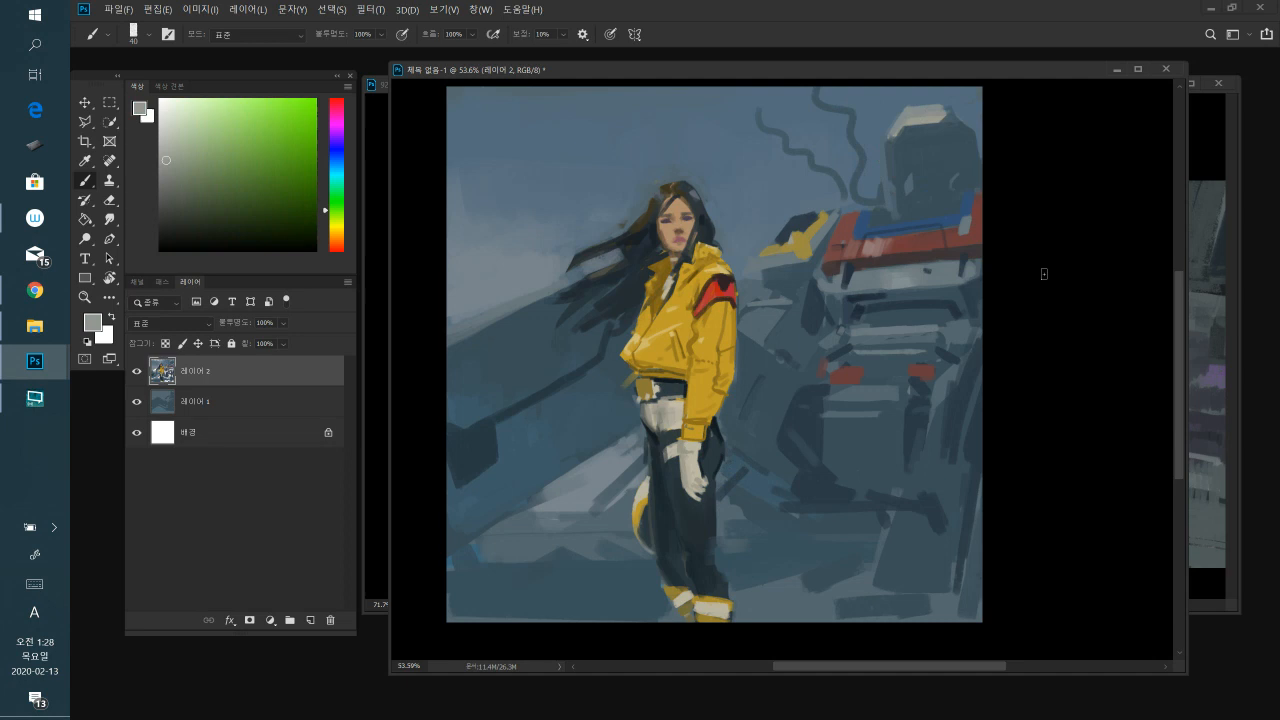
click(858, 336)
alt+click(888, 332)
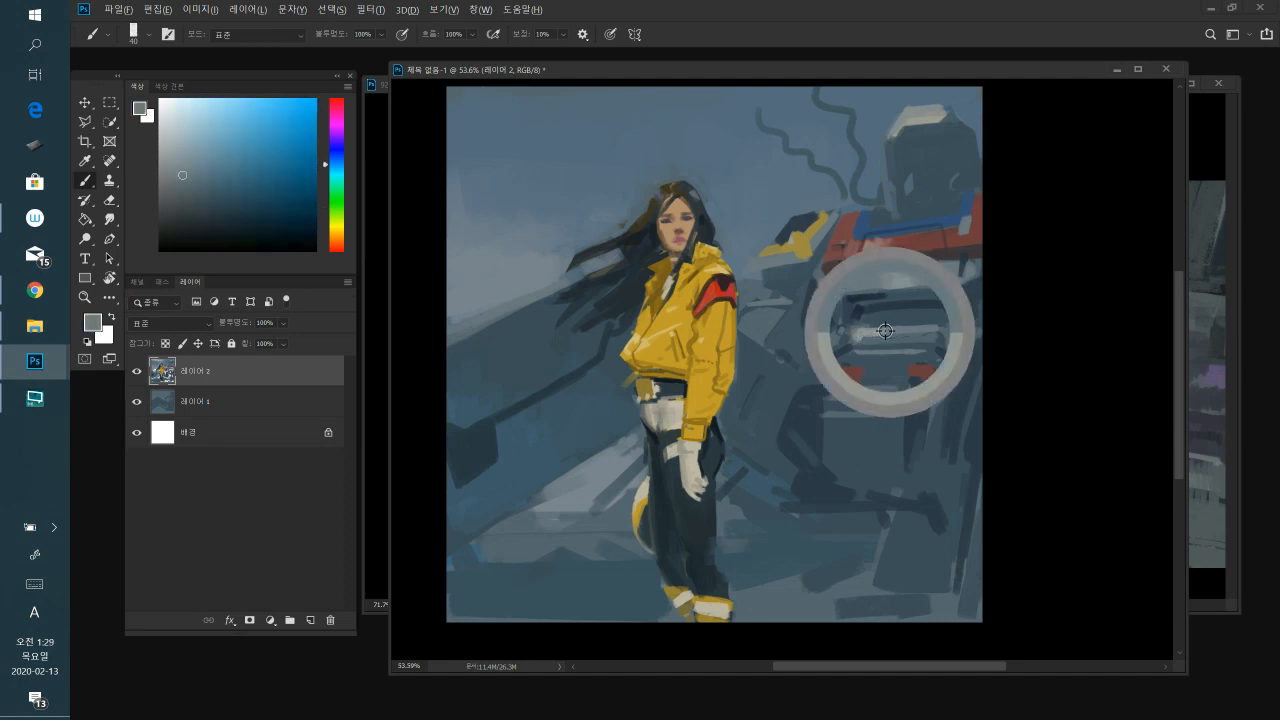
alt+click(876, 336)
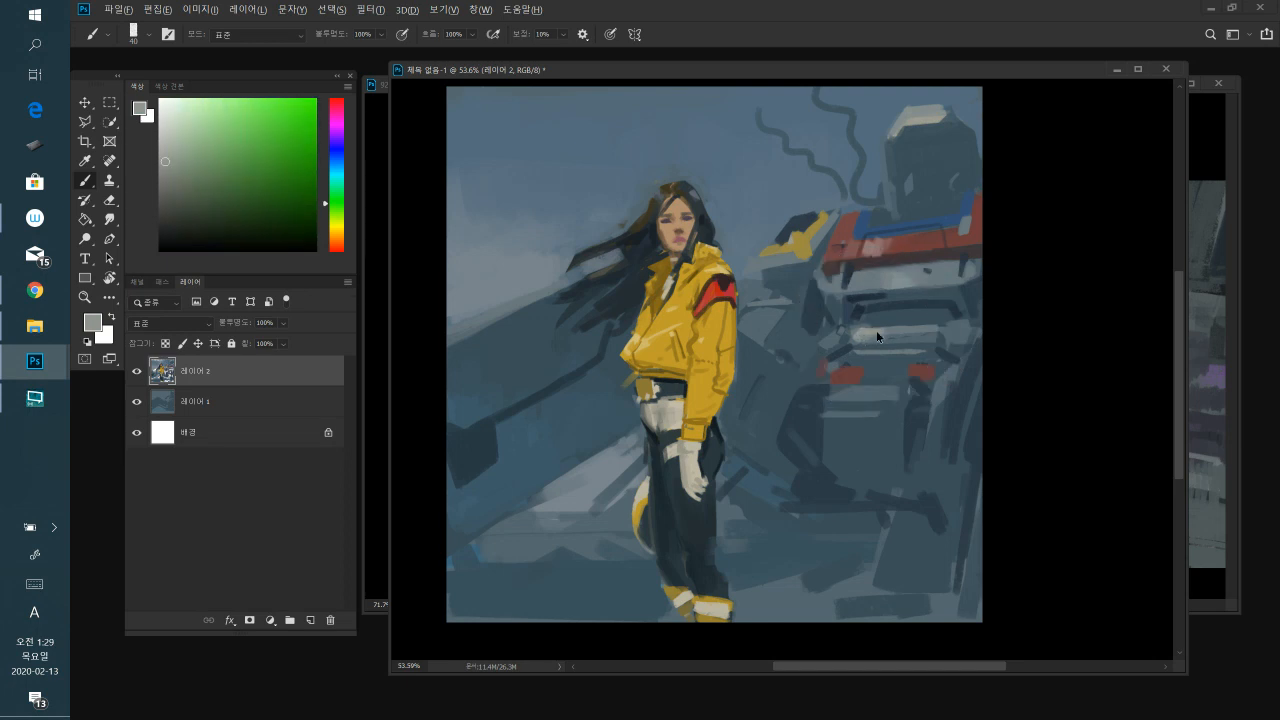
alt+click(890, 334)
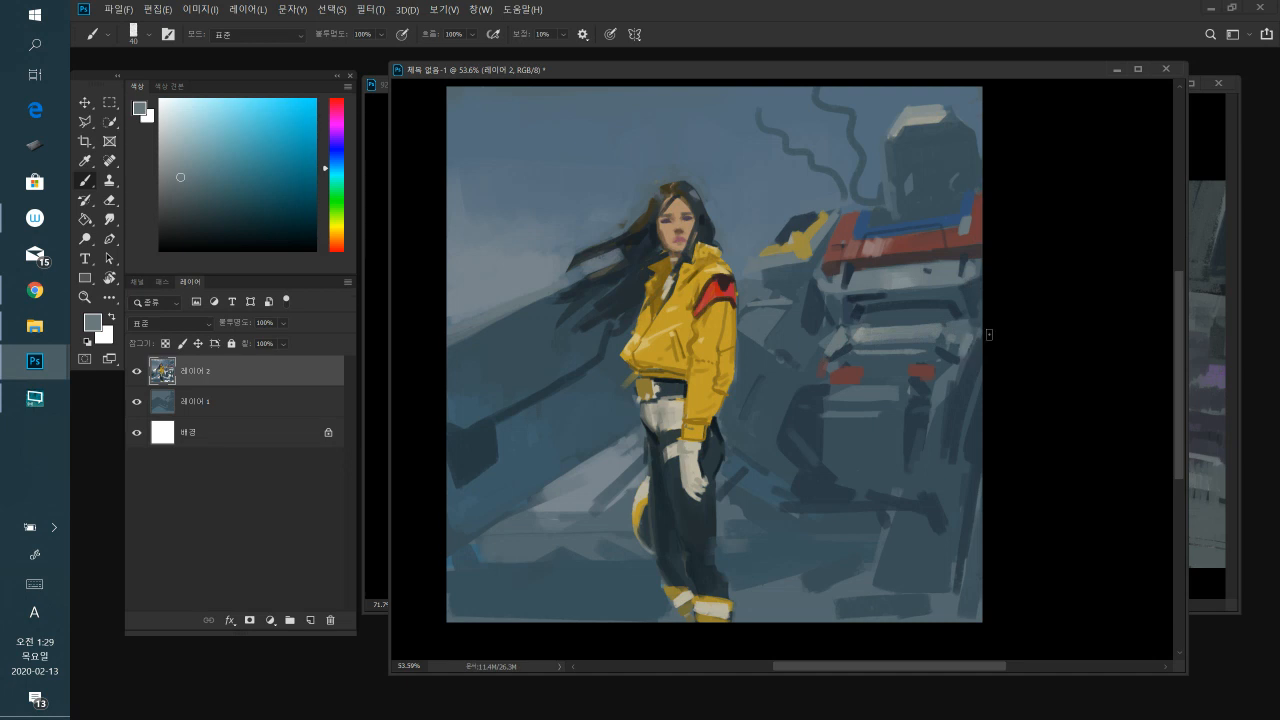
alt+click(820, 378)
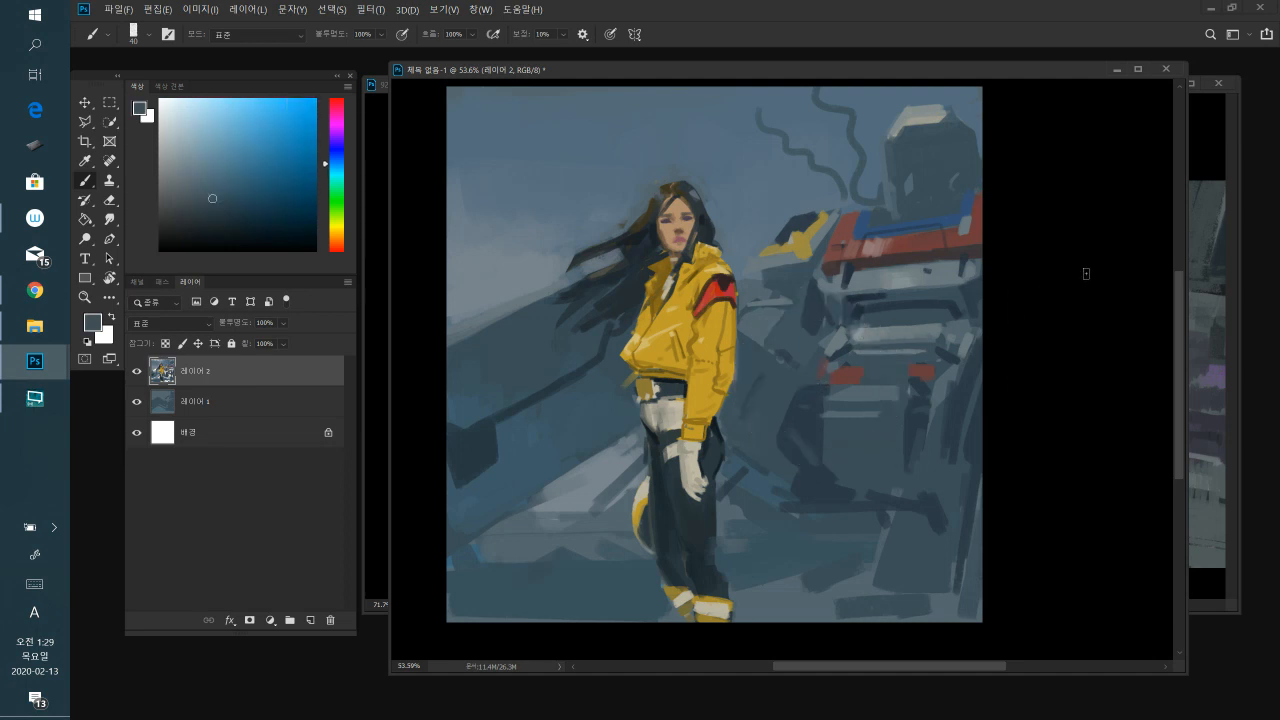
alt+click(858, 308)
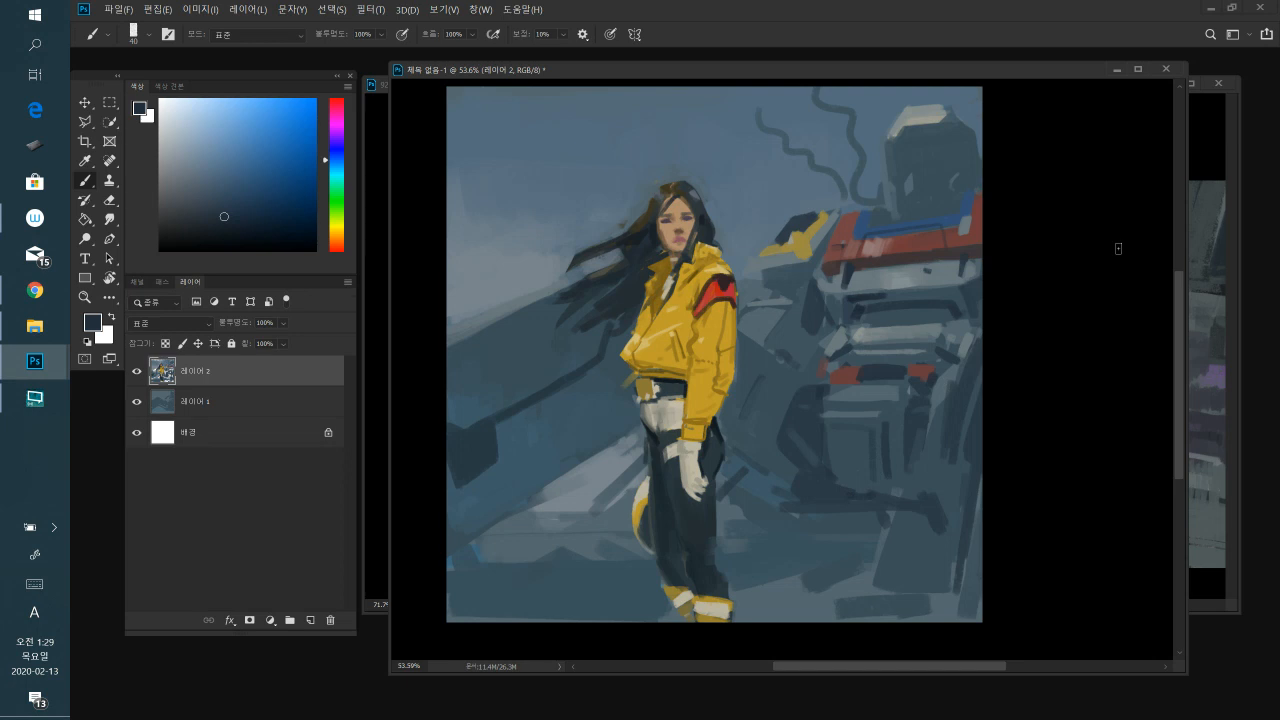
- Outline a small dark frame with inner lines at the centre of the robot's red panel using a size 15 brush
key(bracketleft)
key(bracketleft)
key(bracketleft)
key(bracketleft)
key(bracketleft)
drag(885, 282, 909, 285)
mouse_move(880, 242)
mouse_down()
mouse_move(919, 243)
mouse_move(876, 251)
mouse_move(887, 279)
mouse_move(890, 256)
mouse_move(911, 247)
mouse_move(890, 277)
mouse_up()
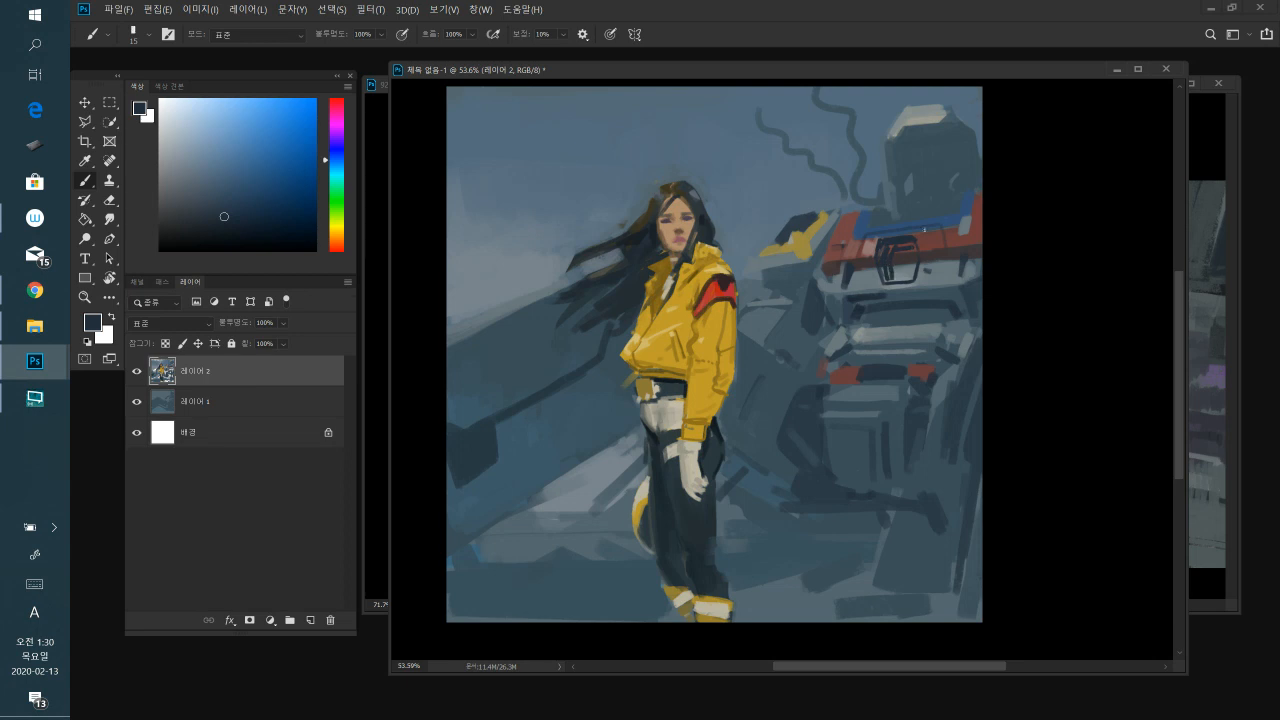
- Fill the inside of the frame on the red panel with dark blue using a larger brush
key(bracketright)
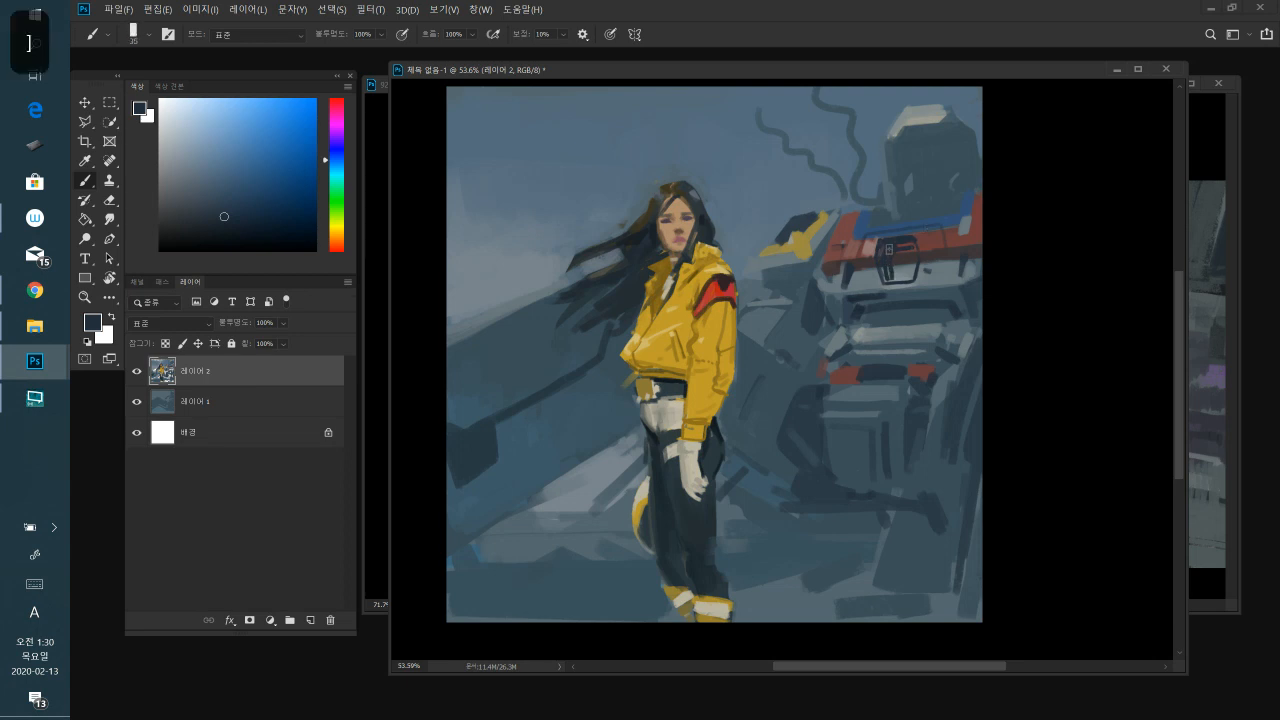
key(bracketright)
drag(892, 252, 912, 246)
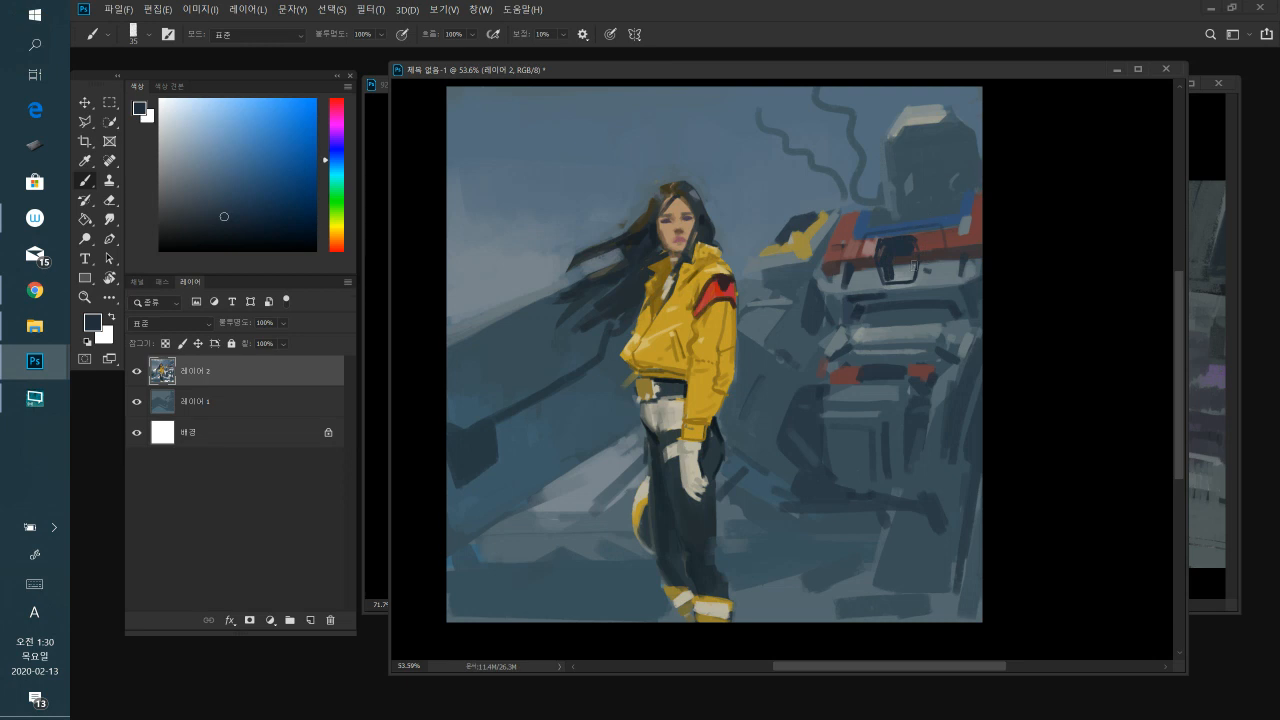
- Finish the dark blue fill inside the red panel's frame and restate the robot's middle plate in sampled blue-grey with a size 15 brush
mouse_move(898, 262)
mouse_down()
mouse_move(912, 260)
mouse_move(900, 276)
mouse_move(918, 256)
mouse_up()
key(bracketleft)
key(bracketleft)
alt+click(924, 316)
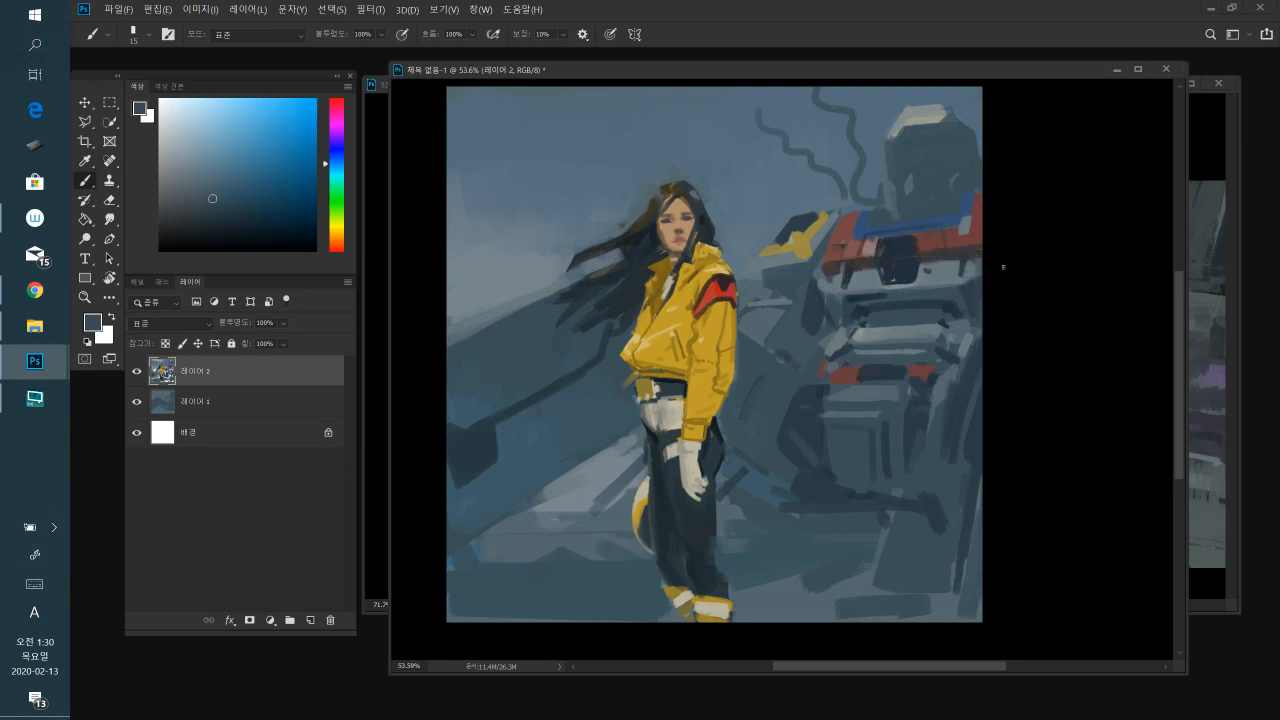
alt+click(931, 330)
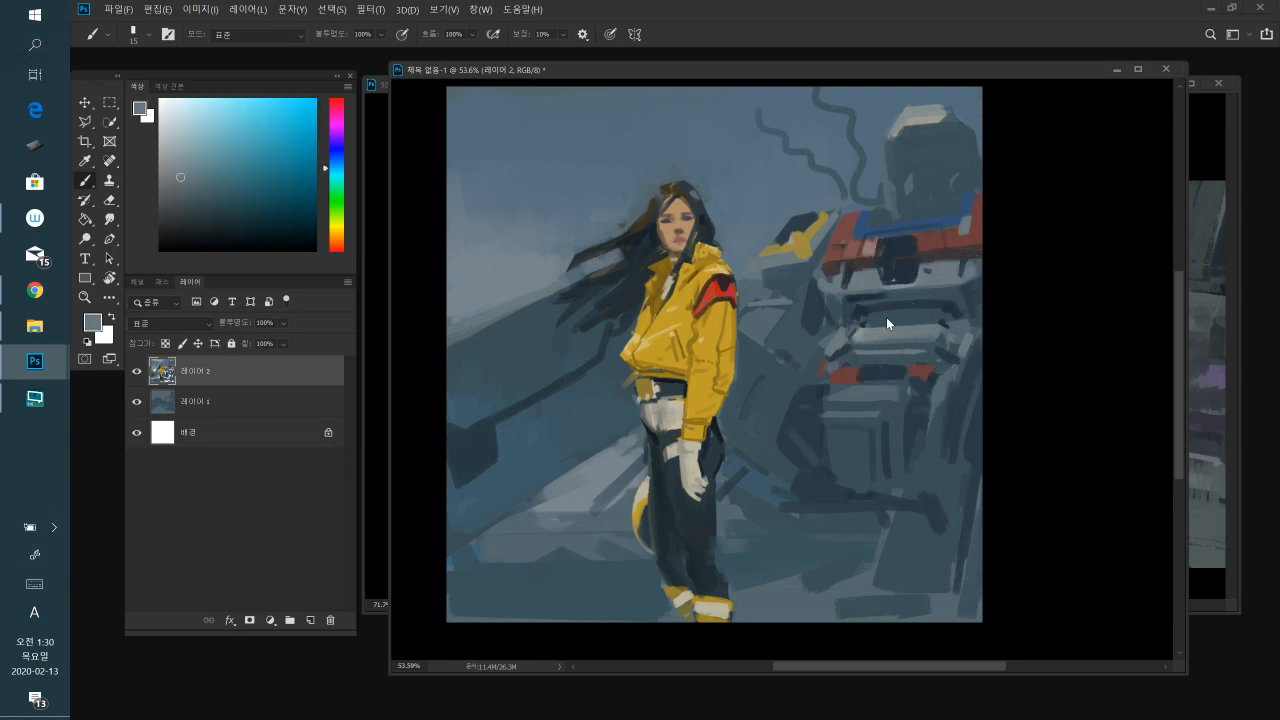
drag(870, 323, 941, 320)
- Add sampled light grey highlights around the dark frame on the red panel and on the plate below the lower red strip
alt+click(860, 336)
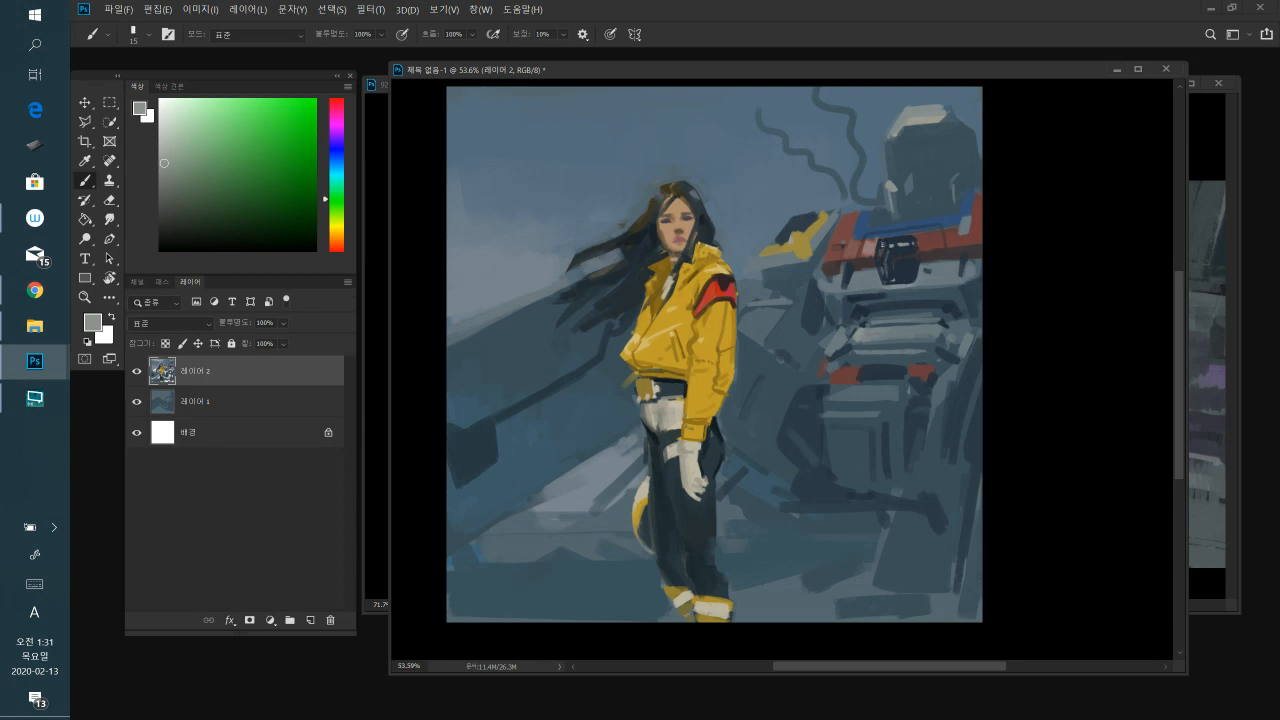
drag(881, 239, 907, 236)
mouse_move(843, 401)
mouse_down()
mouse_move(885, 398)
mouse_move(870, 387)
mouse_up()
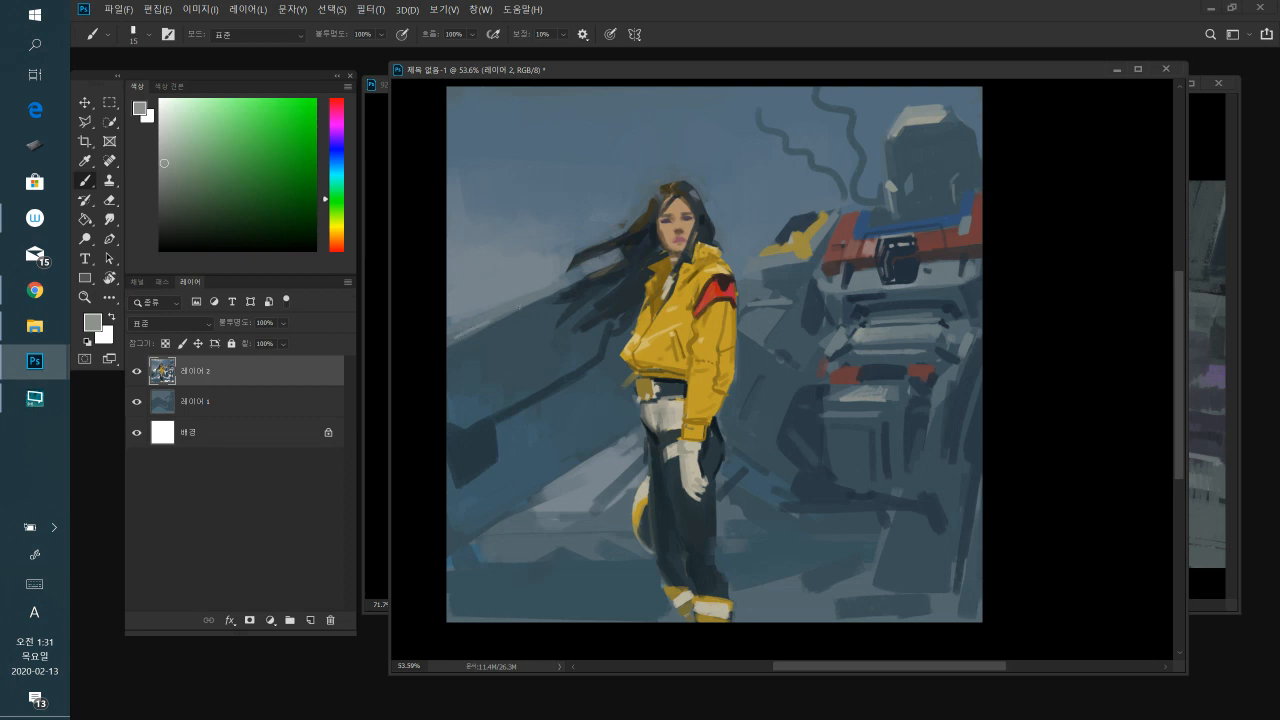
- Paint sampled muted yellow stripes on the machine part behind the woman's blowing hair
alt+click(802, 240)
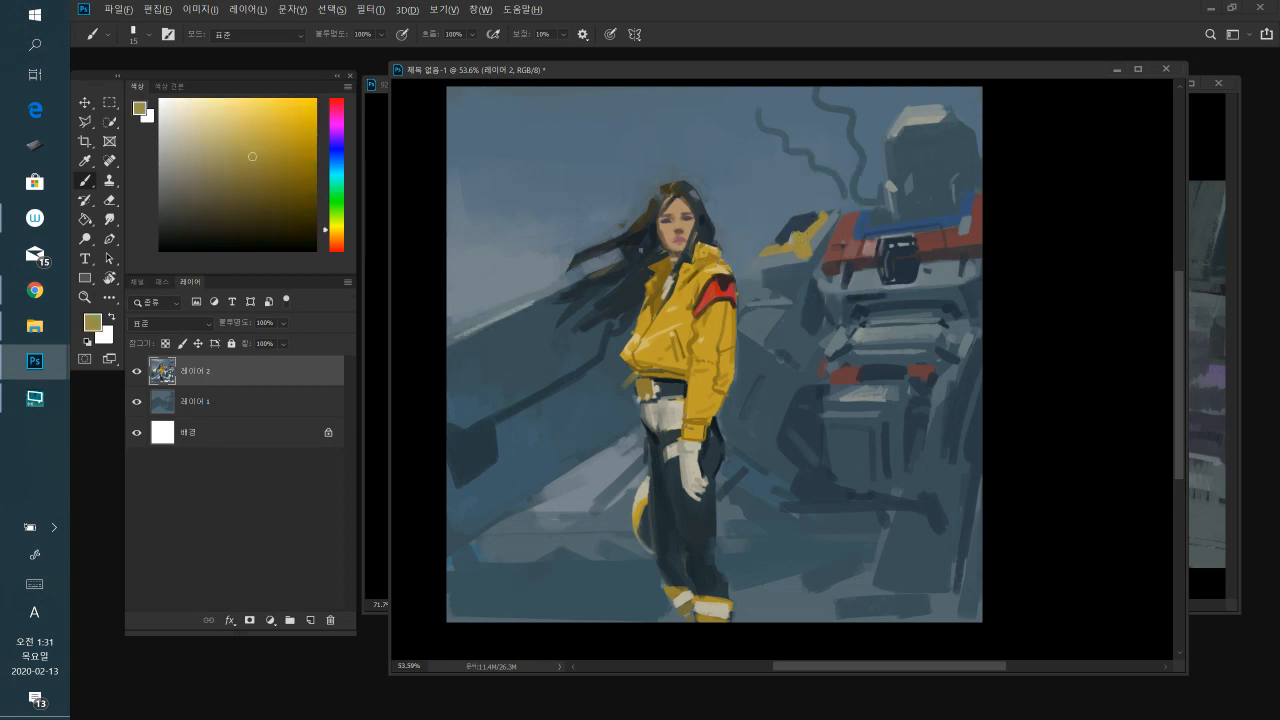
drag(550, 286, 623, 253)
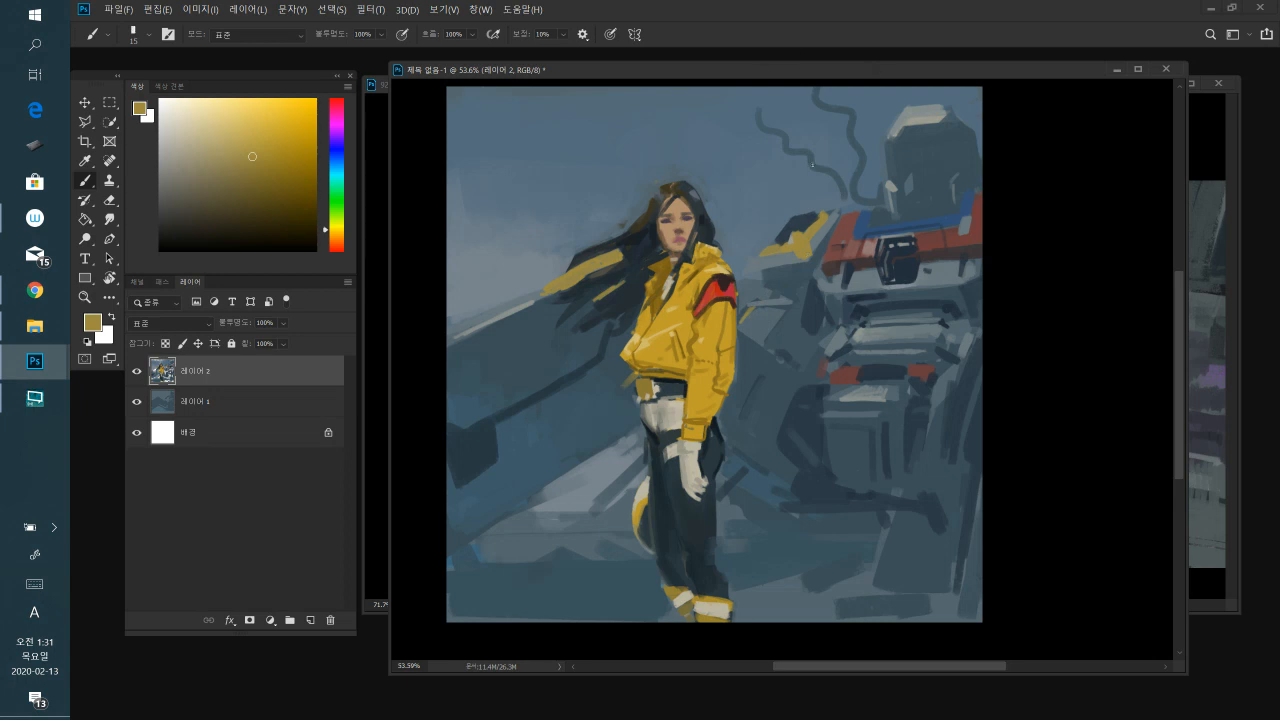
alt+click(668, 410)
- Repaint the crown and front strands of the woman's hair with sampled dark tones using a size 15 brush
alt+click(663, 190)
drag(660, 194, 663, 195)
alt+click(643, 234)
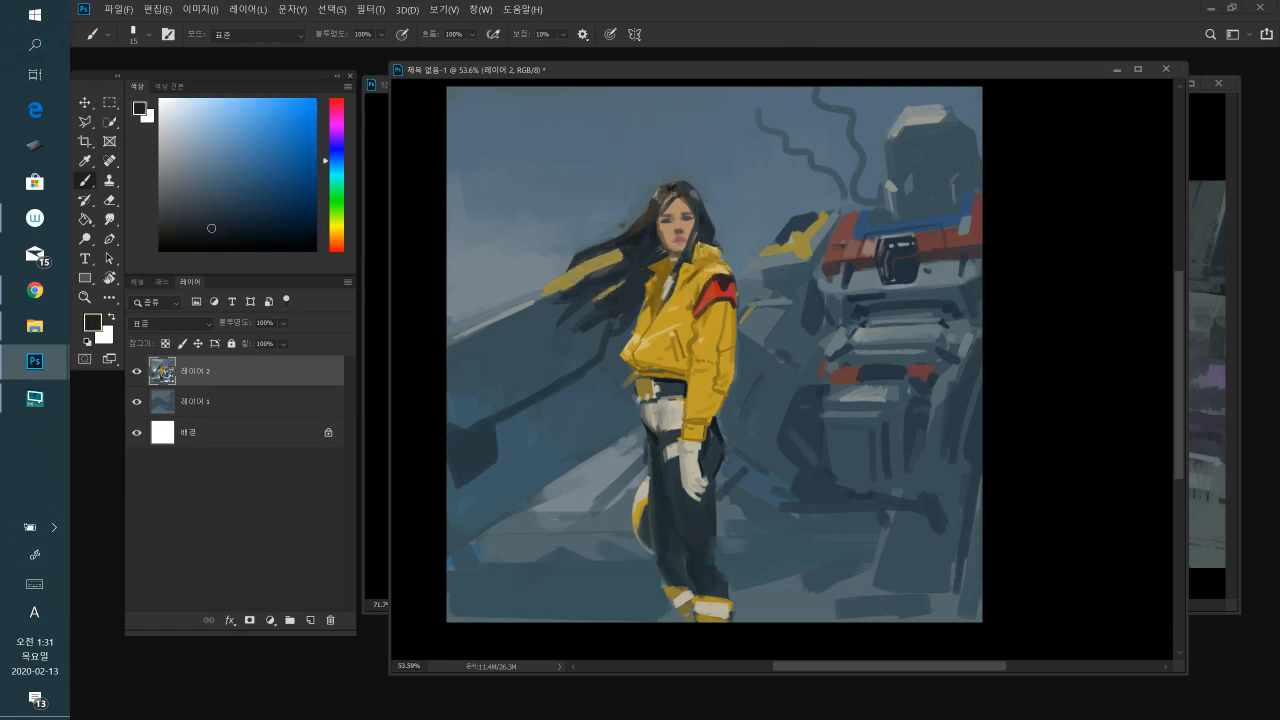
alt+click(667, 187)
alt+click(676, 189)
drag(662, 195, 667, 211)
drag(670, 201, 660, 219)
alt+click(692, 196)
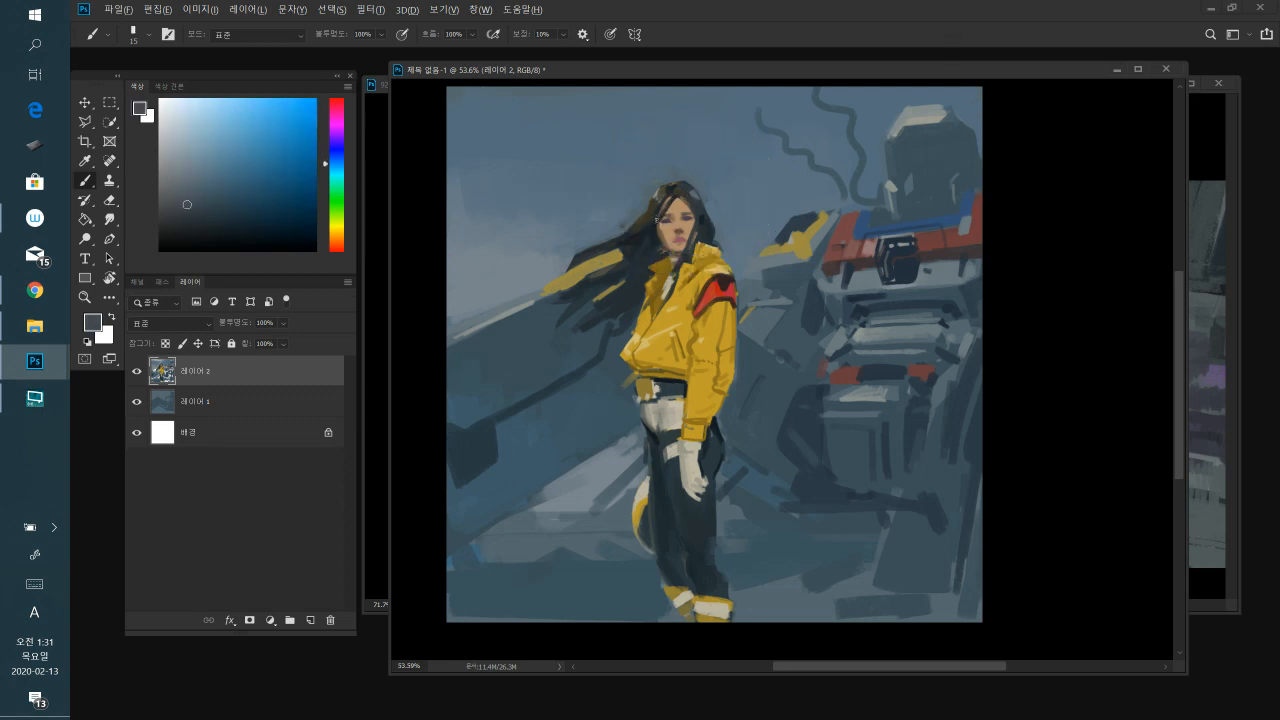
- Darken the woman's windblown hair strands and refine the hair beside her cheek with sampled dark tones and a smaller size 9 brush
alt+click(609, 222)
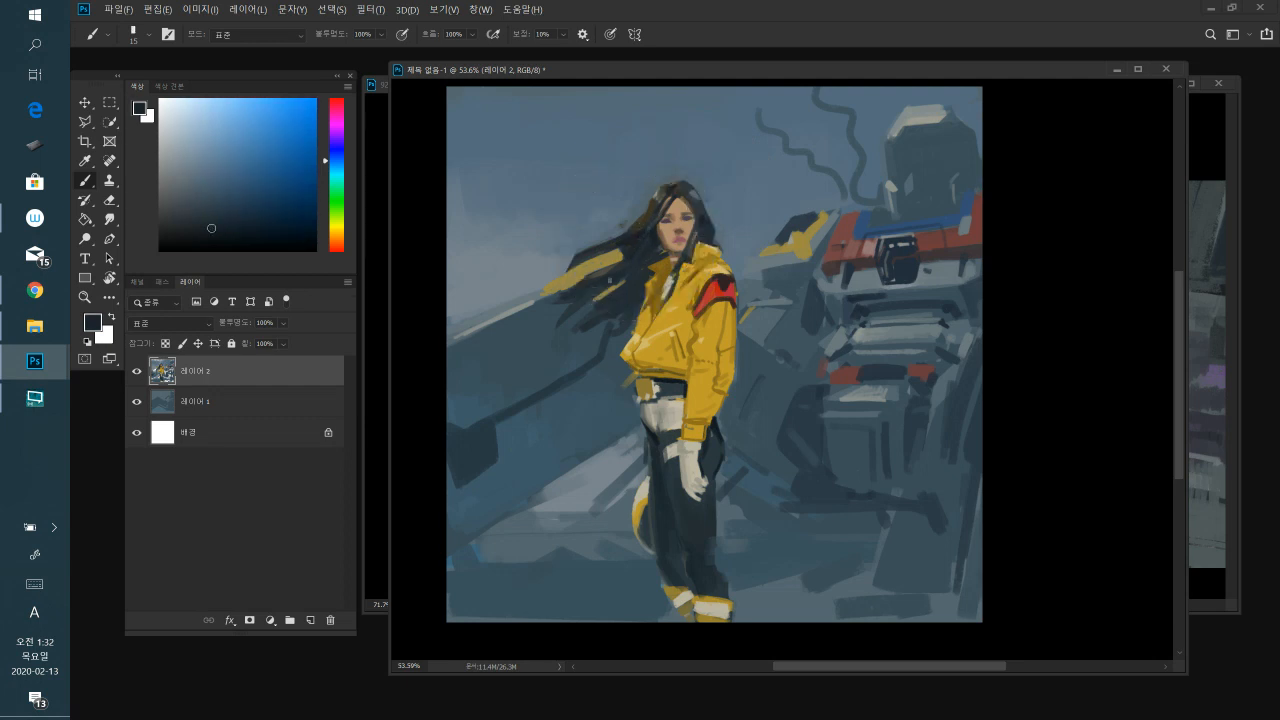
drag(599, 285, 569, 315)
key(bracketleft)
alt+click(656, 242)
alt+click(638, 282)
alt+click(630, 241)
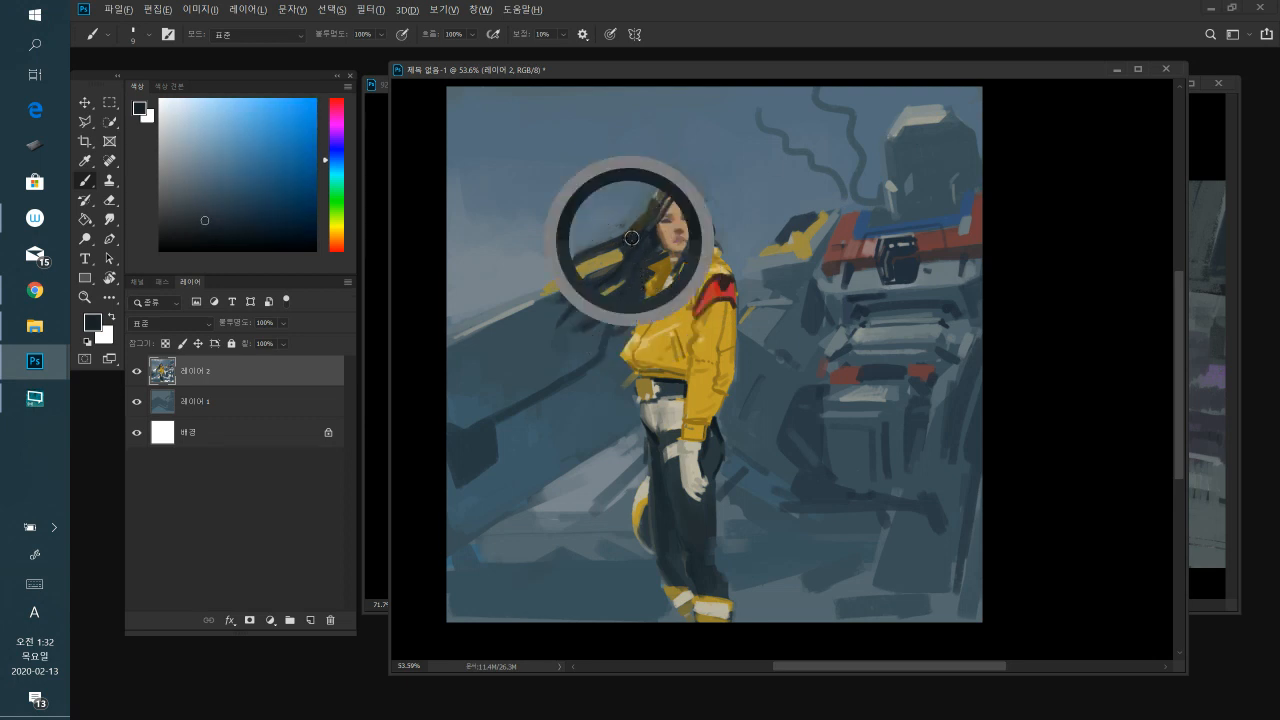
drag(650, 227, 641, 240)
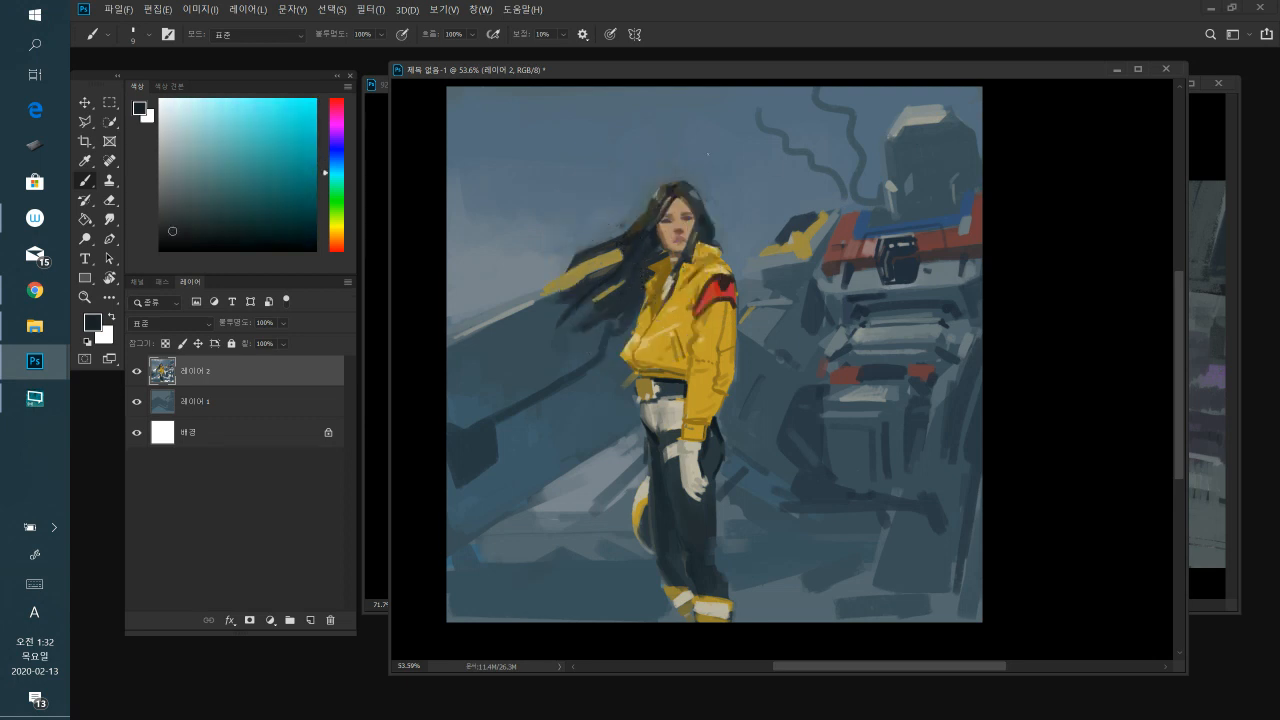
- Rework the hair on the far side of the woman's face with sampled dark tones using a size 20 brush
key(bracketright)
key(bracketright)
key(bracketright)
alt+click(703, 219)
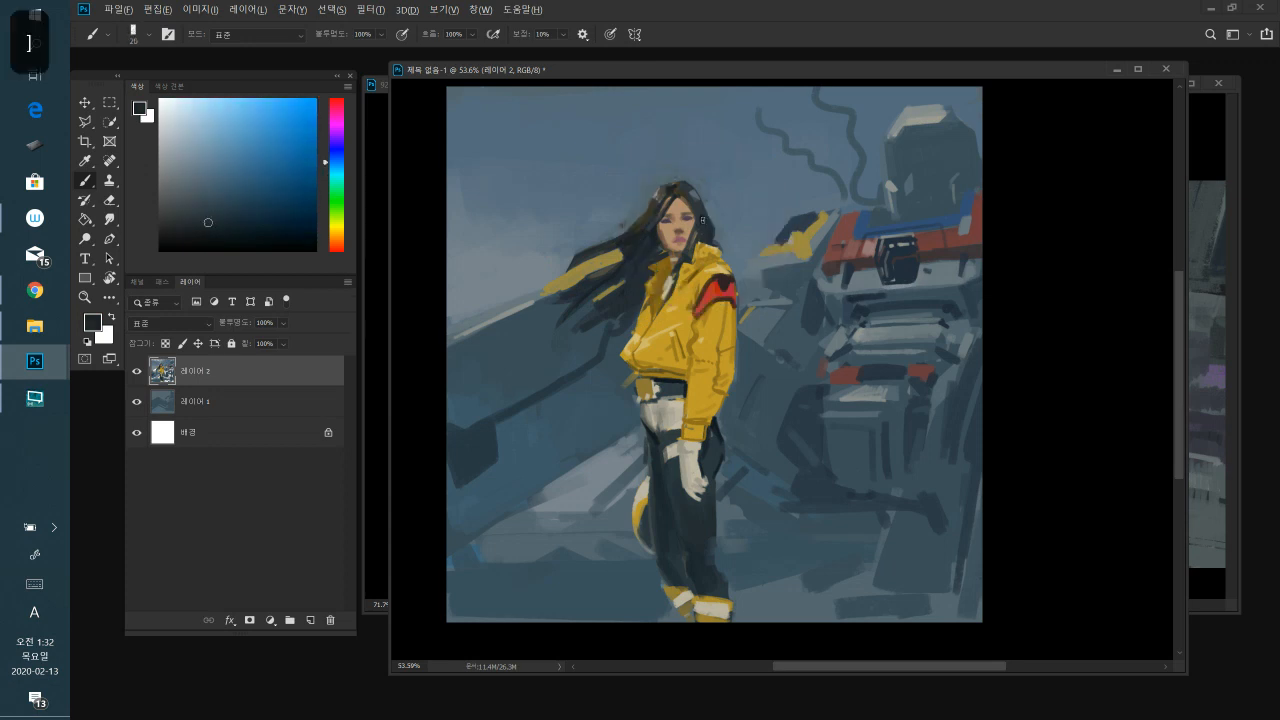
alt+click(699, 211)
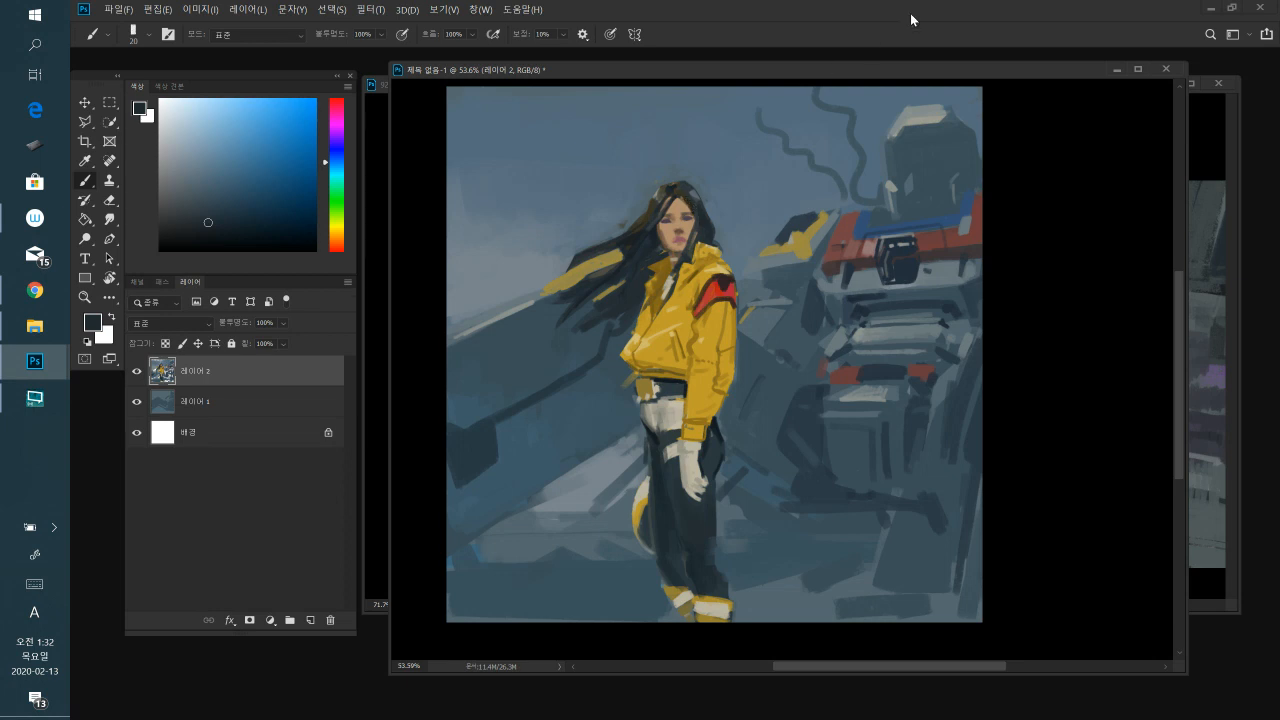
- Touch up the woman's face and the jacket's folds with sampled skin, yellow and brown tones
alt+click(668, 234)
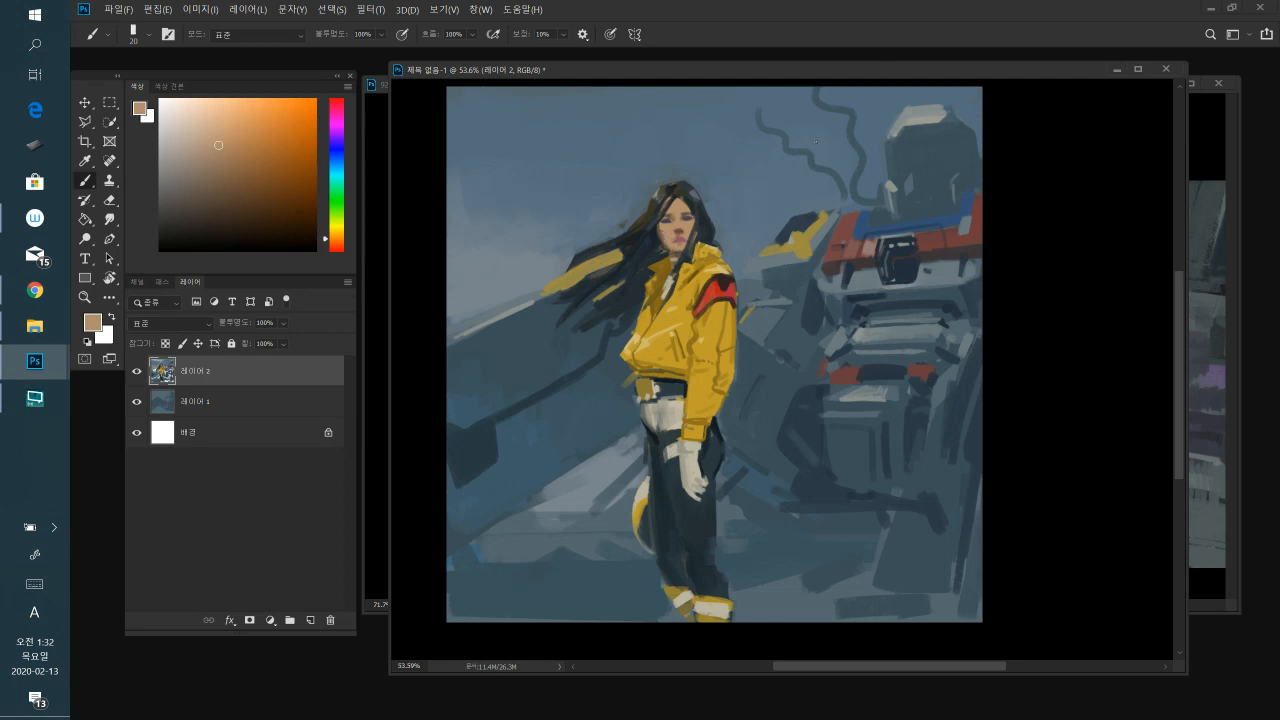
click(258, 201)
alt+click(688, 332)
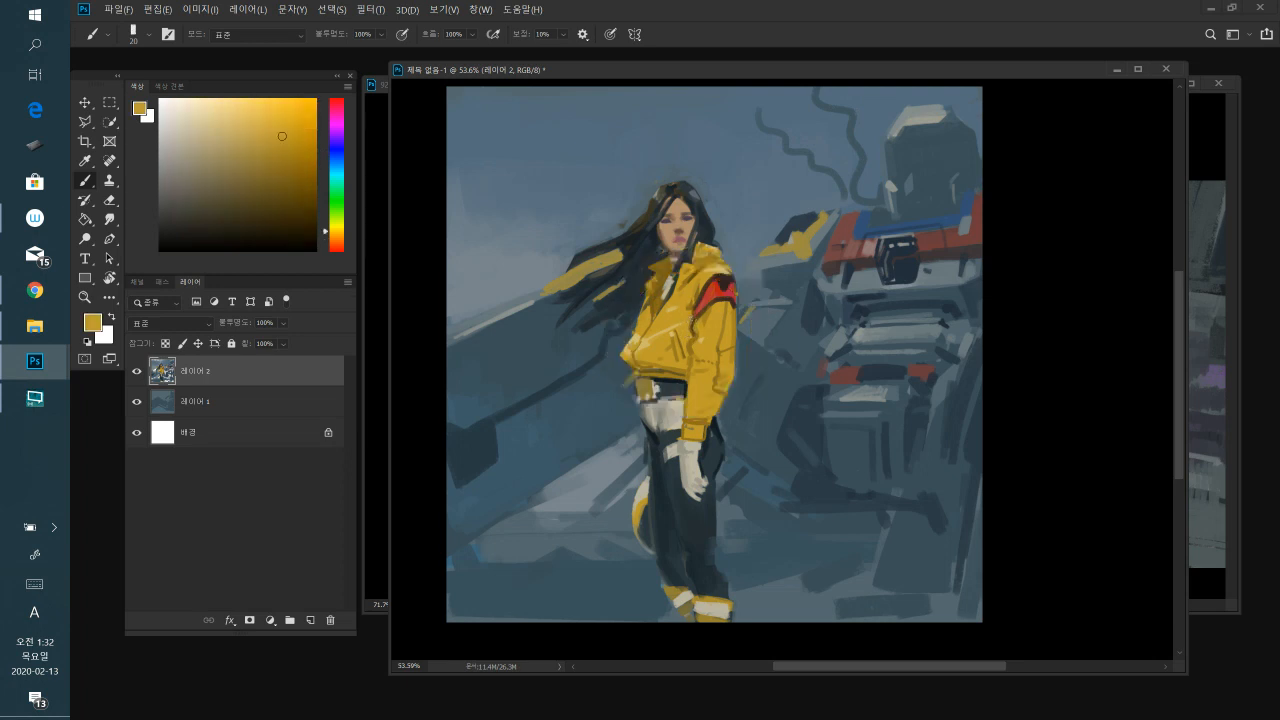
alt+click(694, 336)
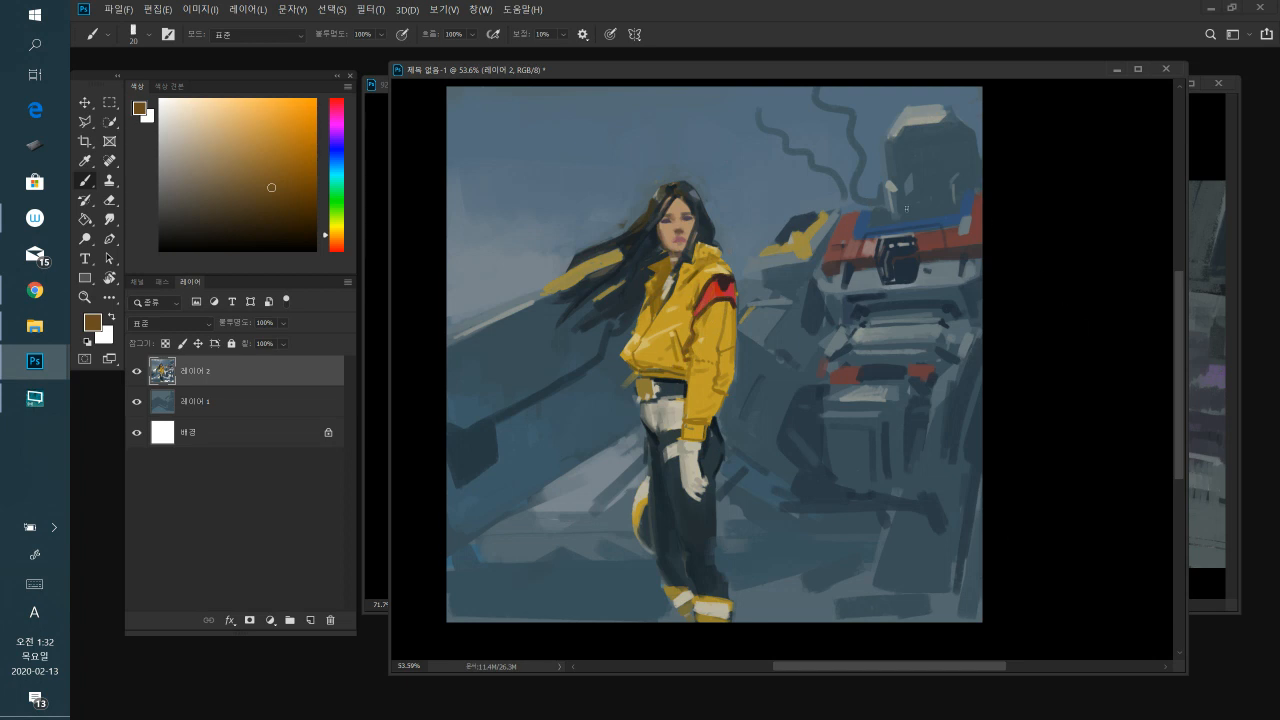
- Soften the dark frame on the red panel and block a darker recess into the robot's head, enlarging the brush to size 90
alt+click(900, 266)
key(bracketright)
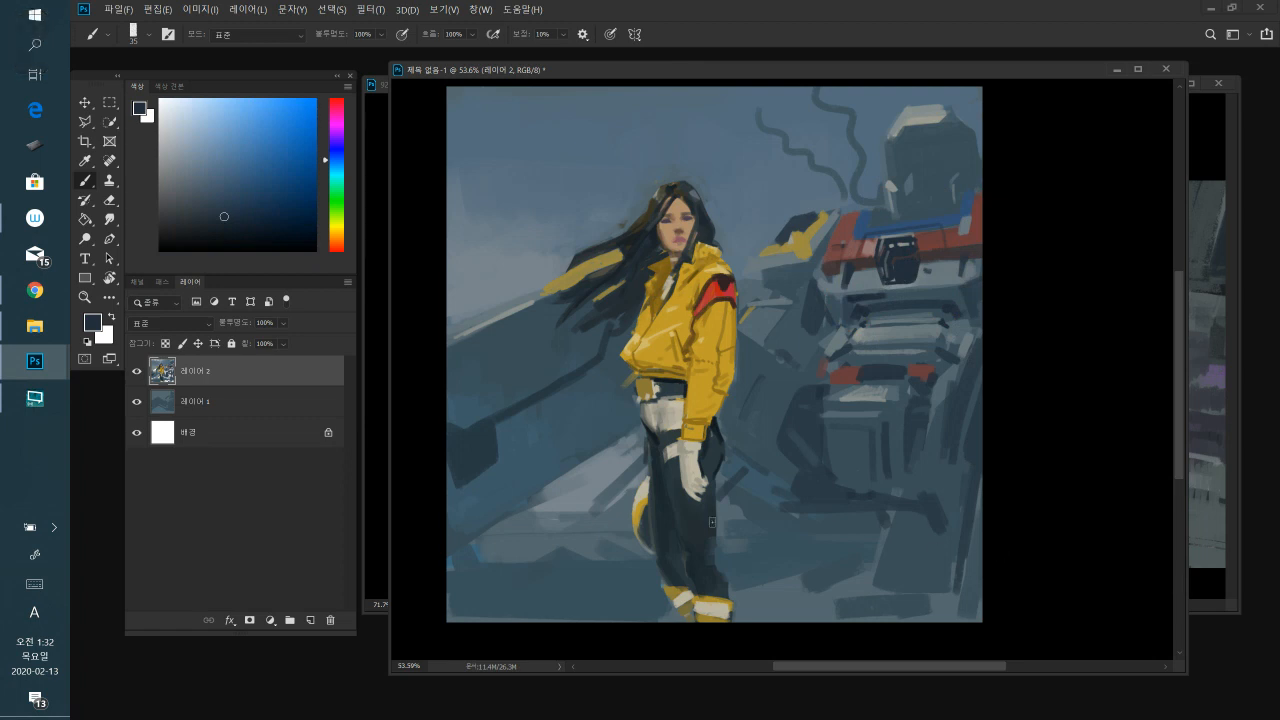
alt+click(802, 416)
alt+click(933, 195)
key(bracketright)
key(bracketright)
key(bracketright)
key(bracketright)
key(bracketright)
key(bracketright)
key(bracketright)
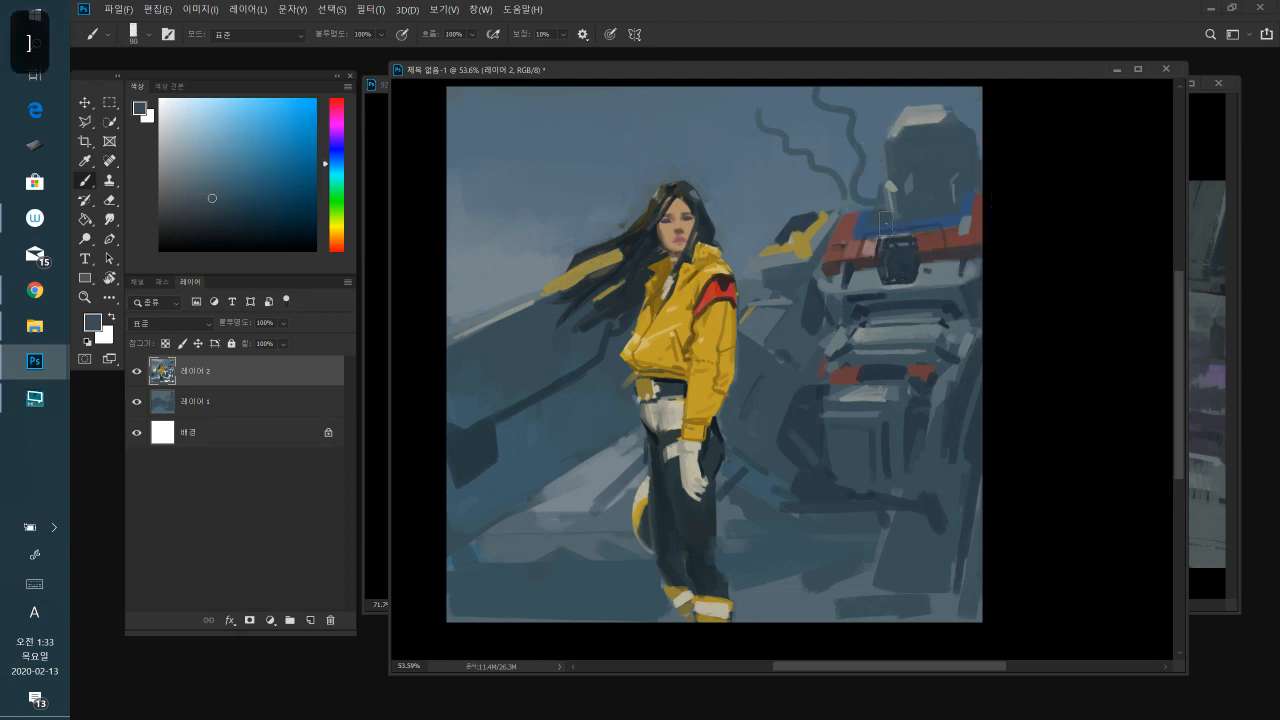
alt+click(908, 271)
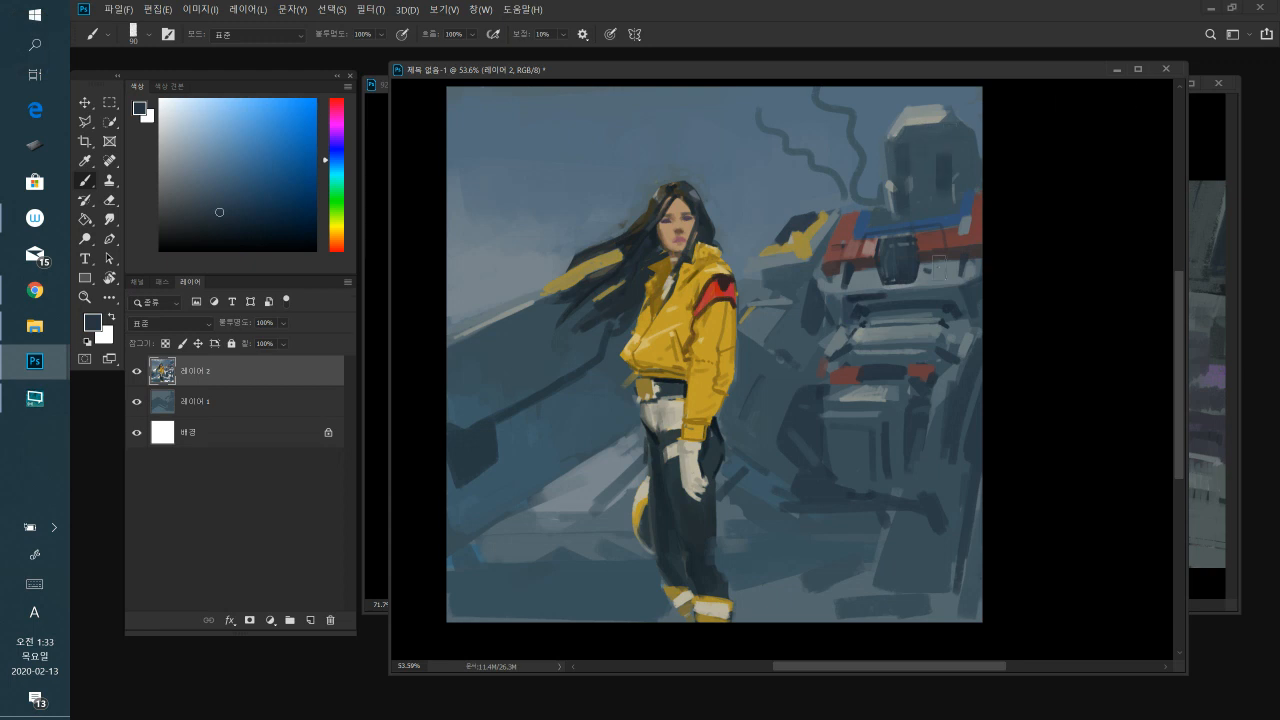
- Block in dark blue shadow shapes on the ground beneath the robot with a size 150 brush and break them up with sampled mid tones
key(bracketright)
key(bracketright)
key(bracketright)
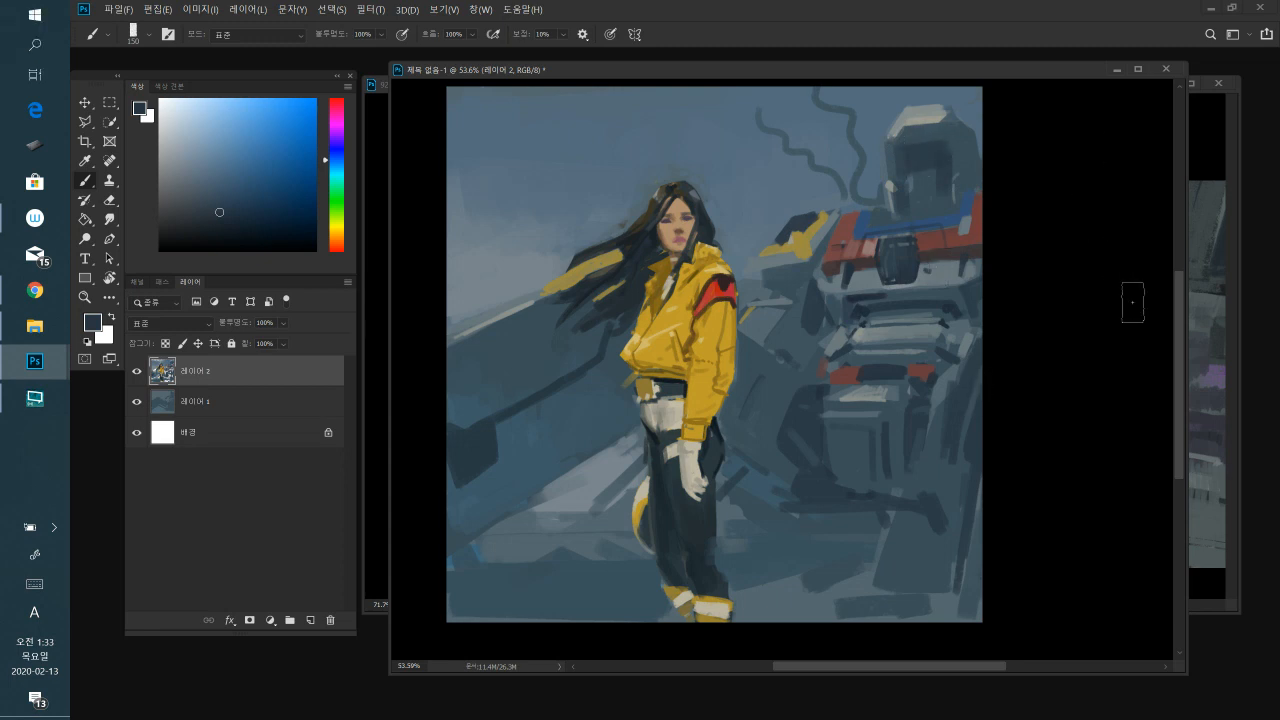
drag(905, 560, 938, 565)
mouse_move(795, 582)
mouse_down()
mouse_move(888, 577)
mouse_move(855, 578)
mouse_up()
alt+click(825, 546)
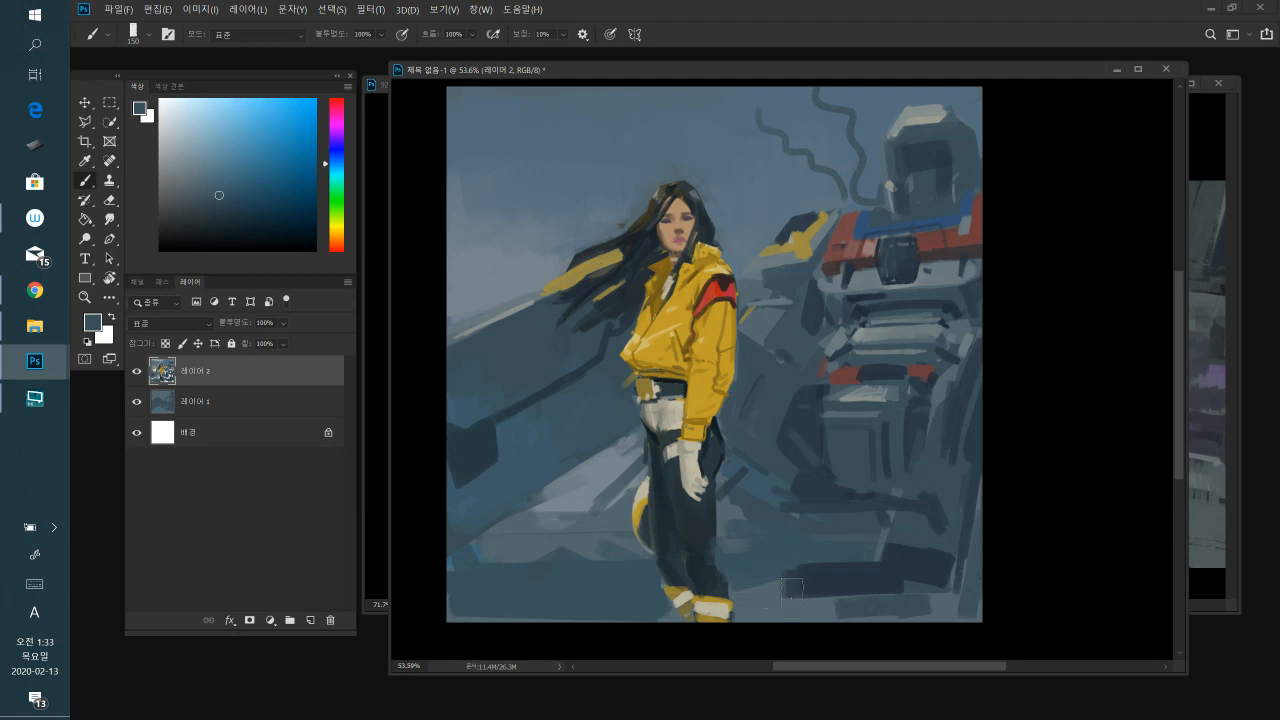
alt+click(855, 550)
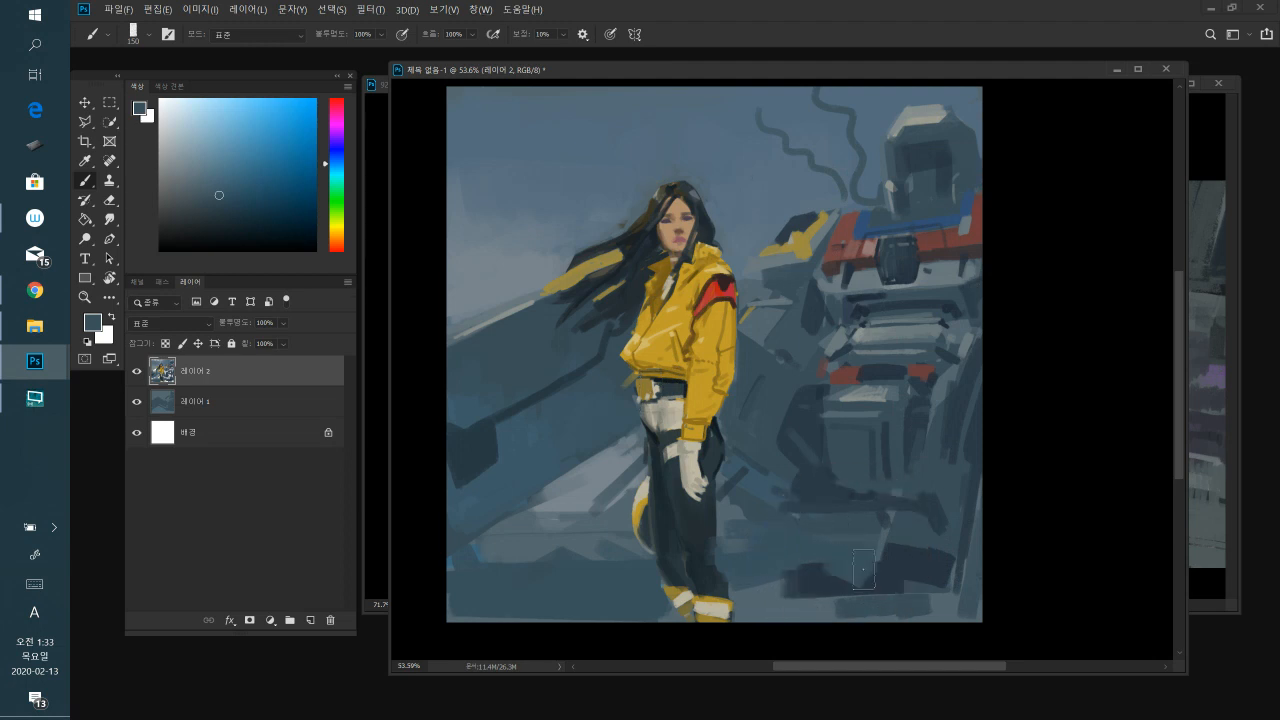
- Paint dark blue shadow patches across the foreground ground beside the woman's legs and vary them with sampled ground tones
alt+click(875, 591)
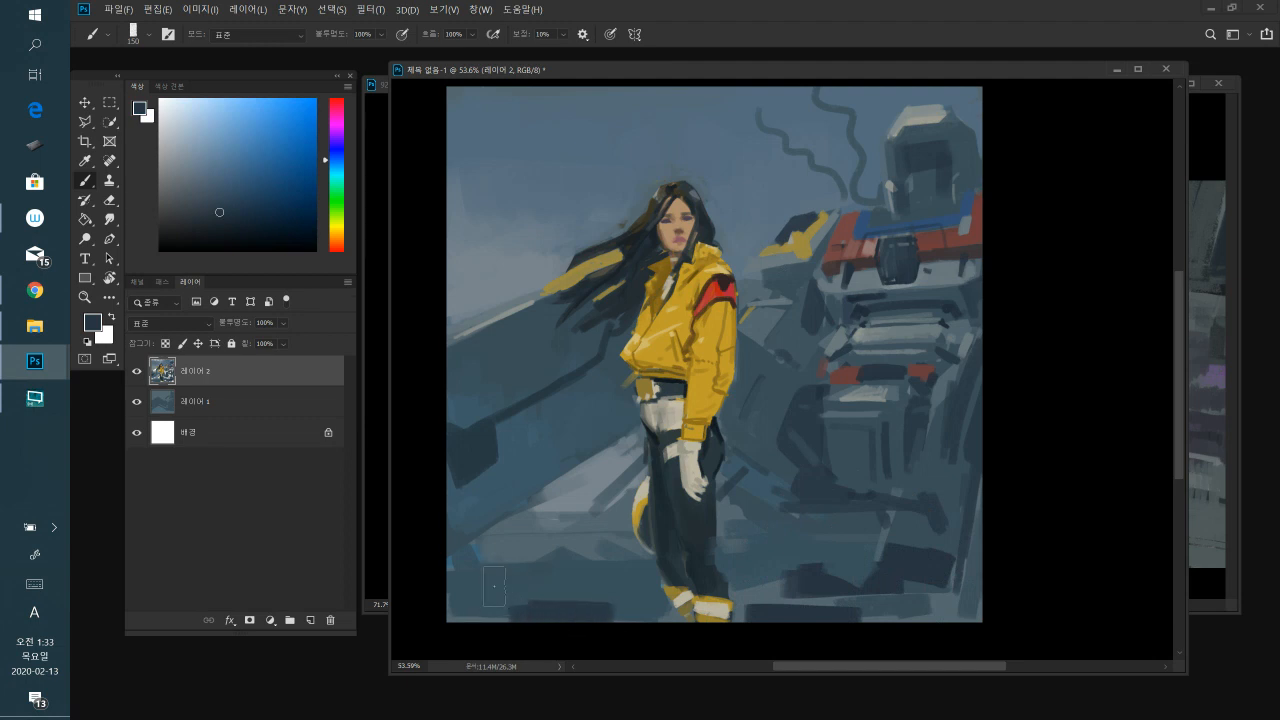
drag(497, 590, 606, 603)
alt+click(615, 585)
drag(521, 576, 629, 615)
alt+click(553, 612)
mouse_move(562, 577)
mouse_down()
mouse_move(606, 596)
mouse_move(597, 582)
mouse_up()
alt+click(624, 581)
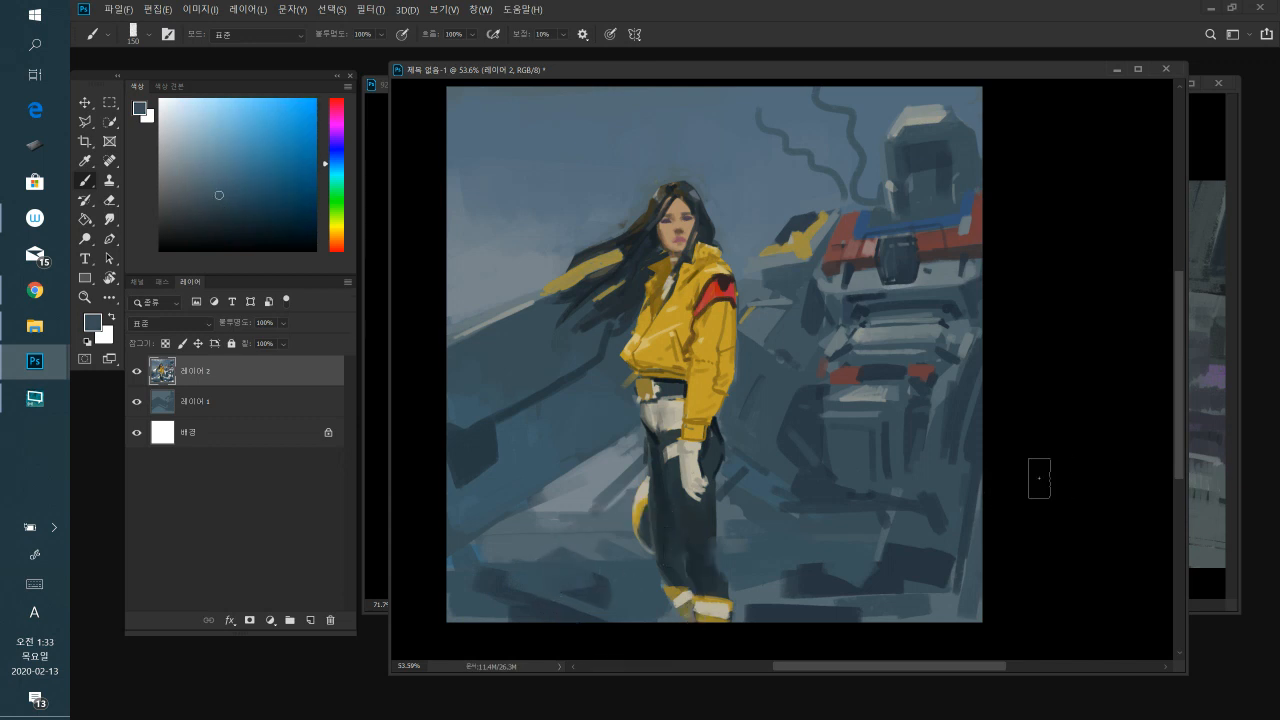
- Blend the ground around the woman's boots and the robot's base with sampled blue tones using a size 60 brush
key(bracketleft)
key(bracketleft)
key(bracketleft)
key(bracketleft)
key(bracketleft)
key(bracketleft)
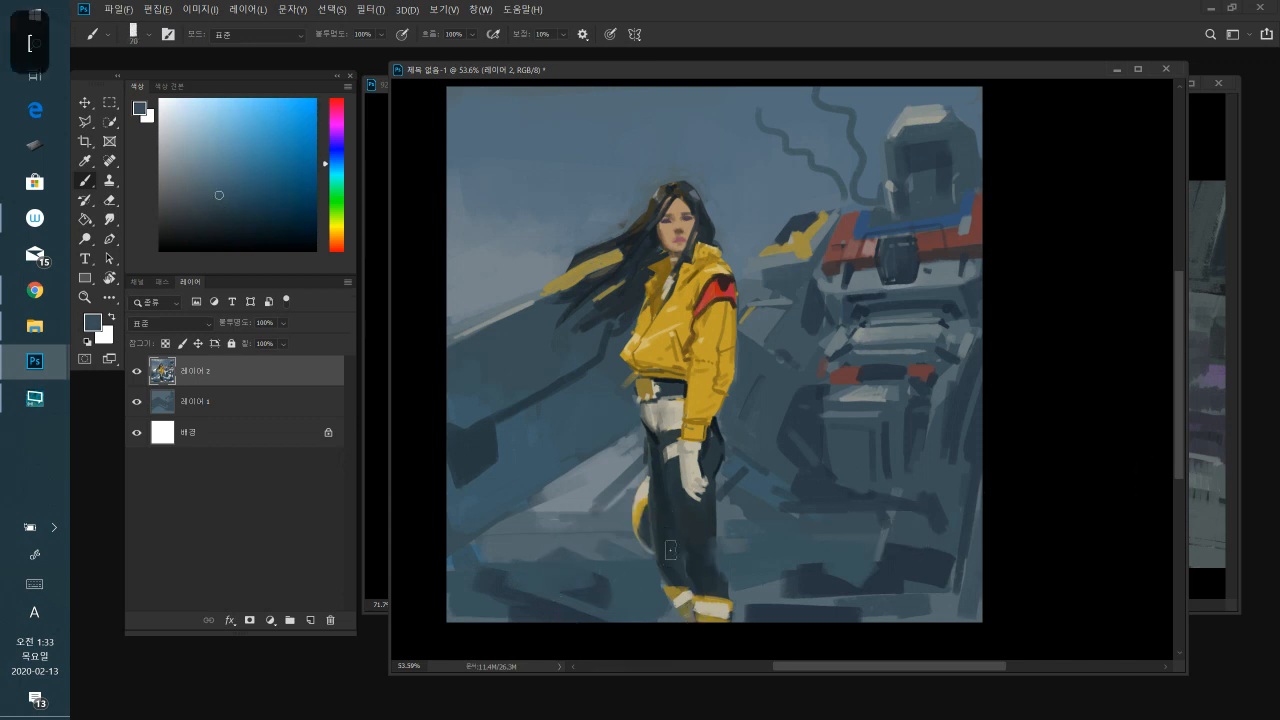
alt+click(623, 580)
alt+click(610, 592)
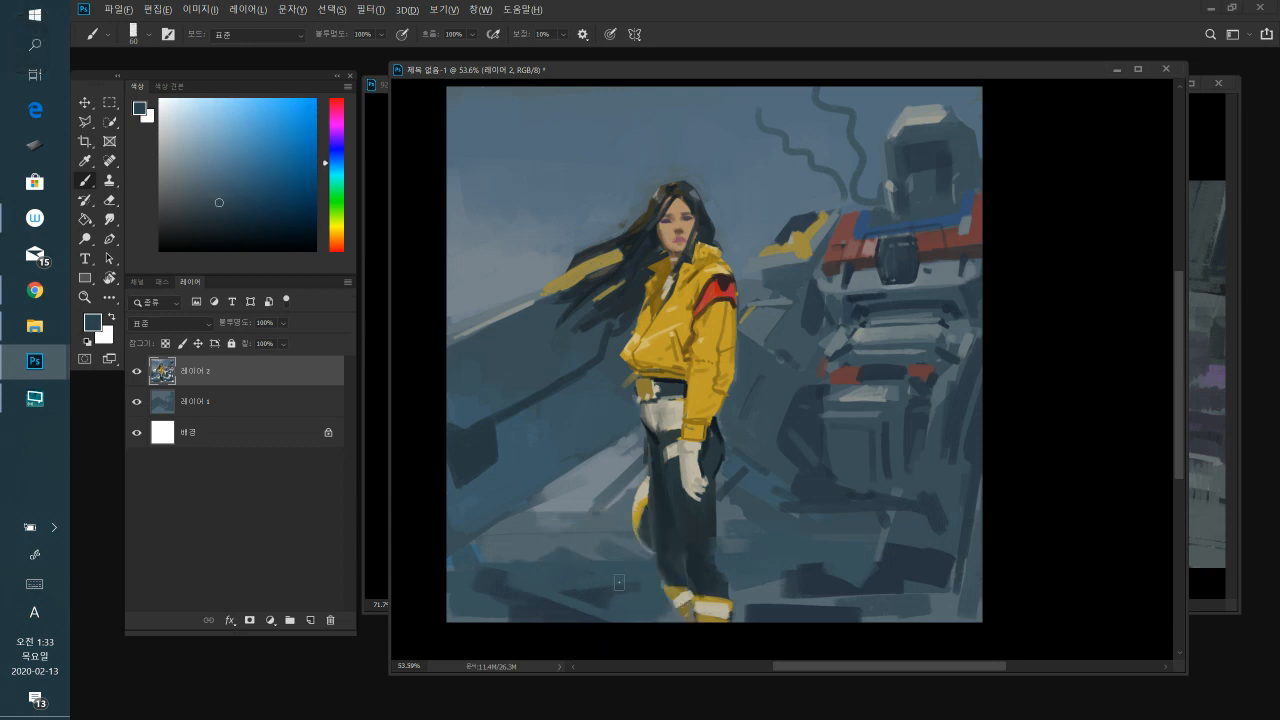
alt+click(632, 605)
alt+click(772, 584)
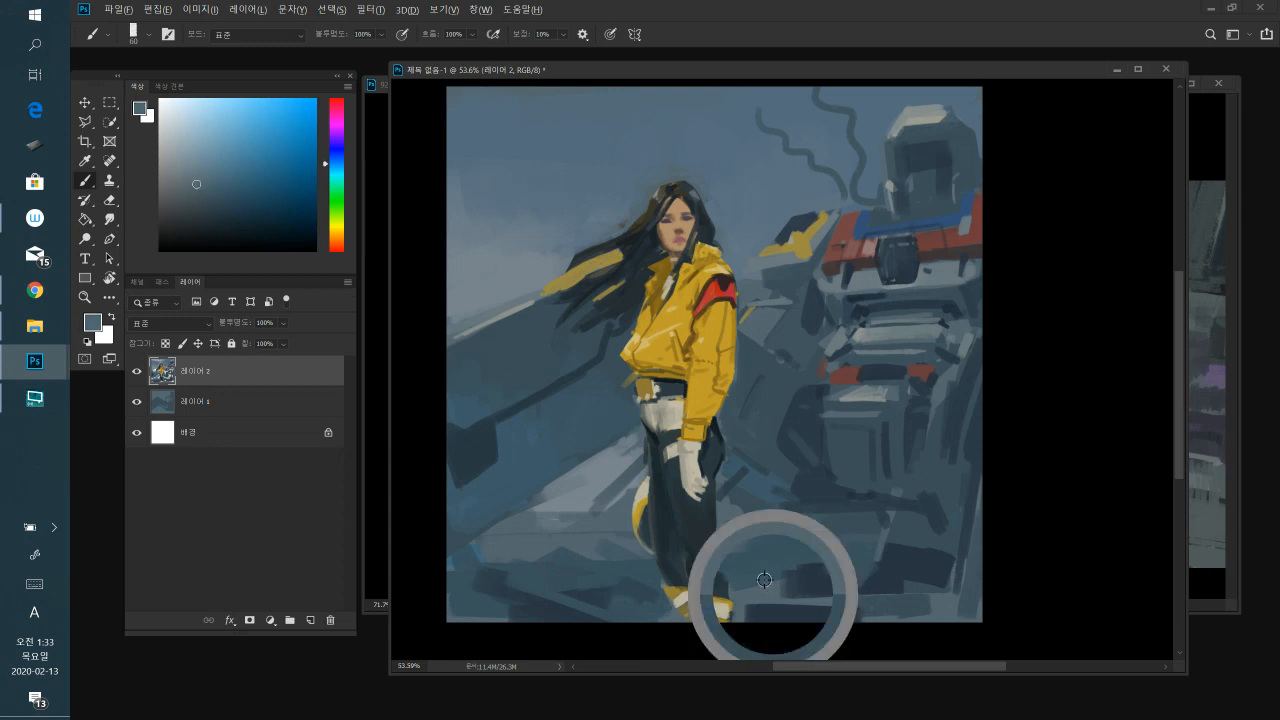
alt+click(628, 617)
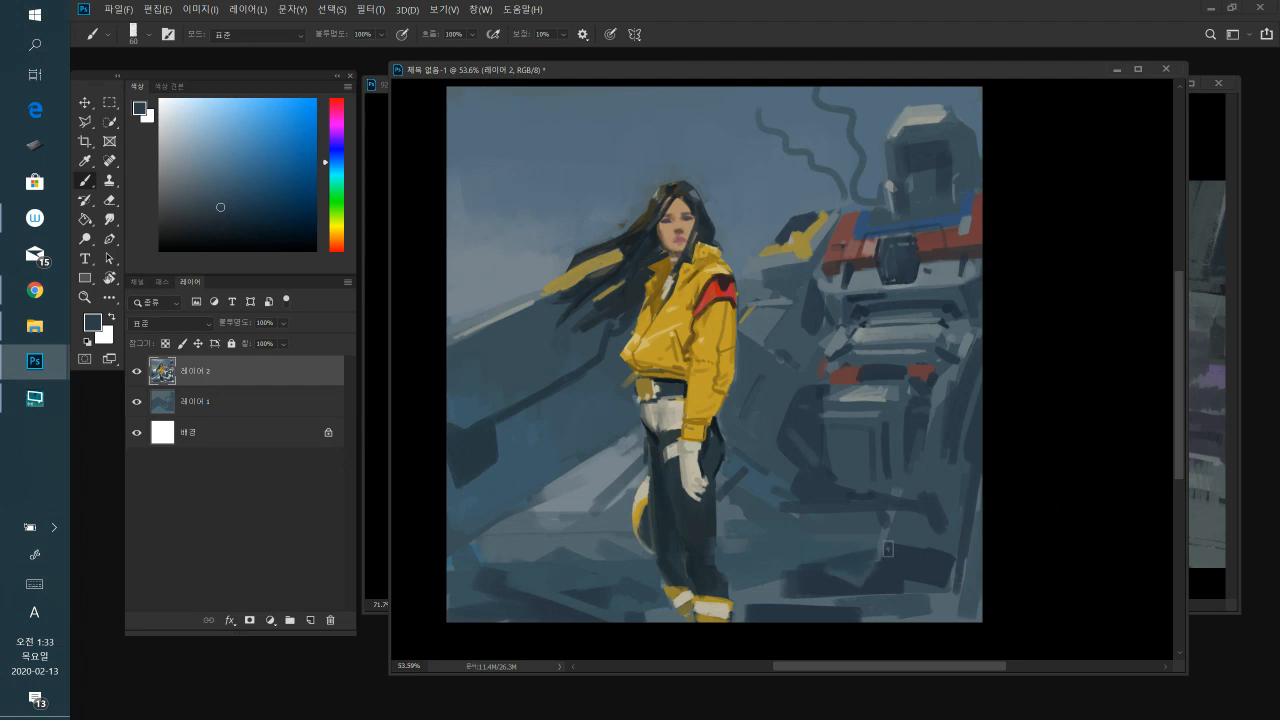
- Reshape the pale grey slope and the blue area beside it with sampled tones using a size 80 brush
key(bracketright)
key(bracketright)
alt+click(600, 457)
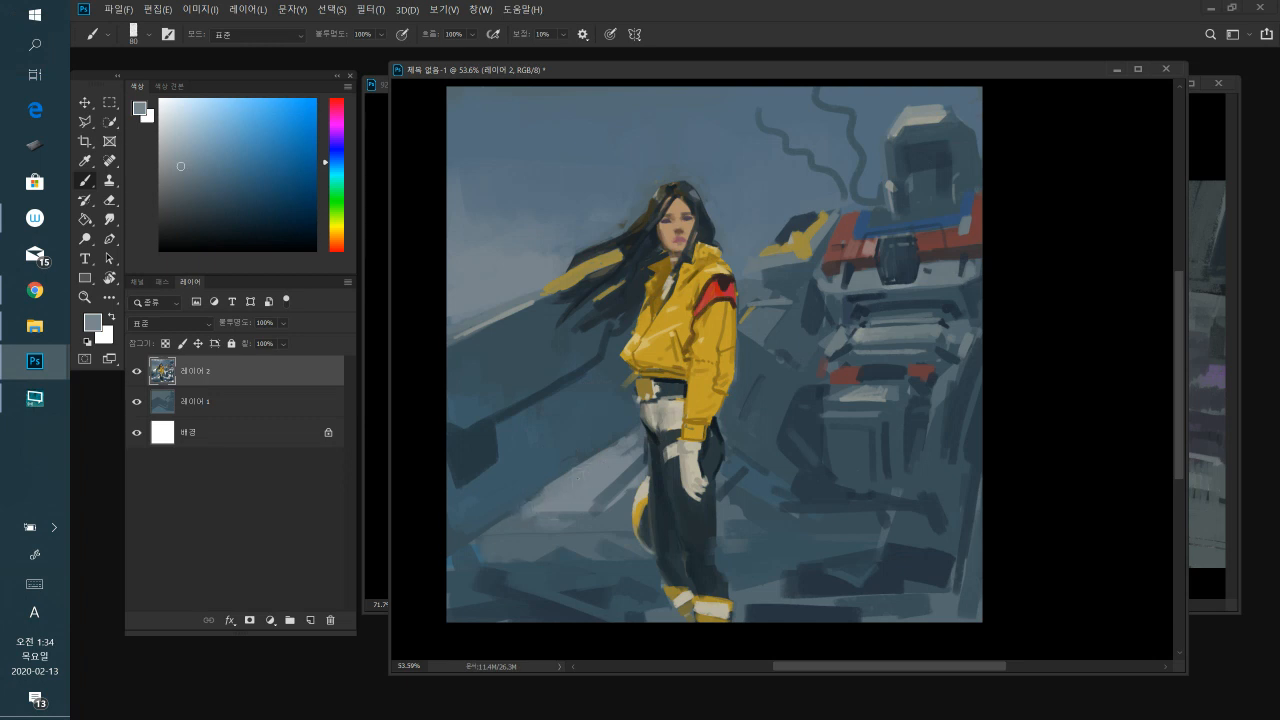
alt+click(518, 490)
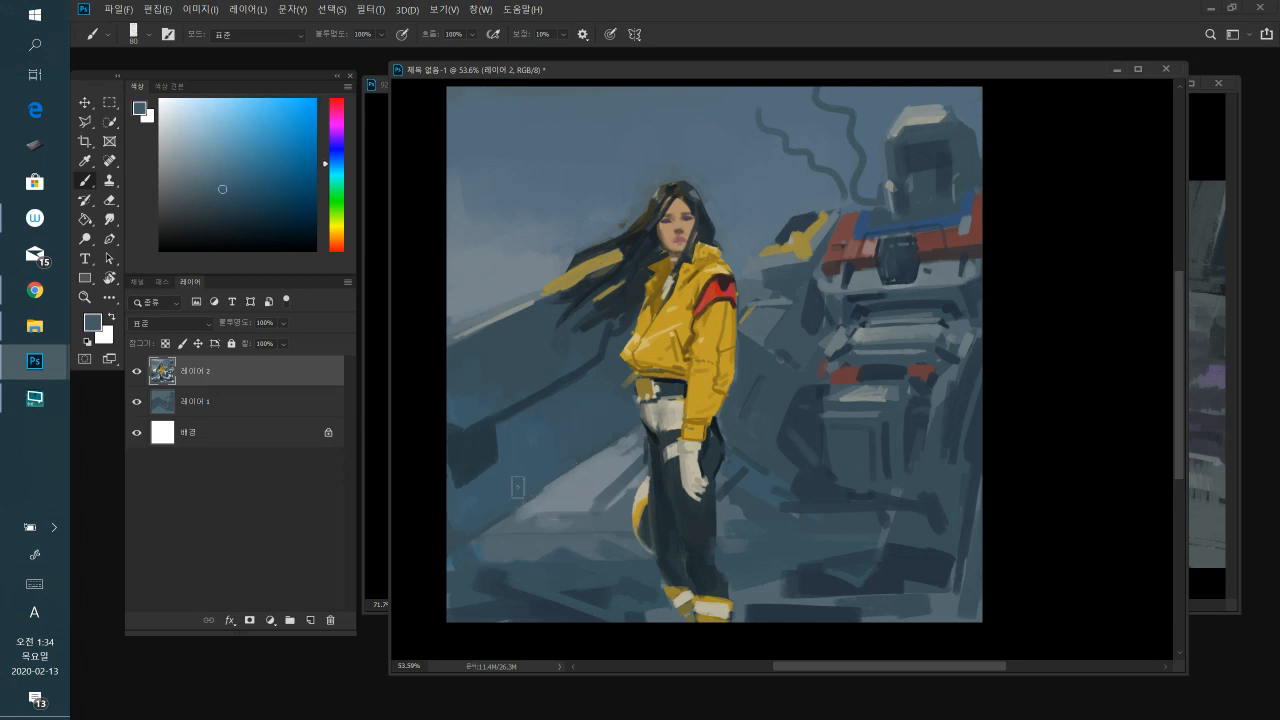
- Add dark notches along the underside of the long diagonal machine arm behind the woman using sampled dark and background blues
alt+click(474, 464)
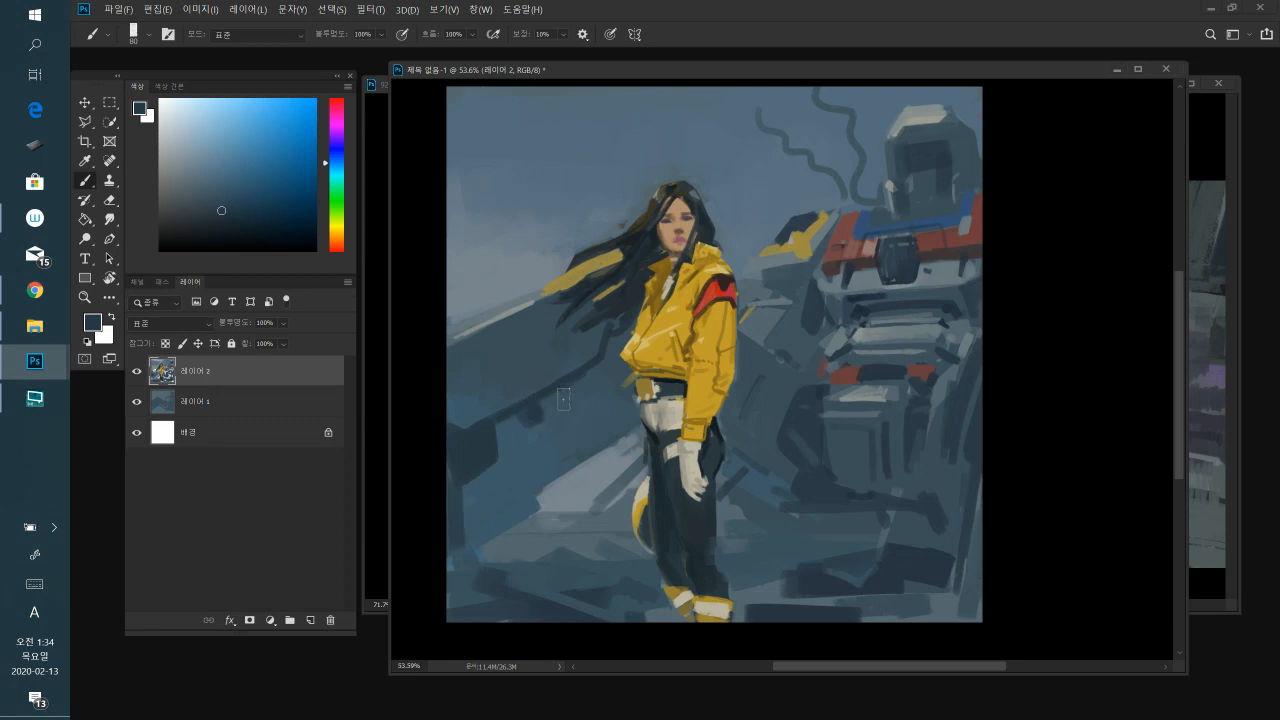
alt+click(581, 413)
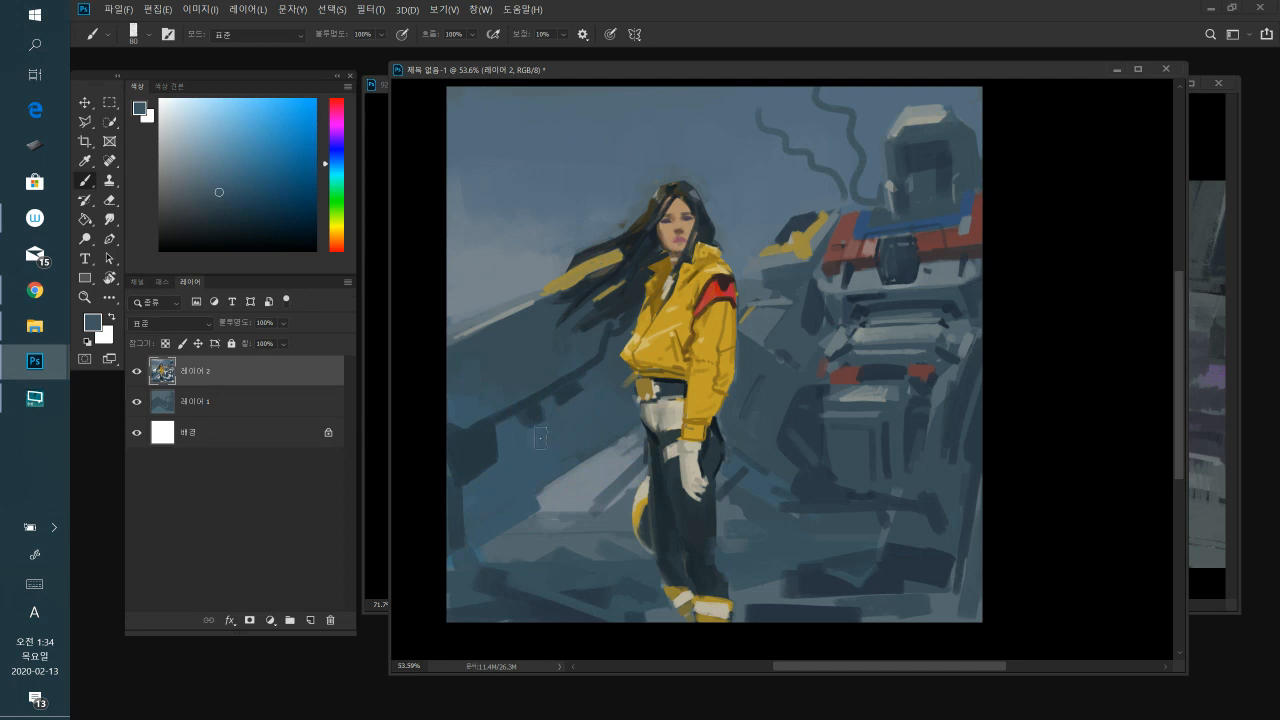
alt+click(465, 459)
- Shift the sampled colour to a dark green and brush it onto the ground around the robot's base
alt+click(854, 522)
click(340, 162)
drag(340, 167, 340, 179)
drag(232, 200, 239, 216)
mouse_move(749, 579)
mouse_down()
mouse_move(785, 573)
mouse_move(777, 581)
mouse_up()
drag(935, 586, 926, 624)
drag(957, 564, 941, 611)
- Choose a muted reddish brown, brush it onto the ground beneath the robot and sample a dark tone there for blending
click(337, 245)
click(207, 196)
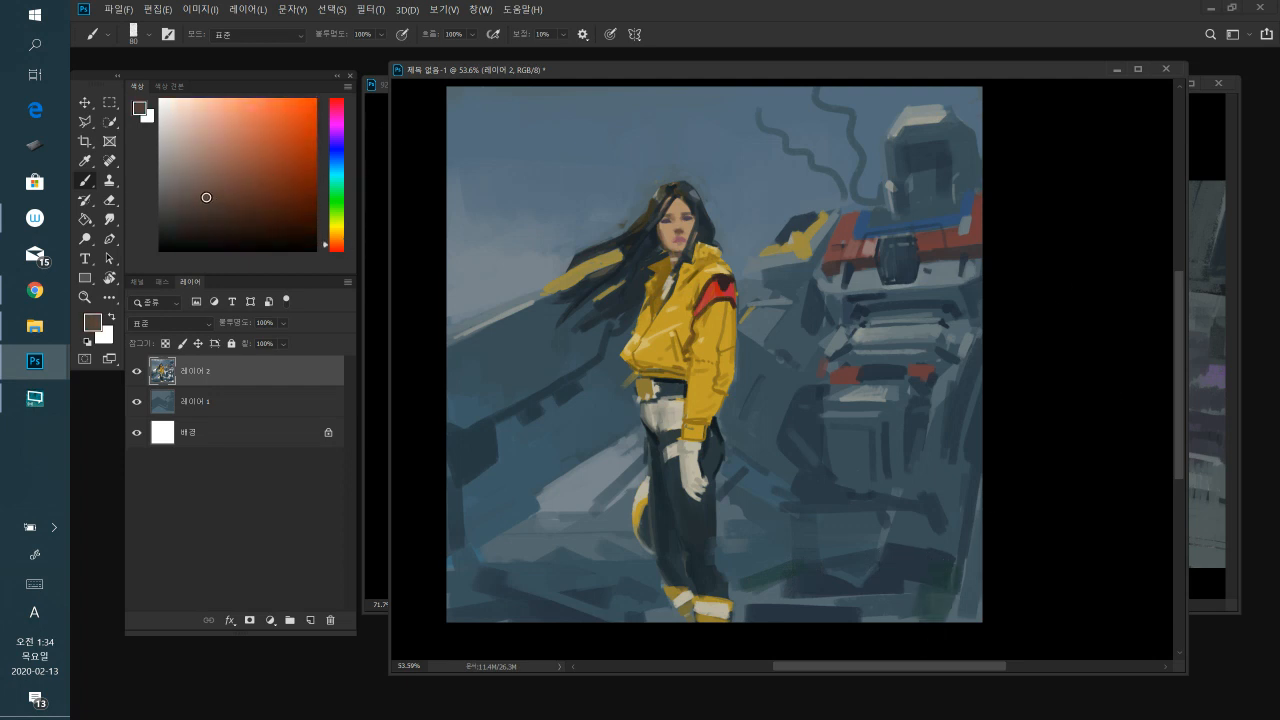
drag(755, 588, 846, 608)
drag(905, 622, 854, 617)
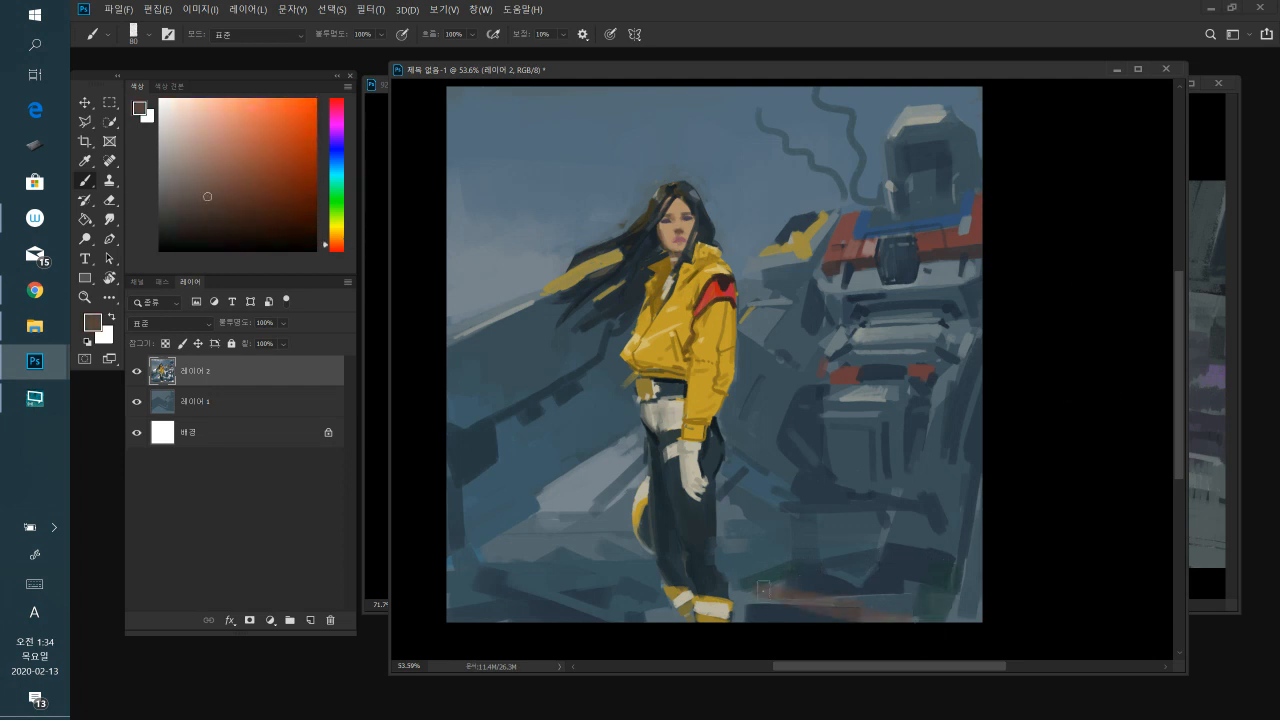
alt+click(815, 601)
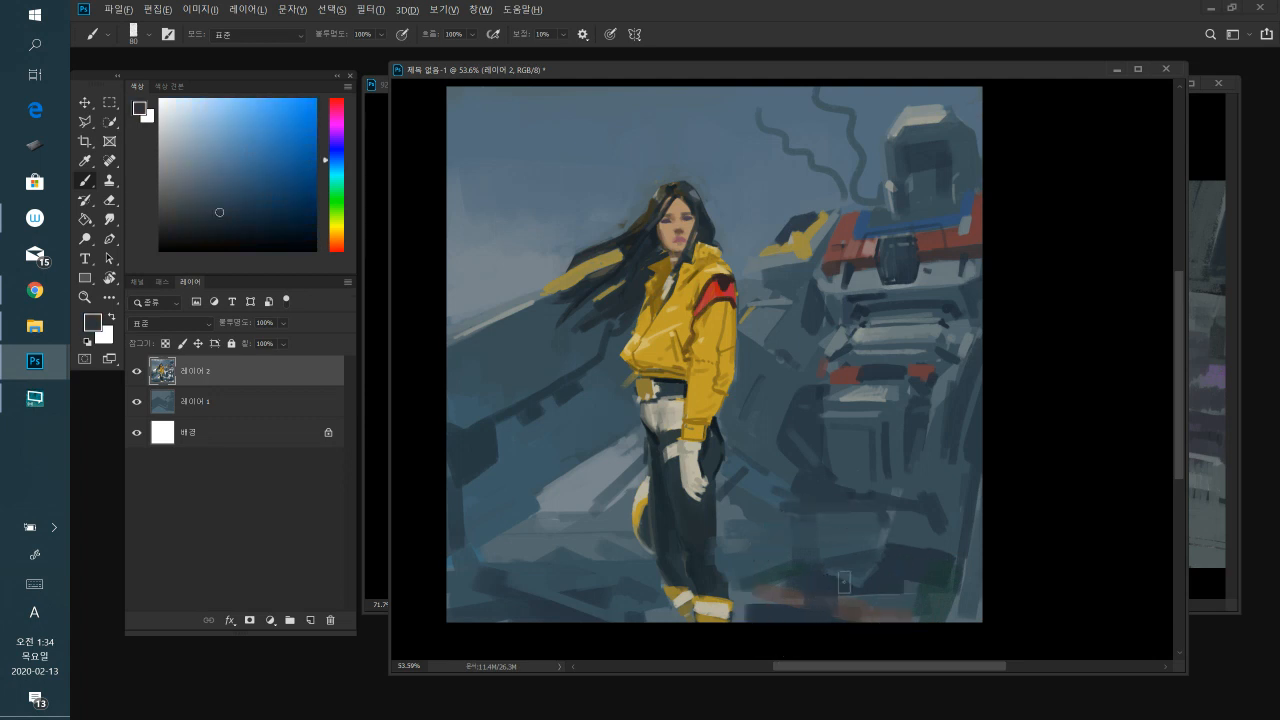
- Soften the ground beside the woman's boots with a sampled grey-blue and brush muted green accents onto the ground behind her
alt+click(957, 606)
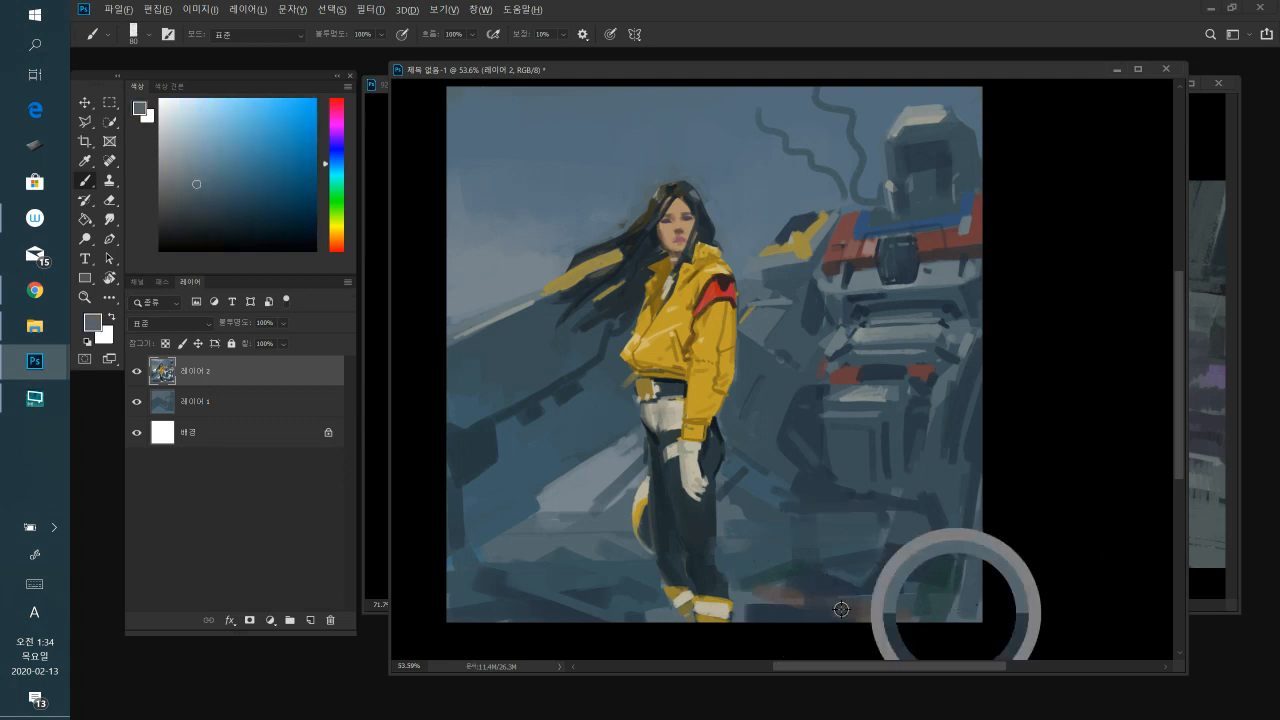
mouse_move(767, 599)
mouse_down()
mouse_move(797, 587)
mouse_move(791, 578)
mouse_up()
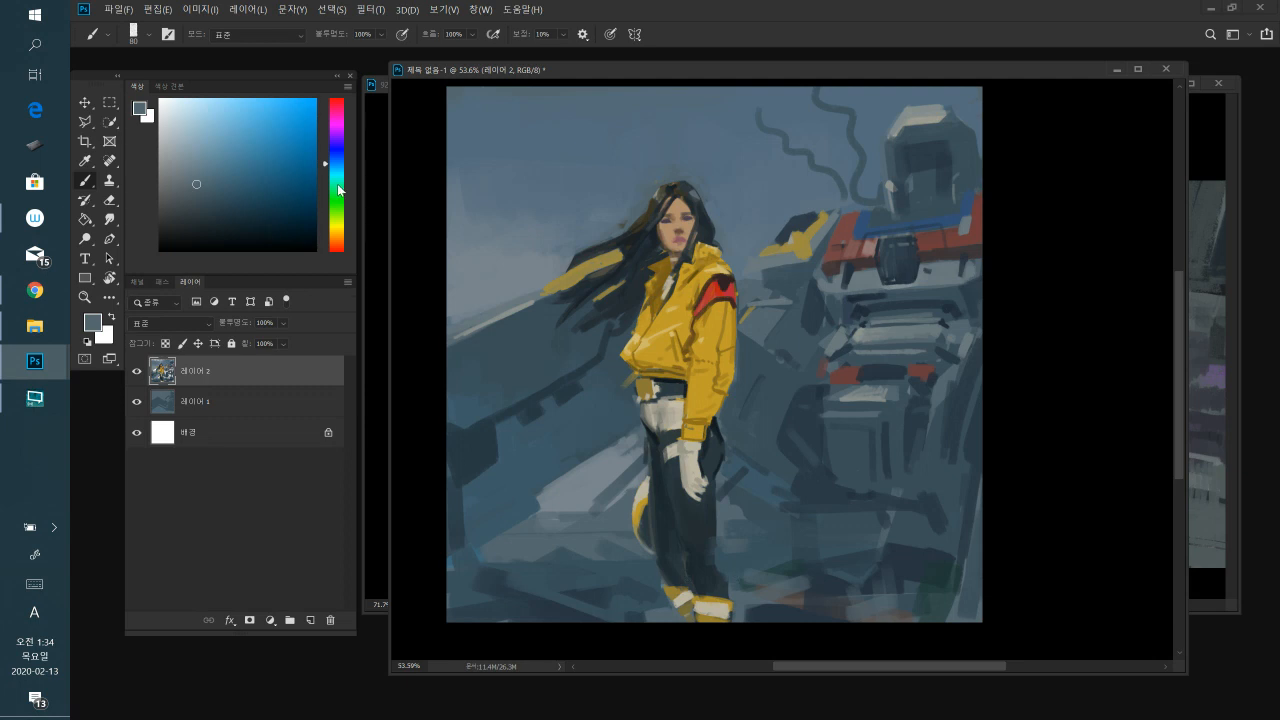
click(338, 189)
click(233, 132)
drag(565, 598, 569, 608)
click(192, 211)
click(208, 178)
click(337, 219)
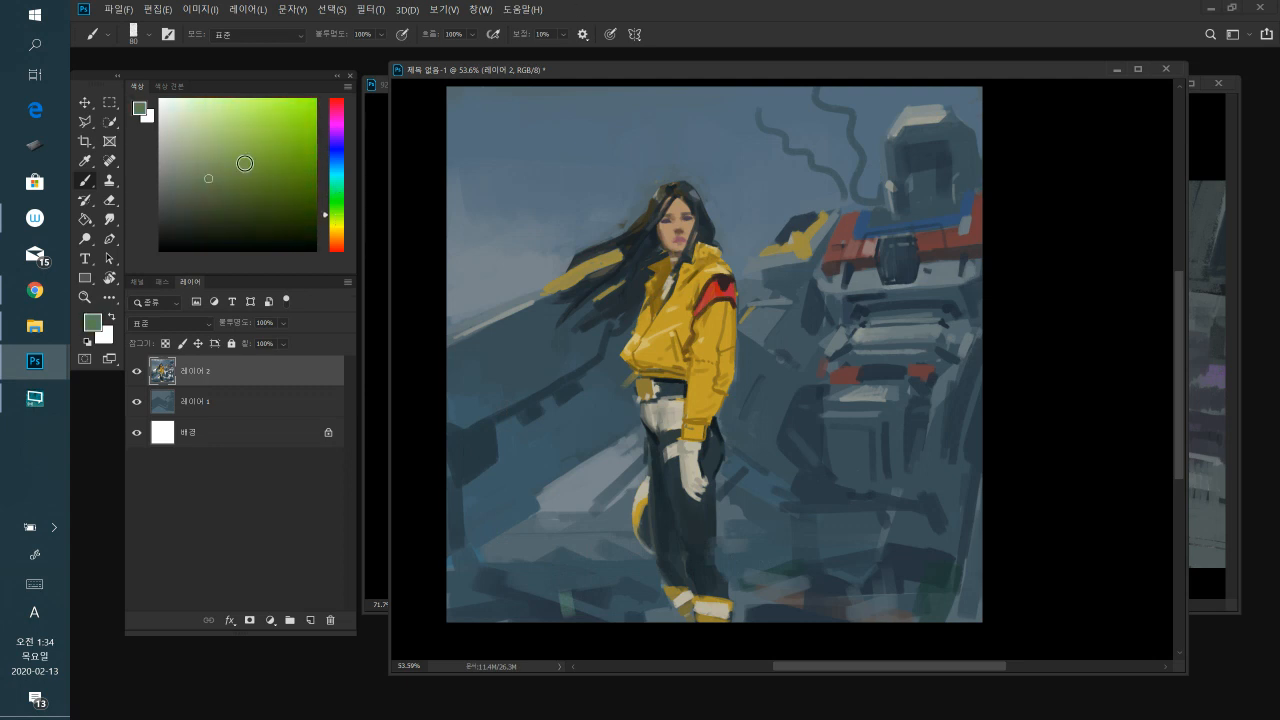
drag(552, 572, 562, 602)
- Blend the green patches into the ground with sampled tones and paint a dark upright post across the pale slope
alt+click(570, 586)
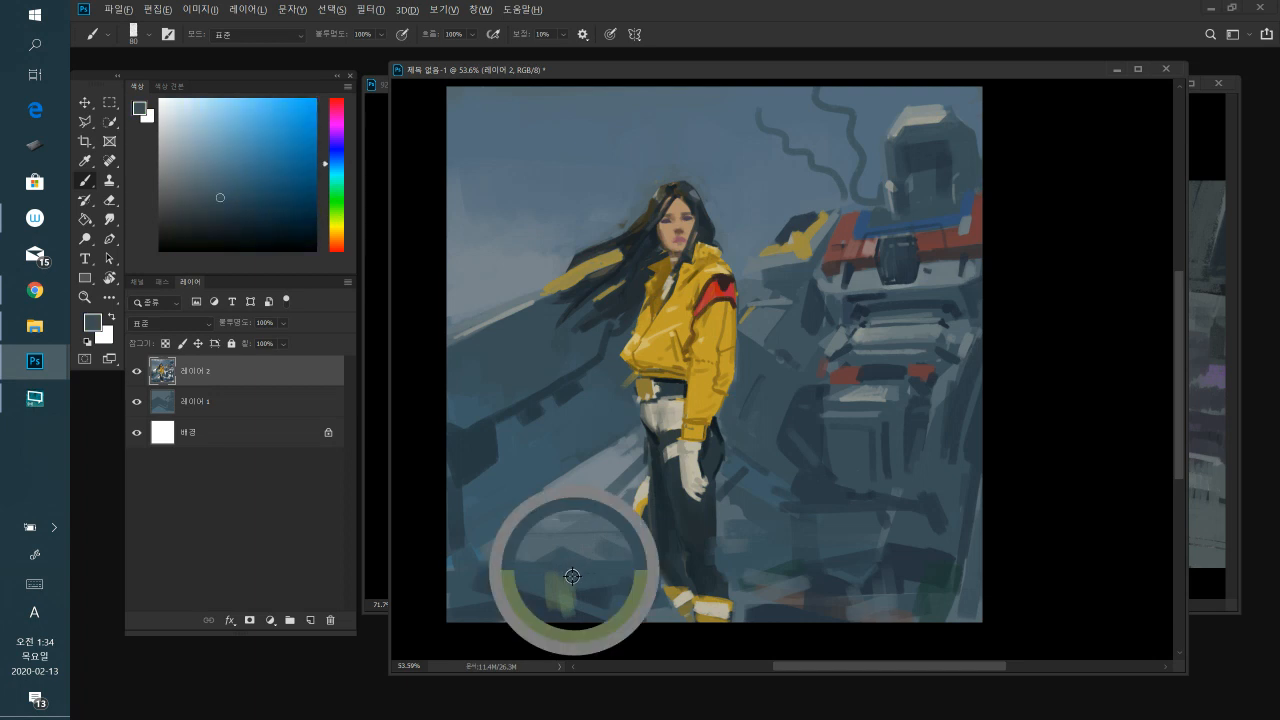
alt+click(574, 596)
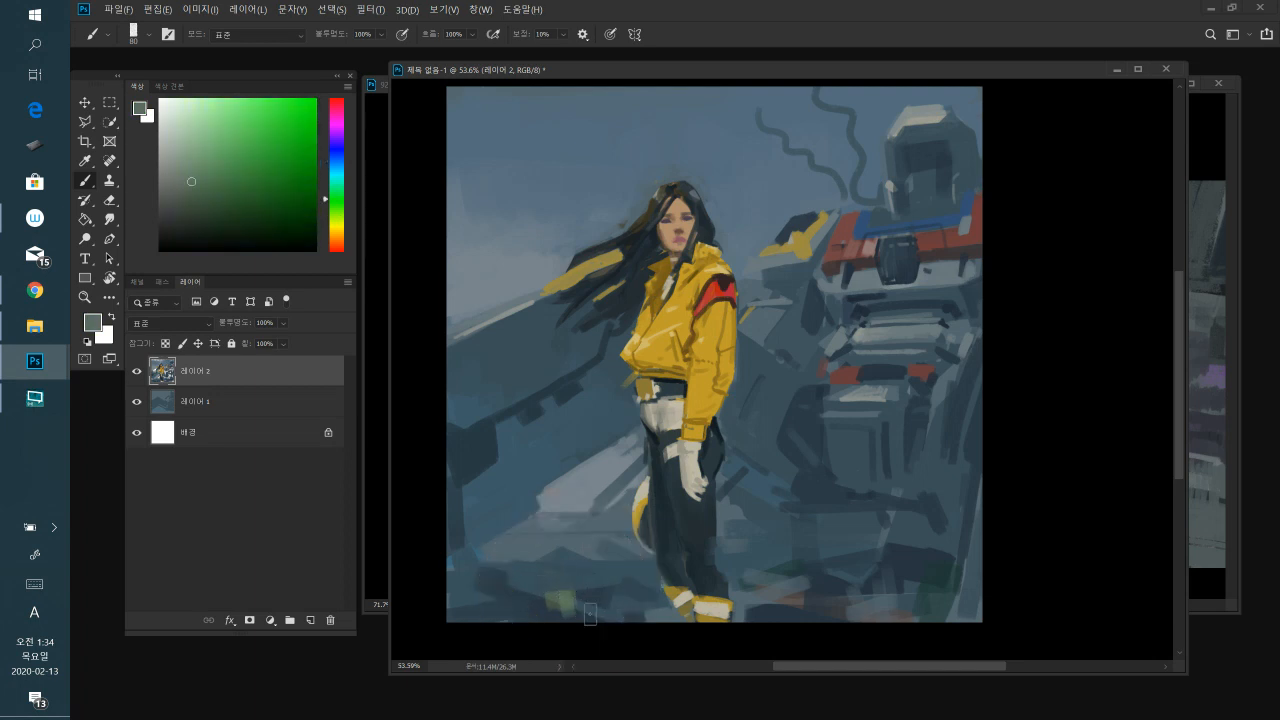
alt+click(621, 584)
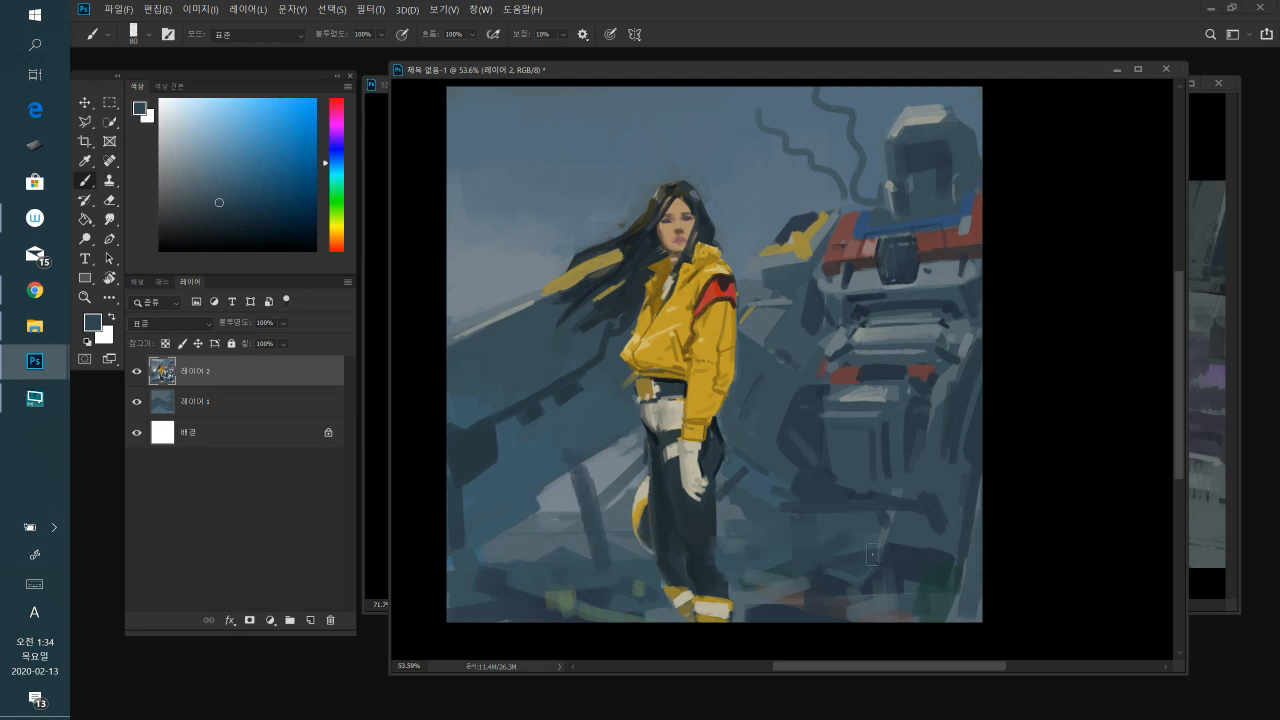
- Blend the ground and the foot of the pale slope behind the woman with sampled blue-grey tones
alt+click(770, 584)
alt+click(587, 563)
alt+click(550, 533)
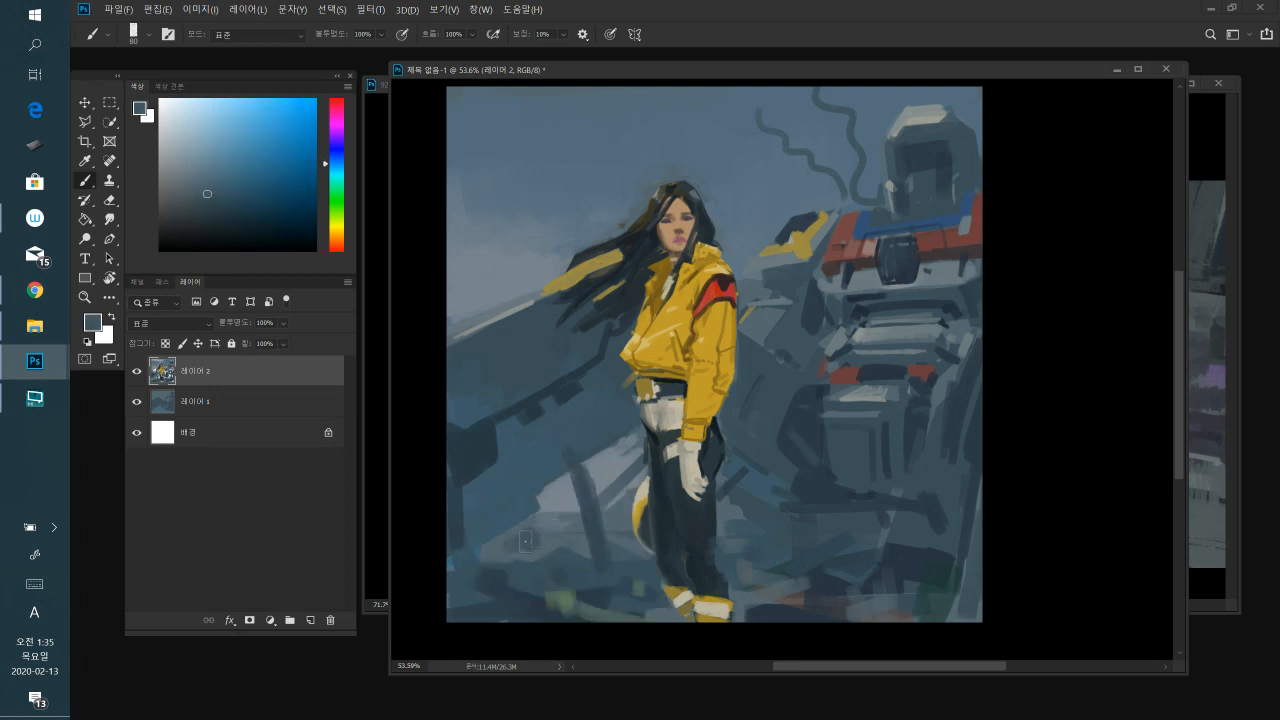
alt+click(527, 532)
alt+click(560, 565)
alt+click(541, 528)
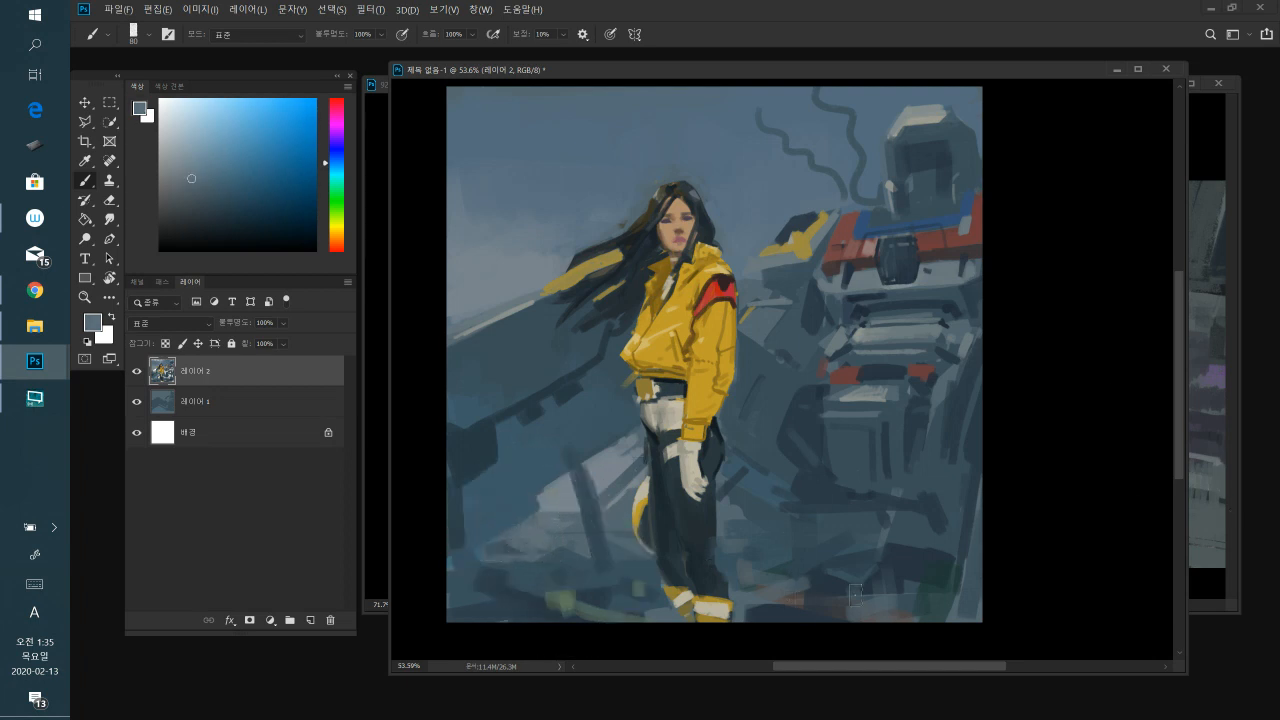
- Reduce the brush to size 15 and paint thin debris details at the foot of the slope with sampled dark blues
key(bracketleft)
key(bracketleft)
key(bracketleft)
key(bracketleft)
alt+click(598, 584)
key(bracketleft)
key(bracketleft)
key(bracketleft)
key(bracketleft)
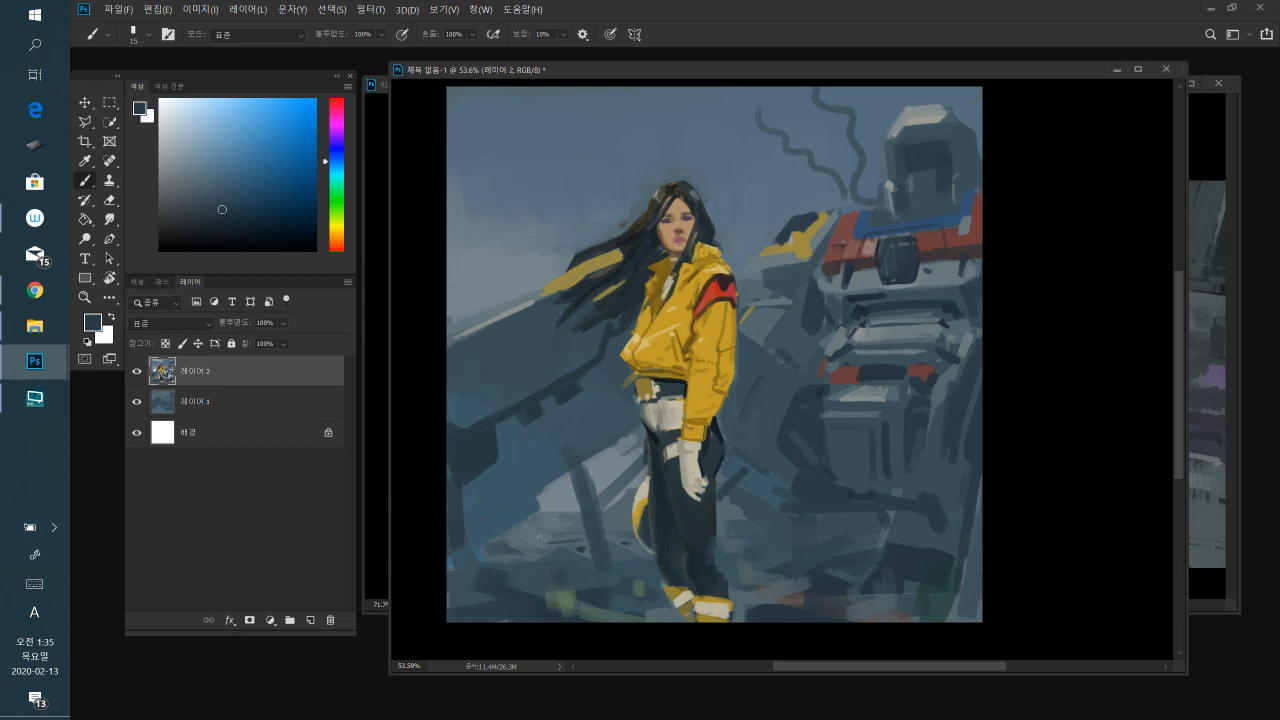
alt+click(550, 555)
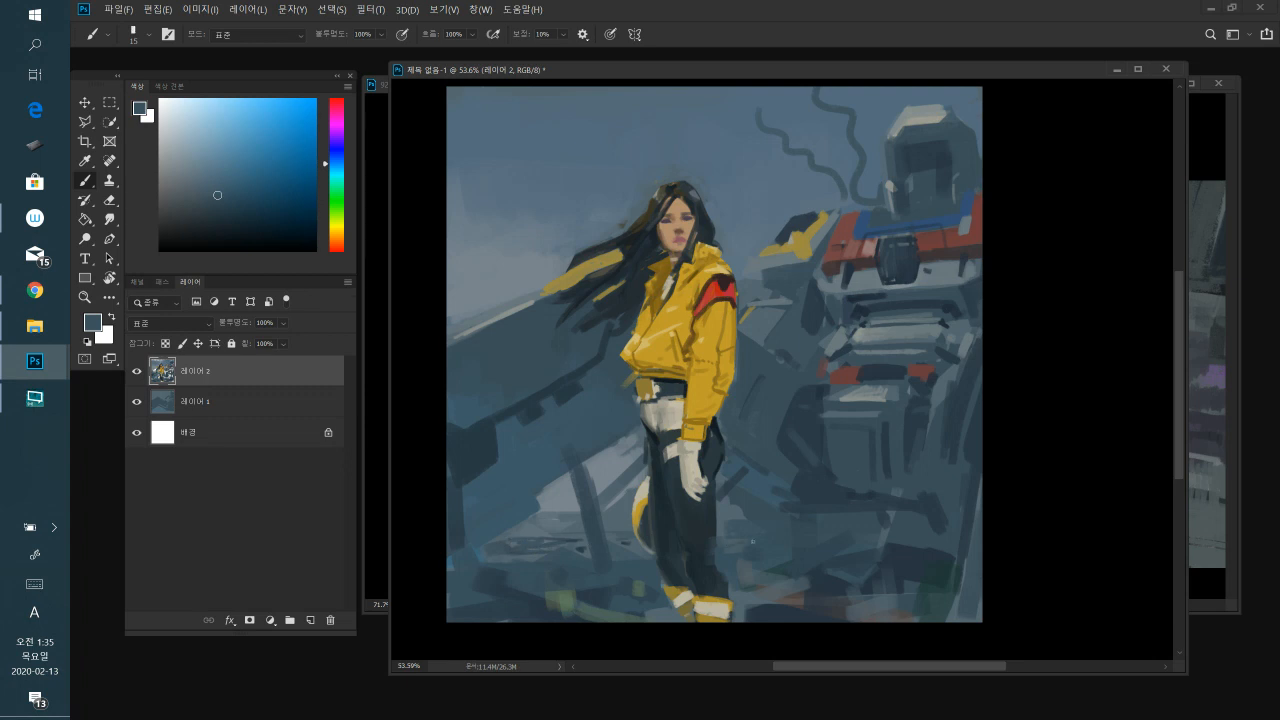
- Paint small sampled-tone strokes in the wreckage beside the woman's legs and sample the dark tone at her belt
alt+click(737, 520)
alt+click(736, 517)
drag(758, 530, 770, 516)
alt+click(668, 382)
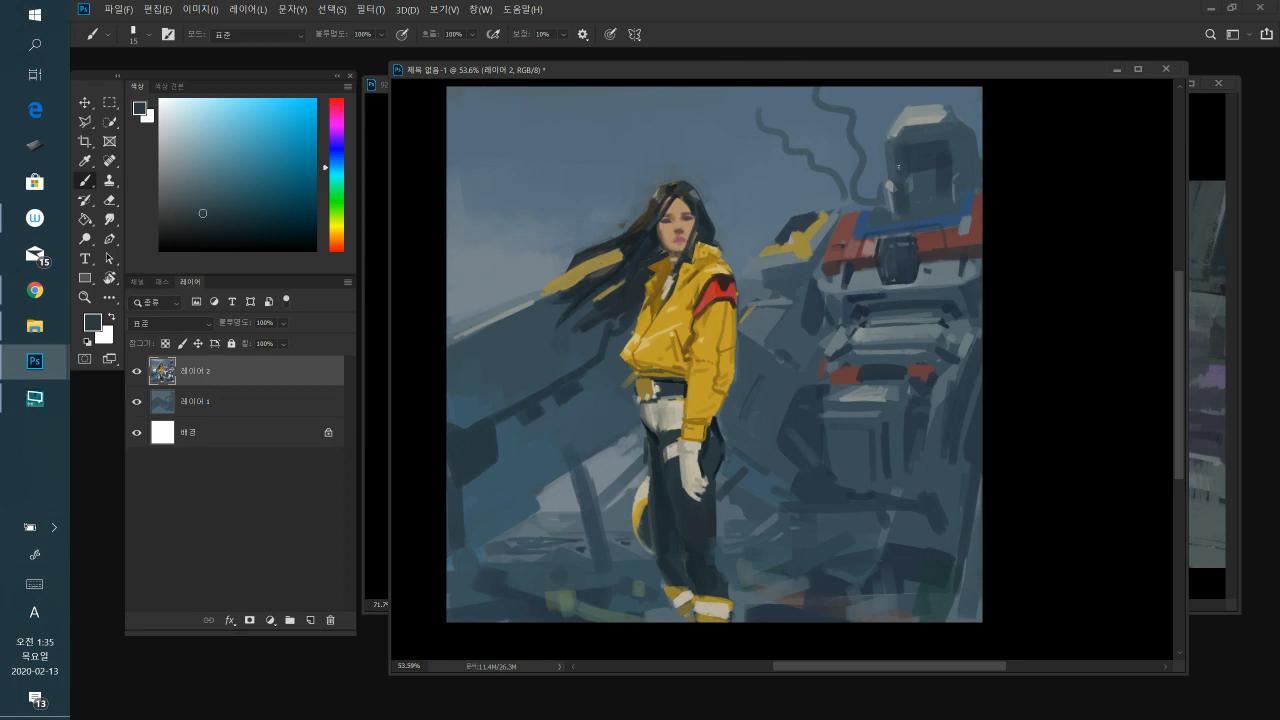
- Refine the woman's hair around the crown and parting with sampled dark tones using a size 25 brush
drag(683, 271, 929, 371)
key(bracketright)
key(bracketright)
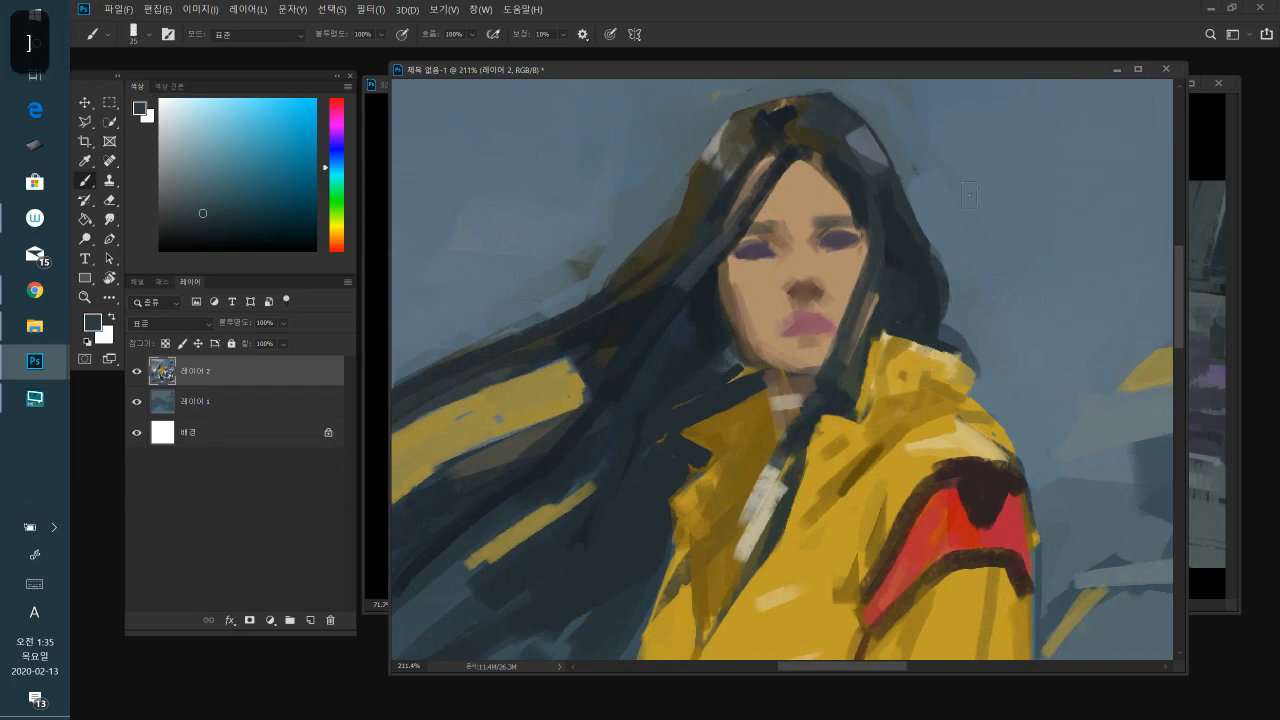
alt+click(729, 157)
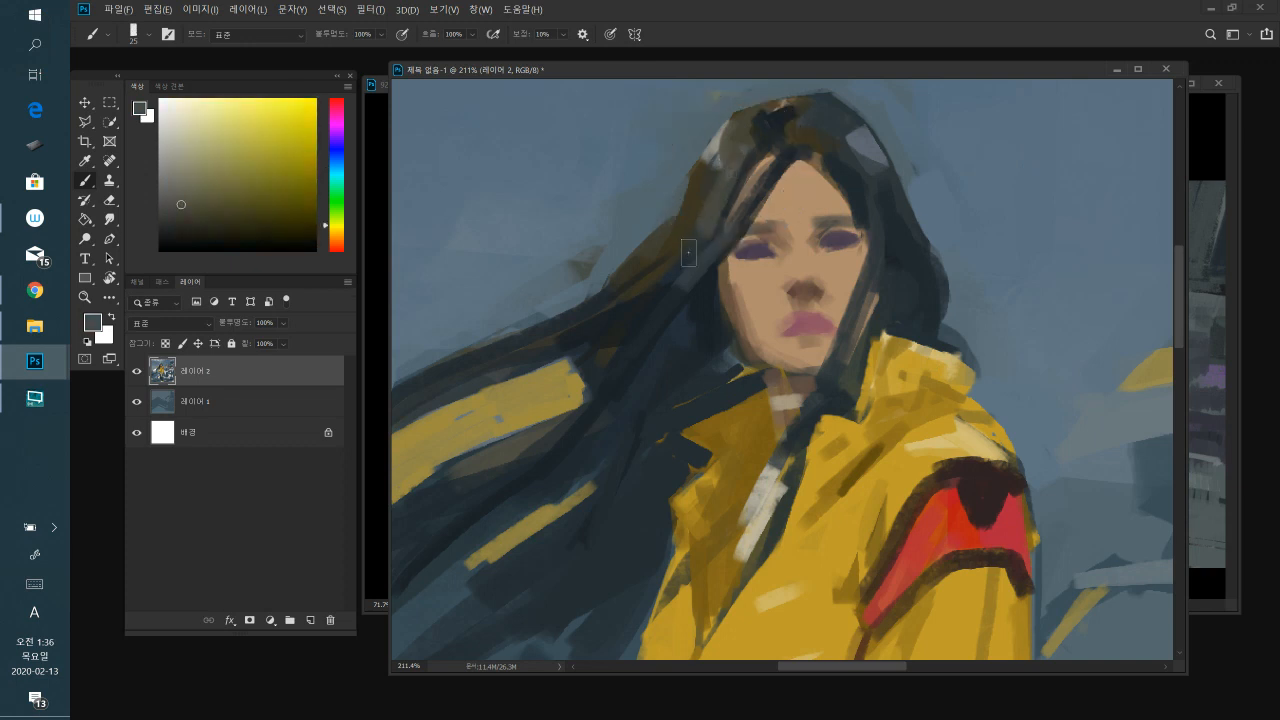
alt+click(705, 188)
alt+click(748, 148)
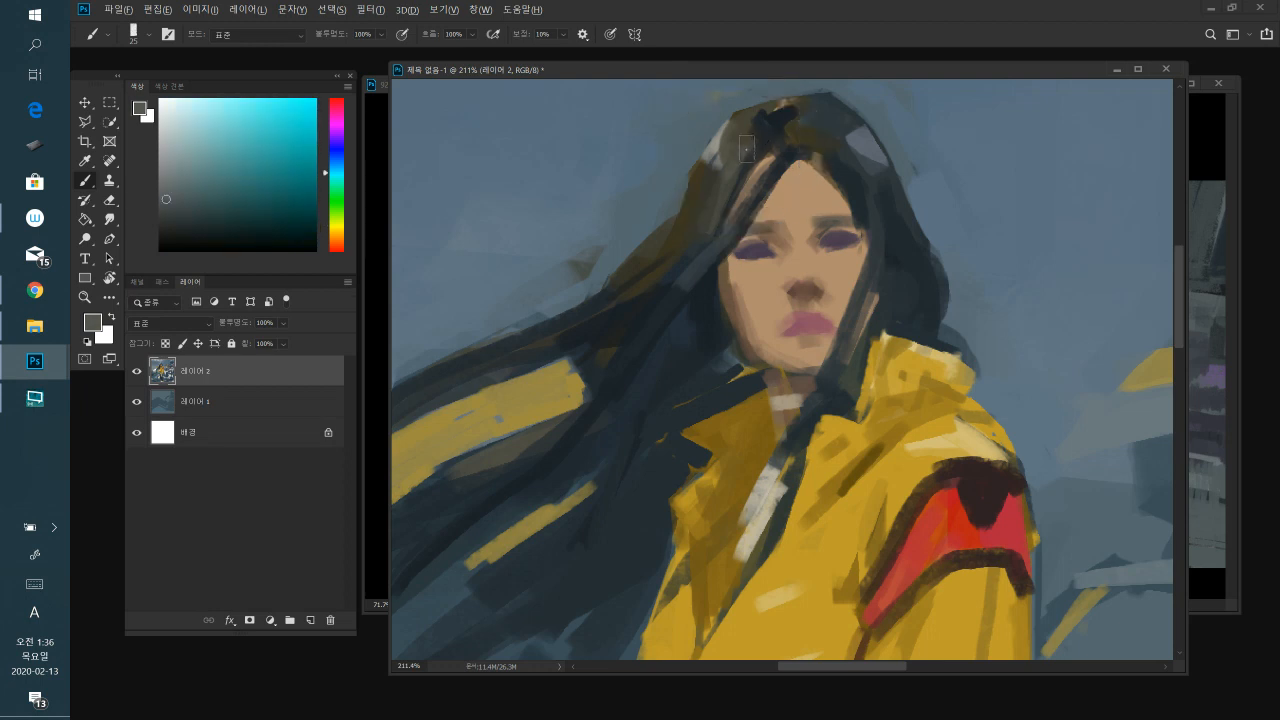
alt+click(748, 136)
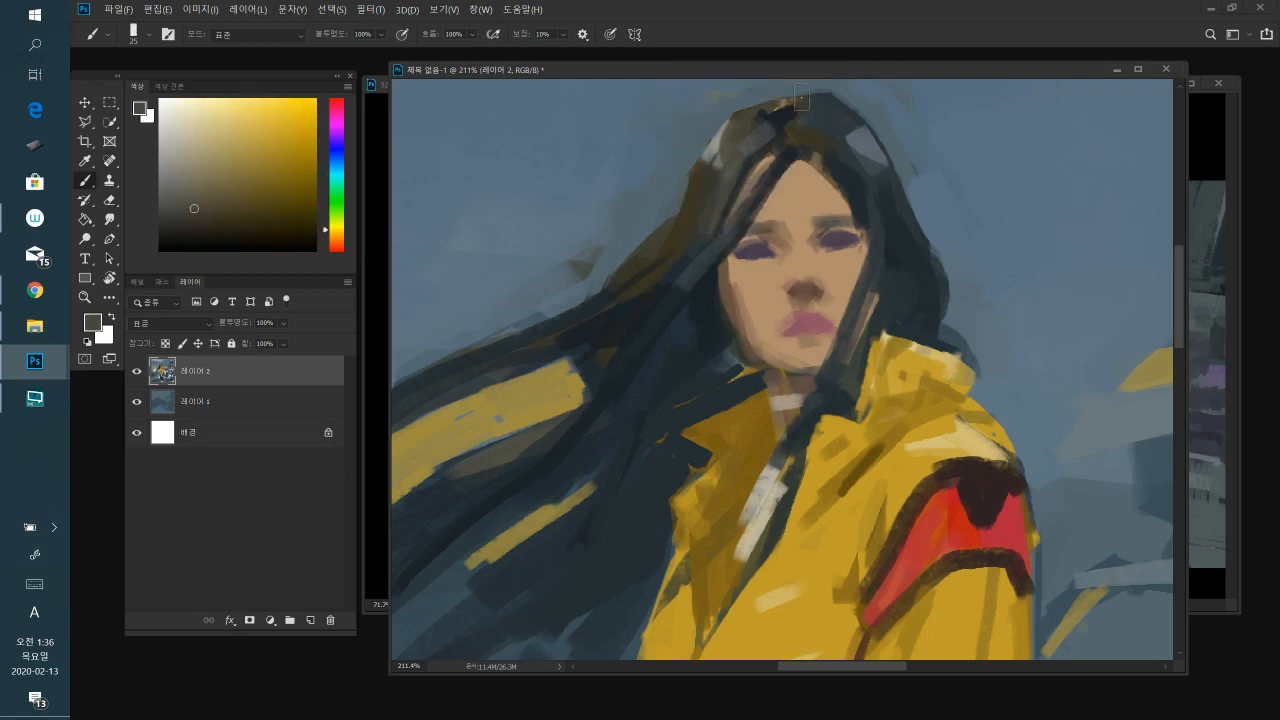
- Clean up the edge of the forehead along the hair parting with sampled skin tones using a size 15 brush
key(bracketleft)
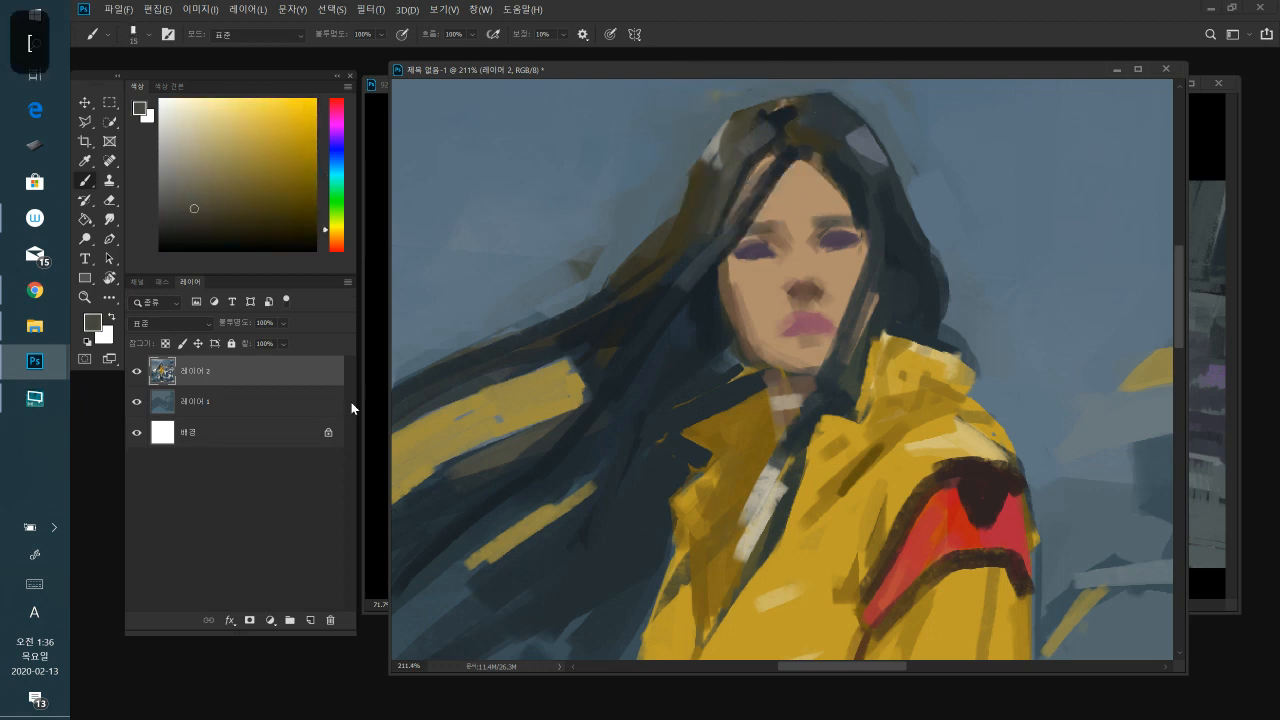
alt+click(738, 292)
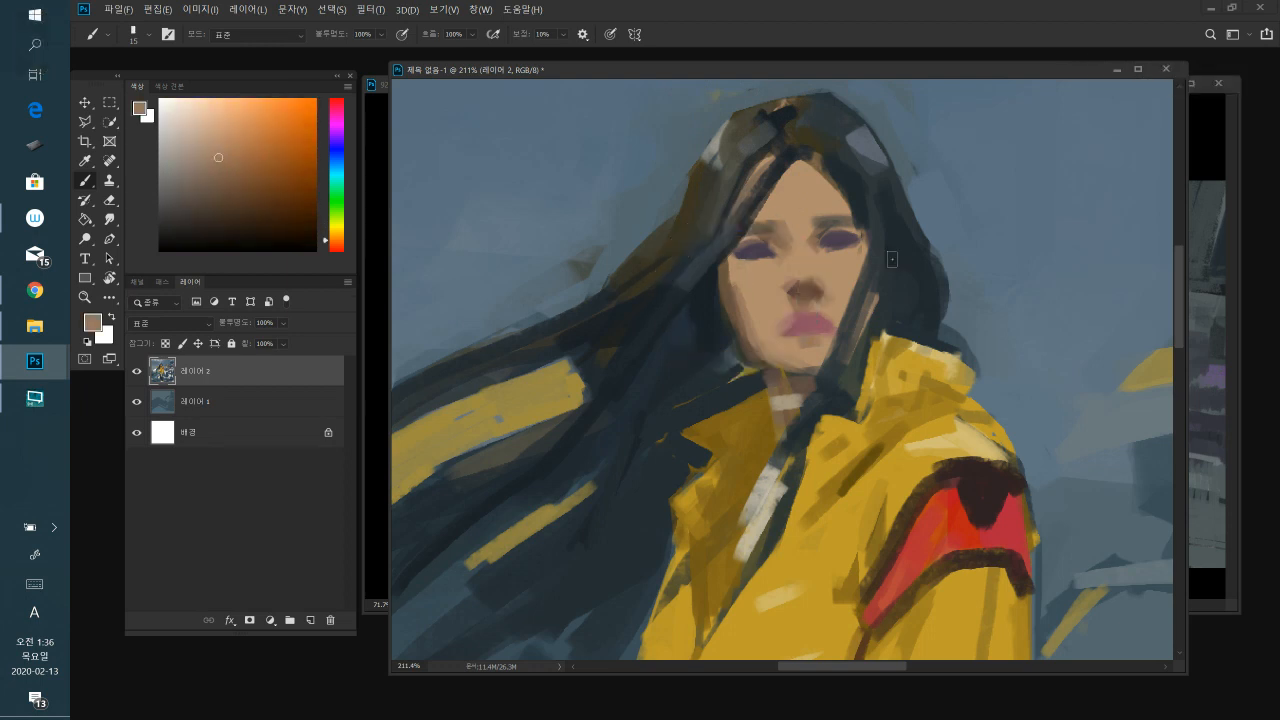
alt+click(809, 155)
drag(809, 154, 833, 184)
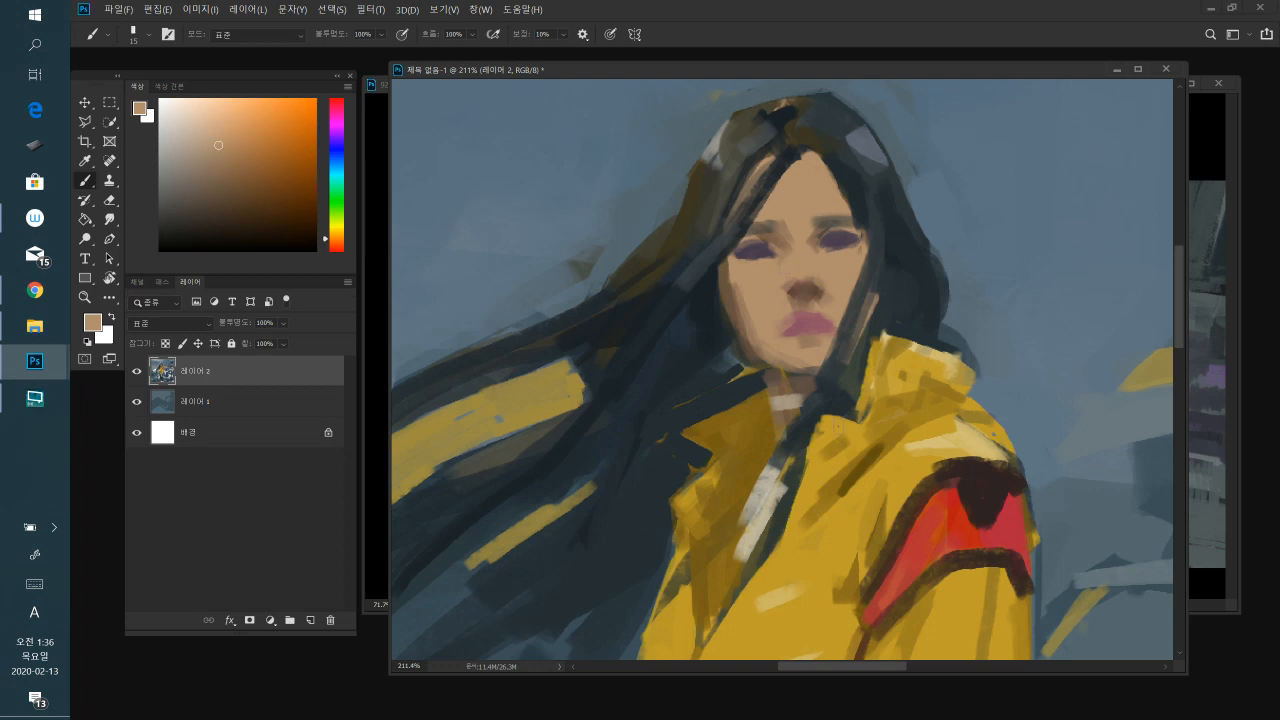
- Define the nostrils in dark brown with a size 8 brush and soften them with sampled nose tones
drag(225, 156, 245, 187)
key(bracketleft)
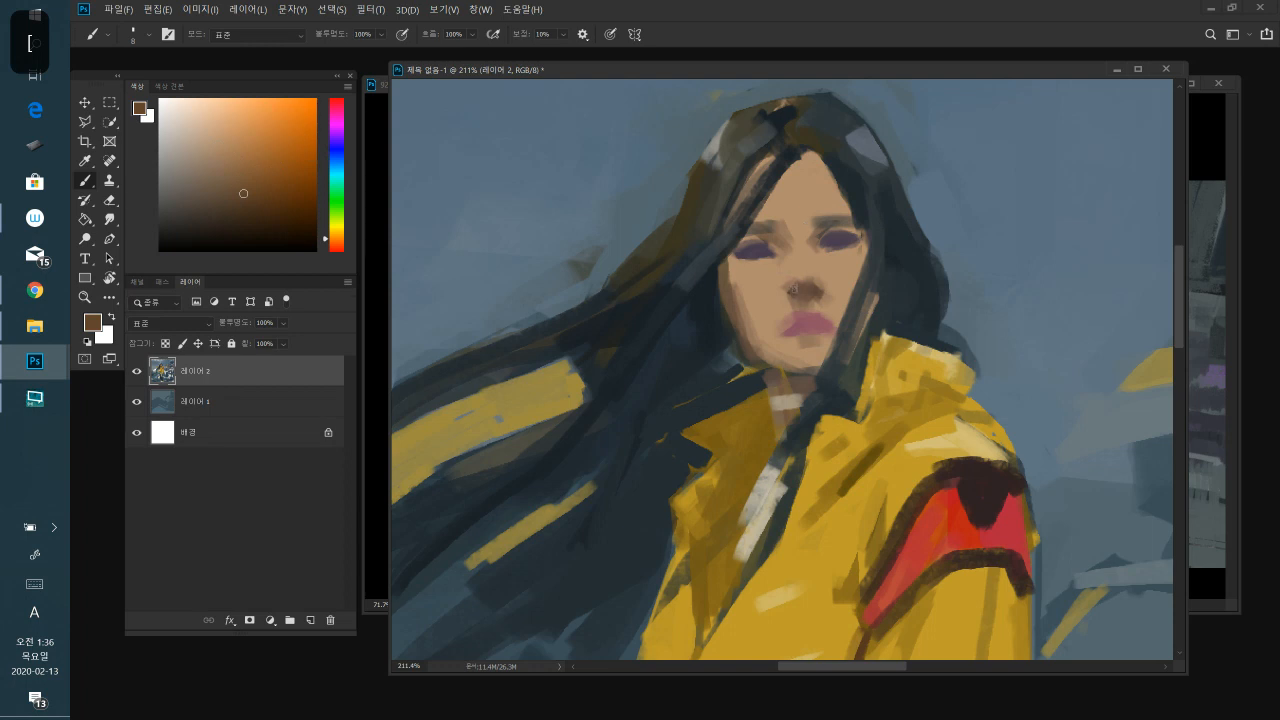
click(263, 222)
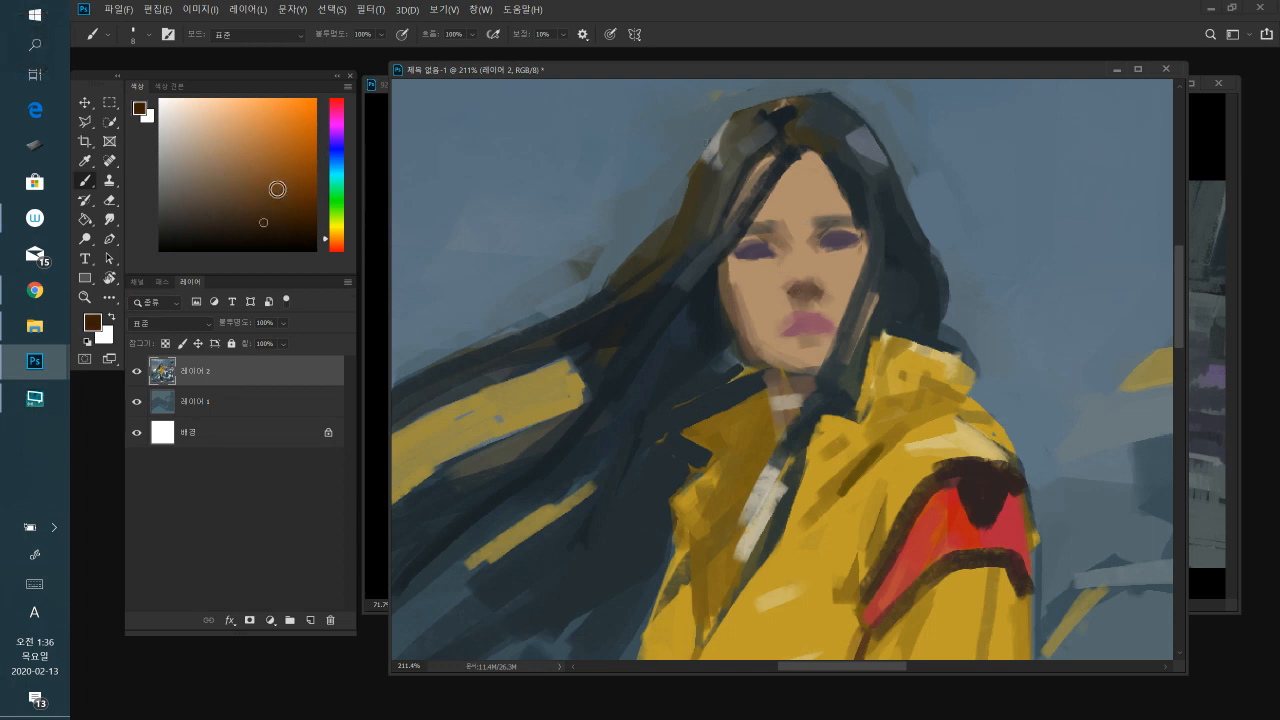
drag(793, 291, 818, 298)
alt+click(808, 284)
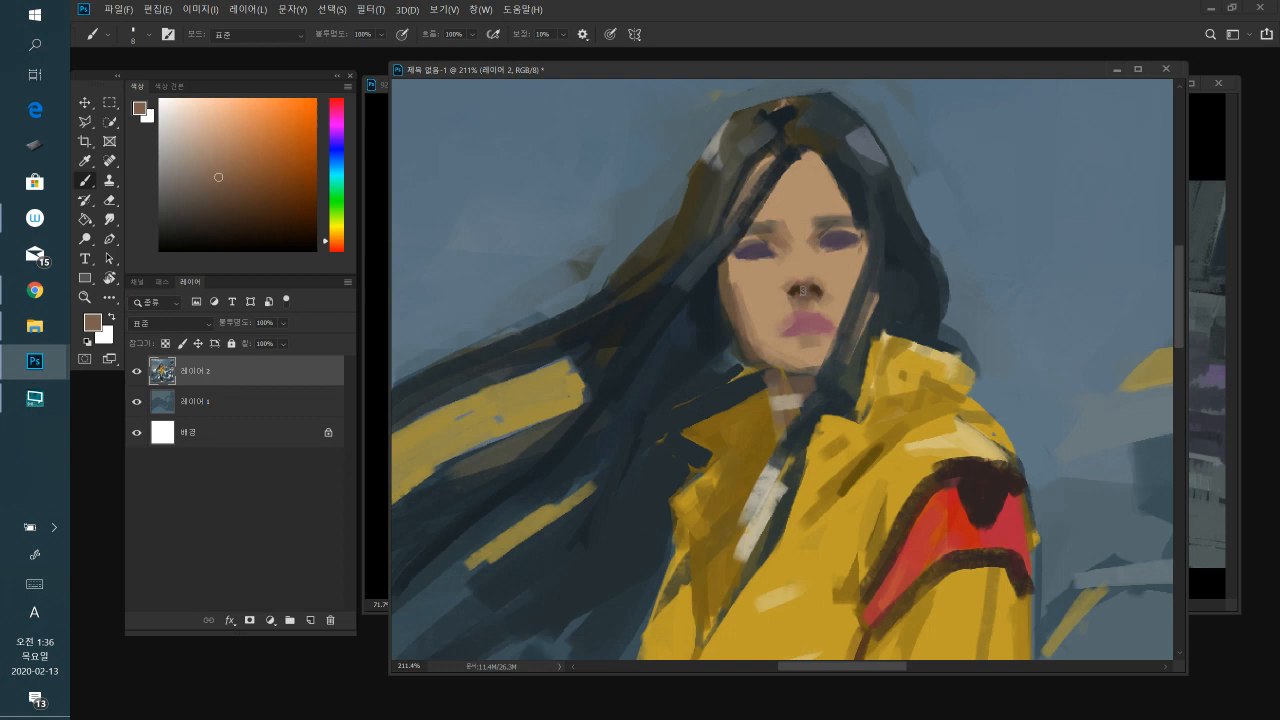
alt+click(812, 288)
drag(795, 291, 800, 299)
drag(810, 292, 817, 296)
- Shade the bridge and side of the nose, adjusting a sampled skin tone from light tan to reddish brown
alt+click(790, 240)
alt+click(799, 251)
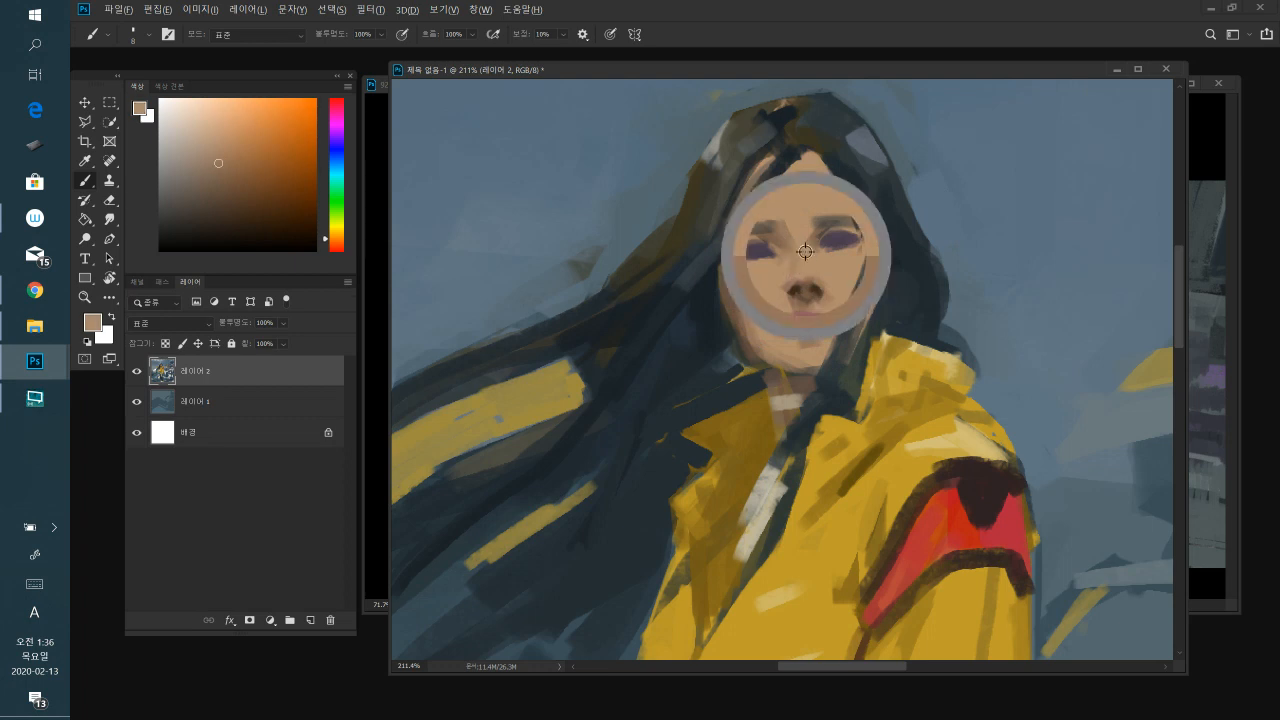
click(232, 133)
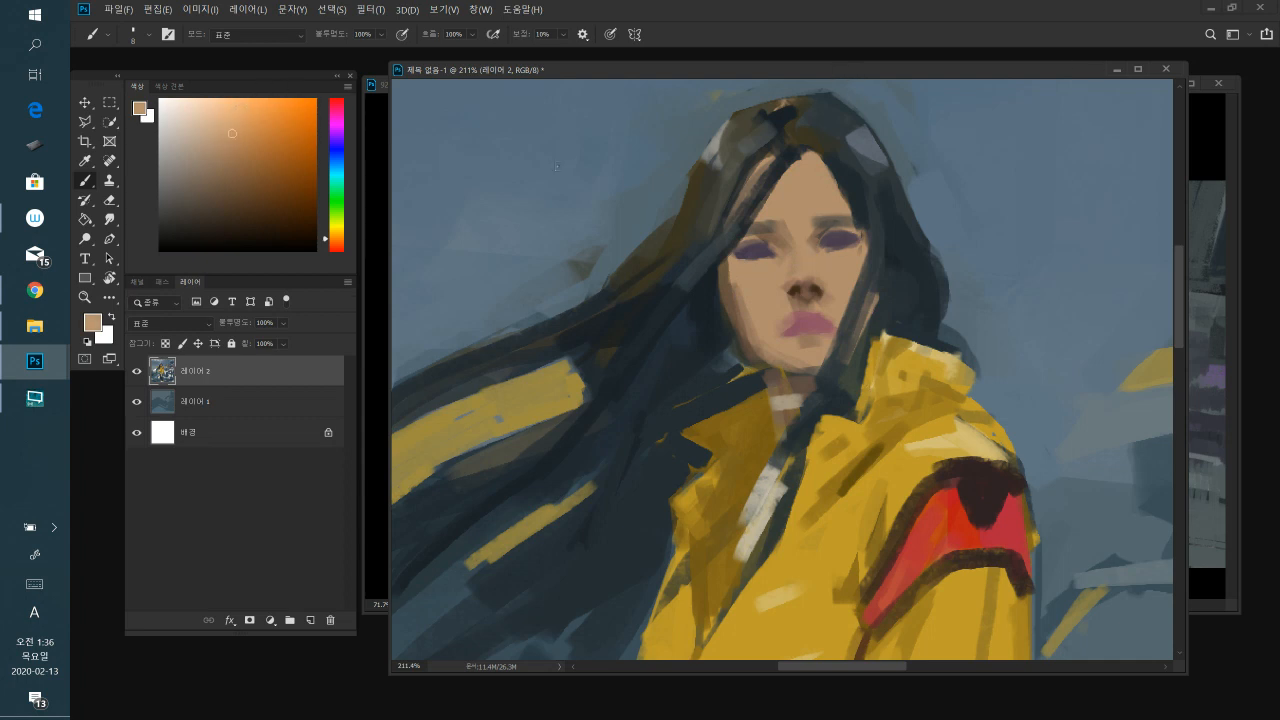
click(239, 147)
mouse_move(222, 156)
mouse_down()
mouse_move(213, 143)
mouse_move(225, 159)
mouse_up()
drag(334, 239, 336, 244)
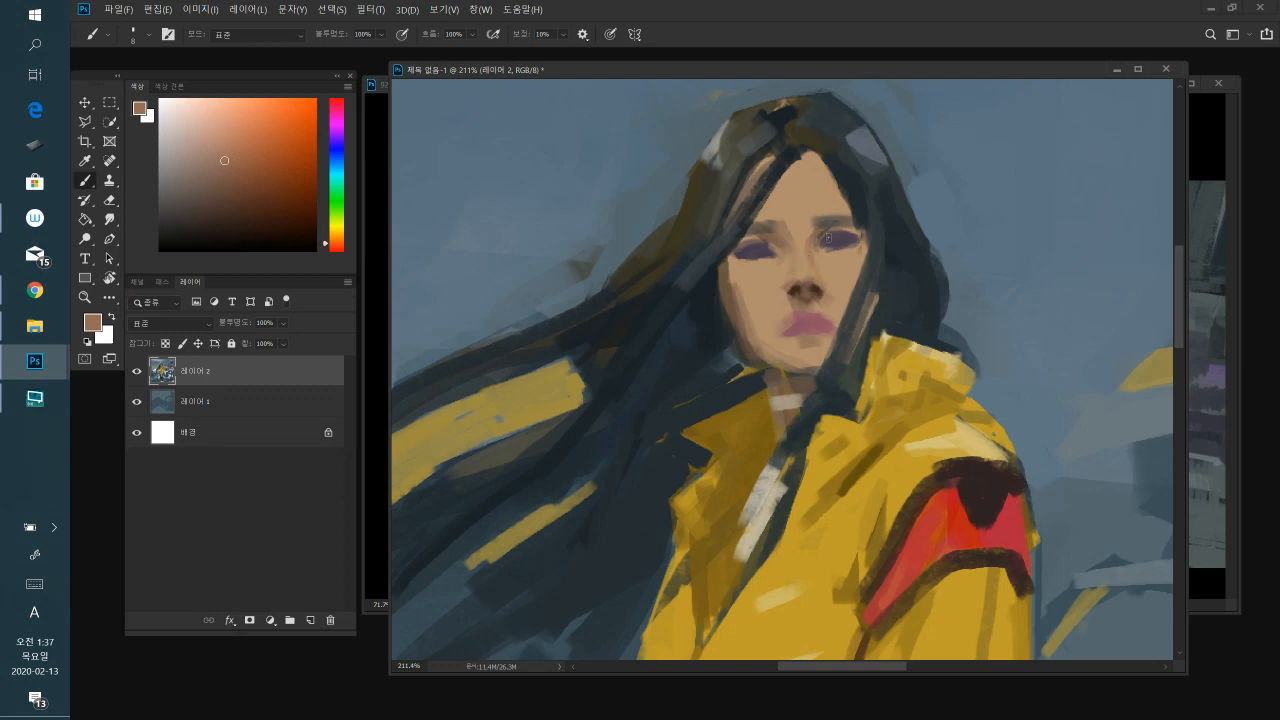
- Blend the nose shading into the surrounding face with sampled skin tones, enlarging the brush to size 15
alt+click(828, 266)
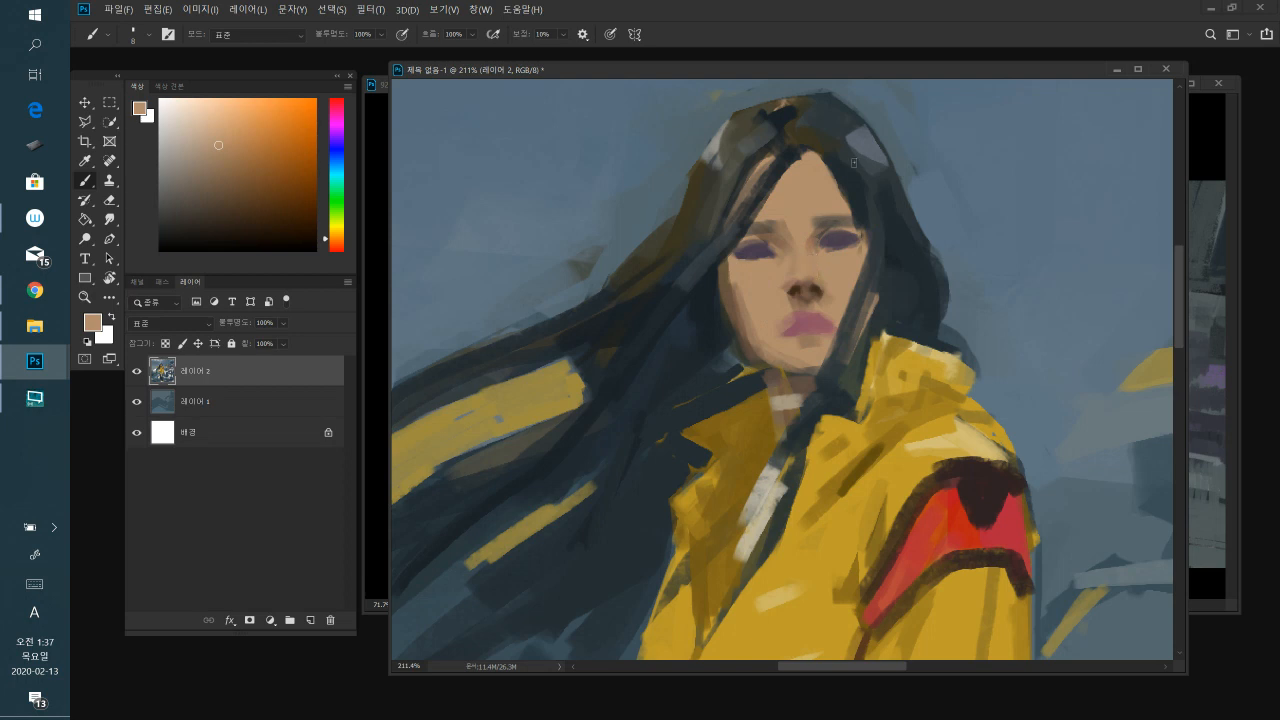
alt+click(810, 250)
alt+click(822, 258)
alt+click(814, 271)
alt+click(792, 276)
key(bracketright)
key(bracketright)
key(bracketright)
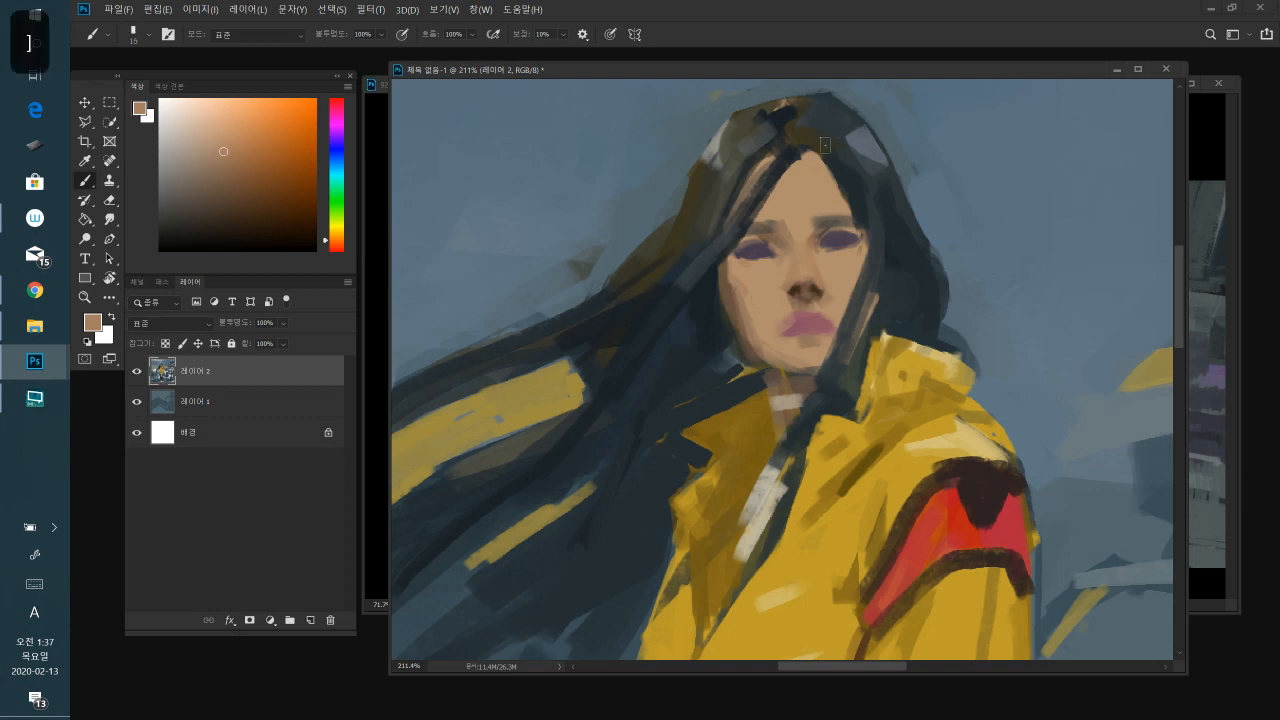
alt+click(808, 261)
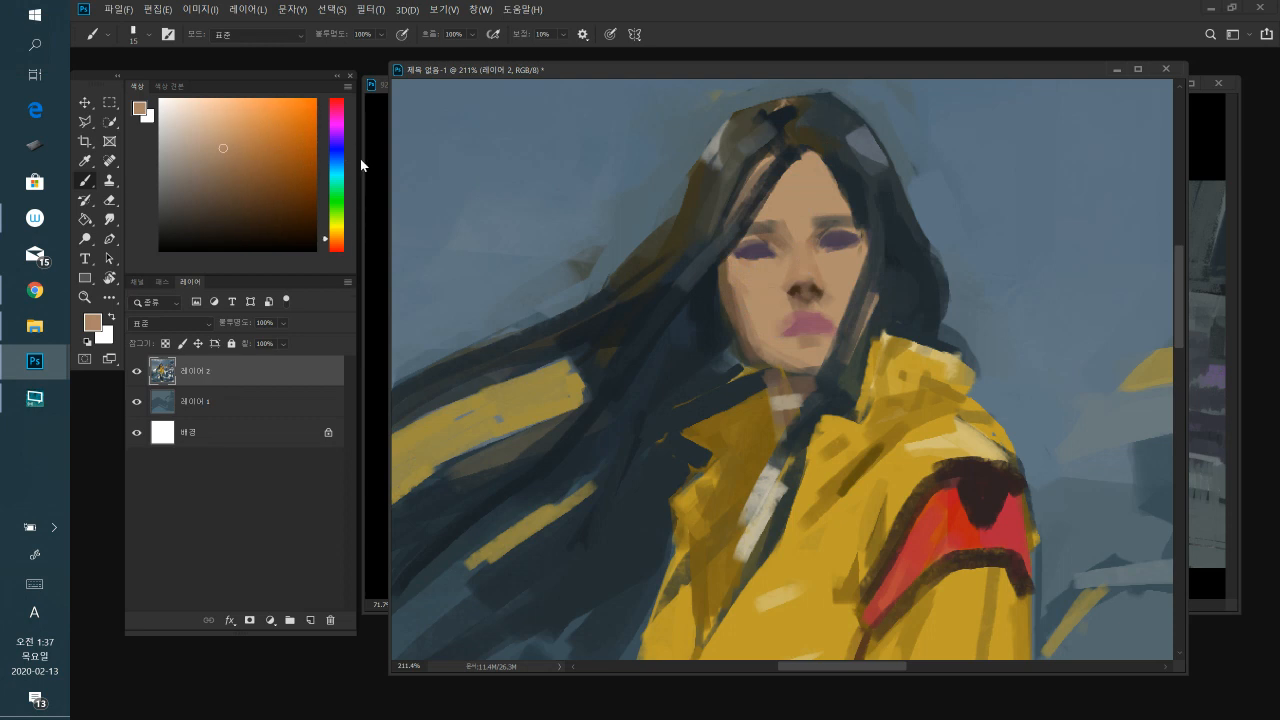
- Brush a yellower tan onto the cheek below the shadowed eye and blend it with sampled skin tones
click(340, 241)
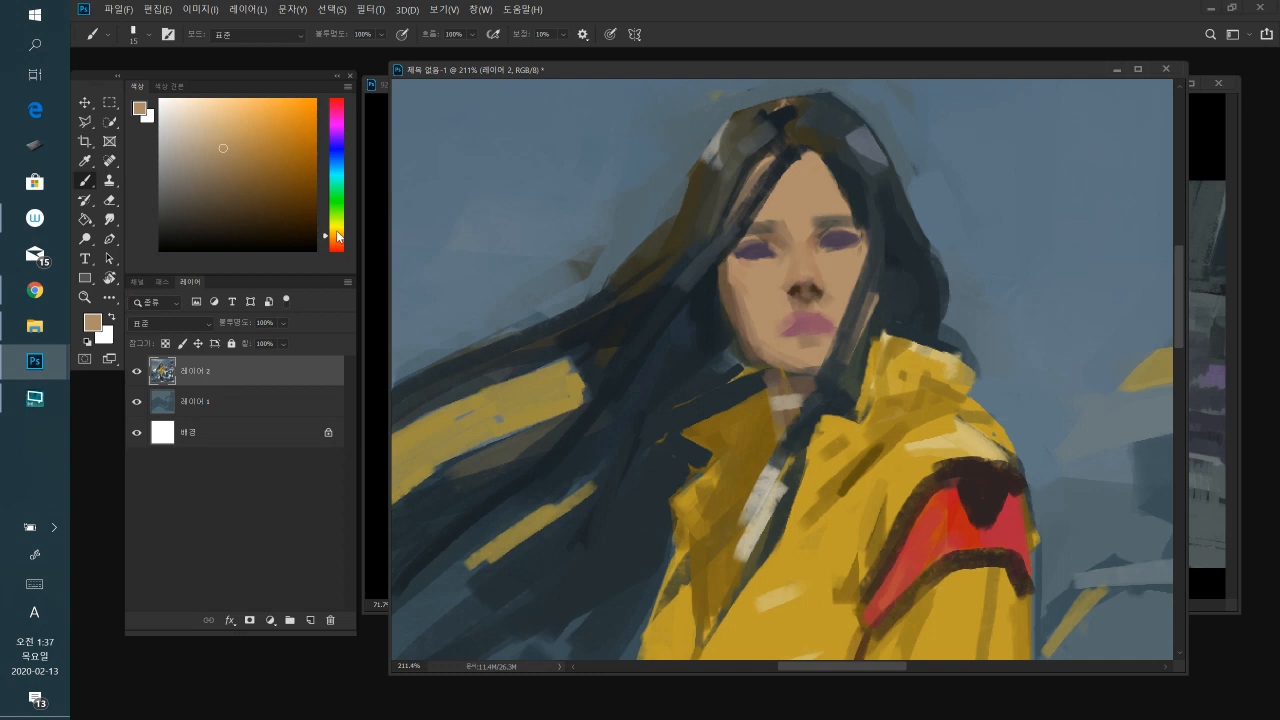
click(232, 156)
drag(752, 297, 757, 306)
alt+click(768, 270)
drag(760, 284, 760, 300)
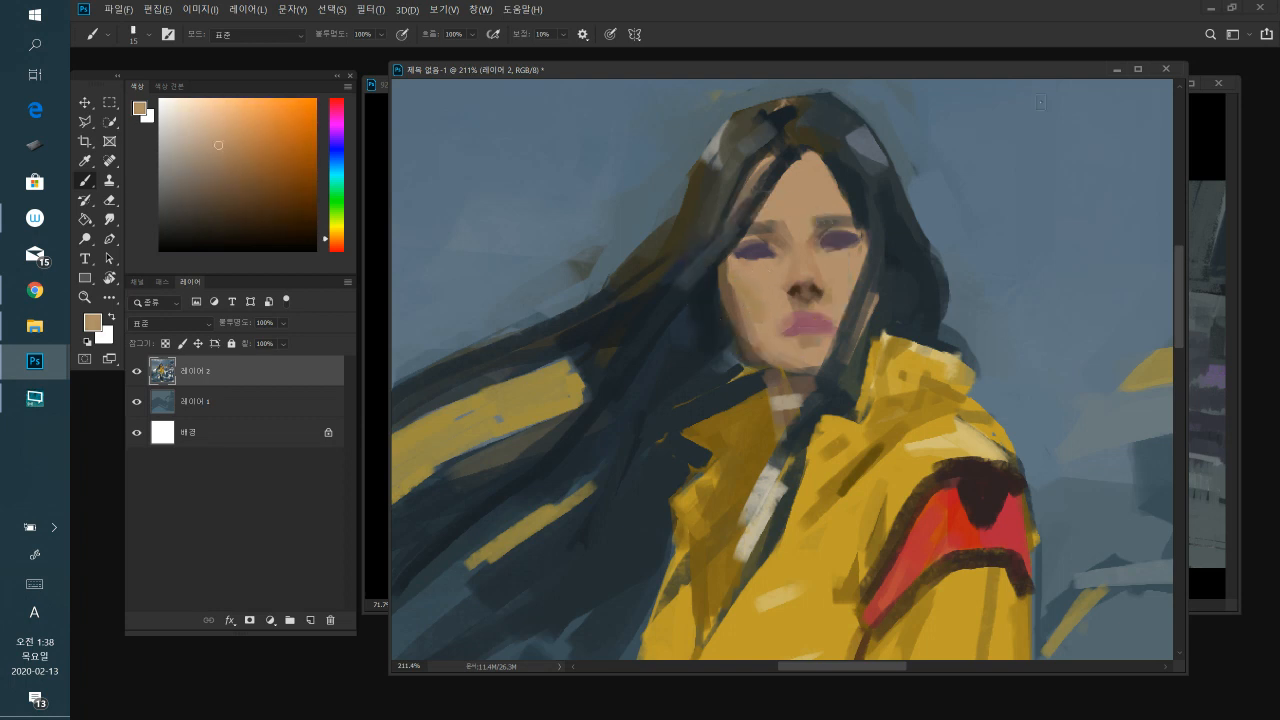
alt+click(752, 294)
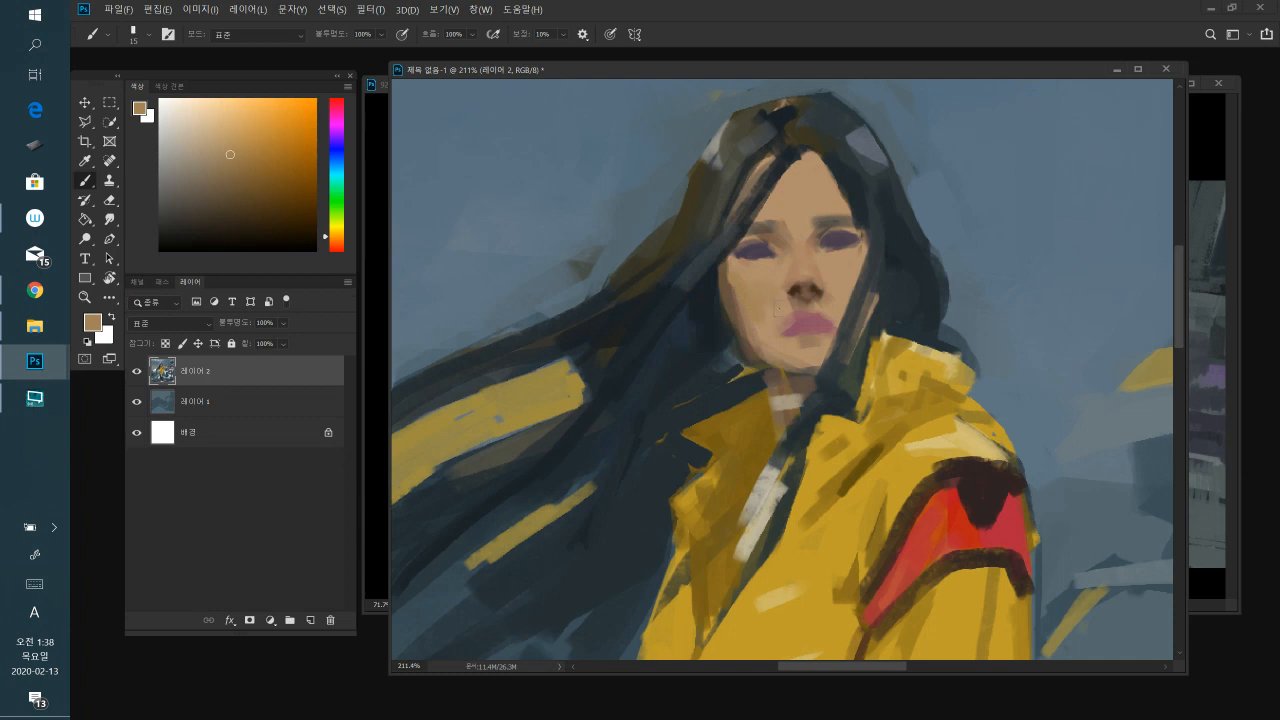
- Shade the outer cheek and jaw edge with a reddish brown and a sampled darker face tone
alt+click(793, 269)
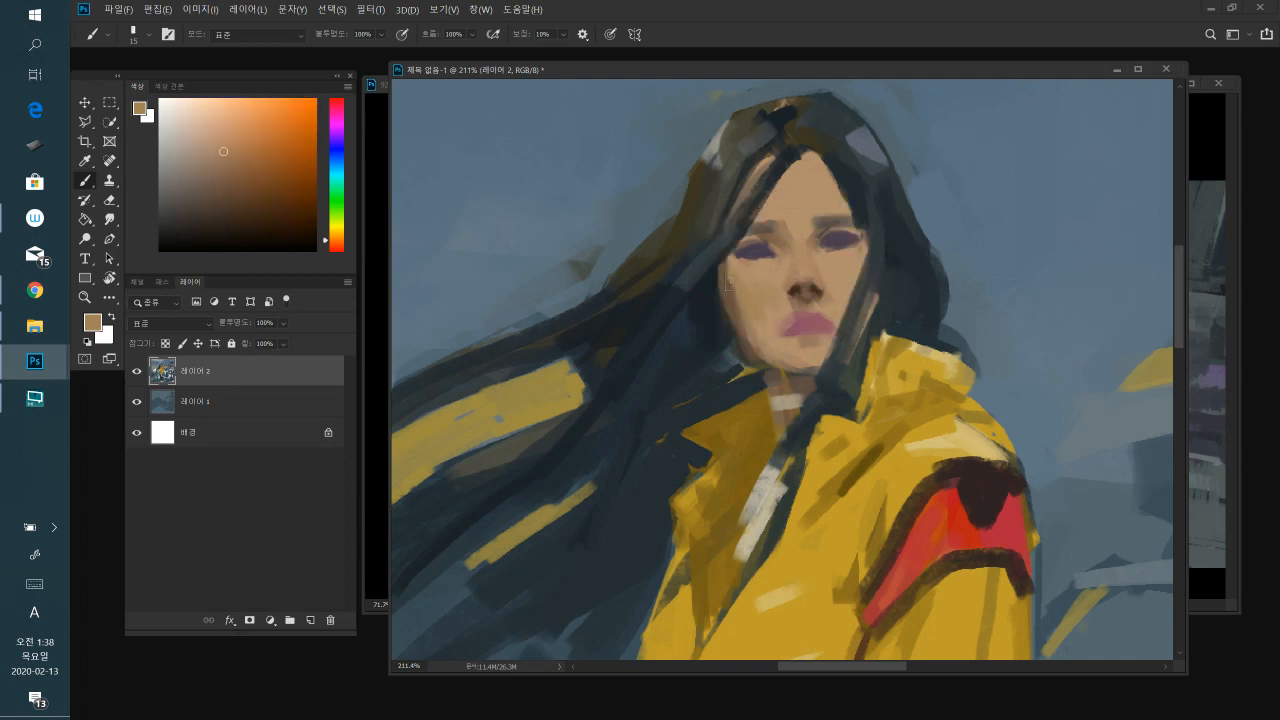
click(242, 160)
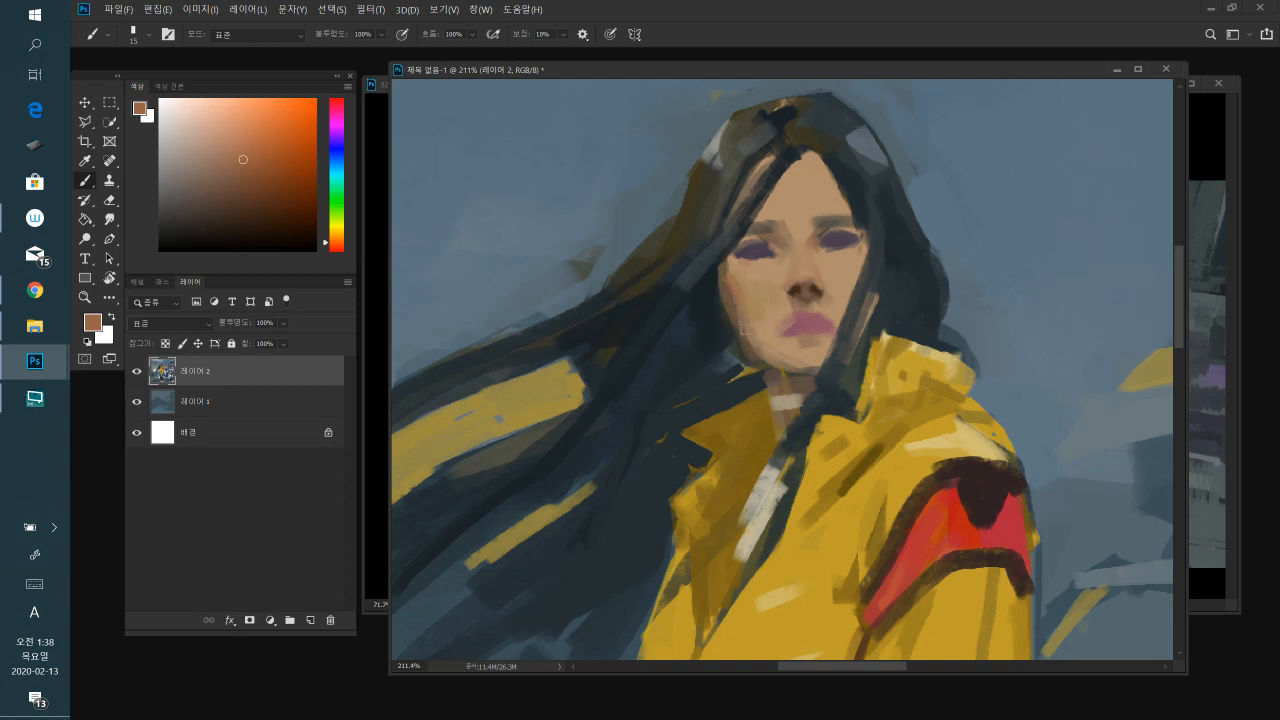
alt+click(730, 296)
- Smudge the cheek shading smooth and repaint the hair edge beside the cheek with a sampled dark tone using the Brush
click(110, 219)
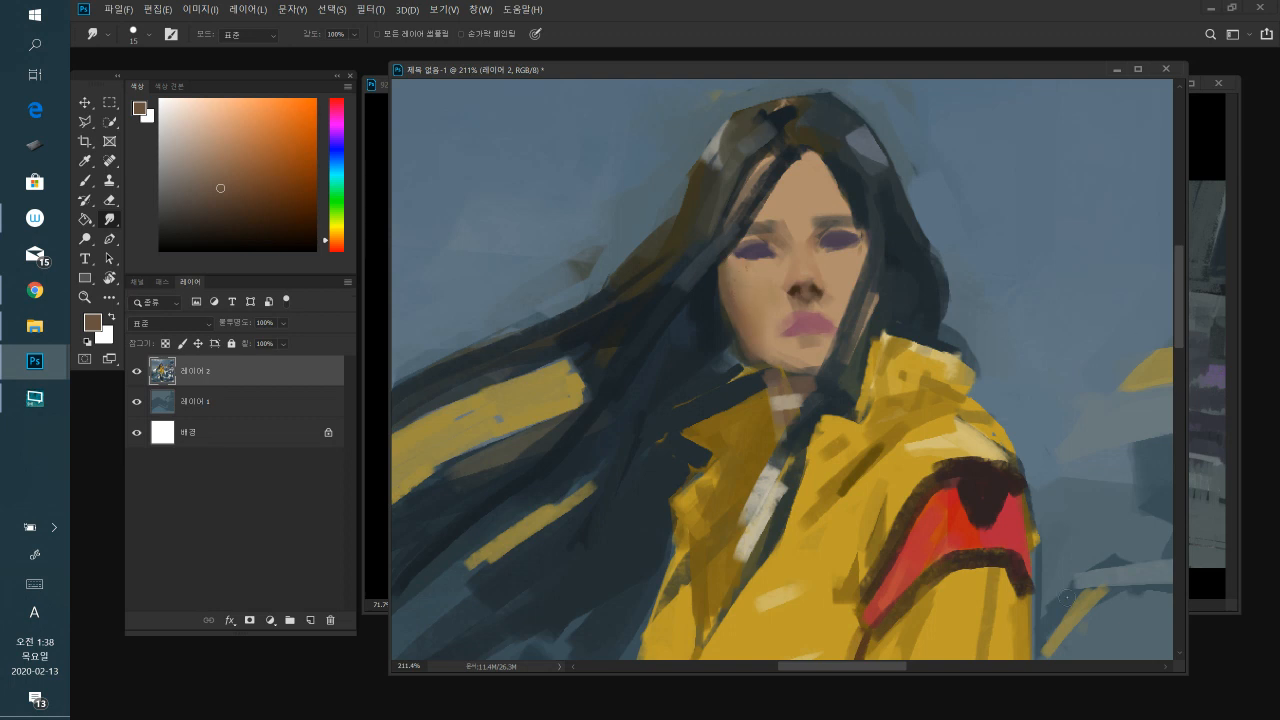
key(b)
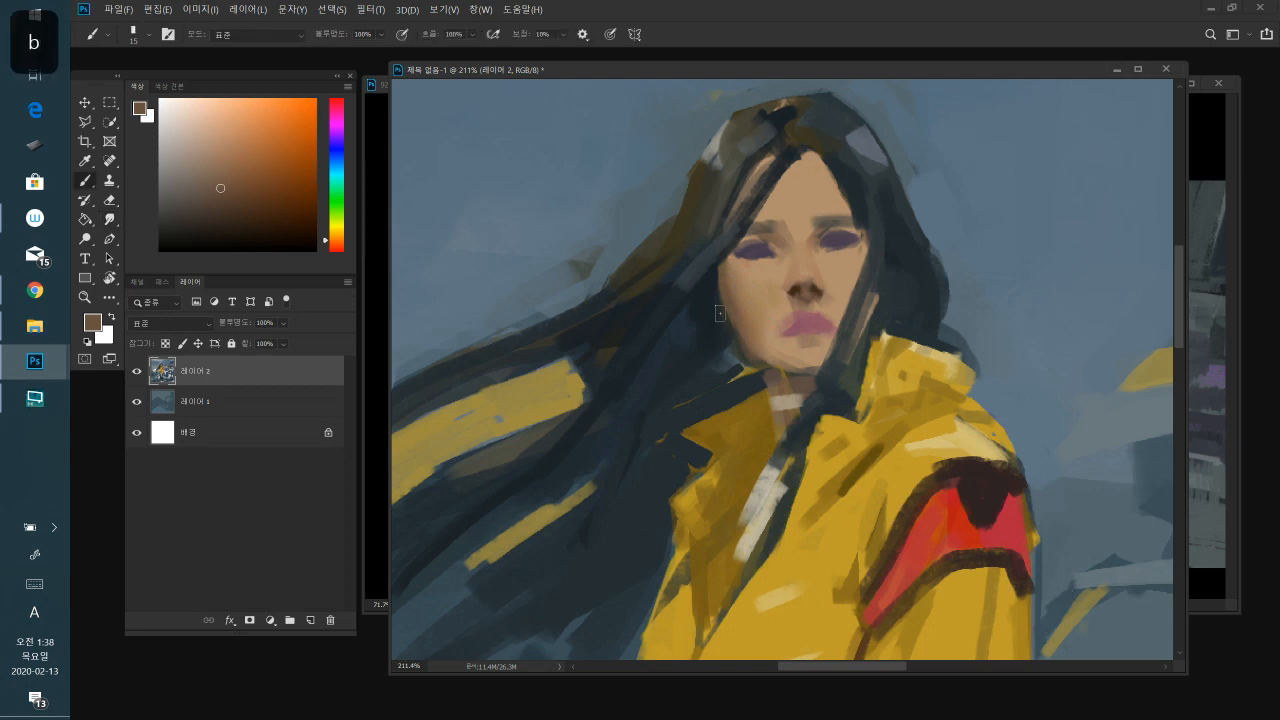
alt+click(719, 291)
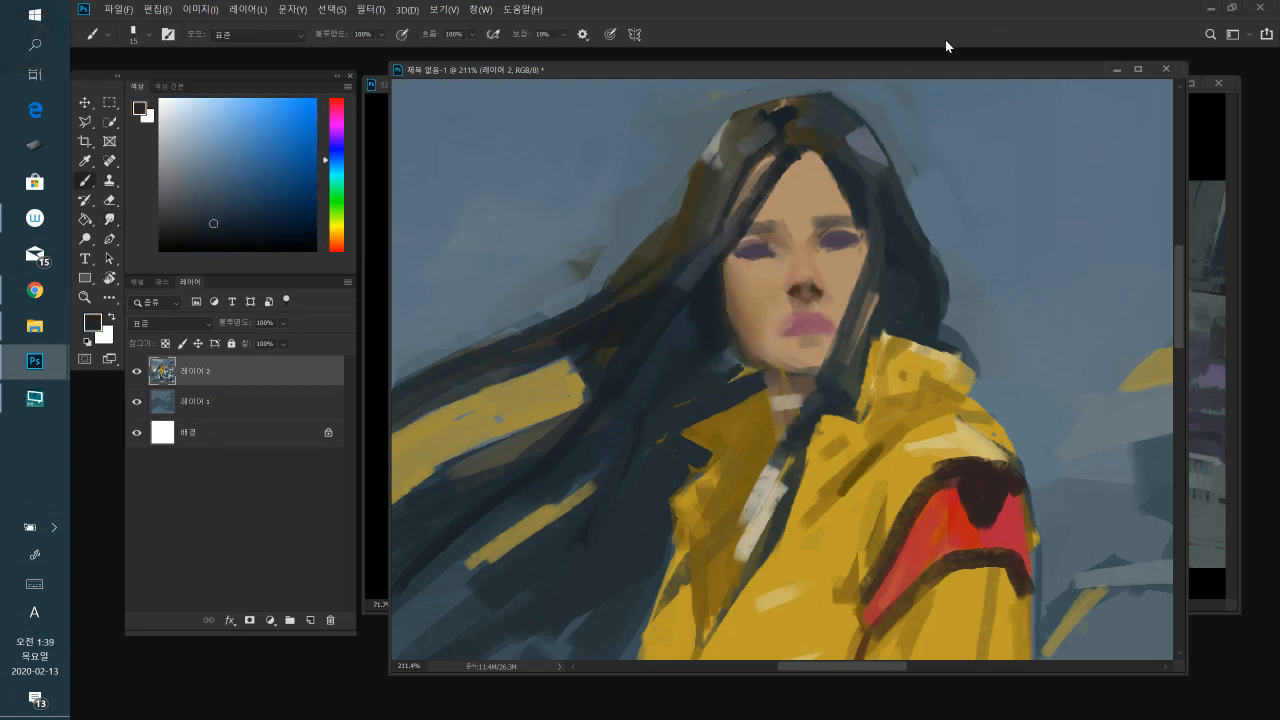
- Refine the hair edge beside the shadowed cheek and blend the cheek with sampled brown, dark and skin tones
alt+click(726, 273)
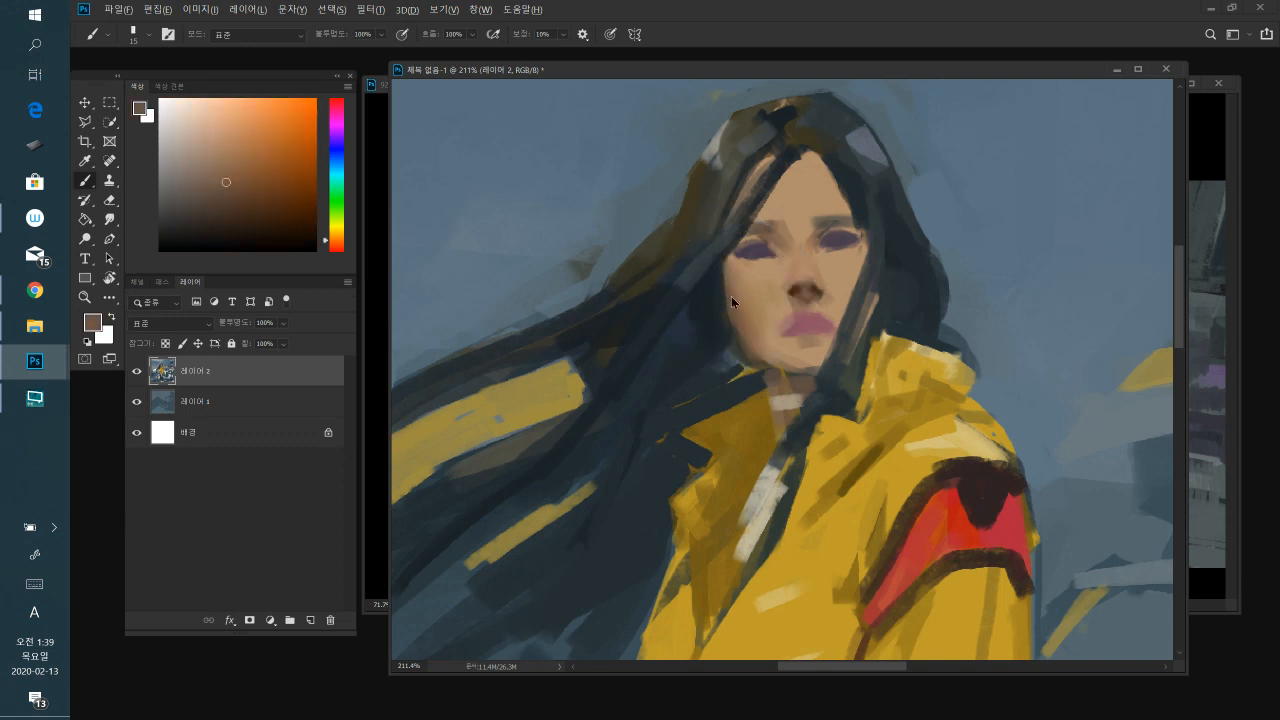
alt+click(720, 326)
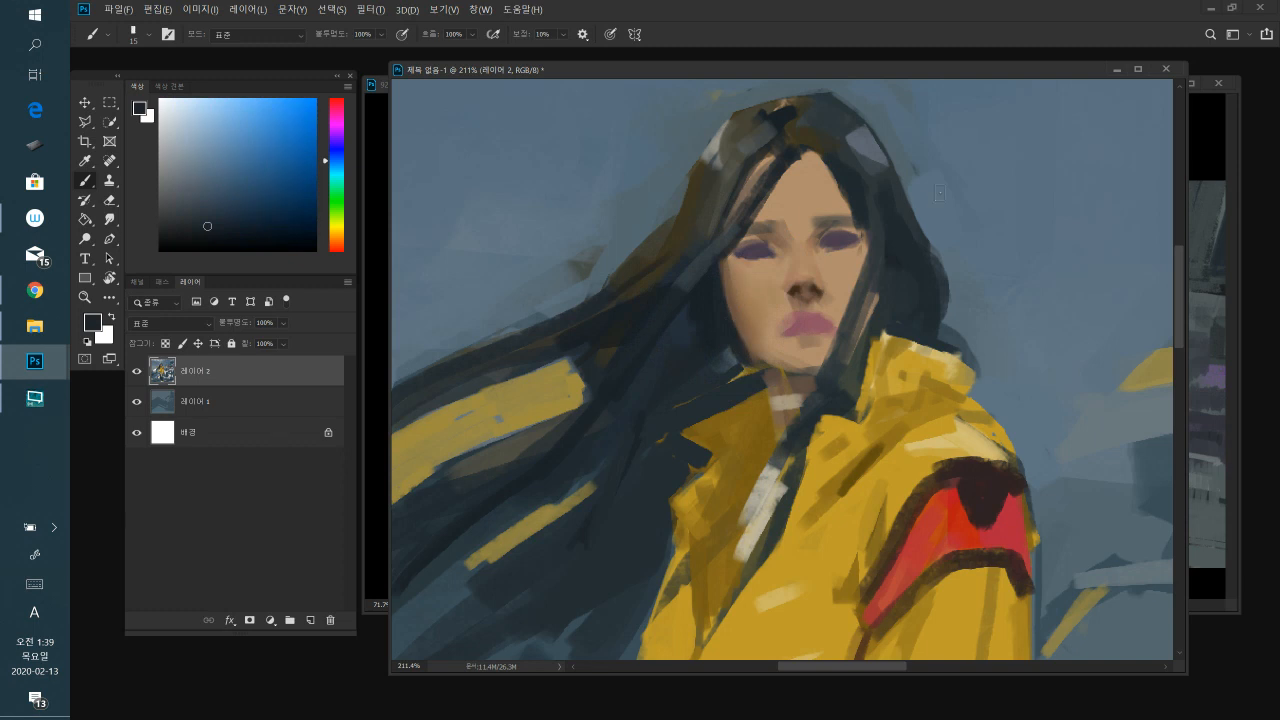
alt+click(756, 314)
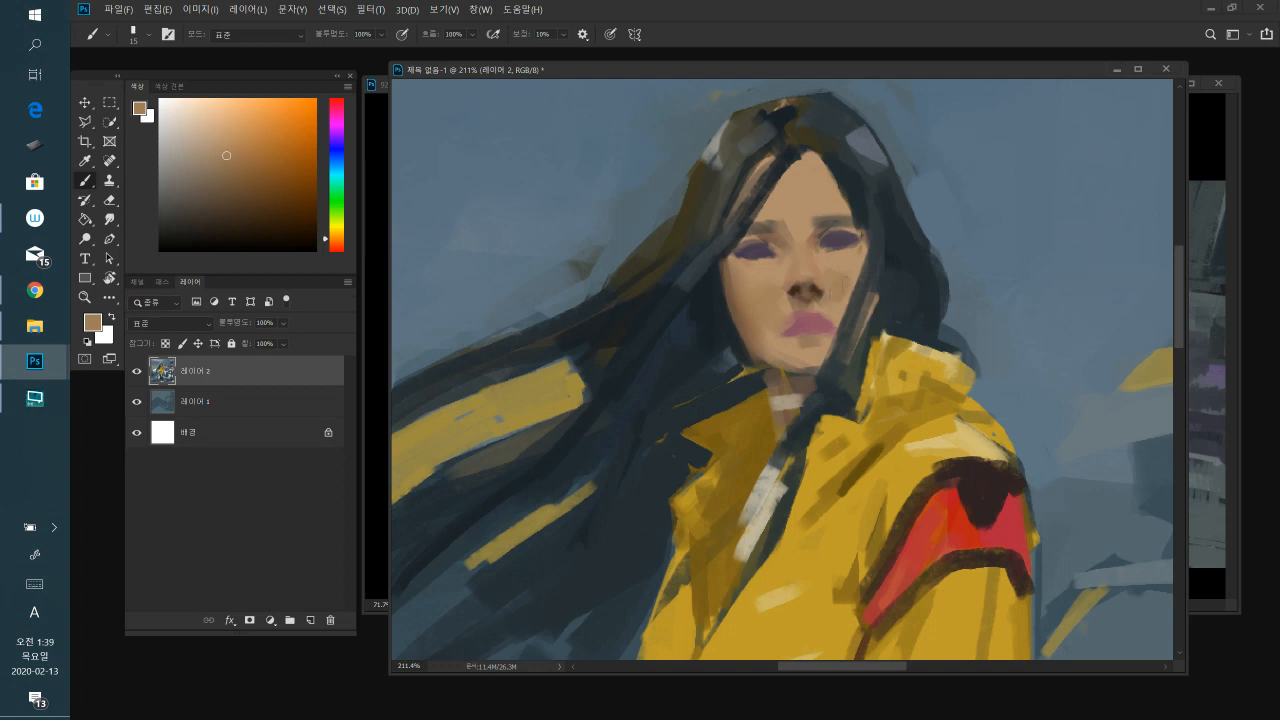
alt+click(757, 288)
alt+click(814, 265)
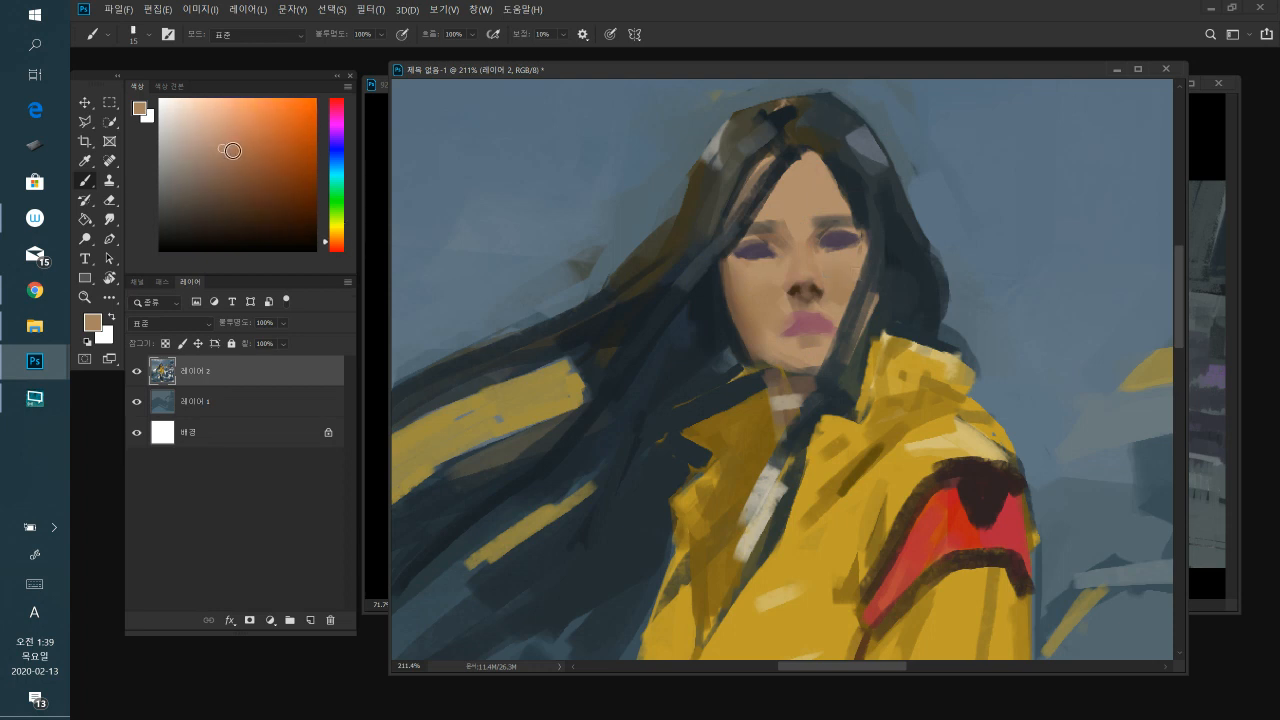
- Sample light skin tones from the face and brush them over the purple eye shapes to soften them
click(227, 151)
alt+click(851, 263)
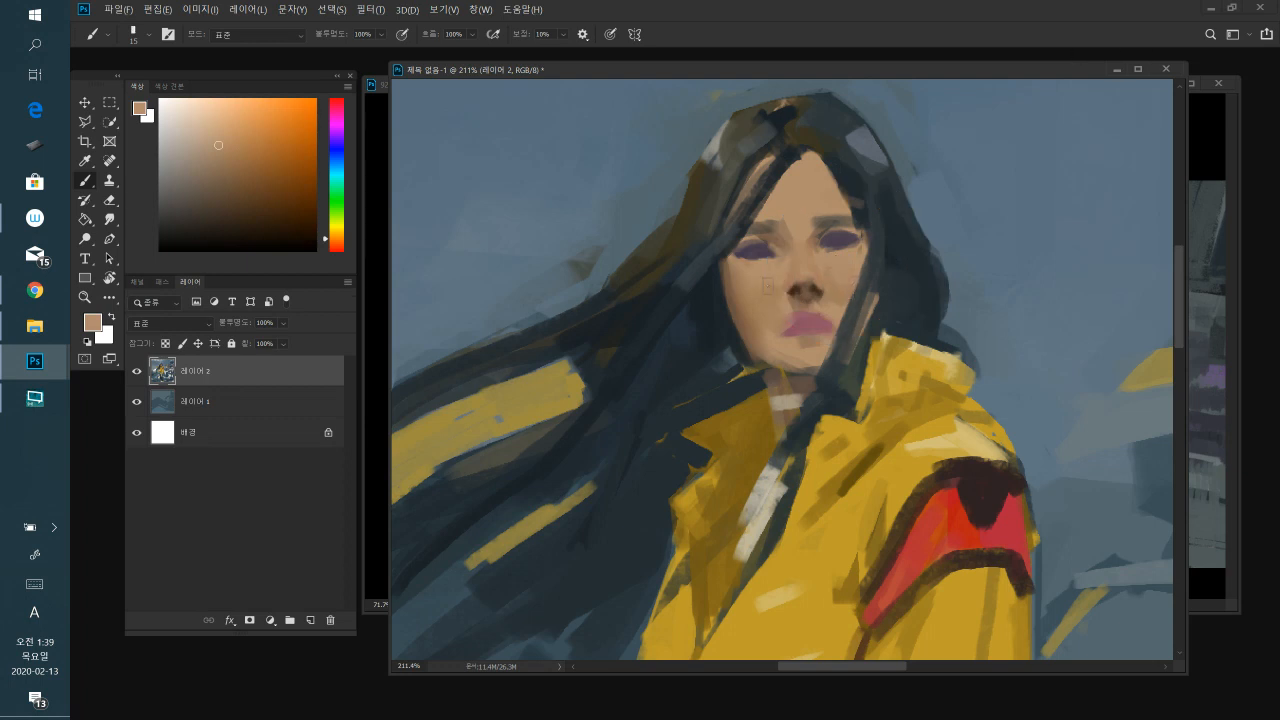
alt+click(830, 296)
alt+click(840, 312)
drag(825, 233, 851, 242)
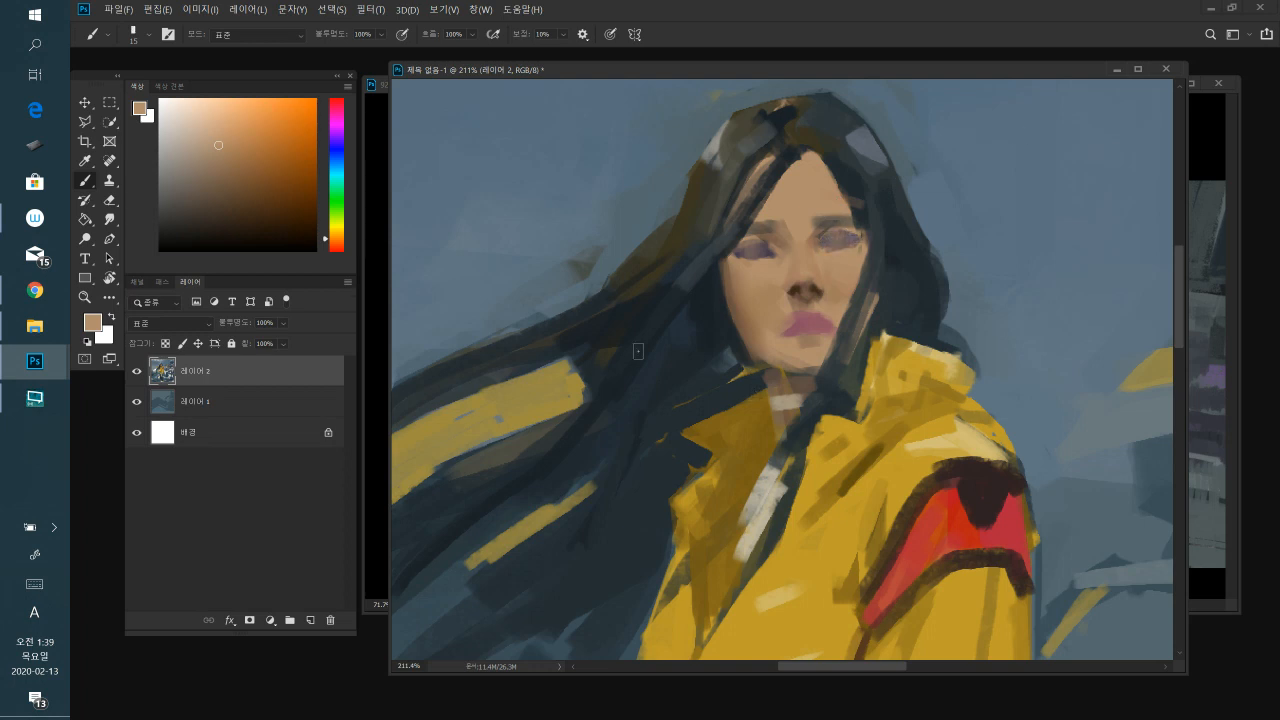
- Paint dark brown upper lash lines on both eyes with the brush reduced to size 8
drag(238, 215, 265, 229)
key(bracketleft)
key(bracketleft)
key(bracketleft)
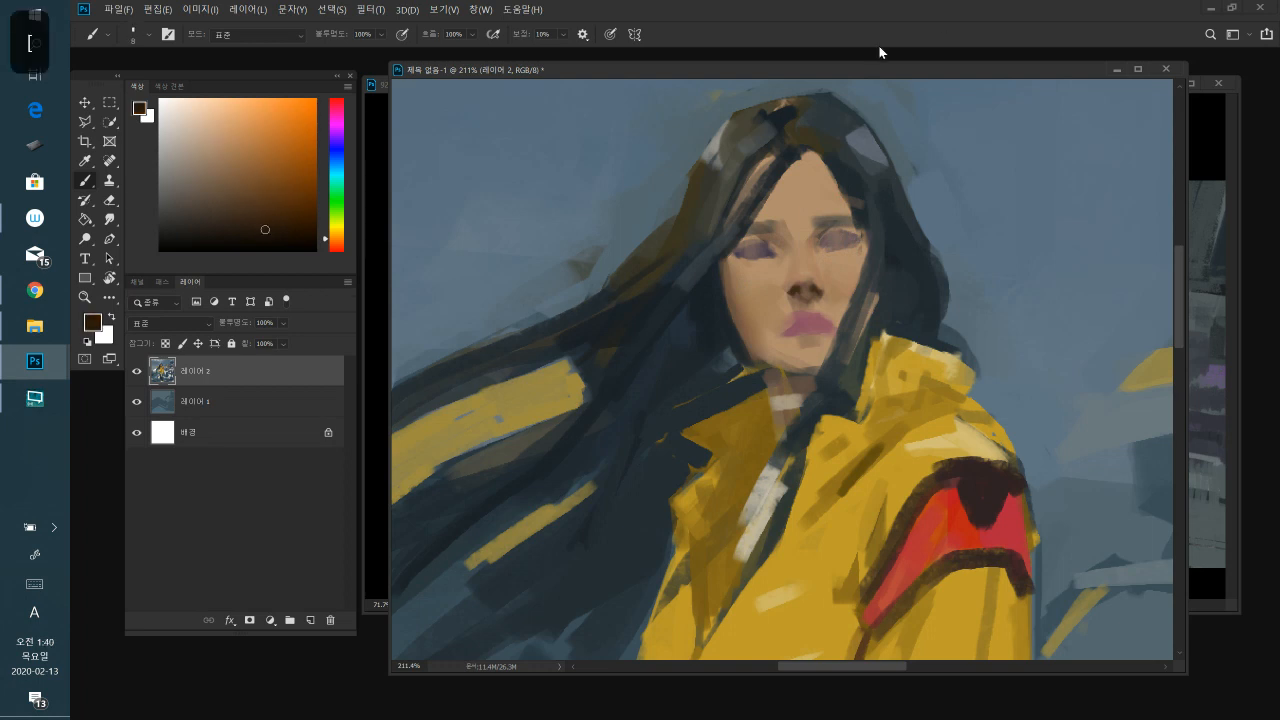
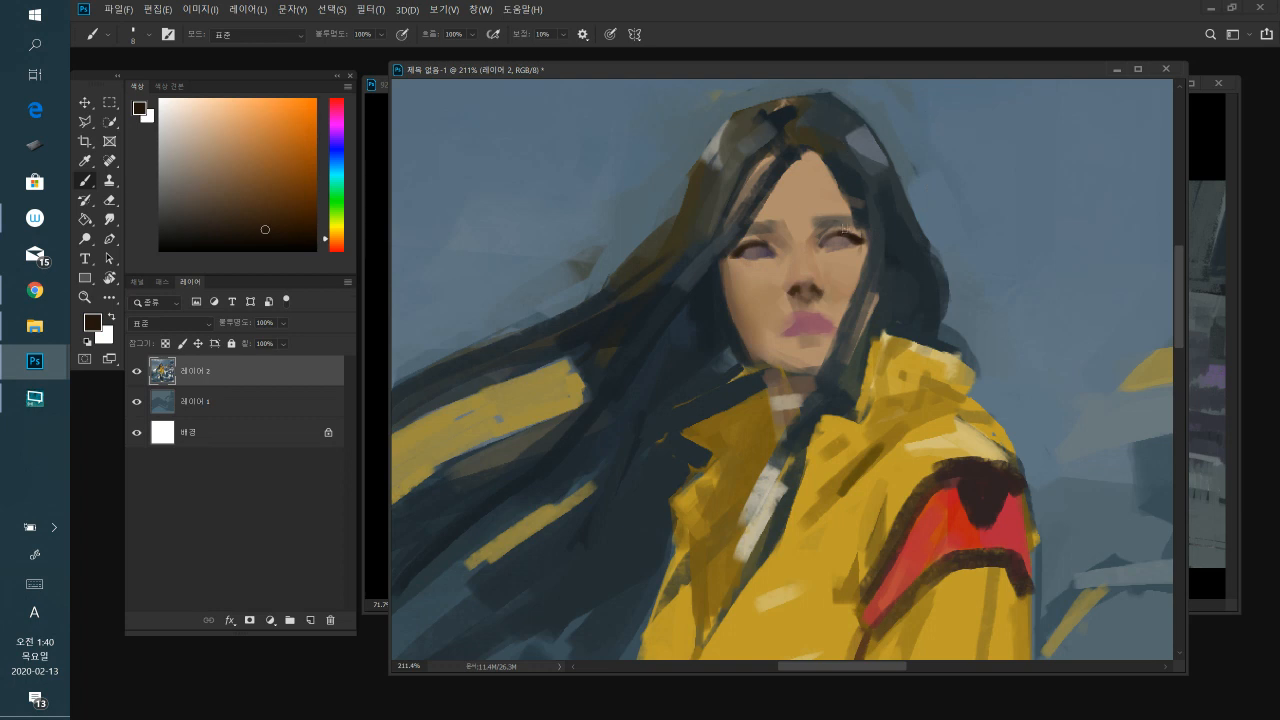
click(846, 234)
- Paint the dark irises of both eyes with a smaller brush
key(bracketleft)
click(816, 291)
mouse_move(837, 236)
mouse_down()
mouse_move(849, 244)
mouse_move(837, 246)
mouse_up()
drag(752, 246, 760, 256)
- Mix a dark reddish brown and brush it along the lower lid of the eye beside the hair strand at size 7
click(337, 245)
click(252, 199)
click(246, 195)
key(bracketright)
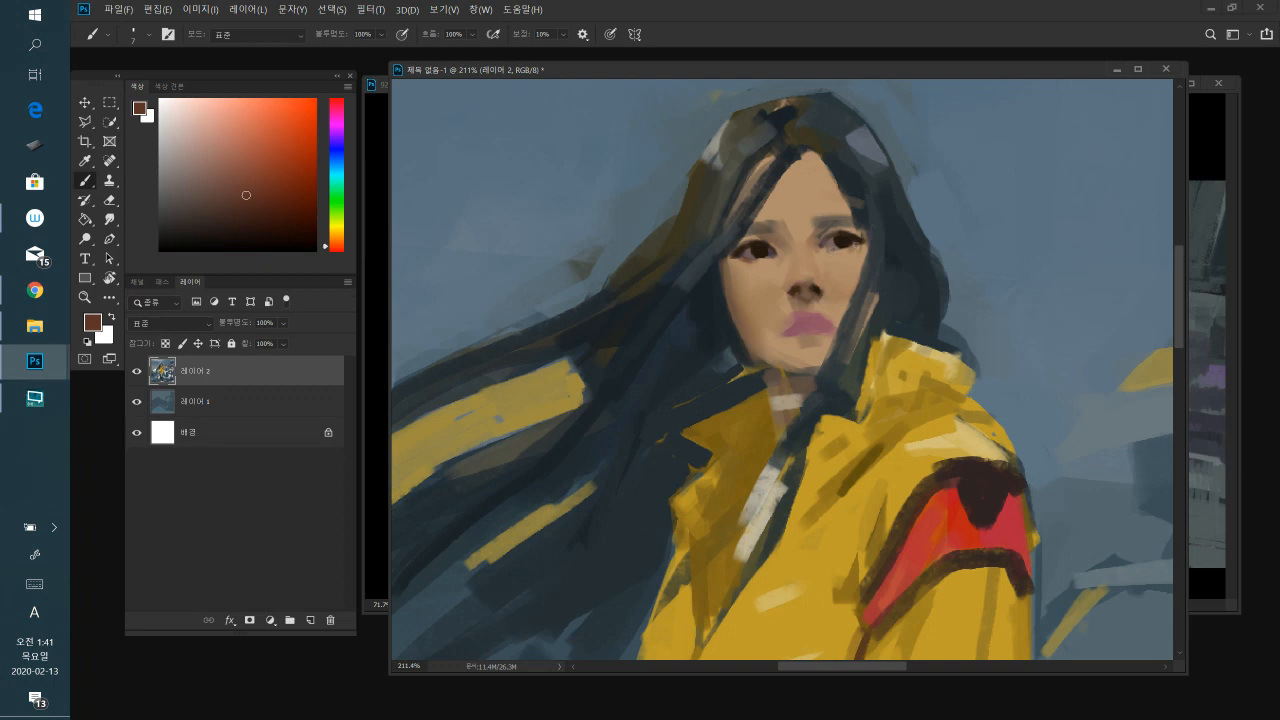
drag(832, 251, 848, 248)
- Clean up the lids and eye corners with sampled skin and dark tones, reducing the brush to size 3
alt+click(850, 264)
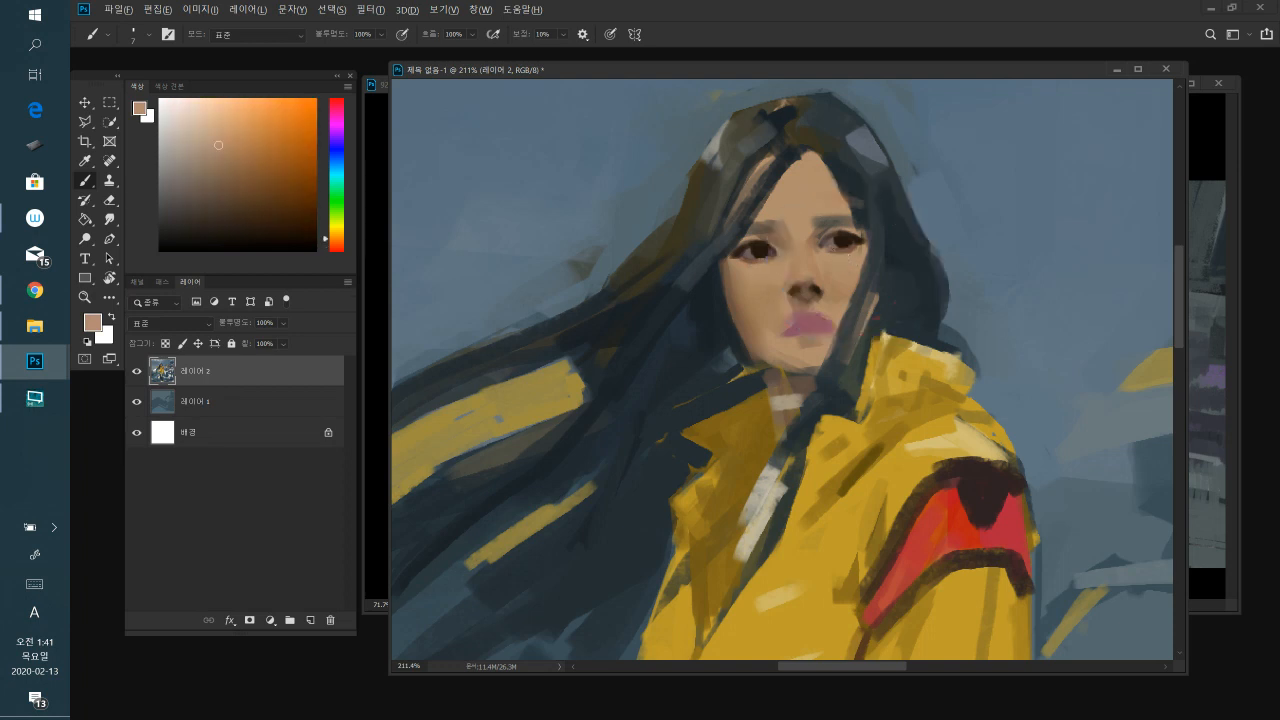
alt+click(829, 251)
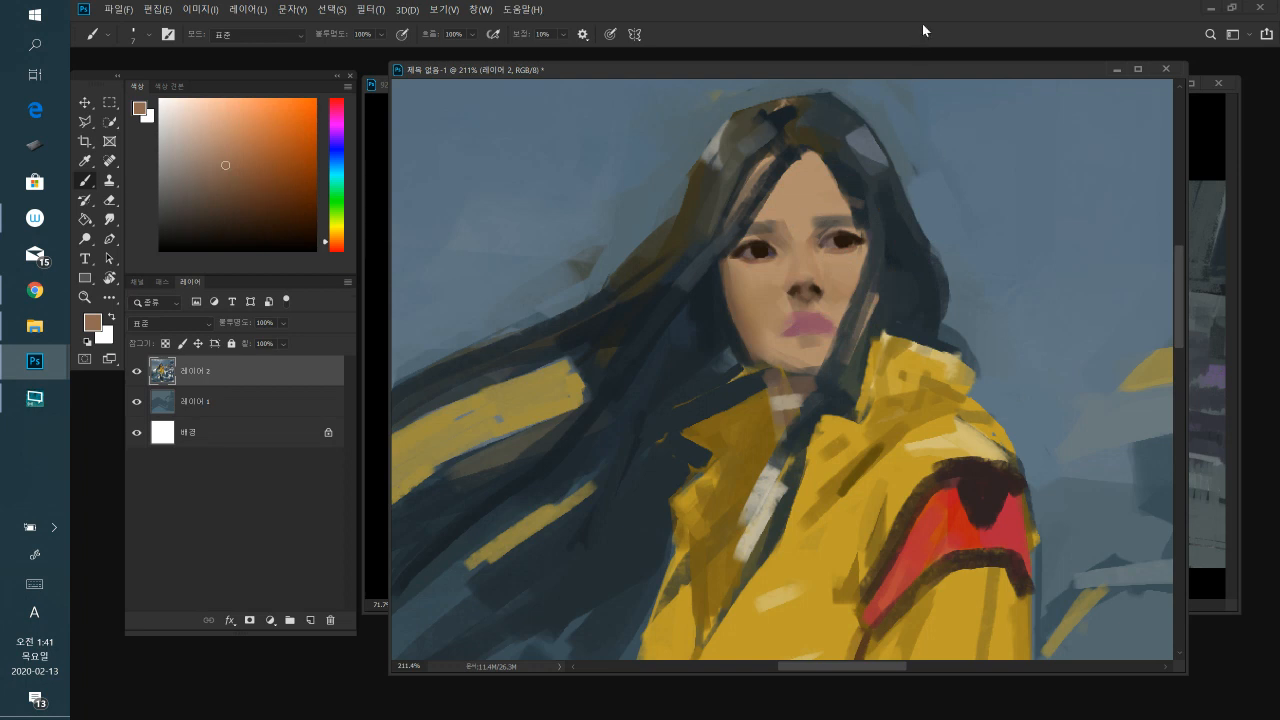
alt+click(843, 237)
alt+click(772, 274)
key(bracketleft)
key(bracketleft)
key(bracketleft)
key(bracketleft)
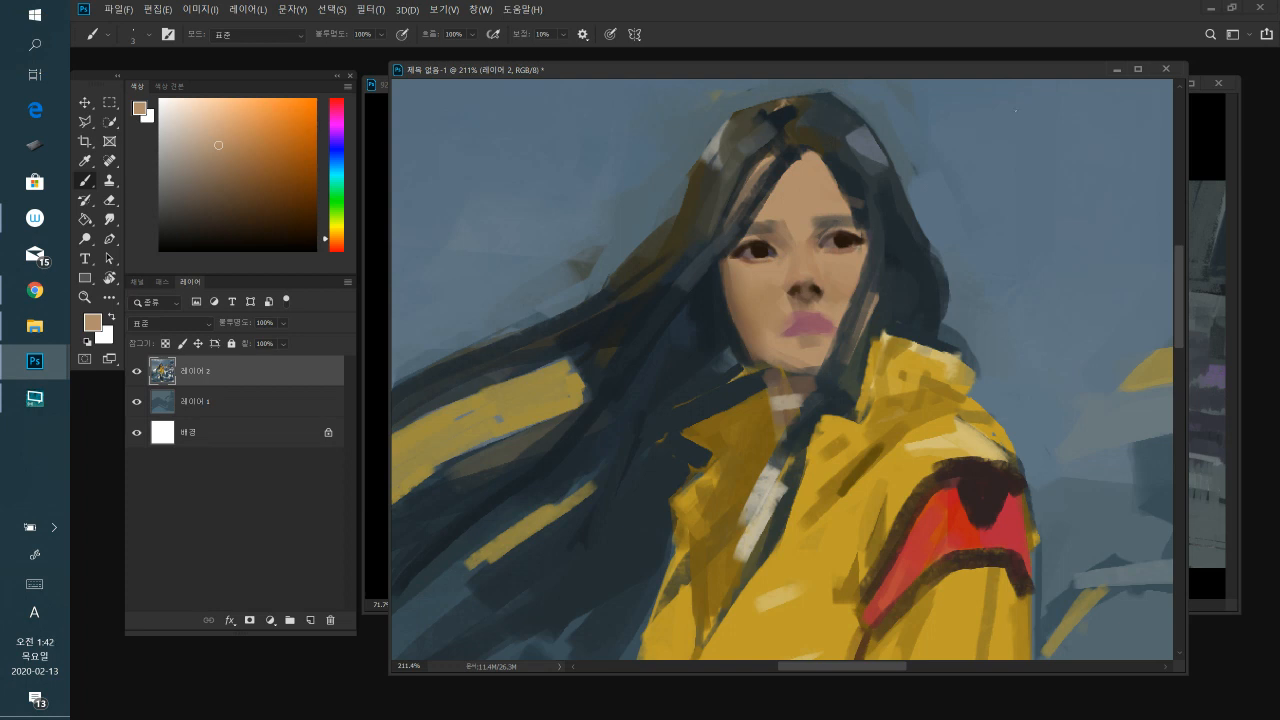
- Darken both eyebrows with a sampled dark brown at brush size 6 and sample the forehead skin tone
key(bracketright)
key(bracketright)
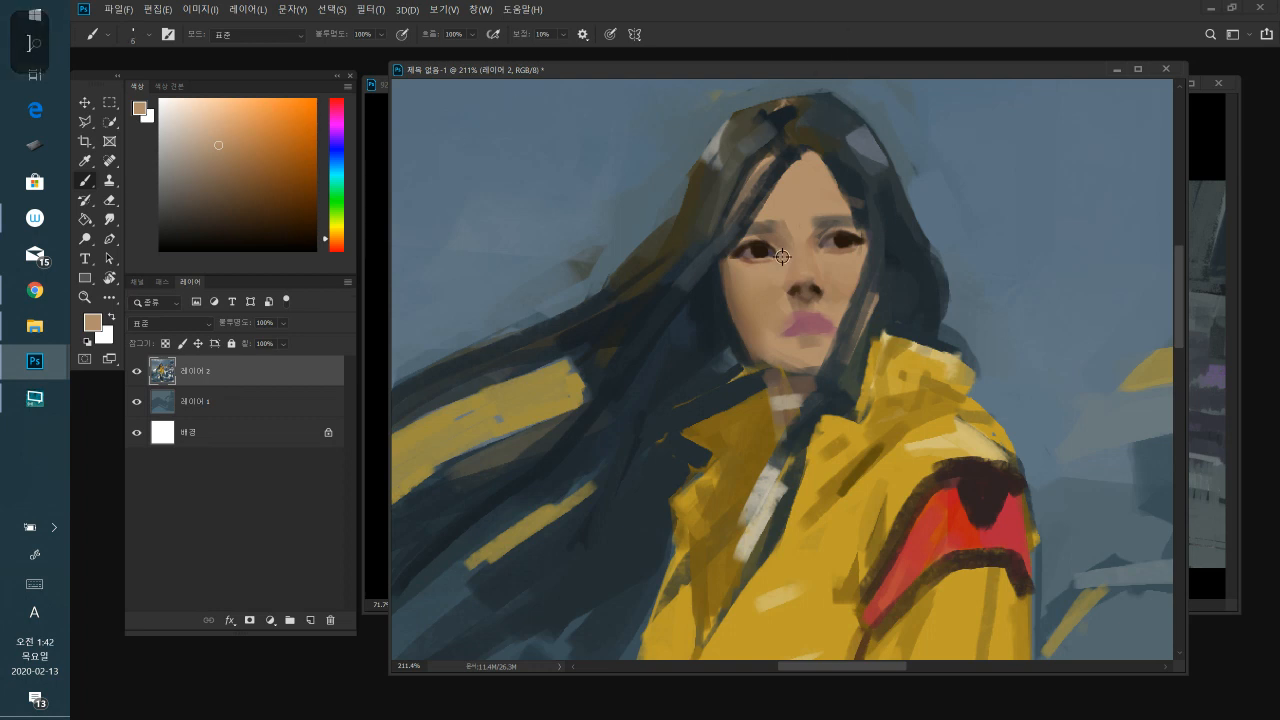
alt+click(740, 252)
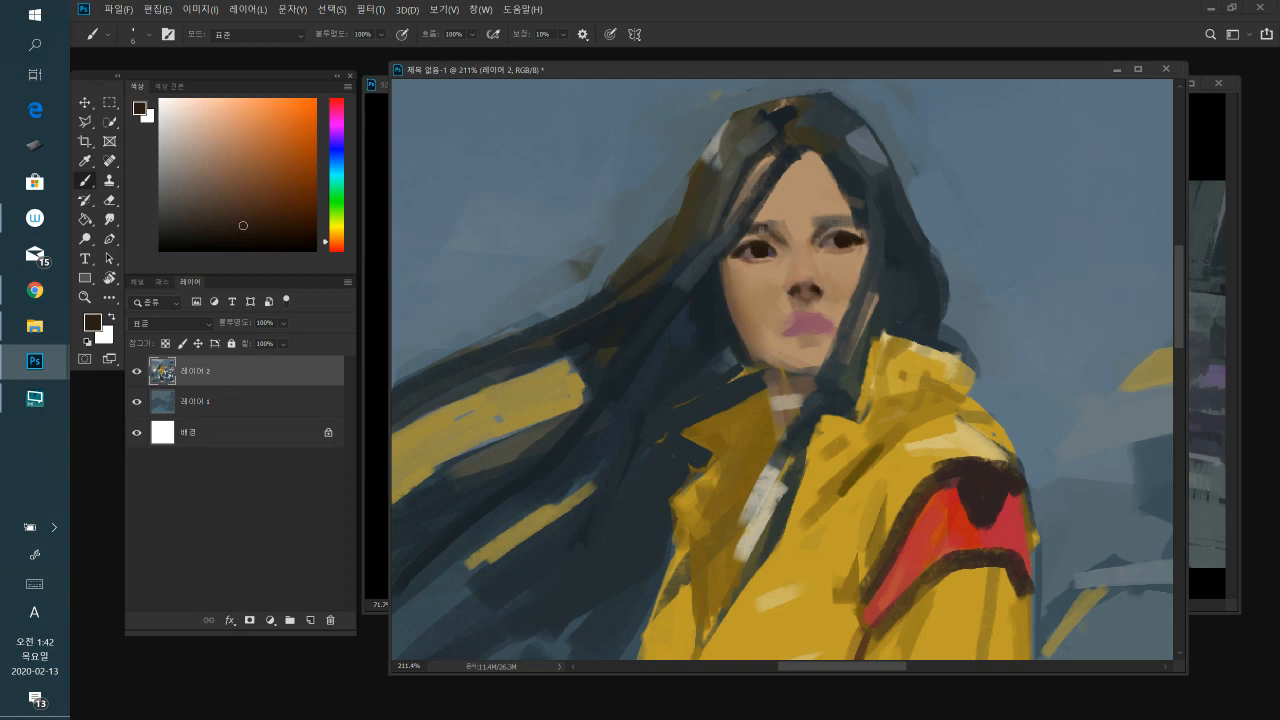
drag(821, 222, 852, 220)
alt+click(840, 197)
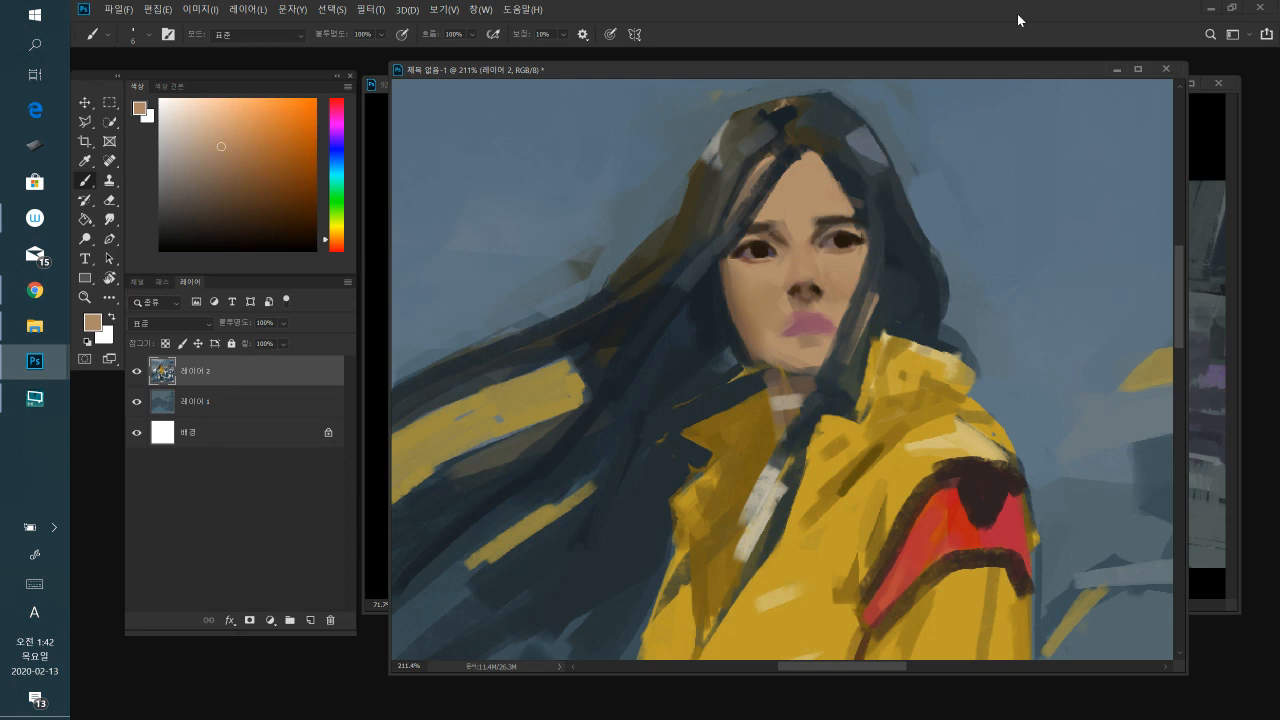
- Refine the brow shapes and the hair edge at the temple with sampled skin, hair and dark brown tones
alt+click(768, 295)
alt+click(780, 231)
alt+click(858, 221)
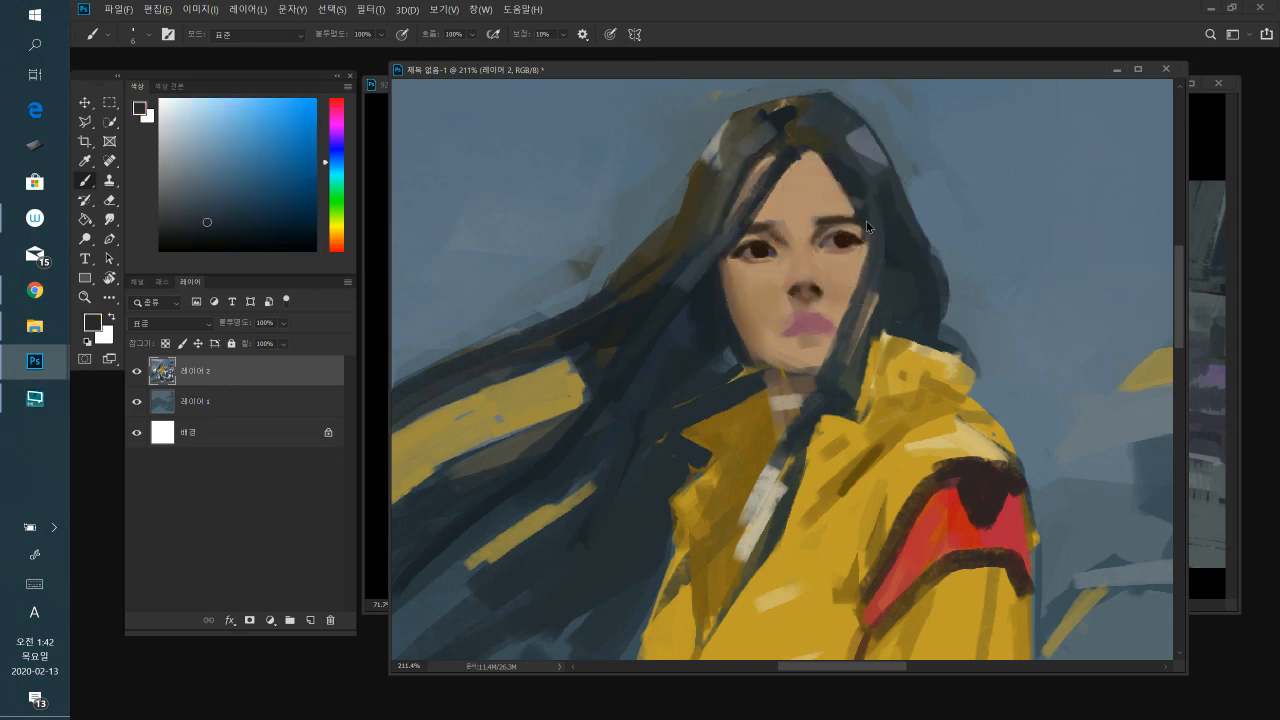
alt+click(742, 247)
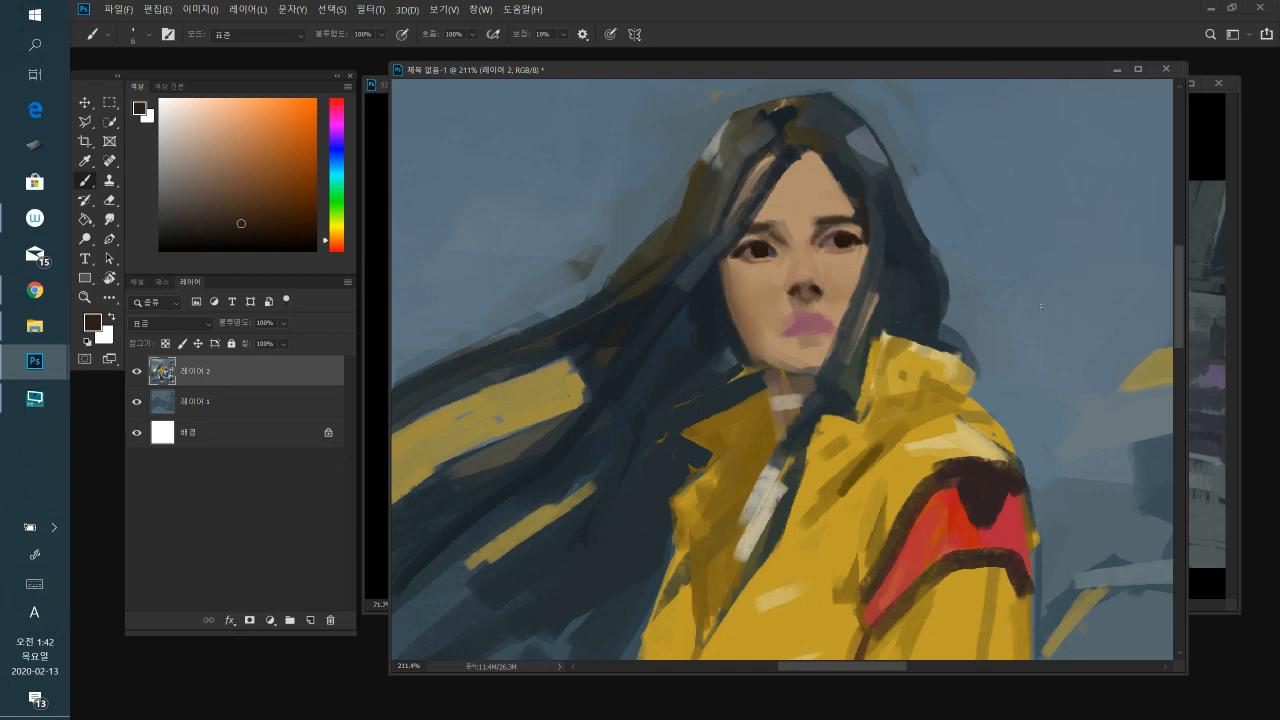
- Paint the upper lip and mouth corner in a dark crimson with the brush enlarged to size 8
click(337, 105)
click(275, 202)
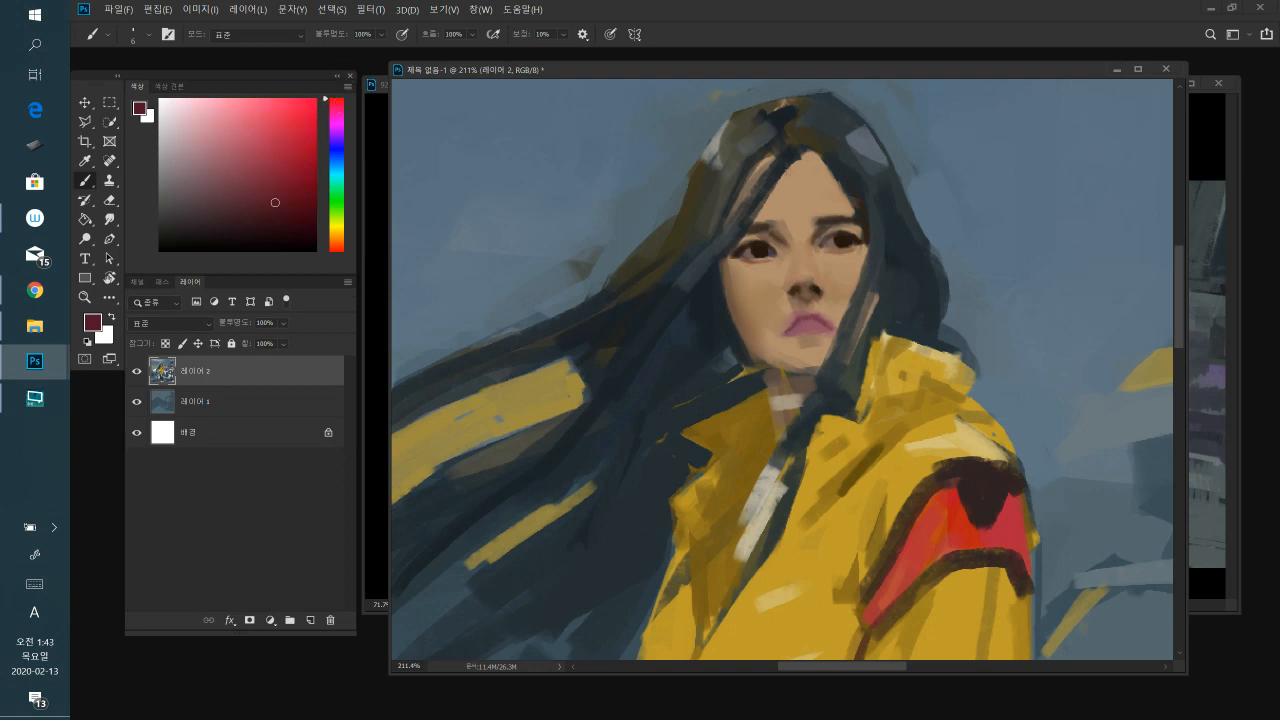
key(bracketright)
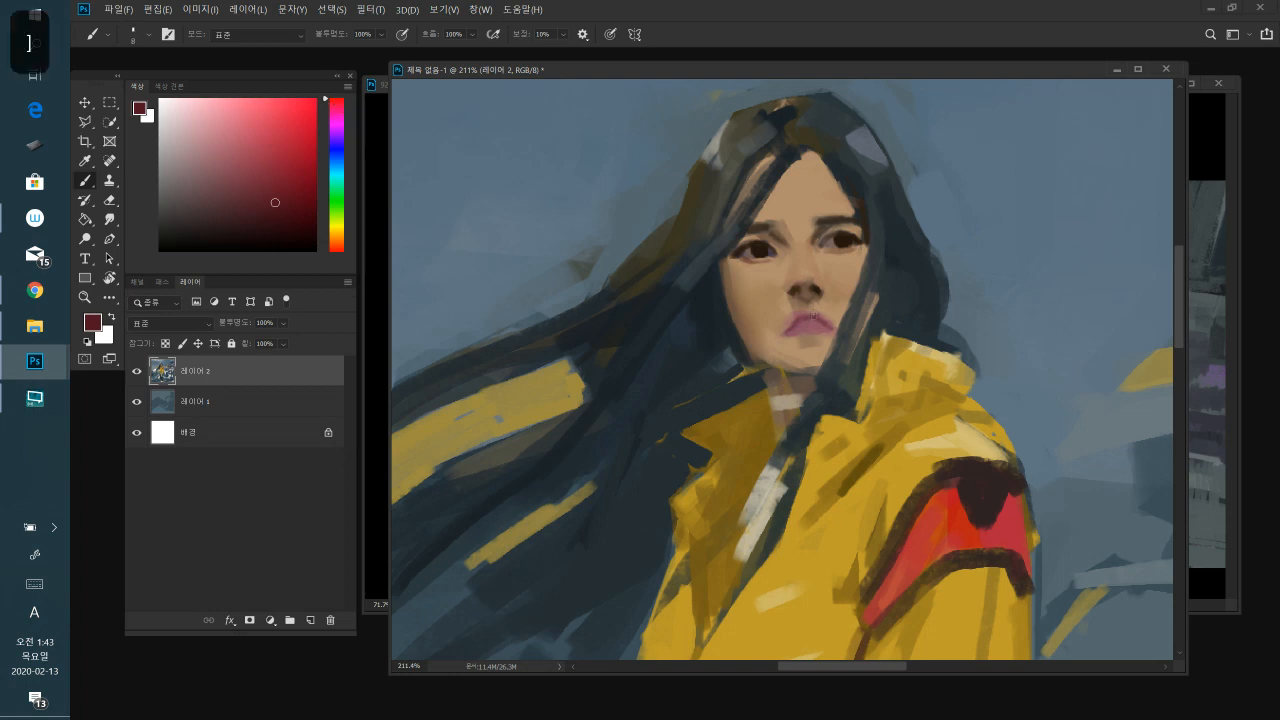
drag(800, 324, 809, 325)
click(292, 199)
drag(286, 199, 274, 198)
mouse_move(800, 322)
mouse_down()
mouse_move(821, 321)
mouse_move(789, 330)
mouse_up()
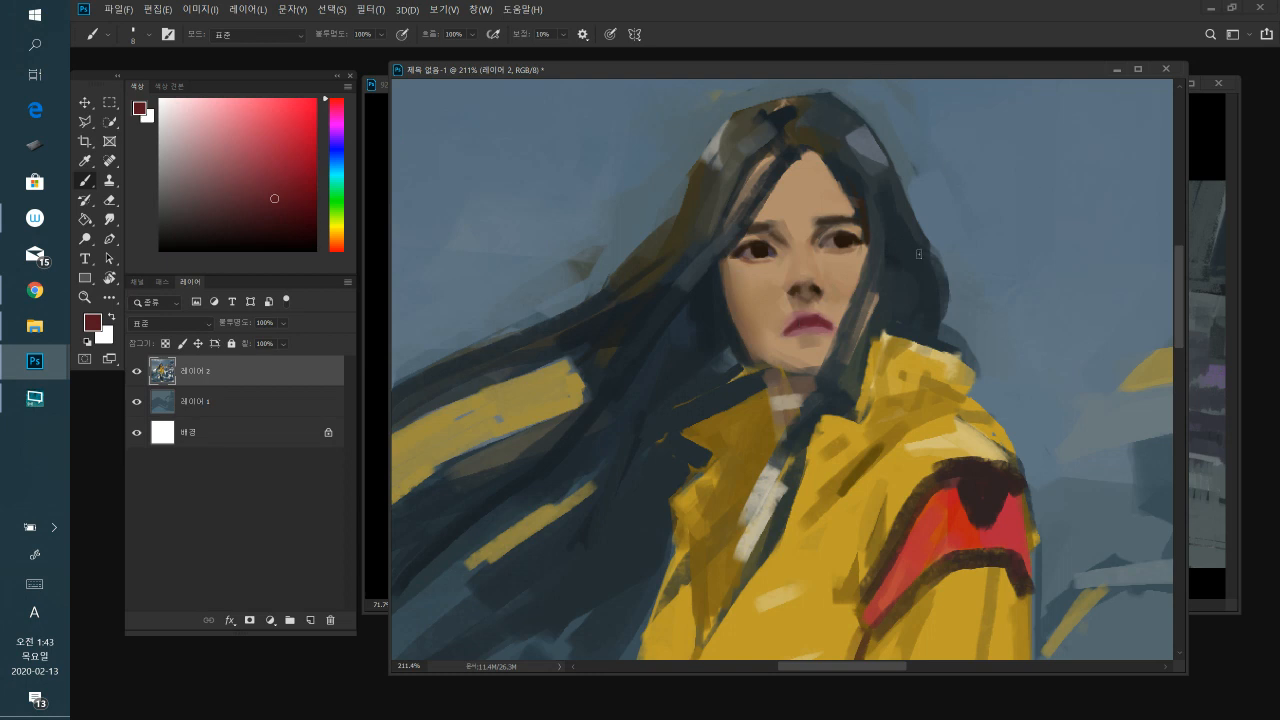
- Shape the upper lip's contour by alternating sampled skin tones and lip reds along its edges
alt+click(812, 318)
alt+click(832, 314)
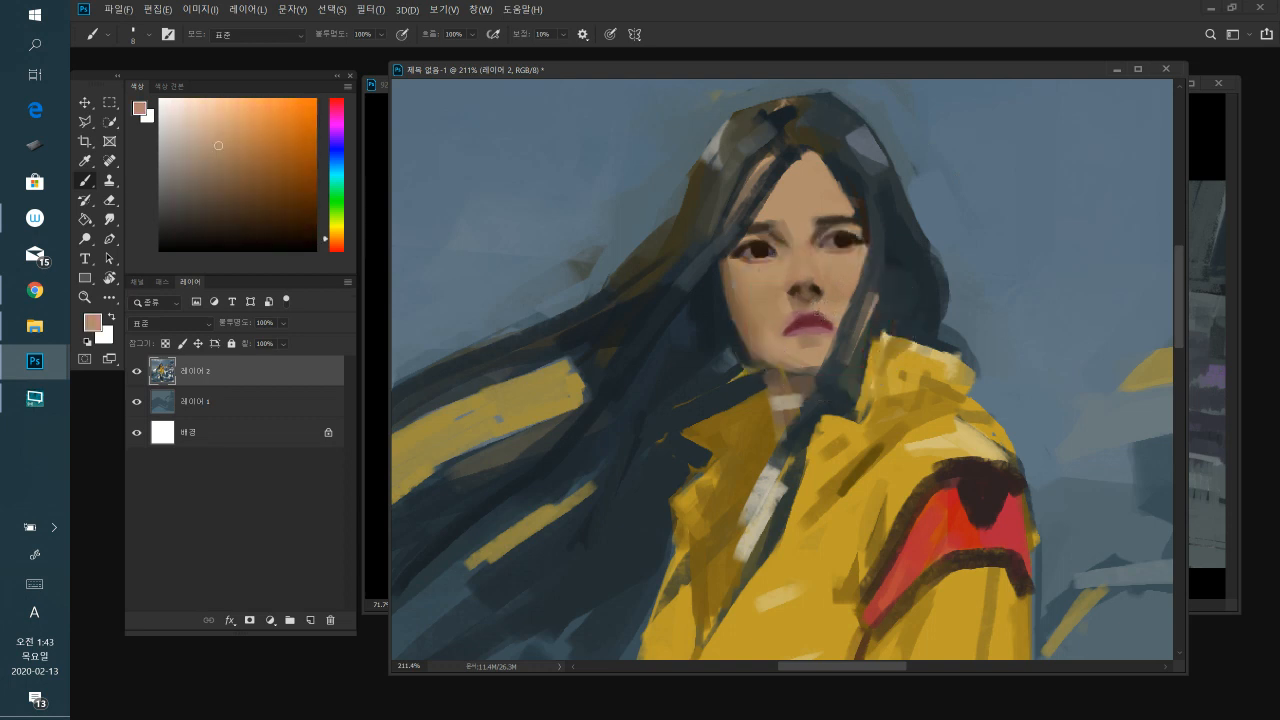
alt+click(818, 318)
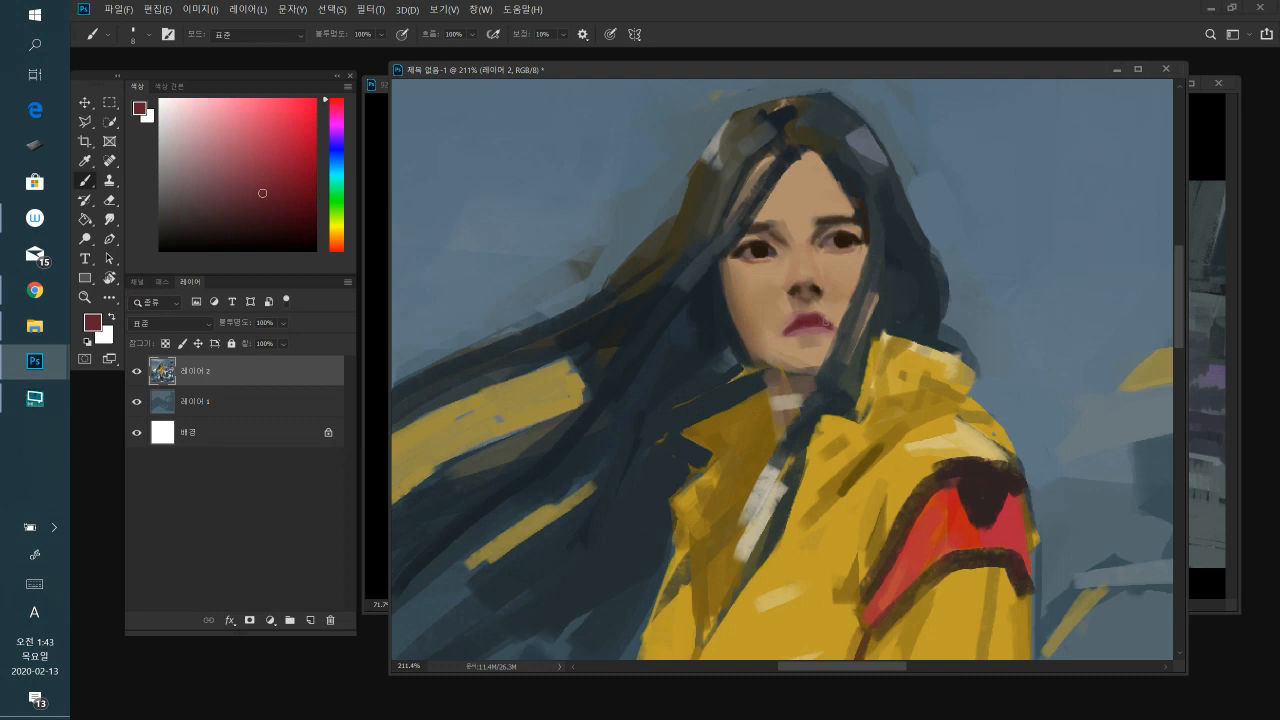
alt+click(832, 316)
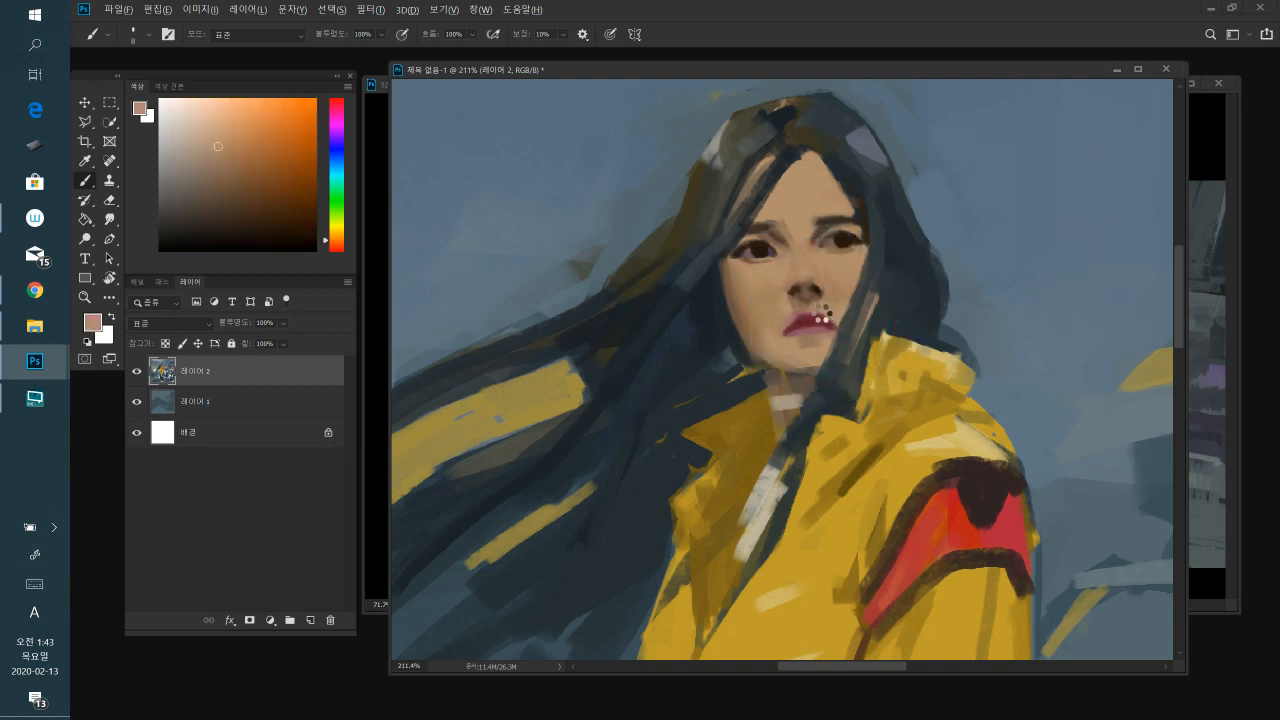
alt+click(788, 326)
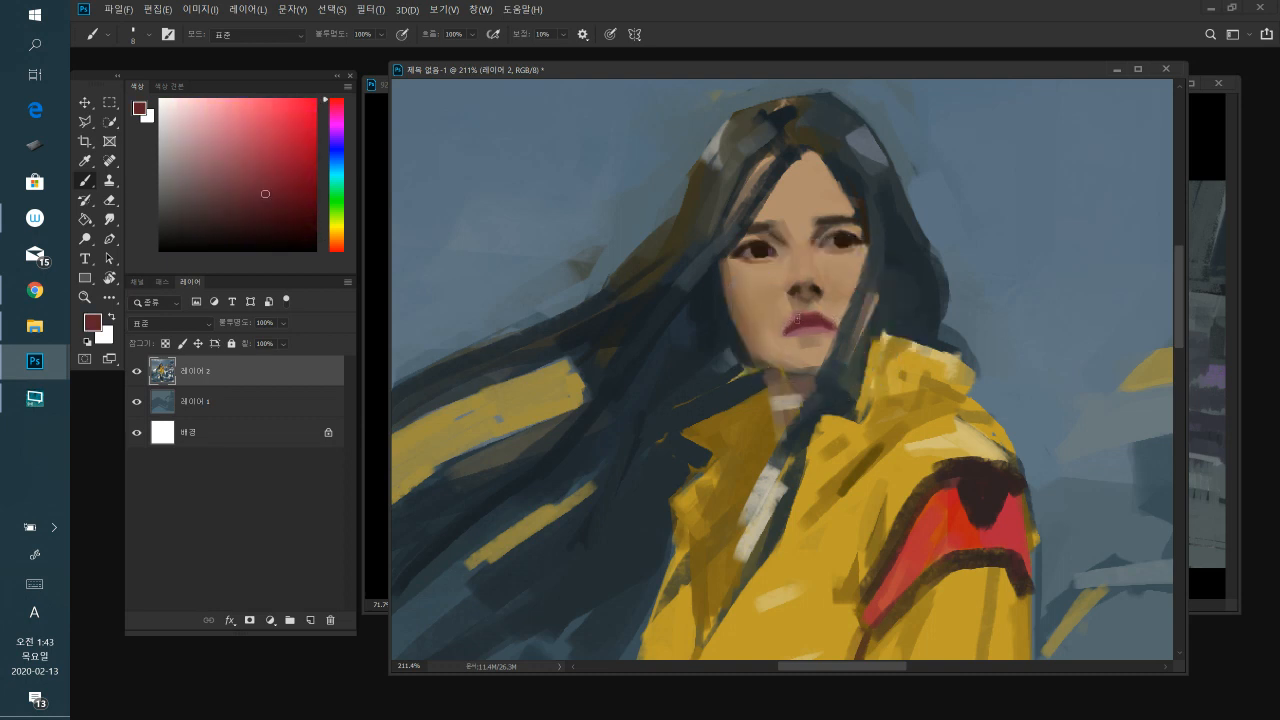
alt+click(793, 330)
- Model the lower lip and mouth corners with sampled pinkish skin and dark red tones
alt+click(840, 316)
alt+click(792, 330)
alt+click(824, 326)
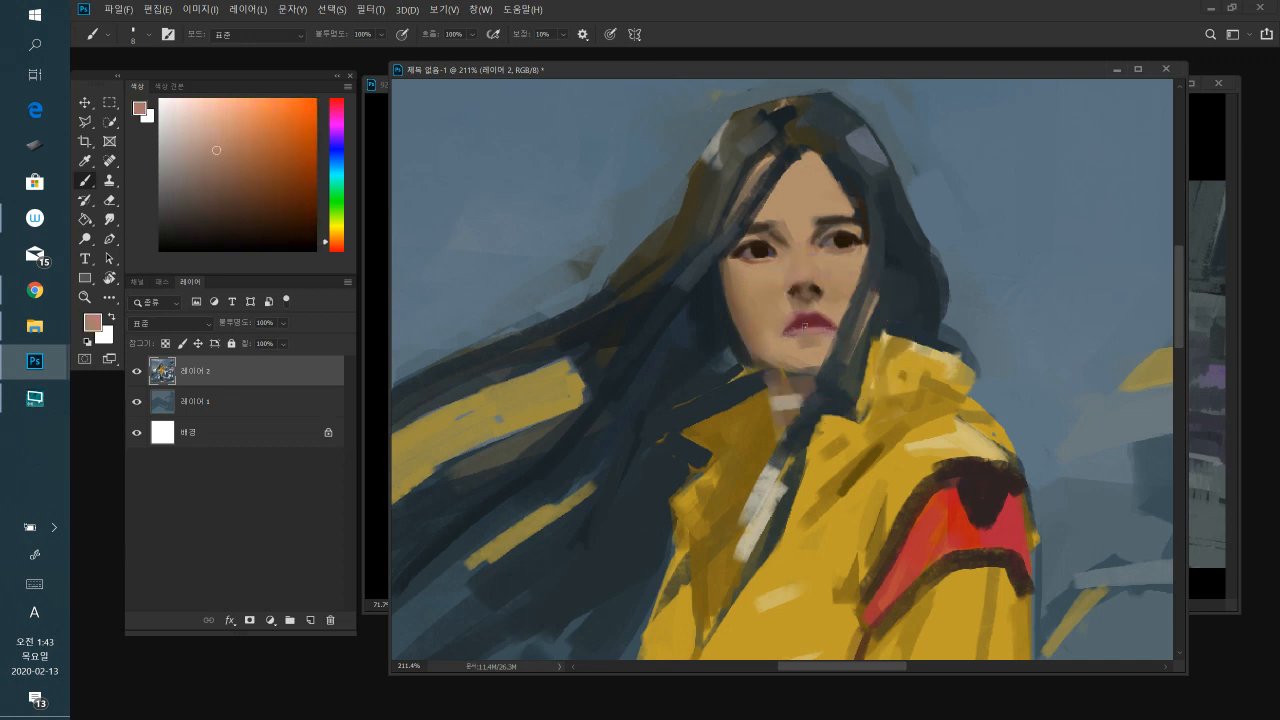
alt+click(800, 330)
alt+click(806, 328)
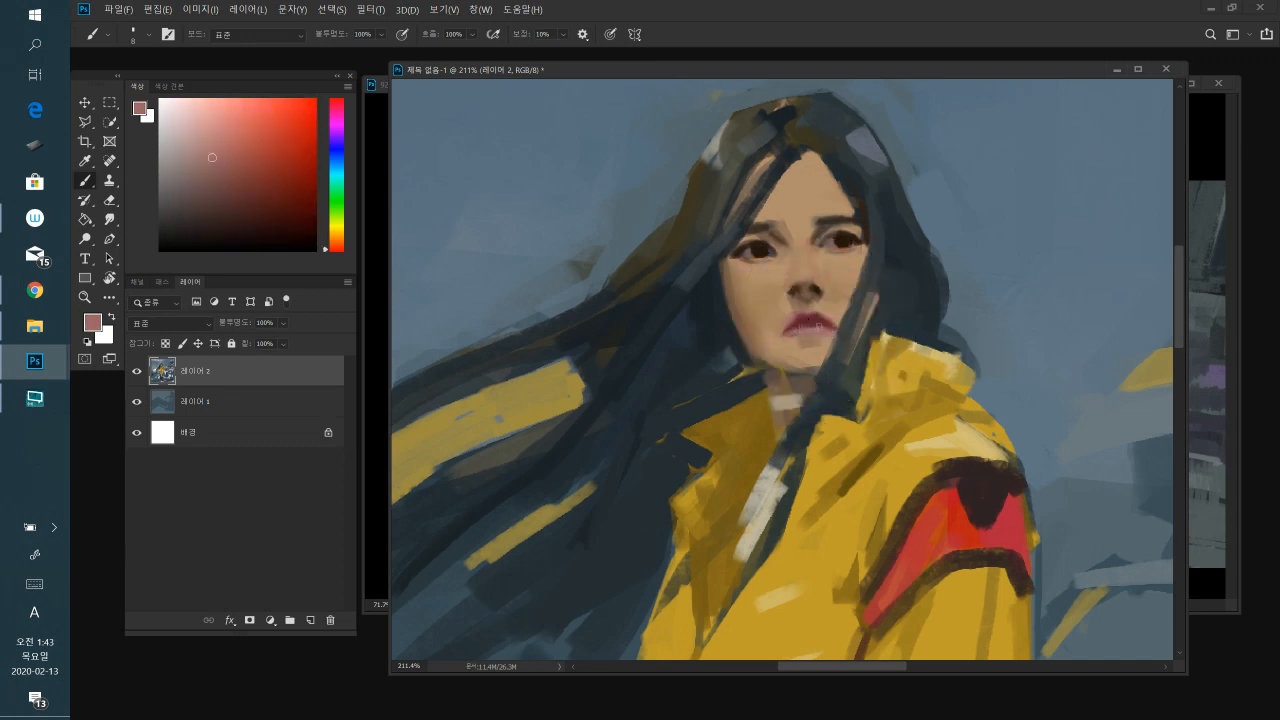
alt+click(801, 322)
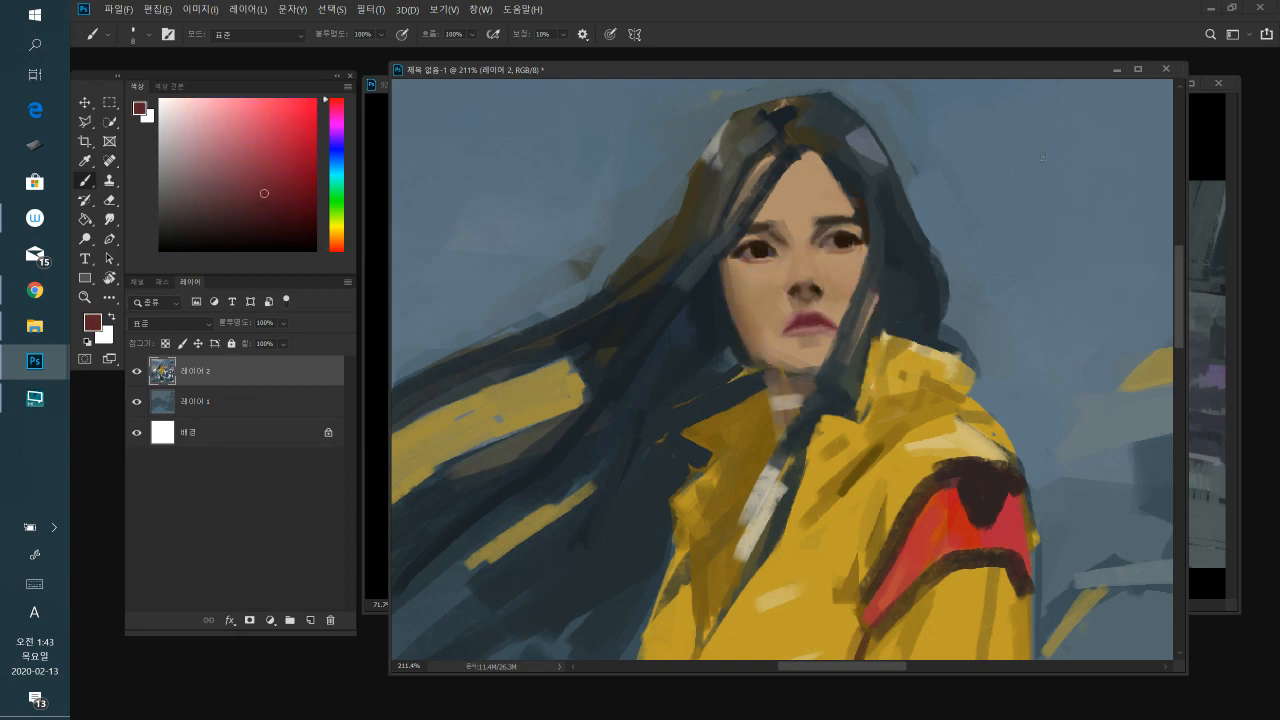
- Paint a very dark red line between the lips at brush size 6 and refine it with sampled lip tones
click(273, 230)
key(bracketleft)
alt+click(830, 329)
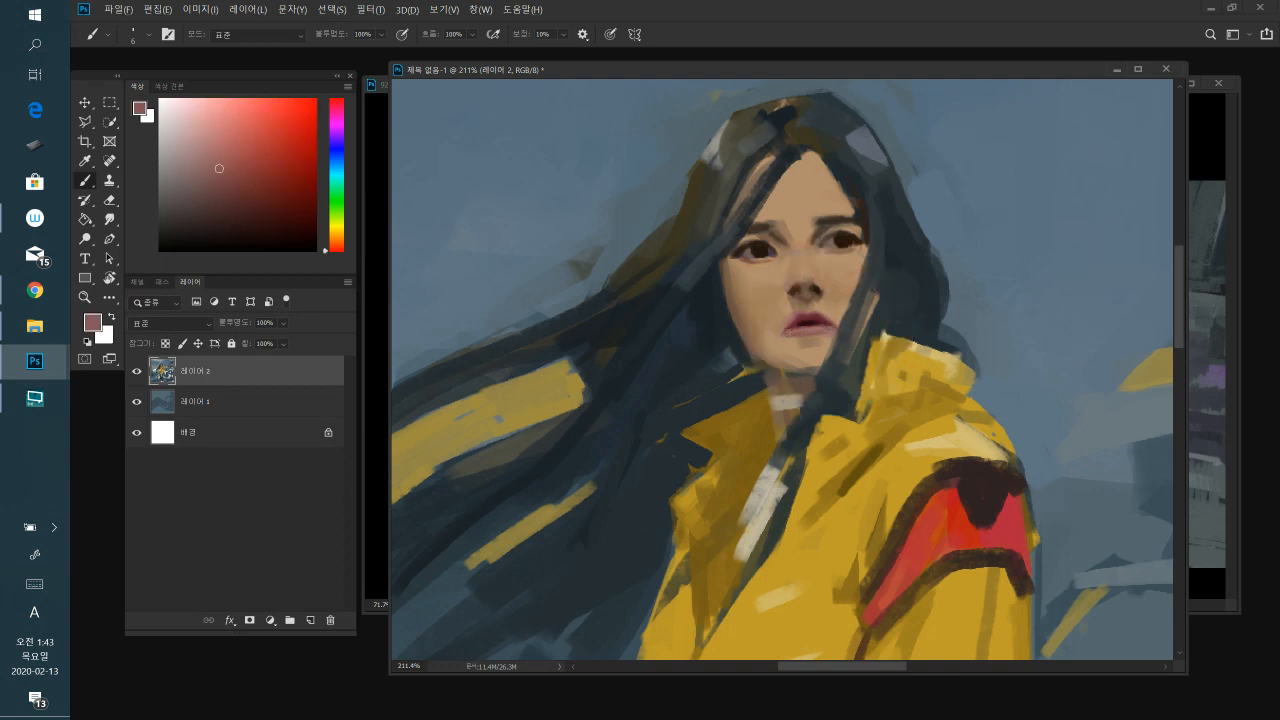
alt+click(801, 322)
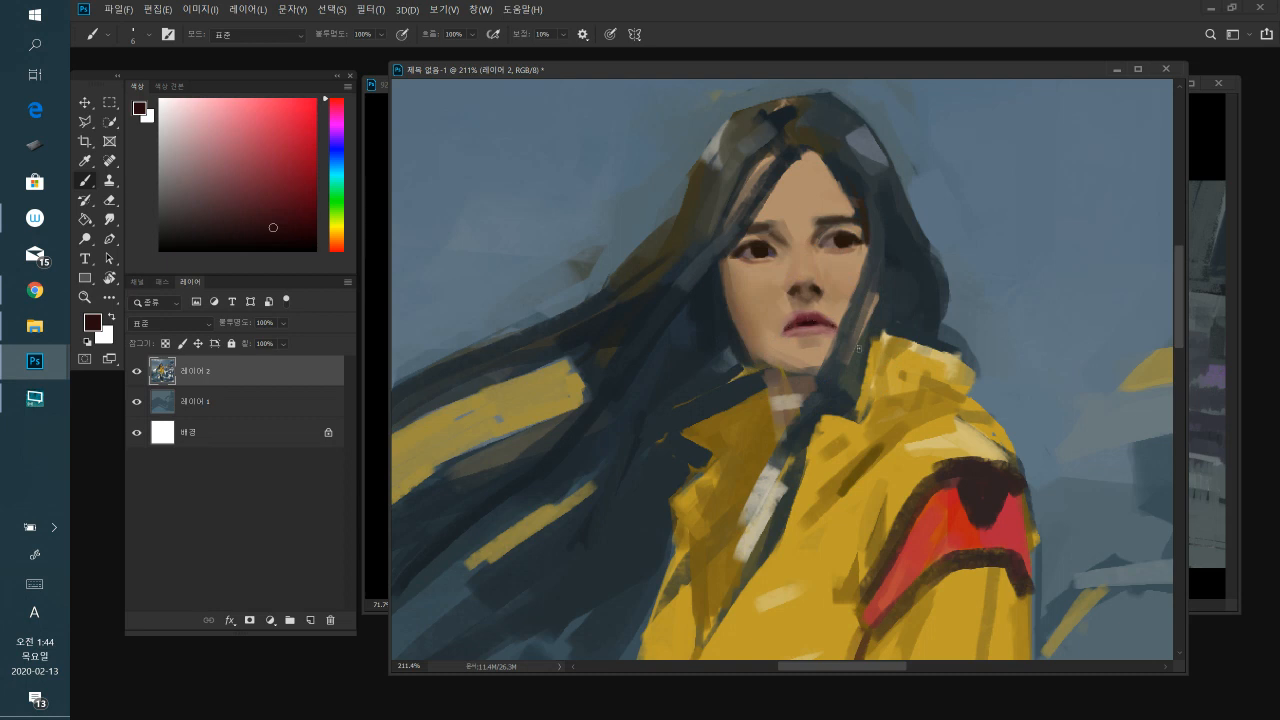
- Add a small shadow beneath the lower lip with a sampled dark brown and blend it with sampled skin tones
alt+click(794, 290)
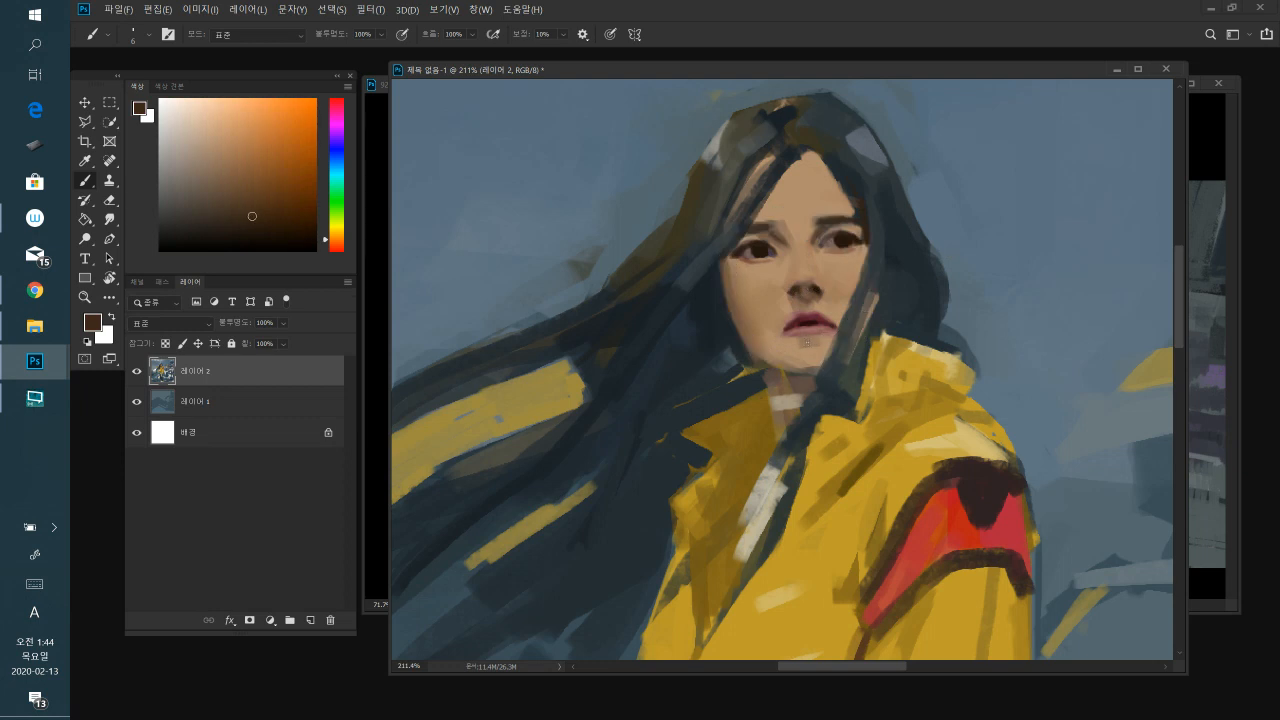
alt+click(812, 344)
alt+click(748, 308)
- Smooth the forehead and the area between the brows with sampled skin tones, using the brush at size 20
key(bracketright)
key(bracketright)
alt+click(793, 218)
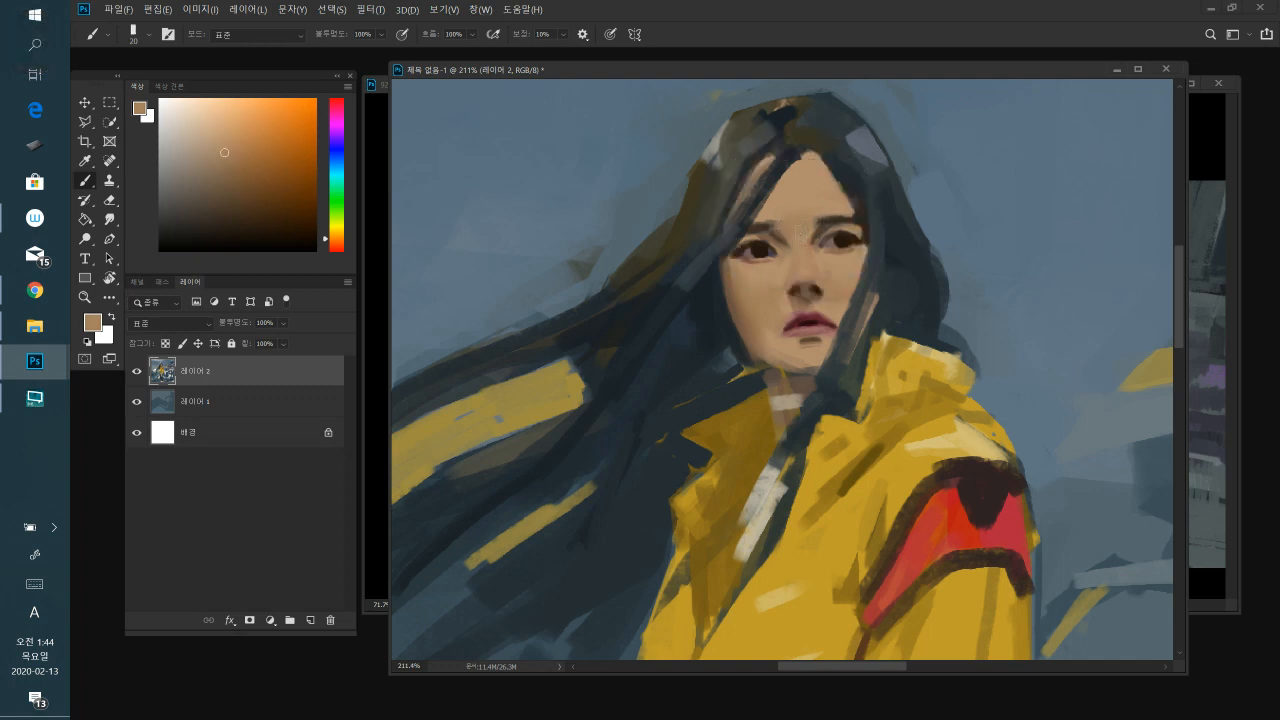
key(bracketleft)
click(236, 151)
key(bracketright)
alt+click(794, 211)
alt+click(817, 205)
alt+click(808, 180)
- Sample the pale shirt tone, lighten it to a greyish beige, and dab highlights on the nose at brush size 6
alt+click(766, 512)
key(bracketleft)
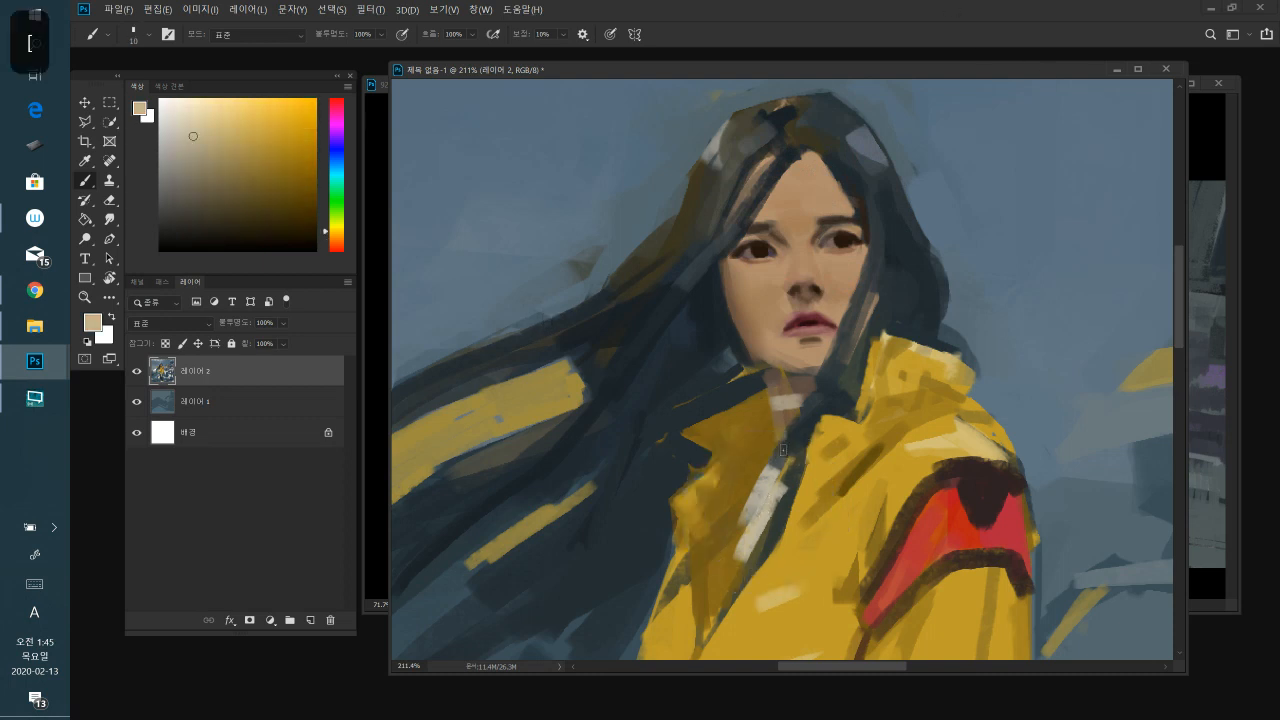
click(188, 133)
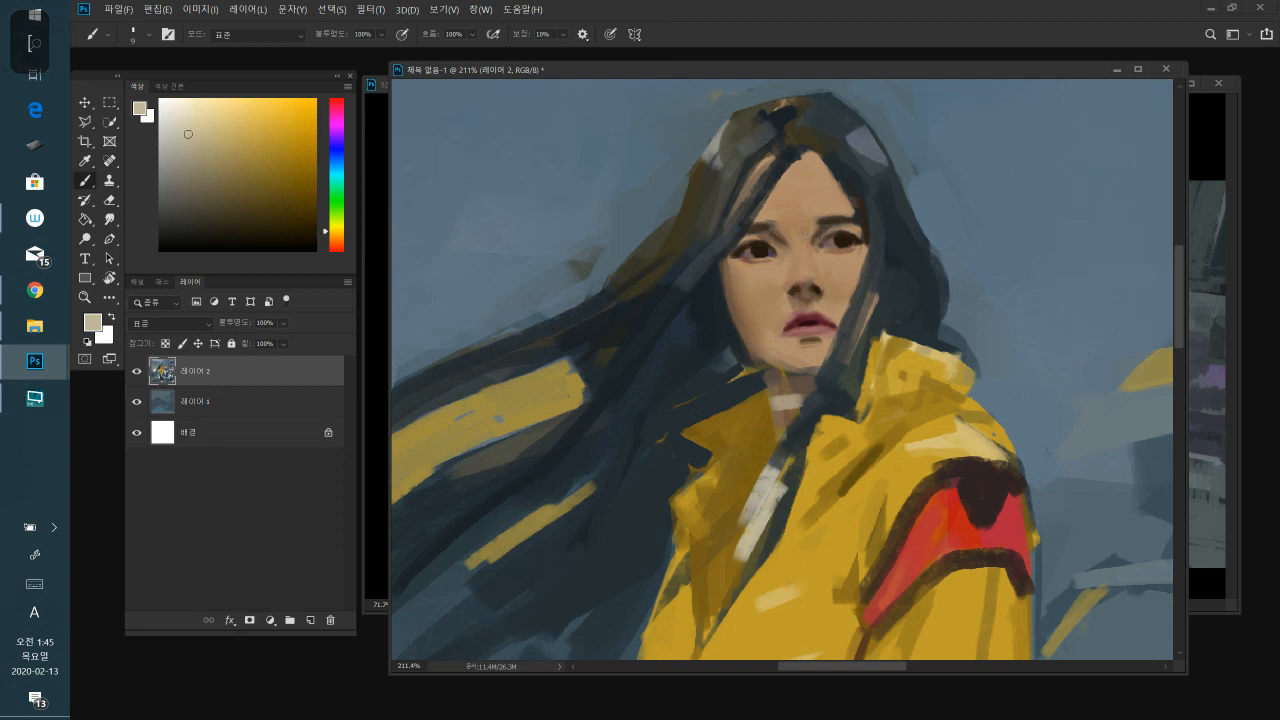
key(bracketleft)
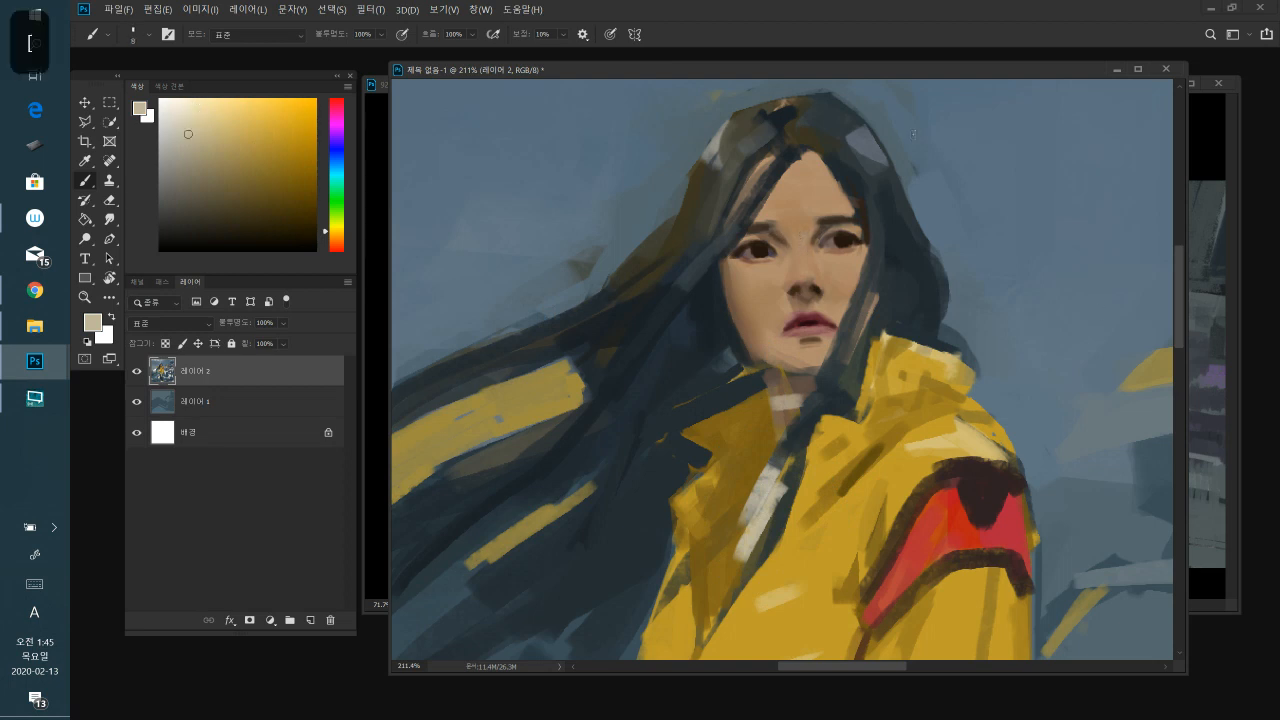
key(bracketleft)
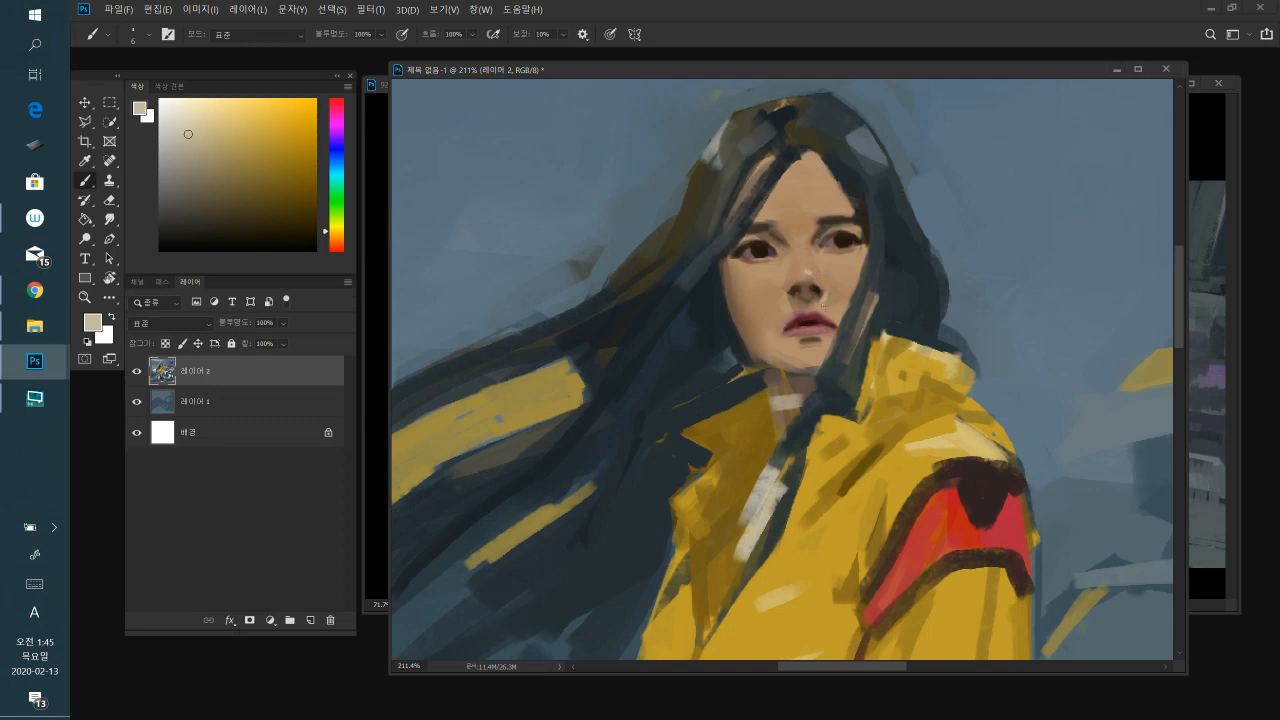
- Soften the highlights on the nose tip and nostrils with sampled skin tones at brush size 6
alt+click(825, 298)
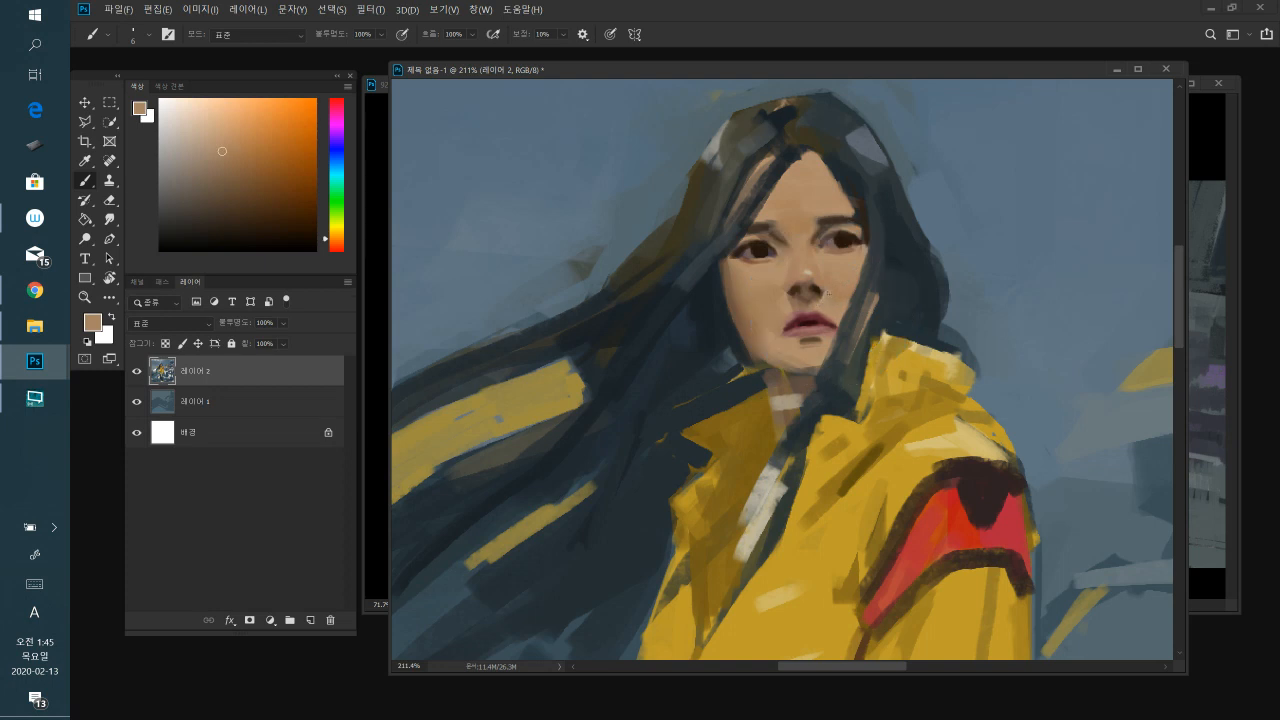
alt+click(826, 294)
alt+click(807, 269)
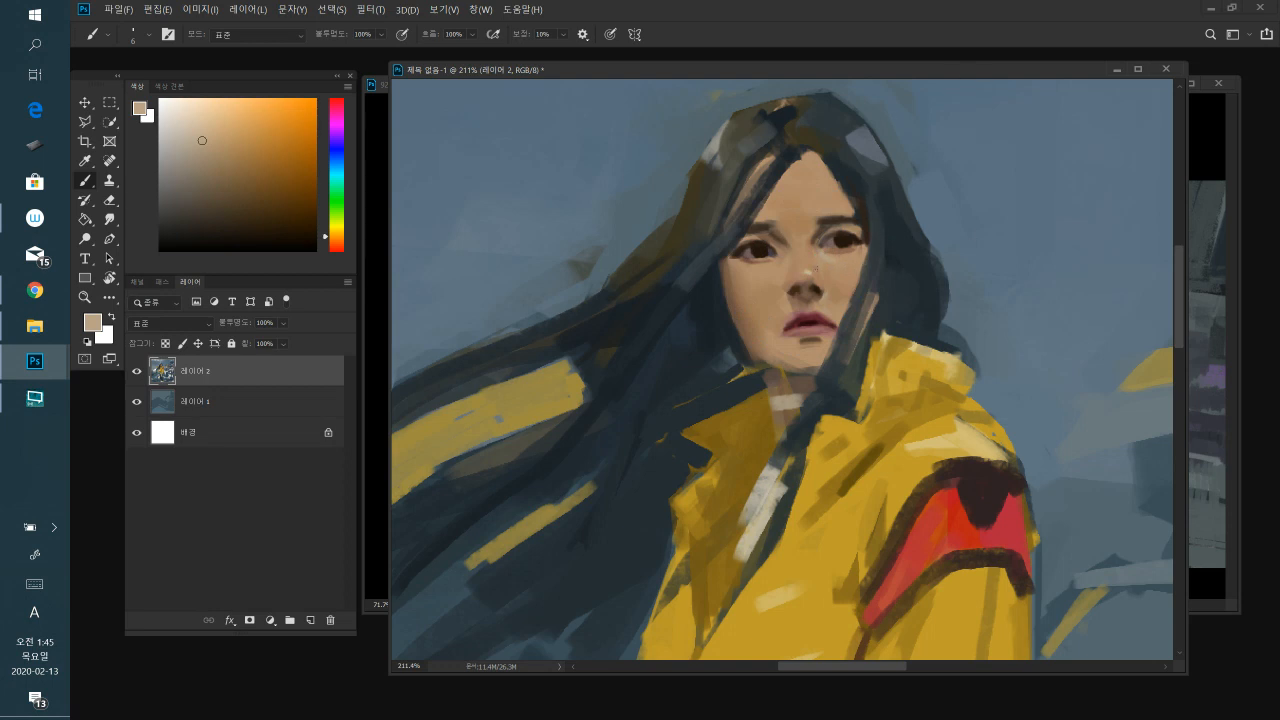
alt+click(812, 270)
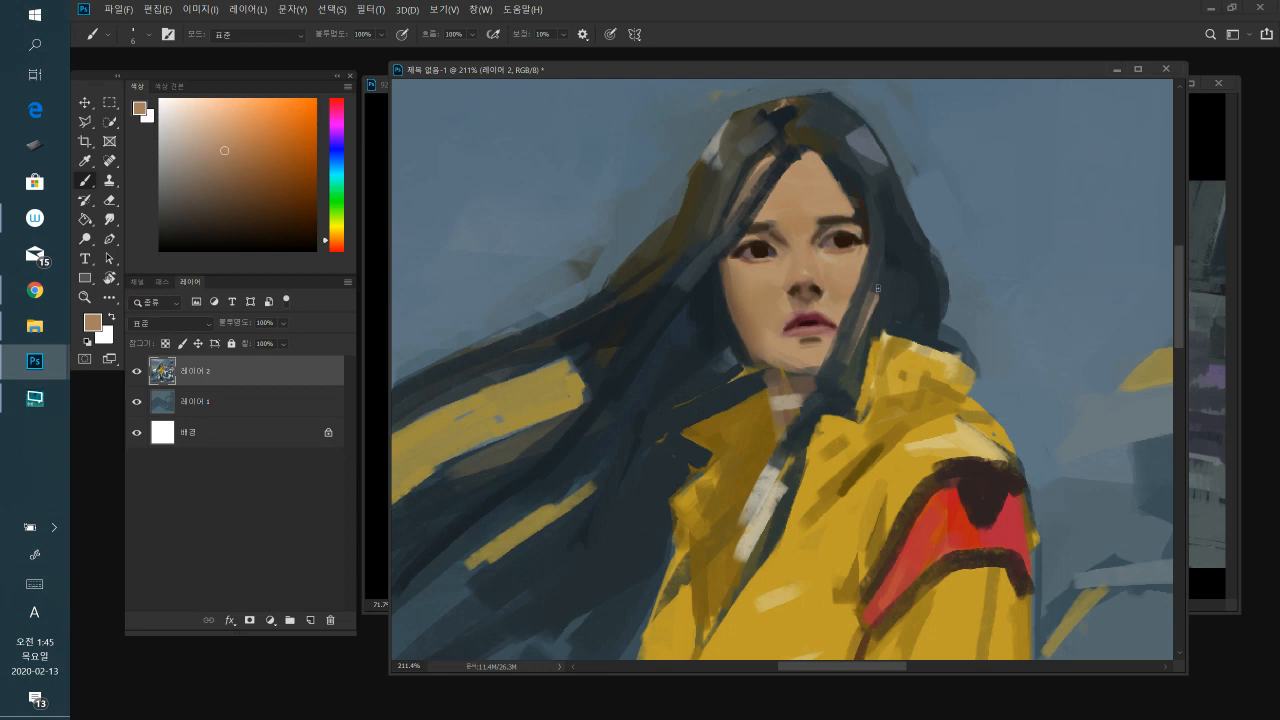
click(182, 127)
- Sample the cheek tone, darken it to a deep brown and dab a small shadow near the mouth corner at brush size 9
alt+click(748, 312)
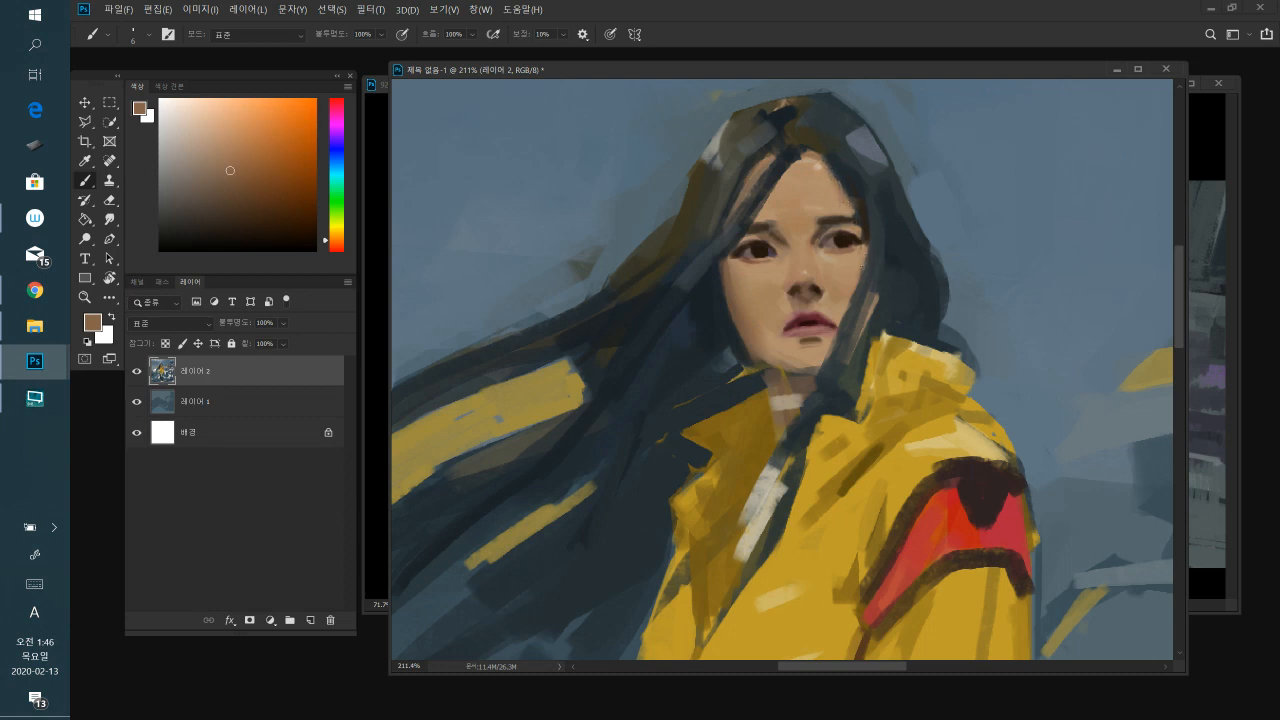
click(240, 206)
click(243, 204)
click(255, 204)
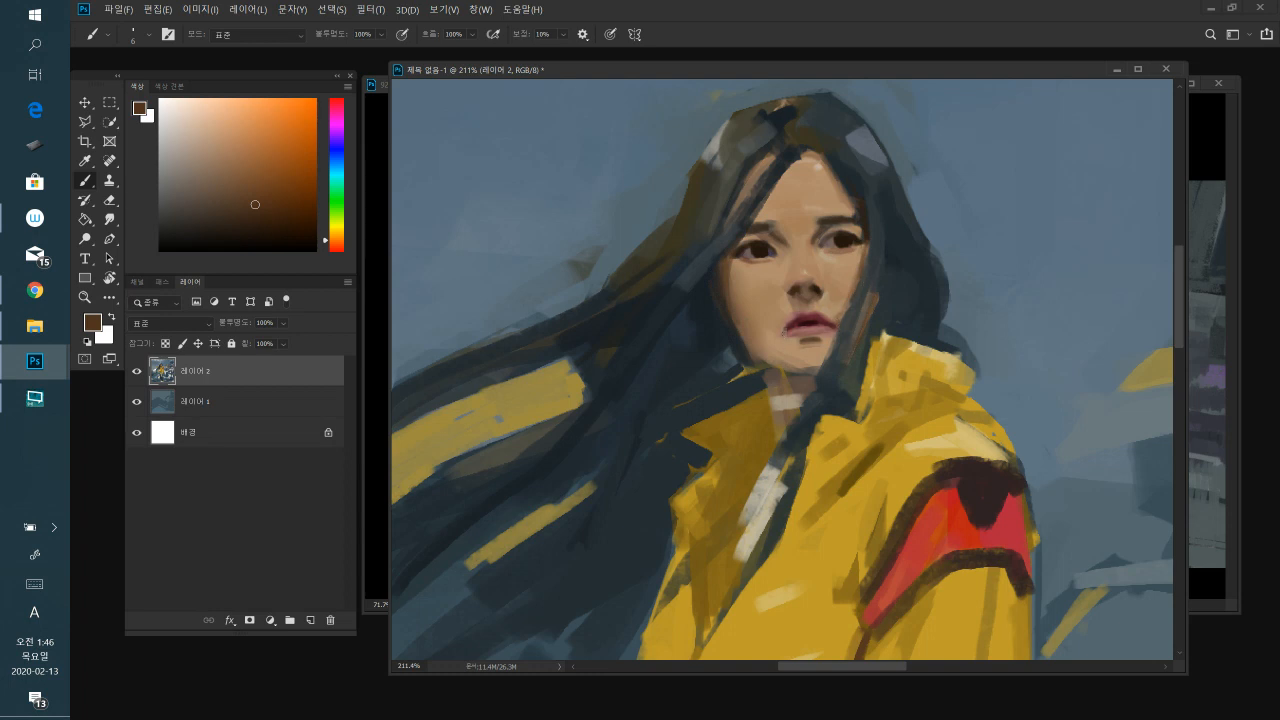
key(bracketright)
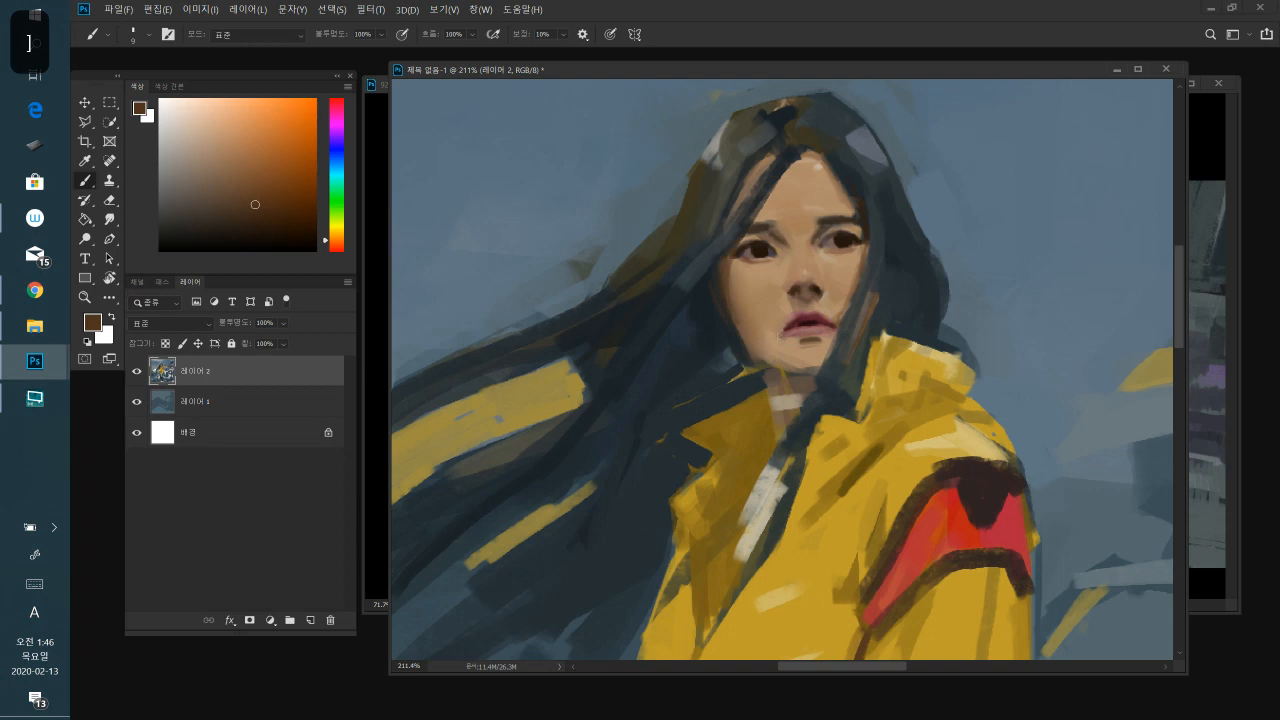
- Blend the shadow by the mouth corner and the chin with sampled skin tones
alt+click(786, 346)
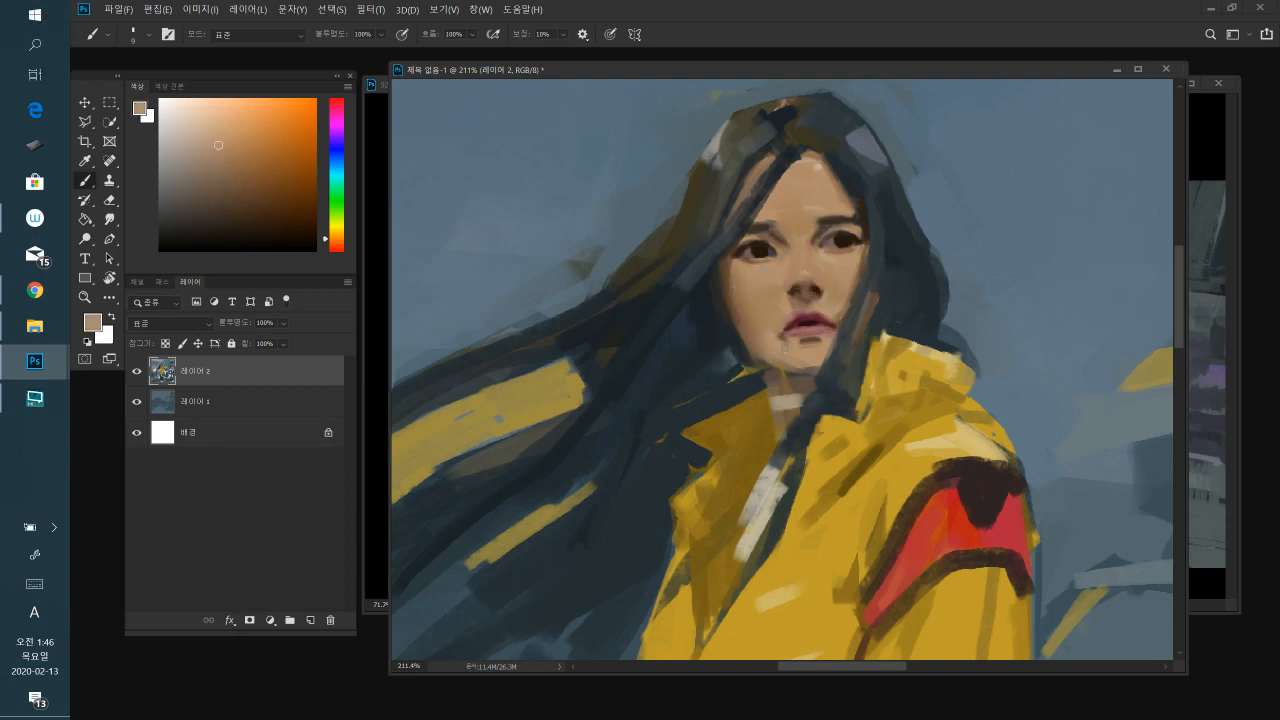
drag(783, 338, 785, 336)
alt+click(779, 341)
alt+click(803, 350)
alt+click(780, 344)
- Shade the underside of the chin with dark brown sampled near the eye and a sampled chin tone
alt+click(869, 234)
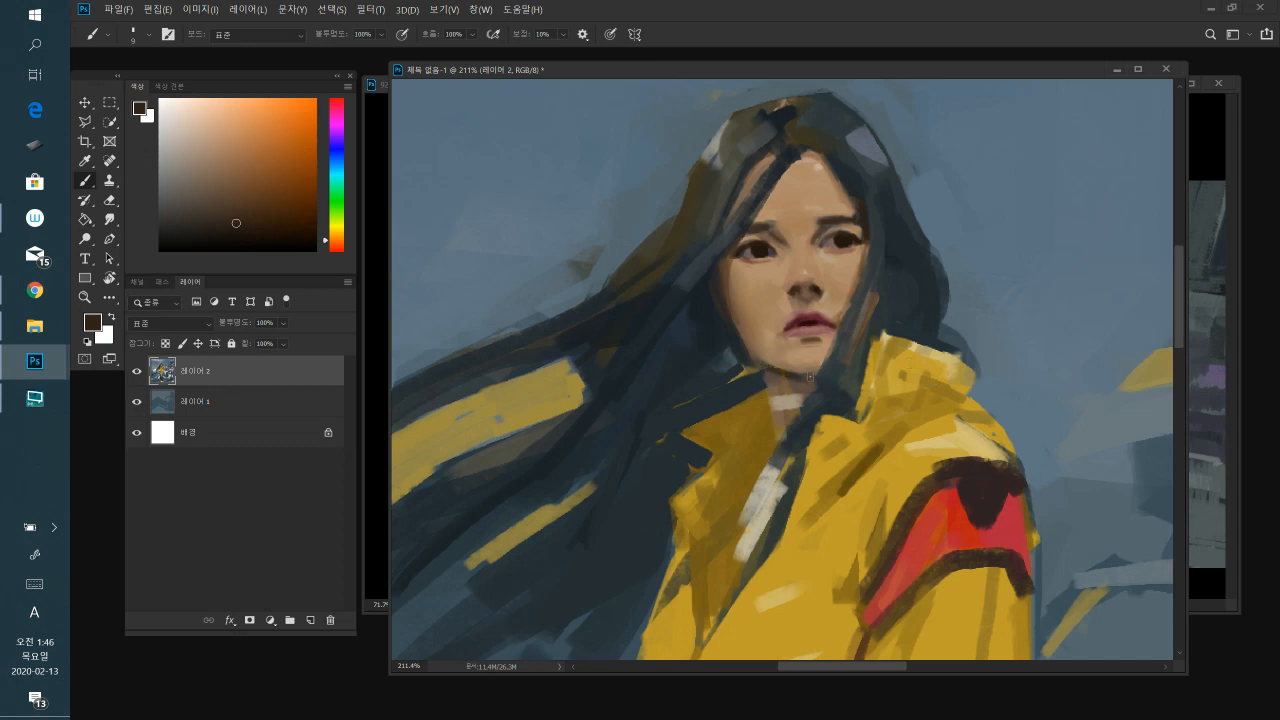
alt+click(785, 368)
alt+click(865, 235)
- Smooth the nose bridge and the cheek beneath the eye with sampled skin tones at brush size 9
alt+click(793, 264)
alt+click(855, 278)
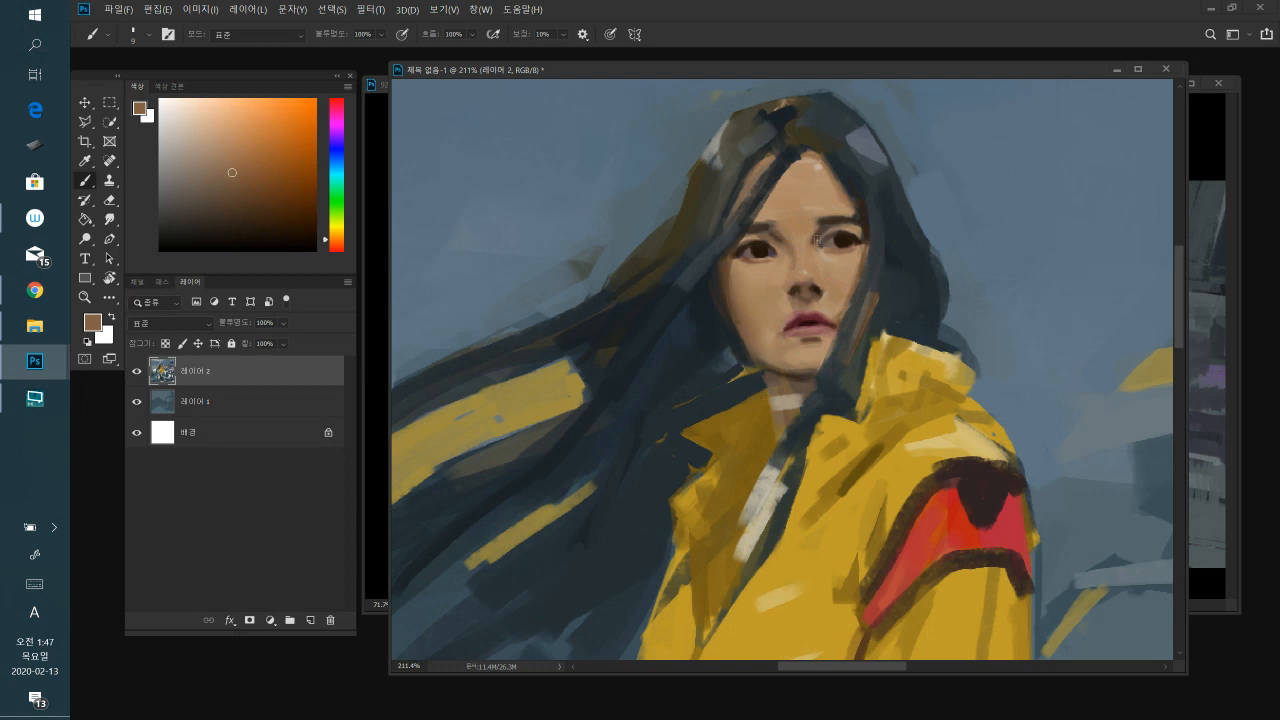
alt+click(800, 261)
alt+click(789, 259)
alt+click(796, 256)
alt+click(794, 254)
alt+click(793, 253)
alt+click(810, 262)
- Refine the jawline and neck shadow with sampled skin and dark tones, undoing the dark stroke beneath the chin
alt+click(806, 362)
alt+click(752, 372)
alt+click(737, 330)
drag(748, 356, 814, 386)
key(ctrl+z)
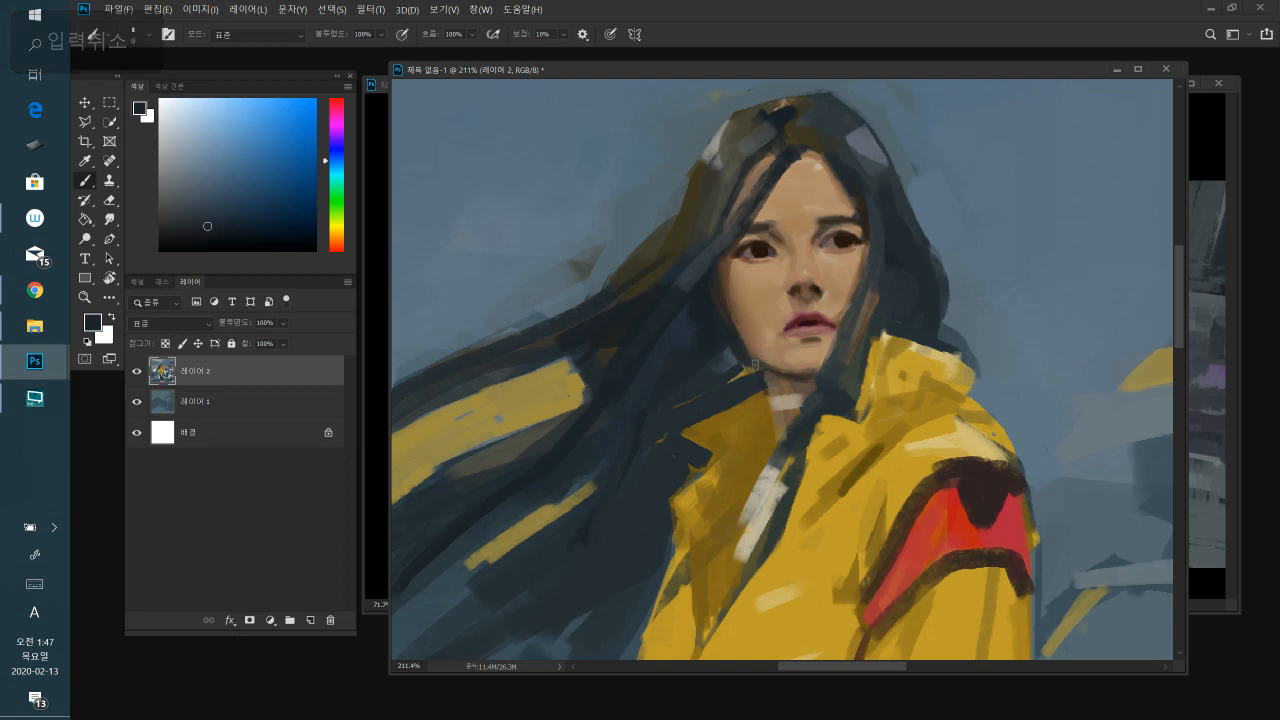
alt+click(859, 229)
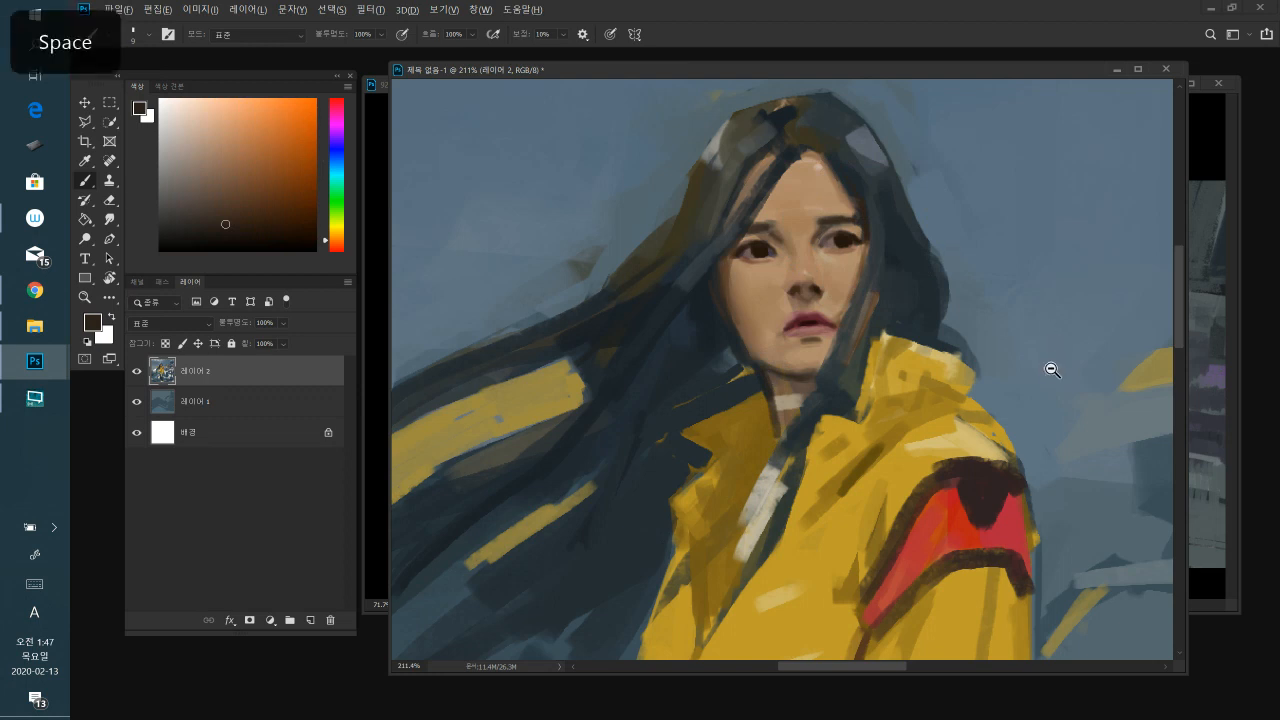
- Touch up the cheek, mouth area and jaw with sampled face tones at brush size 25, viewing the full figure
drag(1037, 383, 1031, 386)
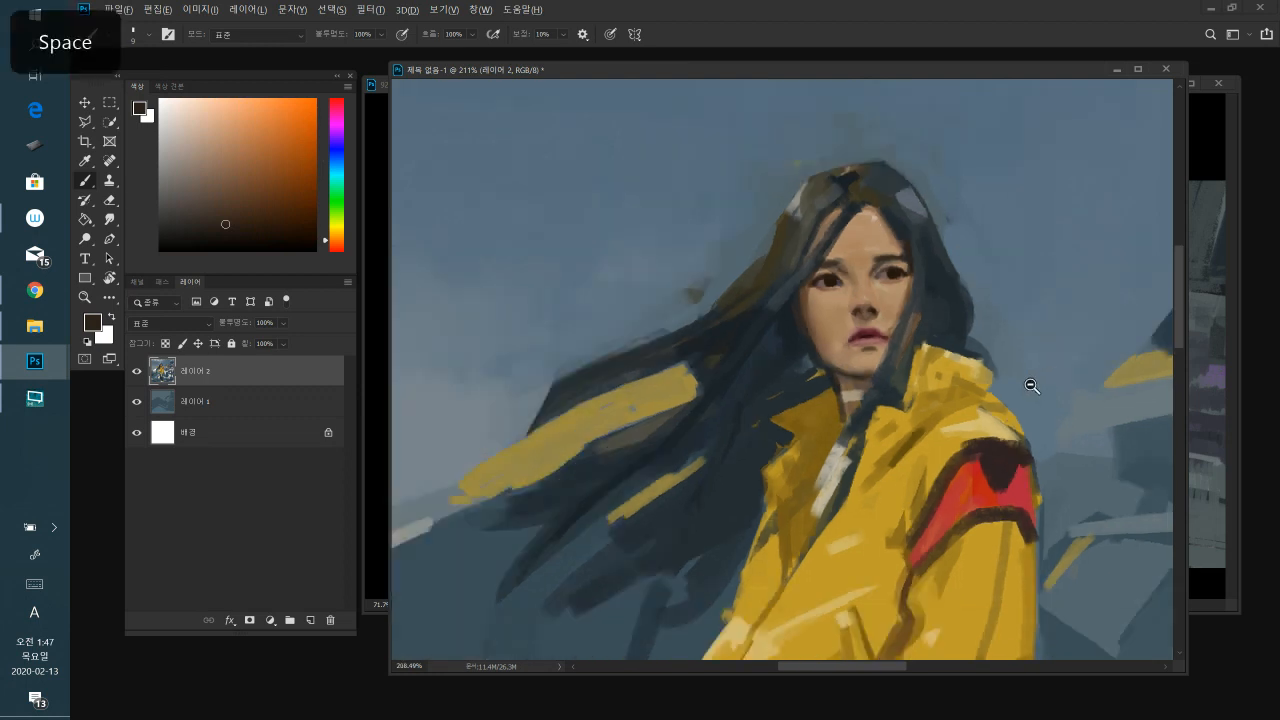
drag(1031, 386, 820, 354)
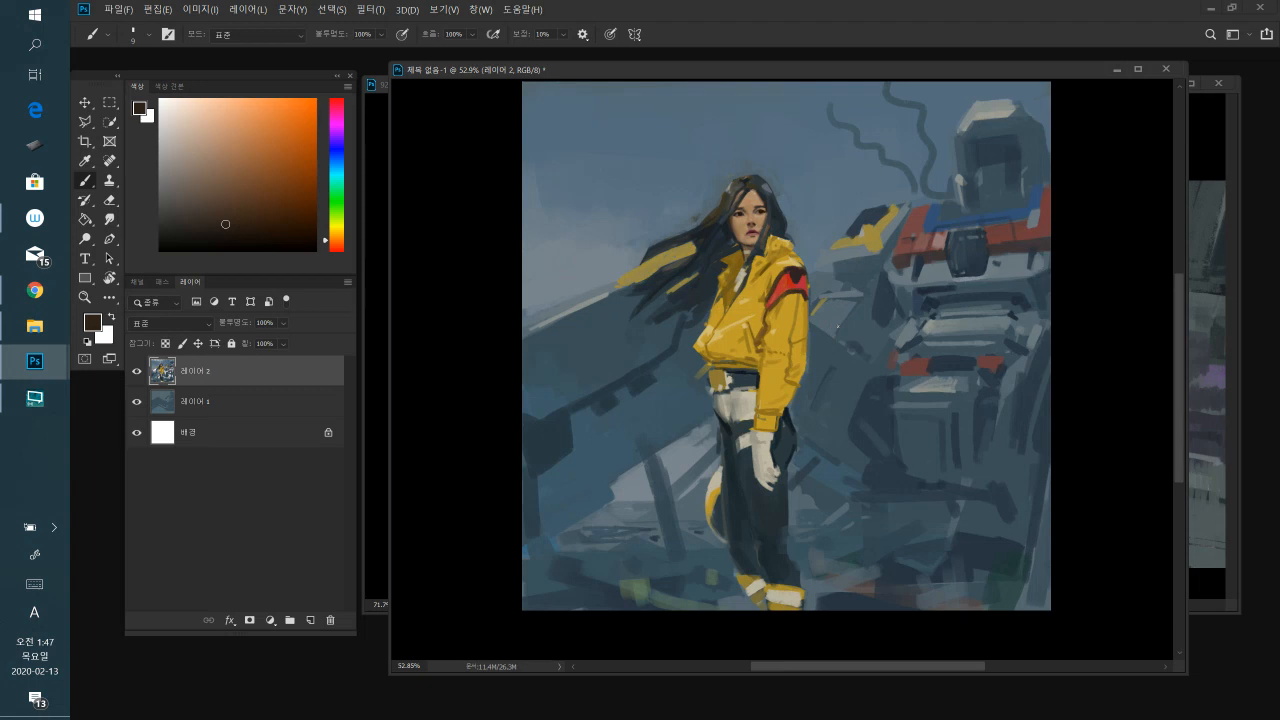
key(bracketright)
key(bracketright)
key(bracketright)
key(bracketright)
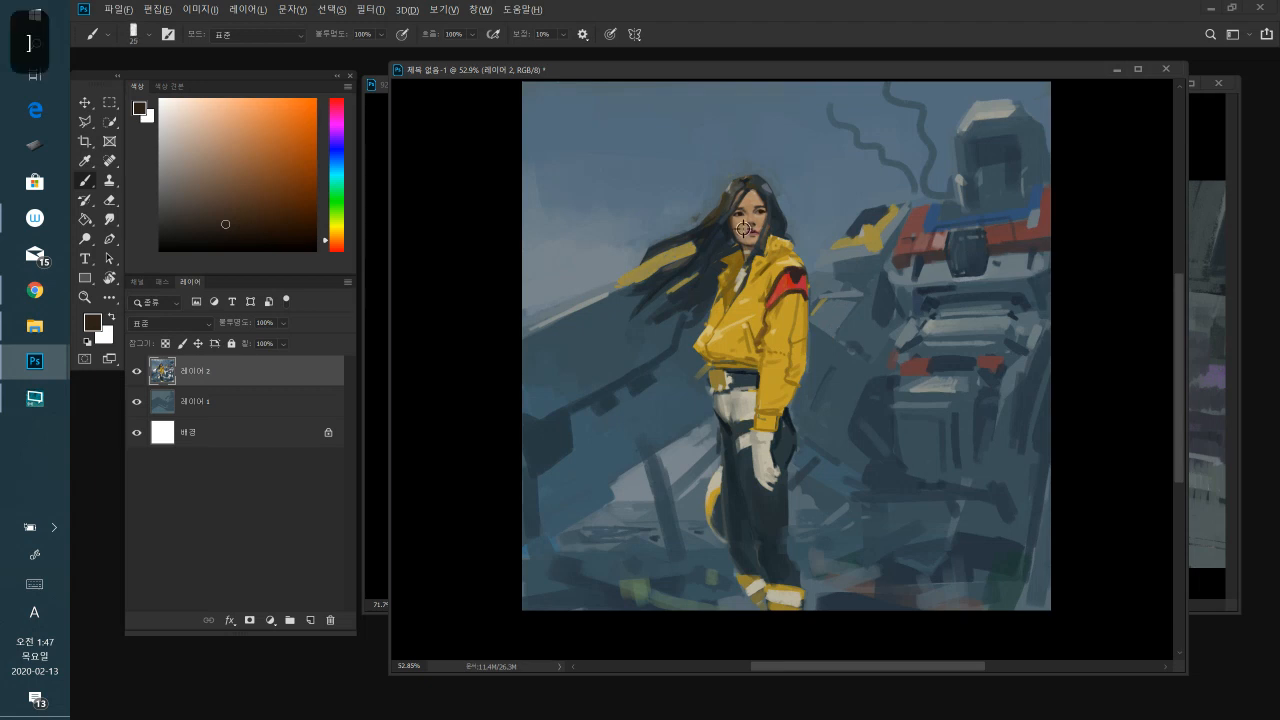
alt+click(743, 229)
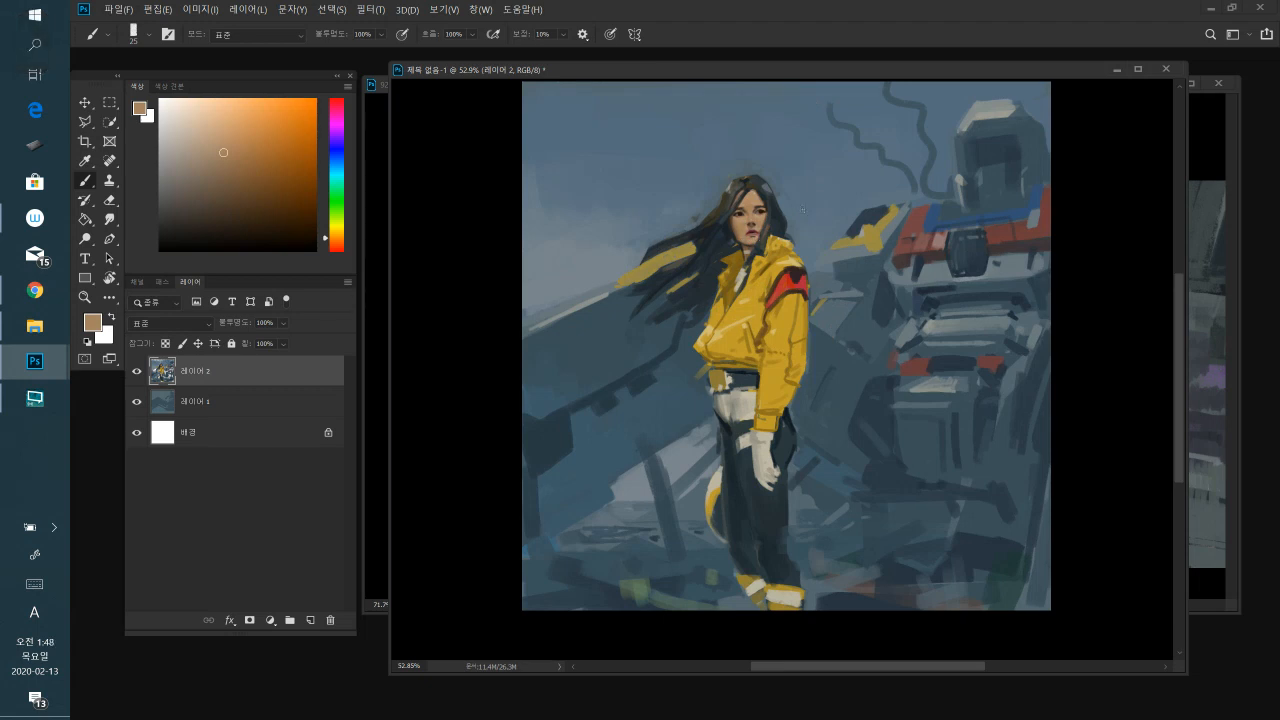
alt+click(752, 226)
alt+click(740, 224)
alt+click(752, 232)
alt+click(741, 231)
alt+click(740, 244)
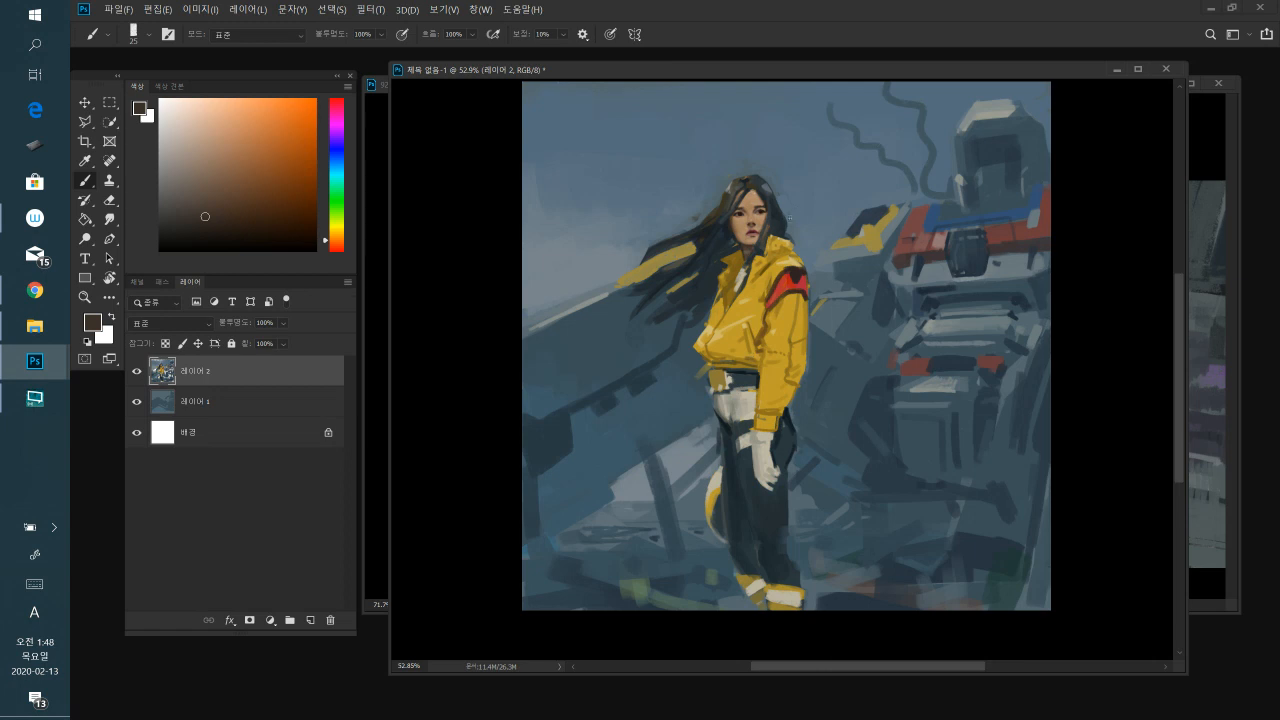
- Paint a dark brown shadow into the jacket collar and rework the jacket front with sampled yellows
drag(772, 238, 791, 250)
alt+click(780, 306)
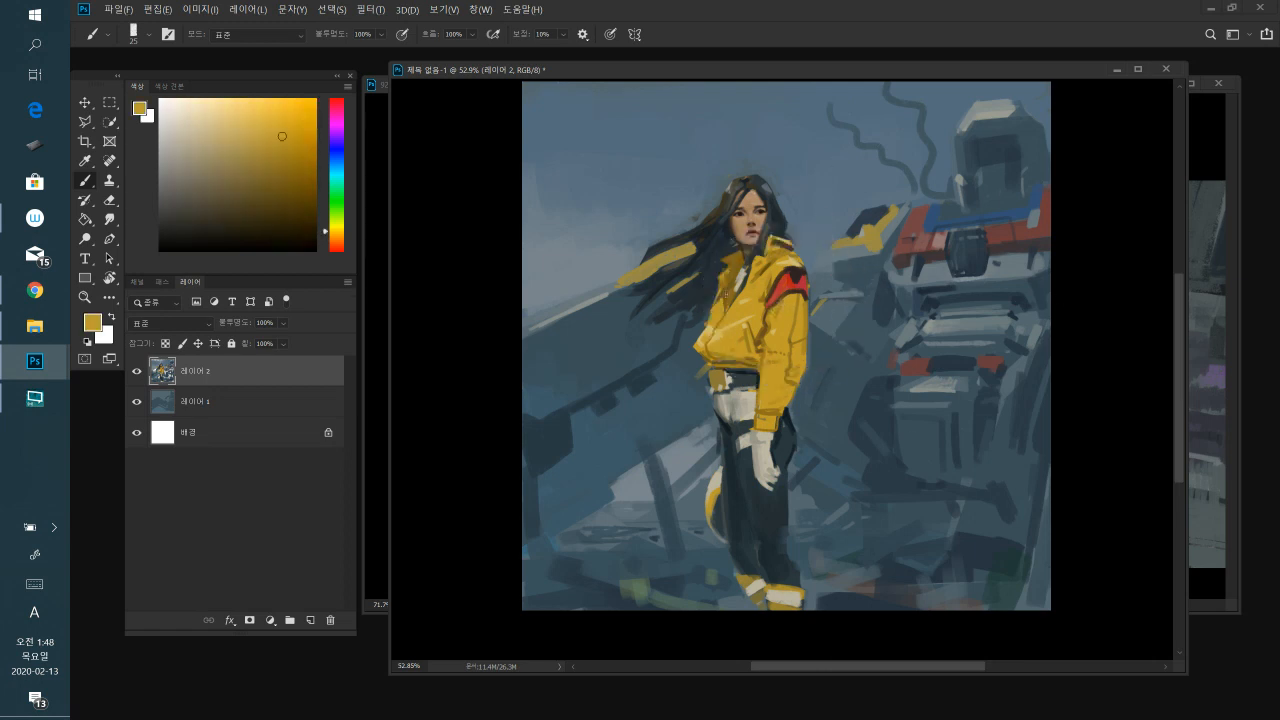
alt+click(765, 297)
alt+click(731, 321)
alt+click(748, 288)
alt+click(754, 277)
alt+click(760, 280)
- Brighten the jacket front and sleeve with a more saturated golden yellow, refining the jacket's edge against the hair with sampled tones
drag(286, 128, 300, 126)
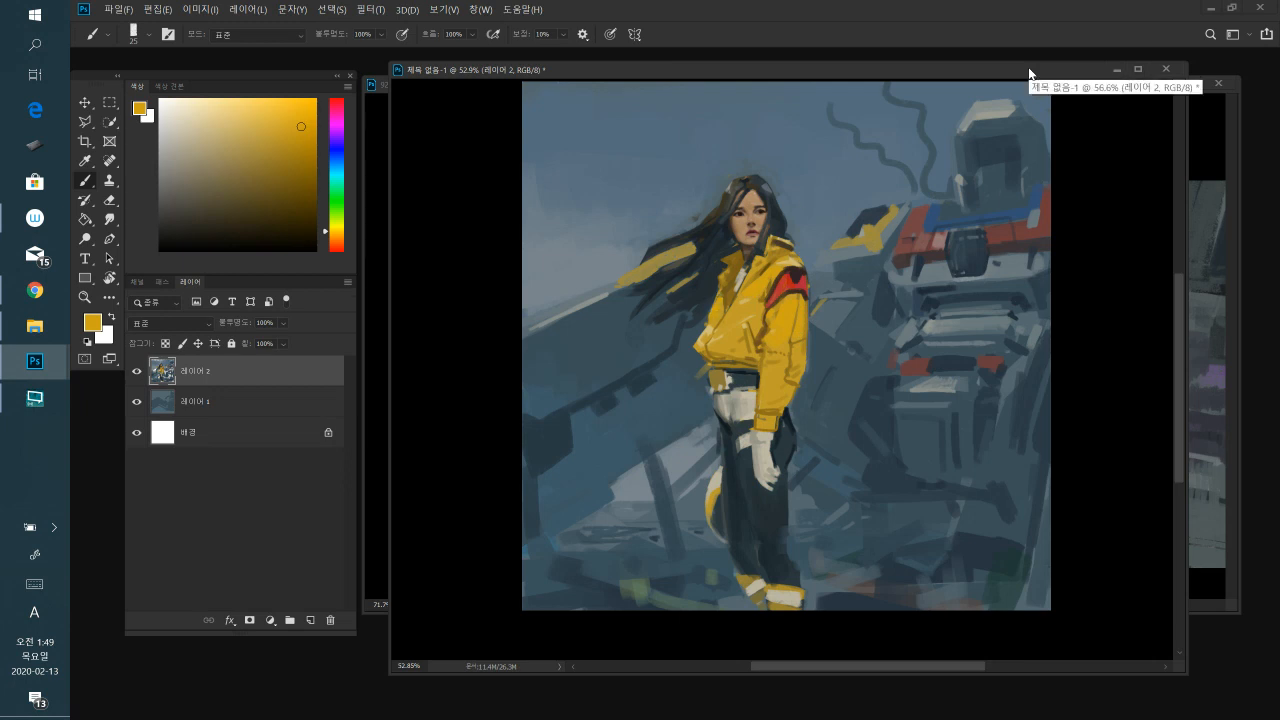
alt+click(716, 294)
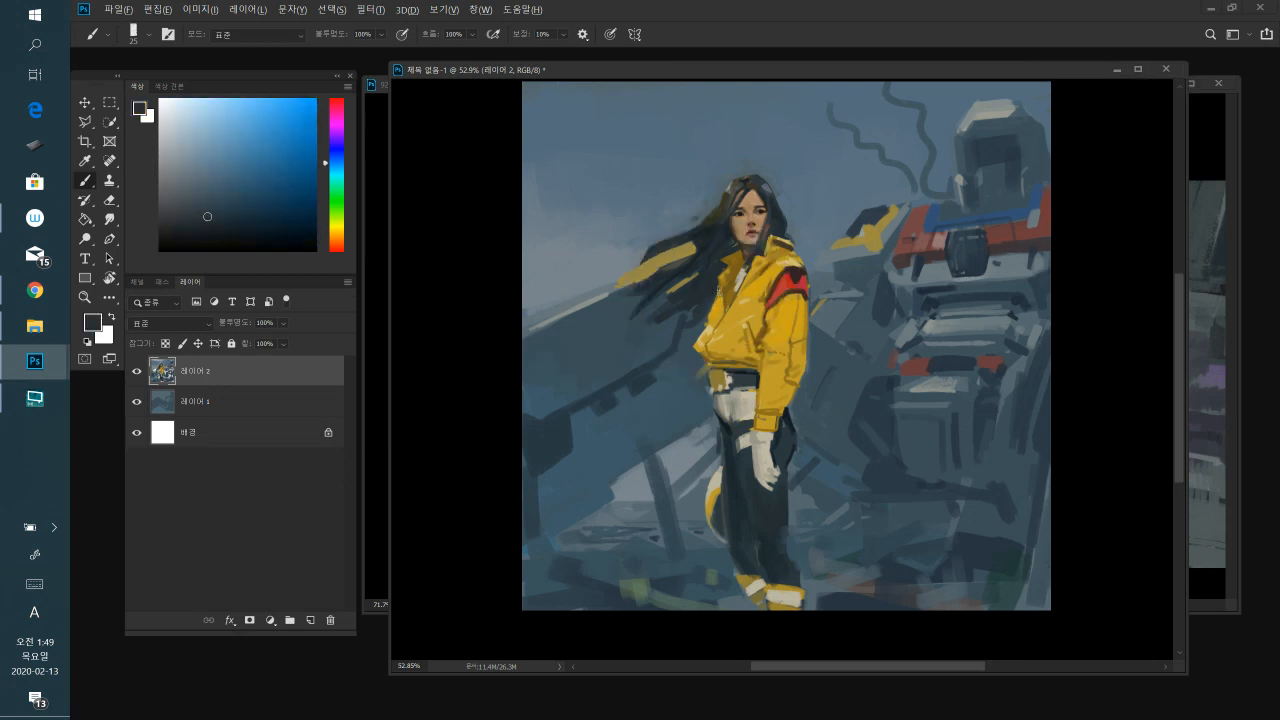
alt+click(718, 302)
alt+click(709, 302)
alt+click(720, 306)
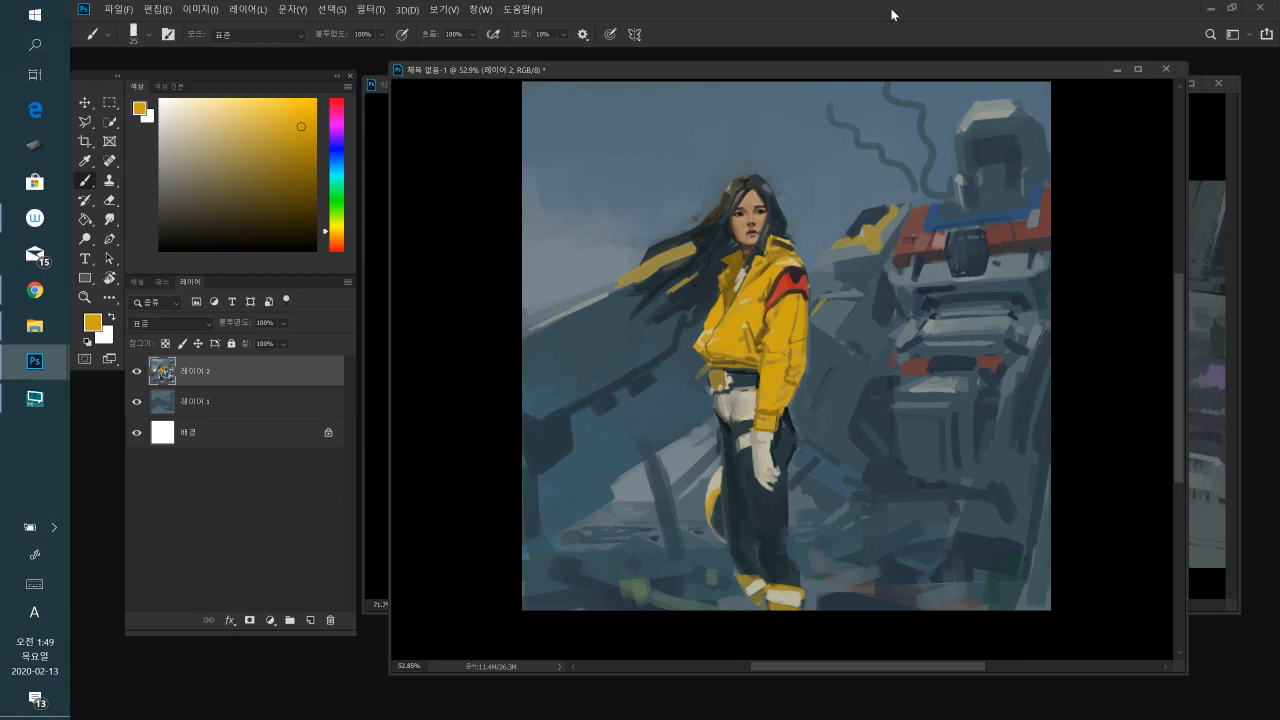
drag(283, 117, 265, 112)
alt+click(784, 309)
alt+click(780, 306)
- Mix a muted orange-brown and paint shadow folds where the jacket body meets the sleeve, blending with sampled tones
click(336, 238)
drag(295, 132, 272, 153)
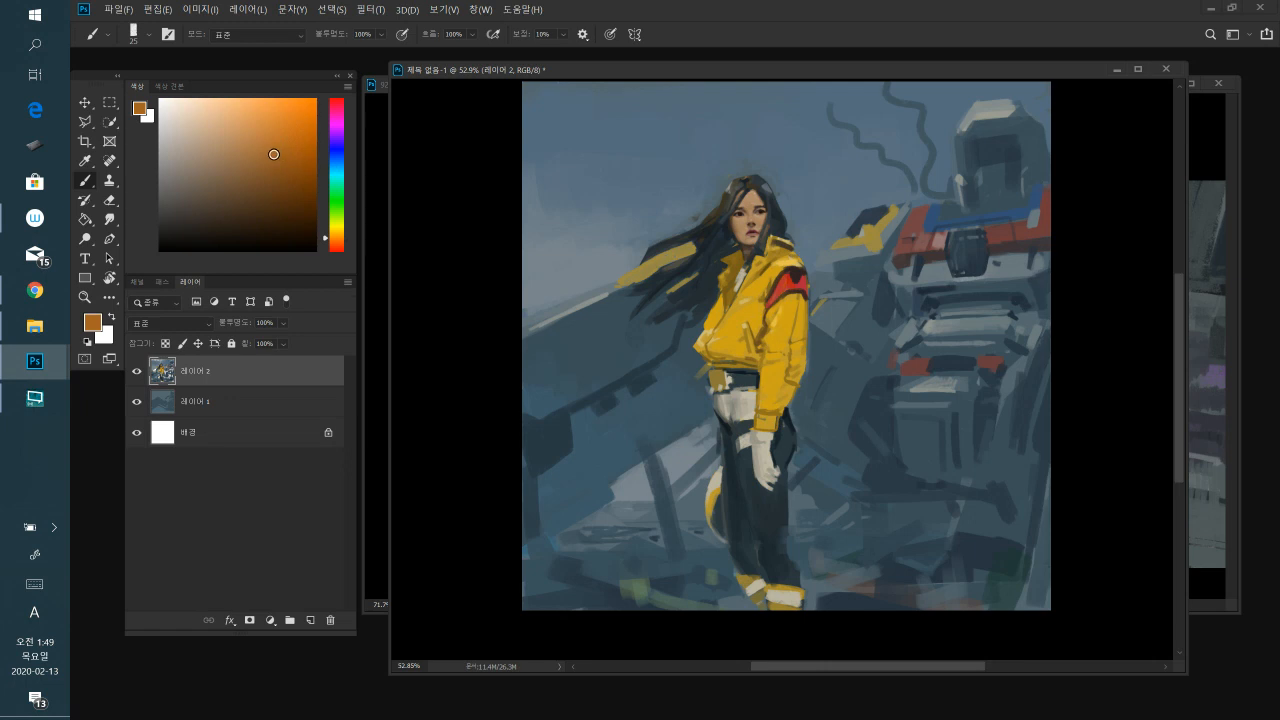
click(337, 243)
drag(337, 241, 337, 239)
drag(272, 154, 236, 165)
click(760, 331)
drag(236, 166, 247, 183)
click(763, 330)
alt+click(780, 328)
alt+click(763, 332)
- Paint shadows along the jacket's lower front and hem, shifting the colour to a darker, yellower brown
drag(711, 354, 719, 355)
drag(752, 348, 759, 361)
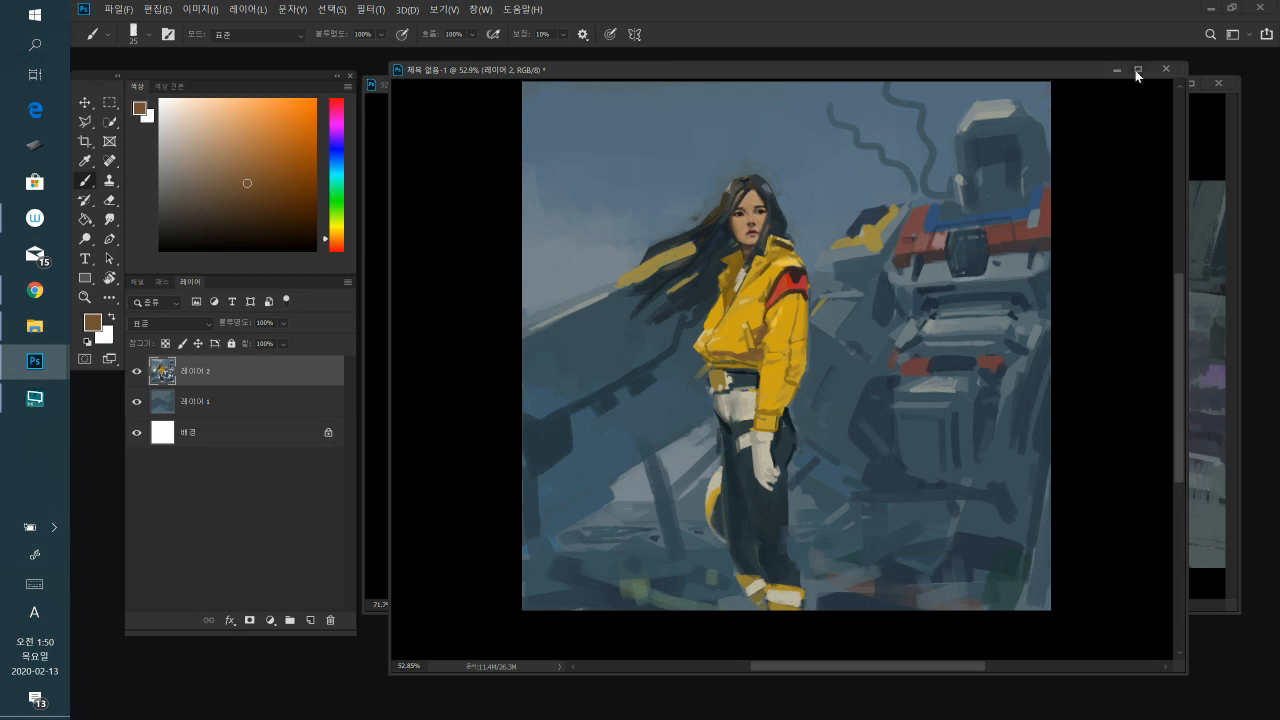
click(339, 236)
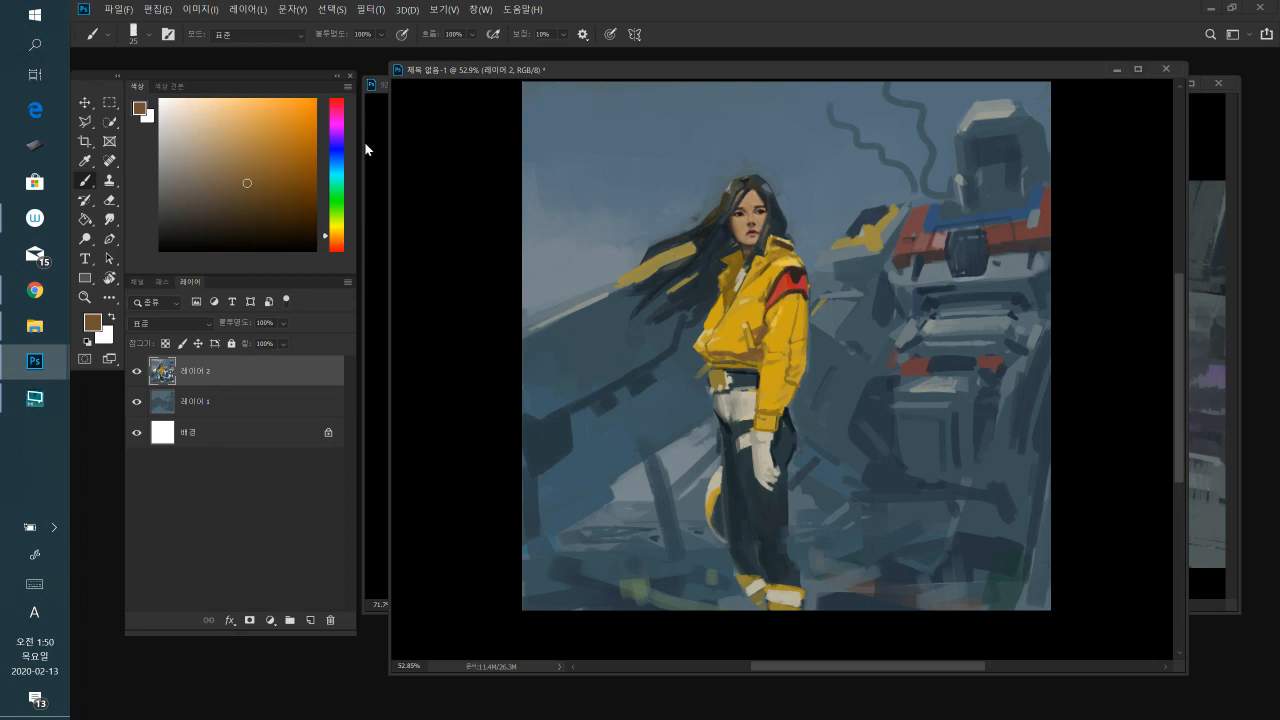
click(264, 193)
drag(710, 351, 758, 367)
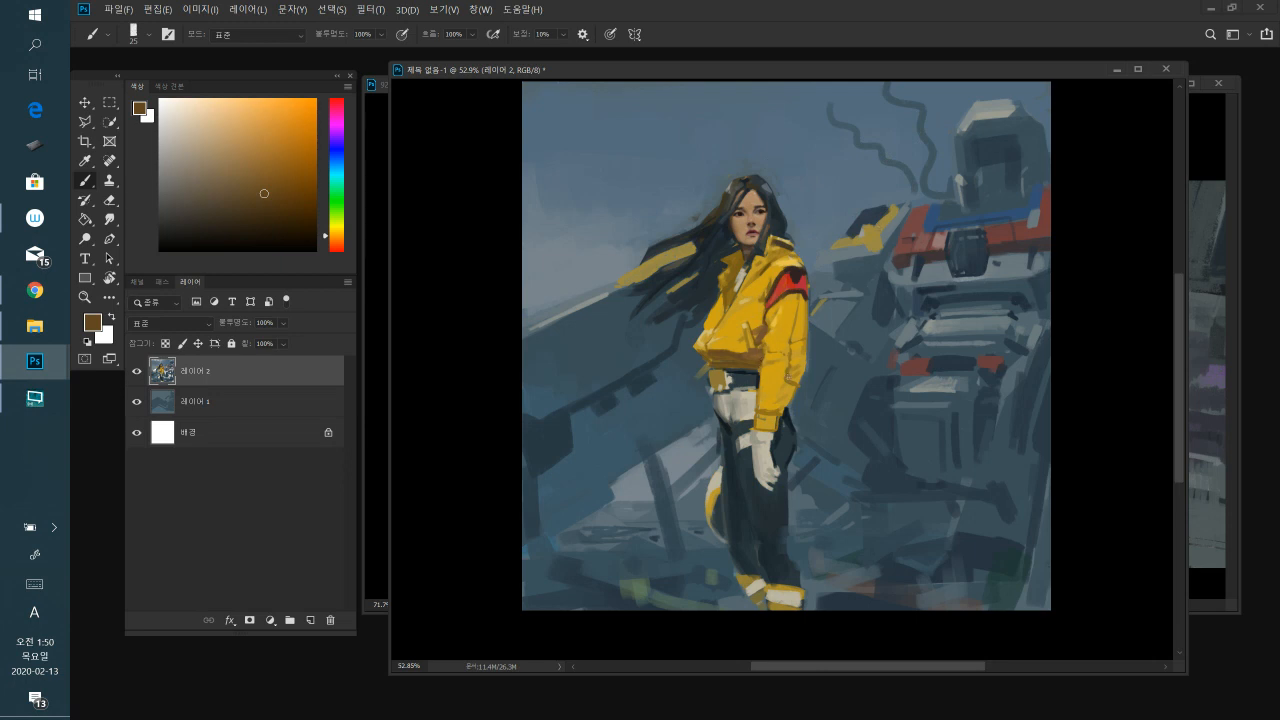
- Paint folds on the lower sleeve above the cuff with sampled yellows and browns and a saturated ochre
alt+click(788, 388)
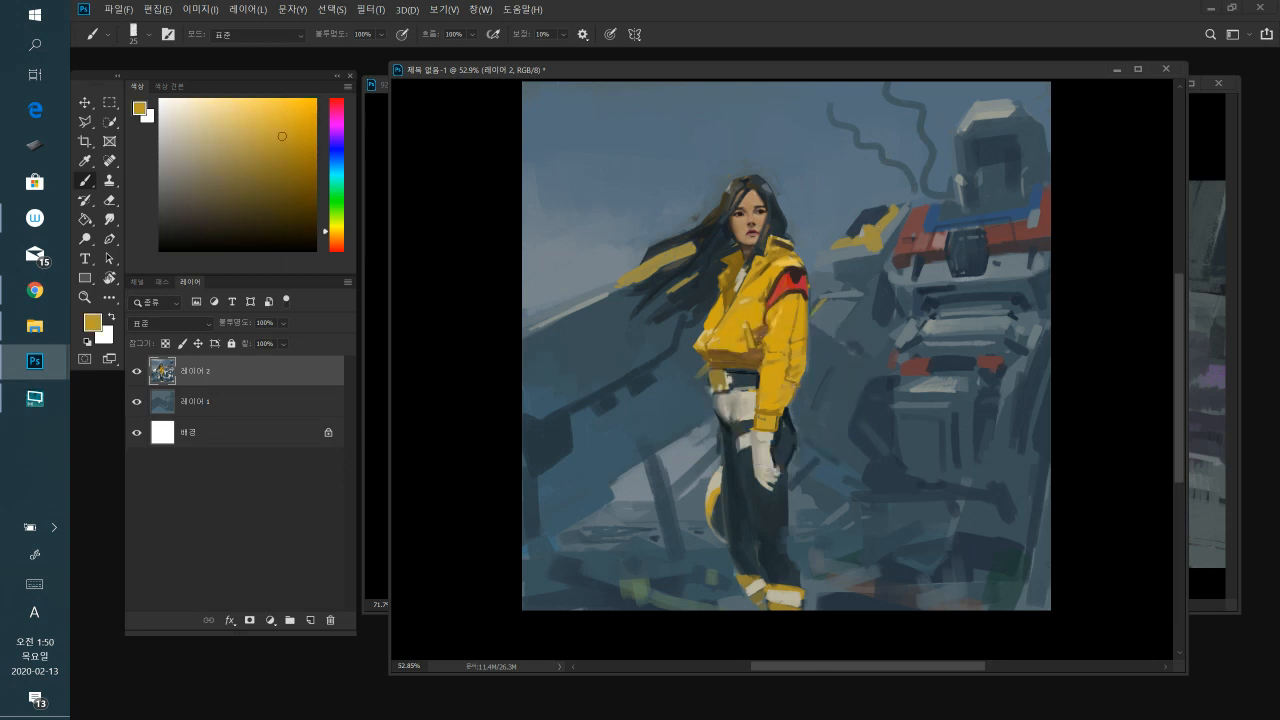
alt+click(756, 360)
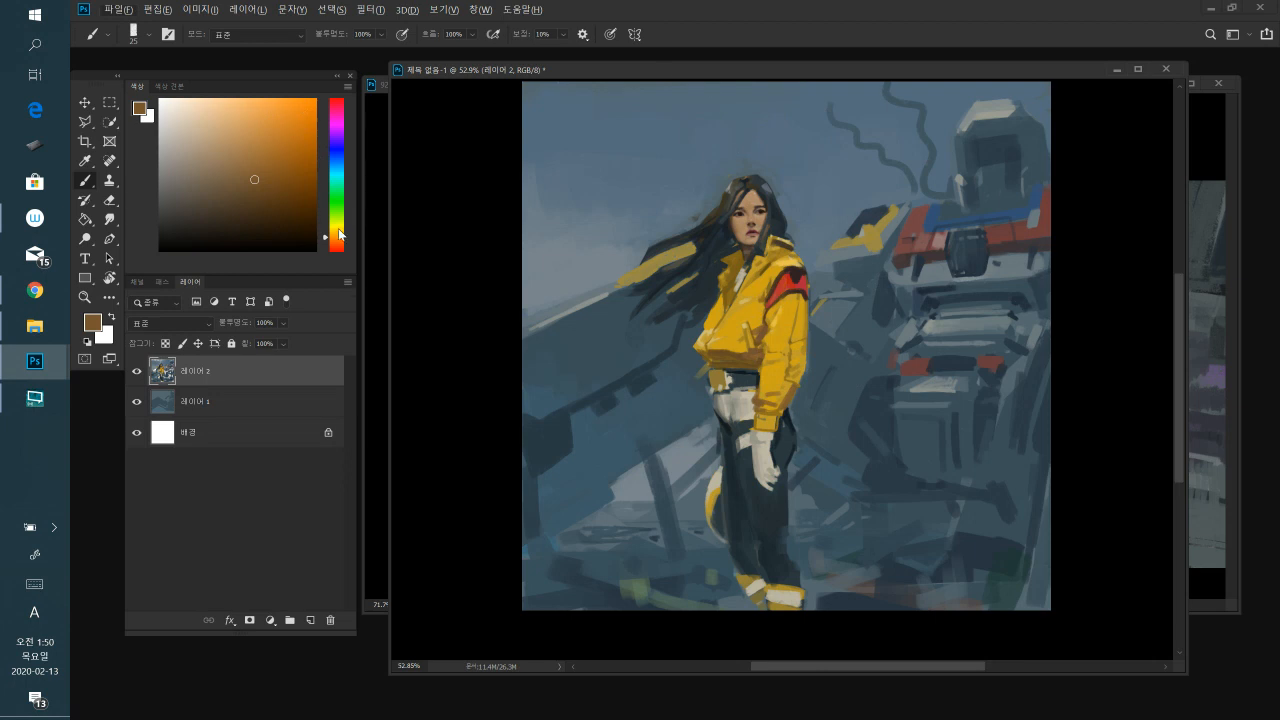
mouse_move(268, 166)
mouse_down()
mouse_move(317, 134)
mouse_move(300, 160)
mouse_up()
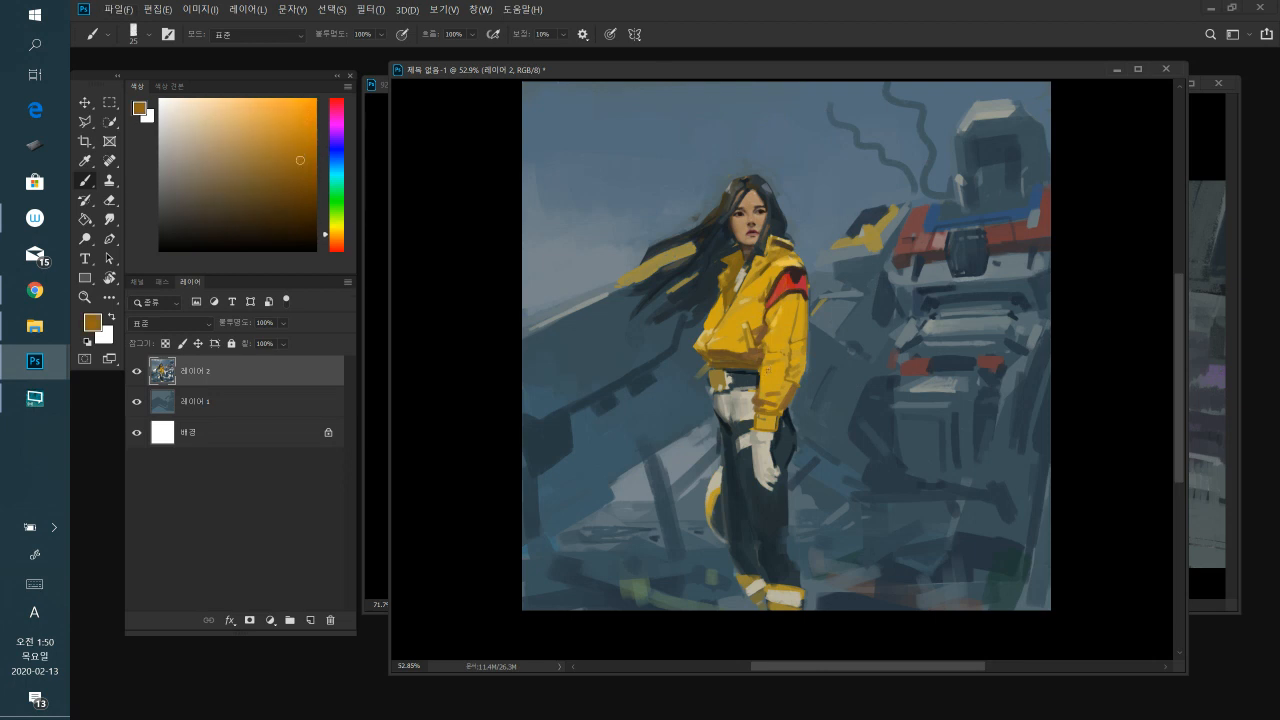
alt+click(780, 392)
drag(773, 387, 779, 381)
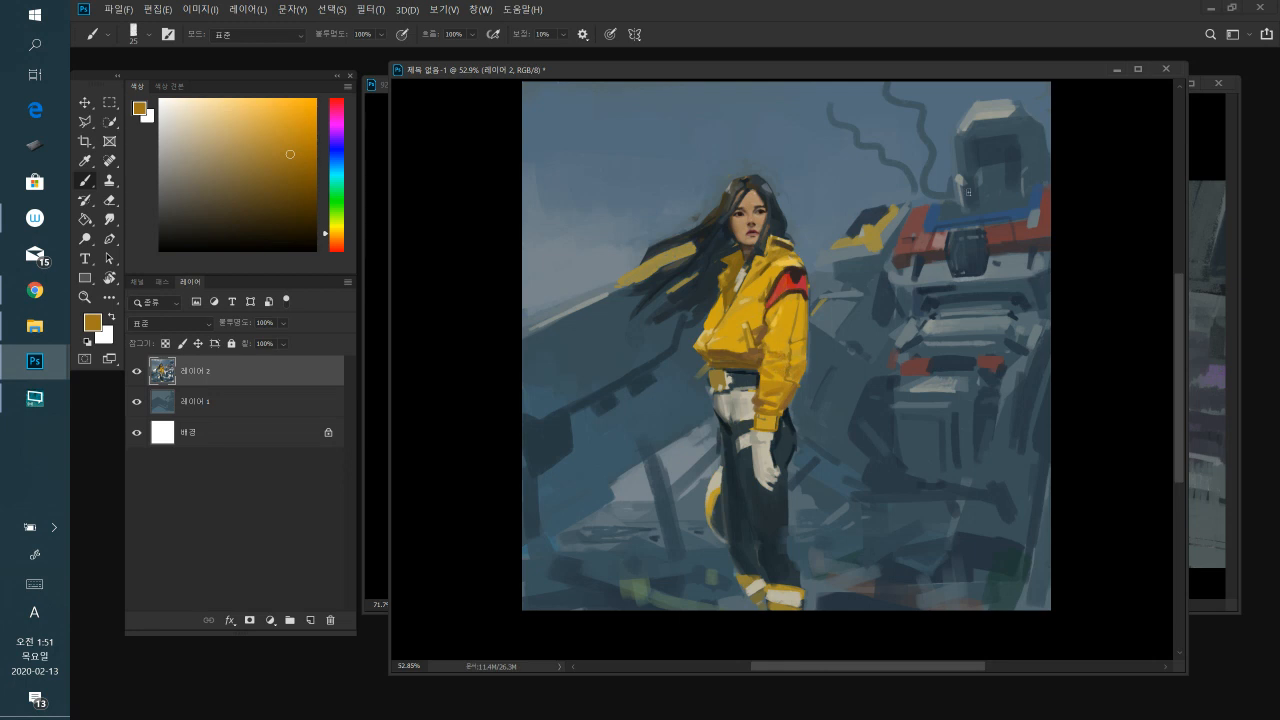
- Model the sleeve's folds and shaded edge from elbow to cuff with sampled yellow and ochre tones
key(space)
drag(871, 466, 887, 397)
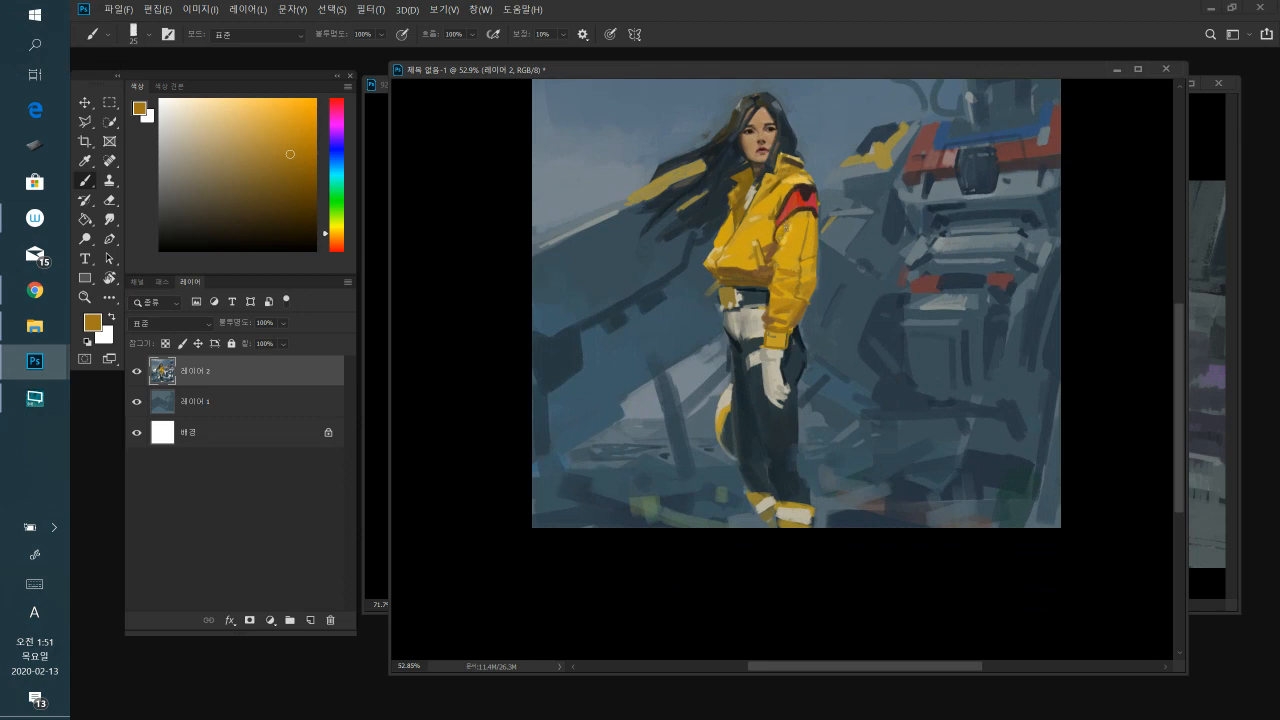
alt+click(792, 236)
alt+click(785, 260)
alt+click(782, 295)
alt+click(808, 271)
alt+click(812, 232)
alt+click(806, 286)
- Paint the front pocket and surrounding folds on the jacket's lower front with sampled yellows and browns
alt+click(744, 254)
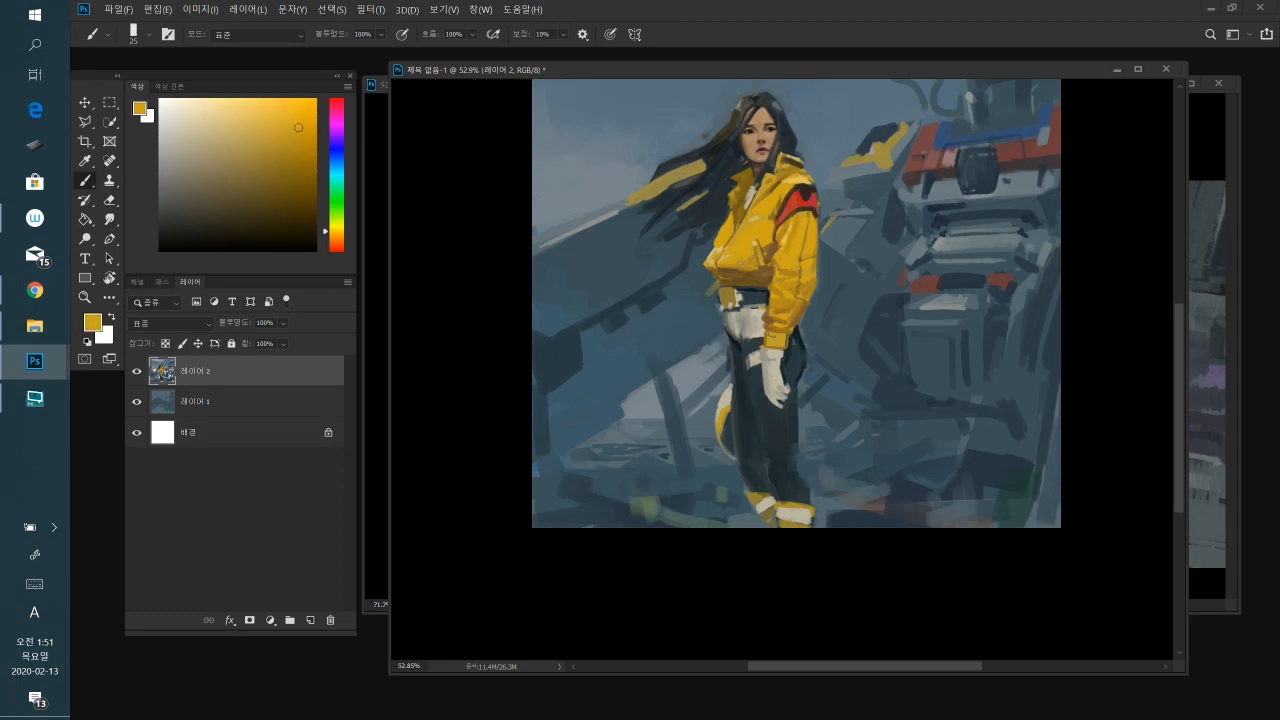
alt+click(758, 269)
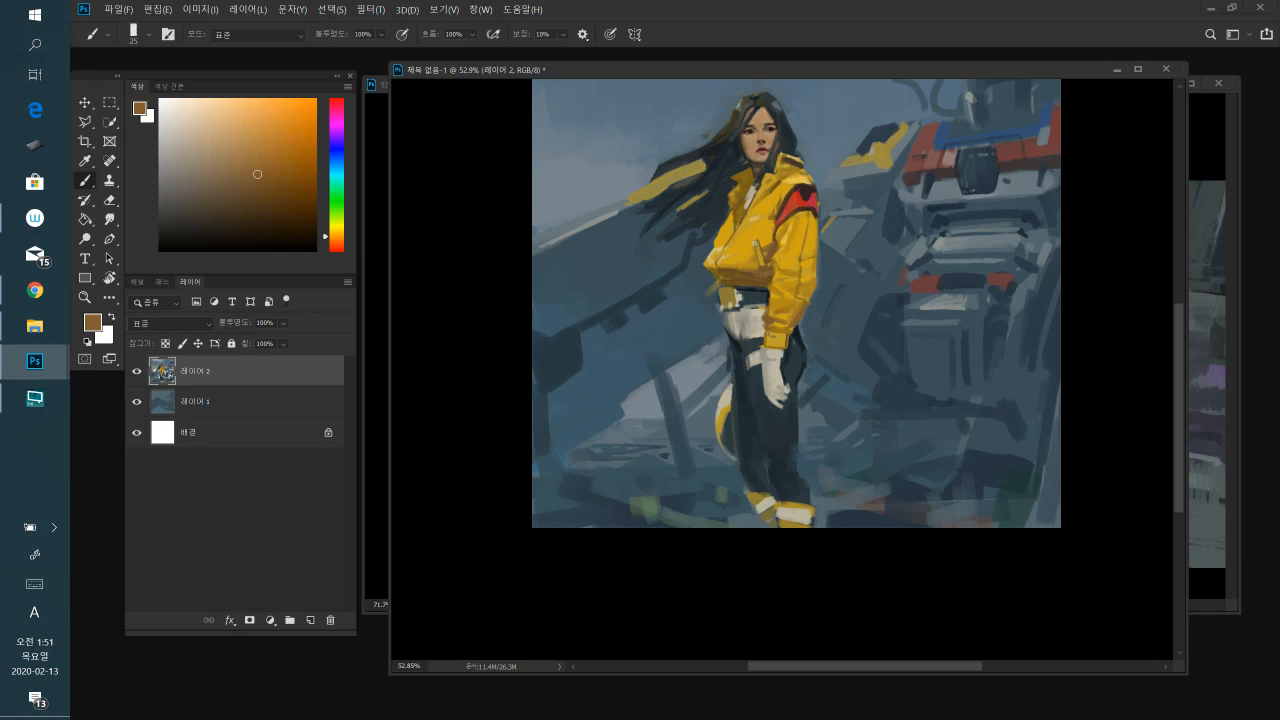
alt+click(748, 250)
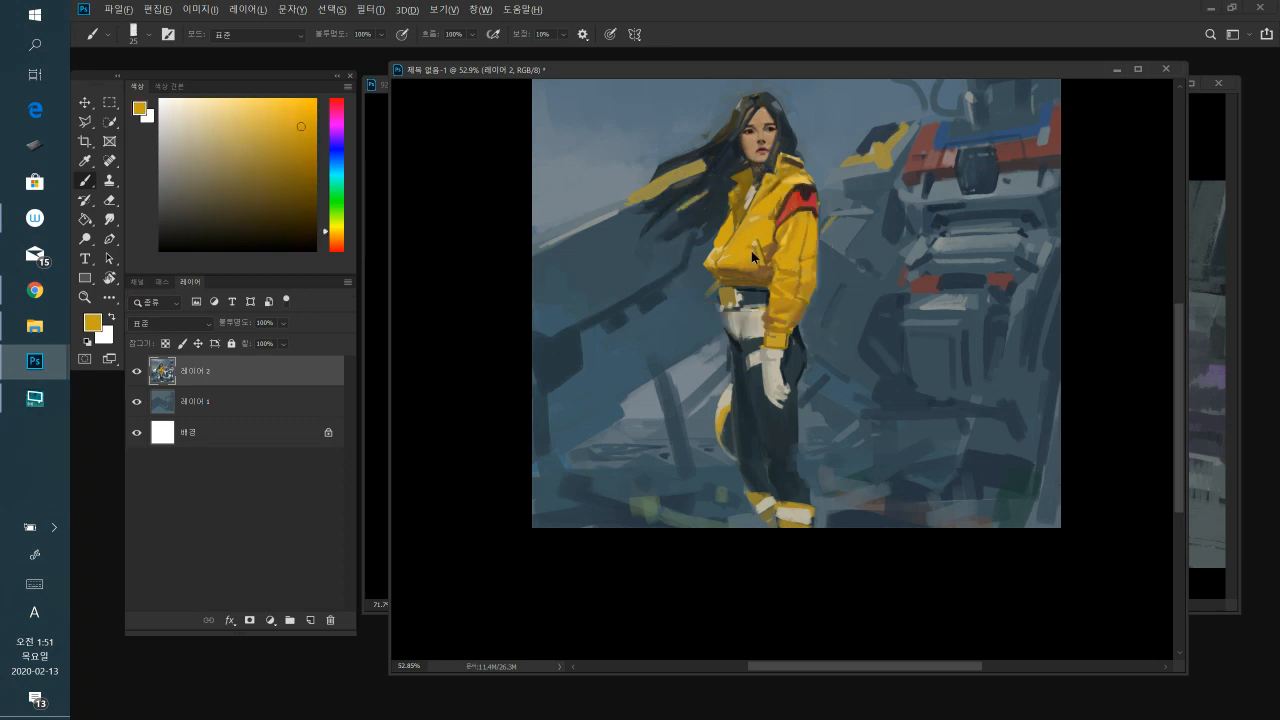
alt+click(758, 249)
alt+click(766, 250)
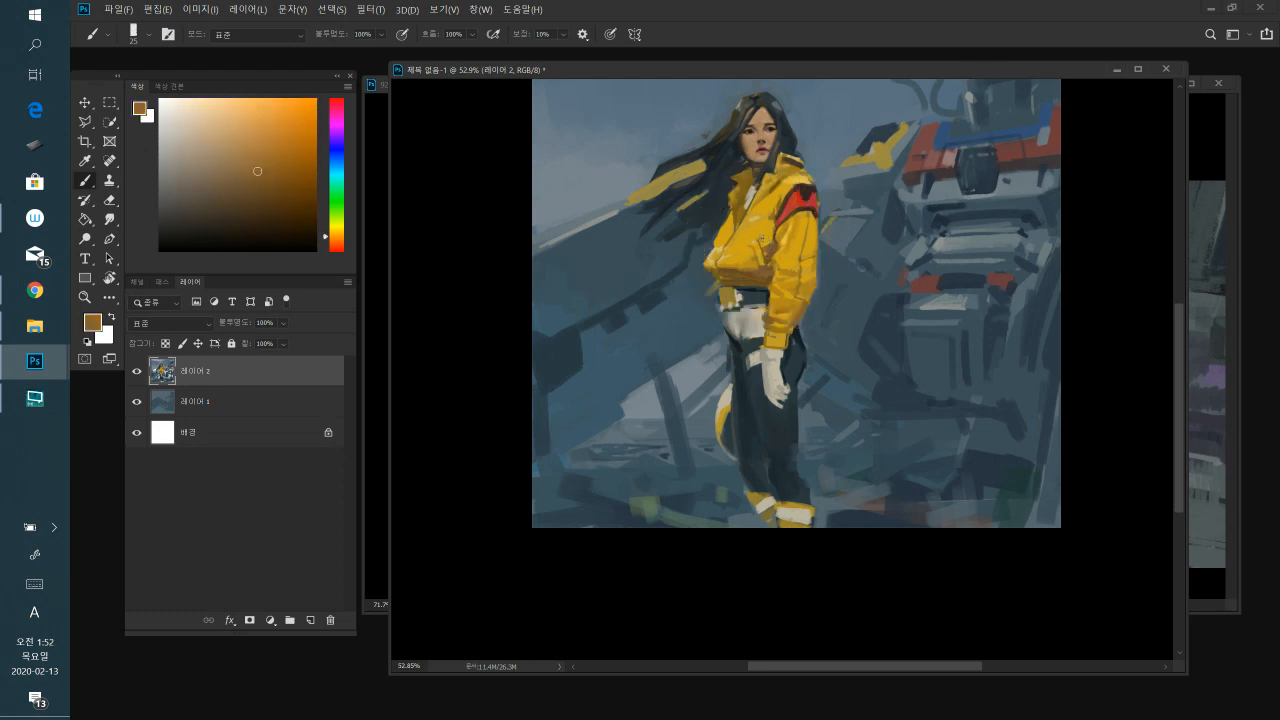
alt+click(764, 233)
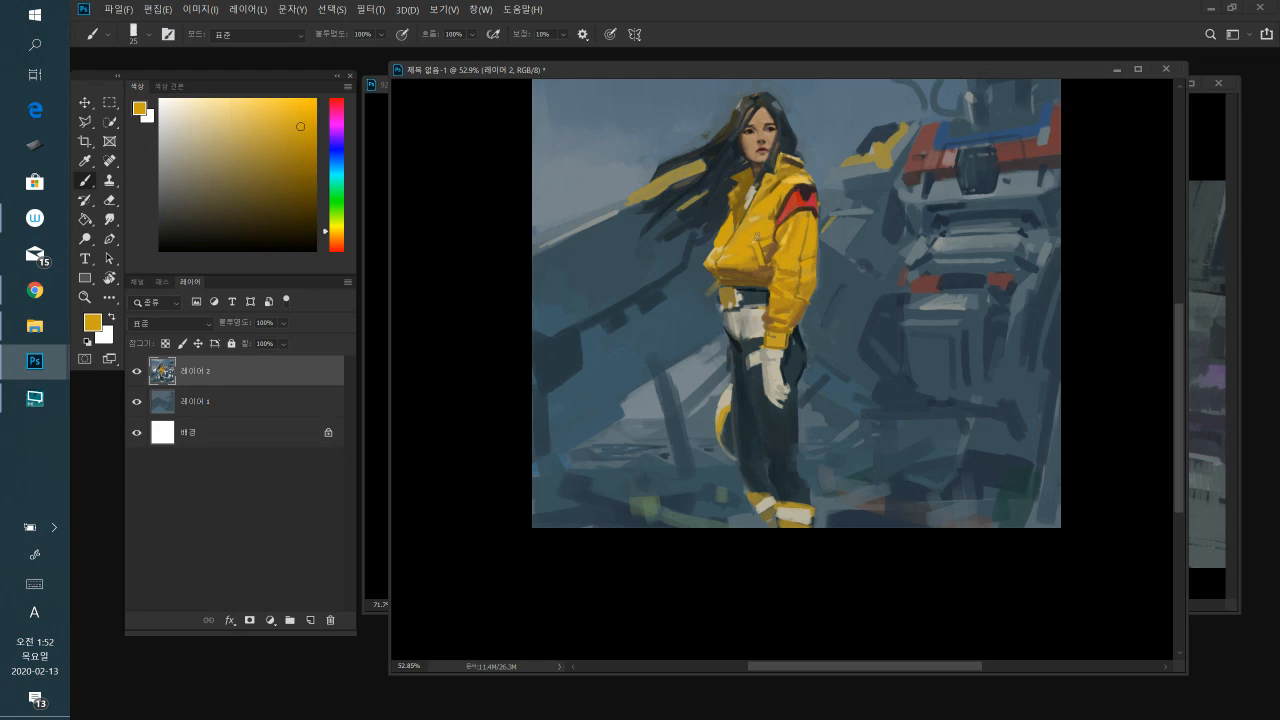
- Refine the front pocket's edge with sampled brown at brush size 10 and the jacket front with sampled yellow at size 25
alt+click(771, 250)
key(bracketleft)
key(bracketleft)
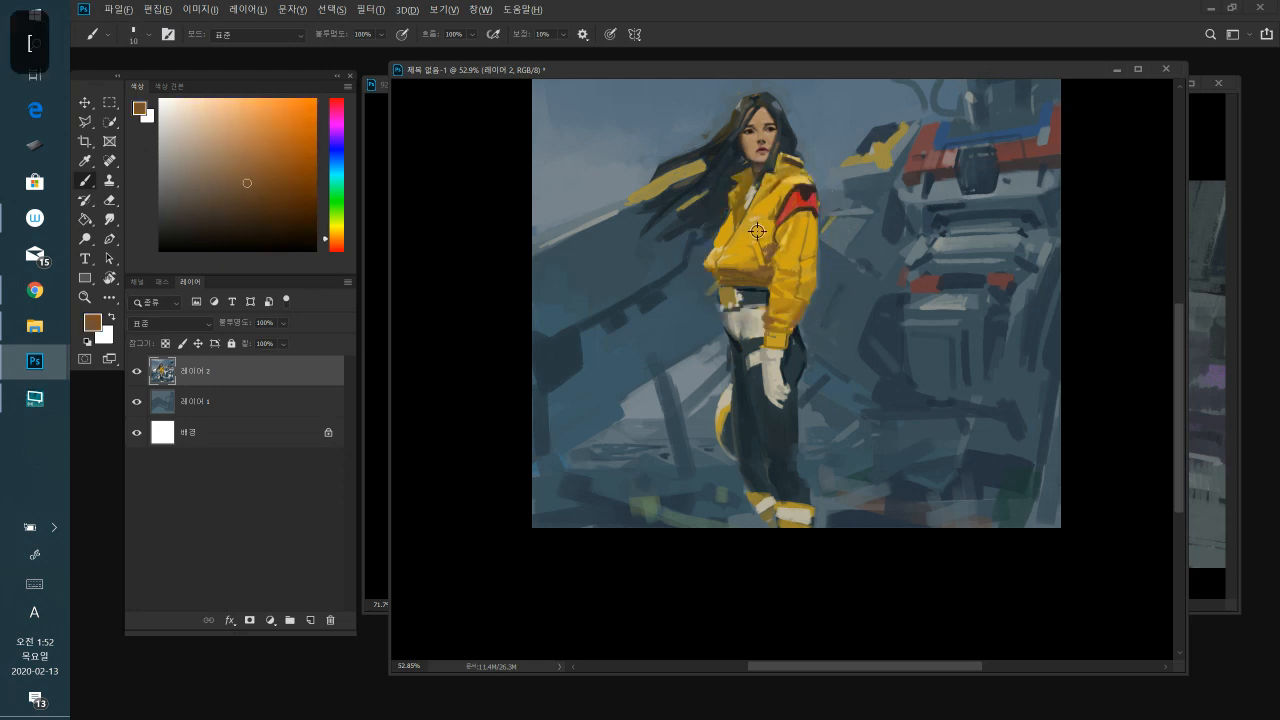
alt+click(756, 232)
key(bracketright)
key(bracketright)
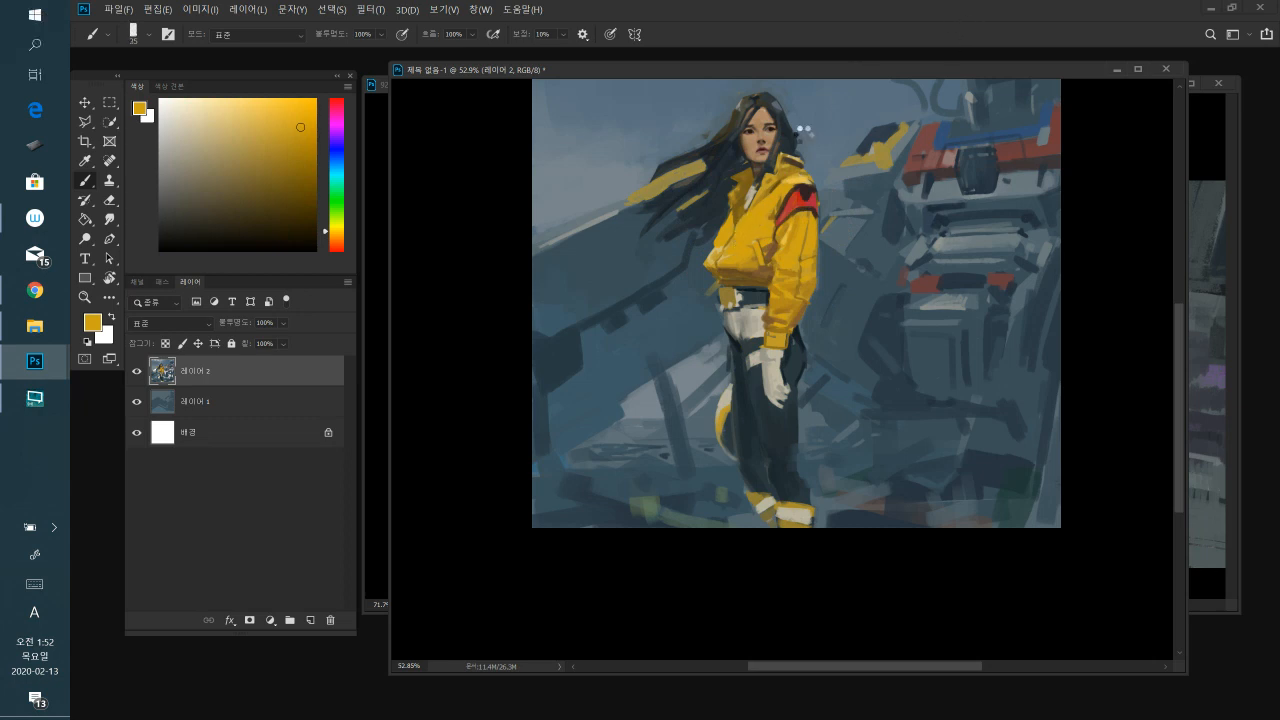
- Paint the shoulder seam beside the red armband with light yellow and dark brown at brush size 8
mouse_move(764, 217)
mouse_down()
mouse_move(795, 210)
mouse_move(787, 285)
mouse_up()
key(b)
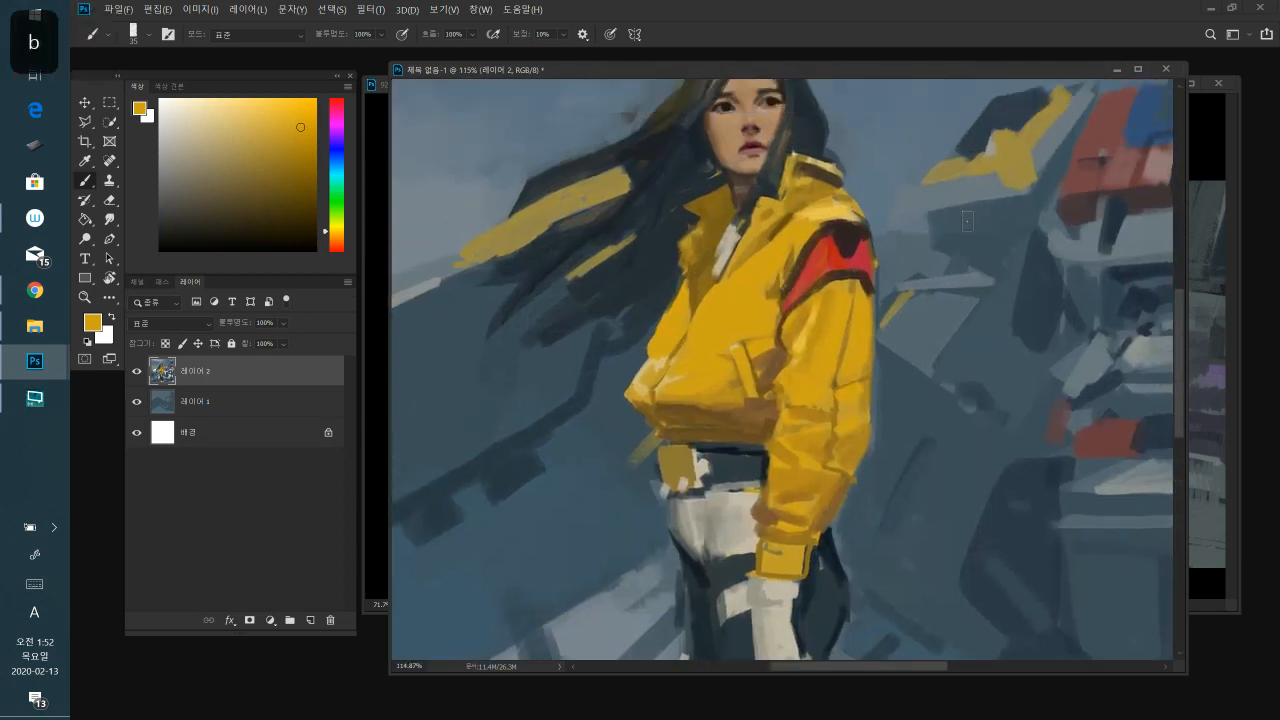
key(bracketleft)
key(bracketleft)
key(bracketleft)
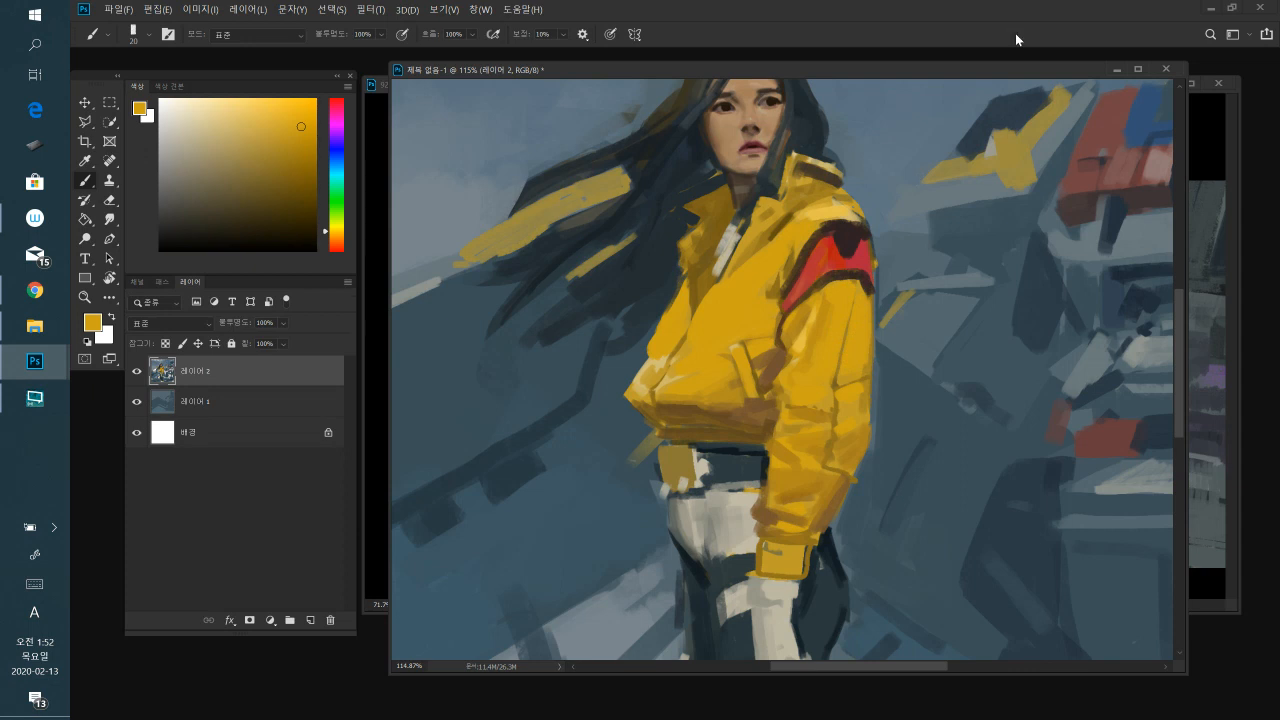
alt+click(803, 228)
alt+click(830, 213)
key(bracketleft)
drag(784, 272, 796, 232)
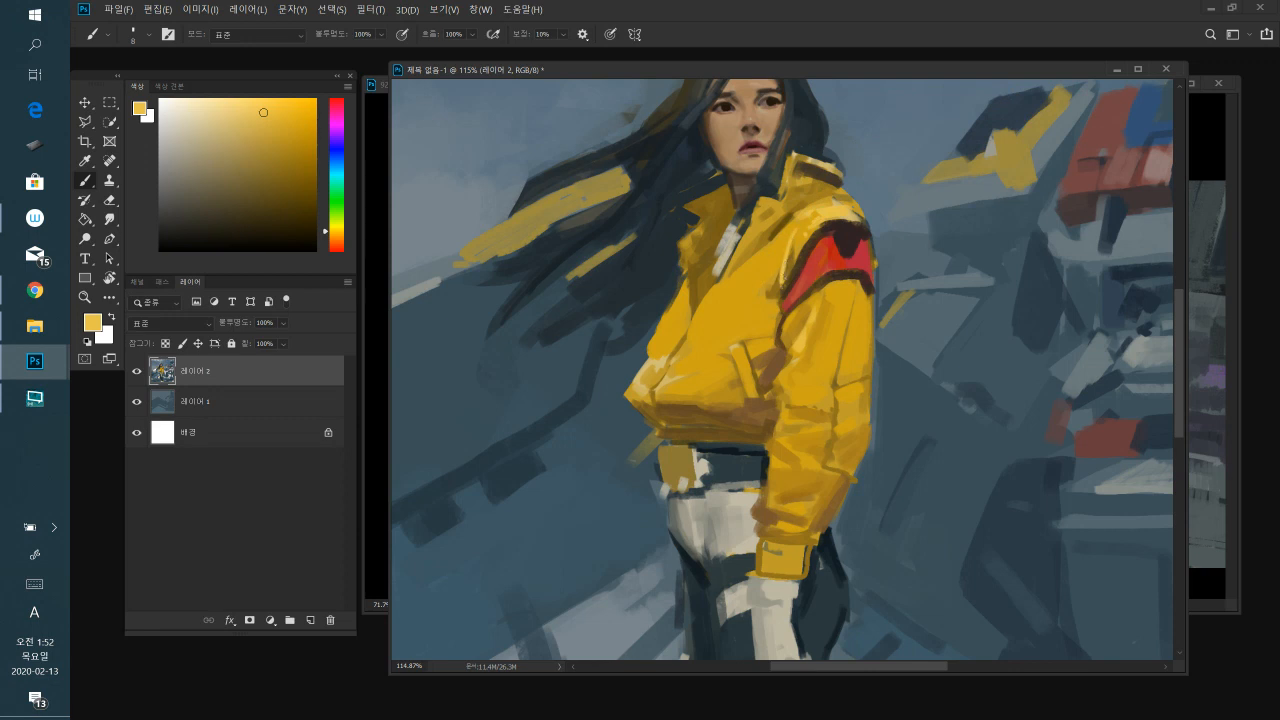
alt+click(726, 416)
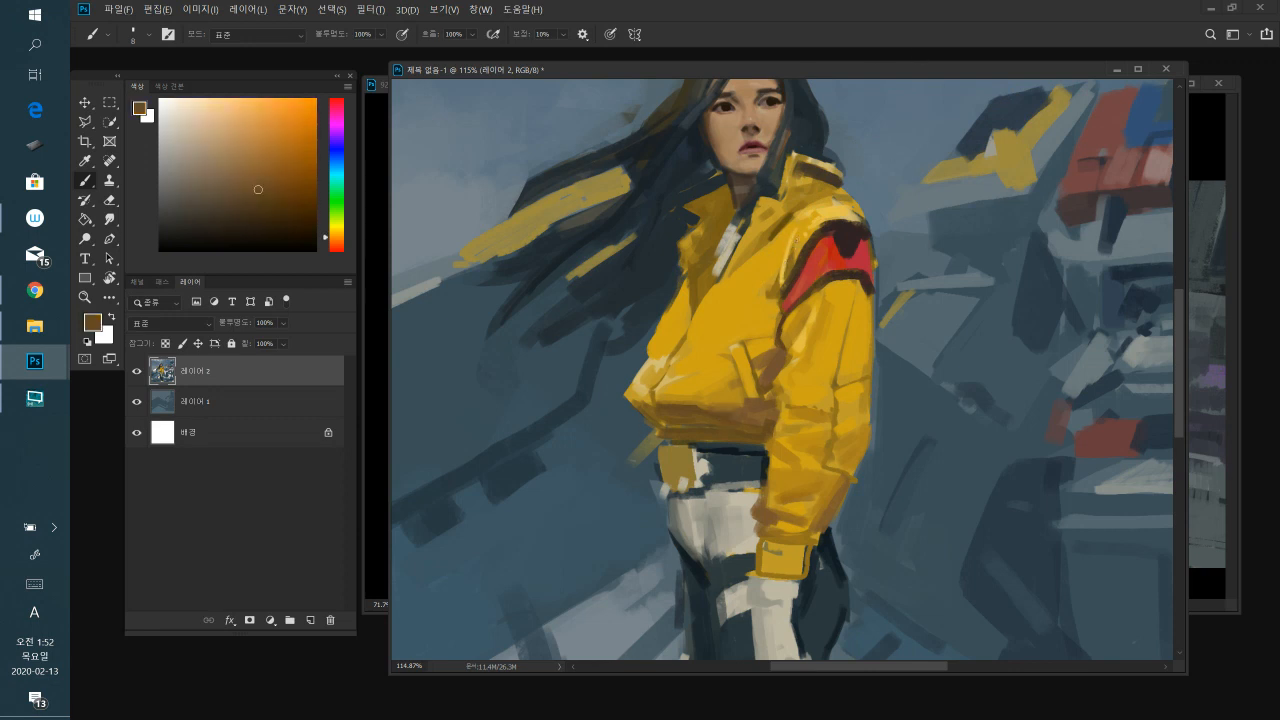
mouse_move(795, 256)
mouse_down()
mouse_move(793, 238)
mouse_move(782, 273)
mouse_move(785, 249)
mouse_up()
alt+click(790, 243)
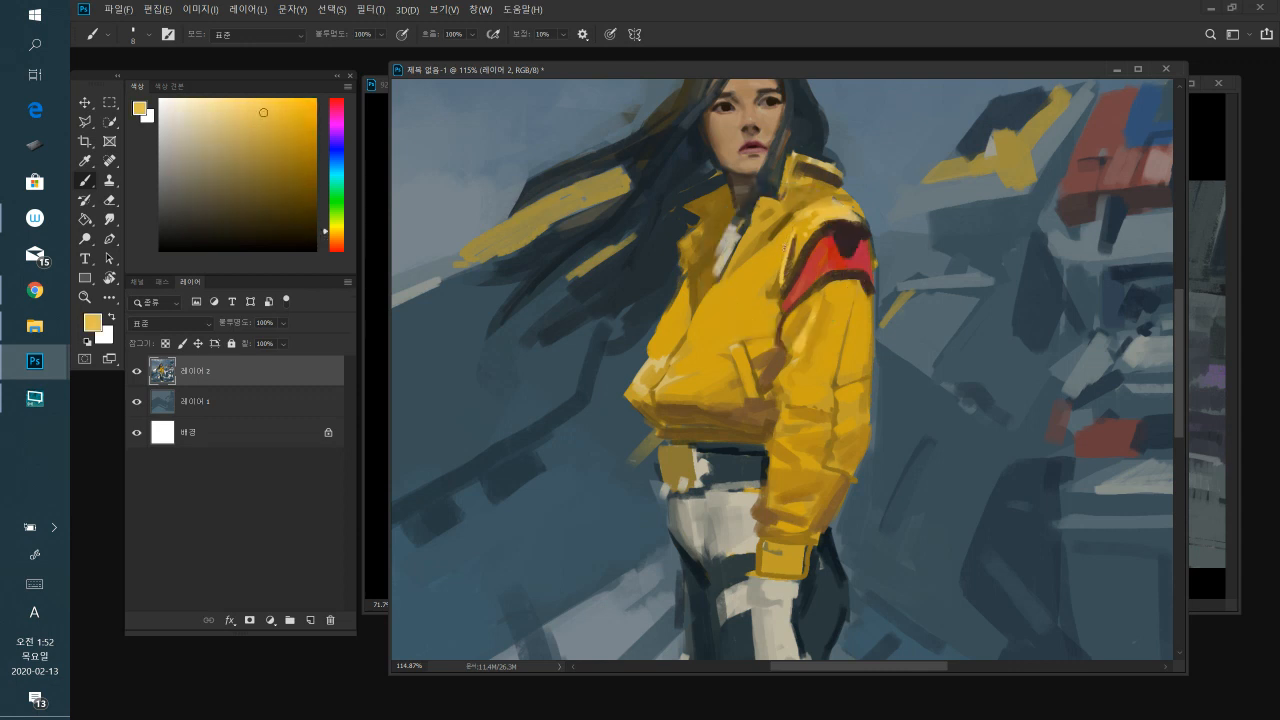
- Model the folds and outer seam of the upper sleeve below the armband with light yellow and sampled ochres
drag(818, 306, 827, 296)
alt+click(849, 298)
alt+click(844, 303)
alt+click(840, 329)
alt+click(845, 308)
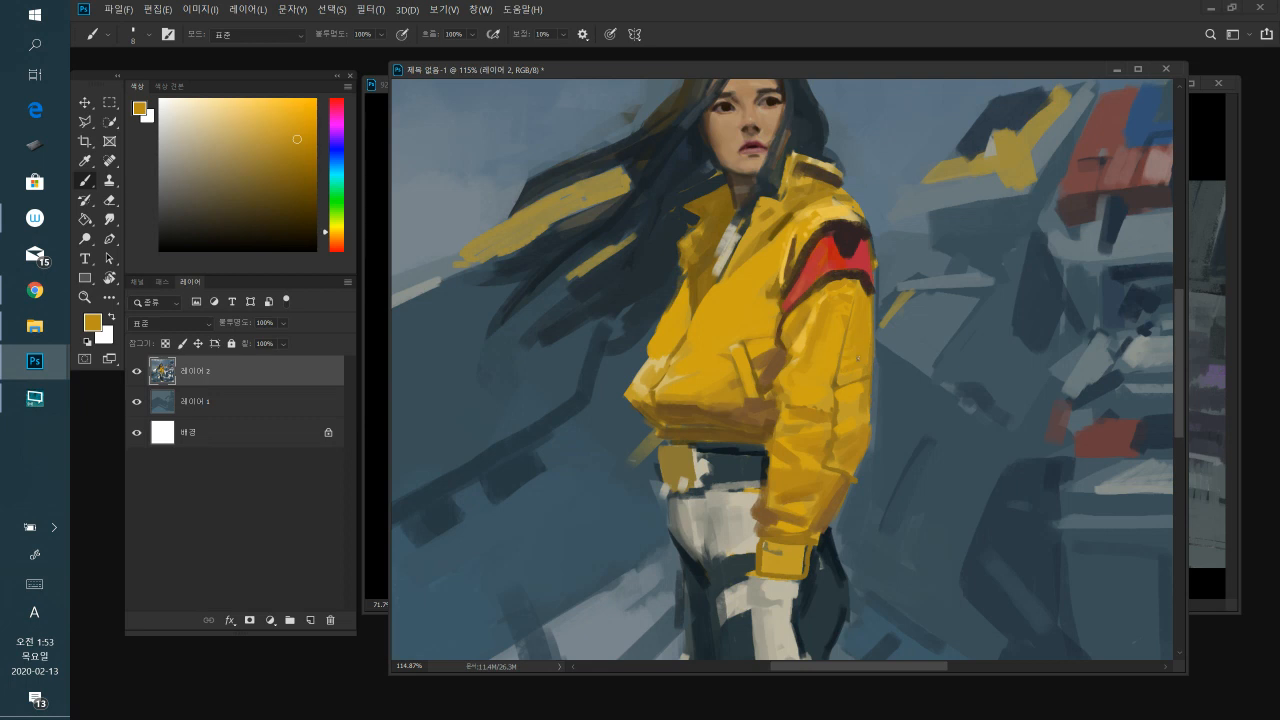
alt+click(847, 364)
alt+click(858, 347)
- Paint soft diagonal folds across the jacket's chest with sampled yellows and ochres, reducing the brush to size 6
alt+click(730, 294)
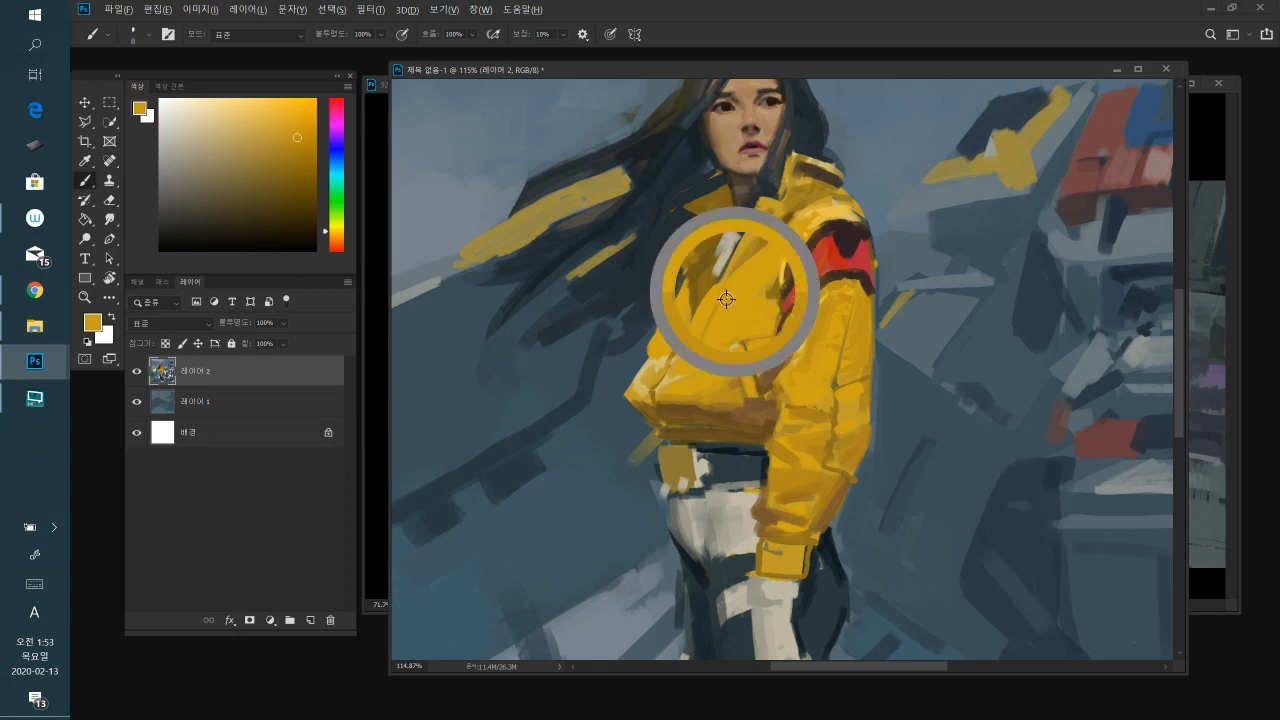
alt+click(765, 238)
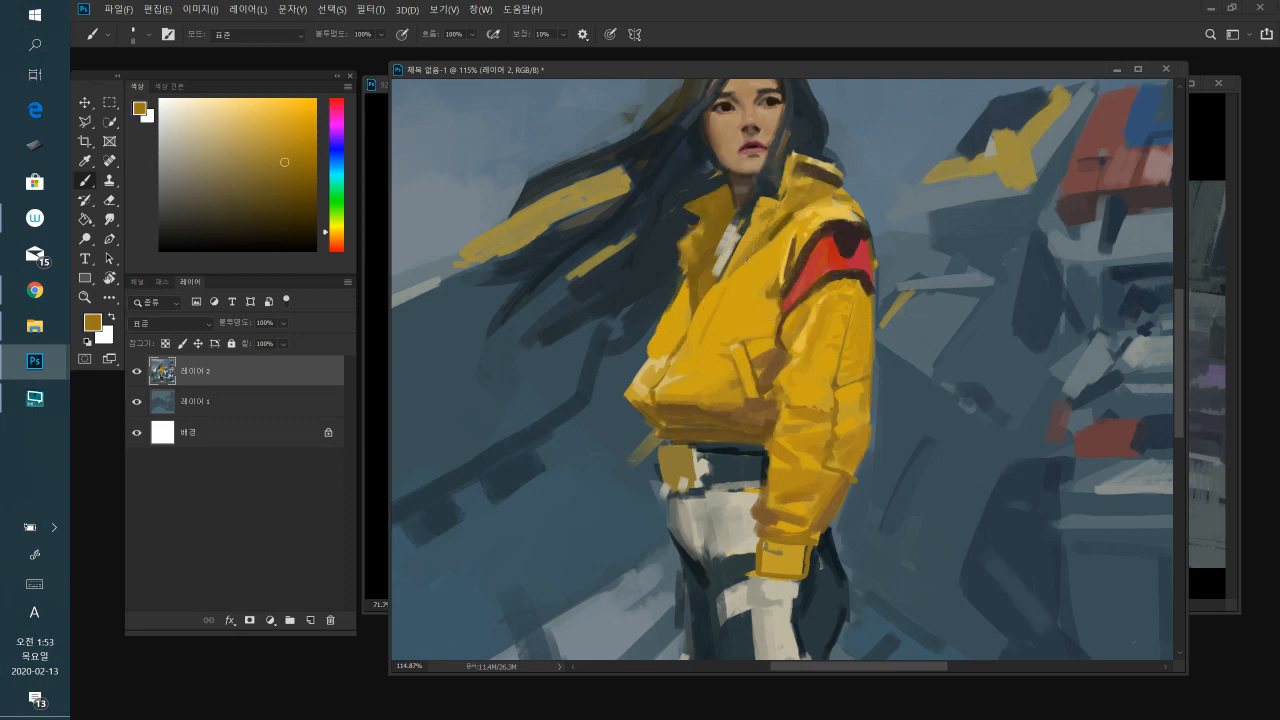
mouse_move(739, 272)
mouse_down()
mouse_move(757, 261)
mouse_move(731, 283)
mouse_up()
alt+click(746, 280)
alt+click(818, 327)
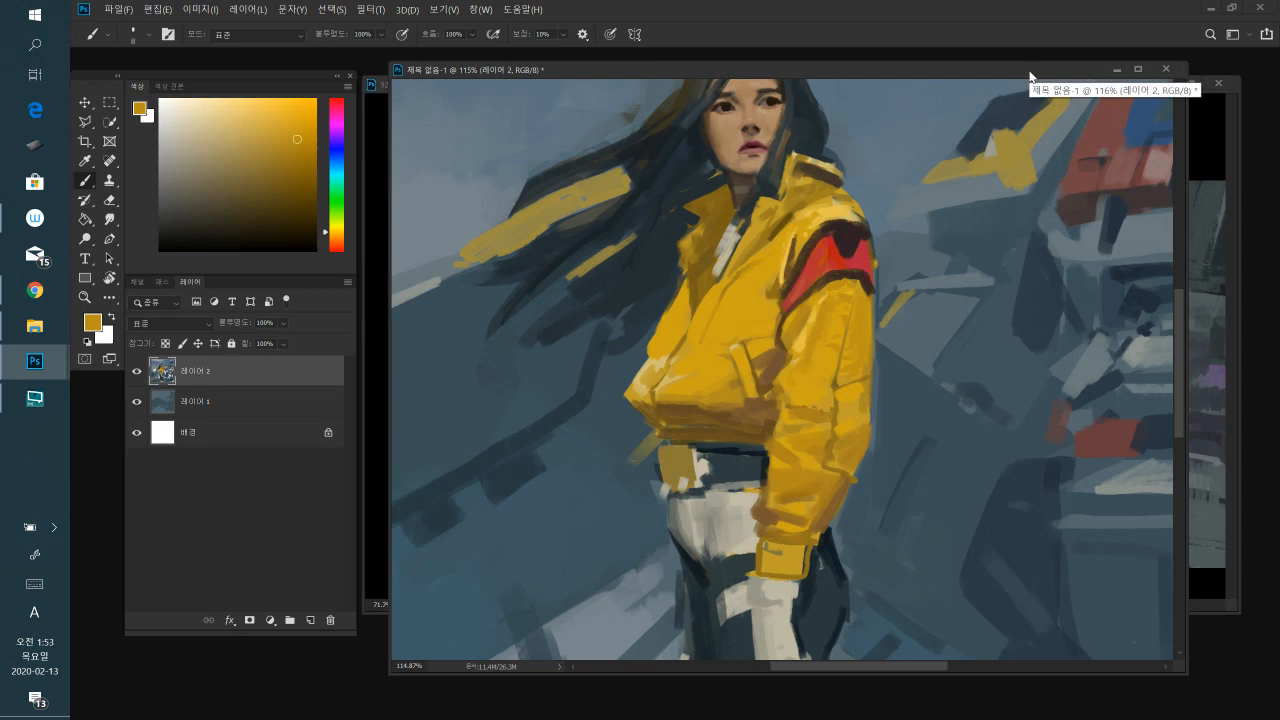
key(bracketleft)
key(bracketleft)
alt+click(766, 263)
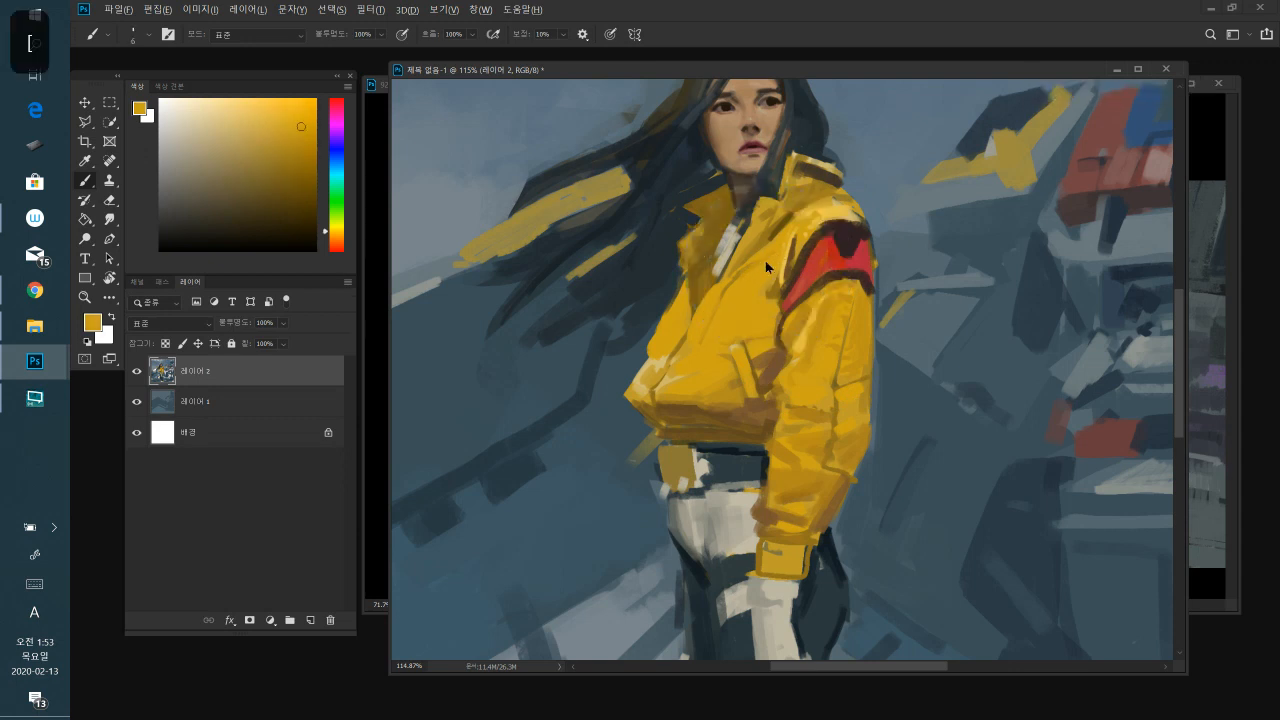
click(296, 143)
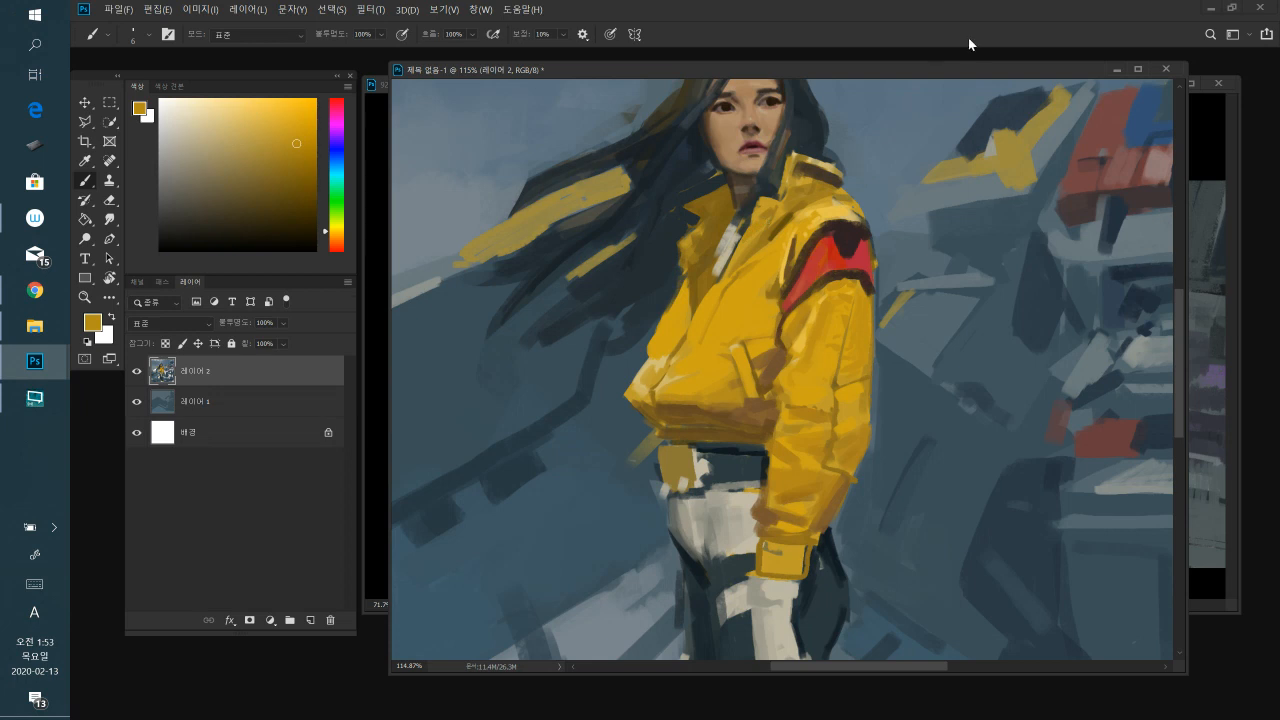
- Shade the jacket's collar and front opening with sampled yellows and a dark yellow-brown
alt+click(764, 204)
mouse_move(757, 198)
mouse_down()
mouse_move(755, 212)
mouse_move(770, 199)
mouse_up()
alt+click(780, 211)
alt+click(767, 236)
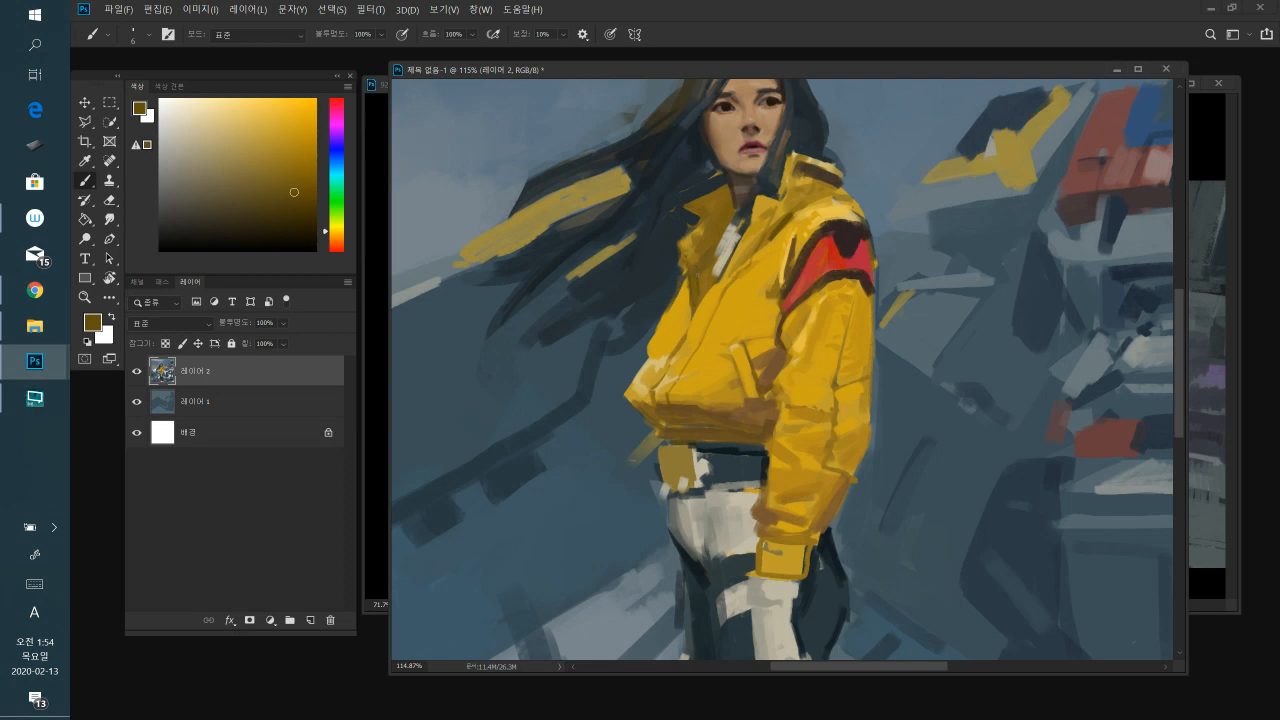
drag(694, 246, 695, 262)
mouse_move(206, 150)
mouse_down()
mouse_move(197, 169)
mouse_move(189, 149)
mouse_up()
alt+click(752, 245)
alt+click(758, 208)
alt+click(768, 212)
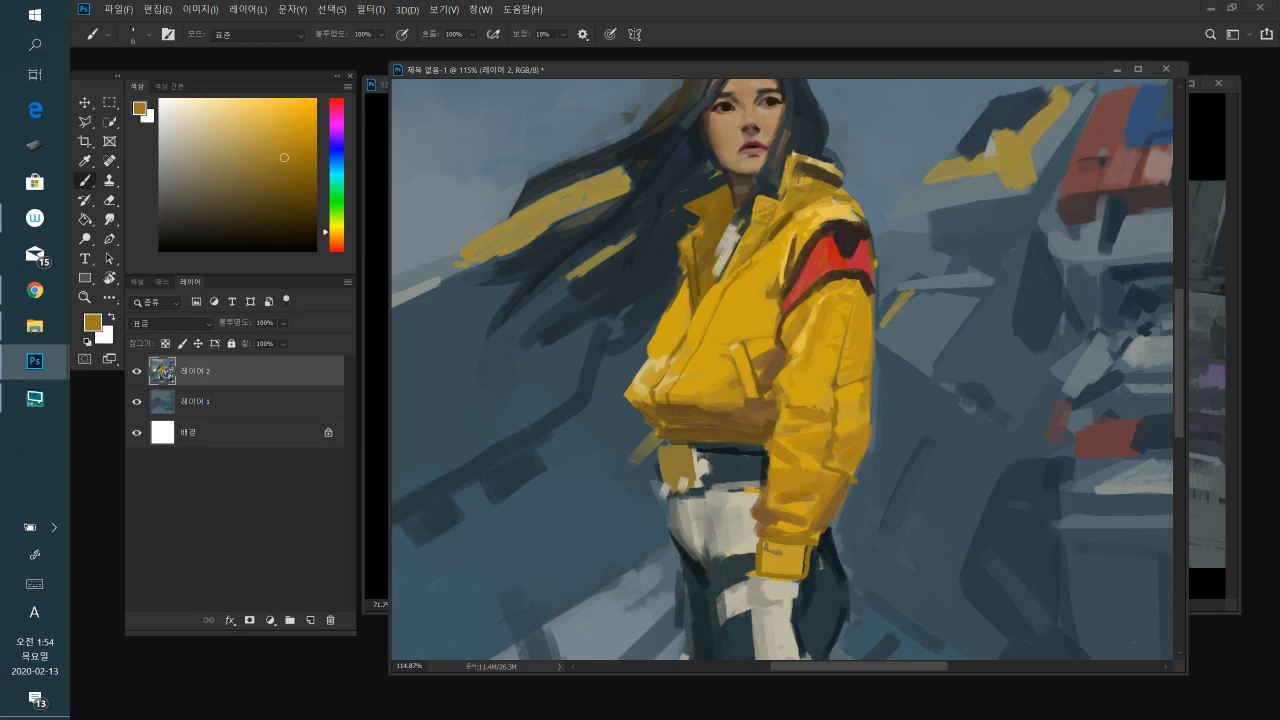
- Add a dark zipper line along the lapel and small light snaps on the jacket's opposite front edge
alt+click(757, 228)
alt+click(782, 225)
alt+click(724, 240)
click(696, 278)
drag(749, 210, 733, 252)
- Draw a dark brown slit along the jacket's front pocket opening
alt+click(736, 356)
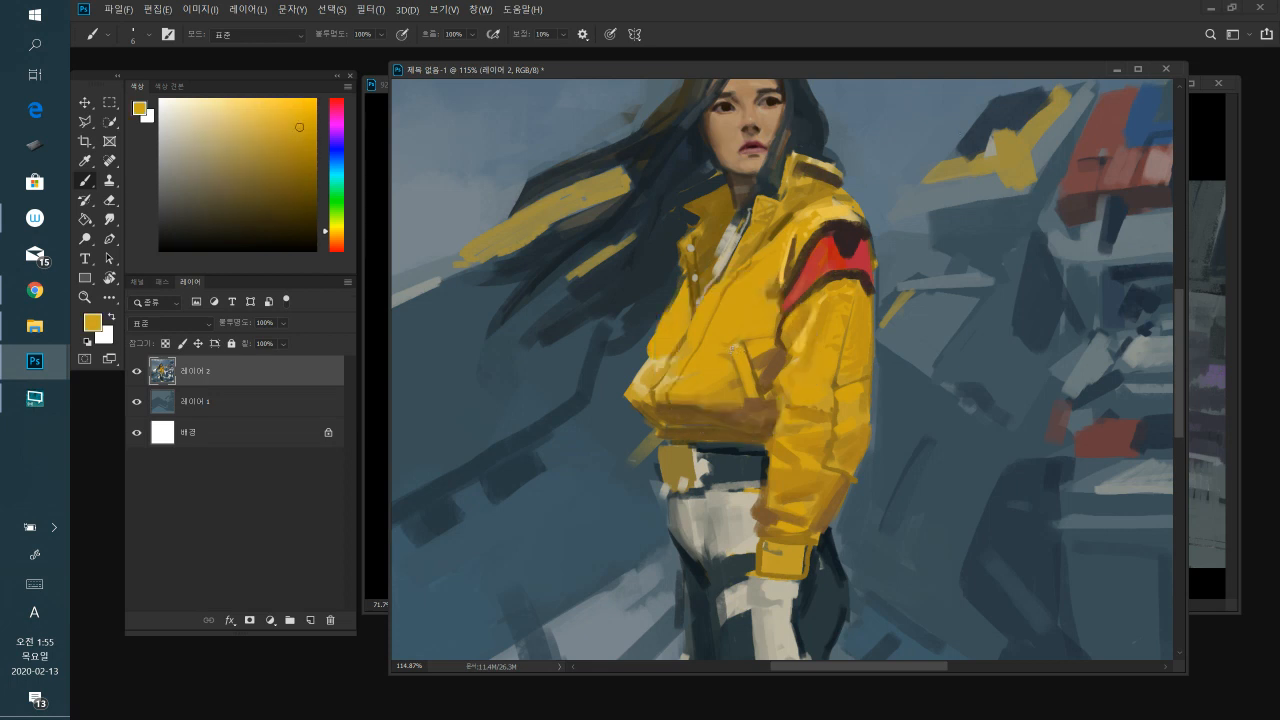
alt+click(834, 274)
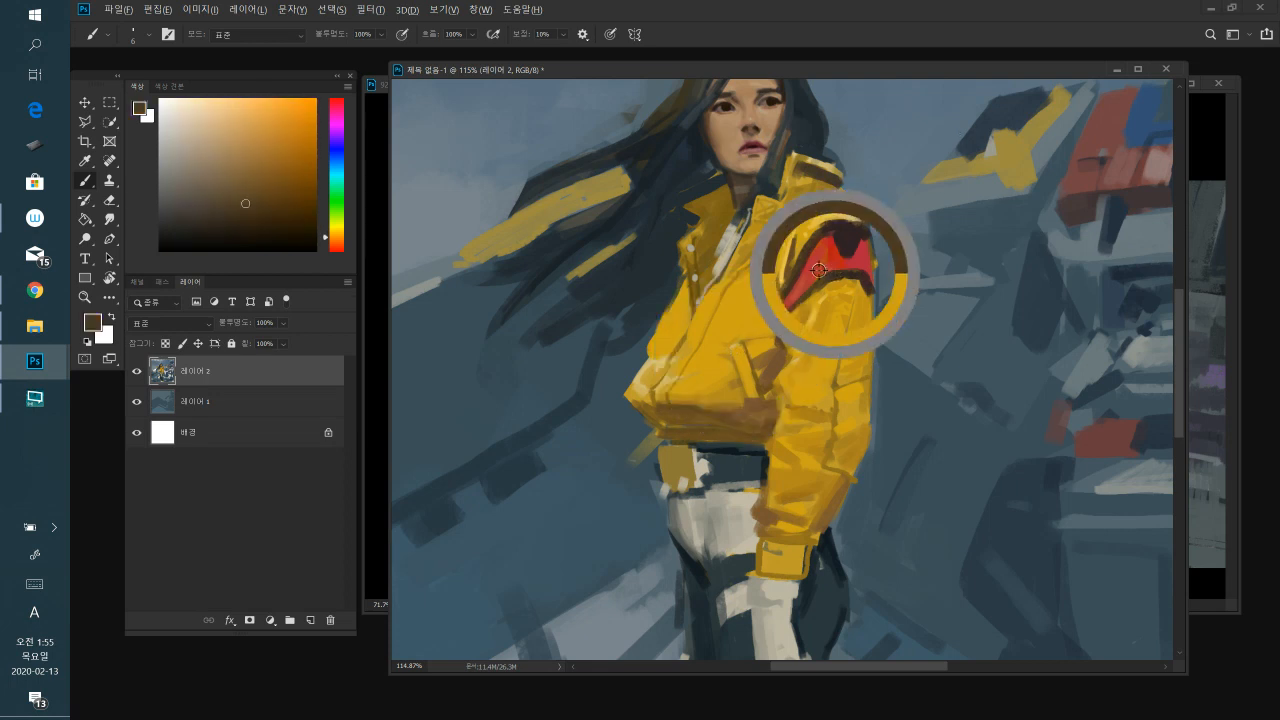
drag(743, 343, 757, 400)
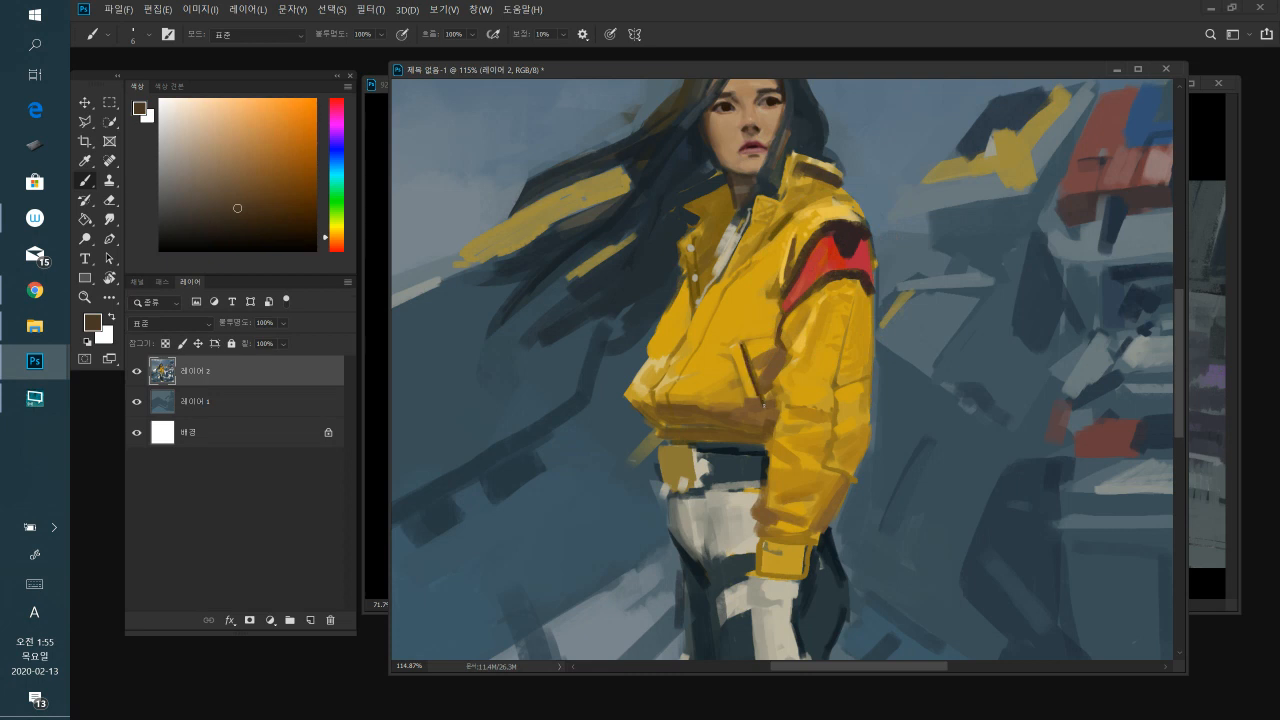
- Clean up the armband's black and red shapes and its outer edge with sampled black, red, background blue-grey and yellow
alt+click(847, 228)
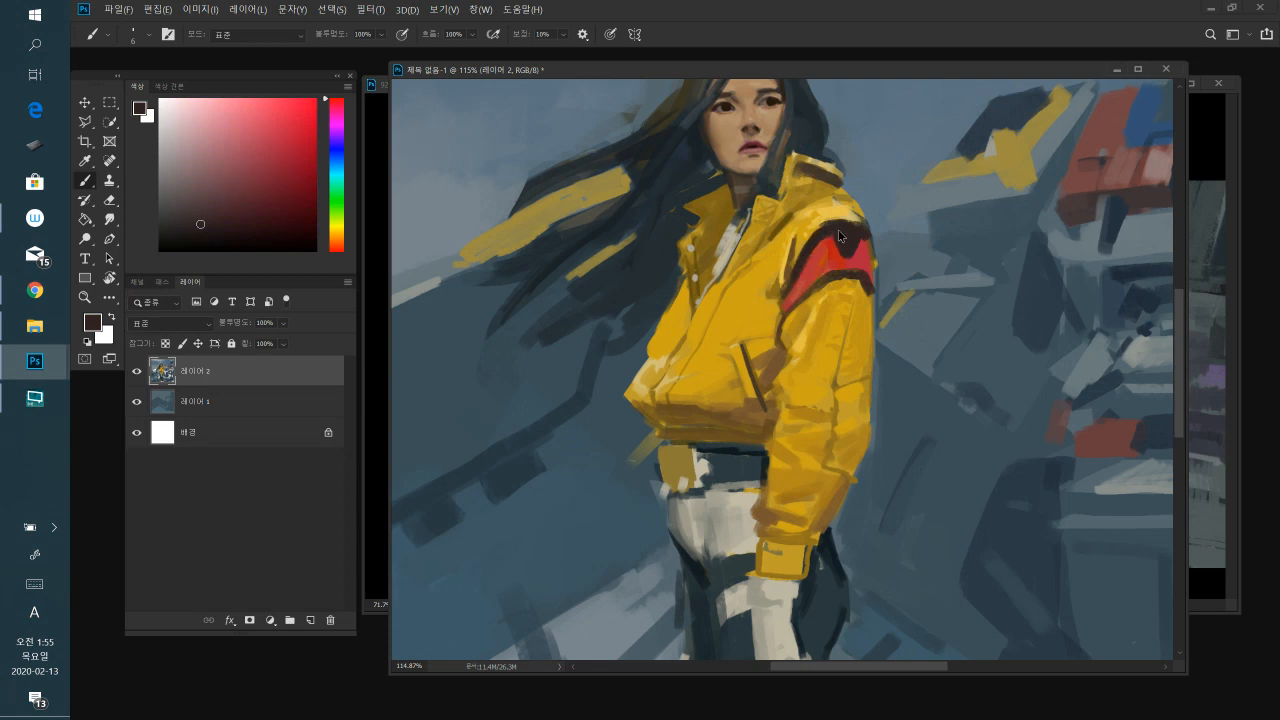
alt+click(836, 258)
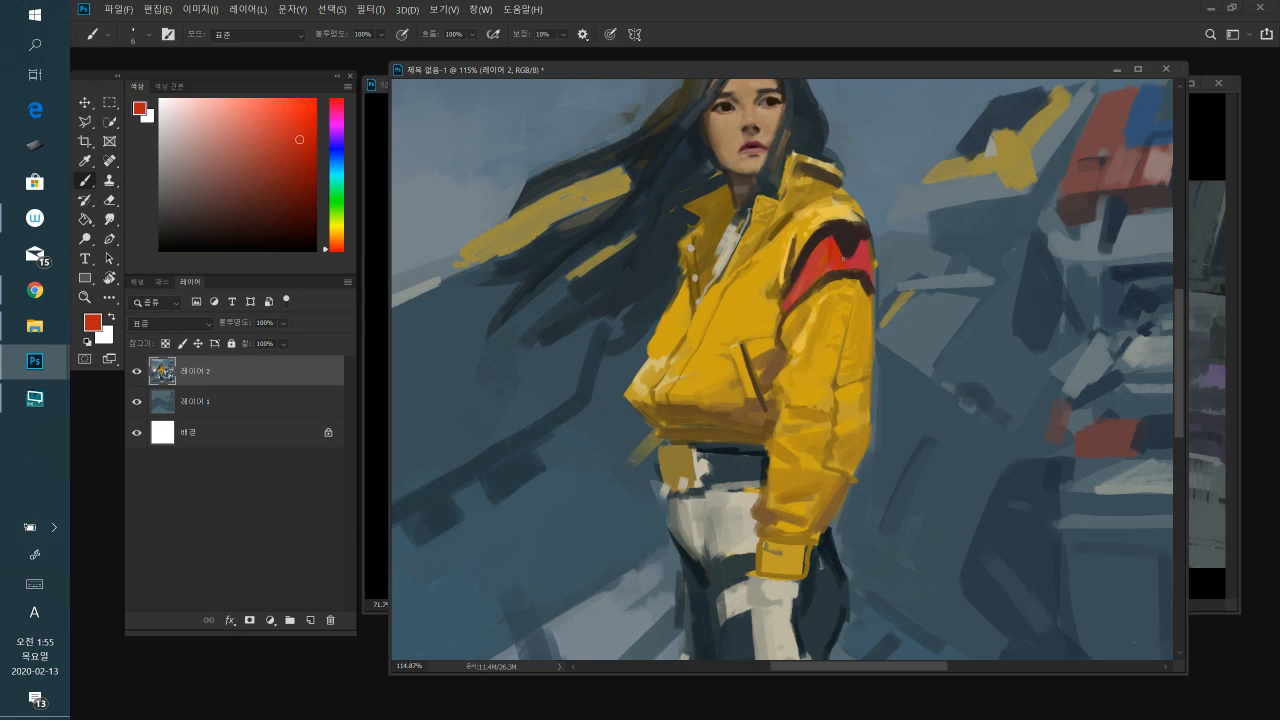
alt+click(868, 236)
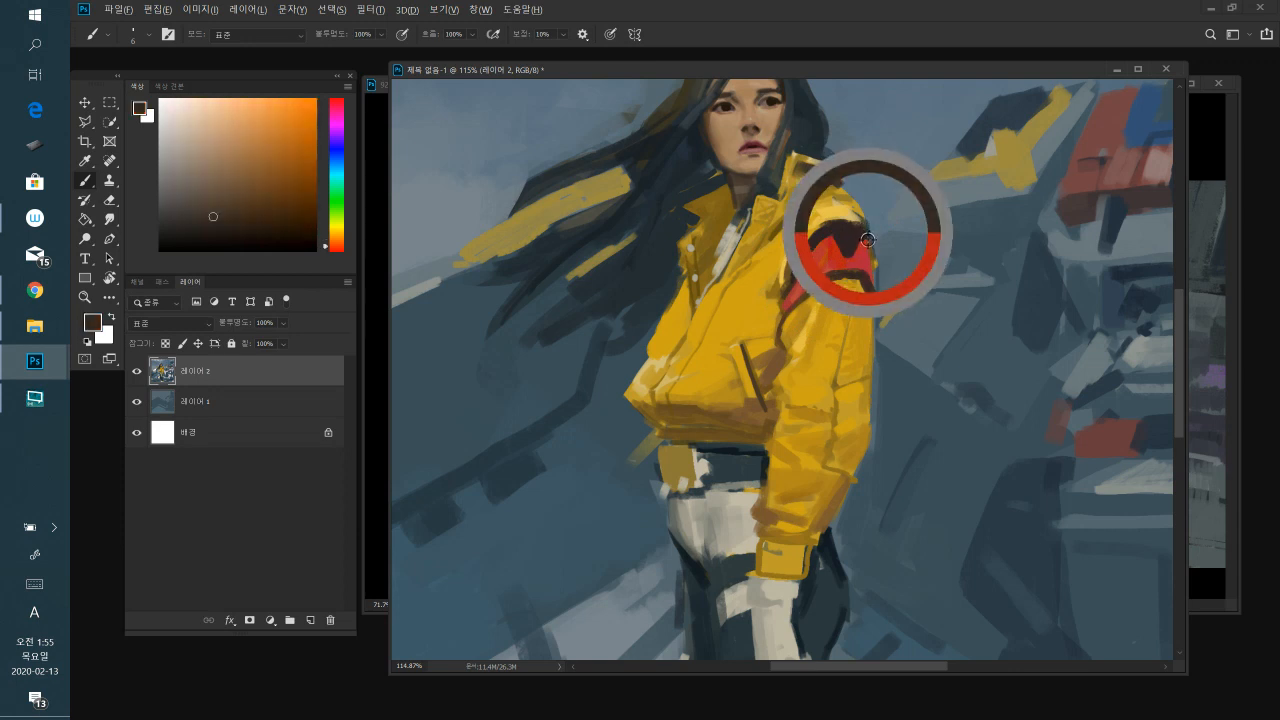
alt+click(878, 233)
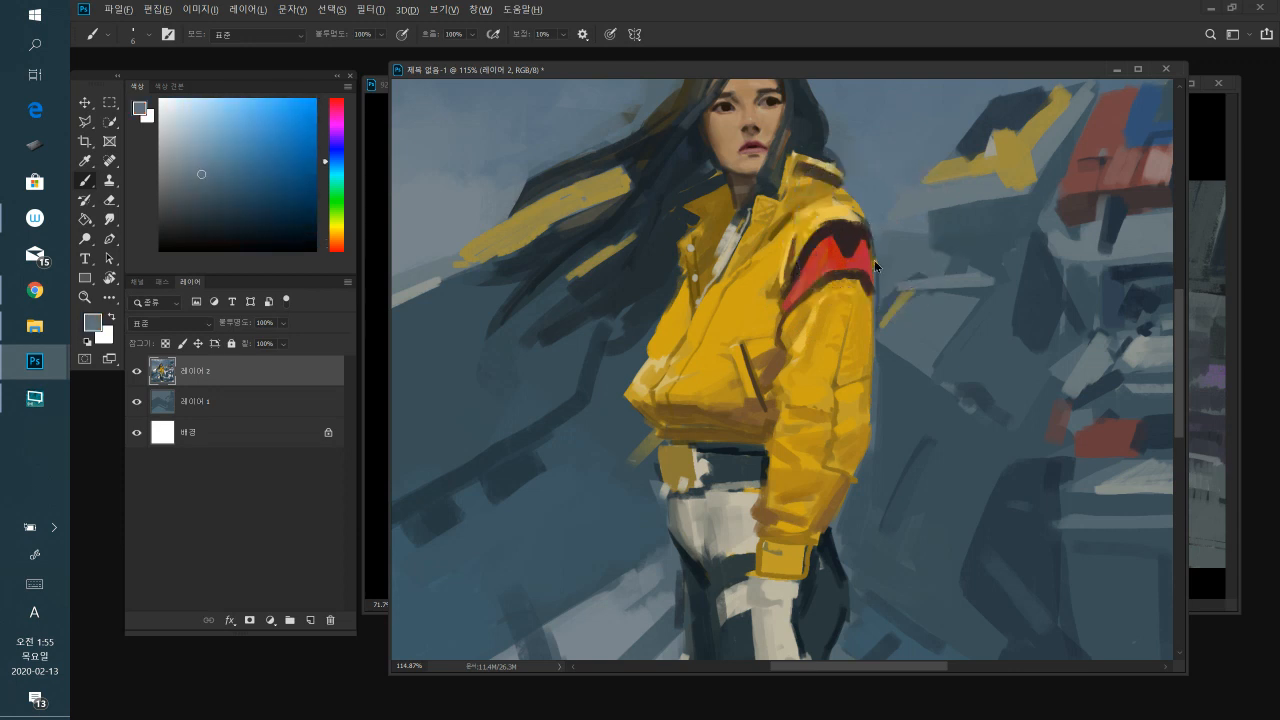
alt+click(865, 287)
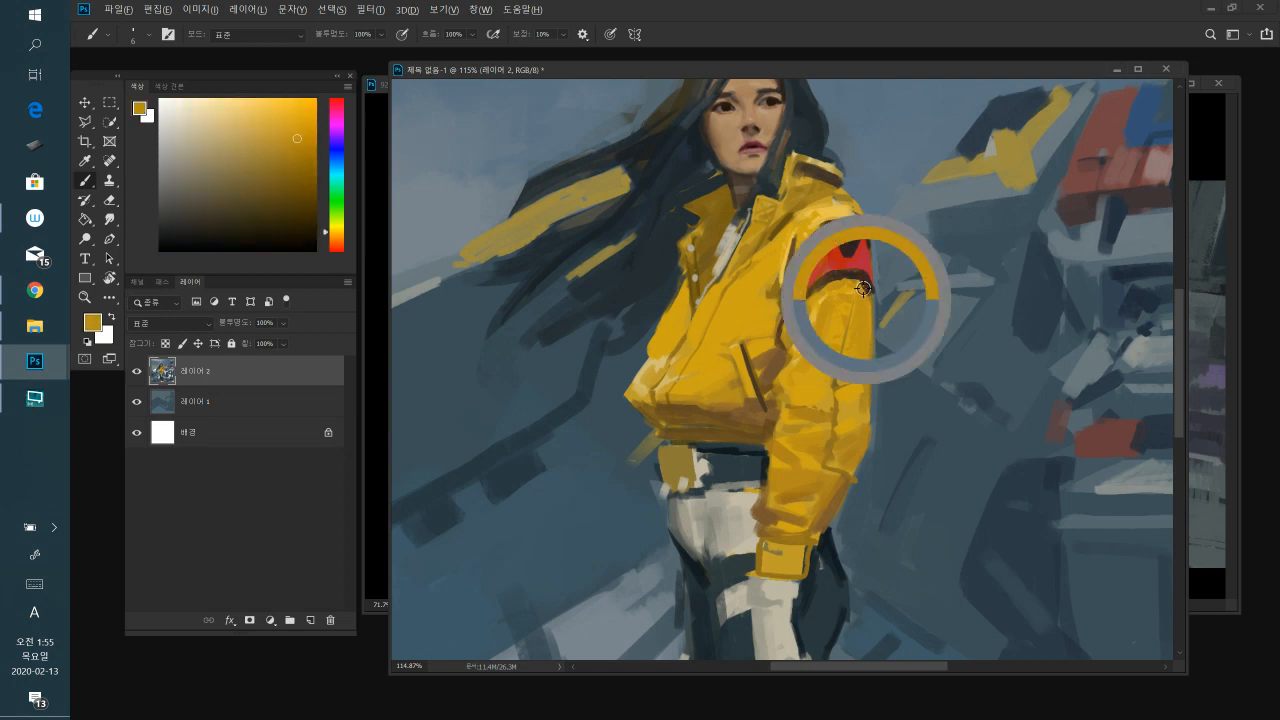
alt+click(871, 277)
- Thicken the front pocket slit with dark reddish-brown strokes
drag(738, 344, 753, 388)
drag(739, 346, 759, 405)
mouse_move(738, 349)
mouse_down()
mouse_move(760, 414)
mouse_move(742, 372)
mouse_up()
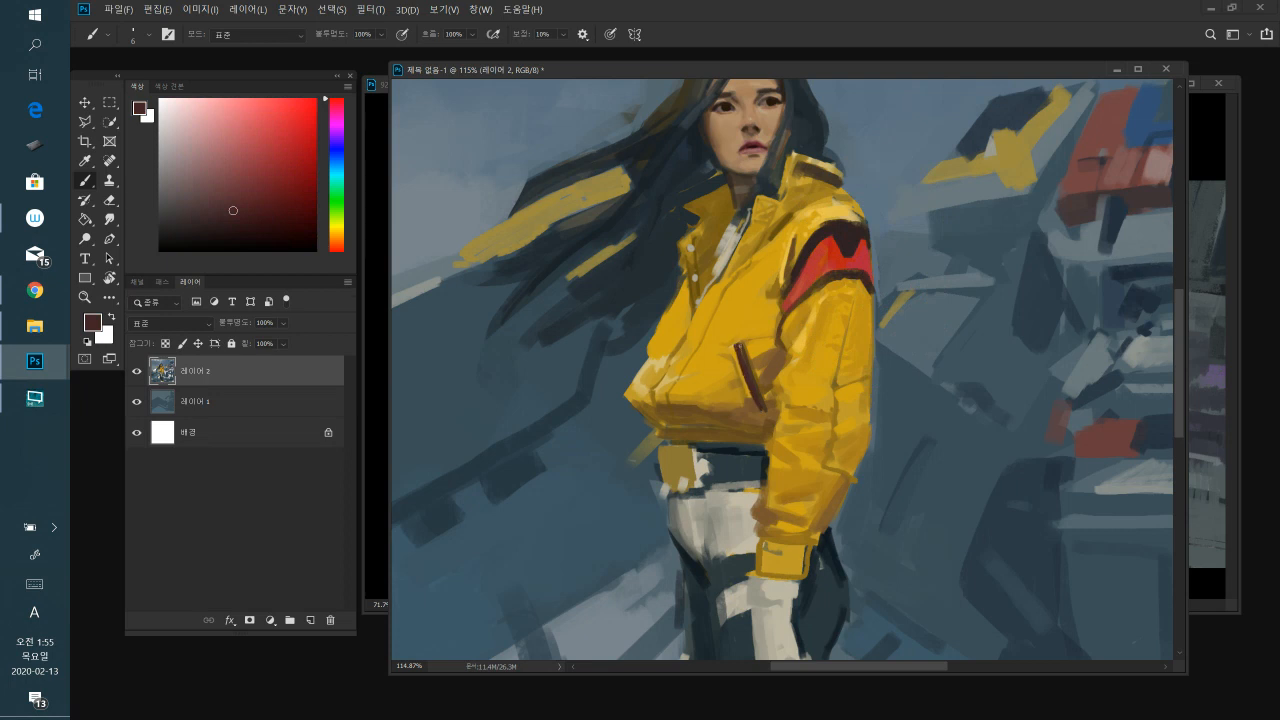
- Paint an orange-red tab on the pocket slit's upper end and a dark red tab on its lower end
alt+click(822, 258)
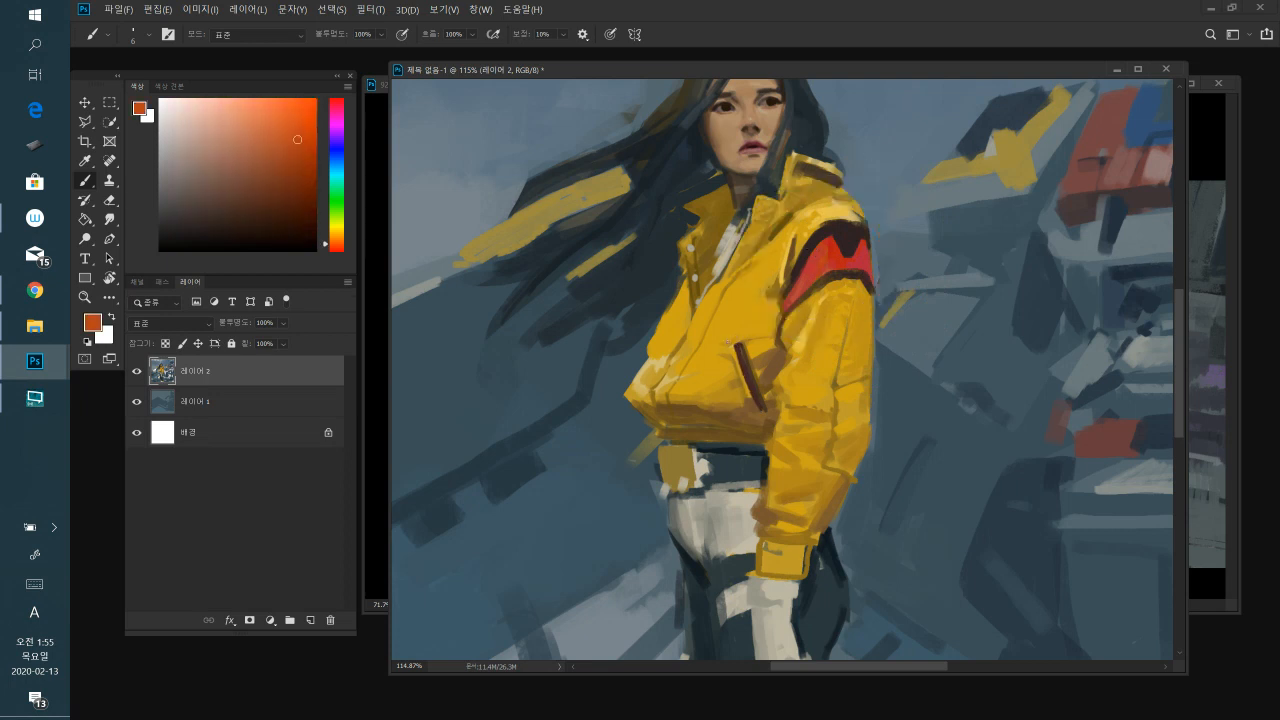
mouse_move(735, 345)
mouse_down()
mouse_move(725, 337)
mouse_move(738, 340)
mouse_up()
click(305, 167)
click(338, 249)
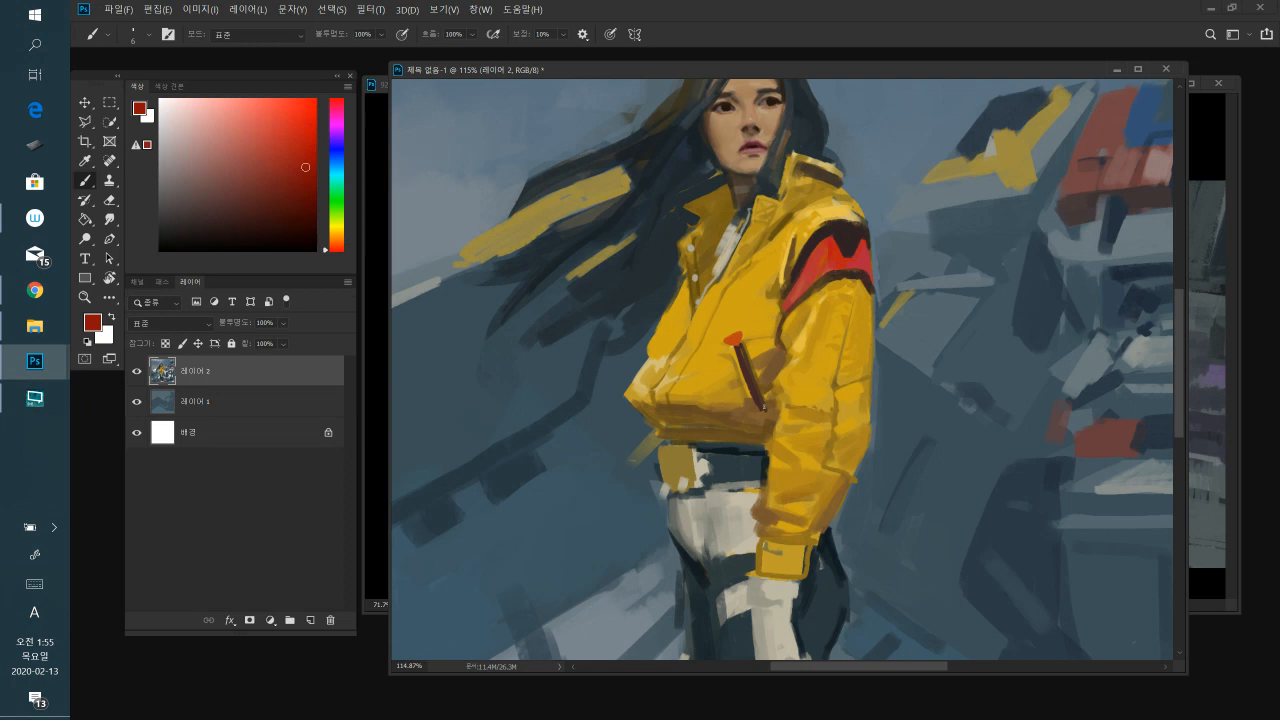
drag(762, 405, 766, 413)
click(268, 206)
drag(764, 409, 767, 415)
- Darken and widen the pocket slit with the armband's near-black, and refine its end tabs with sampled and darker reds
alt+click(832, 228)
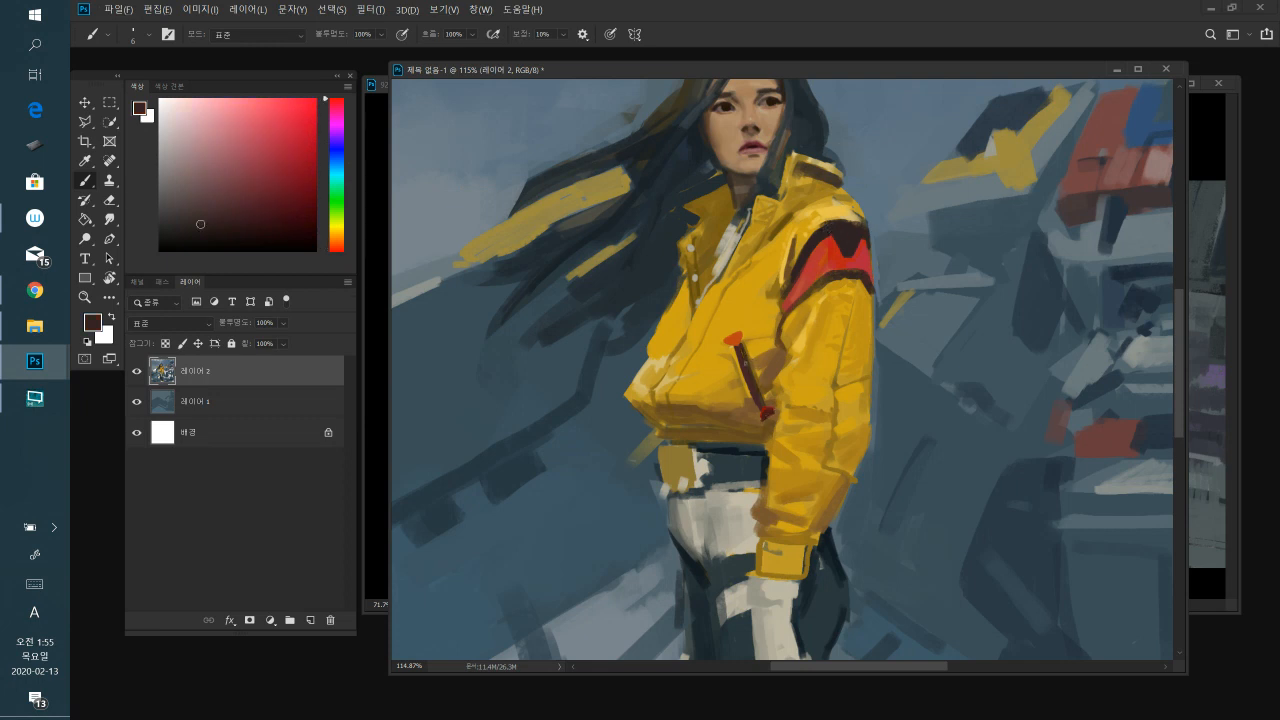
drag(738, 358, 762, 416)
alt+click(832, 254)
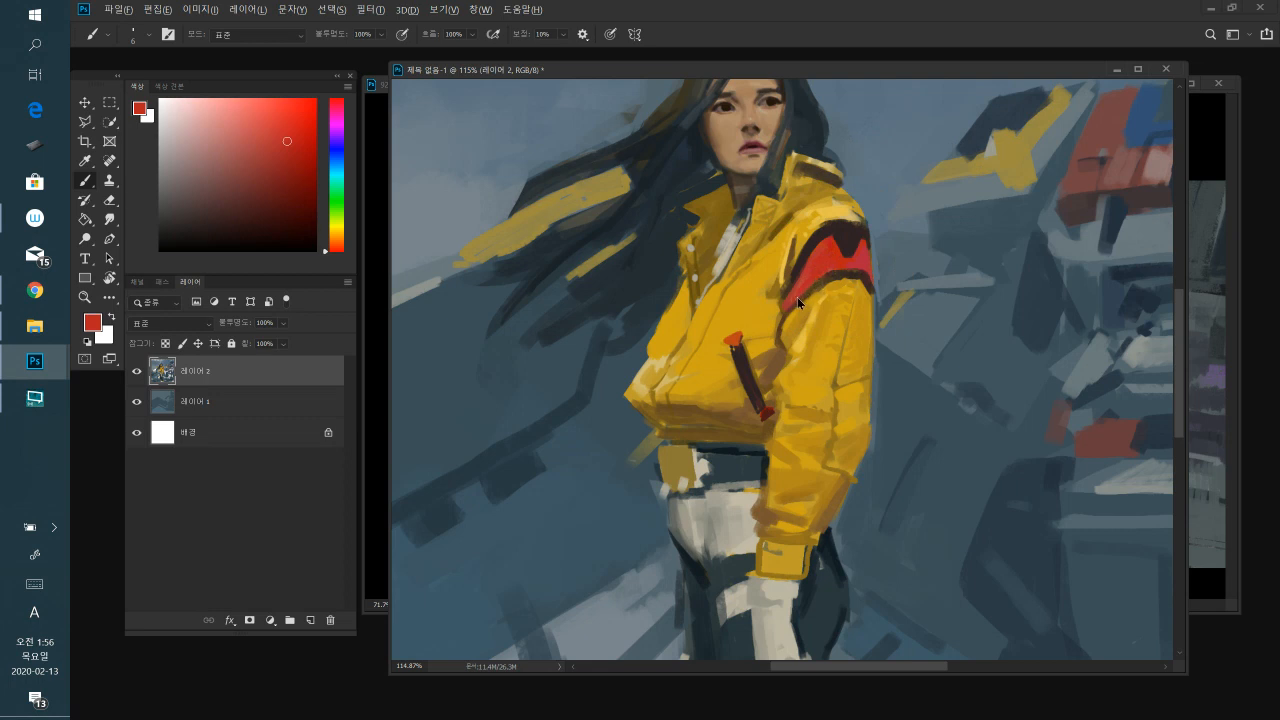
drag(257, 155, 272, 189)
- Paint yellow accents along the upper edges of the robot's shoulders with the jacket's sampled yellow at brush size 25
drag(920, 376, 885, 410)
drag(997, 423, 855, 390)
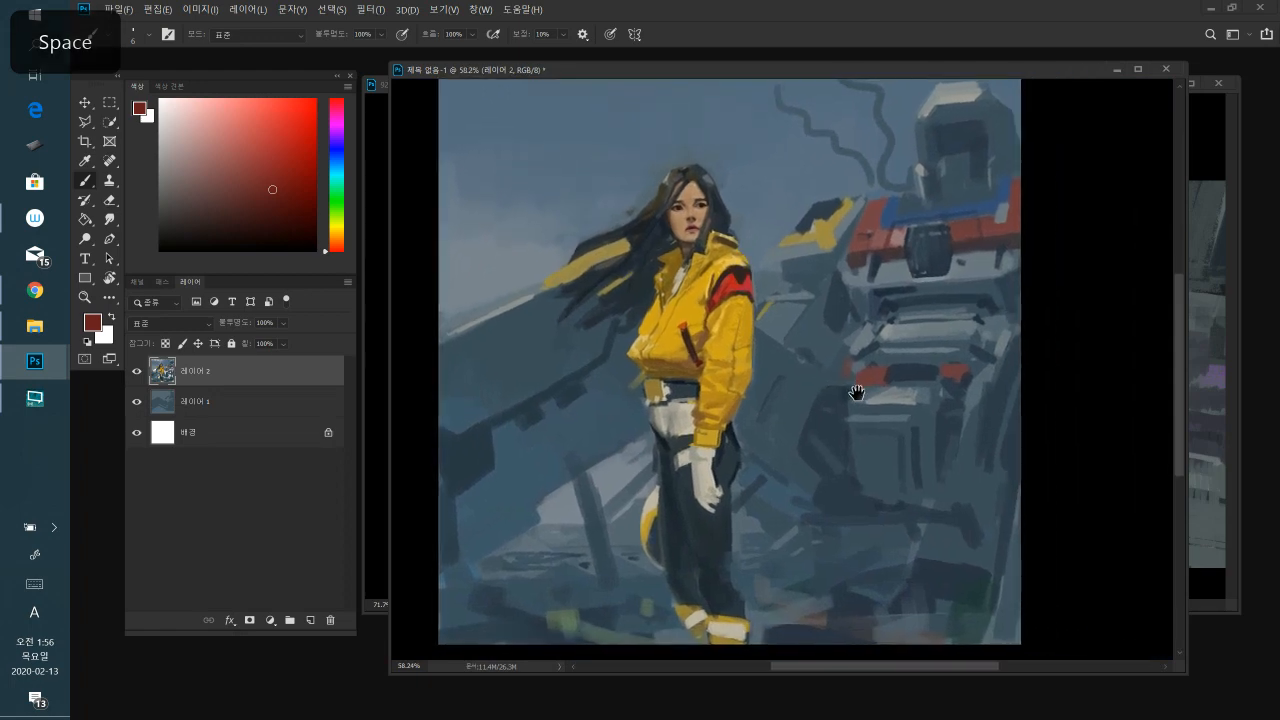
key(bracketright)
key(bracketright)
key(bracketright)
alt+click(695, 295)
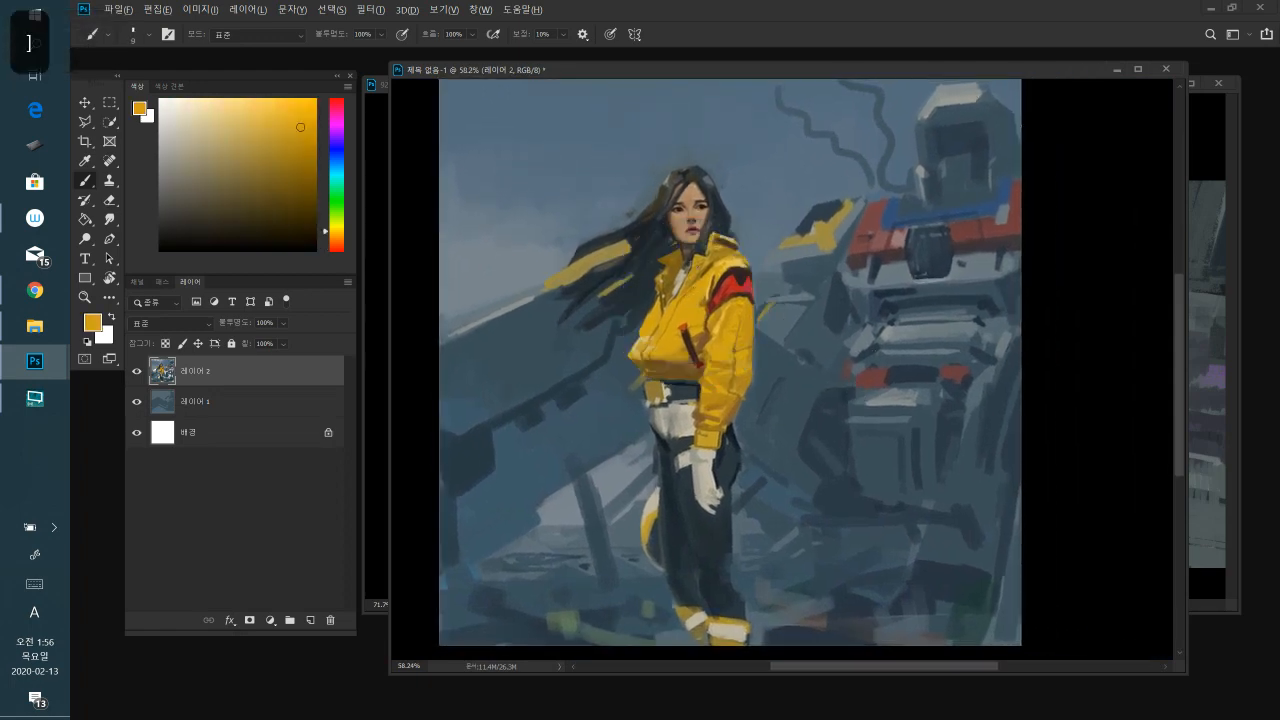
key(bracketright)
key(bracketright)
drag(1008, 176, 1032, 159)
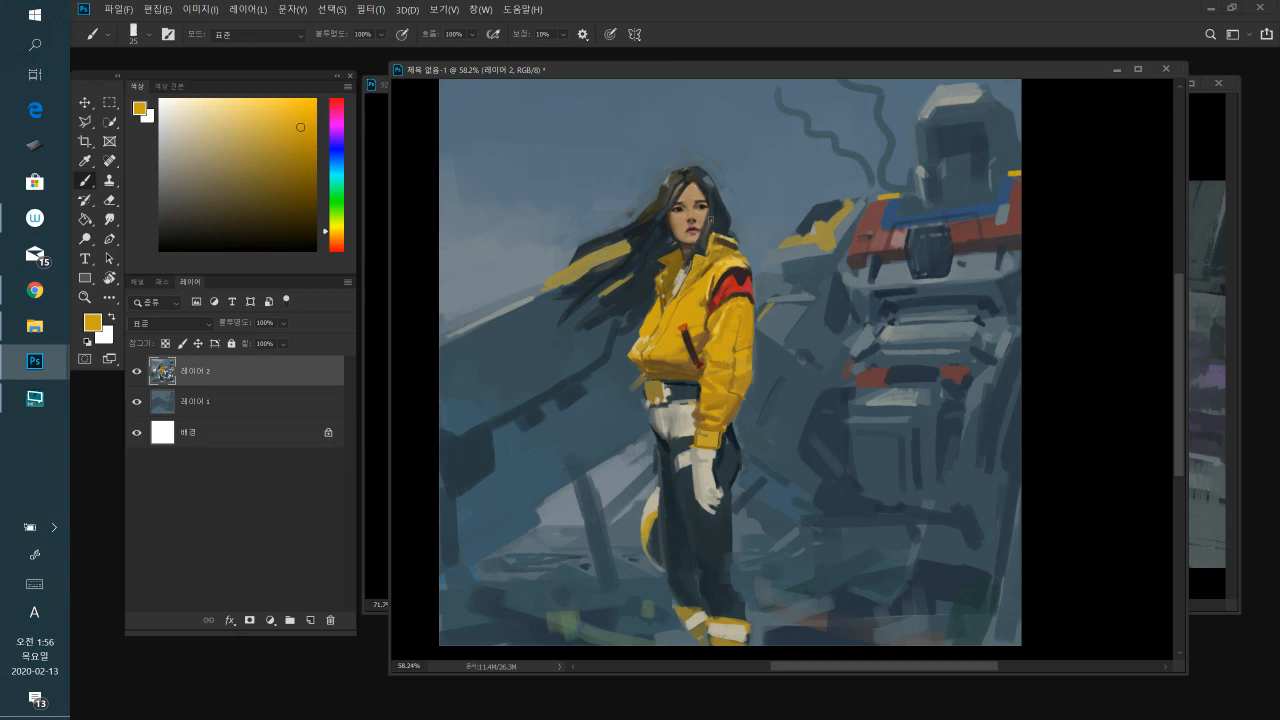
- Repaint the ochre pouch on the woman's belt in off-white
alt+click(689, 411)
click(184, 144)
drag(648, 397, 658, 396)
drag(646, 384, 655, 398)
- Refine the windblown hair strands beside the face and yellow shape with dark browns and blue-blacks sampled from the hair
alt+click(640, 228)
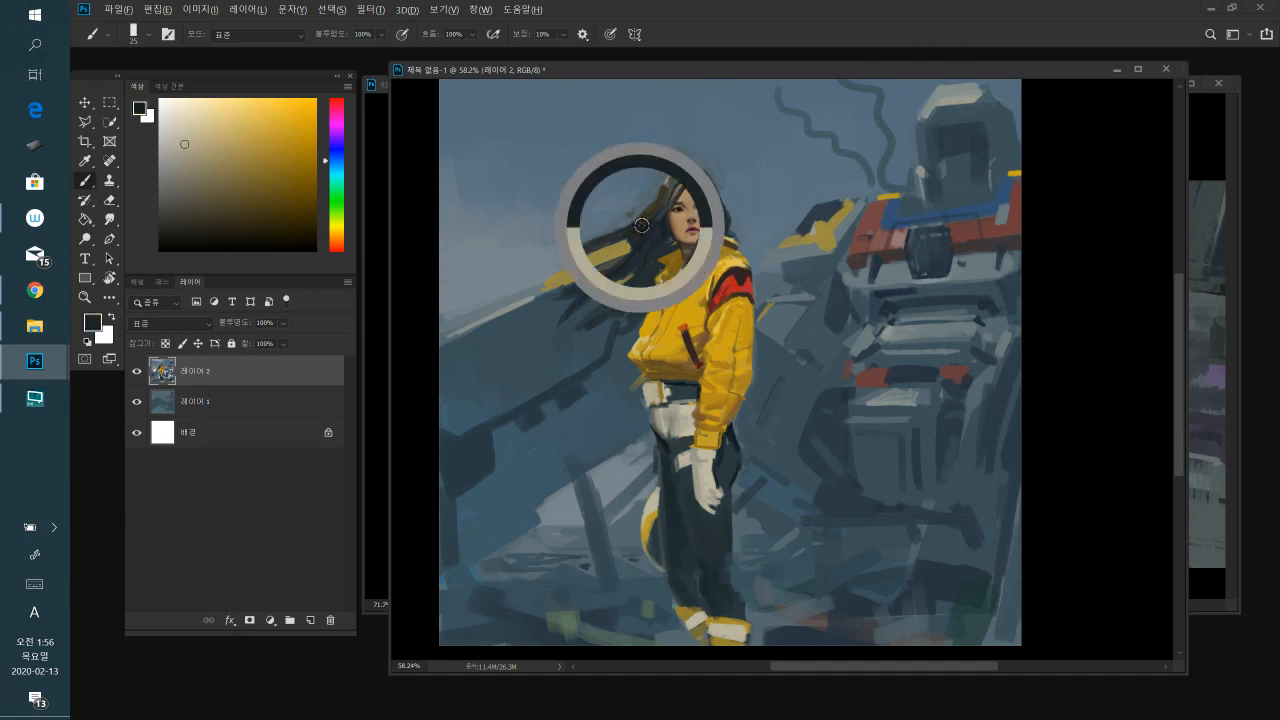
alt+click(634, 248)
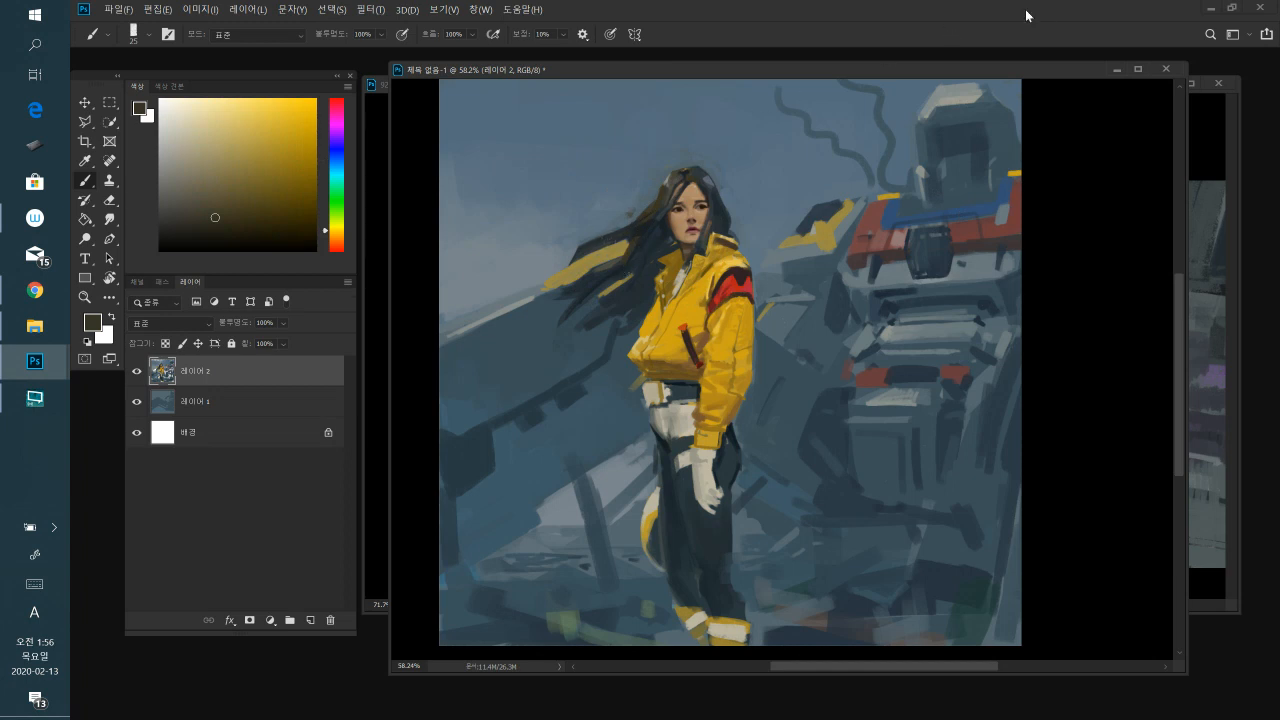
drag(874, 495, 878, 420)
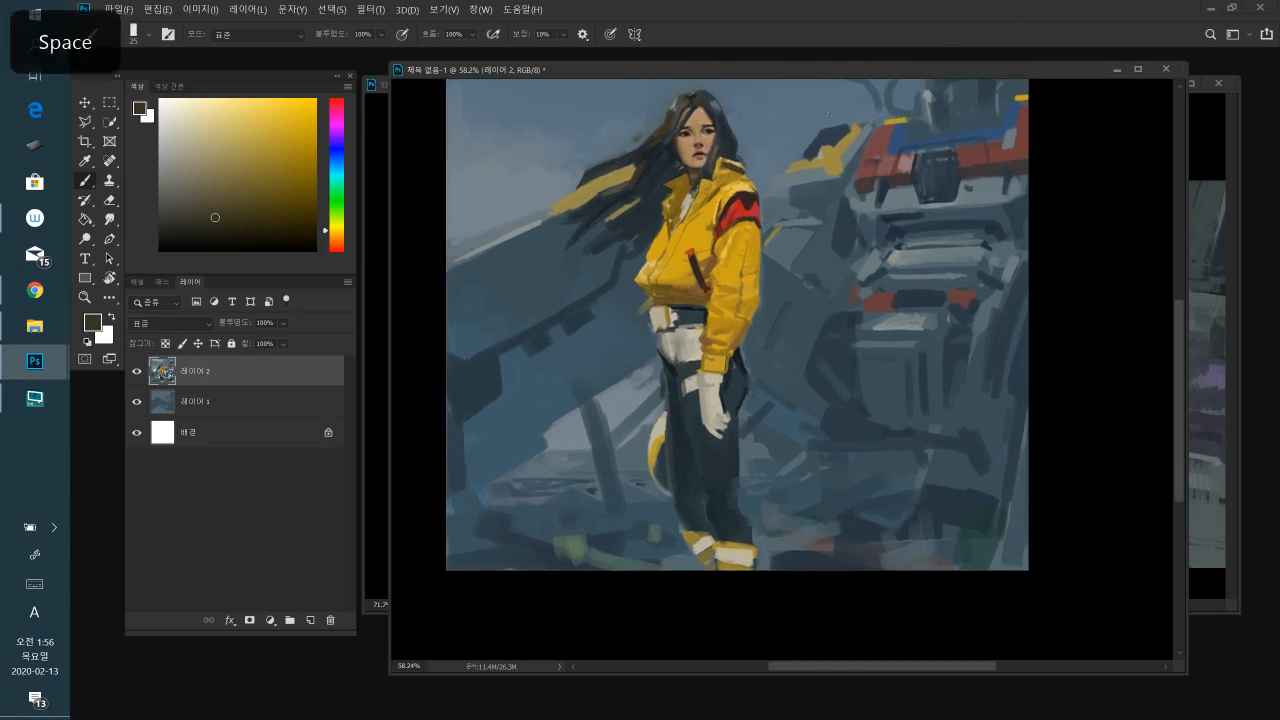
alt+click(620, 176)
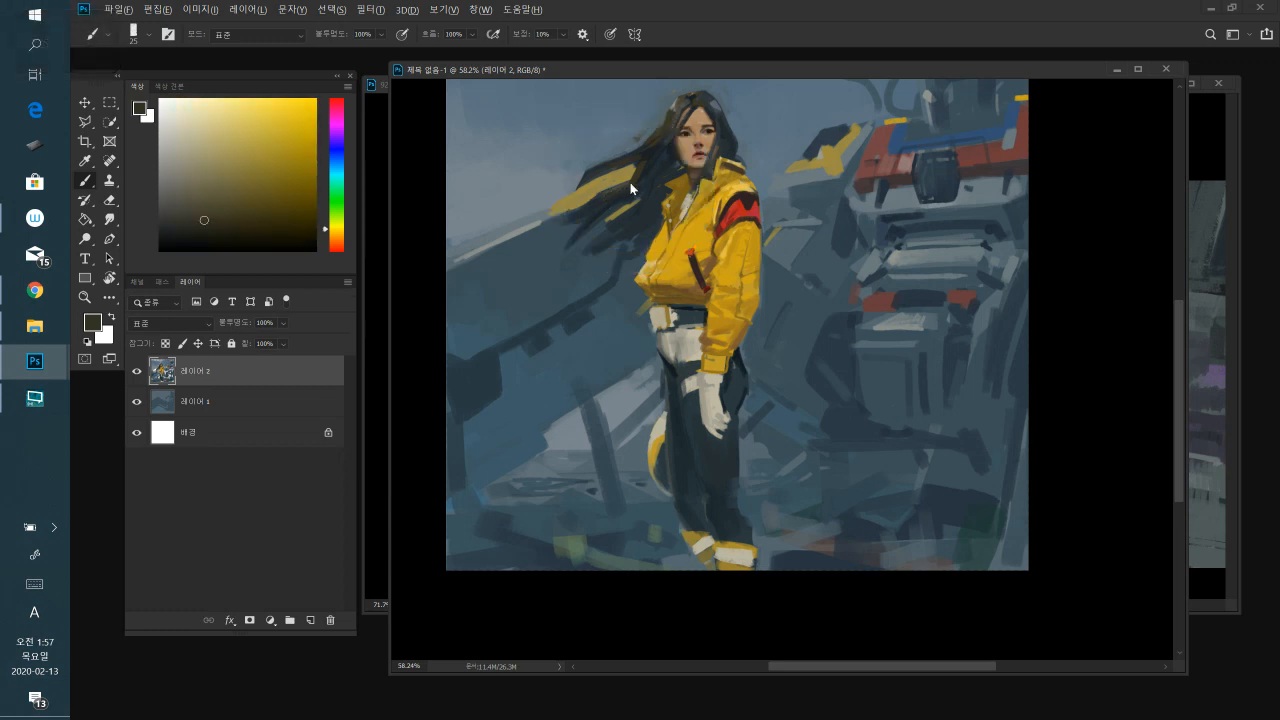
alt+click(674, 159)
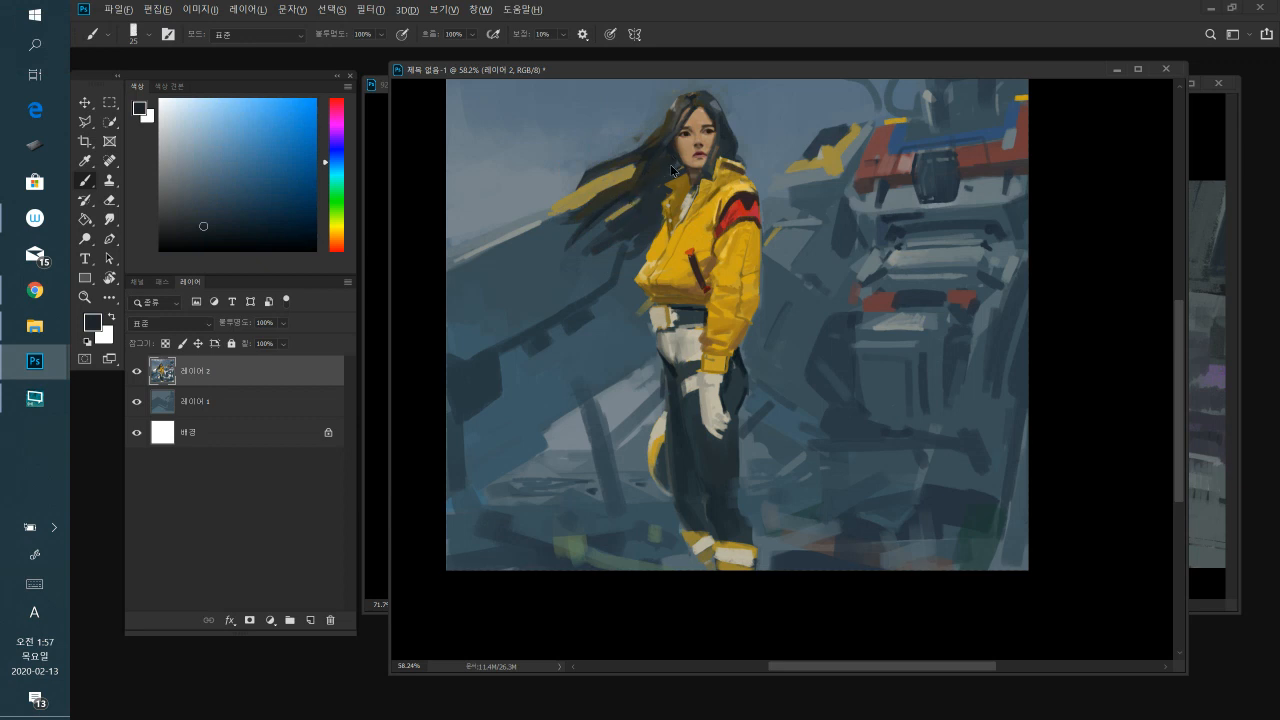
- Paint a near-black patch on the ground at the robot's feet with the brush at size 70
drag(970, 350, 947, 357)
drag(971, 314, 956, 357)
key(])
key(])
key(])
key(])
key(])
key(])
mouse_move(194, 226)
mouse_down()
mouse_move(194, 204)
mouse_move(185, 227)
mouse_up()
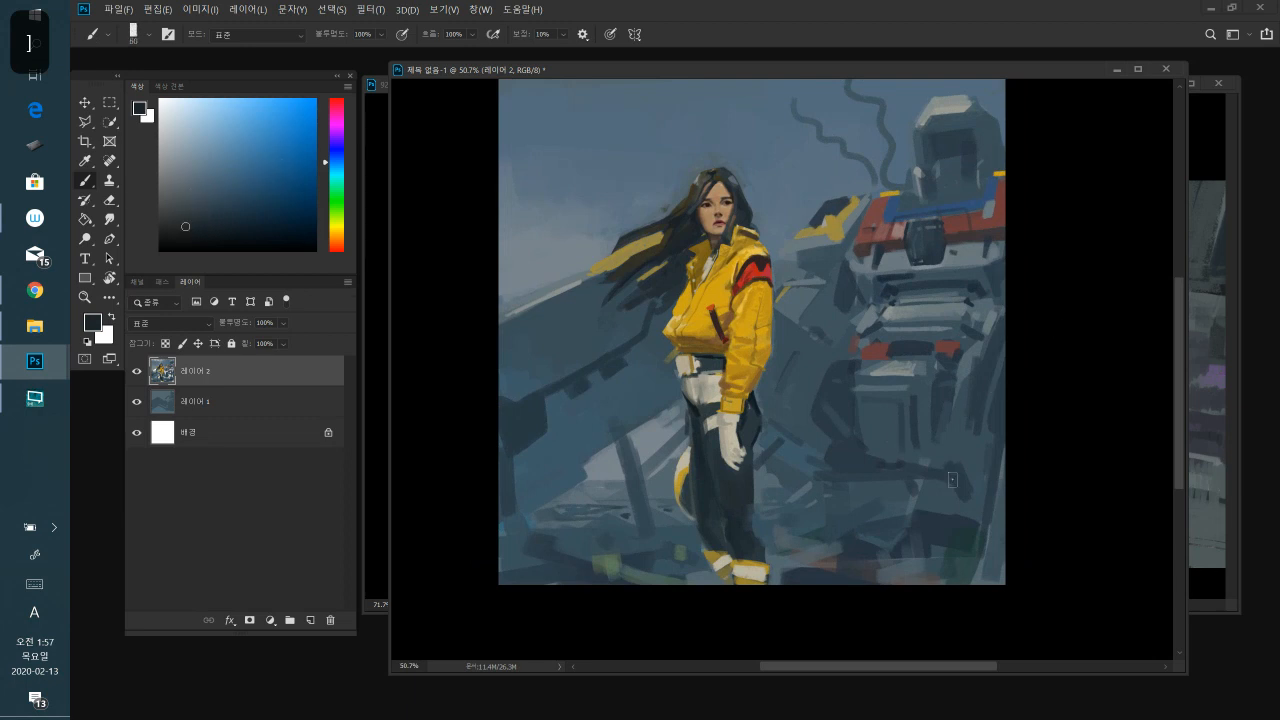
key(])
drag(917, 533, 926, 561)
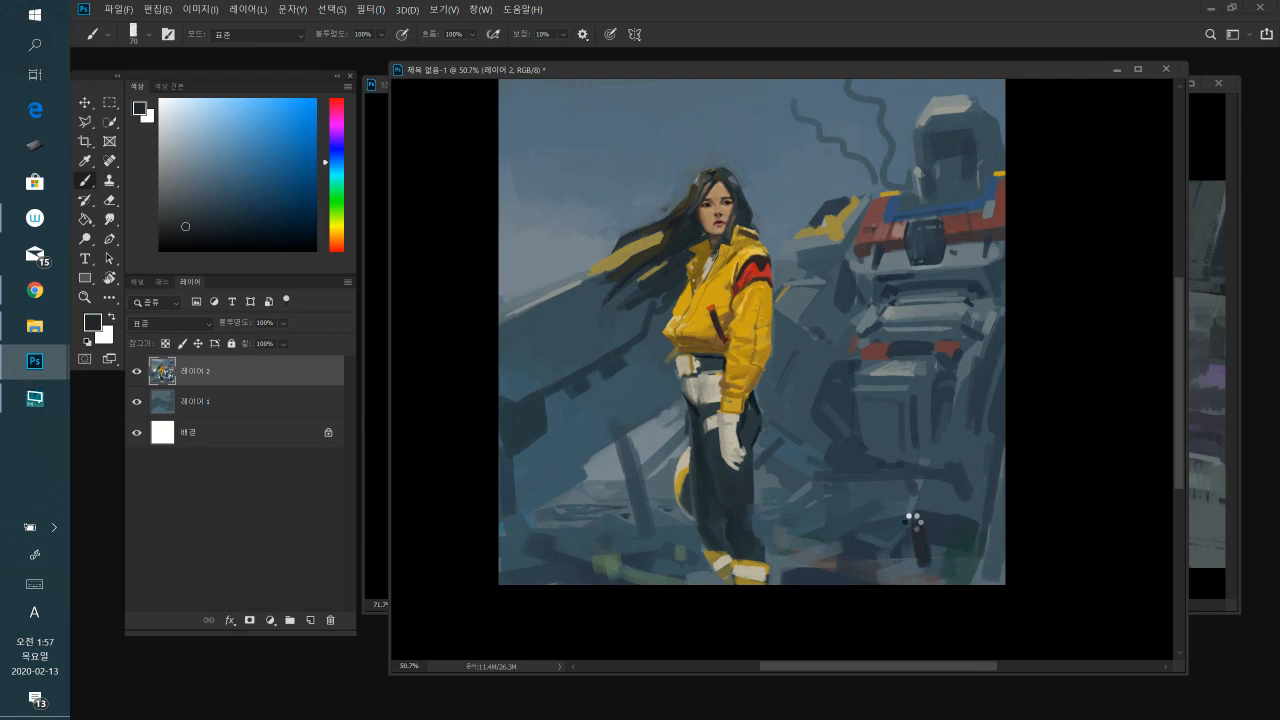
alt+click(935, 545)
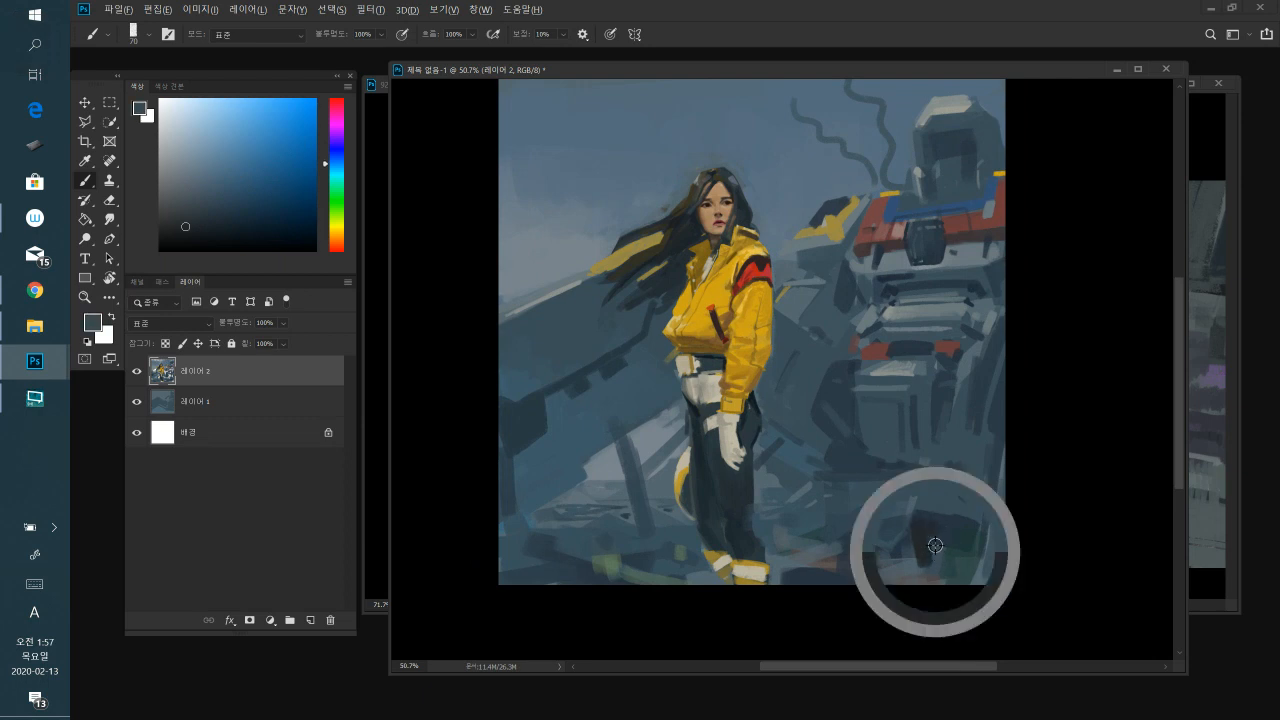
- Paint a light grey triangular rock against the dark ground patch and trim its edge with the sampled dark tone
alt+click(654, 438)
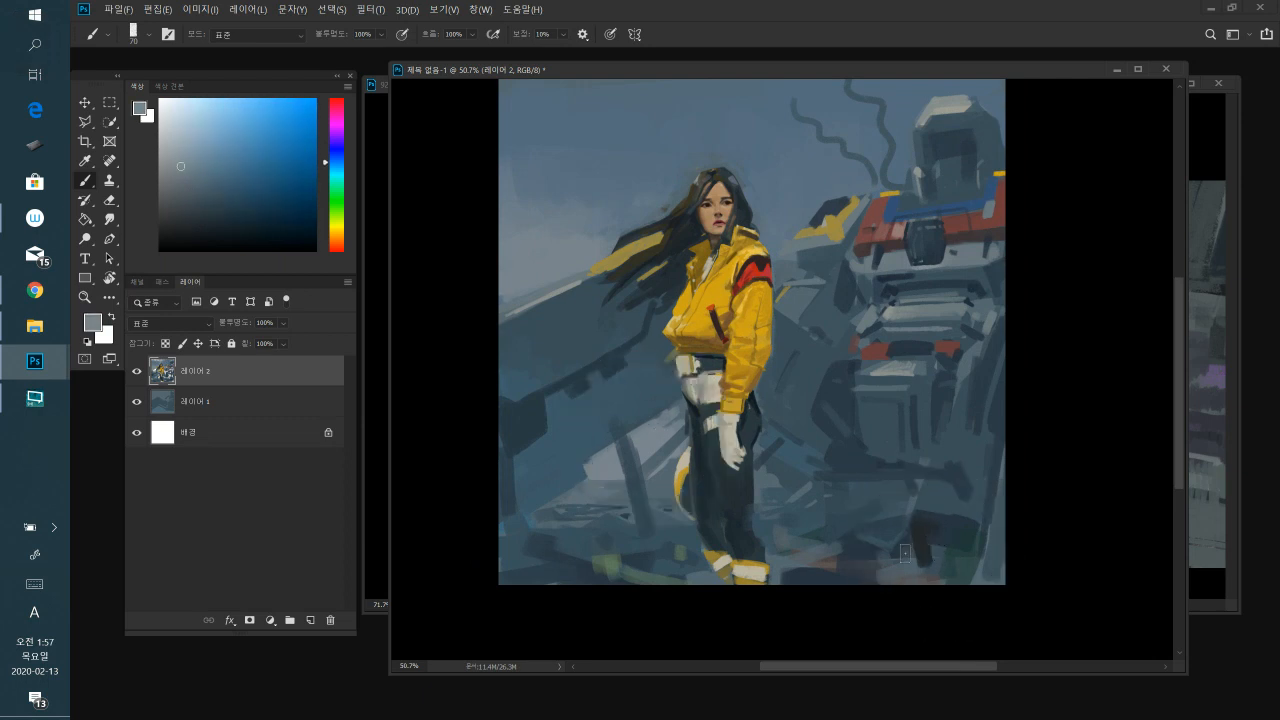
mouse_move(901, 561)
mouse_down()
mouse_move(930, 538)
mouse_move(895, 567)
mouse_move(926, 559)
mouse_move(929, 529)
mouse_move(940, 543)
mouse_move(894, 575)
mouse_move(937, 573)
mouse_move(893, 575)
mouse_up()
alt+click(930, 530)
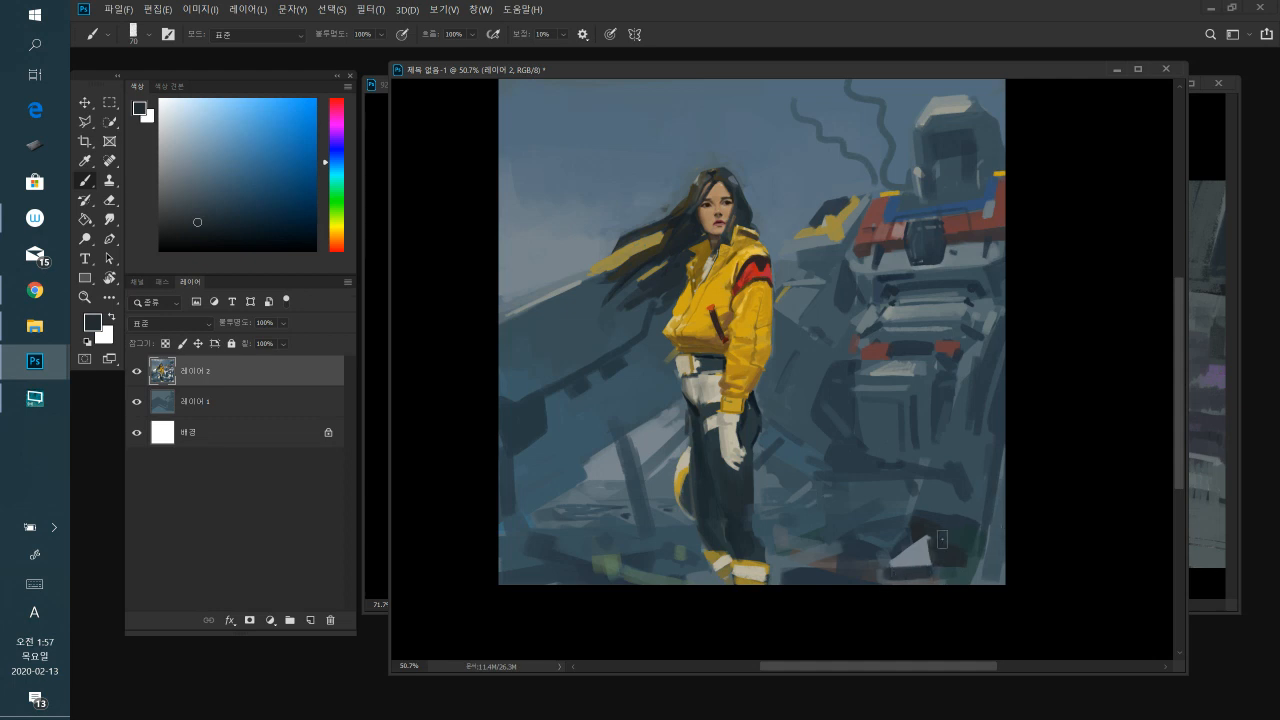
- Cover the wavy smoke lines beside the robot's head with sampled sky blue, and choose a rough-shaped texture brush at size 200
alt+click(886, 100)
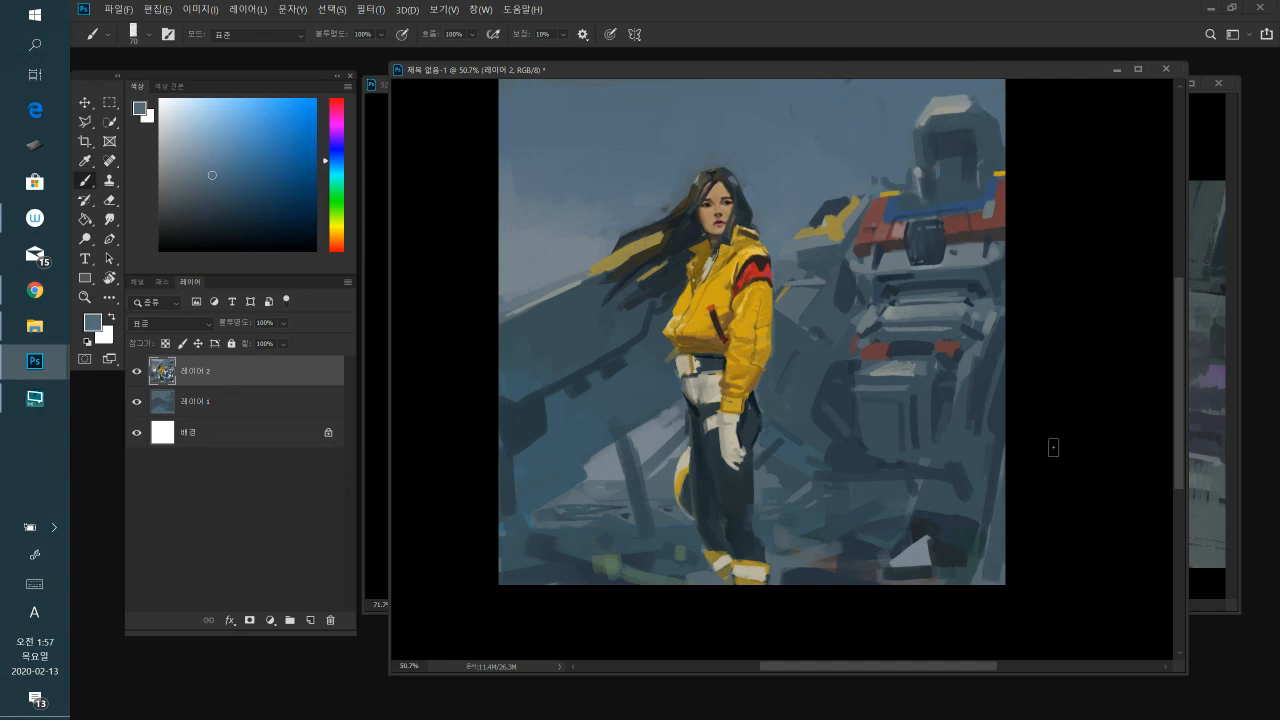
right_click(864, 321)
click(882, 470)
click(1071, 252)
key(bracketright)
key(bracketright)
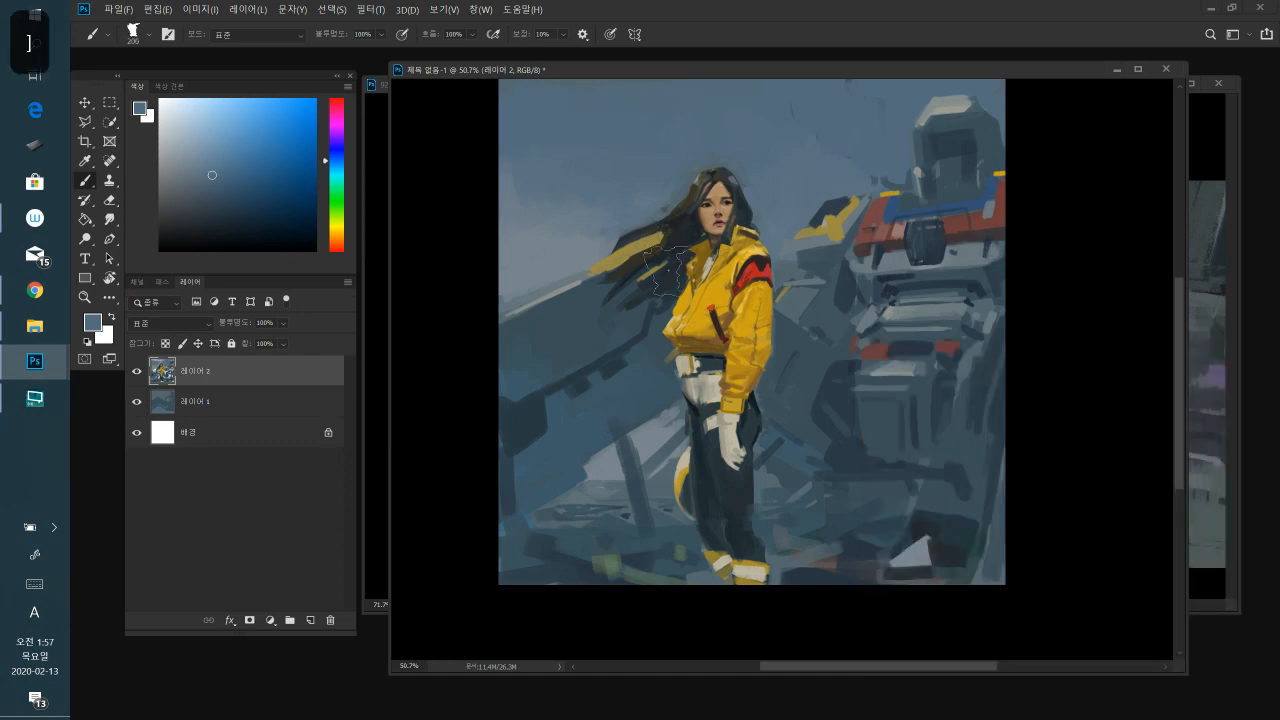
alt+click(670, 234)
key(bracketright)
key(bracketright)
key(bracketright)
key(bracketright)
key(bracketright)
key(bracketright)
drag(572, 135, 572, 155)
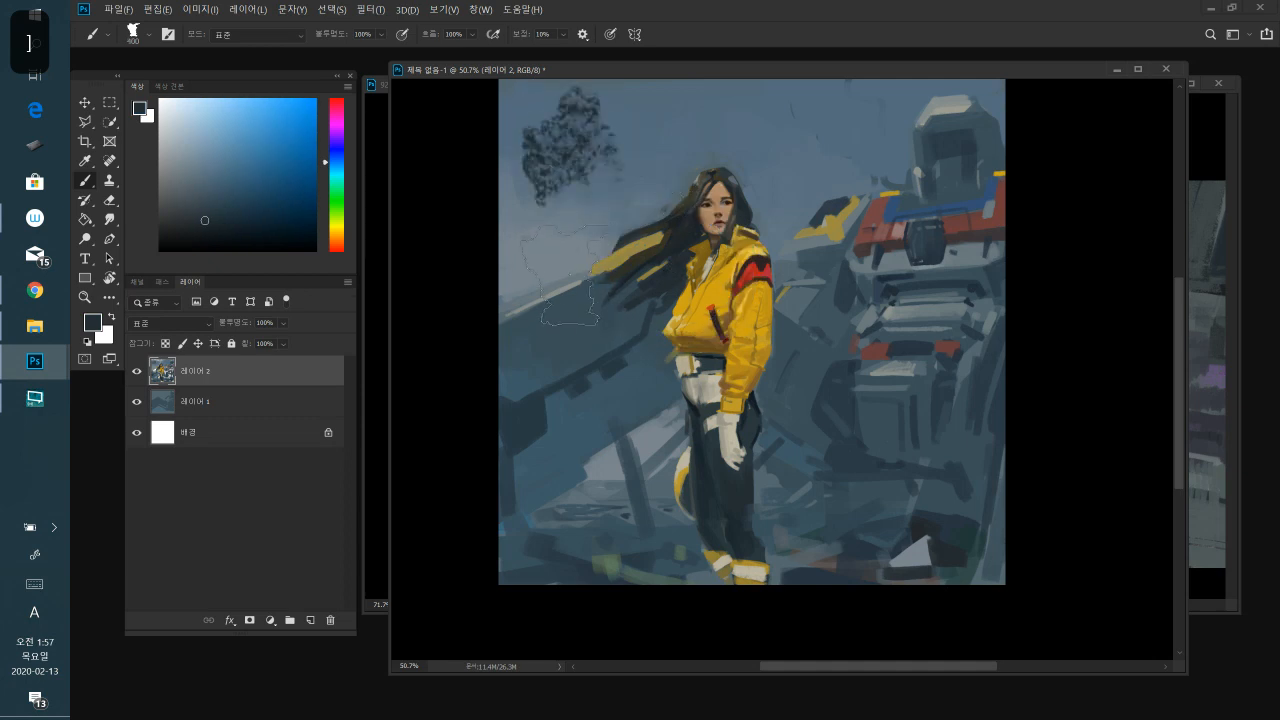
click(793, 140)
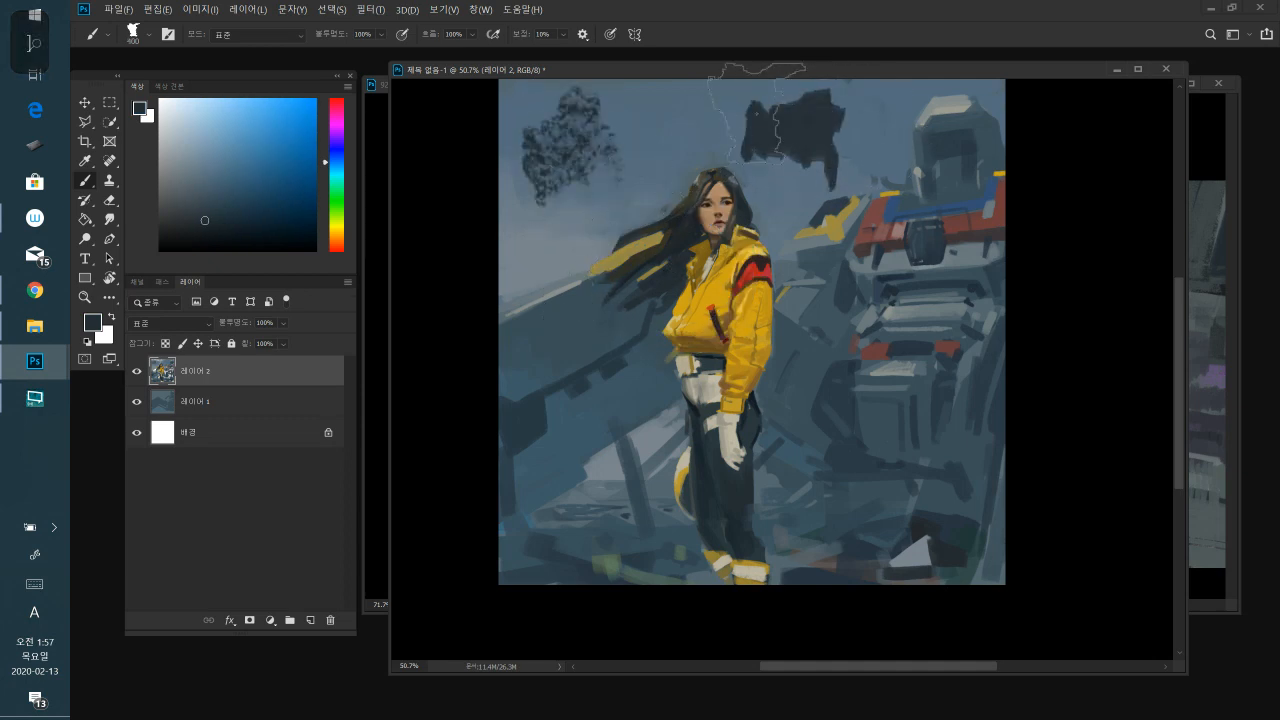
click(668, 118)
key(ctrl+z)
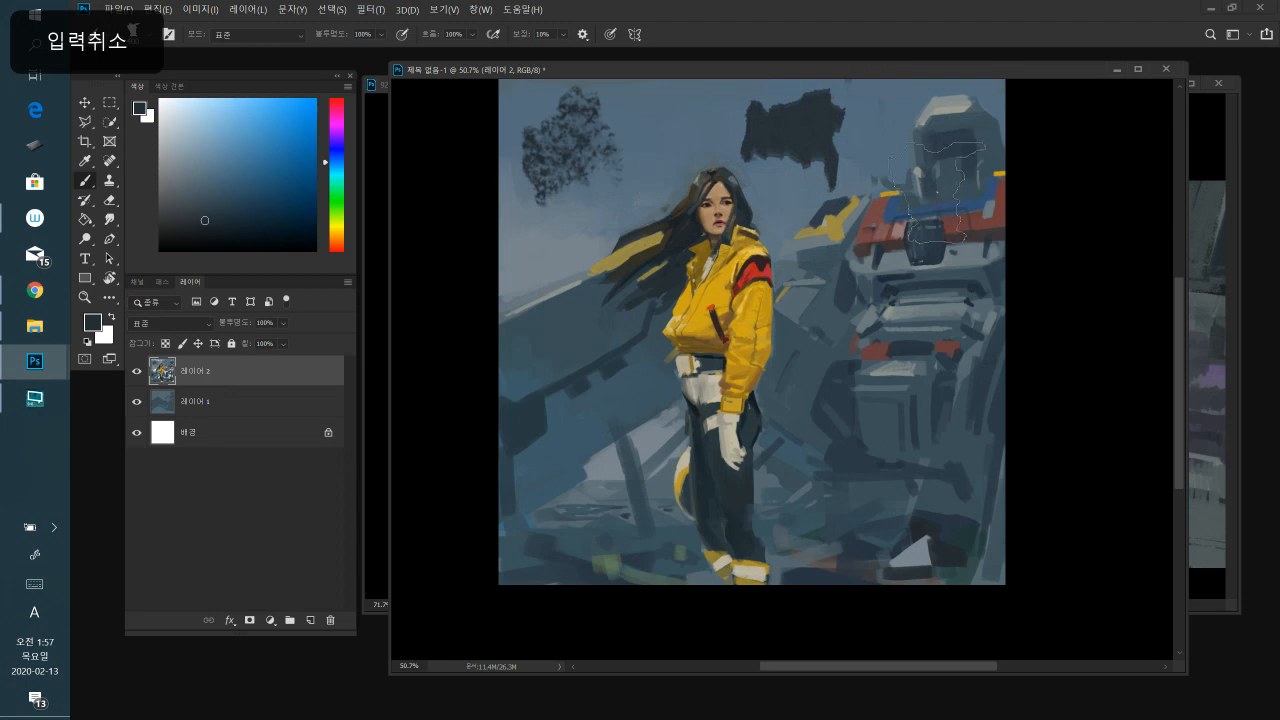
key(ctrl+z)
key(ctrl+z)
- Break up the light triangular rock's surface with the texture brush, using the dark tone sampled from the ground
key(bracketleft)
key(bracketleft)
key(bracketleft)
key(bracketleft)
key(bracketleft)
key(bracketleft)
key(bracketleft)
key(bracketleft)
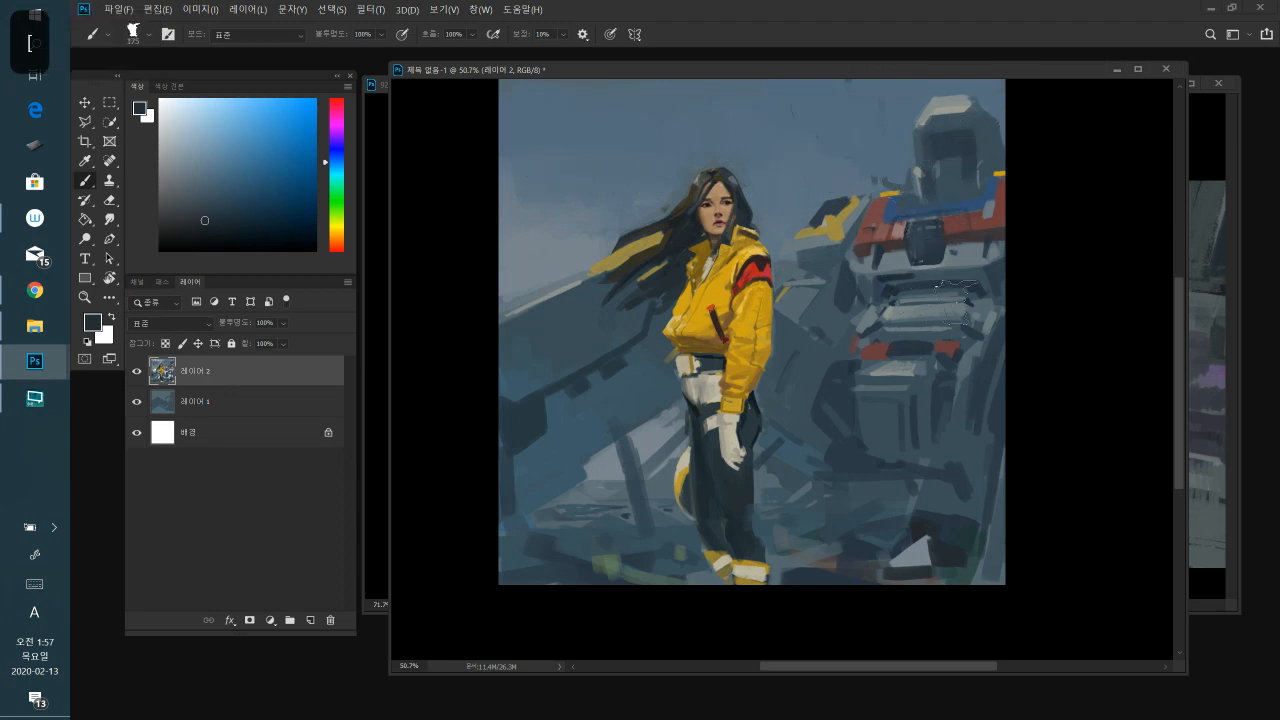
alt+click(940, 545)
drag(895, 567, 933, 539)
key(bracketleft)
key(bracketleft)
key(bracketleft)
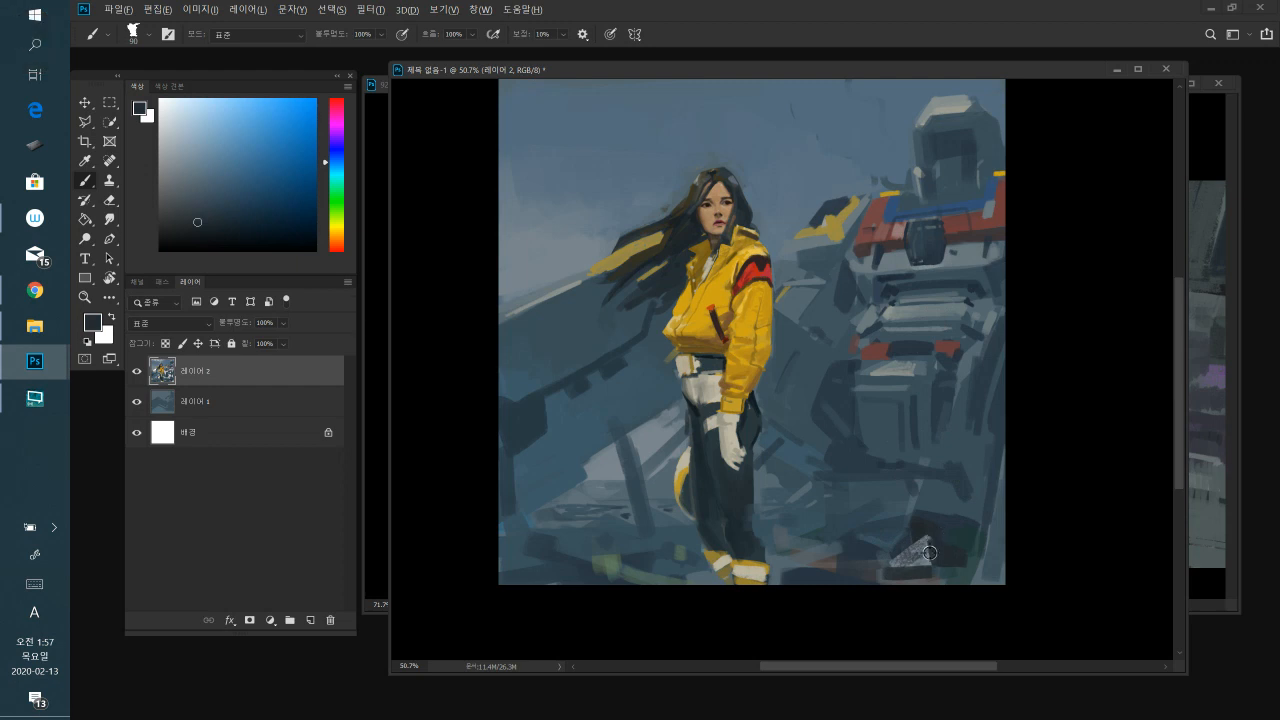
- Scatter small light grey rubble flecks on the ground between the woman's boots and the rock, reducing the brush to size 25
alt+click(928, 553)
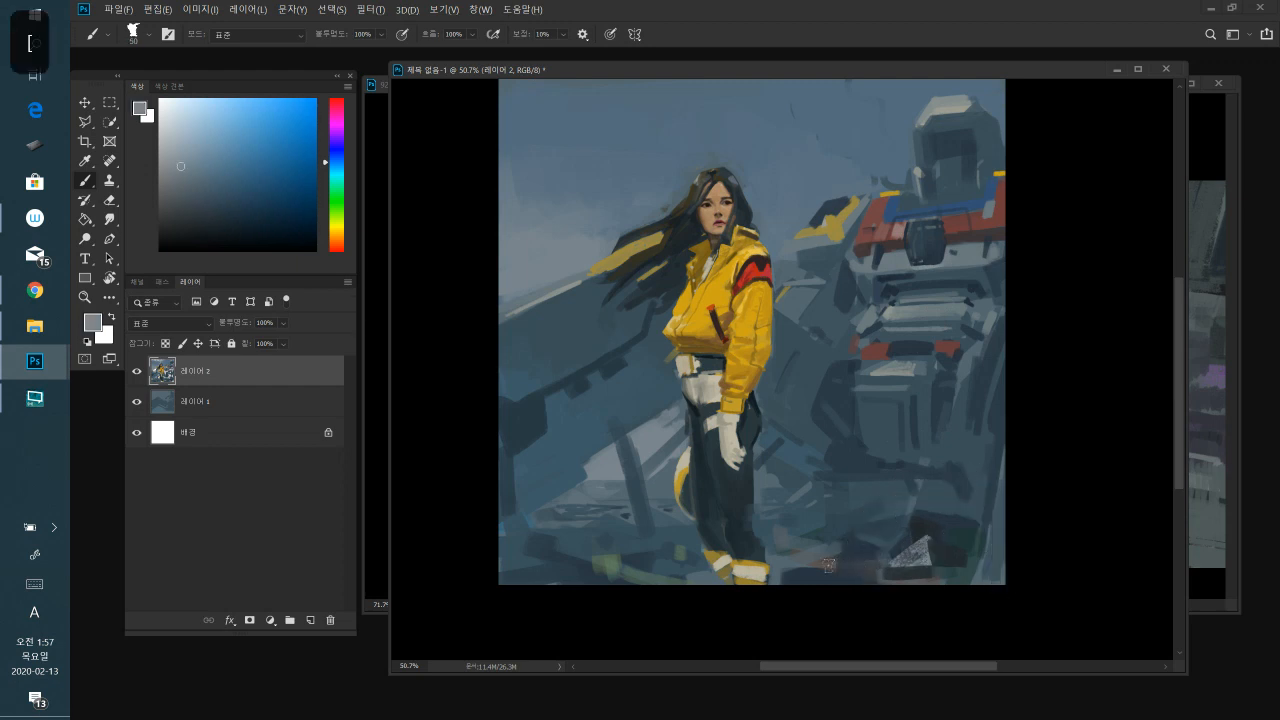
key(bracketleft)
key(bracketleft)
key(bracketleft)
key(bracketleft)
key(bracketleft)
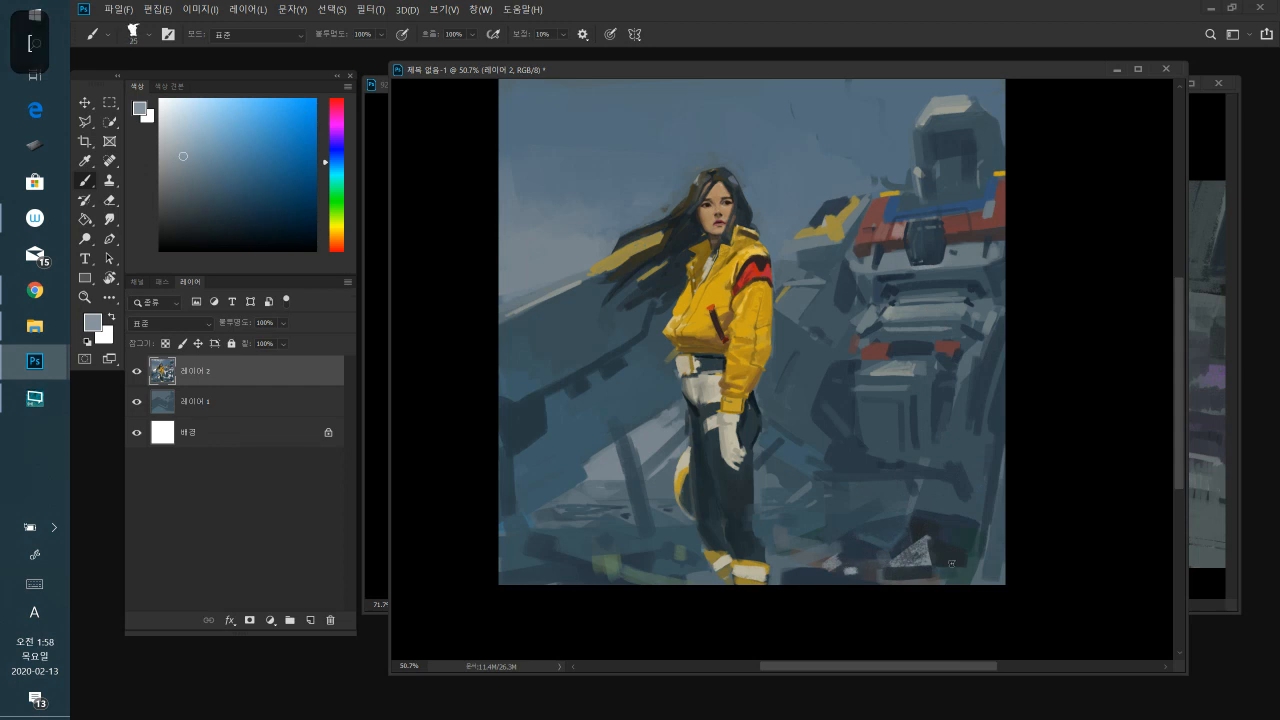
- Shape the ground around the rock and rubble flecks with sampled dark and slate-blue strokes
alt+click(958, 560)
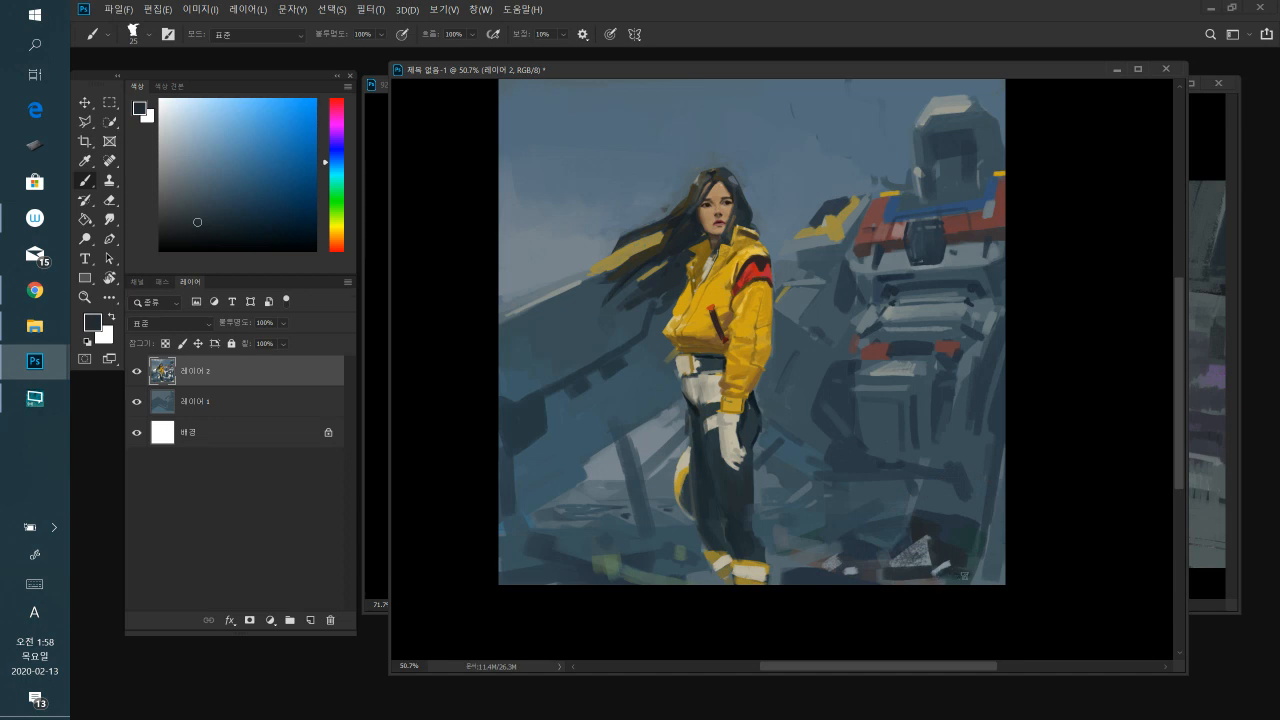
drag(949, 566, 960, 555)
alt+click(972, 509)
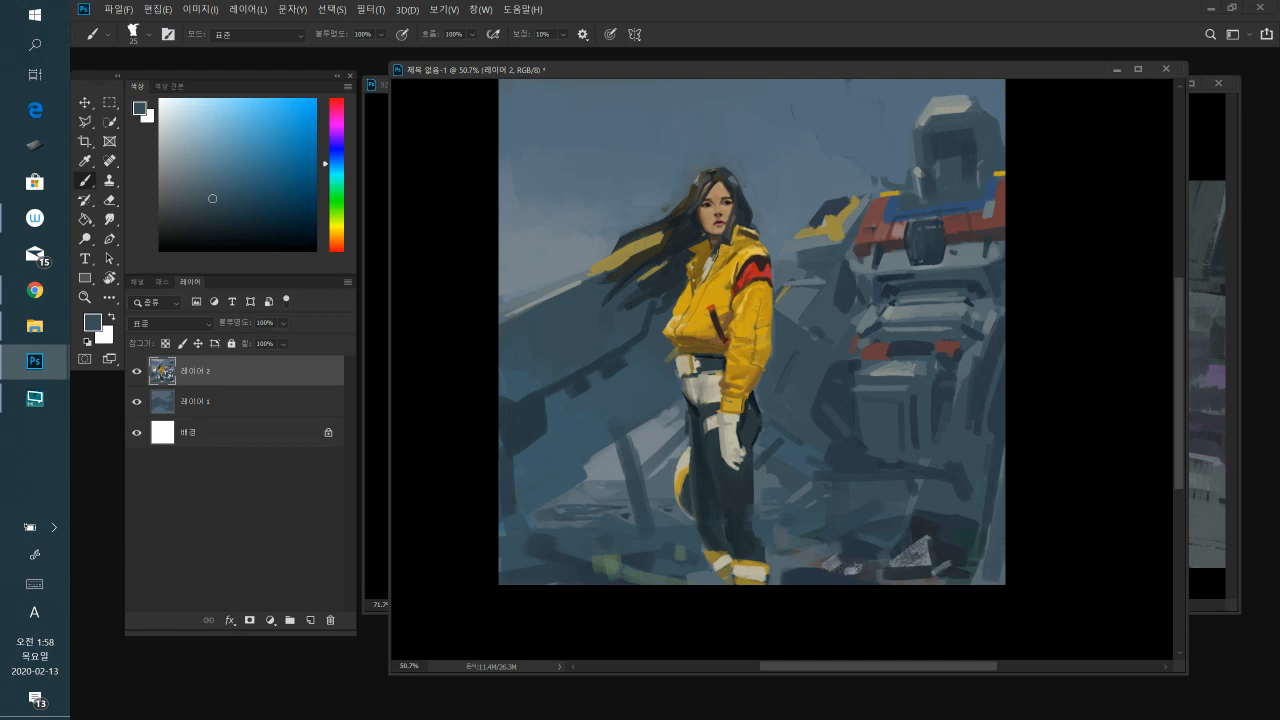
alt+click(896, 575)
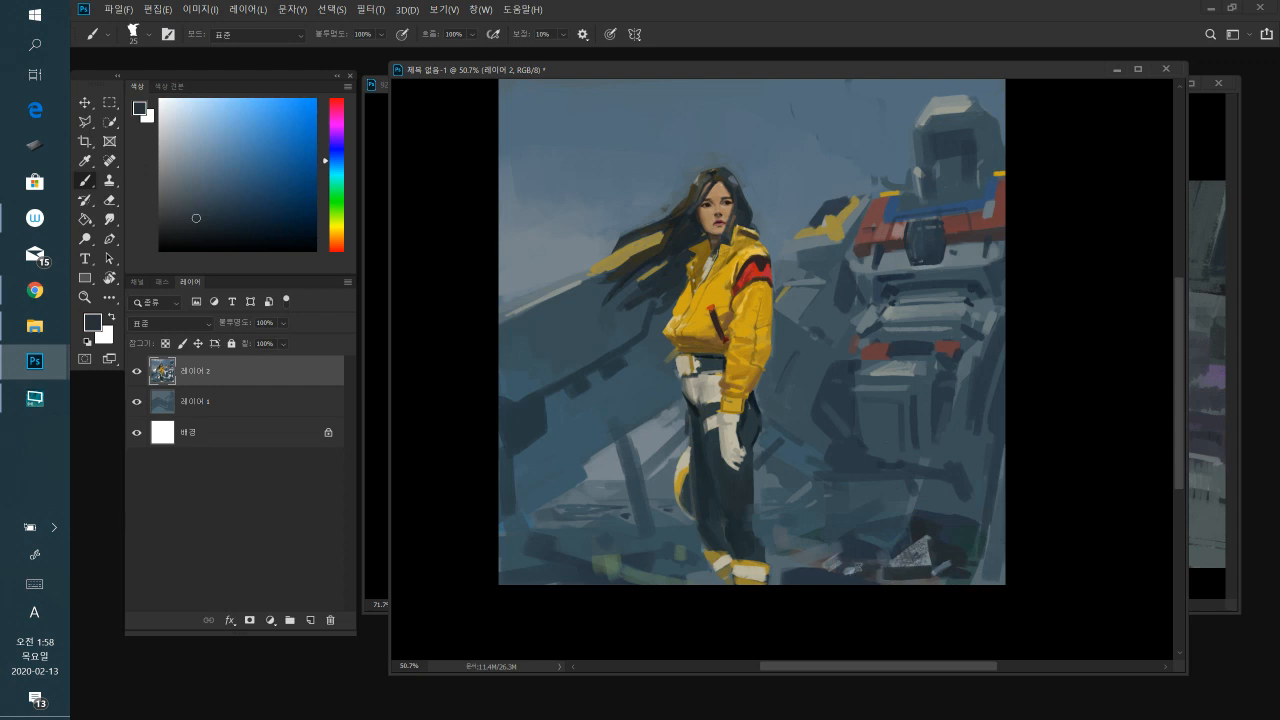
- Add thin mid-grey debris strokes beside the triangular rock with a smaller brush
alt+click(878, 566)
key(bracketright)
key(bracketleft)
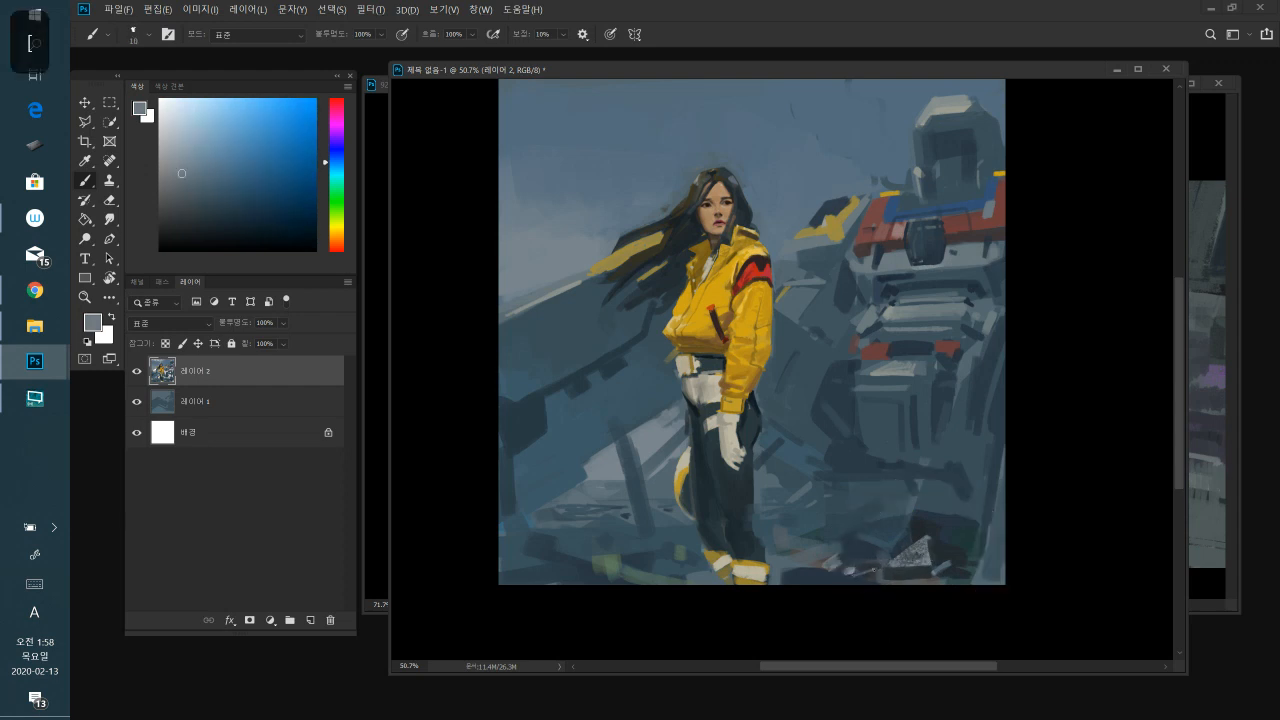
drag(848, 570, 873, 565)
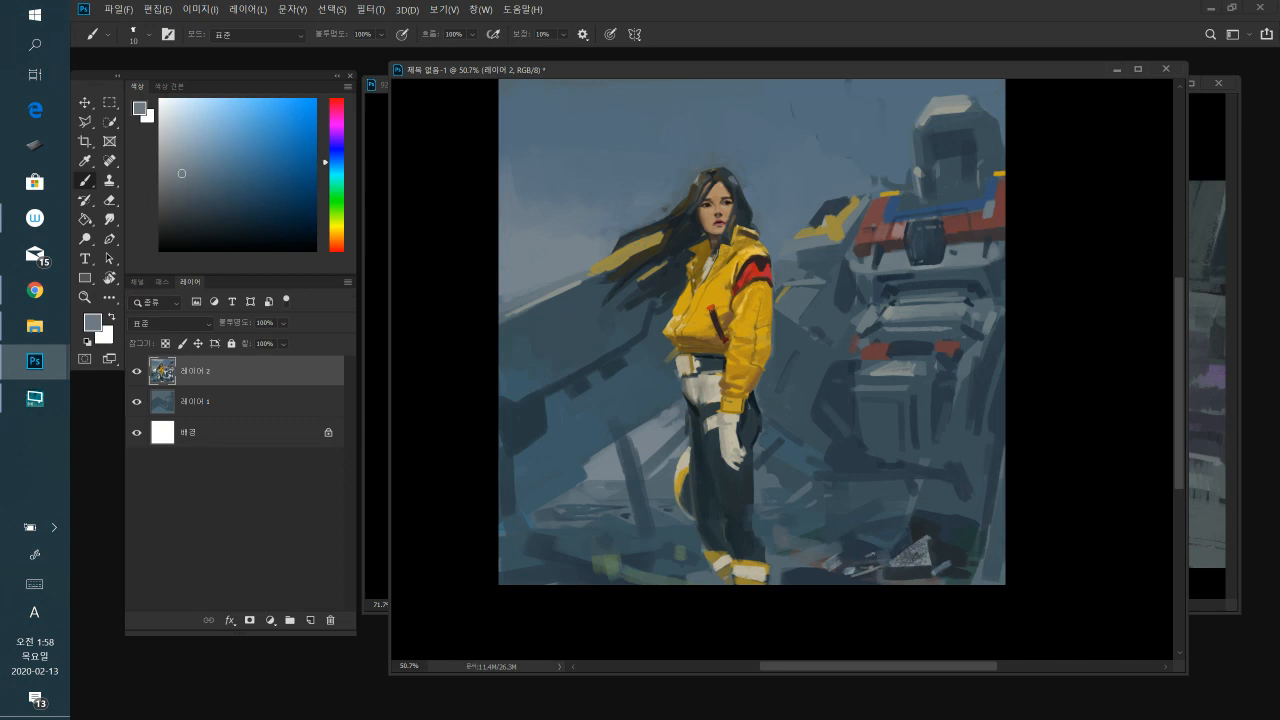
- Rework the rock's peak and its dark surroundings with a sampled near-black using a slightly larger brush
alt+click(932, 534)
key(bracketright)
key(space)
drag(925, 540, 942, 536)
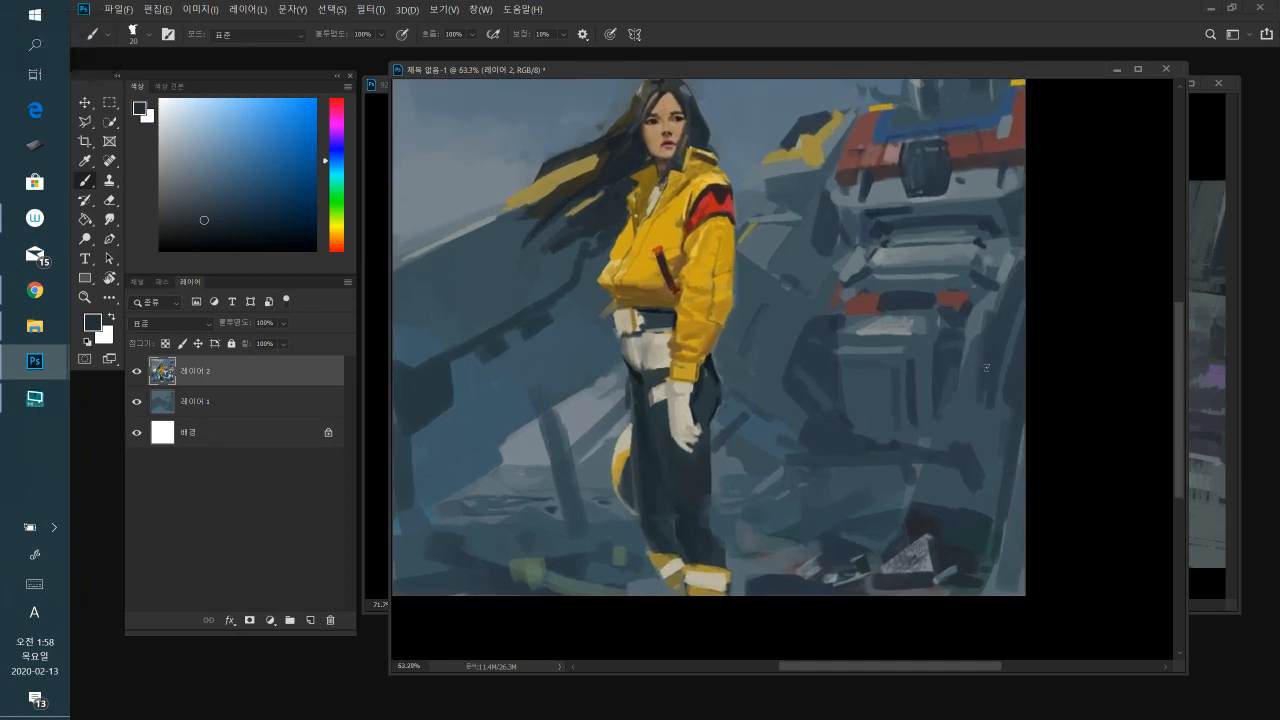
- Paint angular blue-grey rubble shards in the debris nearest the woman's boots, reducing the brush to size 9
click(185, 182)
click(217, 160)
alt+click(825, 546)
key(bracketleft)
click(256, 215)
alt+click(834, 576)
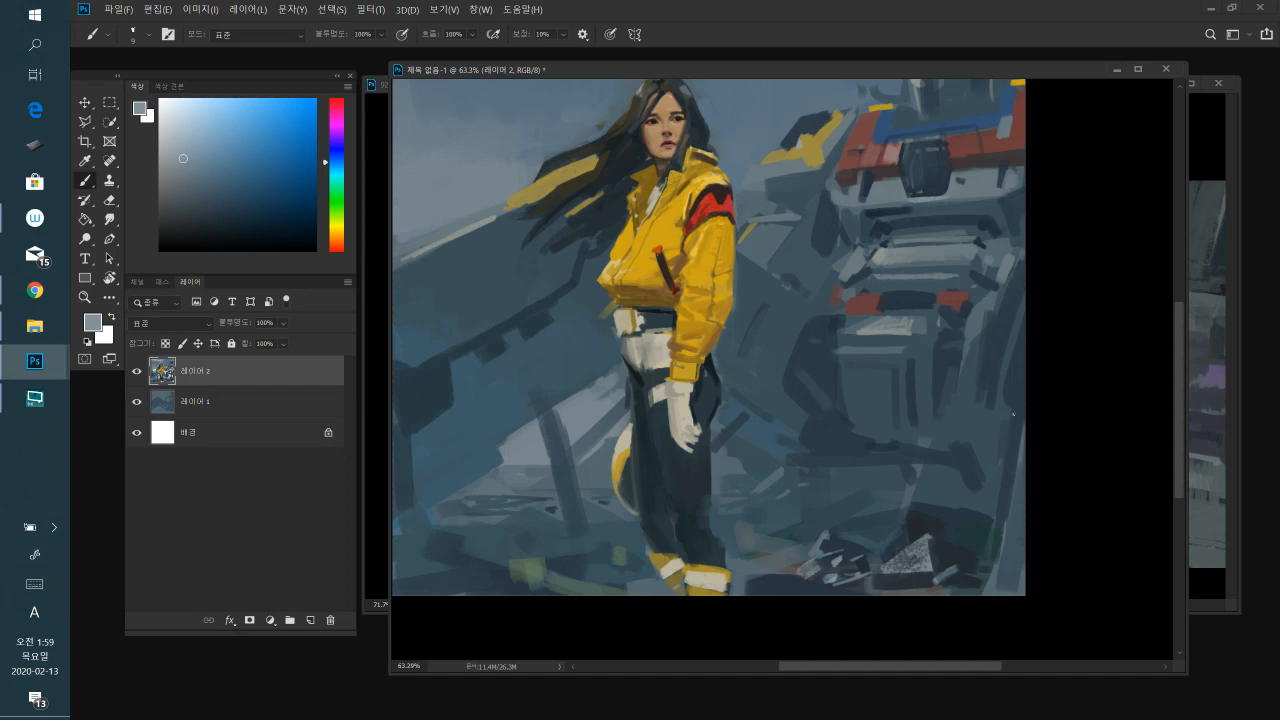
- Define the gaps and edges of the rubble with sampled slate-blue and dark teal strokes
alt+click(948, 492)
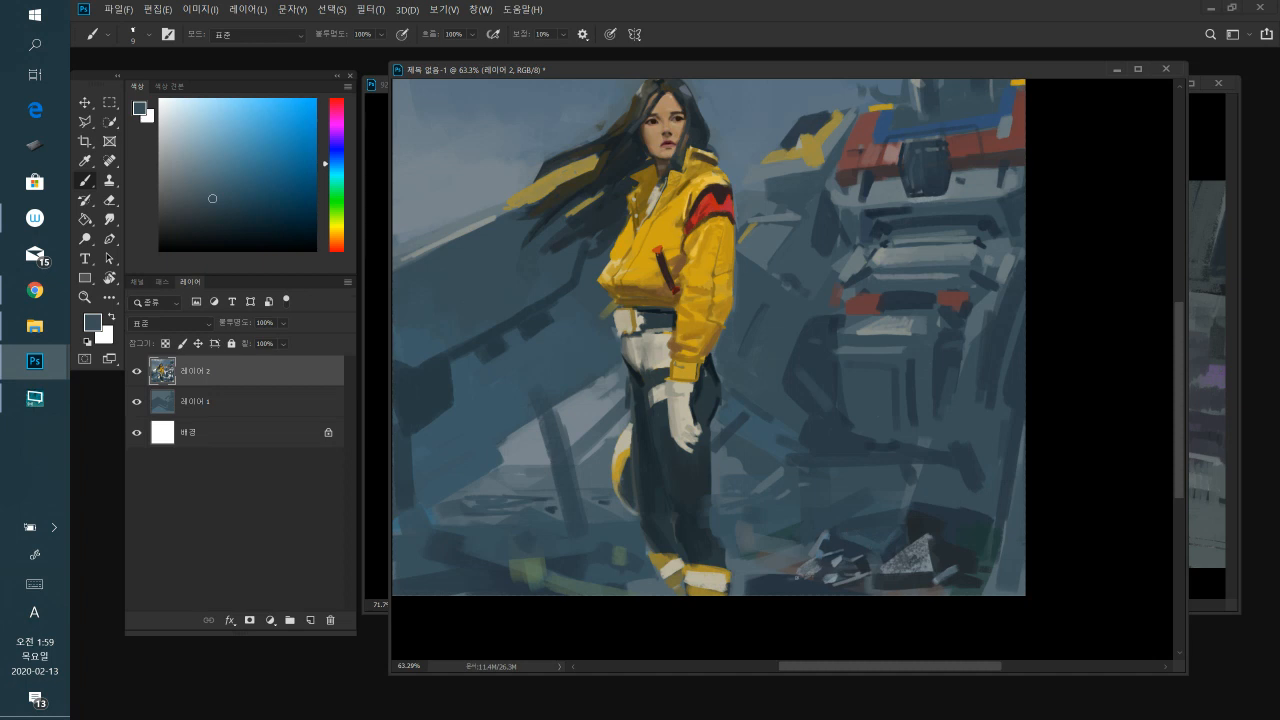
alt+click(771, 578)
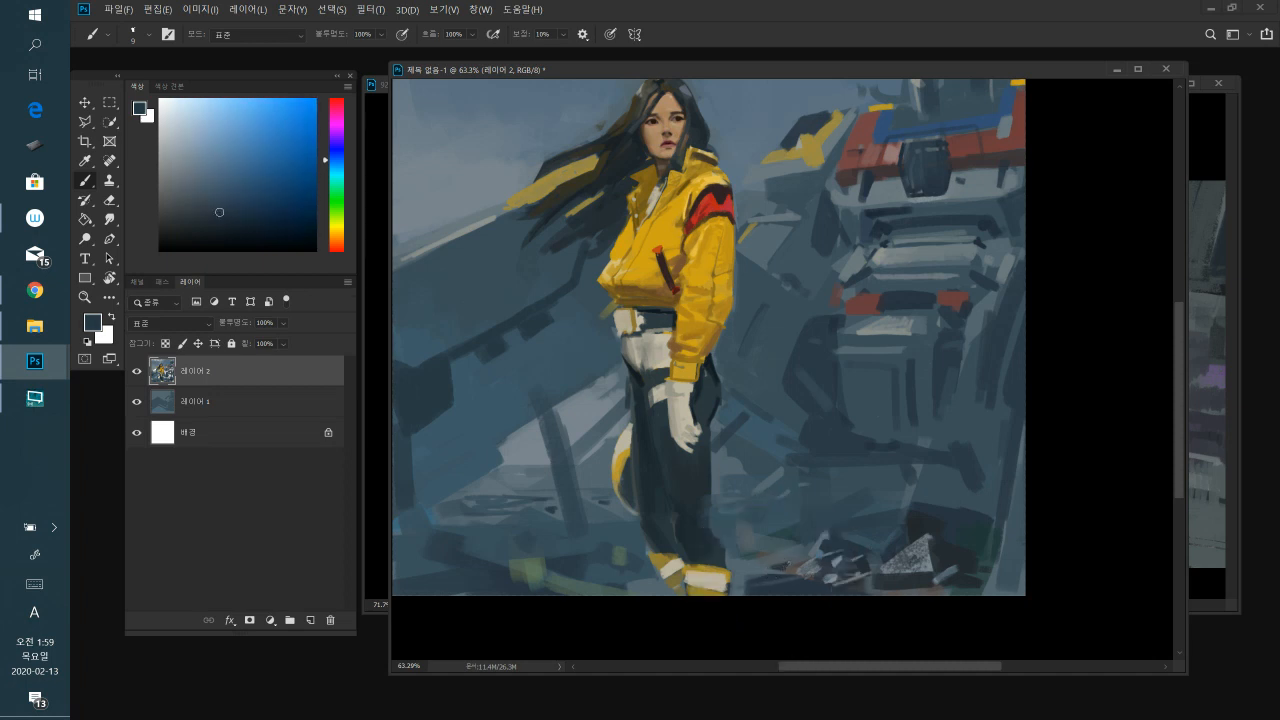
alt+click(960, 530)
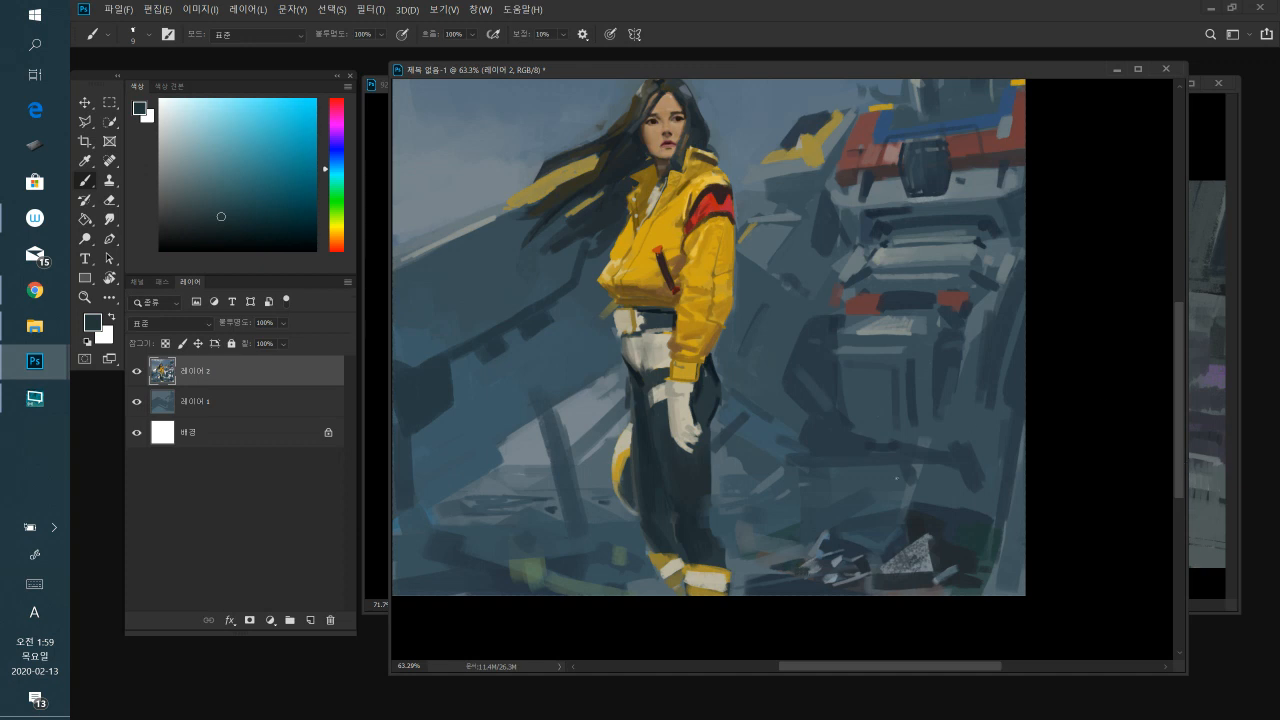
- Work dark slate-blue tones into the ground around the triangular rock with the brush at size 20
key(])
key(])
key(])
alt+click(934, 549)
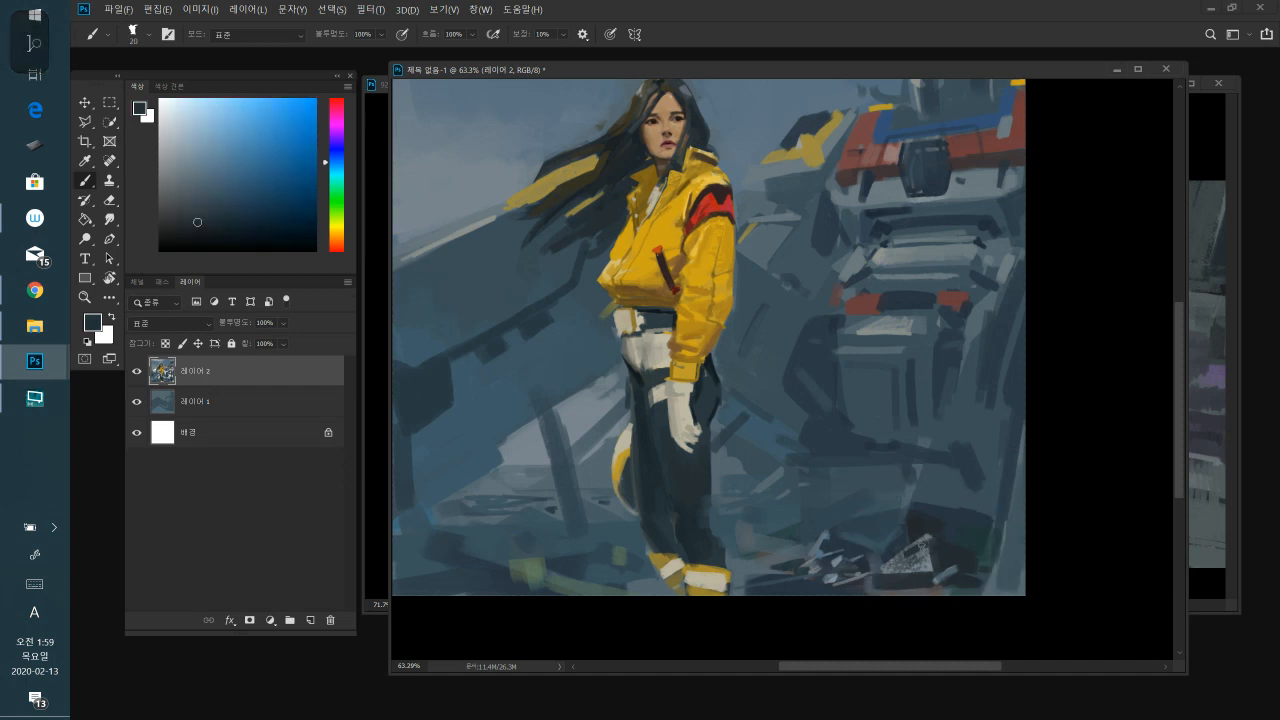
click(217, 203)
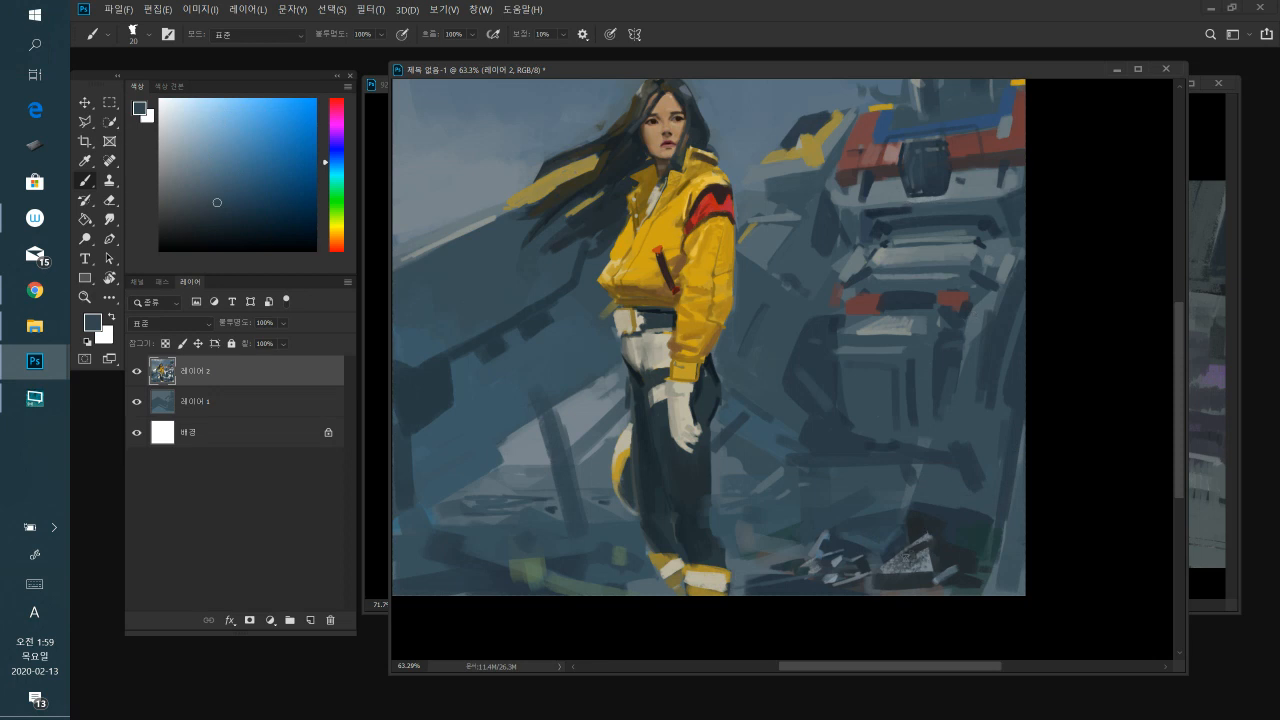
click(209, 208)
- Reshape the rock's shaded side and base with sampled greys and near-blacks, reducing the brush to size 9
alt+click(935, 540)
alt+click(931, 537)
alt+click(942, 550)
alt+click(945, 562)
key(bracketleft)
key(bracketleft)
alt+click(914, 571)
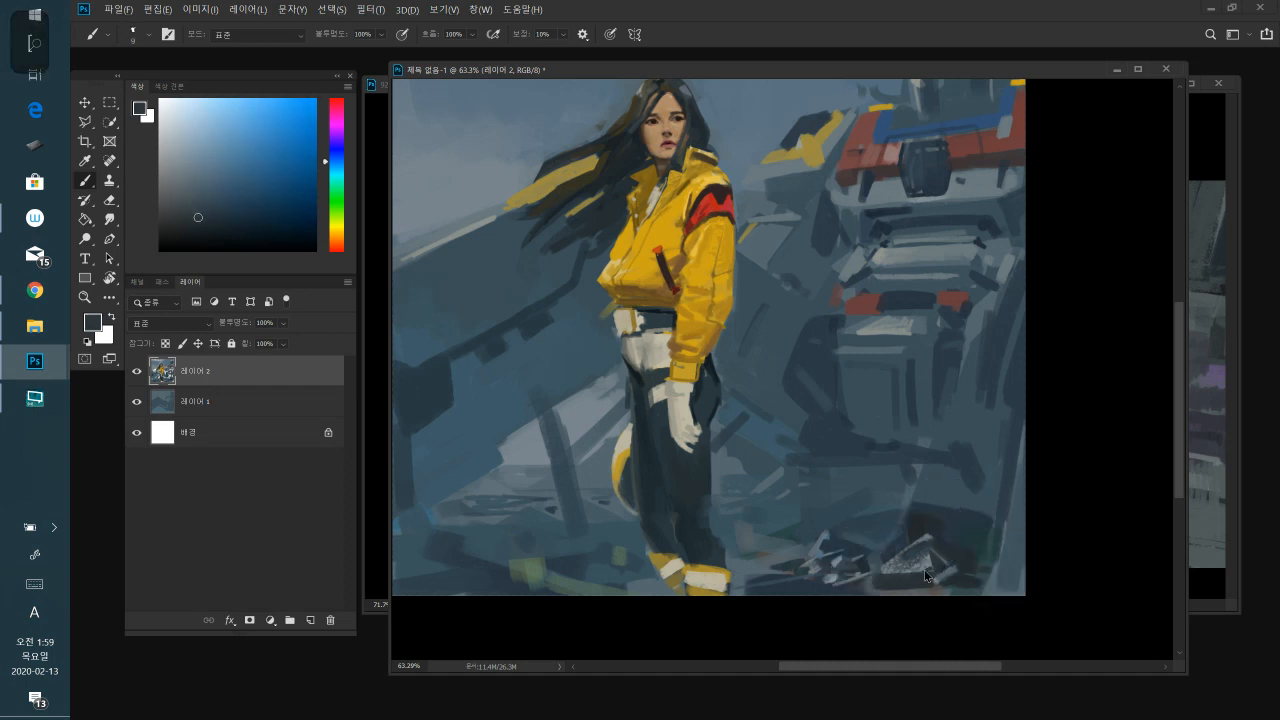
- Refine the triangular rock and the rubble near the woman's boots with sampled slate-blue and dark navy strokes at size 9
drag(921, 569, 906, 565)
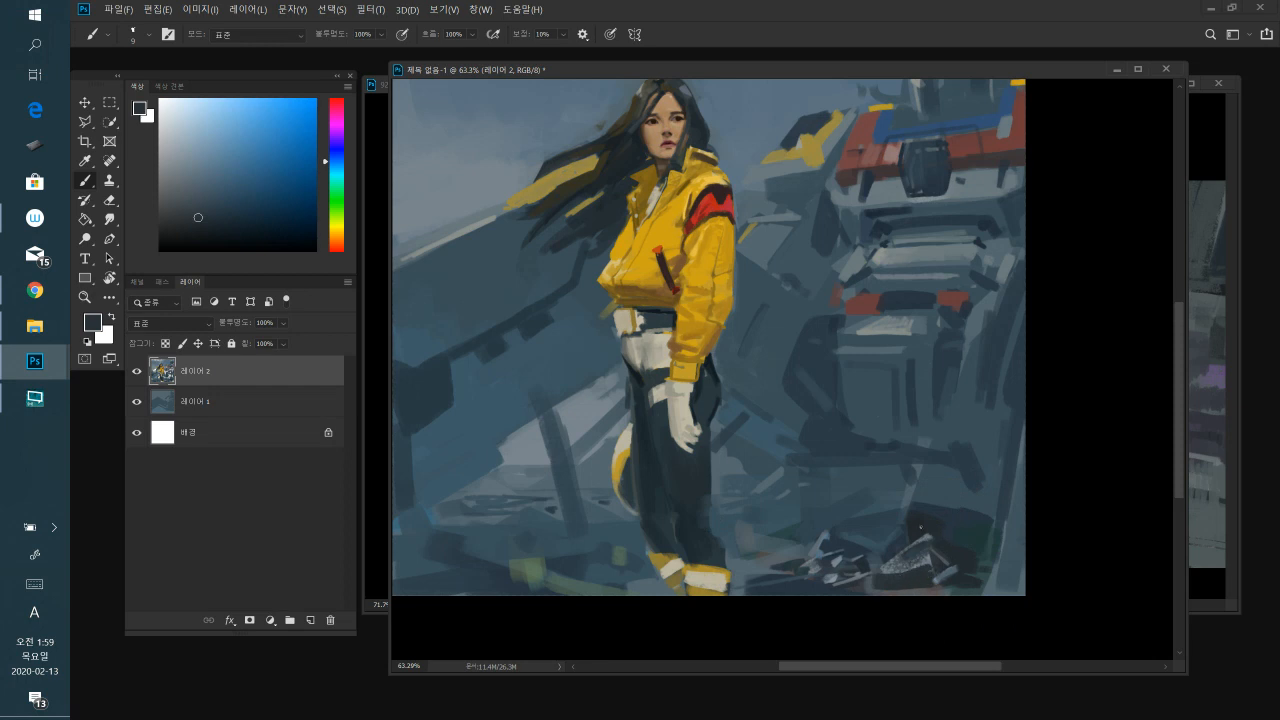
alt+click(816, 554)
mouse_move(857, 587)
mouse_down()
mouse_move(780, 600)
mouse_move(864, 587)
mouse_move(745, 592)
mouse_up()
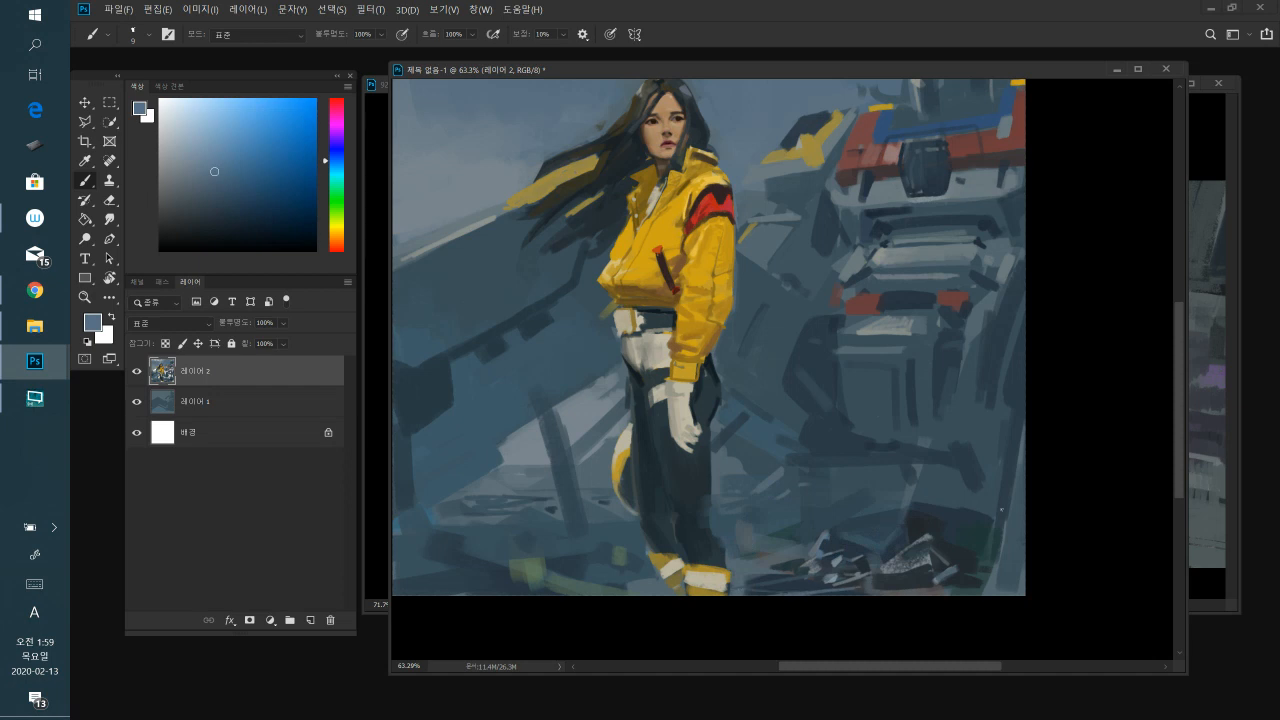
alt+click(742, 580)
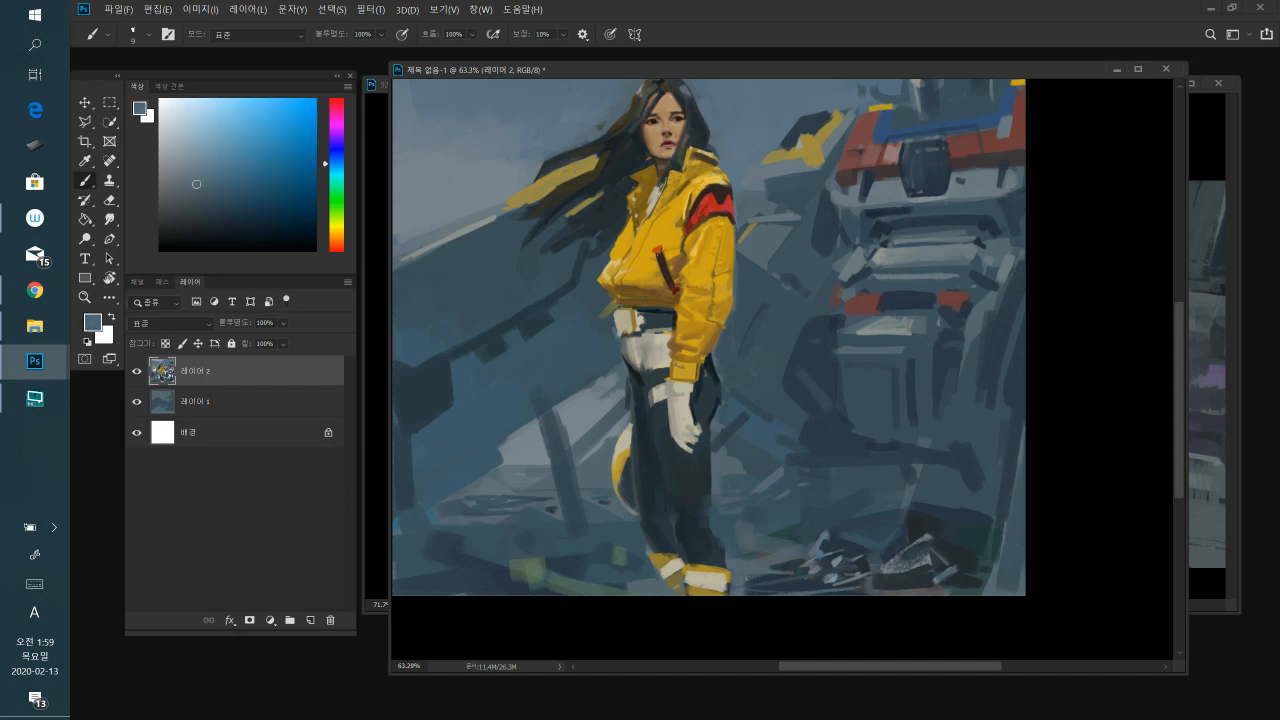
alt+click(758, 568)
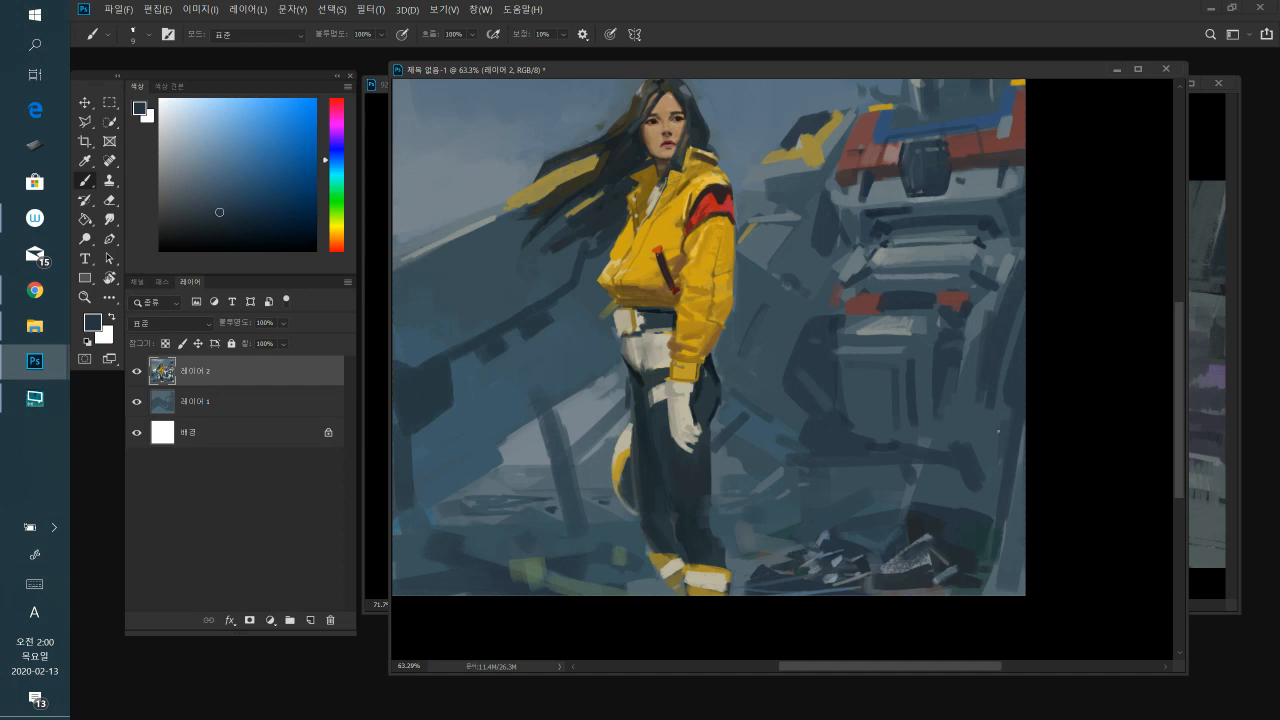
- Paint an upright broken frame behind the rubble between the woman's legs and the robot, using blue-grey tones with the brush at size 20
key(bracketright)
key(bracketright)
drag(217, 204, 208, 169)
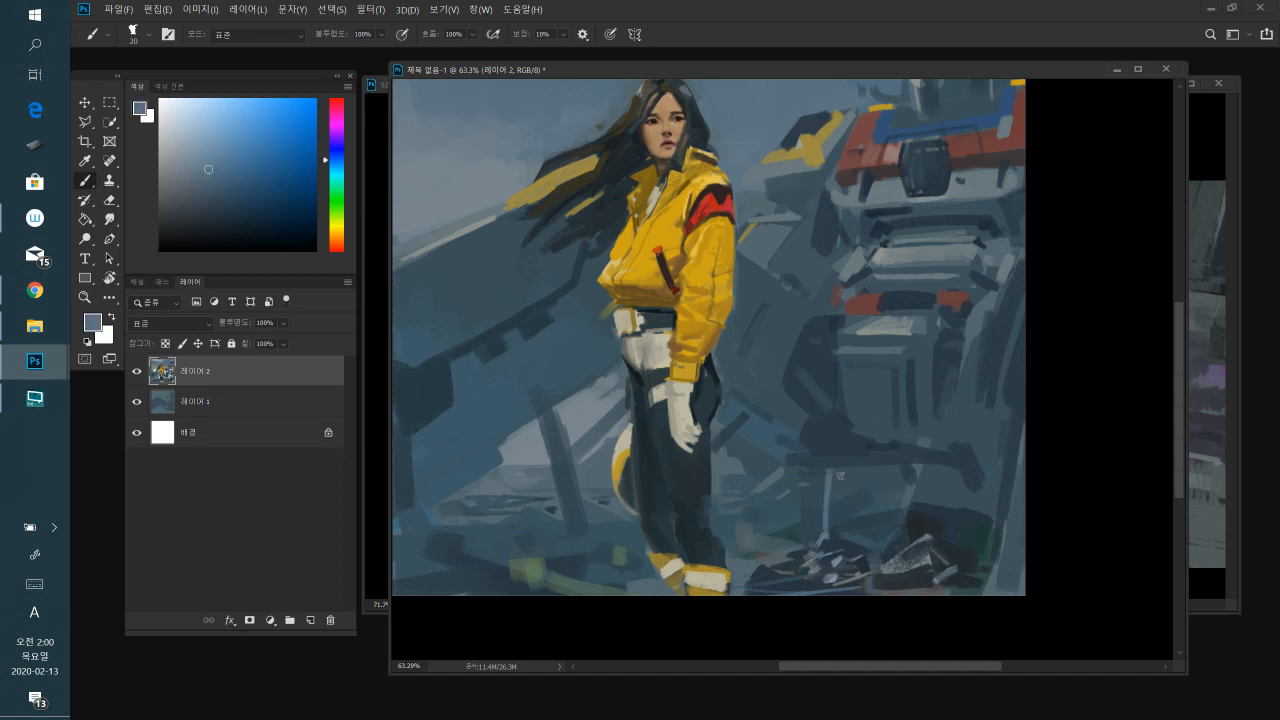
alt+click(856, 485)
alt+click(824, 484)
alt+click(826, 509)
drag(828, 484, 851, 511)
alt+click(852, 508)
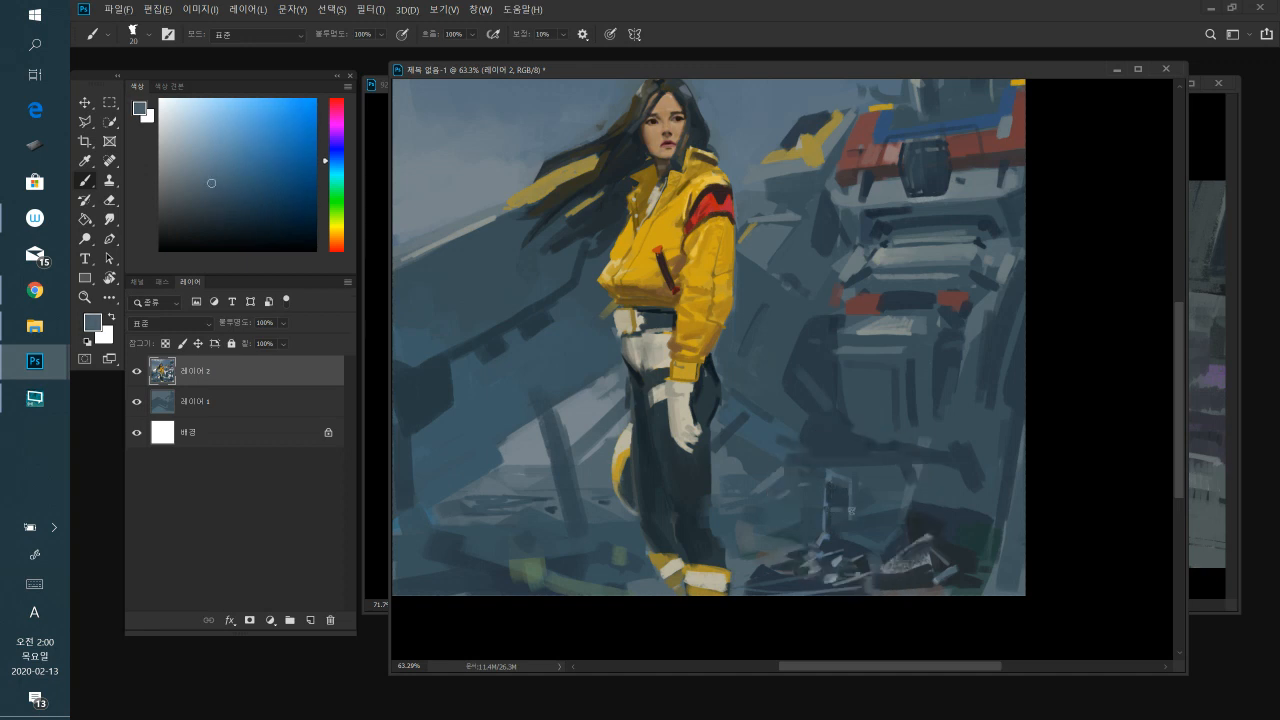
alt+click(826, 491)
alt+click(862, 506)
drag(856, 486, 853, 507)
- Block in the dark debris behind the triangular rock with sampled teal, near-black and grey tones at brush size 15
key(bracketleft)
alt+click(962, 538)
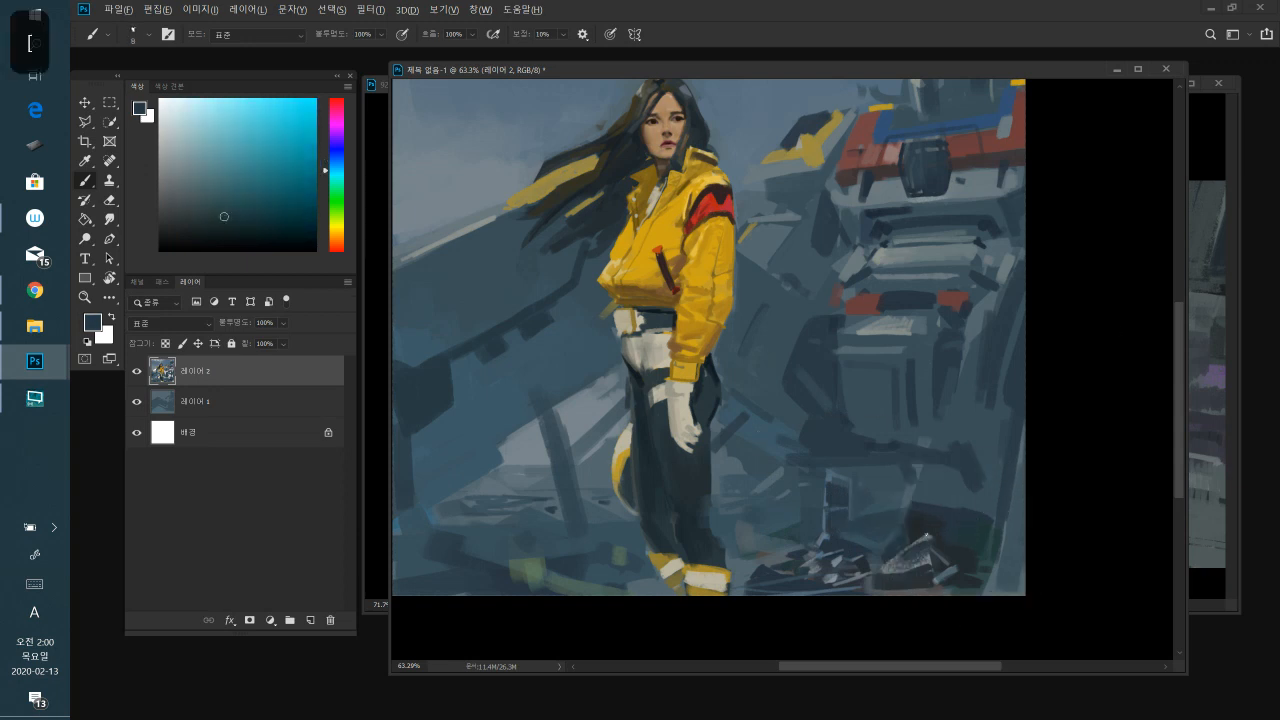
key(bracketright)
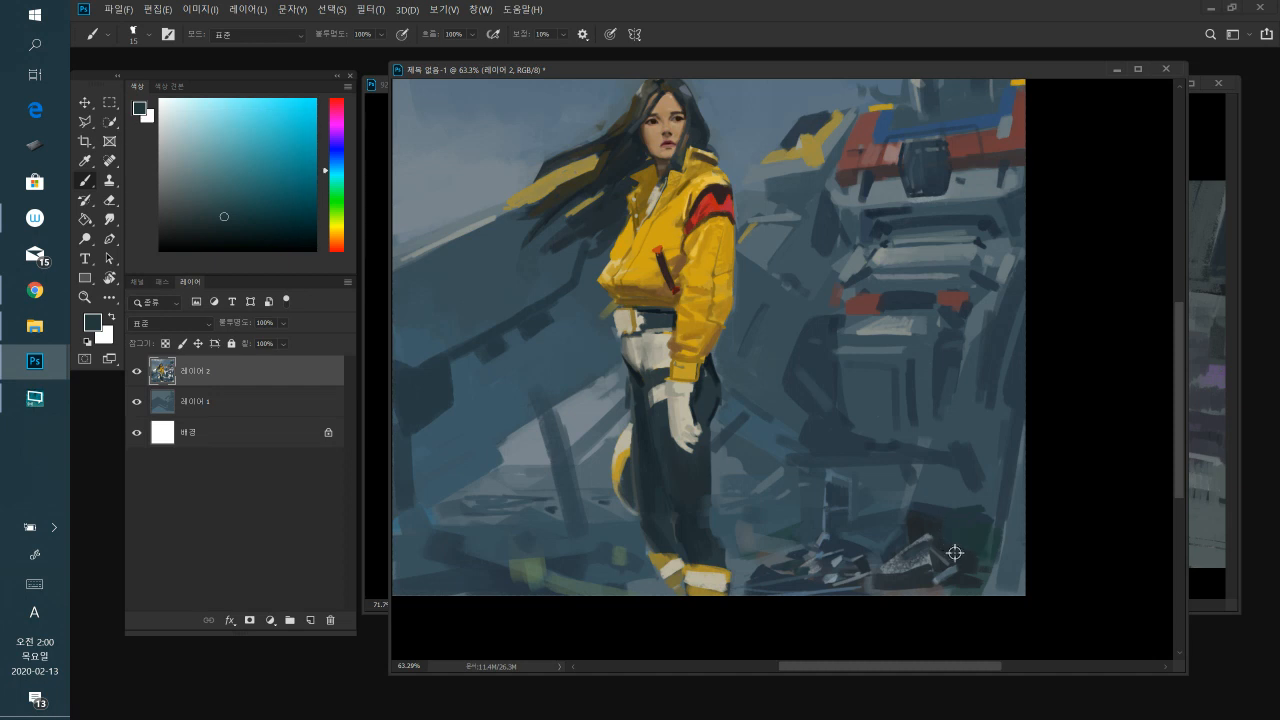
alt+click(941, 522)
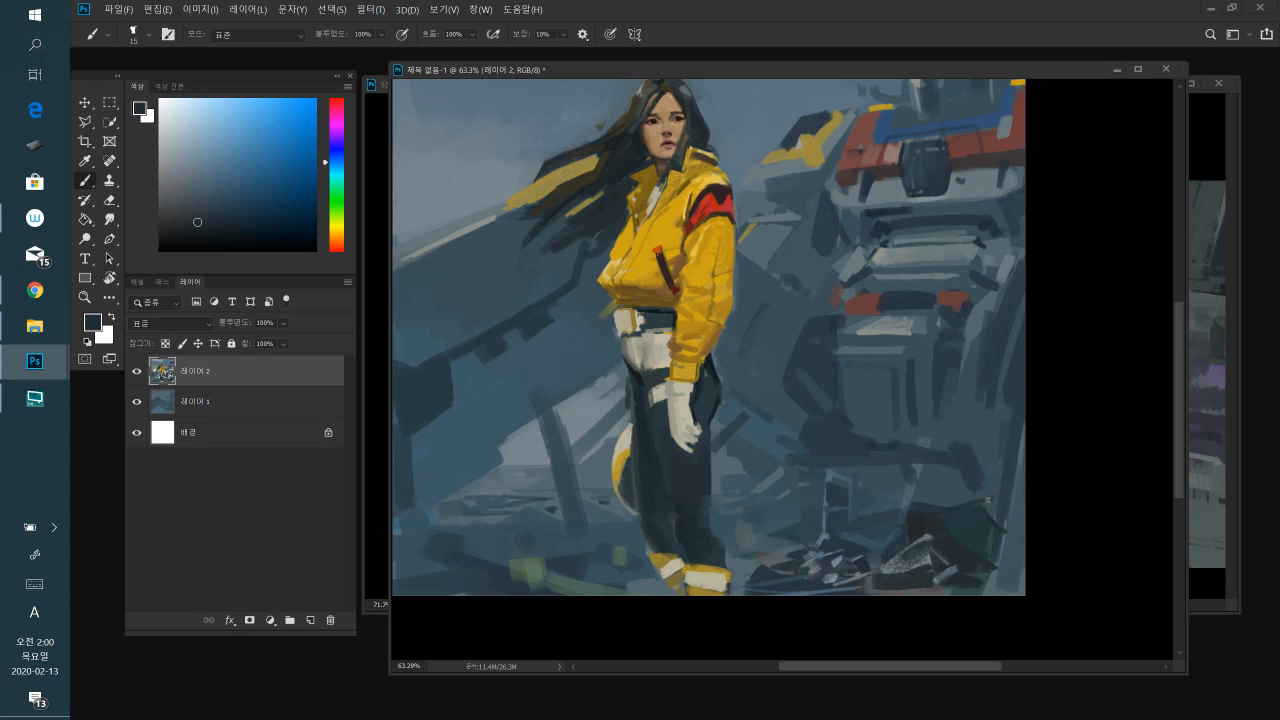
alt+click(908, 488)
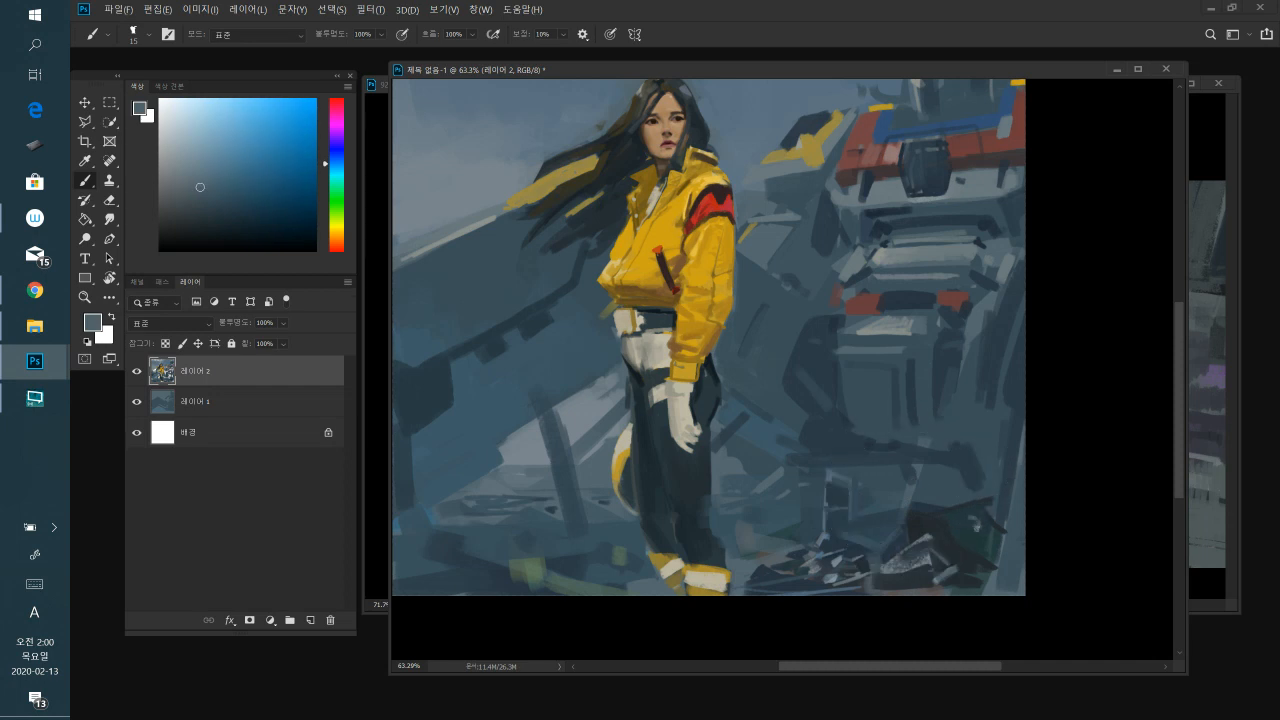
alt+click(979, 531)
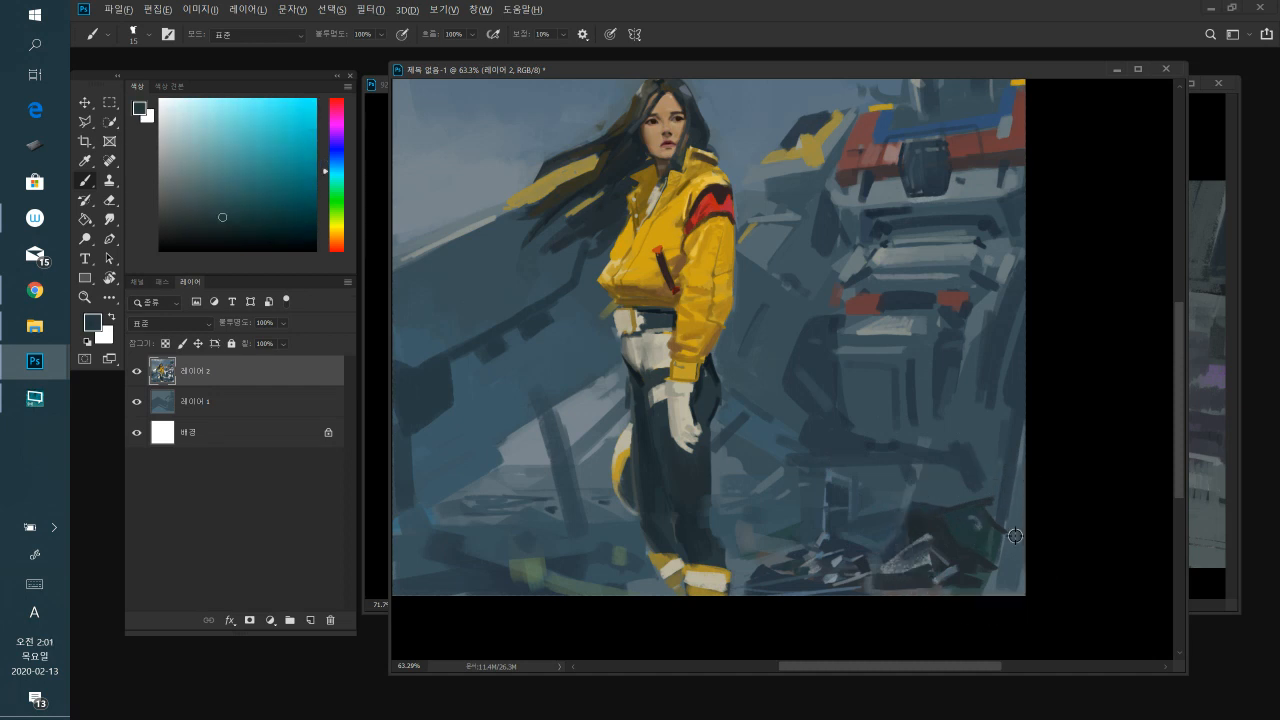
- Carve angular edges into the dark teal debris by the canvas edge with sampled slate-grey, teal and near-black strokes
alt+click(1016, 533)
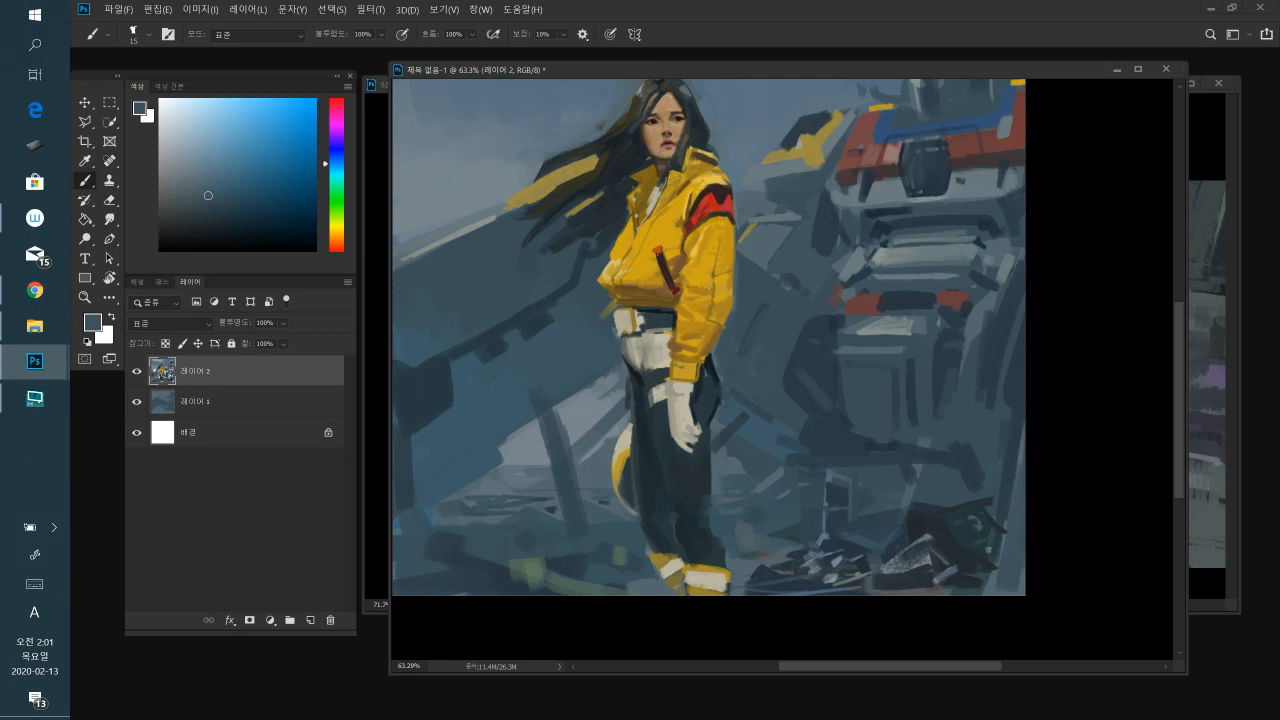
alt+click(982, 540)
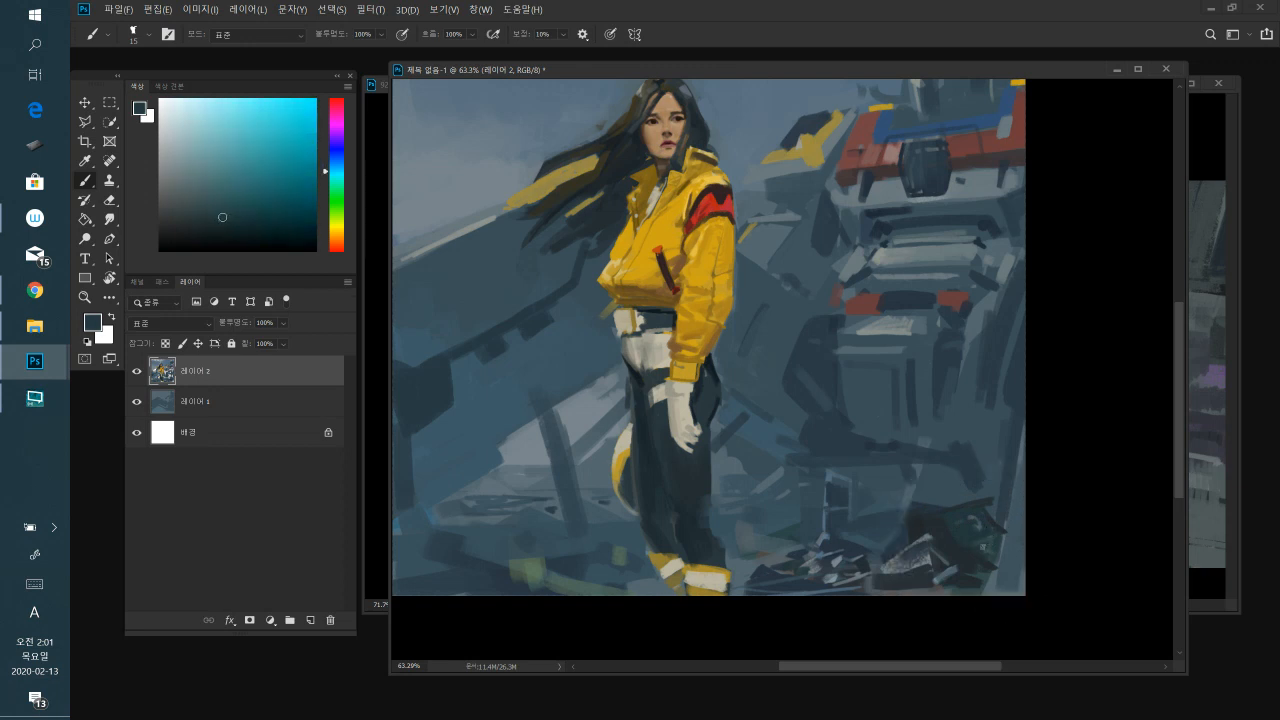
alt+click(1006, 571)
drag(952, 529, 962, 542)
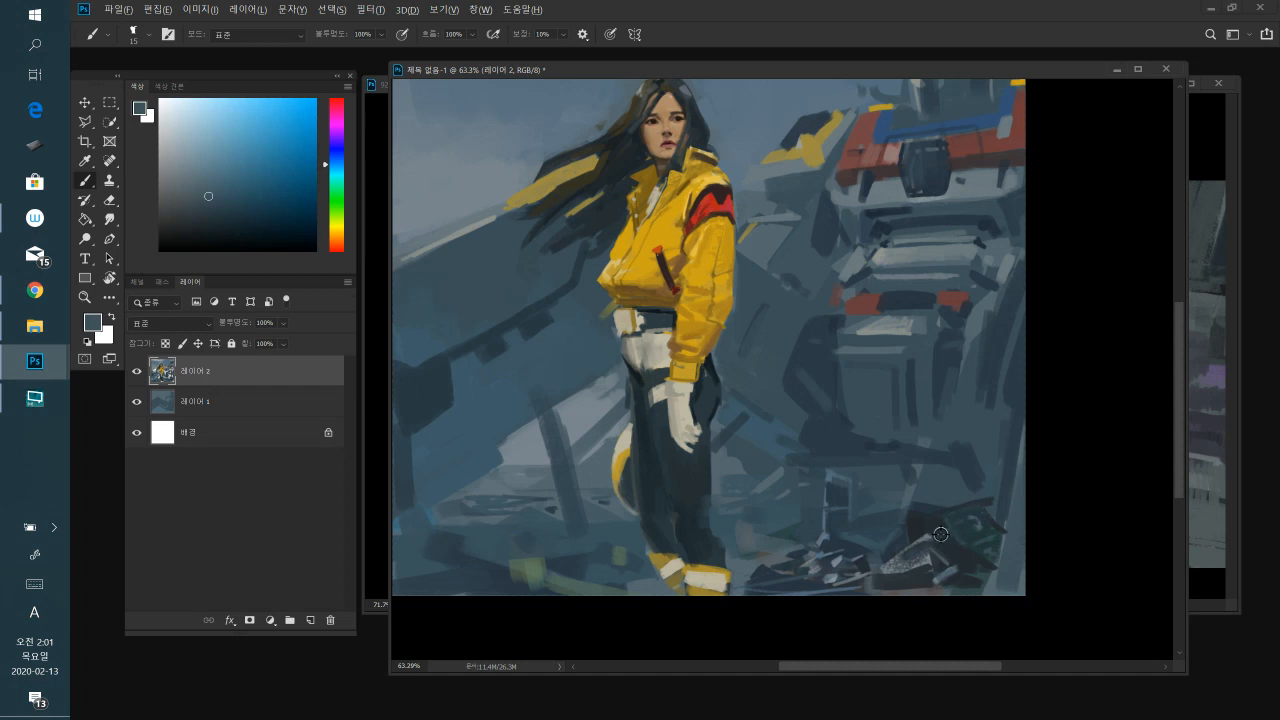
alt+click(942, 533)
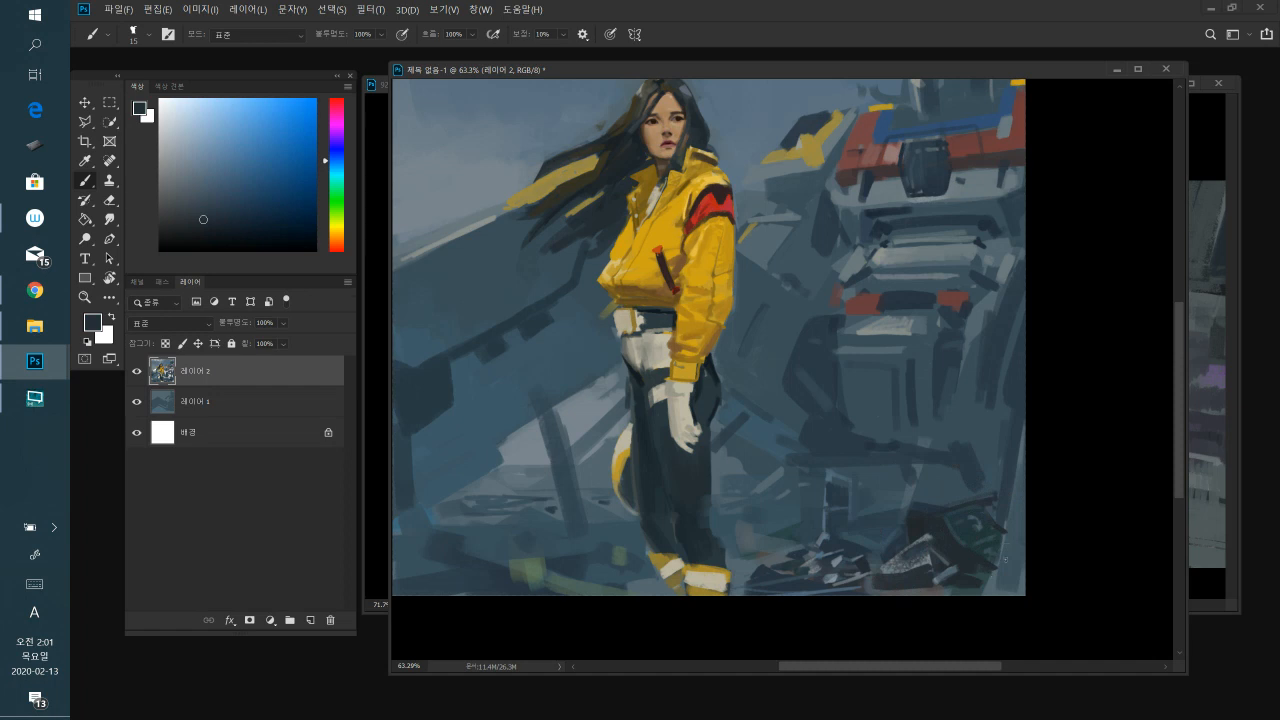
drag(1000, 548, 1000, 569)
drag(896, 533, 840, 540)
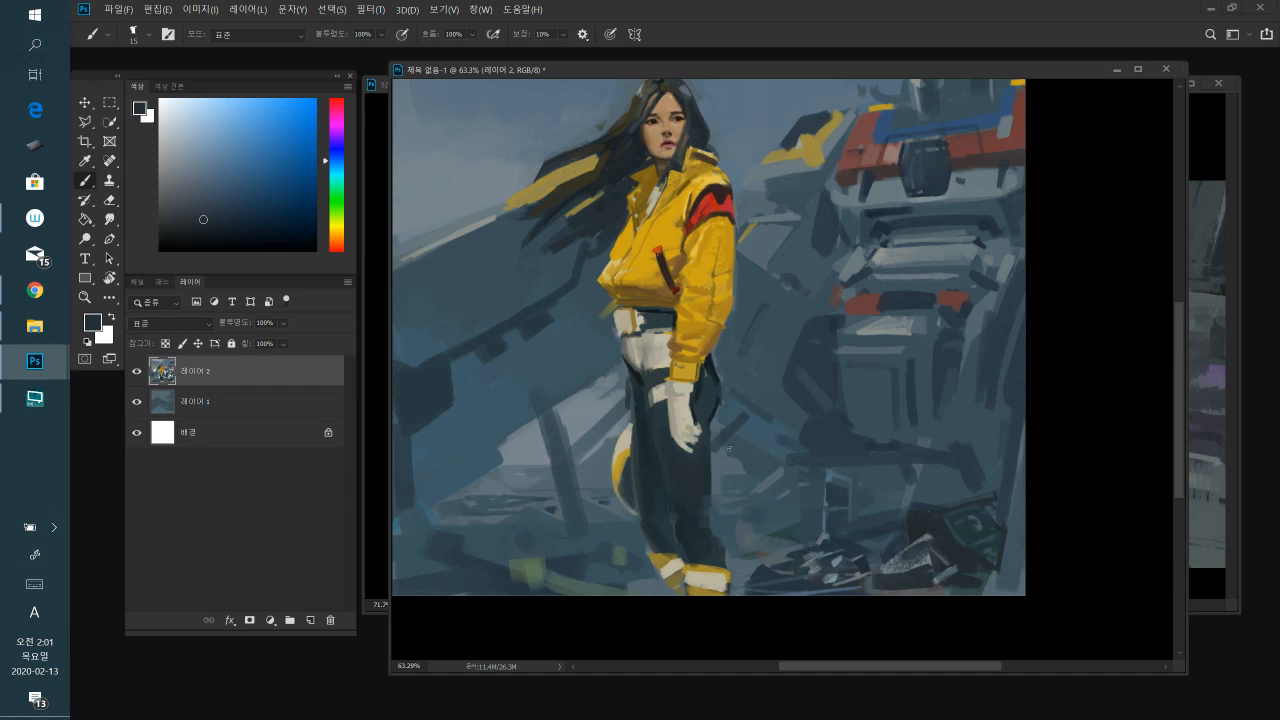
- Paint boxy wreckage with a round green light beside the woman's lower legs, shading its sides with sampled slate-blue and near-black
mouse_move(779, 484)
mouse_down()
mouse_move(775, 510)
mouse_move(741, 512)
mouse_move(745, 490)
mouse_move(766, 490)
mouse_move(751, 477)
mouse_up()
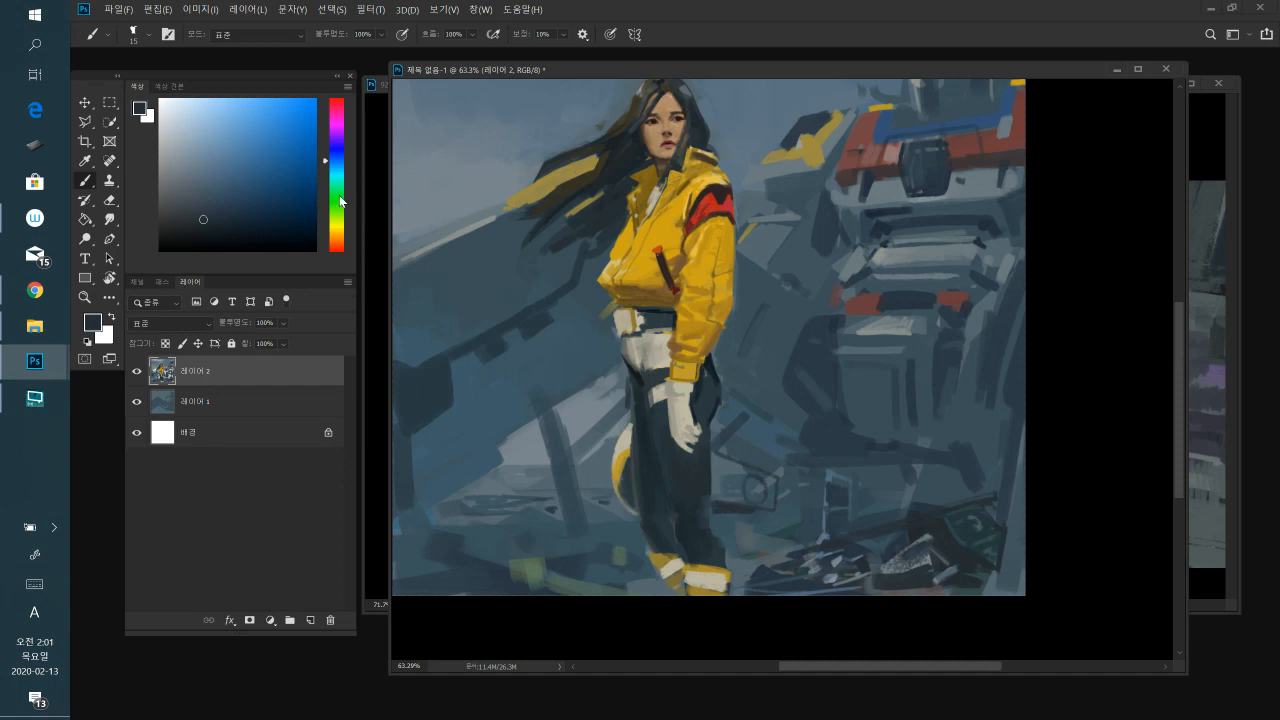
click(340, 202)
drag(255, 156, 252, 179)
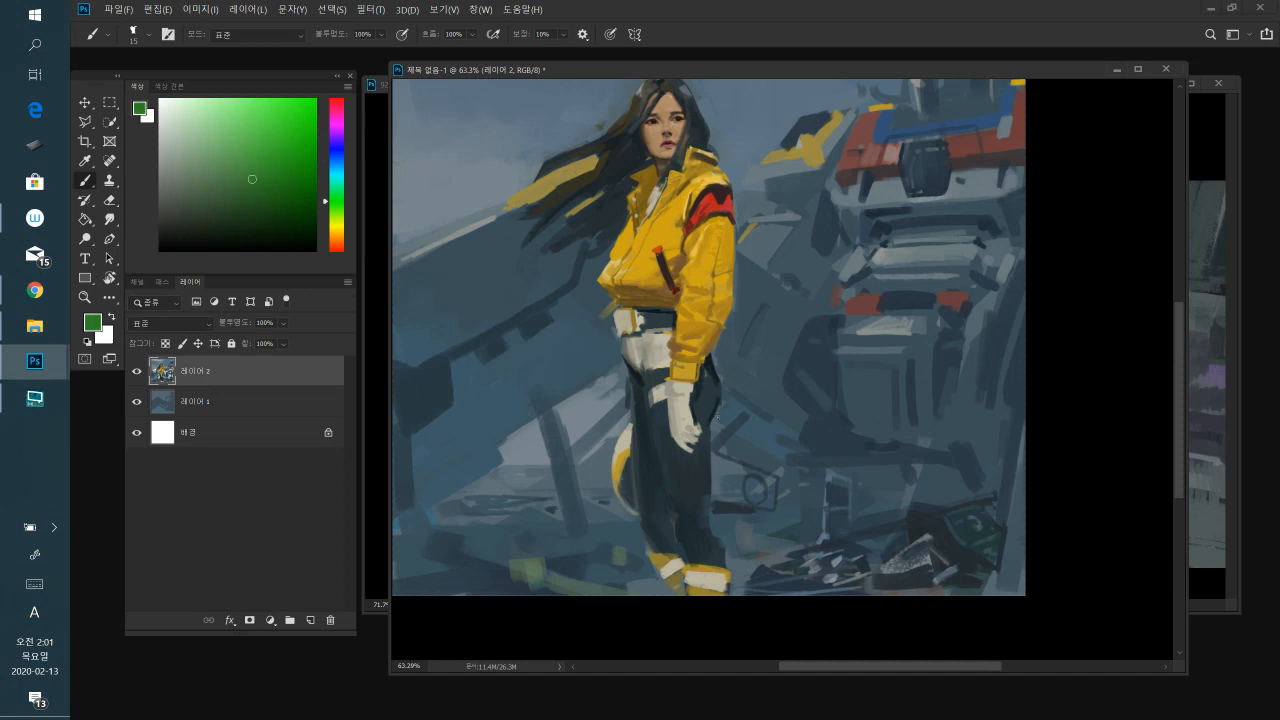
click(753, 489)
alt+click(746, 486)
mouse_move(733, 467)
mouse_down()
mouse_move(730, 502)
mouse_move(716, 480)
mouse_up()
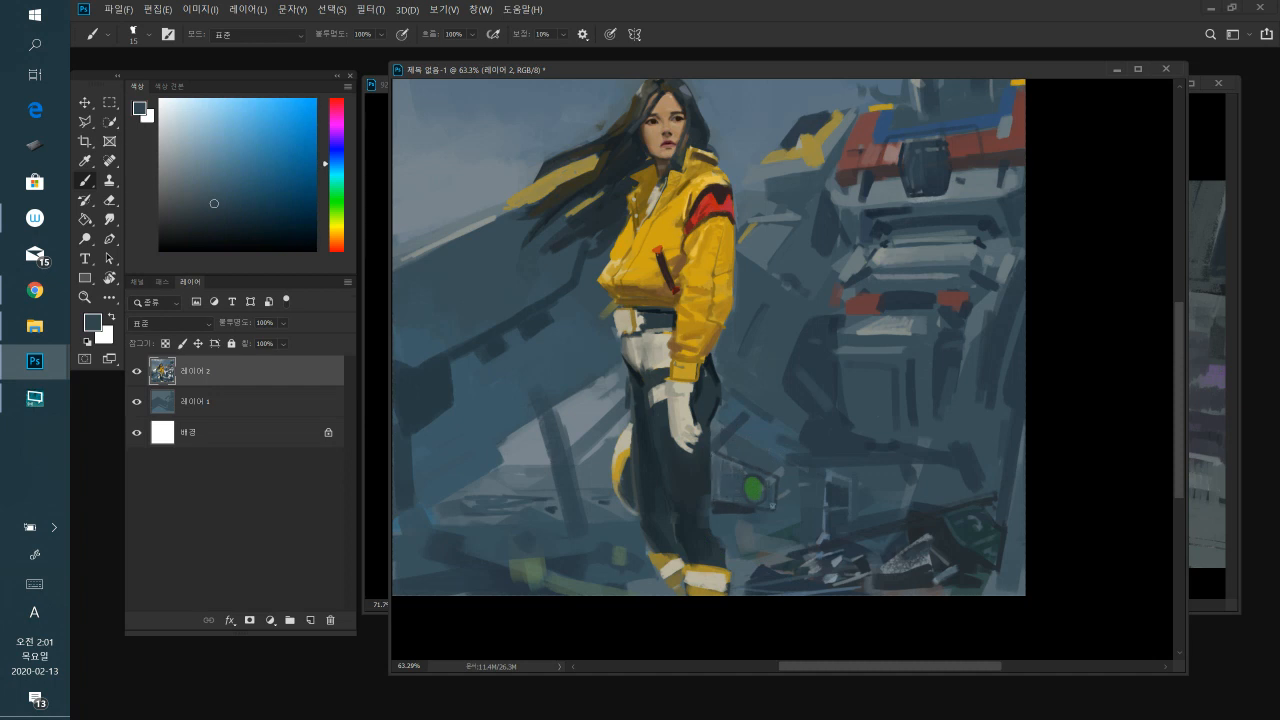
alt+click(740, 511)
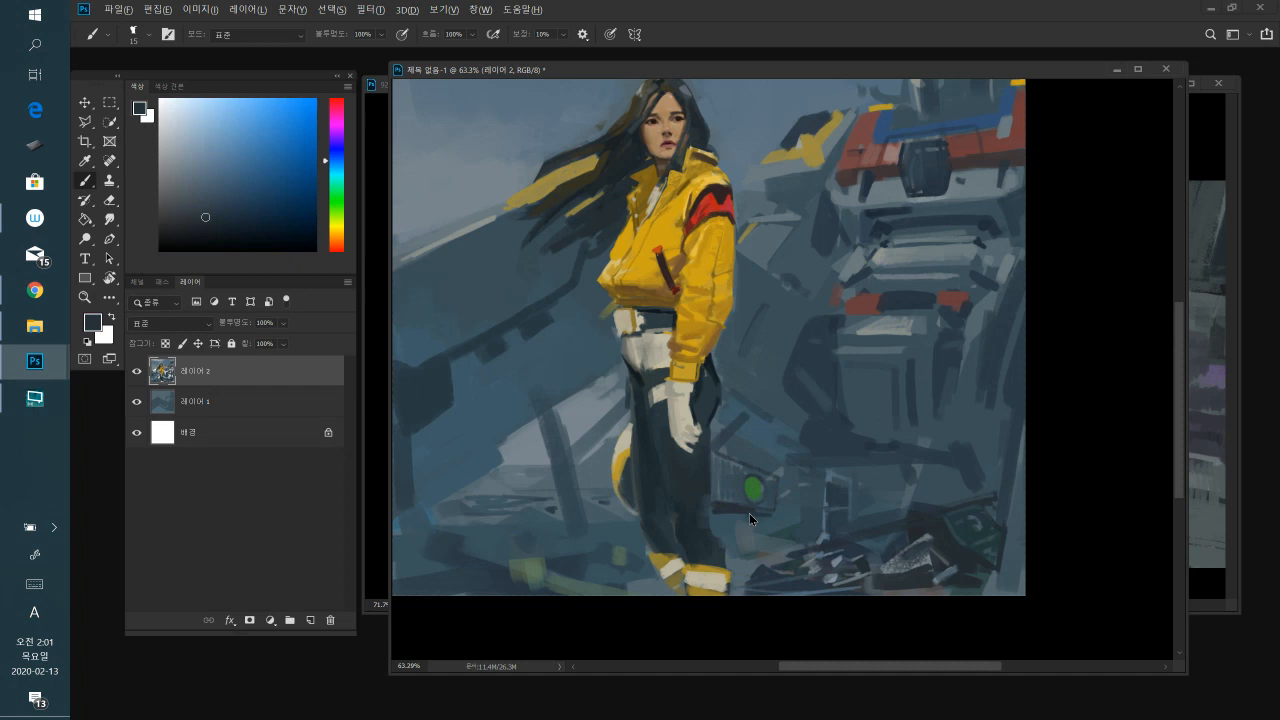
mouse_move(758, 518)
mouse_down()
mouse_move(714, 518)
mouse_move(784, 515)
mouse_move(781, 529)
mouse_move(803, 498)
mouse_up()
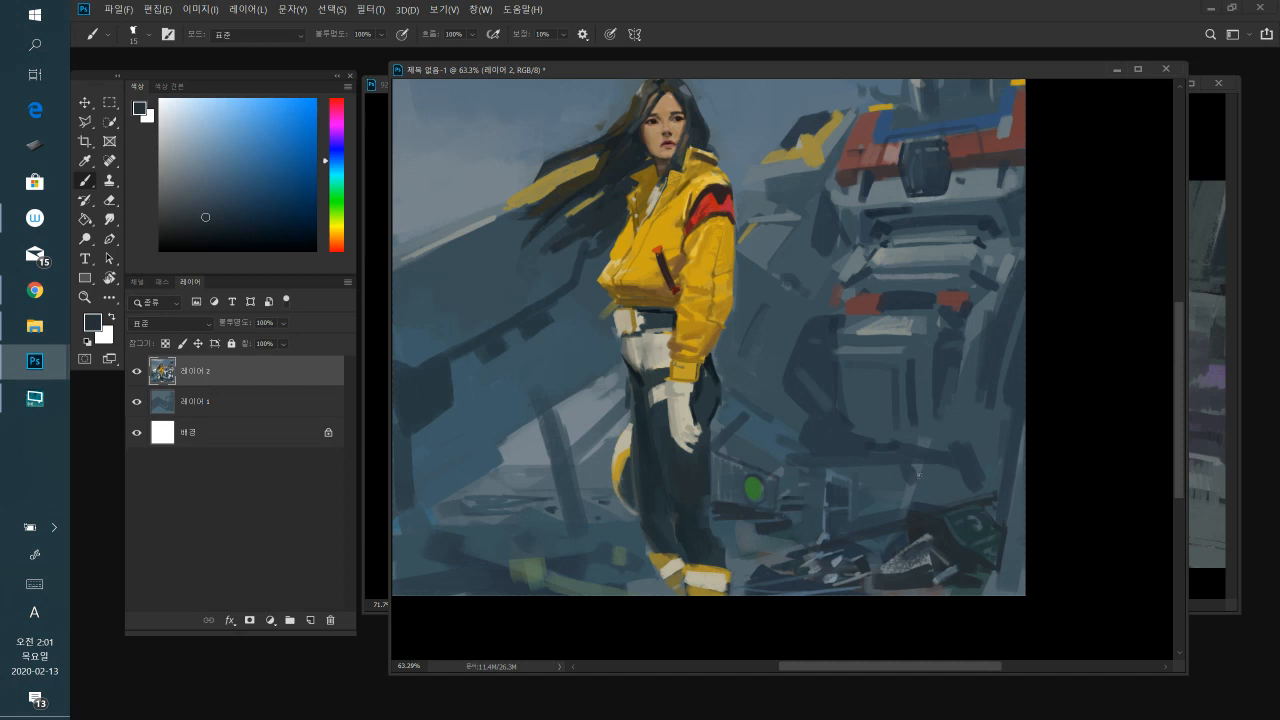
- Enlarge the brush to size 60 and rework the robot's chest panel with sampled greys and muted reds
key(bracketright)
key(bracketright)
key(bracketright)
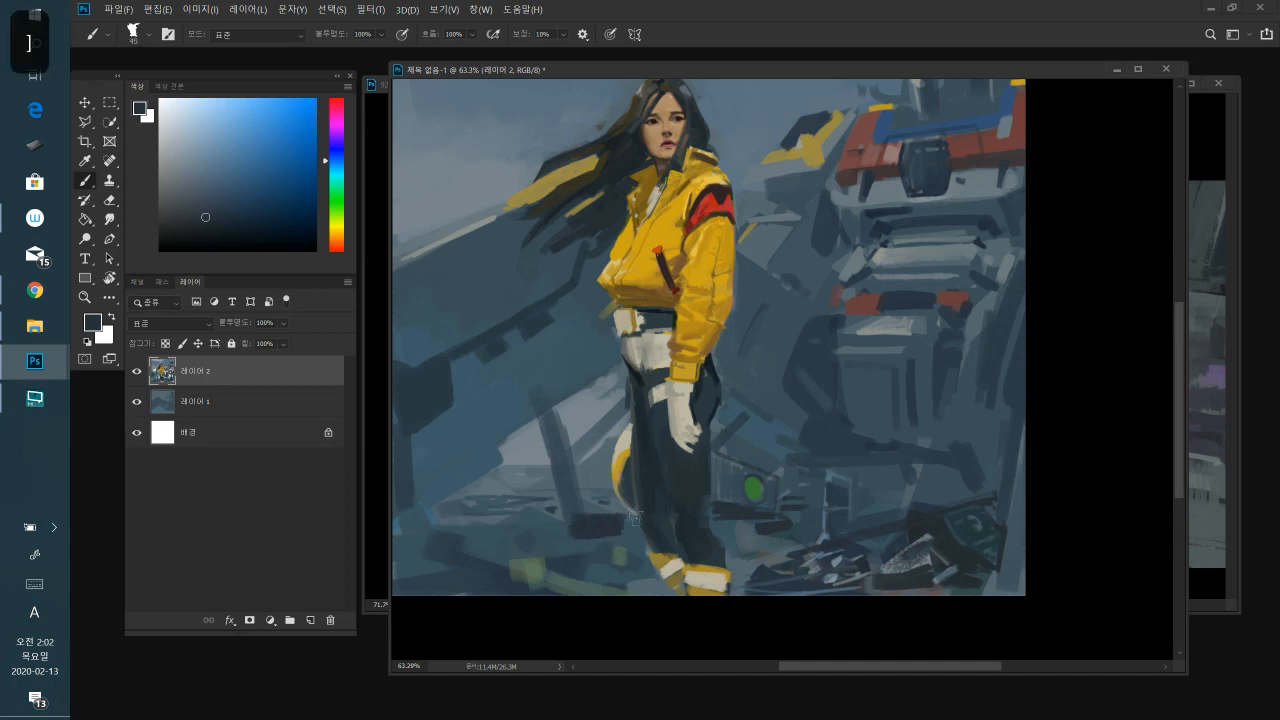
key(space)
mouse_move(1040, 365)
mouse_down()
mouse_move(1023, 406)
mouse_move(1051, 406)
mouse_move(1058, 378)
mouse_move(1041, 411)
mouse_move(1082, 443)
mouse_move(1094, 431)
mouse_move(1072, 437)
mouse_up()
key(alt+space)
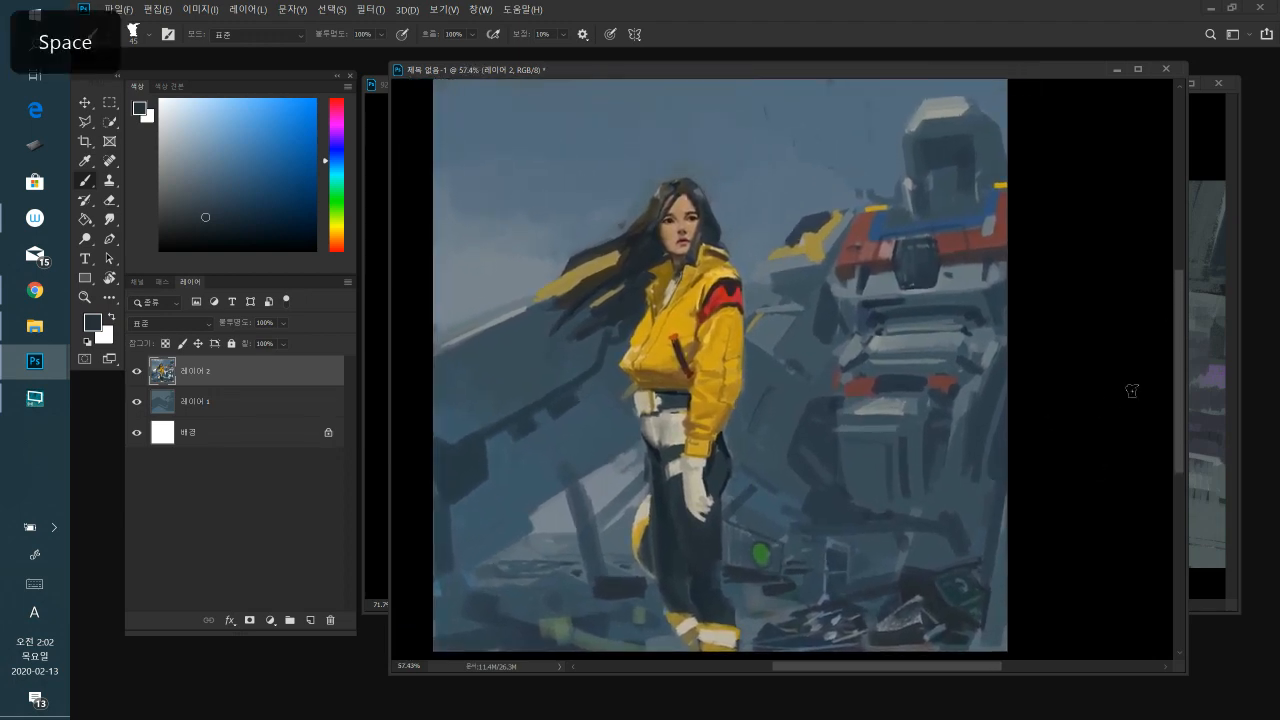
key(])
alt+click(986, 422)
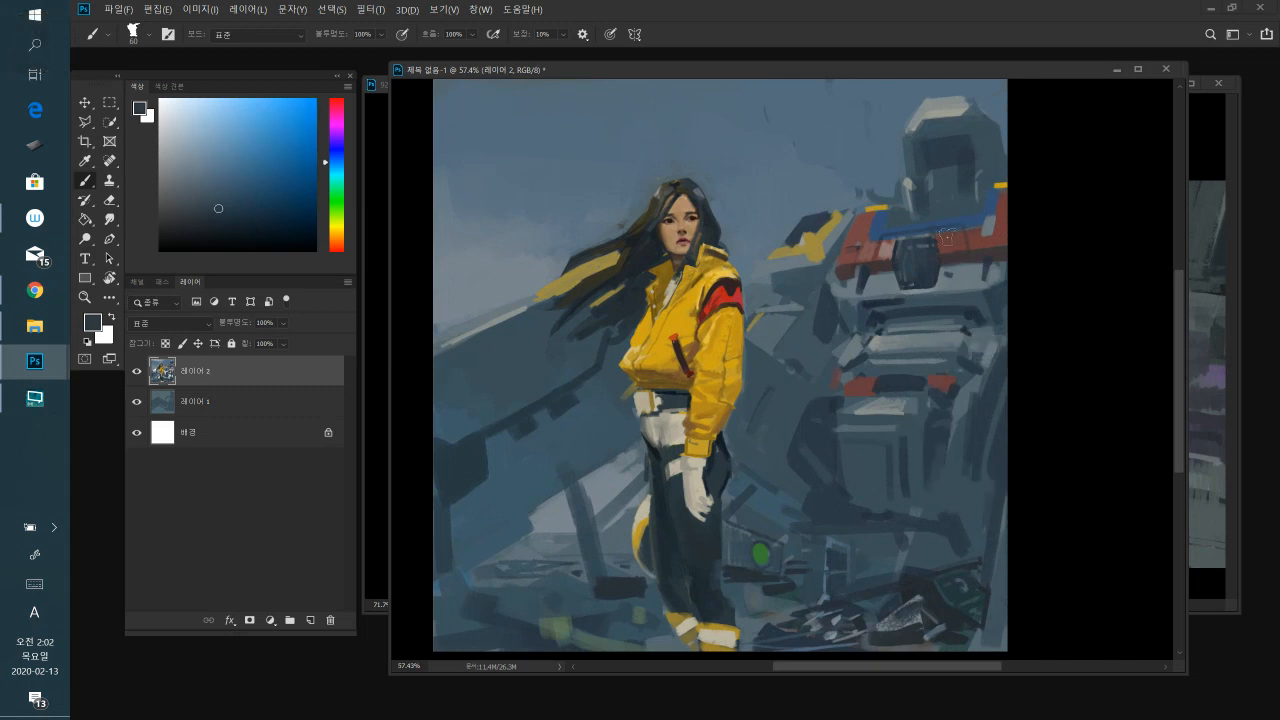
alt+click(976, 272)
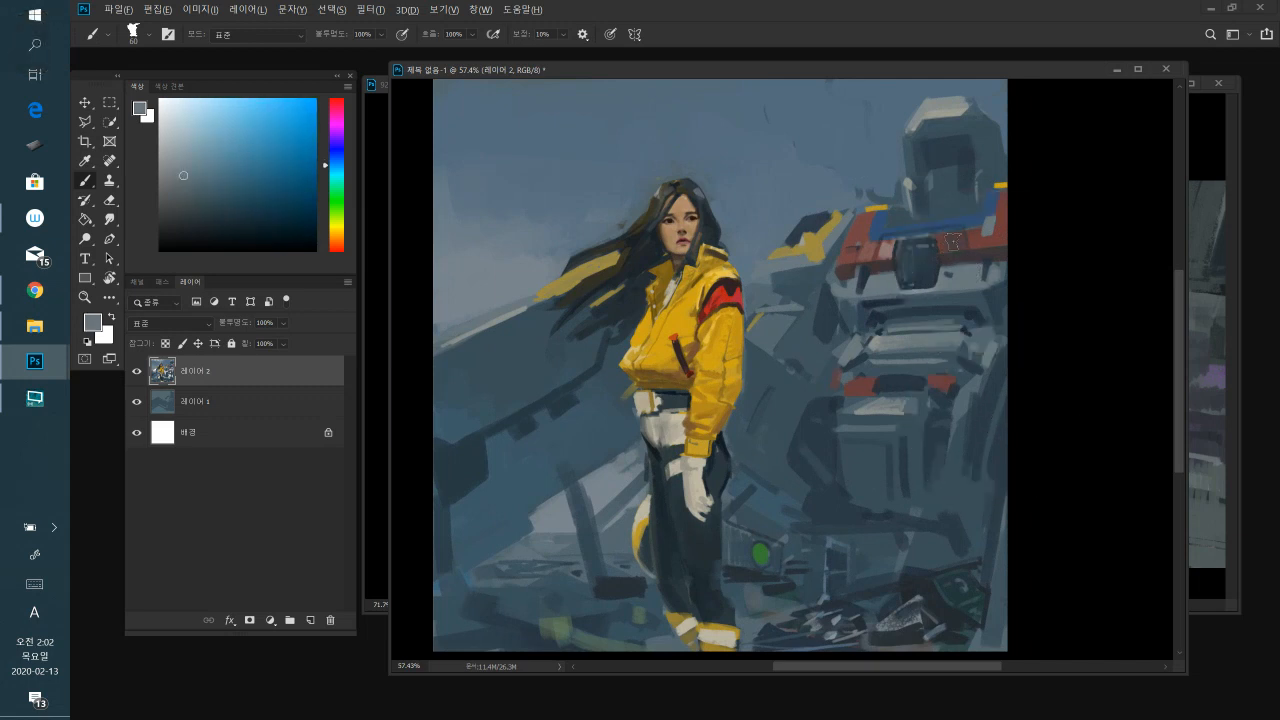
alt+click(958, 238)
alt+click(982, 241)
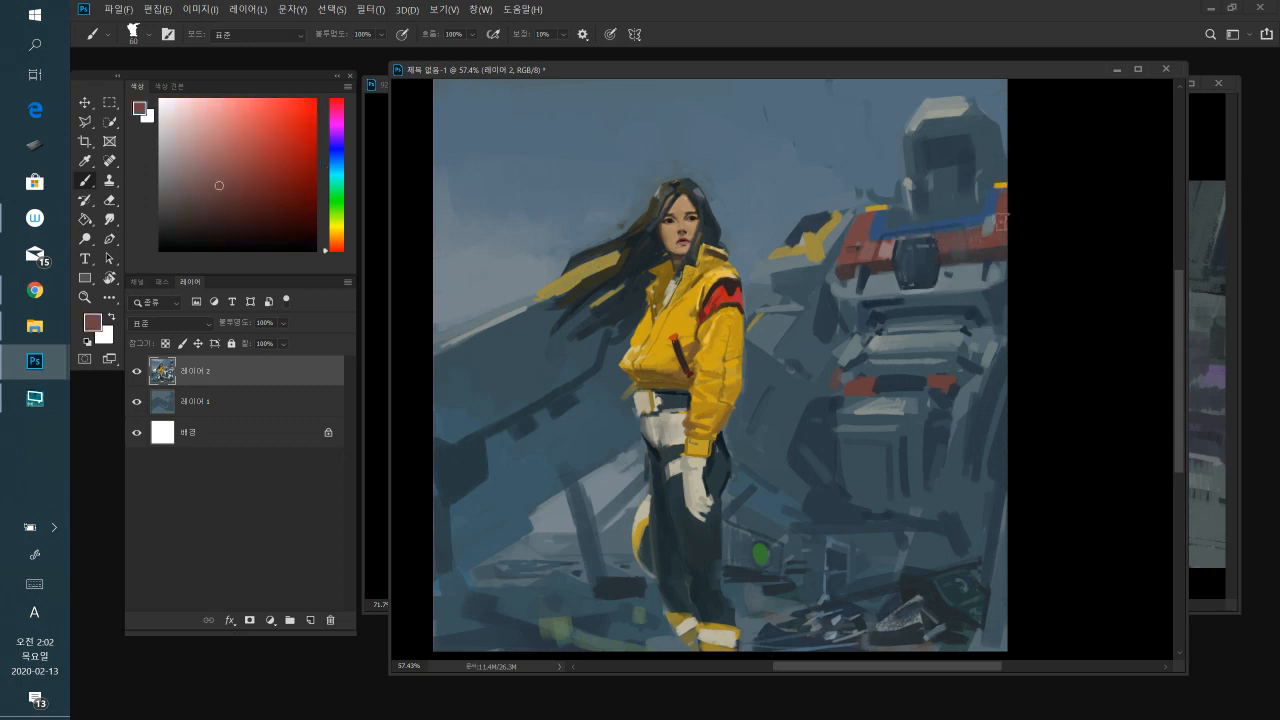
- Adjust the robot's blue collar trim and red shoulder panels with sampled muted blue and dull red tones
alt+click(978, 218)
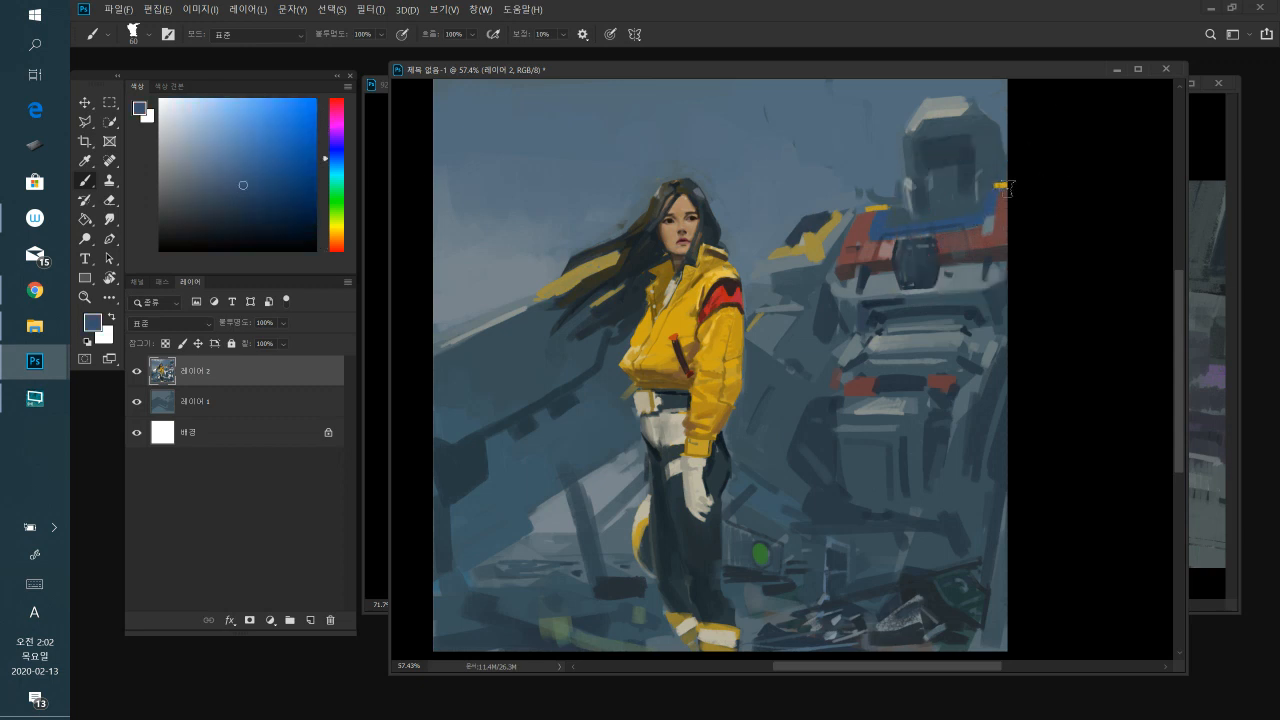
alt+click(1005, 211)
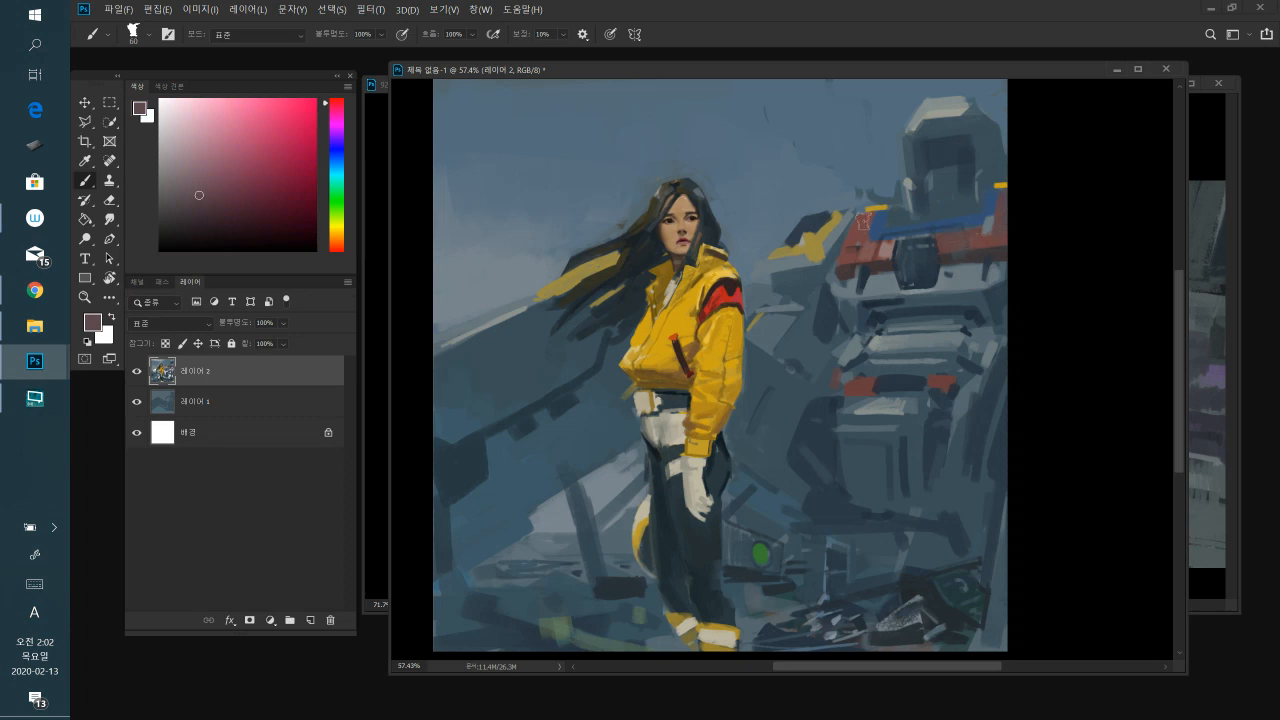
alt+click(873, 246)
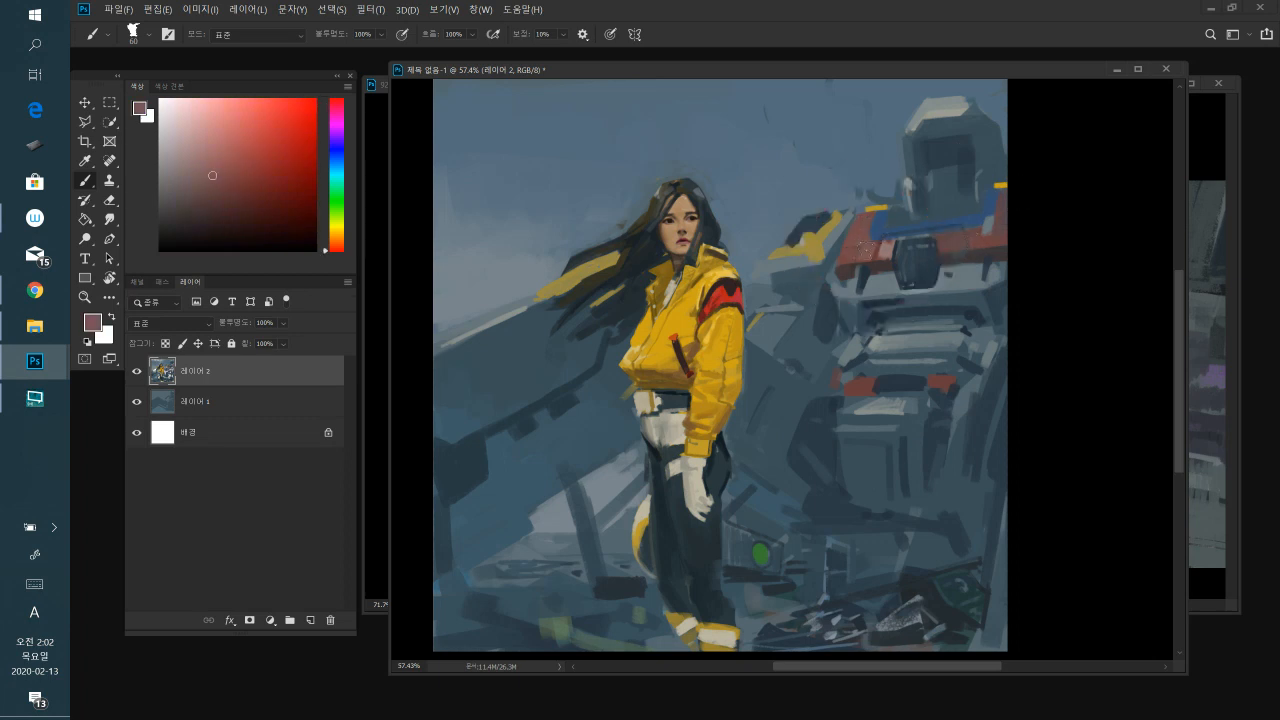
- Cover the yellow accents on the robot's collar with sampled blue-grey and add muted red strokes beside its waist
alt+click(876, 187)
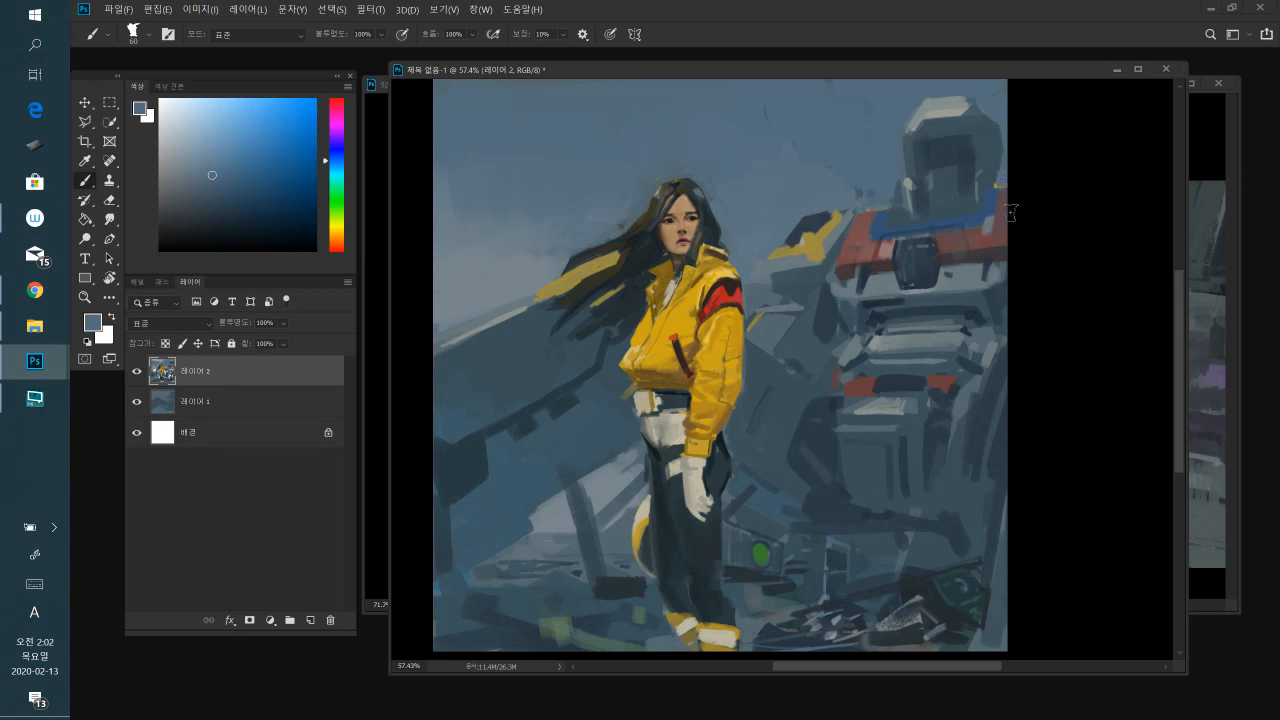
alt+click(887, 248)
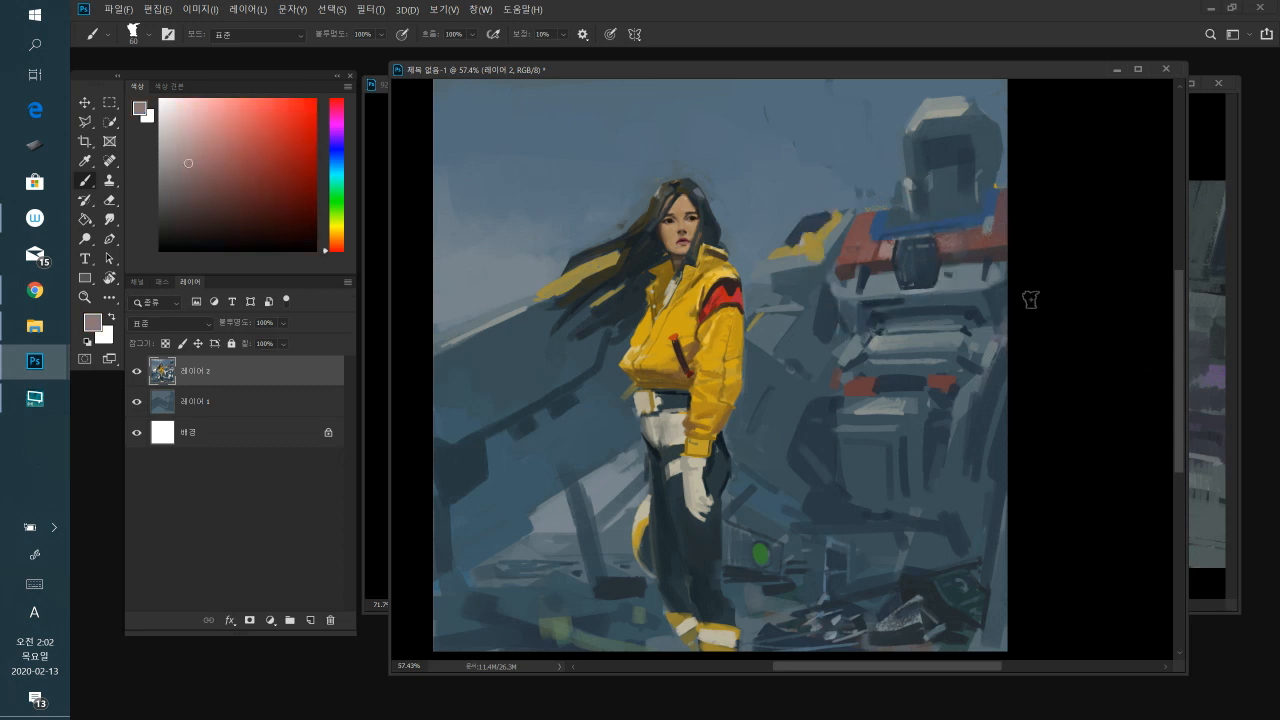
alt+click(852, 253)
- Paint a tall ruined structure with a crossbeam and vertical posts in the sky behind the woman, using sampled dark slate-blue at size 60
alt+click(530, 366)
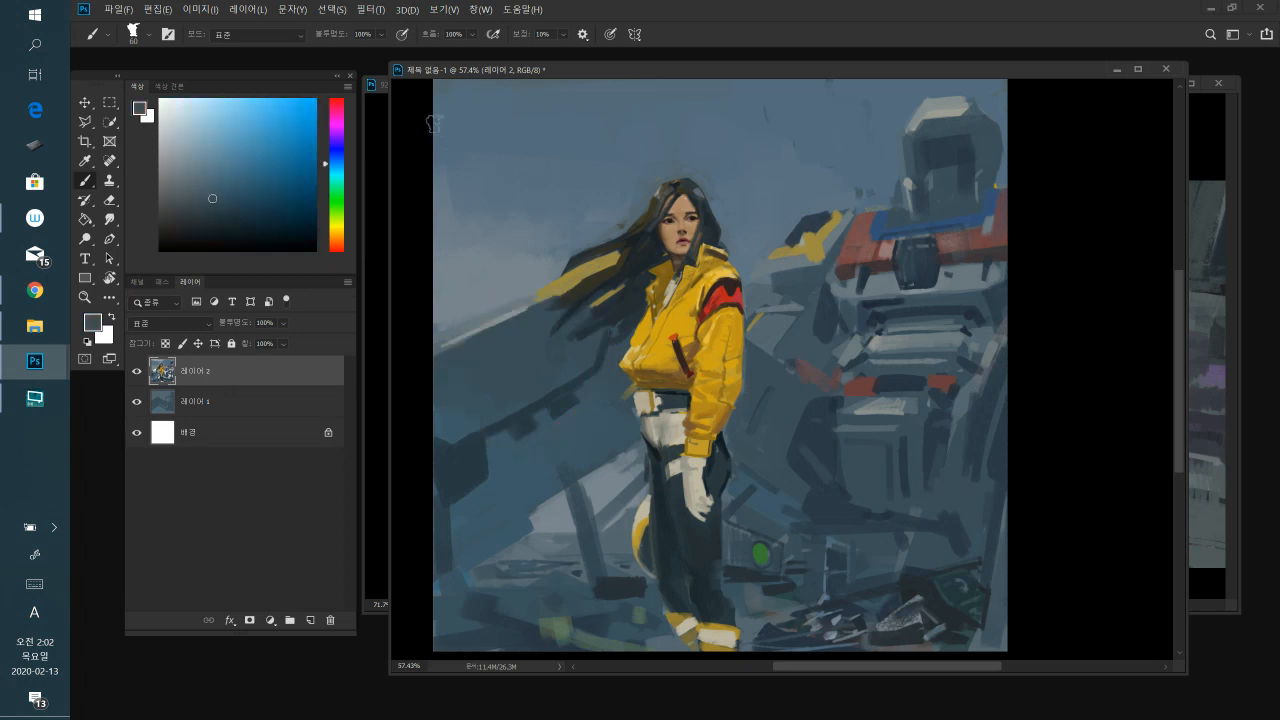
drag(508, 148, 525, 278)
drag(439, 146, 467, 313)
mouse_move(436, 97)
mouse_down()
mouse_move(525, 136)
mouse_move(510, 152)
mouse_up()
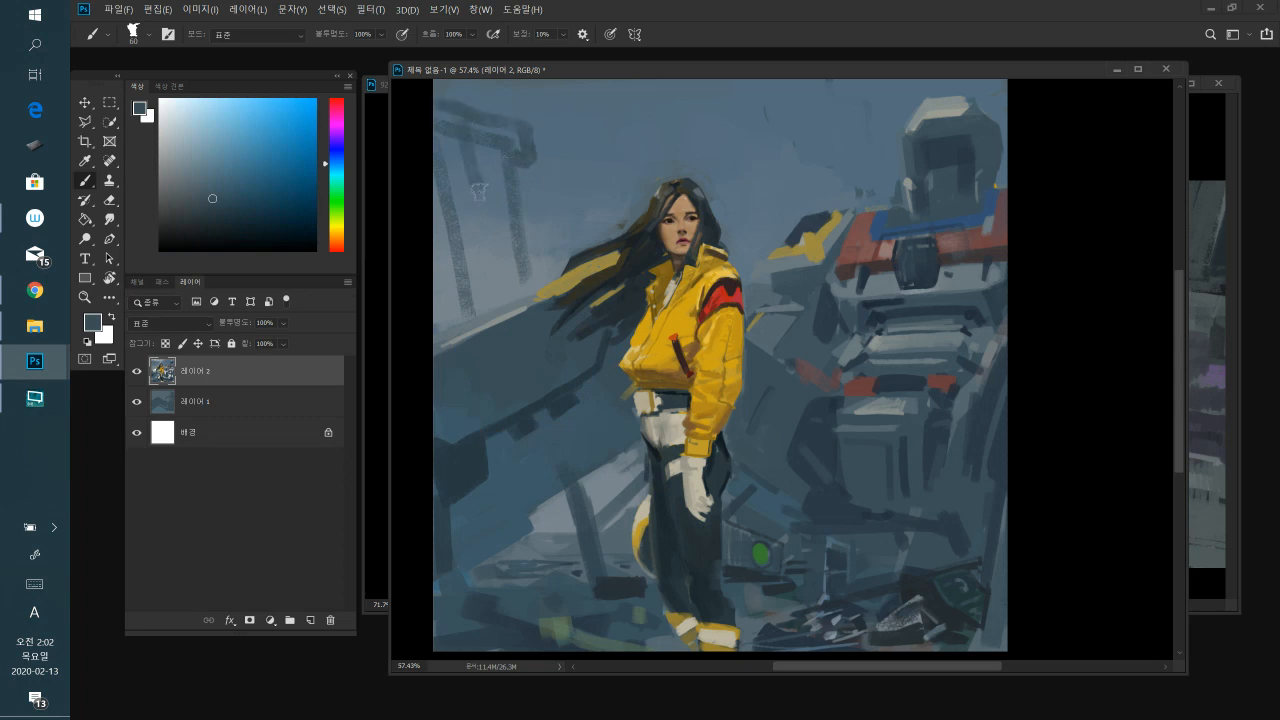
drag(482, 200, 504, 316)
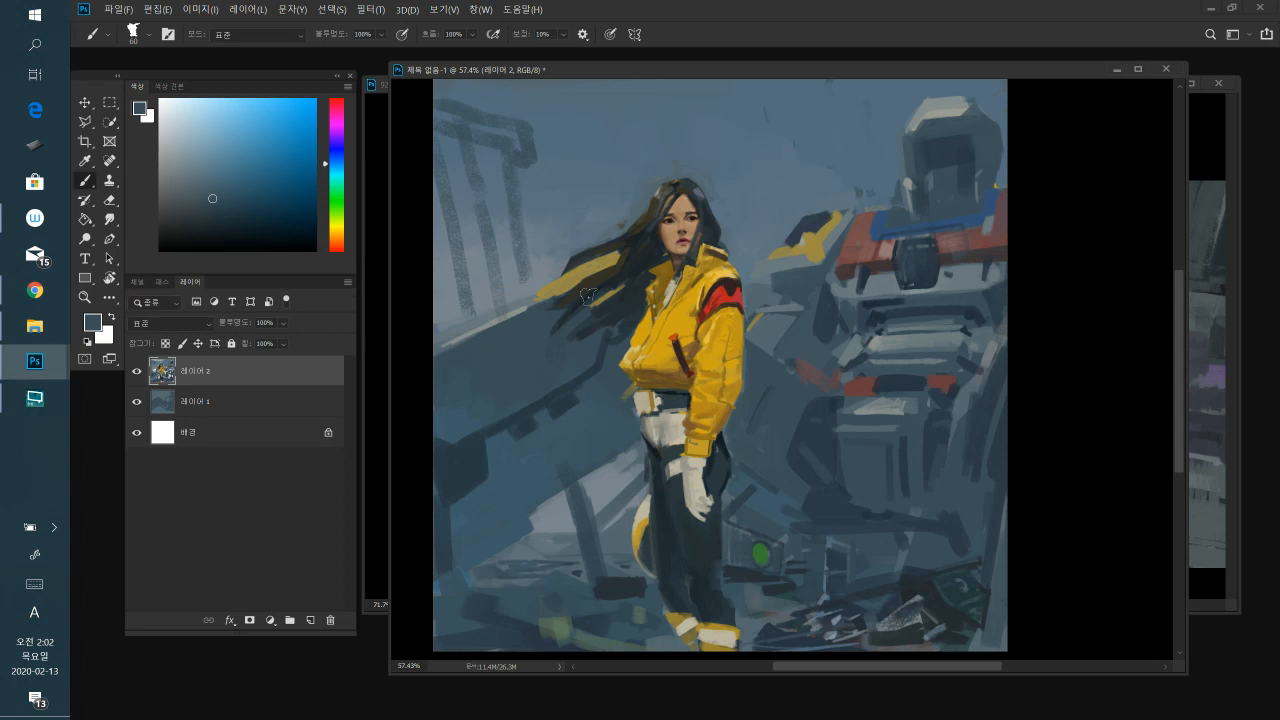
key(space)
drag(920, 404, 912, 415)
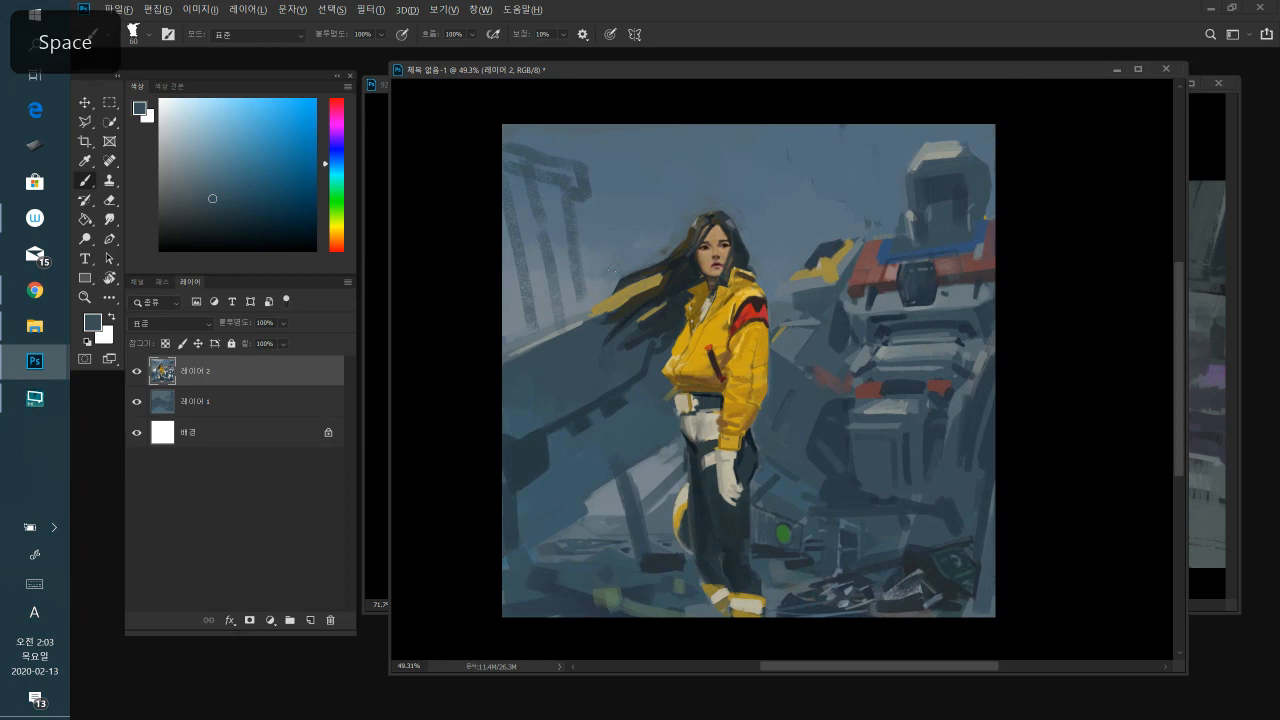
- Mute the yellow strands in the woman's windblown hair with a darker olive and sampled dark hair tones at size 35
alt+click(627, 294)
mouse_move(255, 171)
mouse_down()
mouse_move(254, 188)
mouse_move(228, 189)
mouse_up()
key(bracketleft)
mouse_move(594, 311)
mouse_down()
mouse_move(614, 304)
mouse_move(597, 314)
mouse_up()
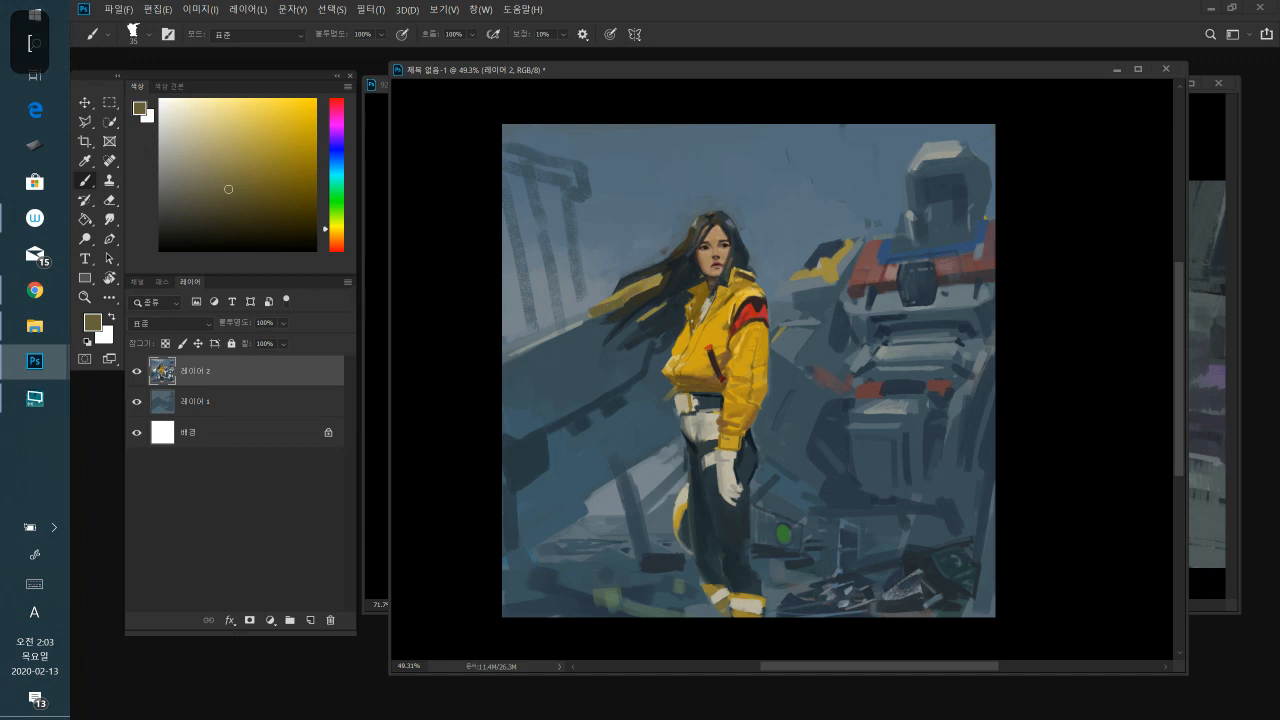
alt+click(667, 314)
alt+click(638, 289)
alt+click(664, 330)
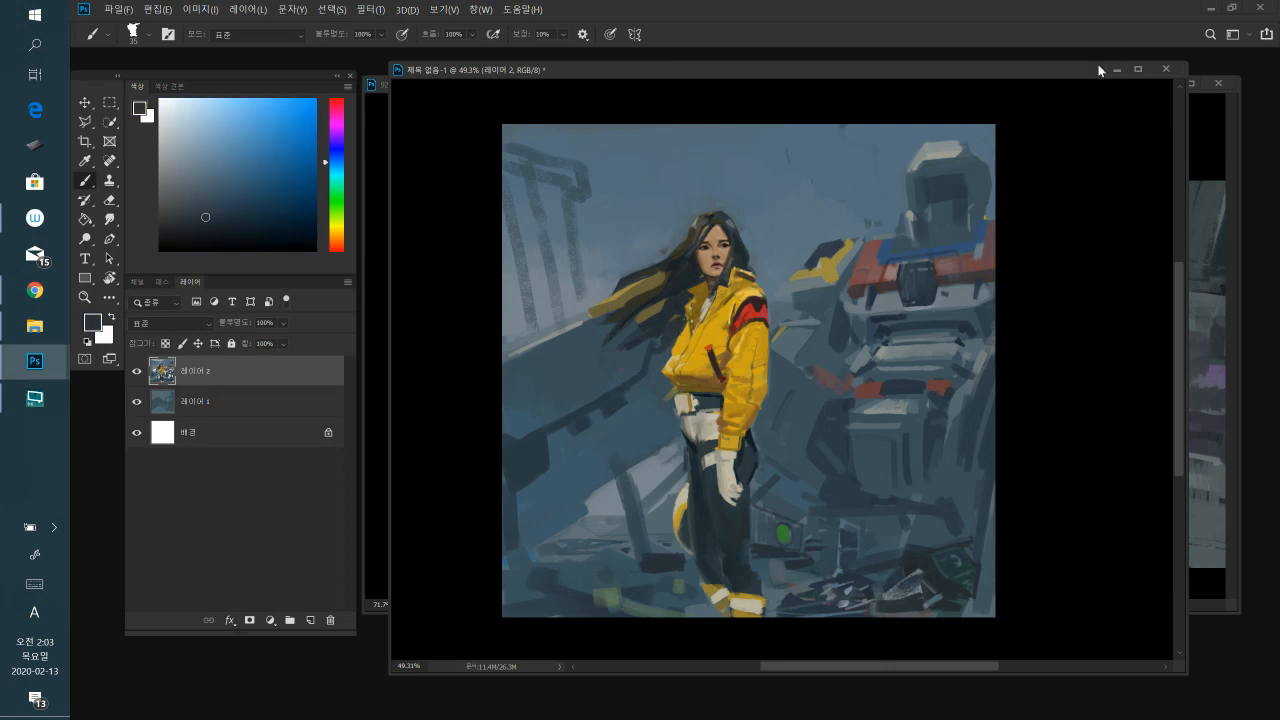
- Paint dark windblown strands along the outer edge of the woman's hair with sampled near-black at size 20
alt+click(677, 279)
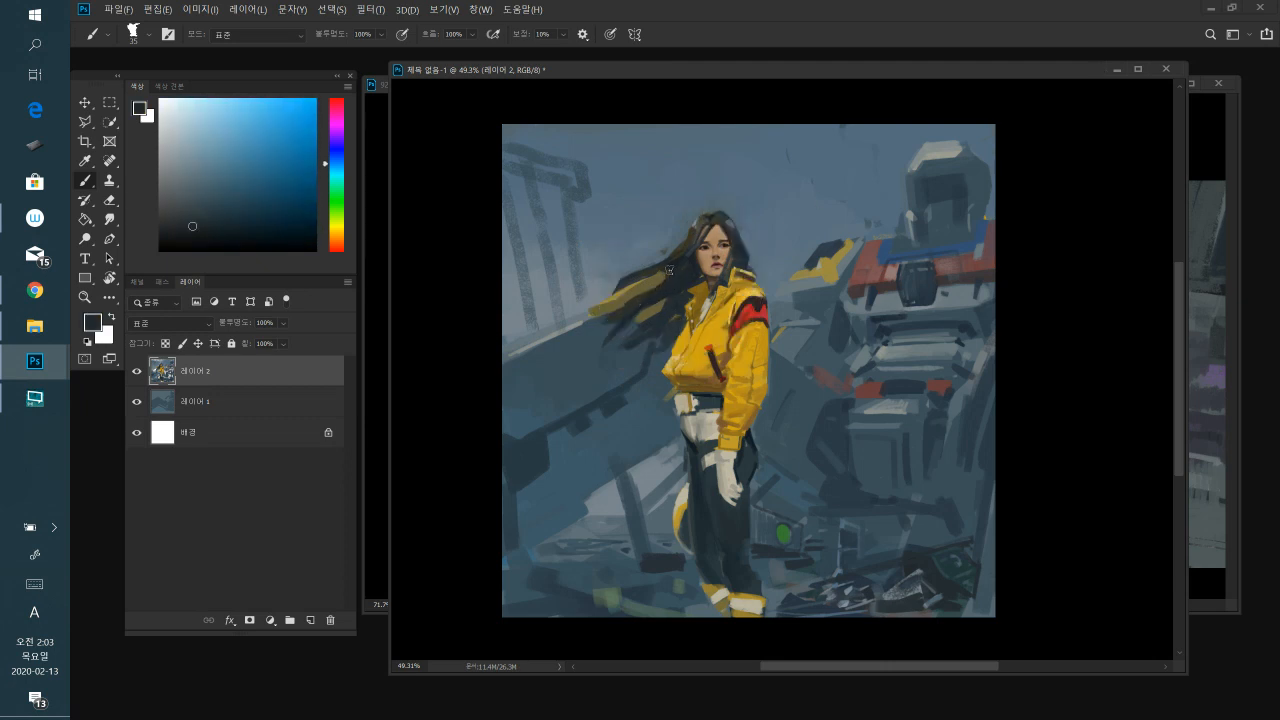
key([)
key([)
key(bracketright)
key(bracketright)
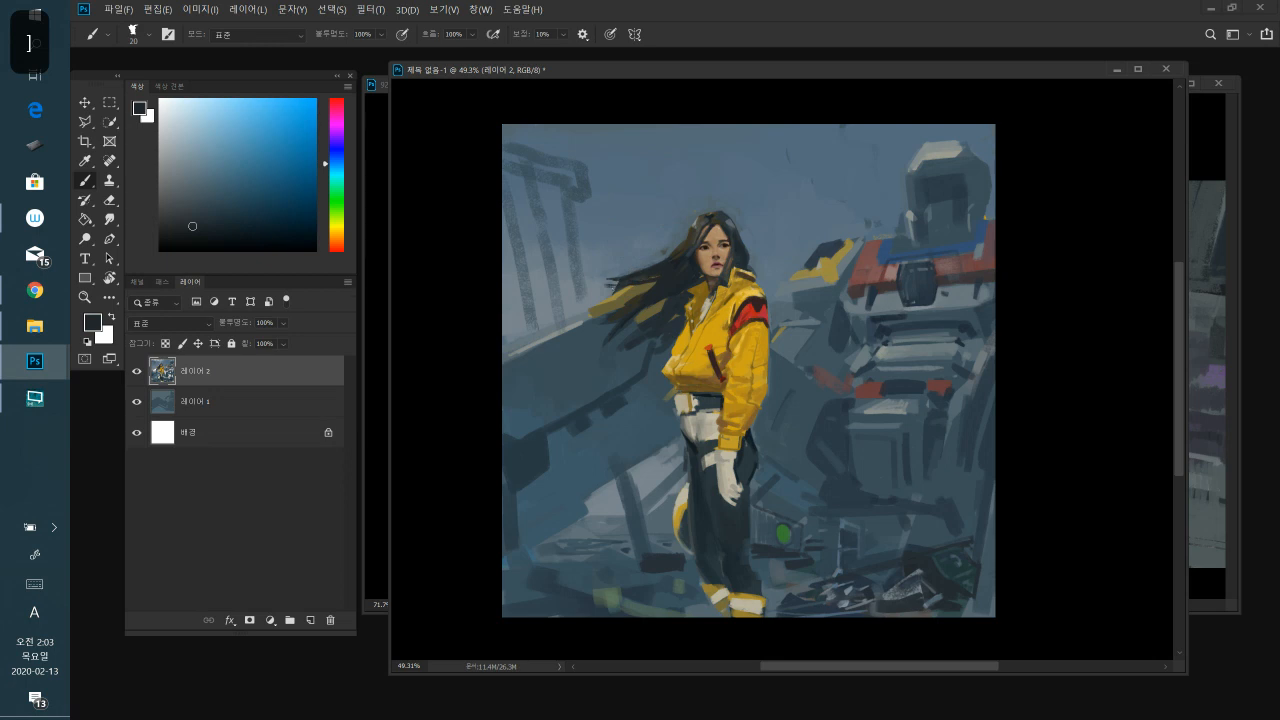
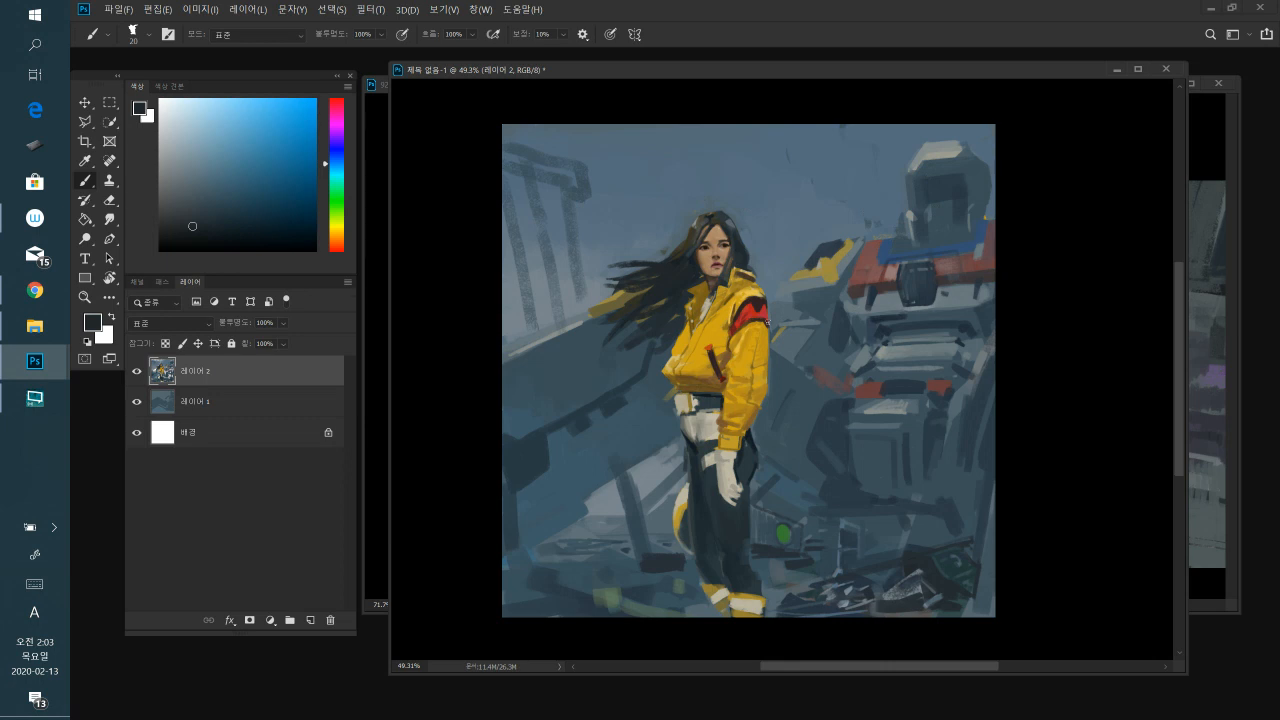
- Dull the green light in the wreckage beside her leg with sampled slate, and resample olive from the hair
alt+click(618, 292)
drag(230, 189, 234, 201)
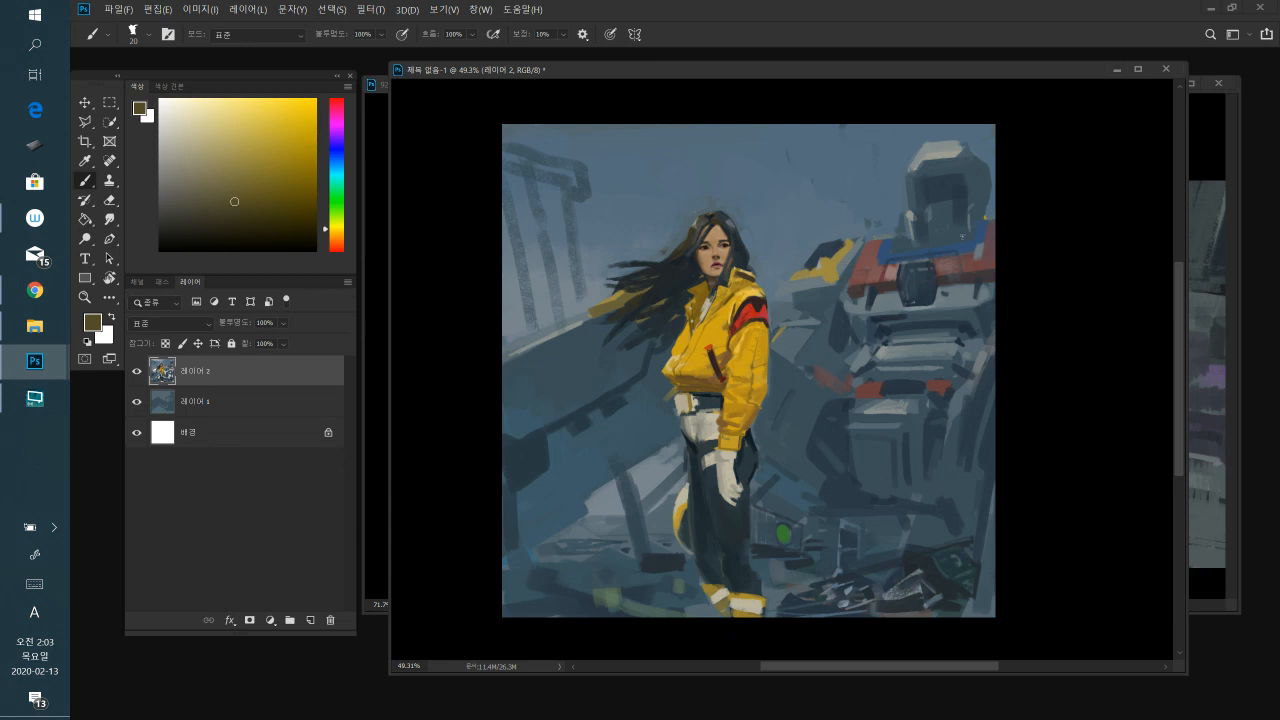
alt+click(834, 477)
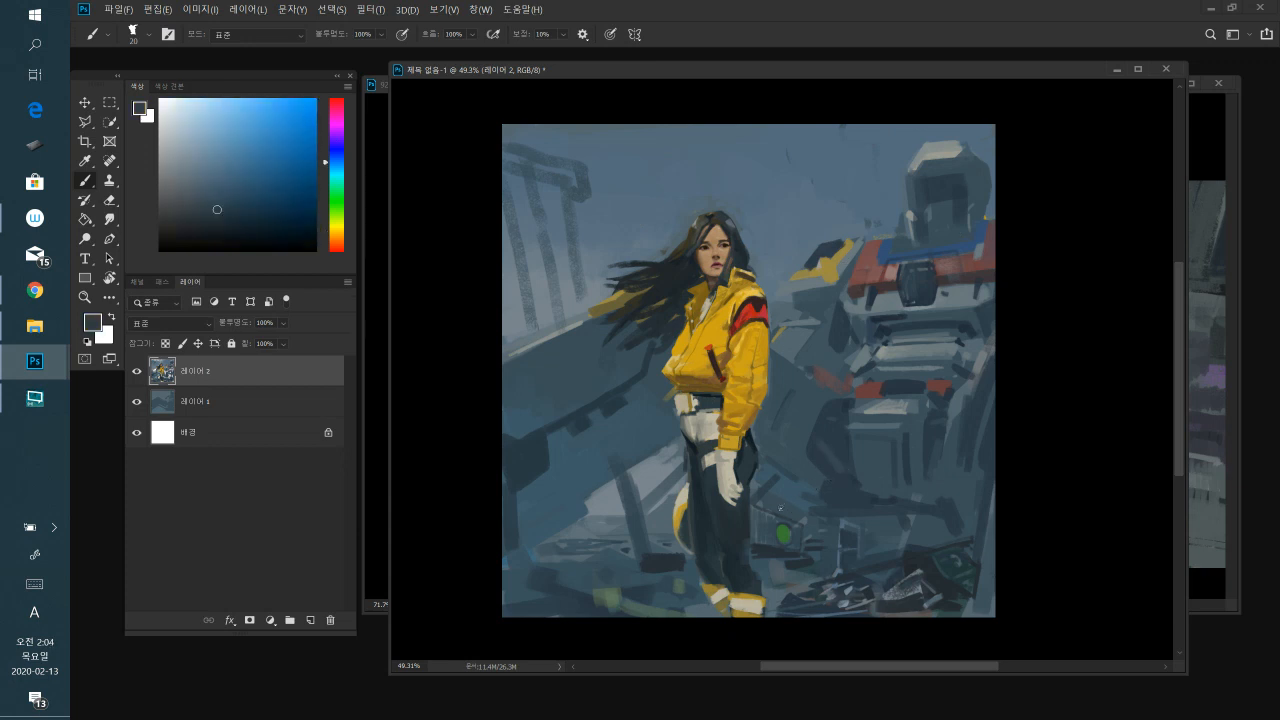
alt+click(654, 472)
alt+click(617, 301)
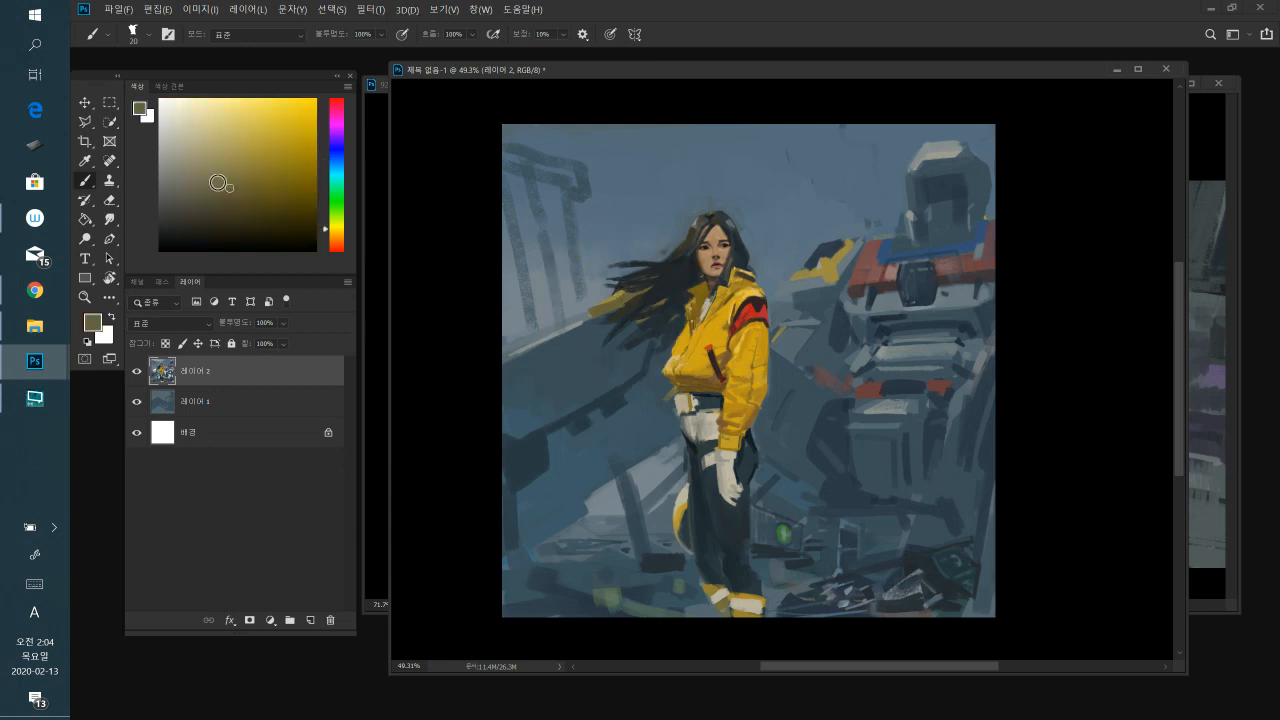
- Undo the last olive-brown stroke and define the sloping beam and its posts behind the woman with sampled slate-blues
mouse_move(228, 188)
mouse_down()
mouse_move(229, 208)
mouse_move(196, 203)
mouse_up()
key(ctrl+z)
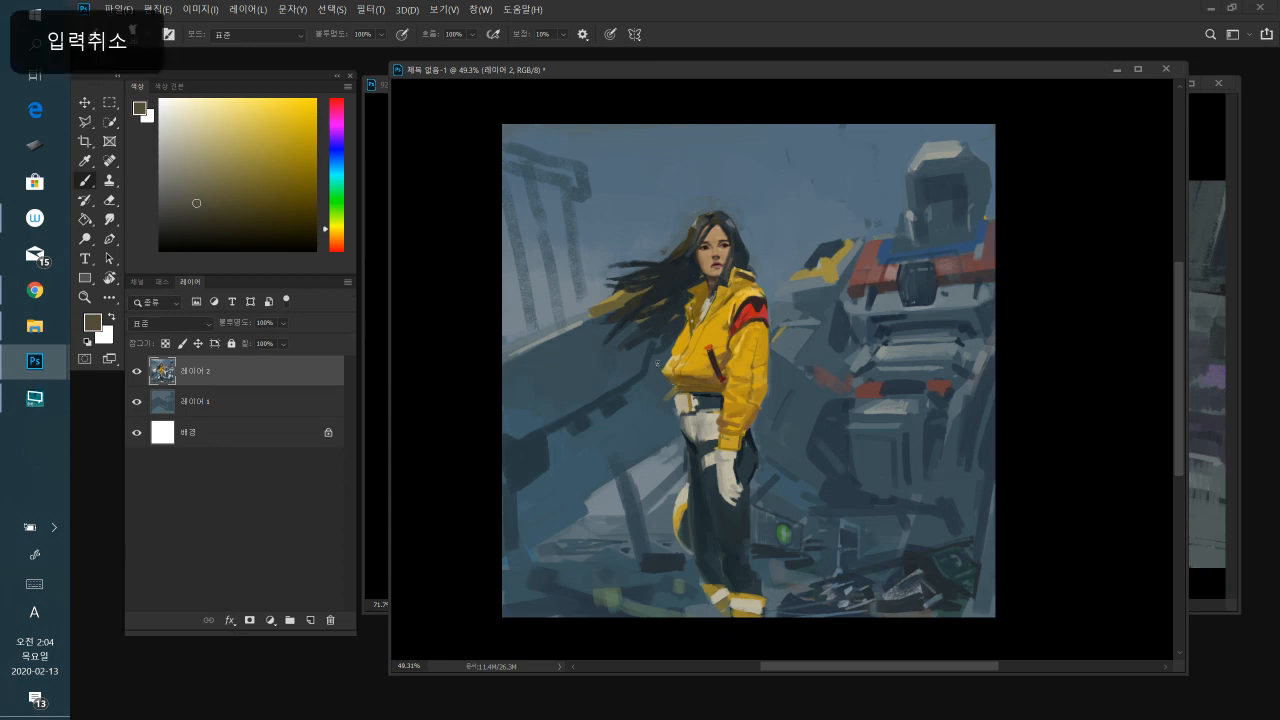
alt+click(631, 394)
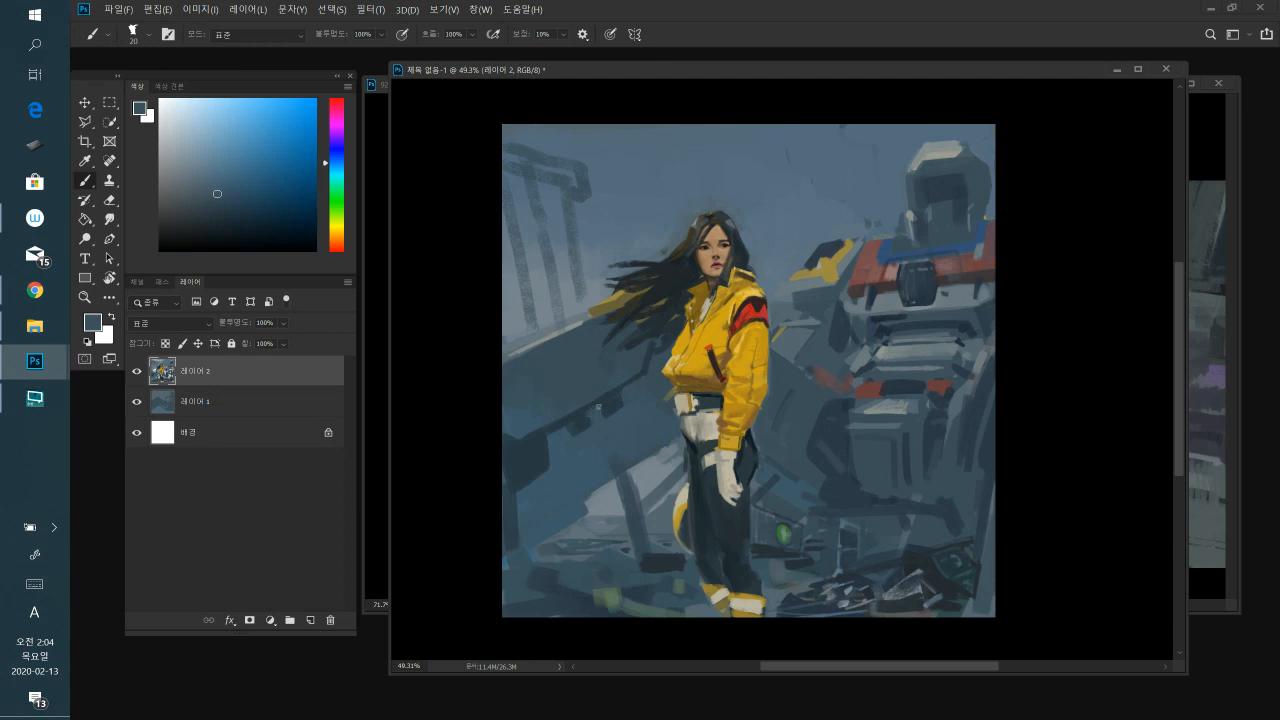
alt+click(630, 403)
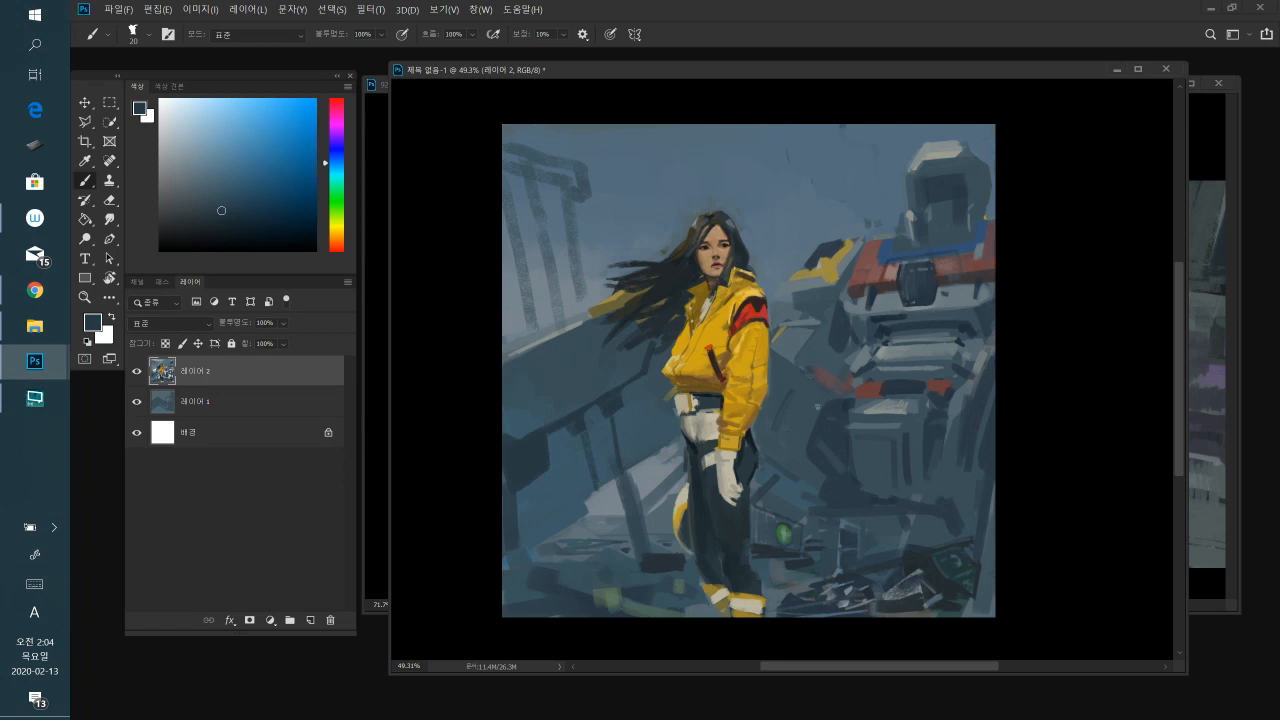
- Rework the shapes beside the robot's waist with sampled dark slate and grey-blue, enlarging the brush to size 35
drag(816, 406, 800, 446)
alt+click(820, 434)
alt+click(809, 410)
key(bracketright)
key(bracketright)
key(bracketright)
alt+click(551, 513)
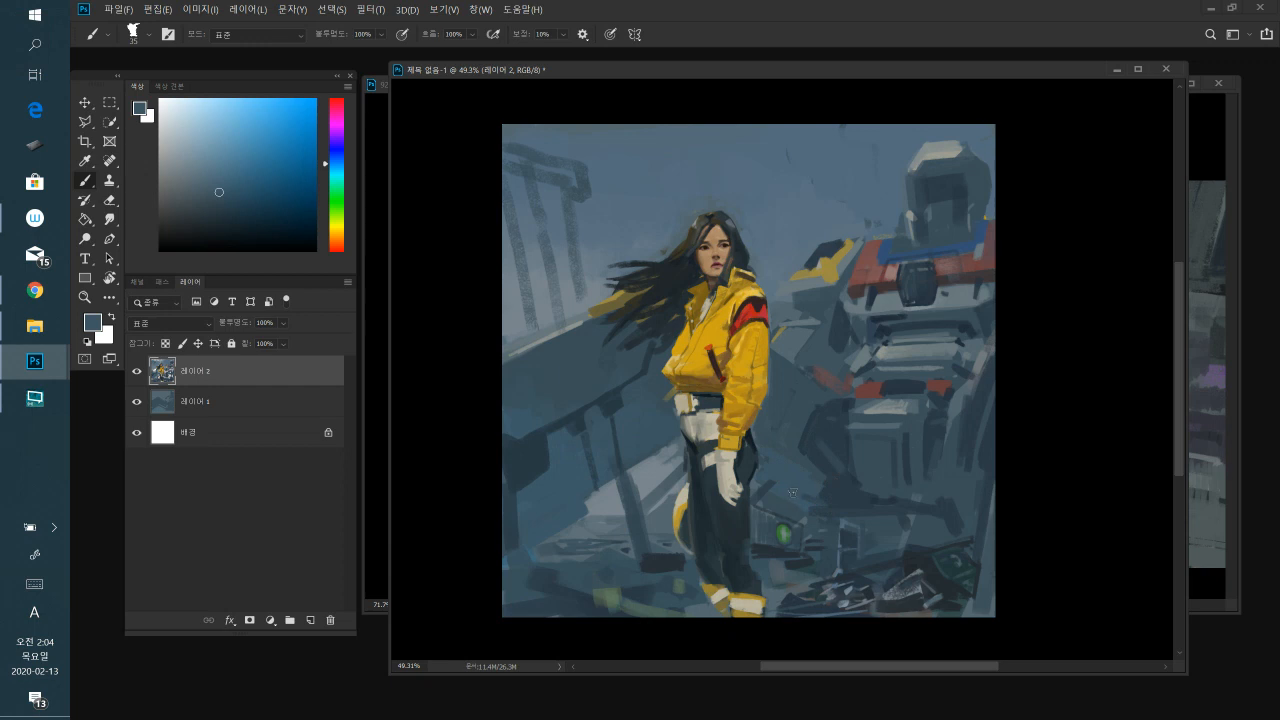
- Simplify the area between the woman's hand and the robot's lower body with sampled slate-blues at size 70
alt+click(822, 488)
alt+click(793, 452)
key(bracketright)
key(bracketright)
key(bracketright)
key(bracketright)
alt+click(828, 457)
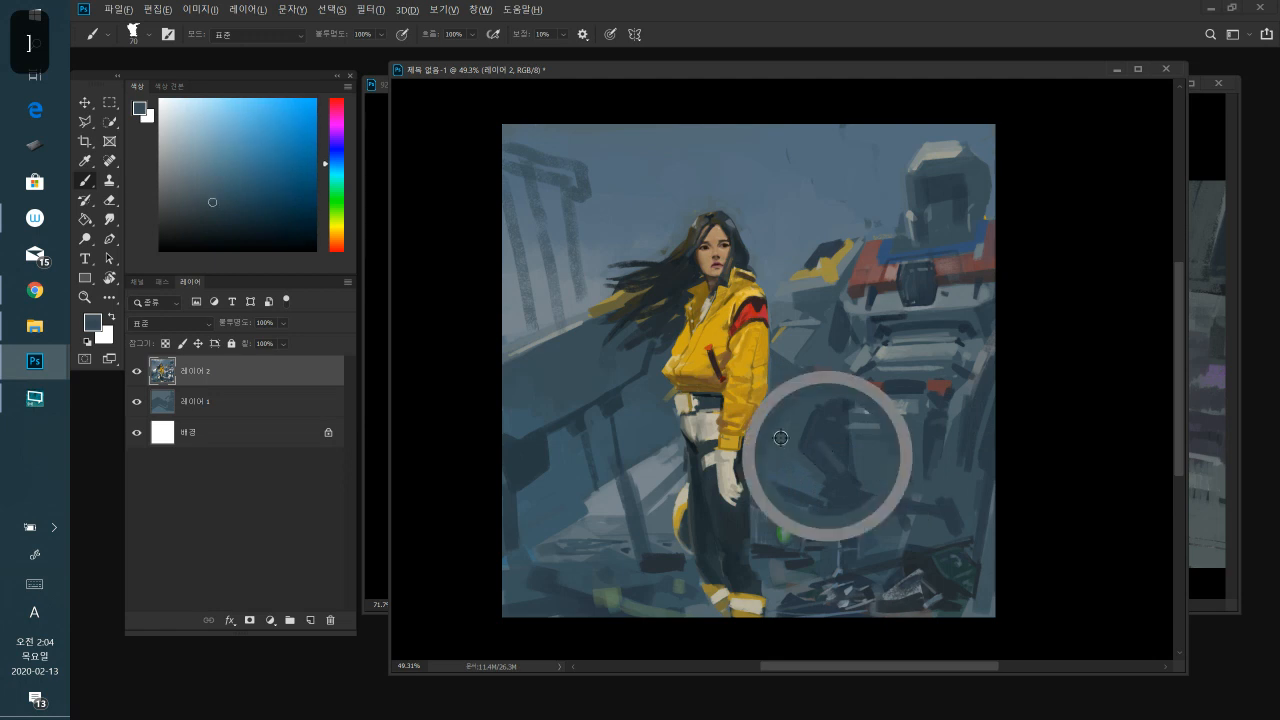
- Block in the robot's lower body and leg with broad sampled dark slate strokes, enlarging the brush to size 100
alt+click(837, 434)
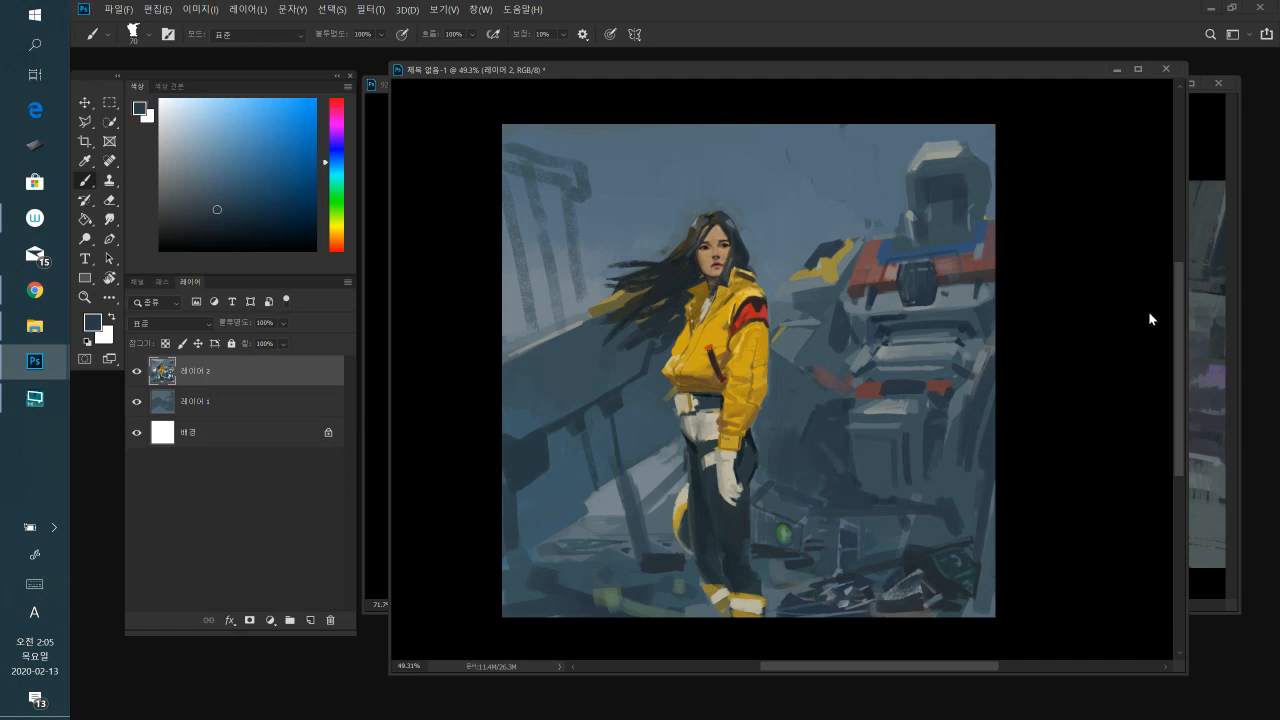
key(bracketright)
key(bracketright)
key(bracketright)
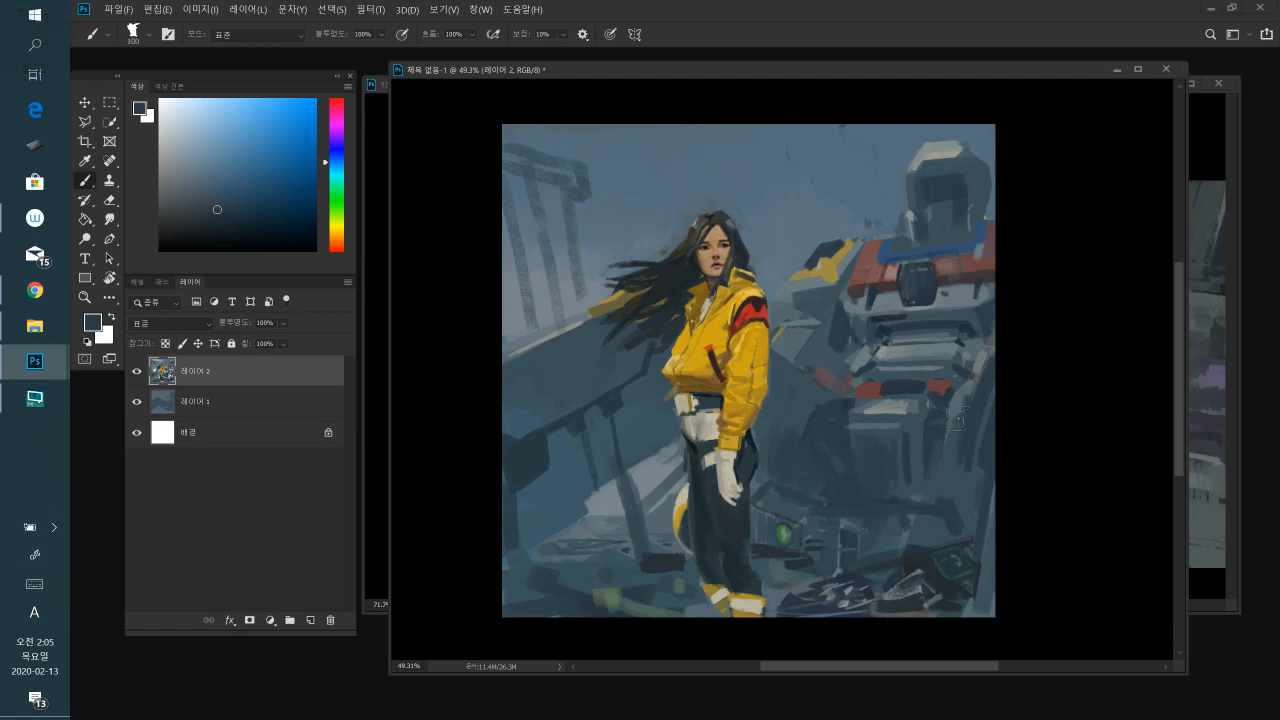
drag(931, 438, 938, 498)
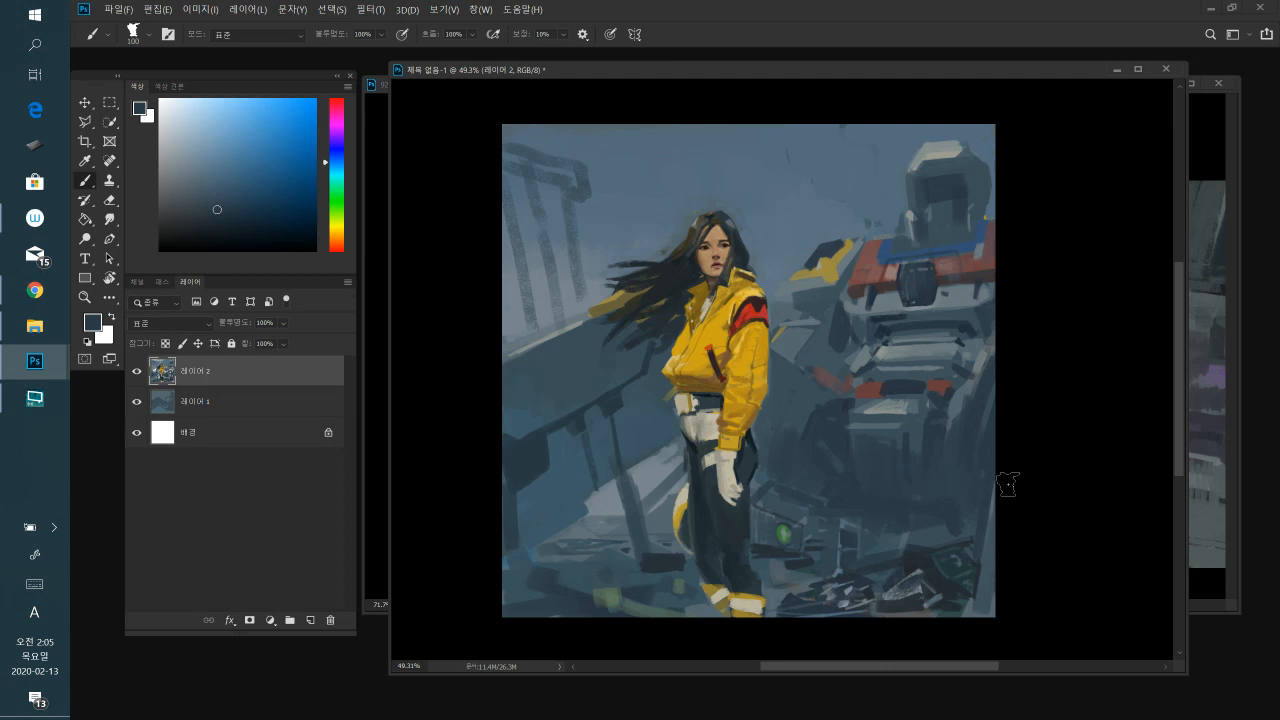
- Paint a light debris shard at the robot's foot with grey sampled from its helmet at size 30
alt+click(946, 142)
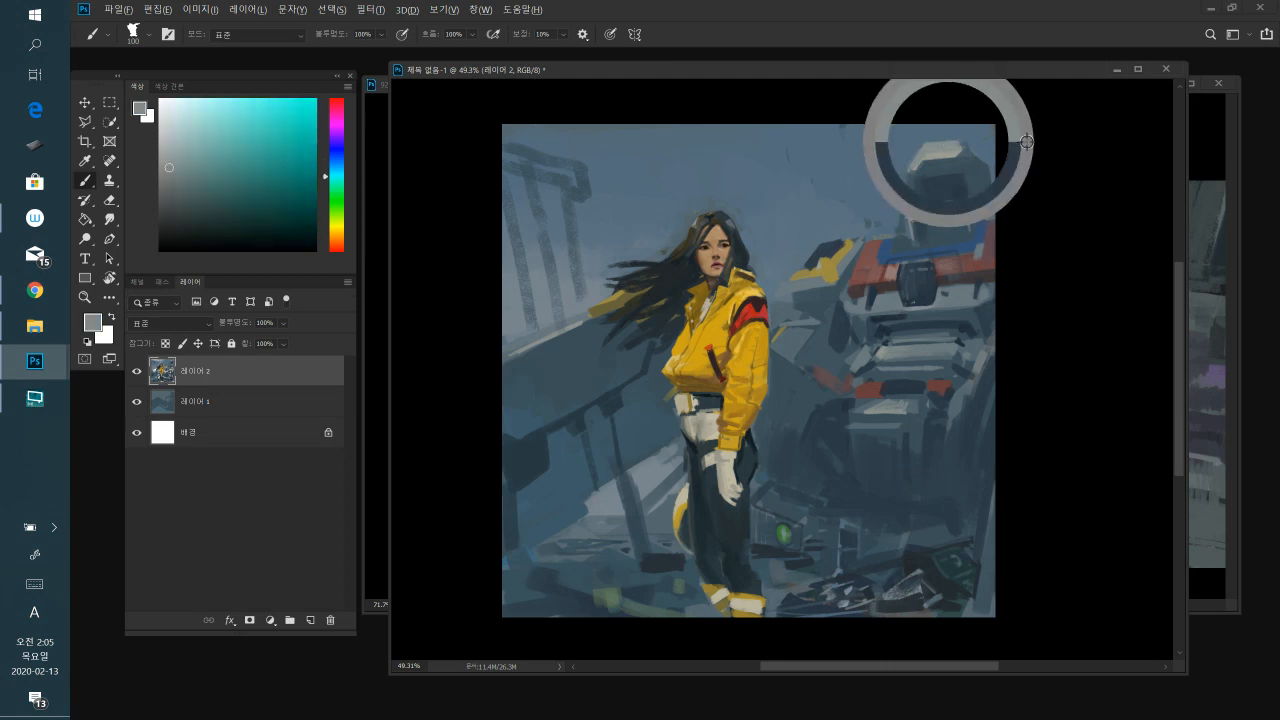
key(bracketleft)
key(bracketleft)
key(bracketleft)
key(bracketleft)
key(bracketleft)
key(bracketleft)
drag(948, 516, 978, 503)
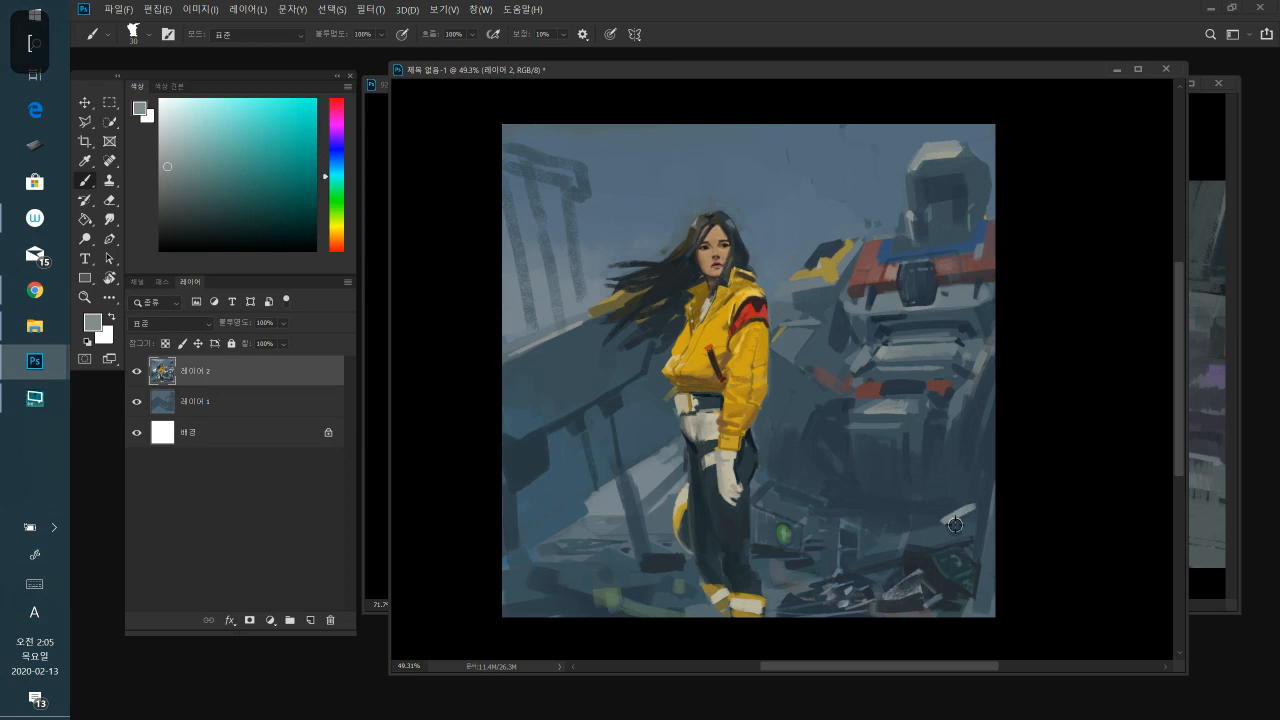
- Add and trim small light shards in the rubble below the robot, alternating sampled light grey and dark slate
alt+click(950, 523)
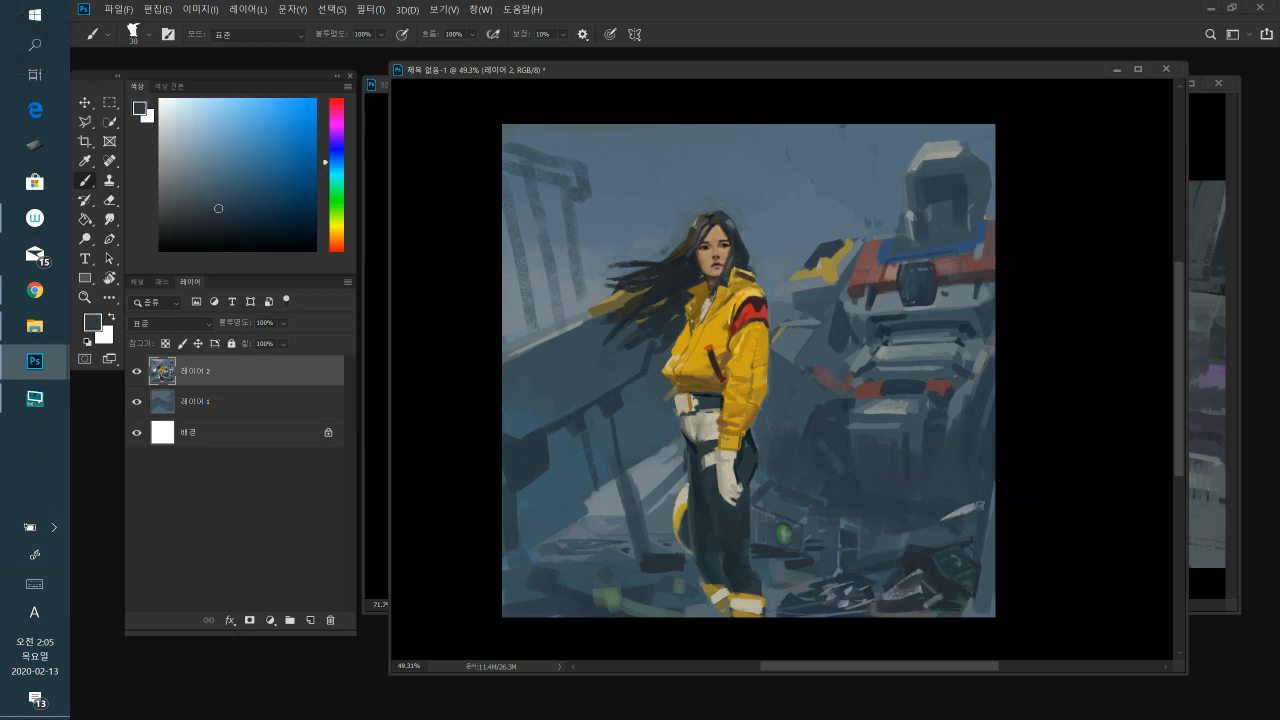
alt+click(956, 512)
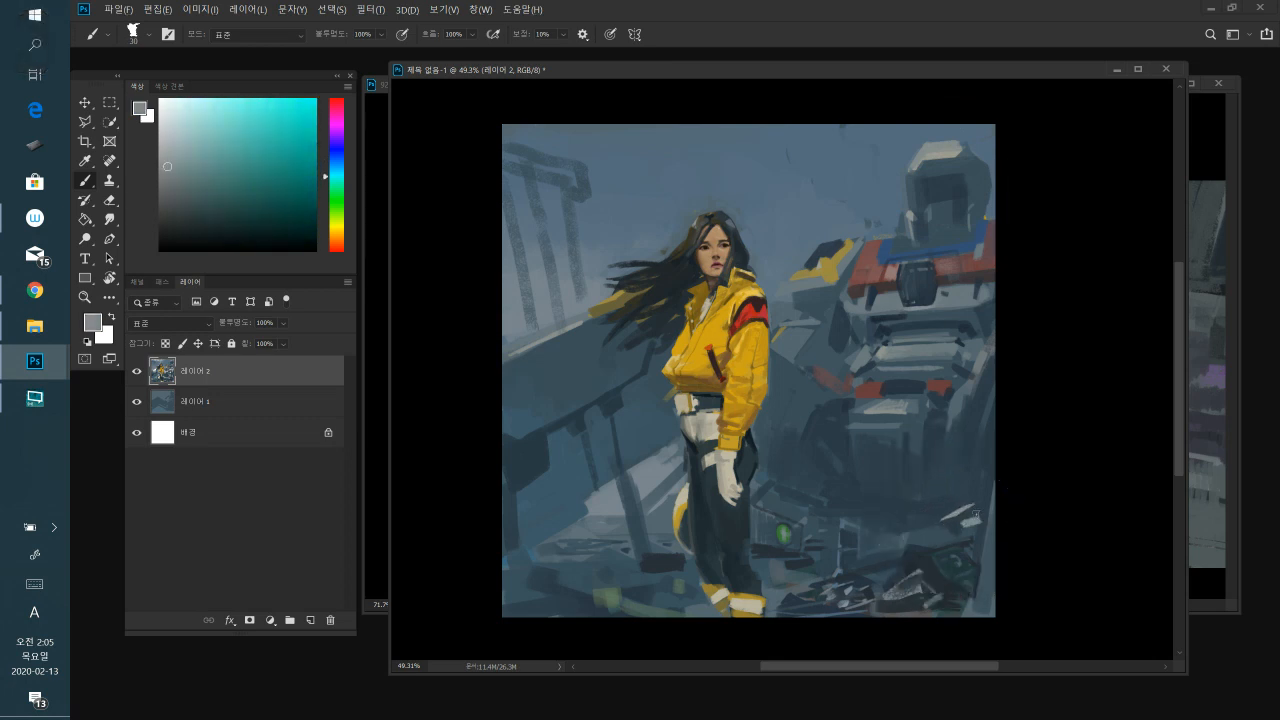
alt+click(968, 528)
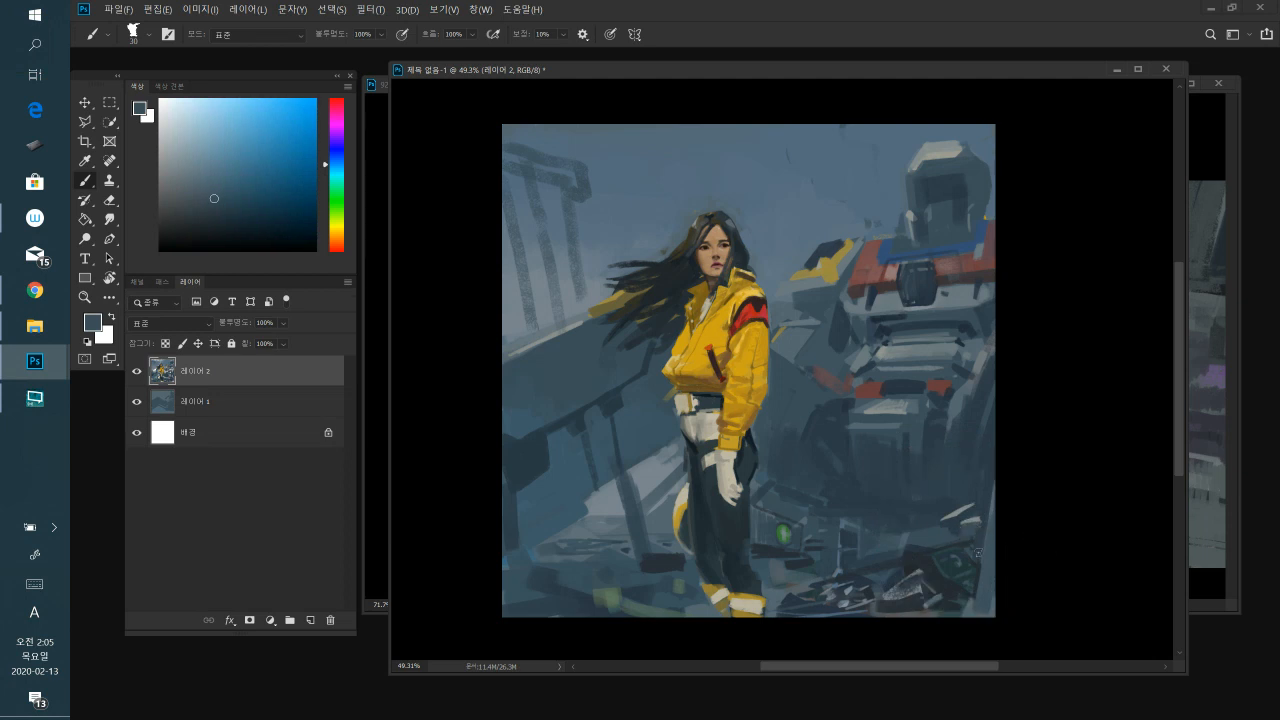
alt+click(956, 511)
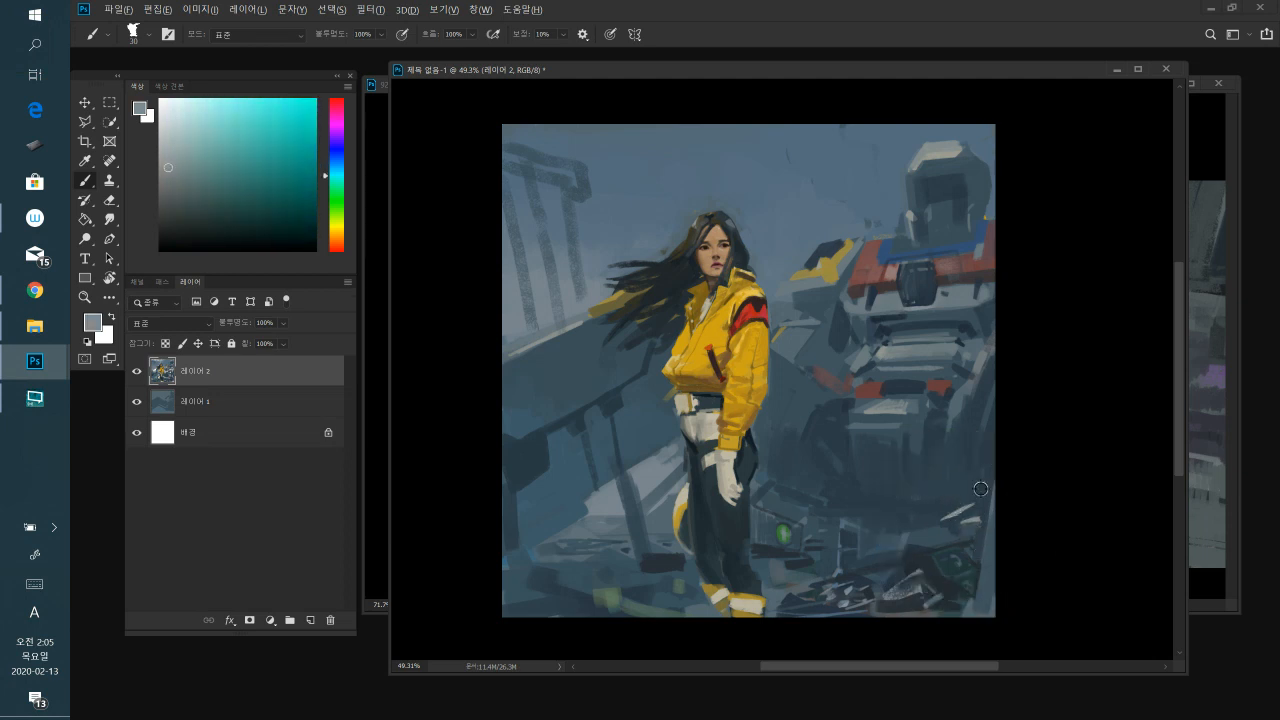
alt+click(910, 508)
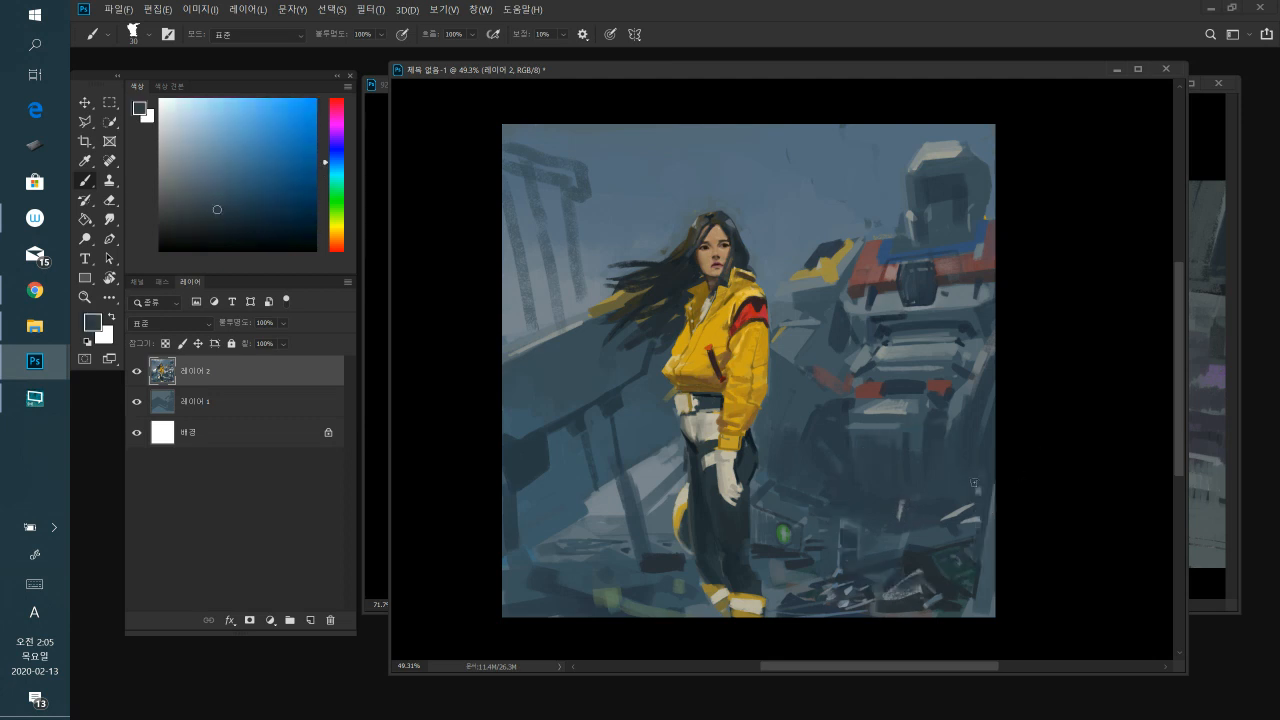
alt+click(958, 514)
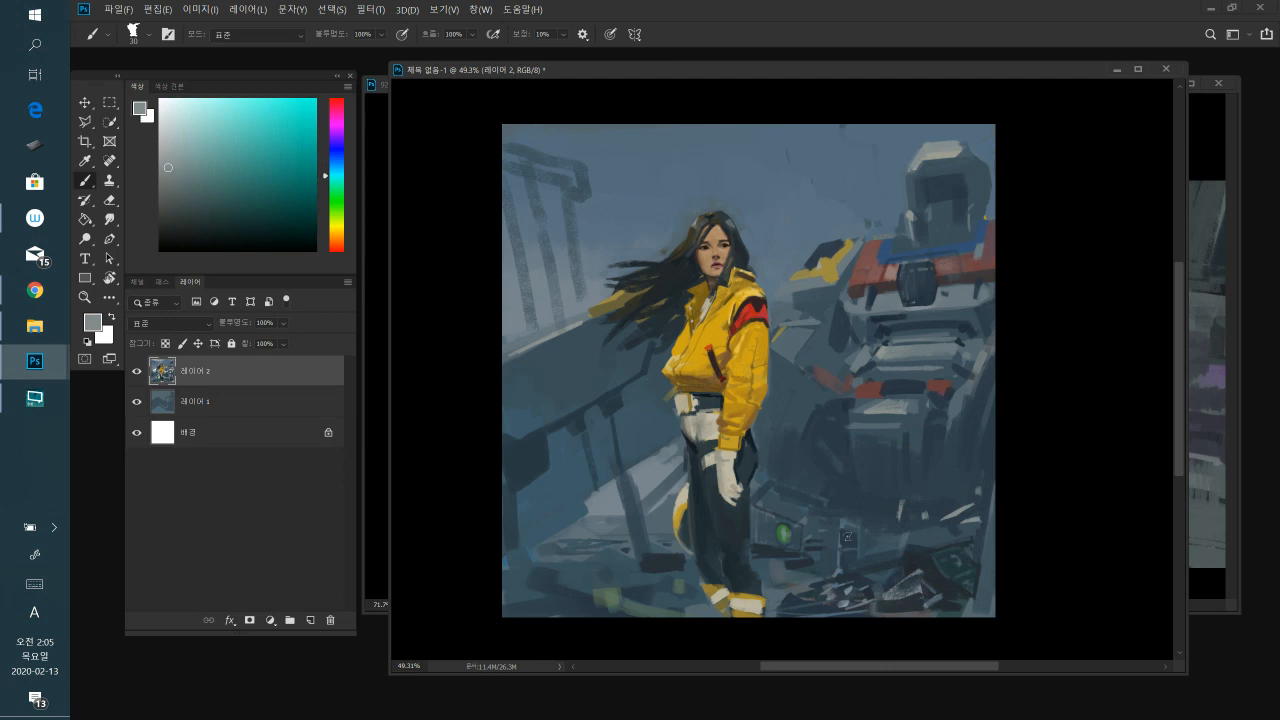
alt+click(883, 513)
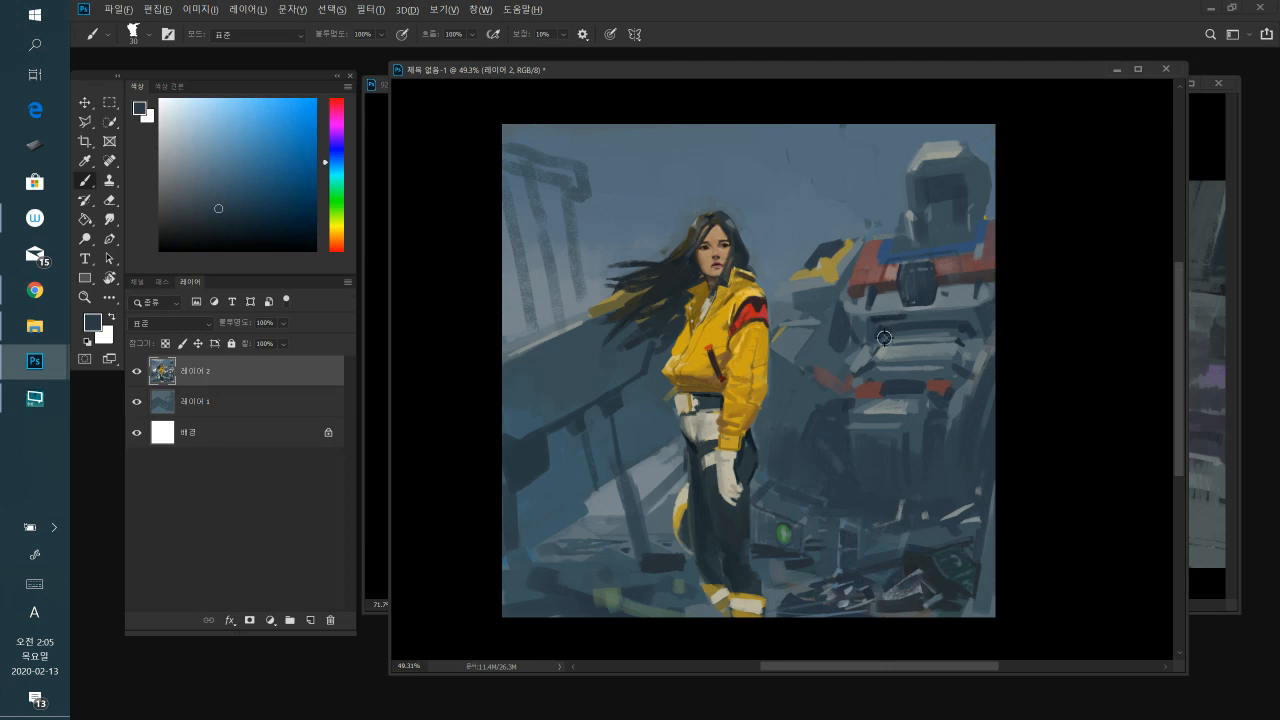
- Outline the red panel on the robot's arm with dark slate and extend it with sampled muted red at size 20
alt+click(958, 321)
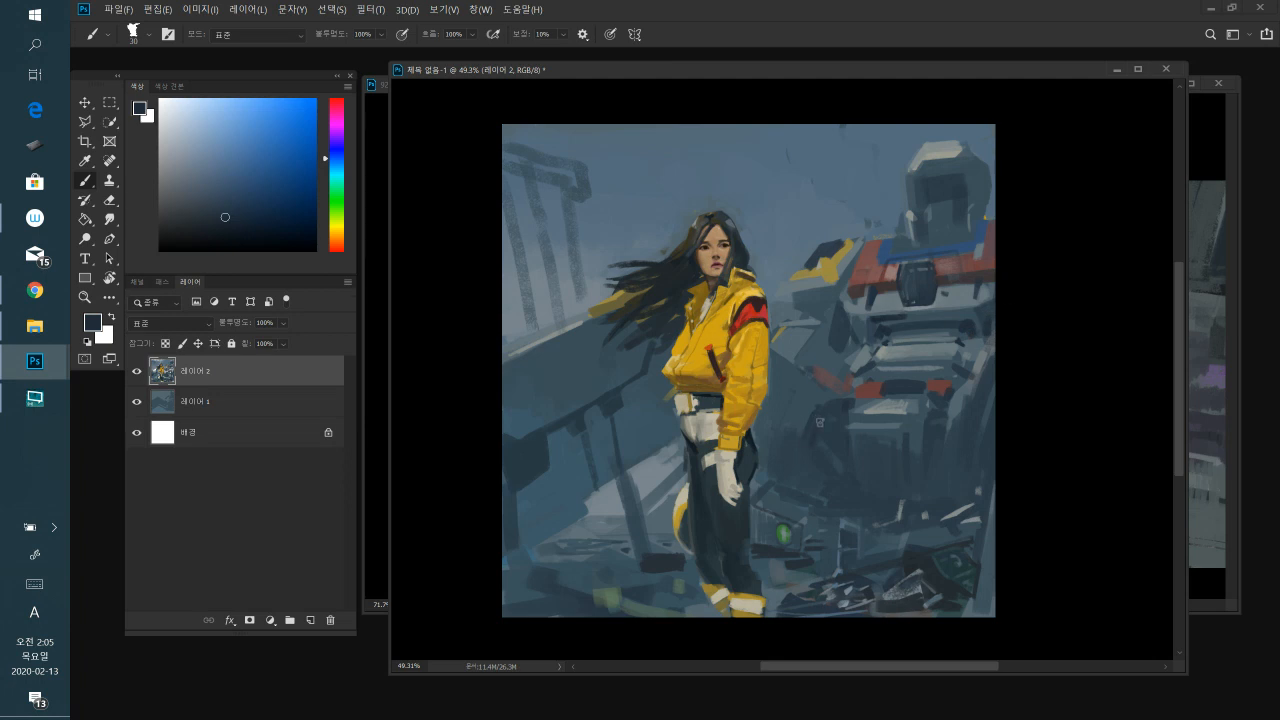
key(space)
drag(881, 455, 946, 443)
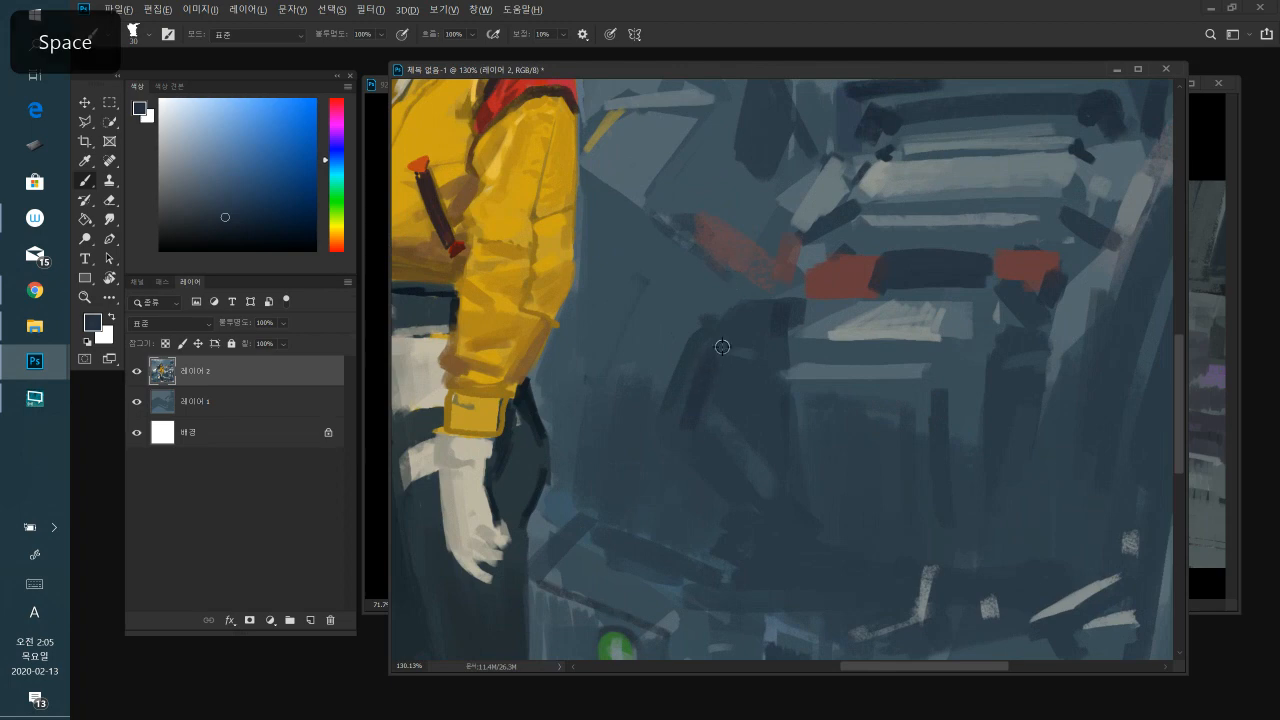
key(bracketleft)
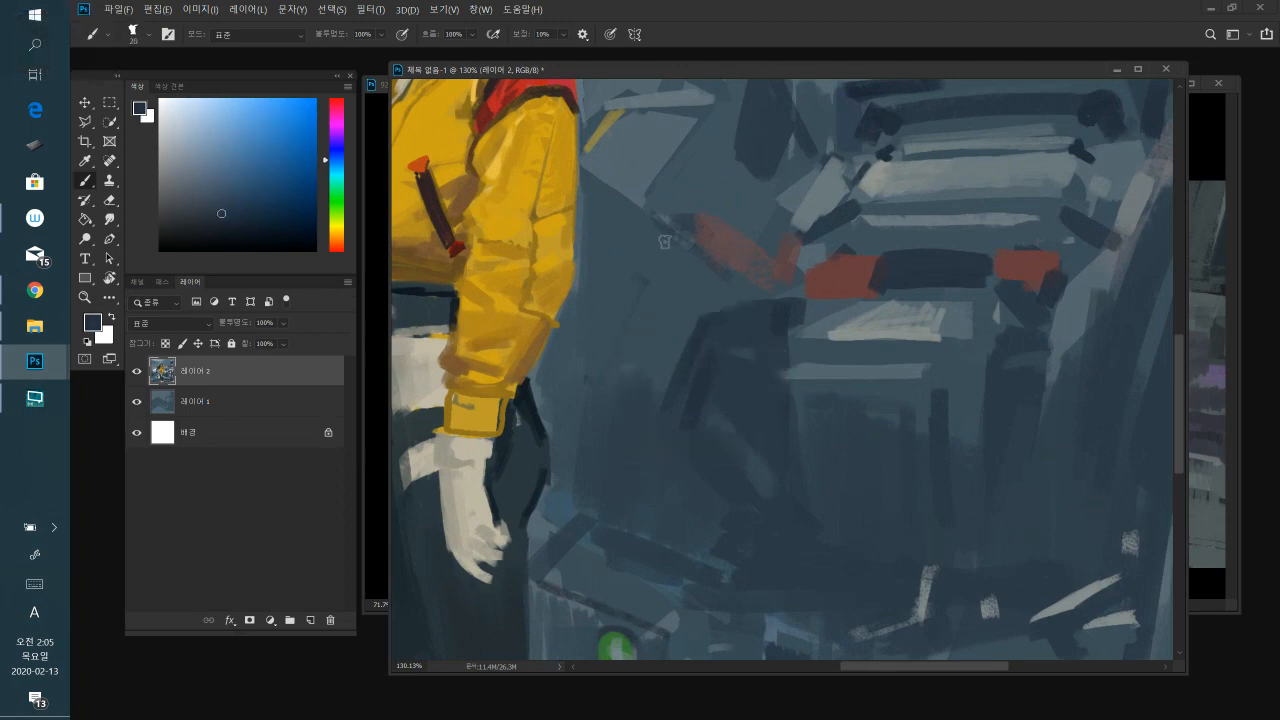
alt+click(698, 265)
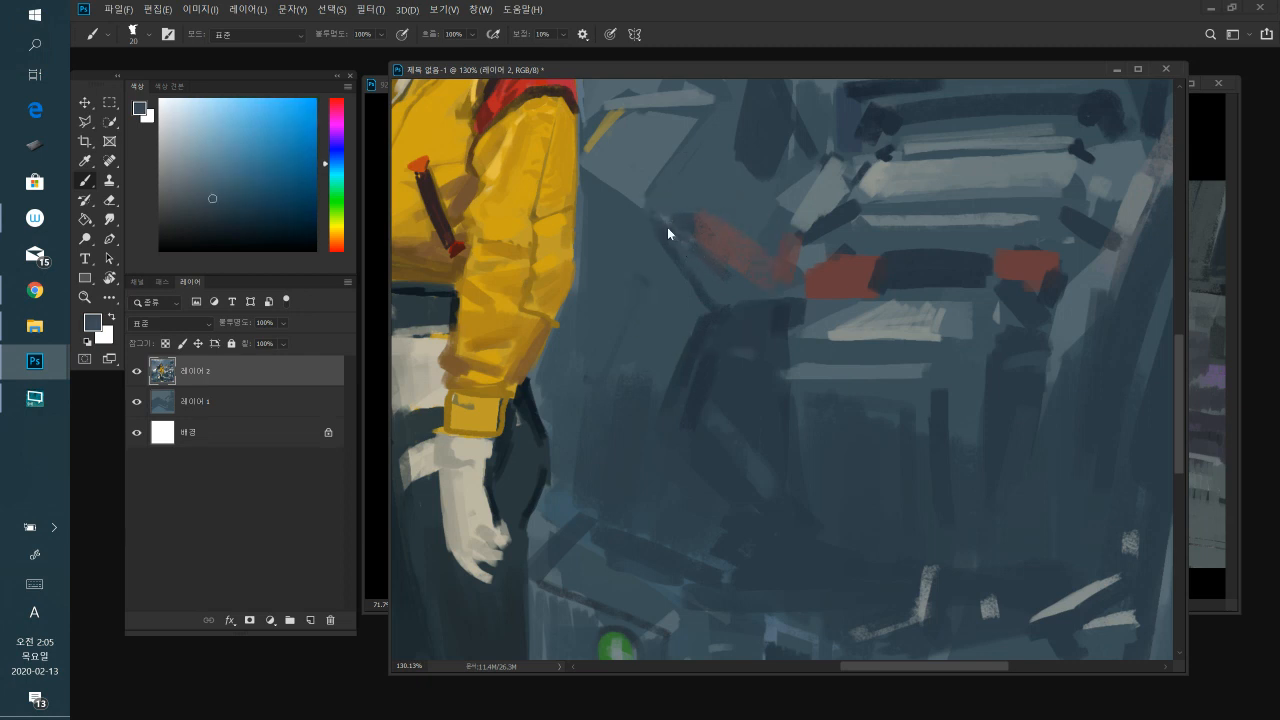
alt+click(834, 275)
mouse_move(689, 268)
mouse_down()
mouse_move(725, 292)
mouse_move(747, 278)
mouse_up()
alt+click(704, 370)
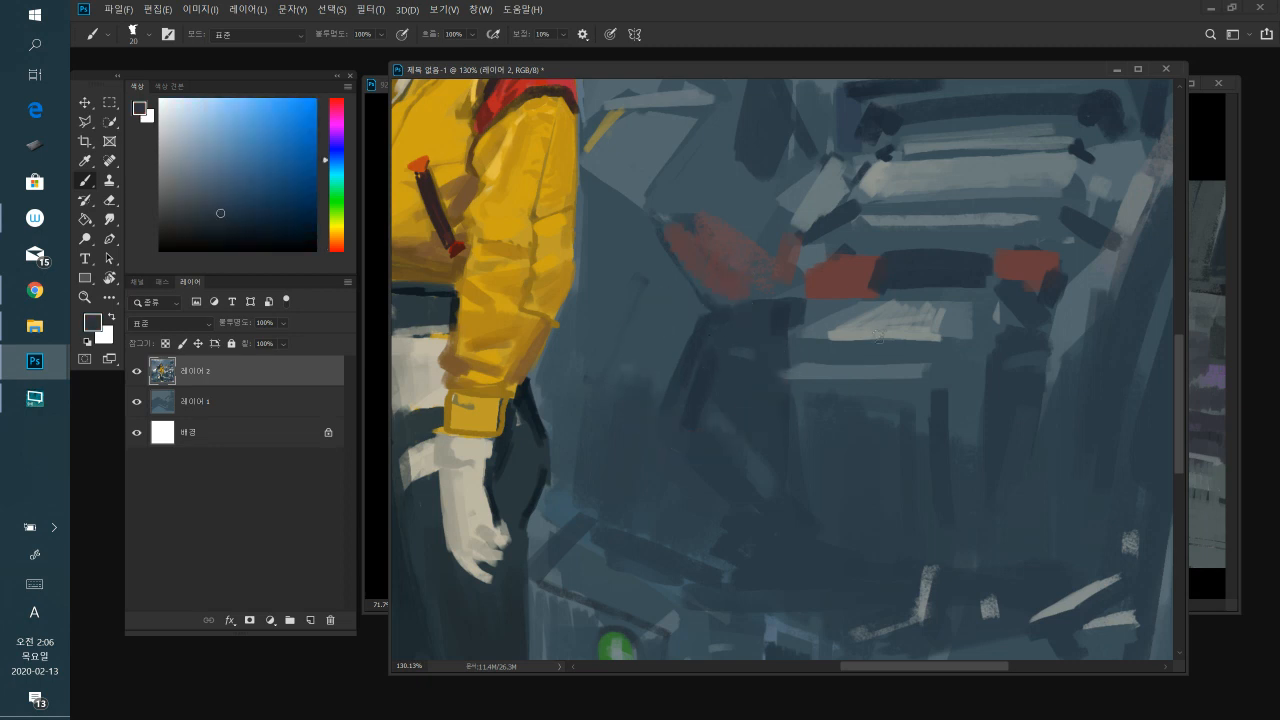
- Detail the robot's forearm below the red arm panel with near-black joint lines and sampled slate at size 10
key(bracketleft)
alt+click(730, 404)
alt+click(700, 393)
click(198, 219)
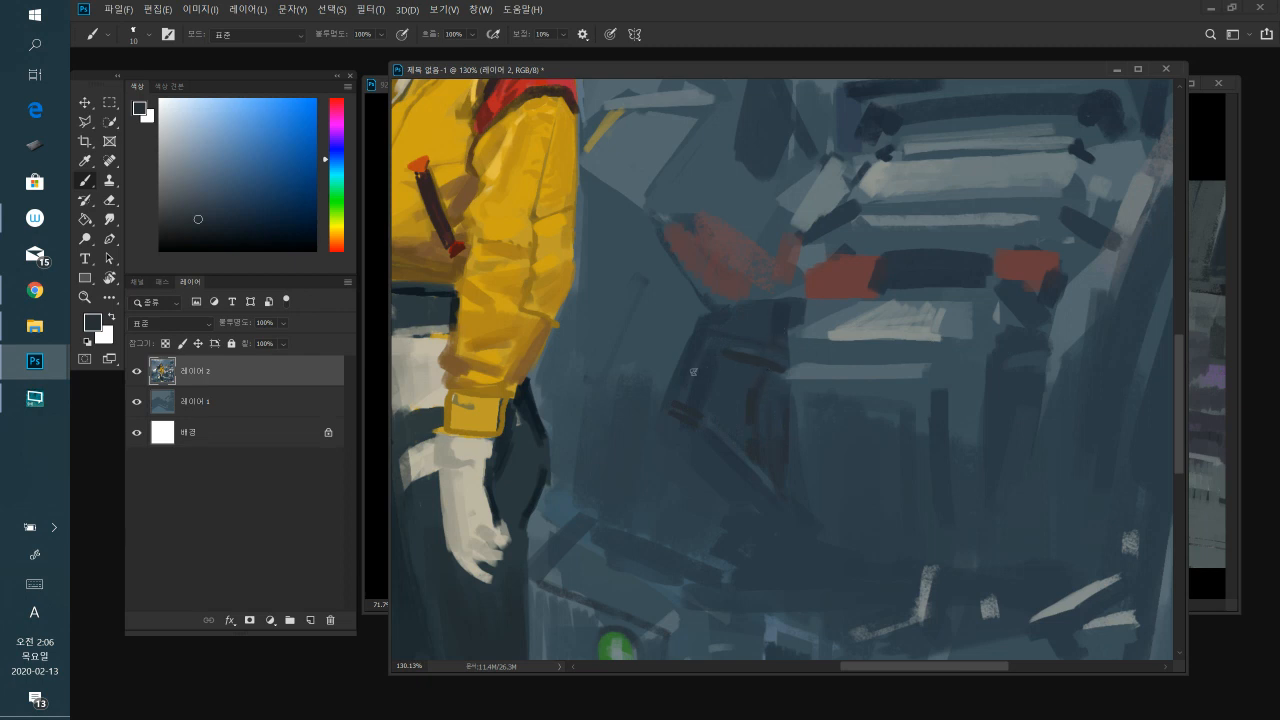
alt+click(712, 381)
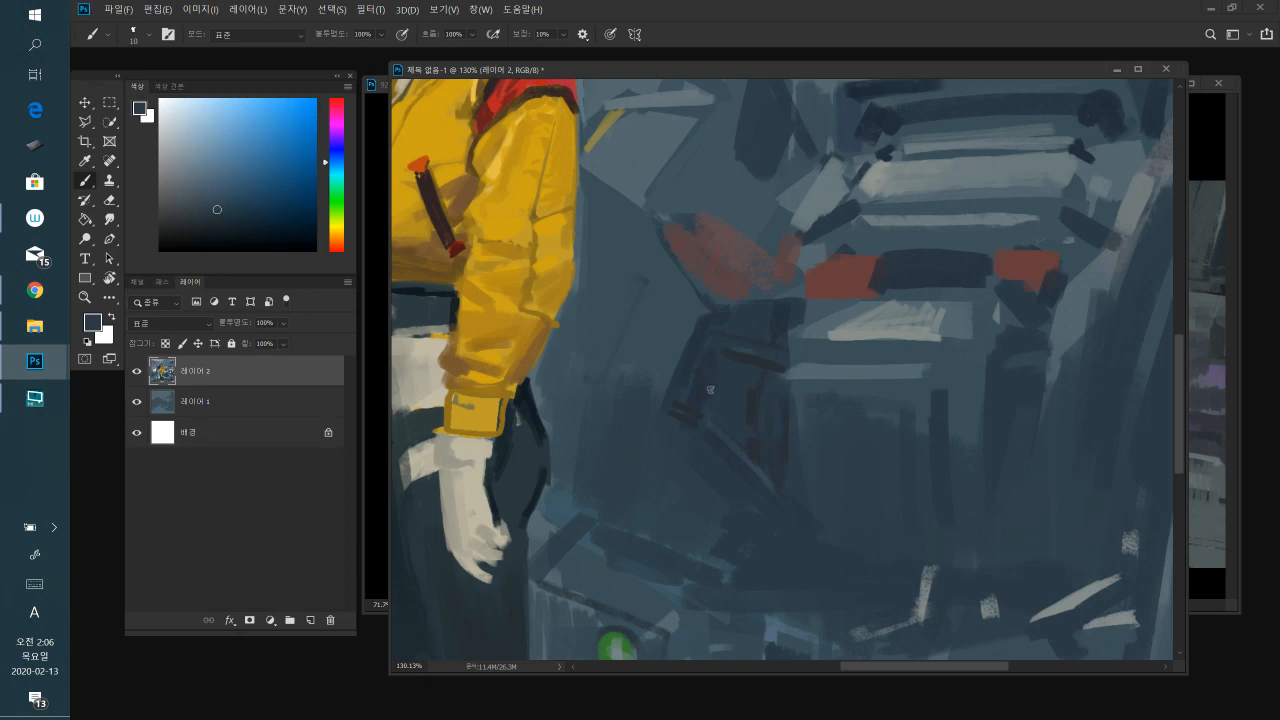
alt+click(698, 372)
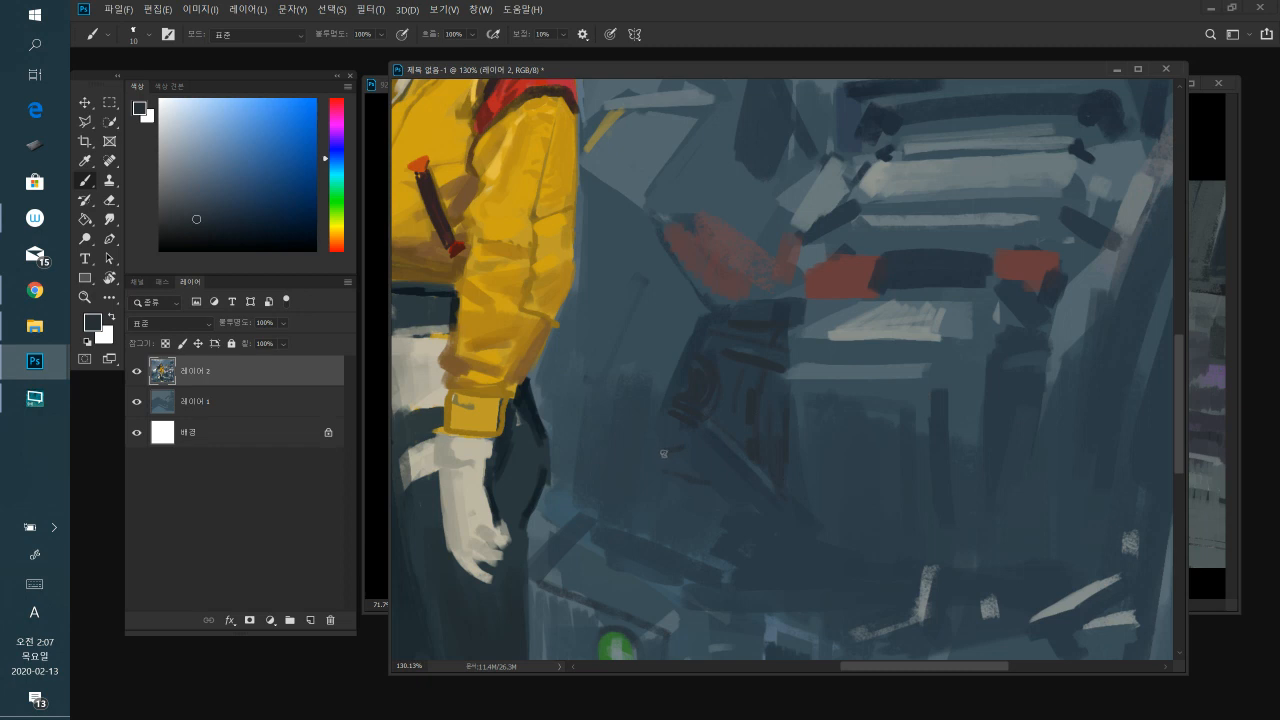
- Fill the robot's forearm below the red arm panel with sampled slate and near-black, finishing at brush size 15
alt+click(1093, 293)
key(bracketright)
key(bracketright)
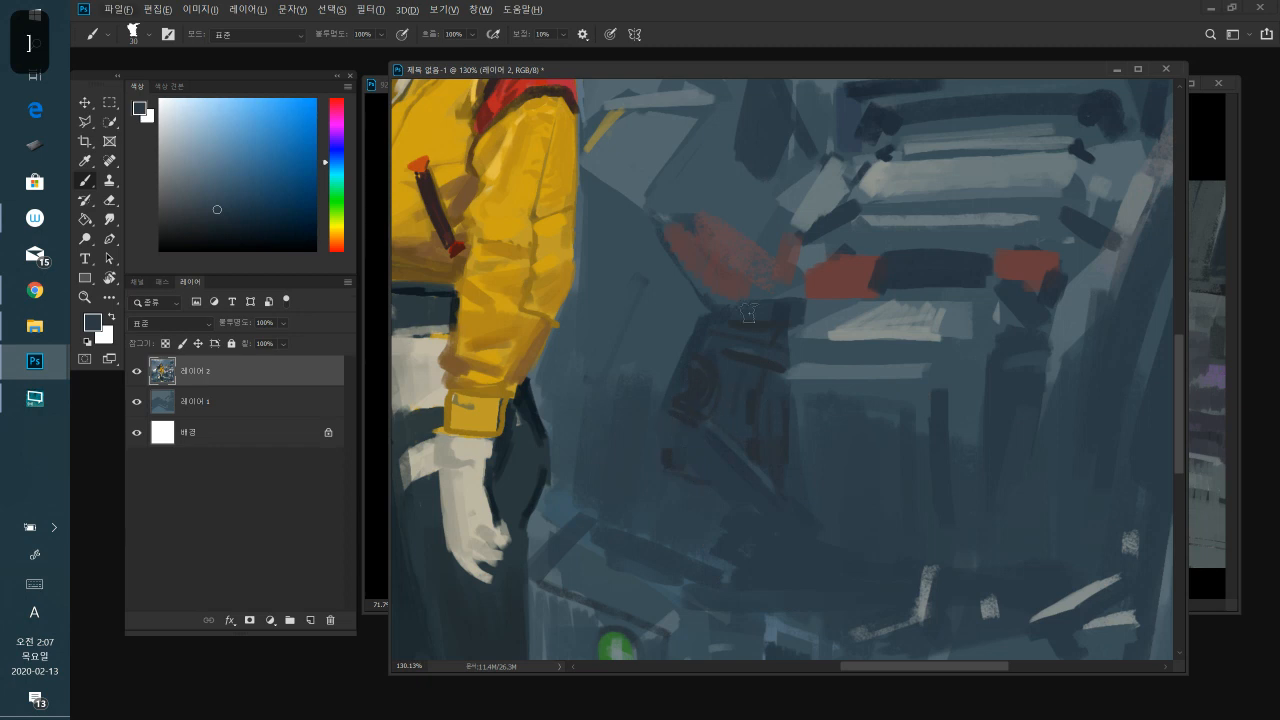
alt+click(702, 379)
key(bracketleft)
key(bracketleft)
key(bracketleft)
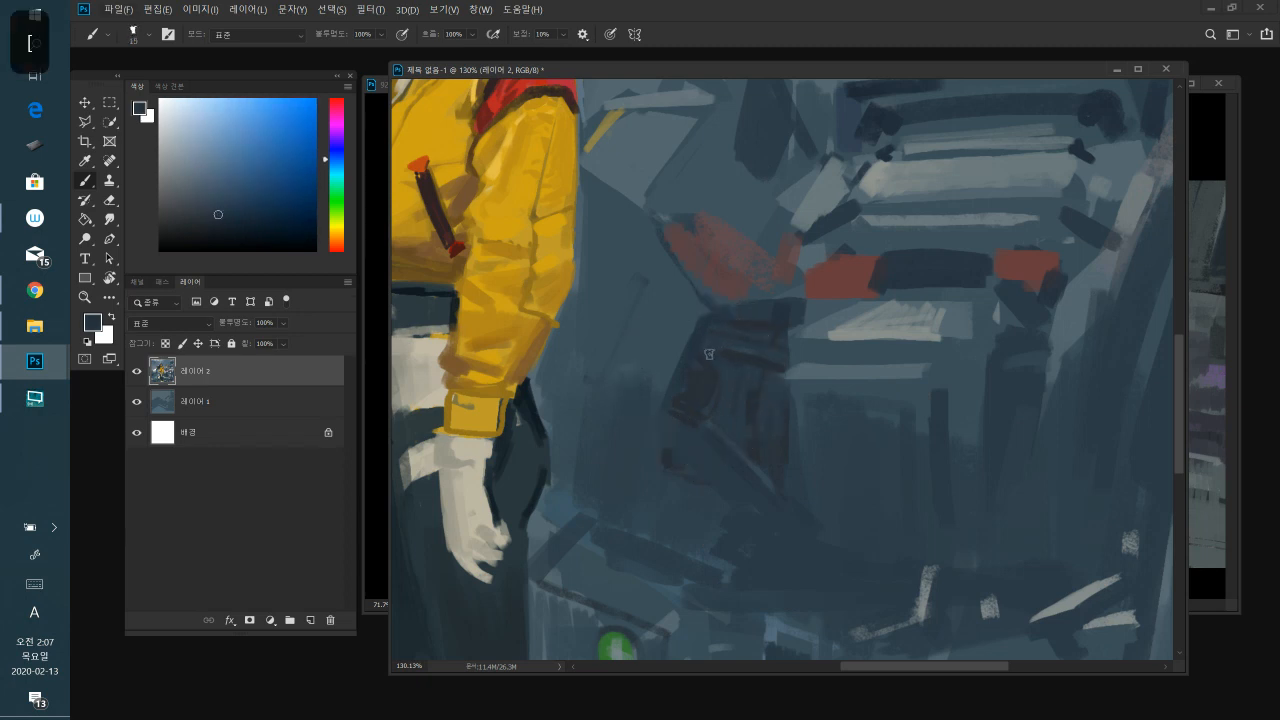
alt+click(750, 398)
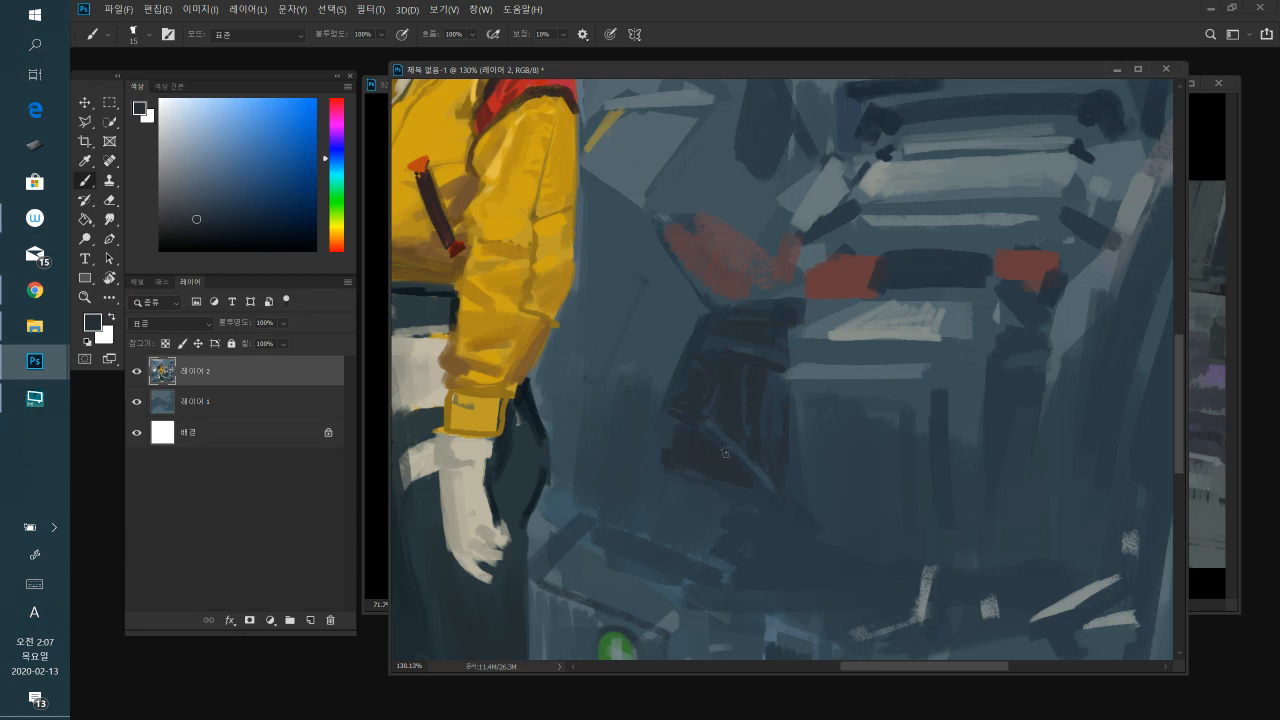
- Shade the robot's lower torso and thigh with sampled grey and dark slate at brush size 15
drag(932, 447, 871, 470)
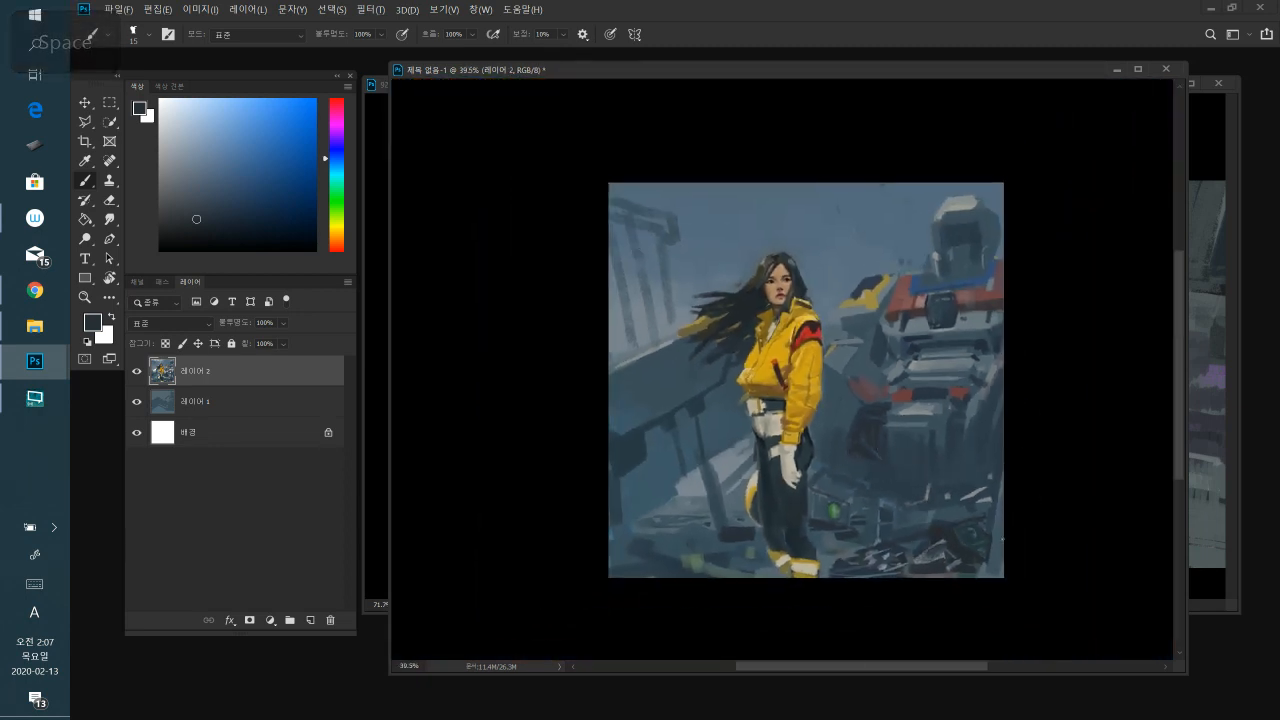
key(space)
drag(951, 491, 979, 460)
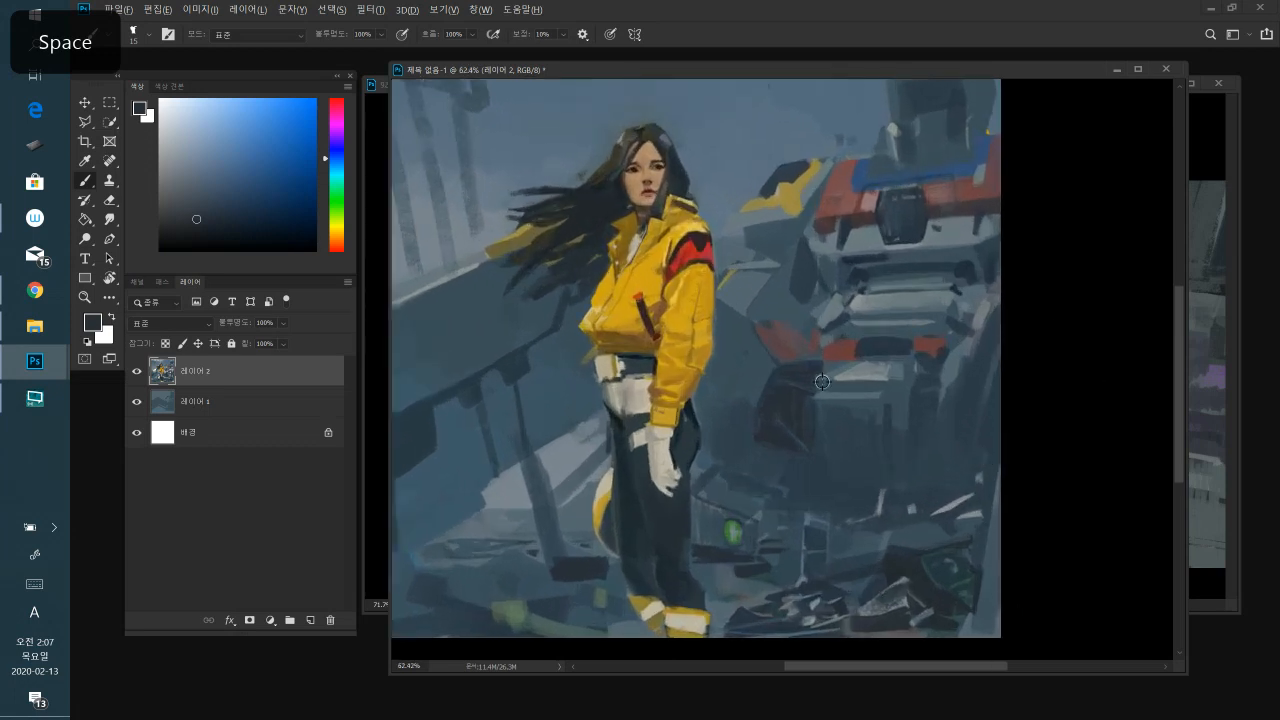
alt+click(872, 384)
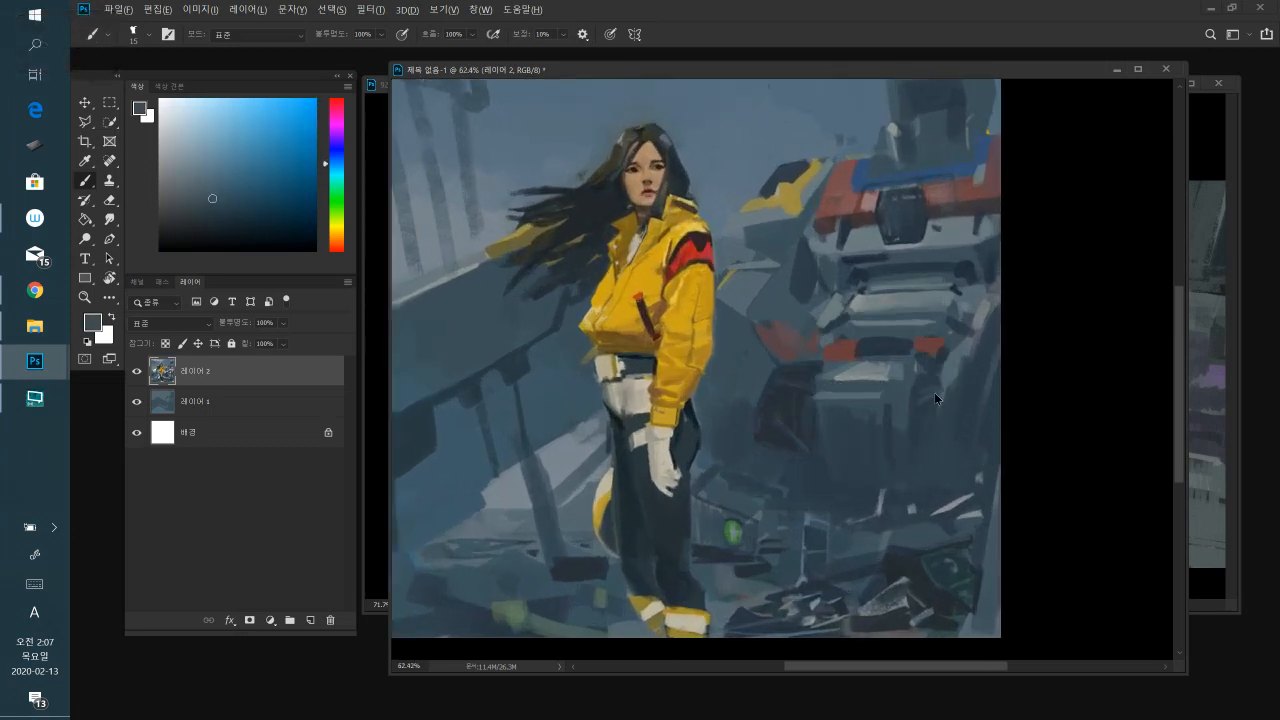
alt+click(796, 395)
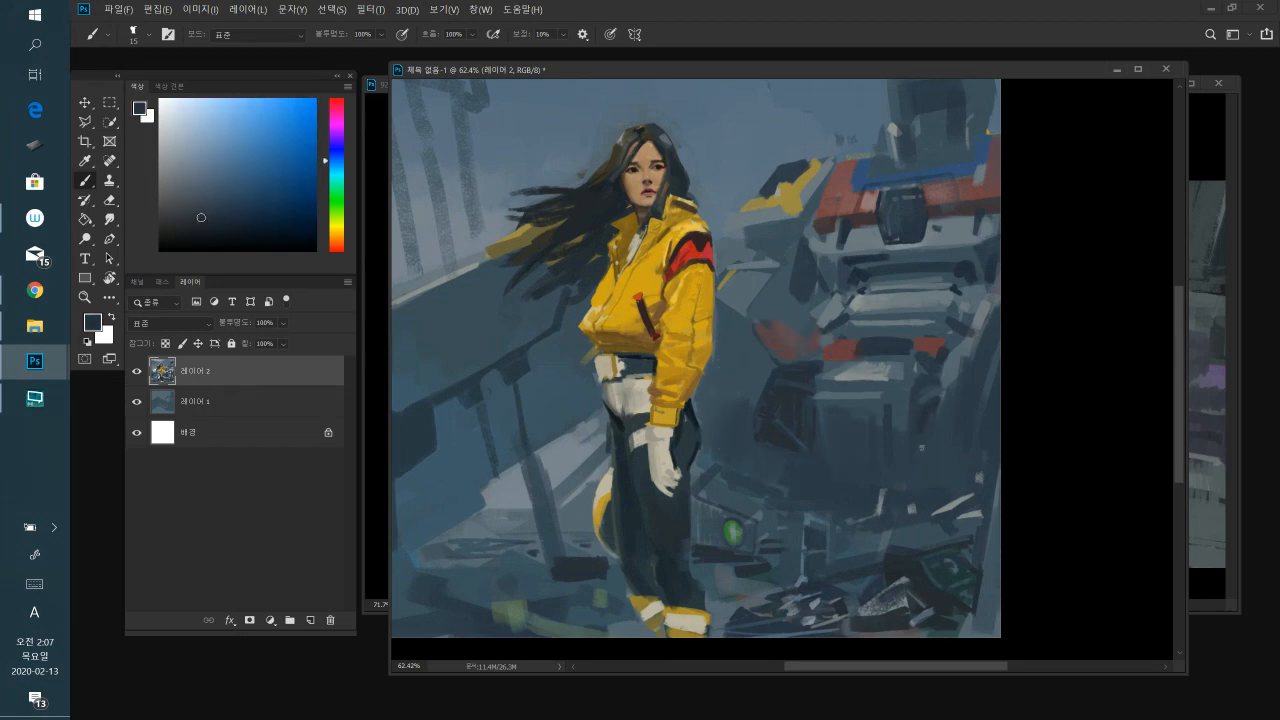
alt+click(922, 422)
alt+click(924, 410)
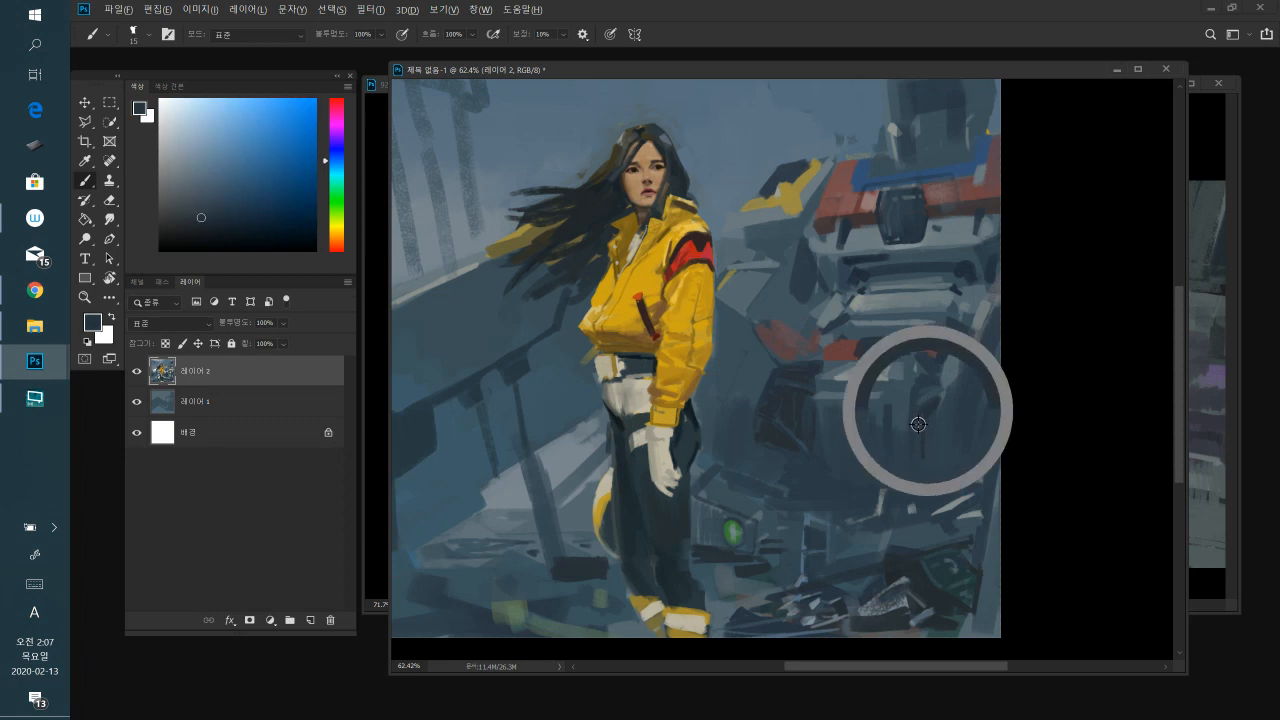
drag(916, 430, 921, 456)
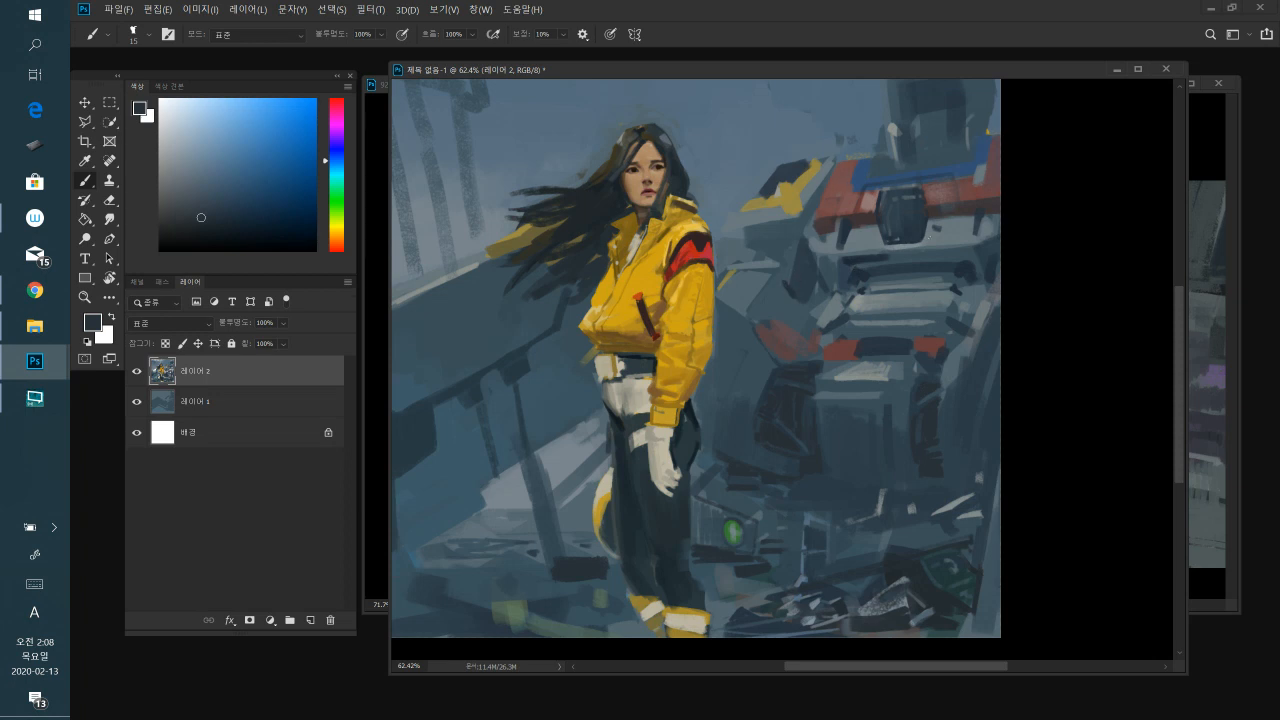
- Detail the dark structure and round hub beneath the fallen beam with sampled near-black and slate blue at size 15
alt+click(783, 402)
key(space)
drag(687, 409, 762, 404)
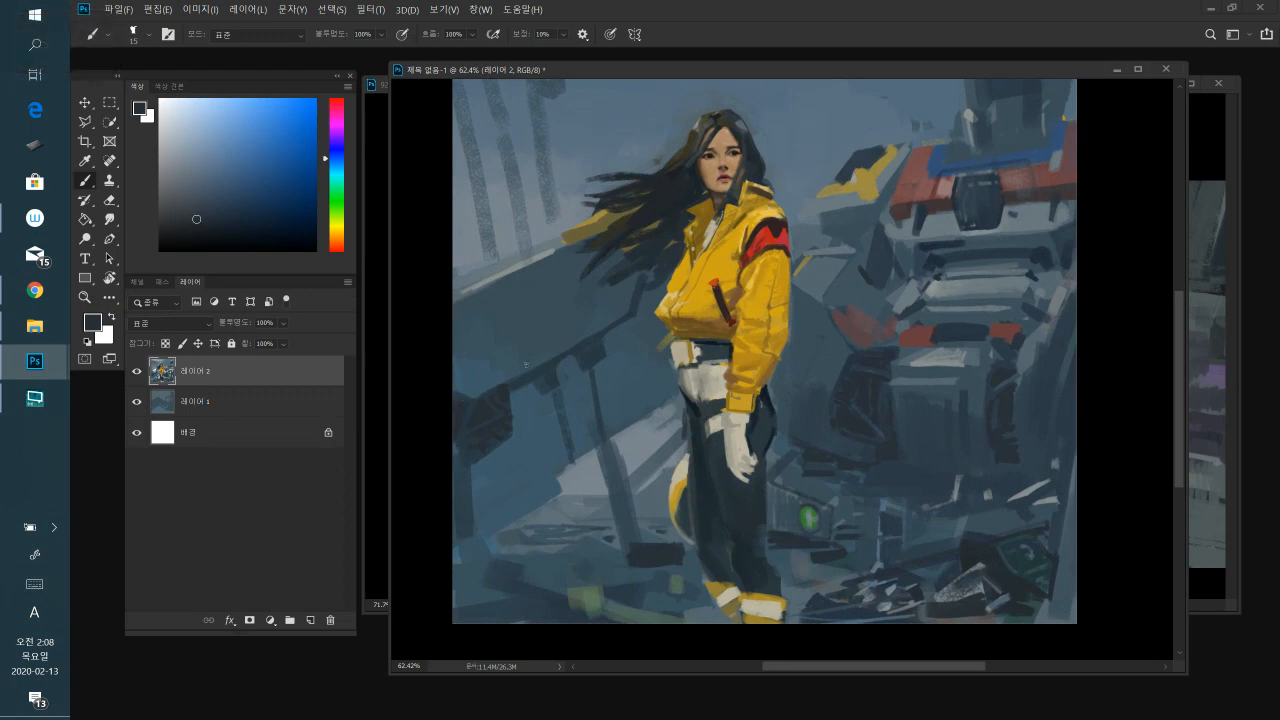
alt+click(514, 409)
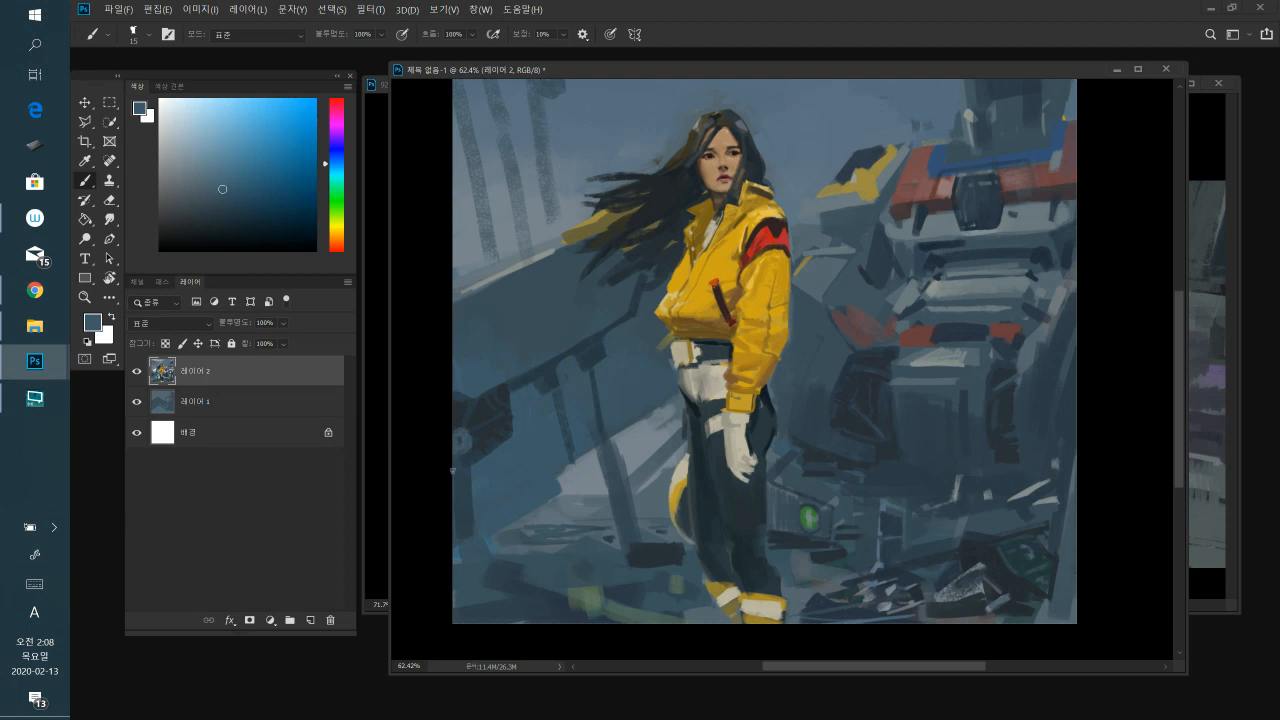
alt+click(461, 486)
- Paint muted yellow accents on the robot's shoulder and waist at size 40, using a darkened yellow sampled beside the woman's hair
drag(880, 441, 848, 462)
drag(929, 451, 882, 485)
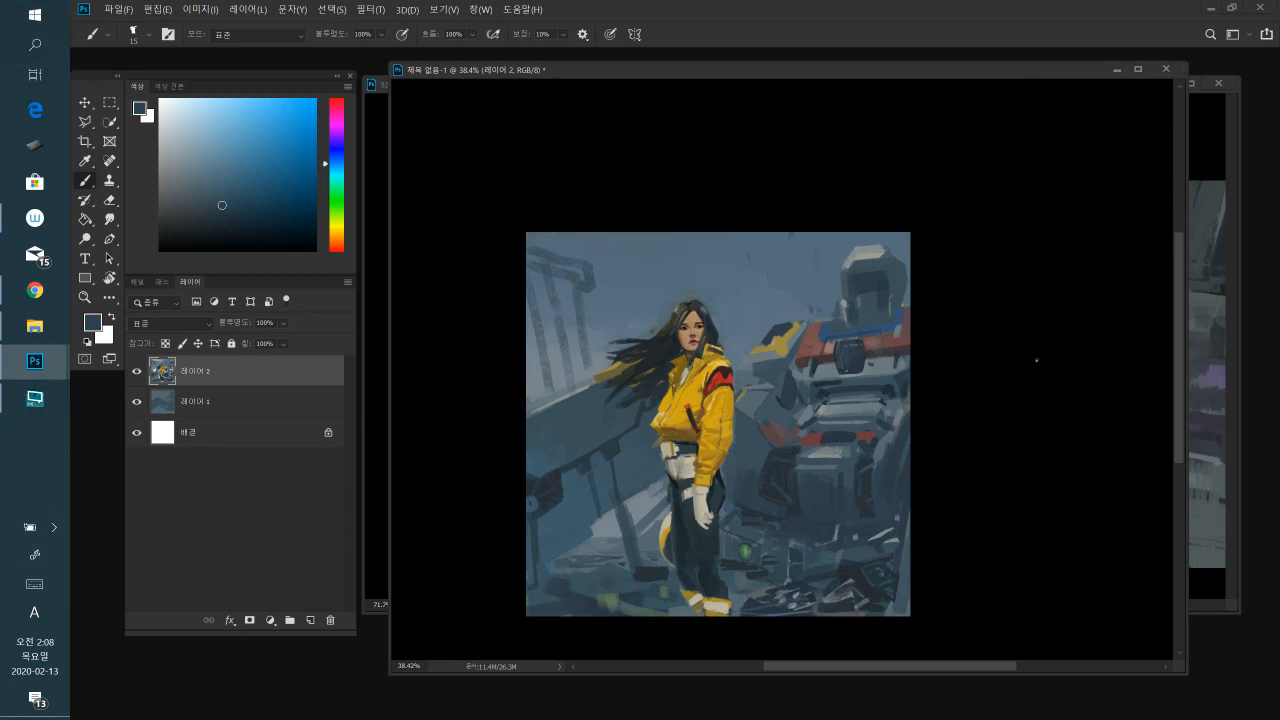
alt+click(848, 570)
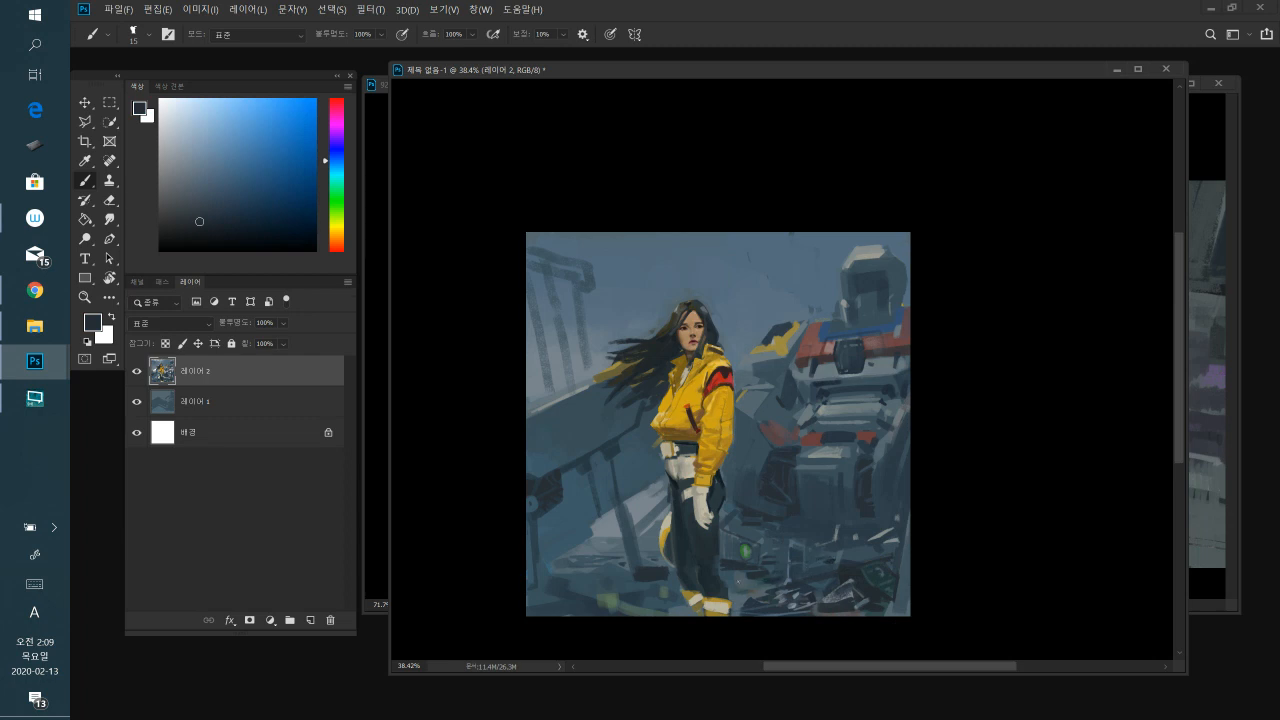
key(bracketright)
key(bracketright)
key(bracketright)
alt+click(615, 363)
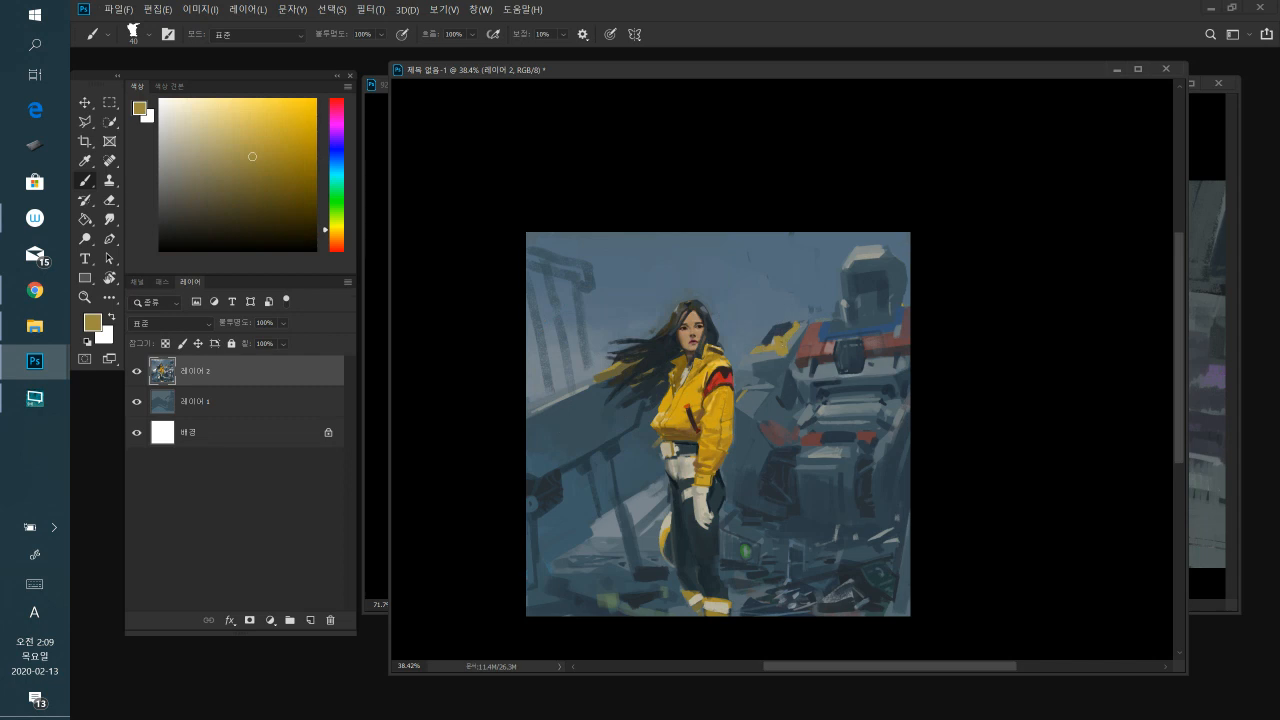
click(245, 178)
- Rework the robot's outer arm and side near the canvas edge with sampled grey and dark slate at size 40
alt+click(900, 364)
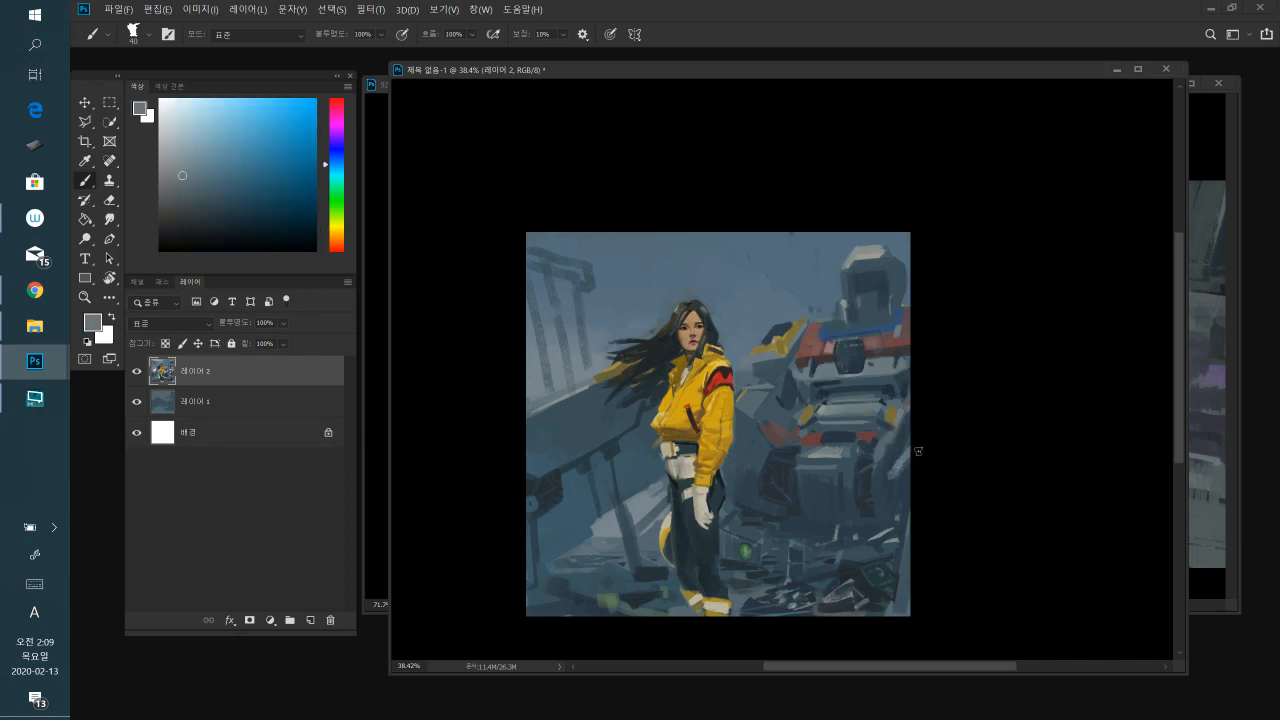
alt+click(866, 490)
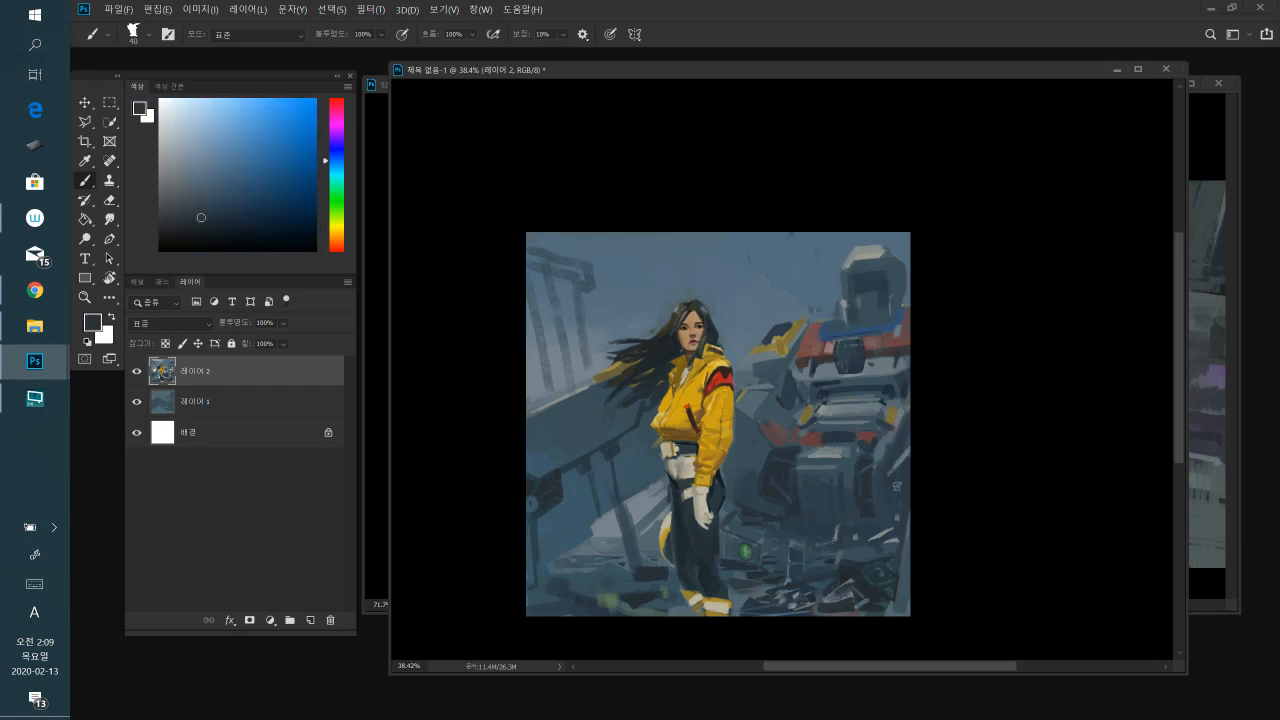
alt+click(863, 486)
- Paint the robot's eyes dark red and define its face with slate sampled from the head
alt+click(898, 252)
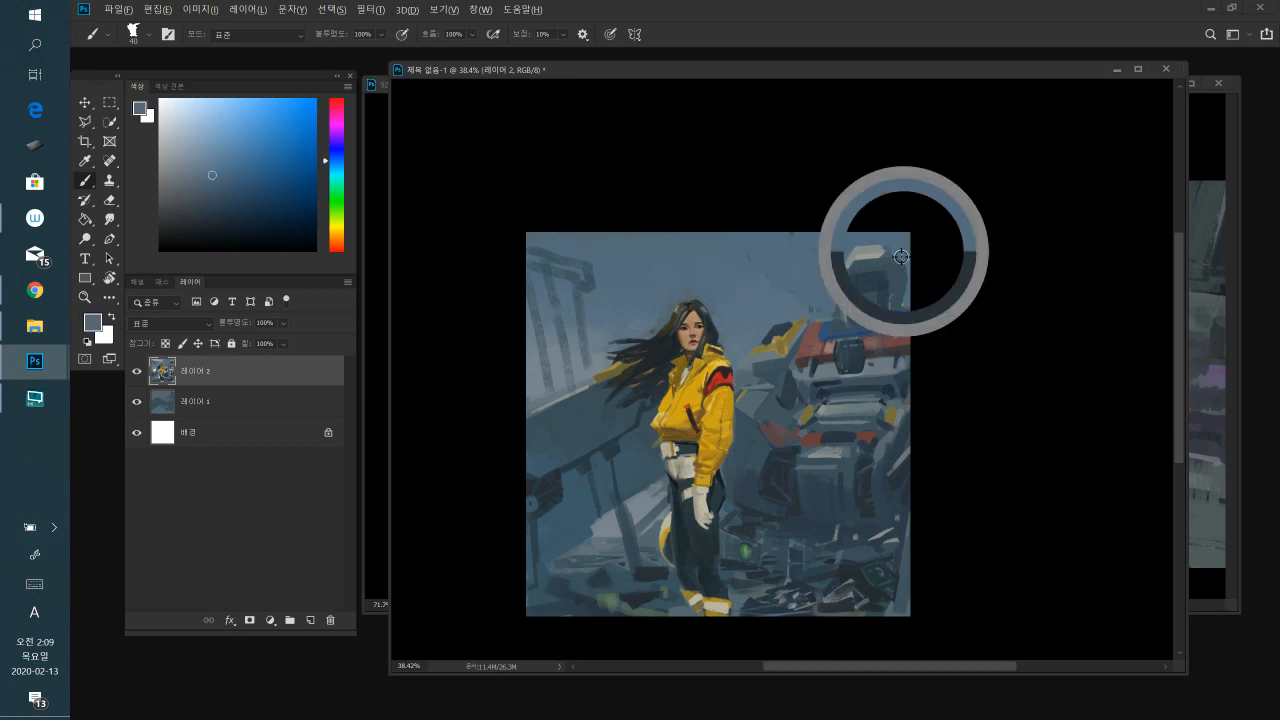
drag(339, 228, 338, 250)
drag(246, 177, 244, 193)
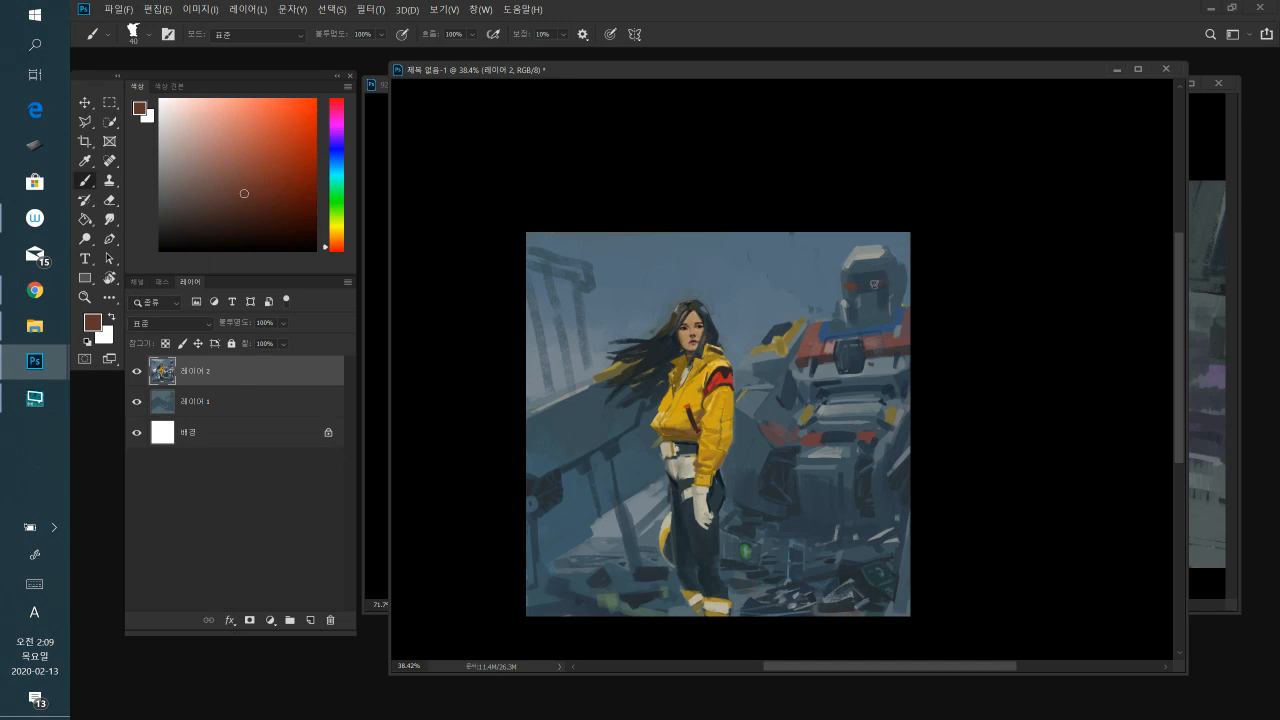
alt+click(866, 274)
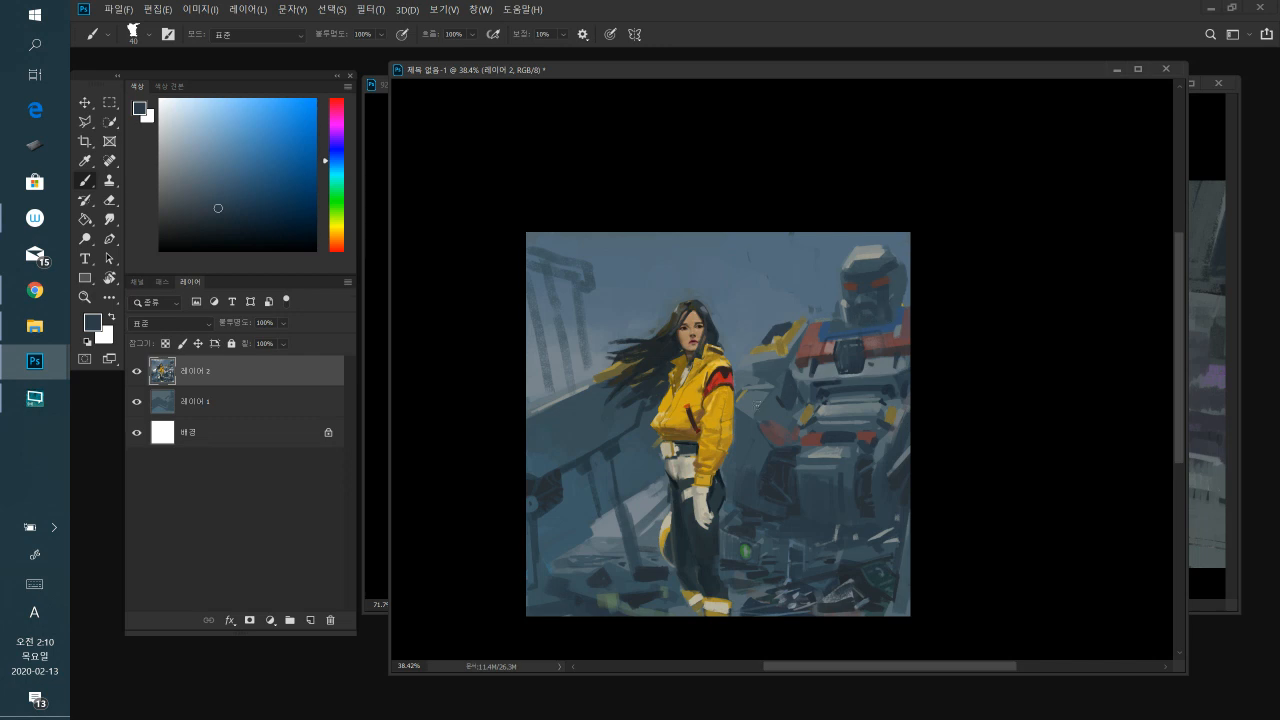
- Paint broad slate strokes over the fallen beam and railing posts behind the woman, enlarging the brush to 90
alt+click(751, 464)
key(bracketright)
key(bracketright)
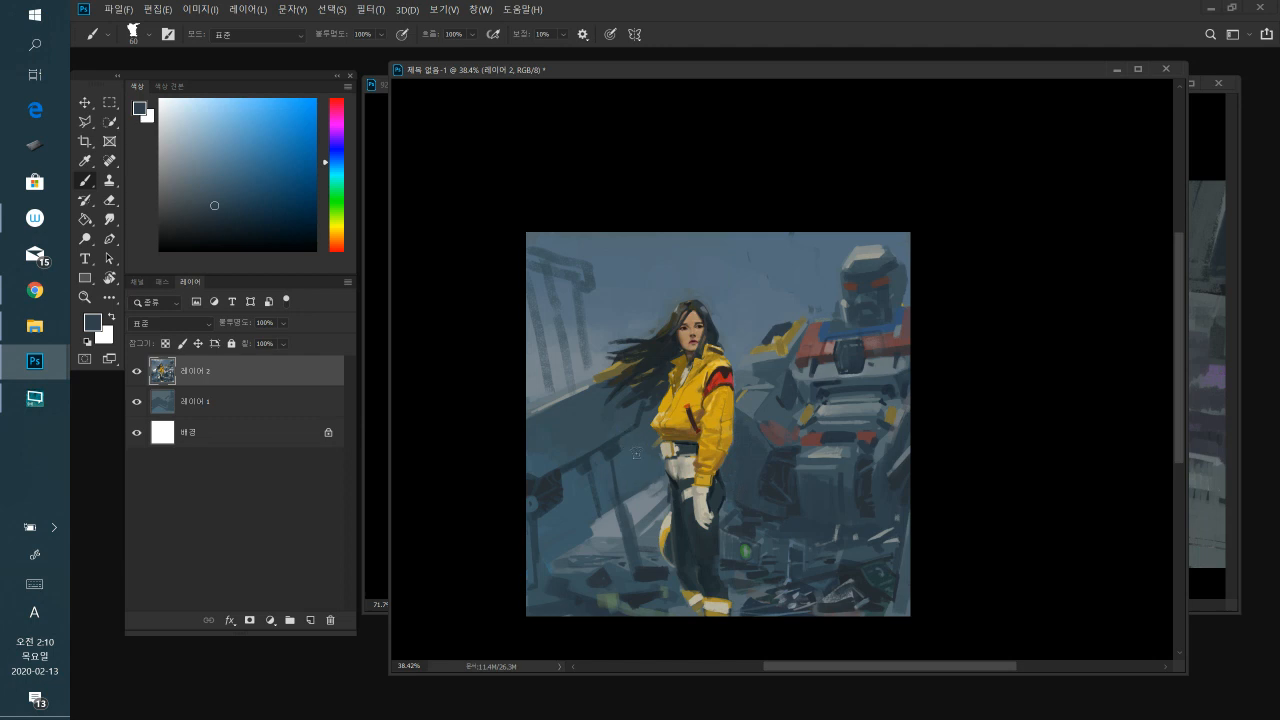
key(bracketright)
key(bracketright)
key(bracketright)
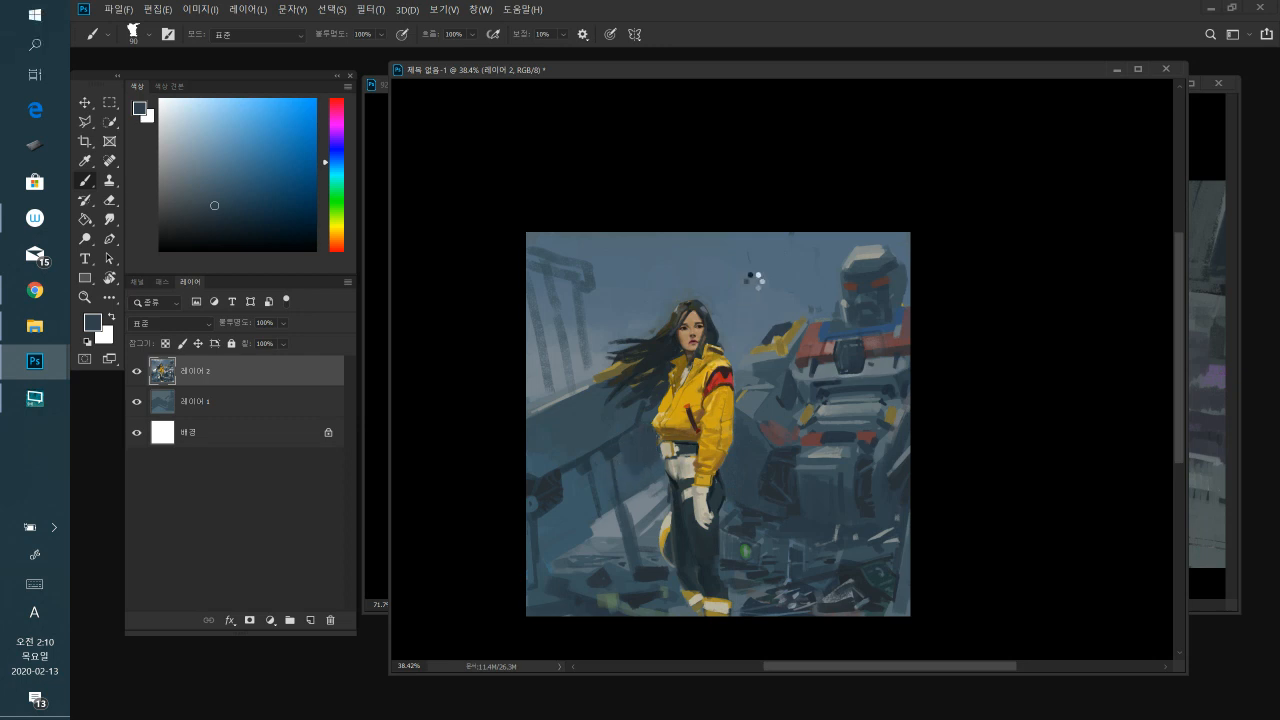
key(bracketleft)
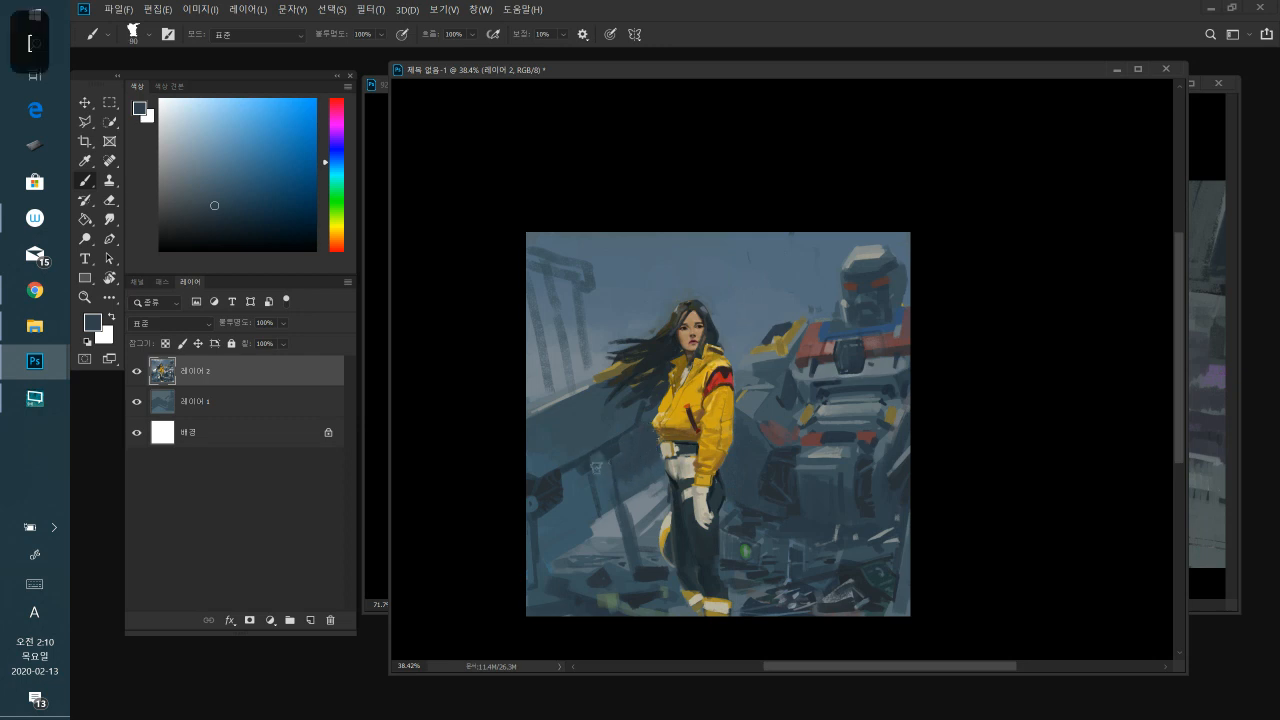
drag(606, 466, 609, 488)
key(bracketright)
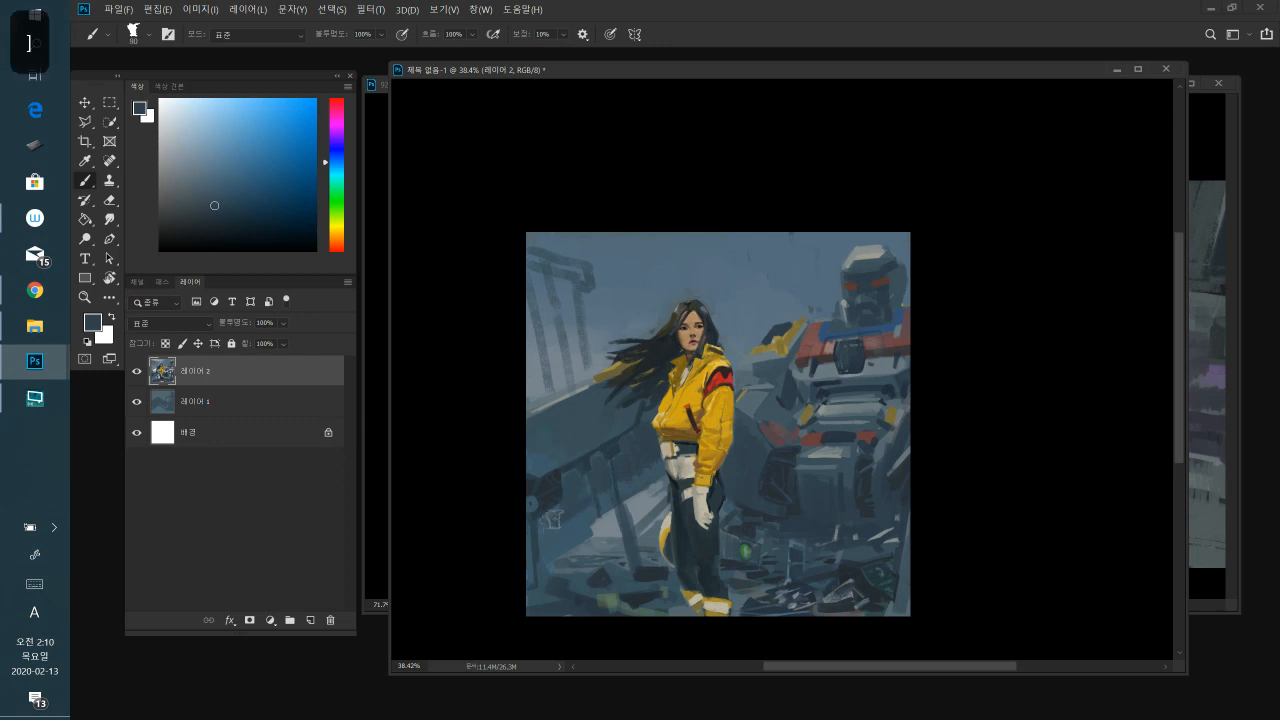
- Refine the railing posts and the gaps between them with repeatedly sampled slate tones, finishing at brush size 60
alt+click(638, 486)
key(bracketleft)
key(bracketleft)
key(bracketleft)
key(bracketleft)
alt+click(625, 466)
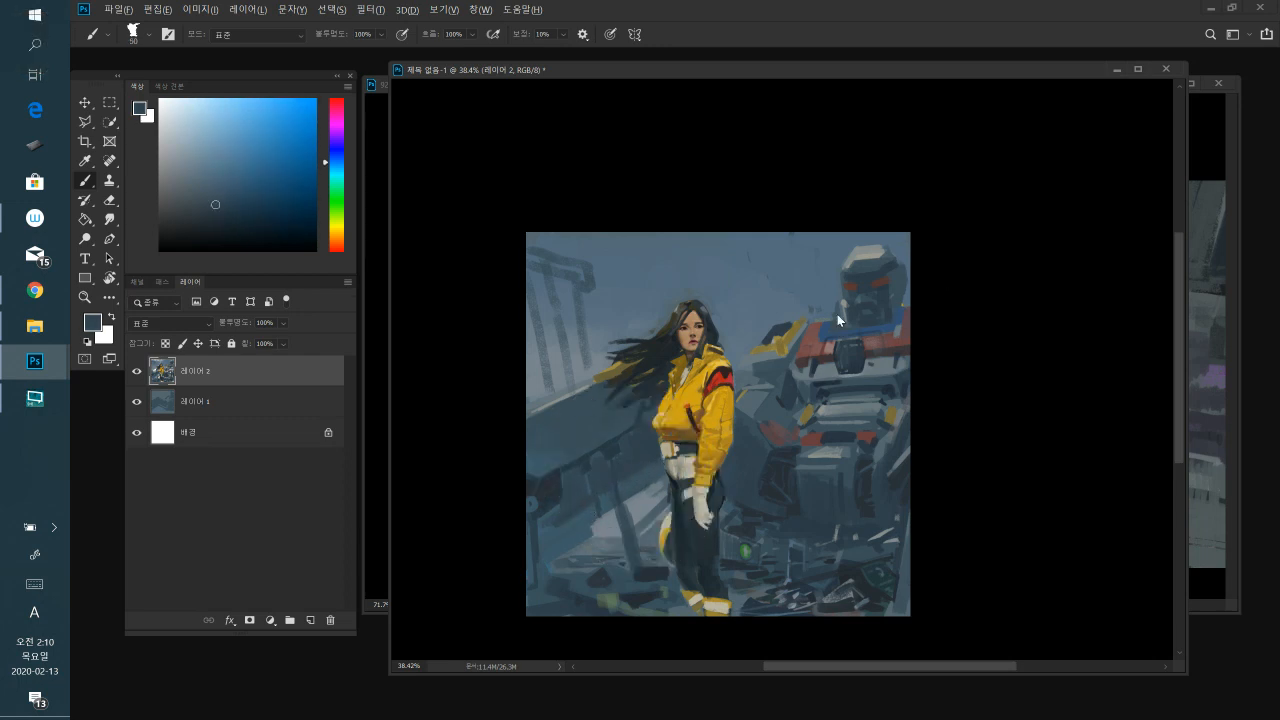
key(bracketright)
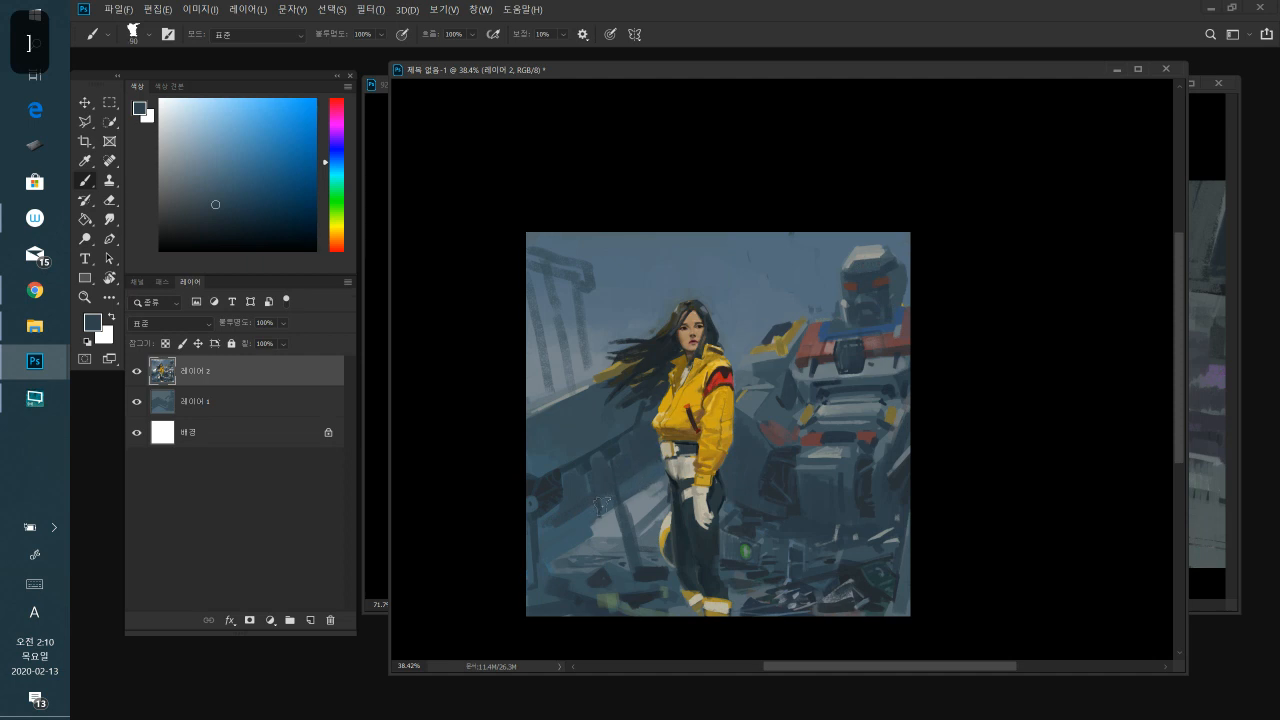
alt+click(640, 497)
key(bracketleft)
alt+click(644, 478)
key(bracketleft)
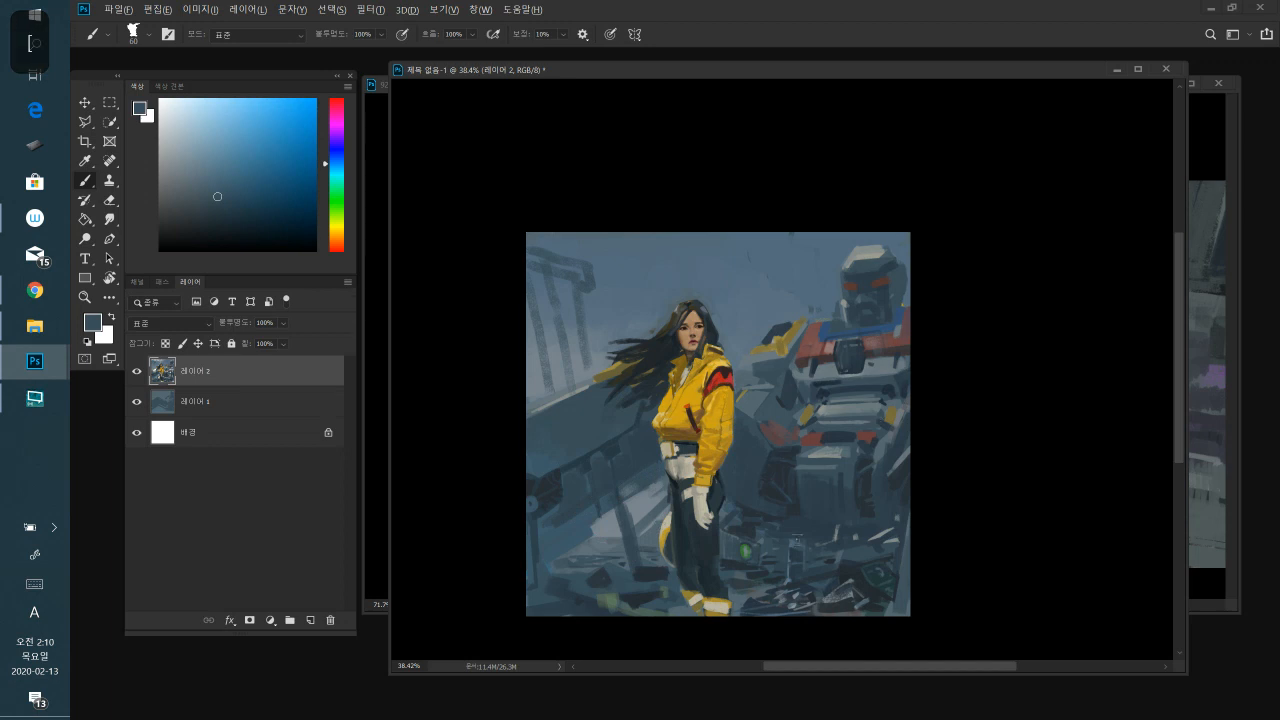
alt+click(639, 467)
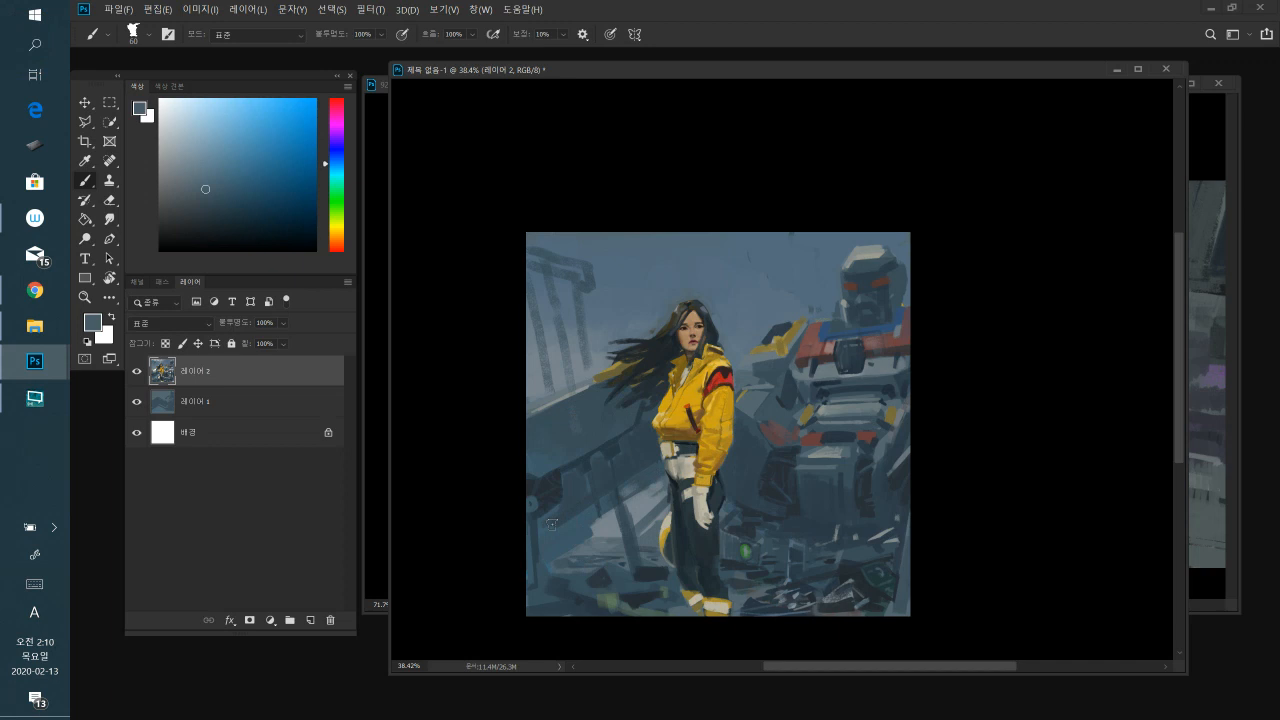
- Paint a small standing figure in front of the robot's leg with sampled muted red, undoing oversized strokes and reducing the brush to 30
alt+click(864, 505)
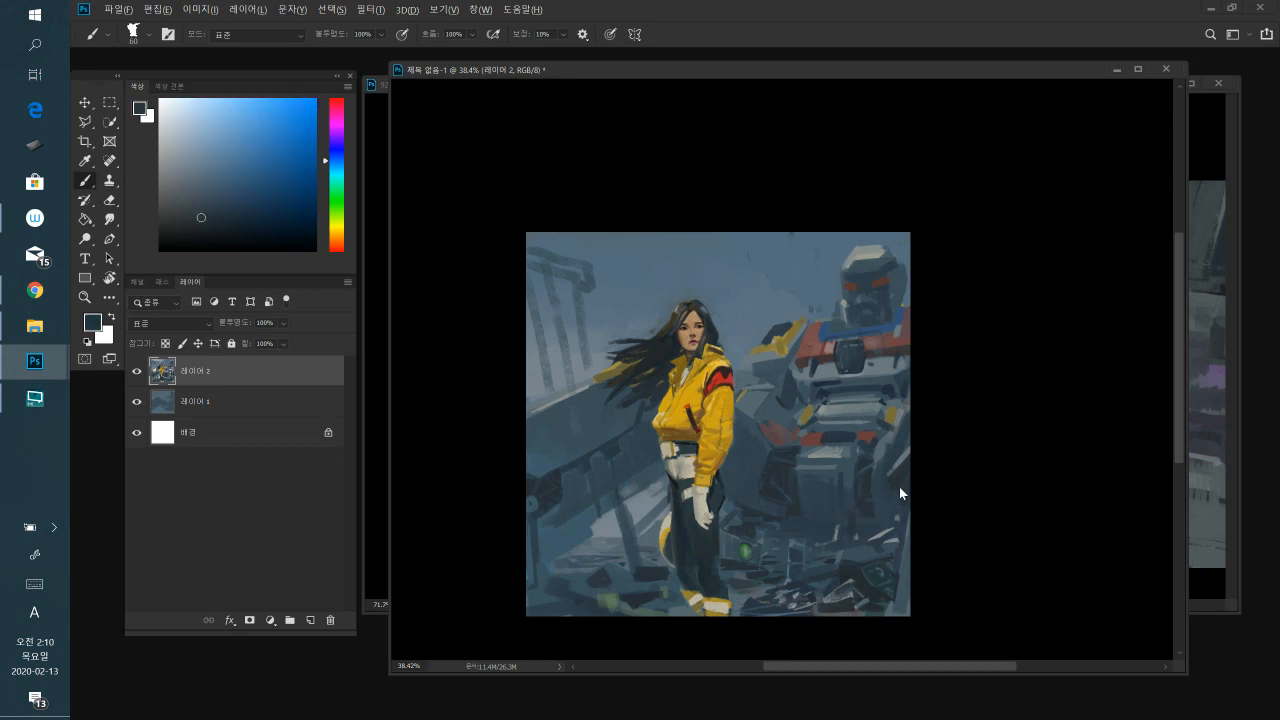
alt+click(868, 437)
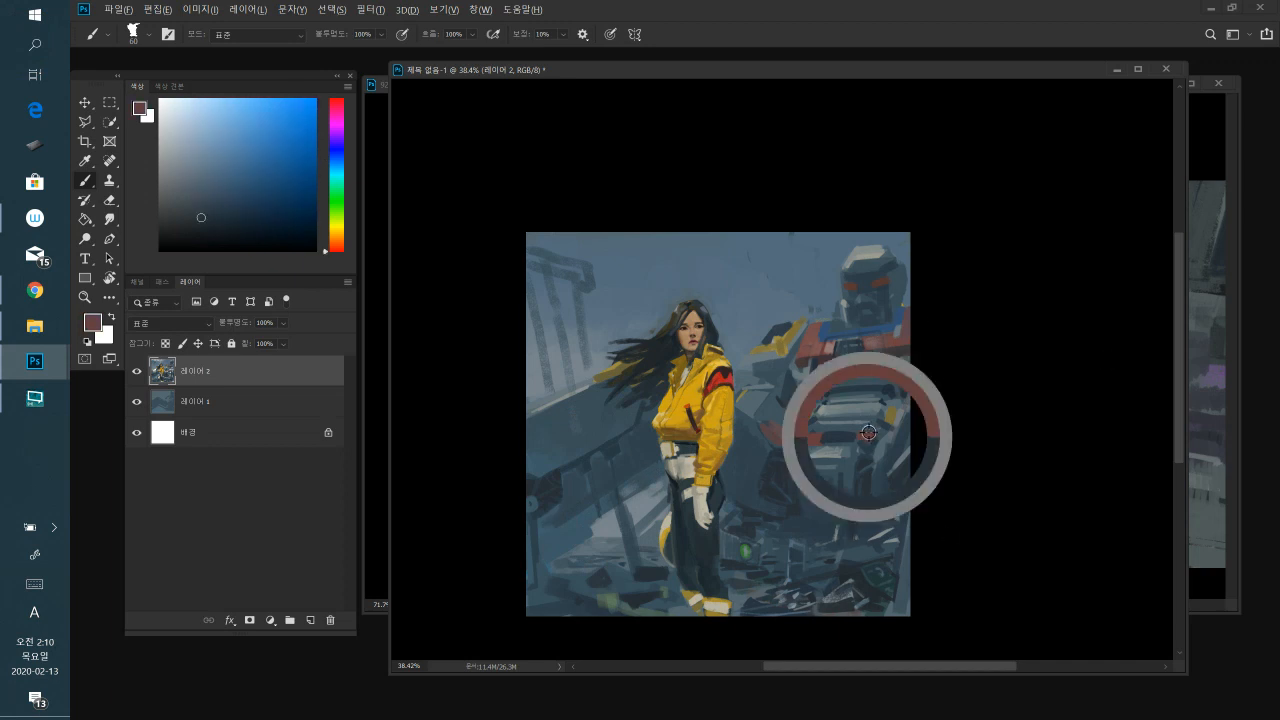
drag(826, 488, 851, 578)
key(ctrl+z)
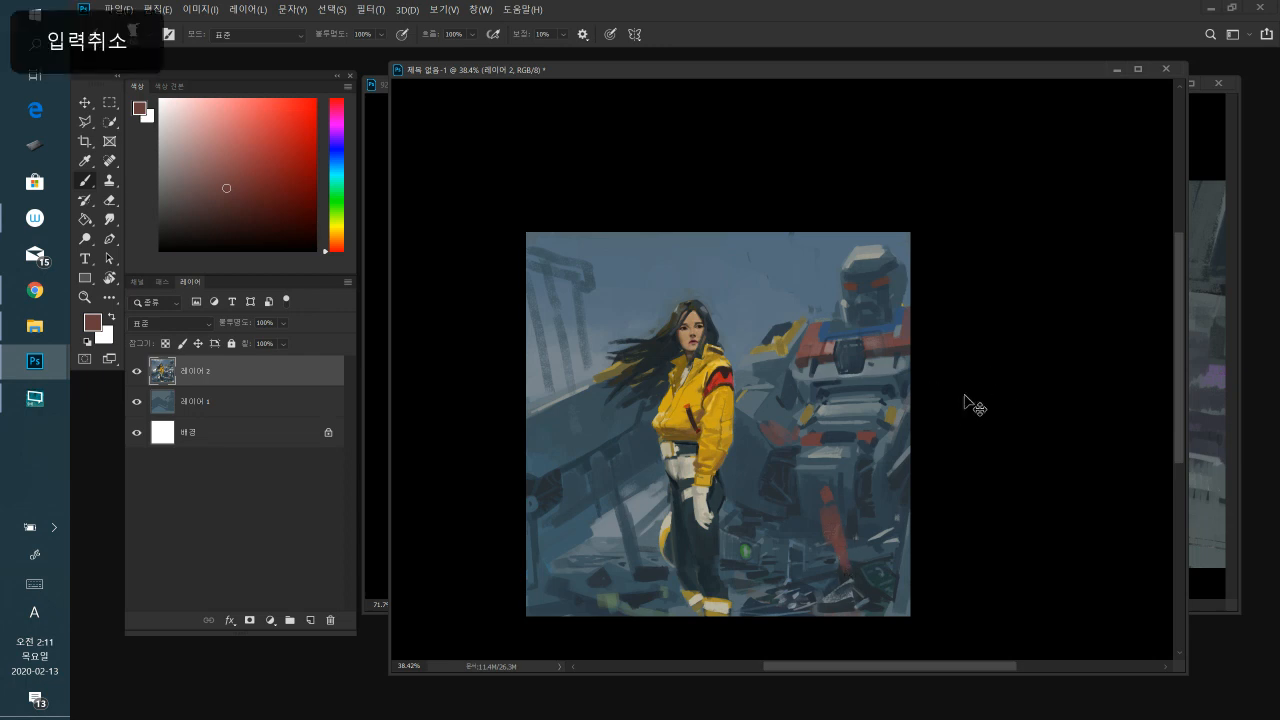
key(bracketleft)
key(ctrl+z)
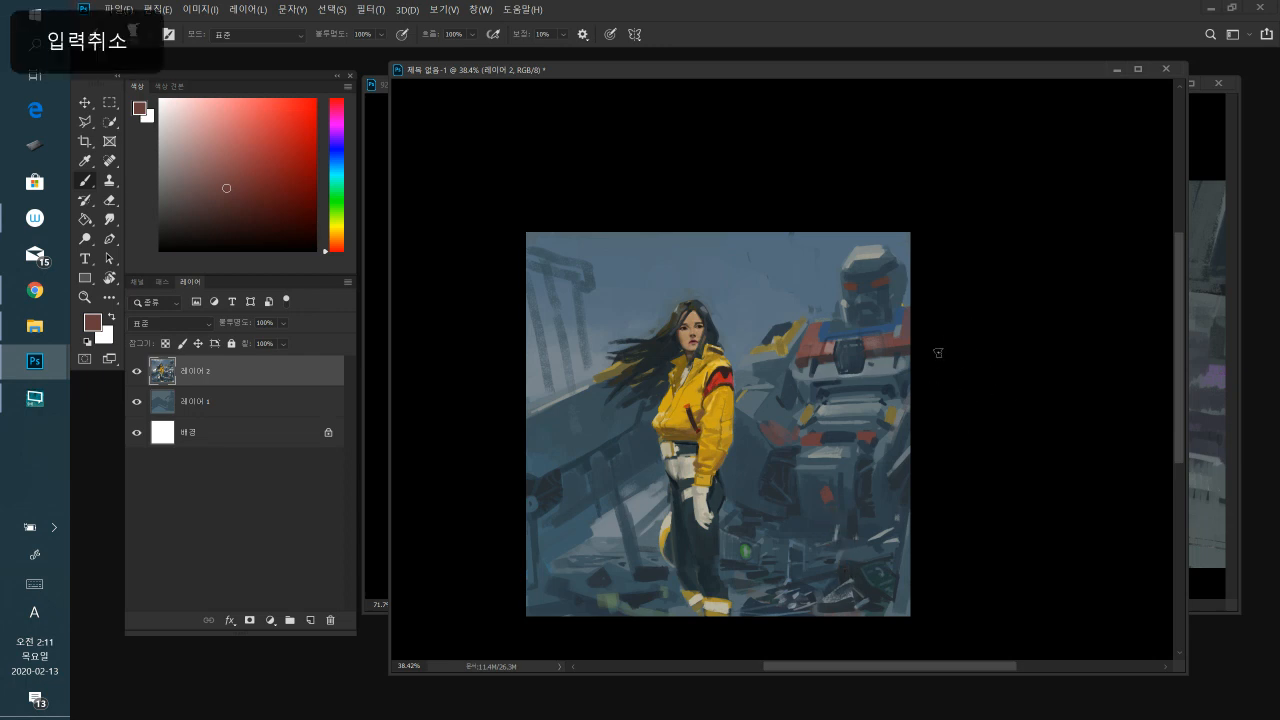
key(bracketleft)
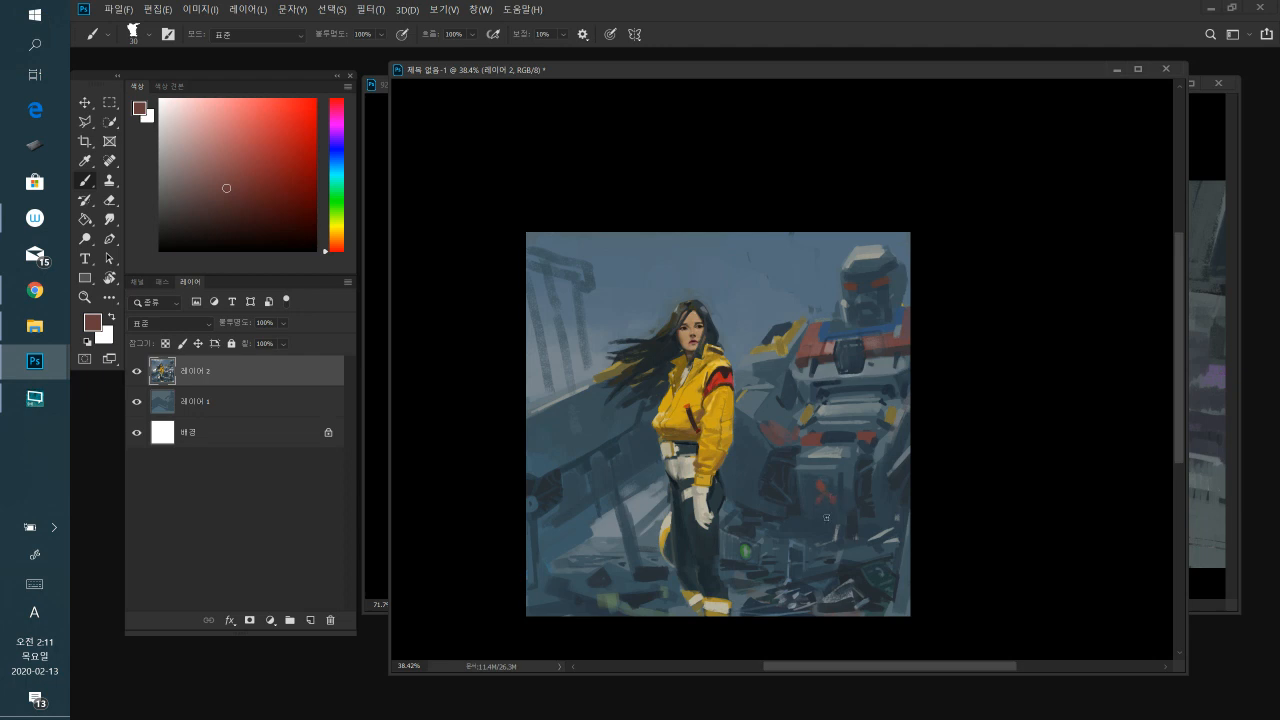
mouse_move(820, 503)
mouse_down()
mouse_move(835, 535)
mouse_move(835, 549)
mouse_move(826, 520)
mouse_move(825, 547)
mouse_move(836, 540)
mouse_up()
- Add an empty layer above 레이어 2, reselect 레이어 2 and sample near-black from the woman's hair
key(space)
drag(834, 428, 868, 409)
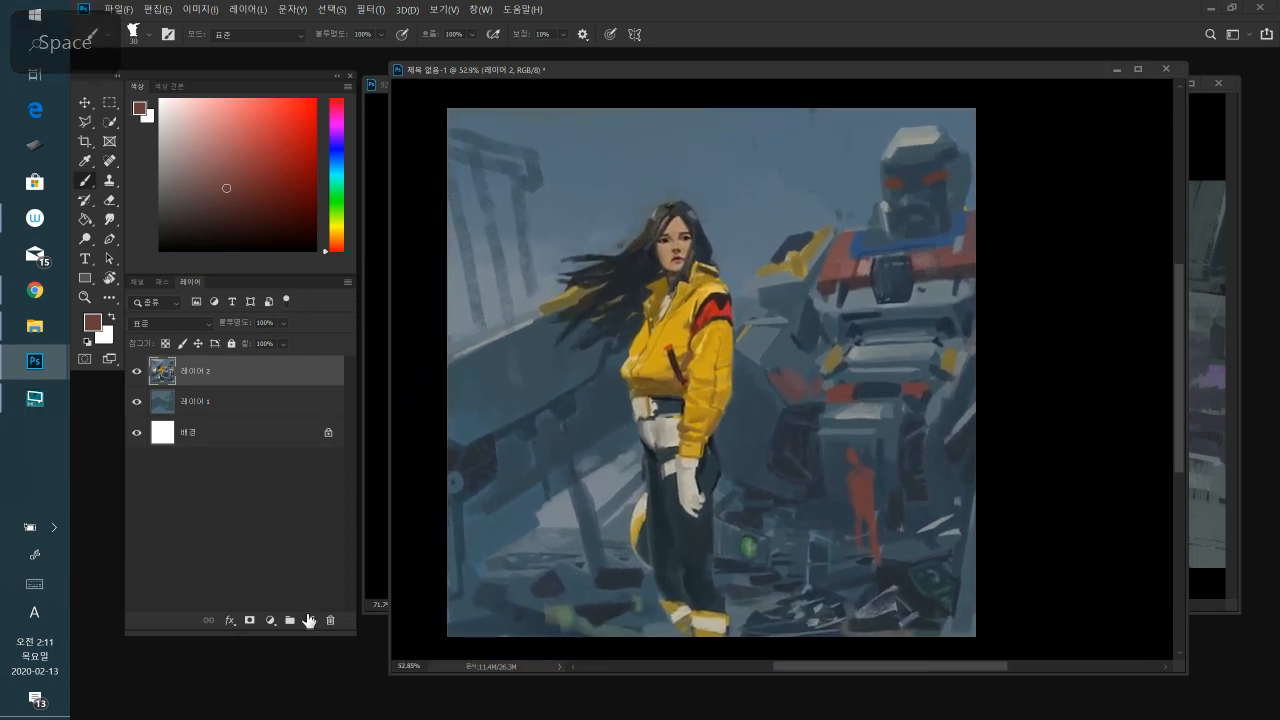
click(310, 620)
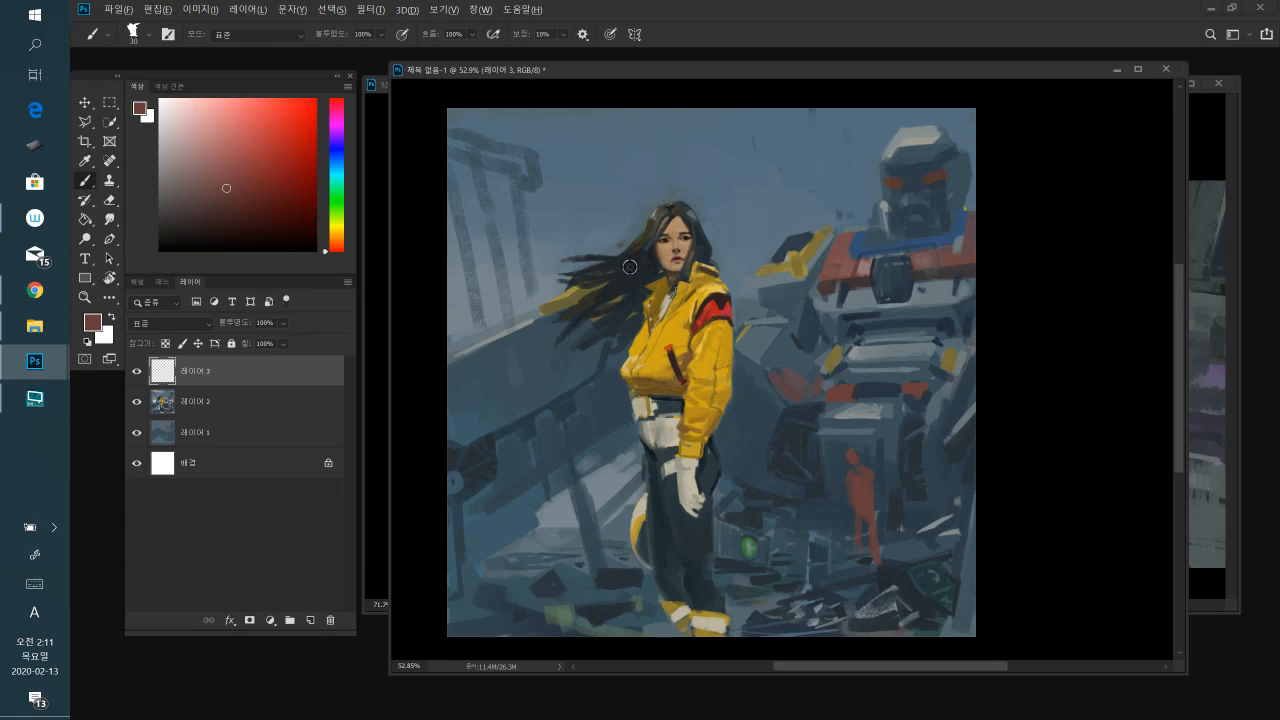
click(243, 401)
alt+click(630, 279)
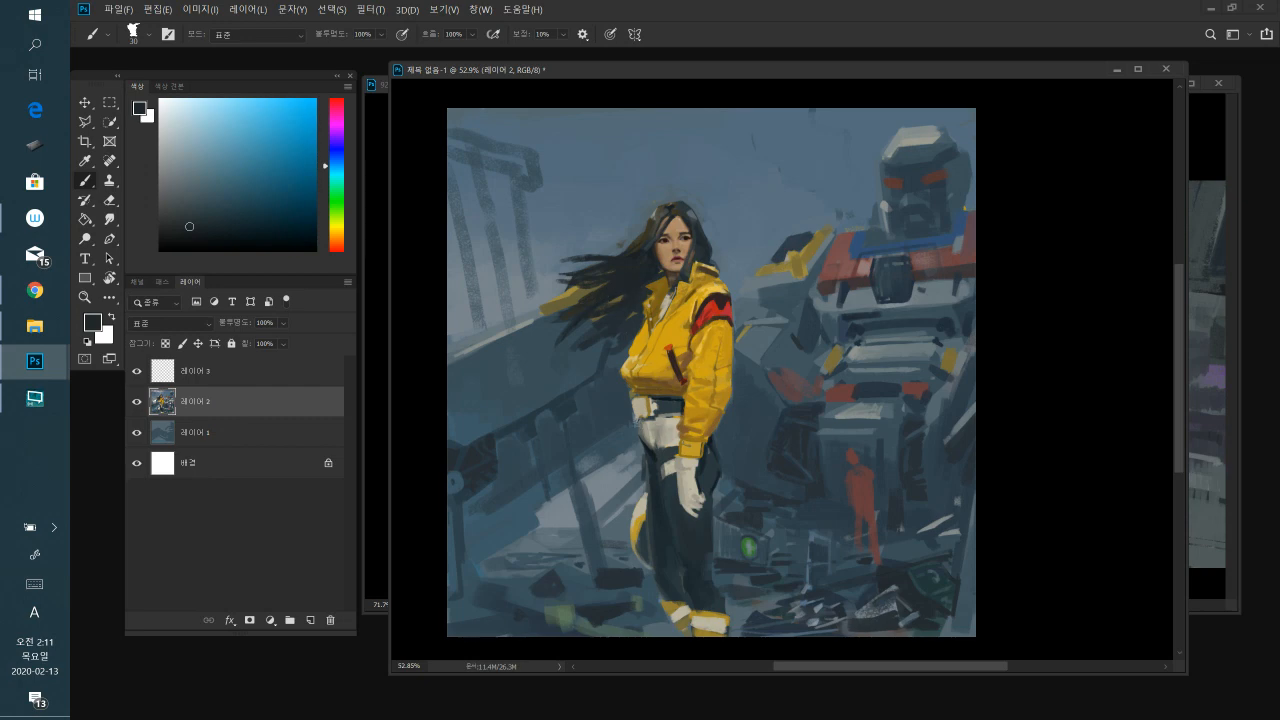
- Tone down the green orb and touch up the surrounding rubble with sampled grey and dark slate tones
alt+click(645, 430)
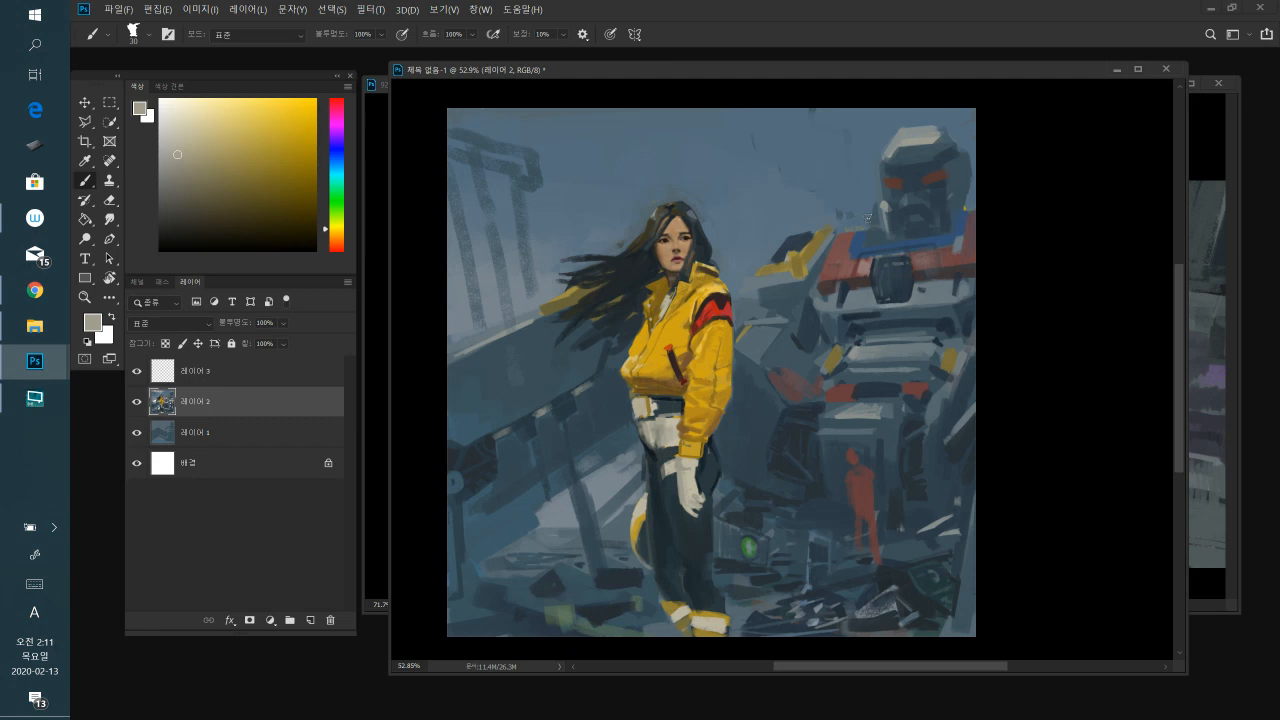
alt+click(755, 528)
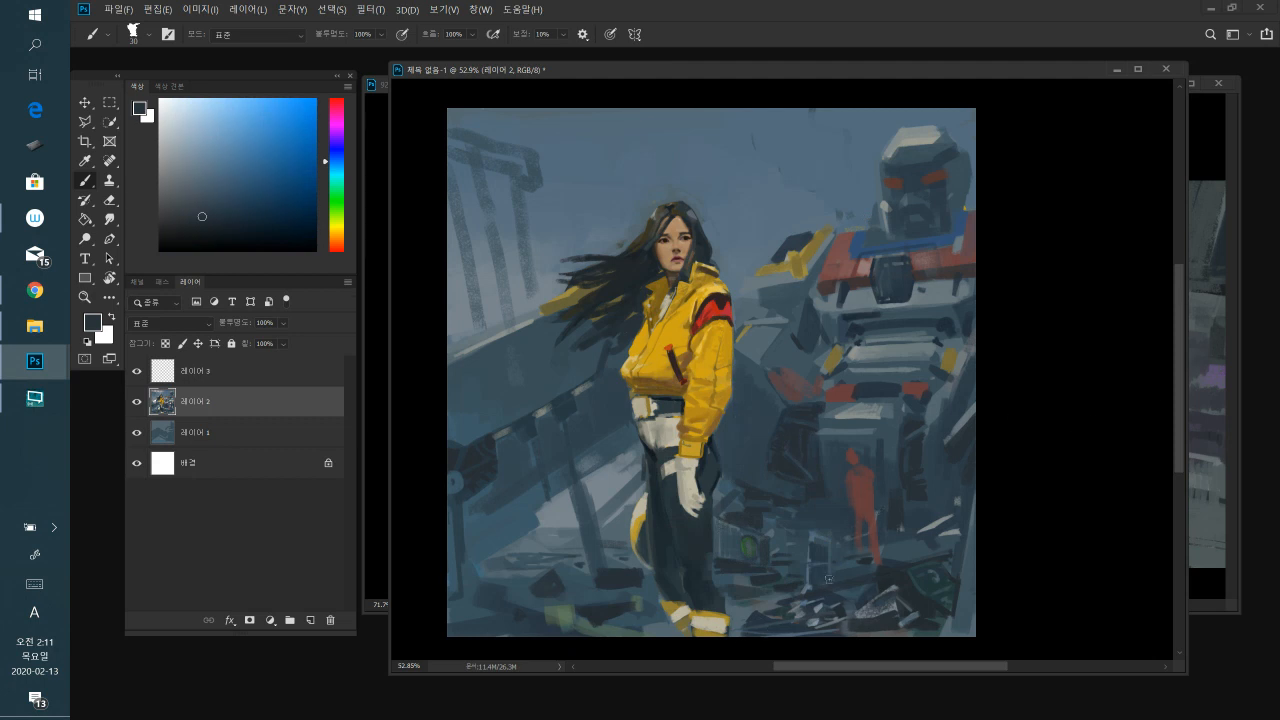
alt+click(888, 573)
mouse_move(780, 600)
mouse_down()
mouse_move(760, 605)
mouse_move(786, 597)
mouse_up()
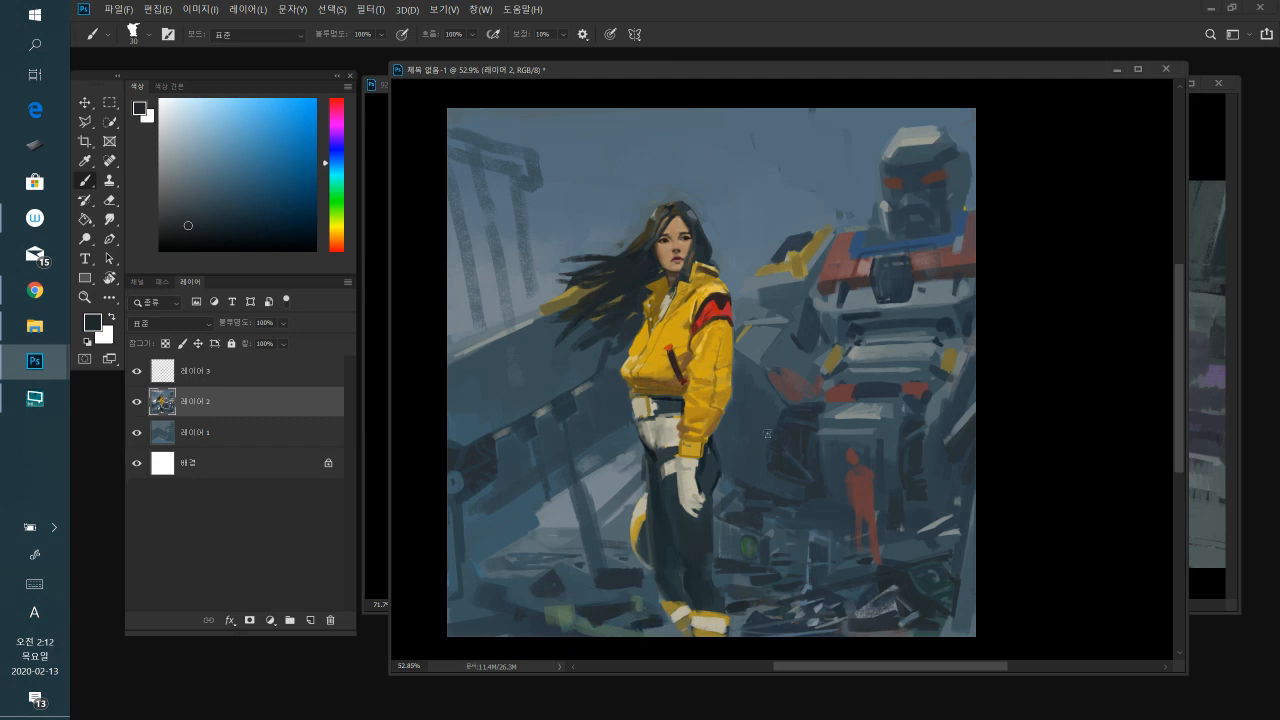
- Switch to the 922class.psd painting, widen the orange tower's upper section with its sampled orange, and sample grey-green
click(1209, 148)
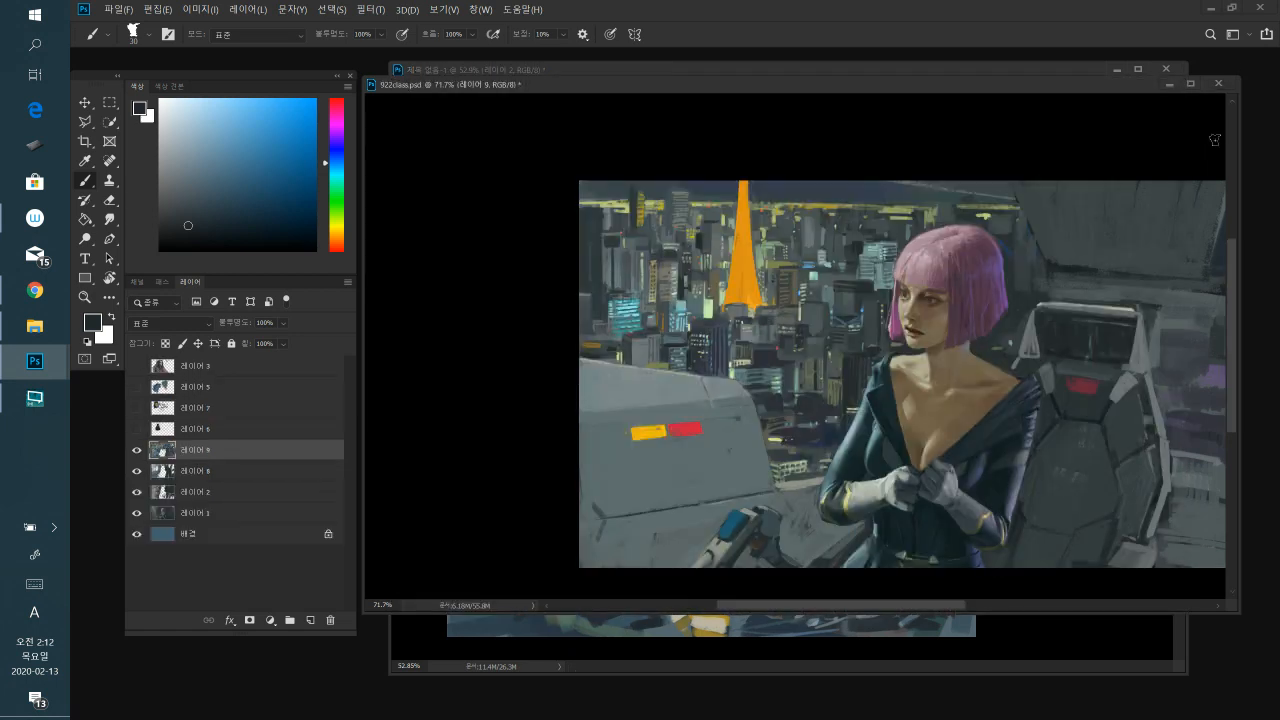
drag(1020, 84, 967, 97)
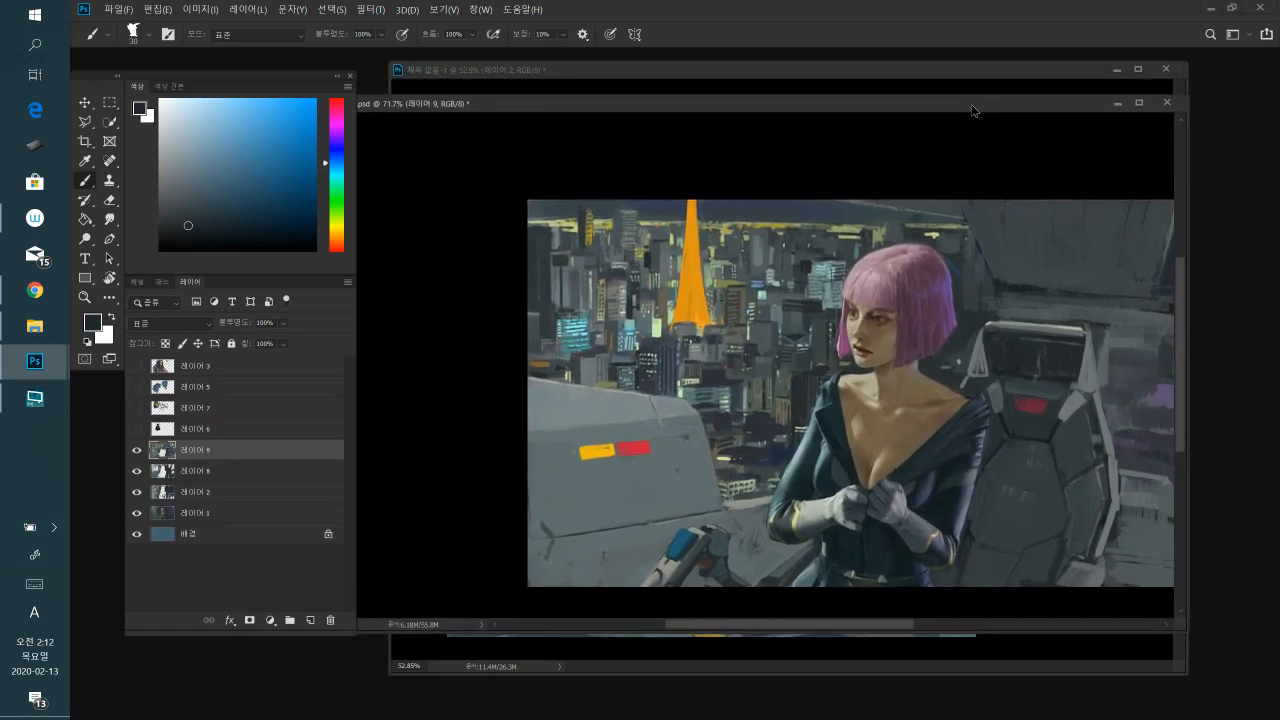
key(space)
drag(965, 392, 884, 348)
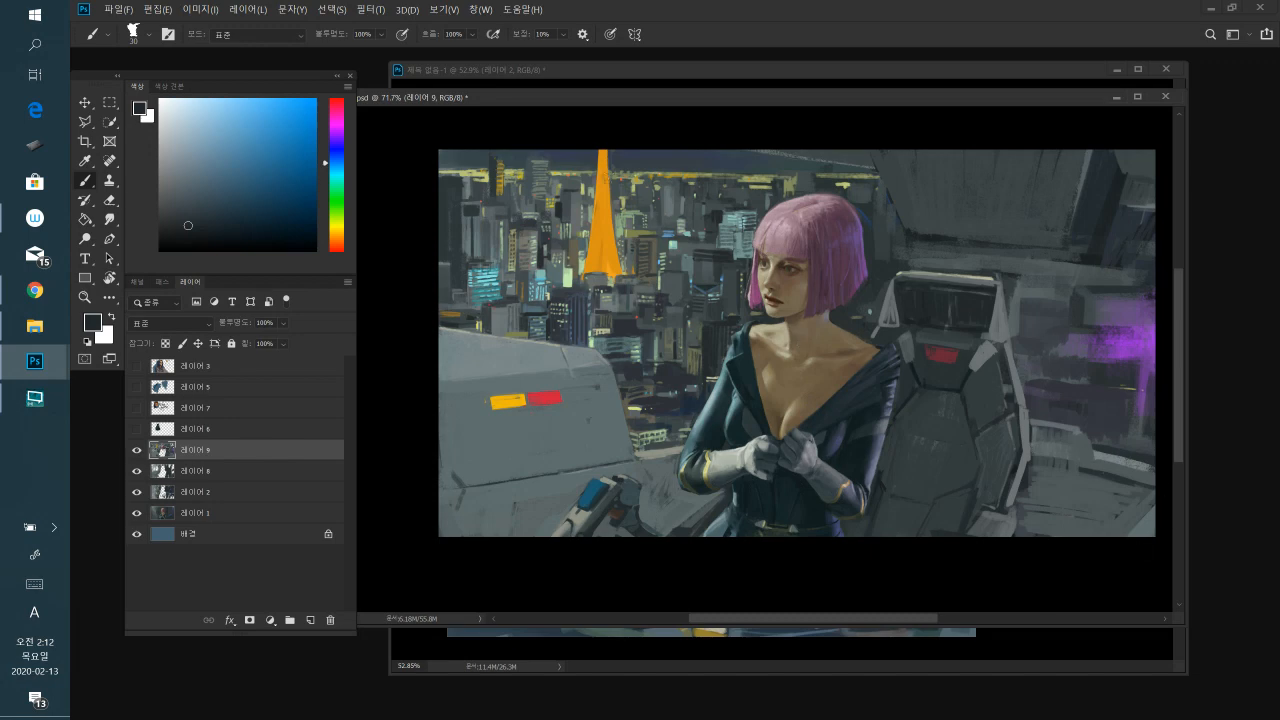
alt+click(600, 204)
drag(594, 197, 611, 194)
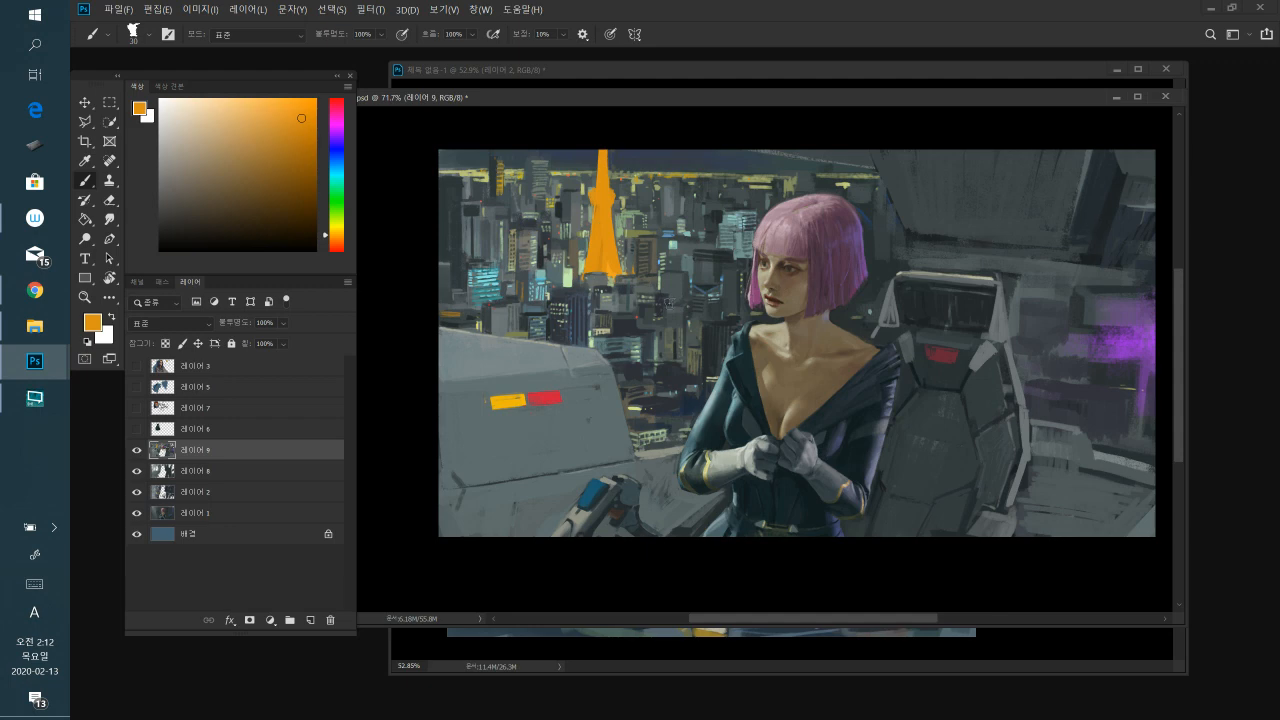
alt+click(657, 344)
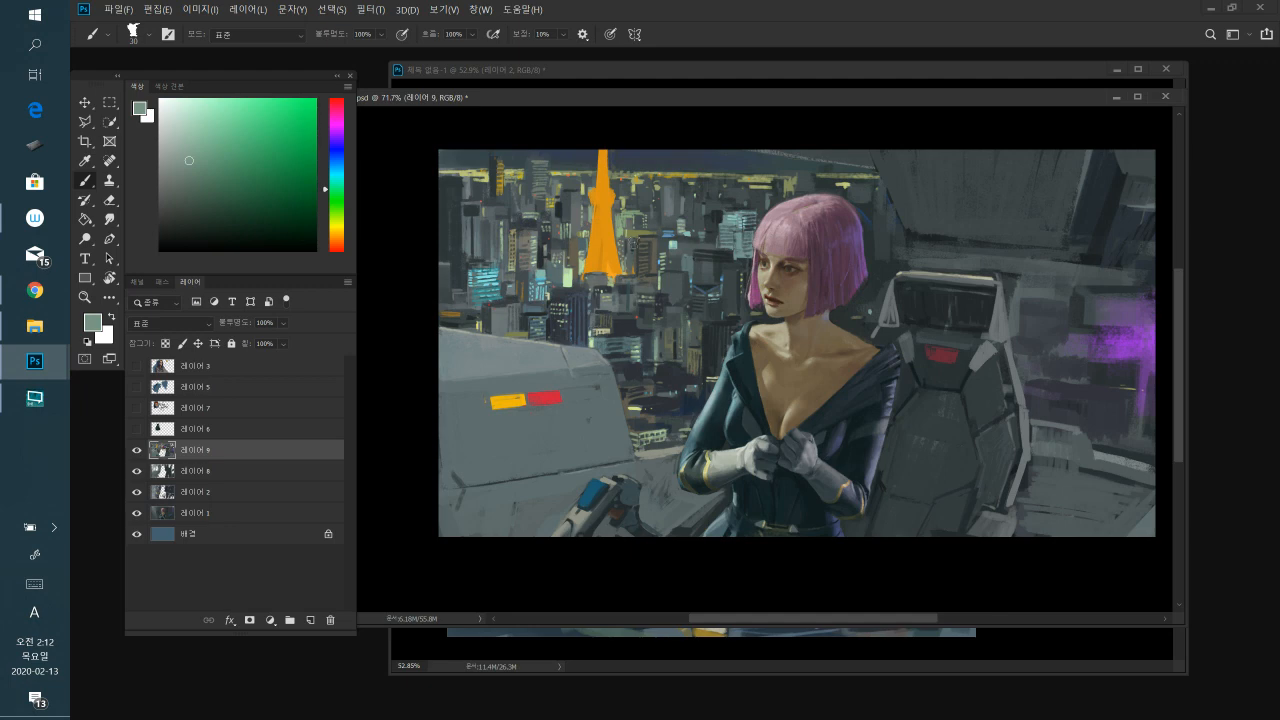
- Examine the night cityscape, the pink-haired woman and the cockpit seat up close and as a whole composition
key(space)
drag(583, 302, 607, 290)
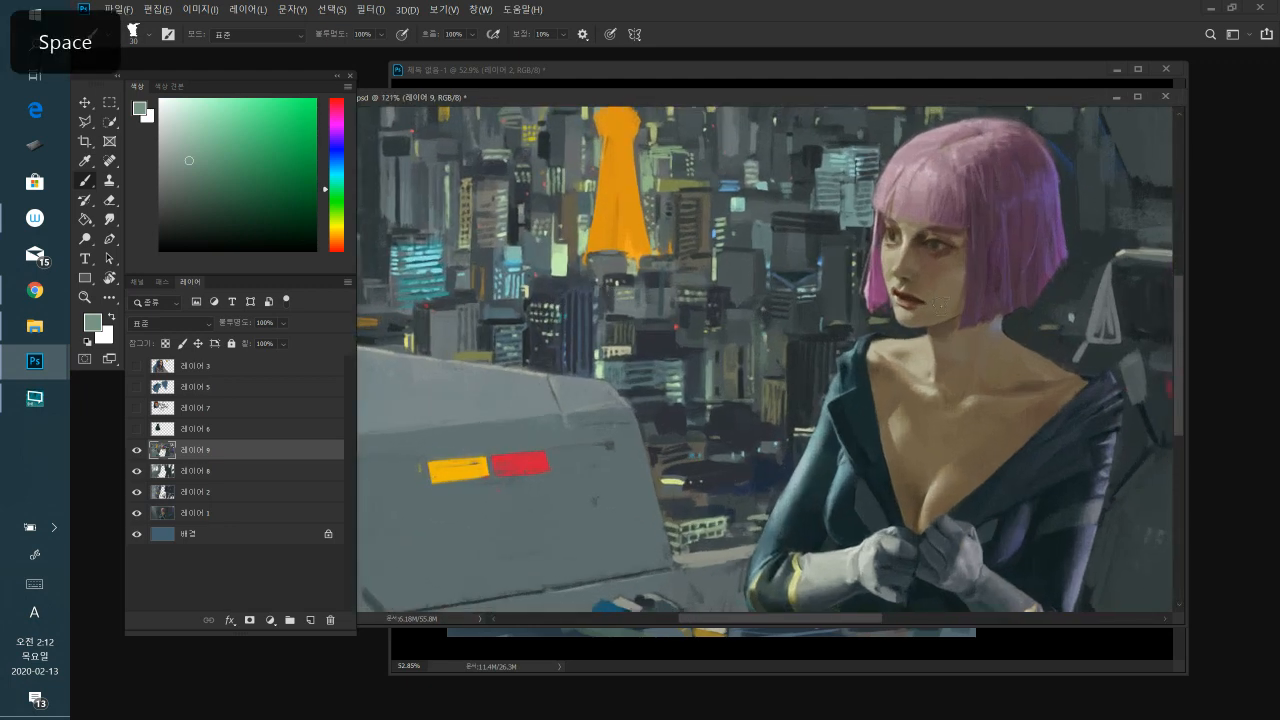
key(space)
drag(729, 294, 771, 374)
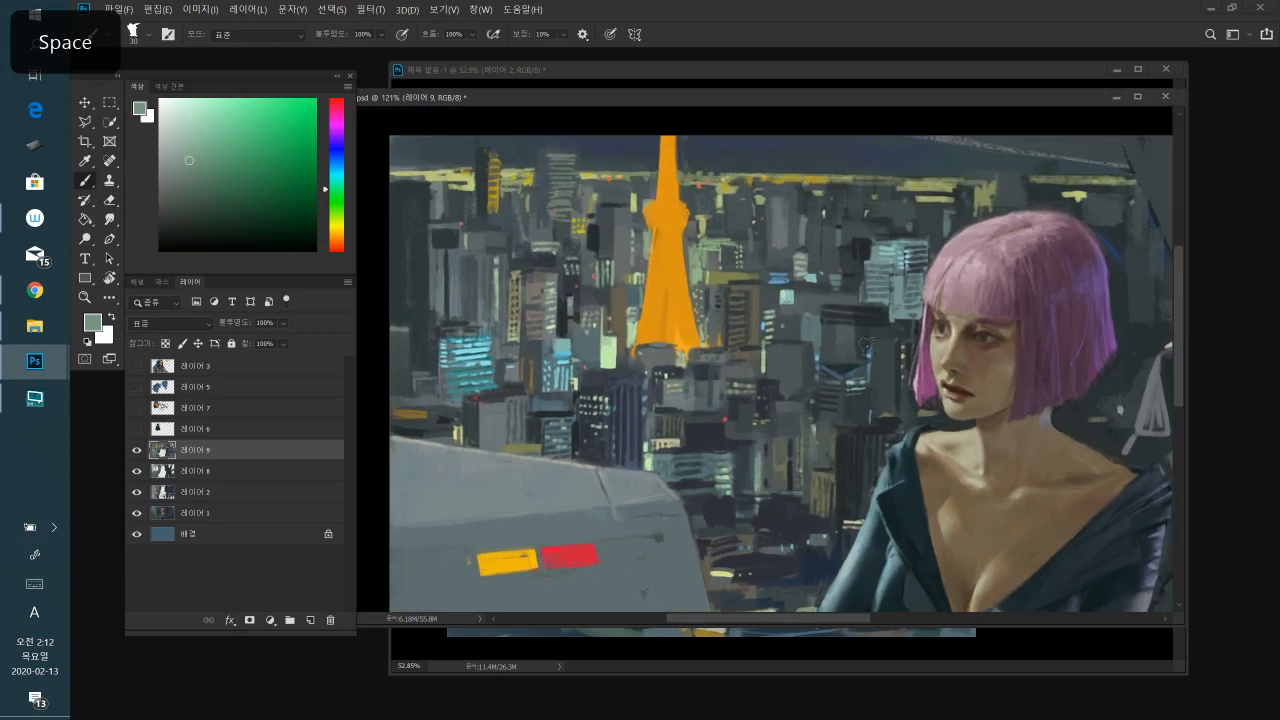
key(space)
drag(835, 428, 772, 378)
drag(879, 418, 807, 349)
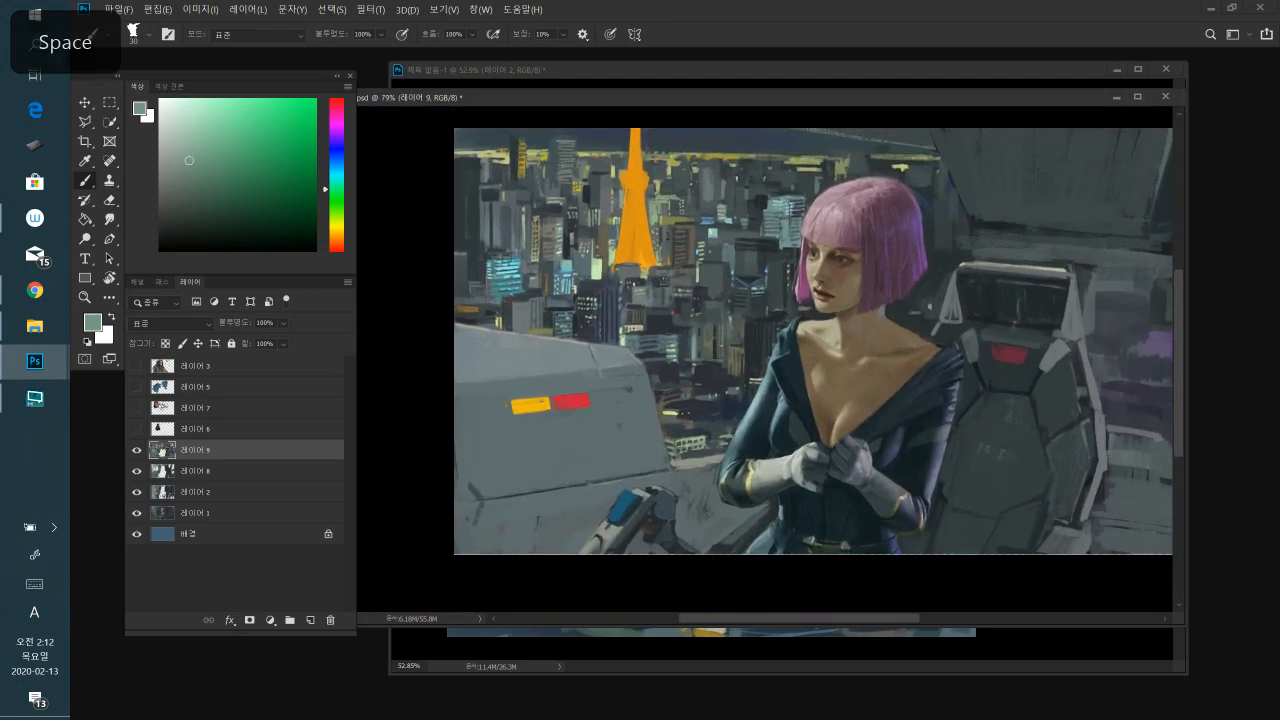
drag(911, 359, 875, 360)
drag(966, 344, 879, 338)
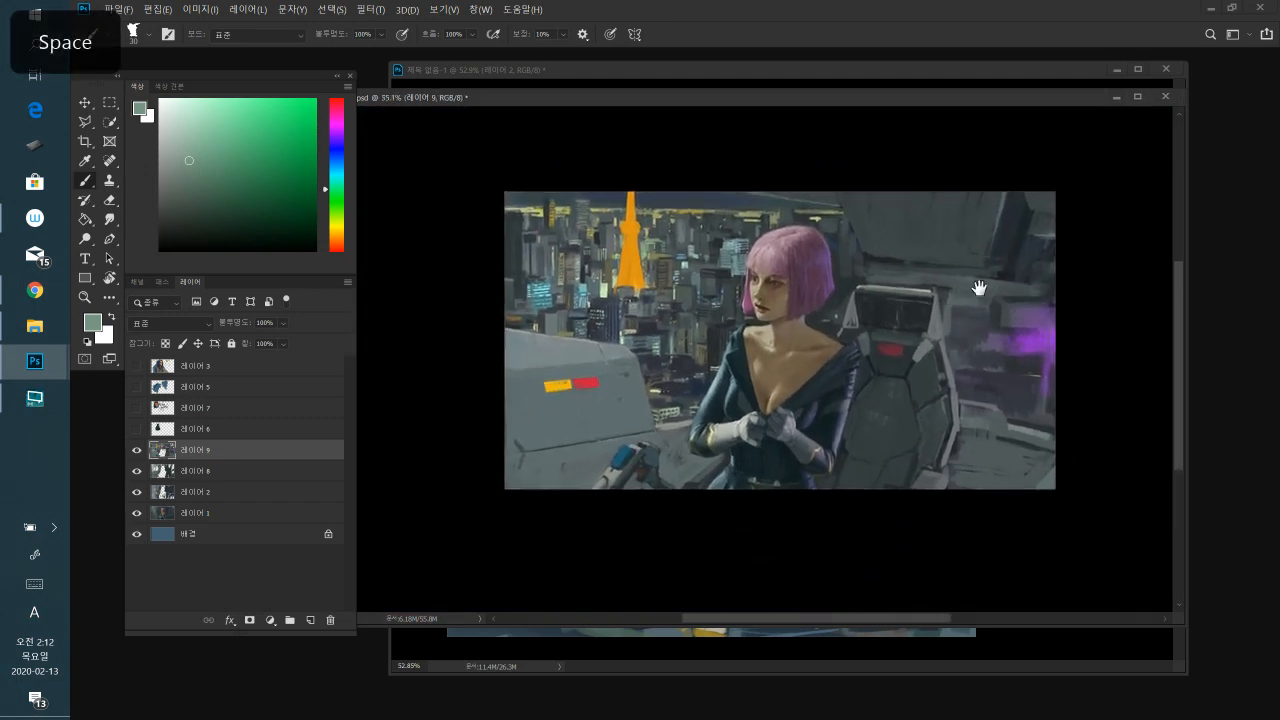
drag(900, 397, 933, 393)
drag(682, 323, 726, 326)
- Refine the small dark buildings between the grey hull and the woman's sleeve with darker grey-green and sampled tones, reducing the brush to 7
click(188, 182)
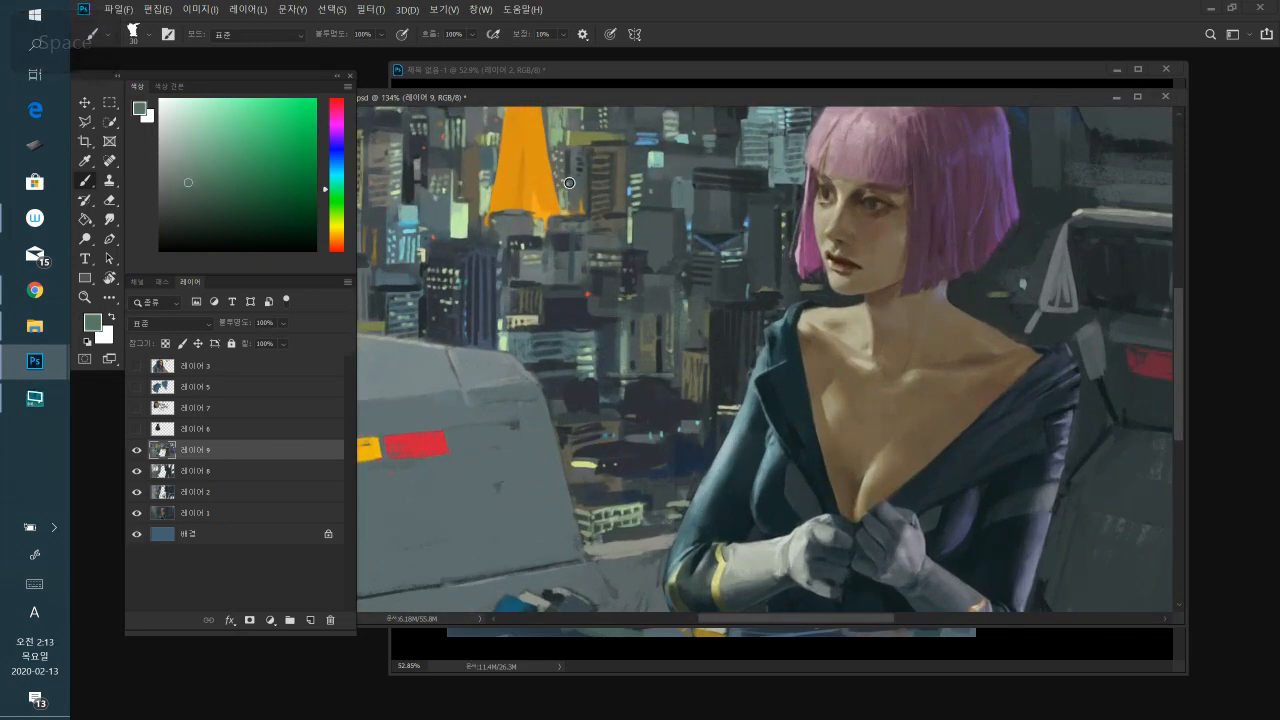
key(bracketleft)
key(bracketleft)
key(bracketleft)
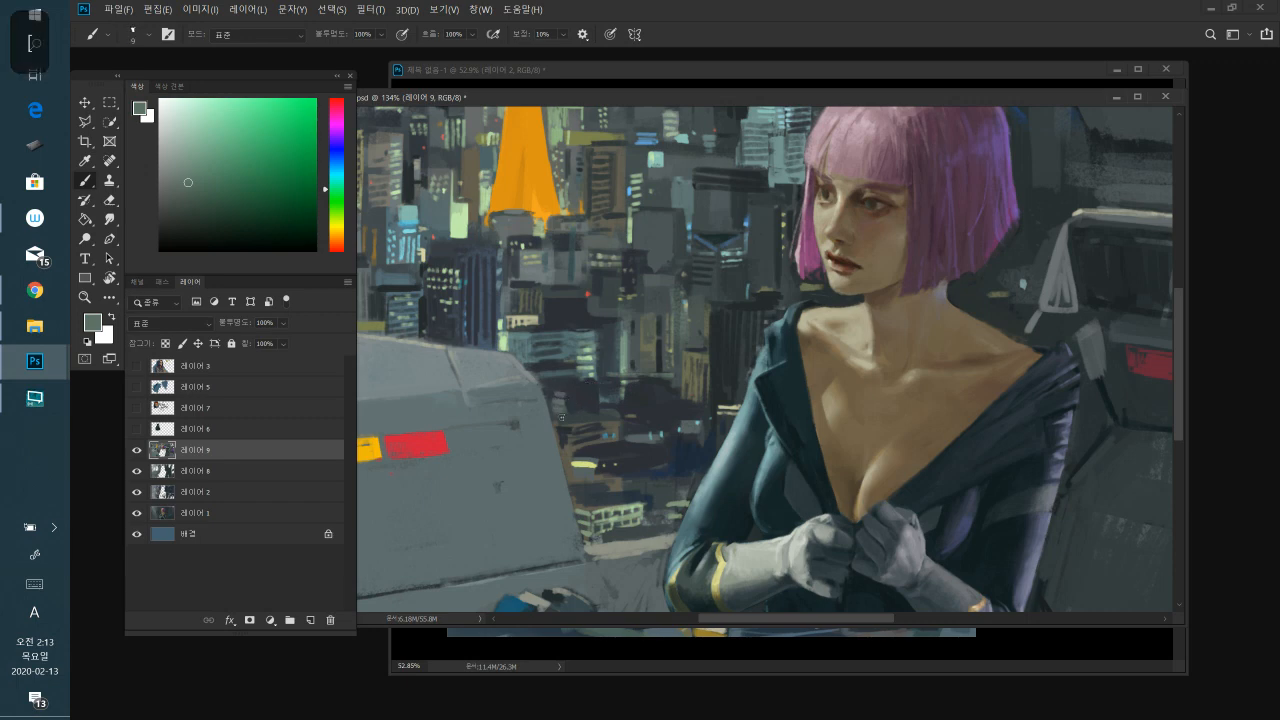
key(bracketleft)
key(bracketleft)
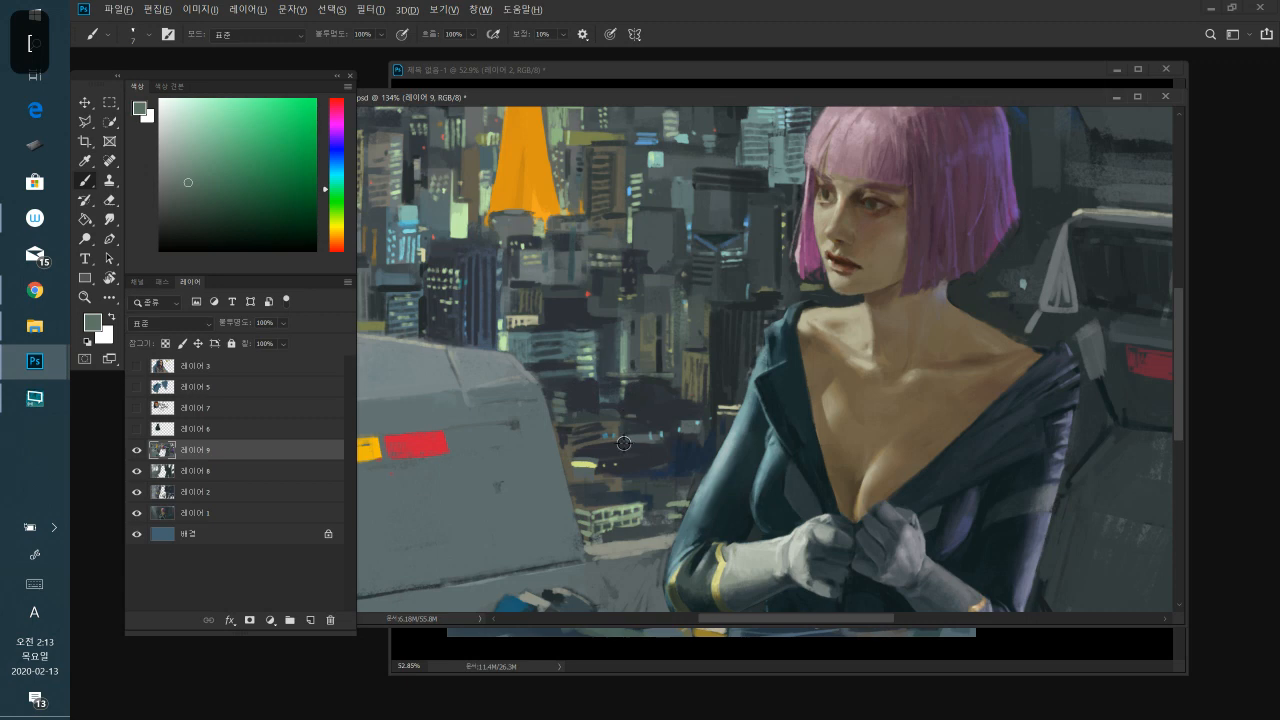
alt+click(618, 424)
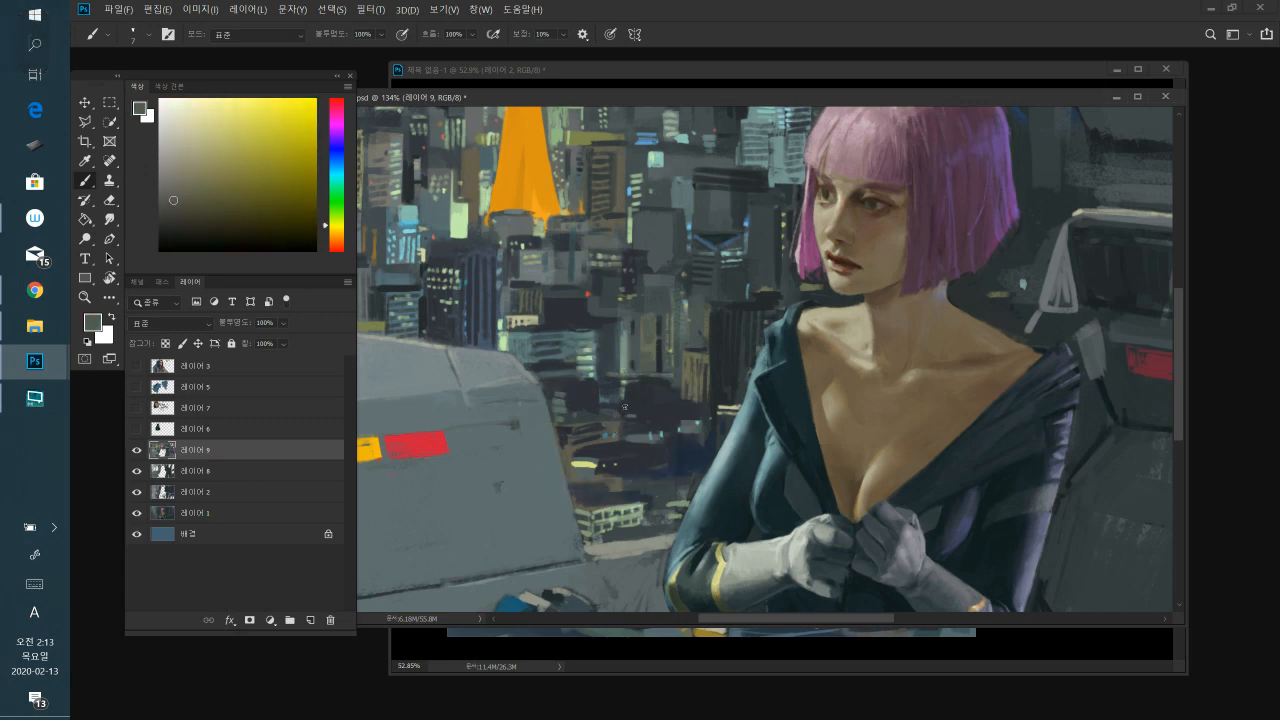
alt+click(620, 410)
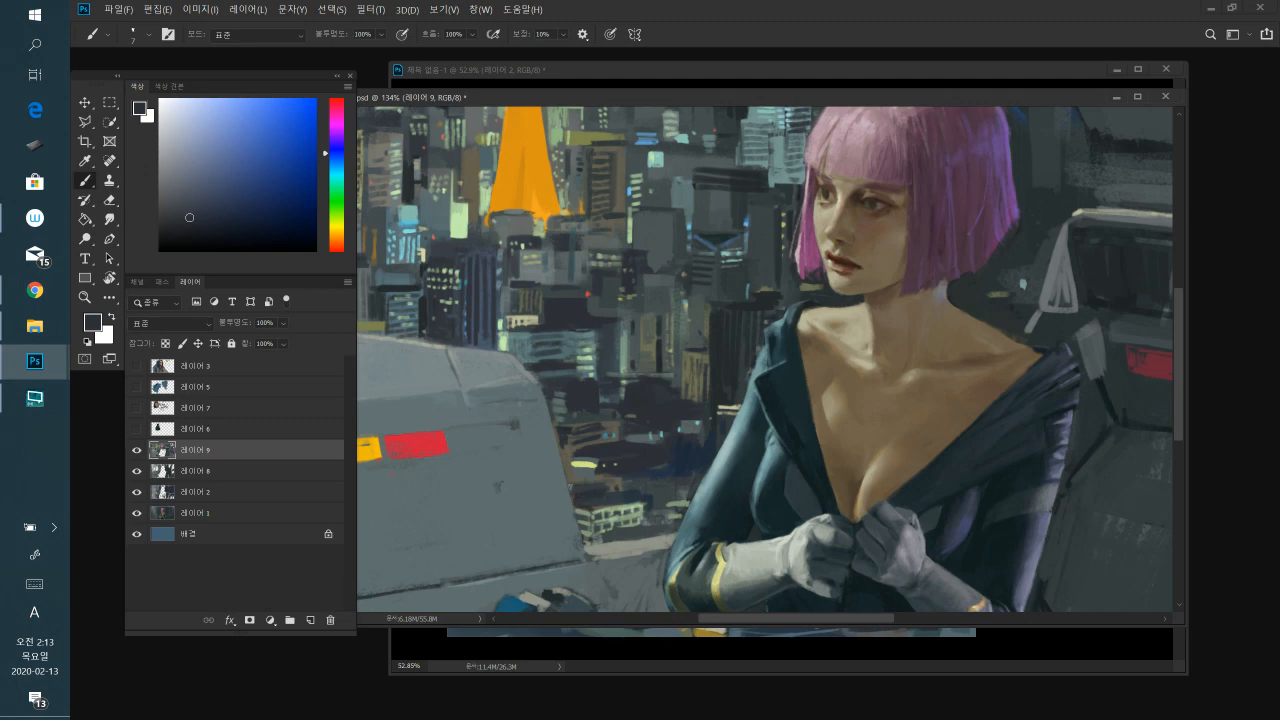
alt+click(605, 484)
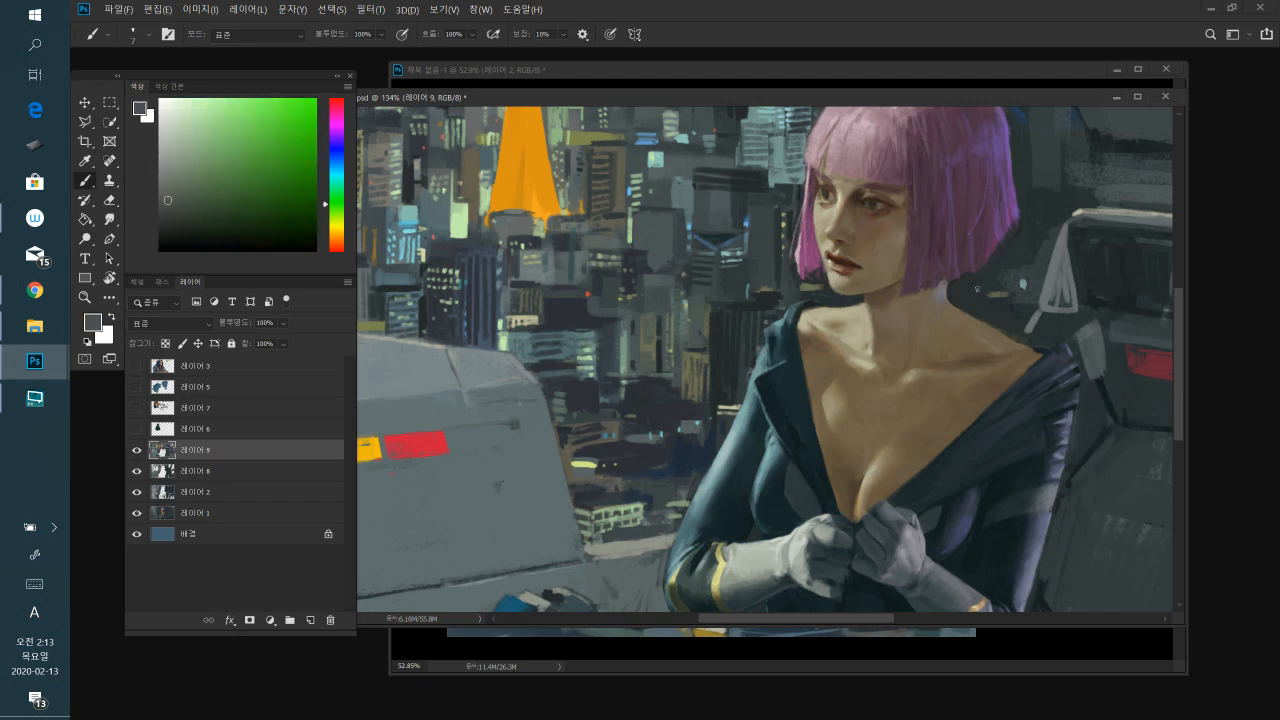
- Return to the 제목 없음-1 painting and inspect it enlarged in full-screen mode with the interface hidden
drag(906, 377, 830, 378)
drag(1013, 338, 902, 338)
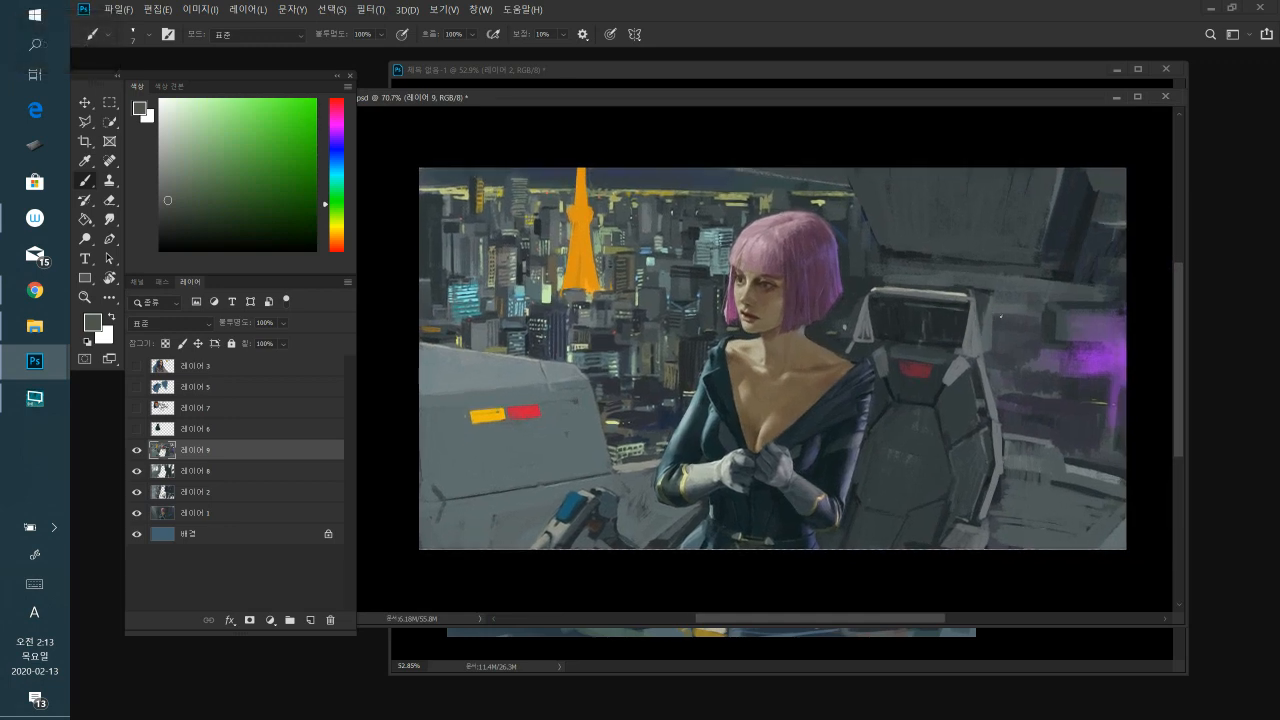
click(890, 72)
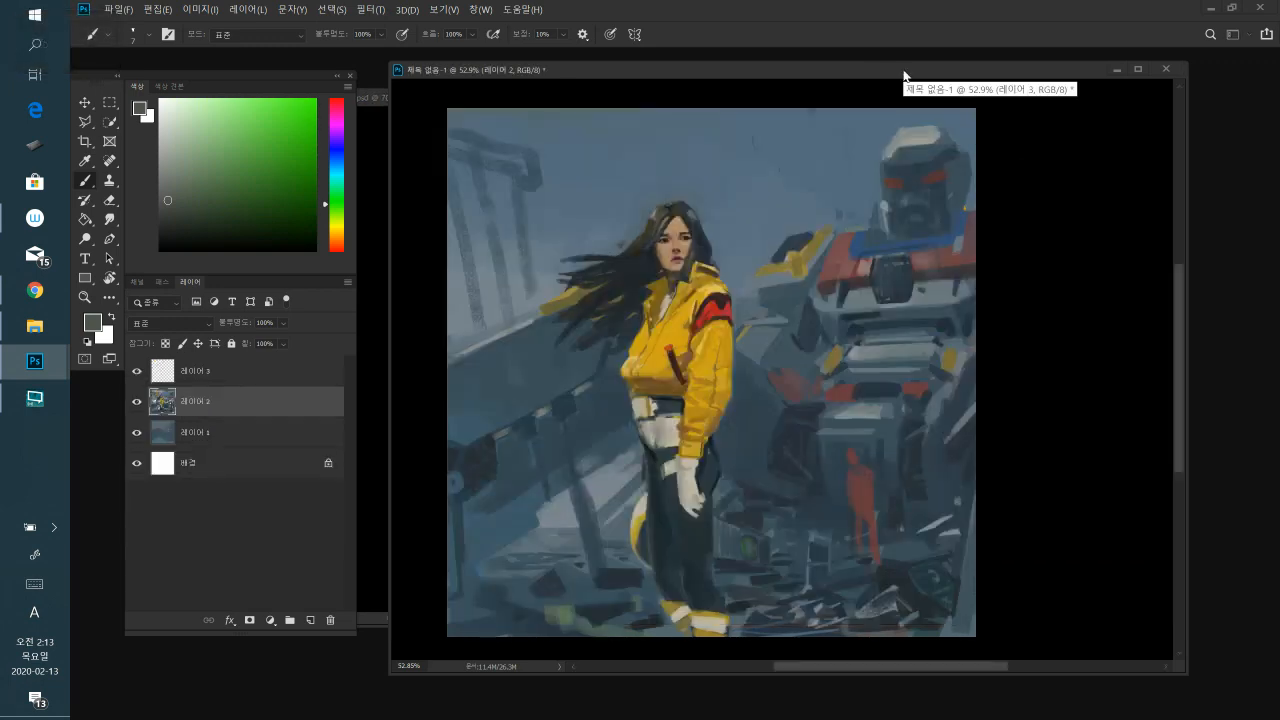
click(367, 392)
click(970, 630)
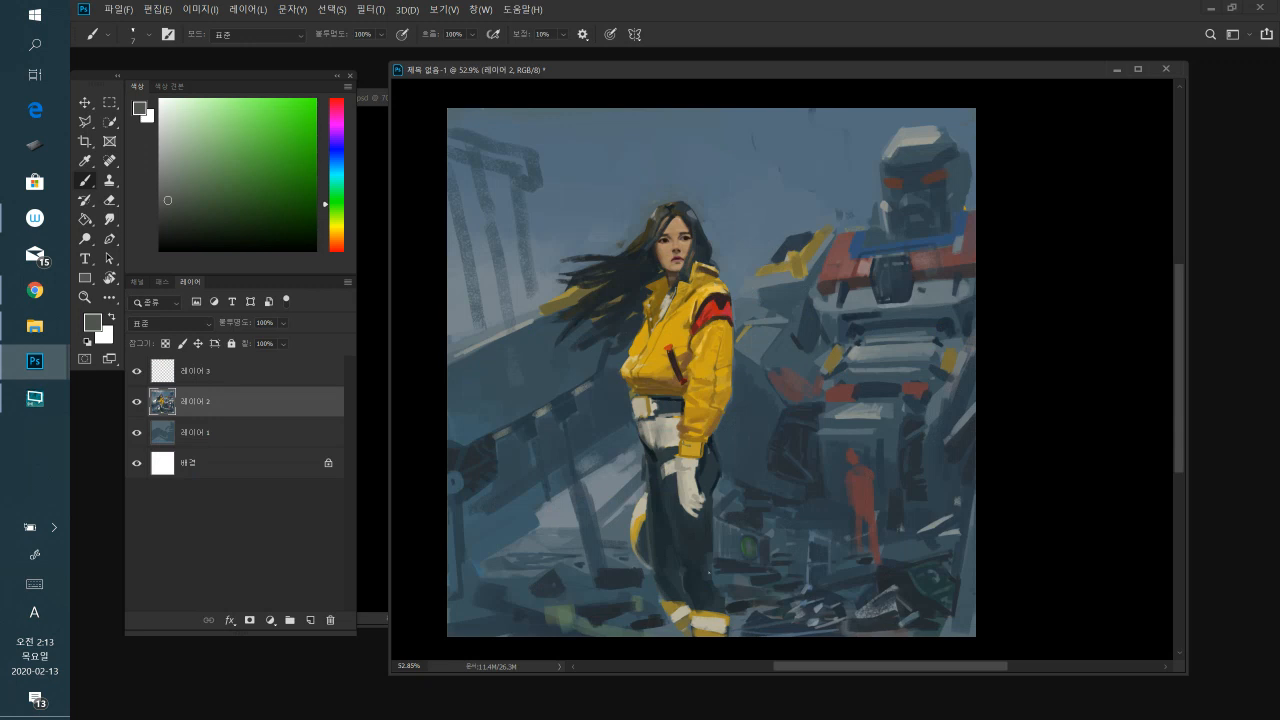
key(f)
key(f)
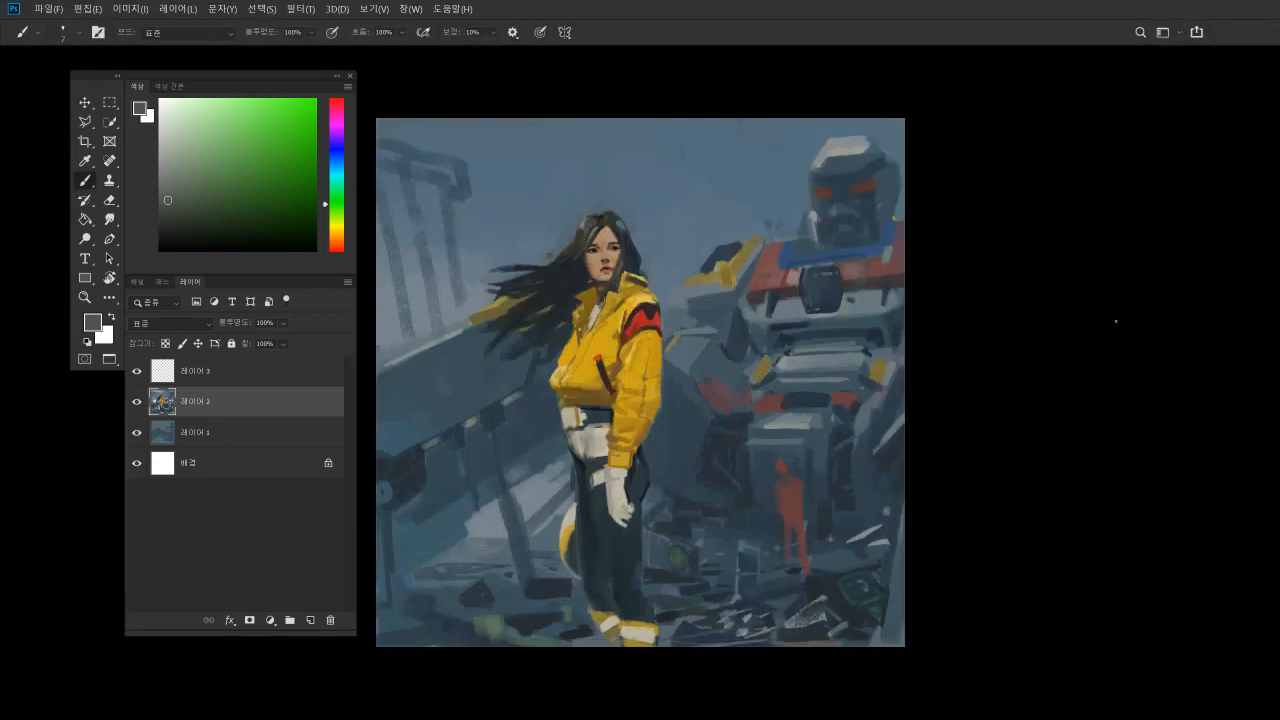
key(f)
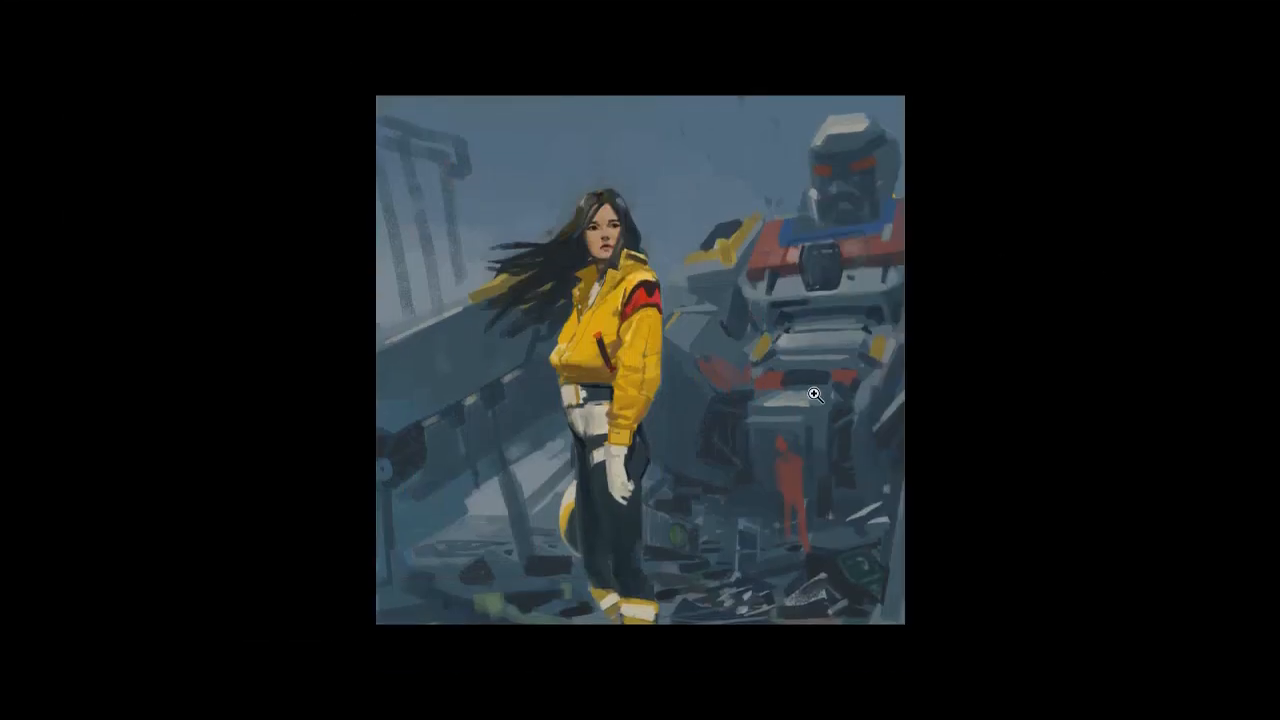
mouse_move(817, 408)
mouse_down()
mouse_move(838, 413)
mouse_move(828, 404)
mouse_up()
mouse_move(817, 393)
mouse_down()
mouse_move(839, 399)
mouse_move(833, 424)
mouse_up()
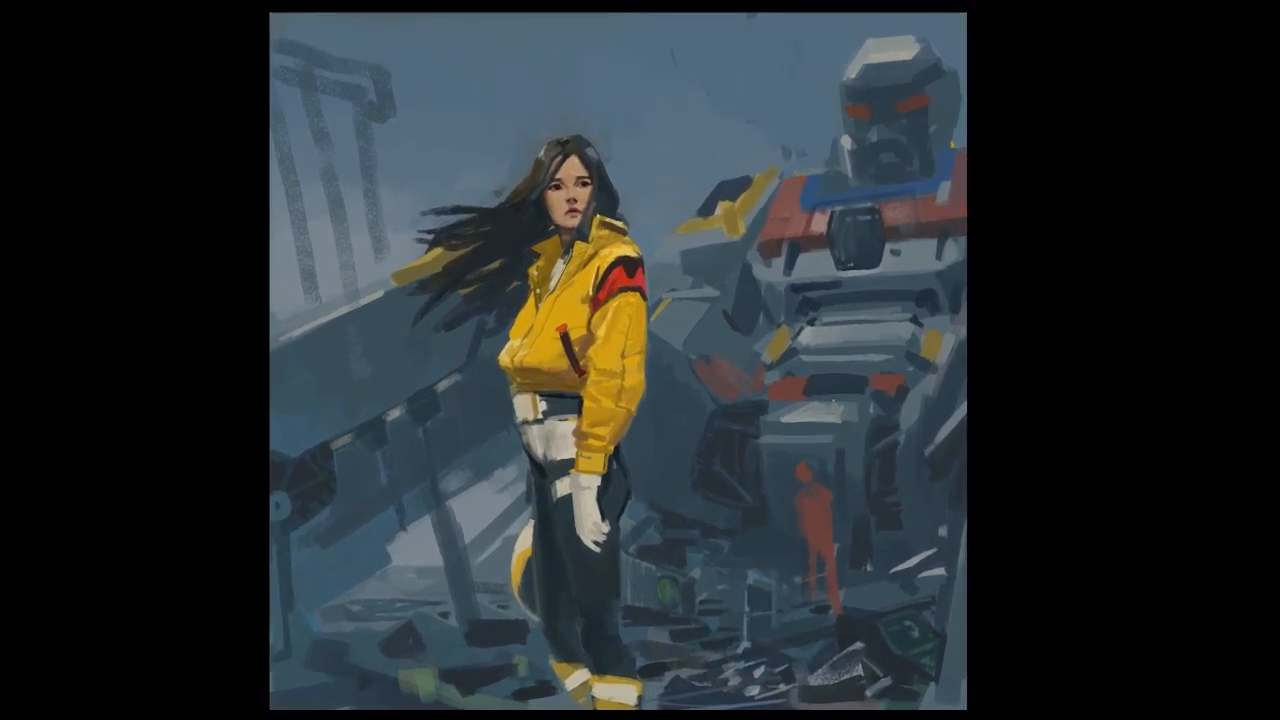